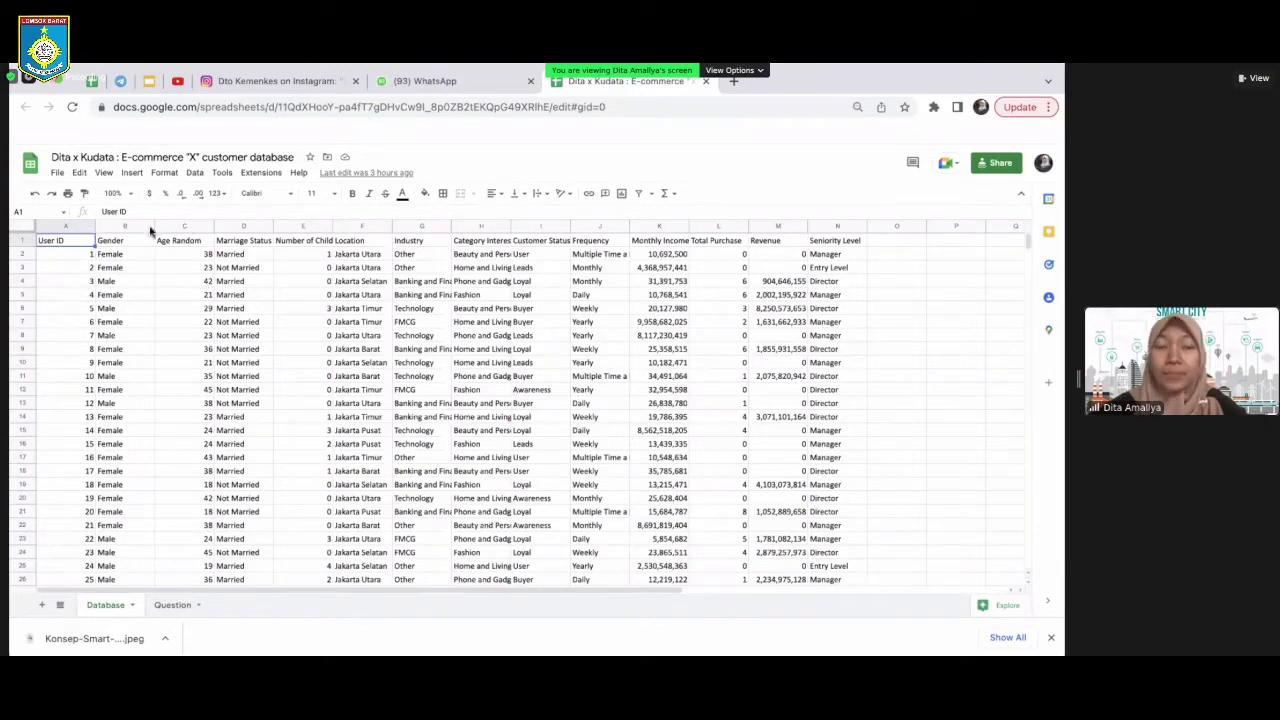
Review the Gender, Age Random and Marriage Status columns of the customer database
key("Right")
left_click(207, 244)
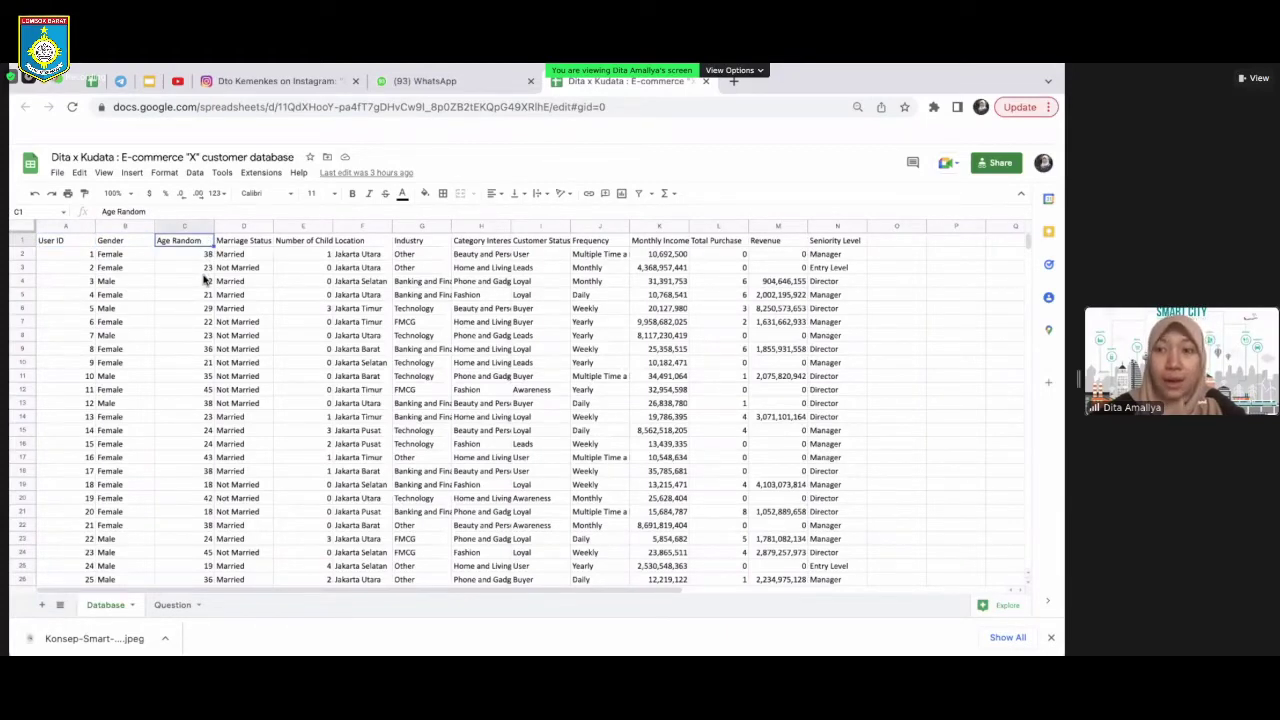
left_click(125, 246)
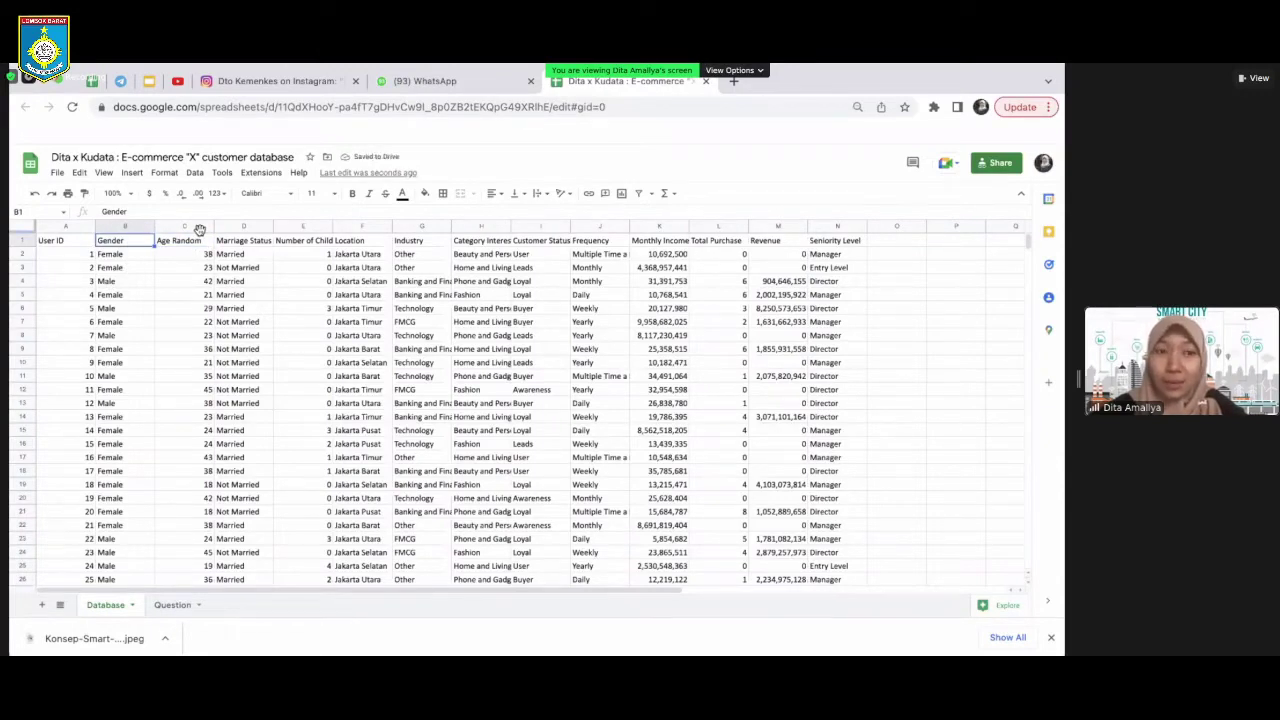
left_click(255, 246)
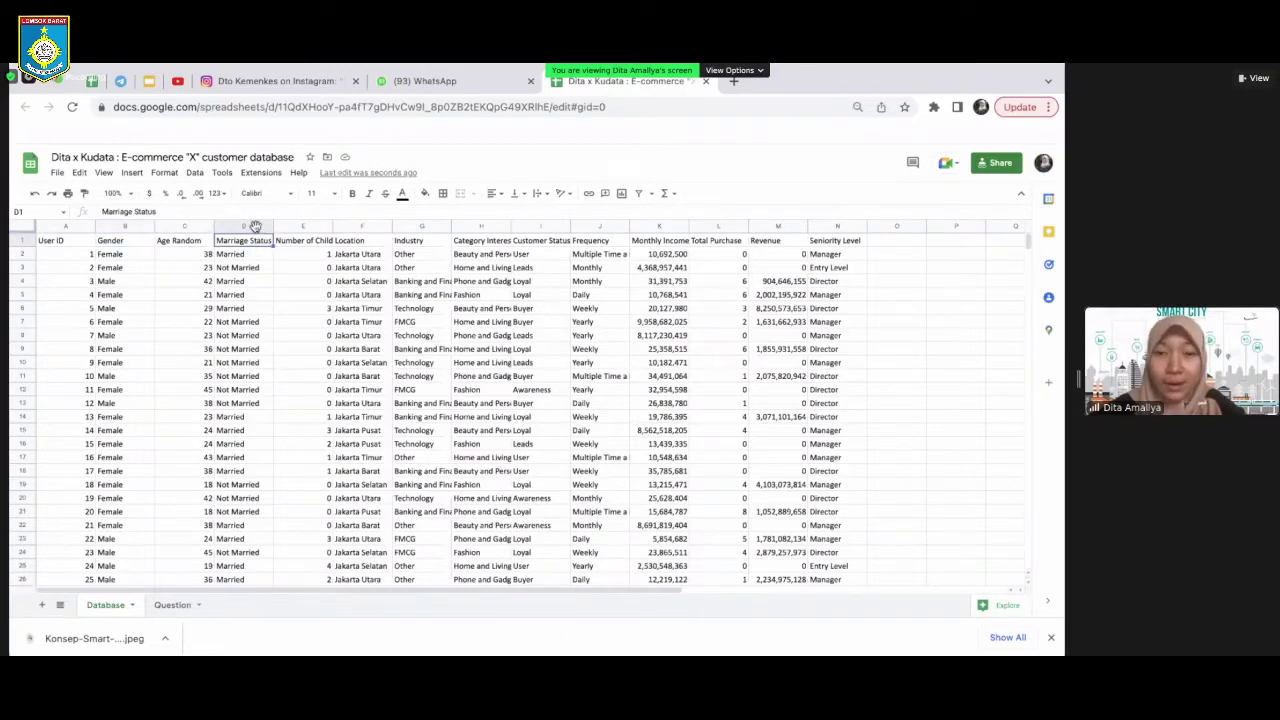
left_click(268, 228)
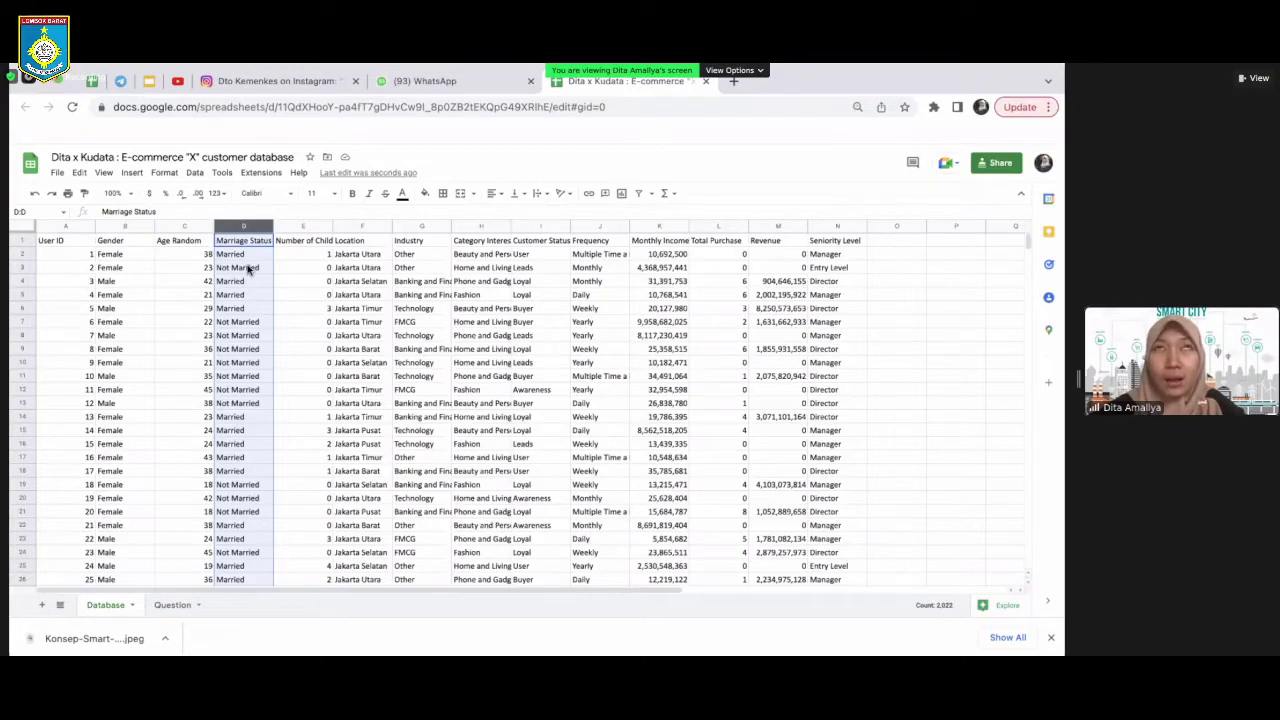
Examine the Number of Child and Location columns, browsing the location entries down through the customer records
left_click(312, 244)
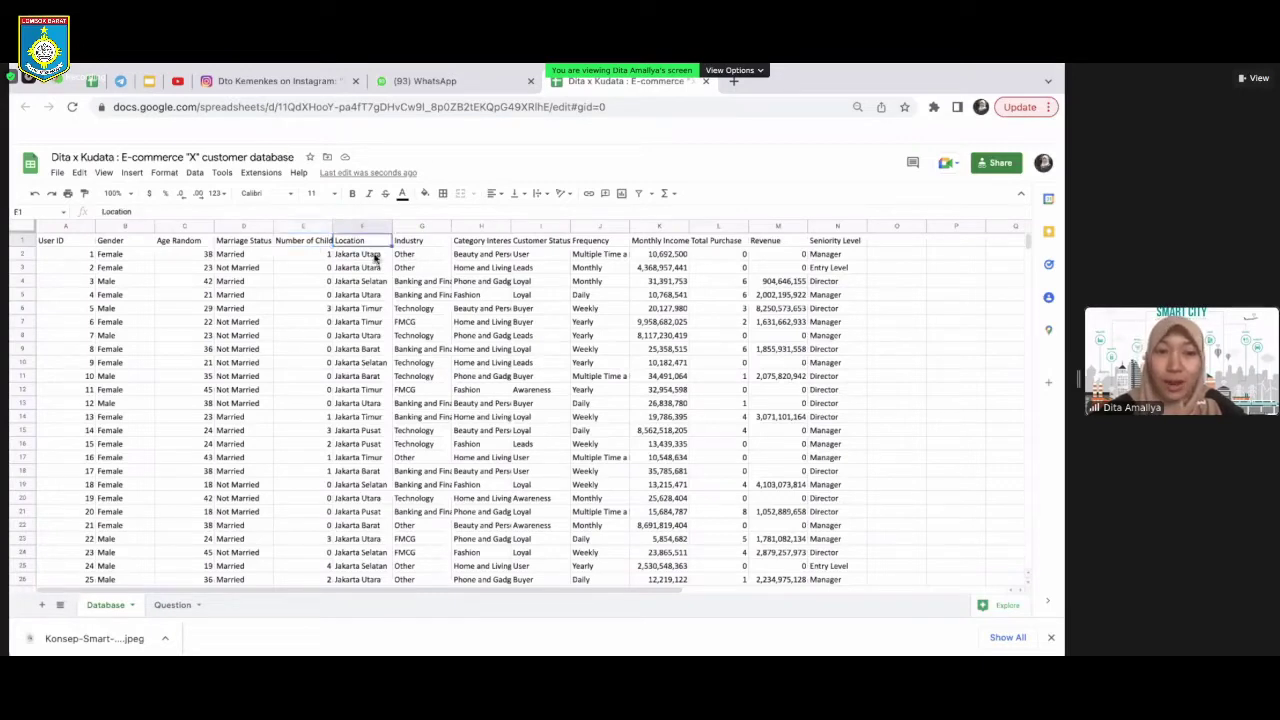
left_click(371, 268)
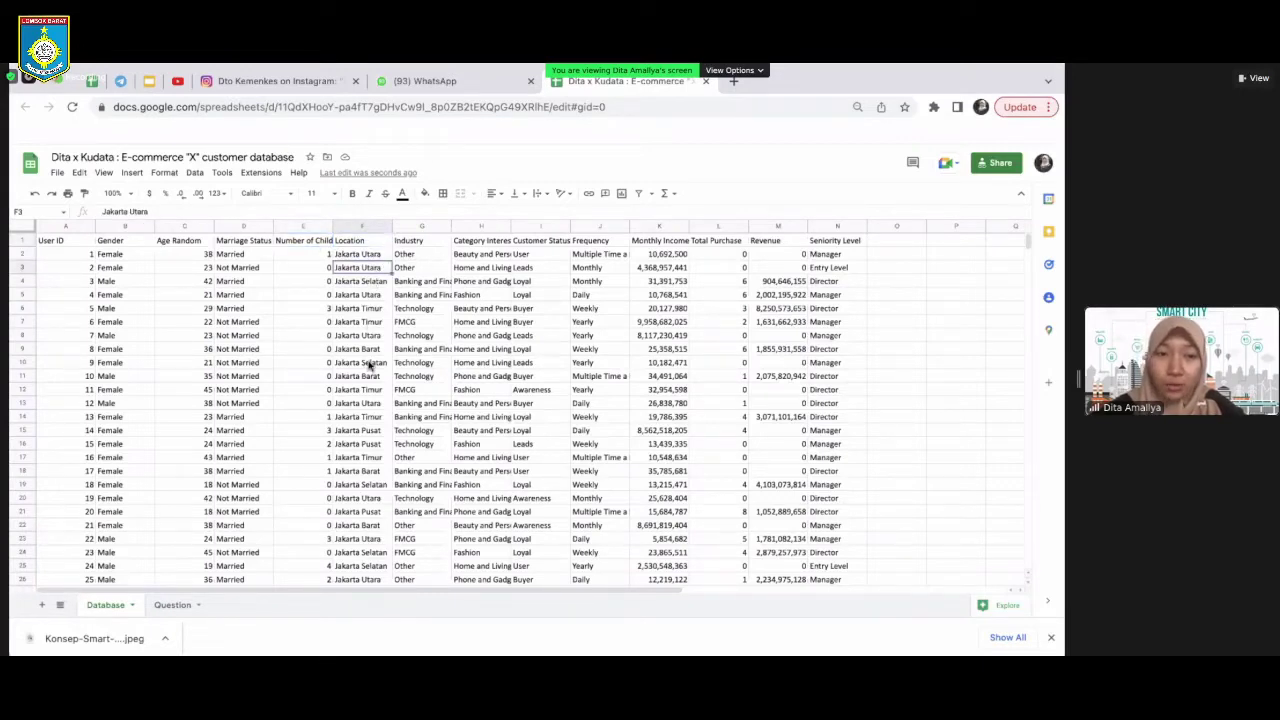
left_click(370, 364)
scroll(370, 367, "down", 4)
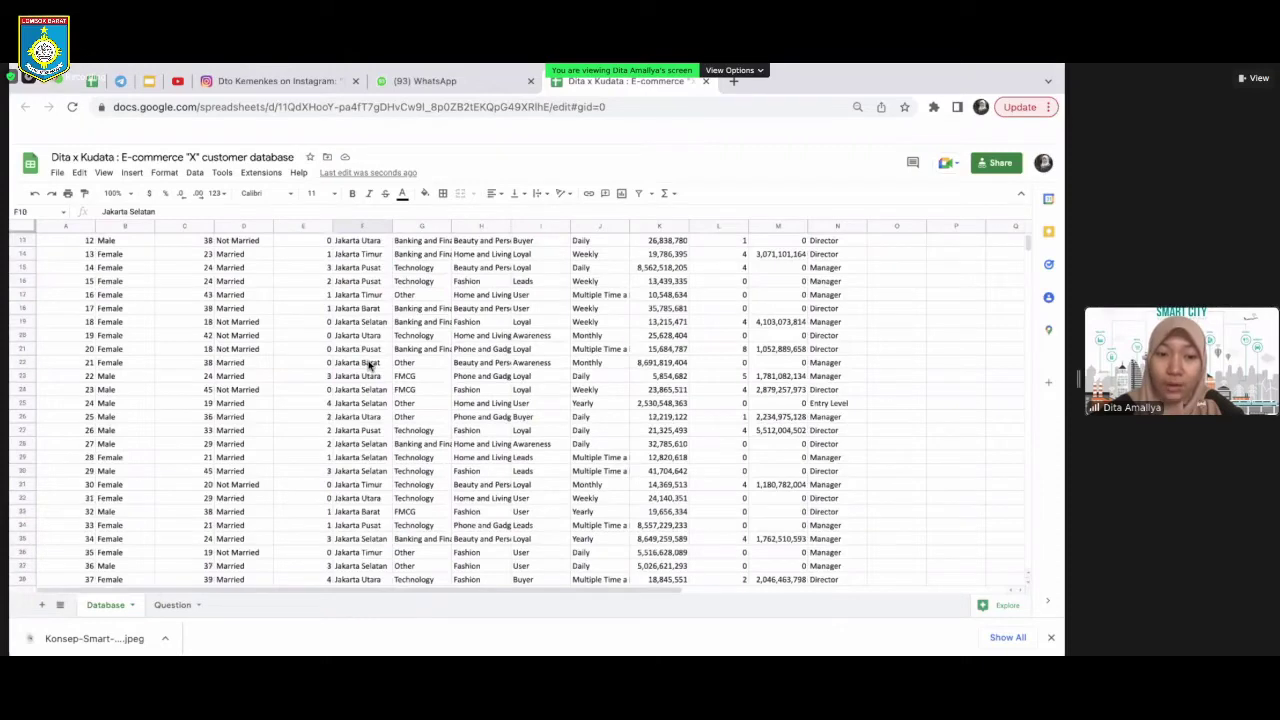
scroll(370, 367, "down", 20)
scroll(370, 367, "down", 20)
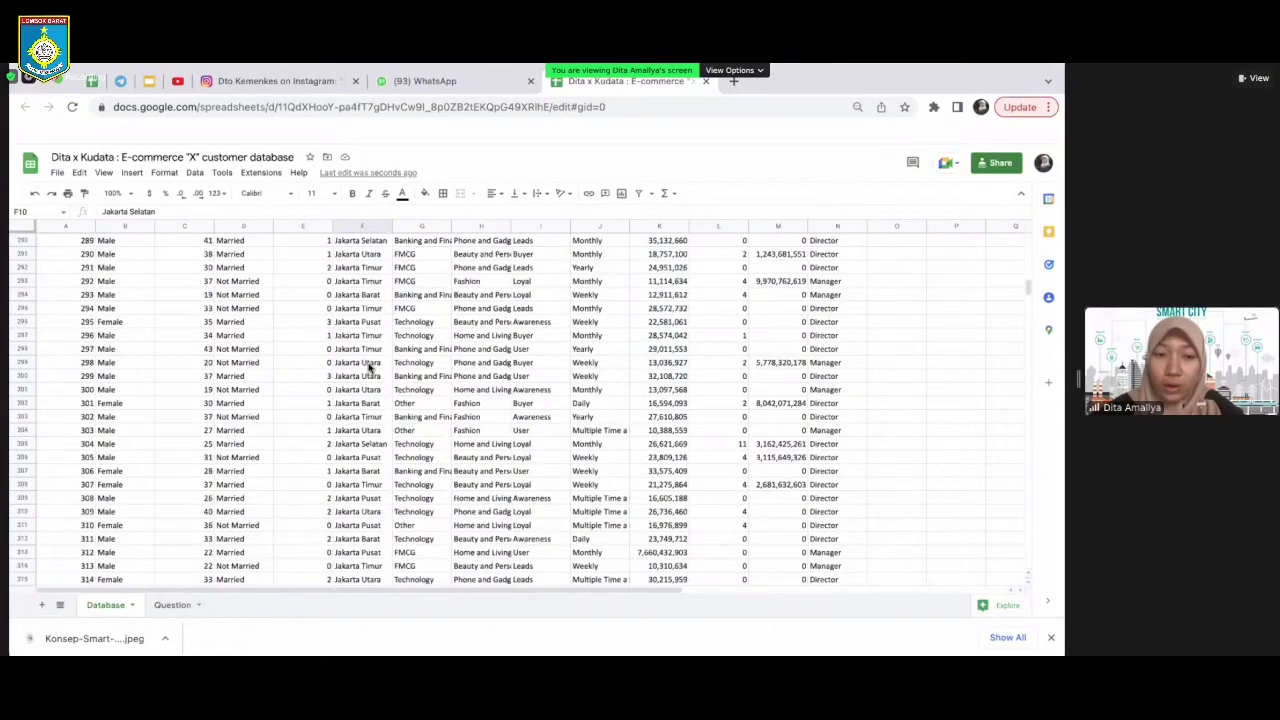
scroll(370, 367, "up", 20)
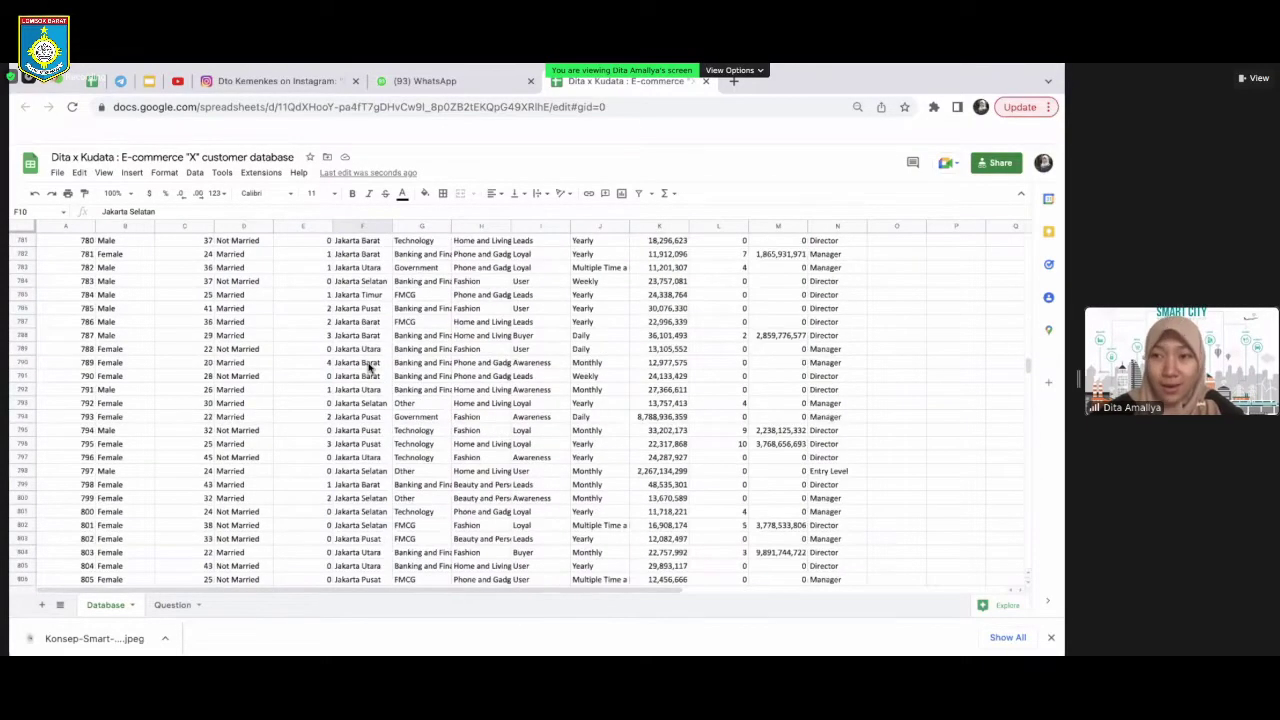
scroll(366, 241, "right", 1)
scroll(300, 251, "up", 20)
scroll(300, 251, "right", 2)
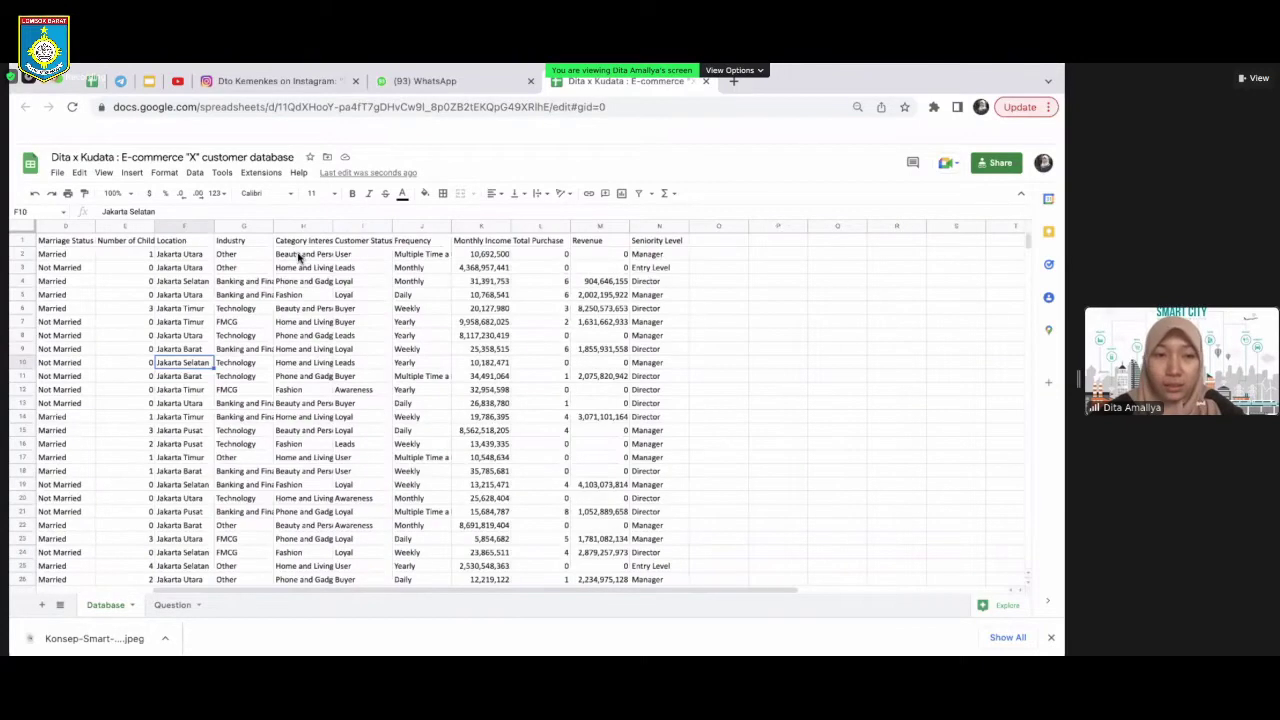
Examine the kinds of entries in the Industry column of the customer database
left_click(240, 241)
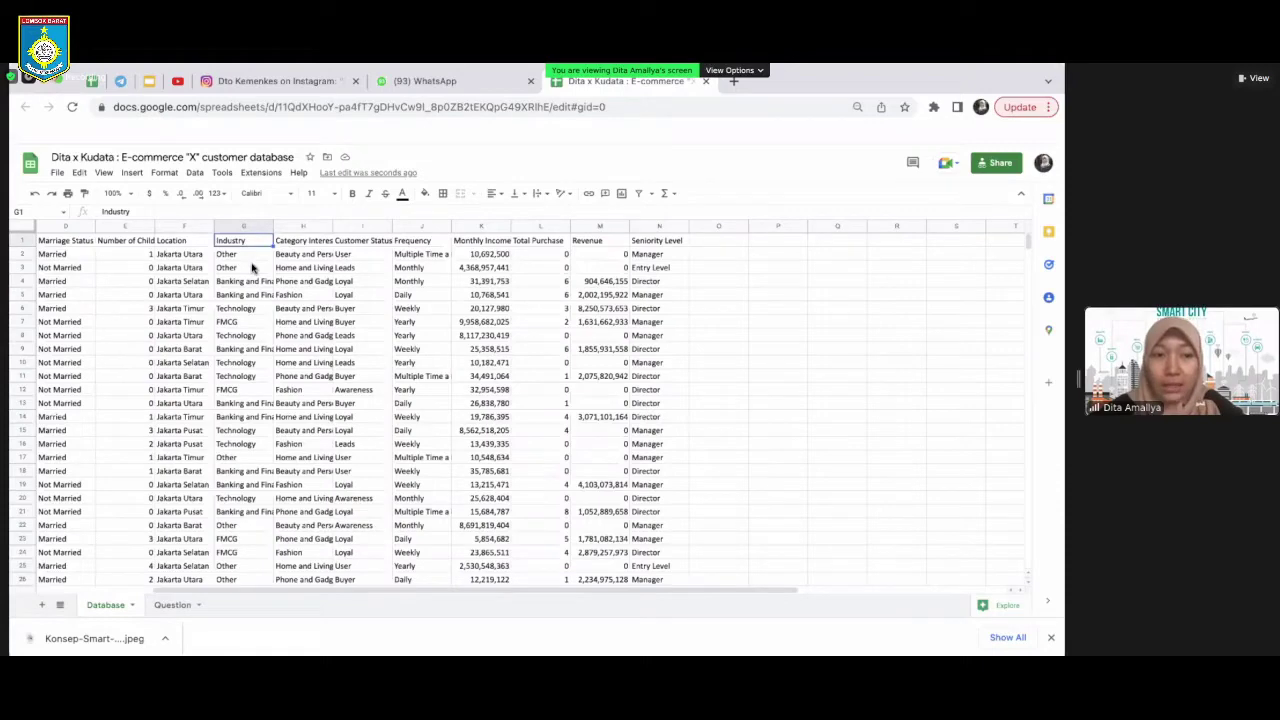
left_click(251, 255)
scroll(254, 260, "down", 5)
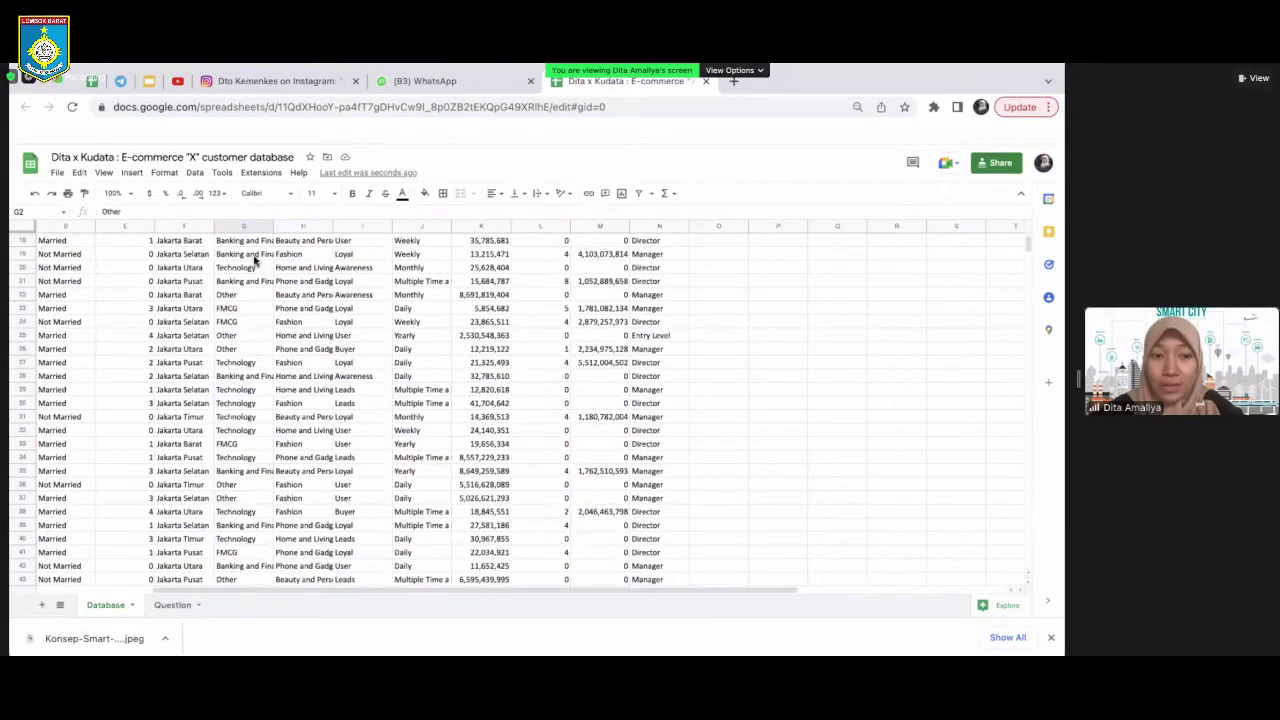
scroll(254, 260, "down", 10)
scroll(243, 367, "up", 15)
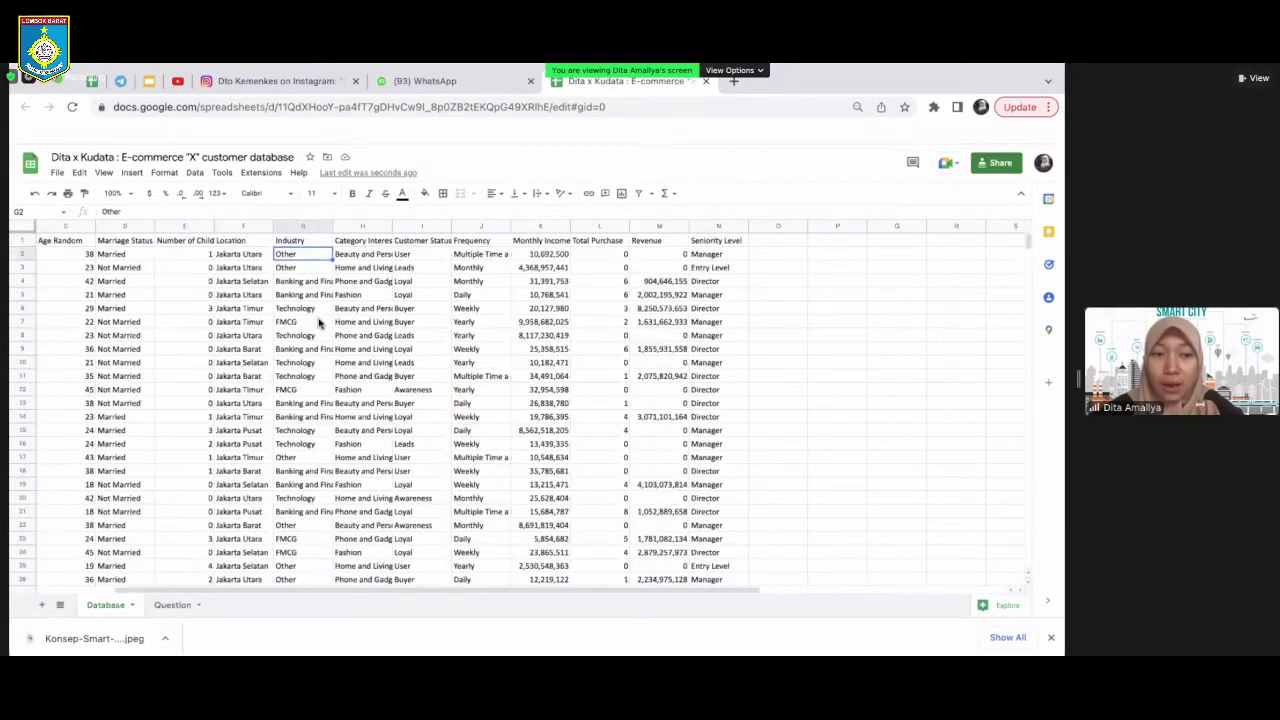
left_click(319, 323)
key("Up")
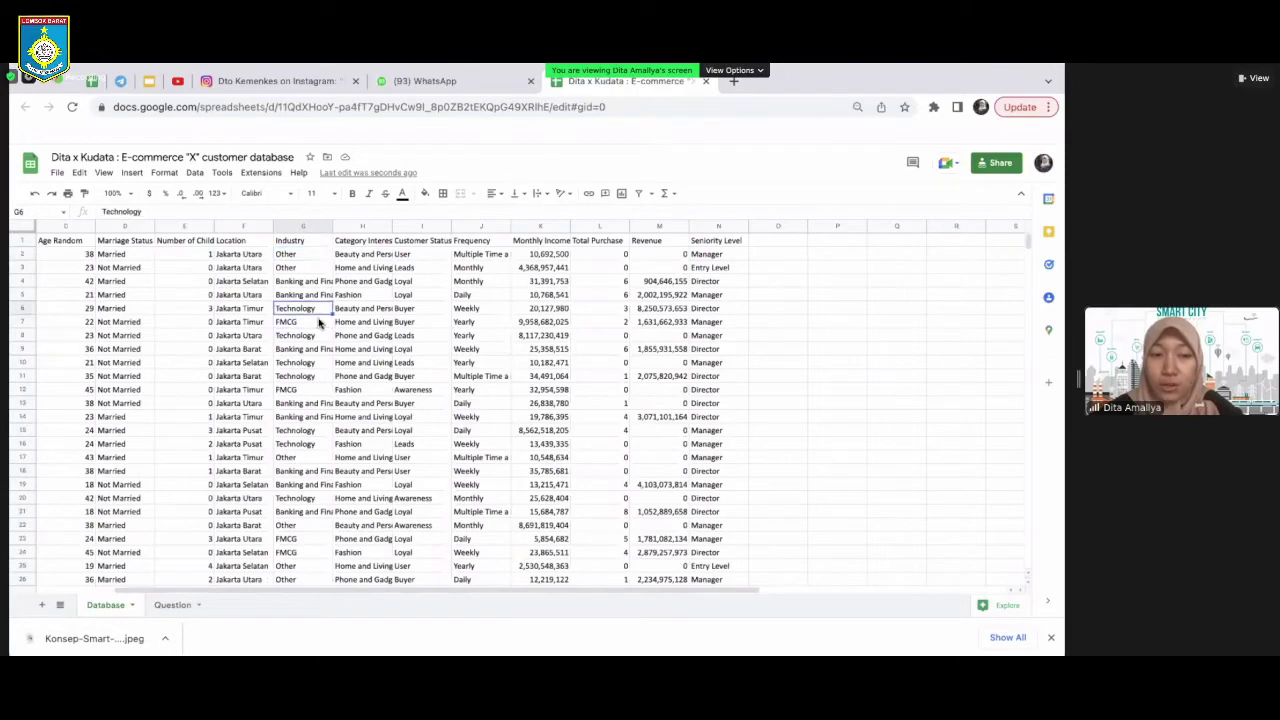
Examine the Category Interest column and the different status values in the Customer Status column
left_click(370, 242)
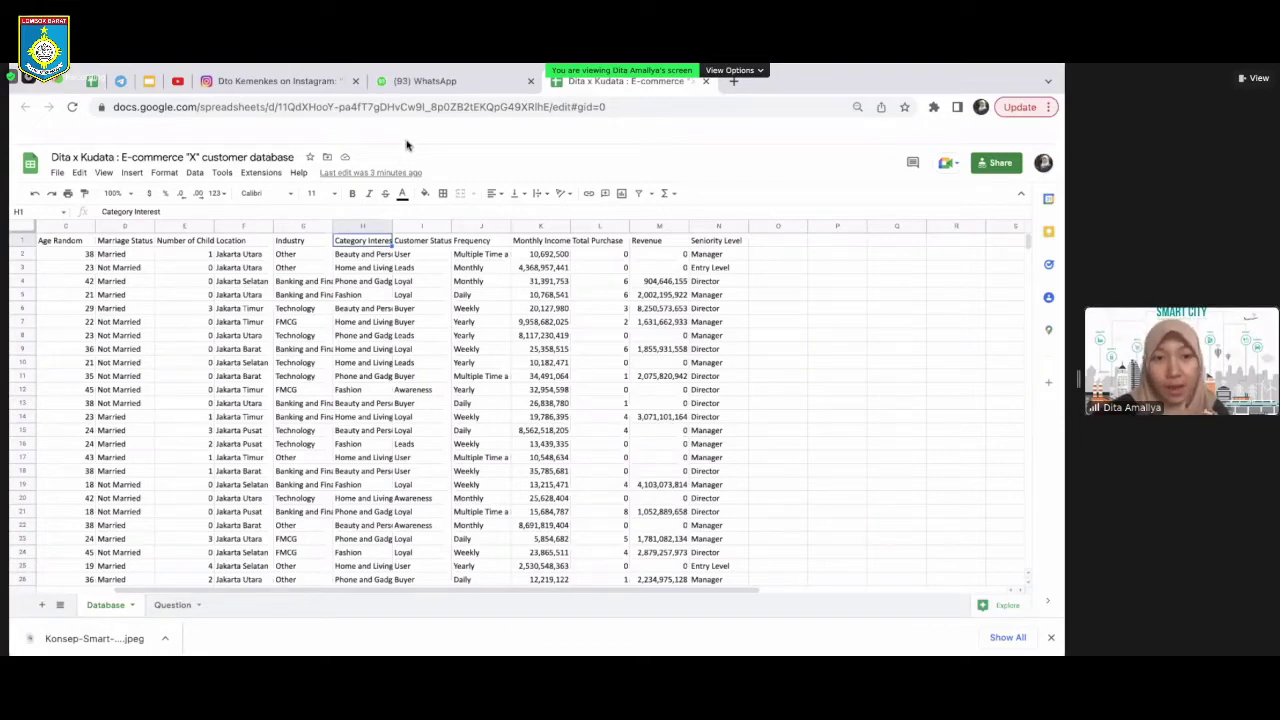
left_click(428, 242)
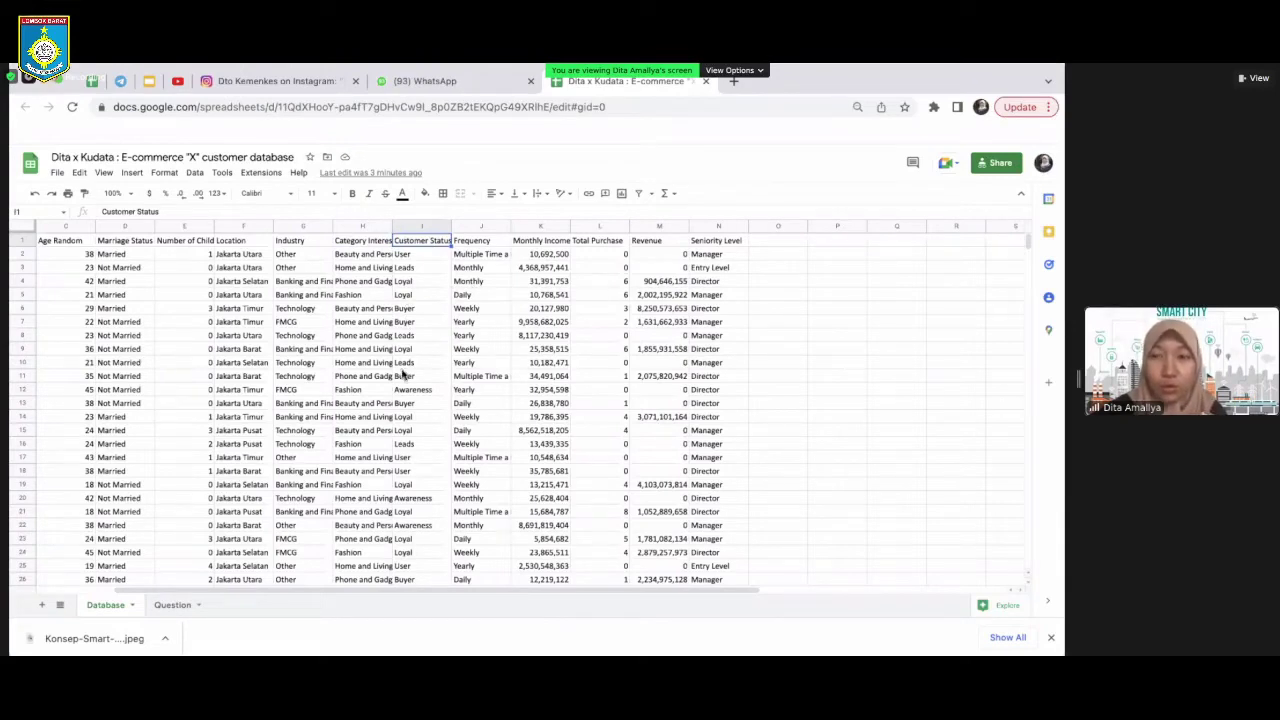
scroll(403, 374, "down", 2)
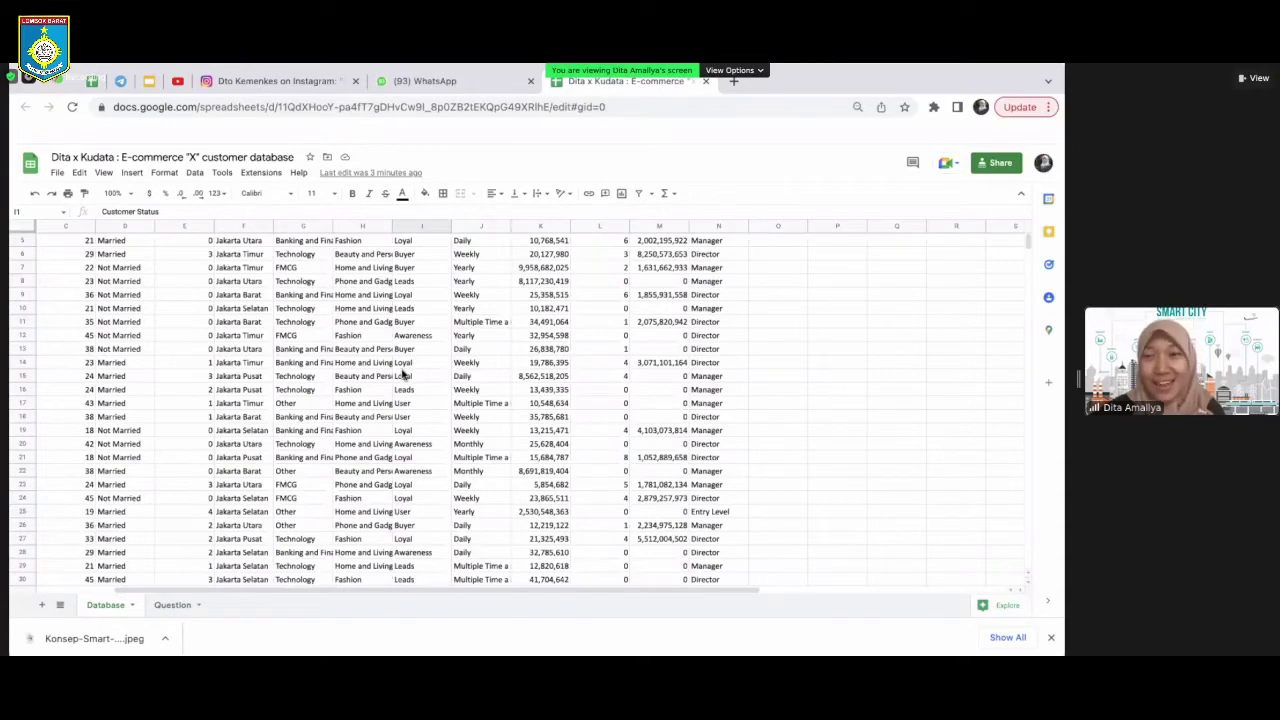
scroll(403, 374, "up", 2)
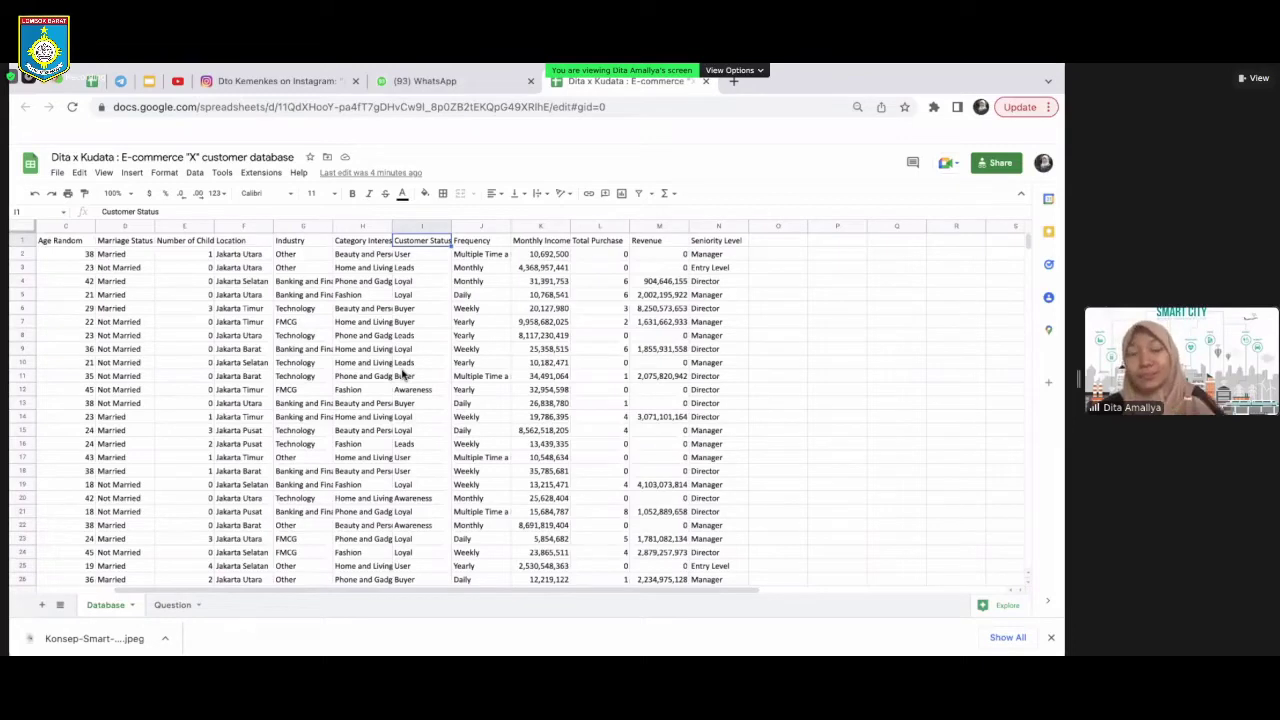
left_click(440, 259)
left_click(440, 268)
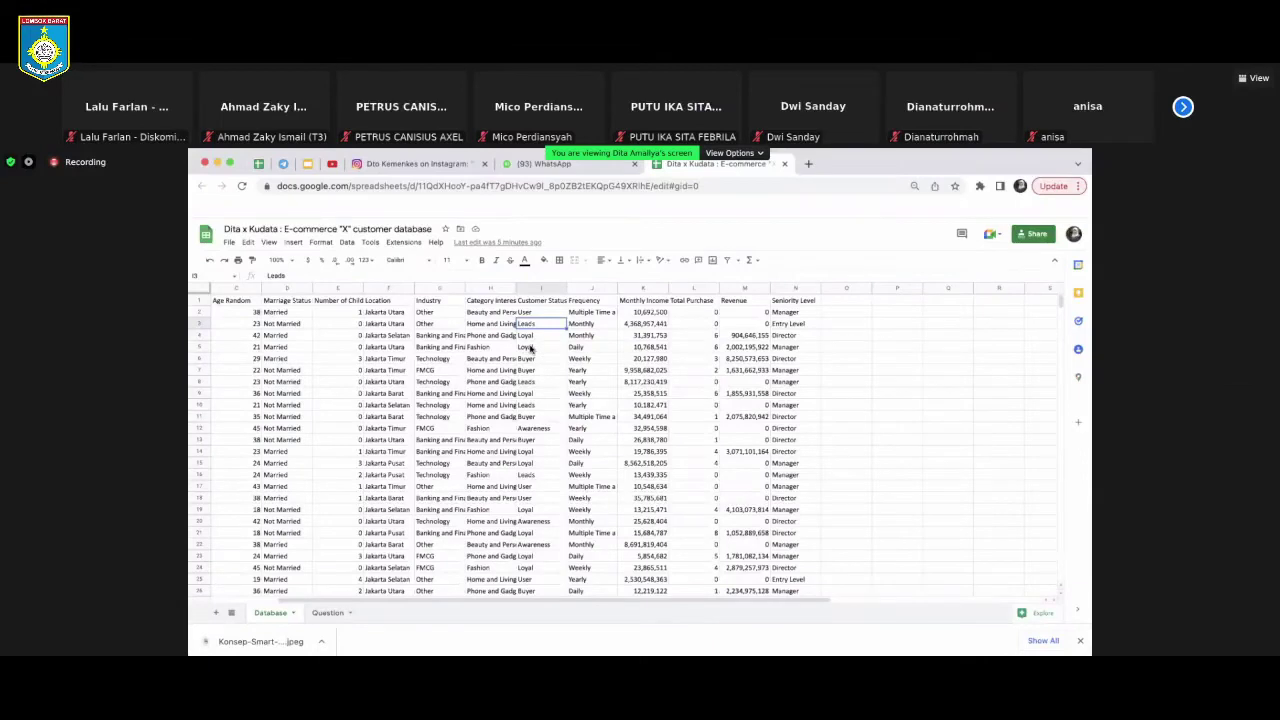
left_click(531, 347)
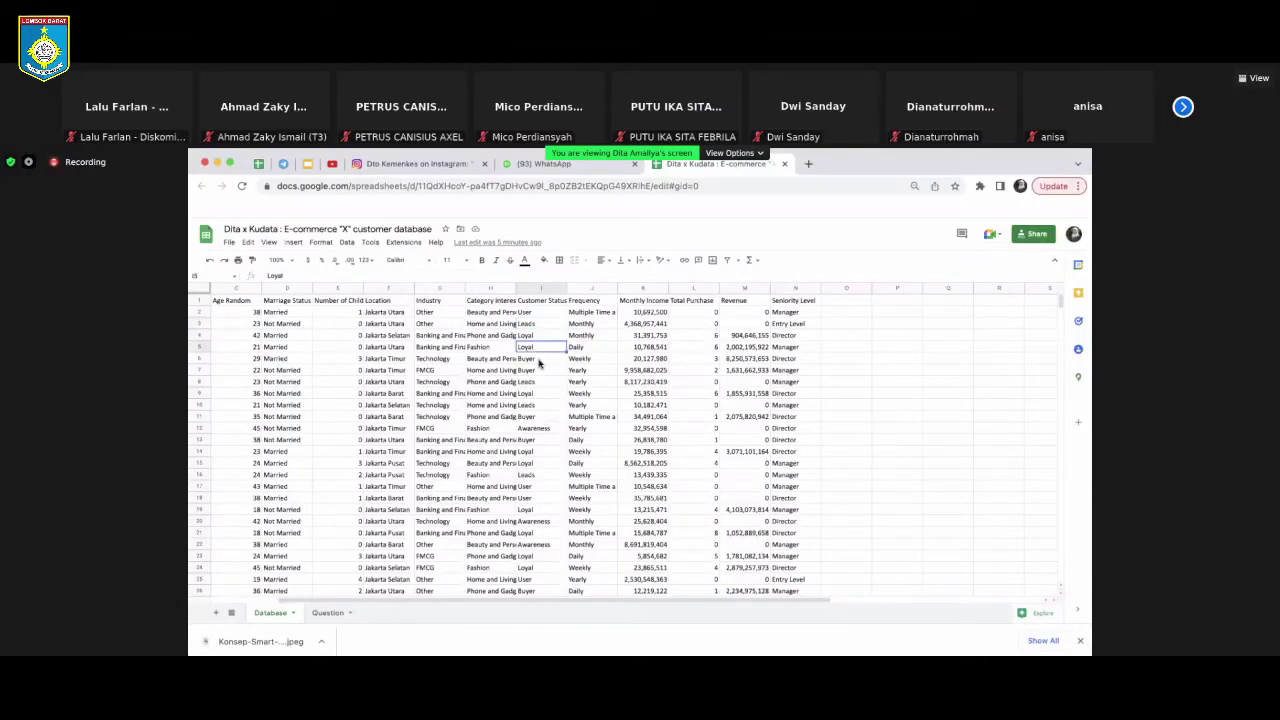
key("Down")
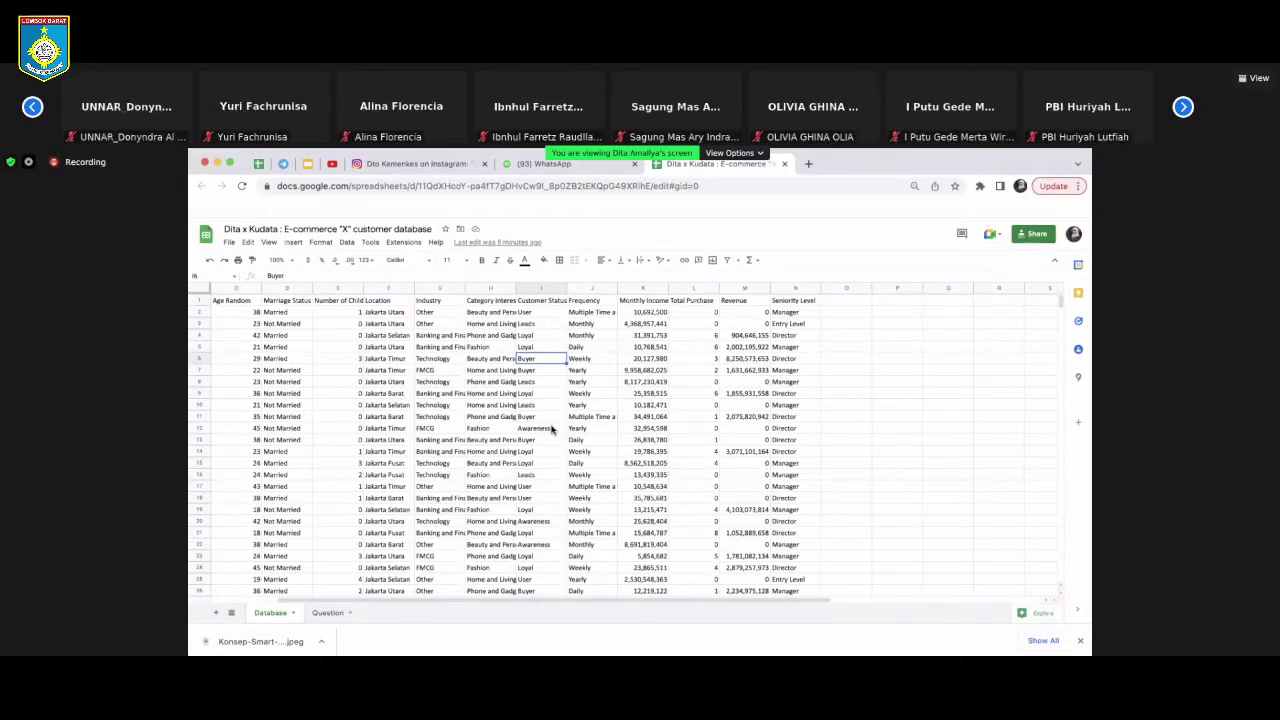
left_click(540, 428)
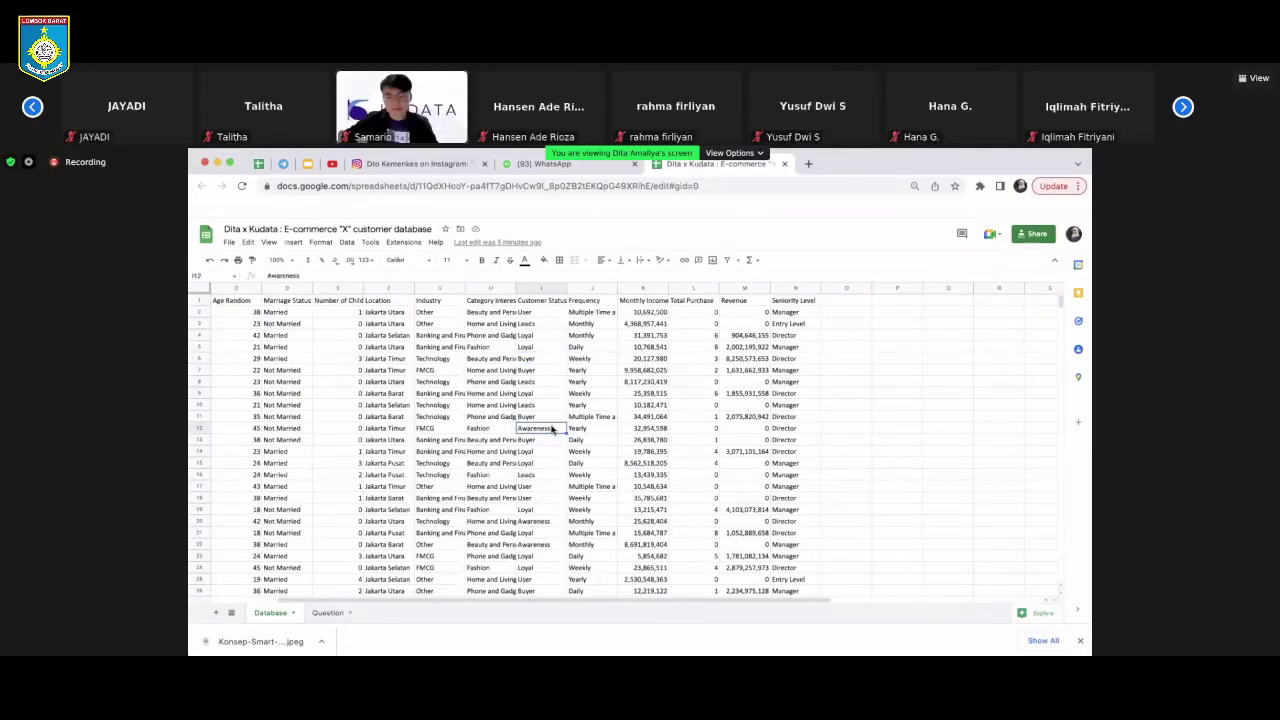
left_click(553, 535)
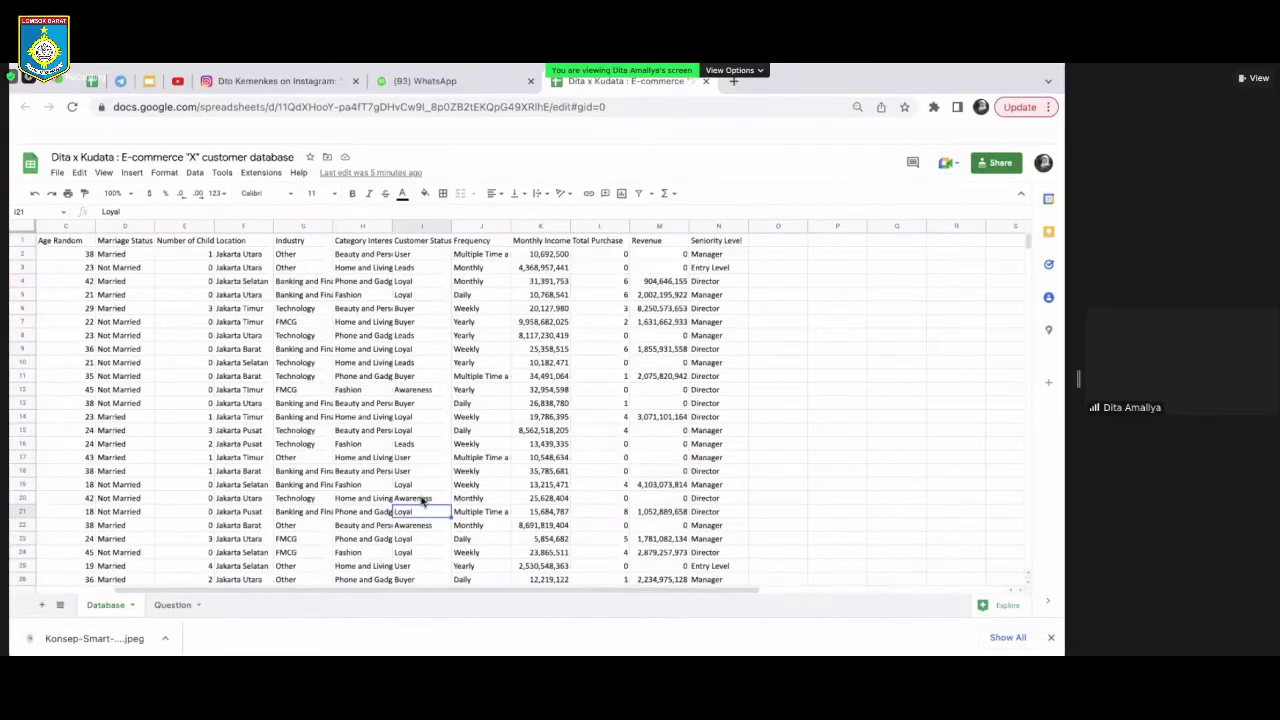
left_click(422, 498)
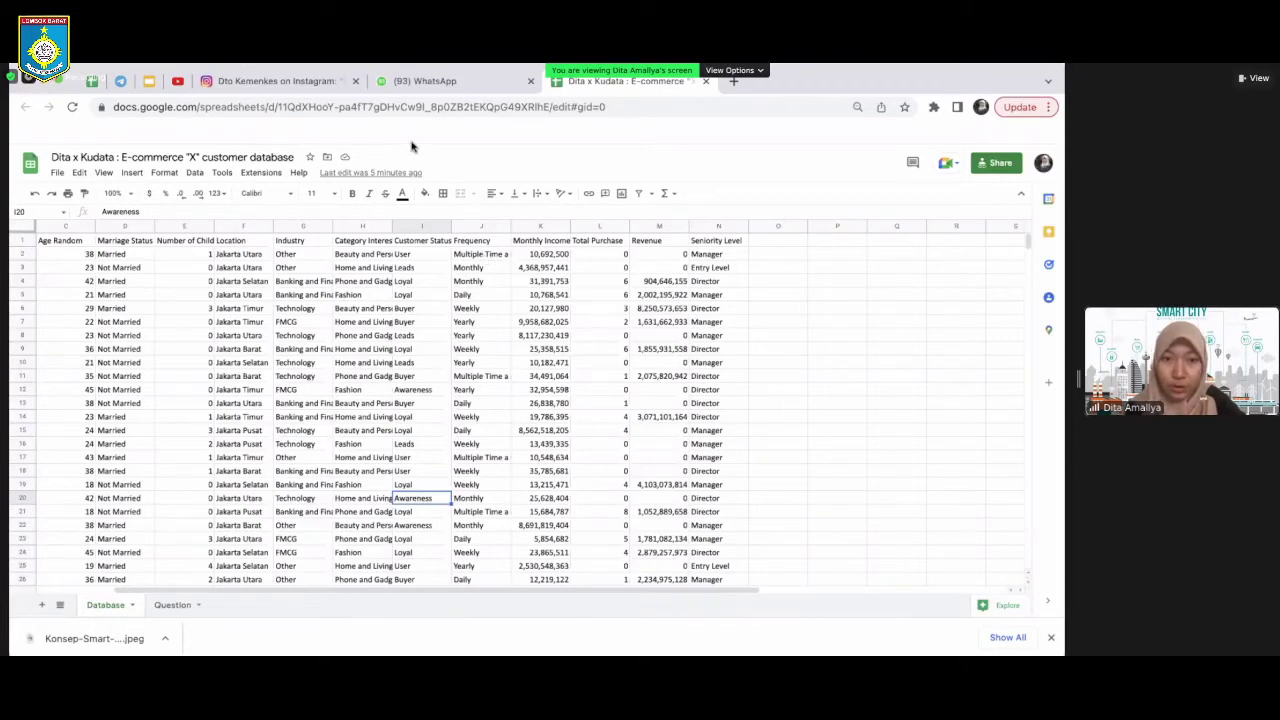
Inspect the Frequency column and its purchase frequency categories, including the full text of its first entry
left_click(489, 246)
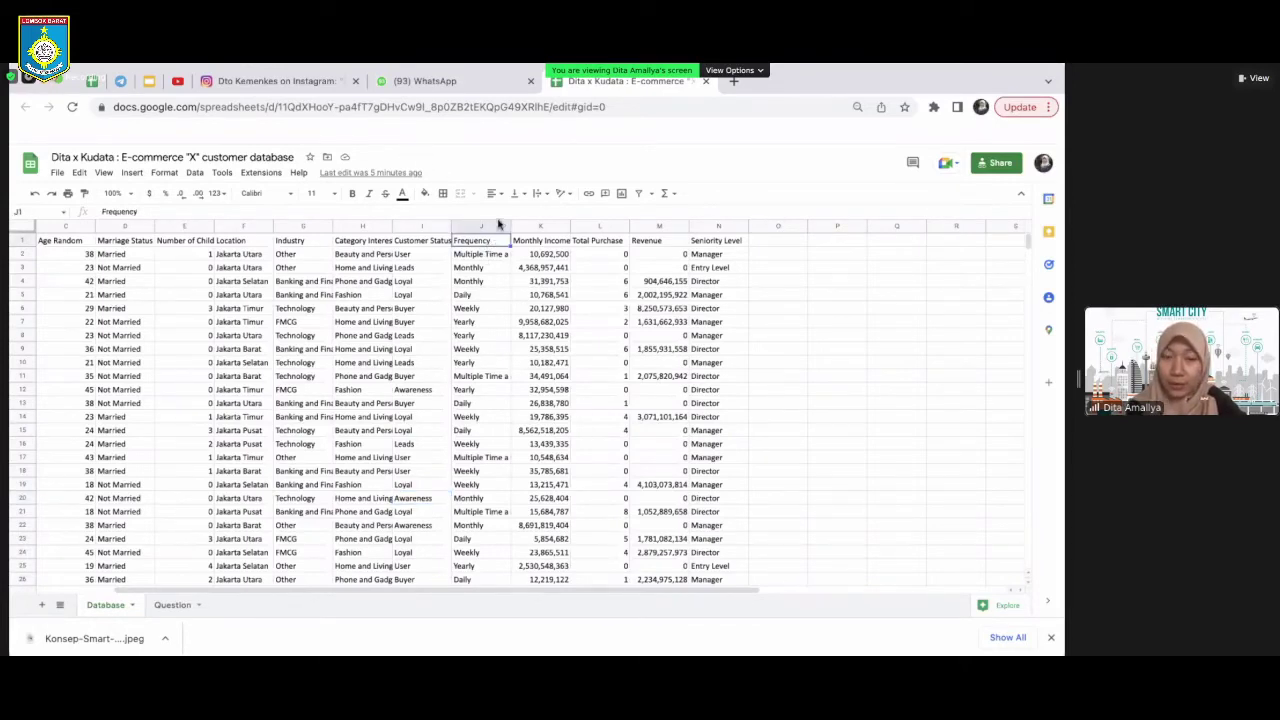
left_click(491, 224)
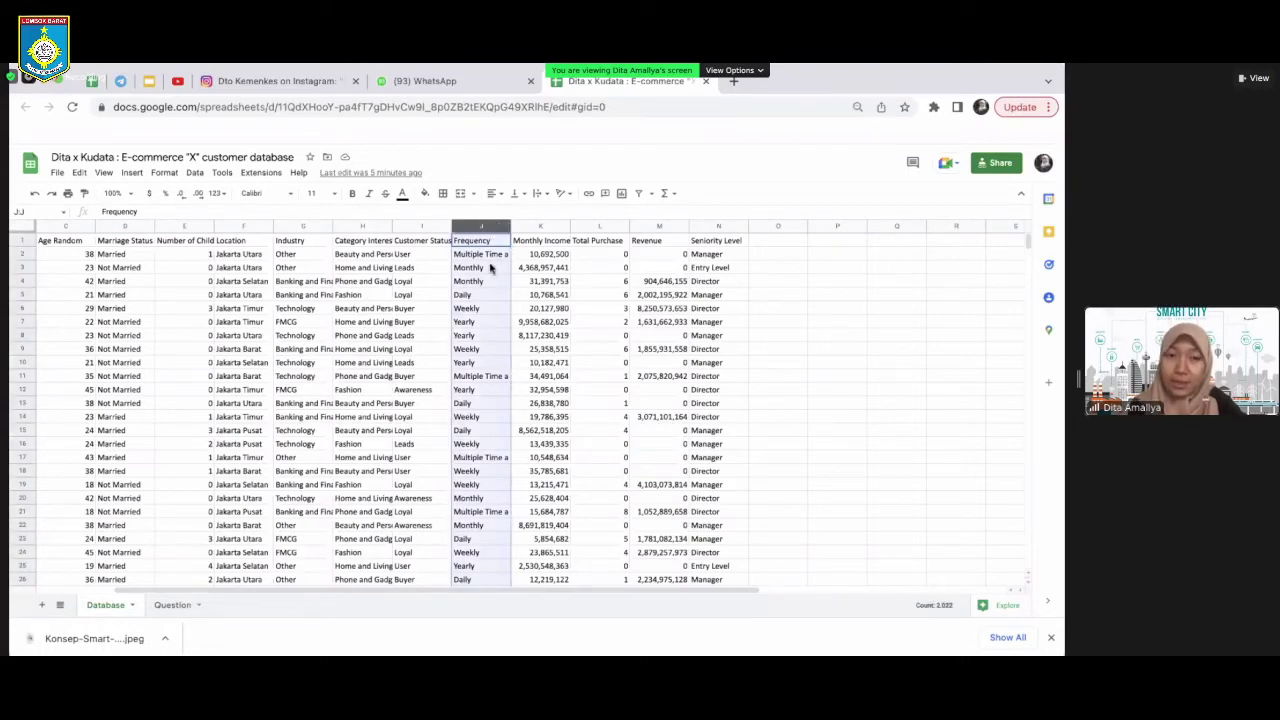
left_click(487, 258)
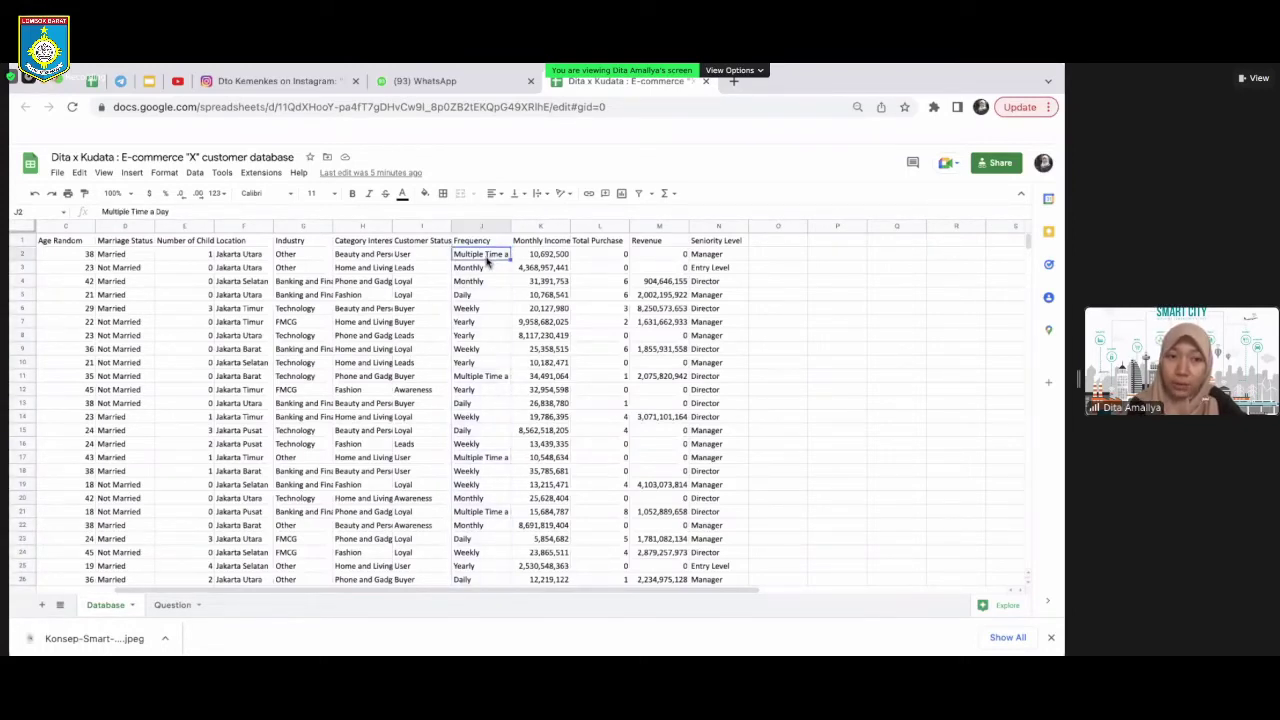
left_click(480, 322)
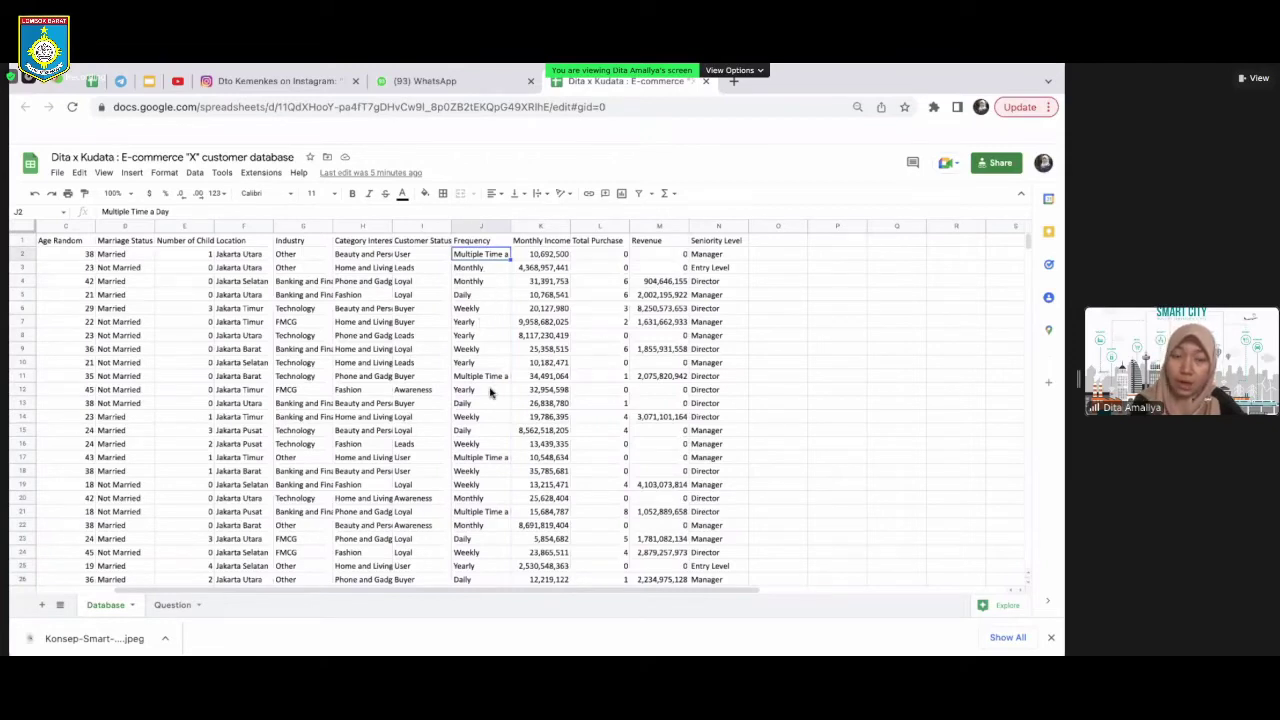
Review the Monthly Income and Total Purchase columns across the customer records
left_click(552, 240)
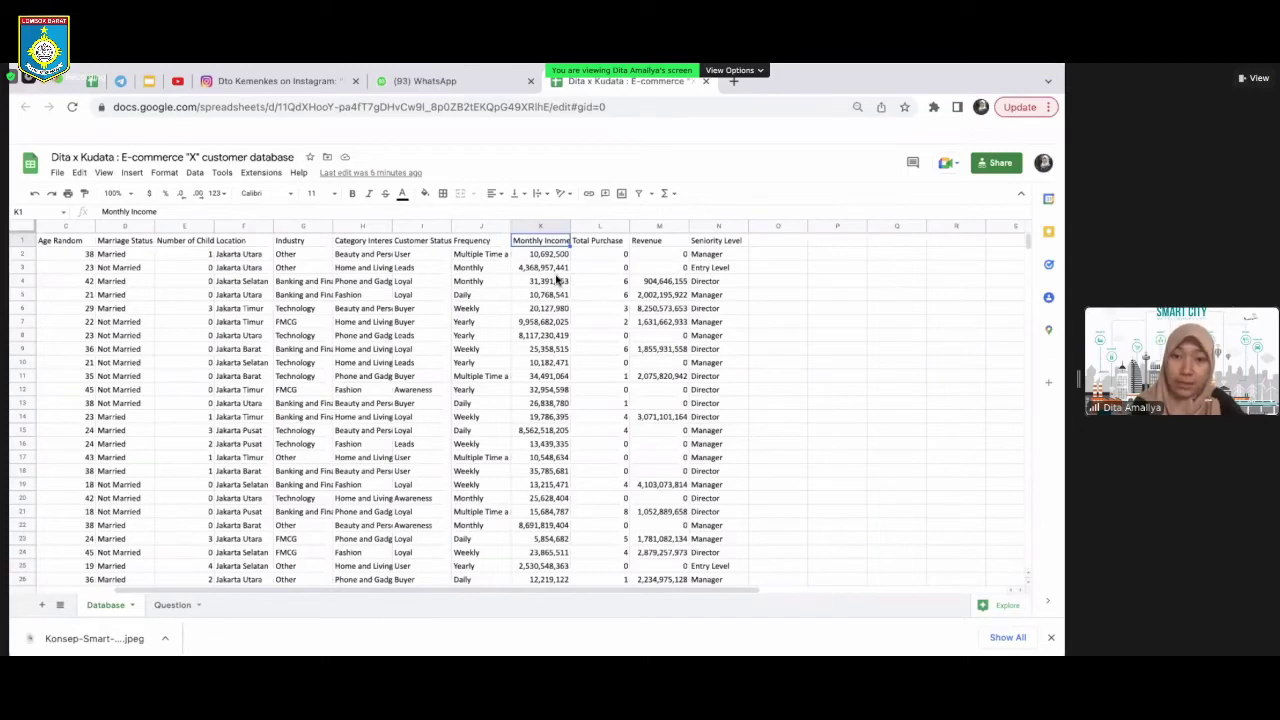
left_click(612, 245)
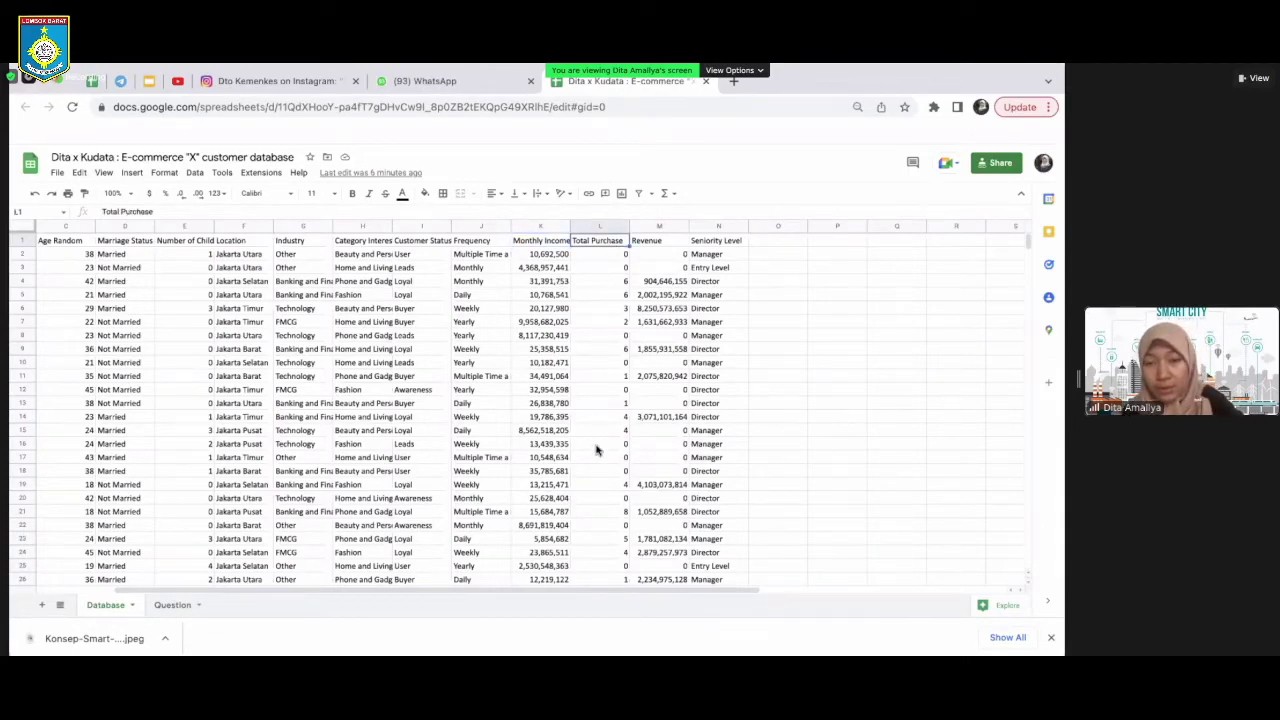
scroll(594, 438, "down", 5)
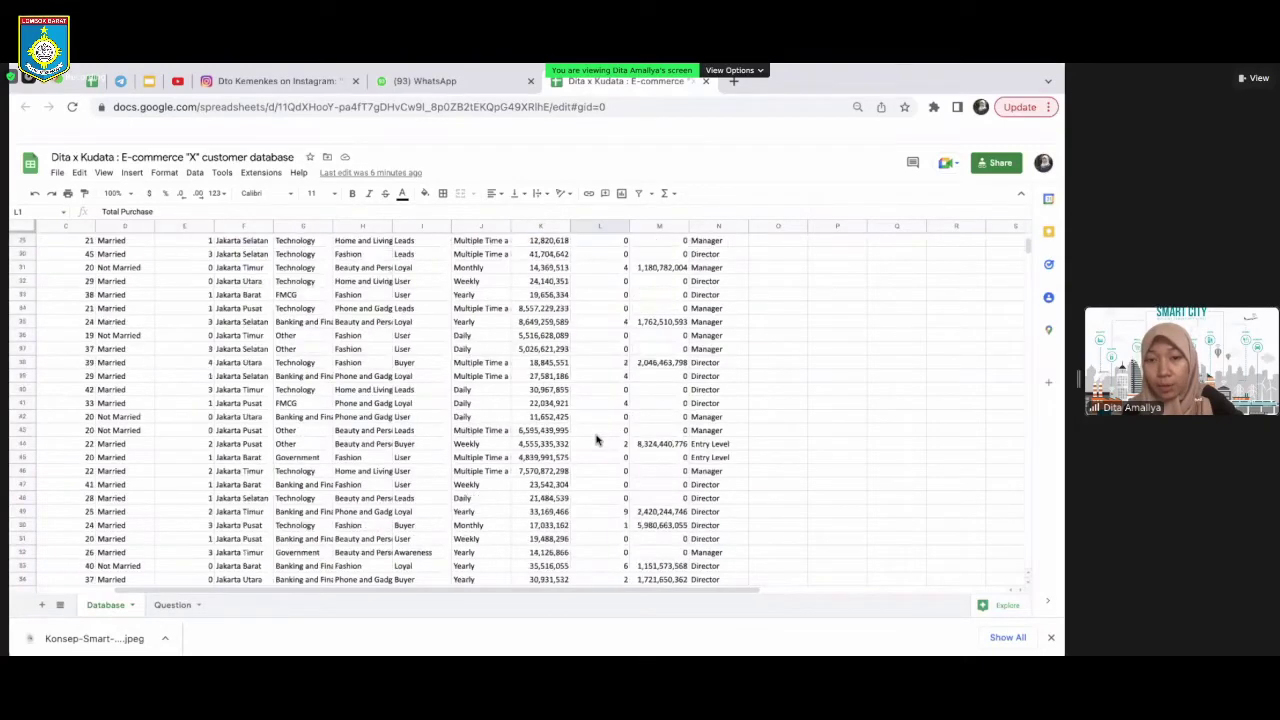
scroll(572, 380, "up", 6)
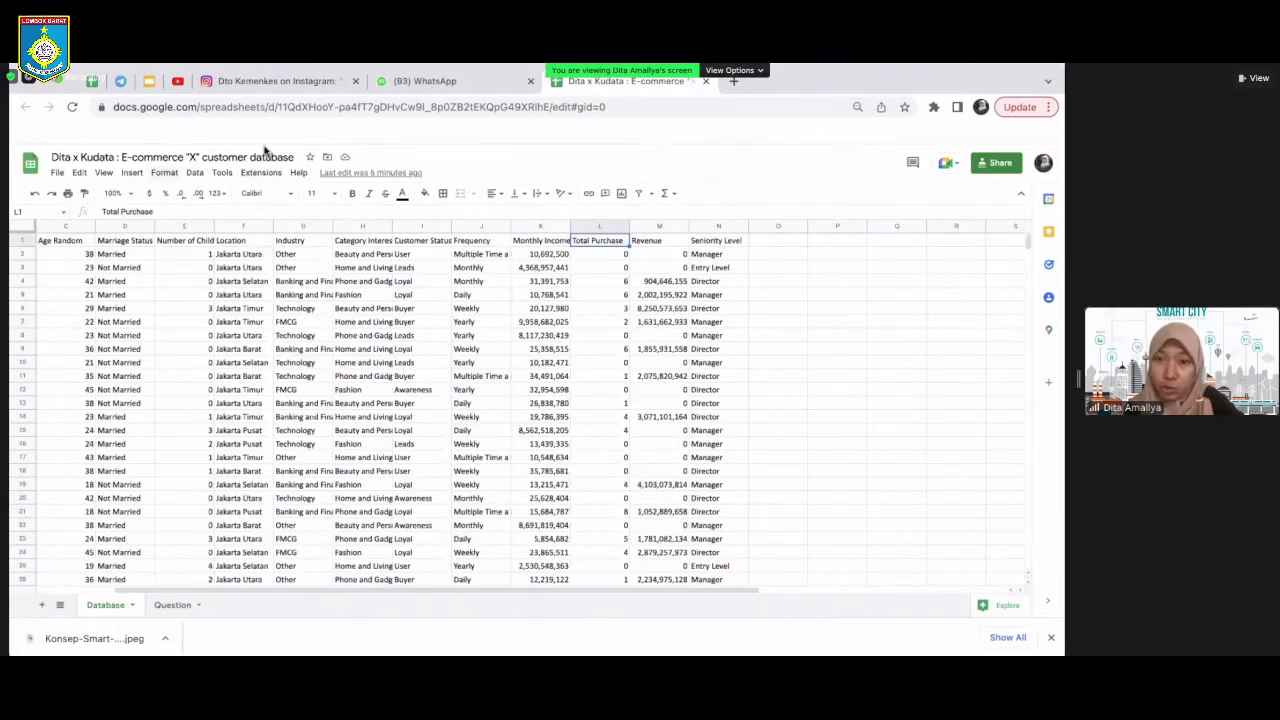
Inspect the Revenue column and the entries in the Seniority Level column
left_click(659, 220)
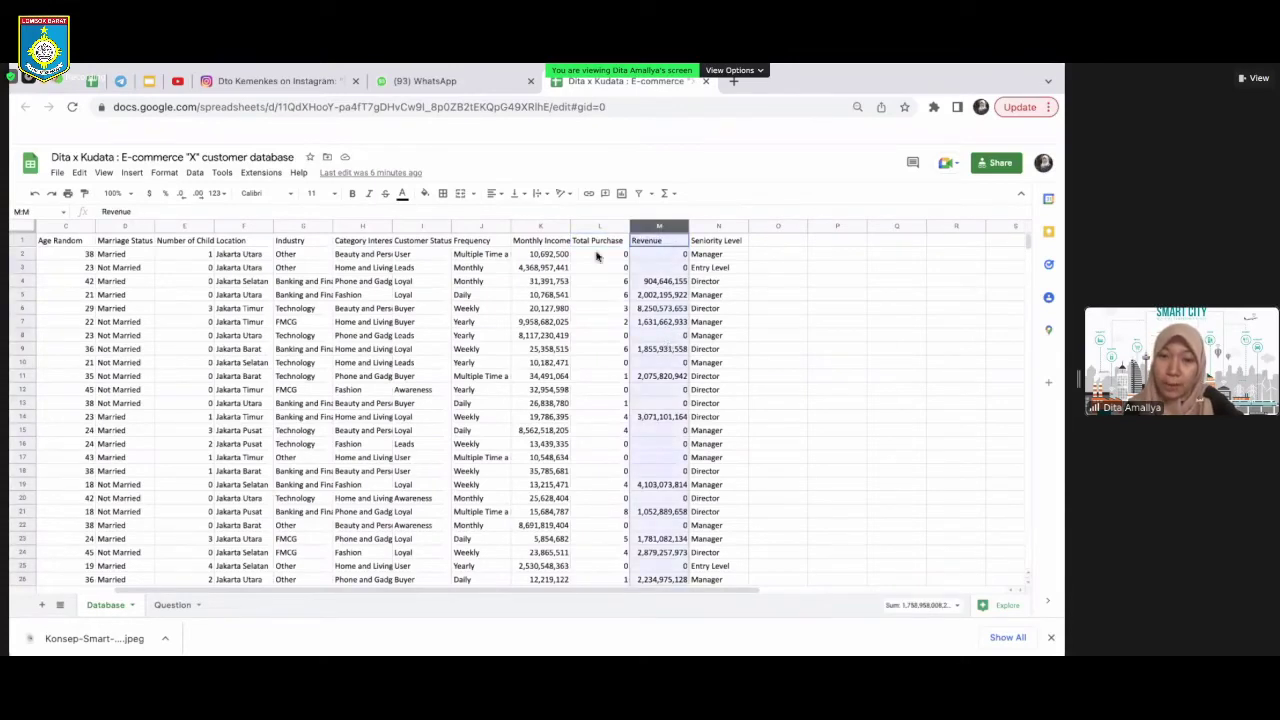
left_click(666, 335)
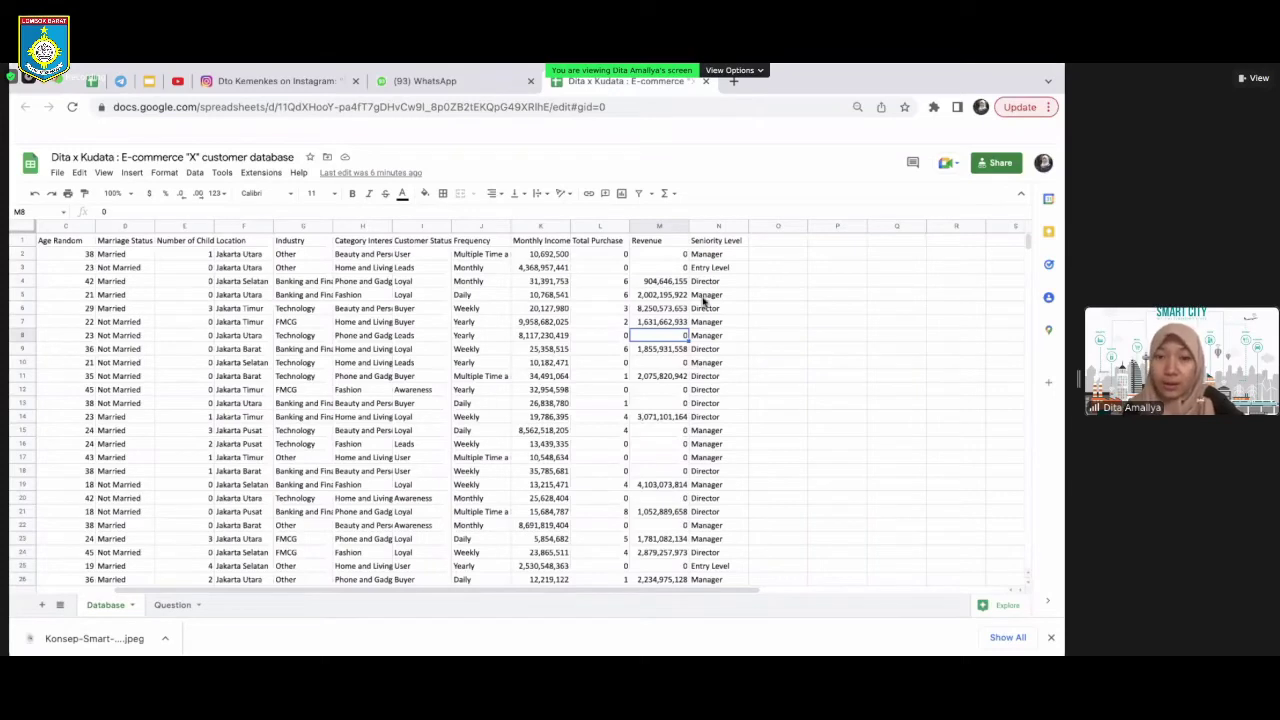
left_click(727, 255)
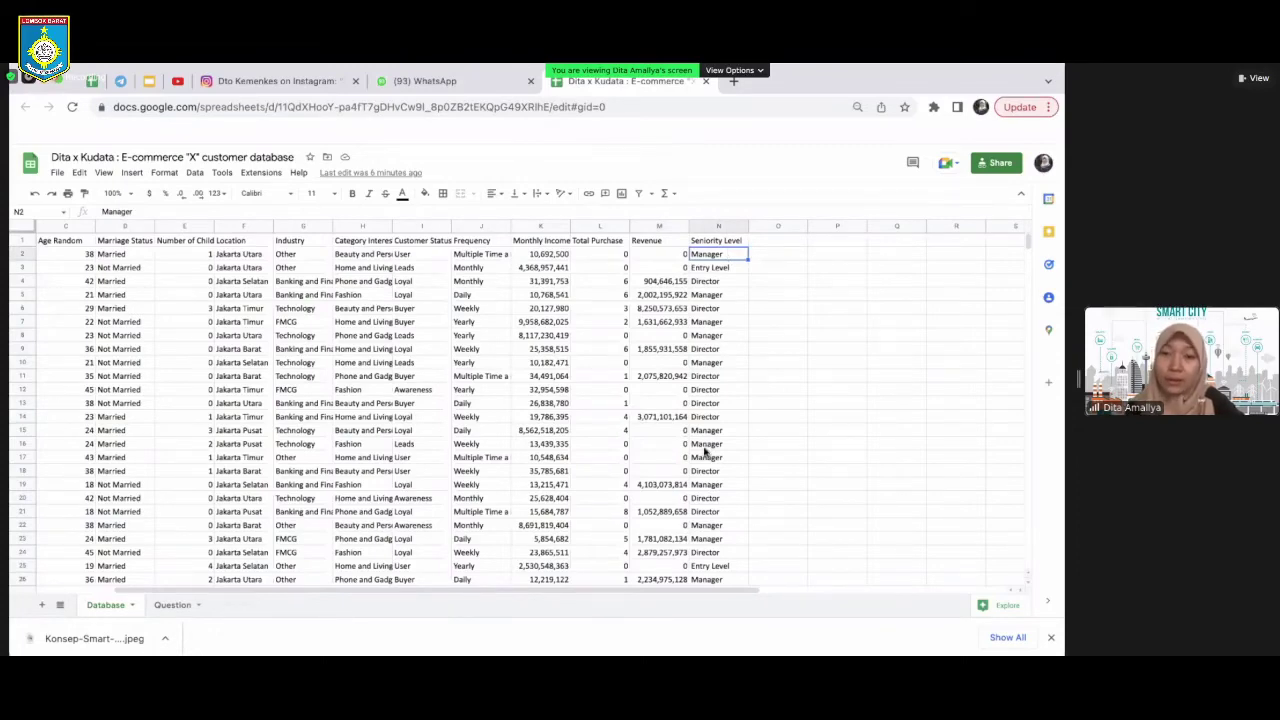
Look over further customer records in the Database sheet and select the whole Seniority Level column
scroll(704, 452, "down", 10)
scroll(704, 452, "left", 2)
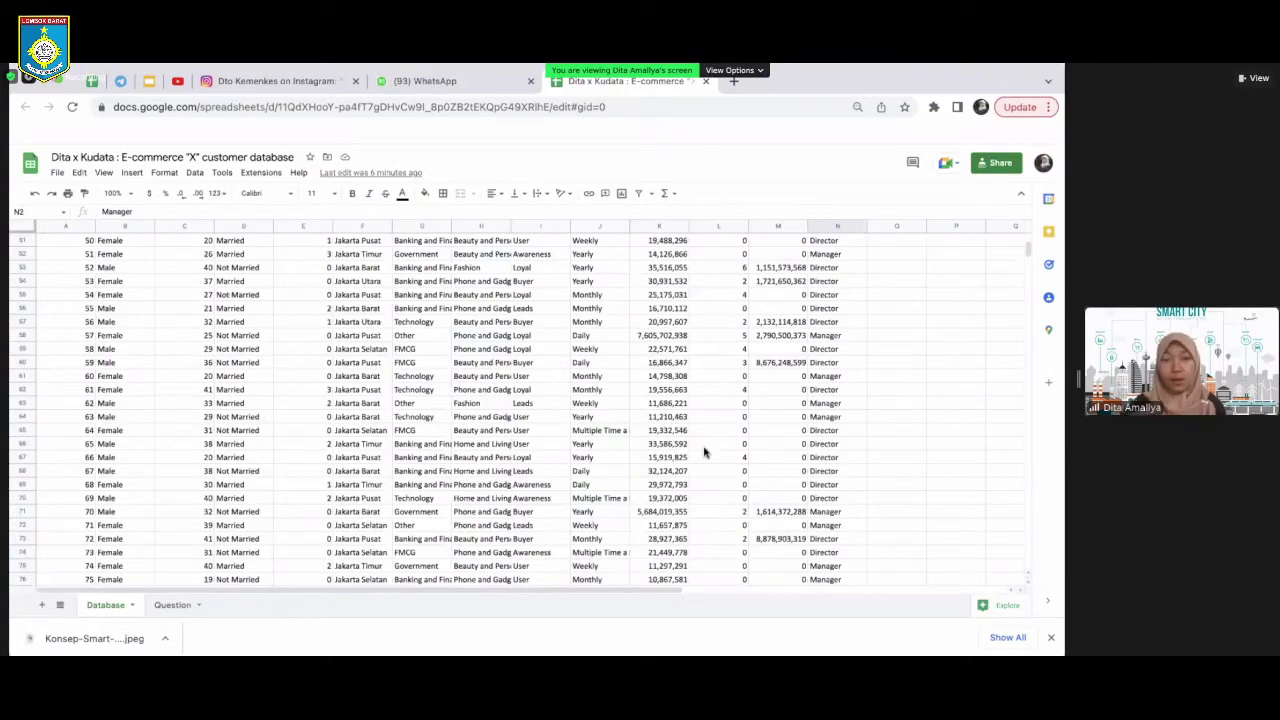
scroll(704, 452, "up", 15)
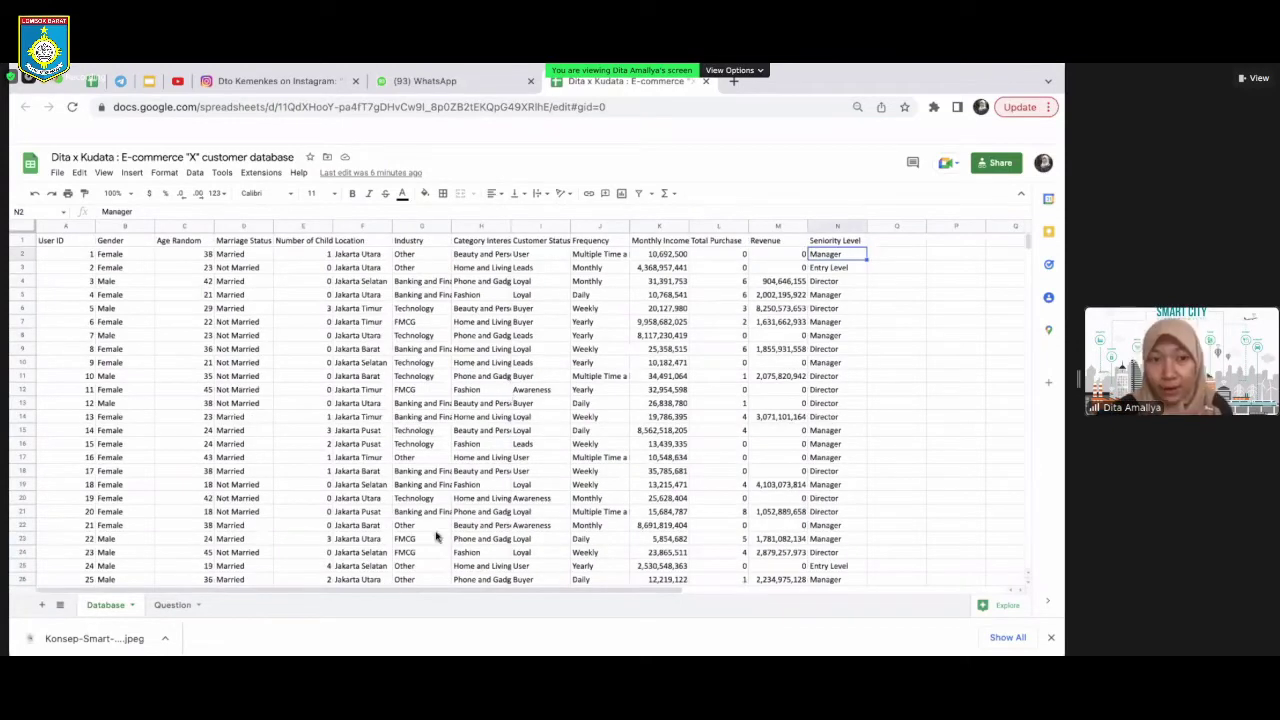
left_click(175, 606)
left_click(105, 606)
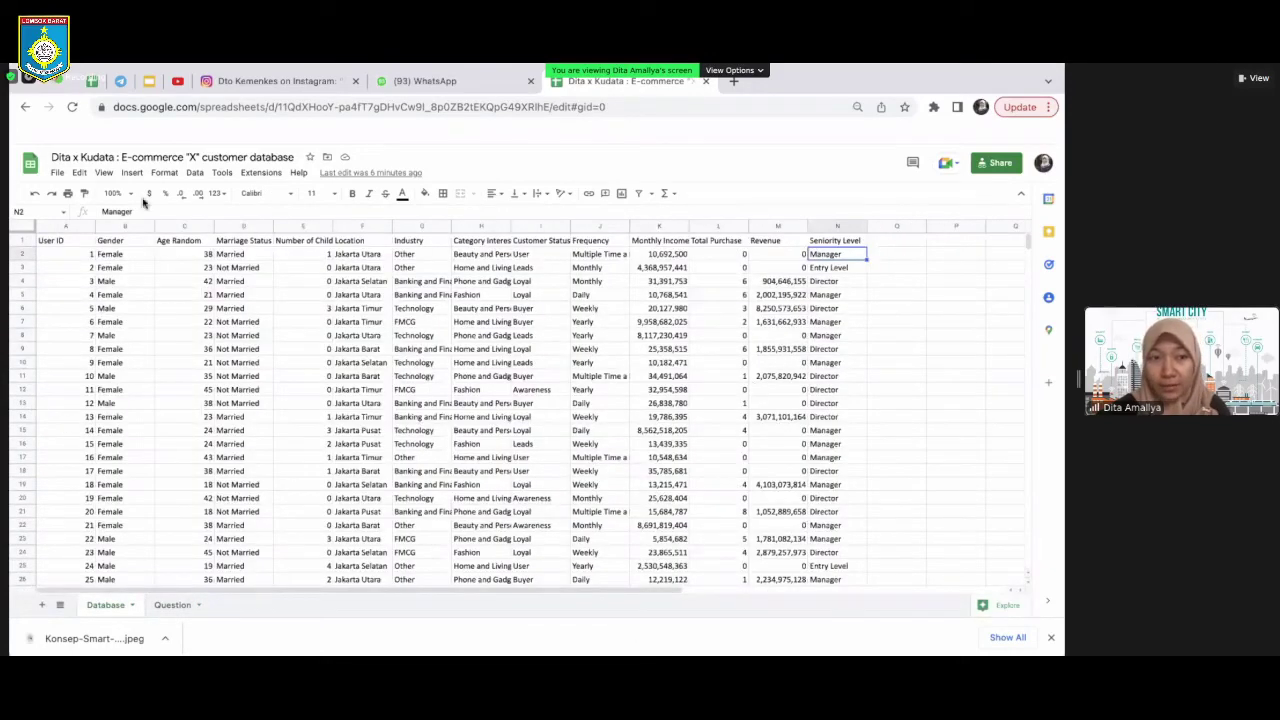
left_click(840, 225)
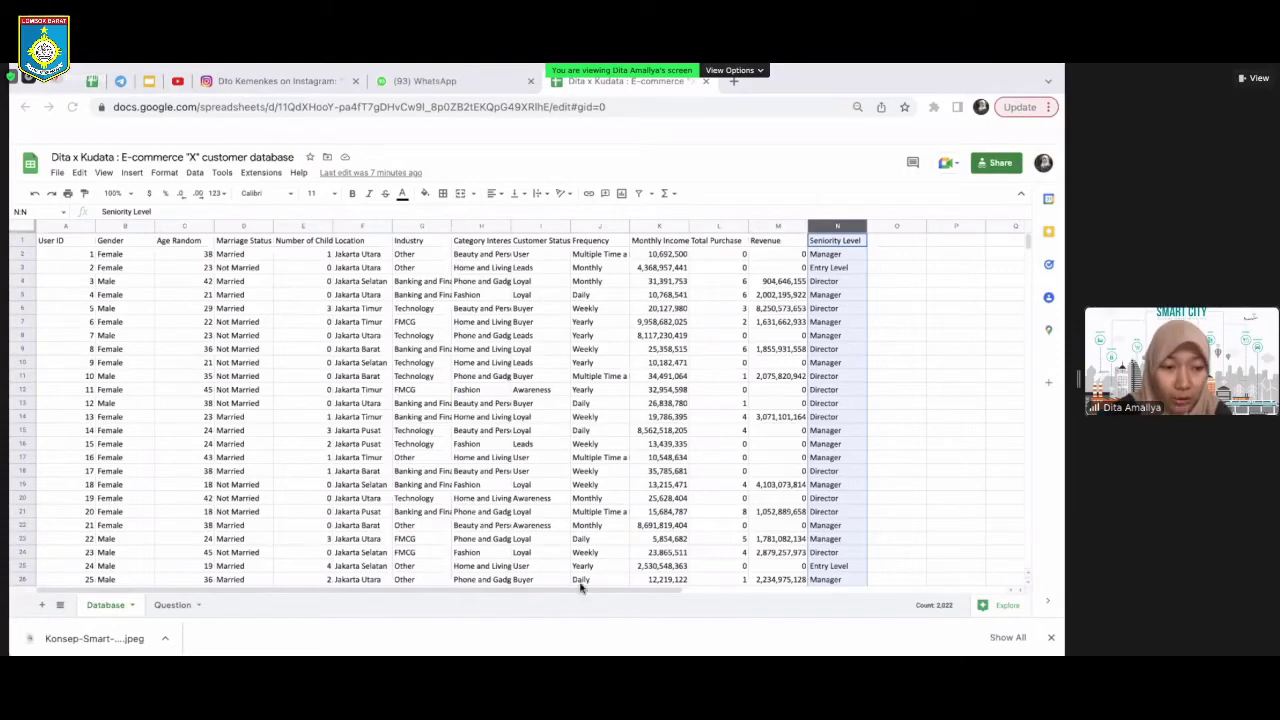
Close the downloads bar and read through the management questions on the Question sheet, from the first to the last
left_click(1054, 641)
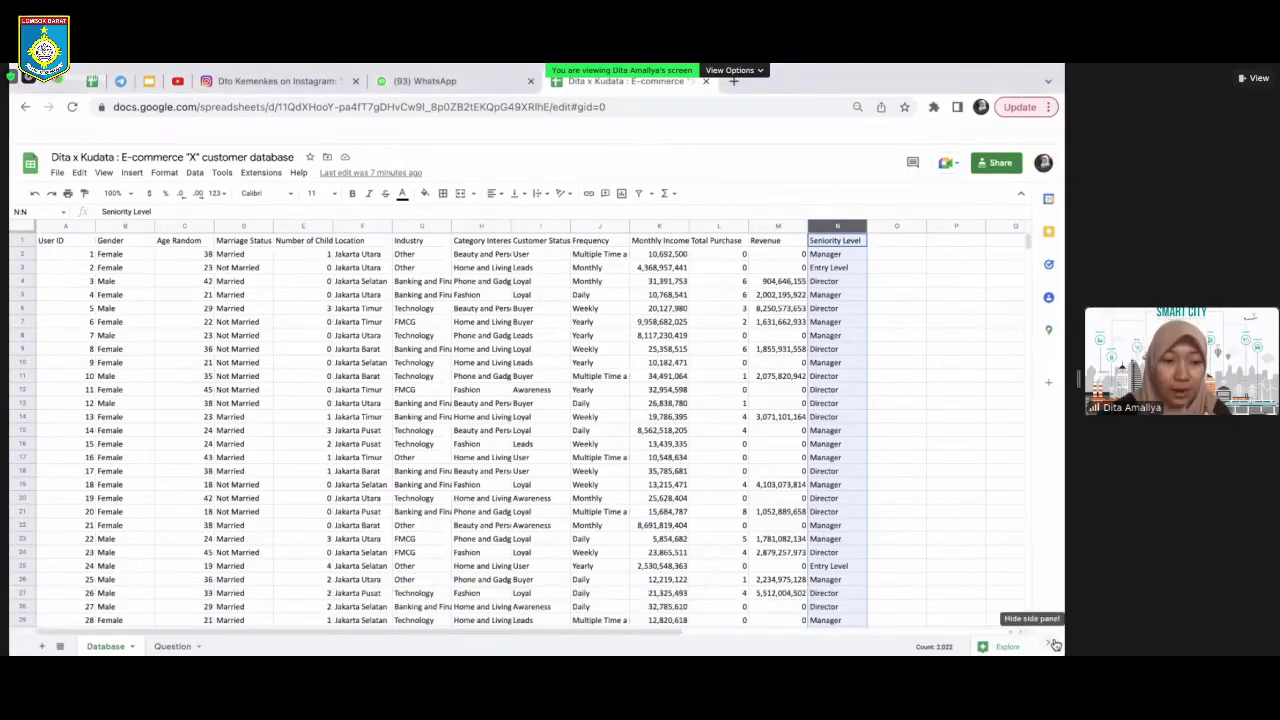
left_click(172, 647)
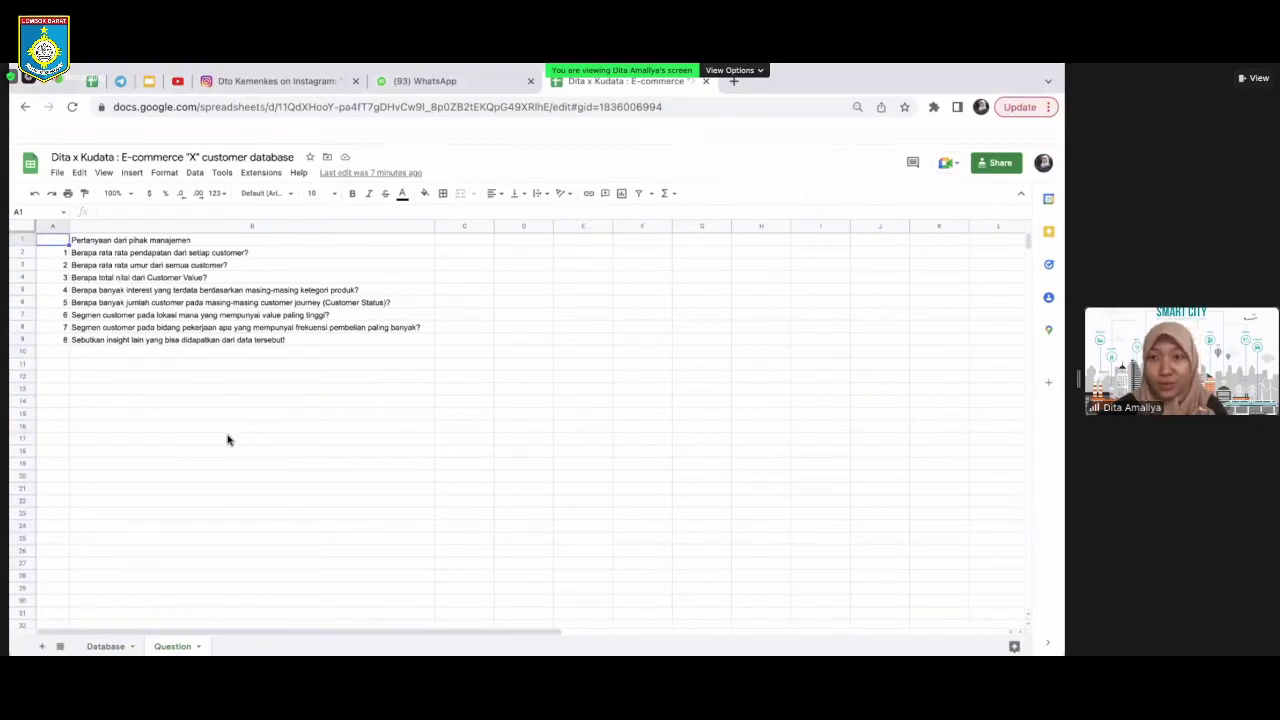
left_click(258, 257)
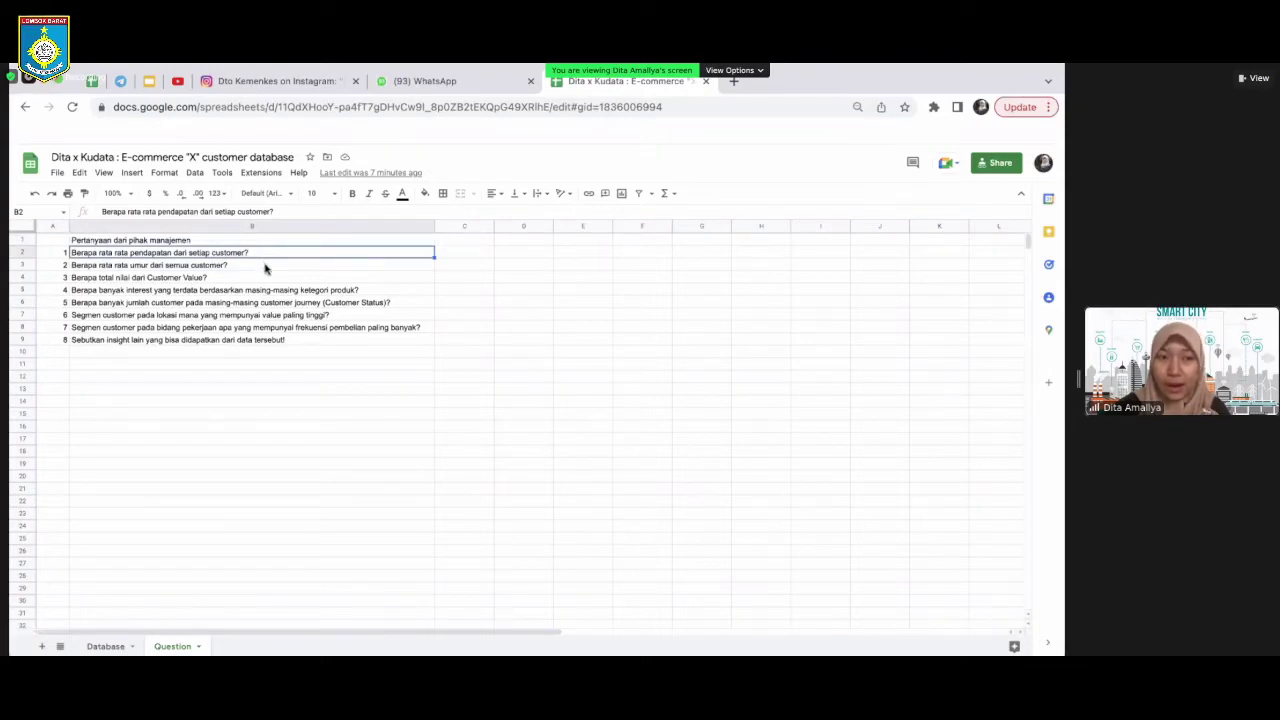
left_click(266, 266)
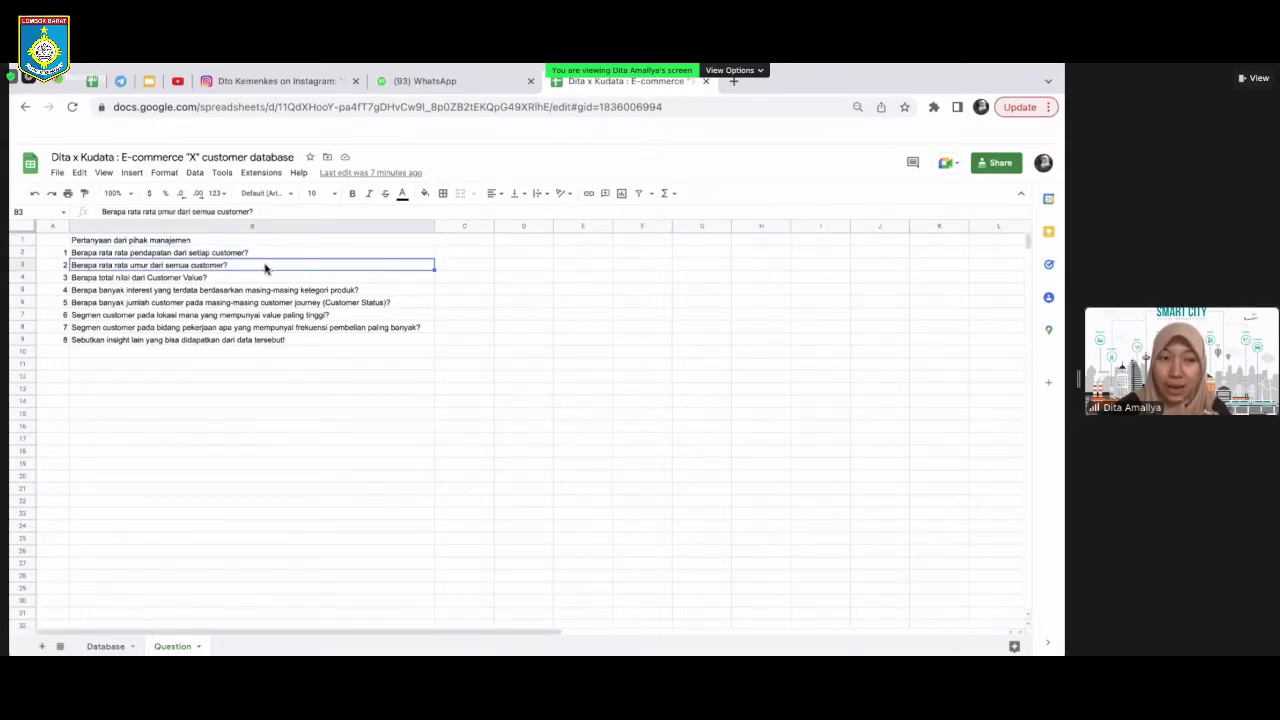
left_click(266, 341)
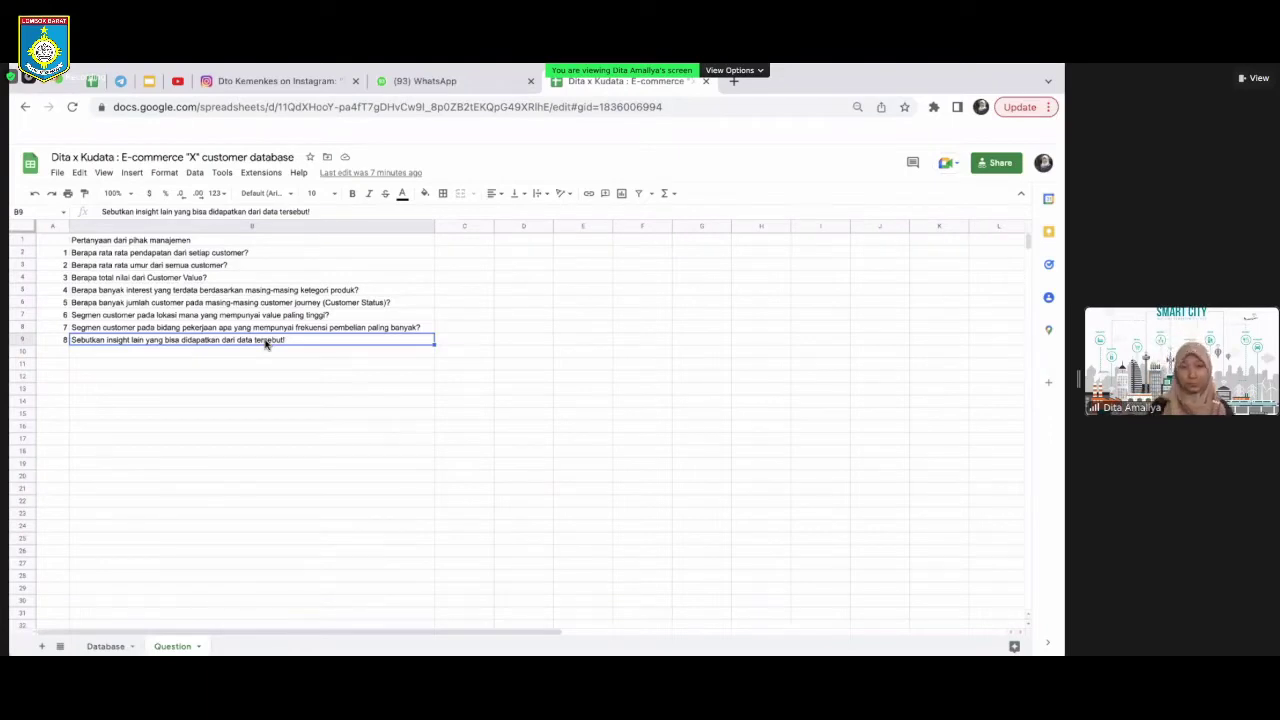
Compare the first management question, about average customer income, with the Database columns and select the Monthly Income column
left_click(104, 646)
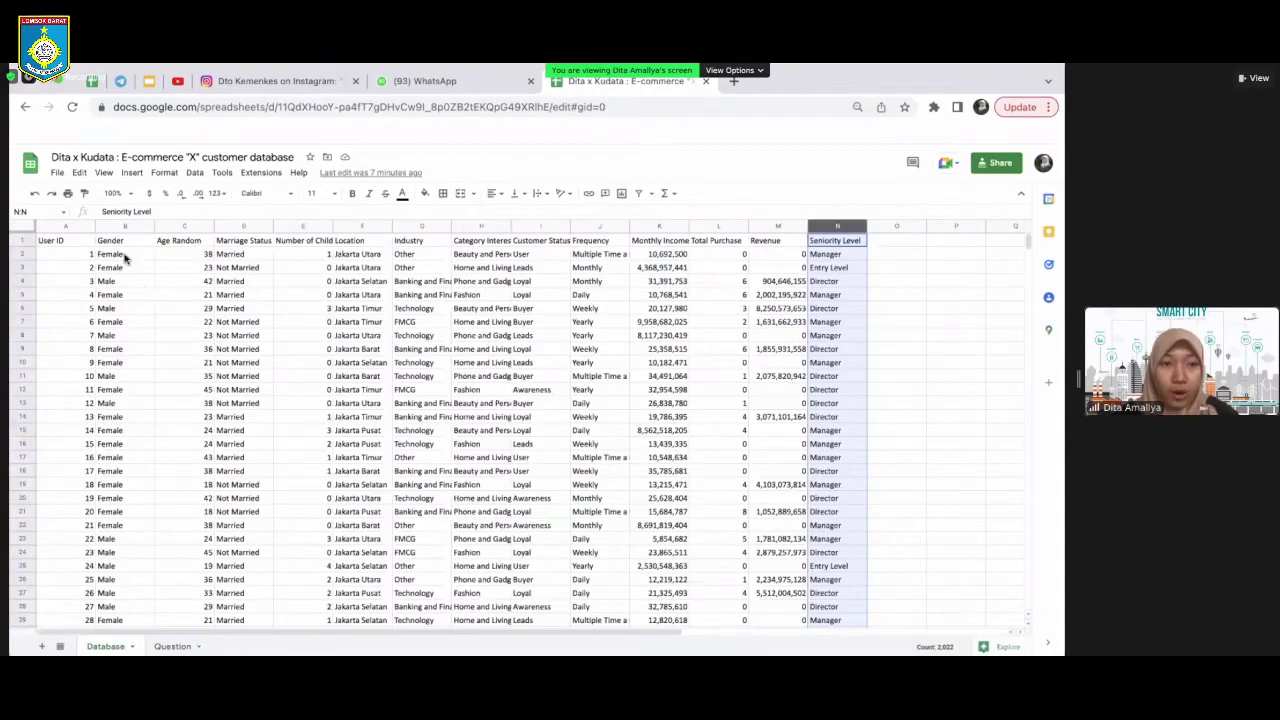
left_click(109, 243)
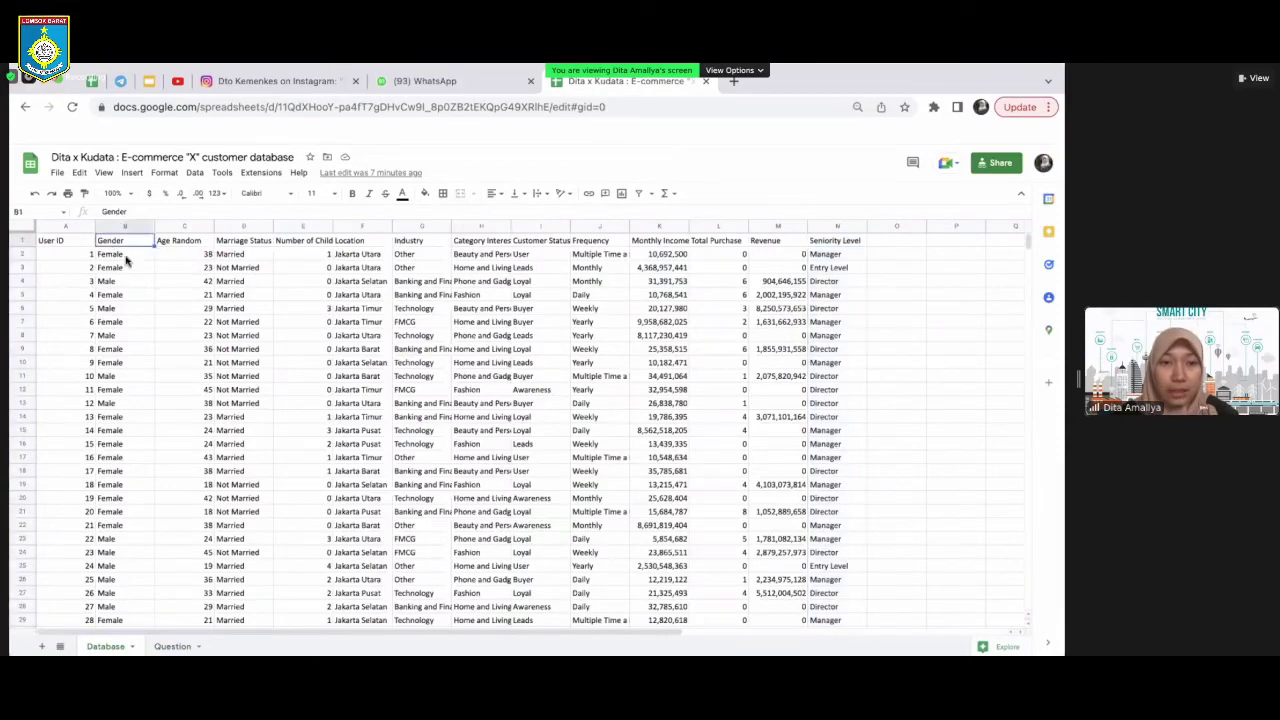
left_click(186, 648)
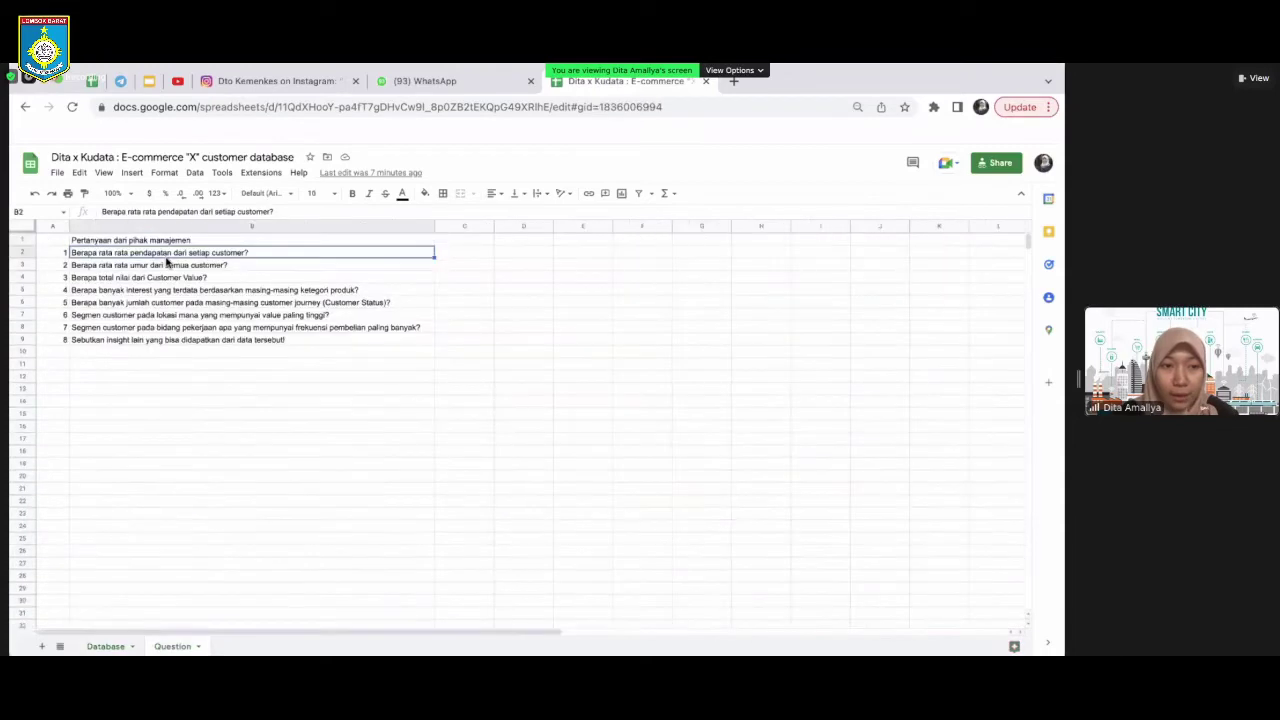
left_click(110, 647)
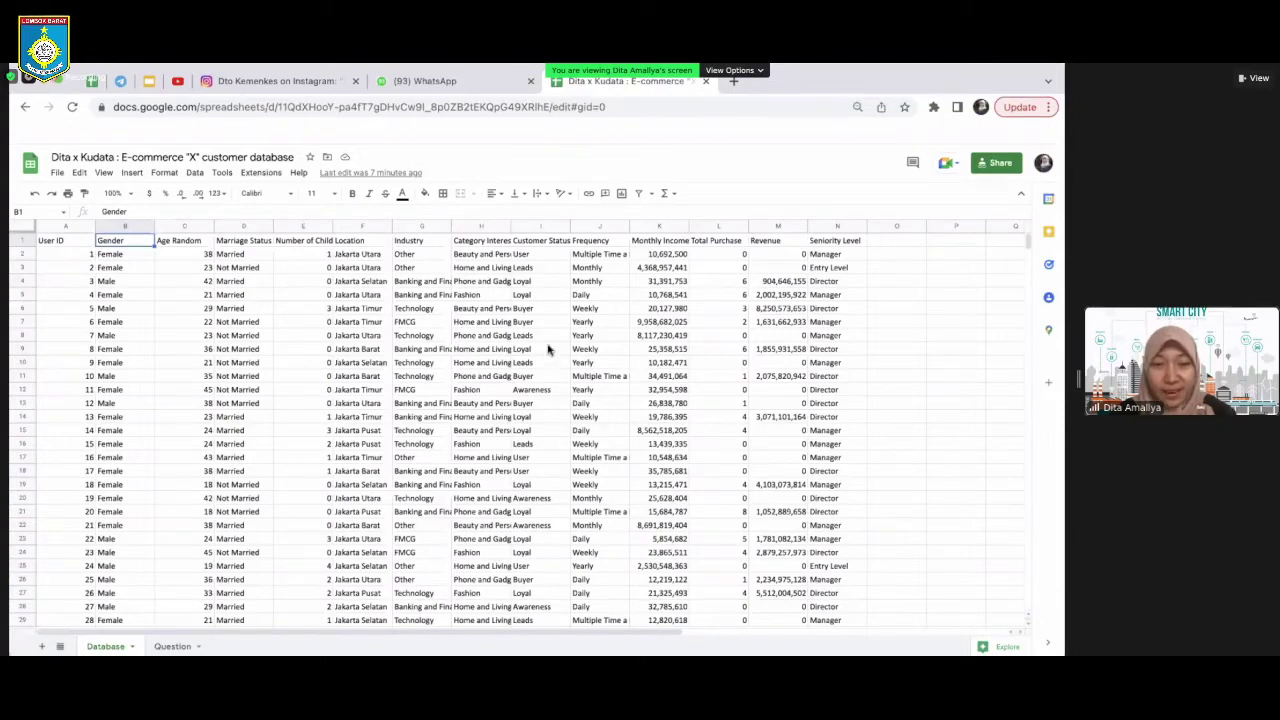
left_click(655, 227)
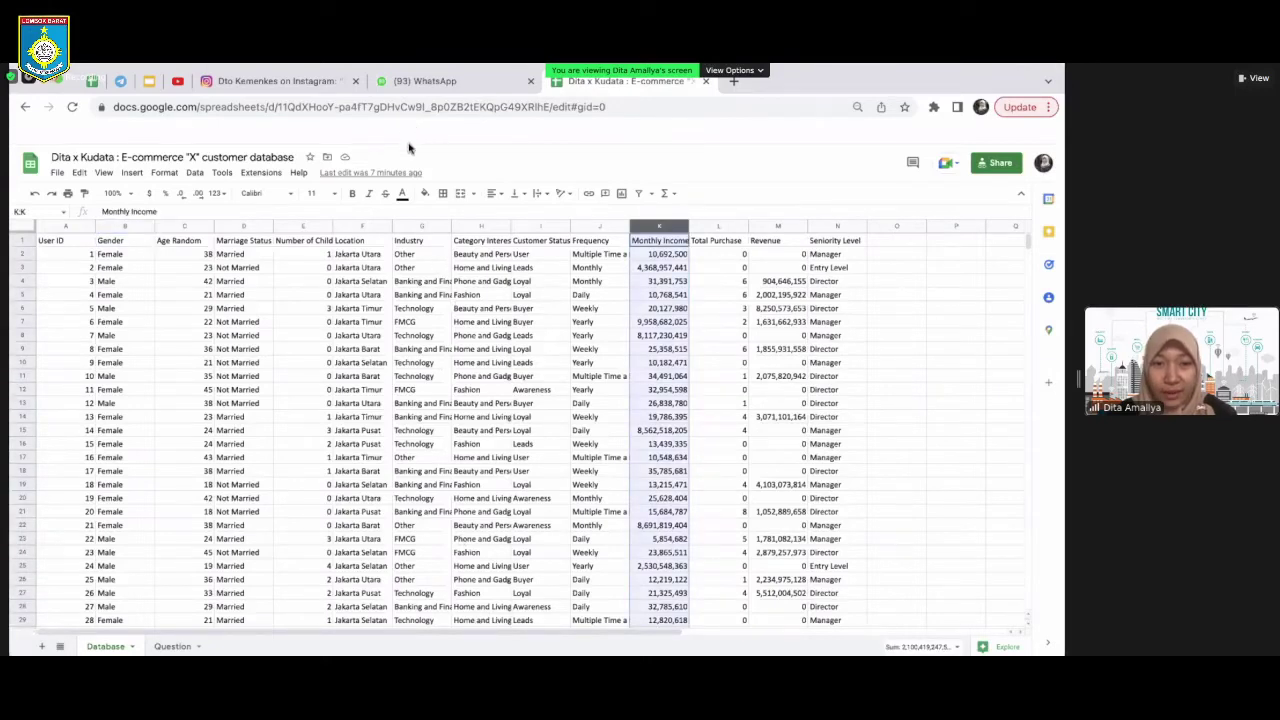
left_click(172, 646)
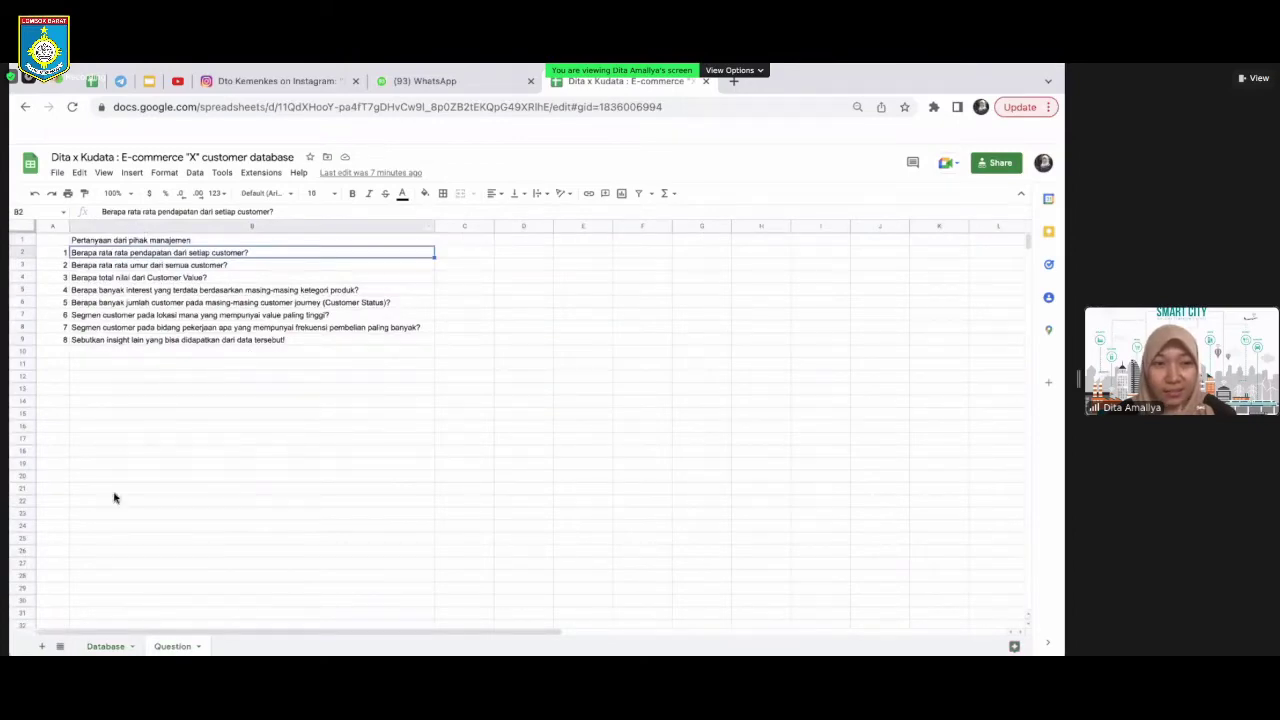
left_click(122, 650)
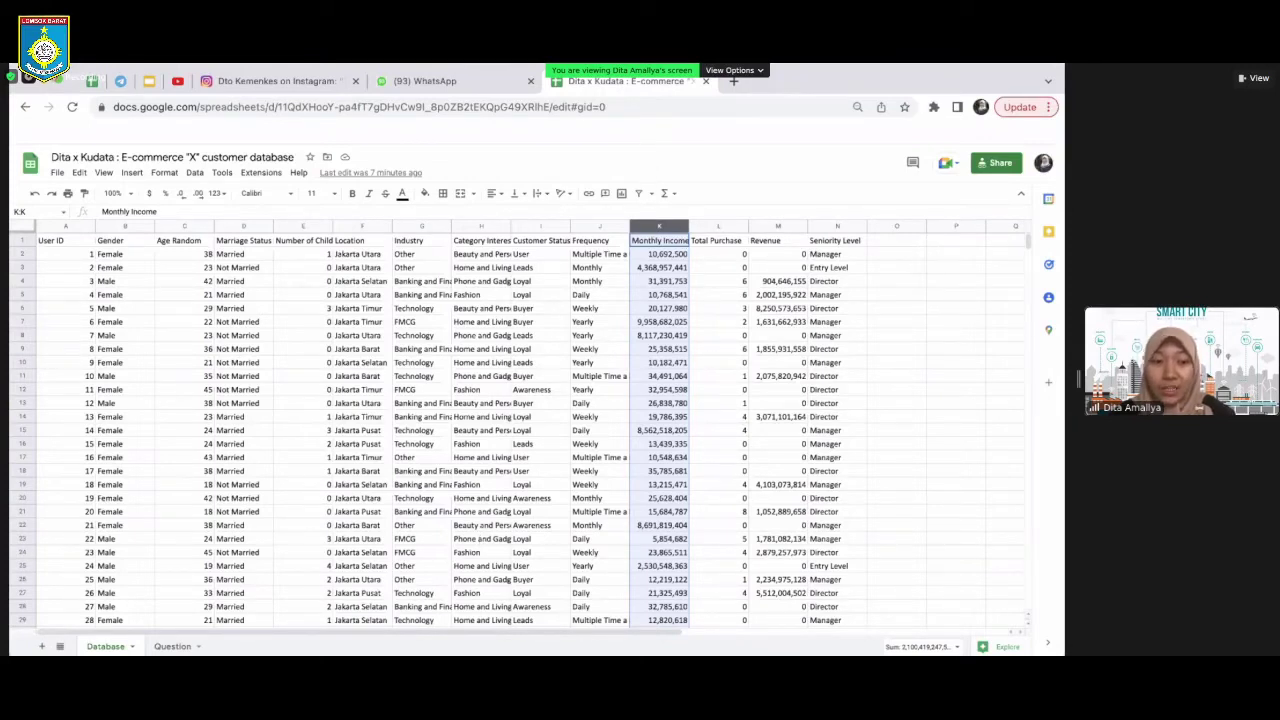
Answer the first question in cell C2 of the Question sheet with an AVERAGE formula over Database K2:K2022
left_click(176, 642)
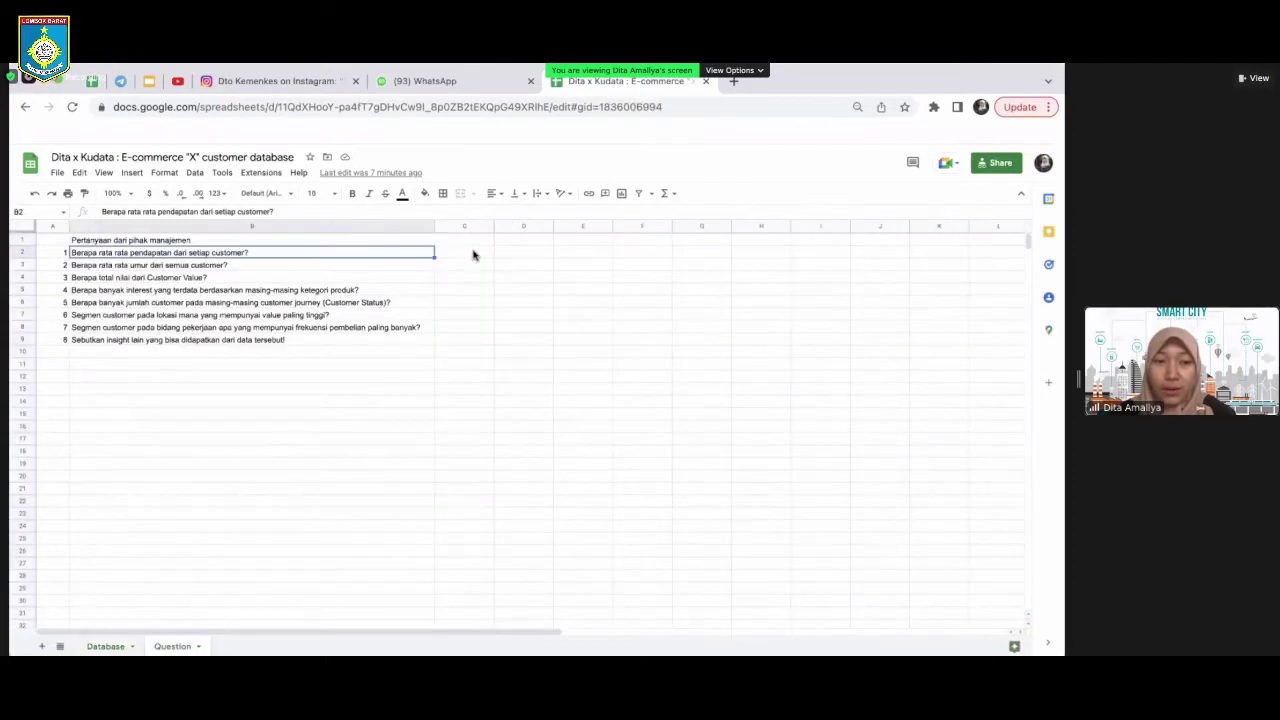
left_click(474, 255)
type("=ave")
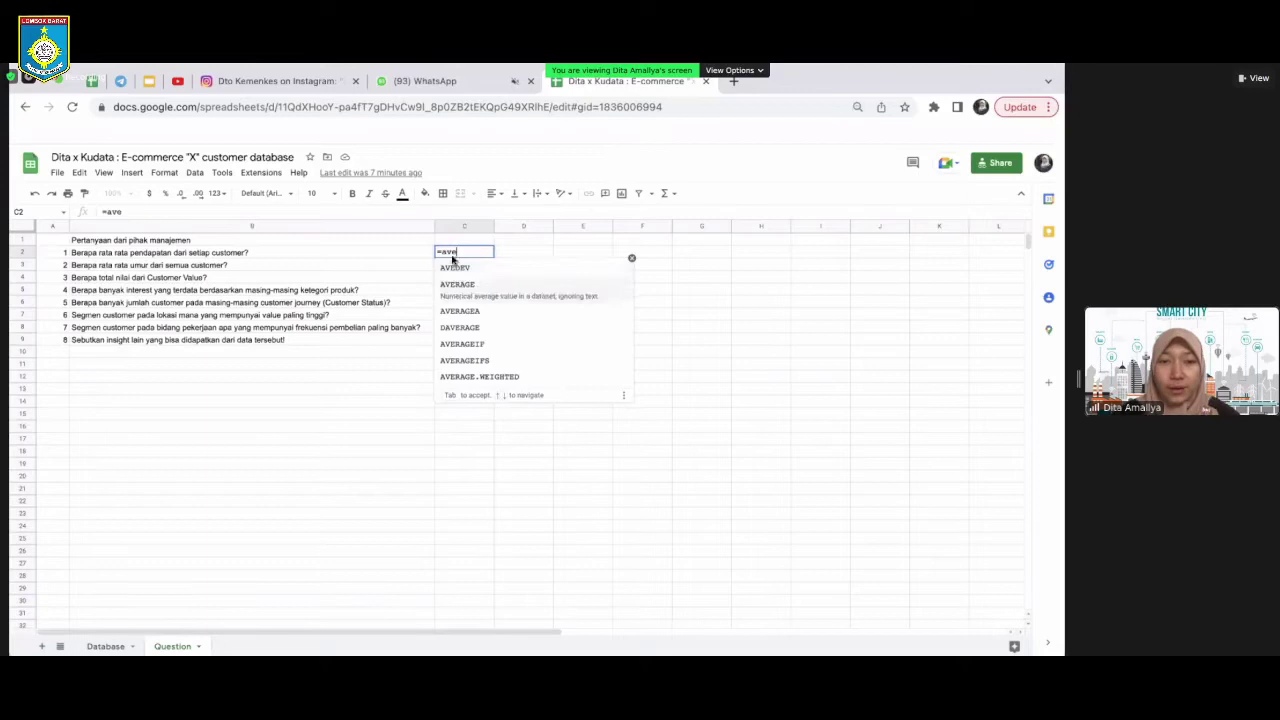
key("Tab")
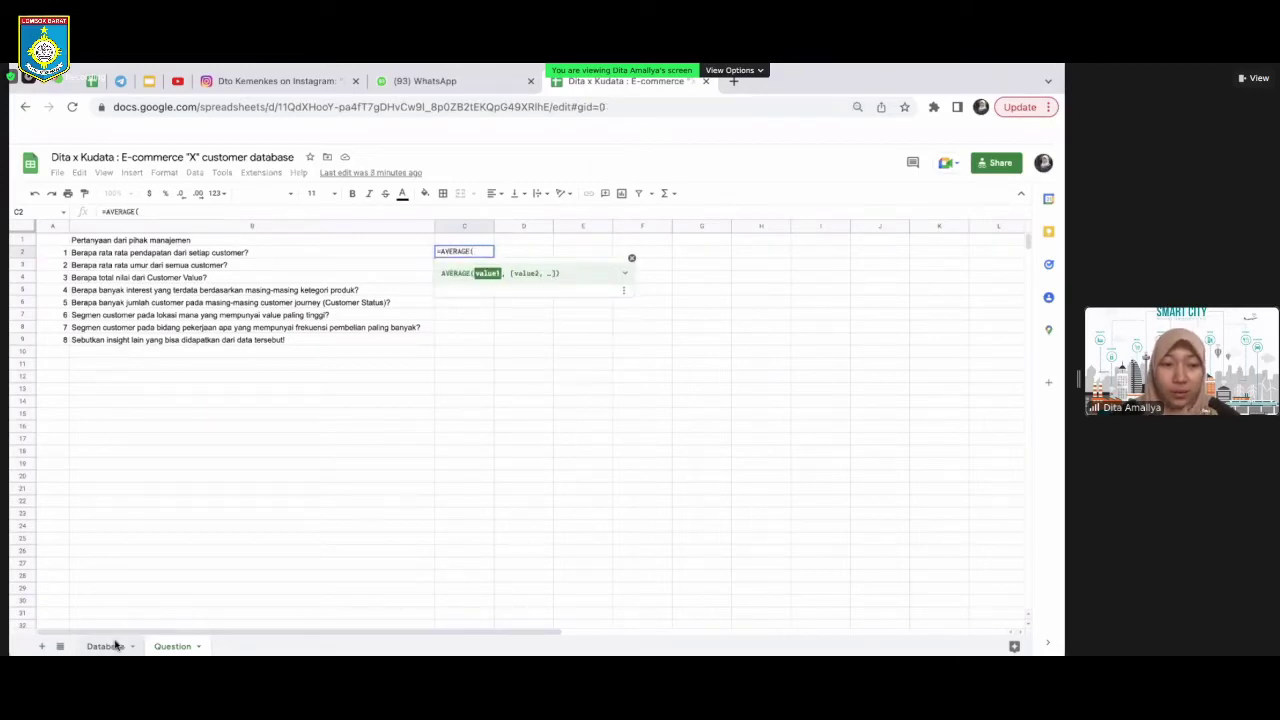
left_click(106, 646)
left_click(647, 225)
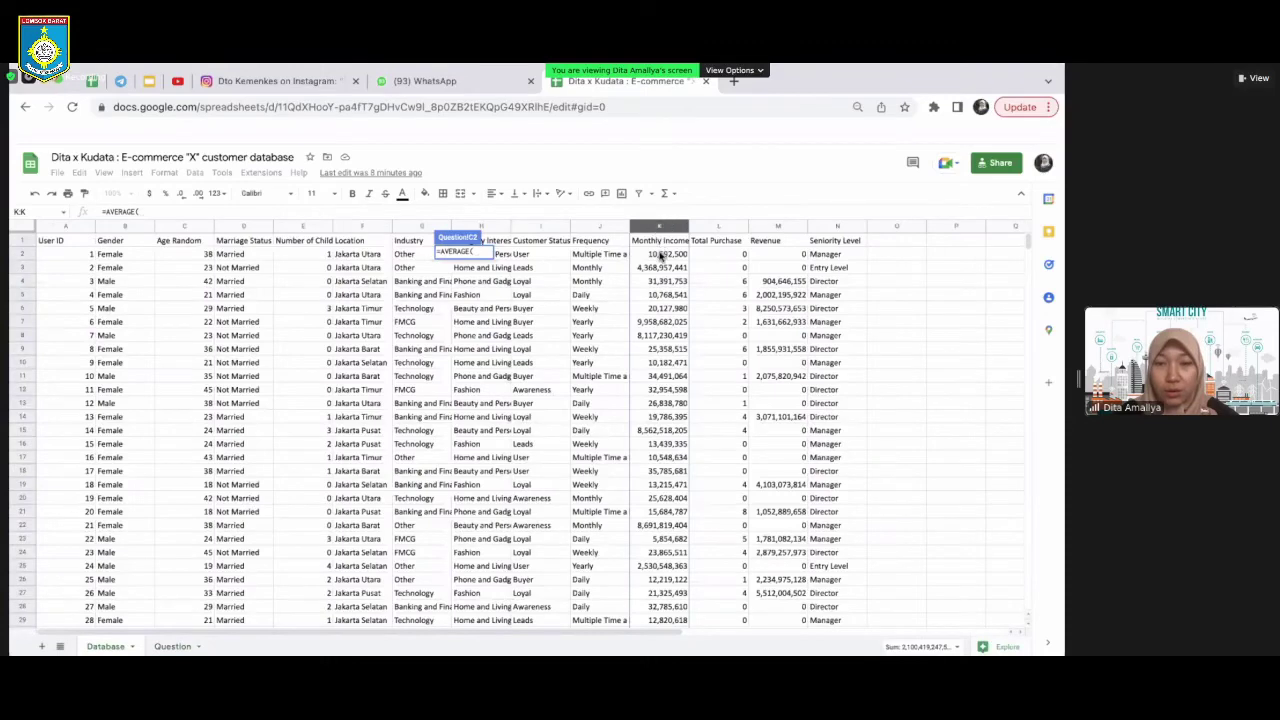
left_click(660, 256)
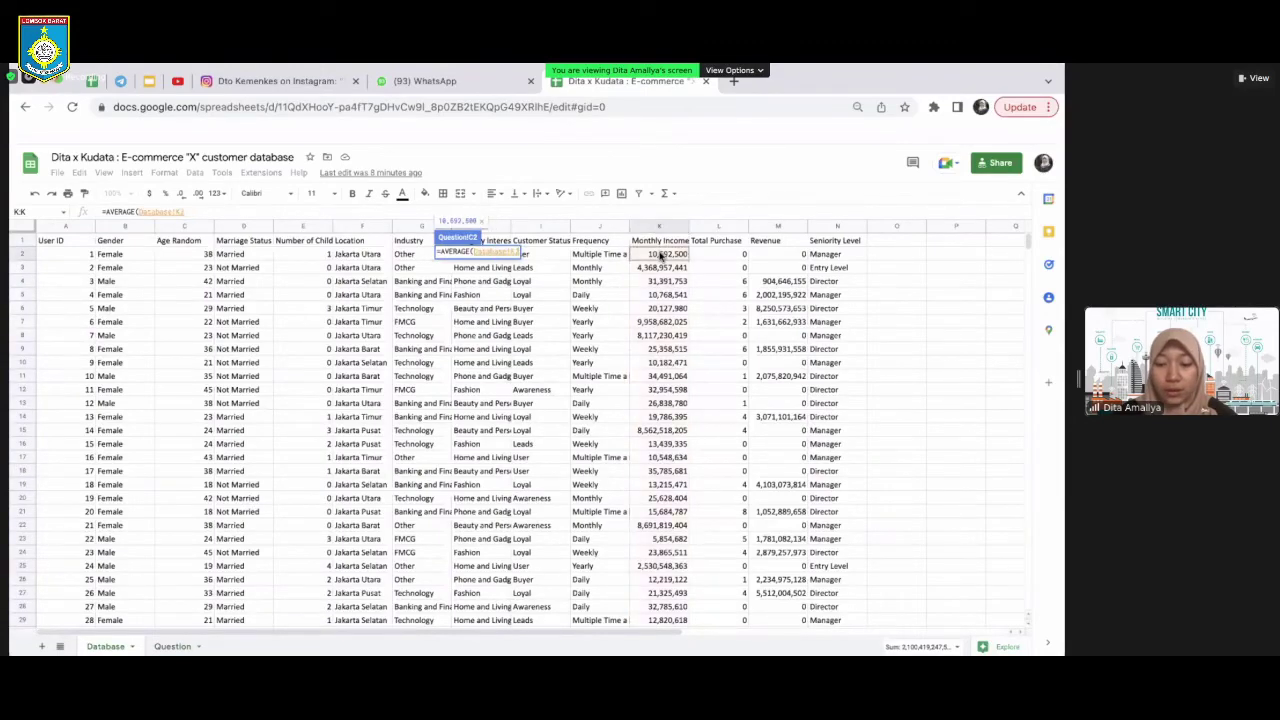
key("ctrl+shift+Down")
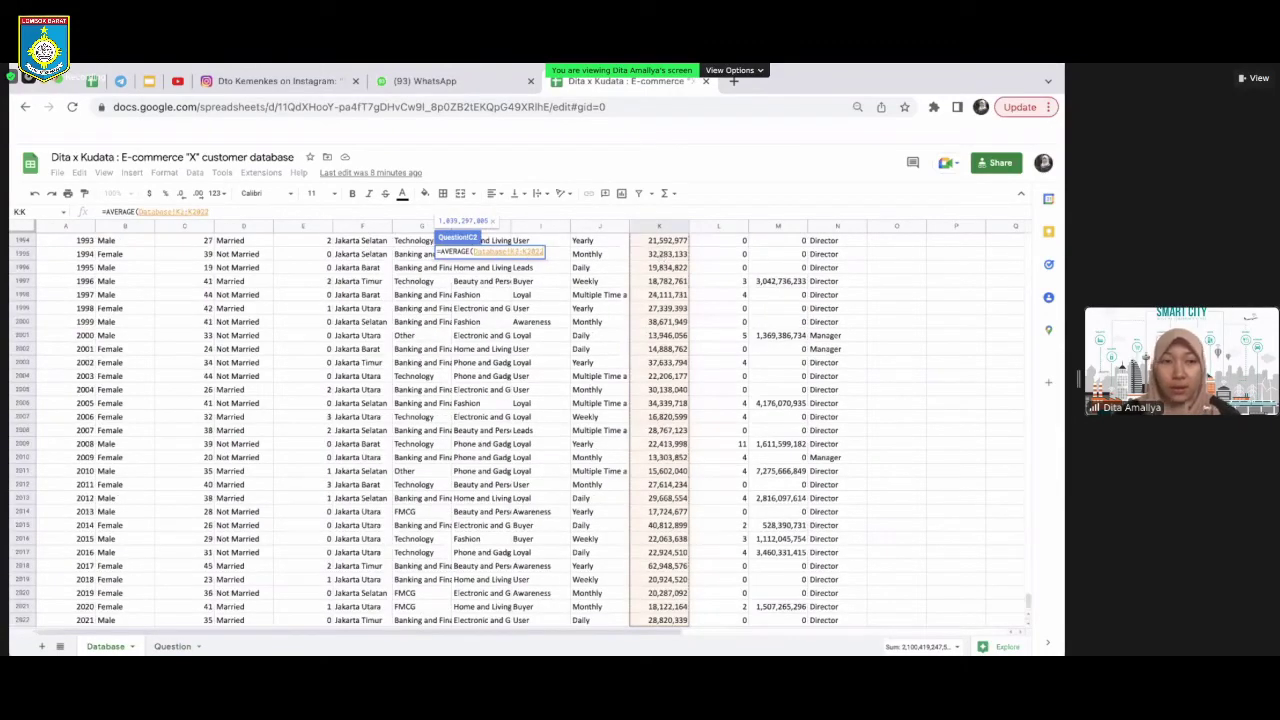
key("Return")
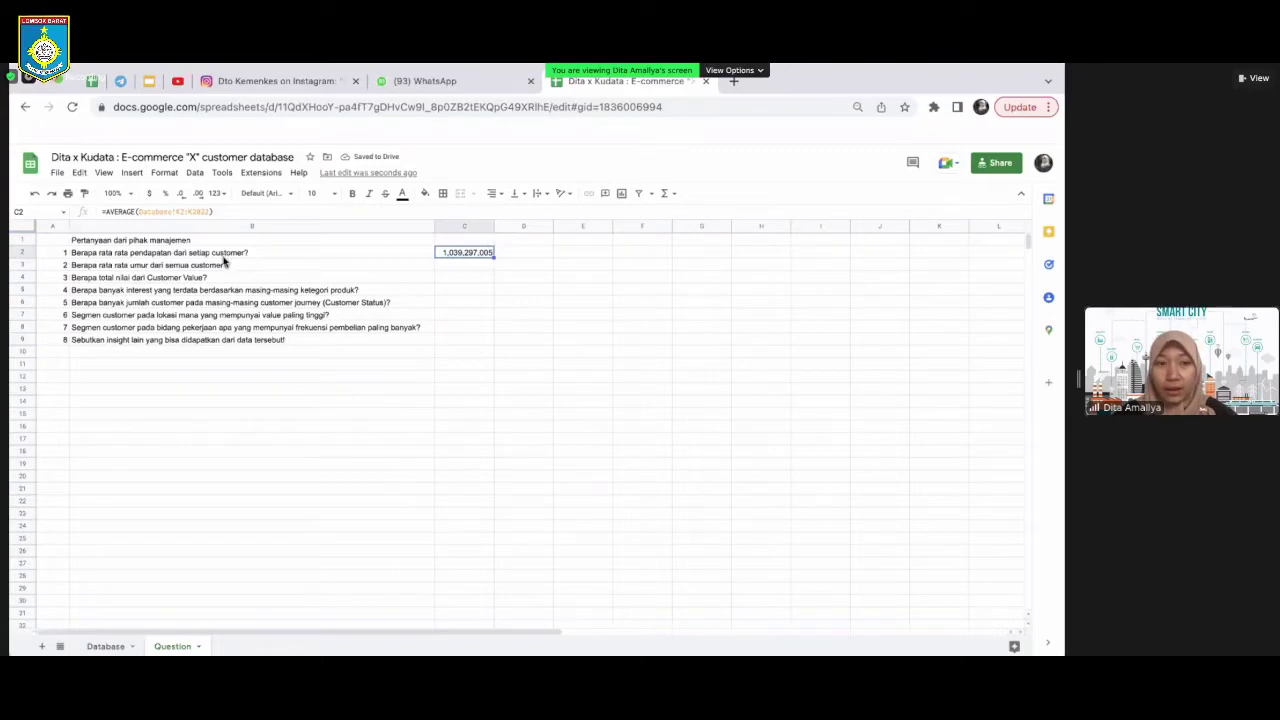
key("Left")
left_click(477, 258)
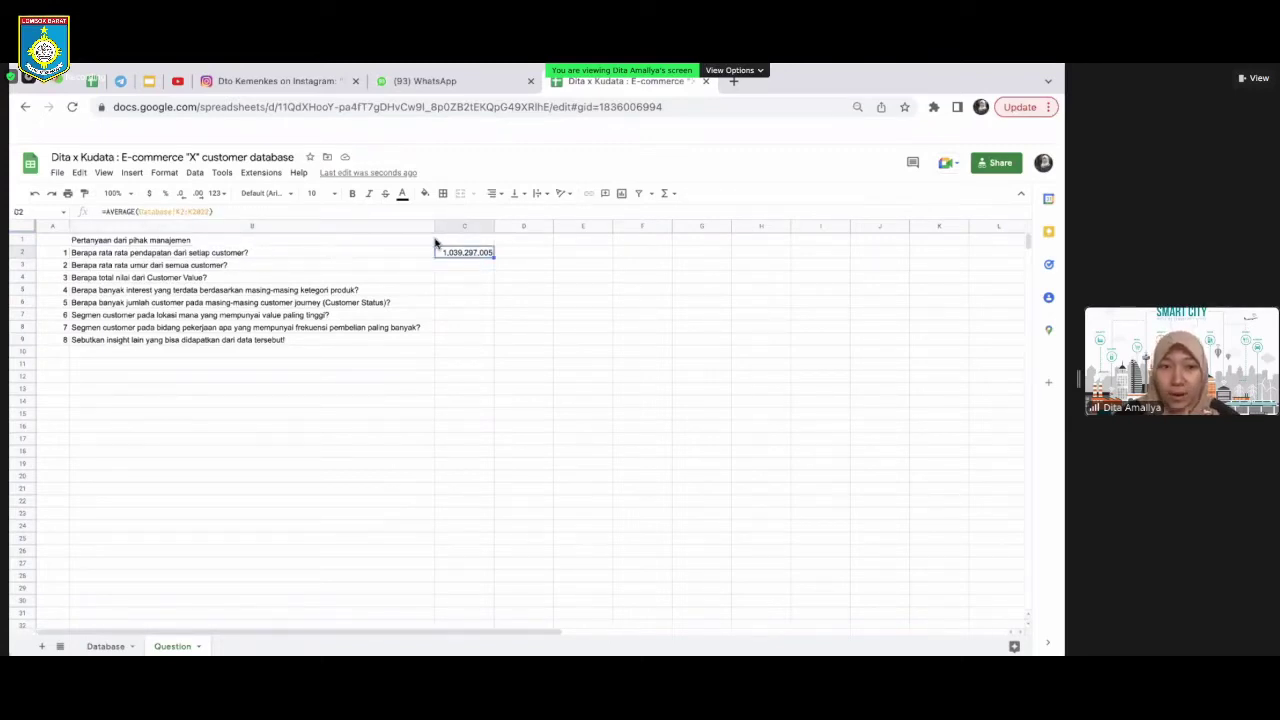
Cross-check the income average by selecting the whole Monthly Income column and setting the selection summary to Avg
left_click(104, 647)
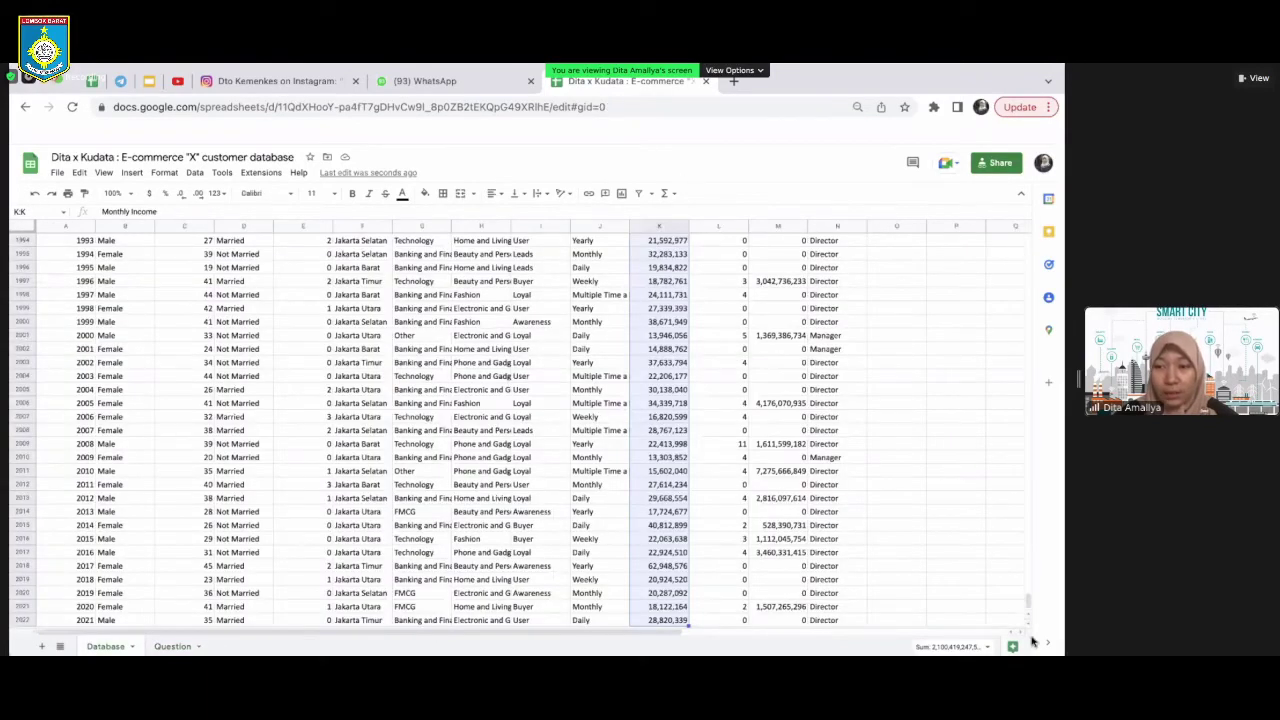
key("ctrl+Home")
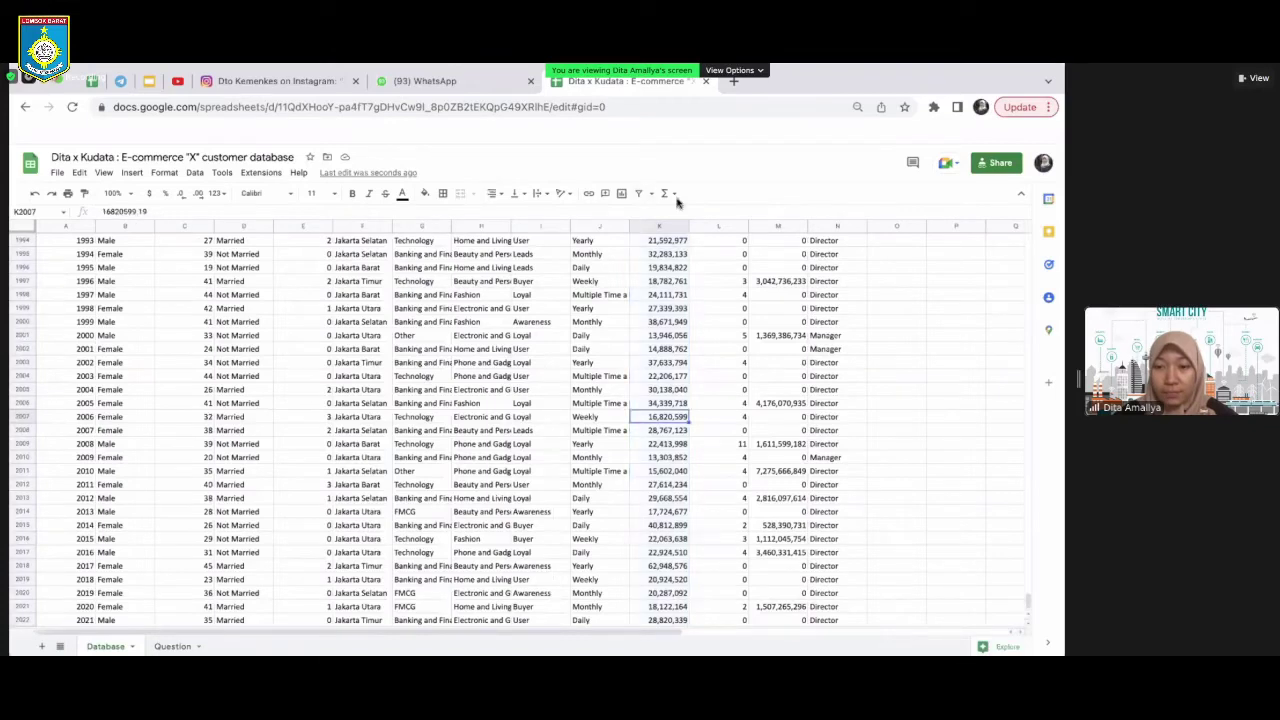
left_click(668, 240)
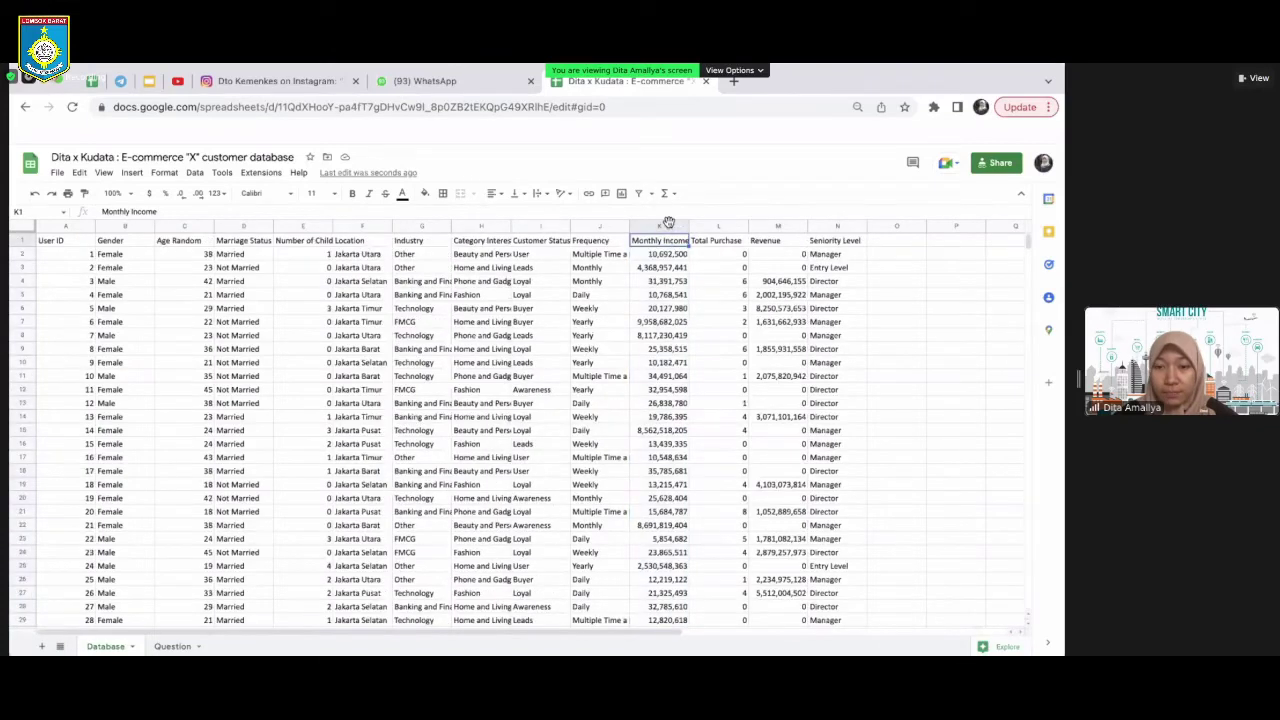
left_click(668, 222)
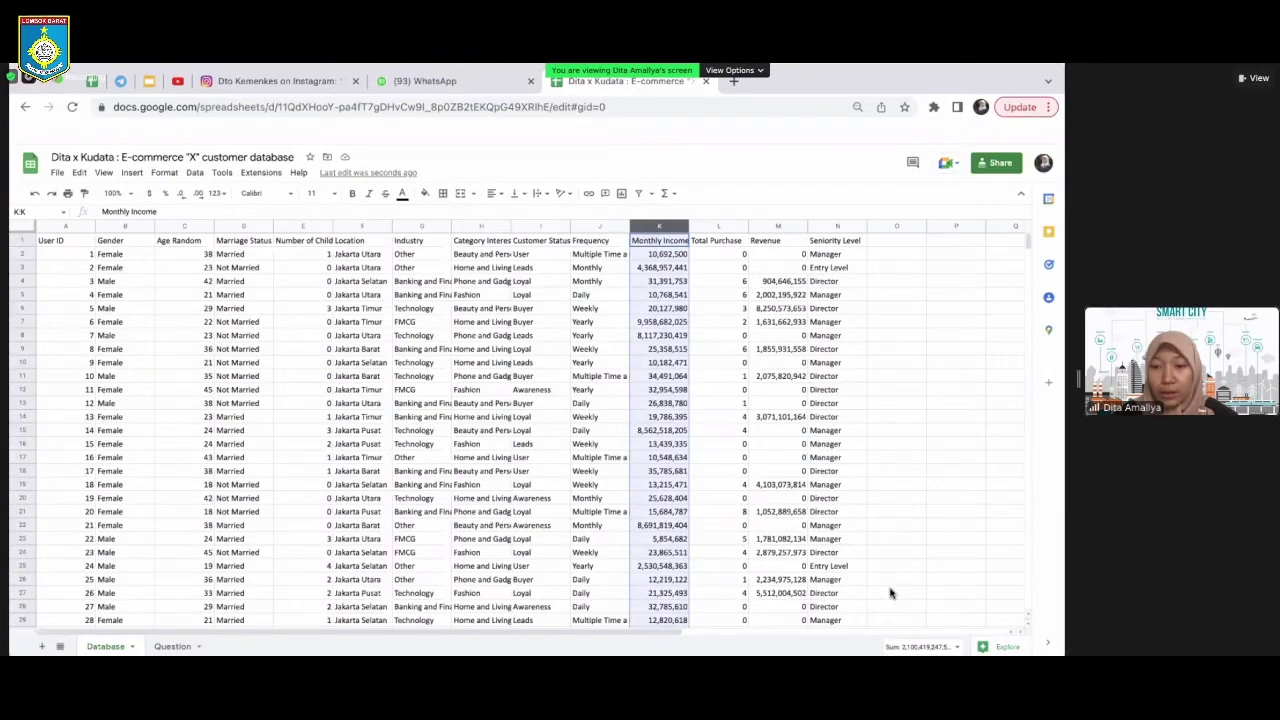
left_click(940, 648)
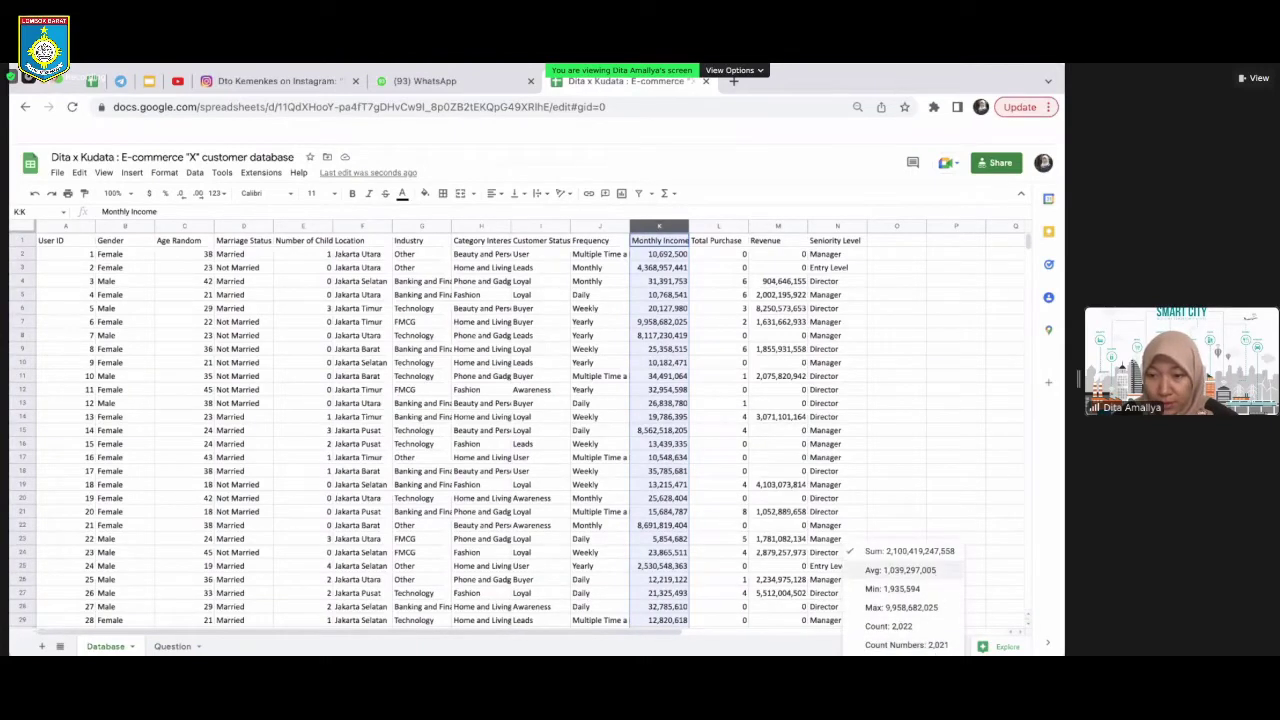
left_click(900, 570)
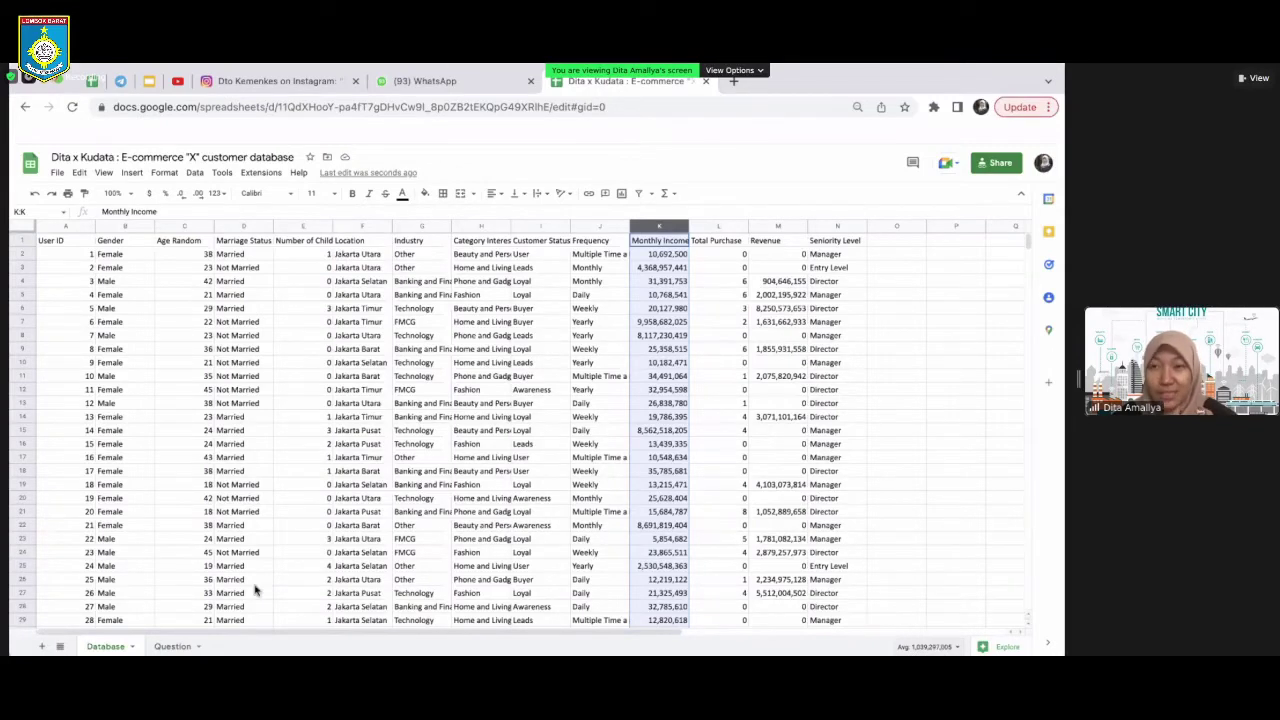
Start an AVERAGE formula in cell C3 of the Question sheet for the customer age question, with the Database sheet open for its range
left_click(170, 646)
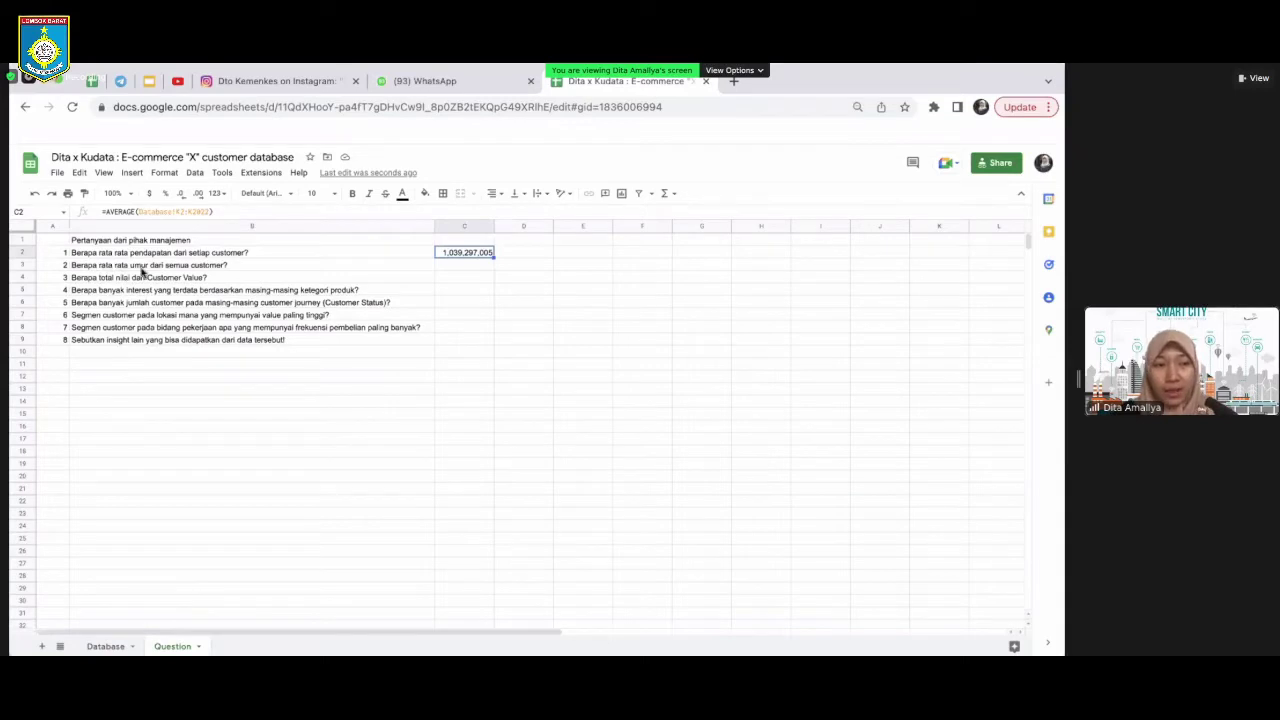
left_click(300, 266)
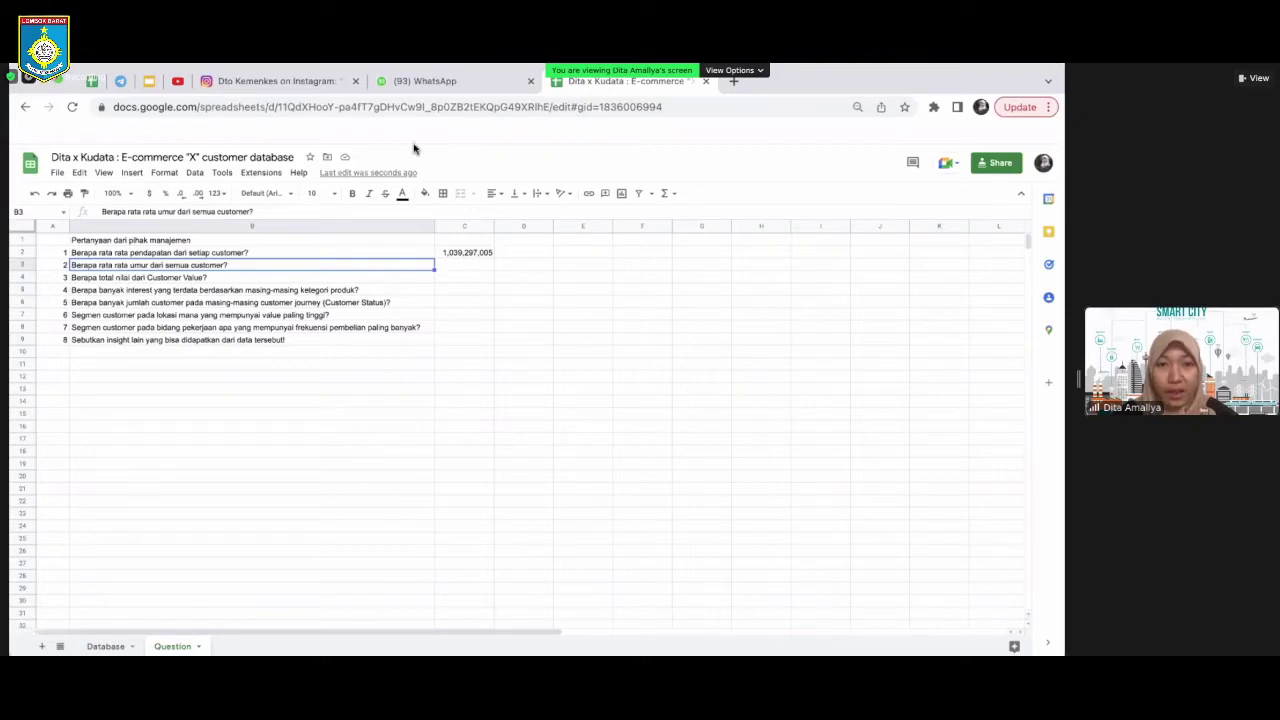
left_click(476, 265)
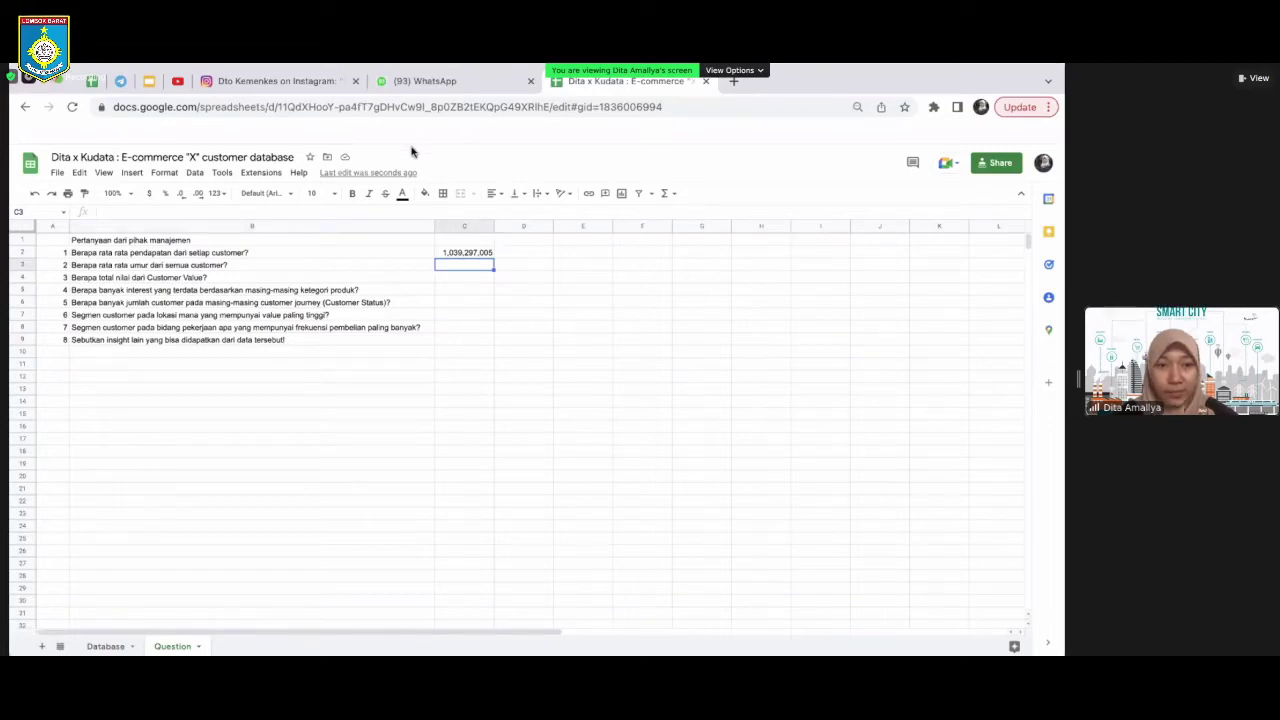
left_click(171, 256)
left_click(480, 266)
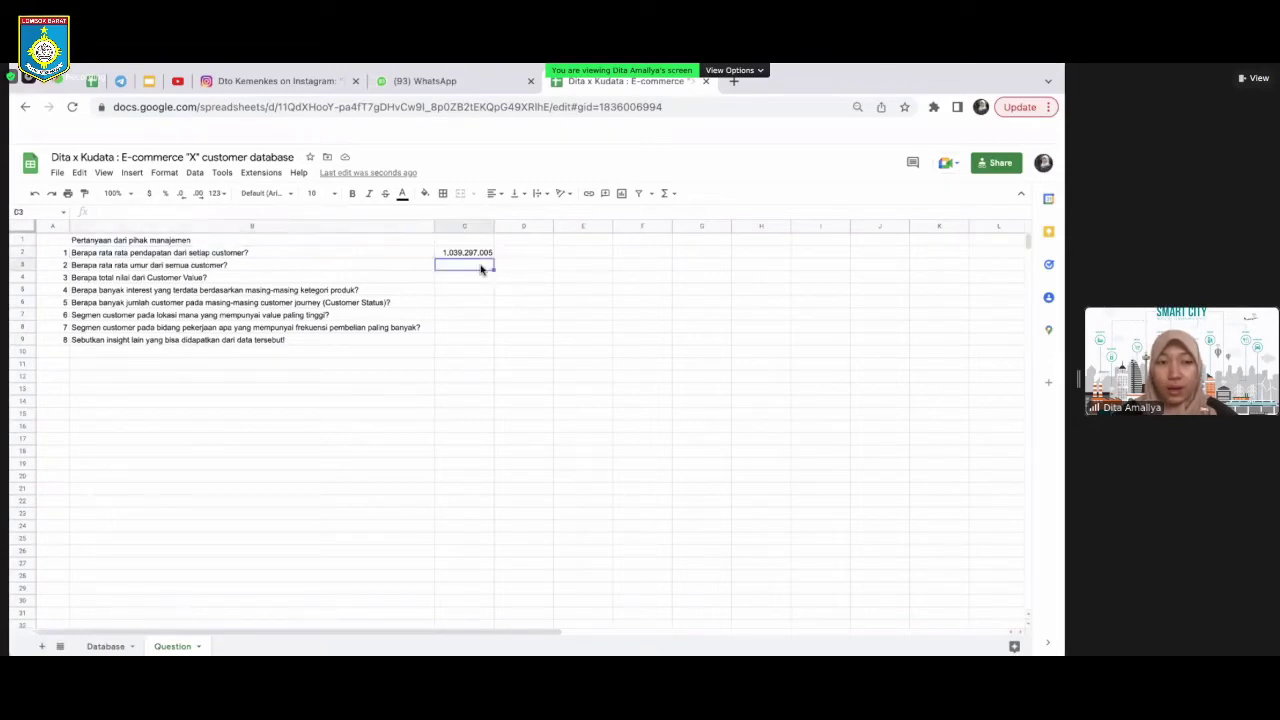
type("=")
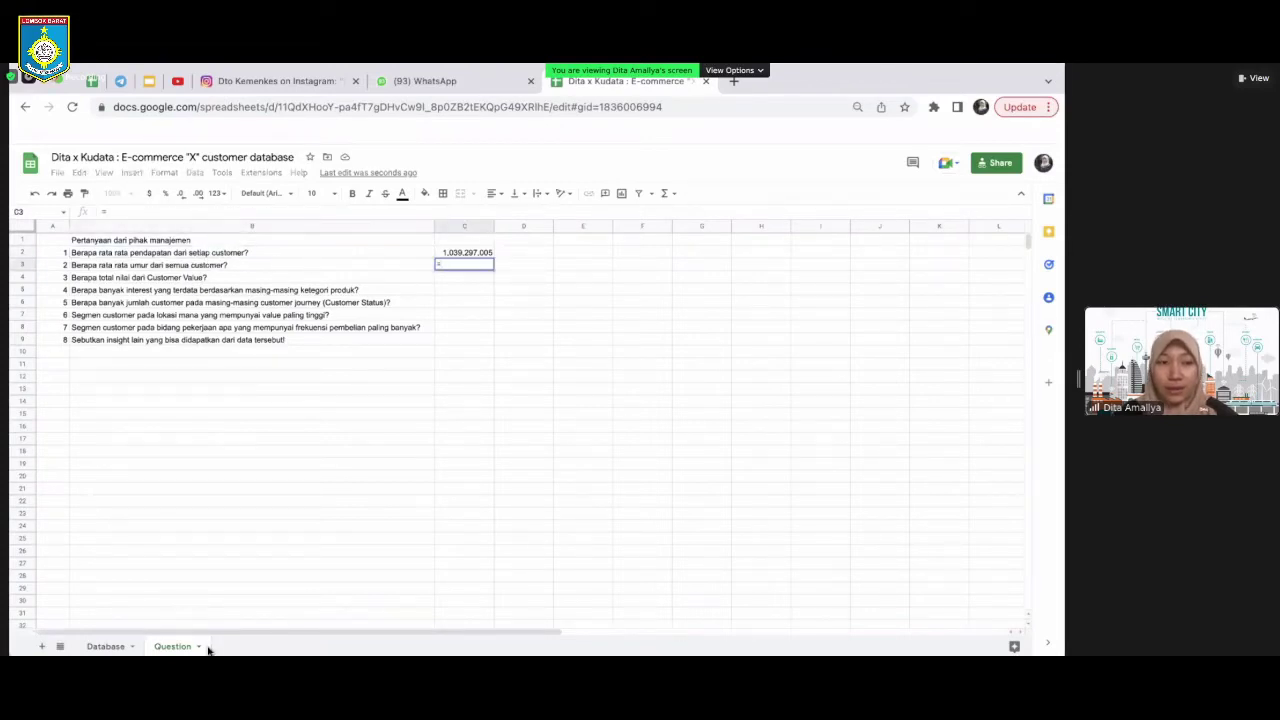
left_click(104, 647)
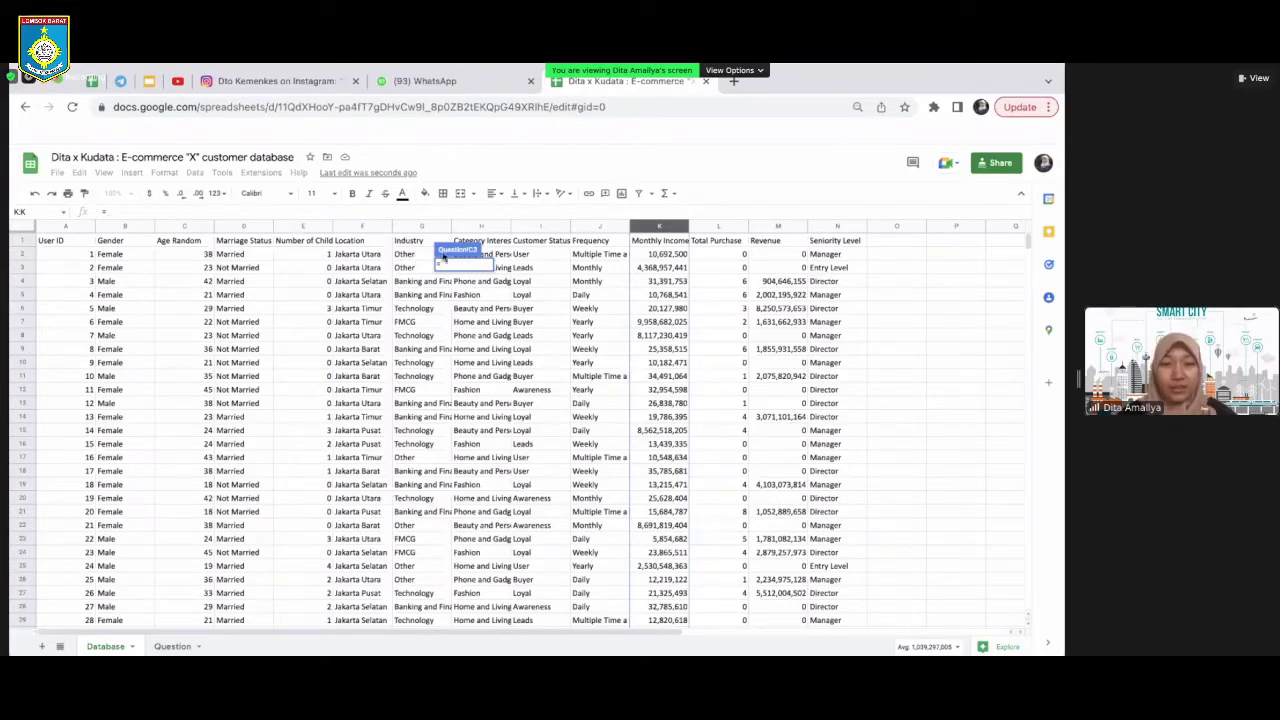
type("s")
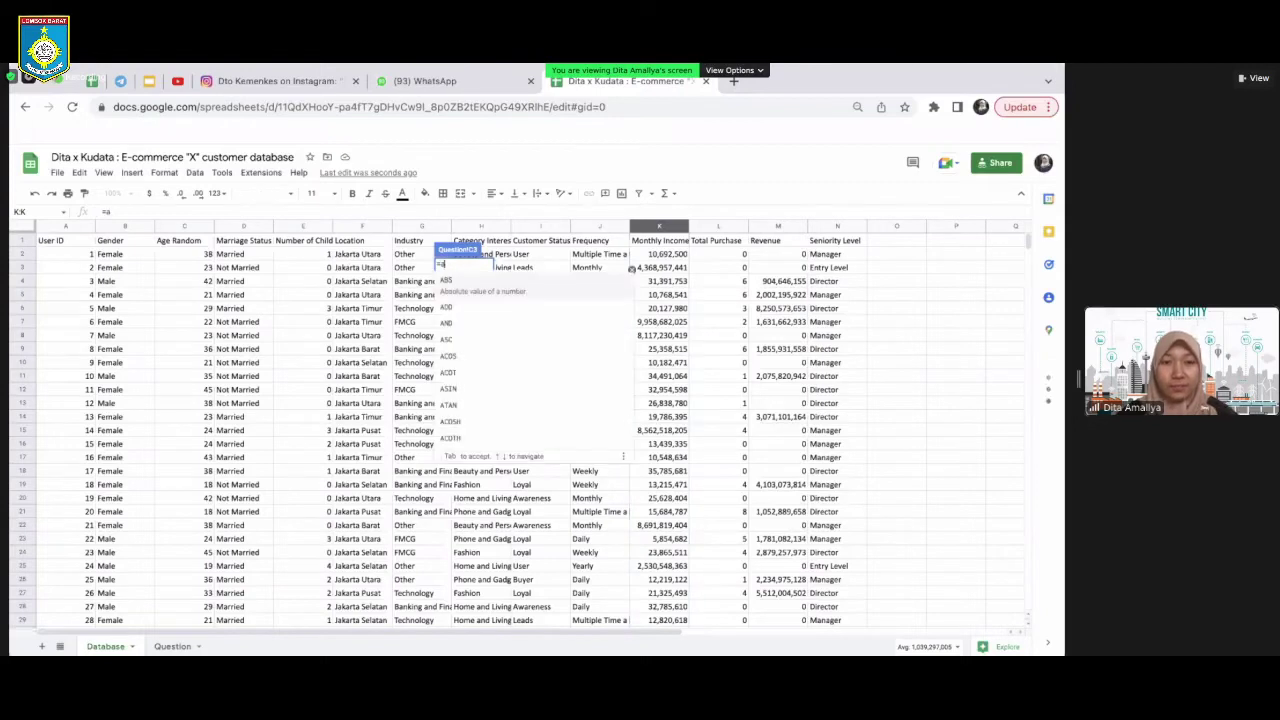
type("ve")
key("Tab")
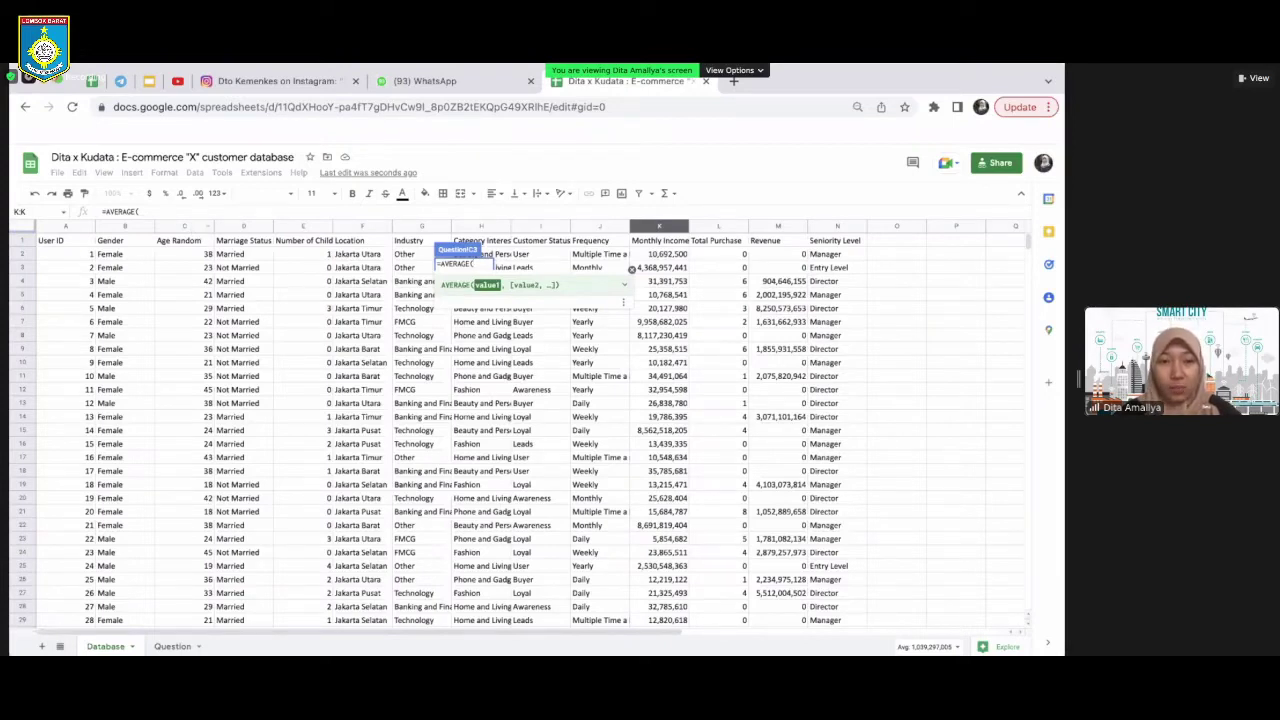
Try the AVEDEV function in place of AVERAGE in the C3 formula, and switch back to AVERAGE
key("BackSpace")
key("BackSpace")
key("BackSpace")
key("BackSpace")
key("BackSpace")
key("BackSpace")
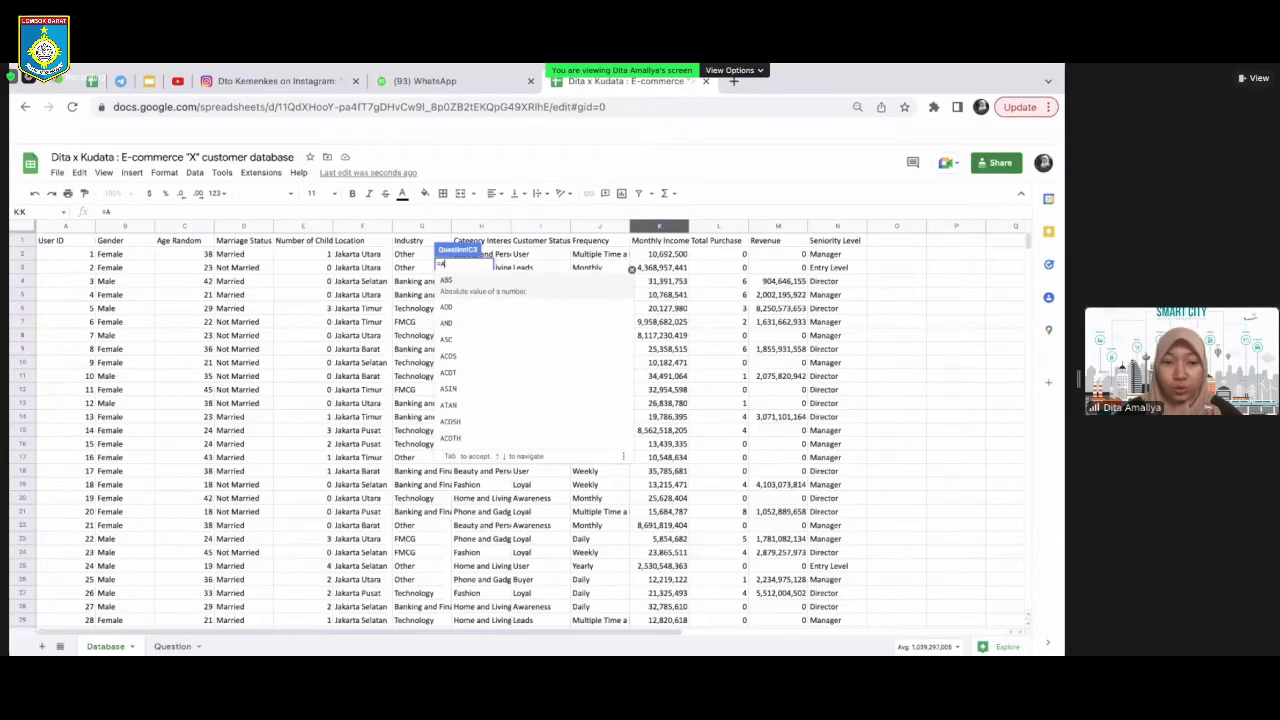
type("v")
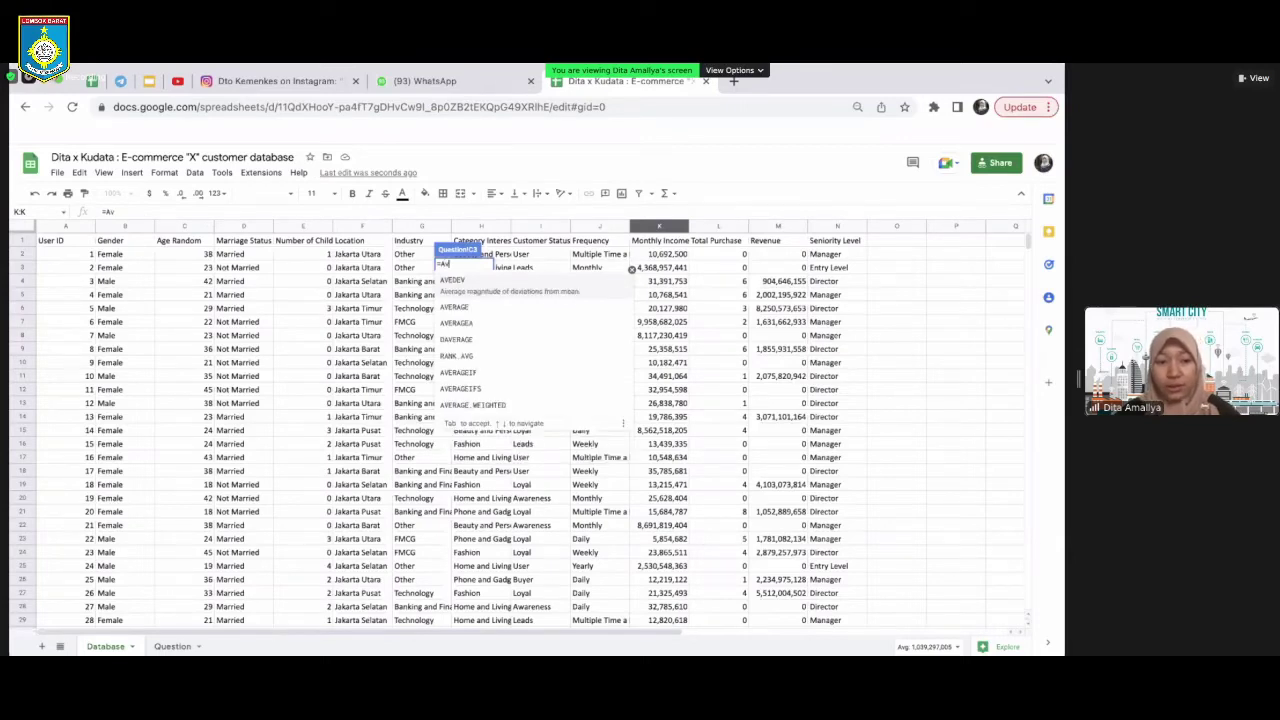
key("Tab")
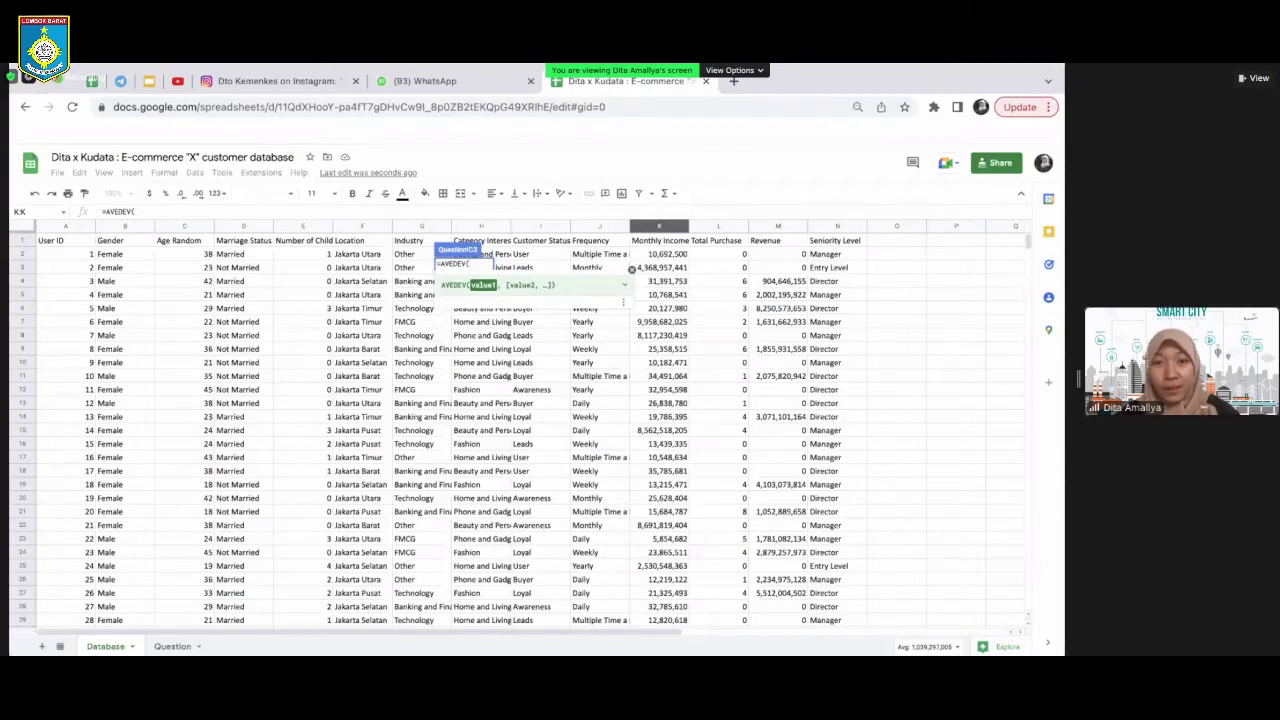
key("BackSpace")
key("BackSpace")
key("BackSpace")
key("BackSpace")
key("BackSpace")
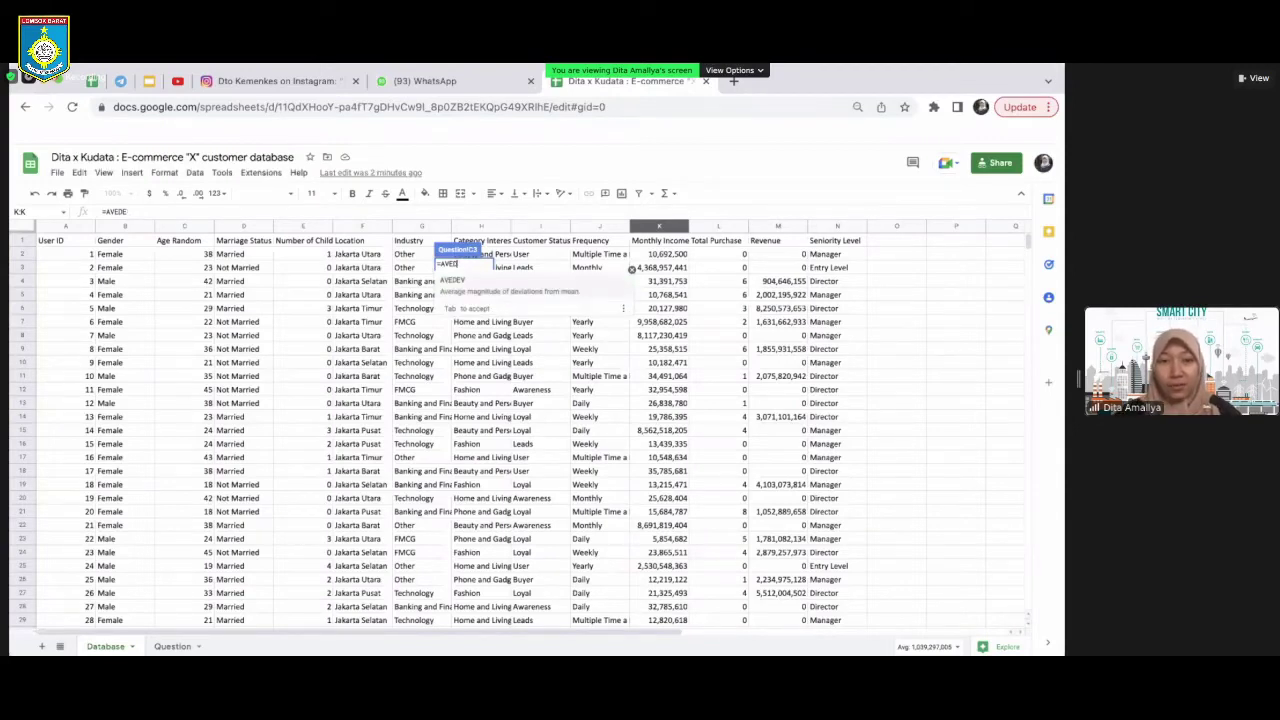
key("Down")
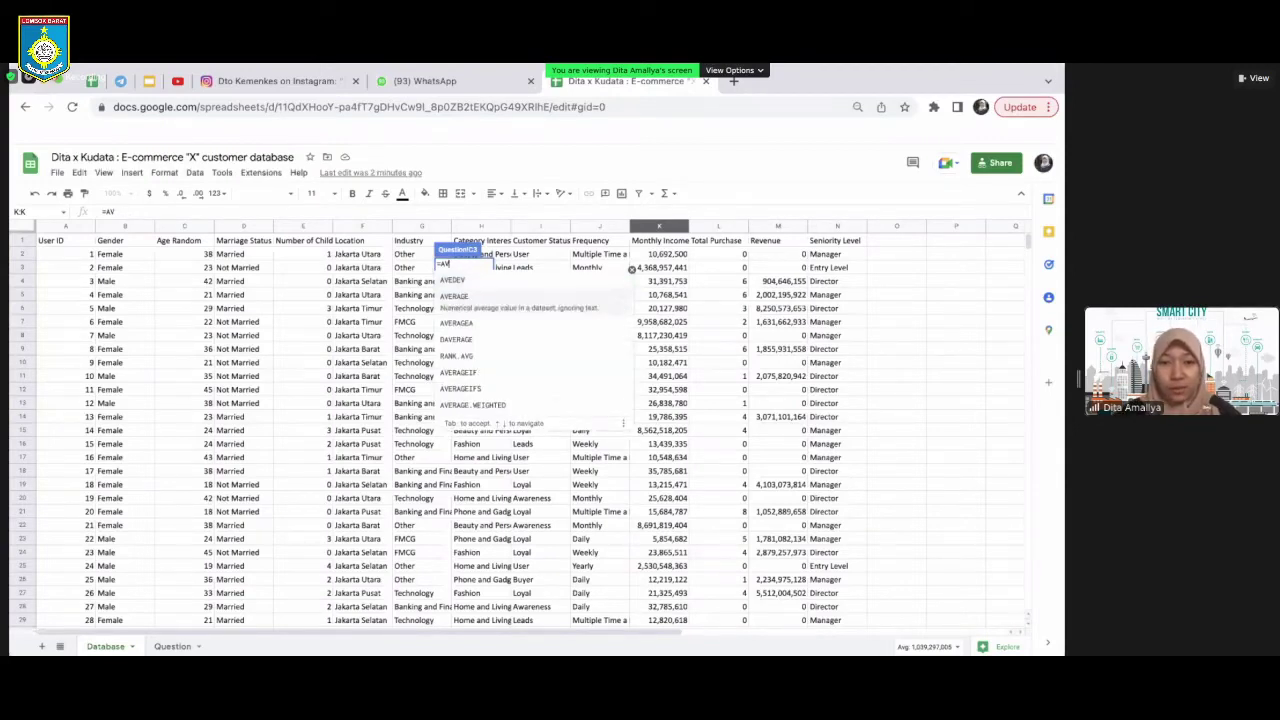
key("Tab")
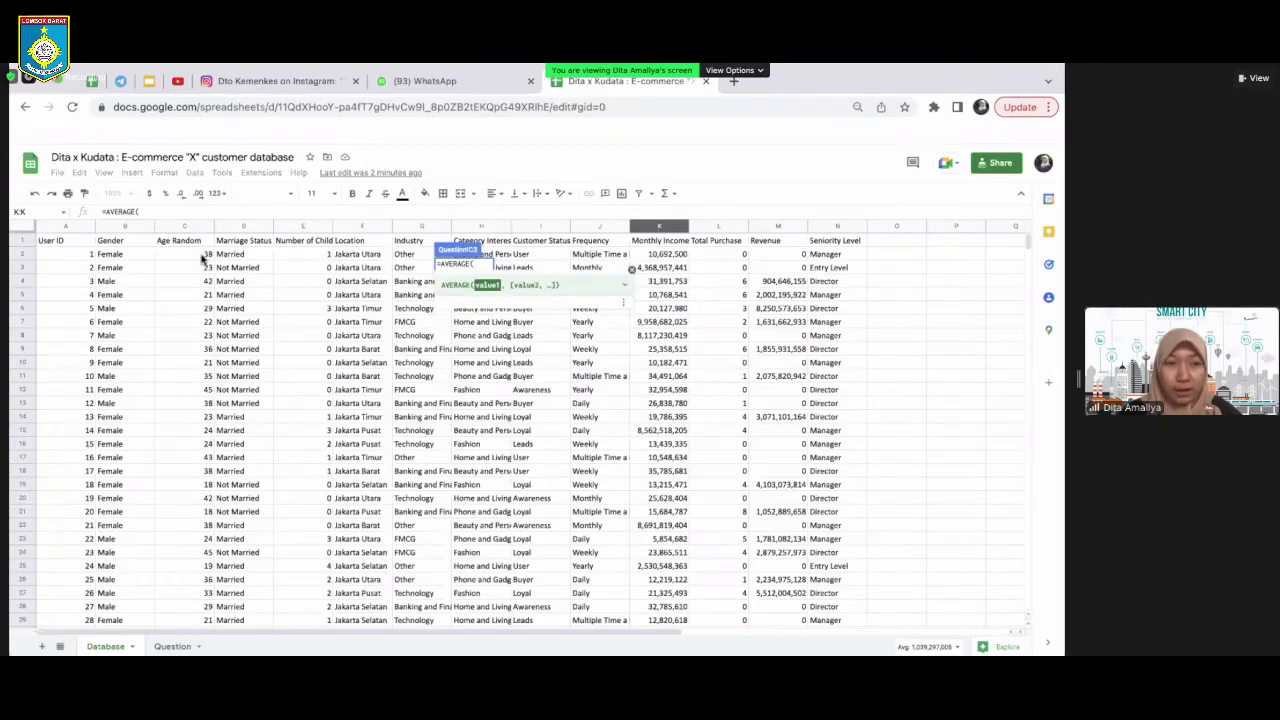
Complete the average age formula in C3 with the Age Random values in Database C2:C2022
left_click(202, 258)
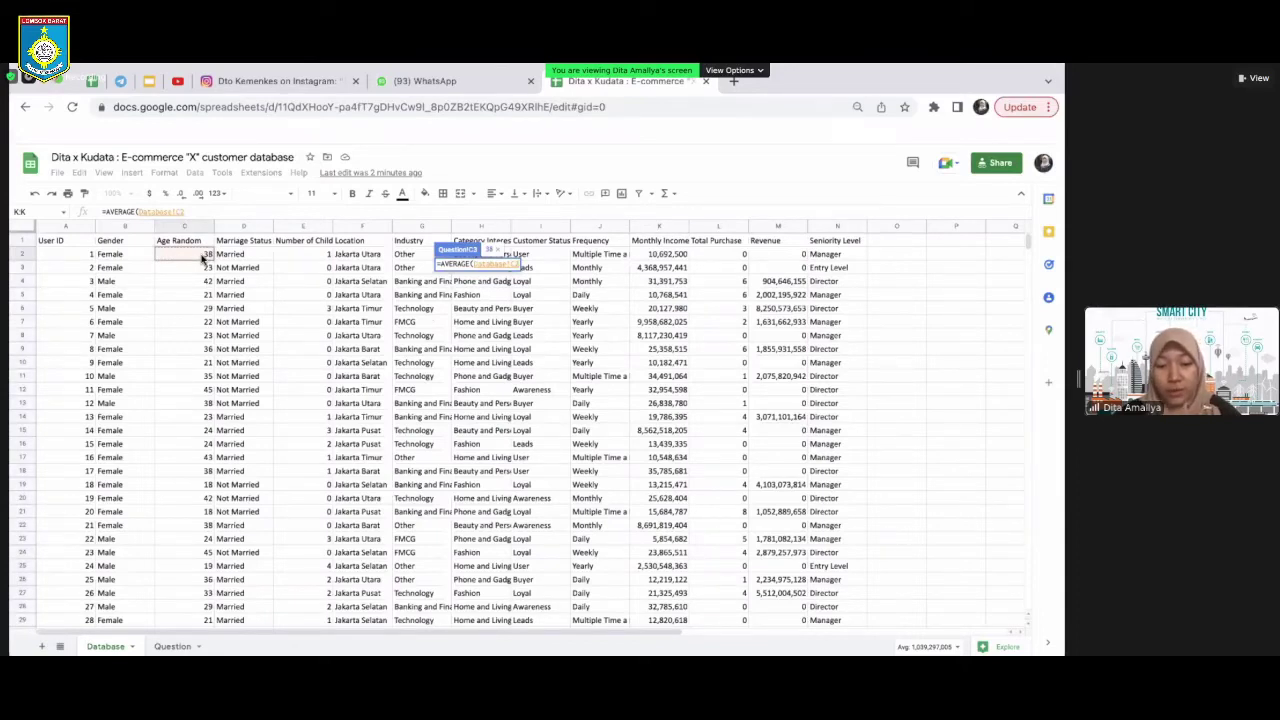
key("ctrl+shift+Down")
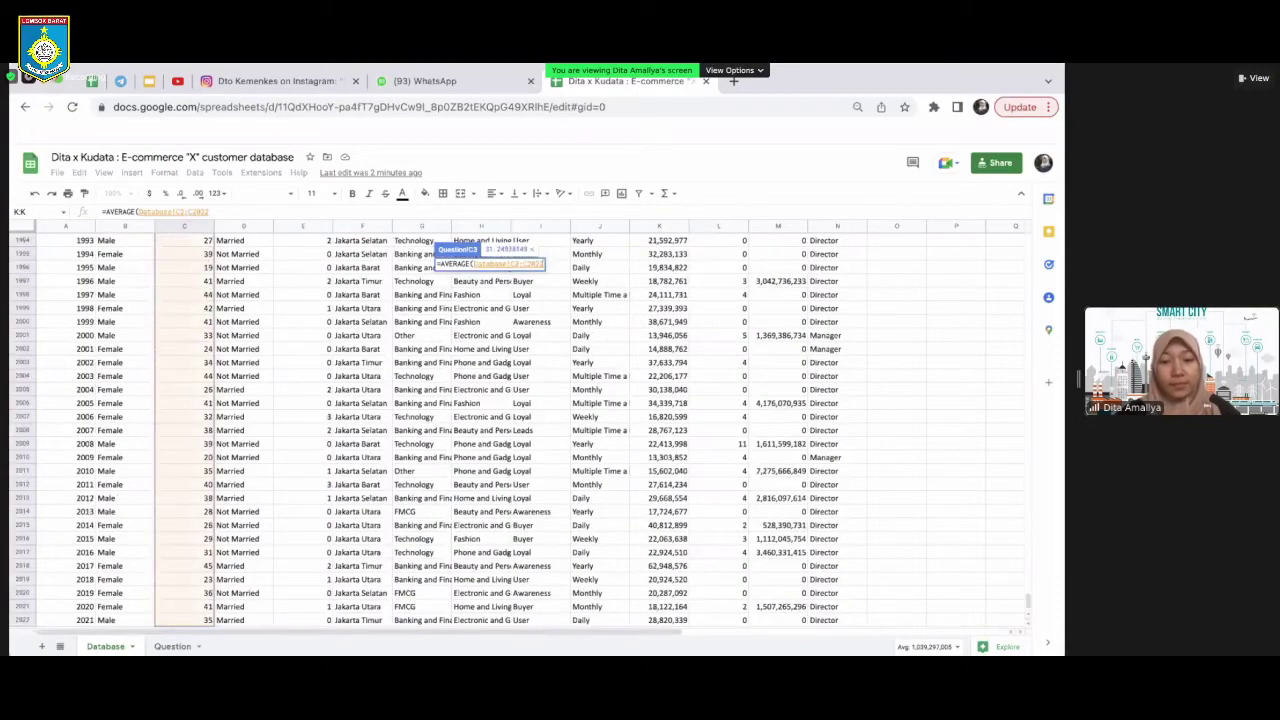
type(")")
key("Return")
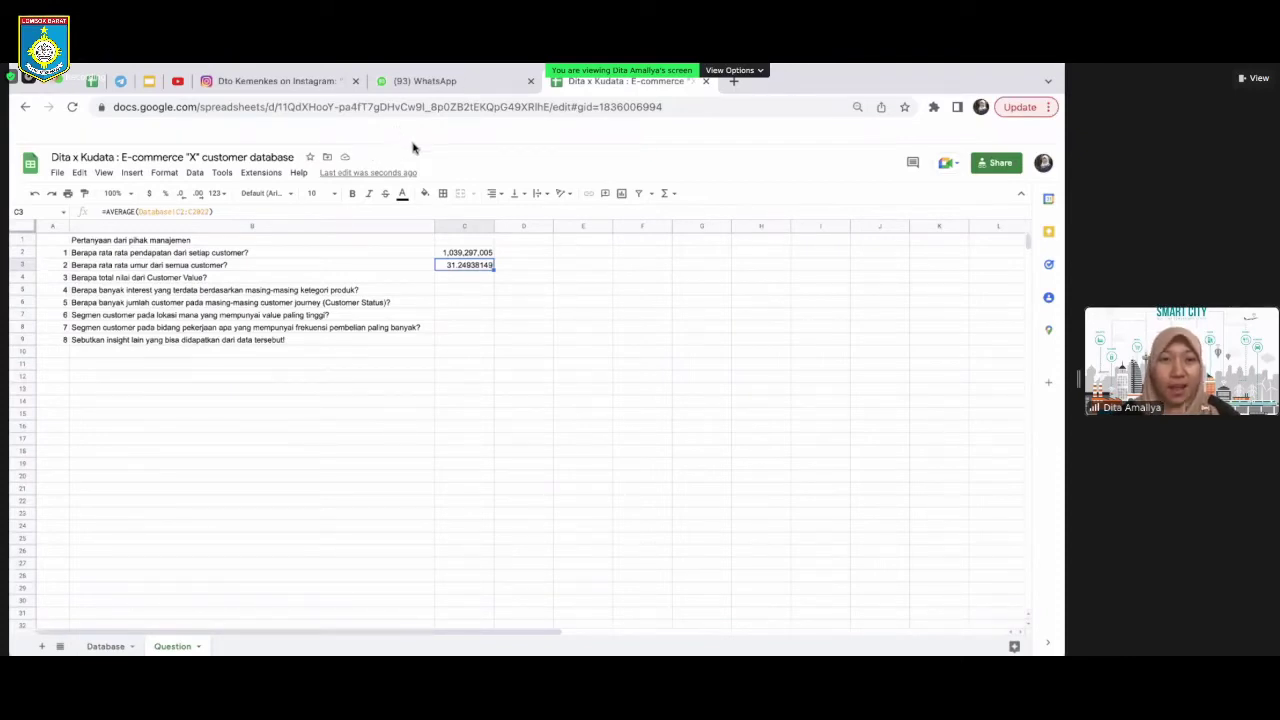
Read the third question, about total Customer Value, and check the Database column headers around Monthly Income, Total Purchase and Revenue for a match
left_click(124, 280)
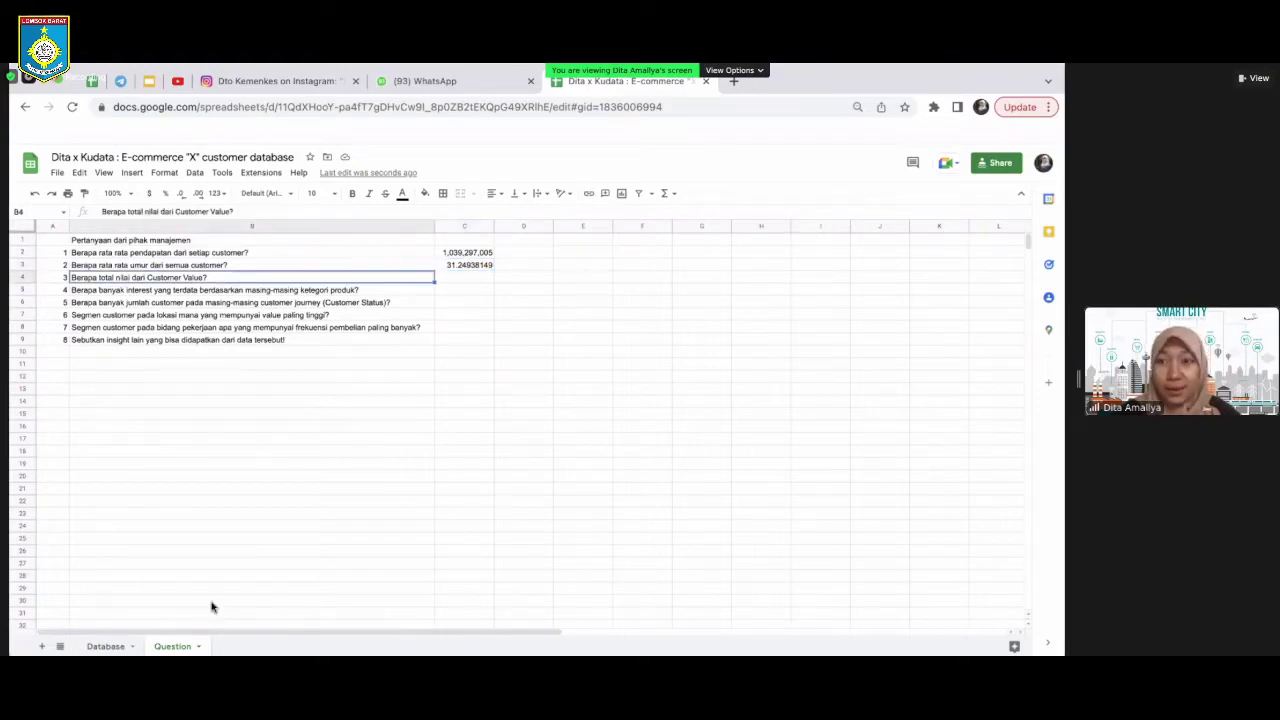
left_click(100, 647)
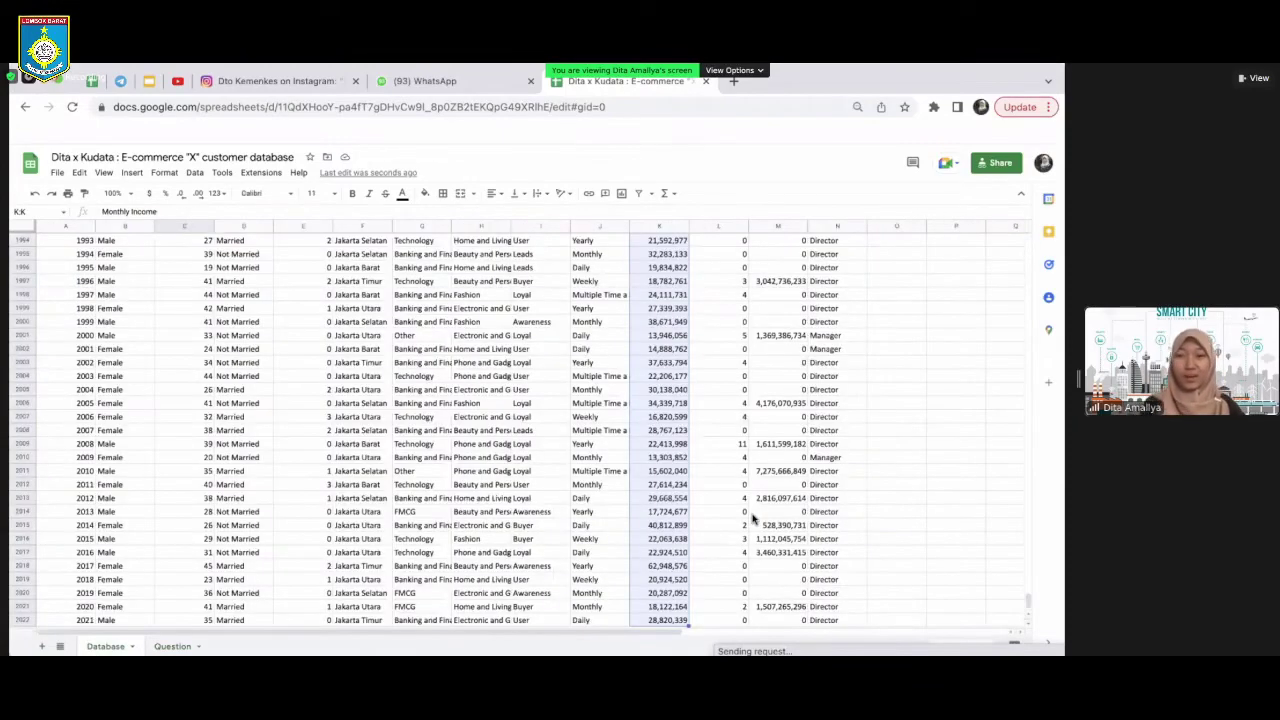
left_click(662, 512)
key("ctrl+Up")
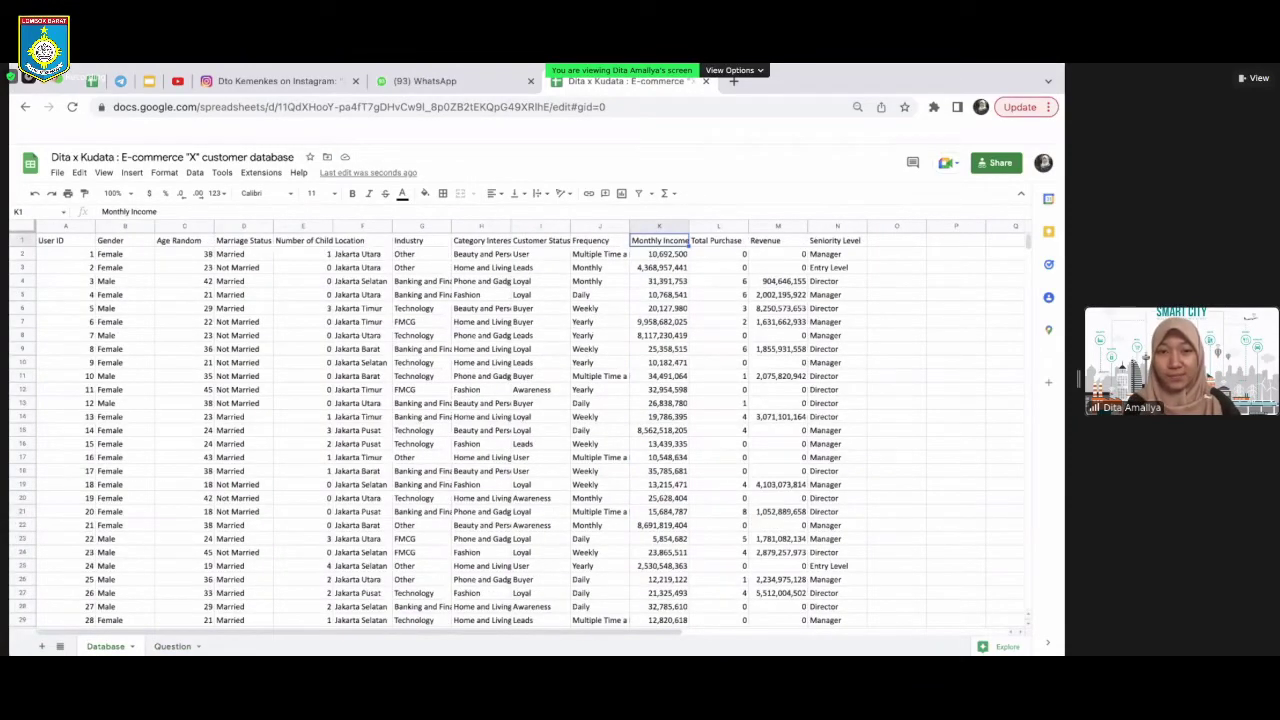
key("Left")
key("Left")
key("Right")
key("Right")
key("Right")
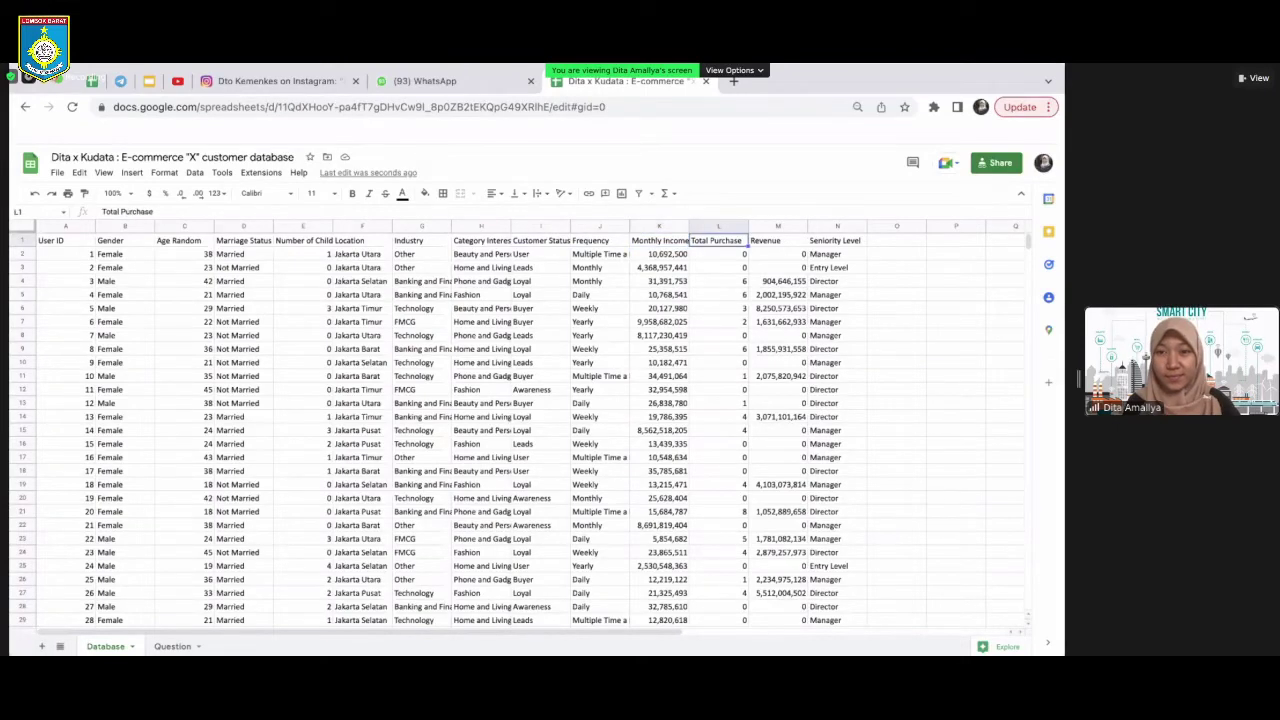
key("Right")
key("Left")
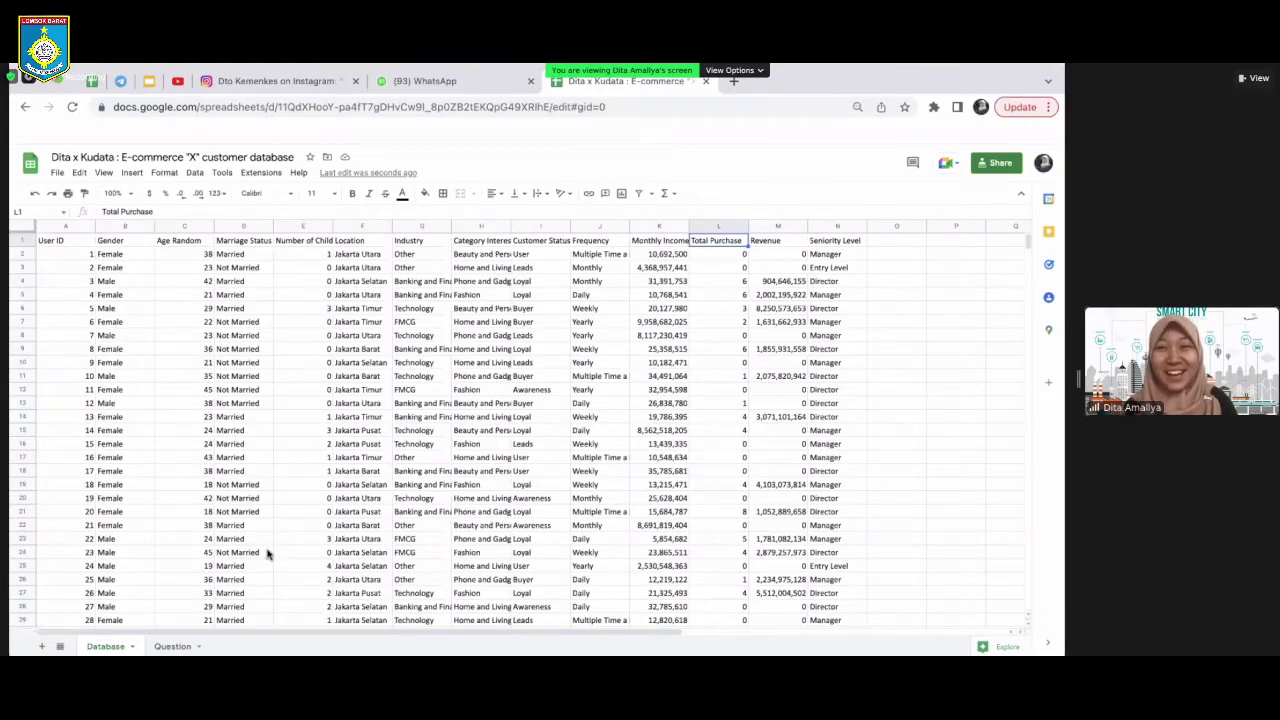
Reread the total Customer Value question on the Question sheet and select the whole Revenue column on the Database sheet
left_click(166, 647)
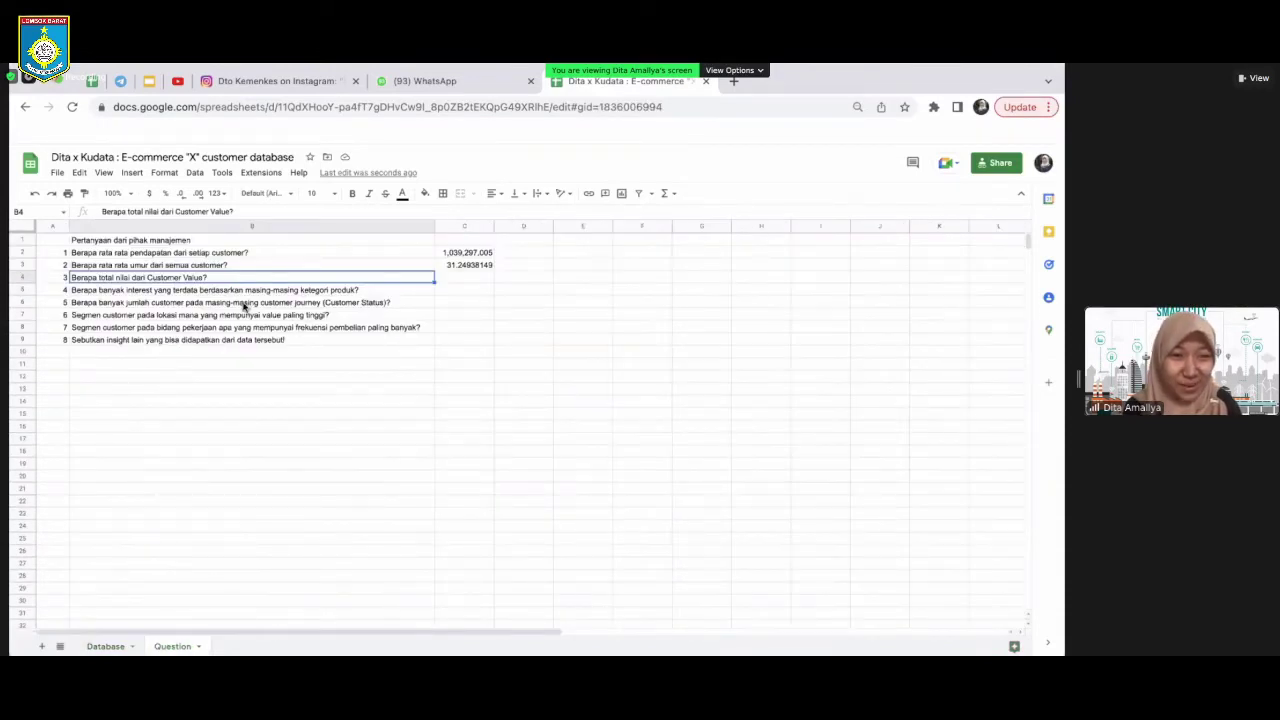
left_click(213, 303)
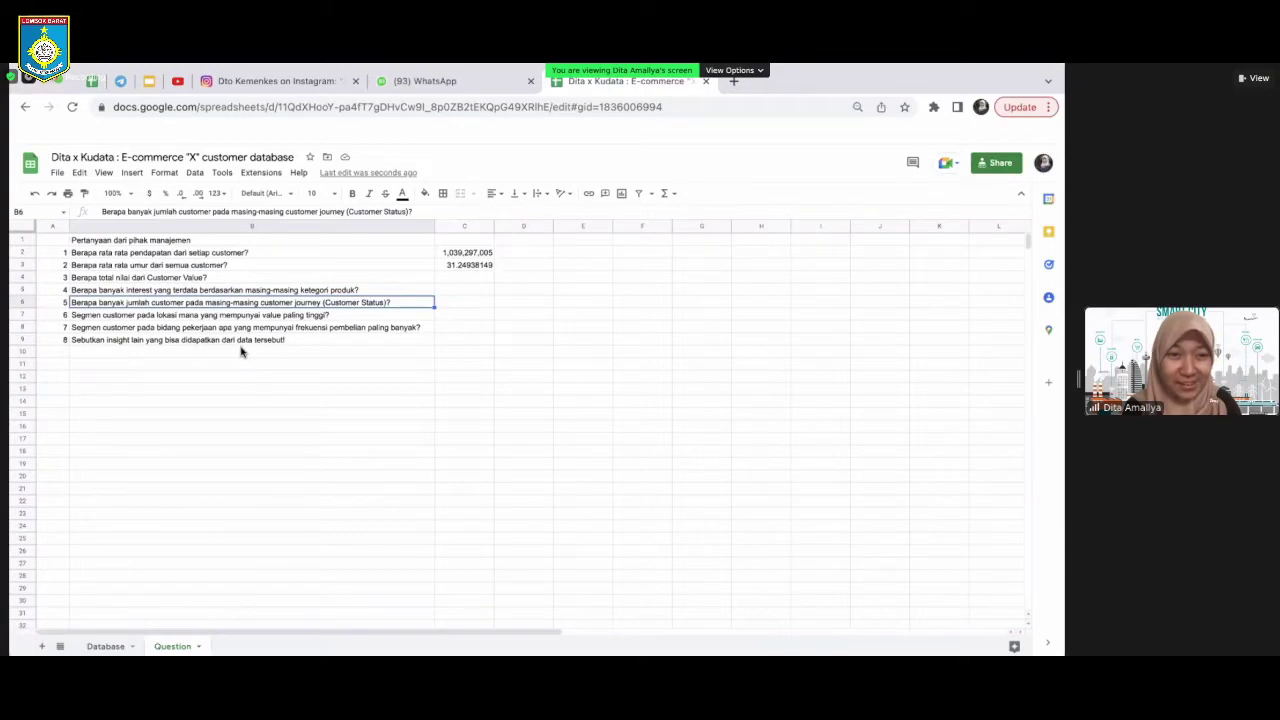
left_click(216, 266)
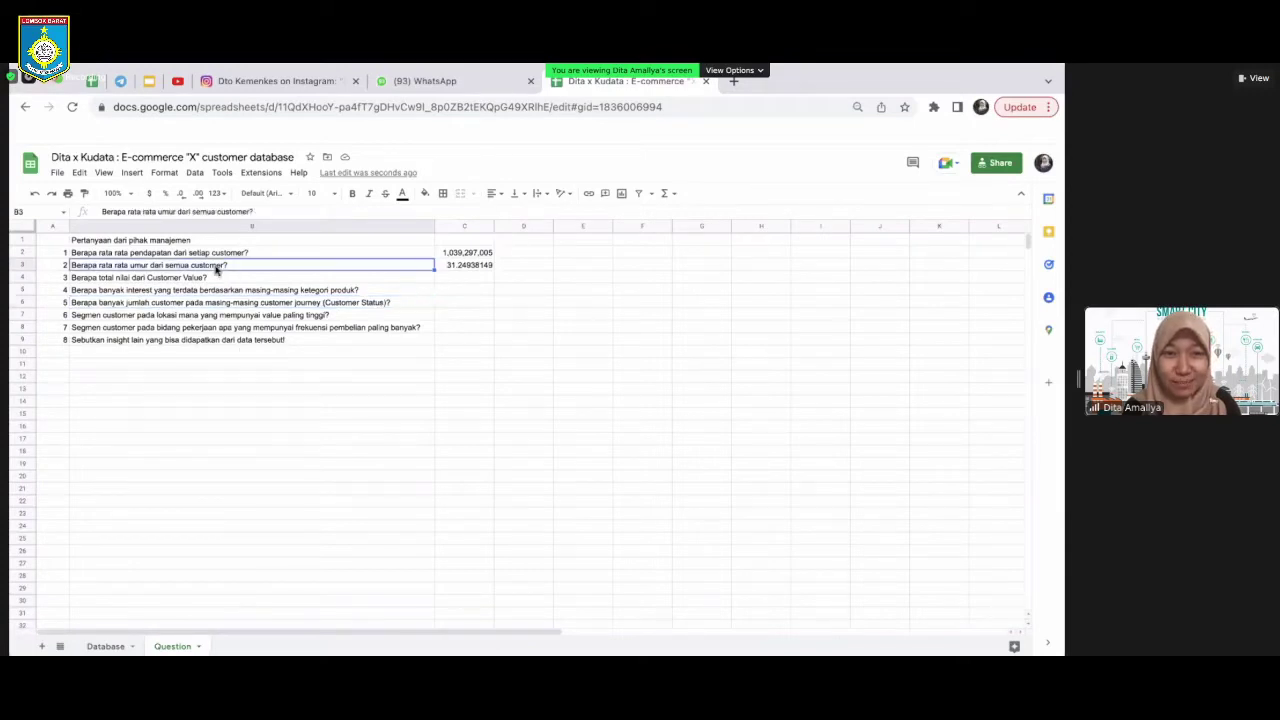
left_click(217, 281)
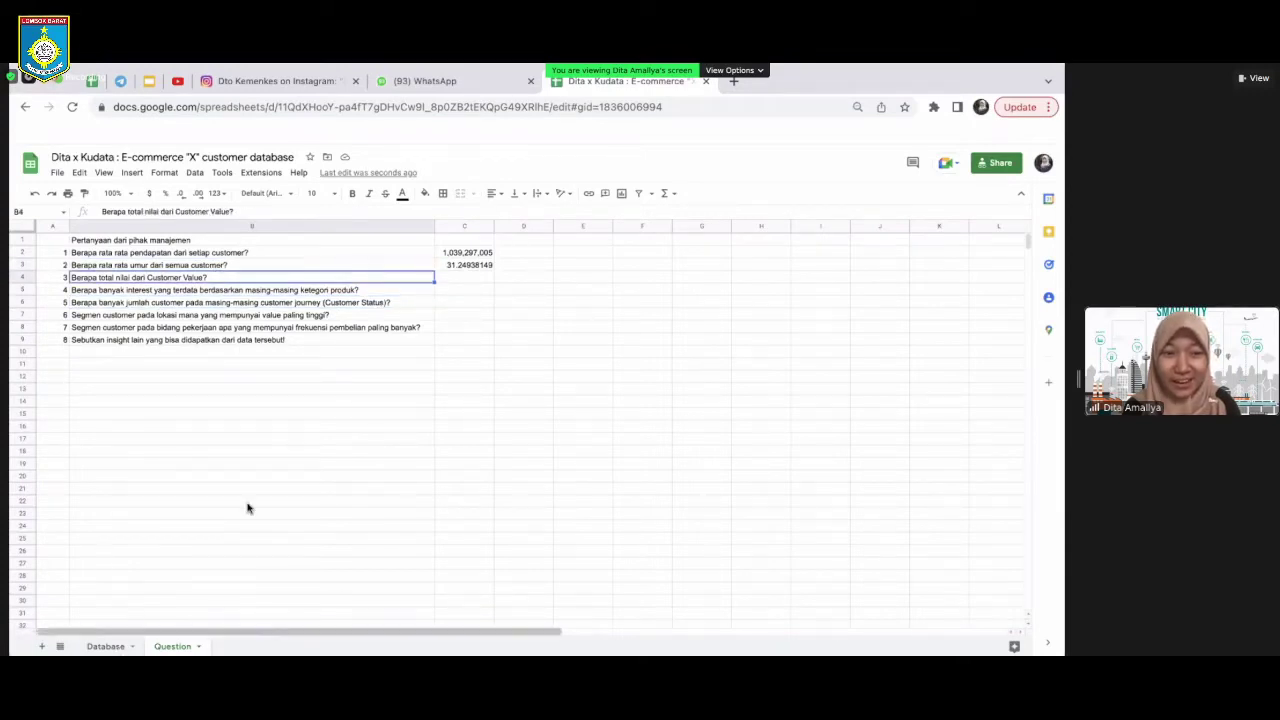
left_click(106, 646)
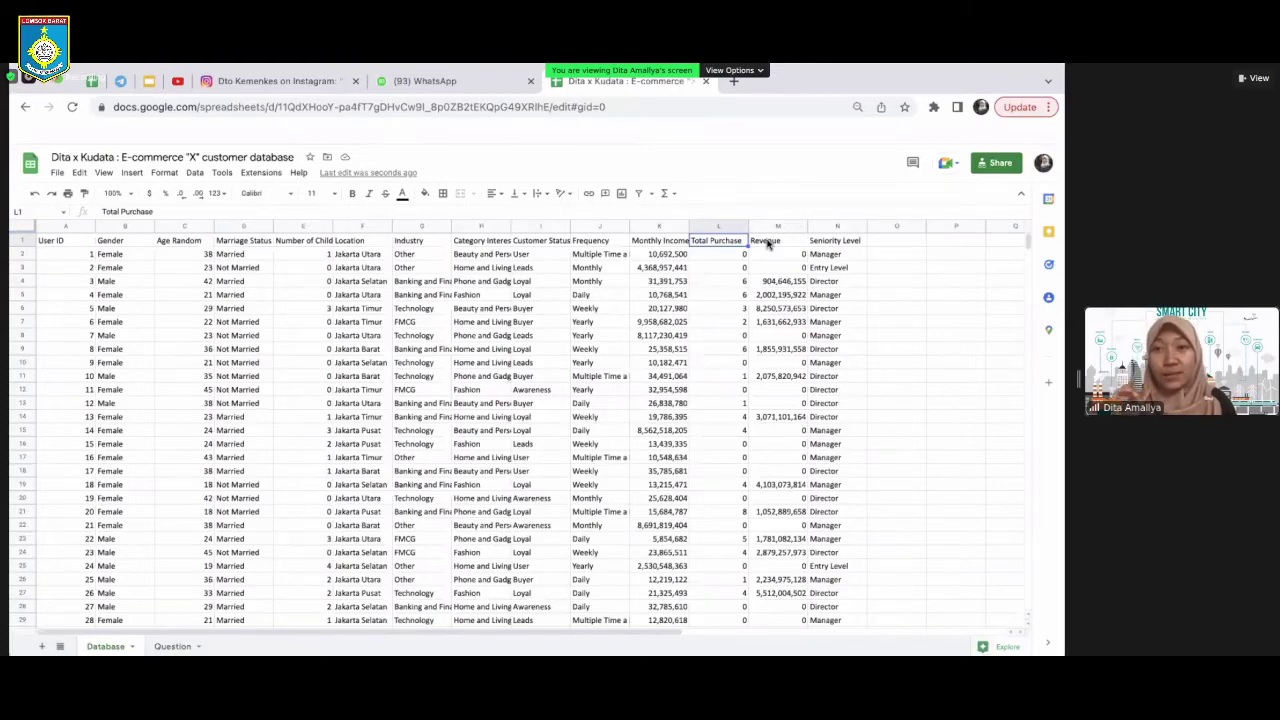
left_click(768, 242)
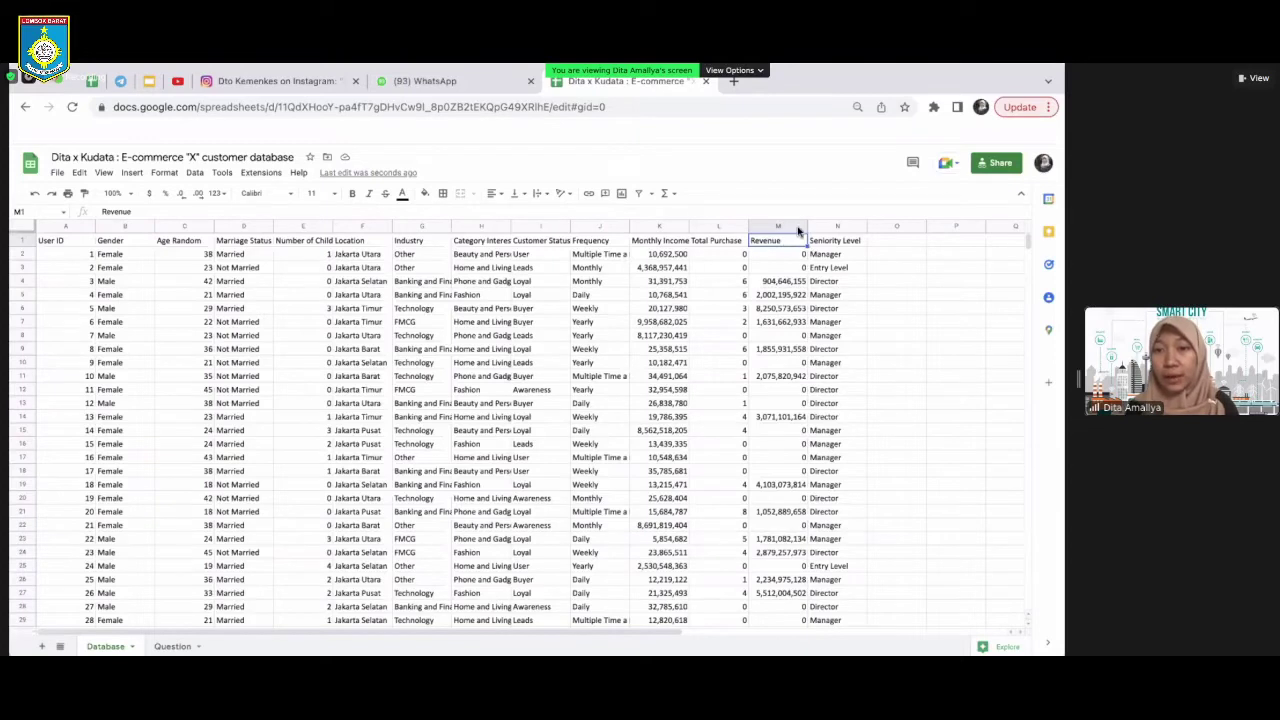
left_click(789, 224)
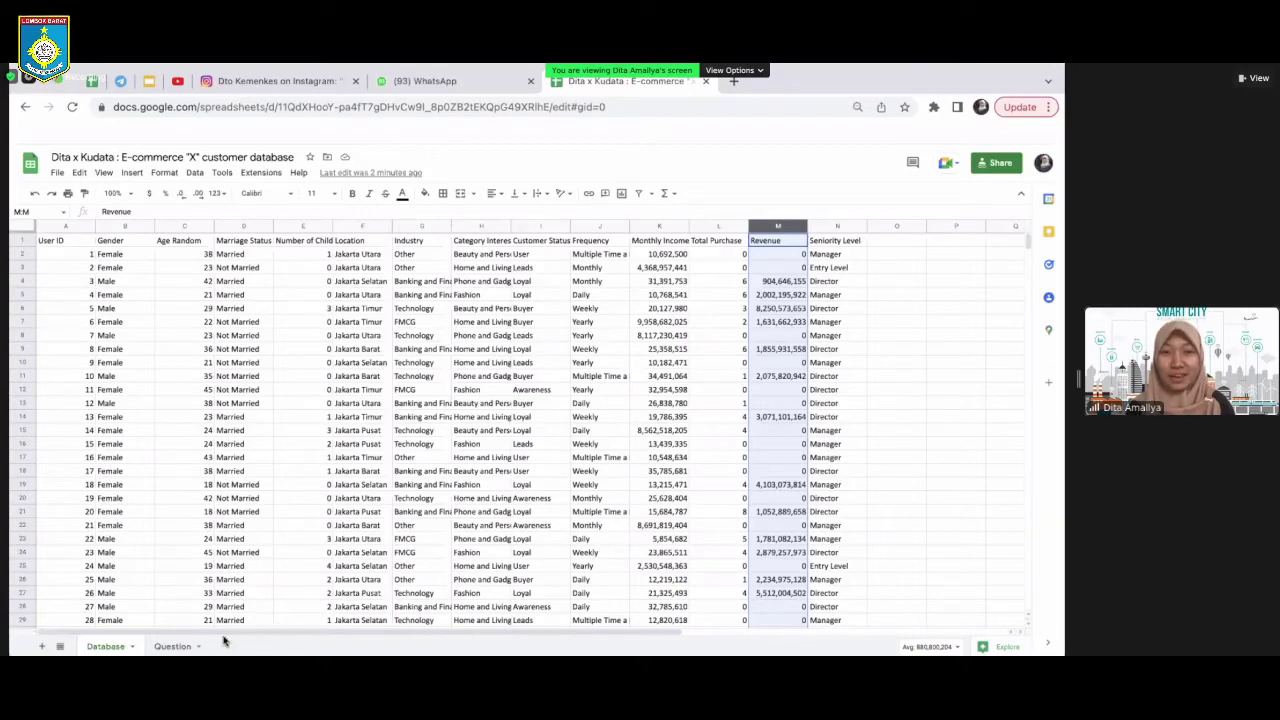
Start a SUM formula in C4 of the Question sheet over the whole Revenue column, Database M:M
left_click(455, 280)
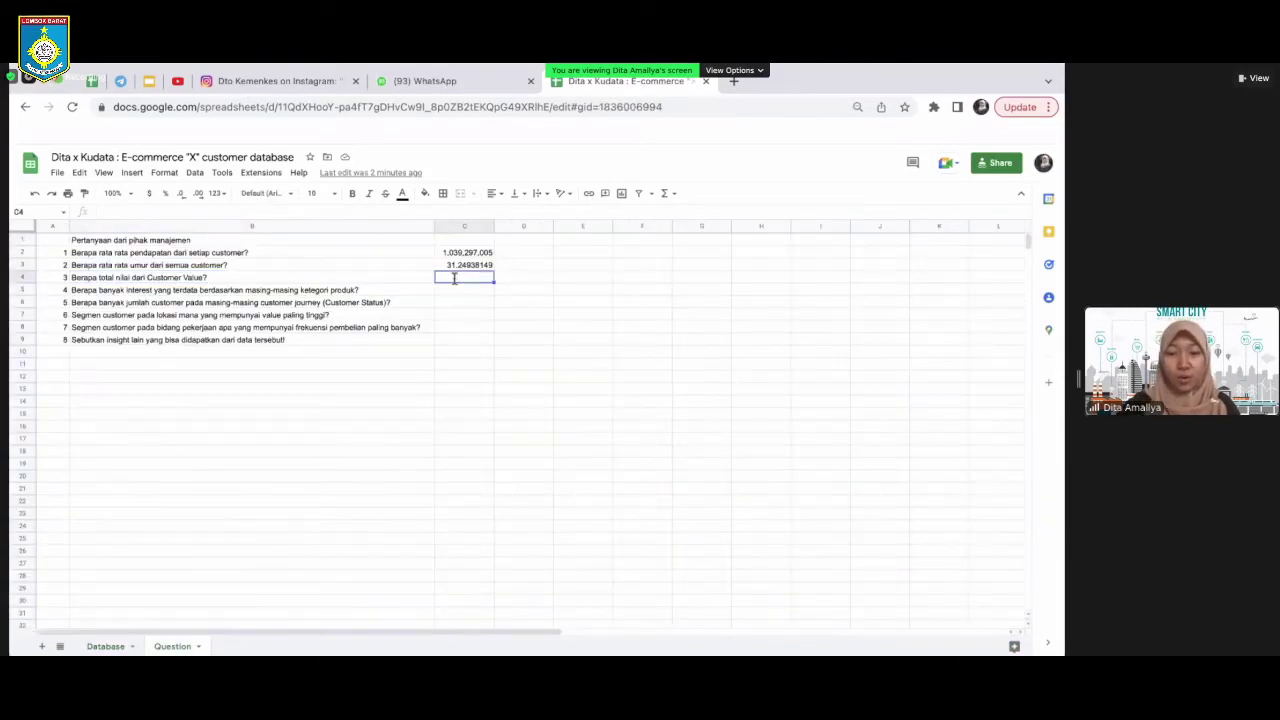
type("=su")
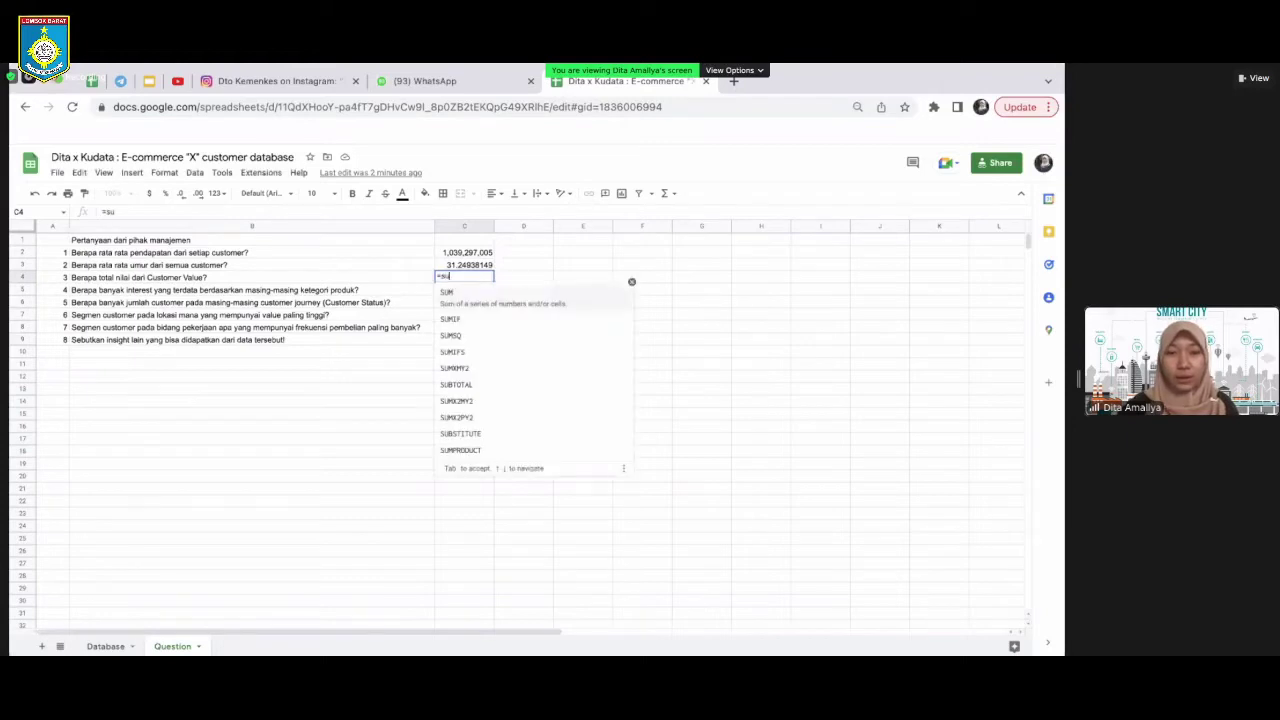
key("Tab")
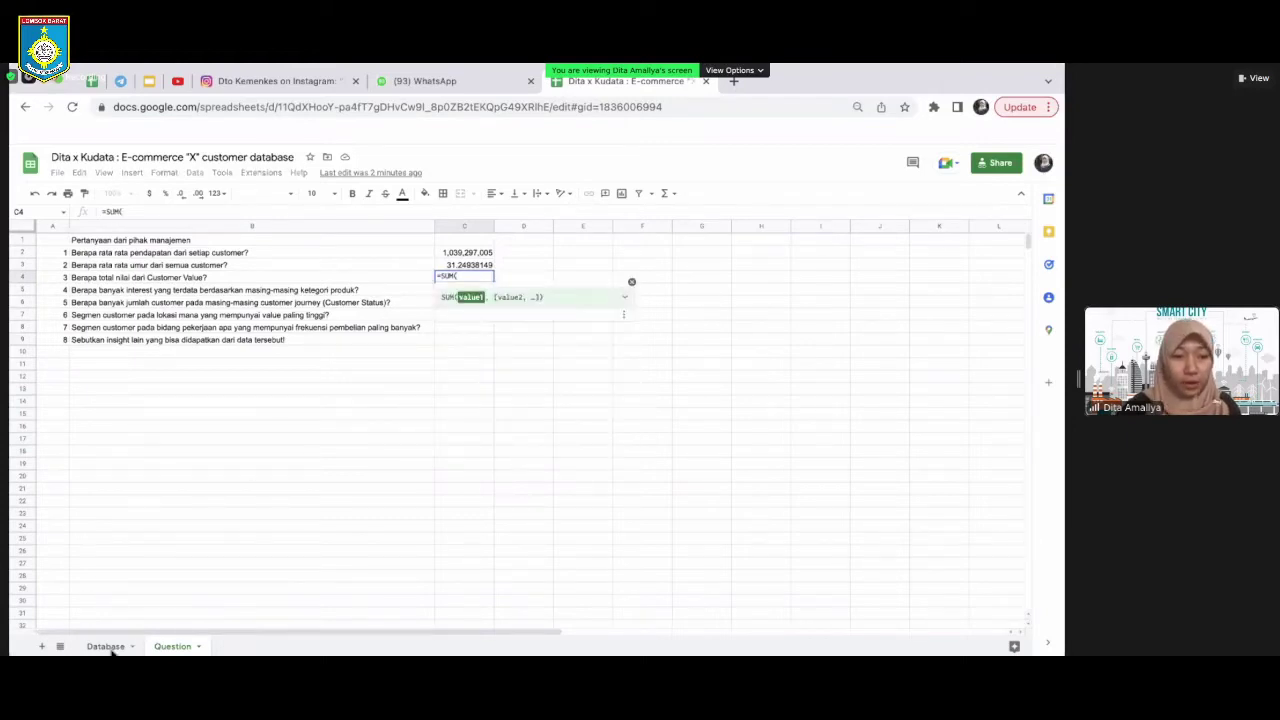
left_click(106, 647)
left_click(785, 228)
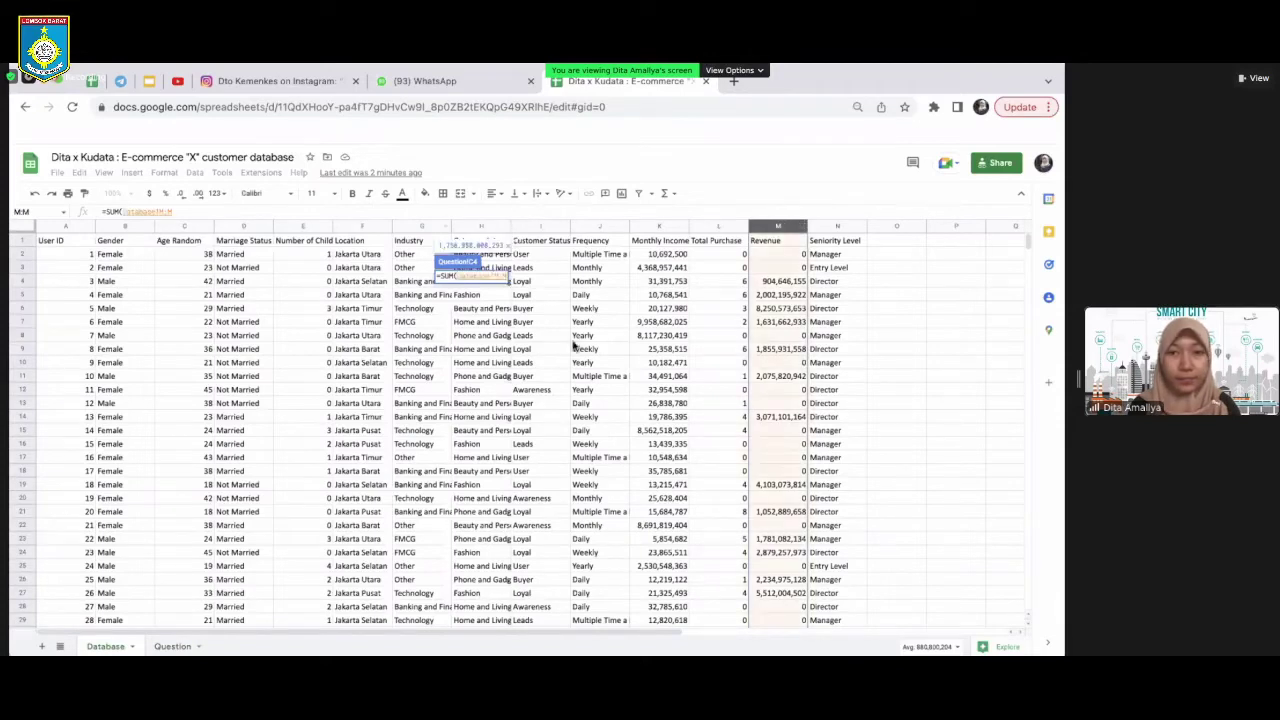
Replace the column reference in the C4 SUM formula with the Revenue values in Database M2:M2022 and complete the formula
left_click(118, 211)
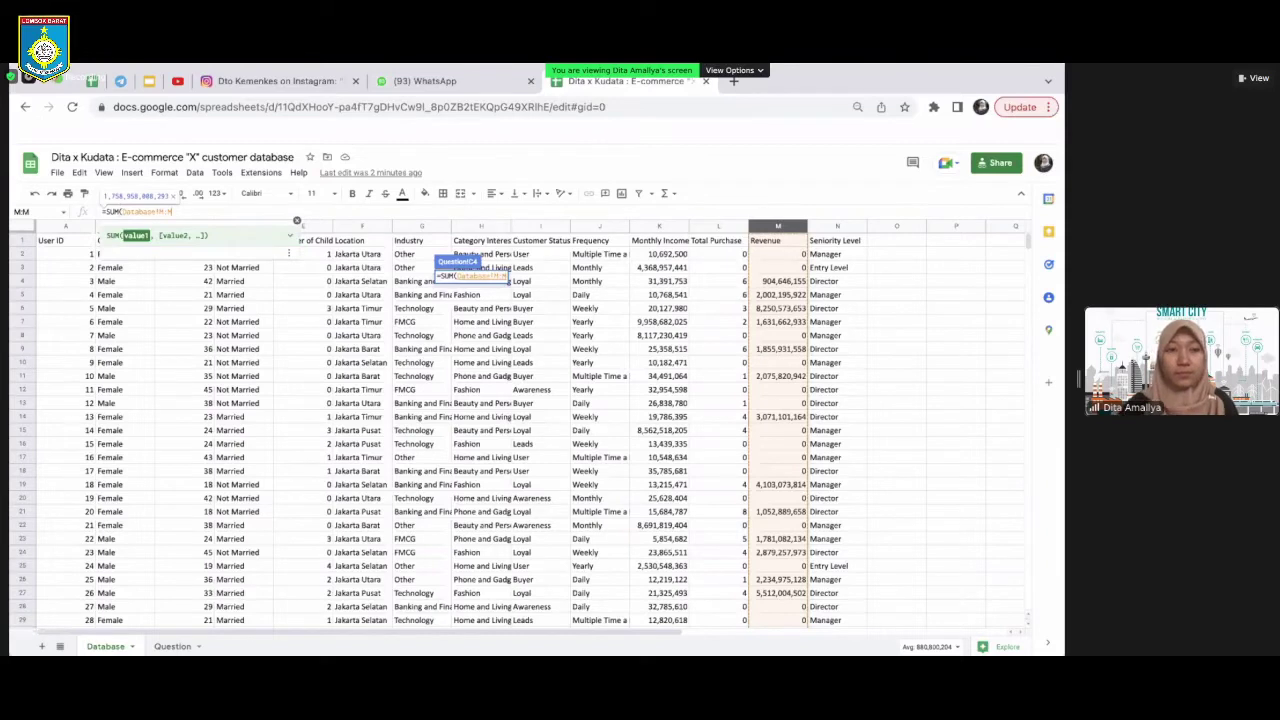
key("BackSpace")
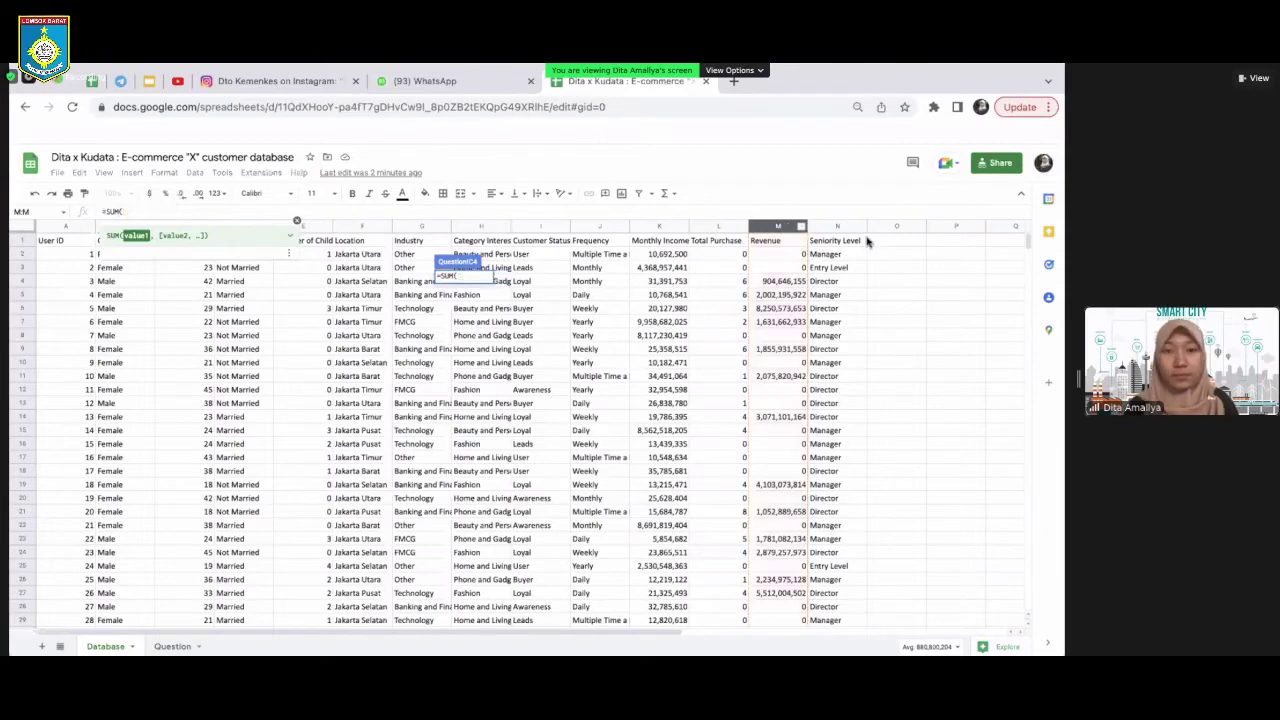
left_click(792, 254)
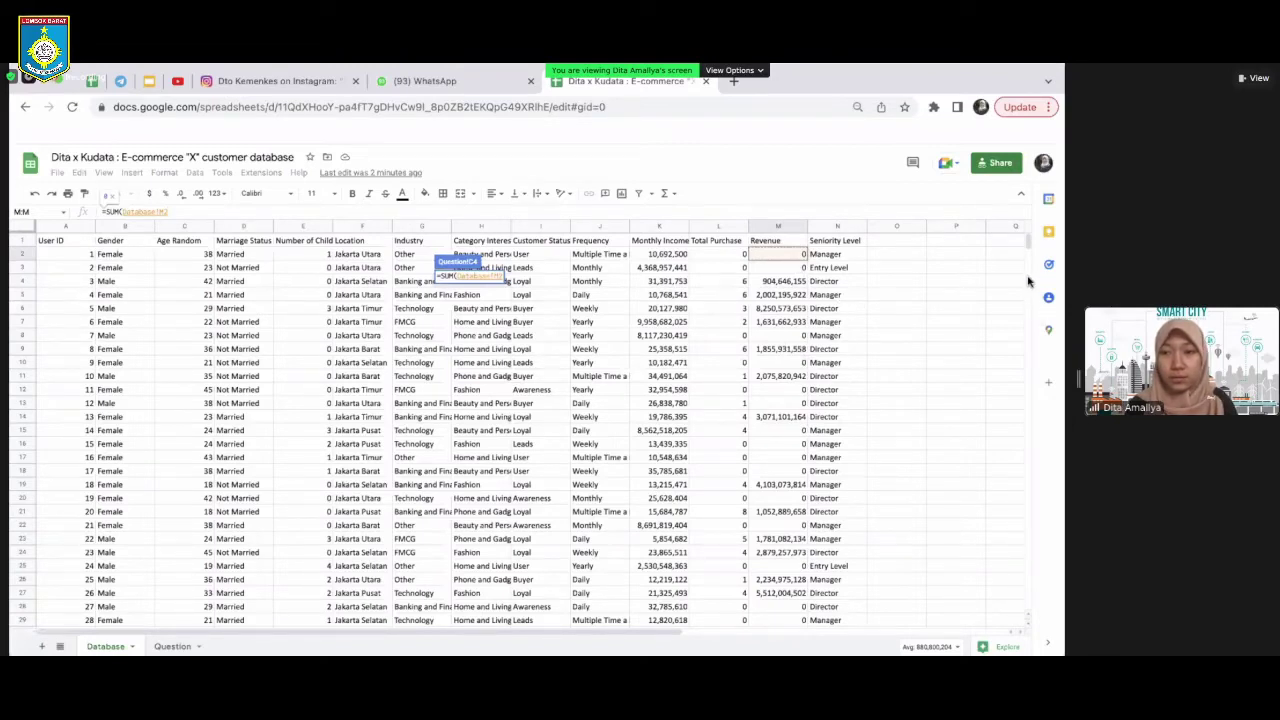
left_click_drag(1030, 280, 1020, 600)
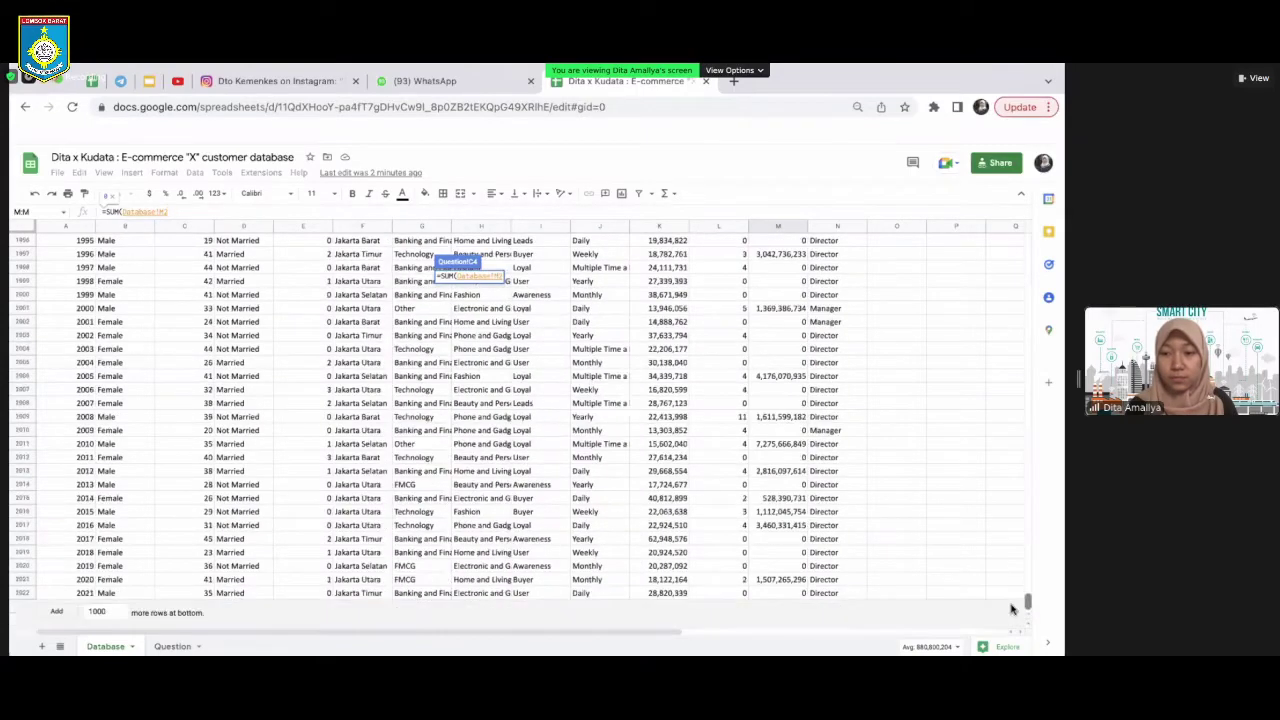
left_click(800, 594, "shift")
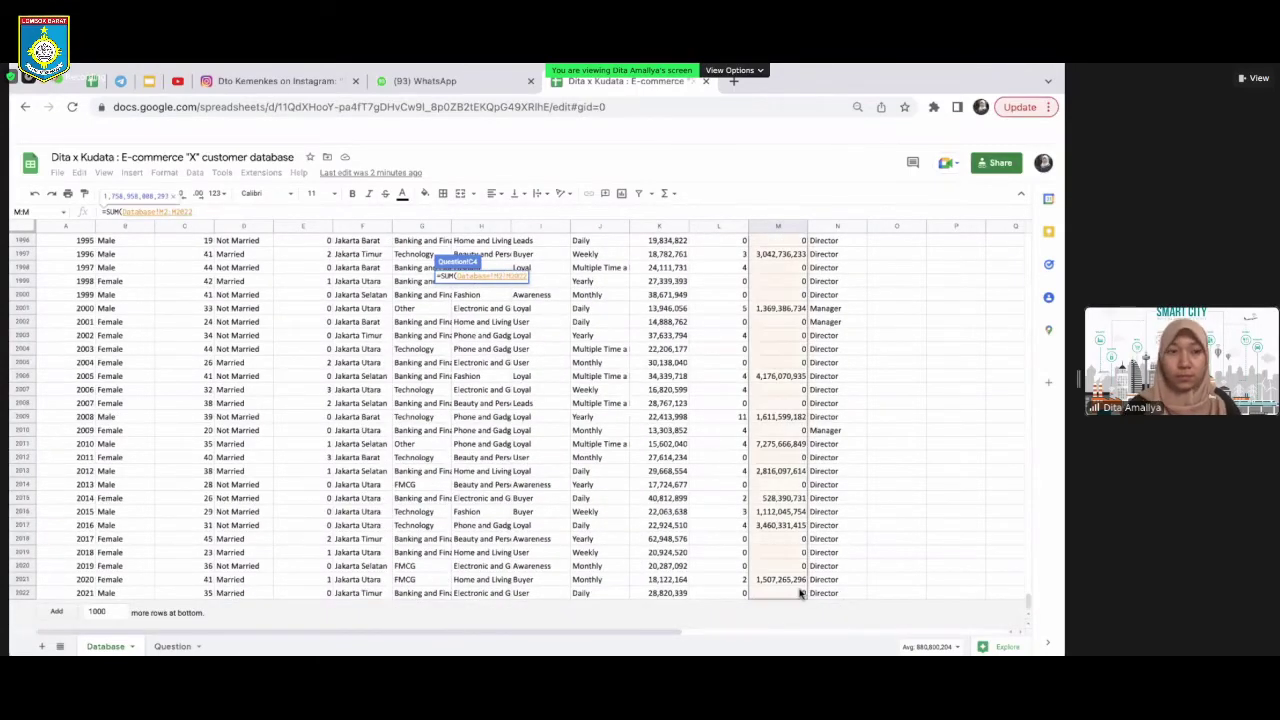
type(")")
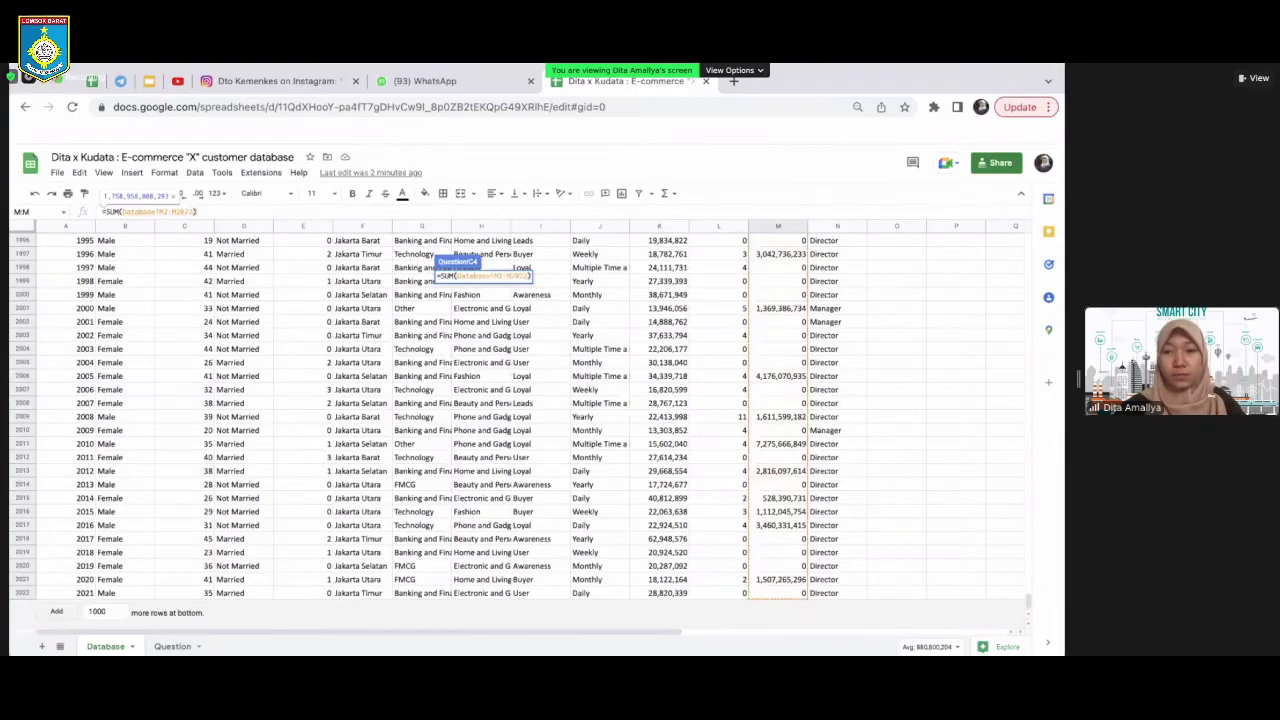
key("Return")
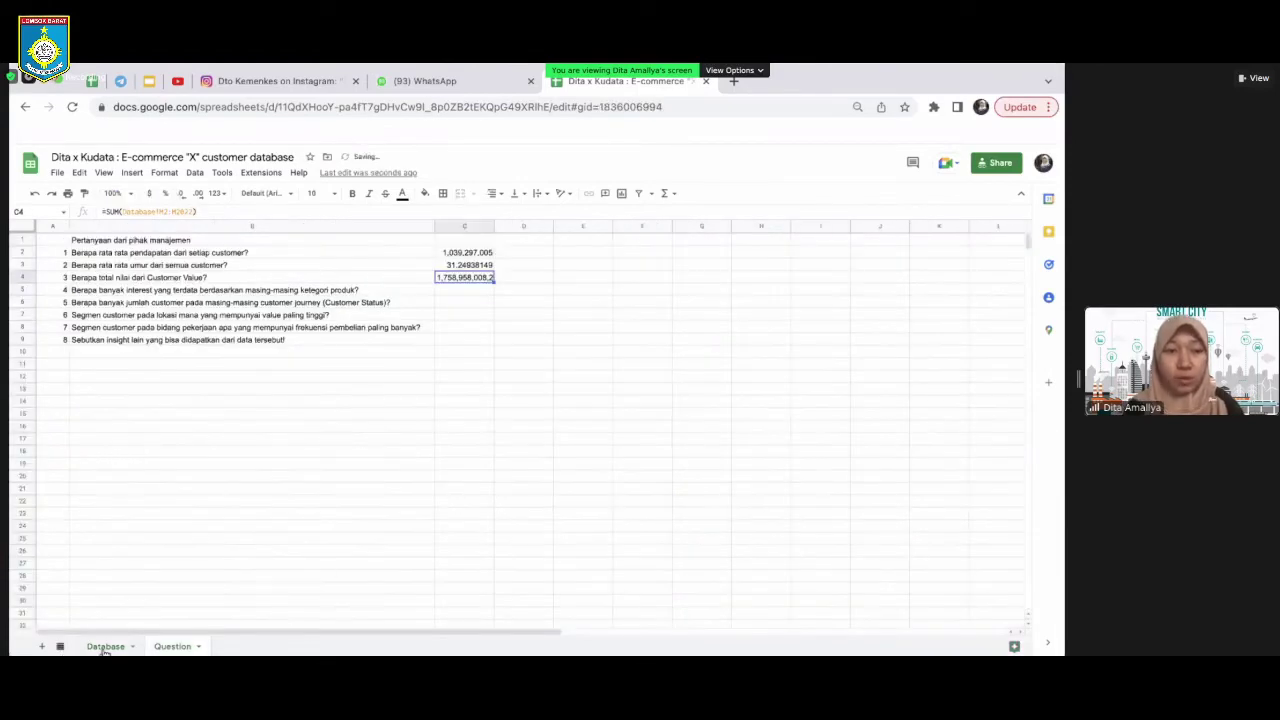
Check the Revenue column's total on the Database sheet against C4, and read the fourth question about interest per product category
left_click(776, 228)
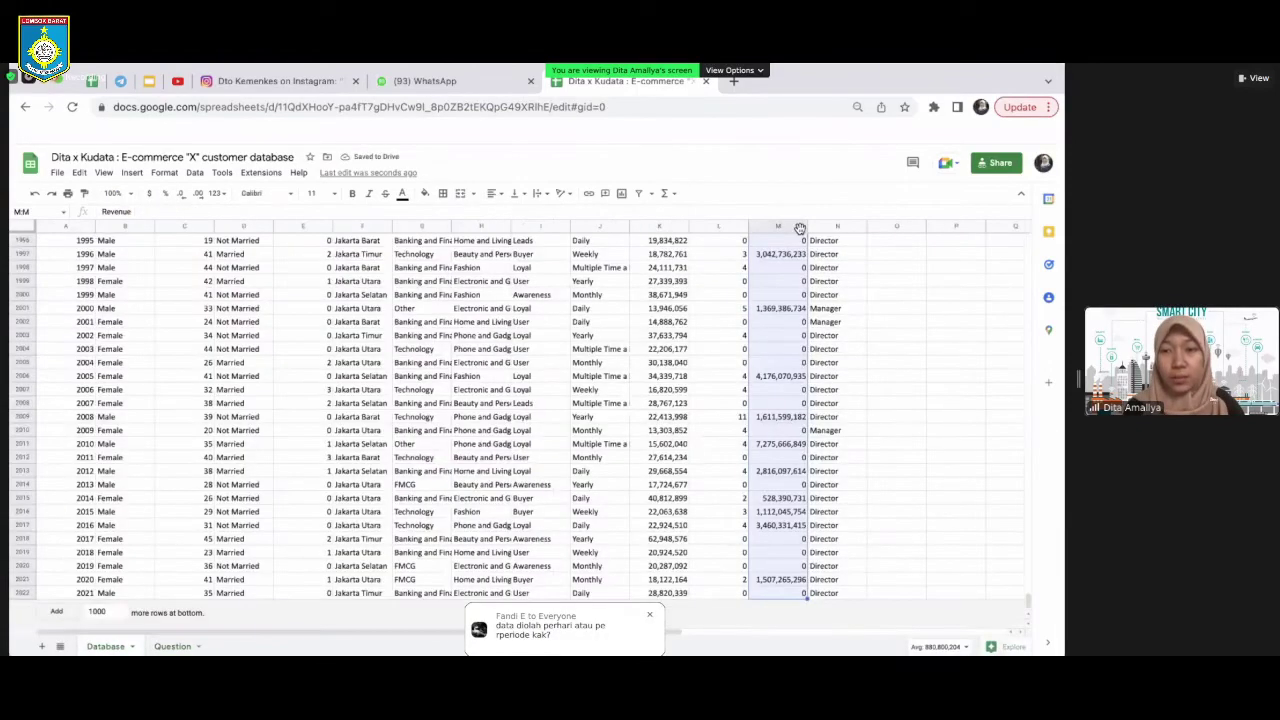
left_click(185, 647)
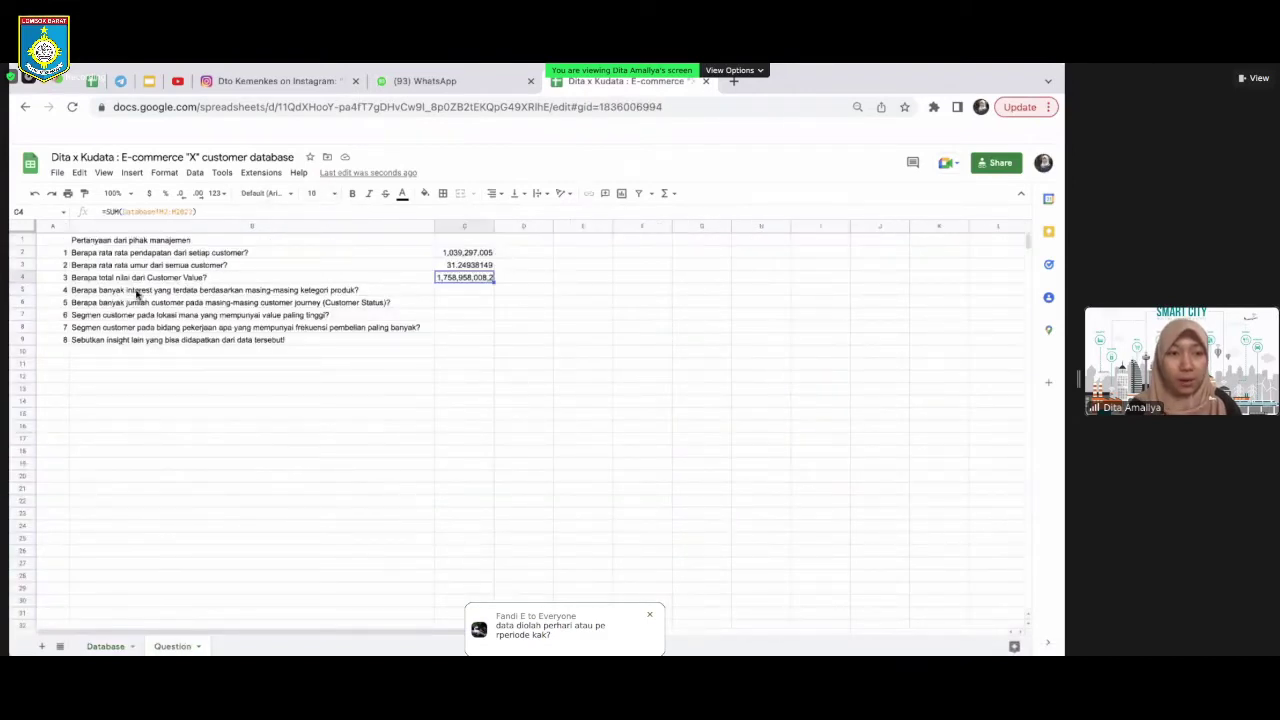
left_click(142, 291)
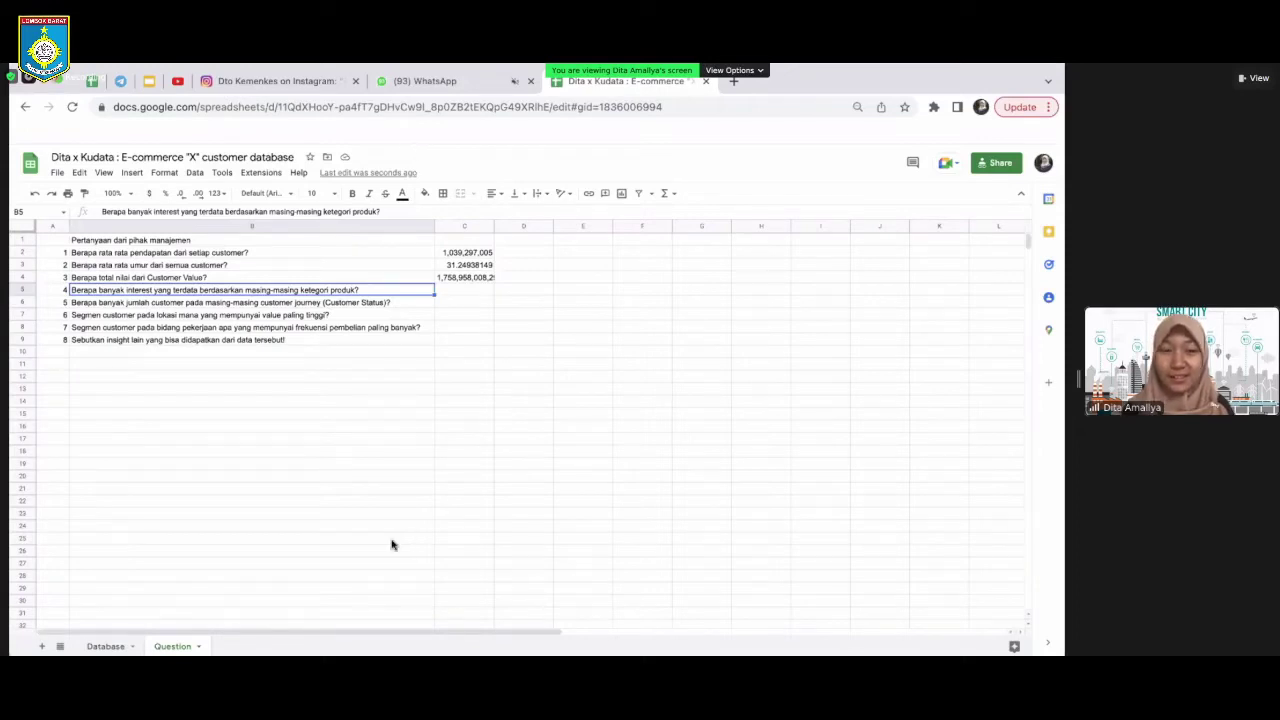
Return to the first rows of the Database sheet and examine the Revenue header and the values beneath it
left_click(112, 647)
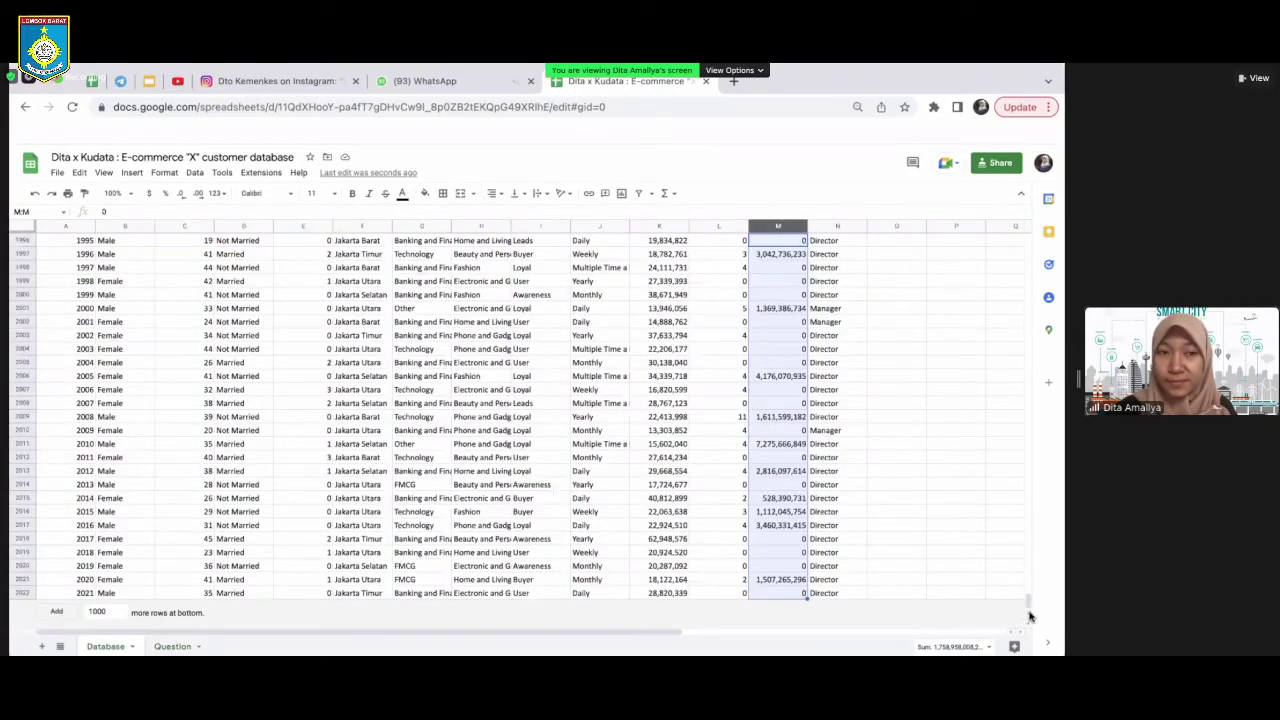
left_click(600, 430)
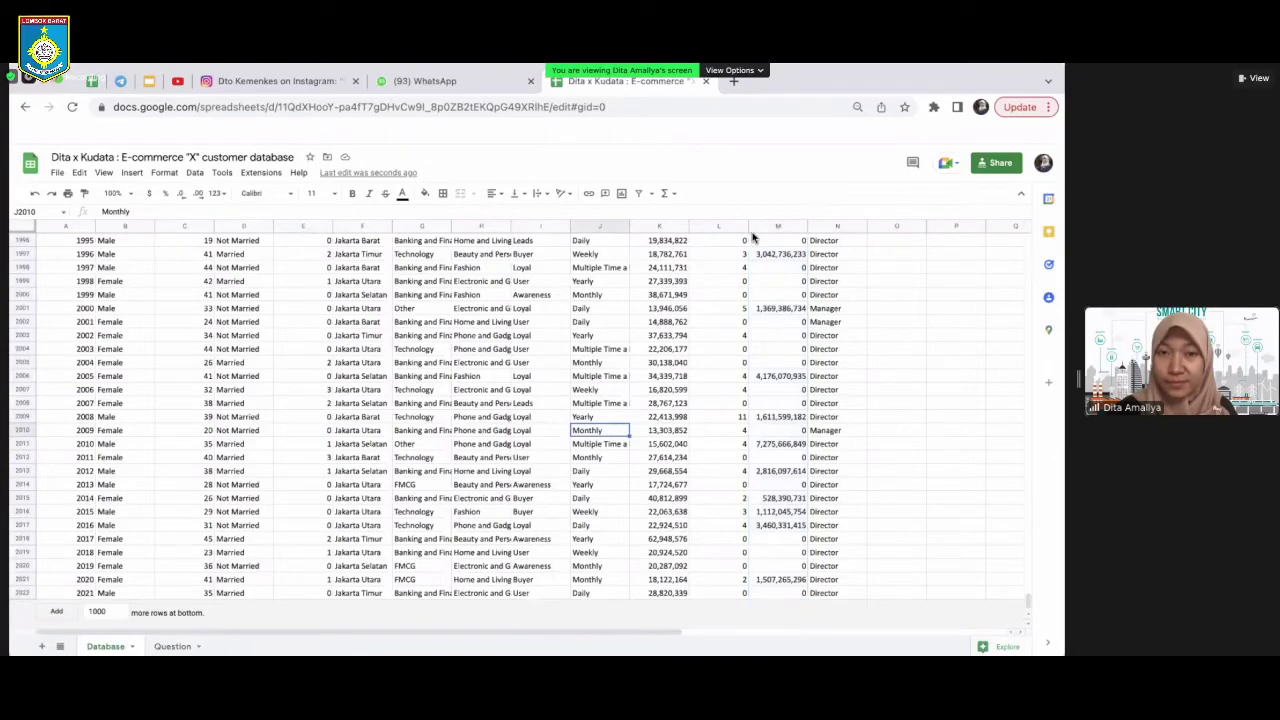
scroll(686, 262, "up", 20)
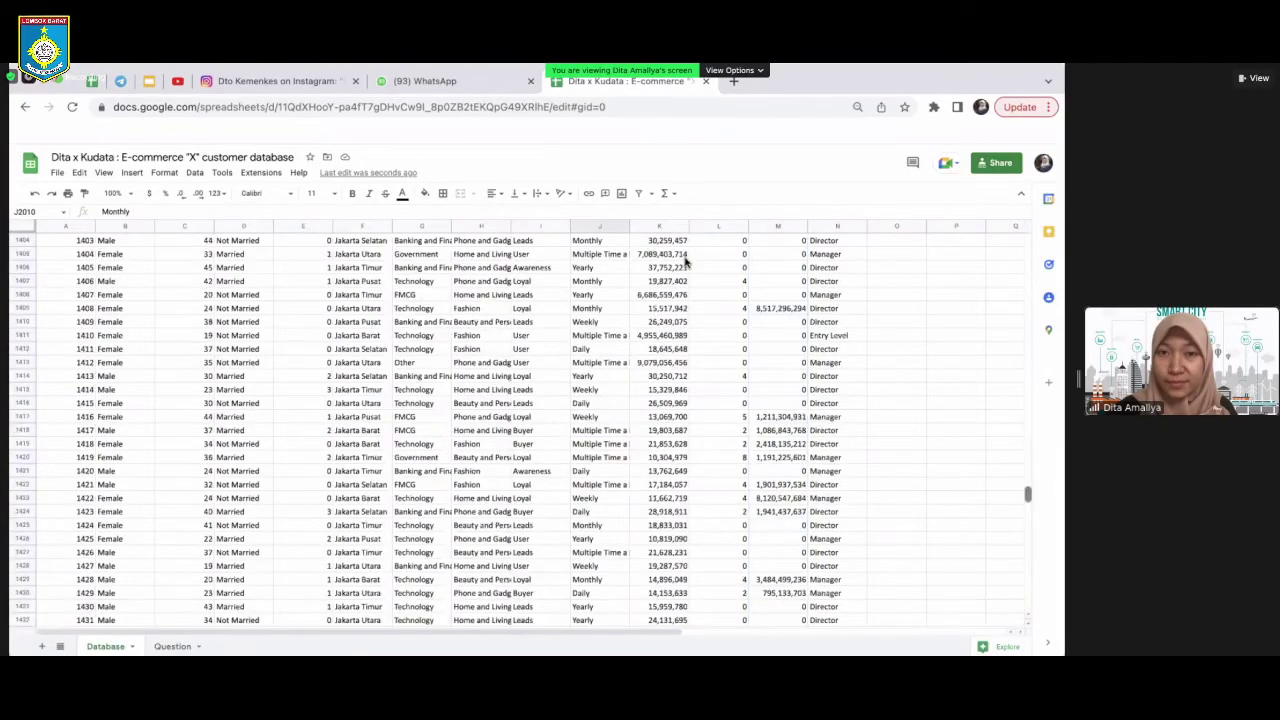
scroll(686, 262, "up", 20)
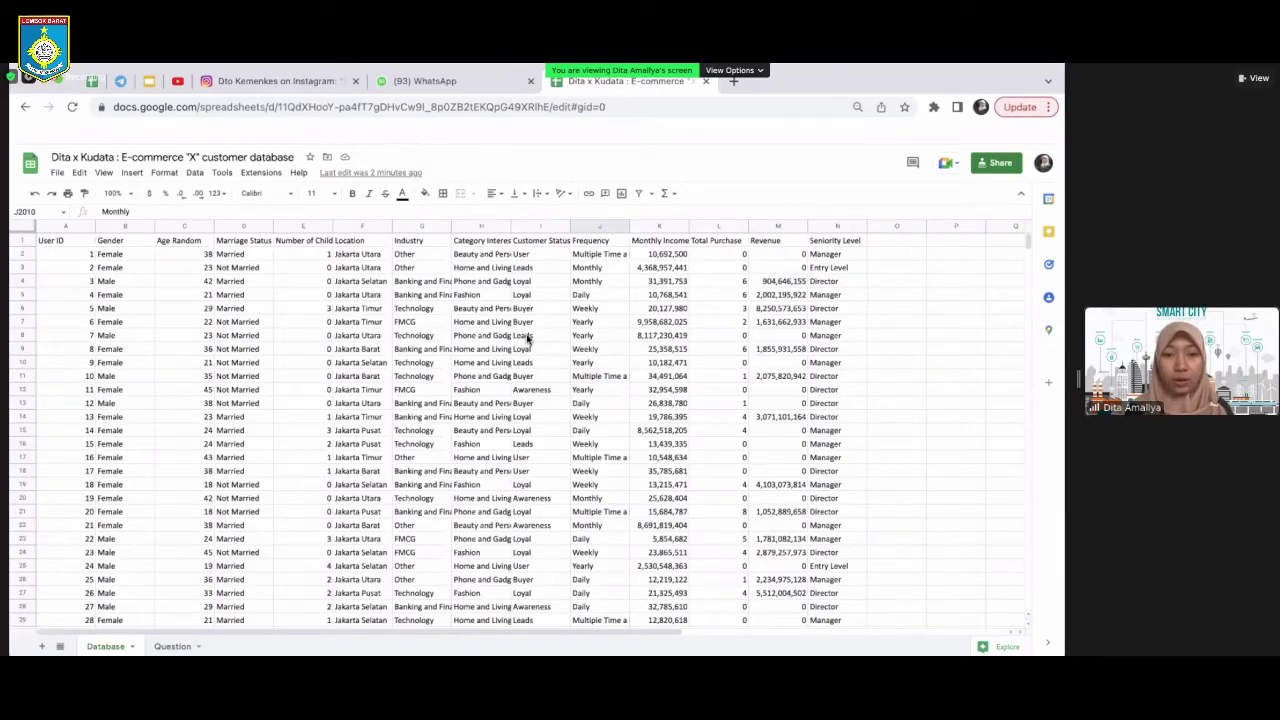
left_click(758, 267)
key("Up")
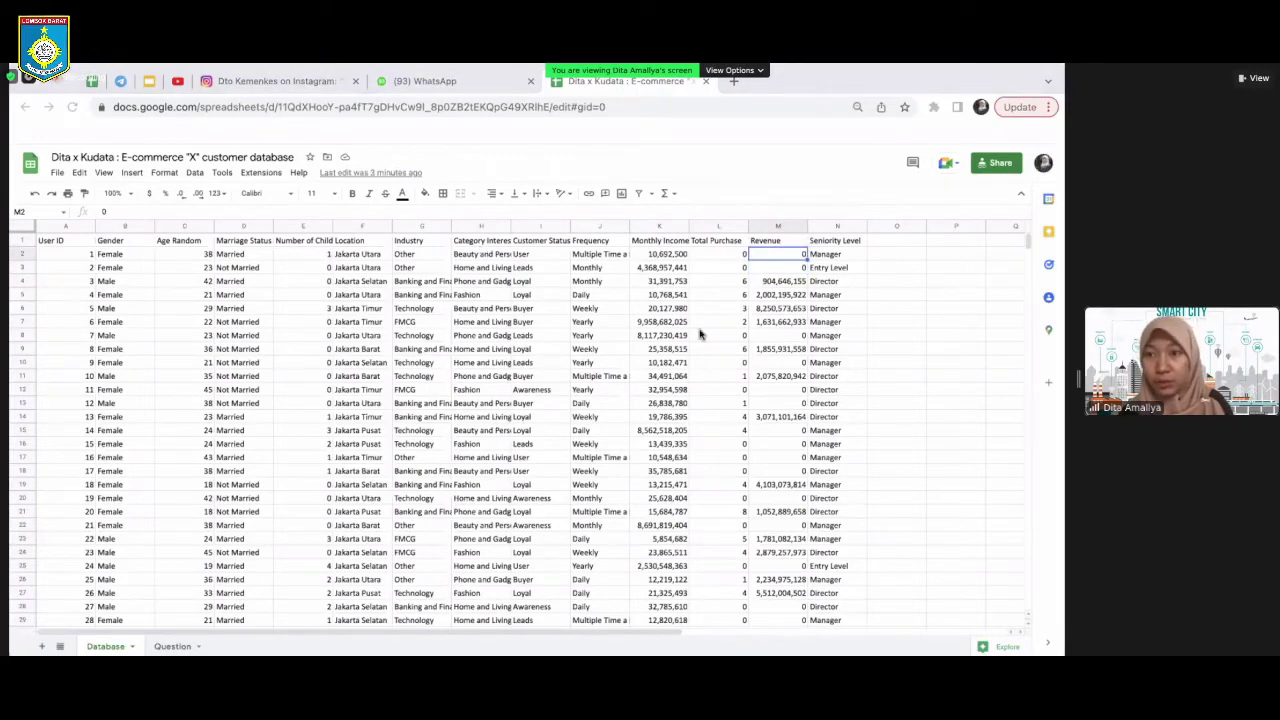
left_click(784, 243)
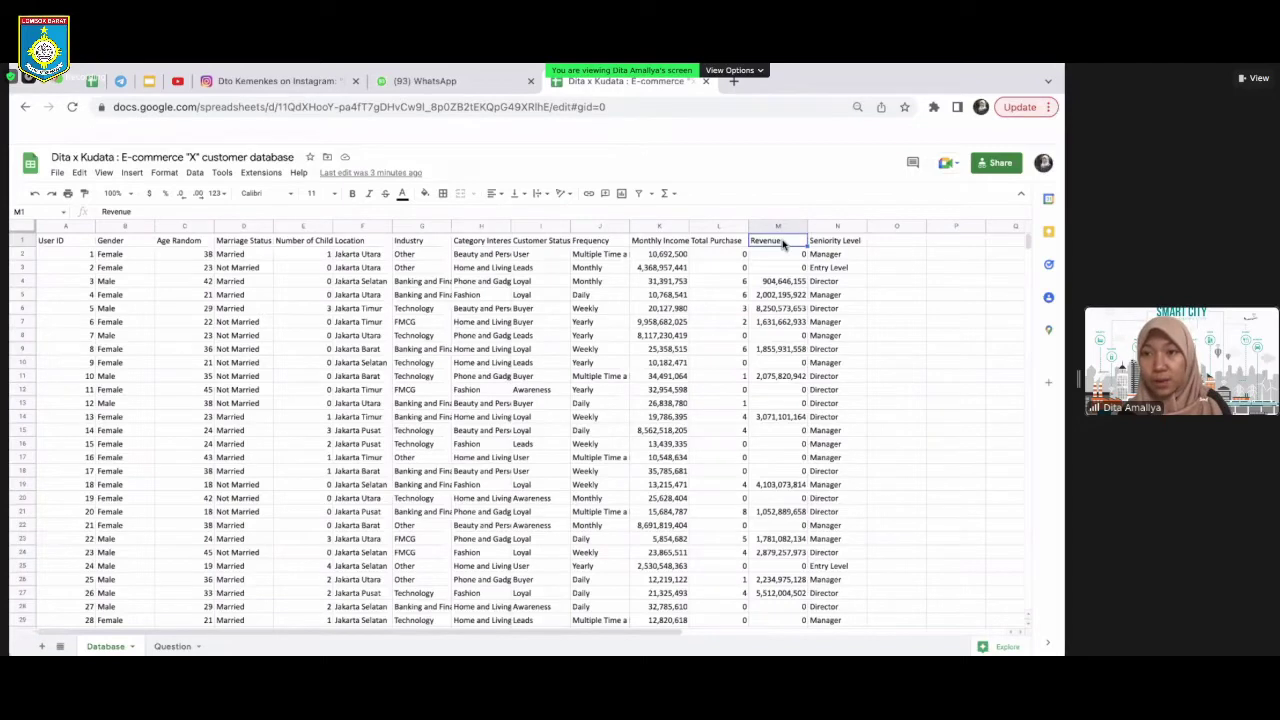
left_click(780, 268)
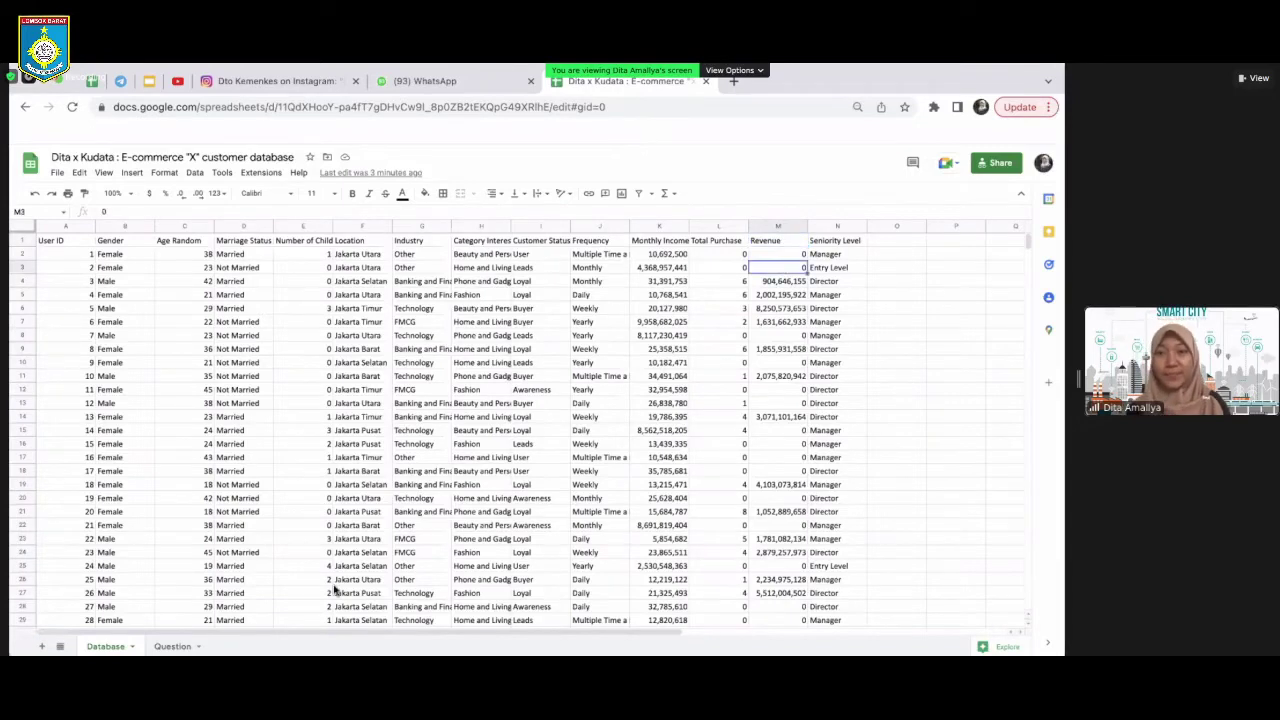
Fit the width of column C on the Question sheet to its contents
left_click(172, 647)
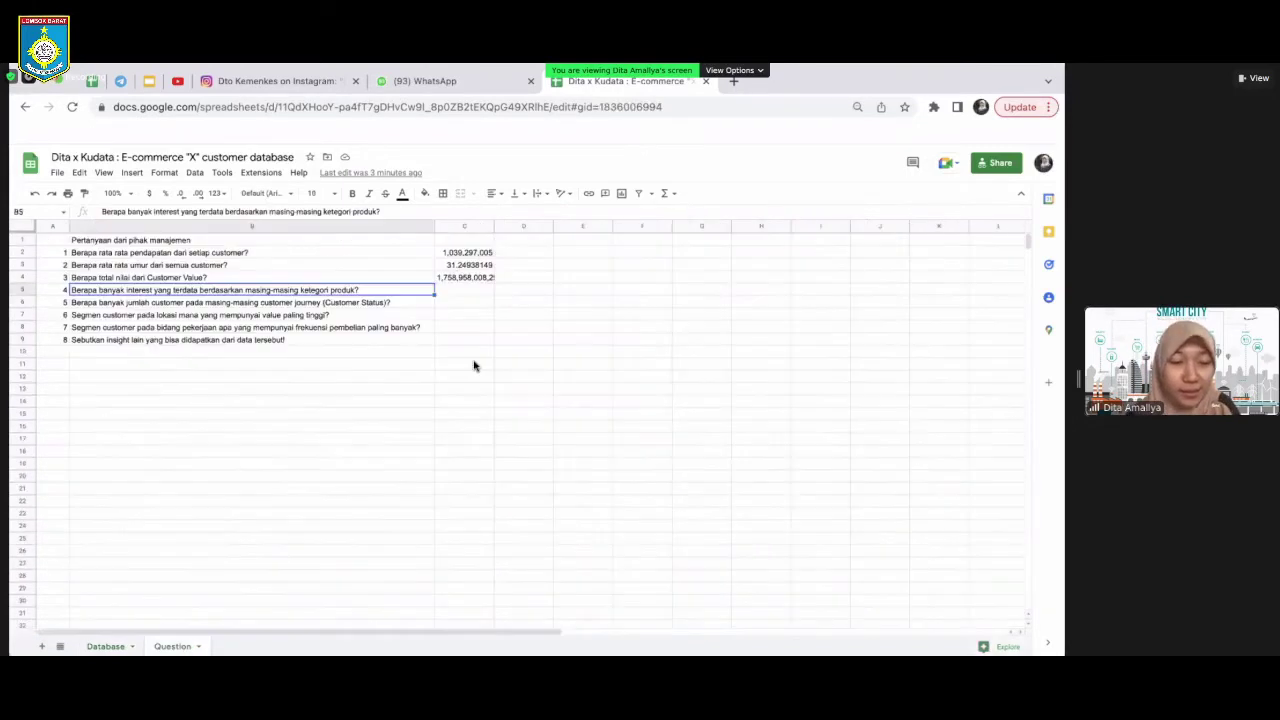
left_click(451, 289)
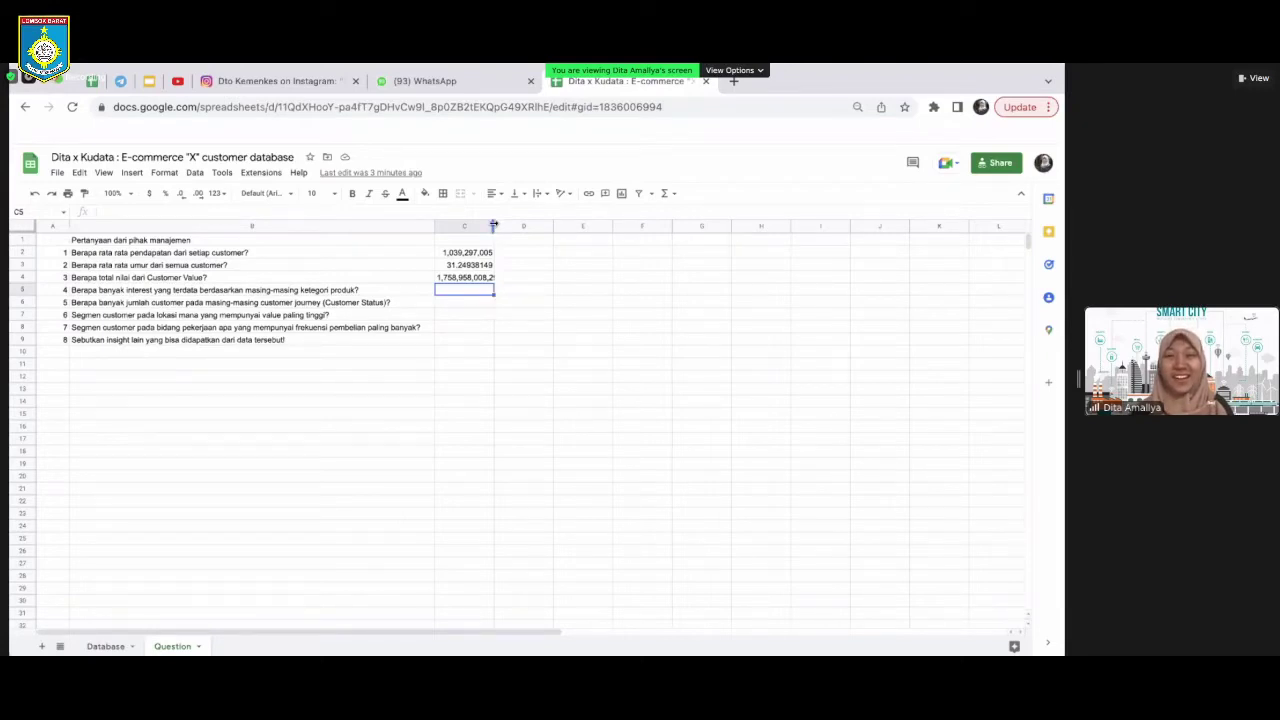
double_click(493, 225)
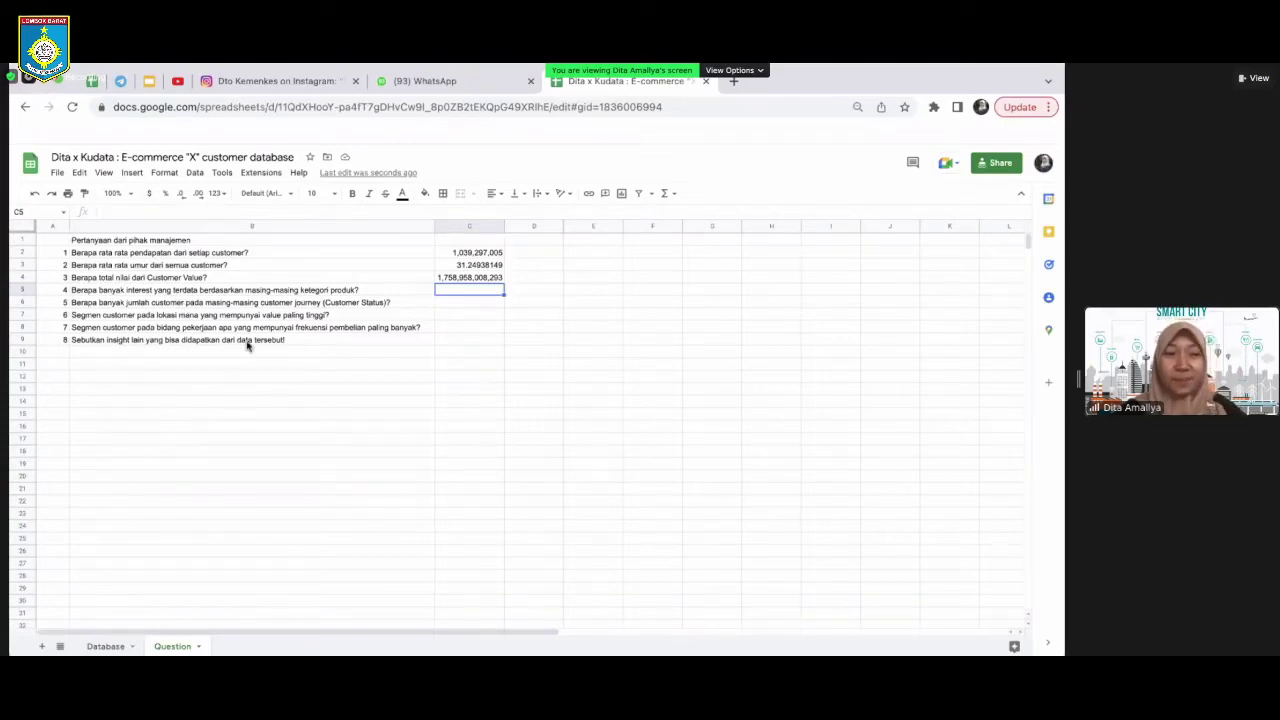
Review the first three questions and the average income formula in C2, and reread the fourth question about product category interest
left_click(89, 292)
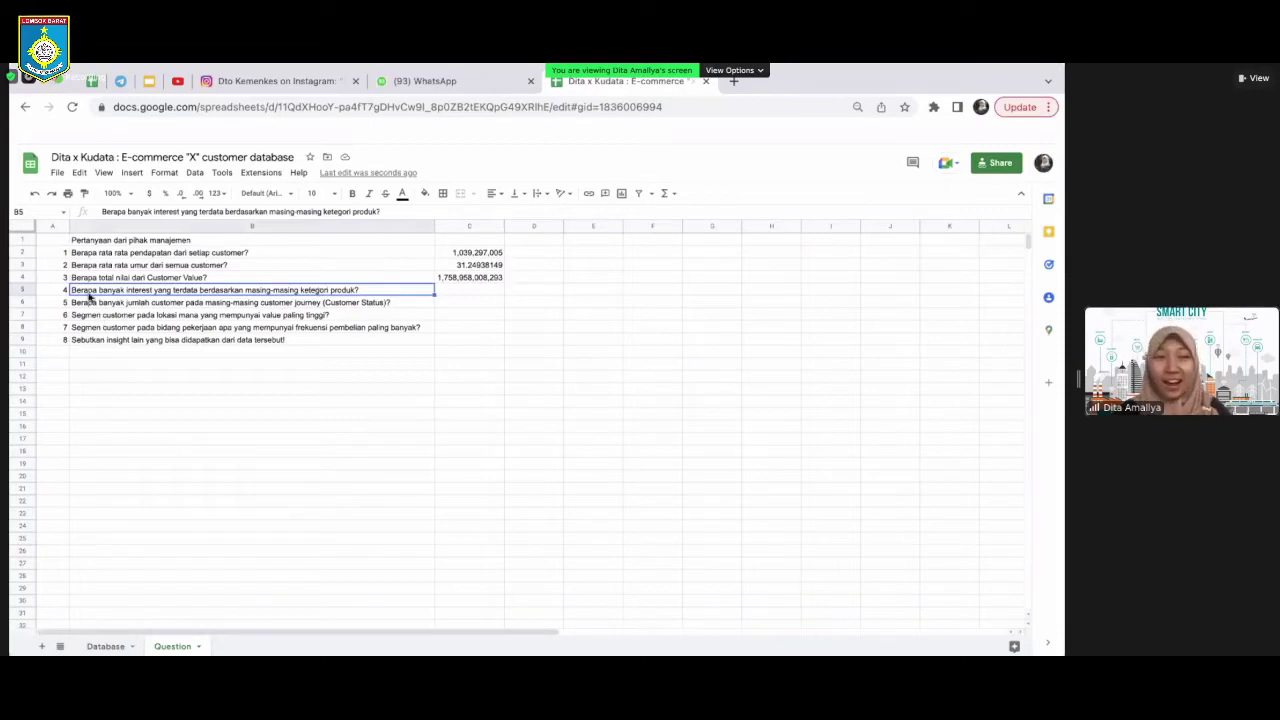
left_click(65, 254)
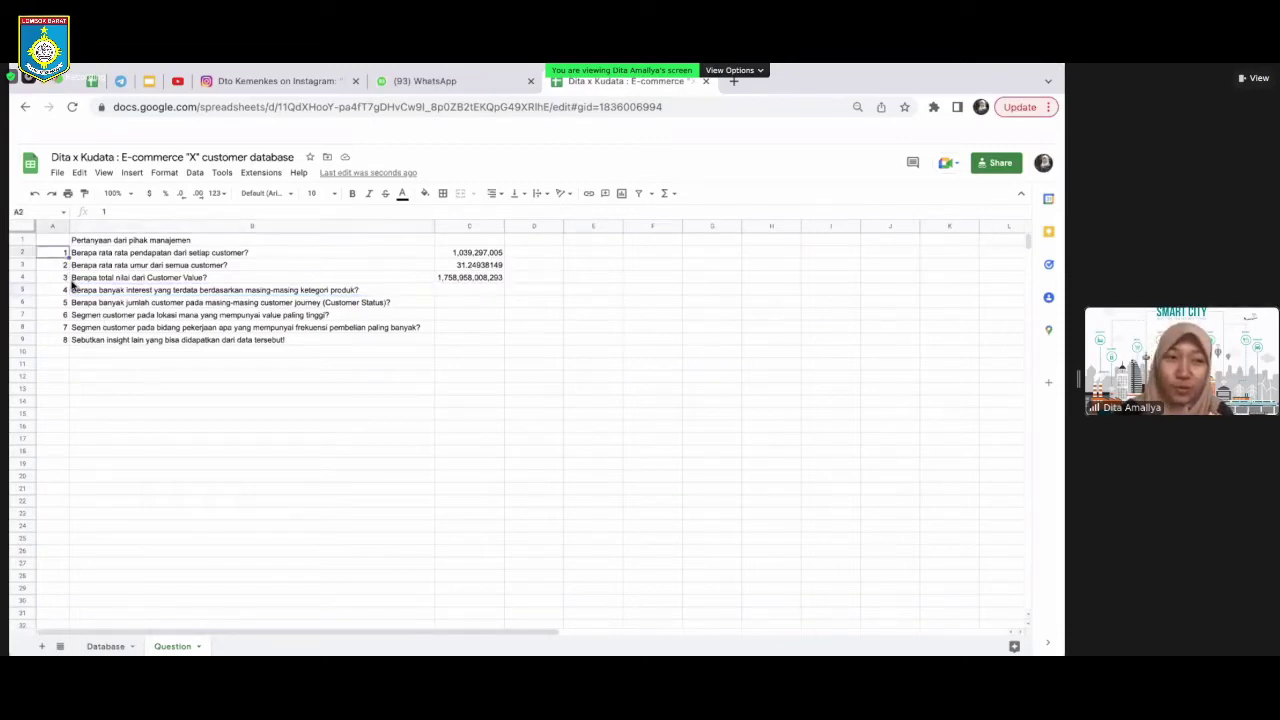
left_click(66, 266)
left_click(72, 281)
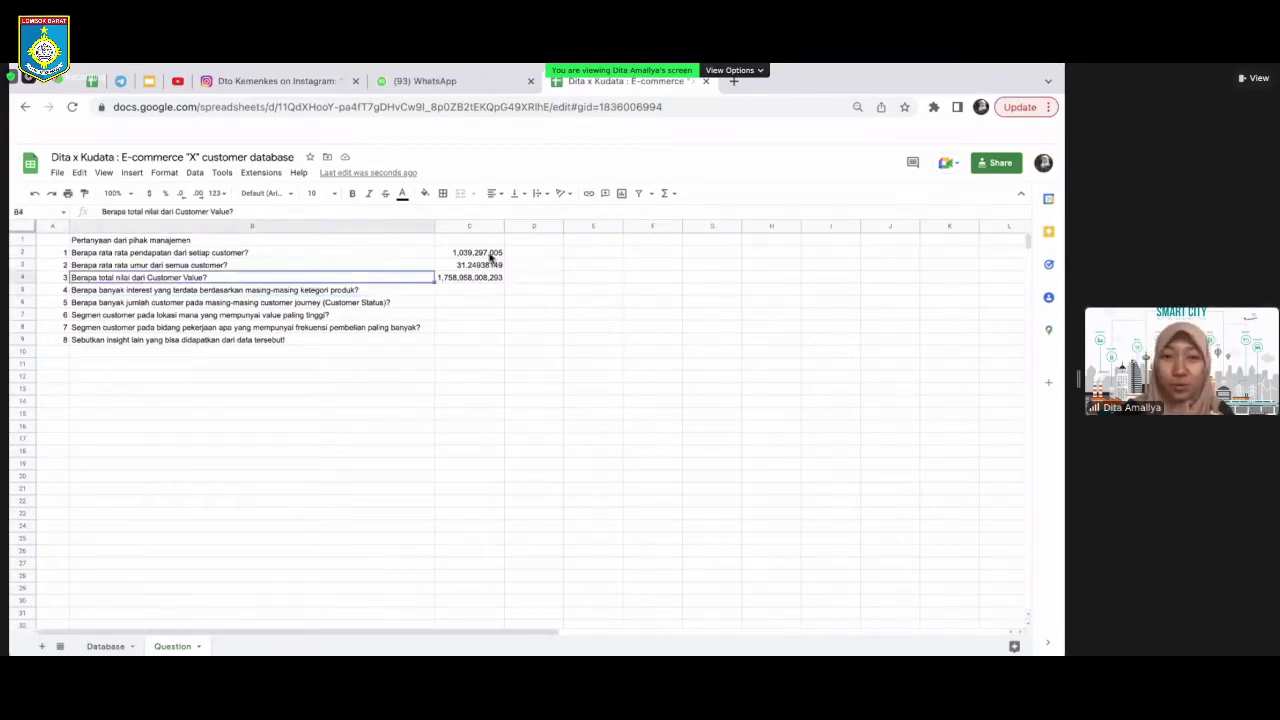
left_click(489, 256)
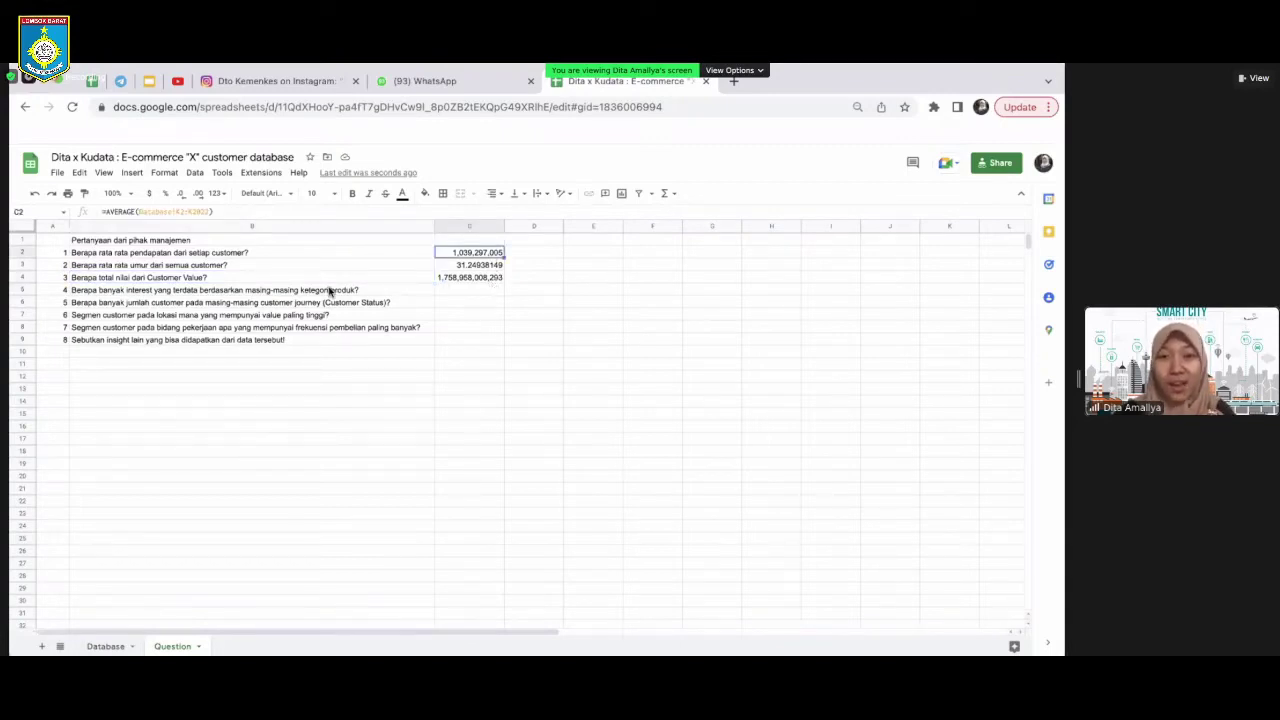
left_click(216, 292)
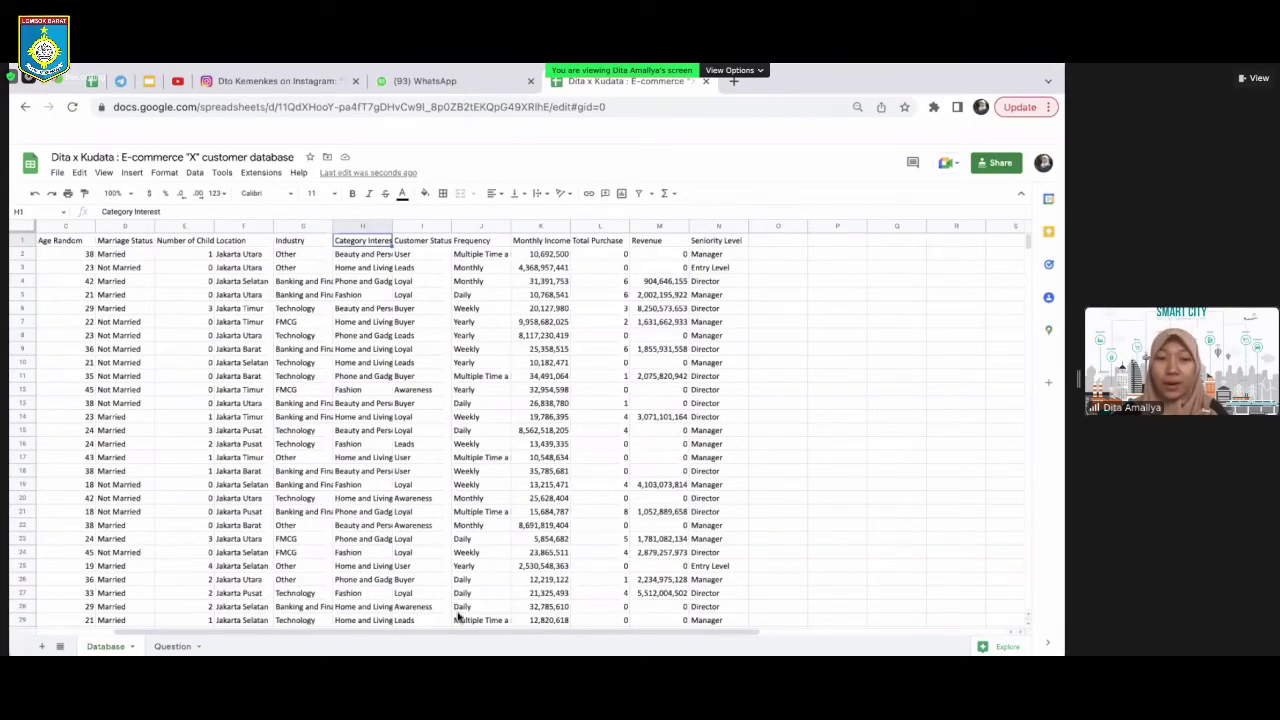
Compare the fourth question with the Category Interest column on the Database sheet and inspect its first category values
scroll(468, 620, "left", 2)
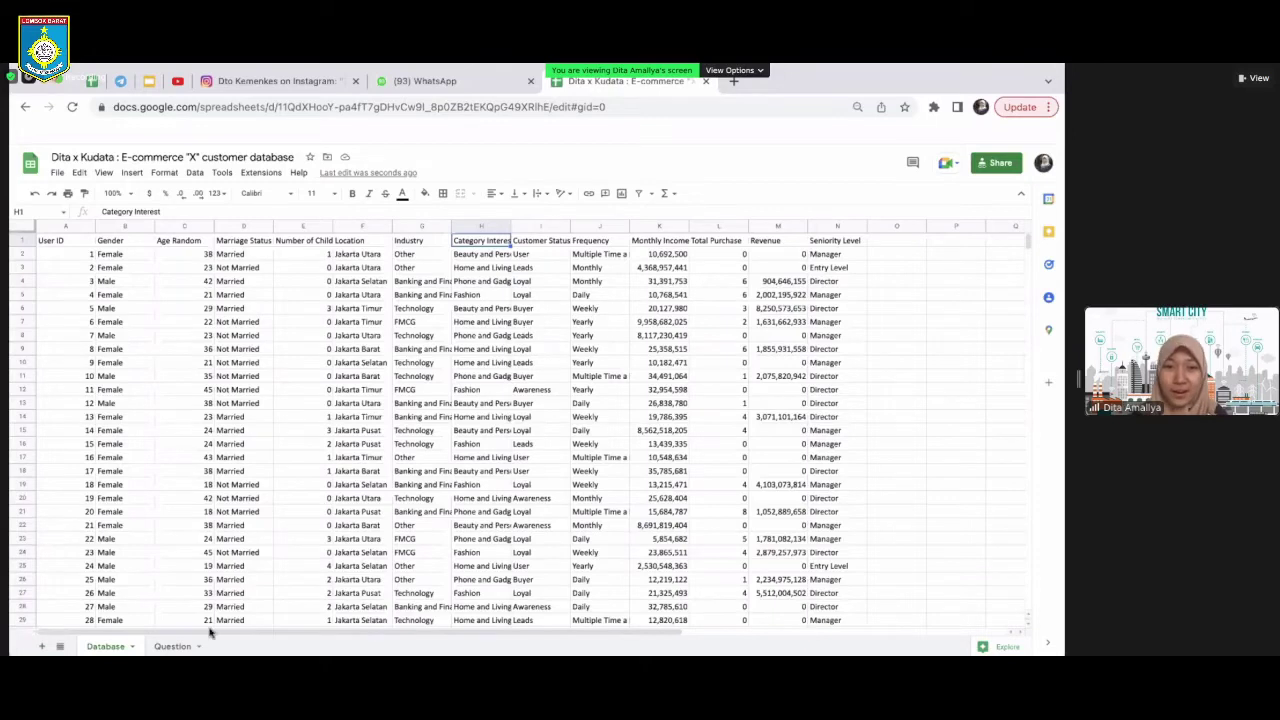
left_click(175, 647)
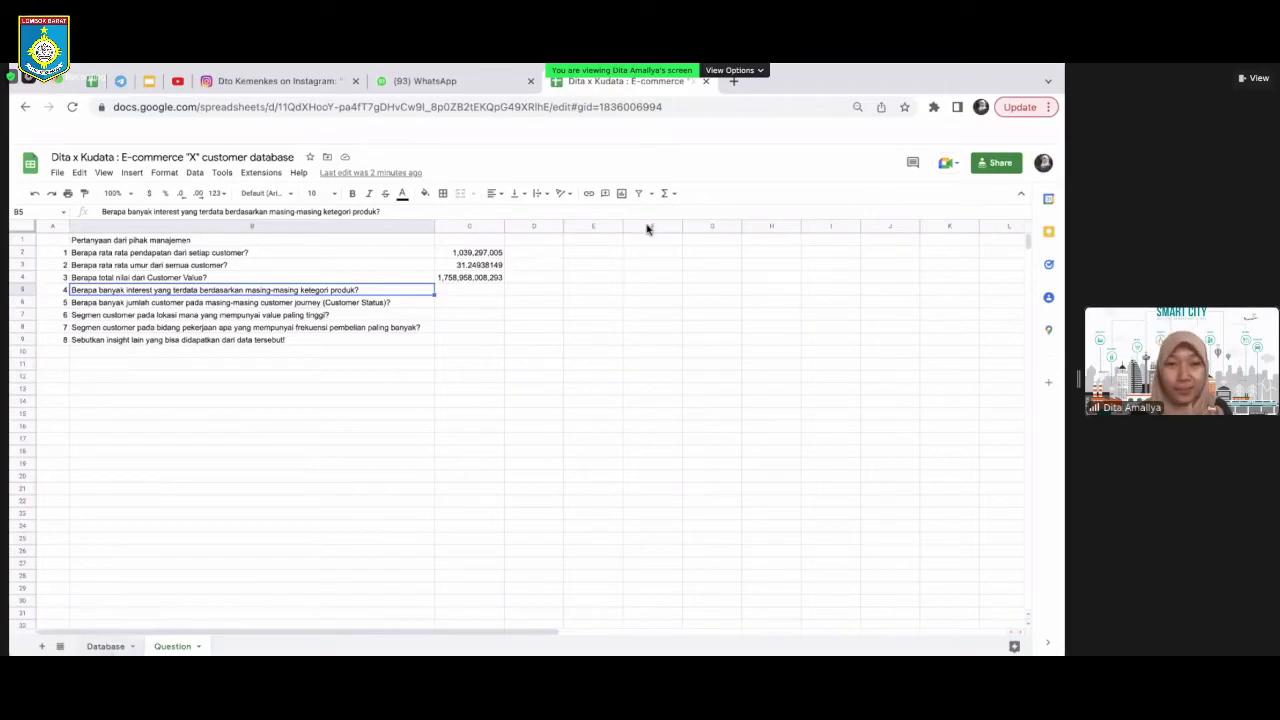
key("ctrl+shift+Page_Up")
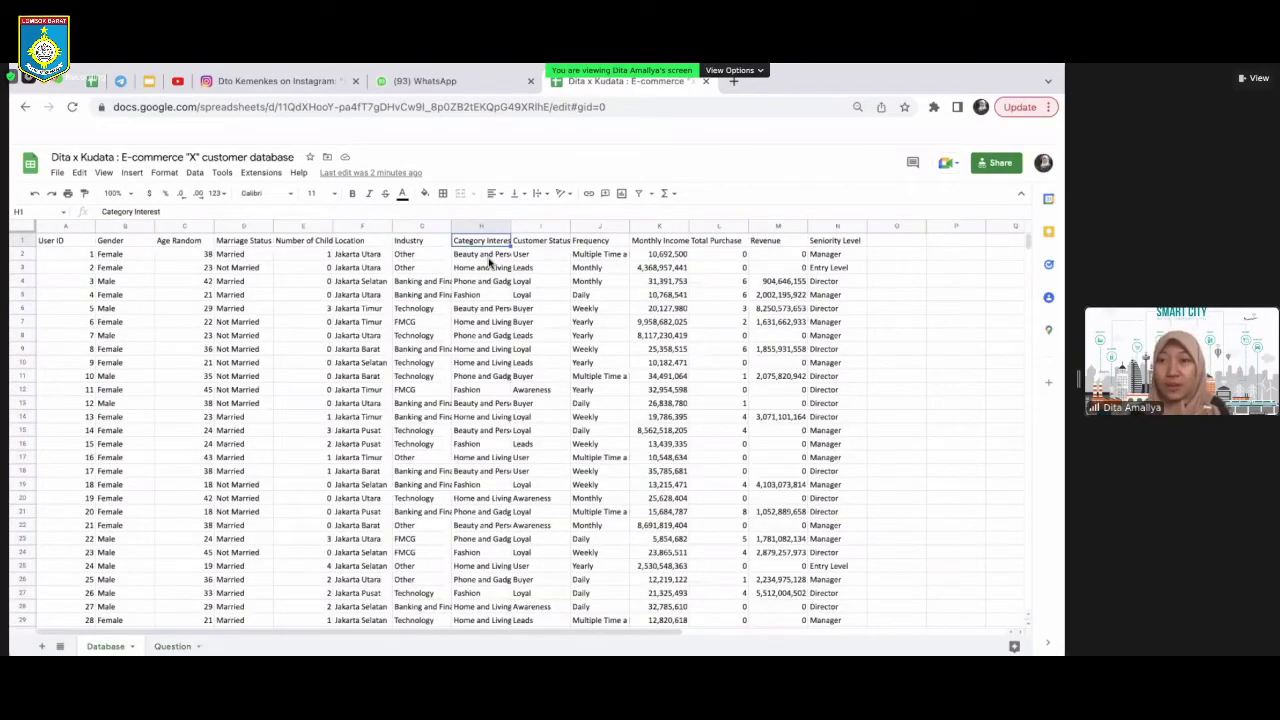
key("Down")
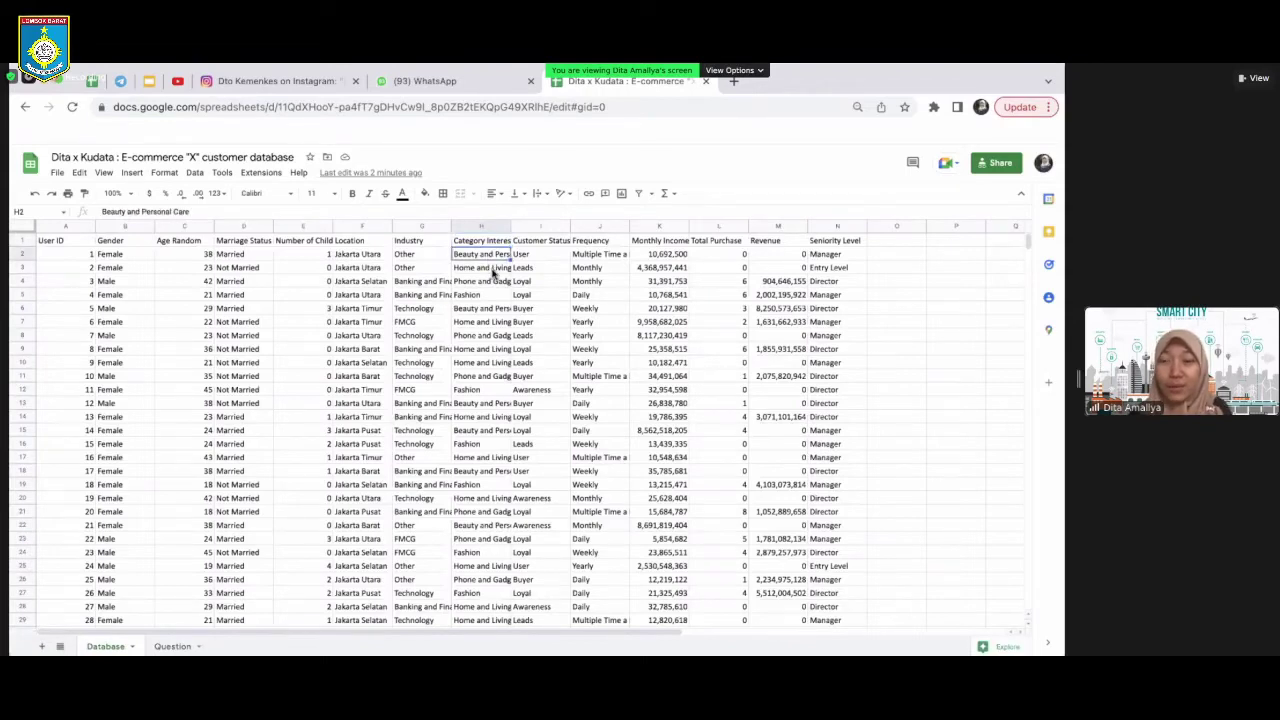
key("Down")
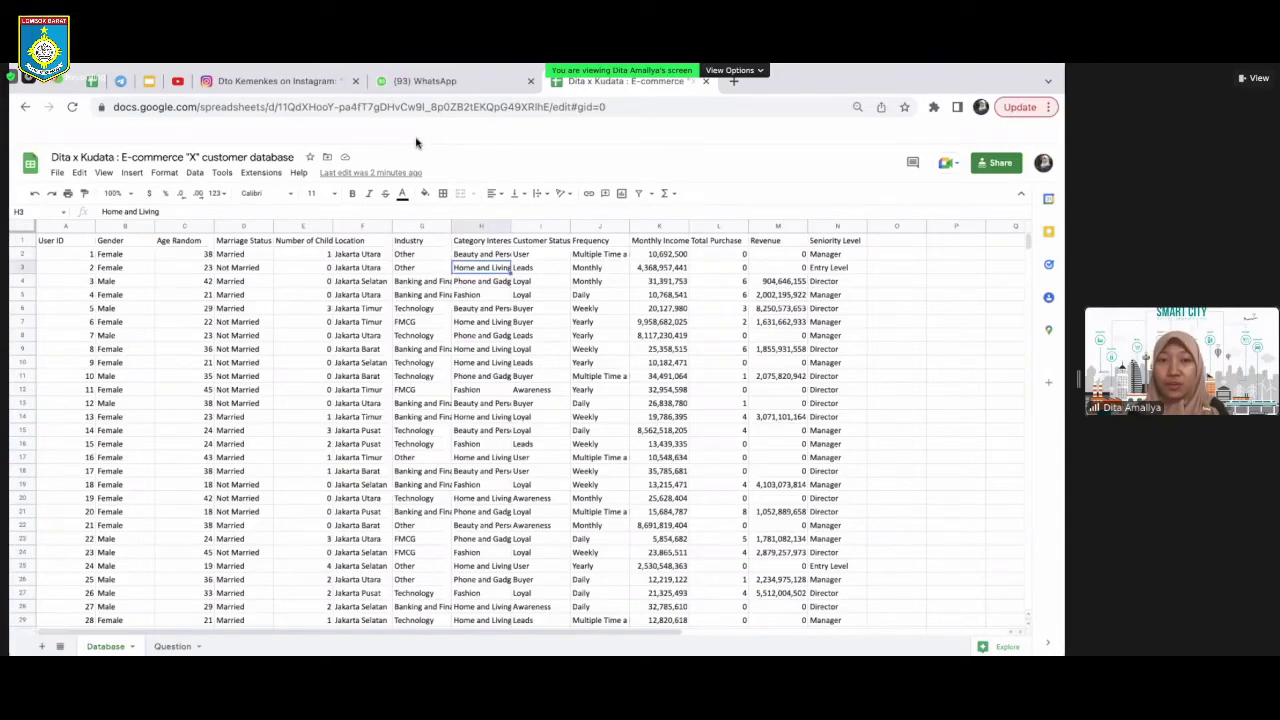
Try an IF formula skeleton, =if(H2="", , ), in cell O2 of the Database sheet to test the Category Interest value
left_click(907, 255)
type("=if")
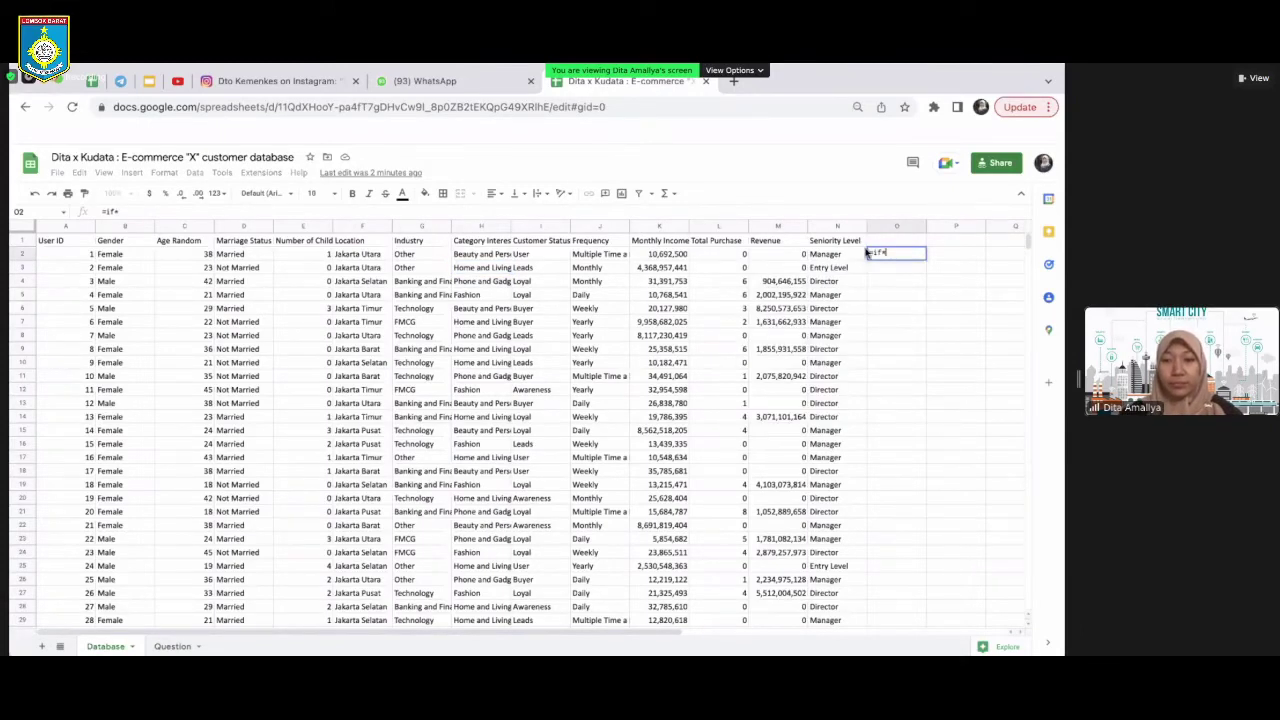
type("(")
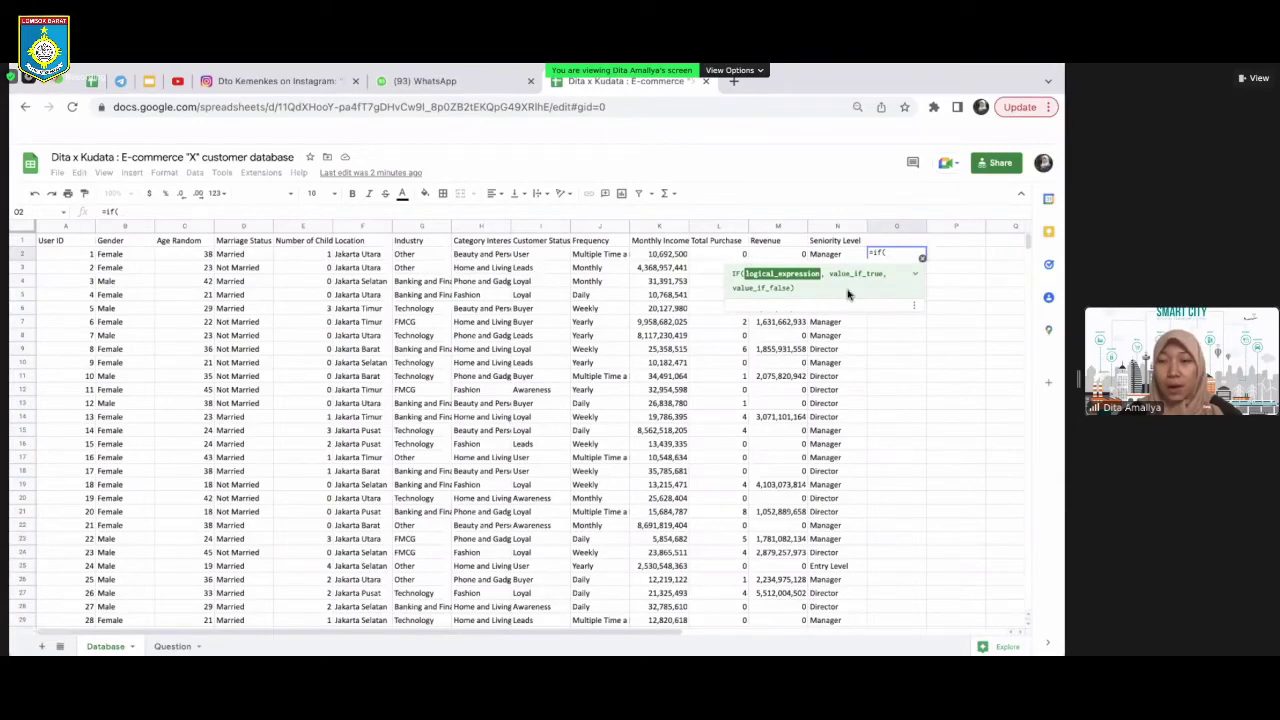
type("H2=\"")
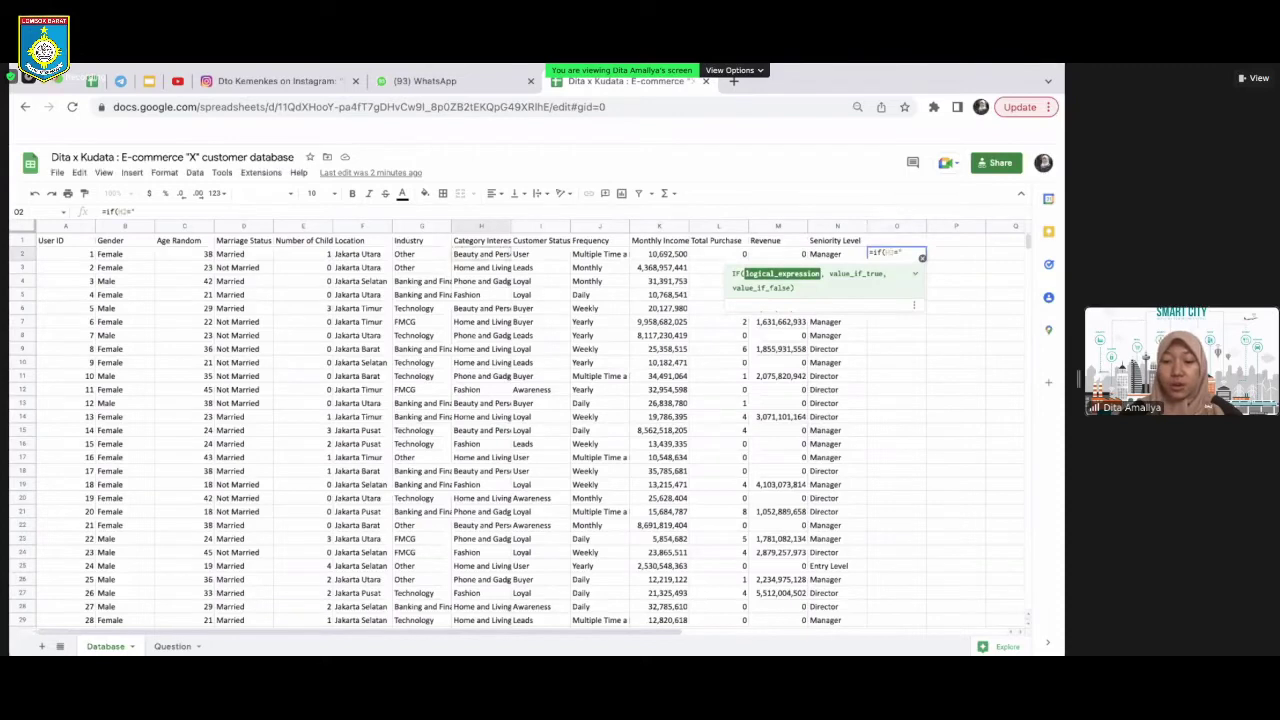
type("\", ,")
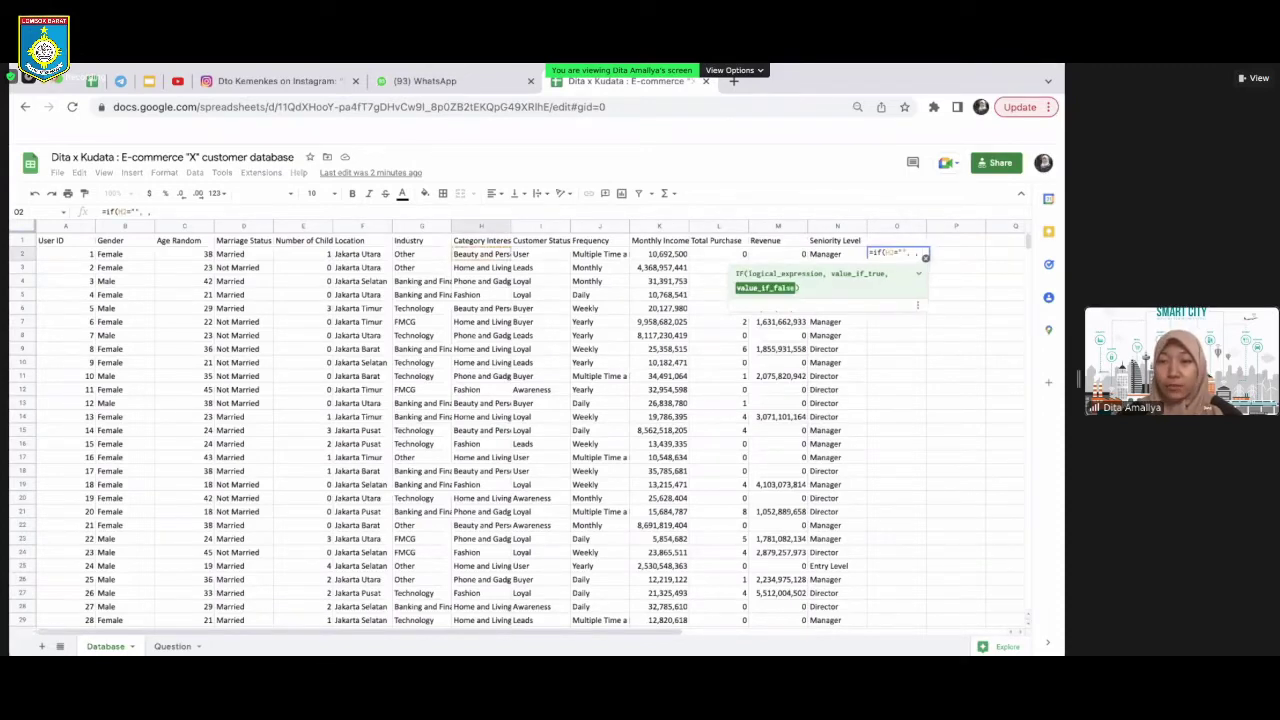
type(" )")
key("Return")
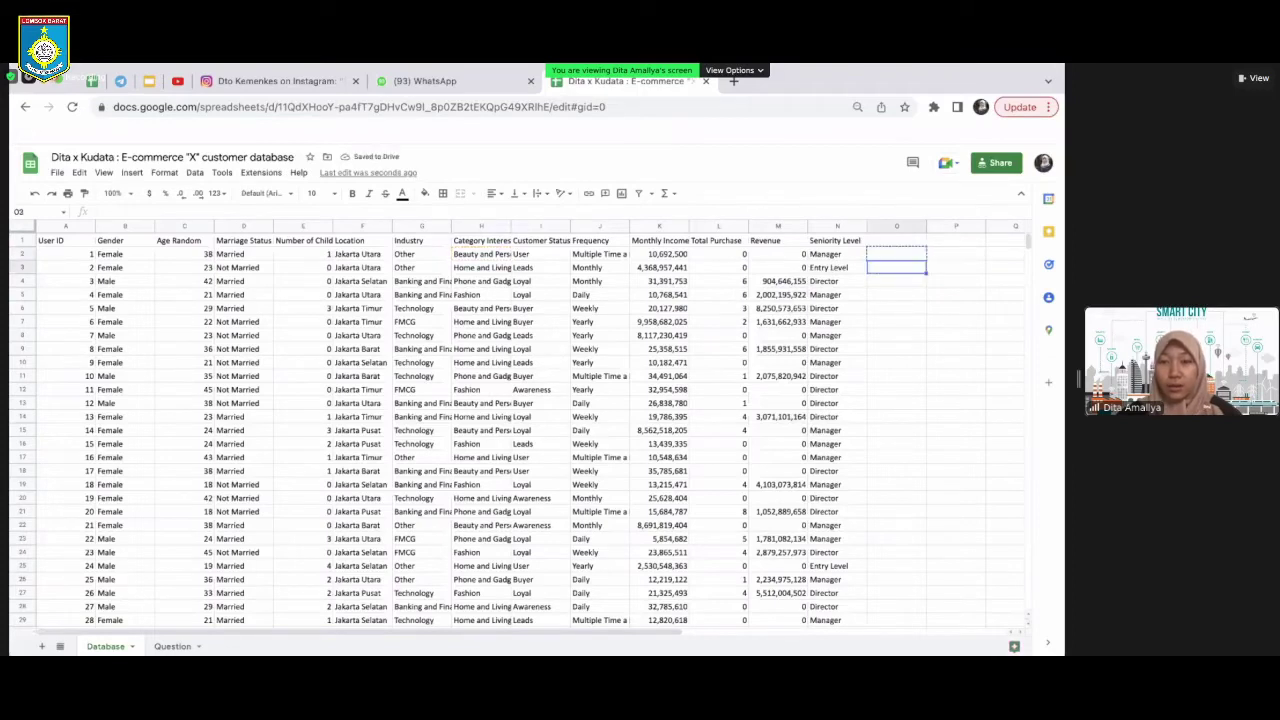
type("=if(H3=\"\", , )")
left_click(910, 256)
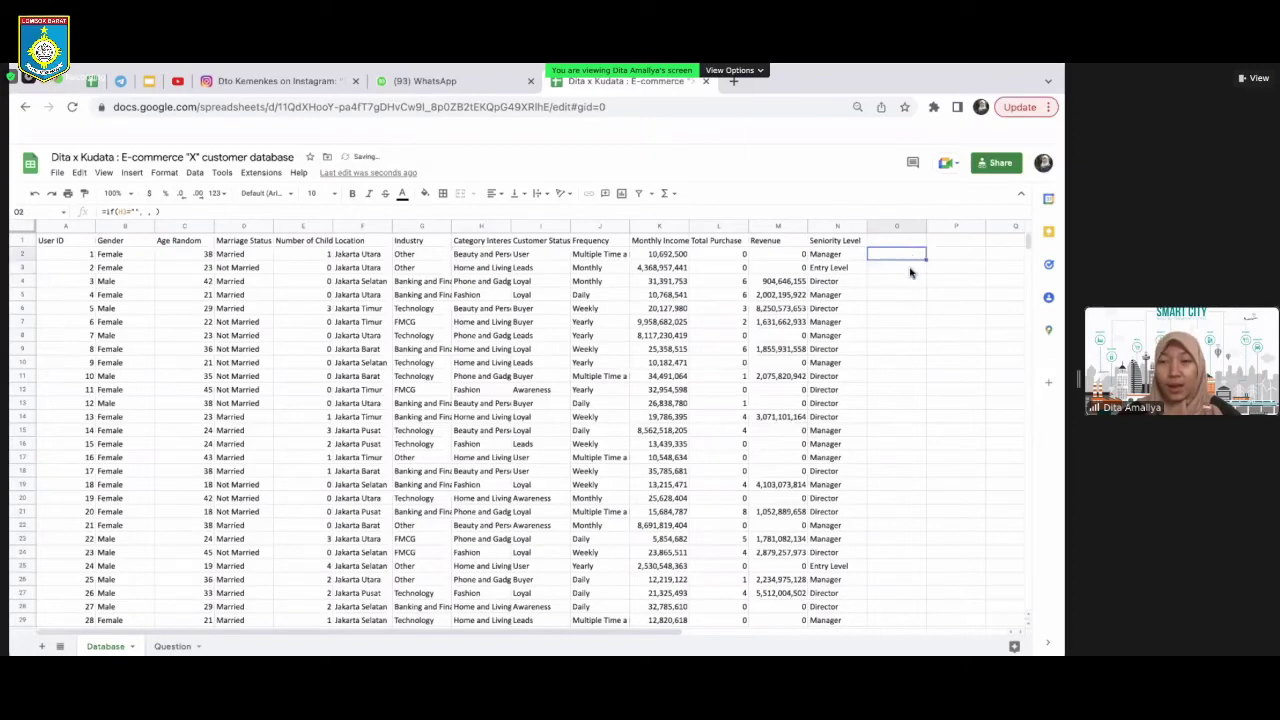
left_click(910, 272, "shift")
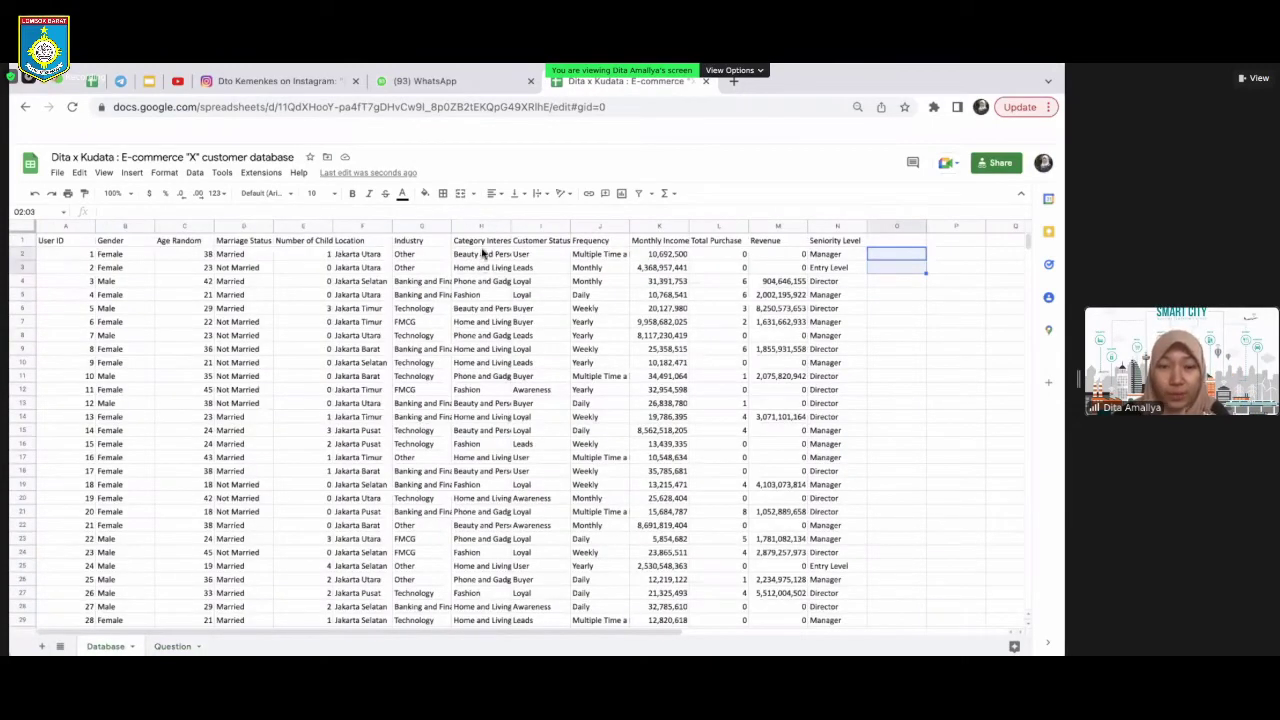
Create a pivot table on a new sheet from the full customer data range Database!A1:N2022
left_click(65, 244)
key("ctrl+a")
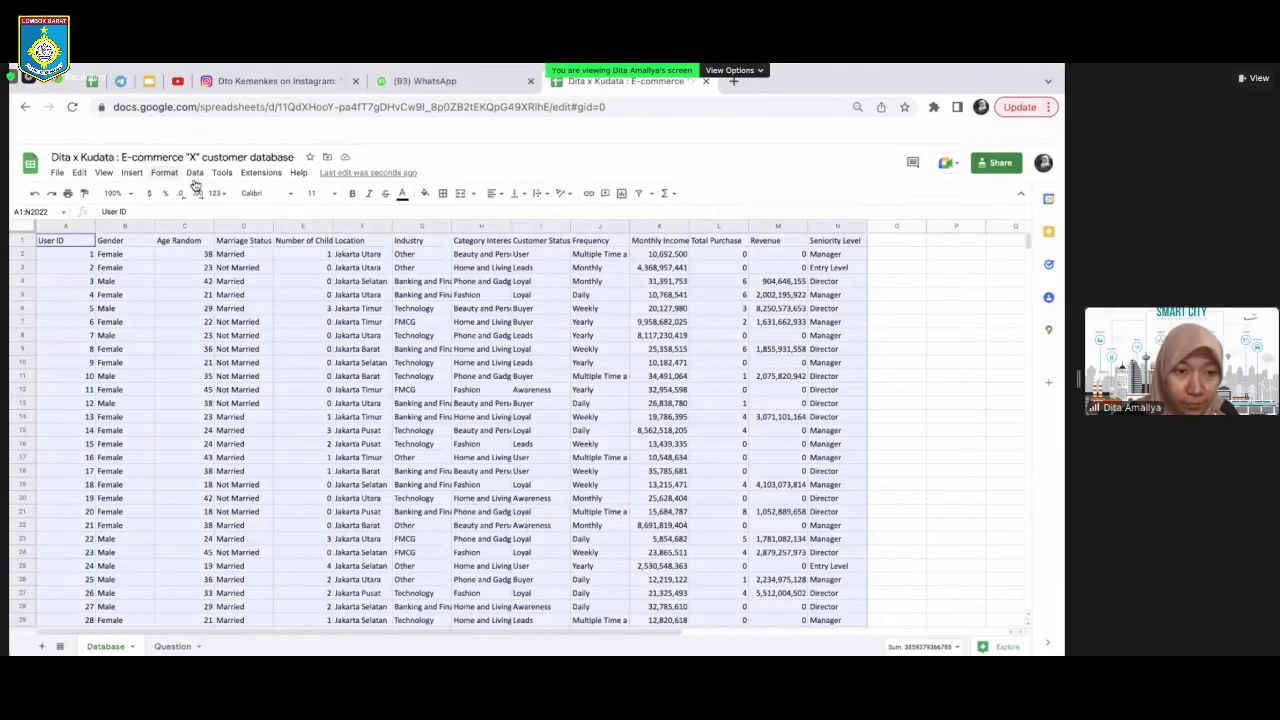
left_click(129, 175)
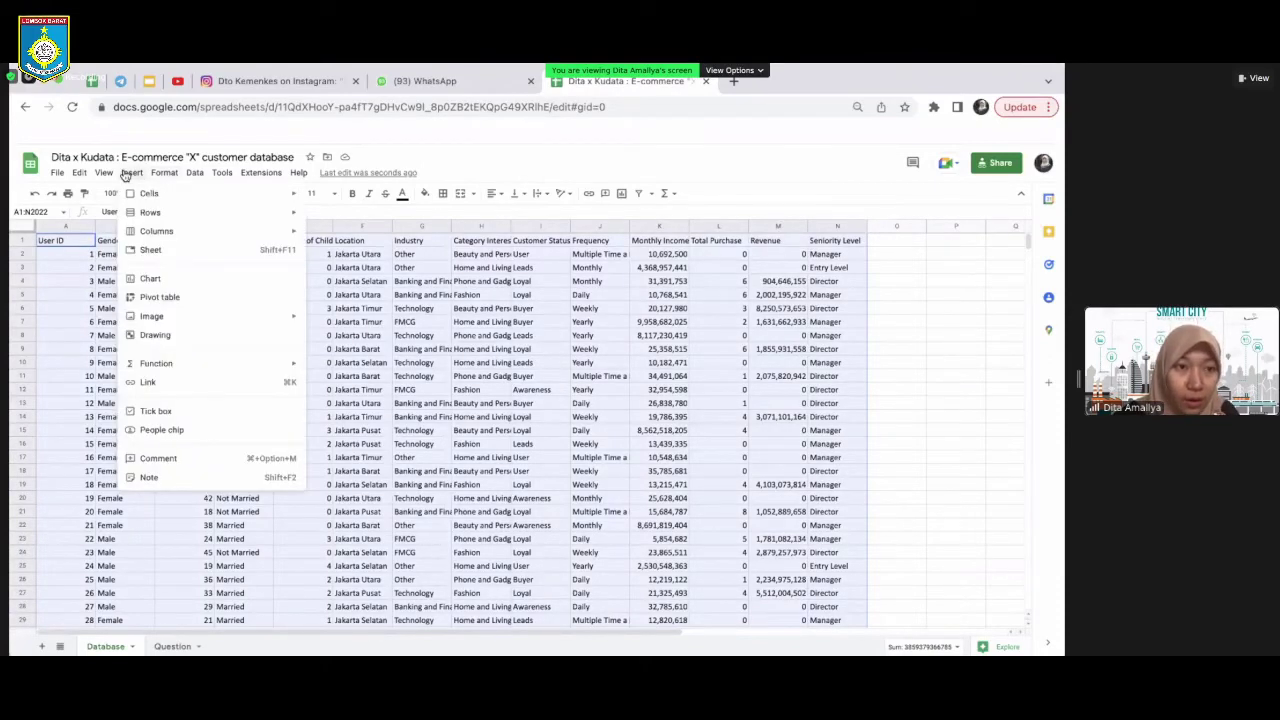
left_click(180, 295)
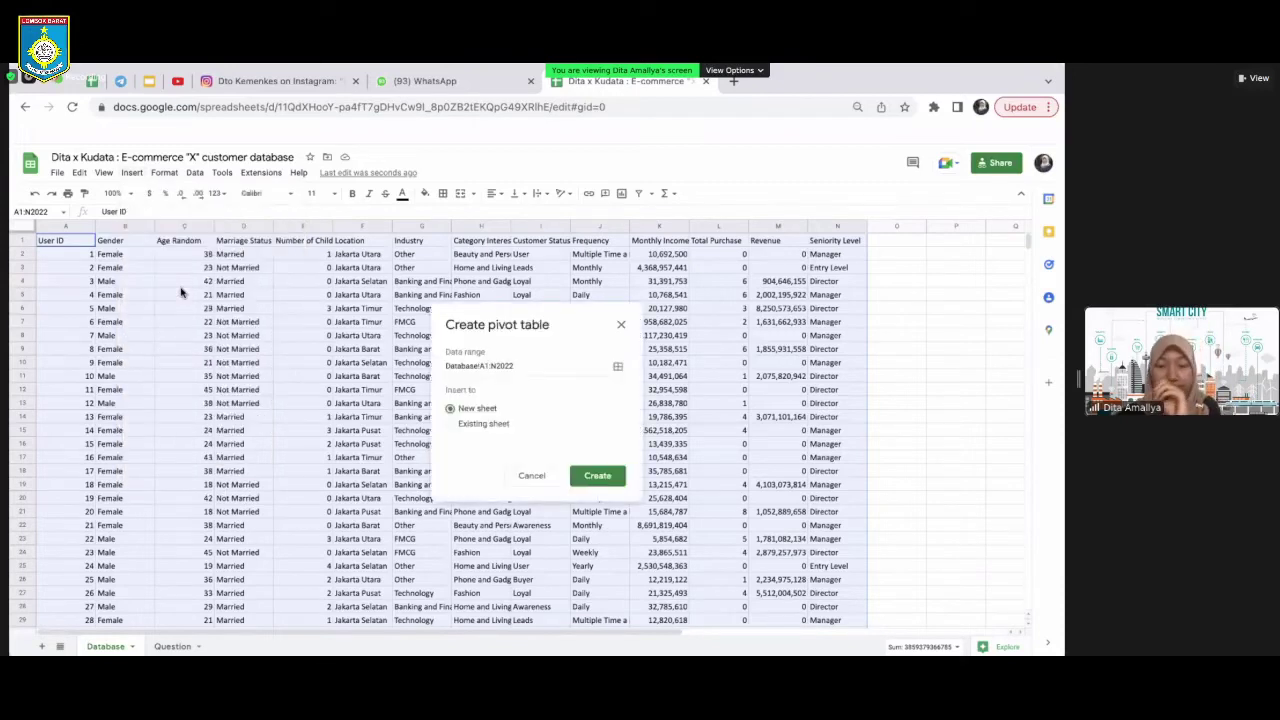
left_click(453, 424)
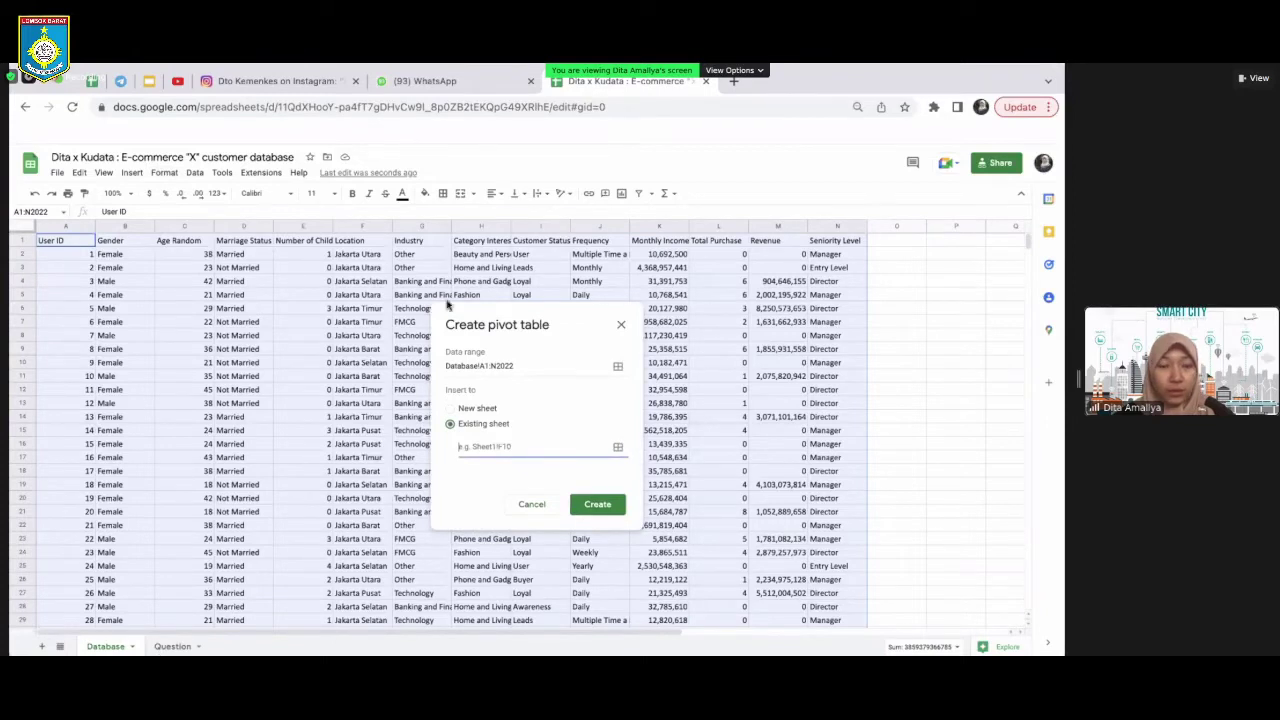
key("ctrl+shift+Page_Down")
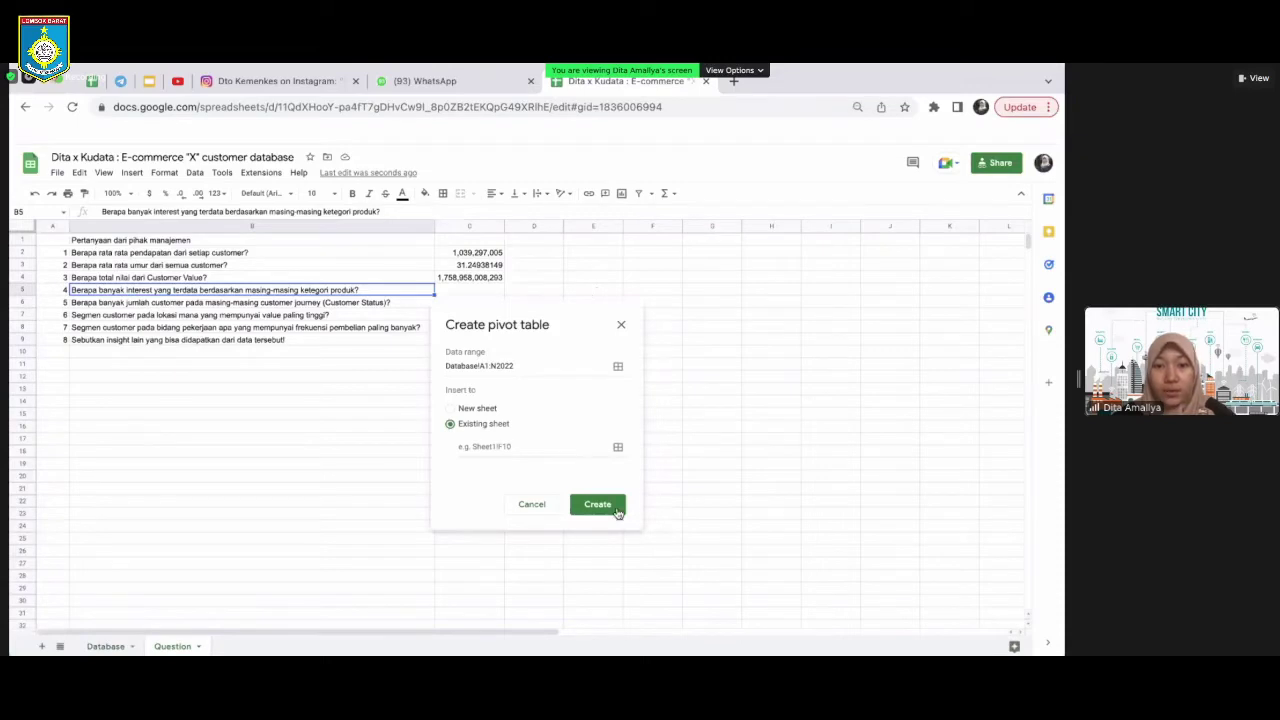
left_click(598, 505)
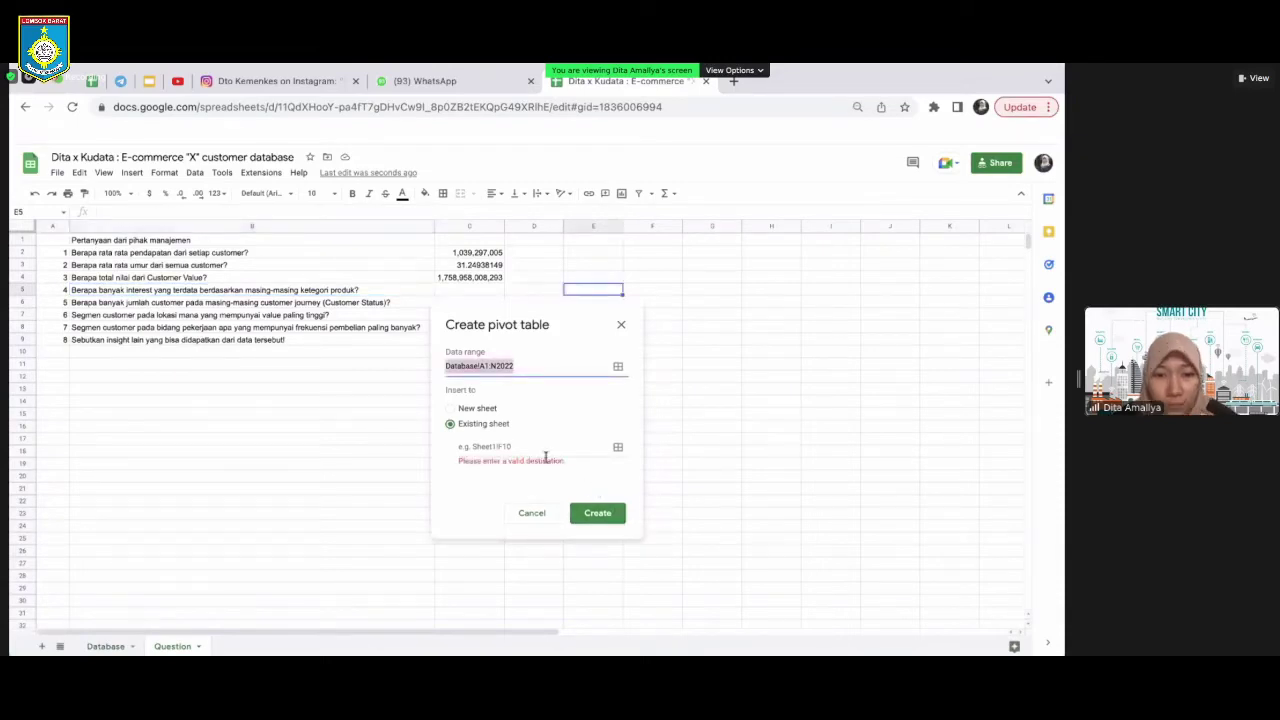
left_click(452, 410)
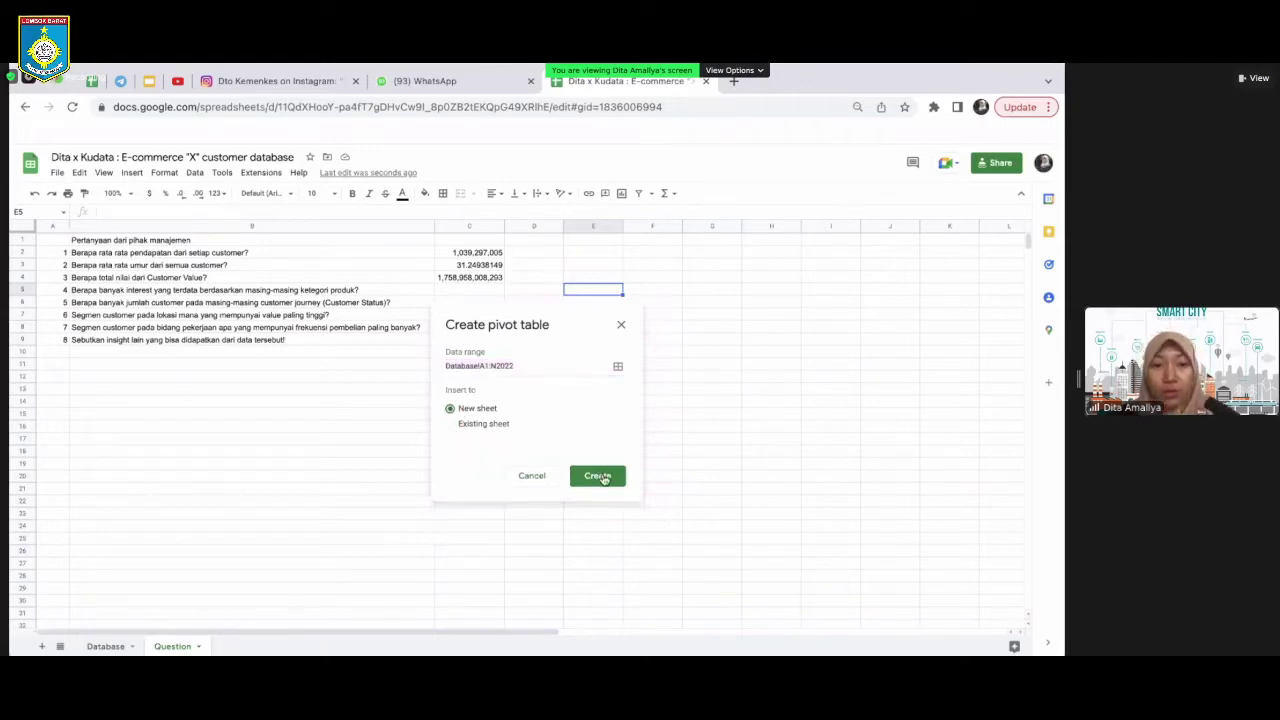
left_click(597, 476)
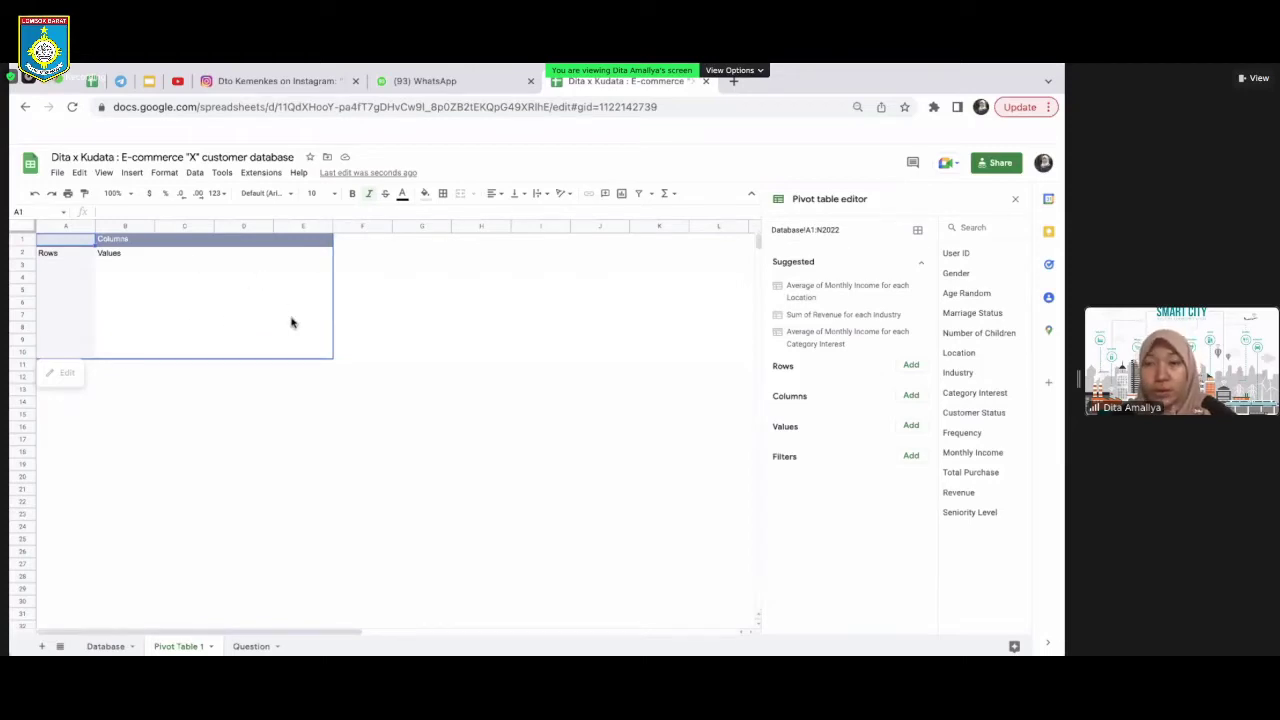
Group the pivot table rows by Category Interest and fit the width of column A to its contents
left_click(251, 647)
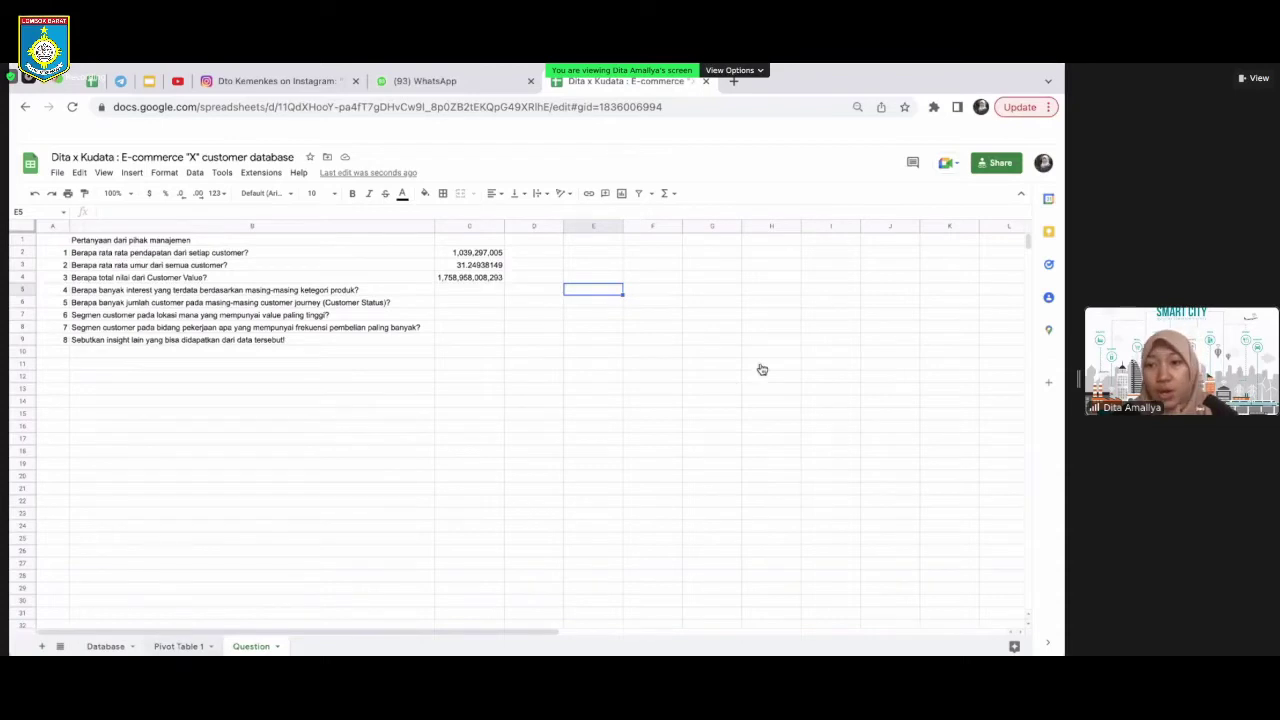
key("ctrl+shift+Page_Up")
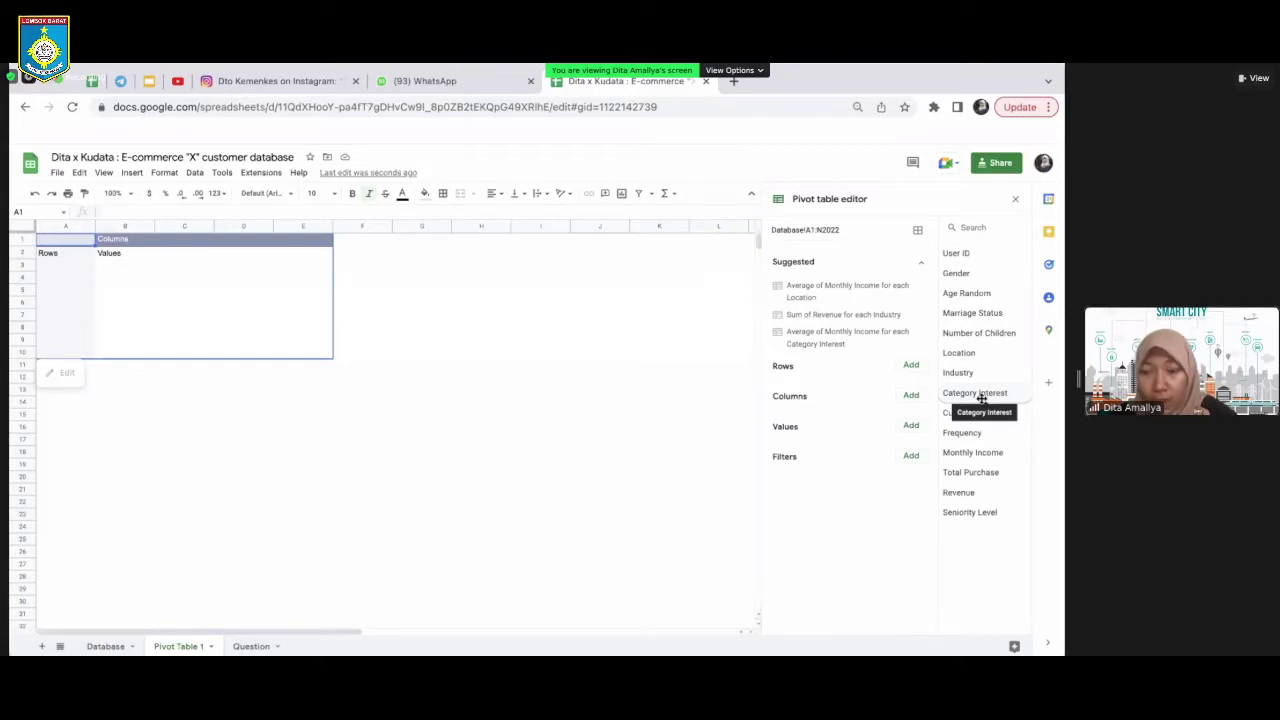
left_click_drag(988, 395, 822, 381)
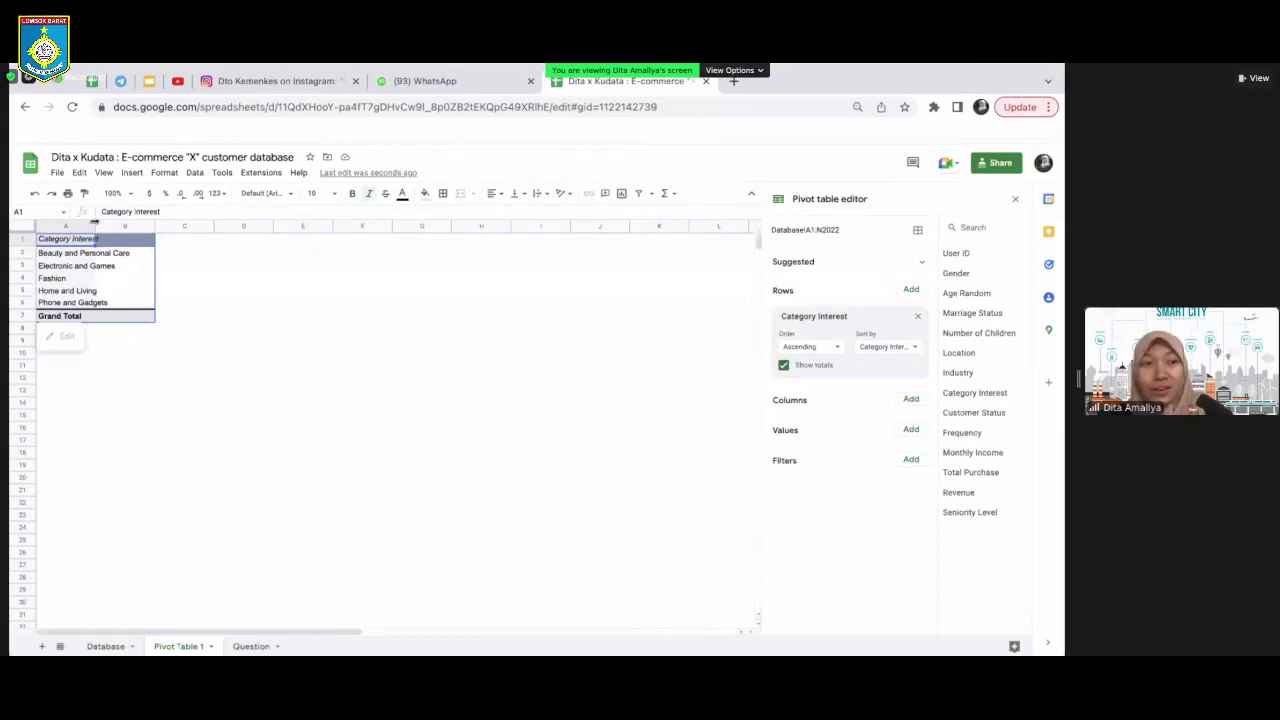
left_click_drag(95, 223, 89, 224)
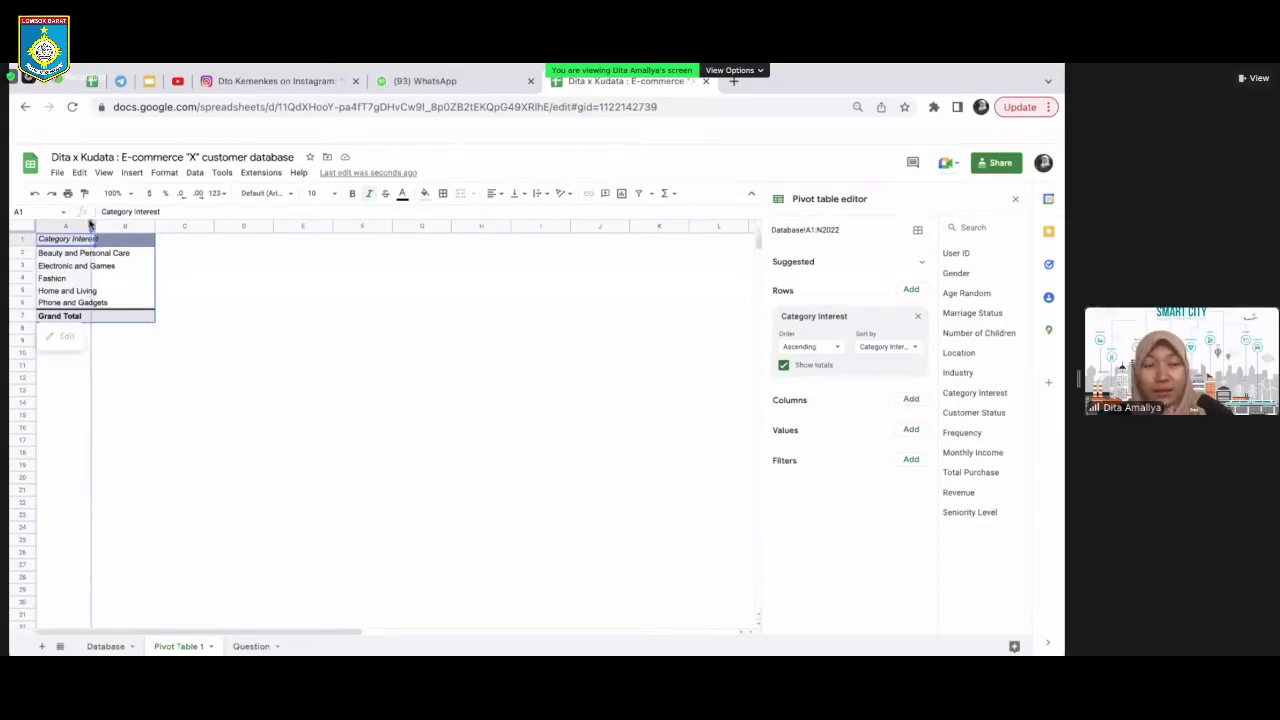
double_click(89, 224)
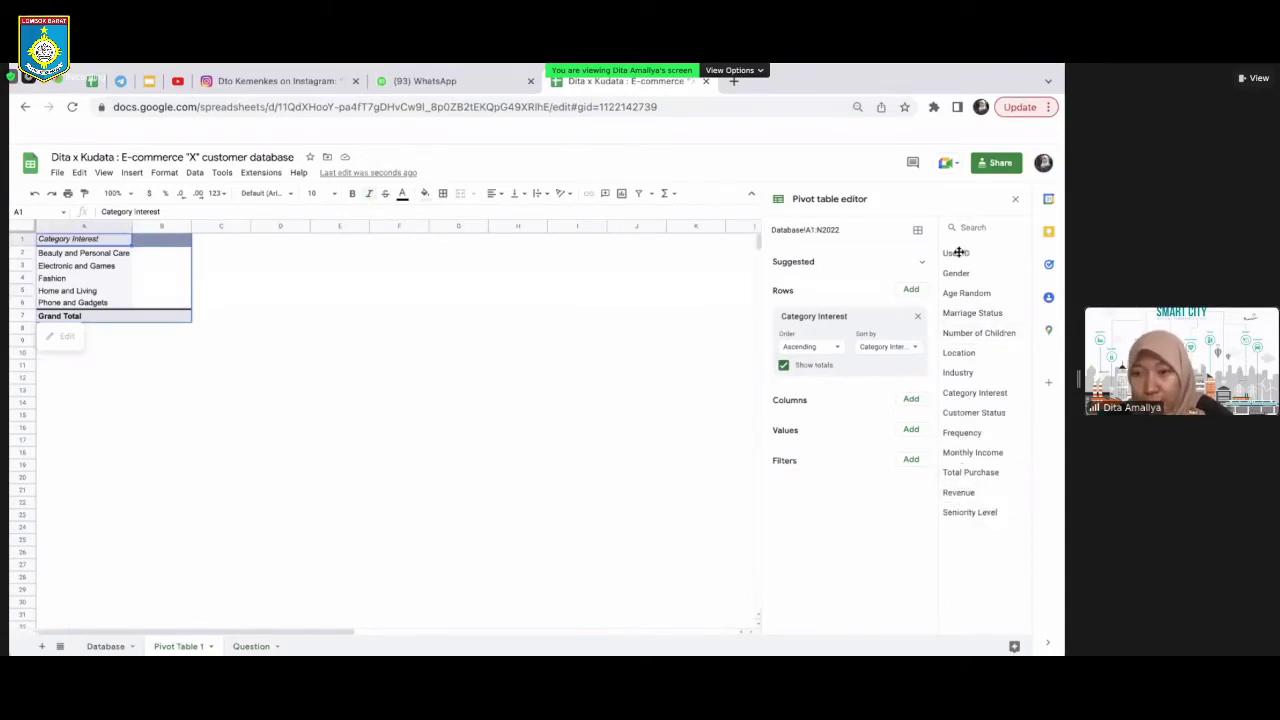
Add User ID to the pivot table values and summarize it by COUNT
left_click_drag(958, 252, 792, 462)
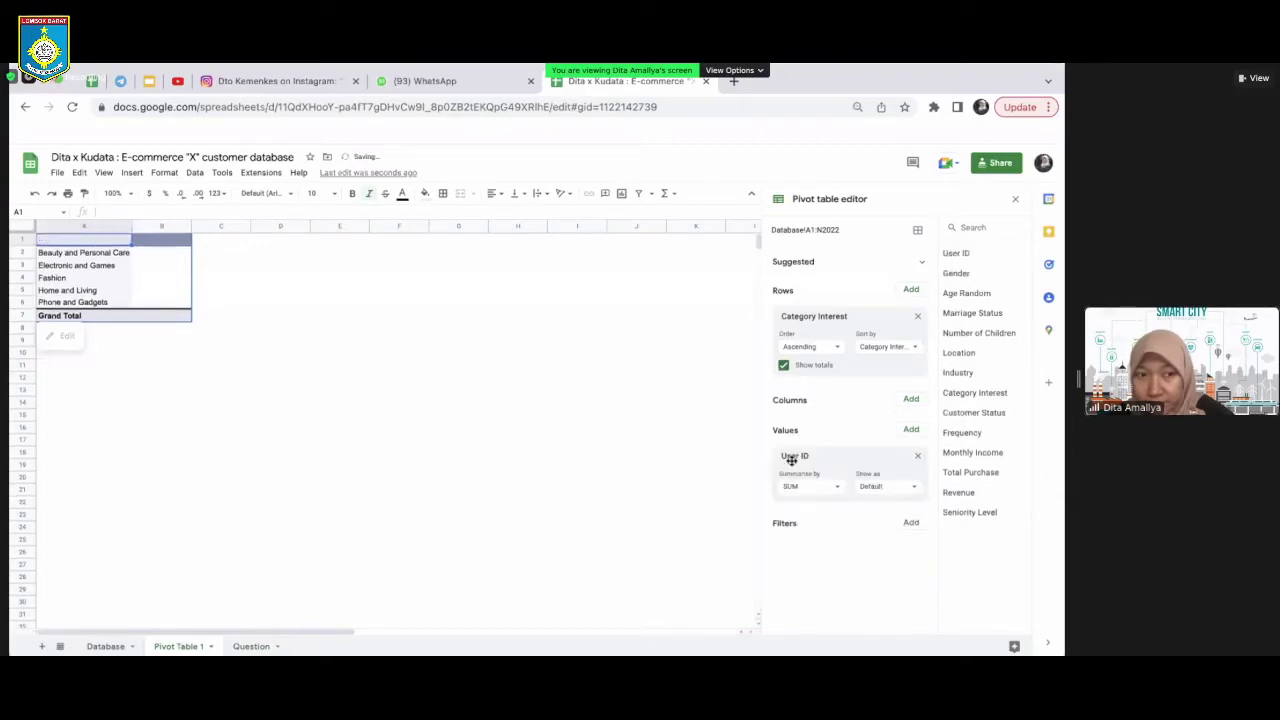
left_click(834, 488)
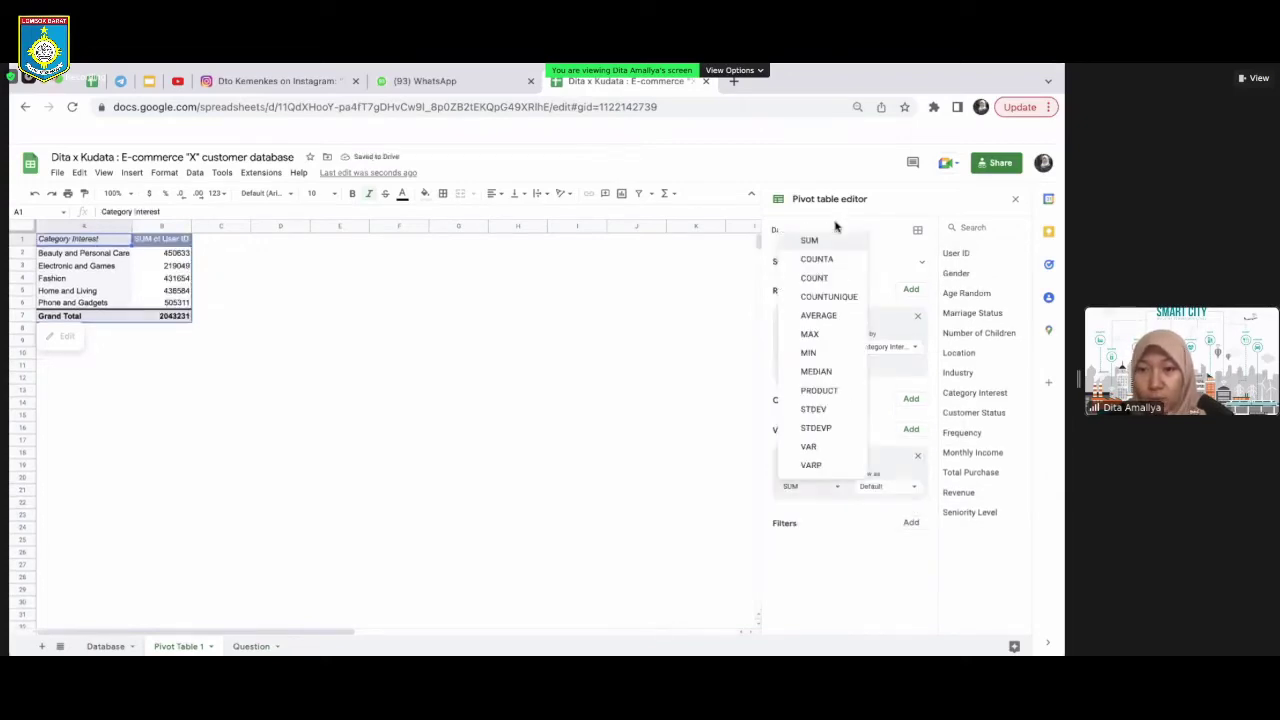
left_click(824, 279)
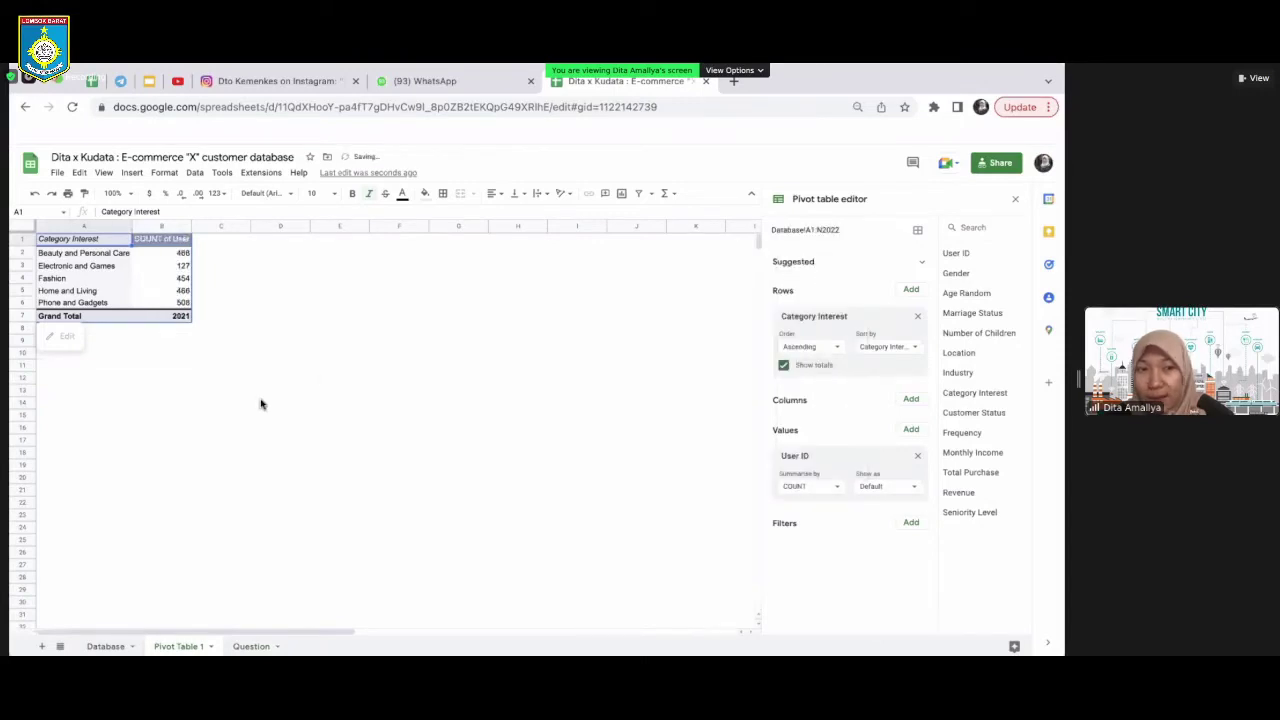
Review the user counts per category in the pivot table against the fourth question on the Question sheet
left_click(231, 341)
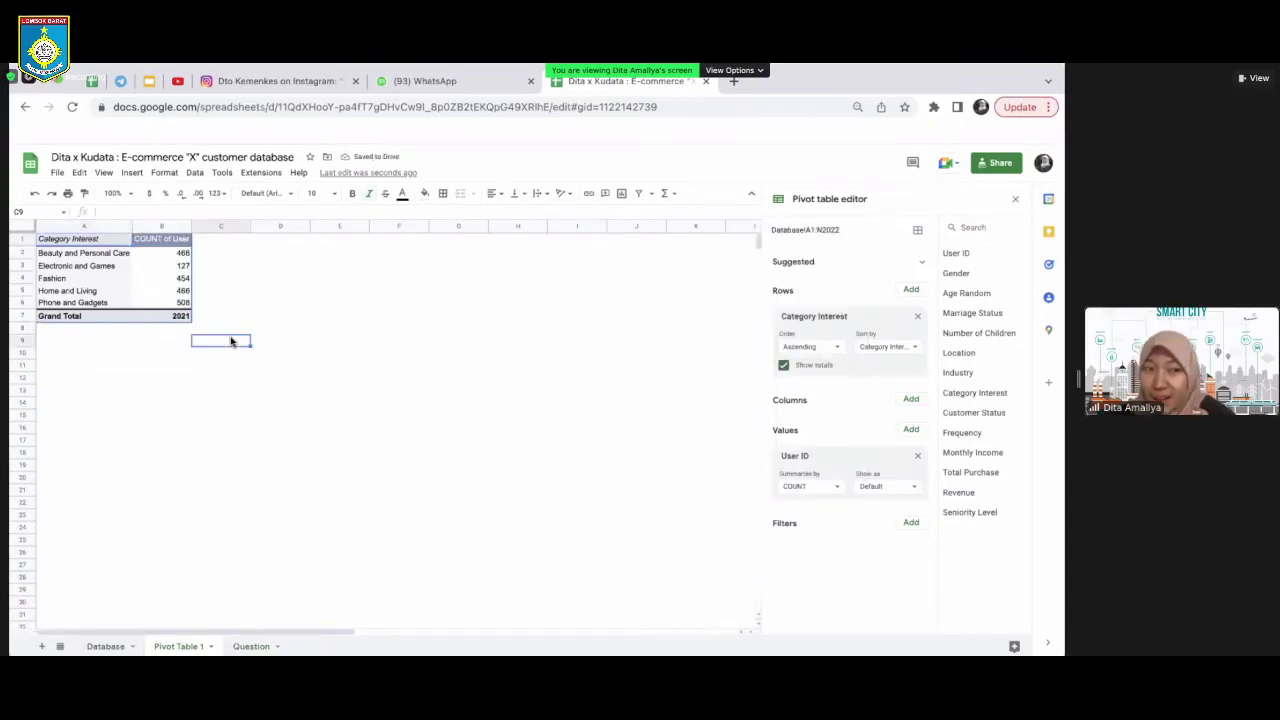
left_click(161, 256)
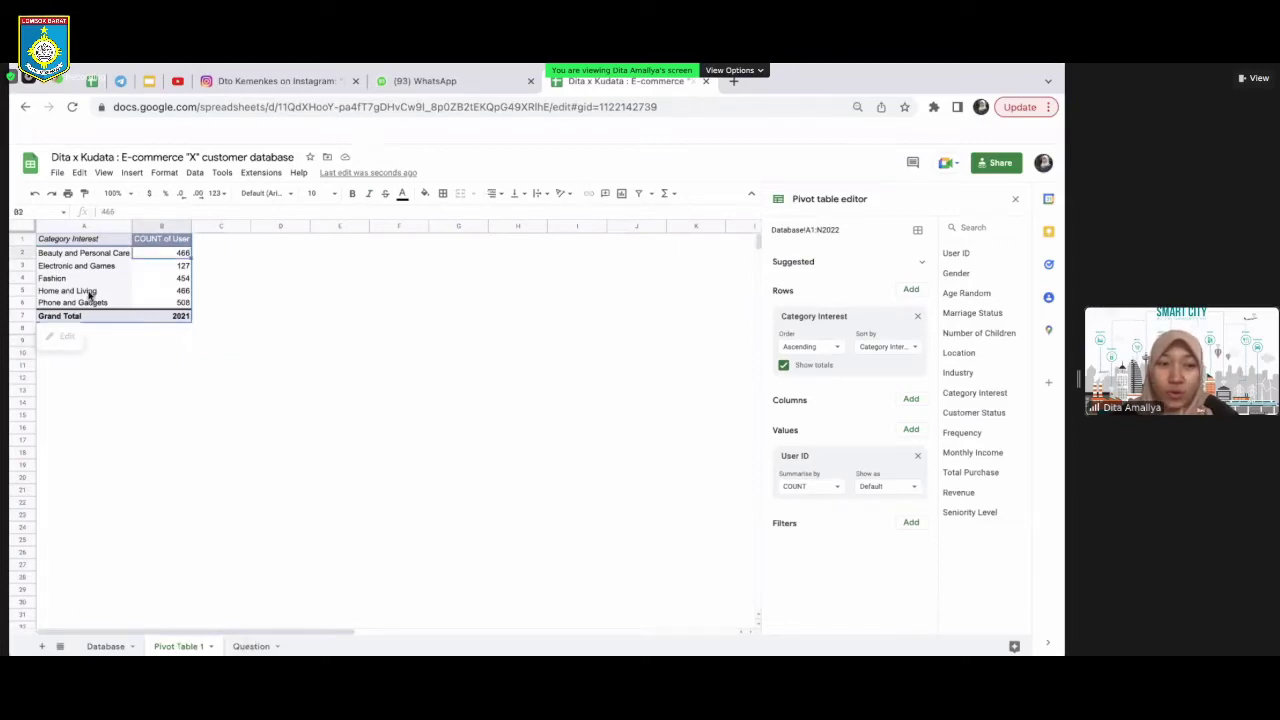
key("ctrl+shift+Page_Down")
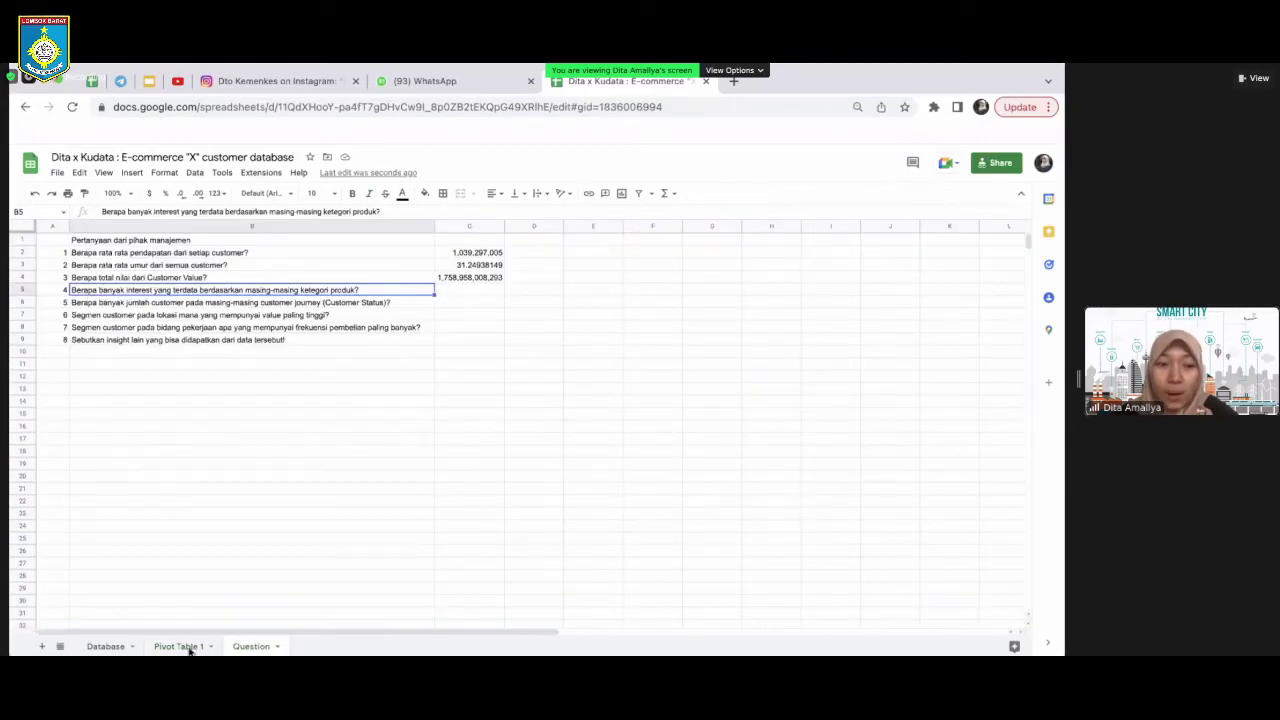
key("ctrl+shift+Page_Up")
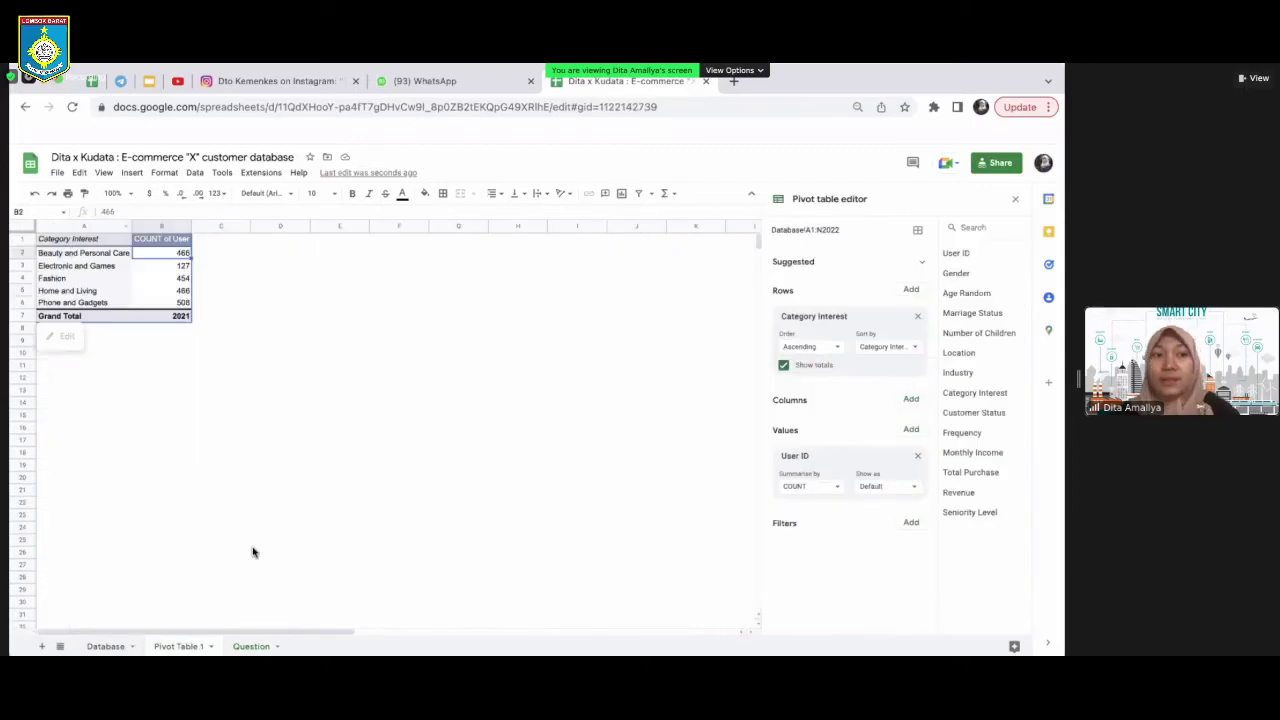
left_click(251, 646)
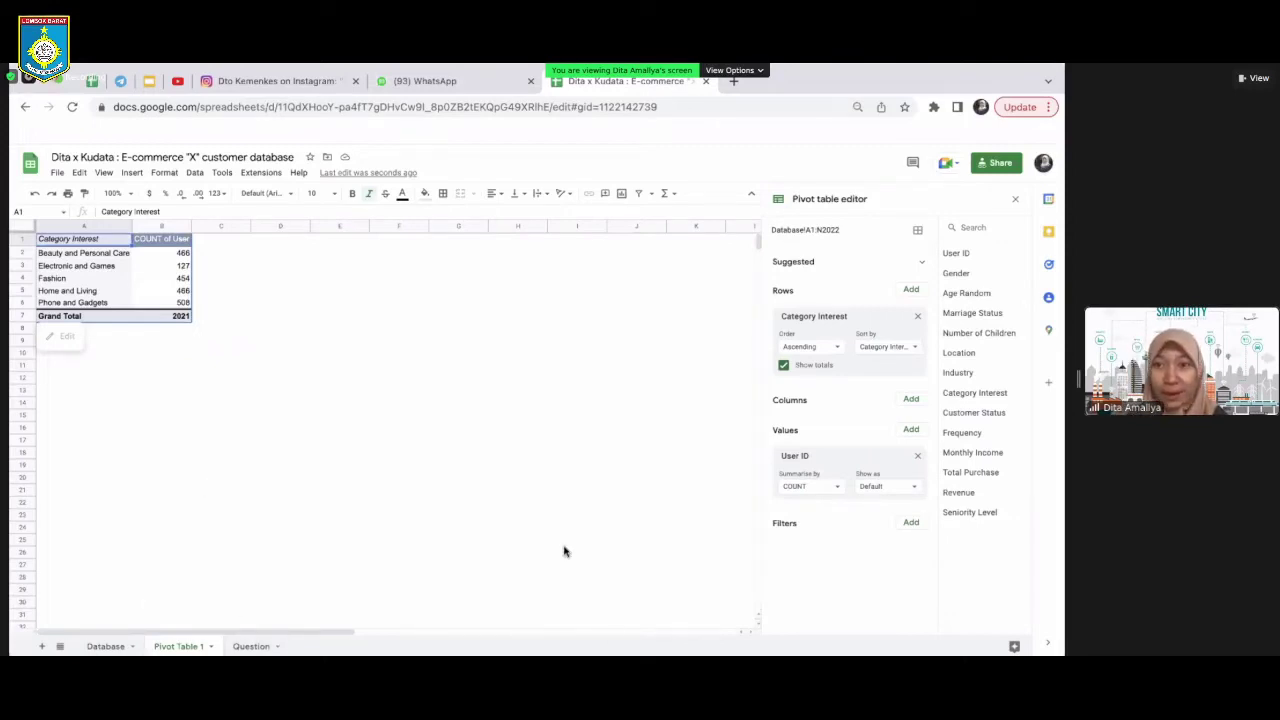
left_click(253, 648)
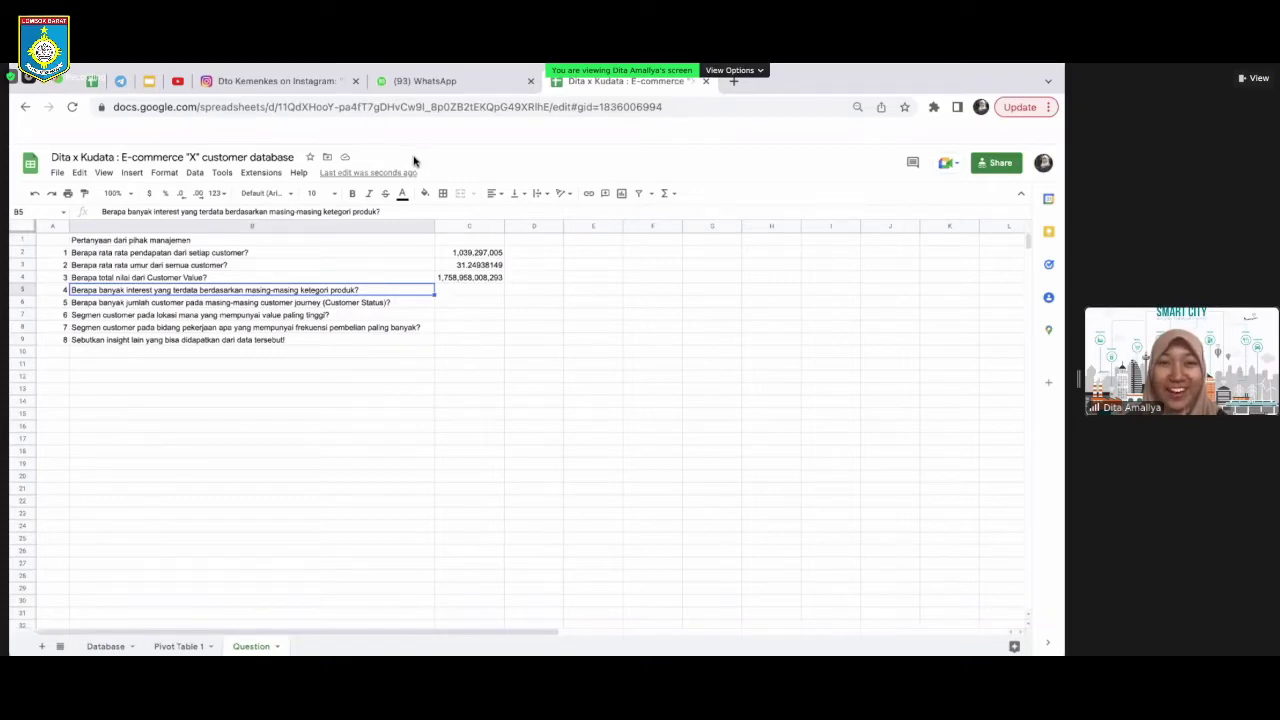
left_click(200, 647)
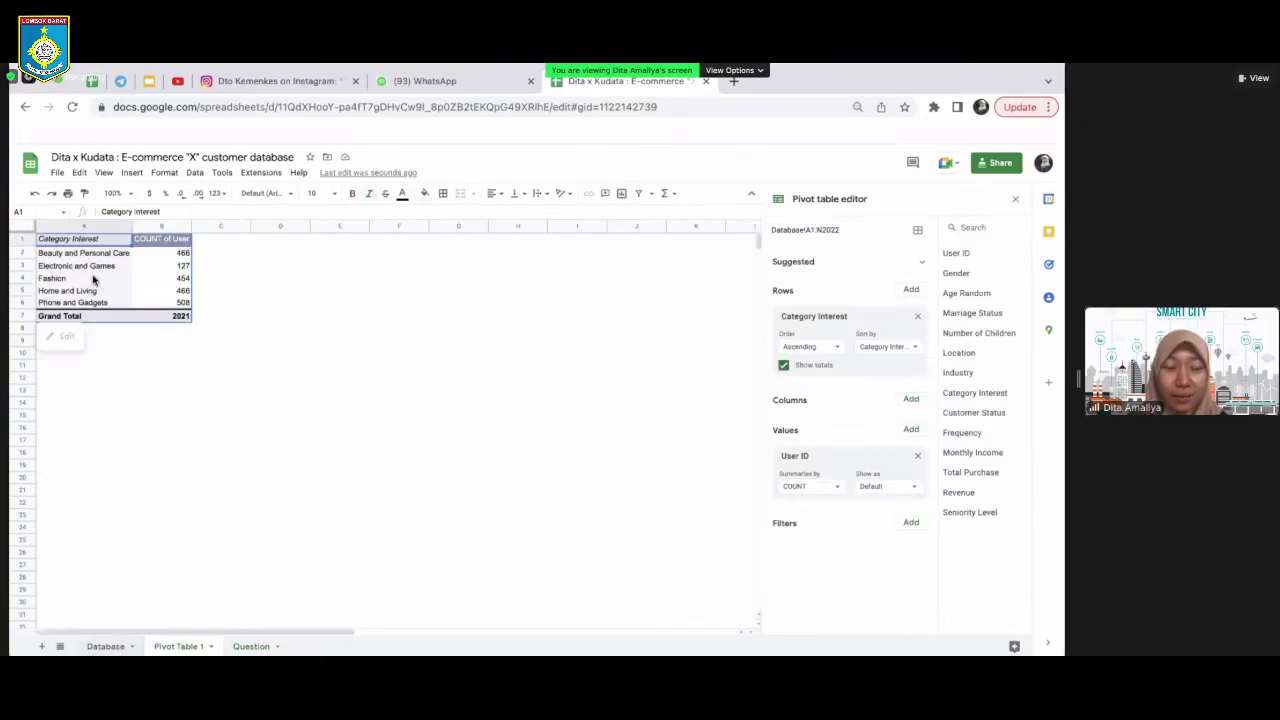
Return to the Database sheet and create a second pivot table from A1:N2022 on another new sheet
key("alt+Up")
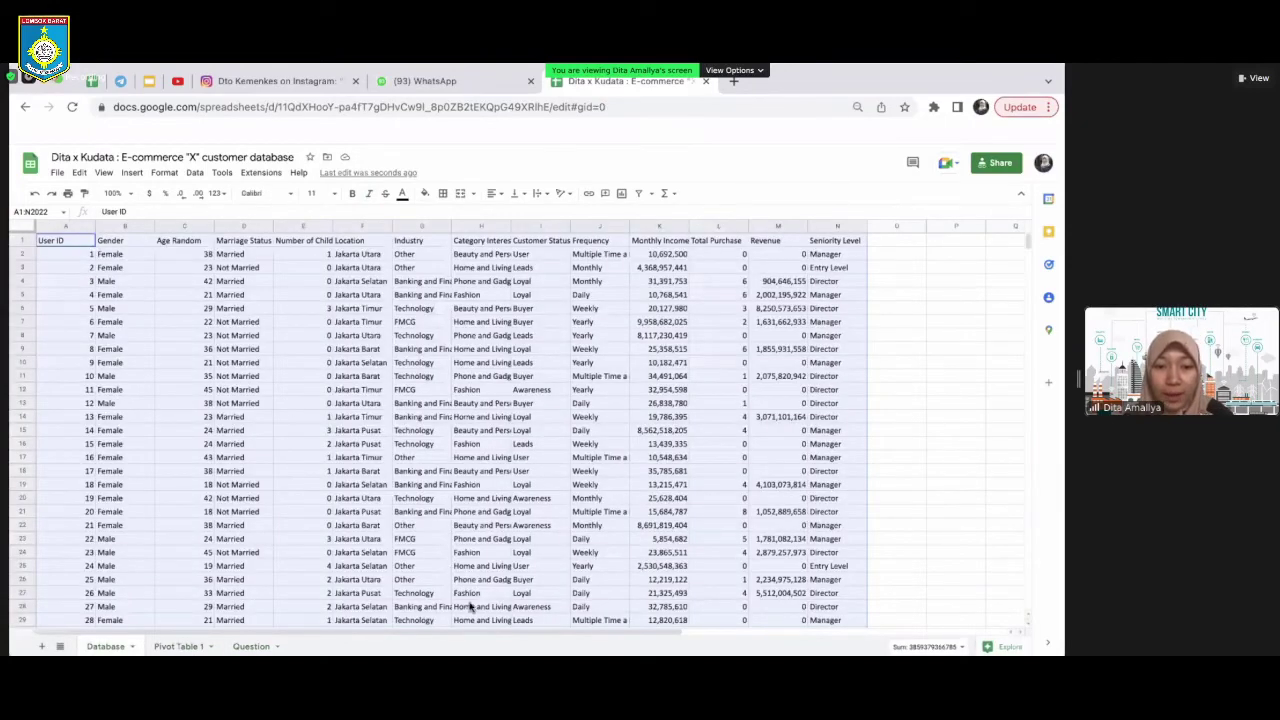
key("Return")
key("Return")
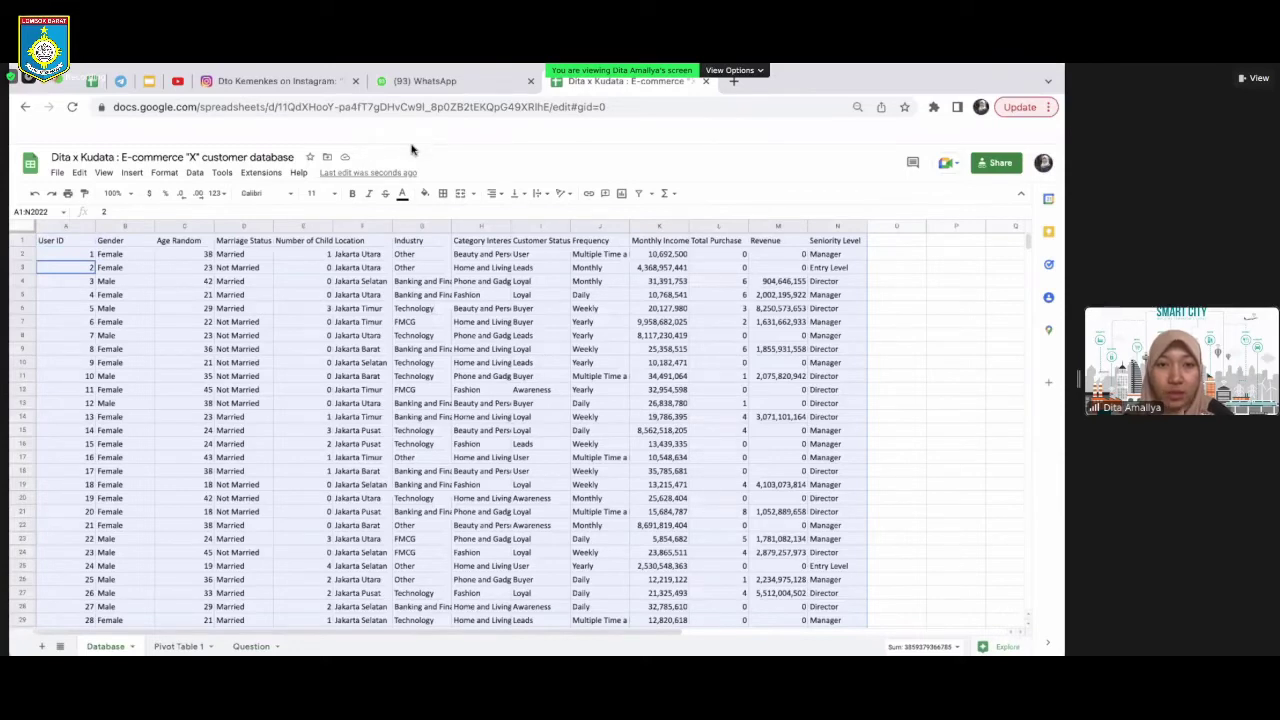
left_click(131, 173)
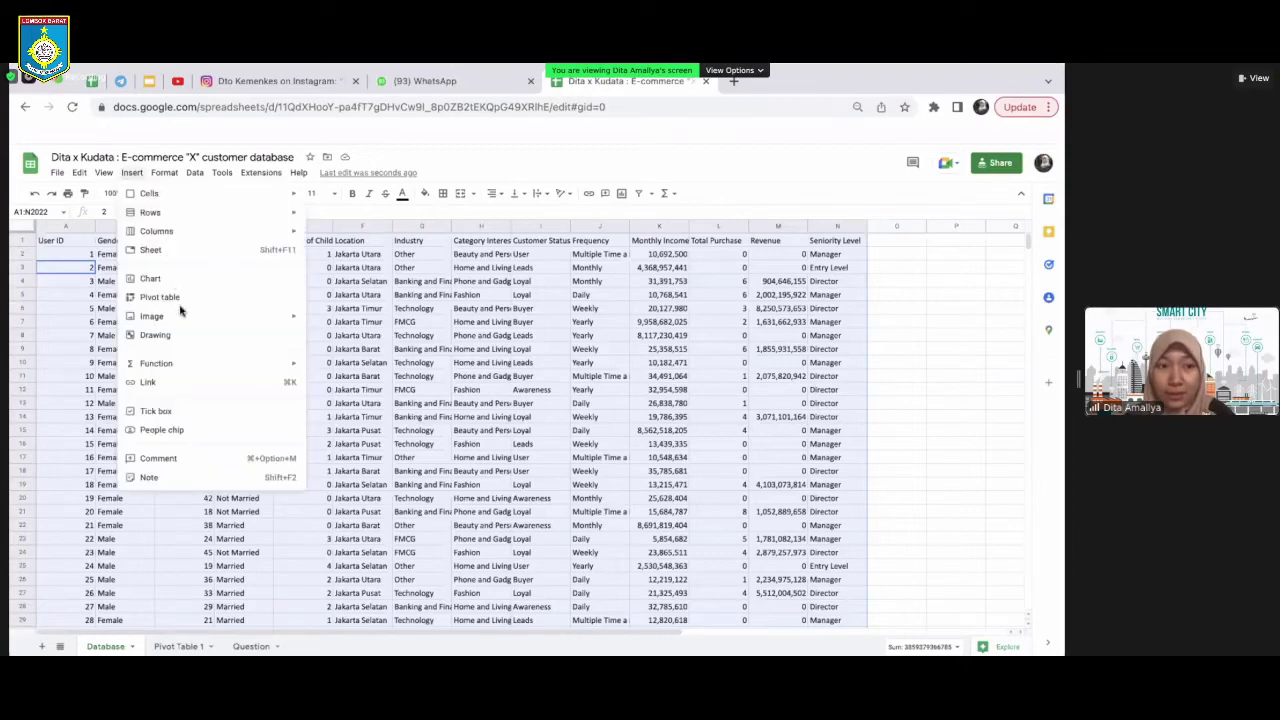
left_click(197, 298)
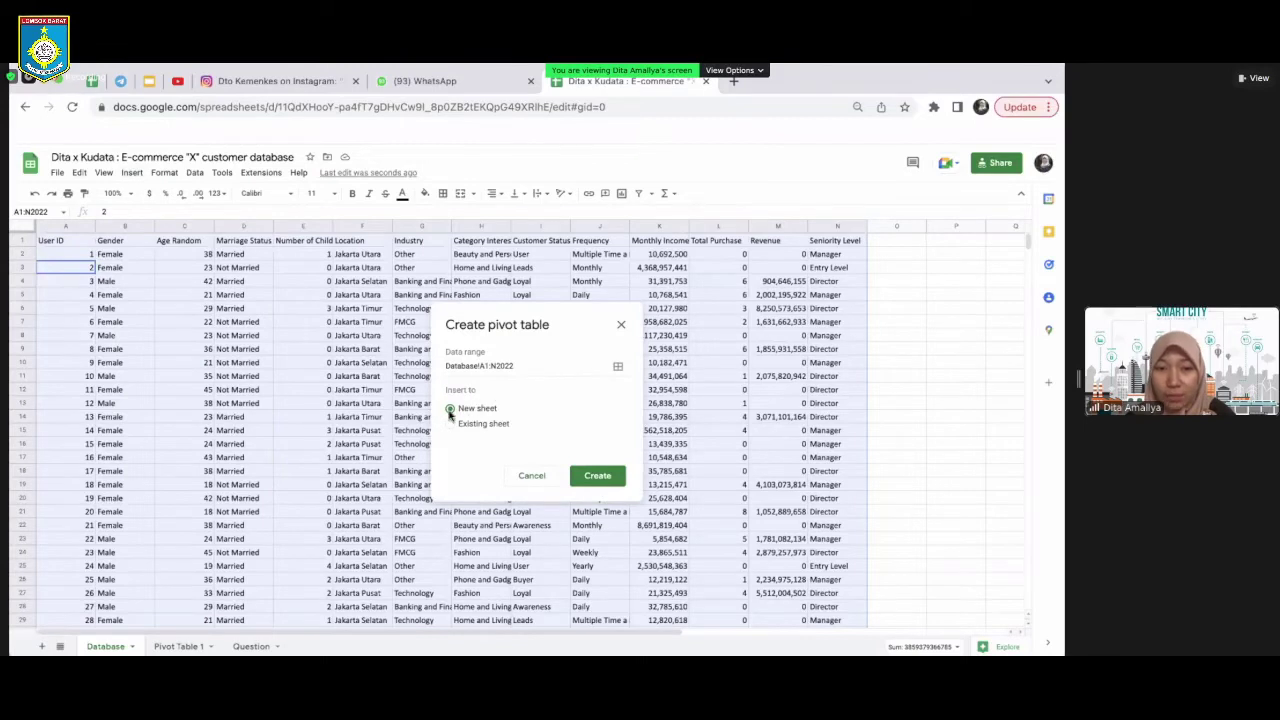
left_click(607, 481)
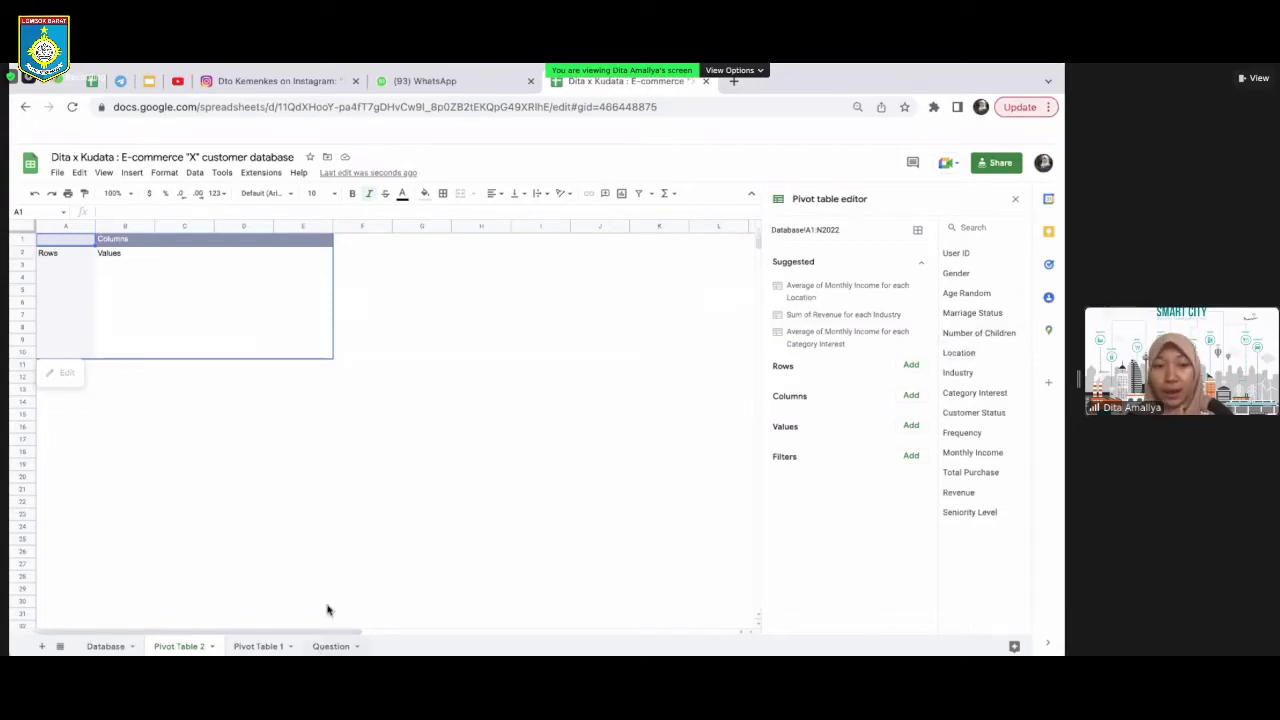
Group the second pivot table's rows by Category Interest and add User ID to the values, summarized by COUNT
left_click(331, 646)
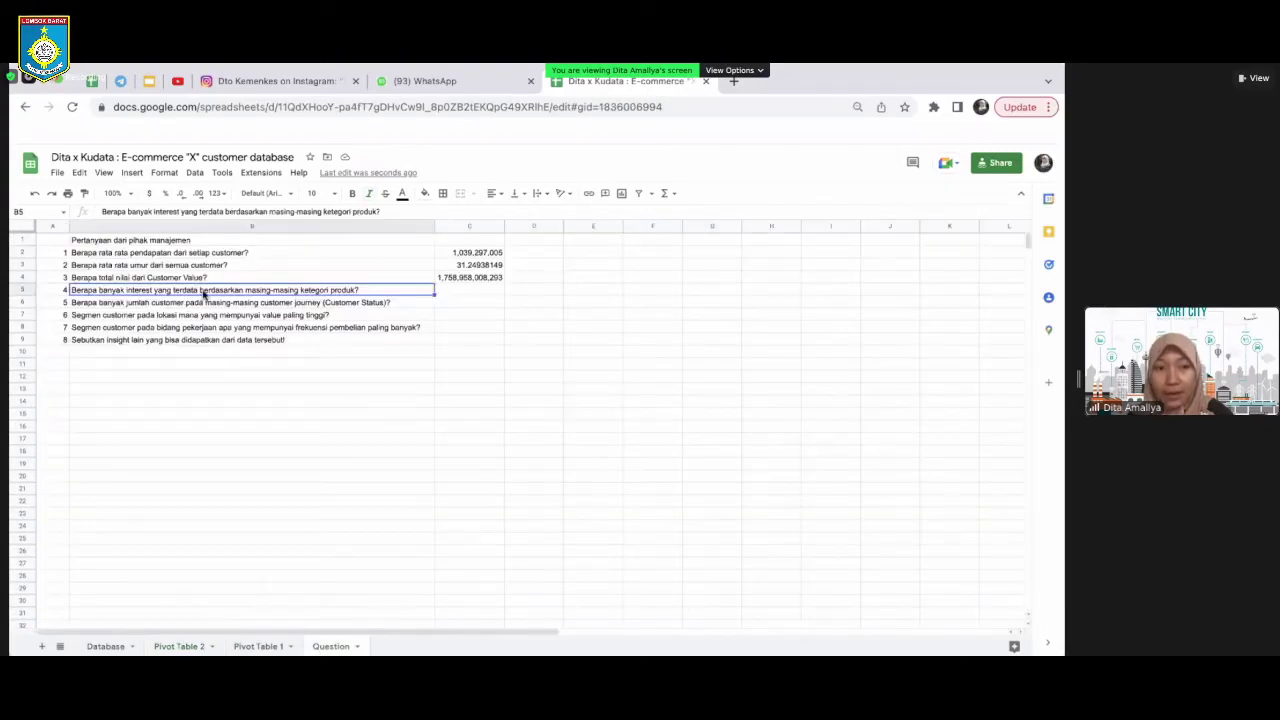
left_click(190, 647)
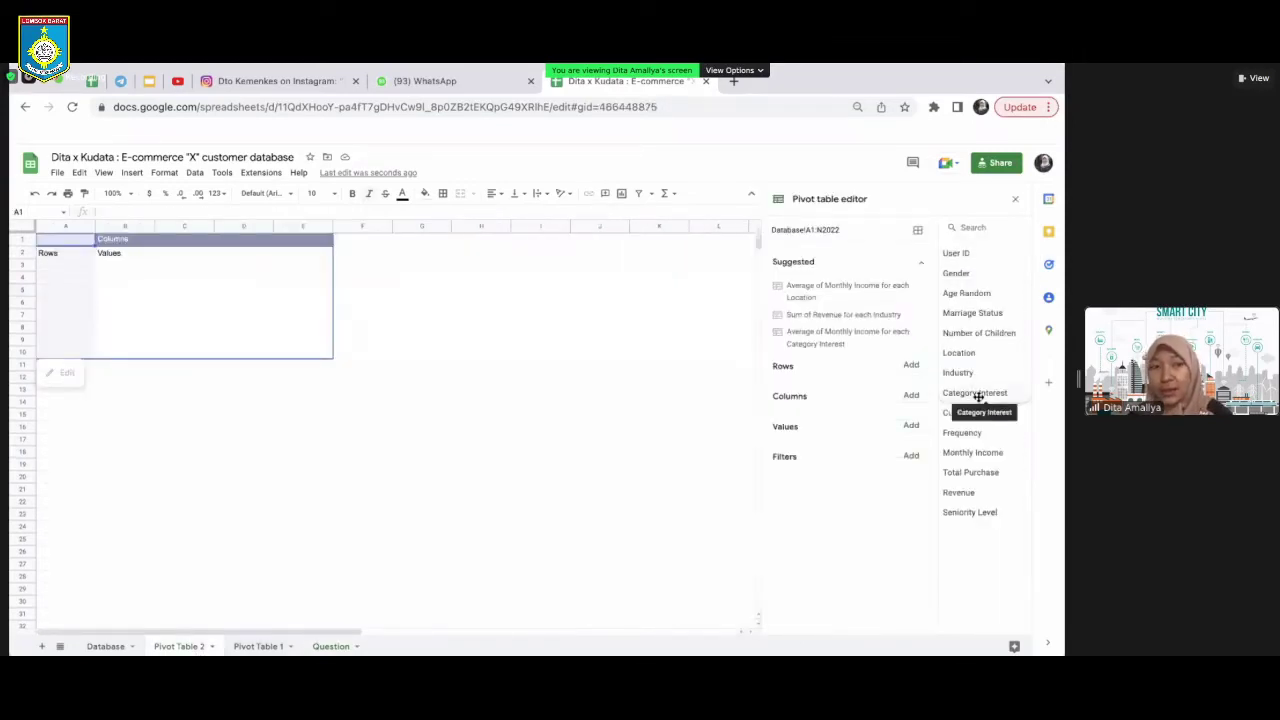
left_click_drag(978, 397, 790, 385)
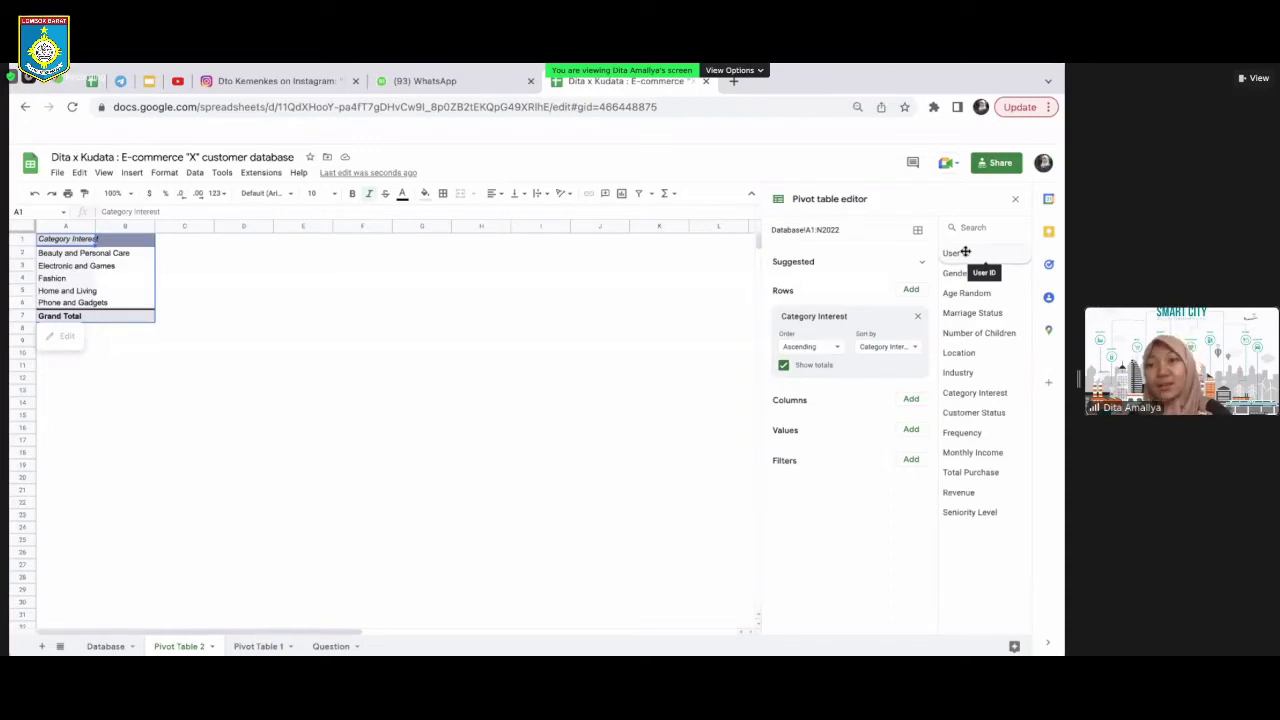
left_click_drag(965, 252, 807, 454)
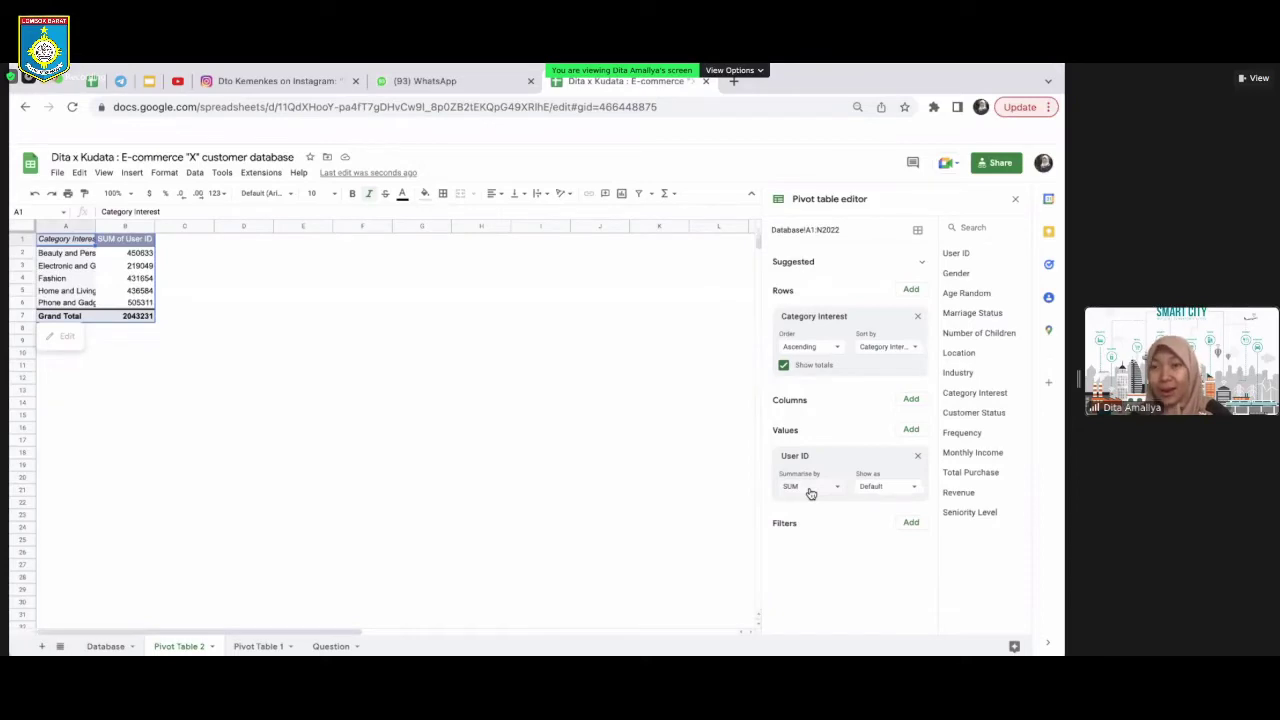
left_click(811, 490)
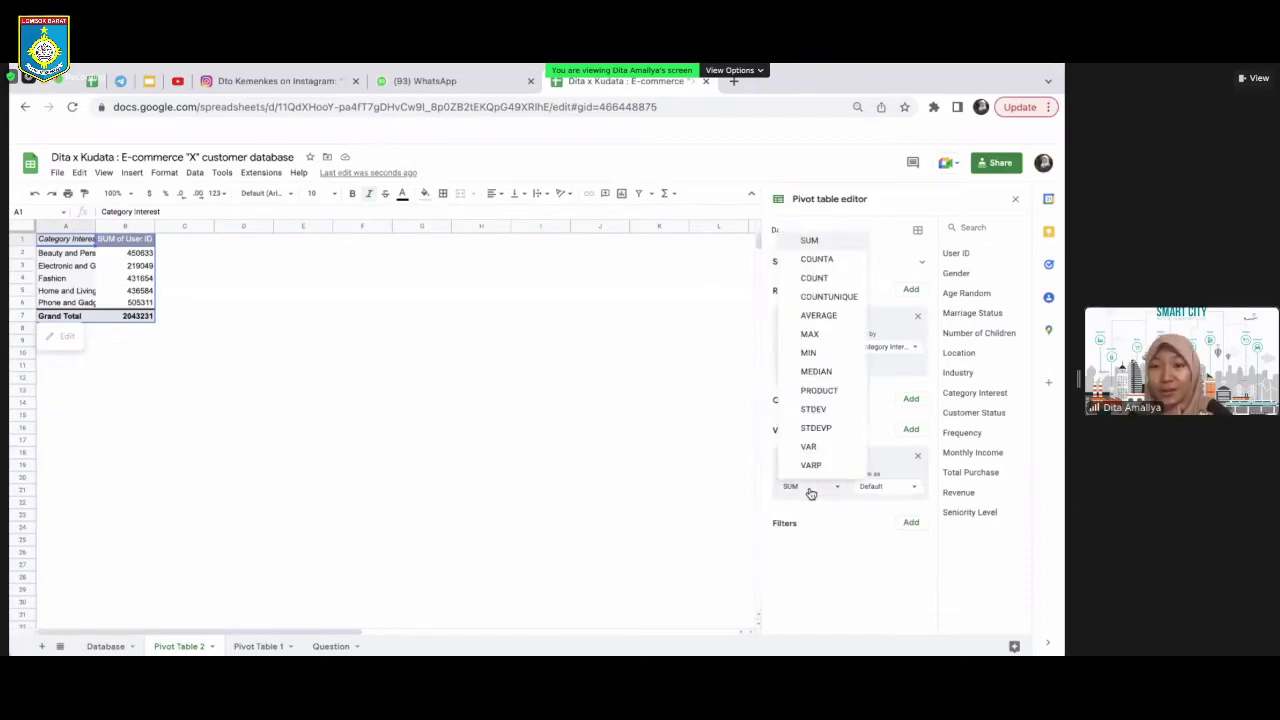
left_click(816, 278)
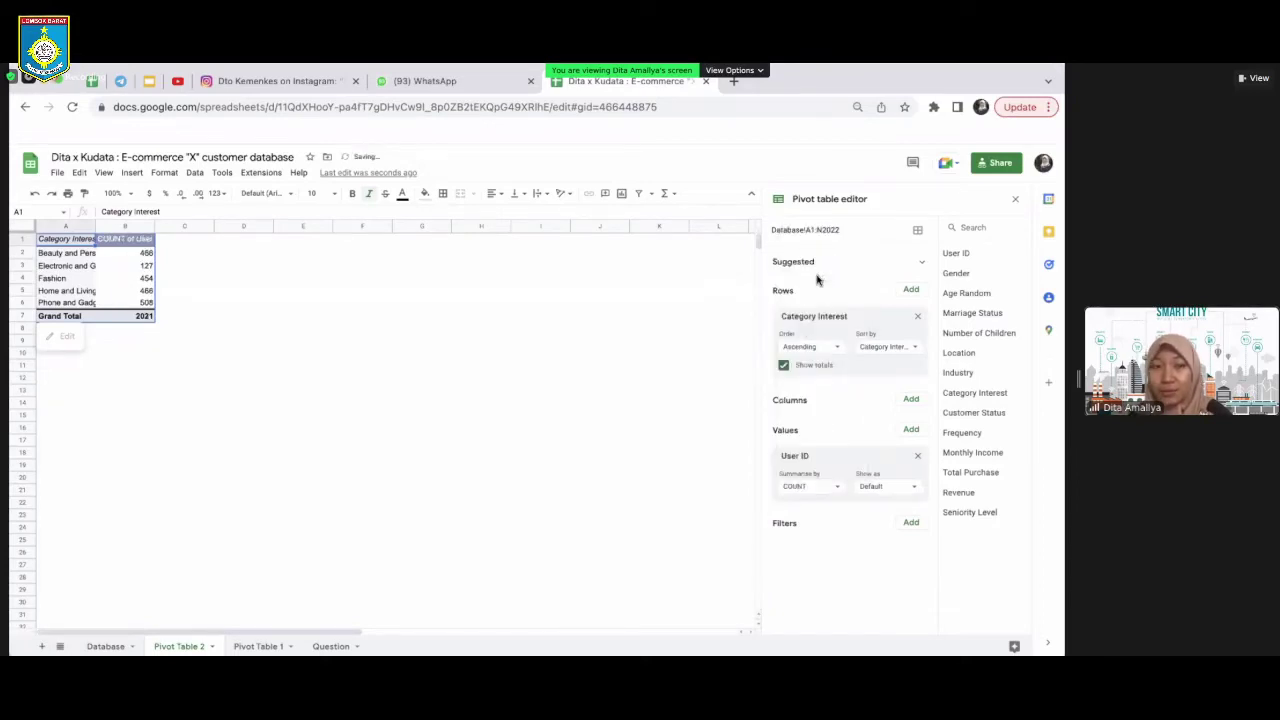
left_click(409, 360)
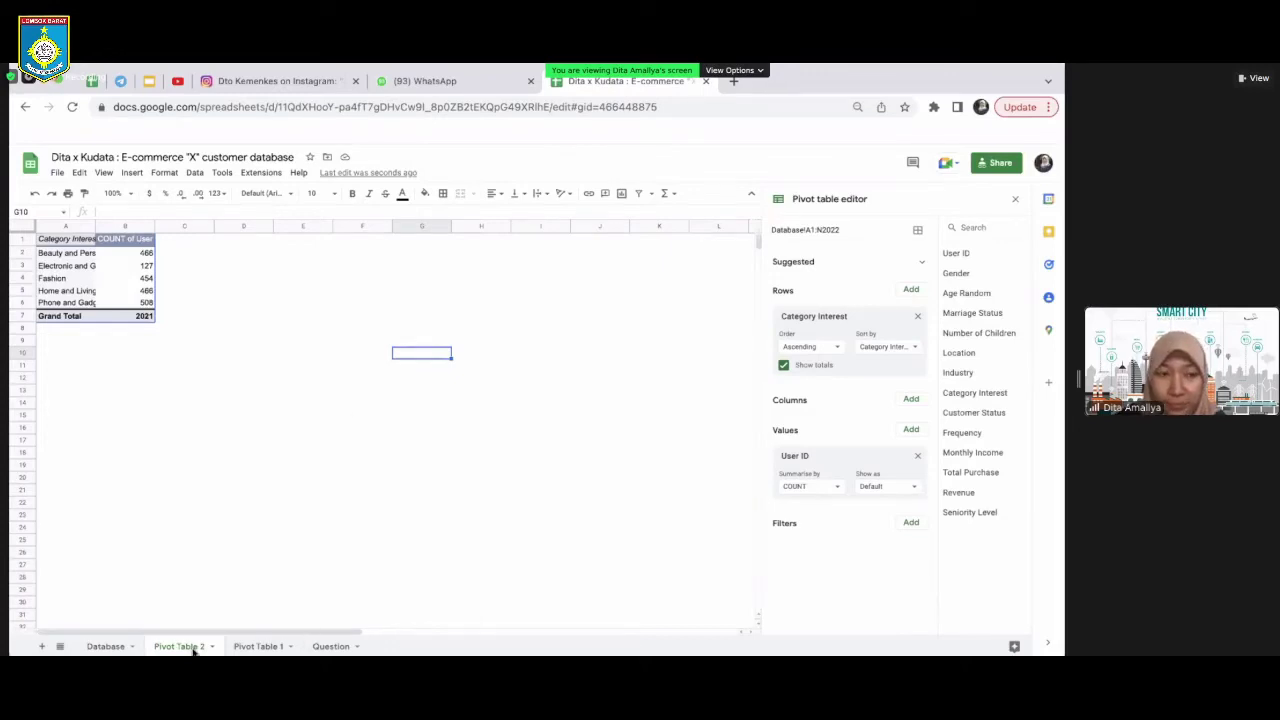
Try a placeholder IF formula with dotted arguments in cell D2 beside the pivot table, and clear the cell
left_click(209, 258)
left_click(238, 256)
type("=")
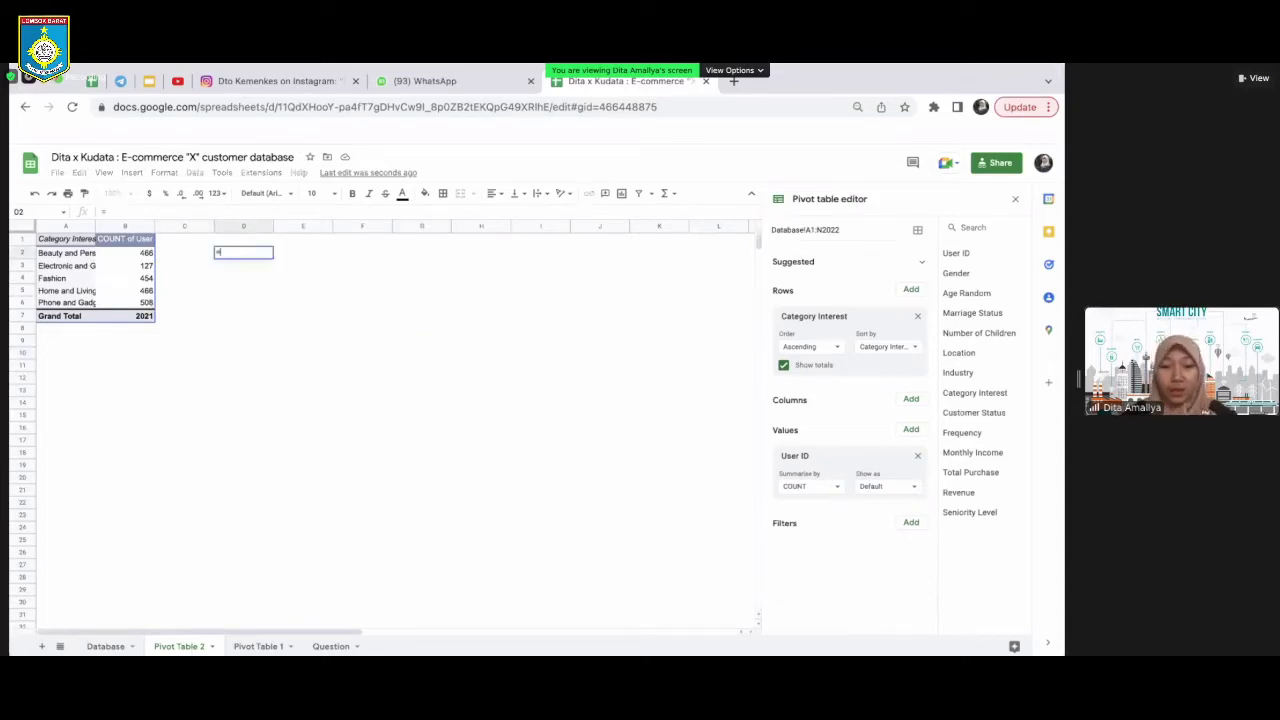
type("if")
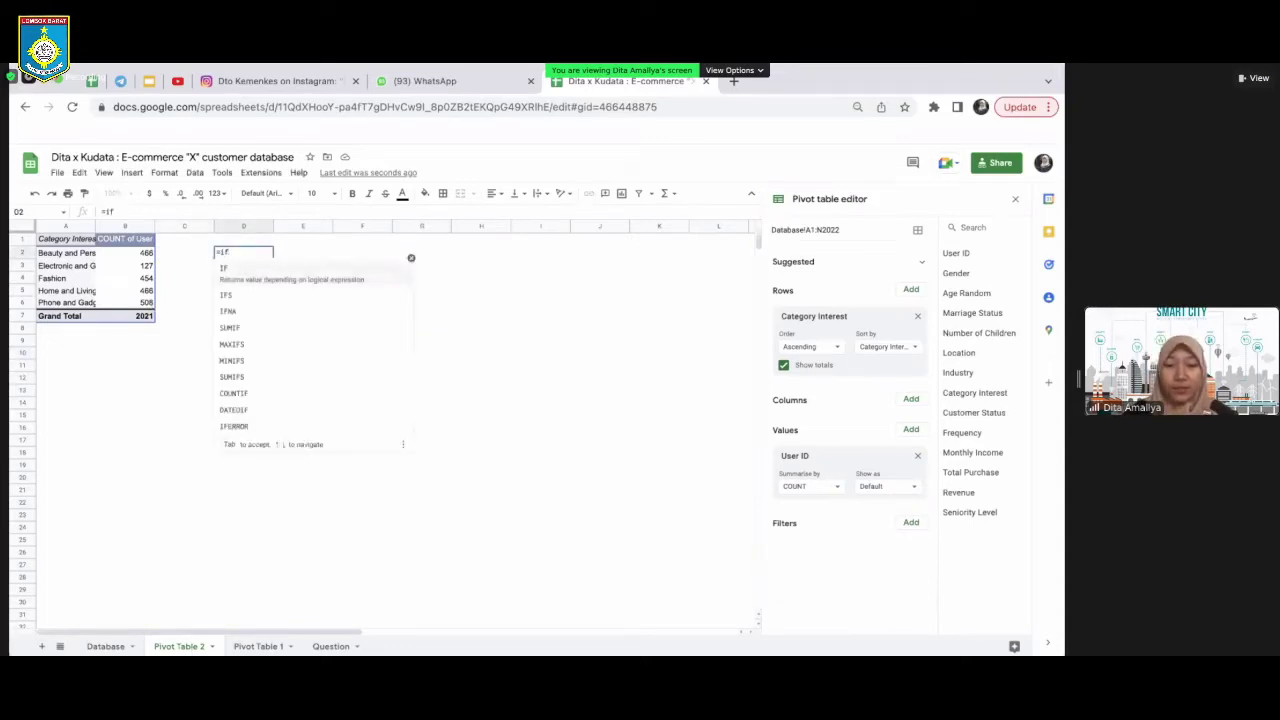
type("(...")
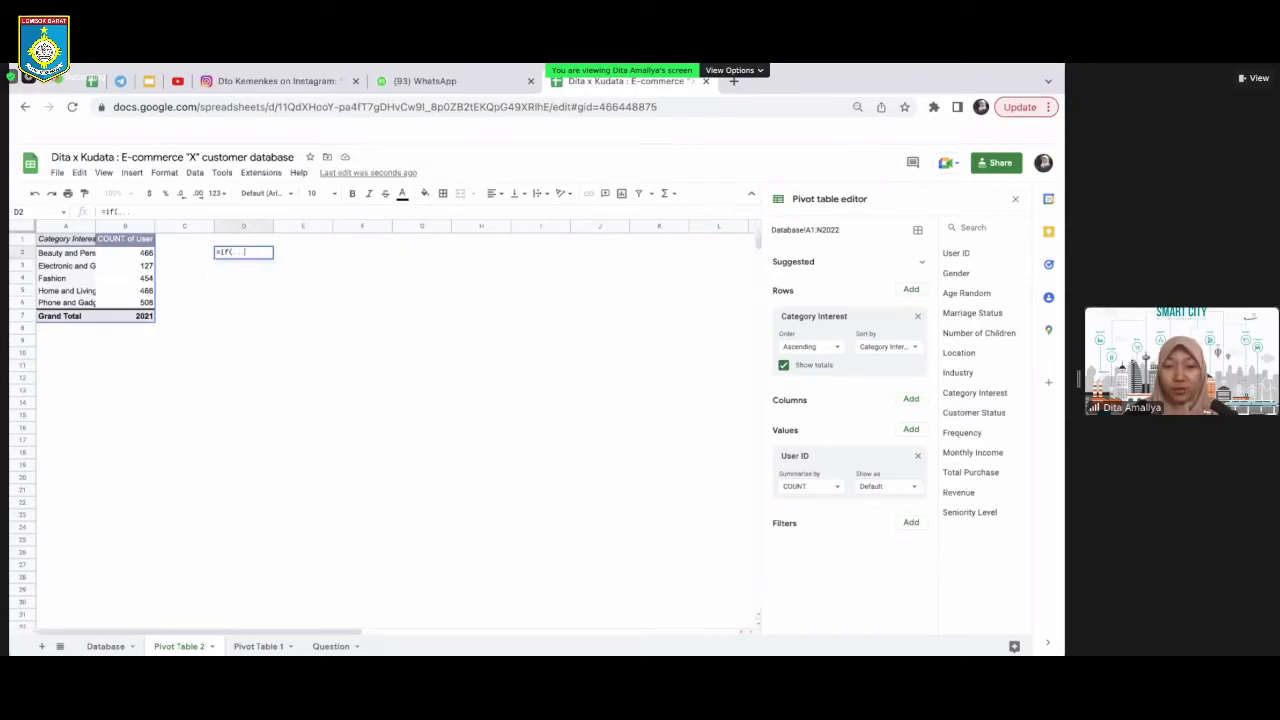
type(".........")
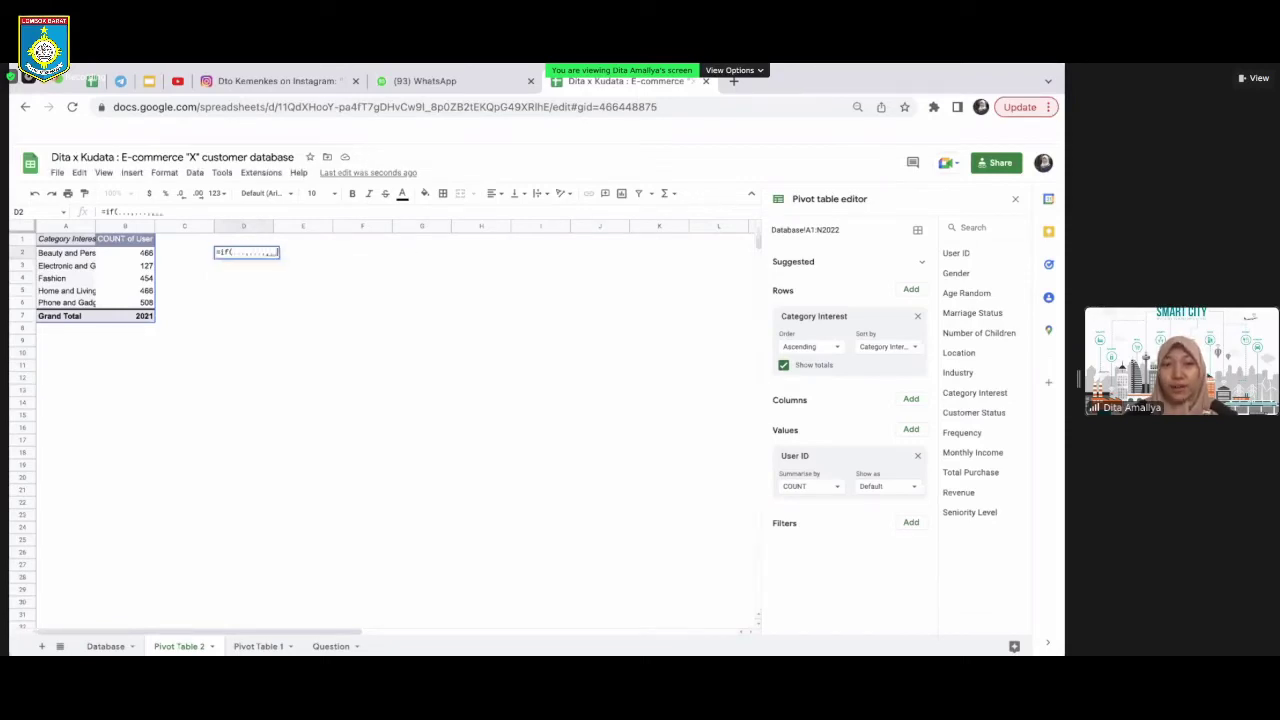
type("..")
key("Return")
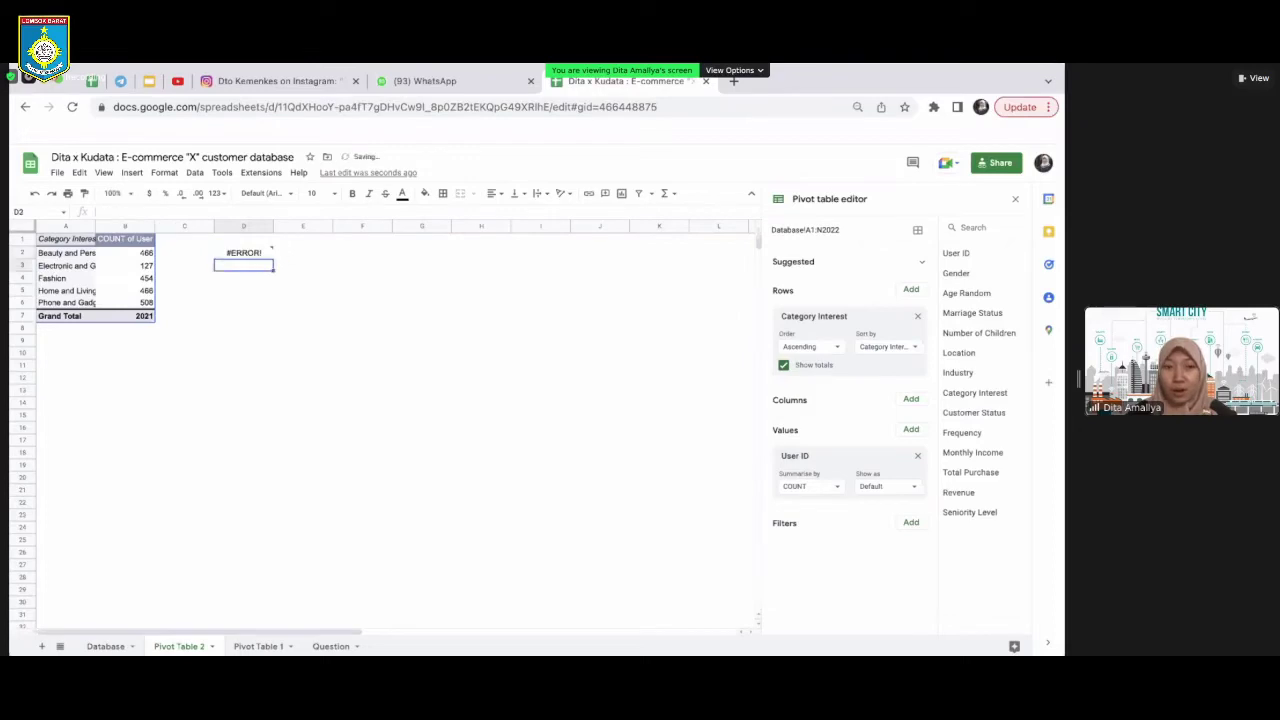
key("Up")
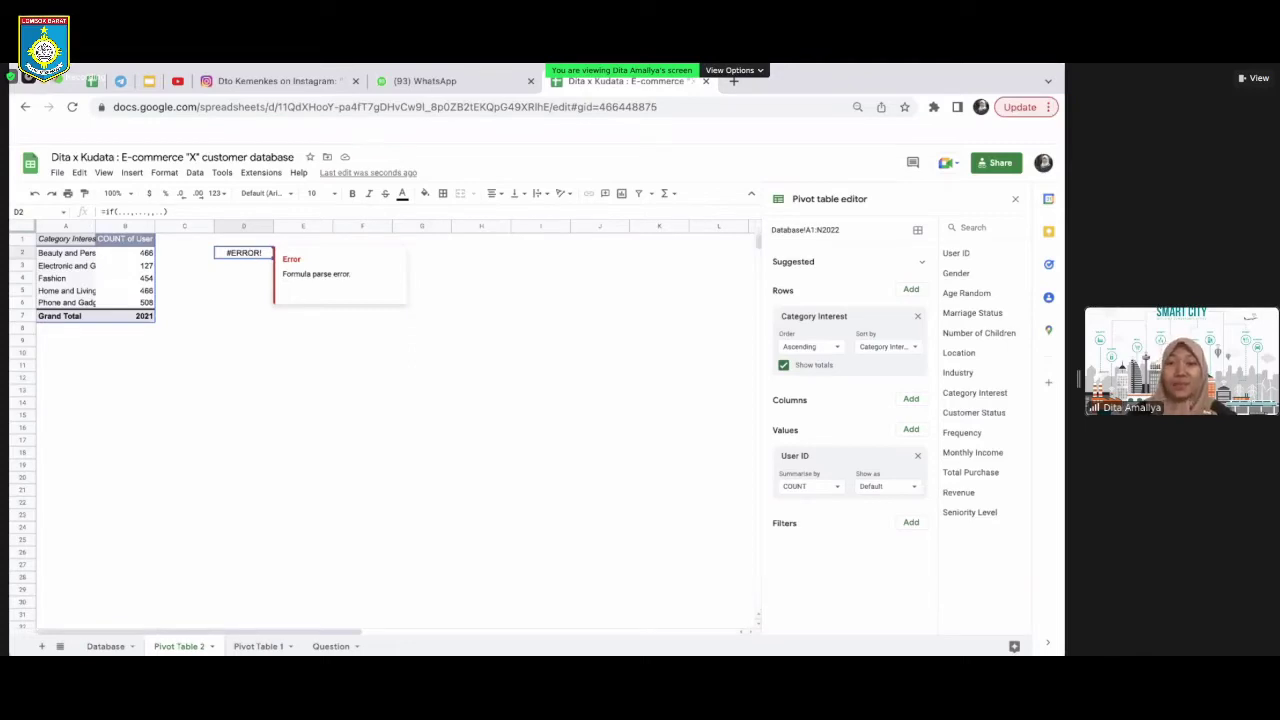
key("Delete")
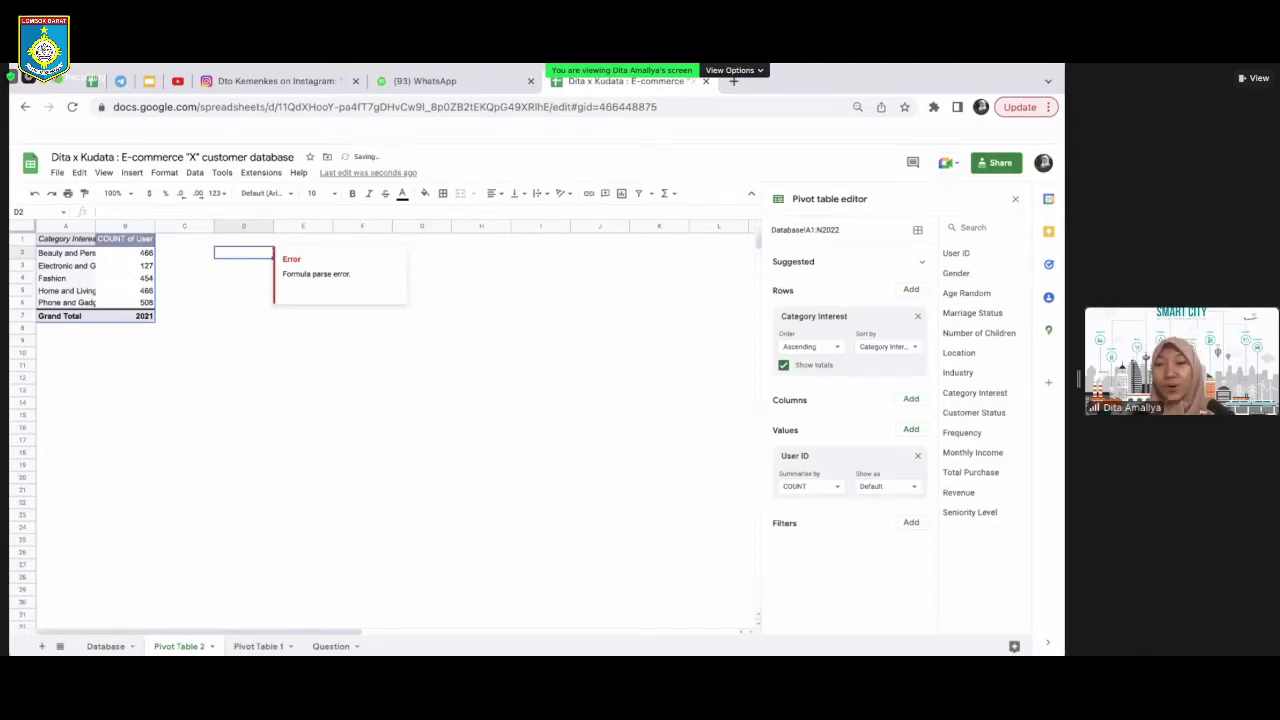
left_click(314, 318)
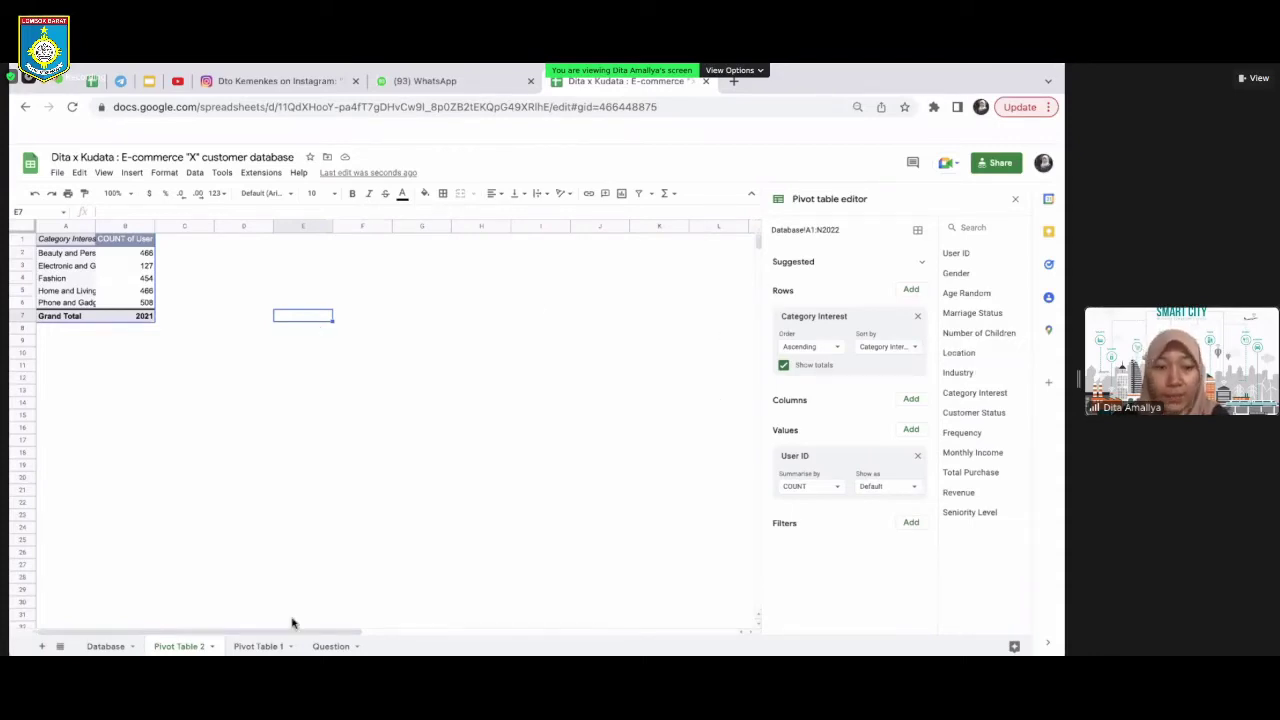
Delete the Pivot Table 2 sheet
left_click(324, 647)
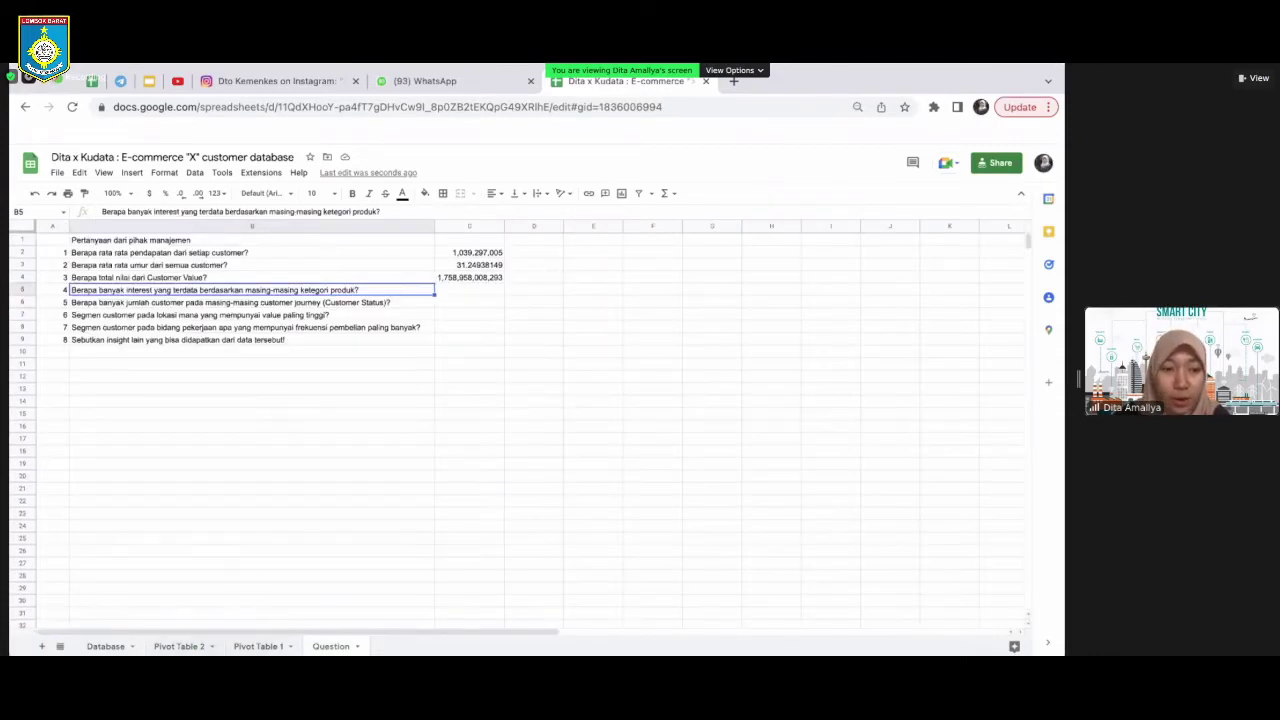
left_click(190, 648)
right_click(192, 648)
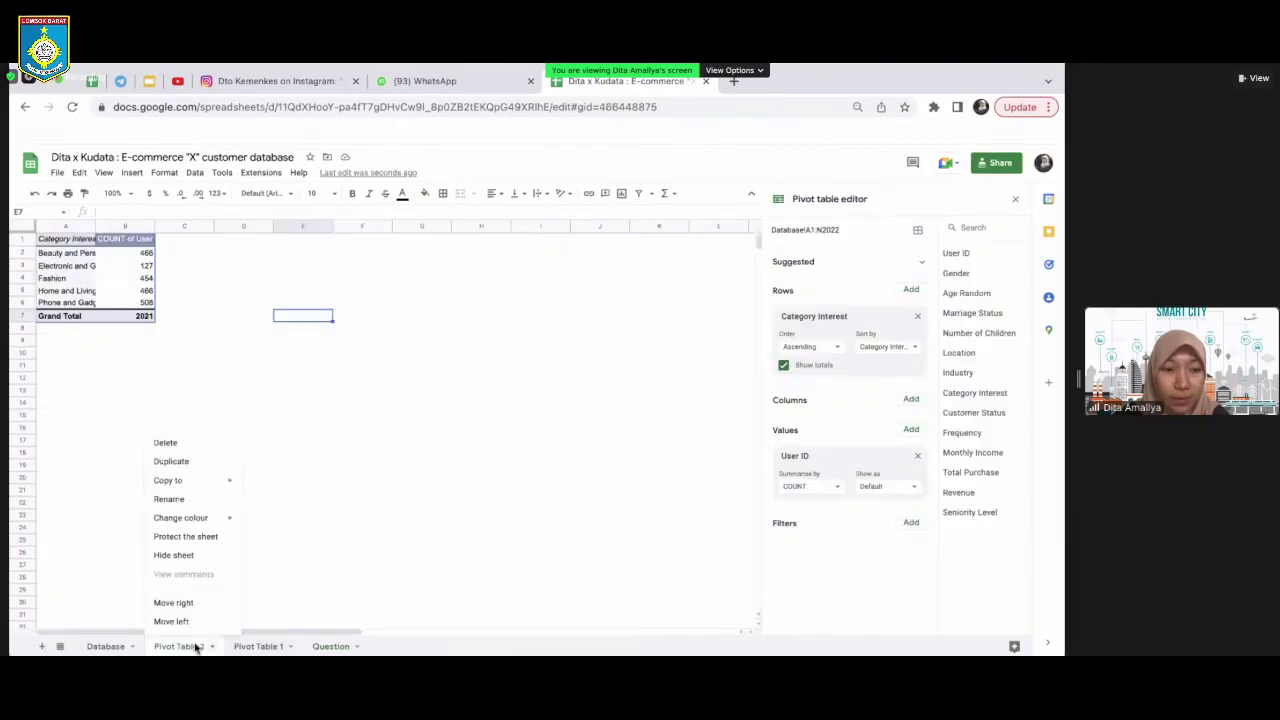
left_click(206, 440)
left_click(665, 427)
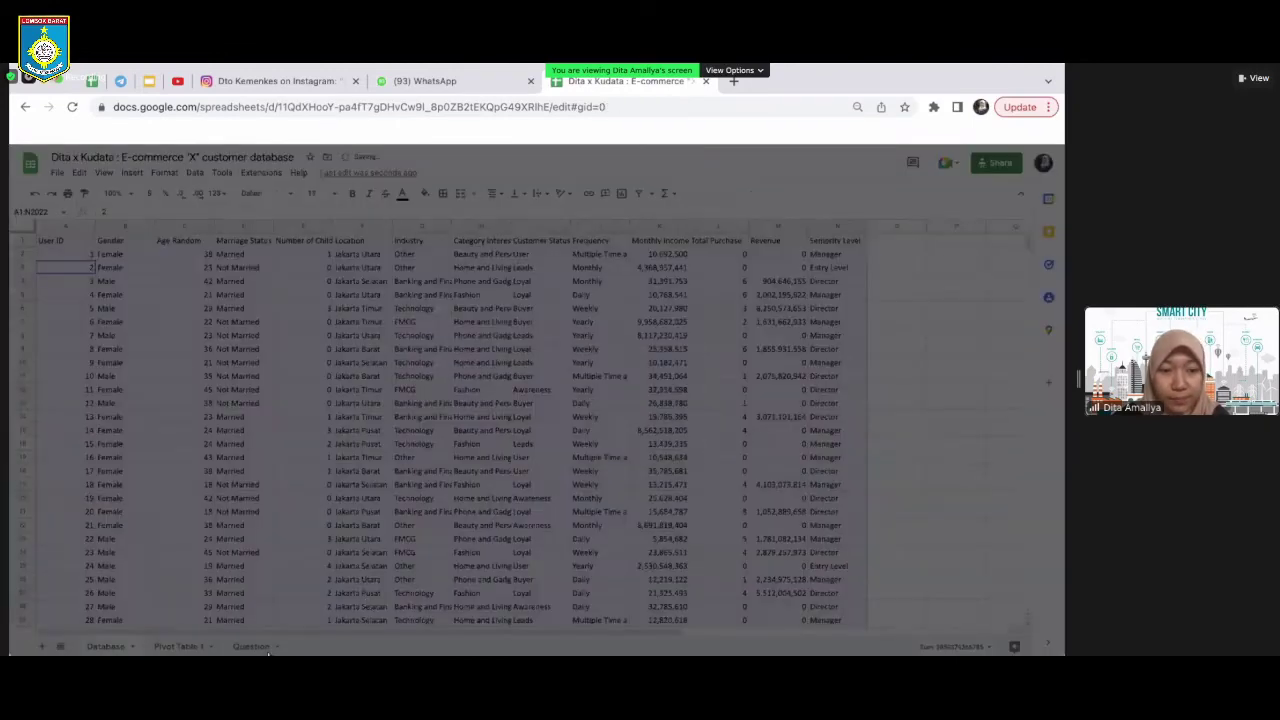
Read the fifth question about customer numbers per Customer Status and compare it with the Database and Pivot Table 1 sheets
left_click(252, 646)
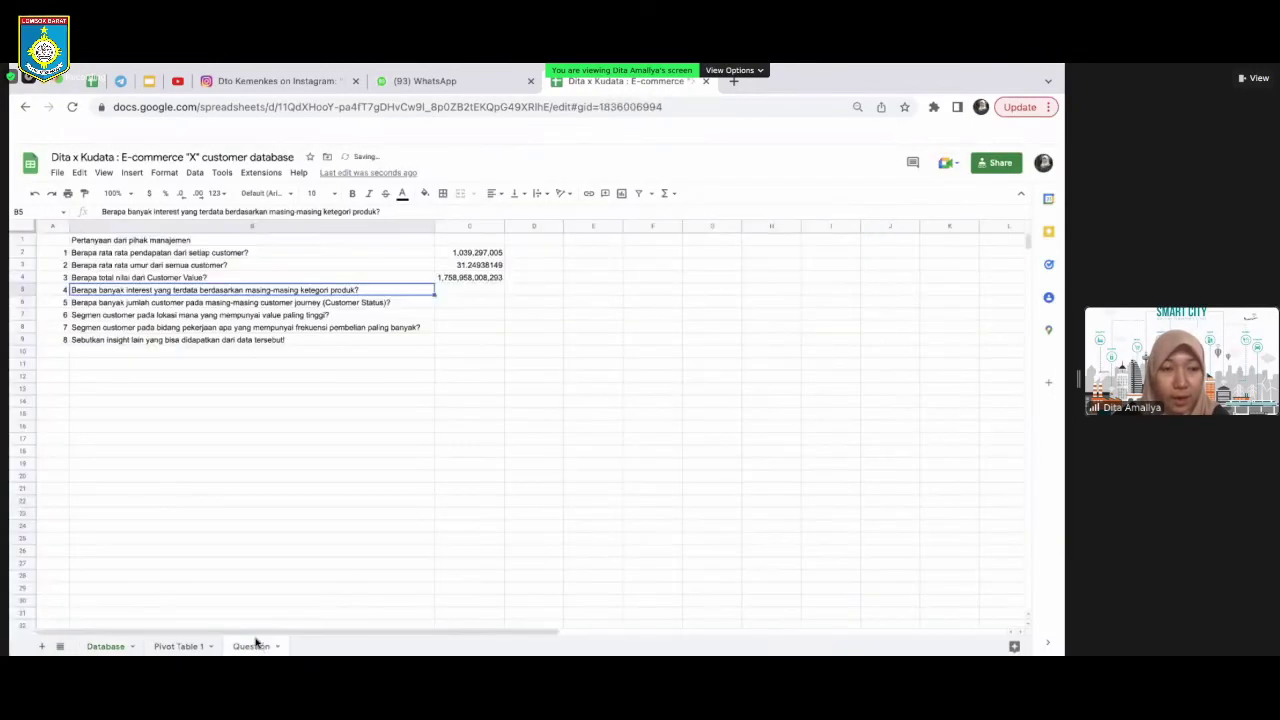
left_click(122, 313)
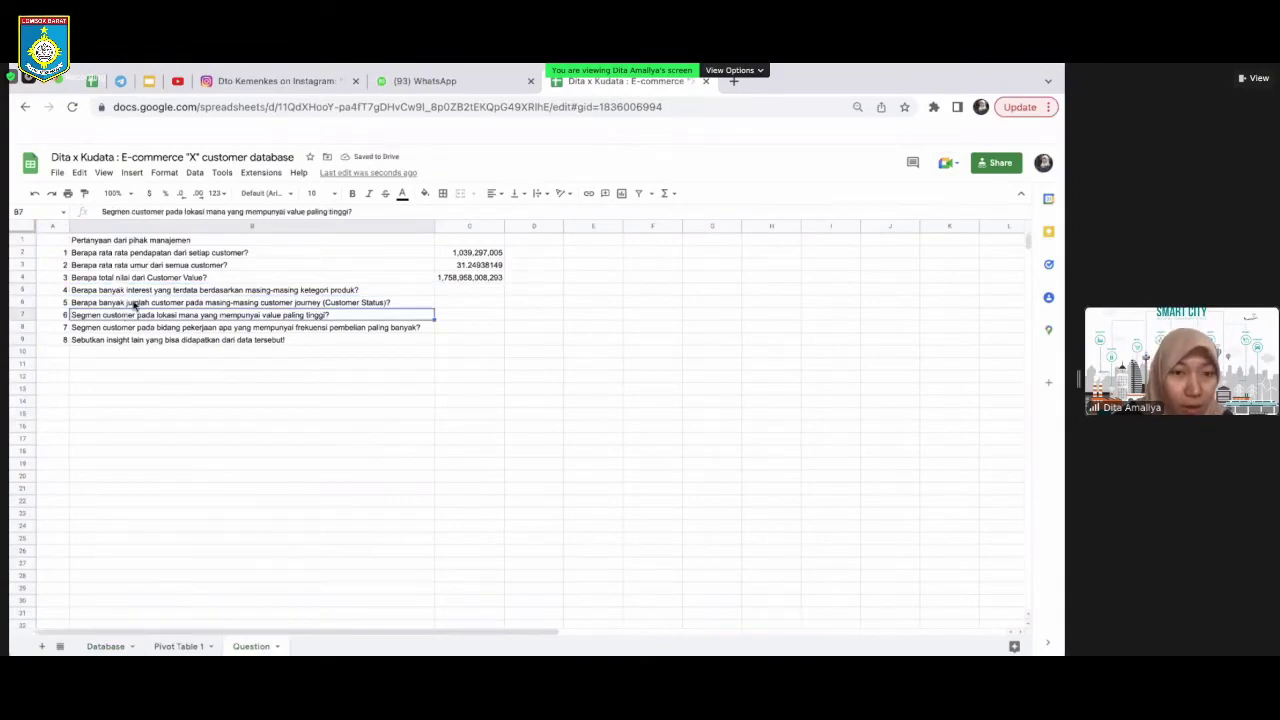
left_click(145, 304)
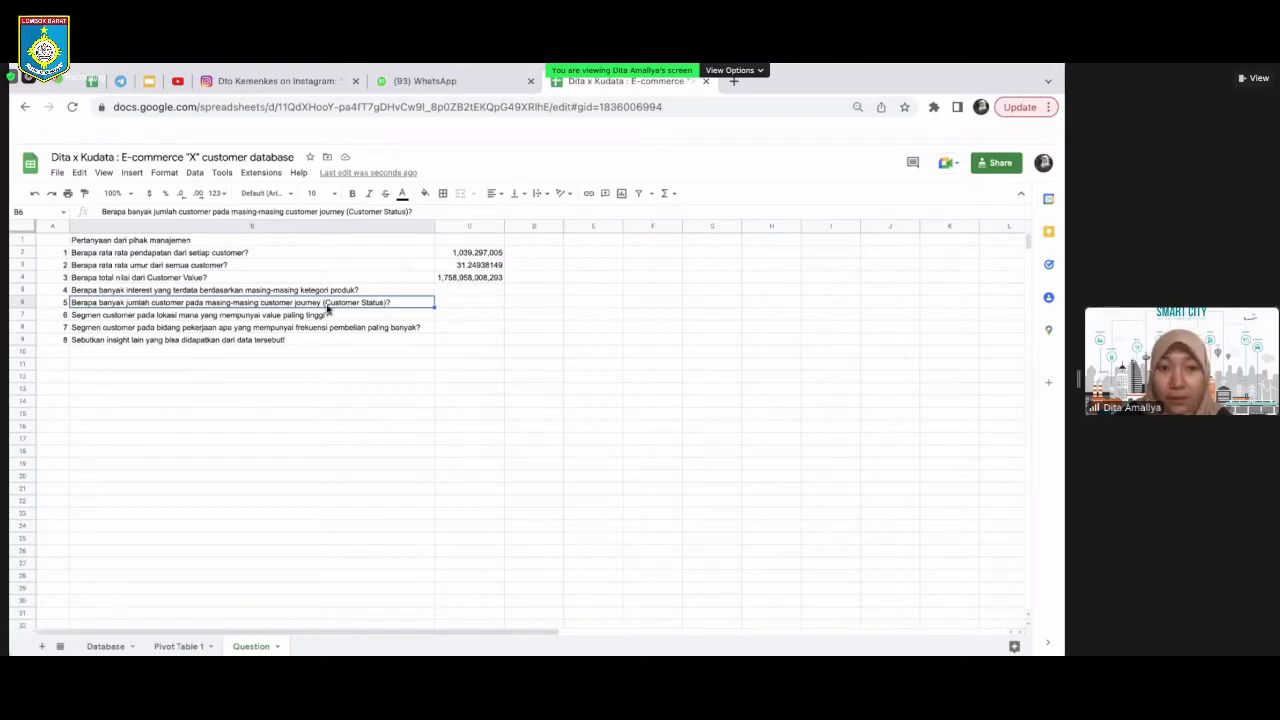
left_click(105, 646)
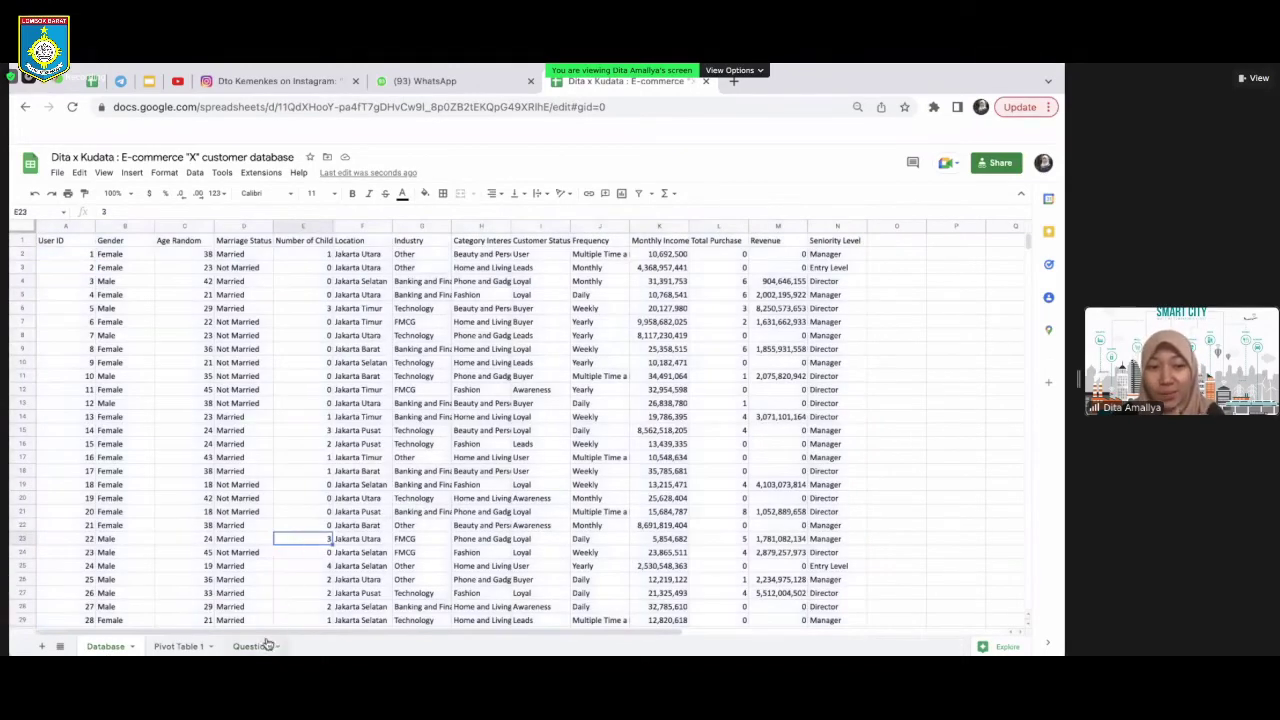
left_click(262, 646)
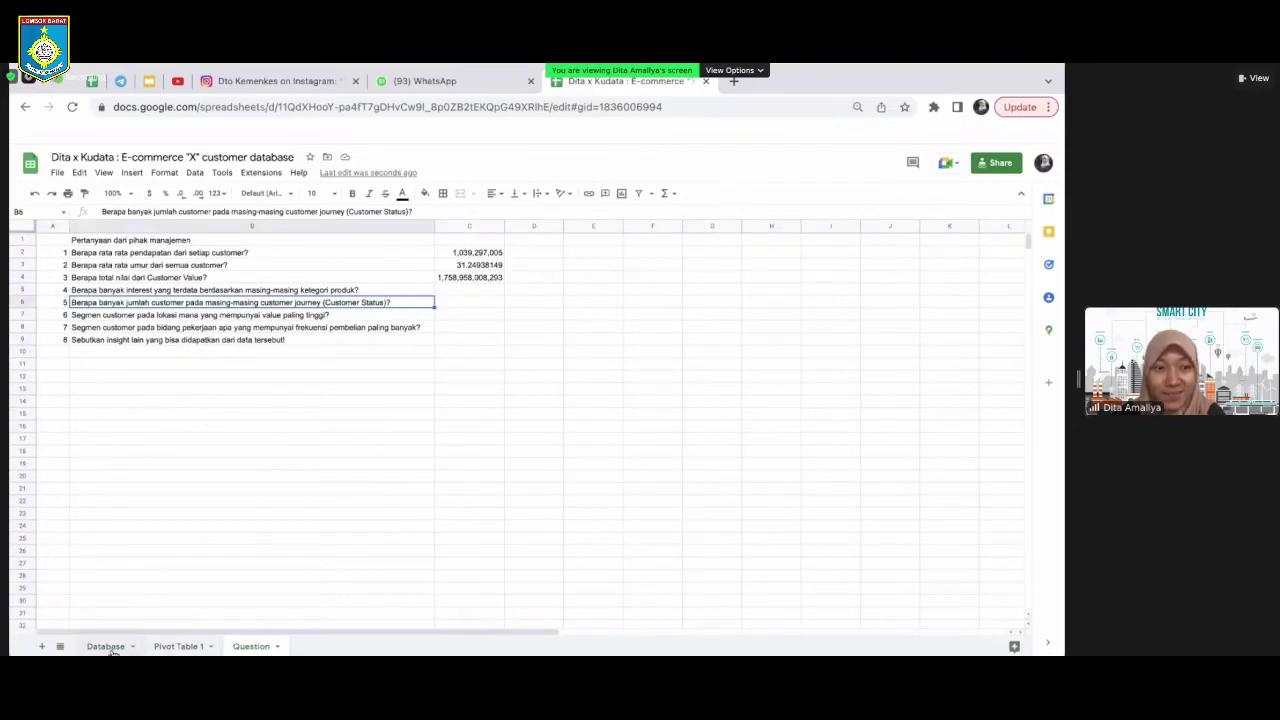
left_click(112, 648)
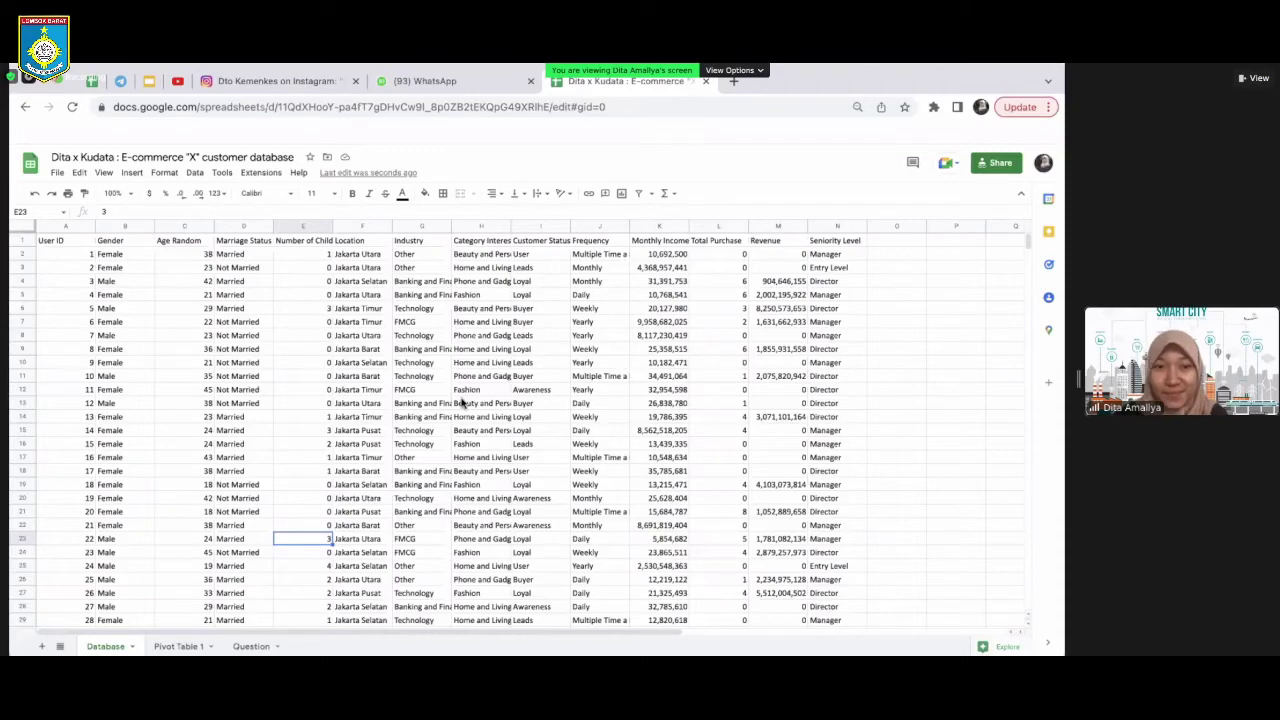
left_click(255, 648)
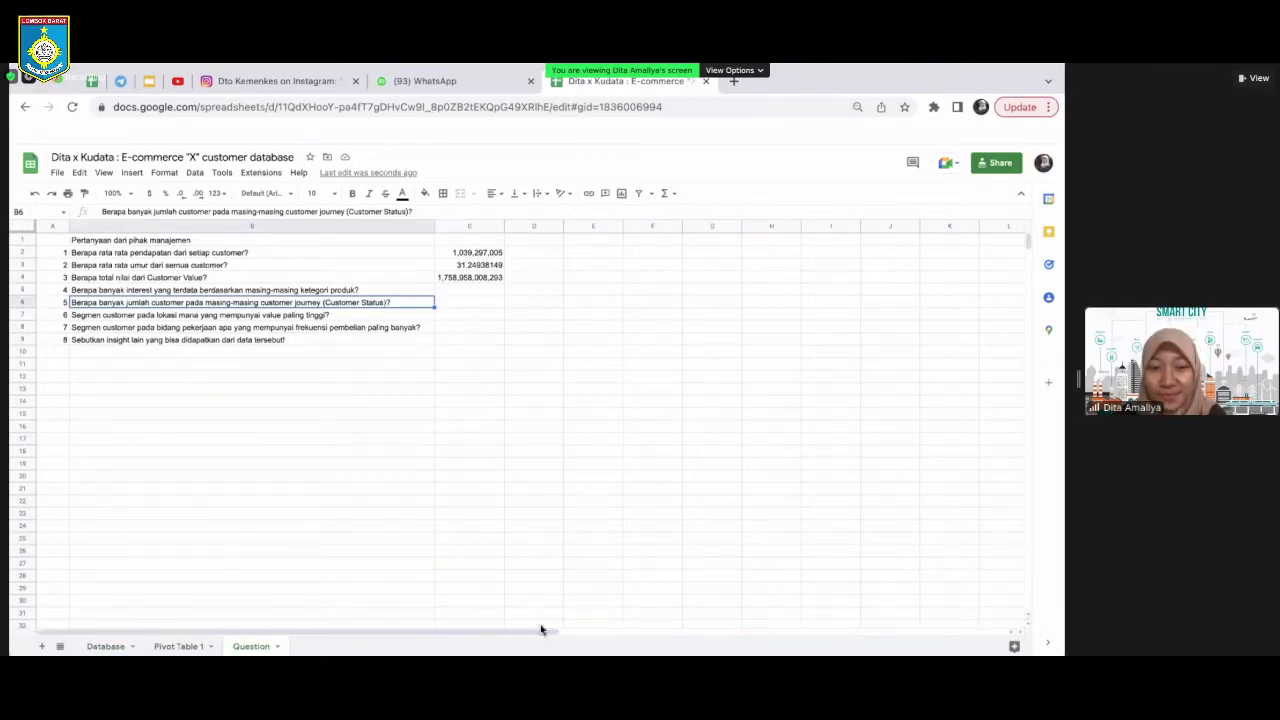
left_click(180, 647)
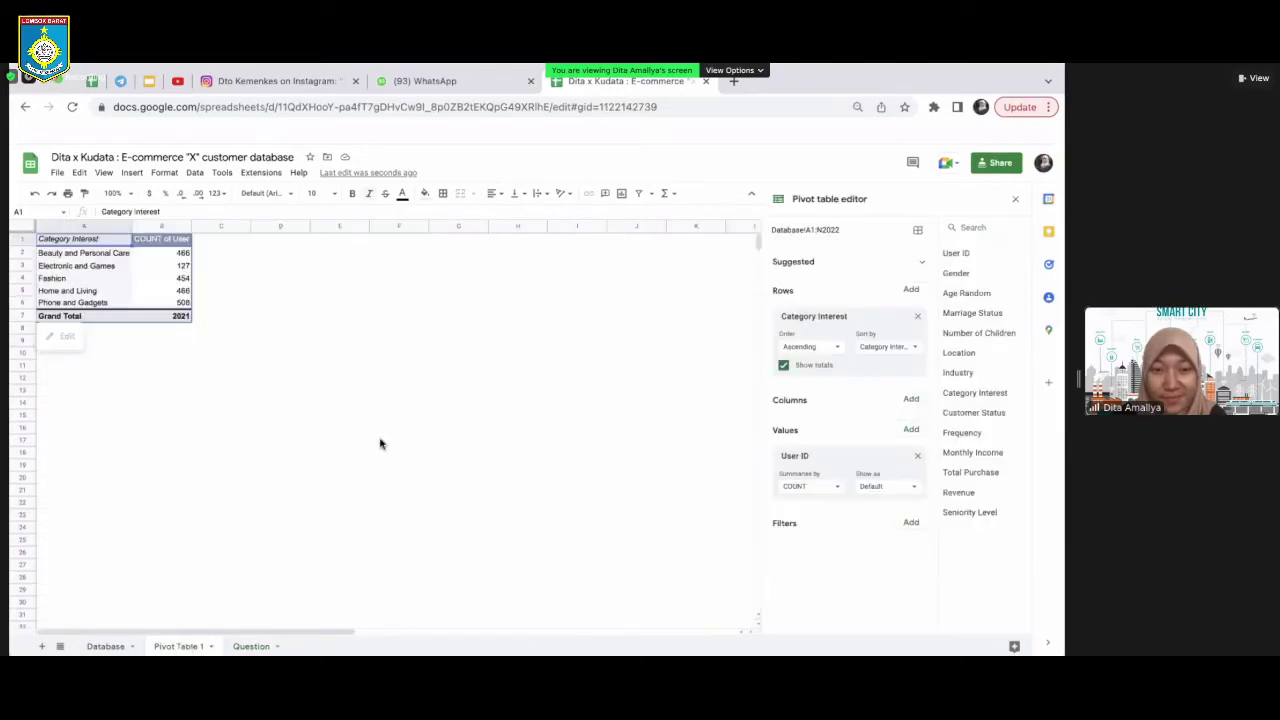
Fit the Category Interest column on the Database sheet to its contents and slightly widen the Customer Status column
left_click(105, 647)
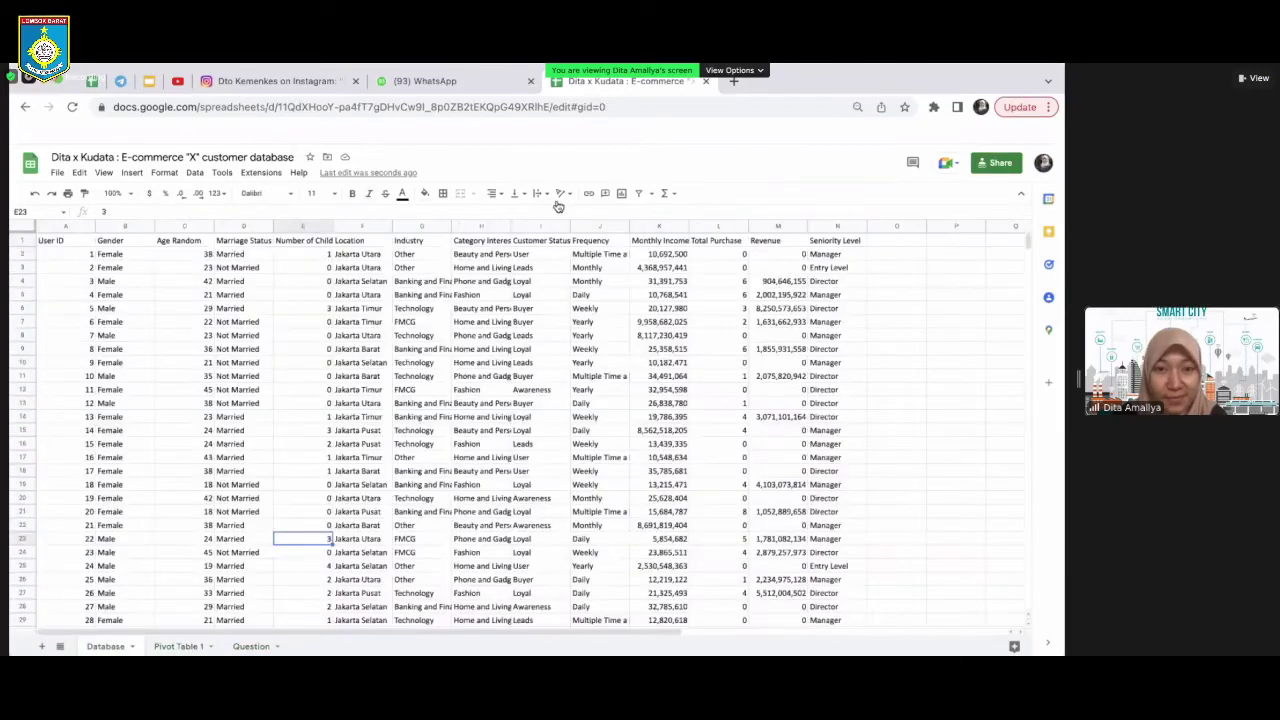
double_click(511, 226)
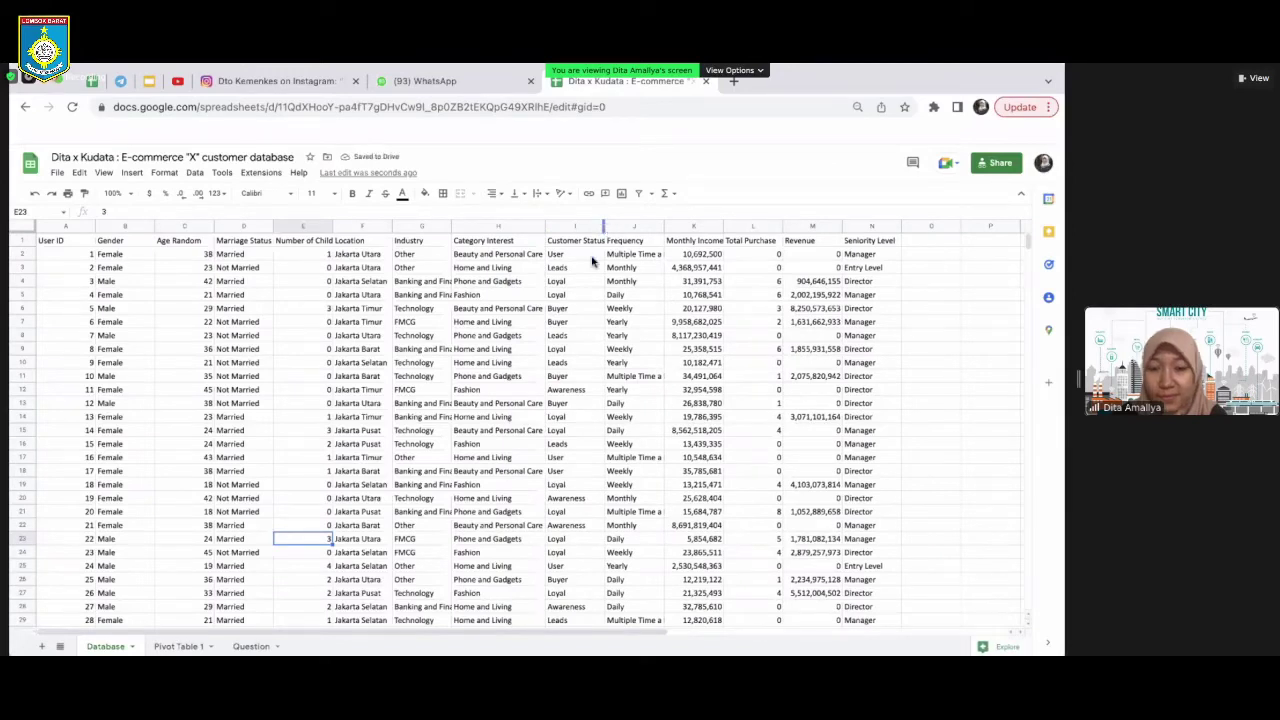
left_click(578, 226)
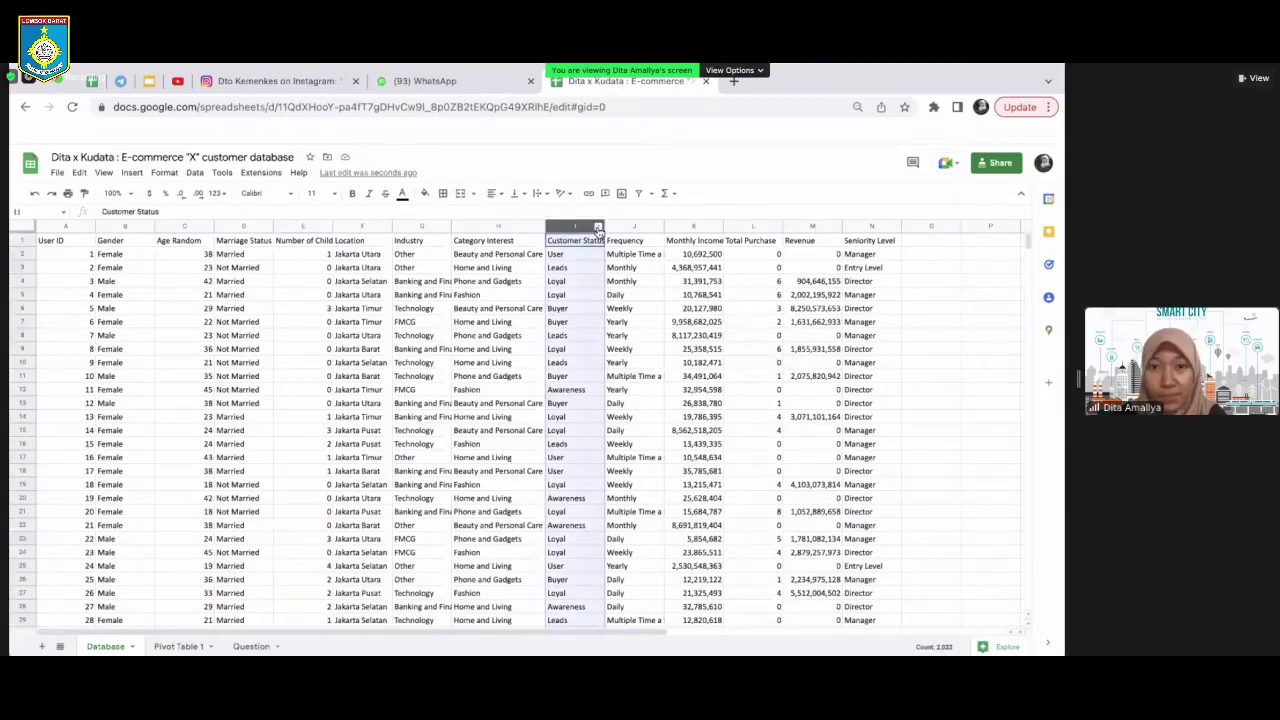
left_click_drag(602, 228, 606, 228)
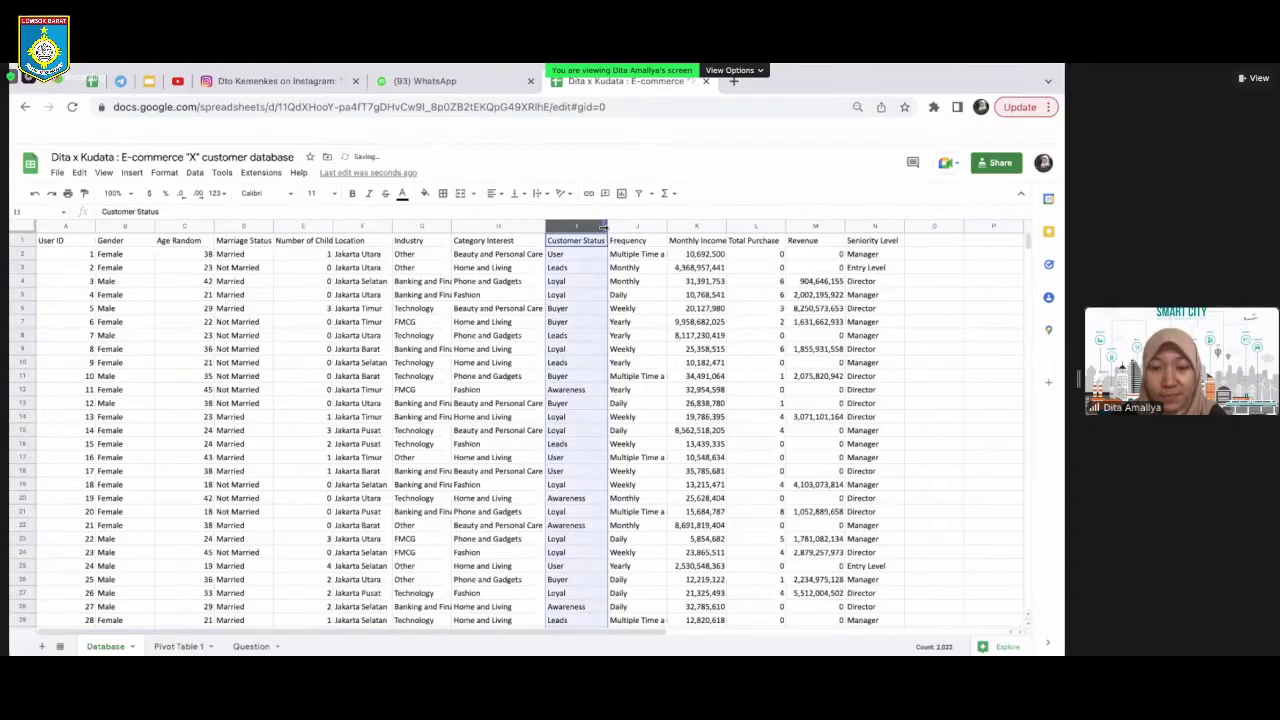
left_click(712, 336)
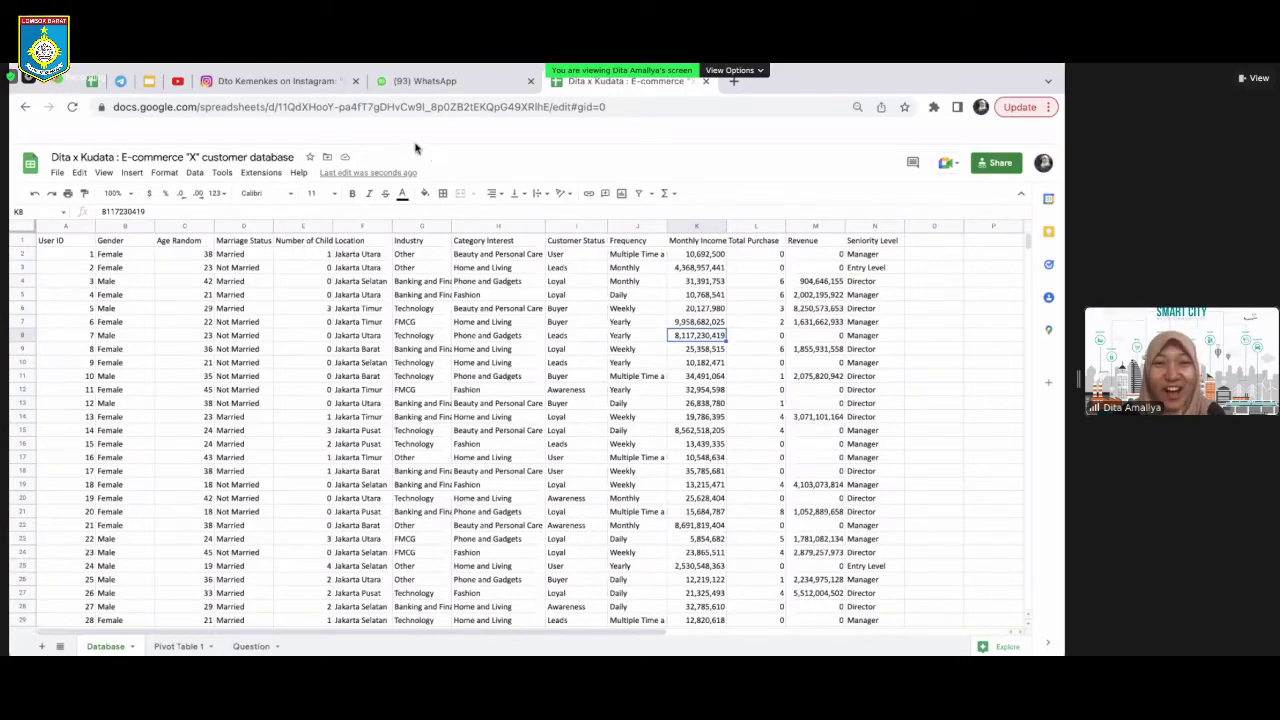
Recheck the fifth question and the existing pivot table, and return to the customer data on the Database sheet
left_click(251, 646)
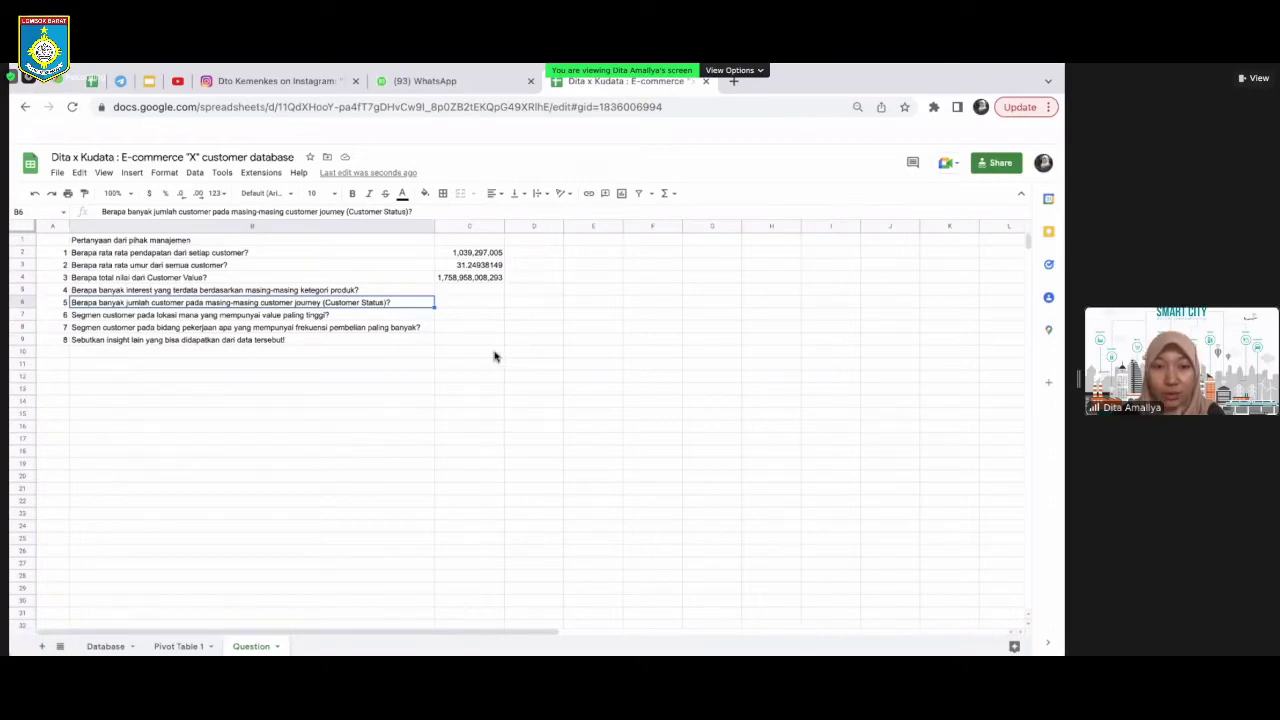
left_click(178, 647)
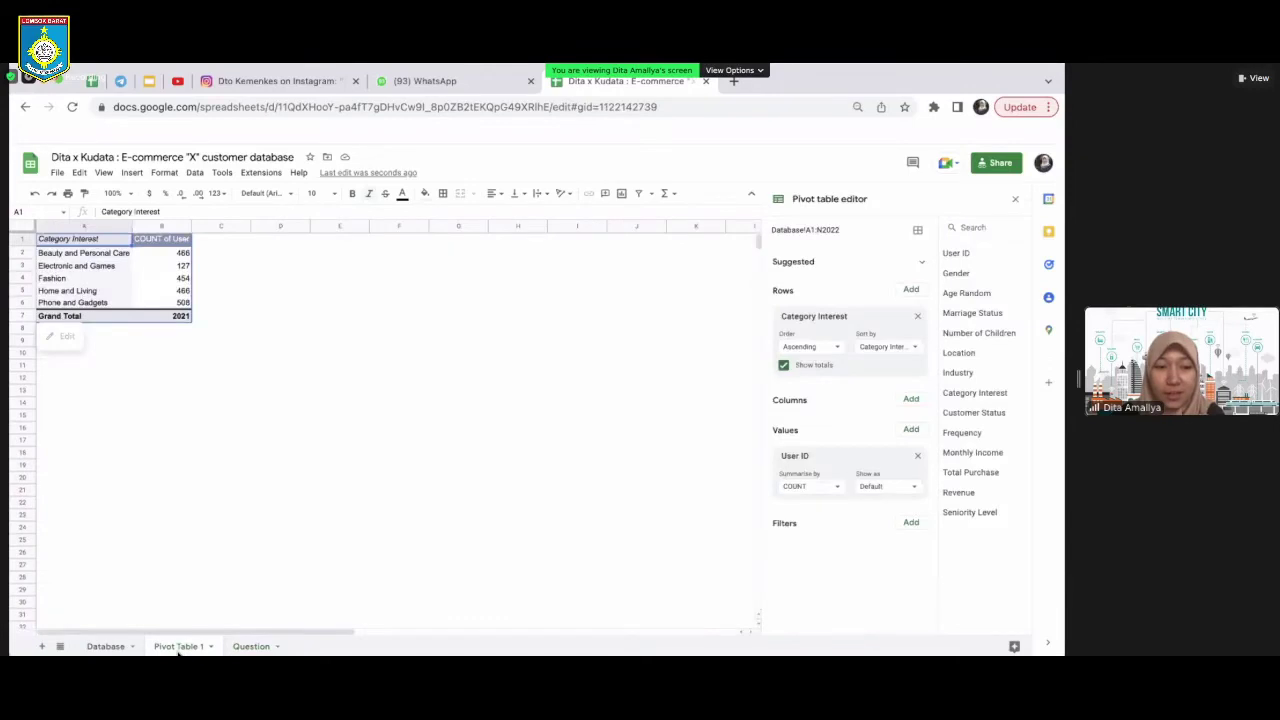
left_click(104, 647)
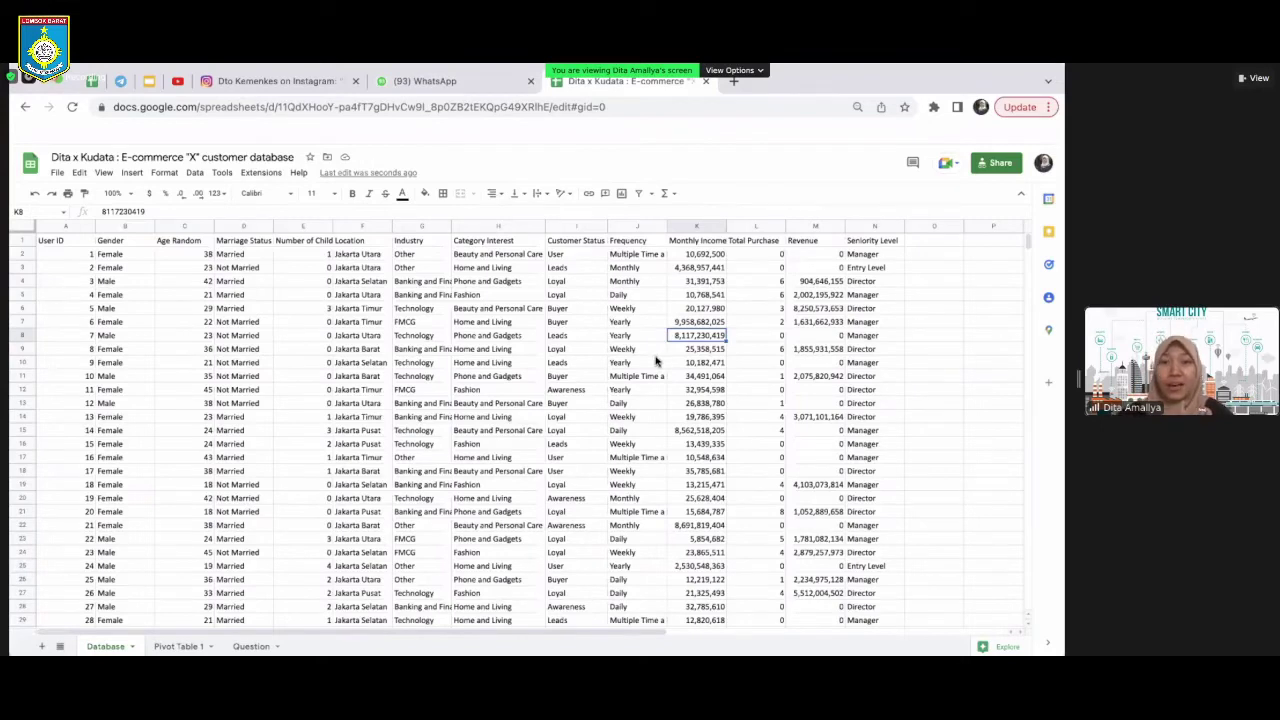
left_click(46, 389)
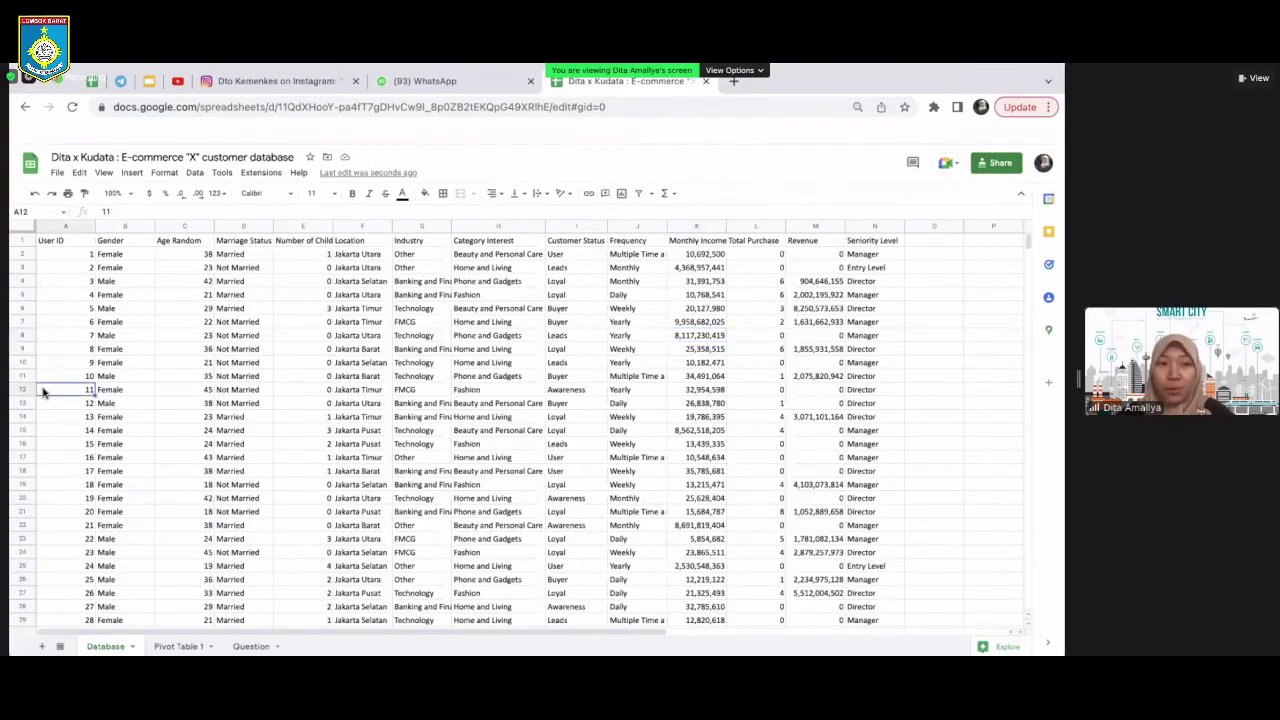
key("ctrl+a")
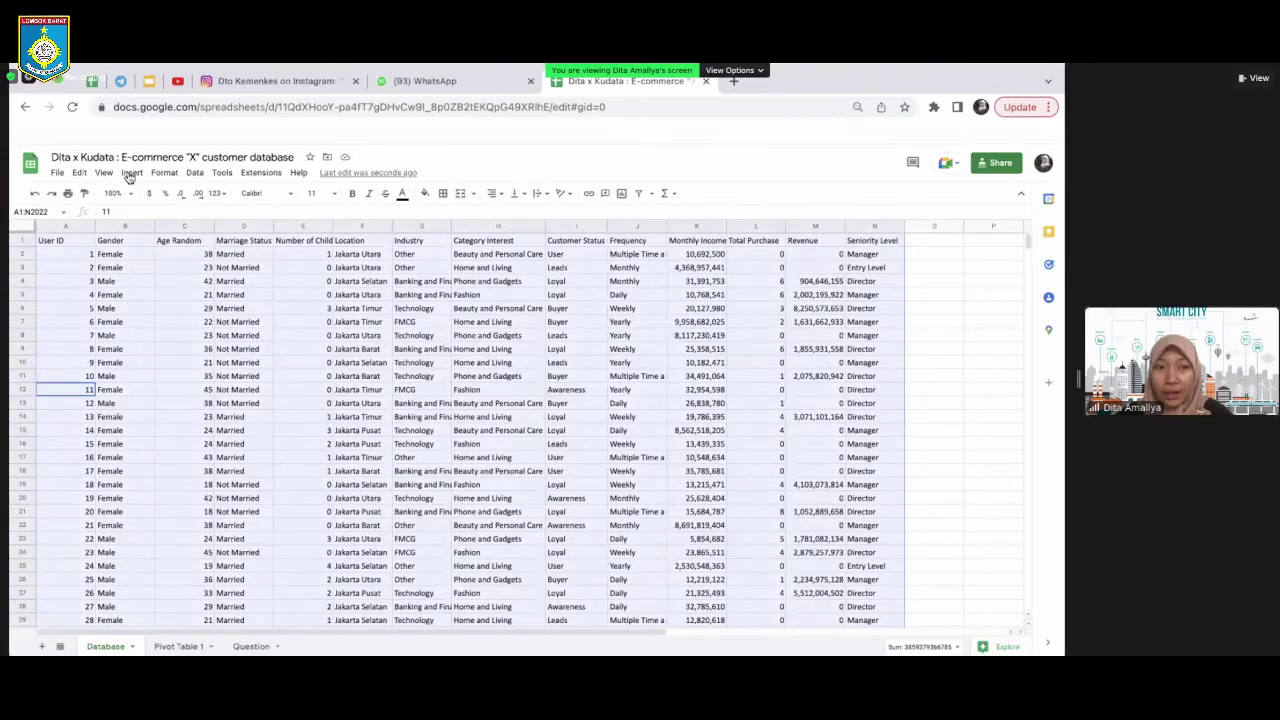
left_click(131, 173)
mouse_move(215, 365)
mouse_move(368, 373)
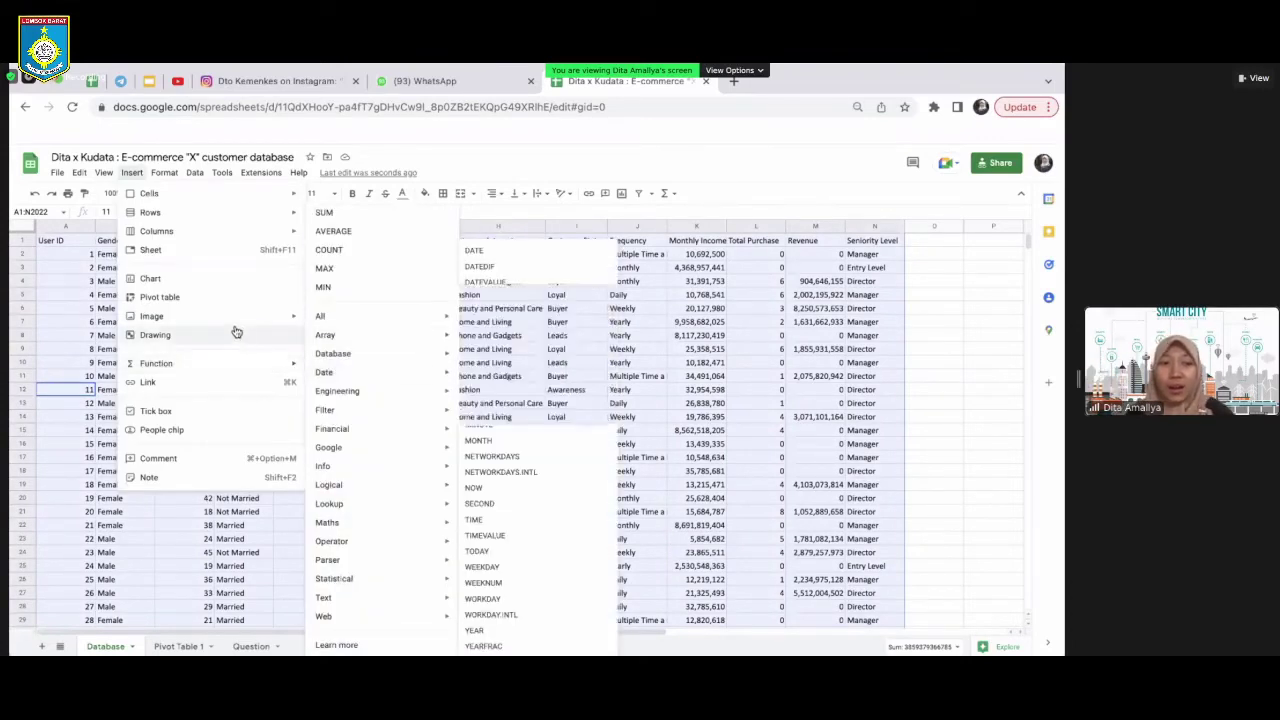
left_click(680, 382)
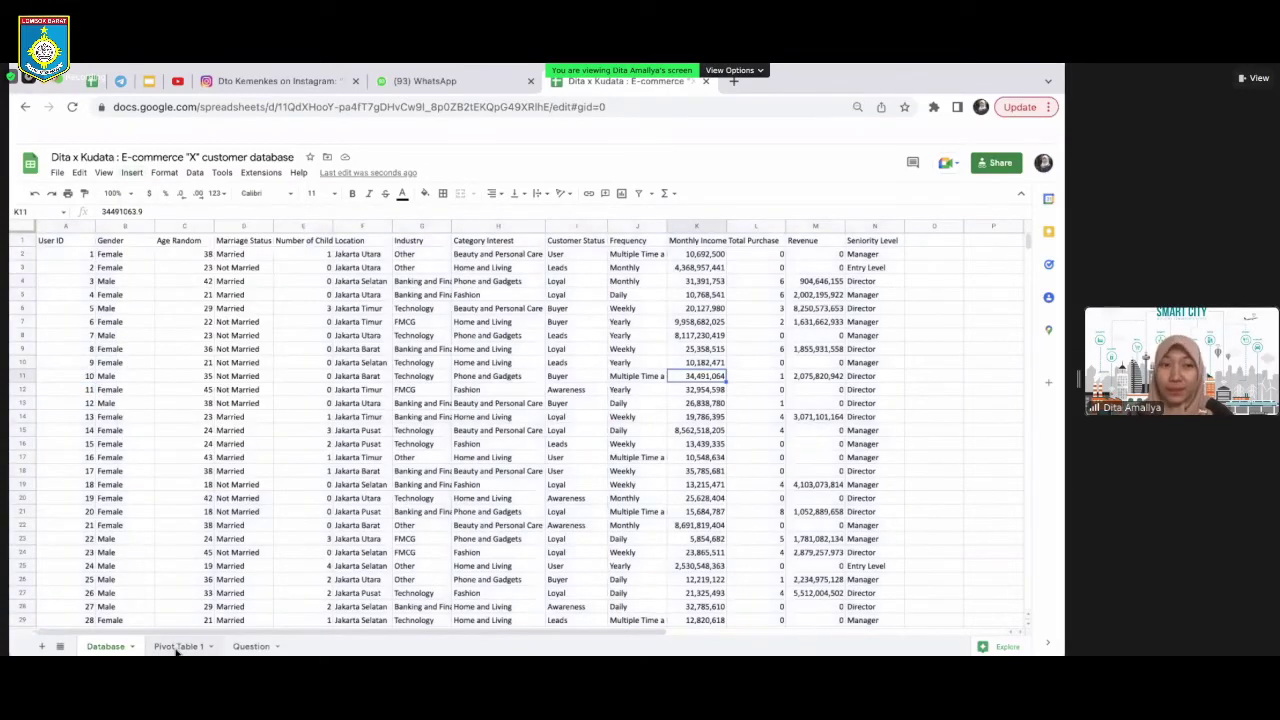
Copy the whole Category Interest pivot table on the Pivot Table 1 sheet
left_click(176, 647)
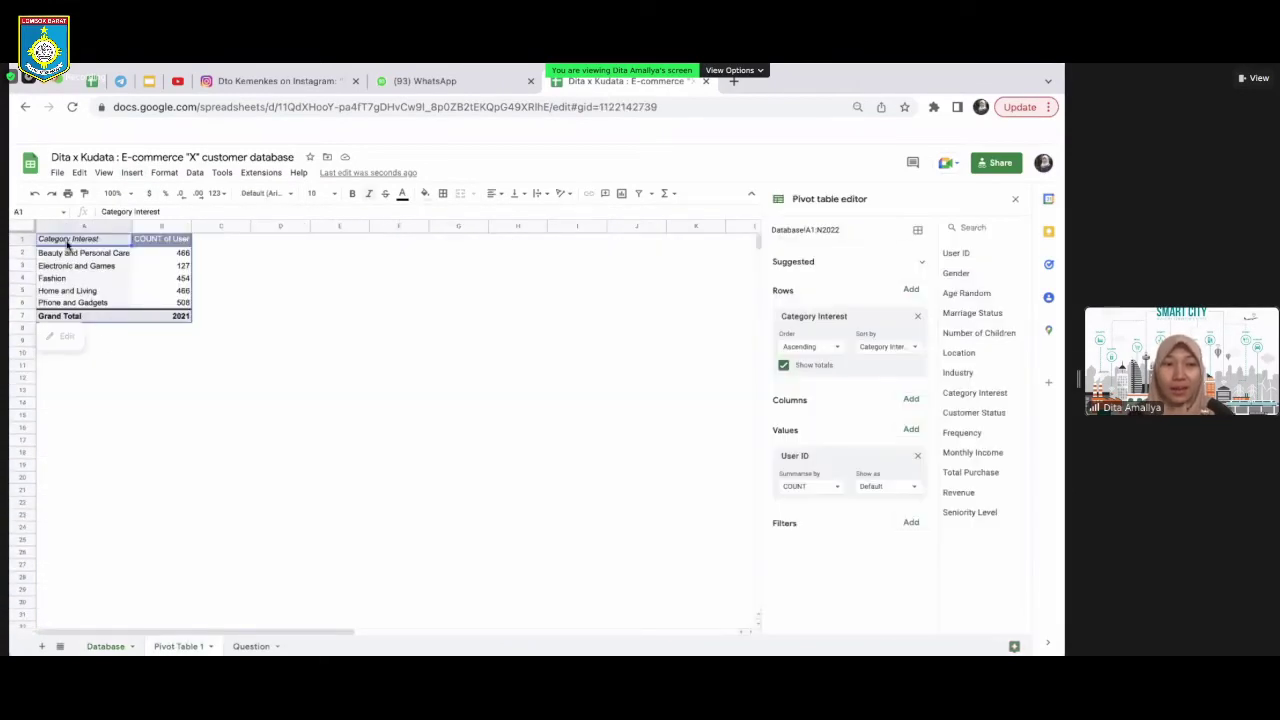
key("ctrl+a")
key("ctrl+c")
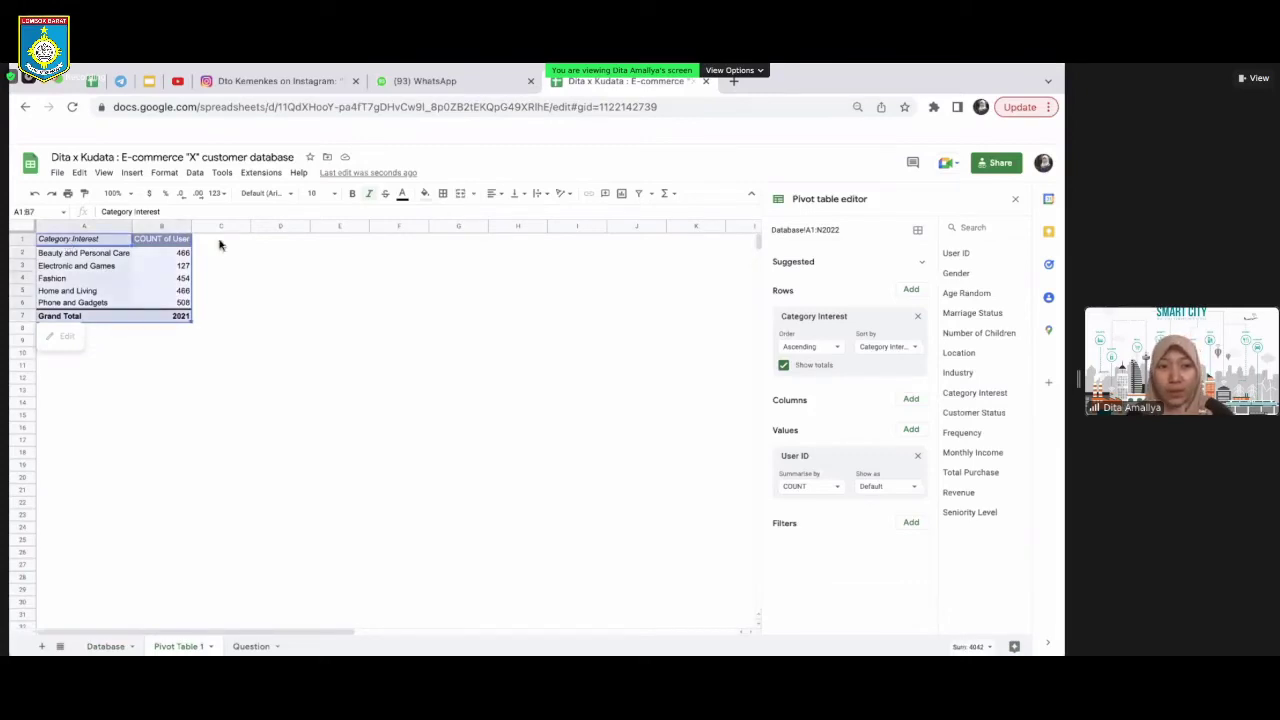
Try to paste the copied pivot table at cell D1
left_click(285, 241)
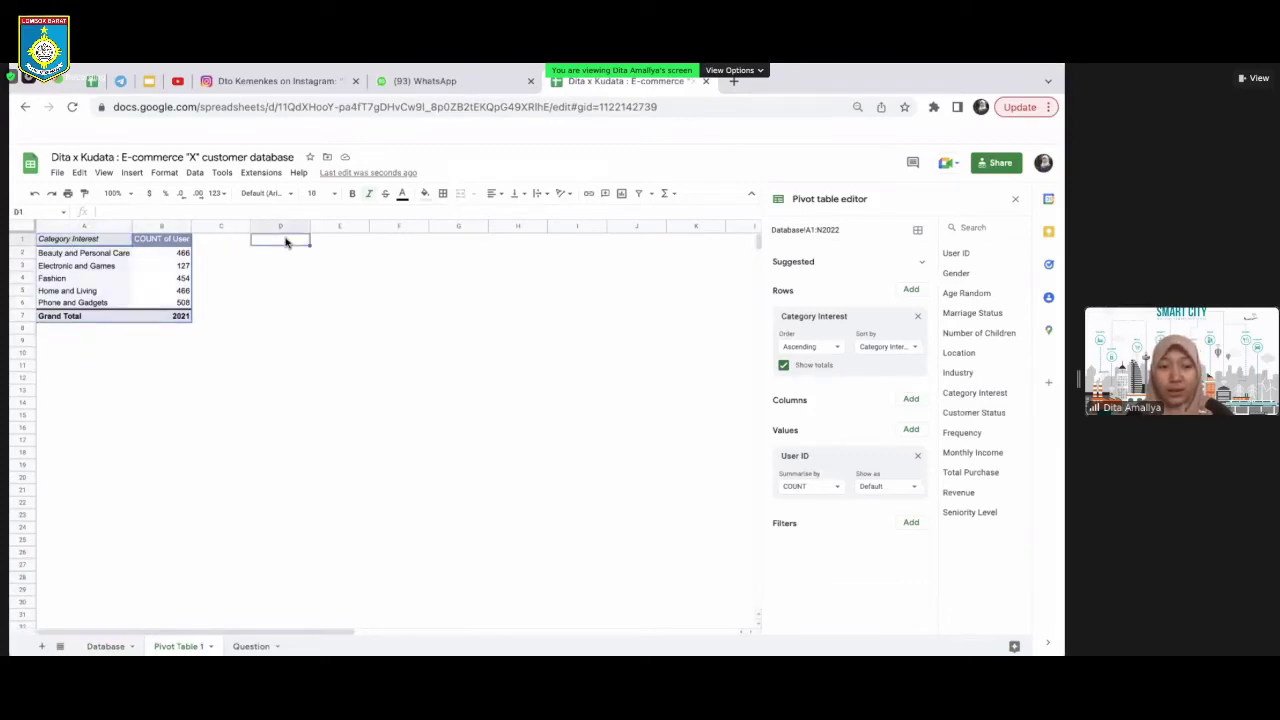
key("ctrl+v")
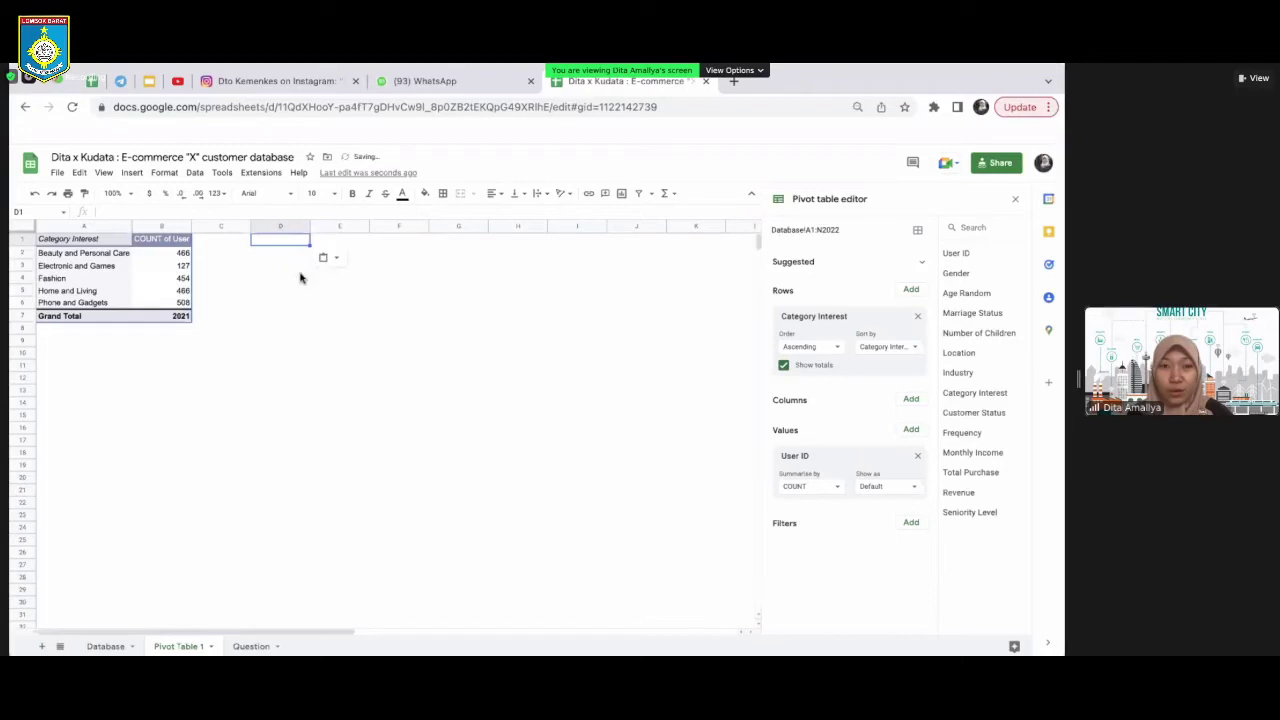
left_click(286, 292)
key("ctrl+z")
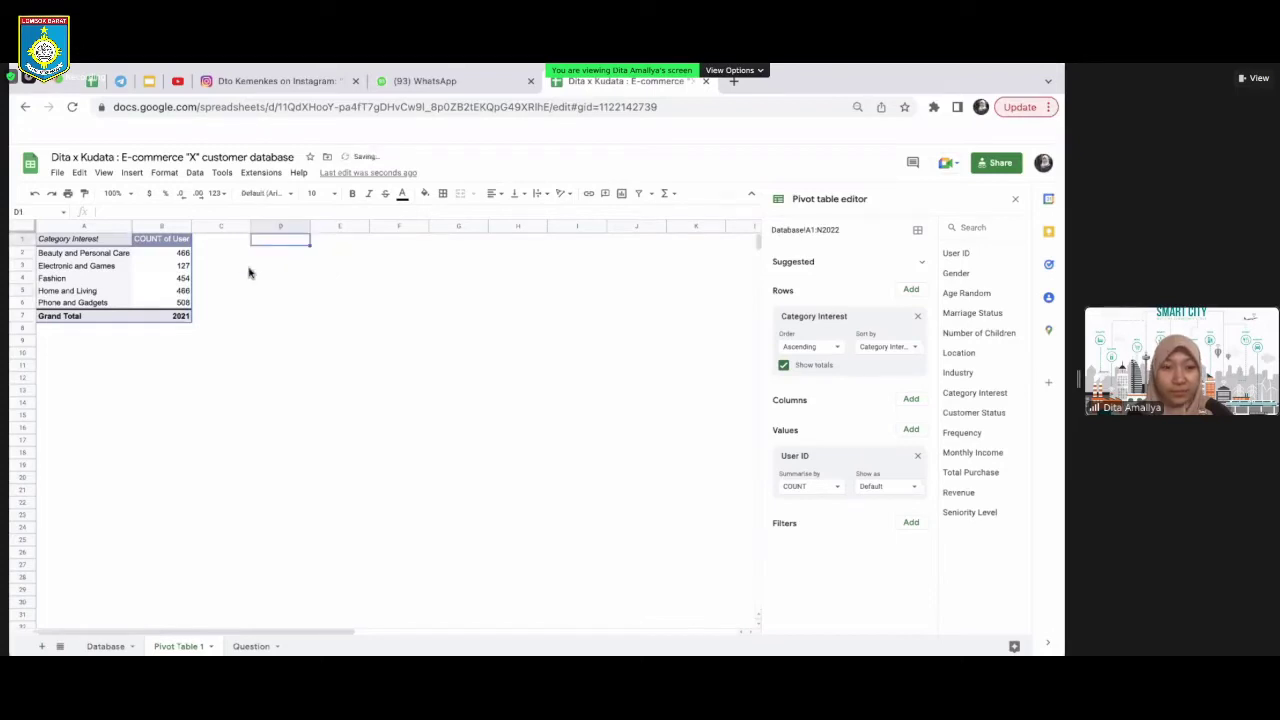
Paste the copied Category Interest pivot table below the original, starting at cell A10
left_click(60, 240)
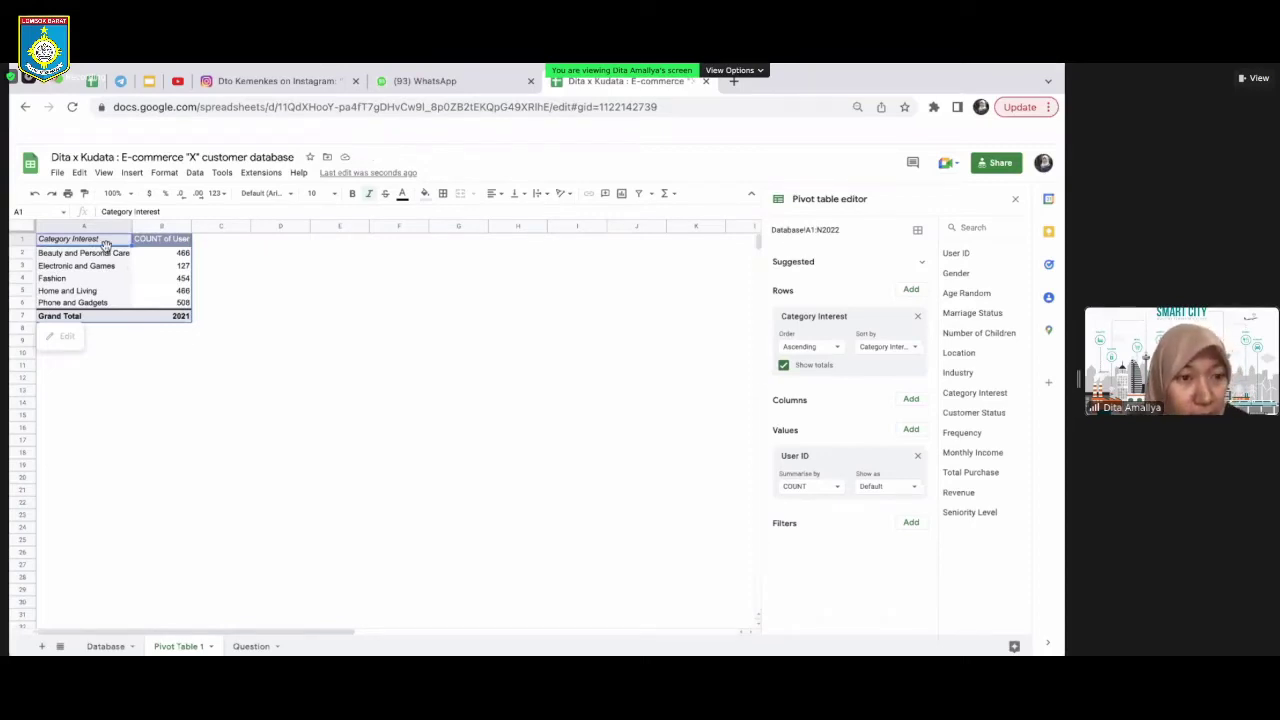
left_click(184, 391)
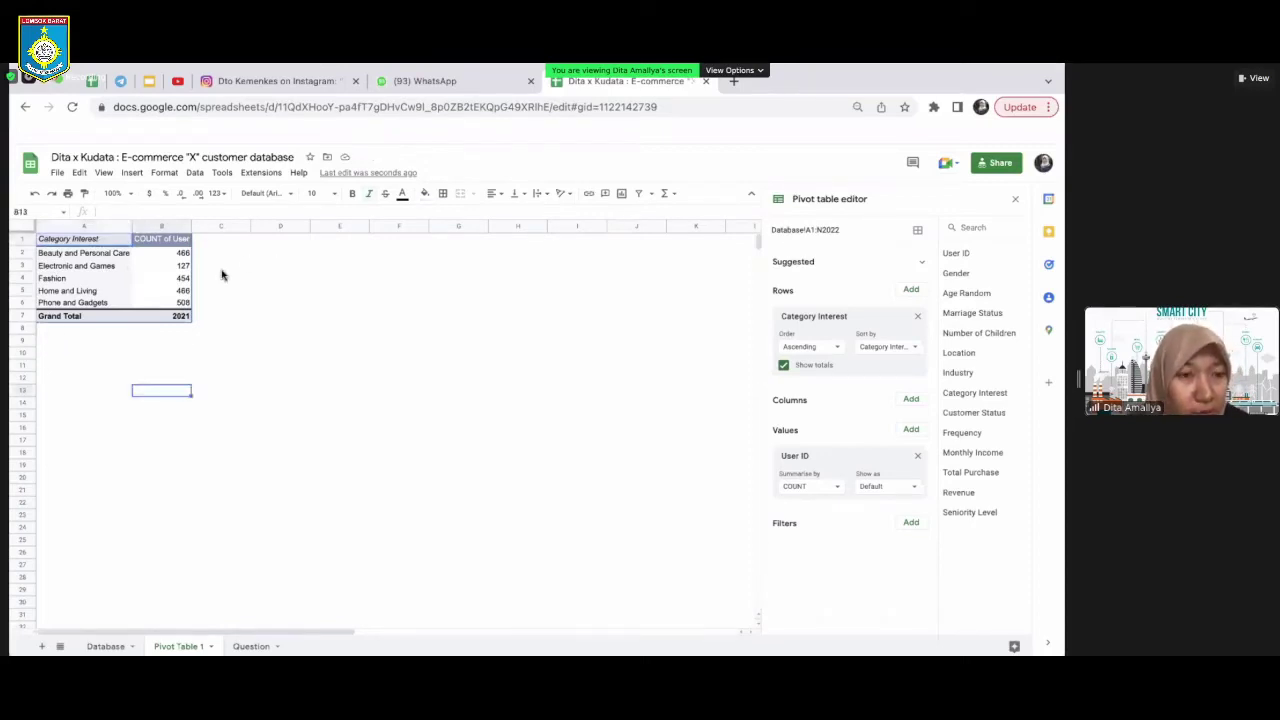
left_click(77, 355)
key("ctrl+v")
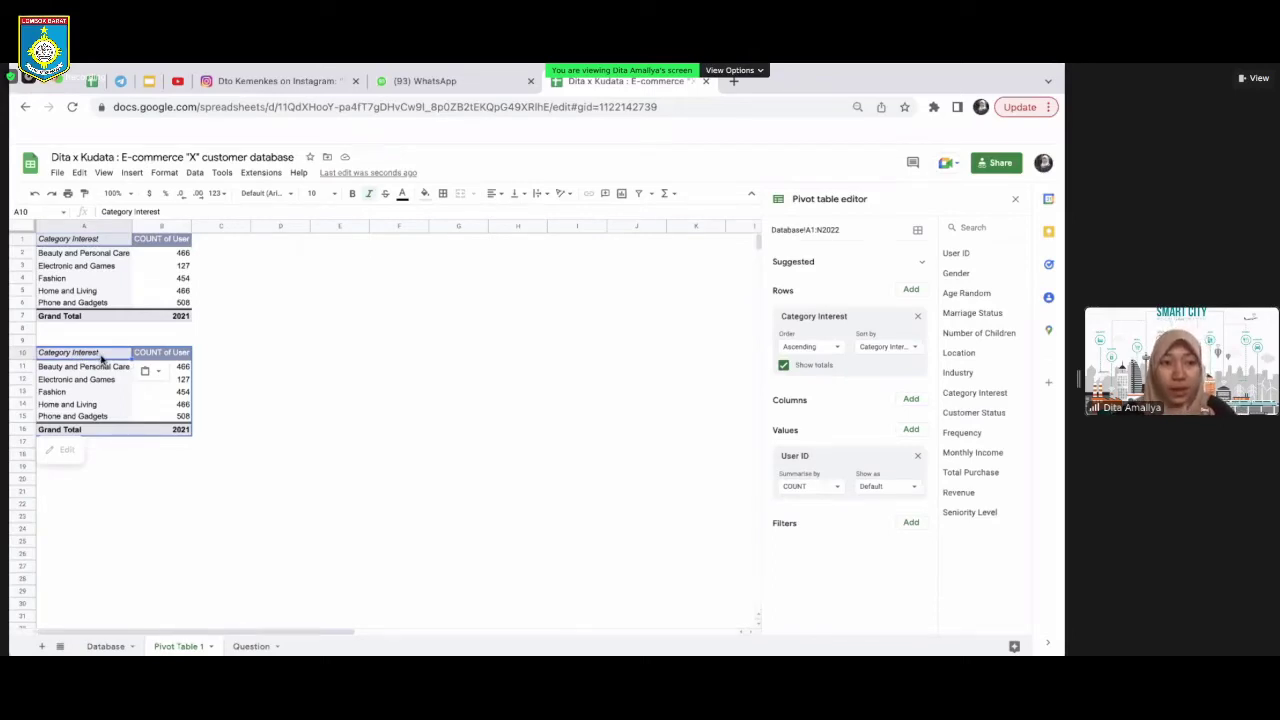
Recheck the fifth question and replace Category Interest with Customer Status in the rows of the pivot table at A10
left_click(251, 646)
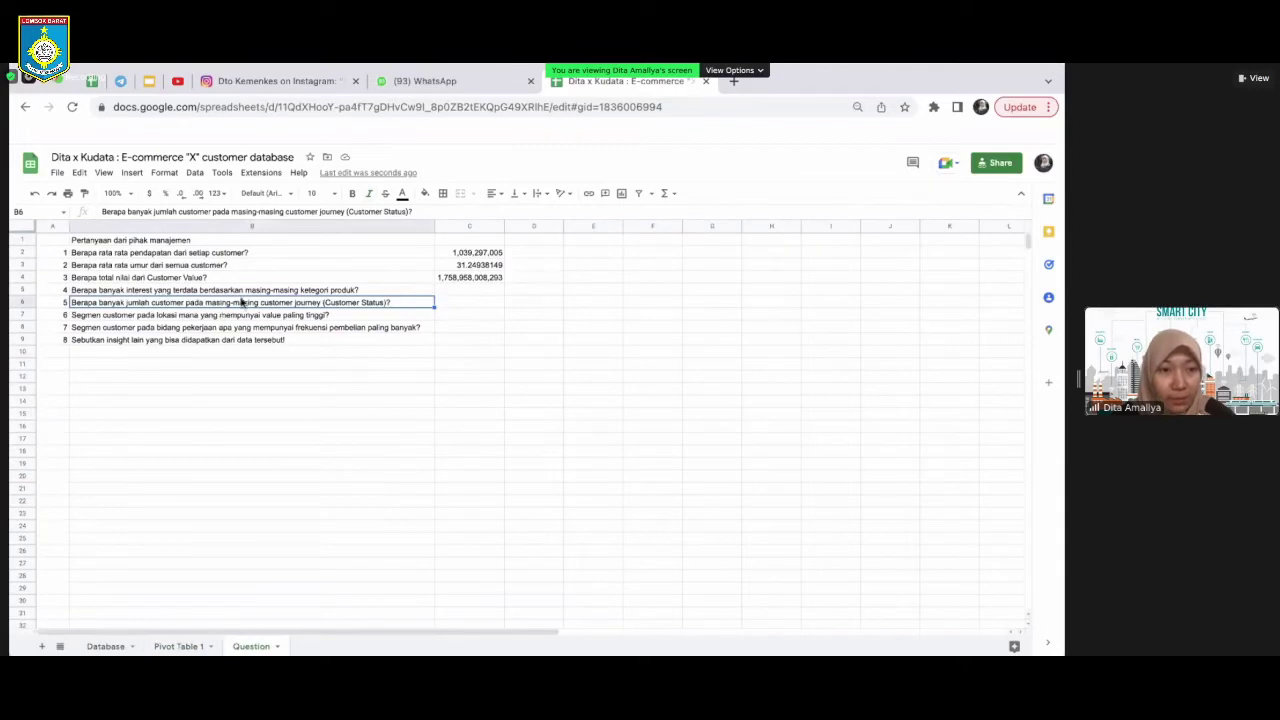
left_click(193, 647)
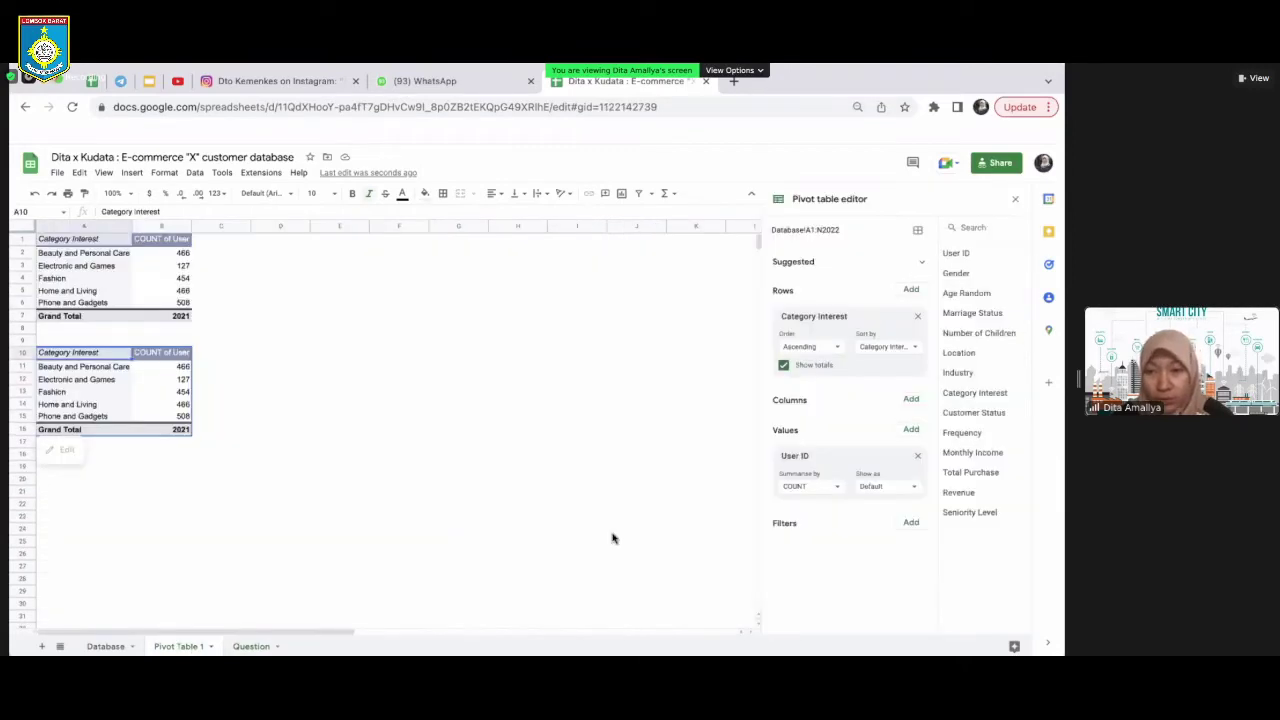
left_click(917, 317)
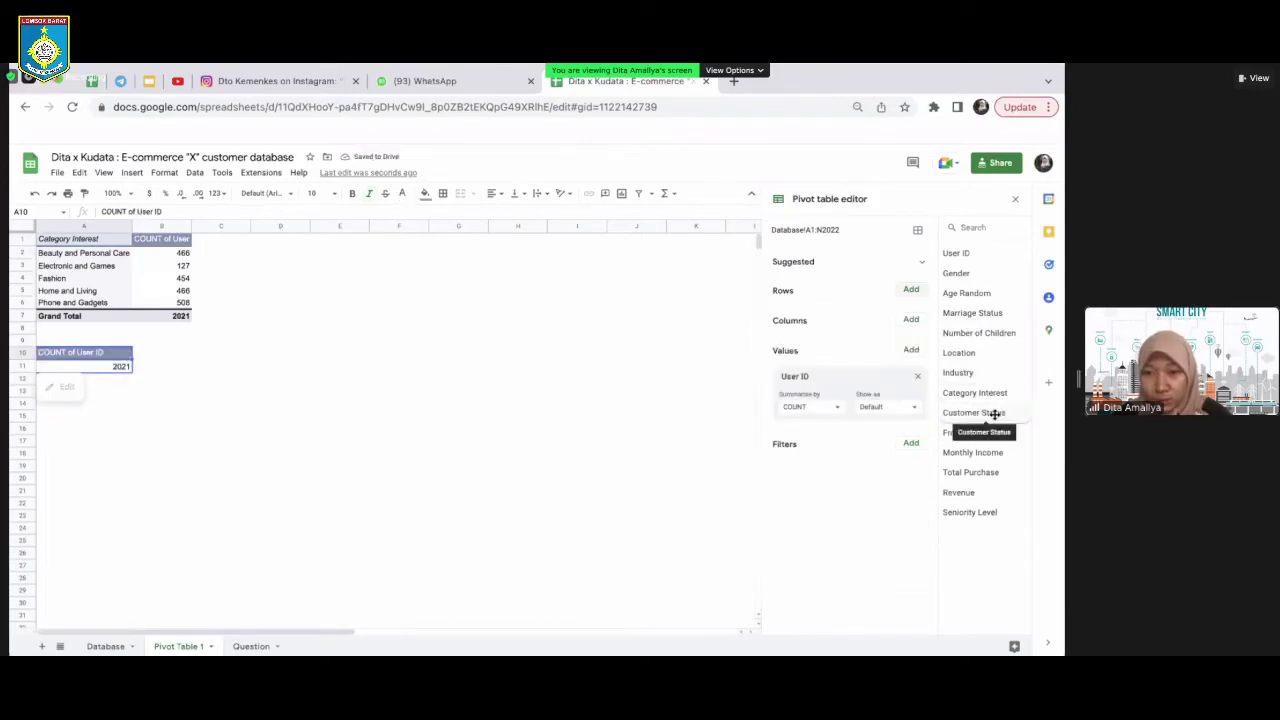
left_click_drag(995, 414, 822, 323)
left_click_drag(817, 320, 816, 322)
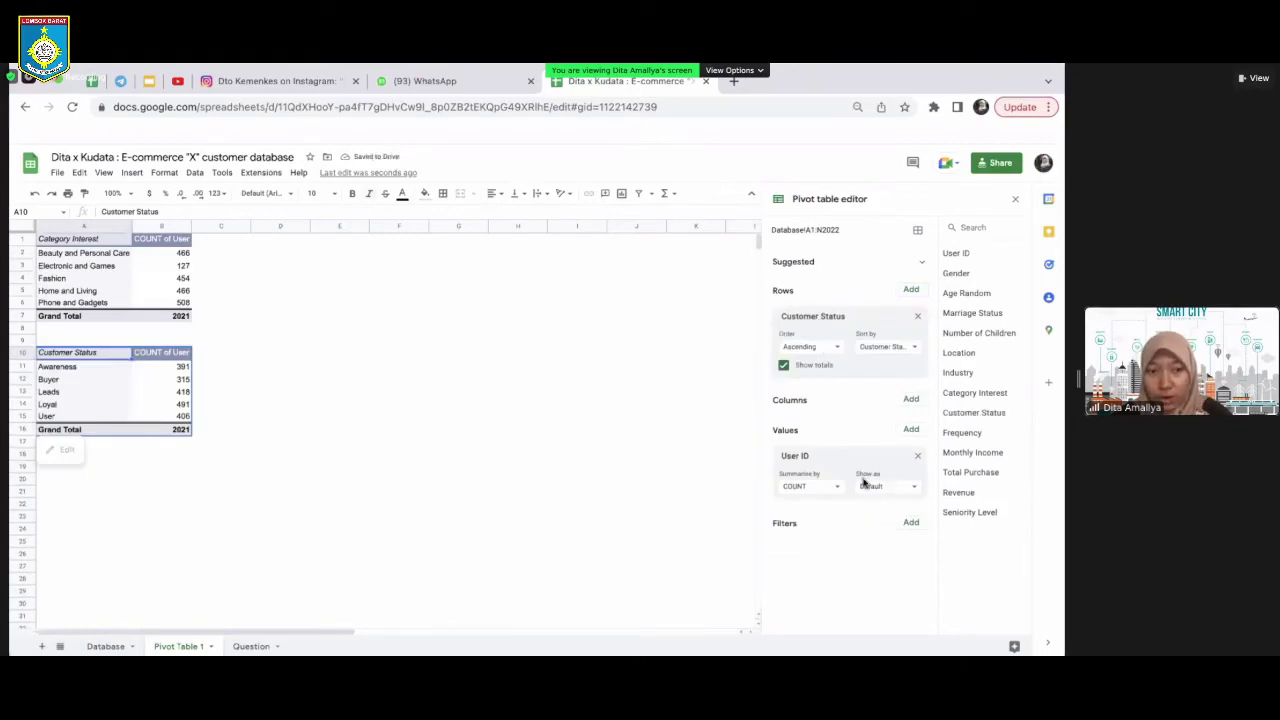
Remove the User ID value from the Customer Status pivot table and add it again, summarised by COUNT
left_click(917, 457)
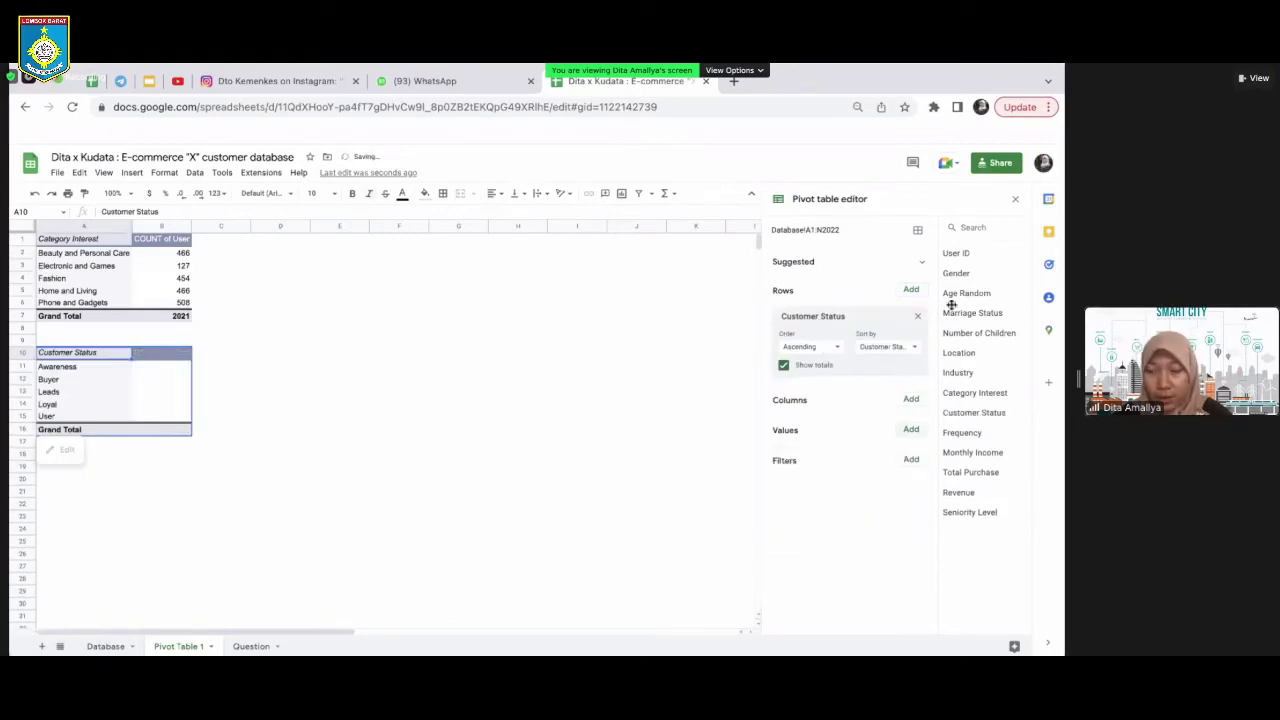
left_click_drag(977, 258, 822, 470)
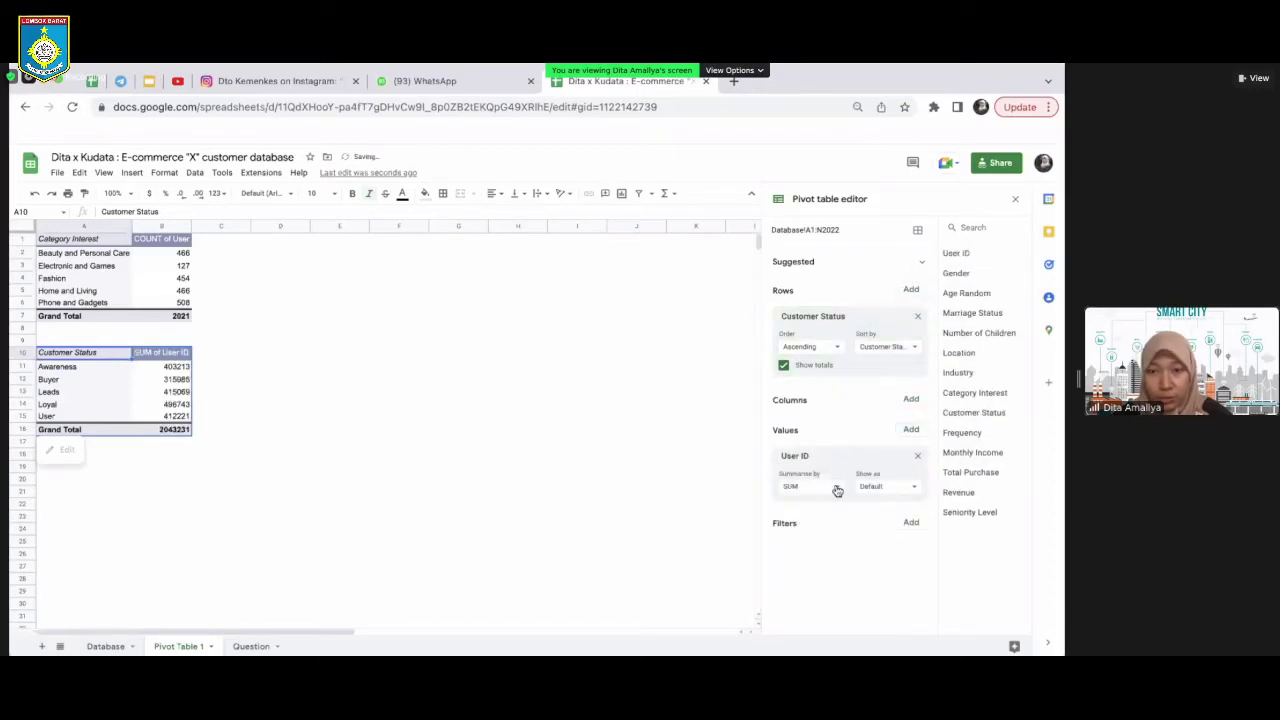
left_click(823, 488)
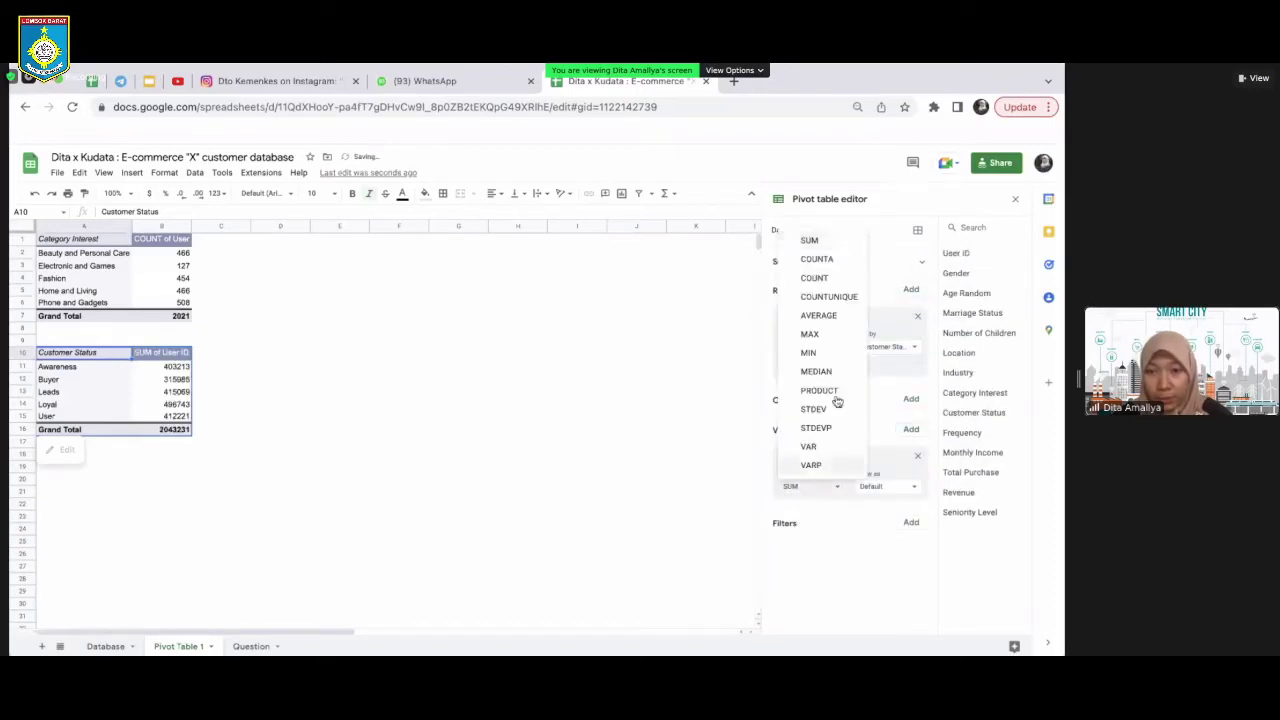
left_click(837, 277)
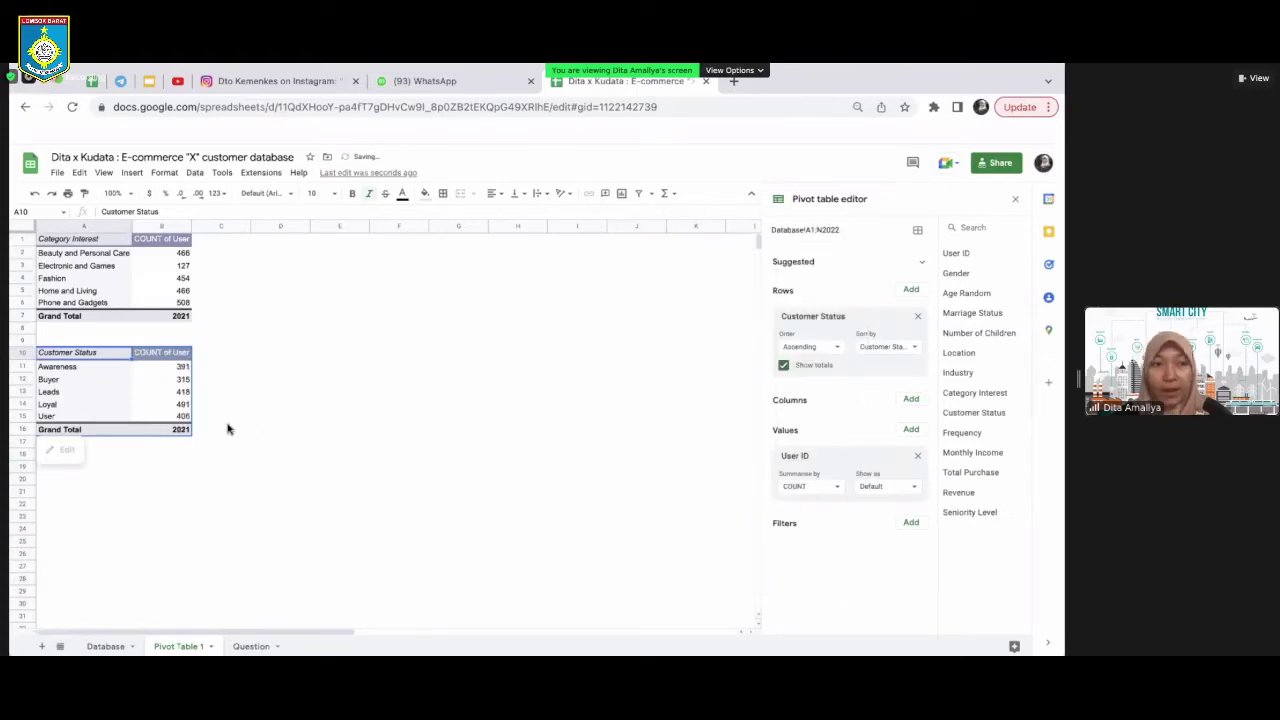
left_click(123, 393)
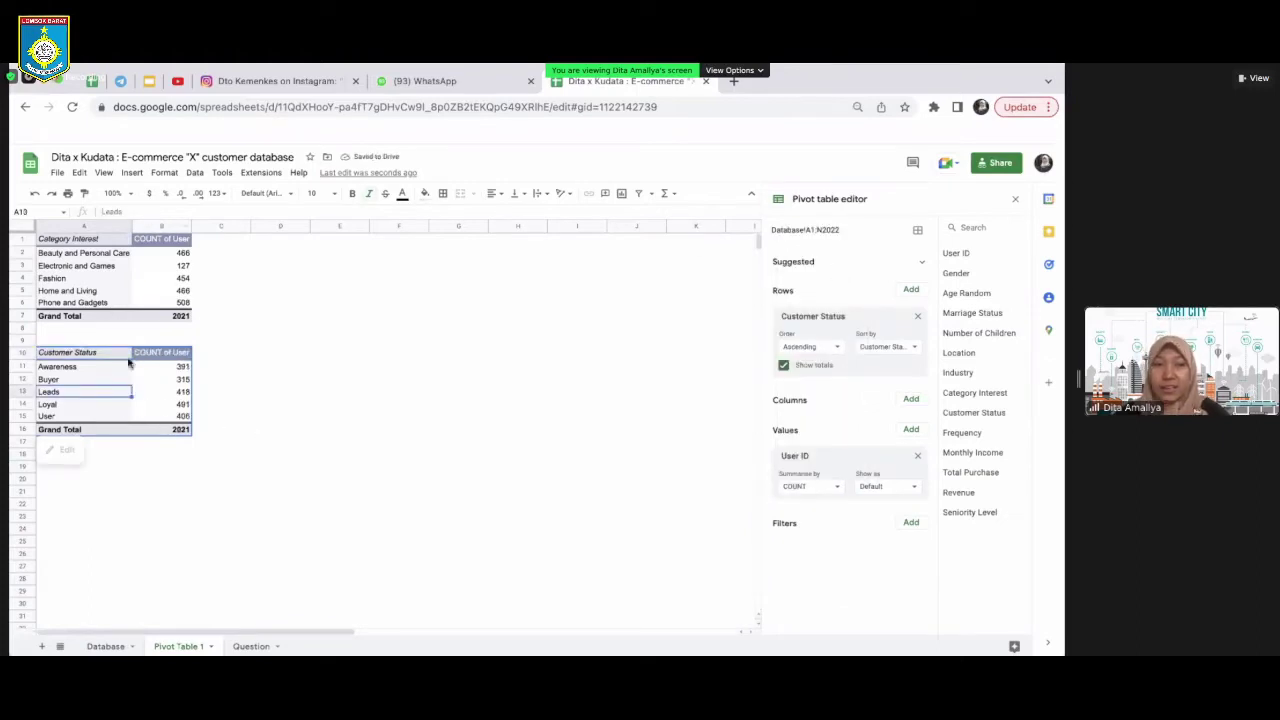
left_click(113, 355)
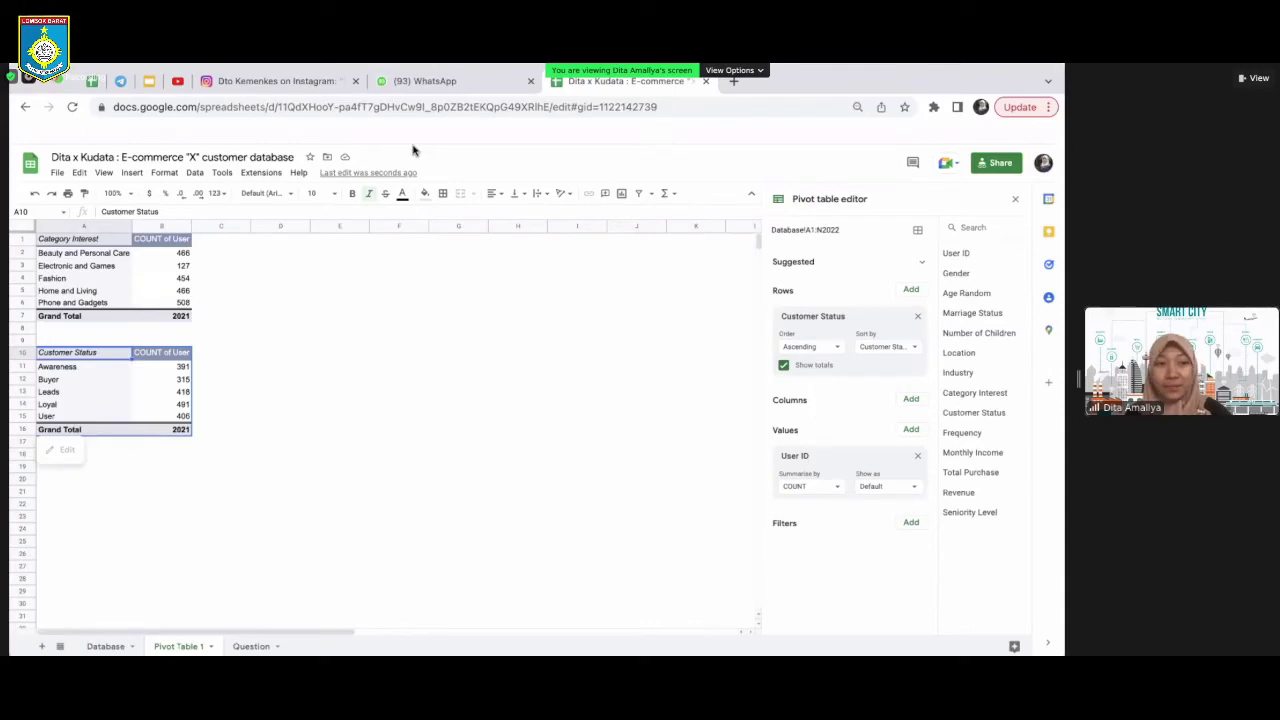
Look over the Database sheet and read the sixth and seventh questions about customer segments by location and field of work
left_click(108, 647)
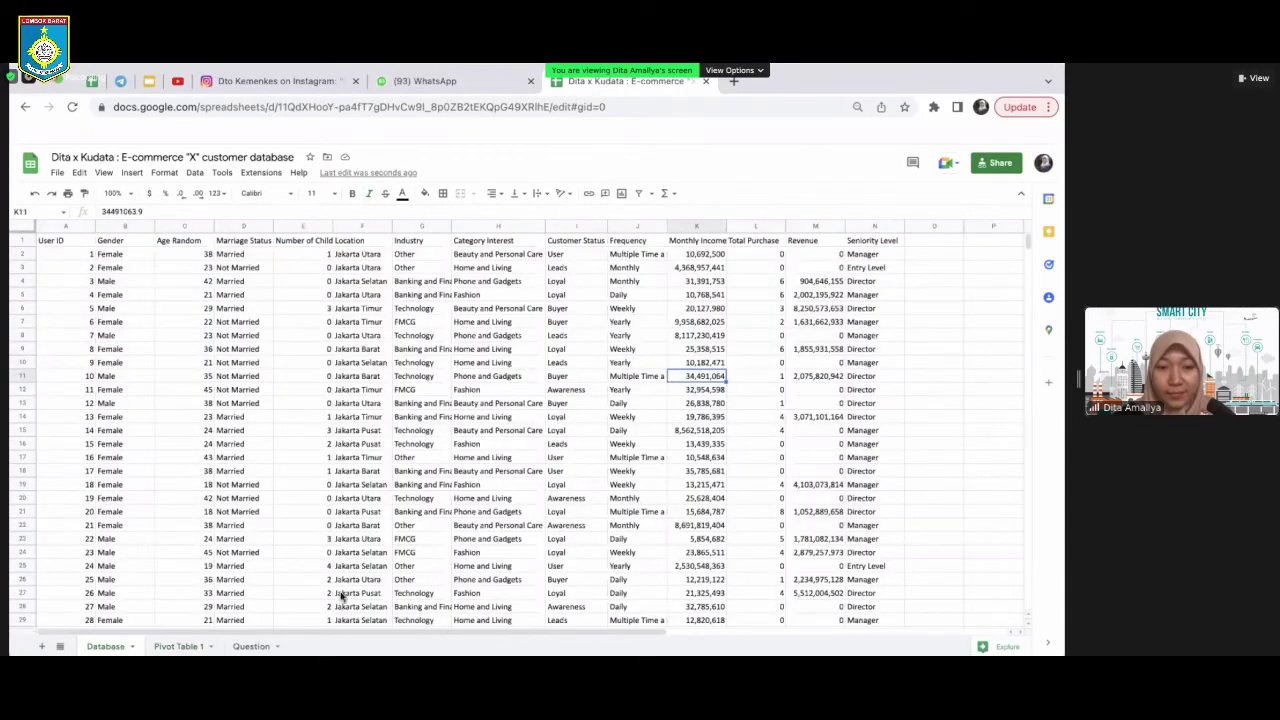
left_click(251, 647)
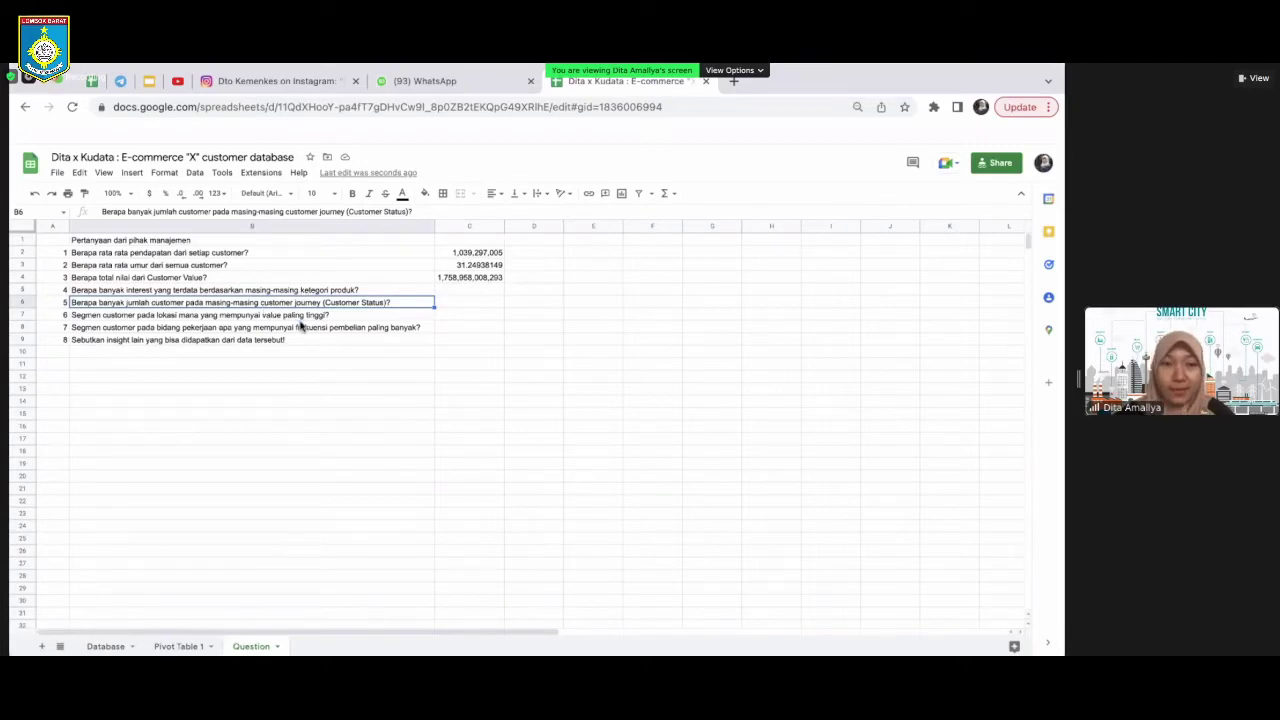
left_click(300, 326)
left_click(322, 316)
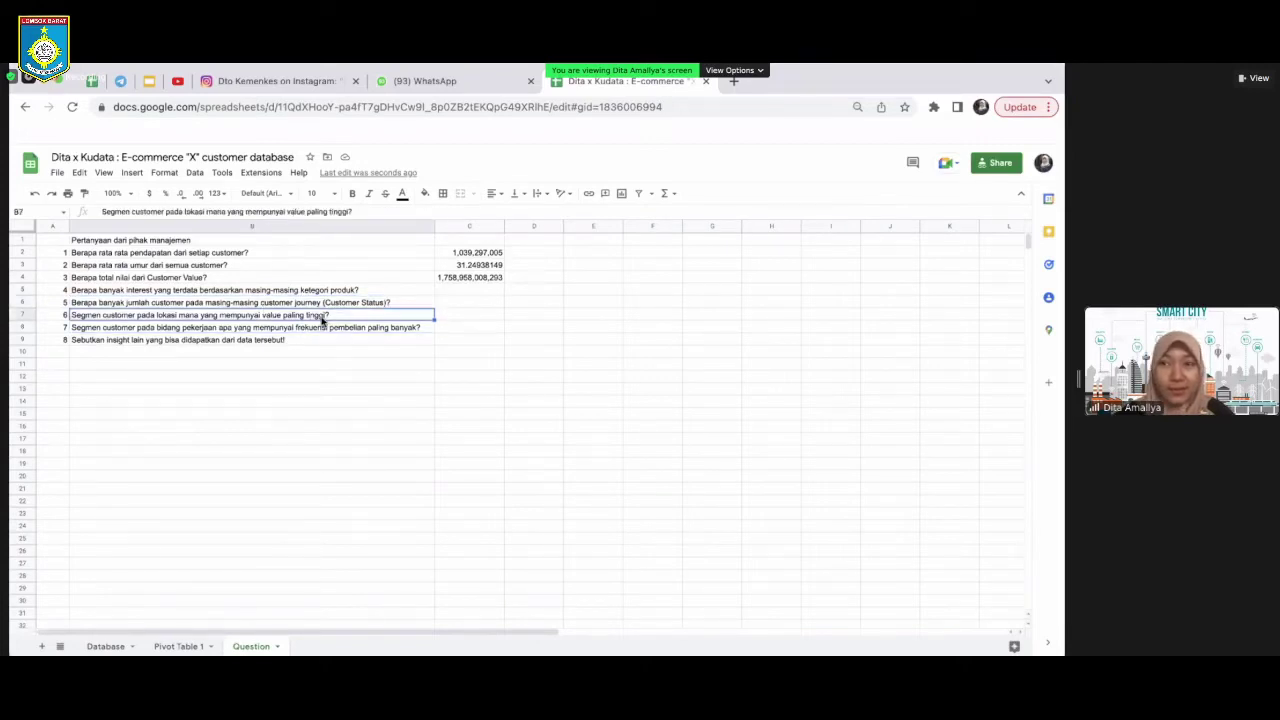
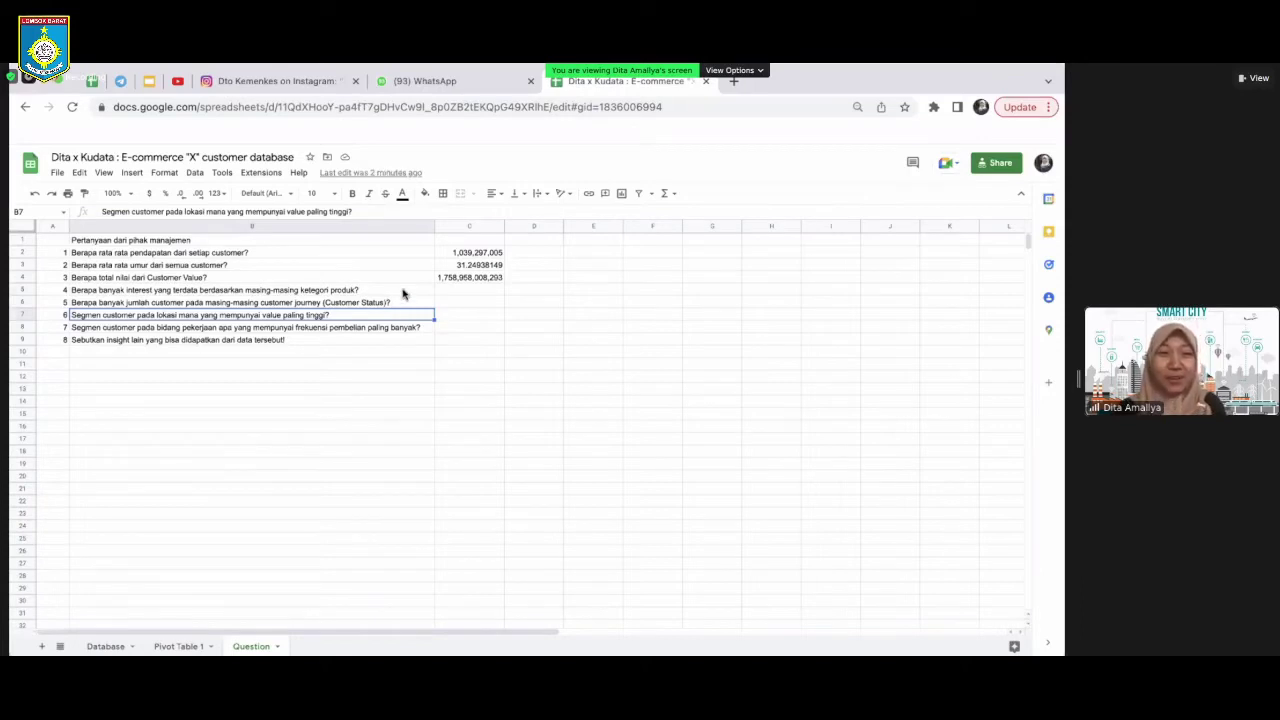
left_click(400, 290)
left_click(240, 327)
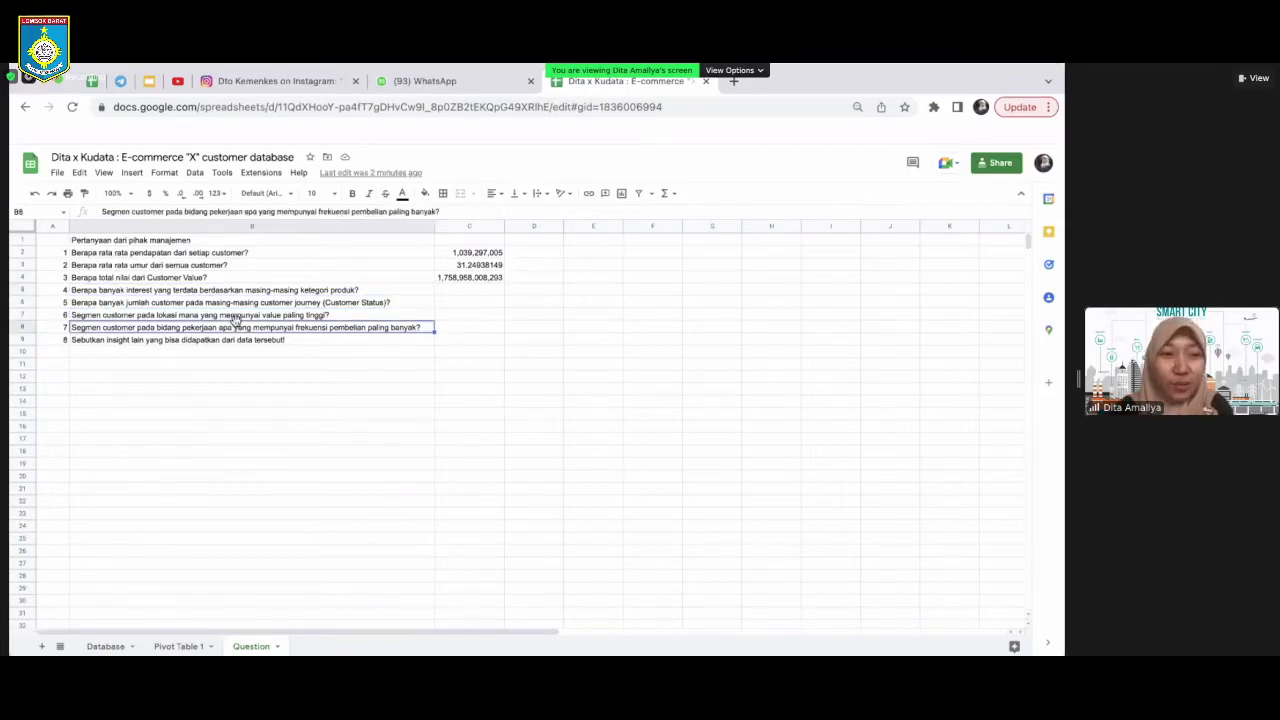
left_click(275, 316)
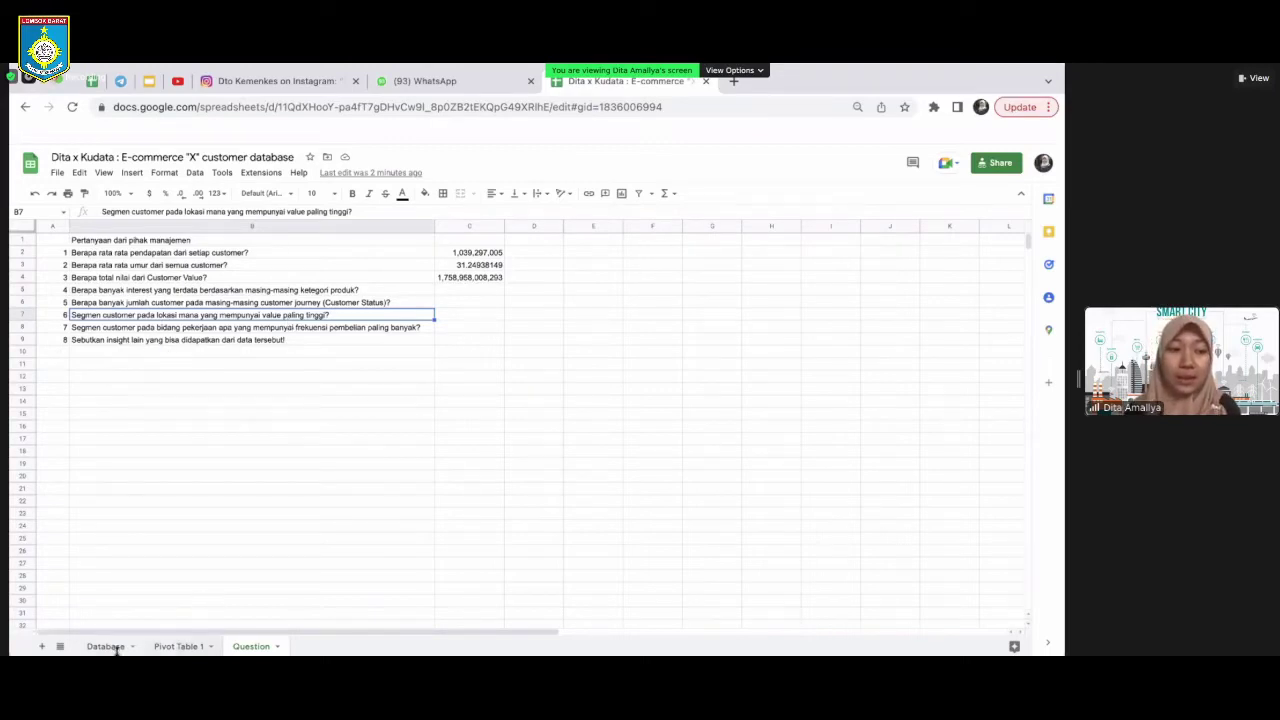
Paste a copy of the Customer Status pivot table below it on the Pivot Table 1 sheet, starting at cell A19
left_click(178, 646)
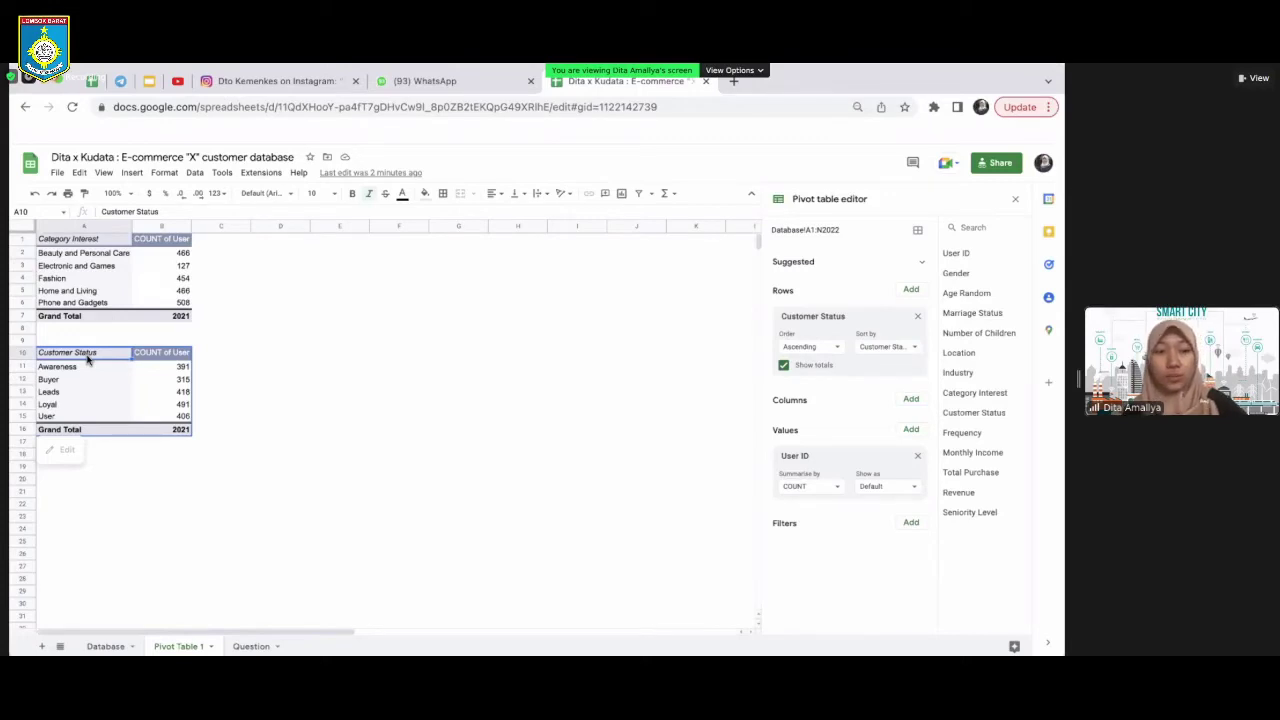
left_click(79, 470)
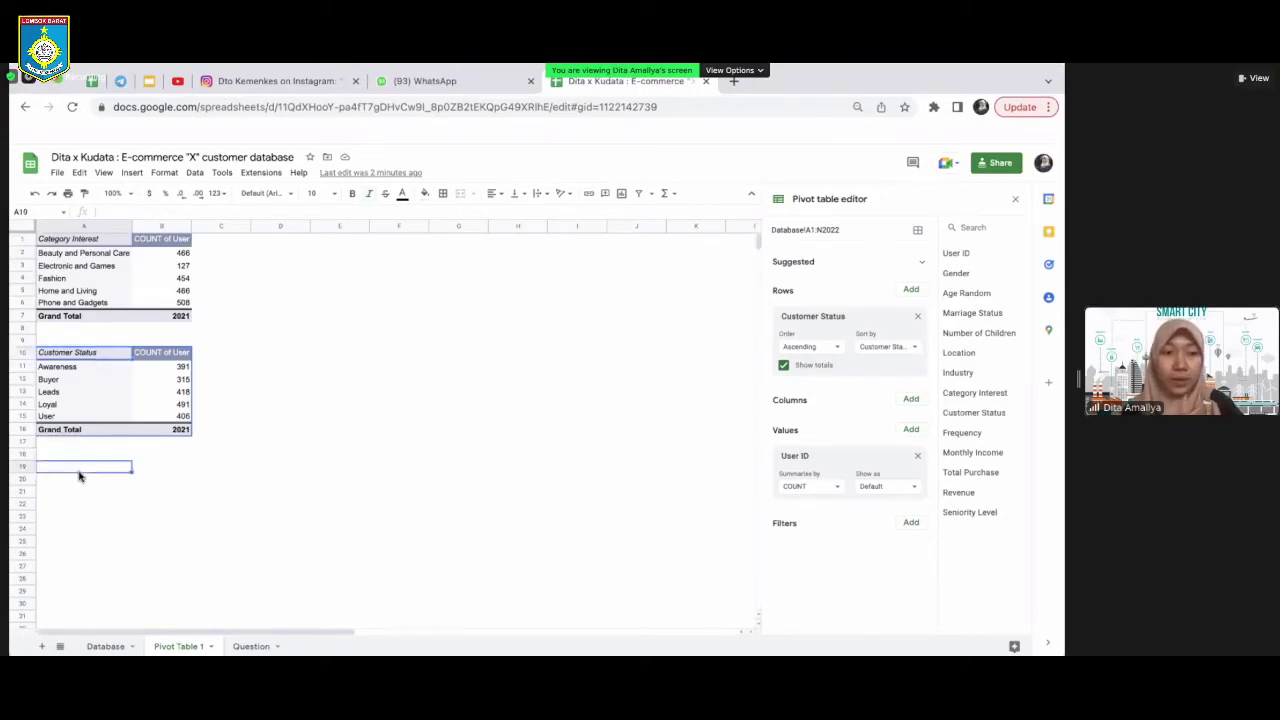
type("Customer Status\tCOUNT of User Awareness\t391 Buyer\t315 Leads\t418 Loyal\t491 User\t406 Grand Total\t2021")
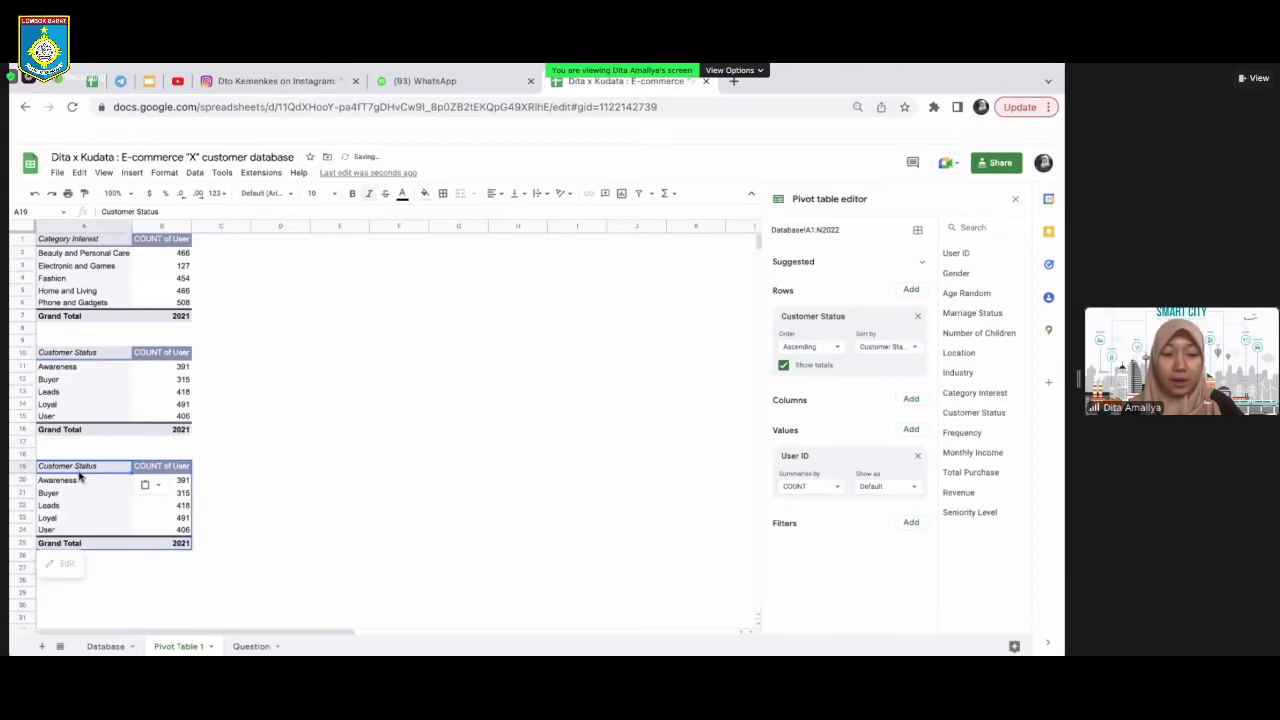
left_click(104, 358)
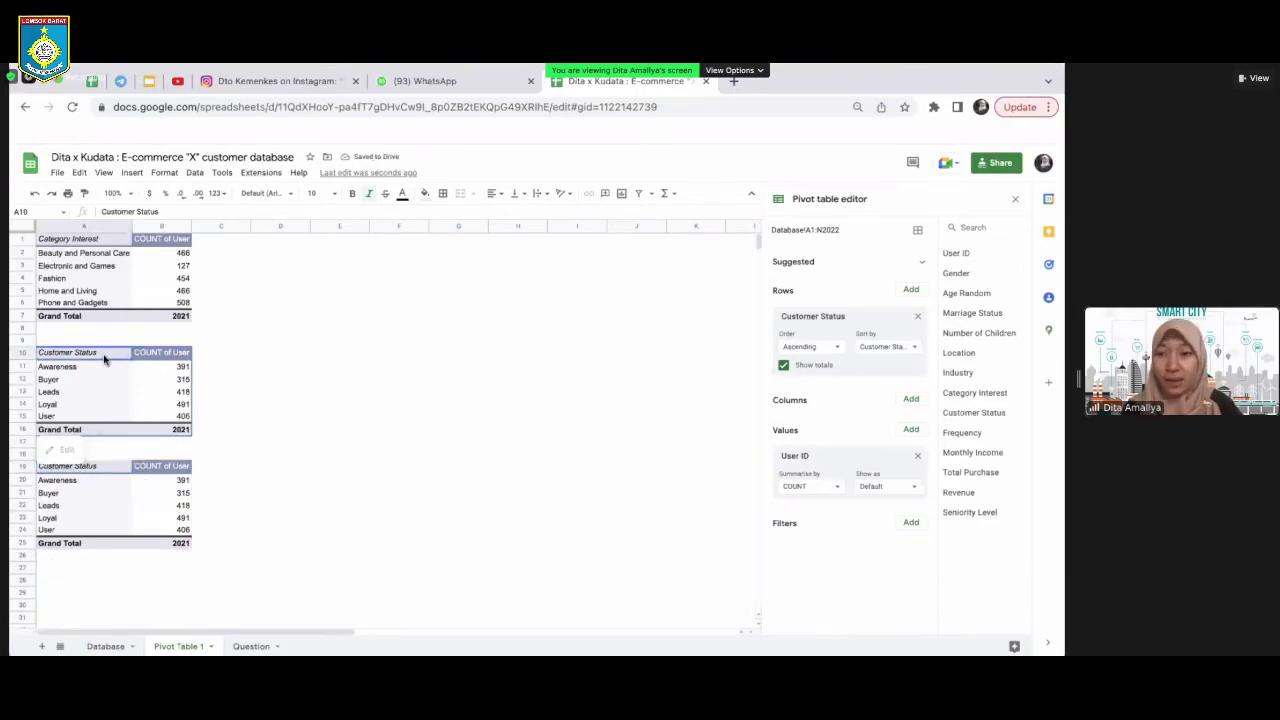
right_click(104, 360)
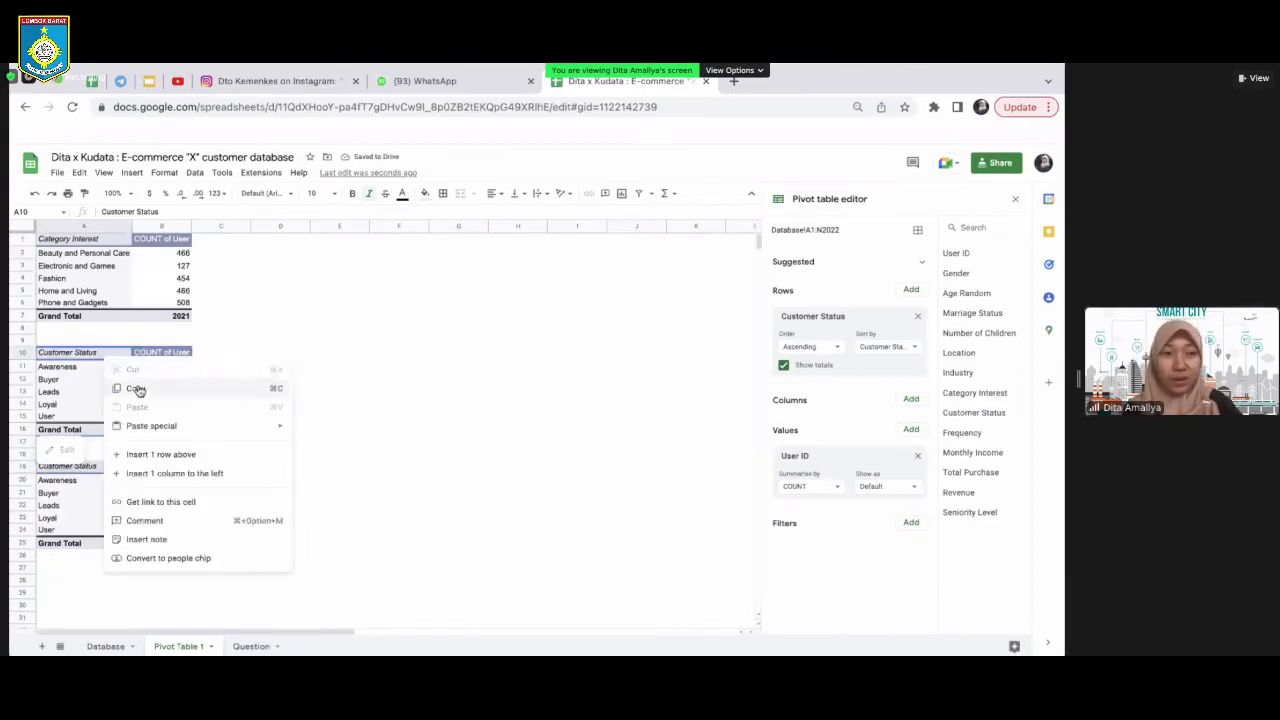
left_click(26, 400)
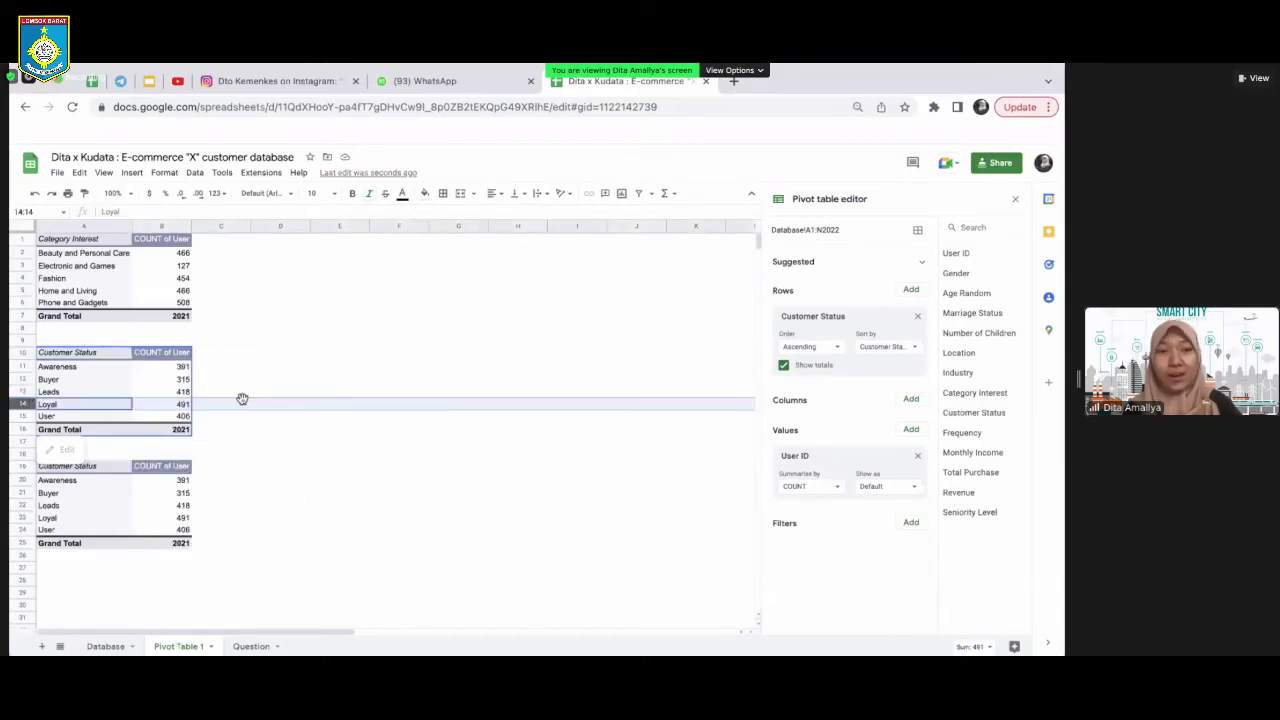
Change the pivot table at A19 to use Location as rows and Revenue summarised by SUM as values
left_click(86, 481)
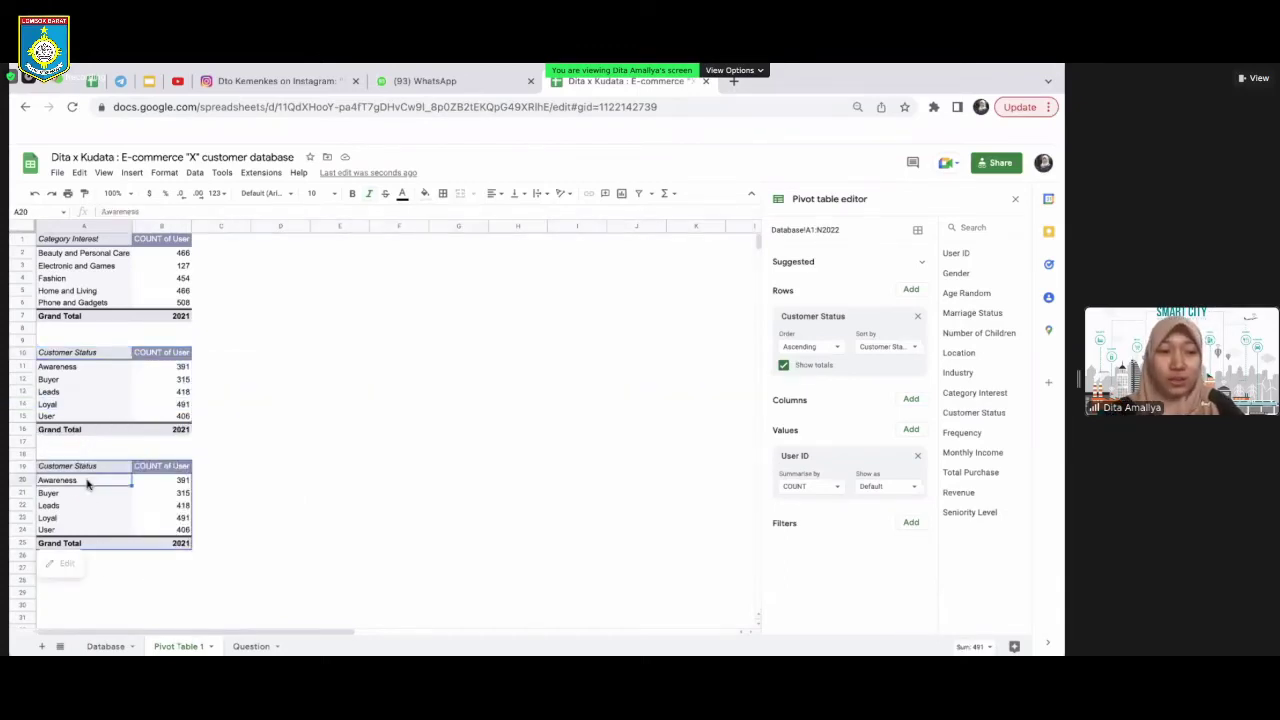
left_click(917, 316)
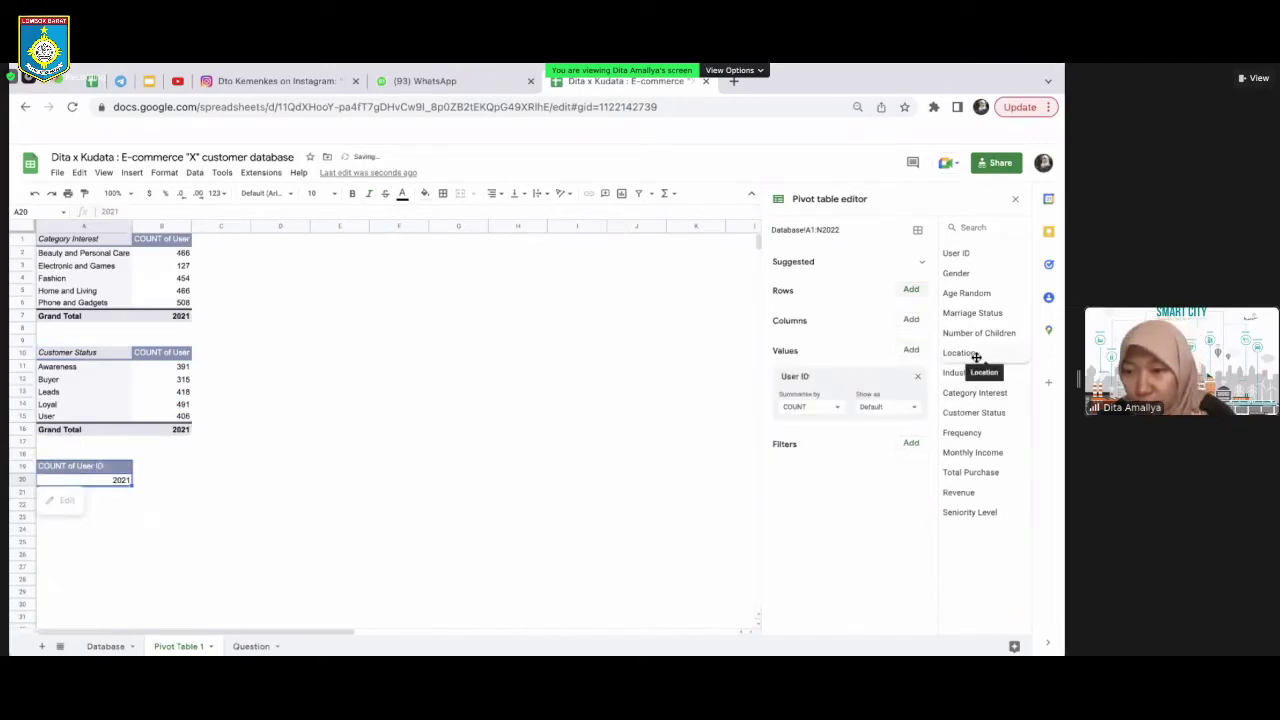
left_click_drag(975, 357, 820, 306)
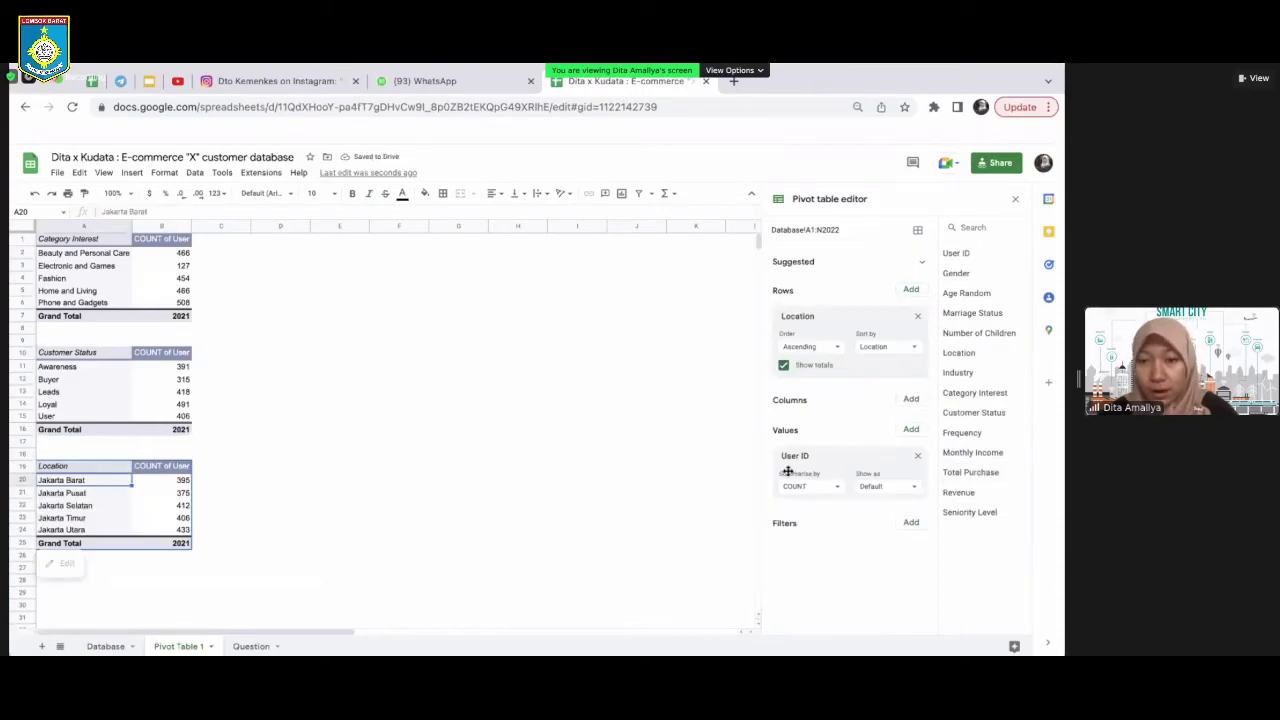
left_click(917, 456)
left_click_drag(962, 491, 812, 448)
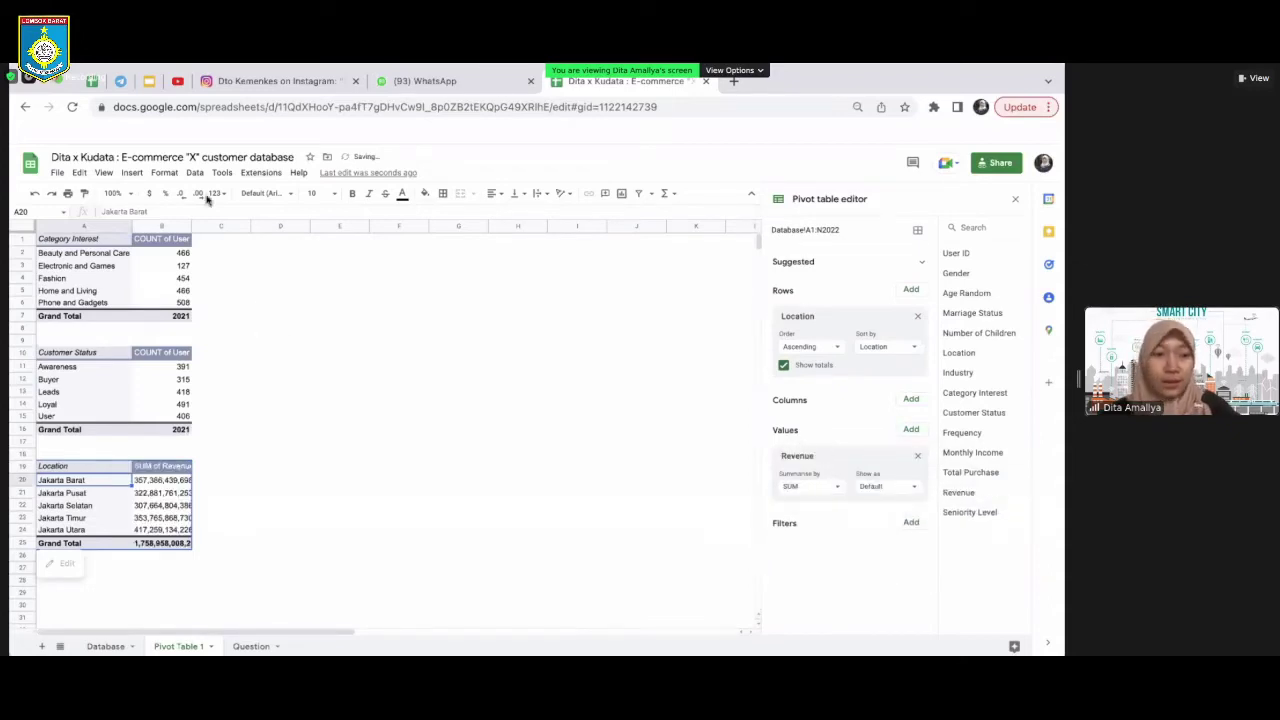
Fit the width of column B to its contents on the Pivot Table 1 sheet
left_click(169, 227)
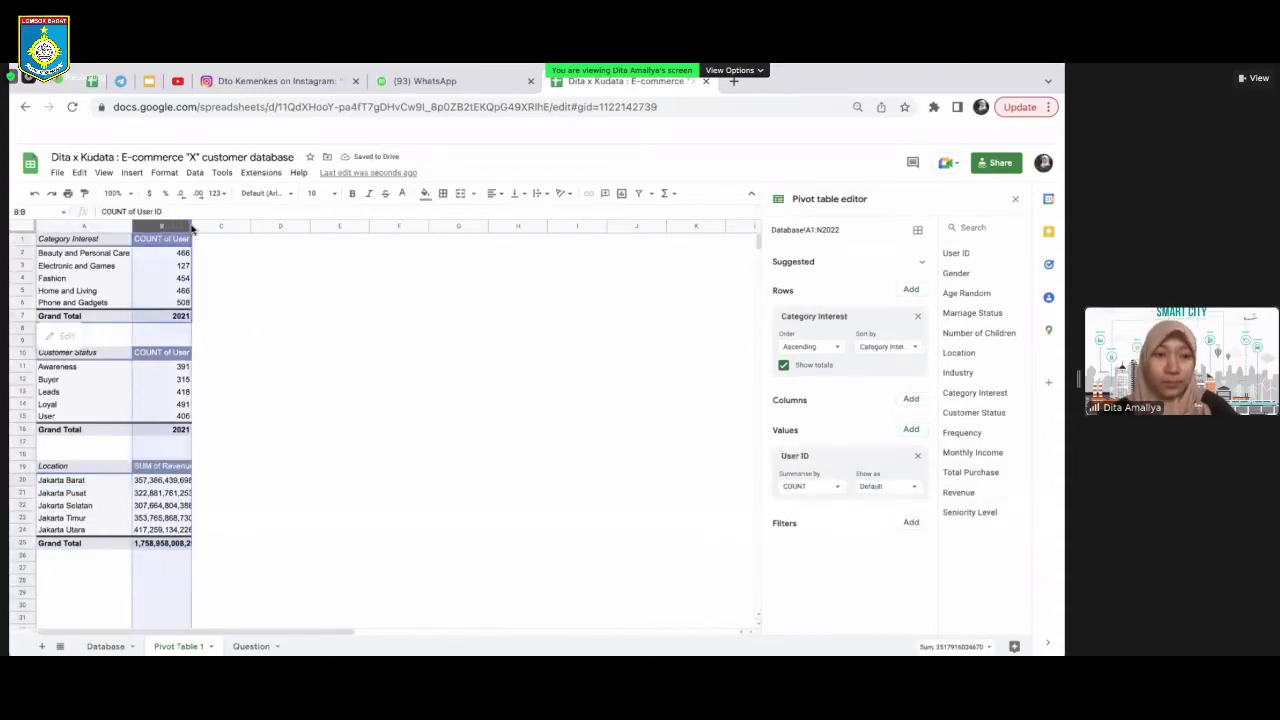
double_click(190, 226)
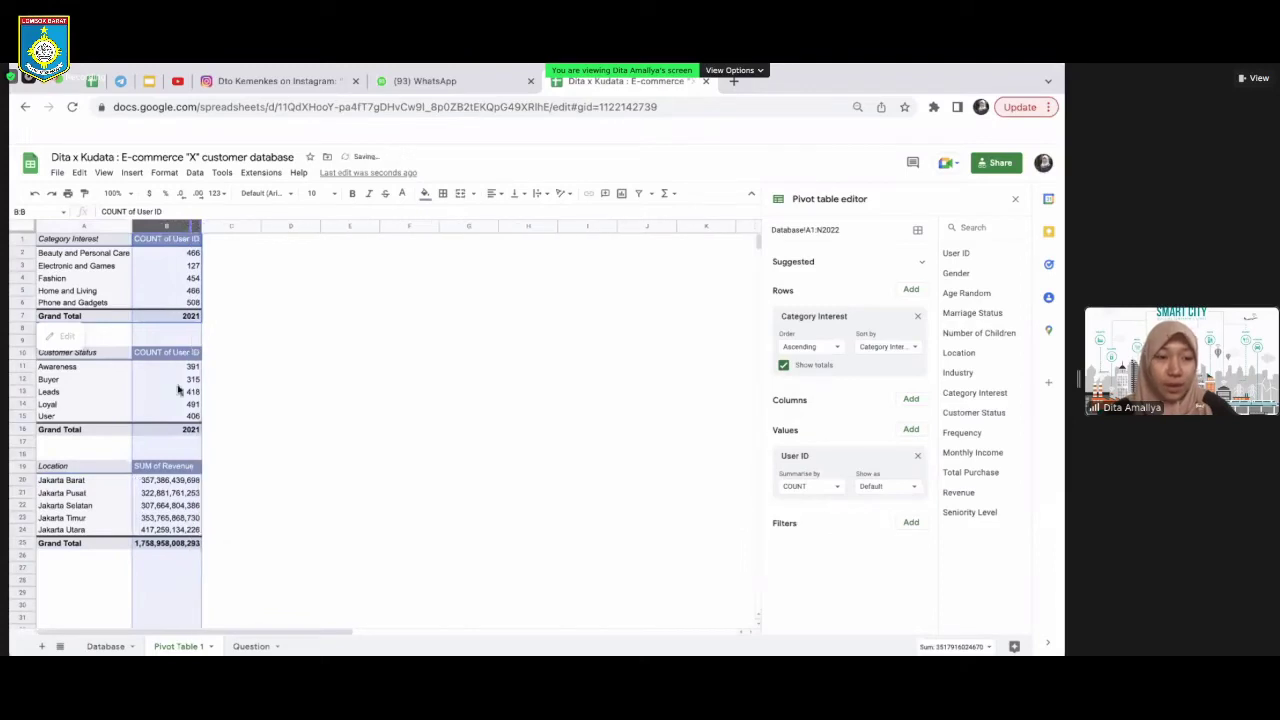
left_click(288, 505)
Move the whole Location revenue pivot table from A19:B25 to start at cell D1
left_click(99, 473)
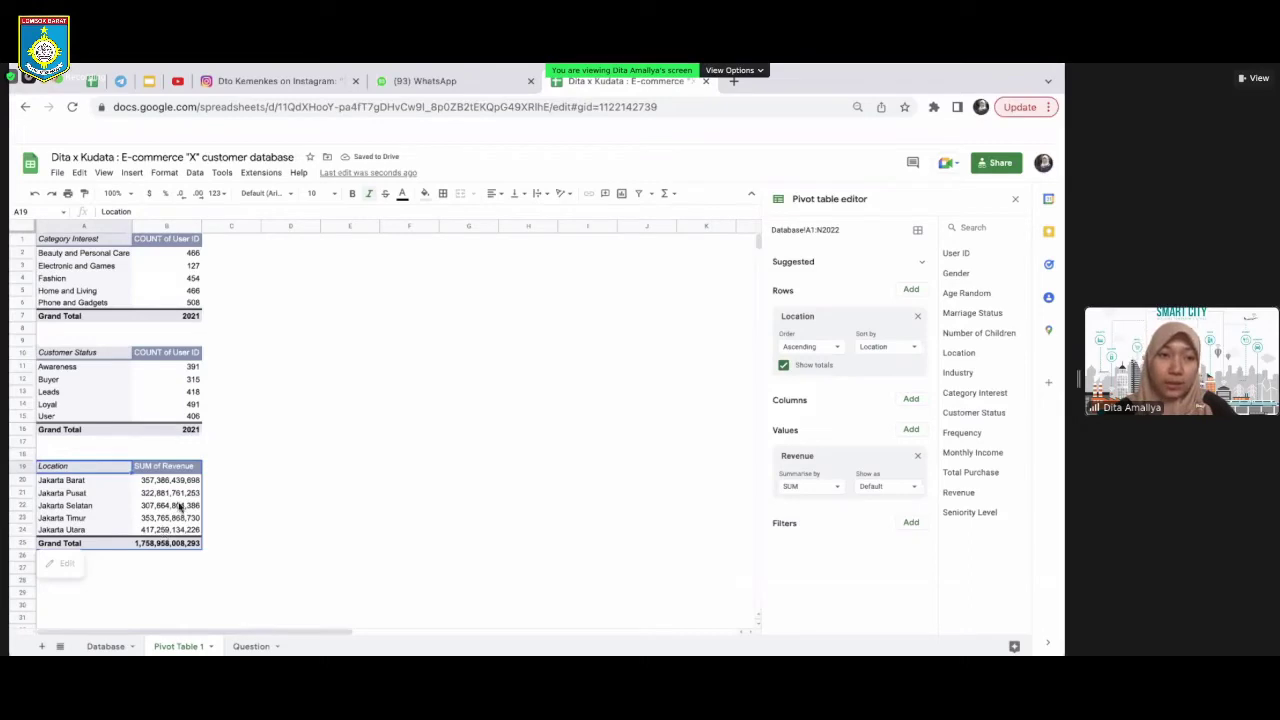
key("ctrl+a")
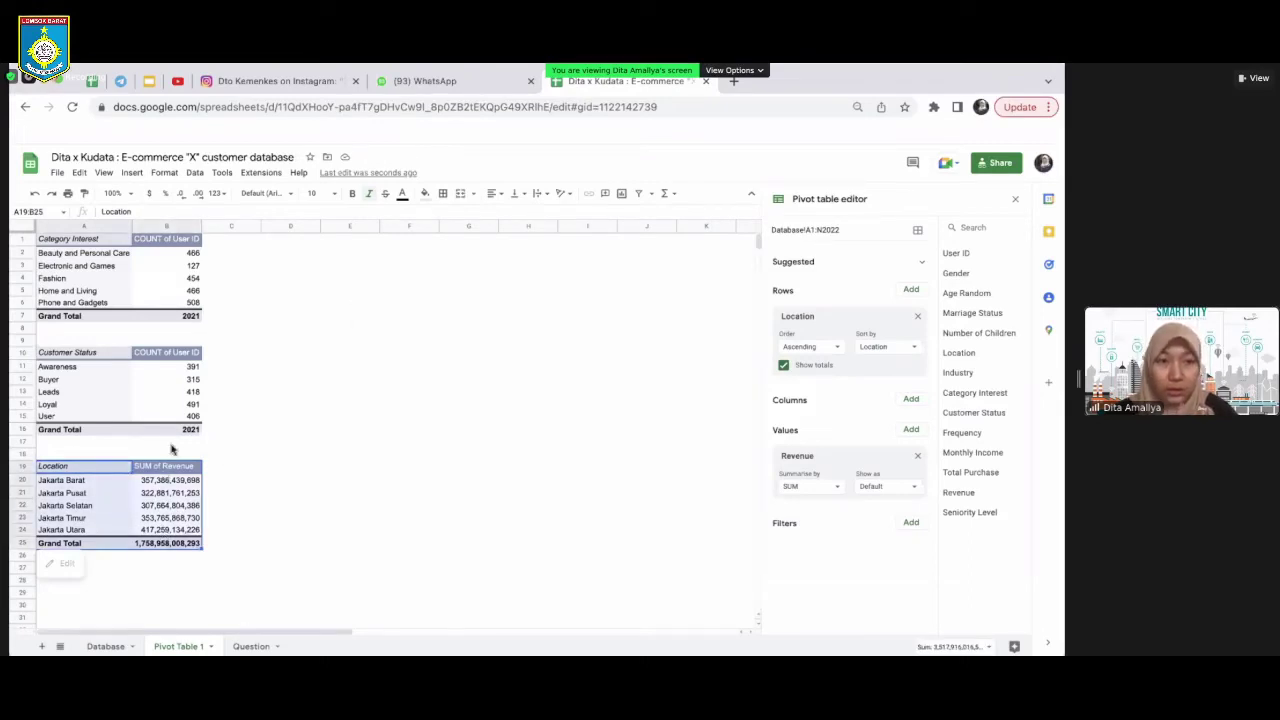
key("ctrl+x")
left_click(291, 244)
key("ctrl+v")
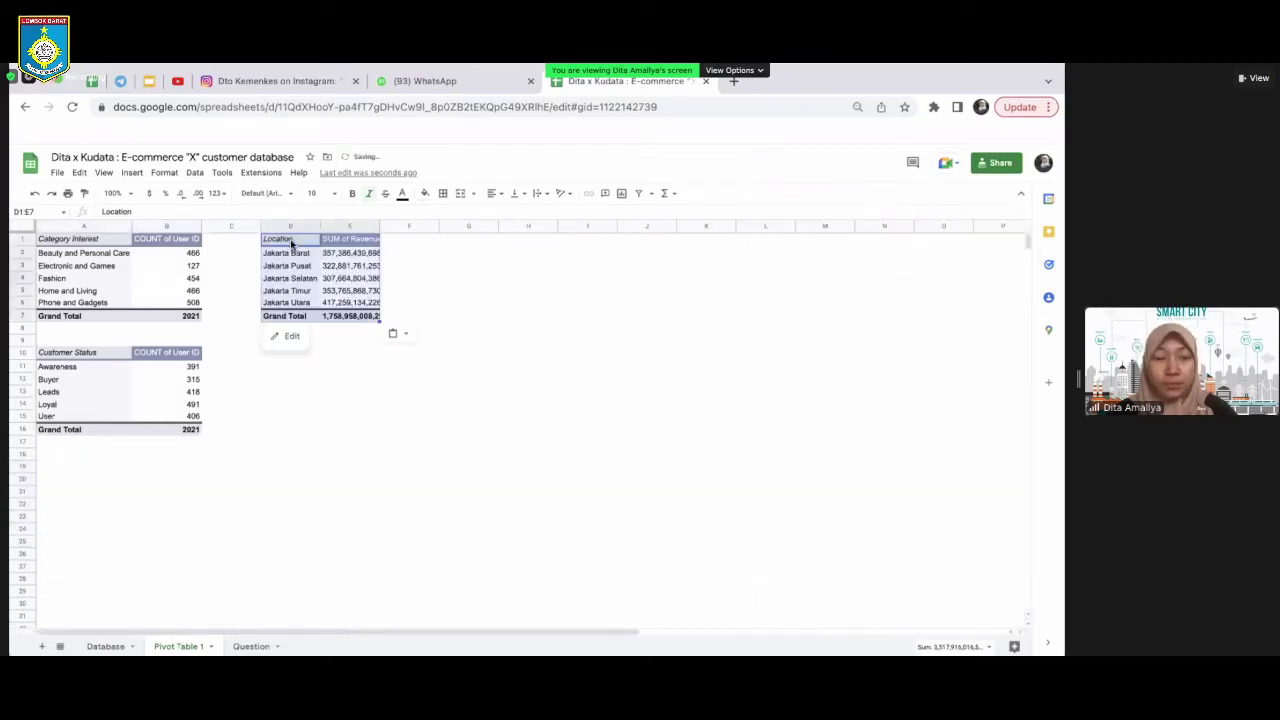
Widen column E to fit the full revenue sums of the Location pivot table
left_click(356, 225)
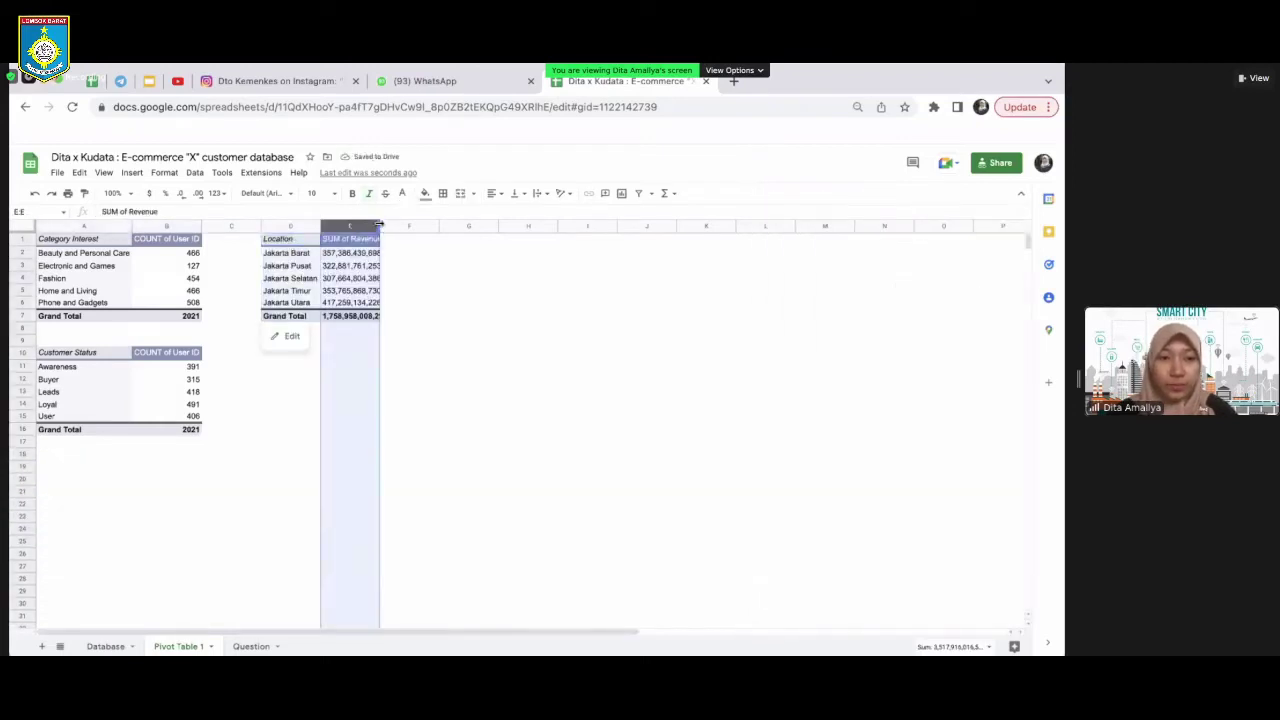
right_click(378, 226)
left_click(379, 226)
left_click_drag(379, 226, 390, 226)
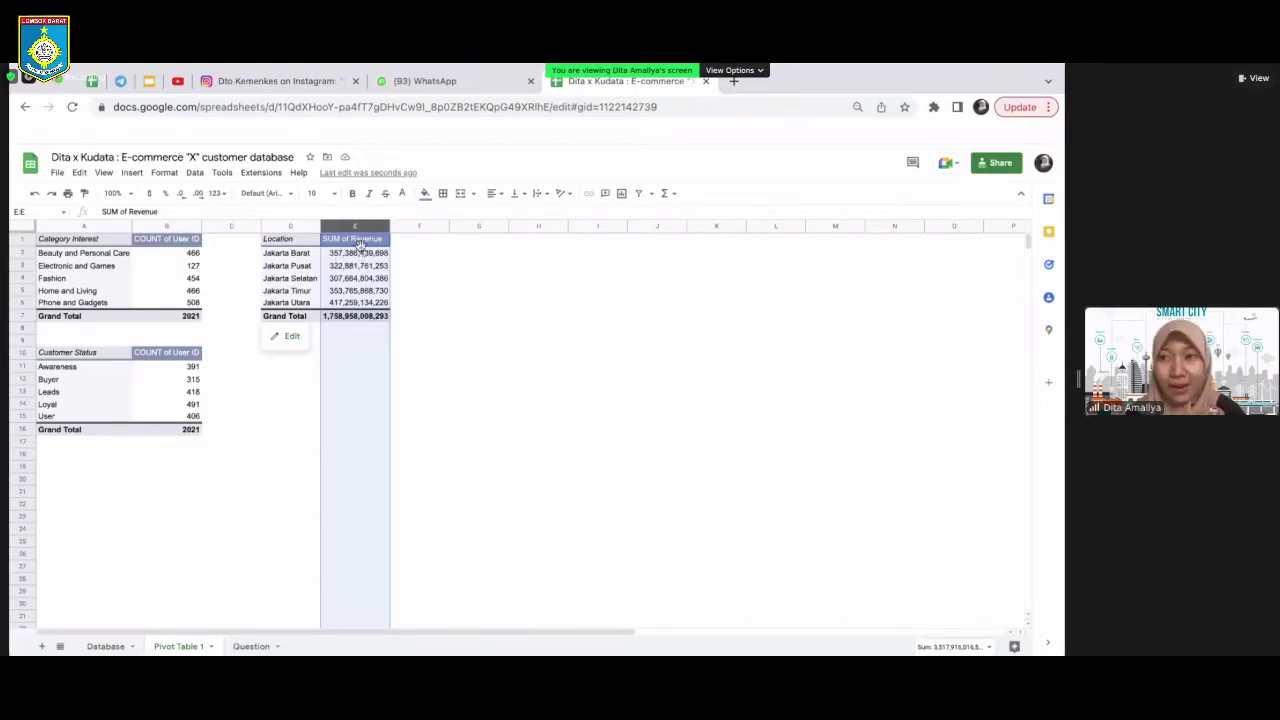
right_click(364, 254)
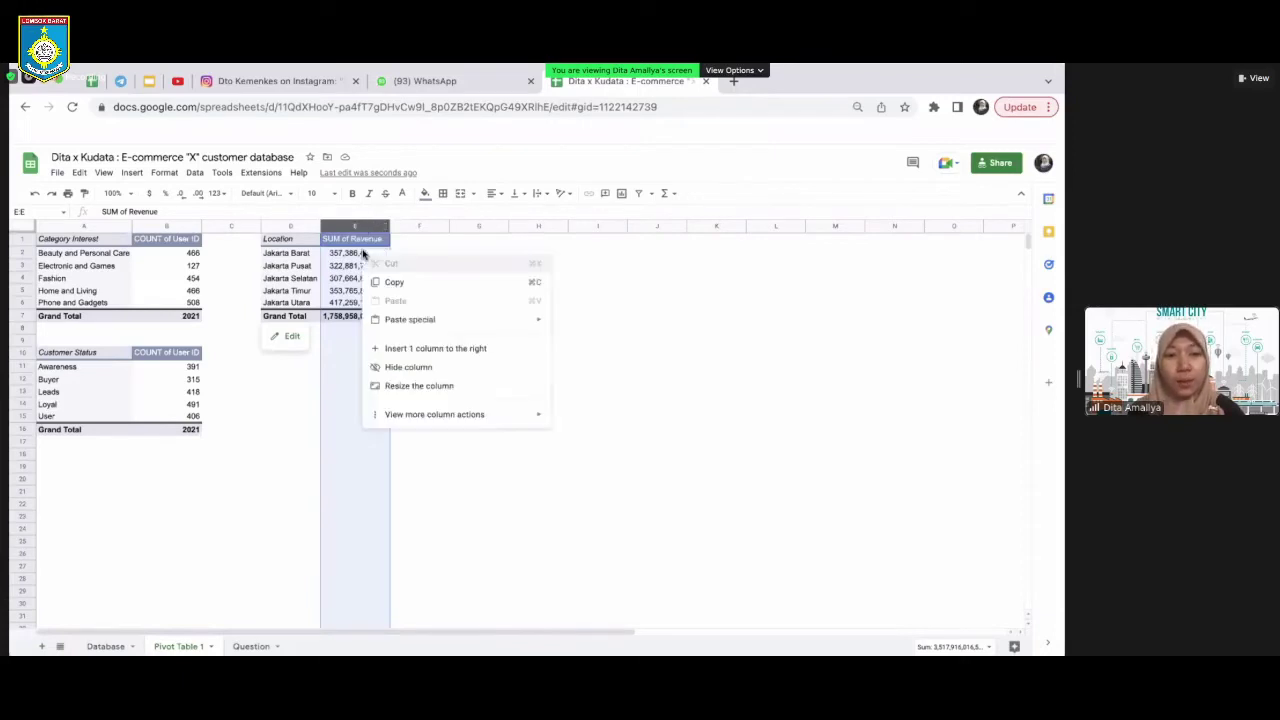
left_click(340, 230)
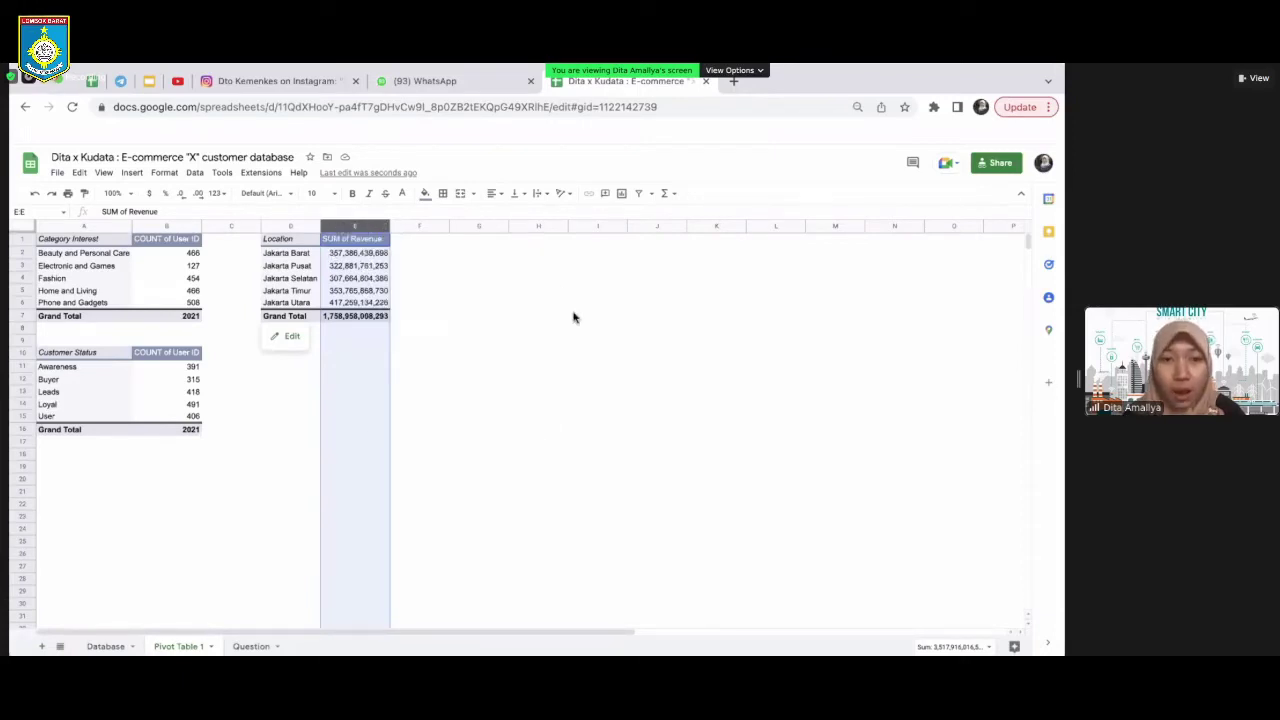
left_click(217, 194)
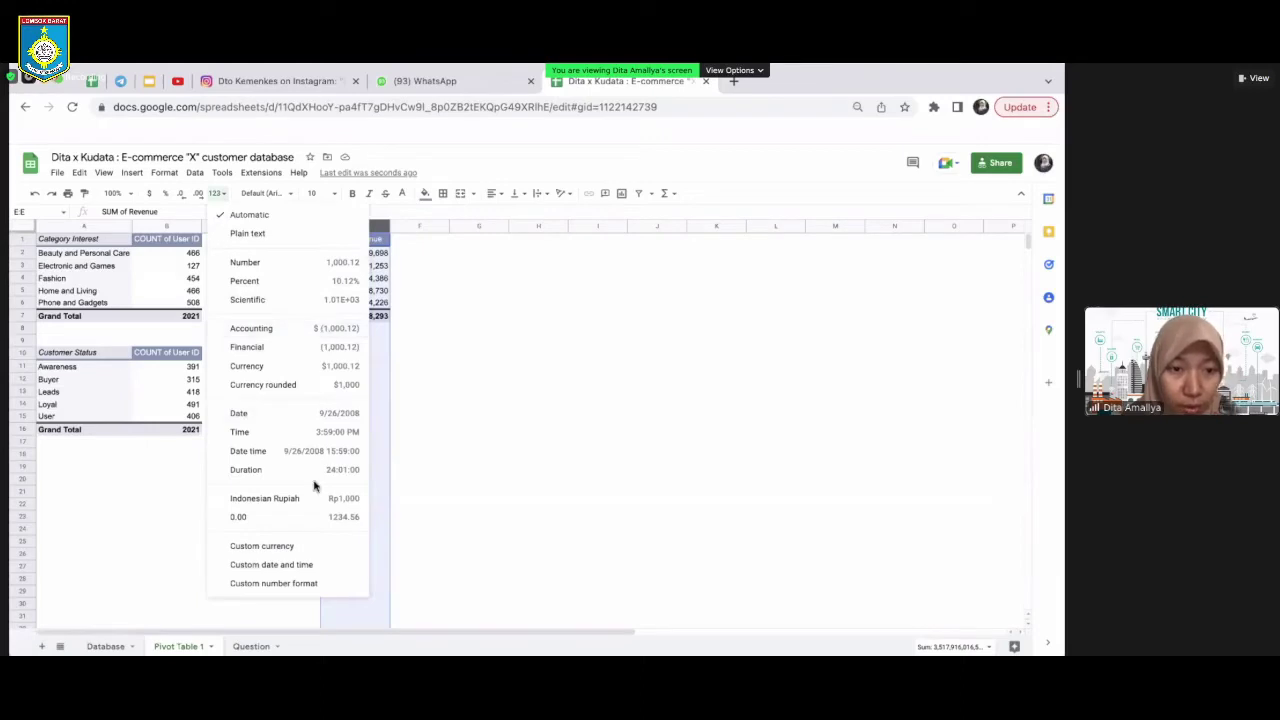
left_click(455, 283)
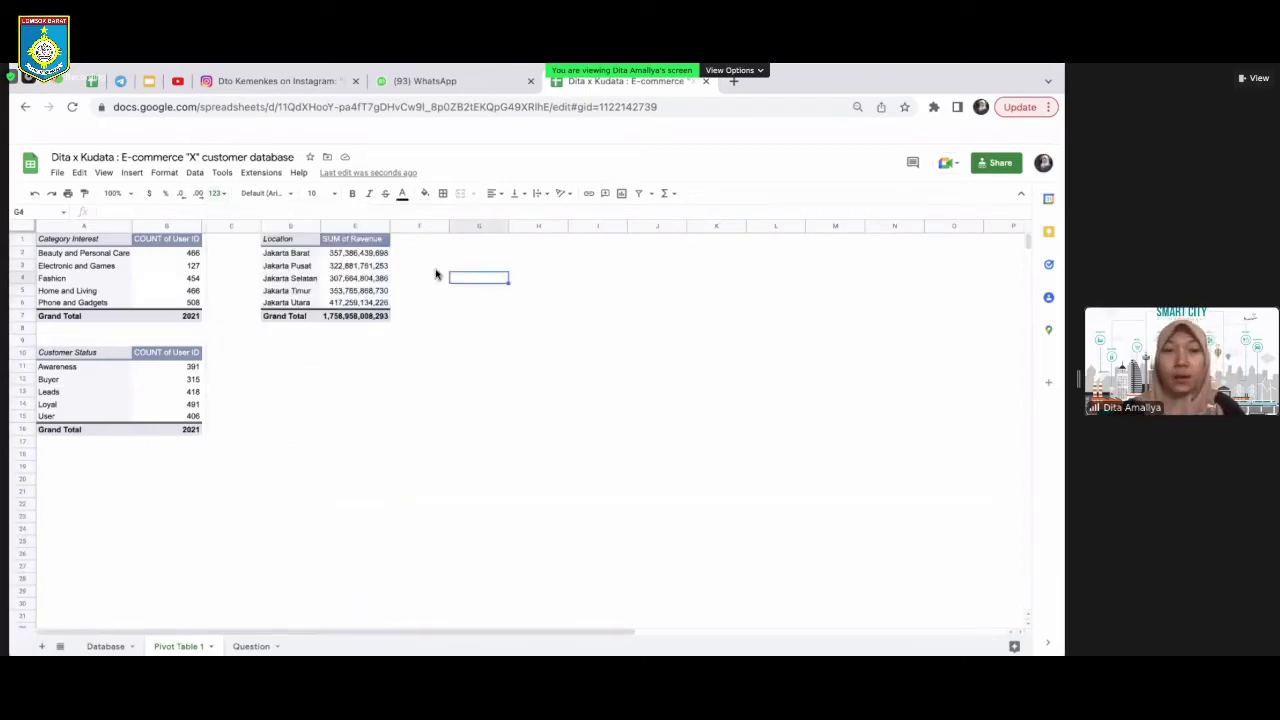
left_click(418, 257)
mouse_move(365, 258)
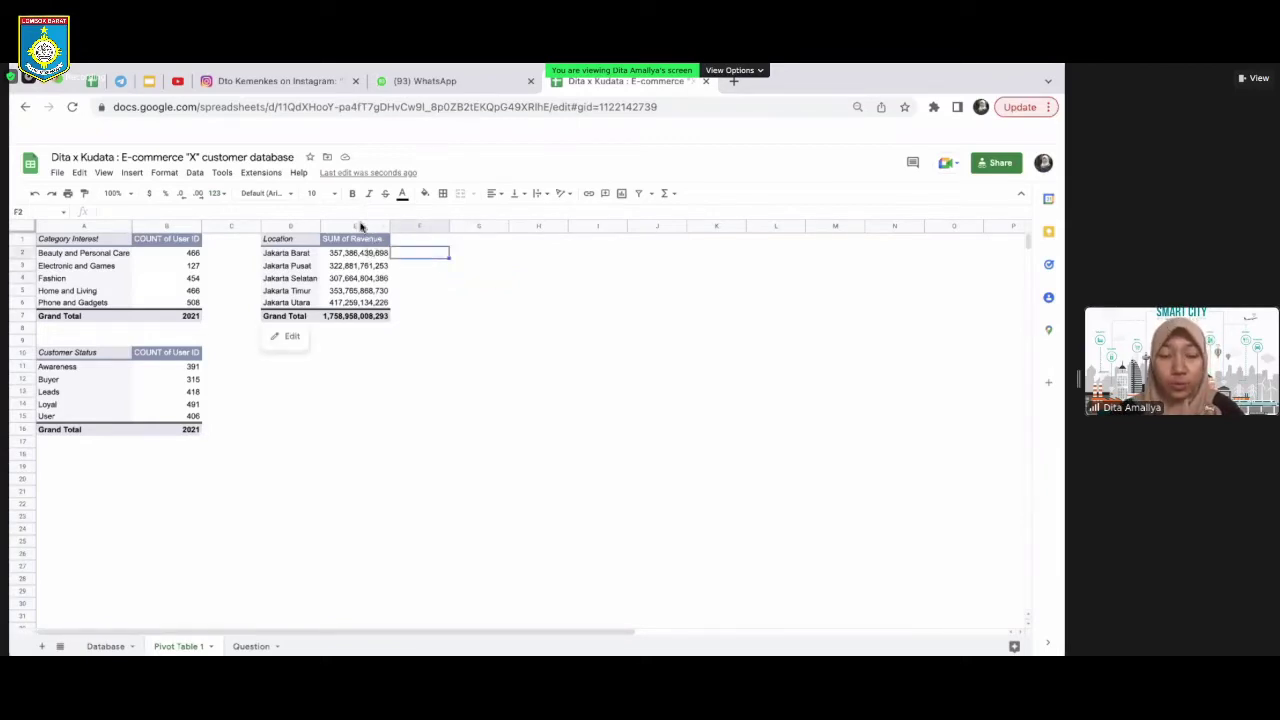
left_click(360, 223)
left_click(409, 256)
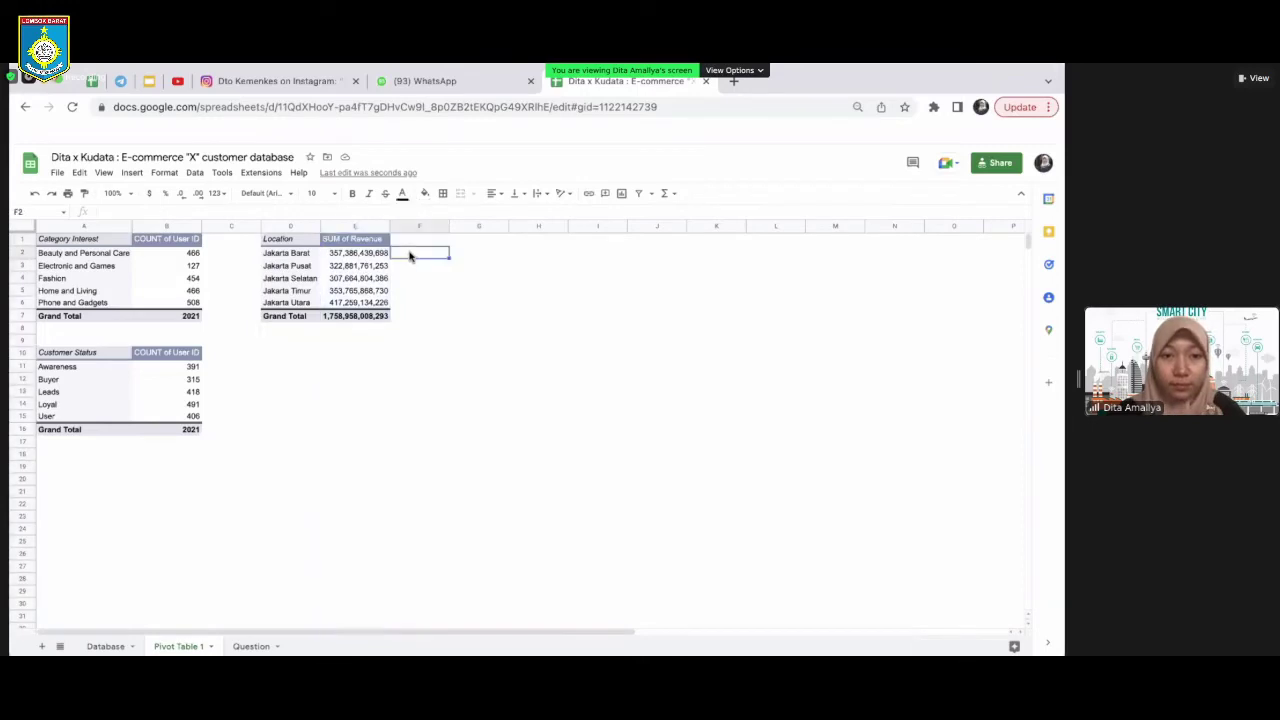
type("=")
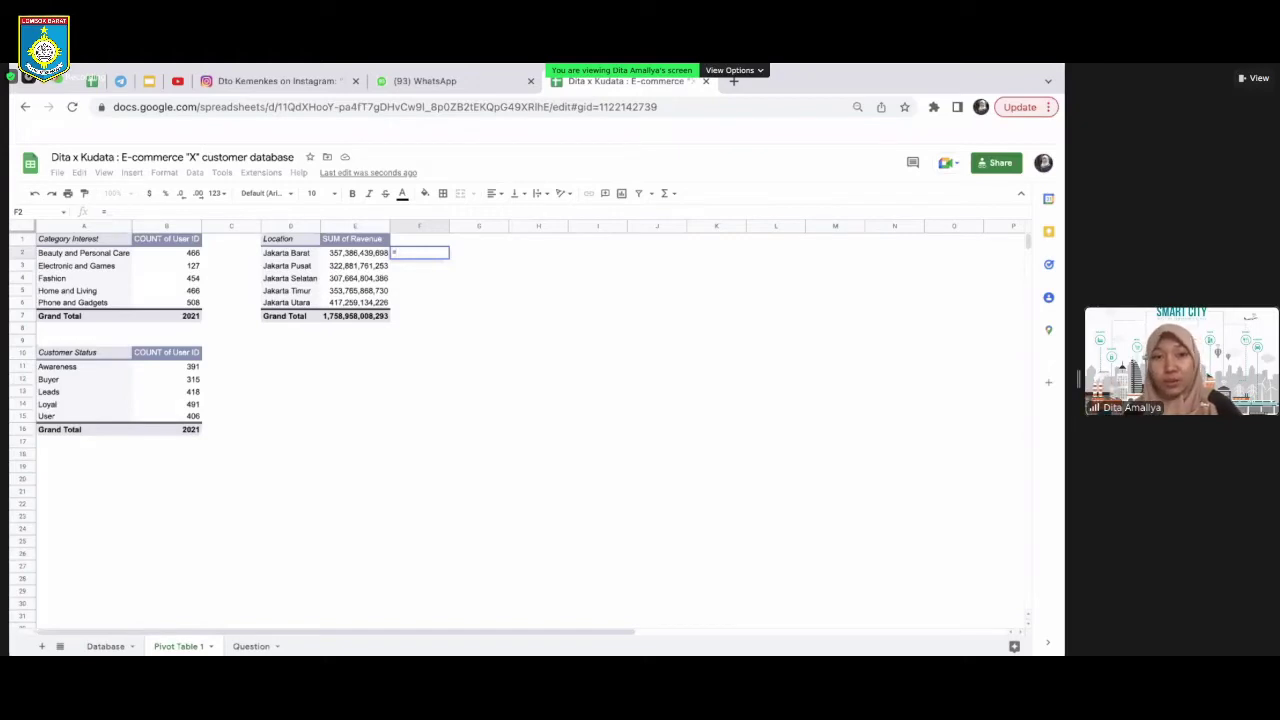
type("CONCA")
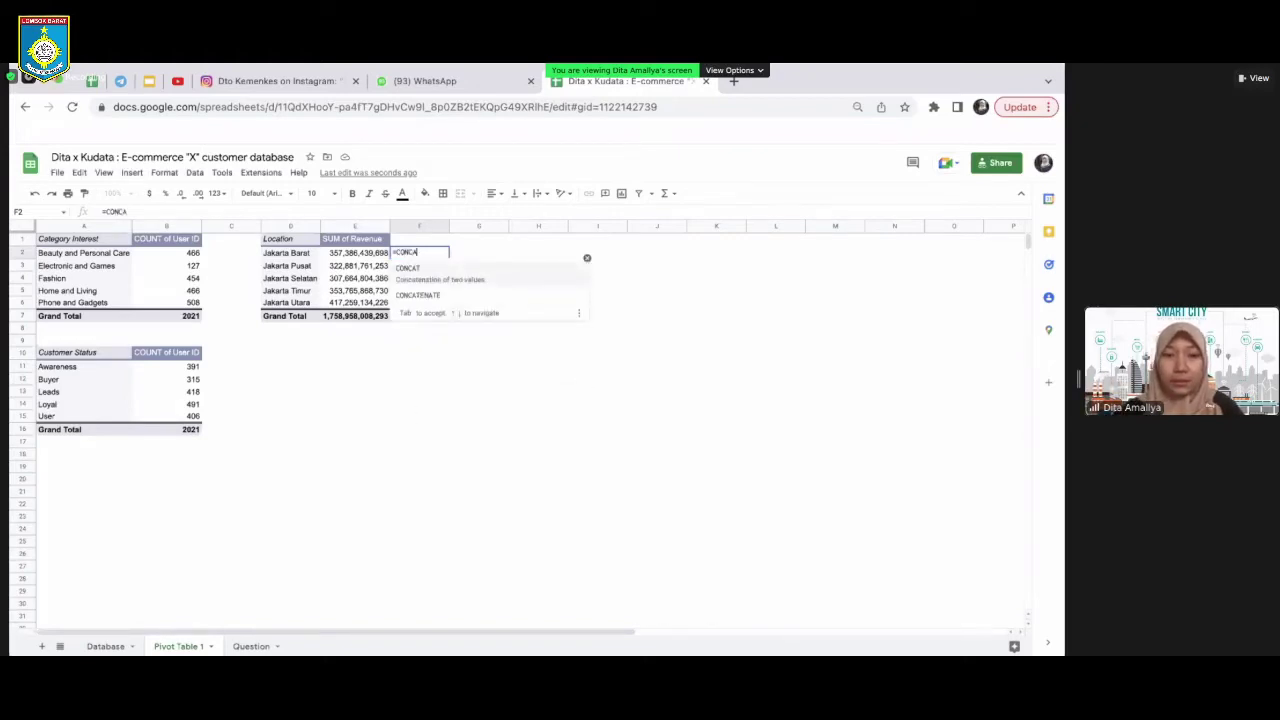
key("Tab")
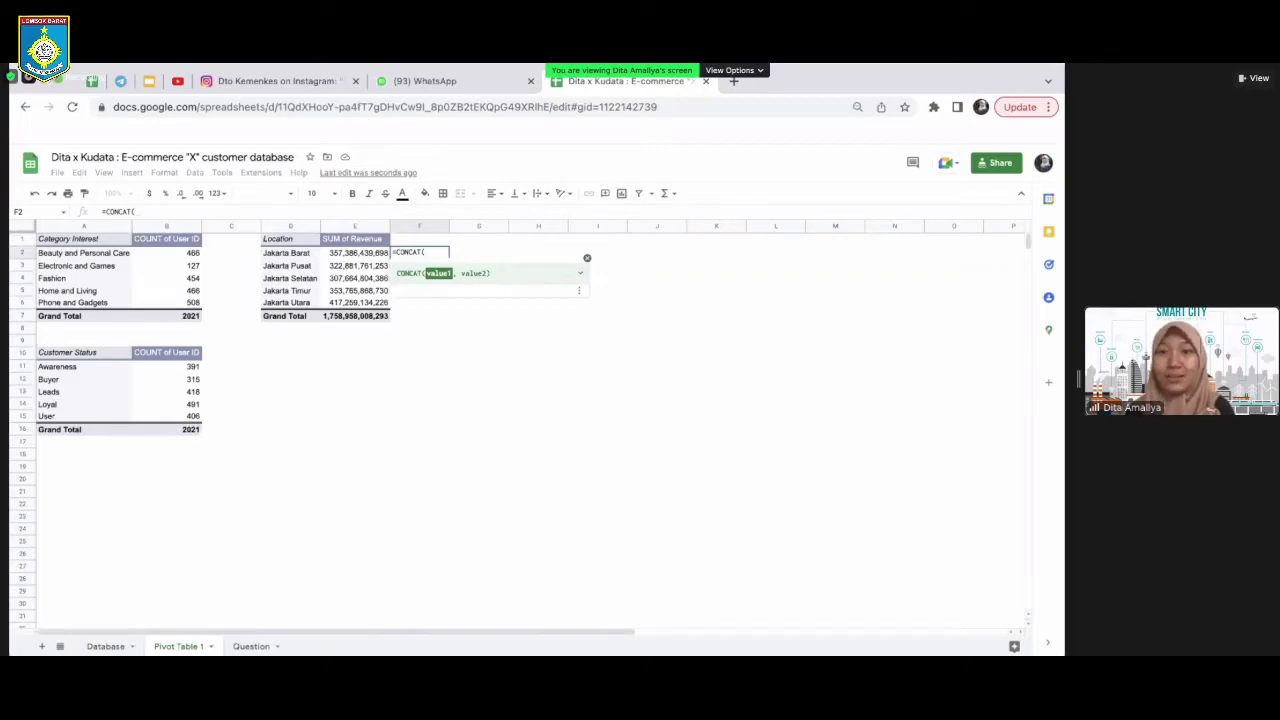
left_click(365, 255)
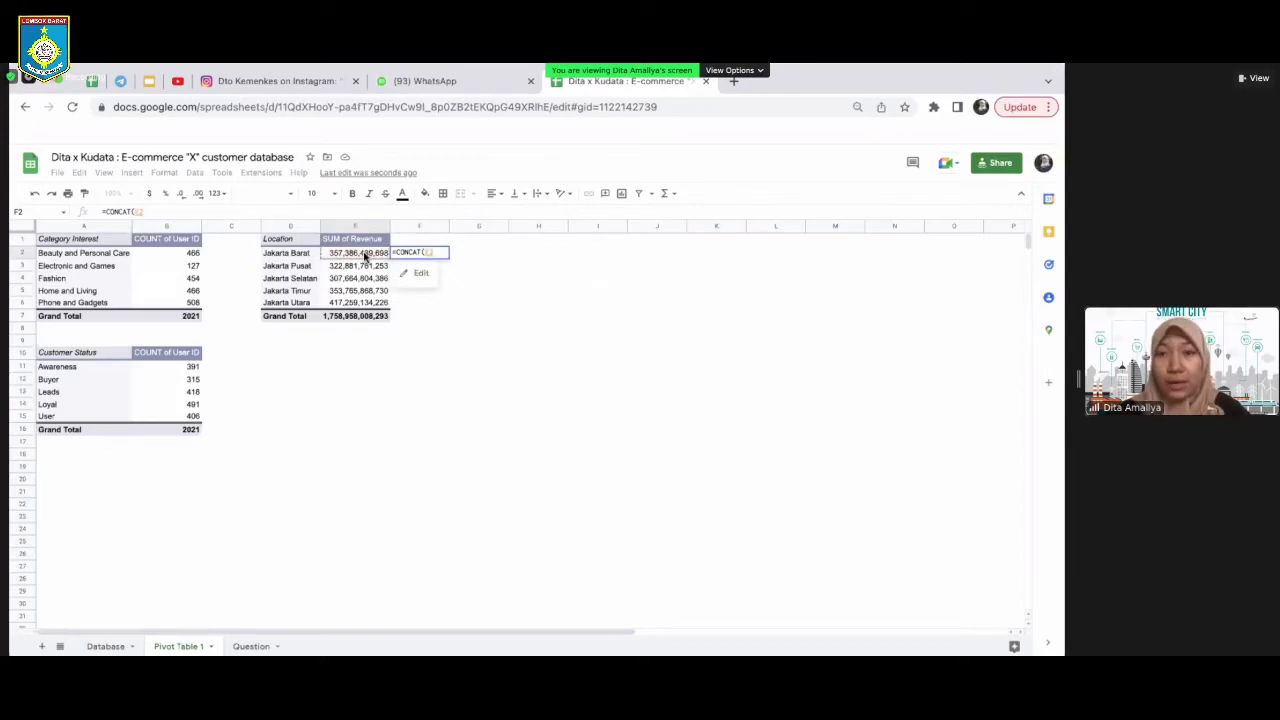
type(",")
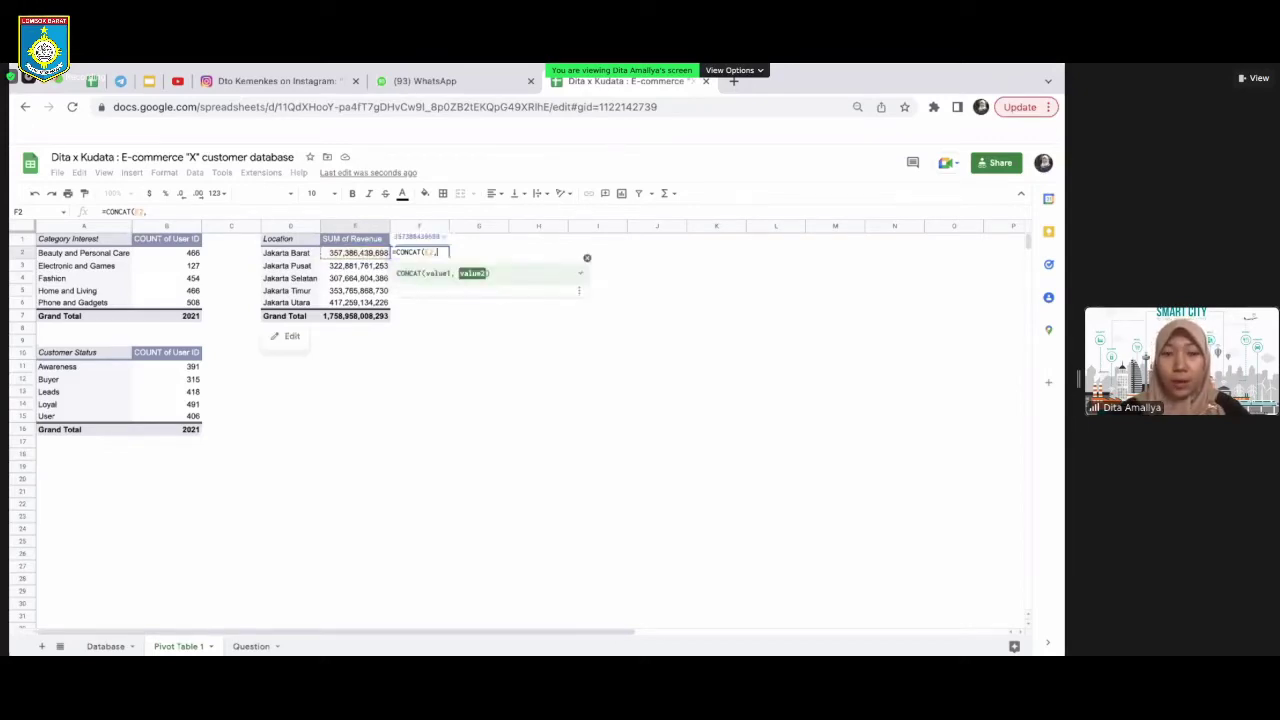
key("BackSpace")
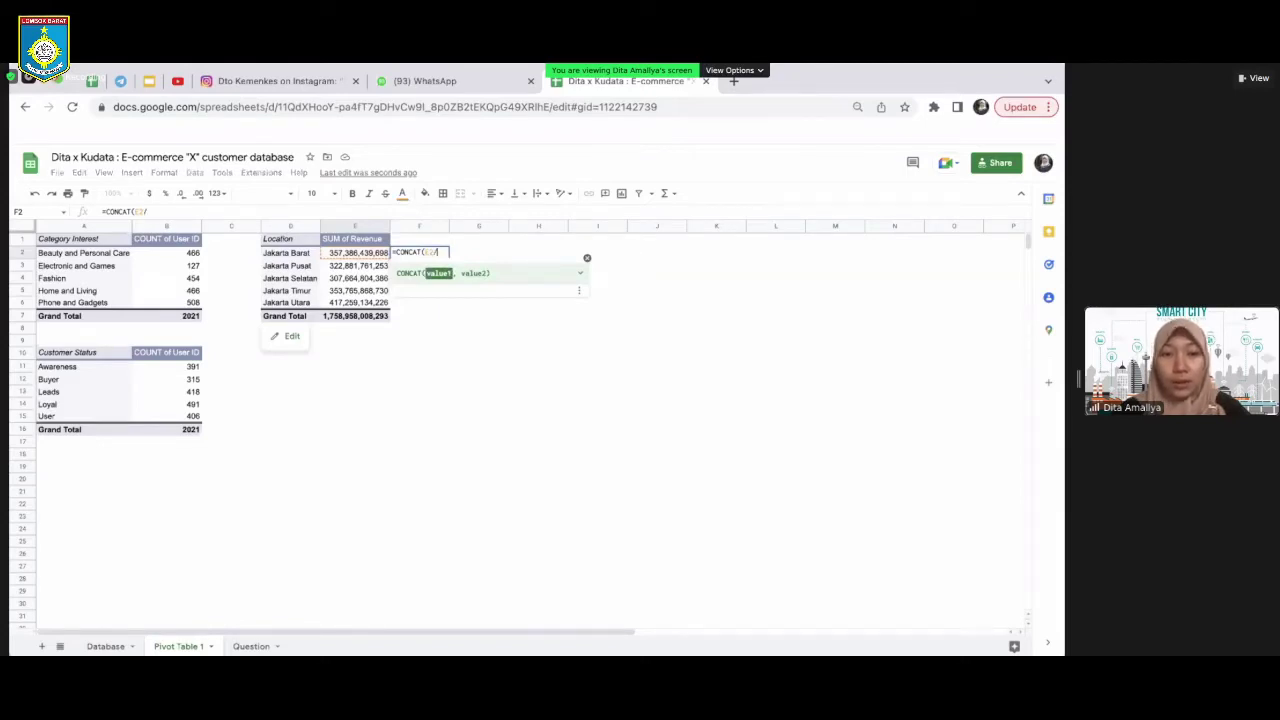
type("/")
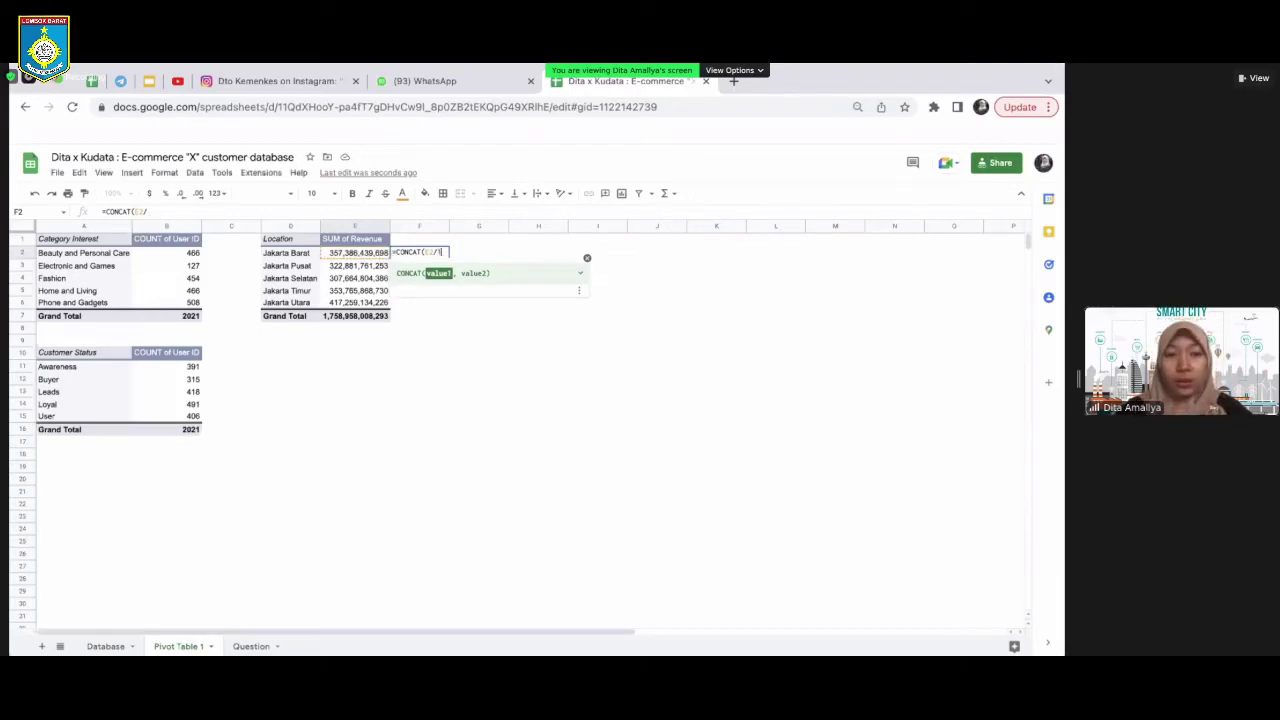
type("1")
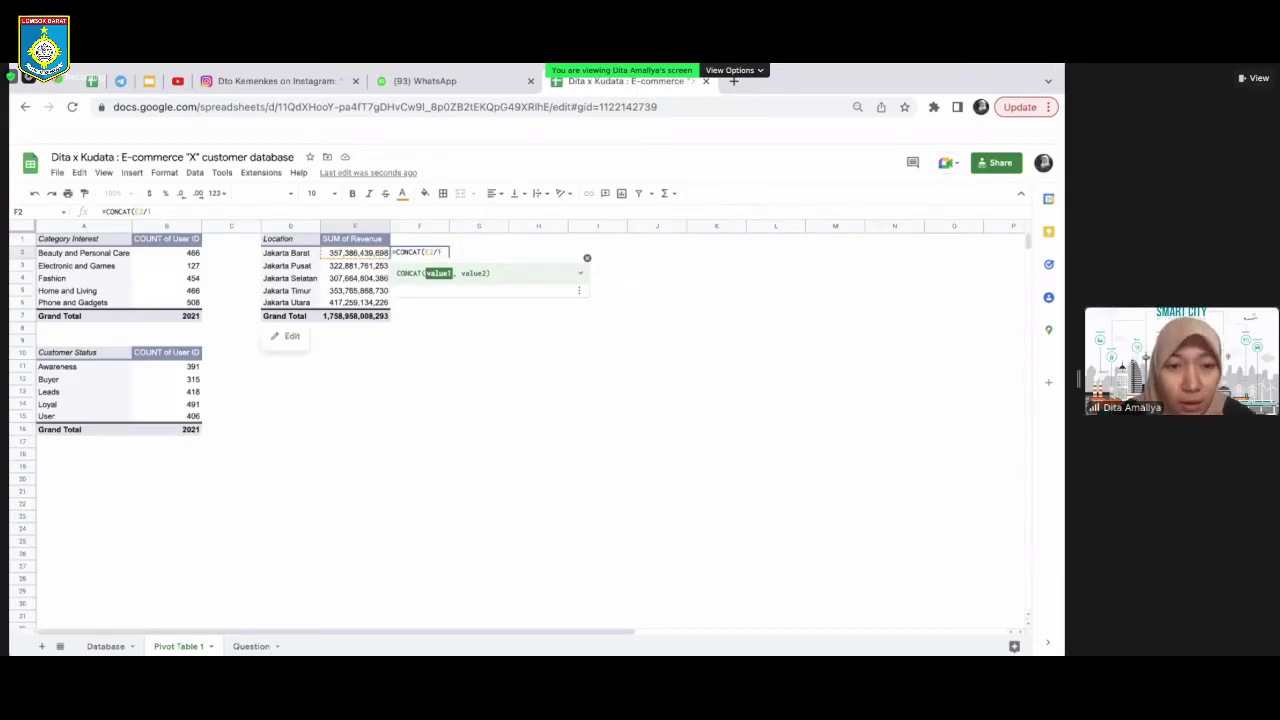
type("000")
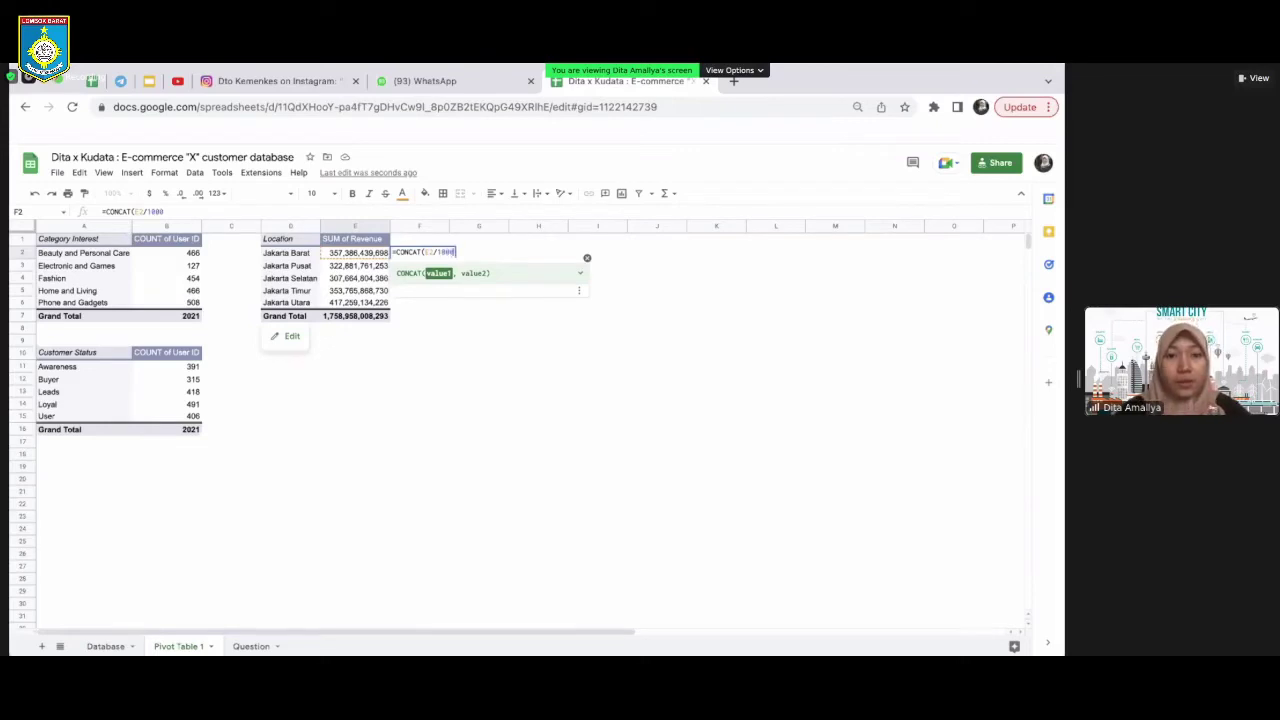
type("000000")
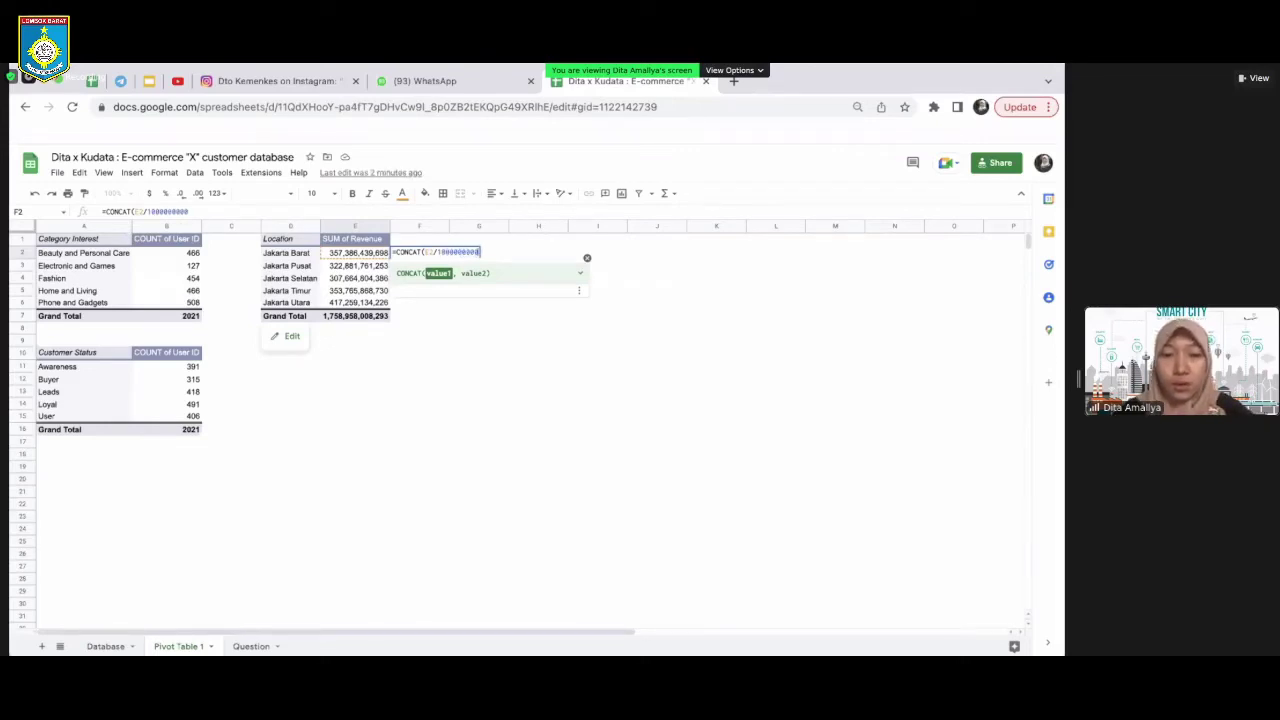
type(",")
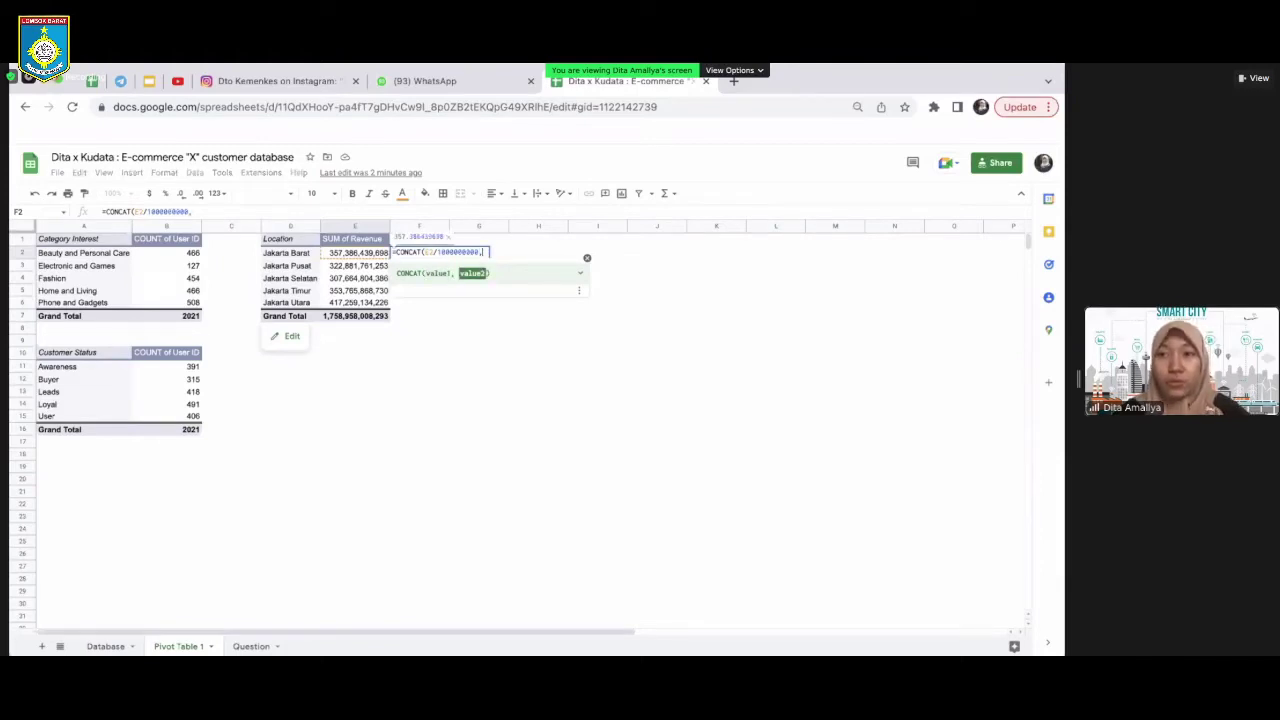
type(" \"")
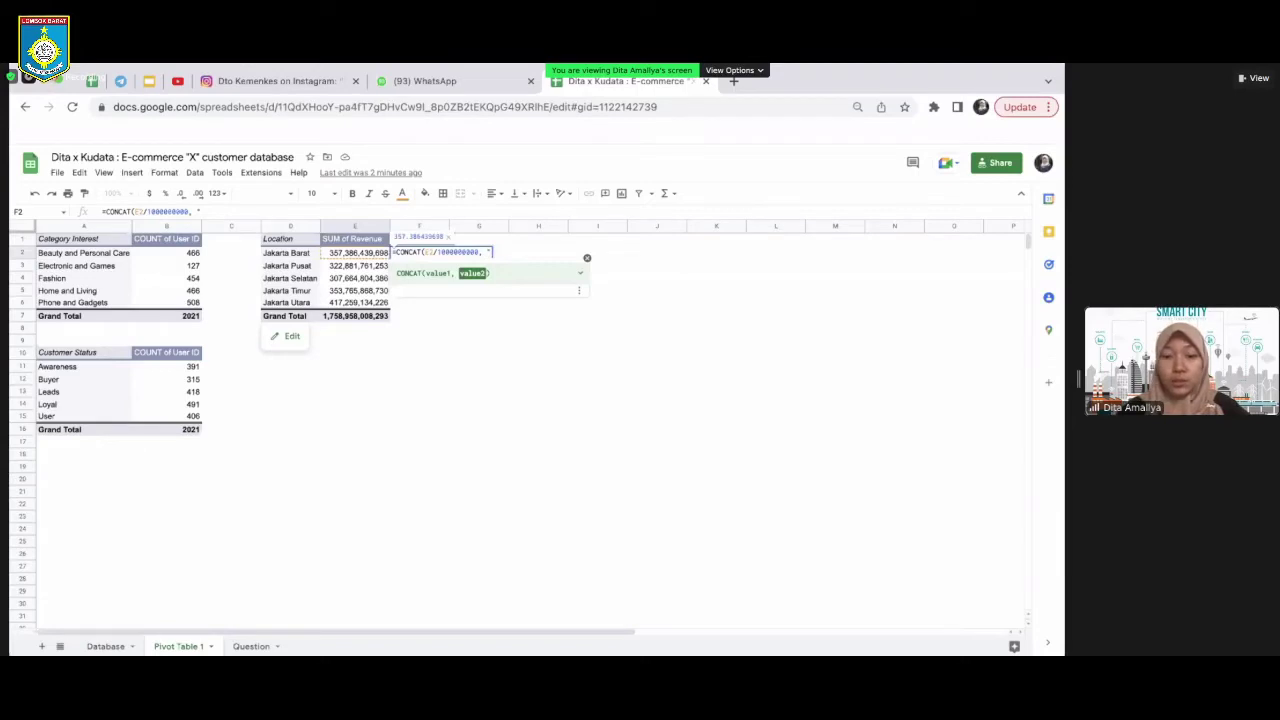
type("M\"")
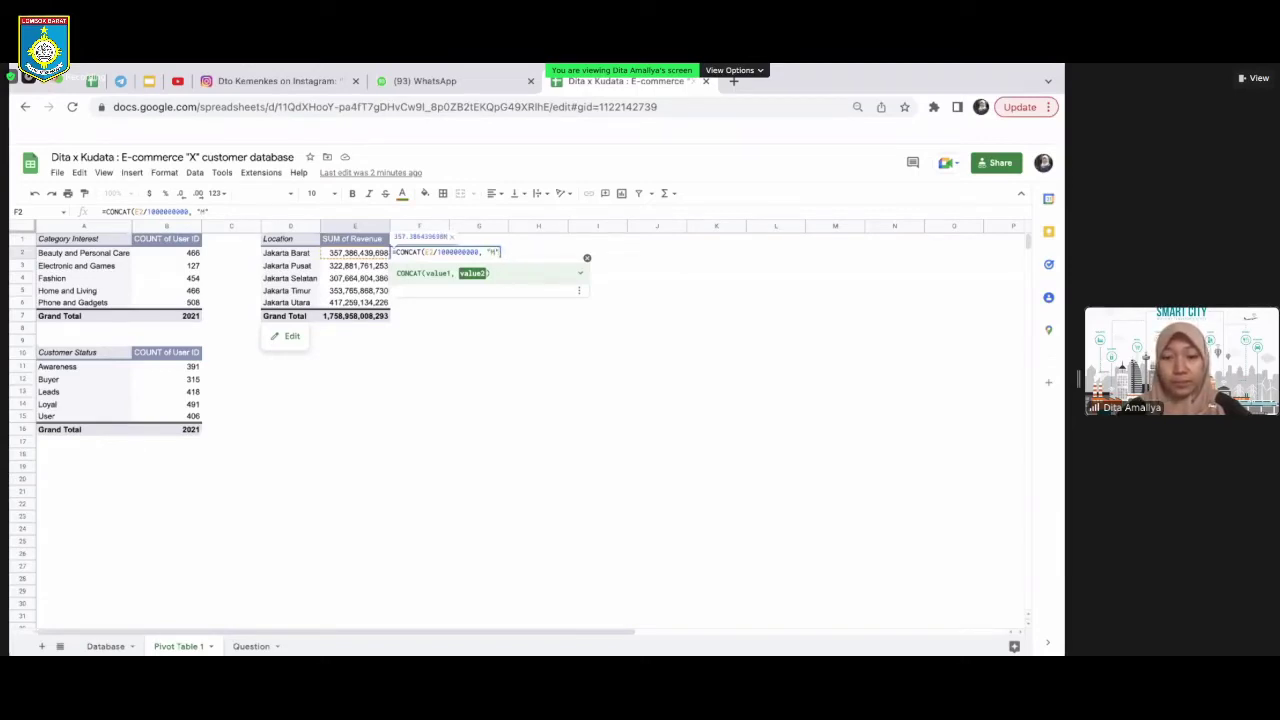
type(")")
key("Return")
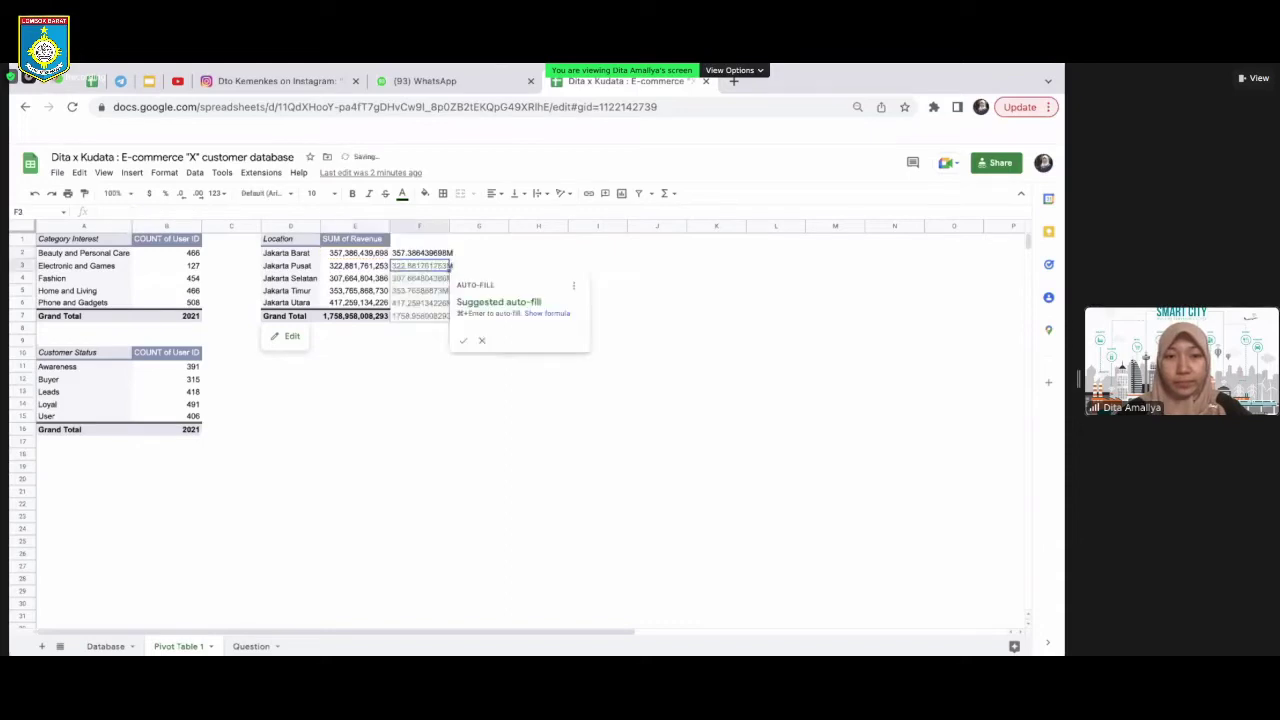
left_click(464, 340)
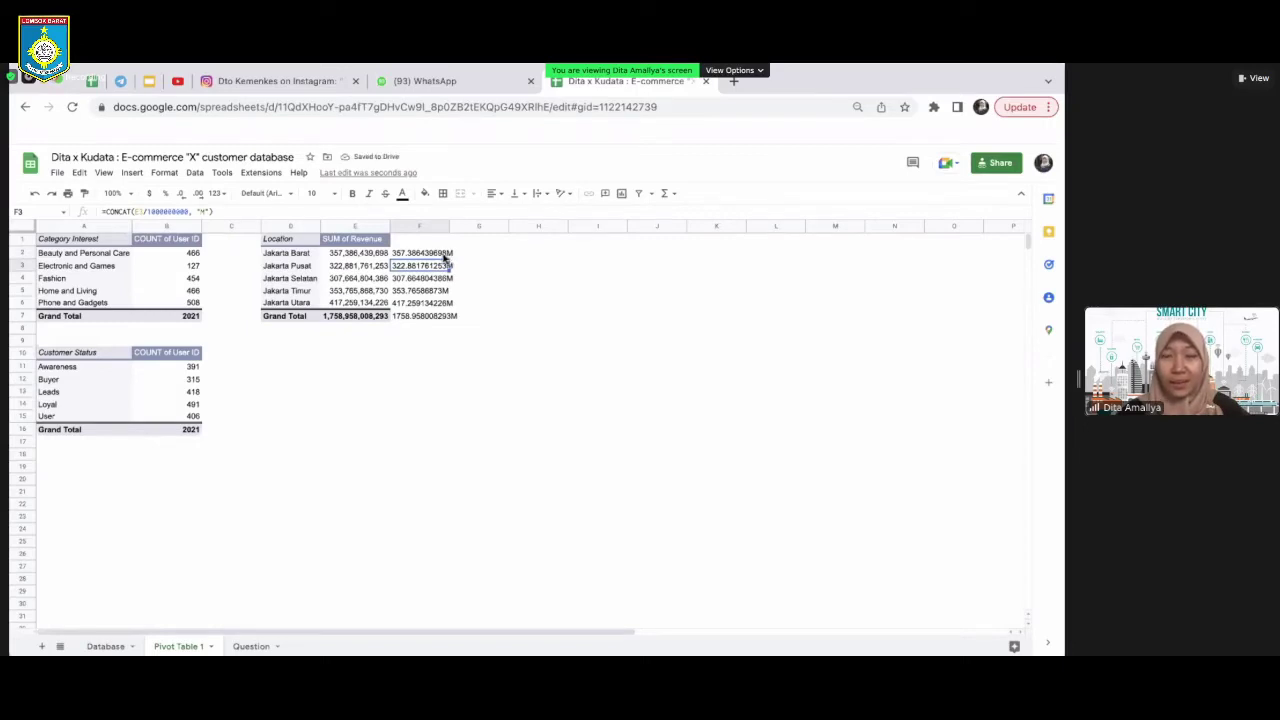
Insert a space before M in the CONCAT formula in F2 and fill the revised formula down to F7
left_click(445, 256)
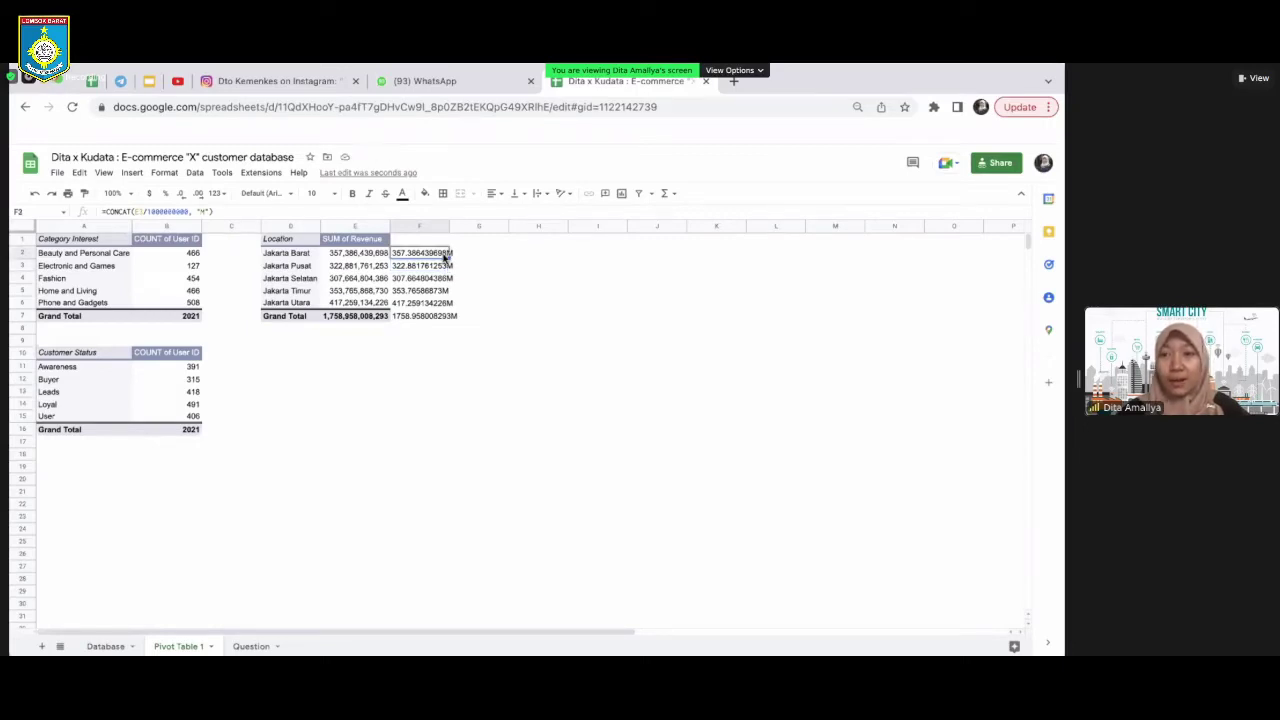
double_click(442, 256)
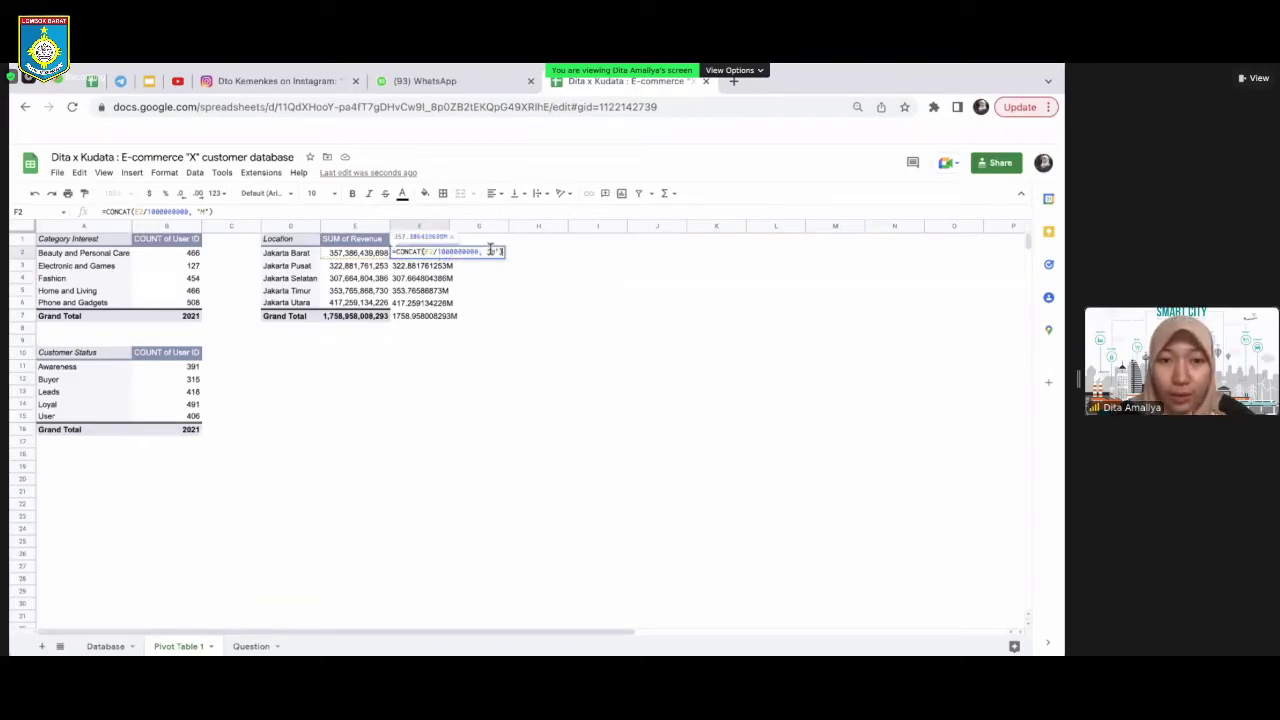
left_click(490, 251)
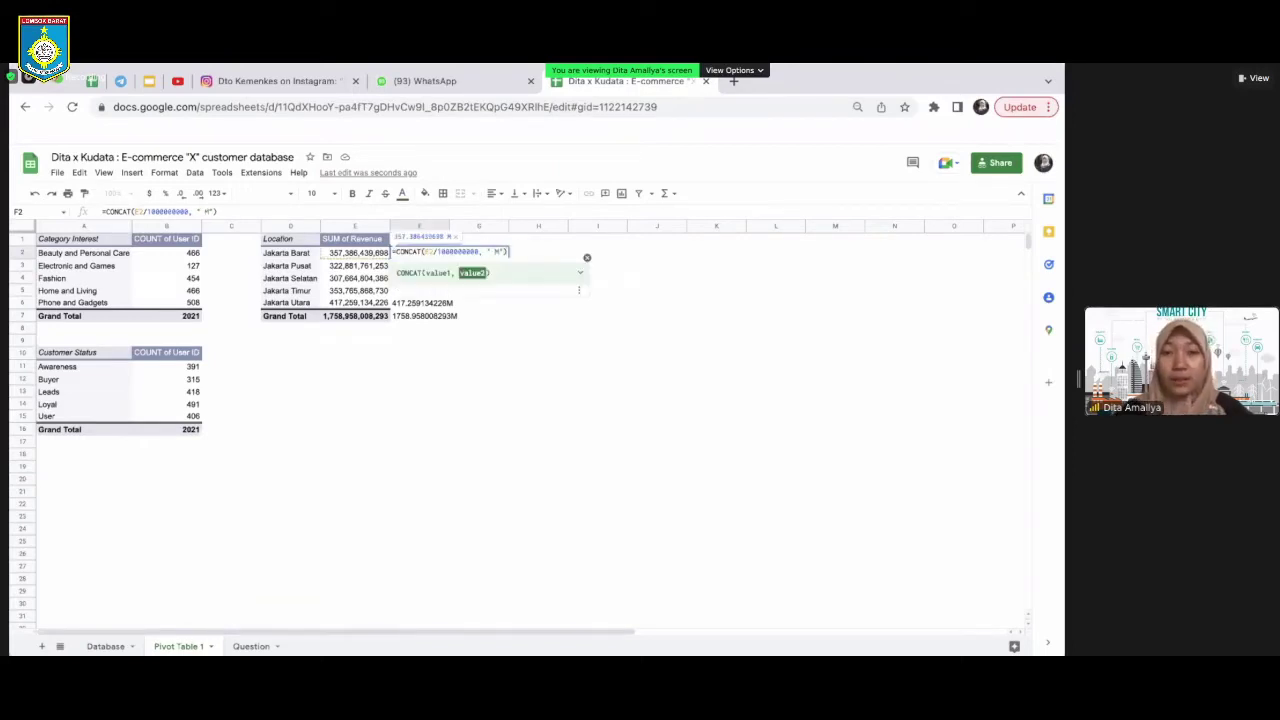
left_click(416, 257)
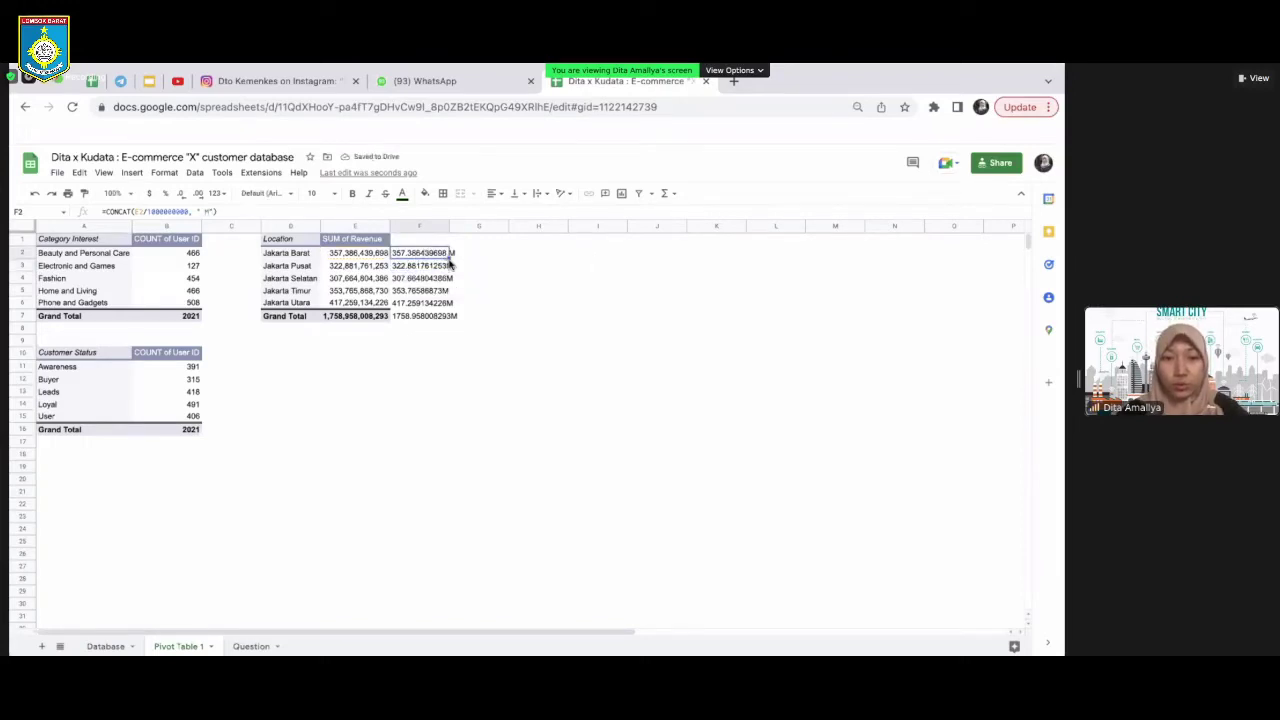
left_click_drag(451, 257, 449, 319)
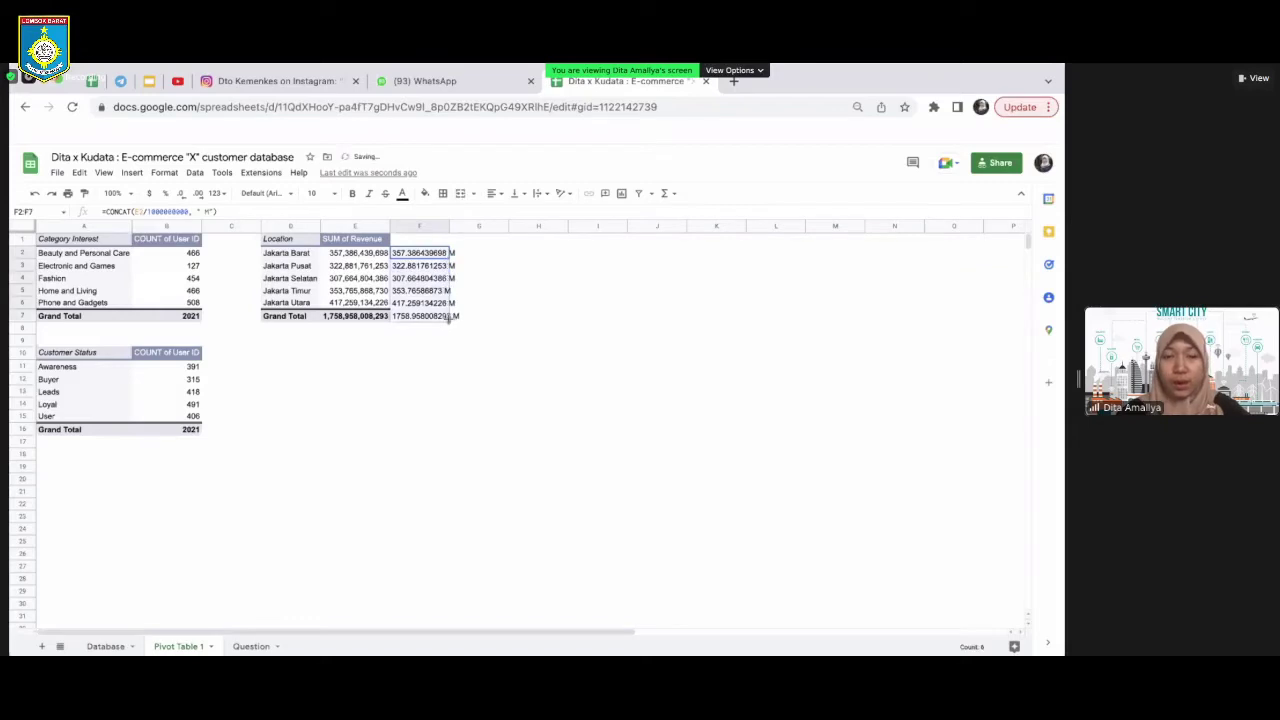
left_click(507, 316)
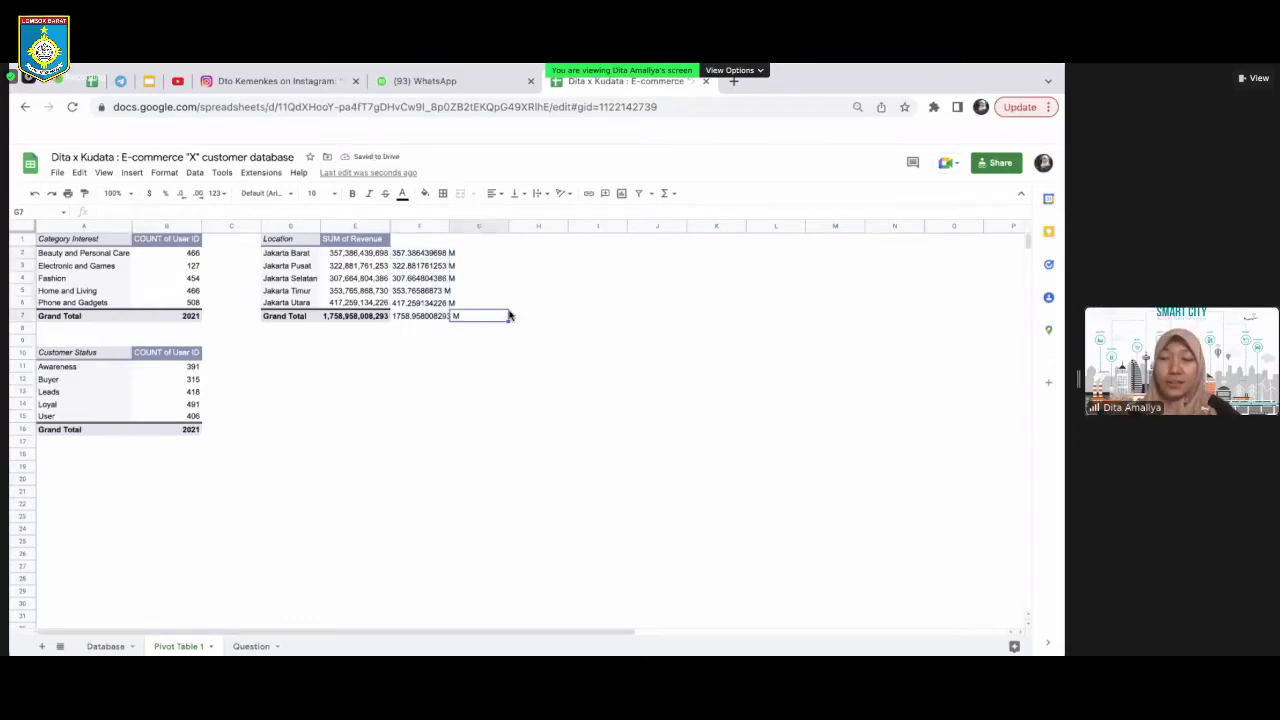
left_click(405, 257)
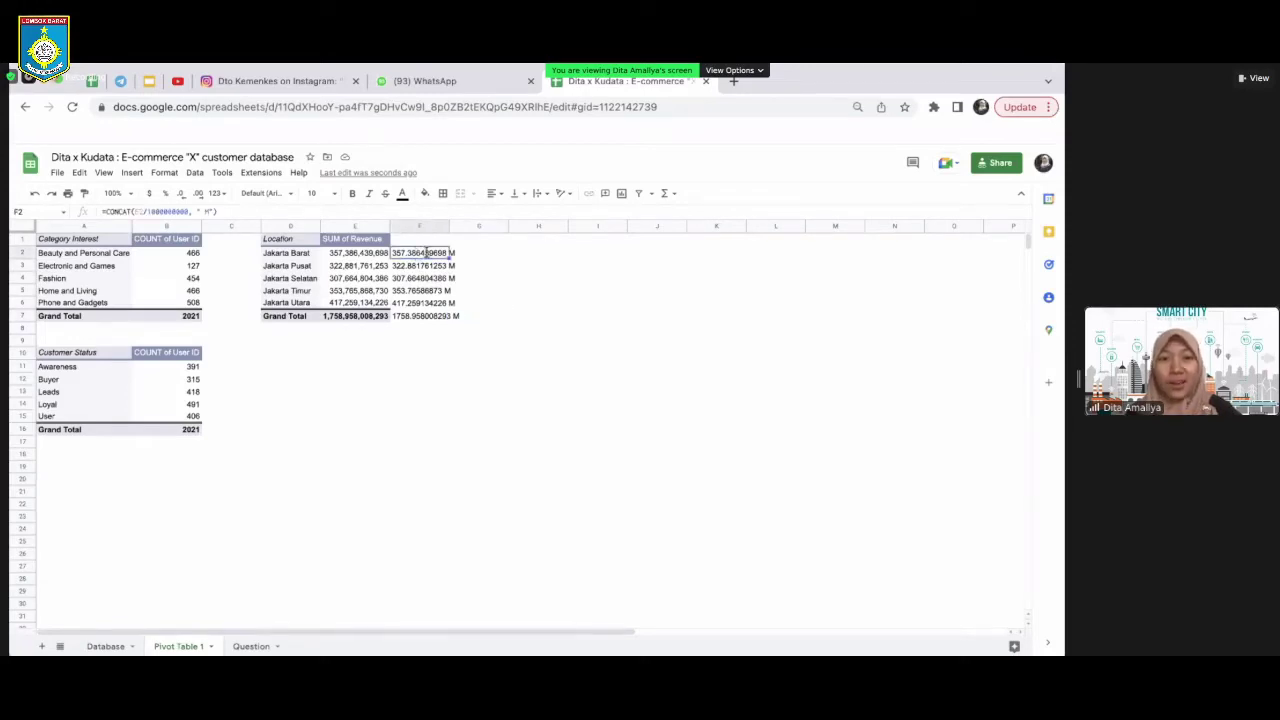
double_click(420, 253)
left_click(426, 252)
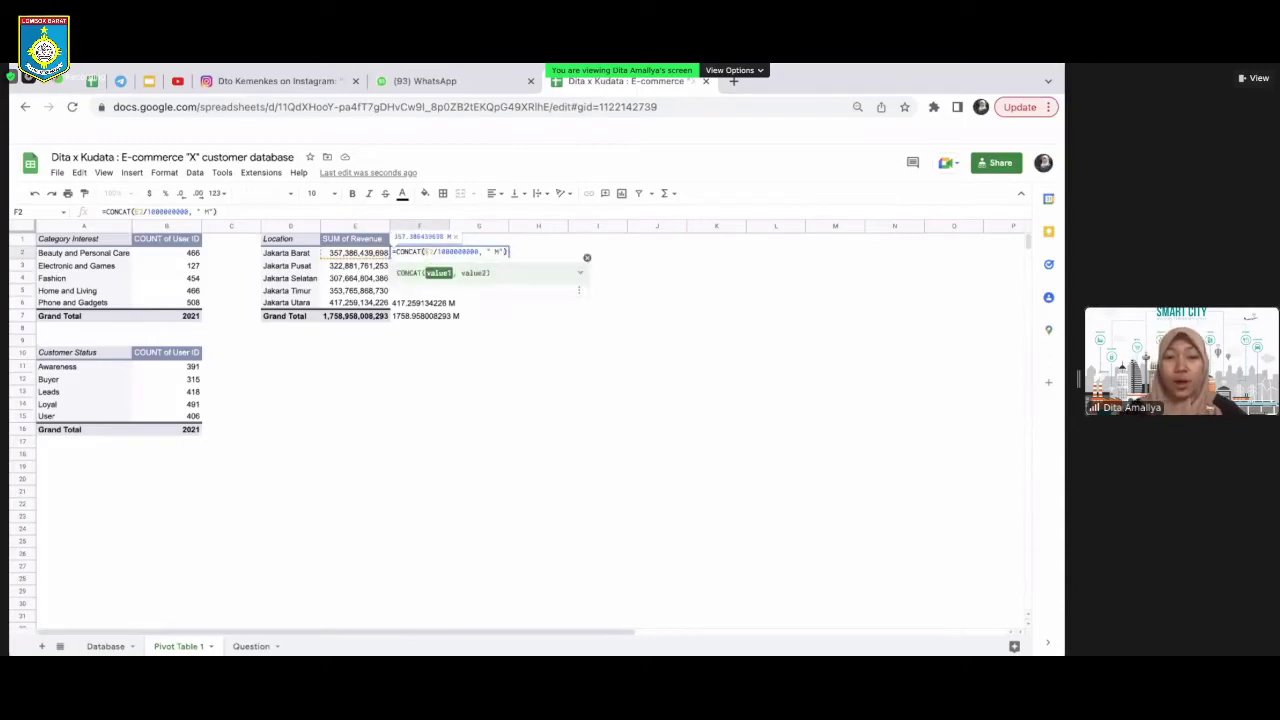
type("ro")
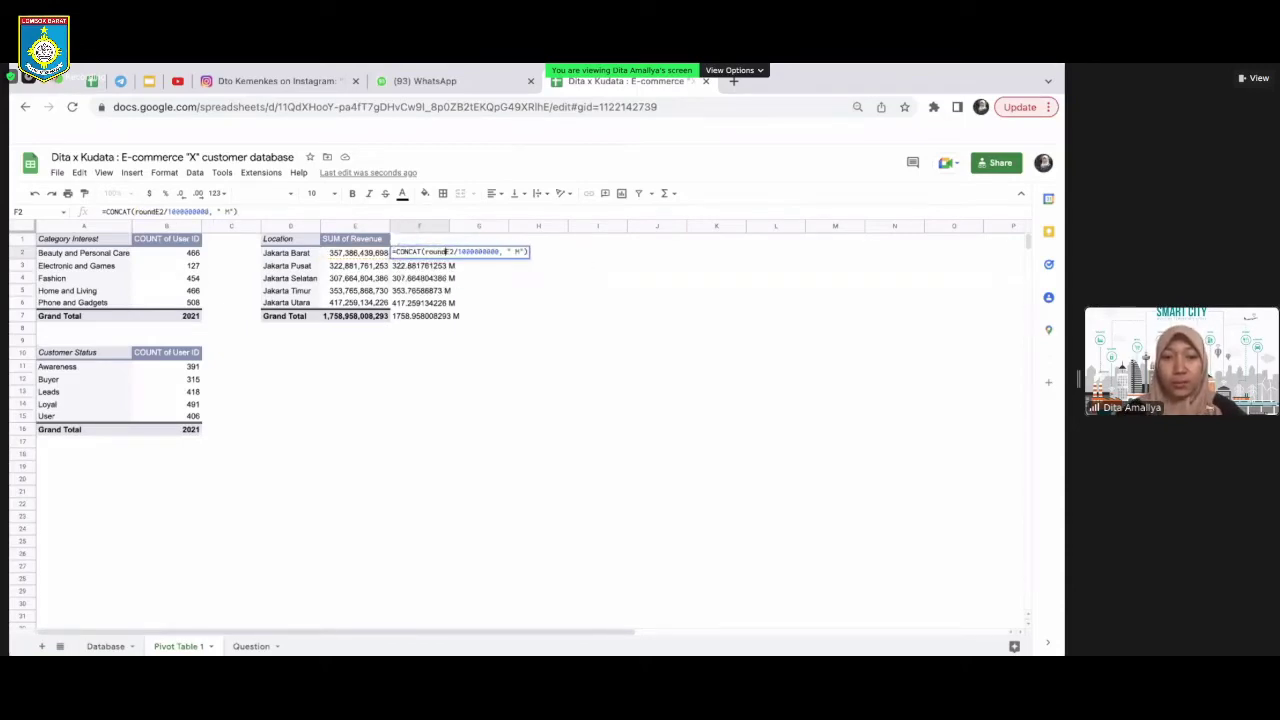
type("und")
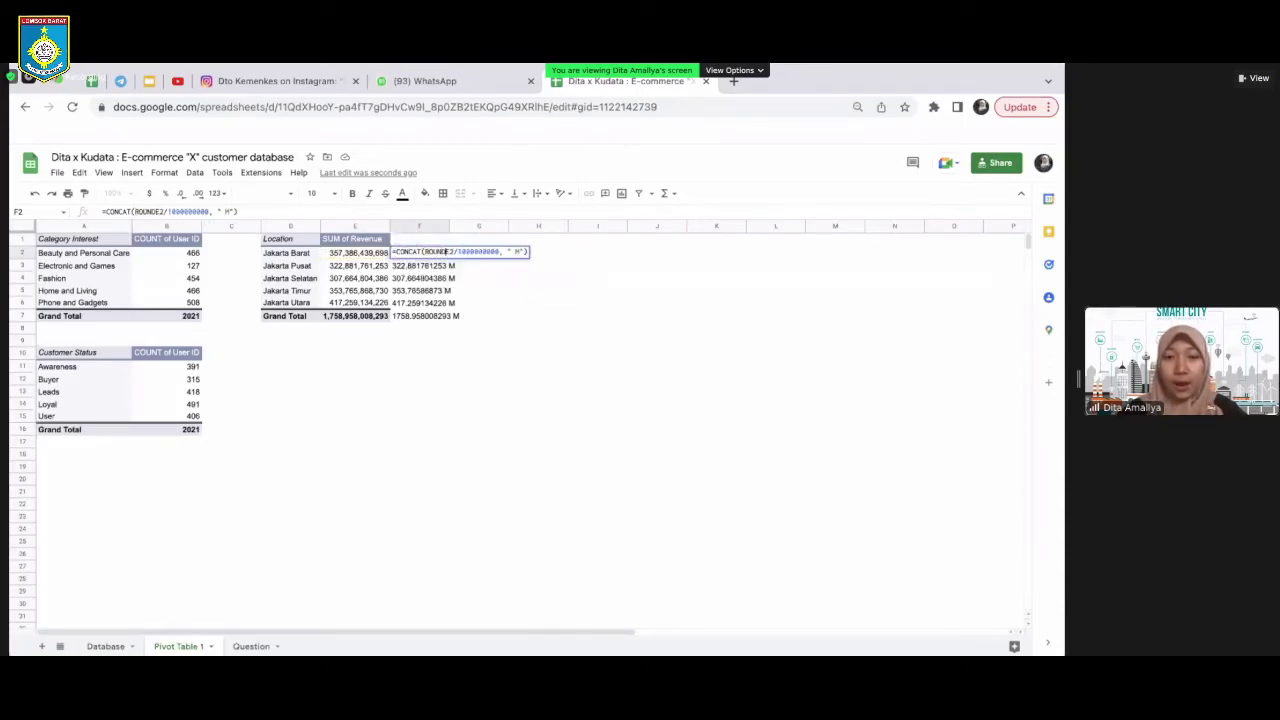
type("(")
left_click_drag(463, 253, 502, 254)
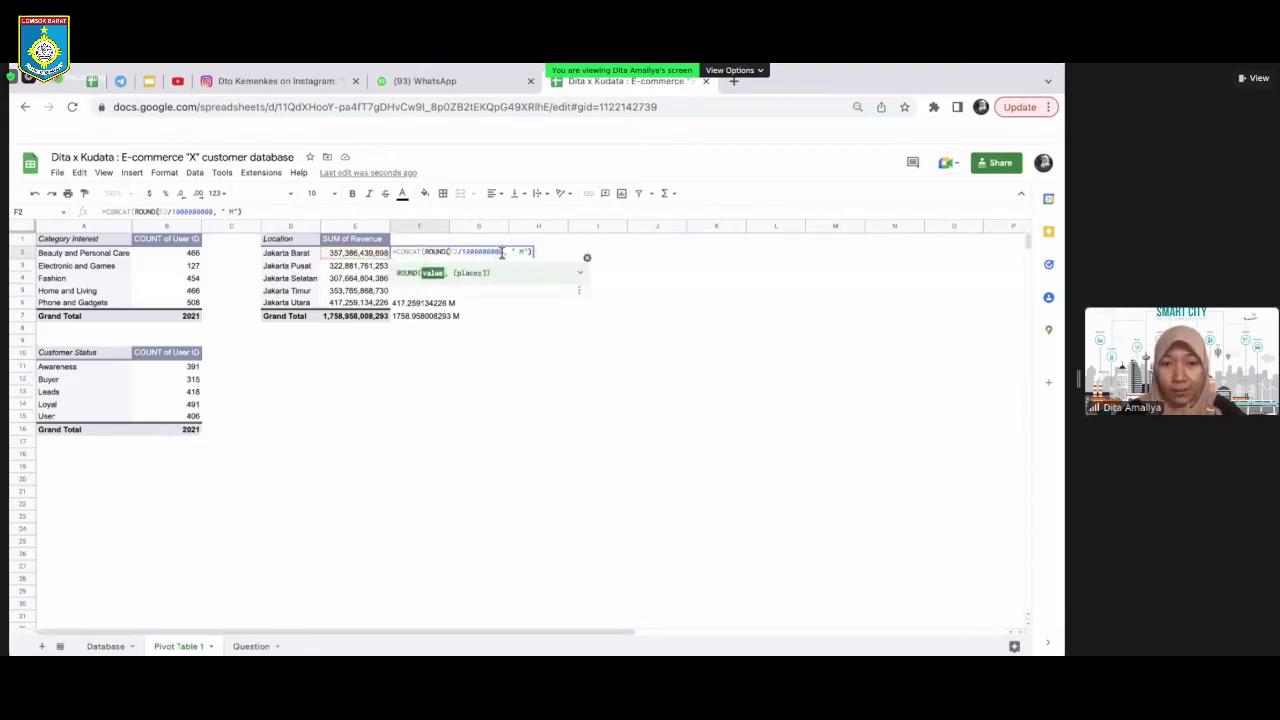
left_click(502, 254)
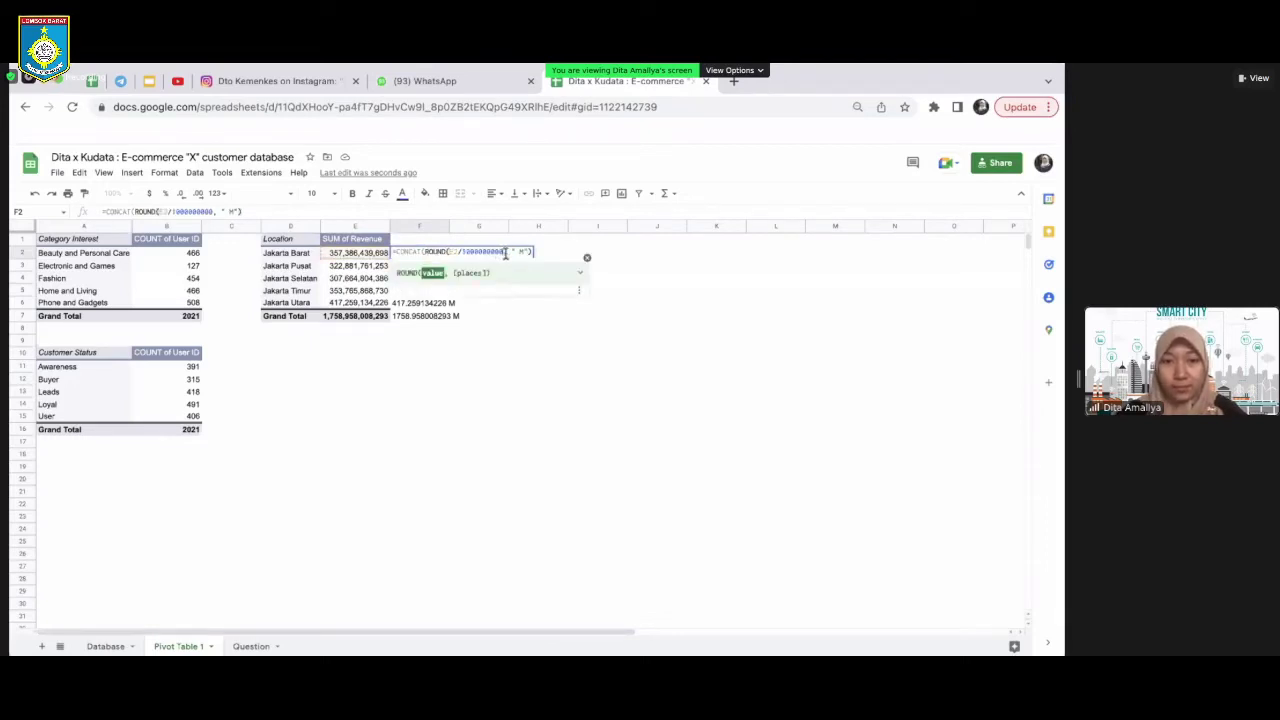
type(")")
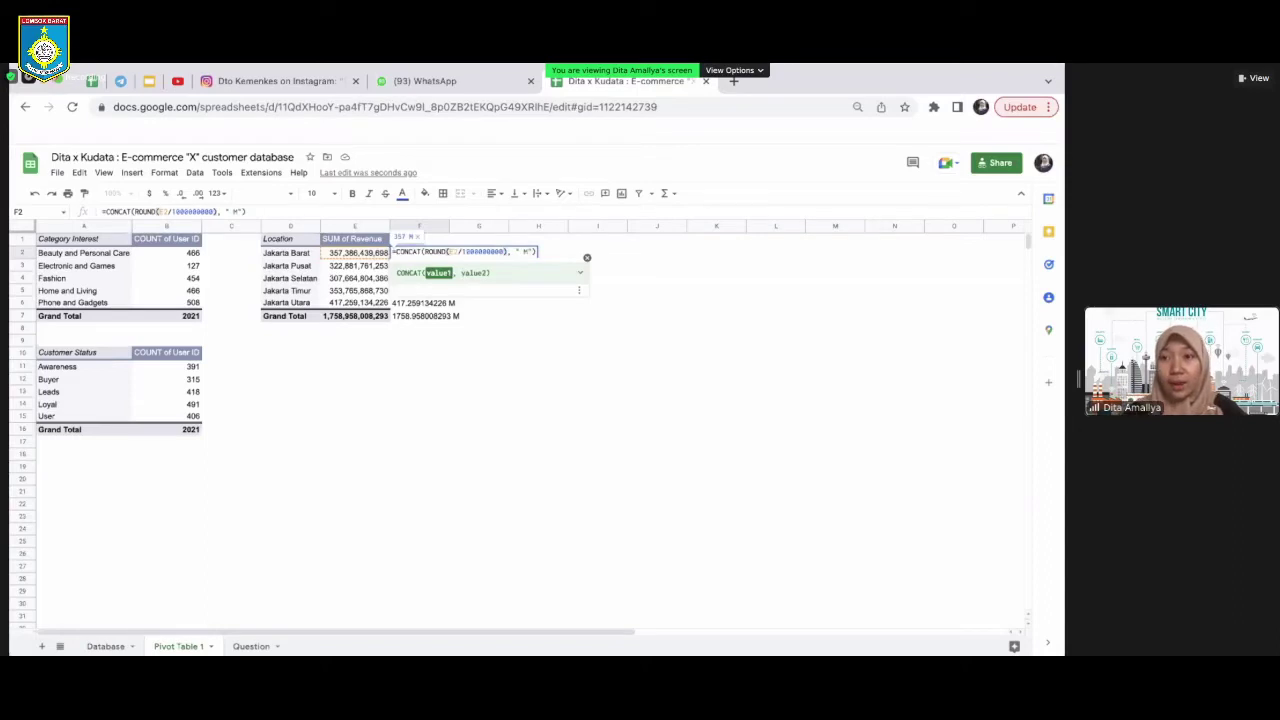
key("Return")
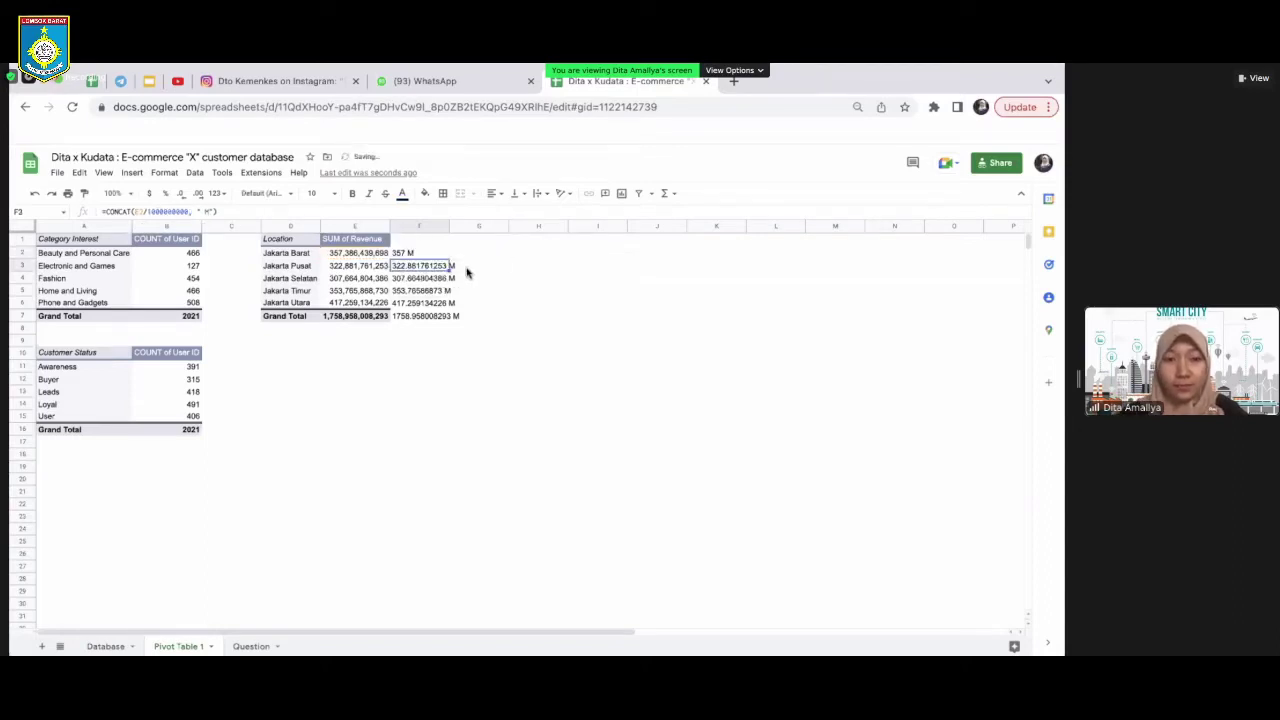
Fill the rounded revenue formula from F2 down through F7
left_click(441, 255)
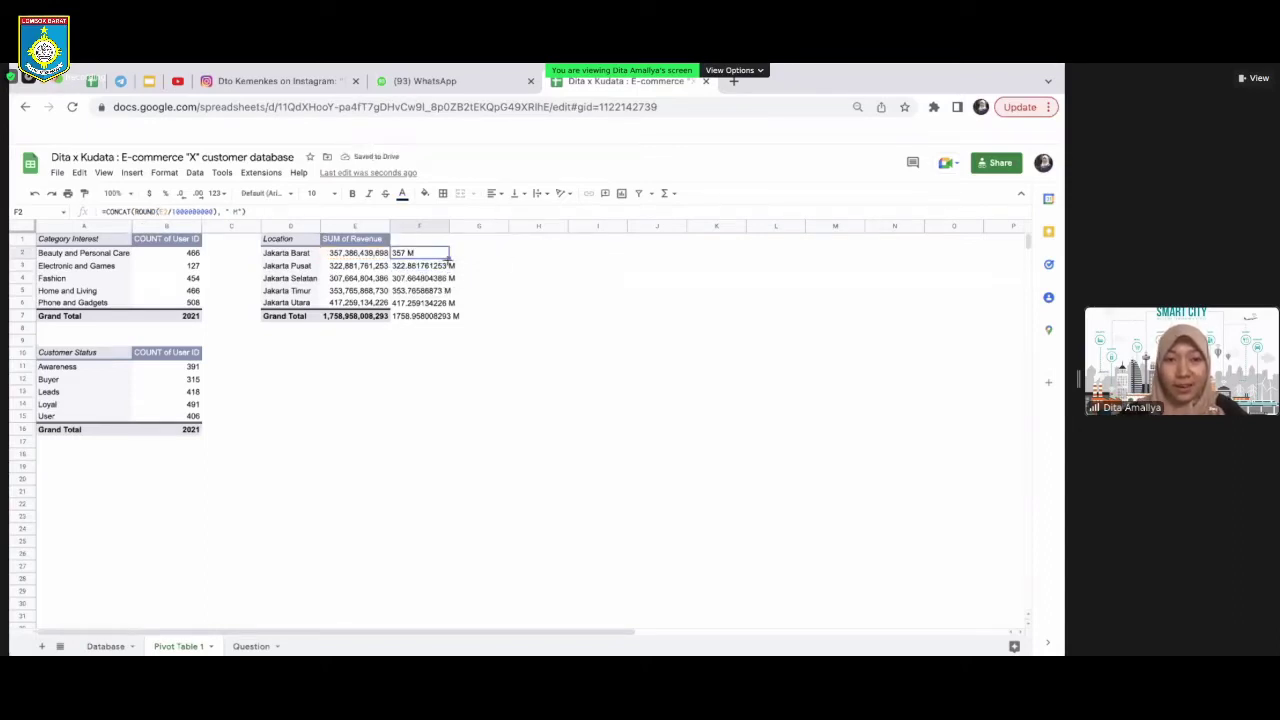
left_click(443, 316, "shift")
key("ctrl+d")
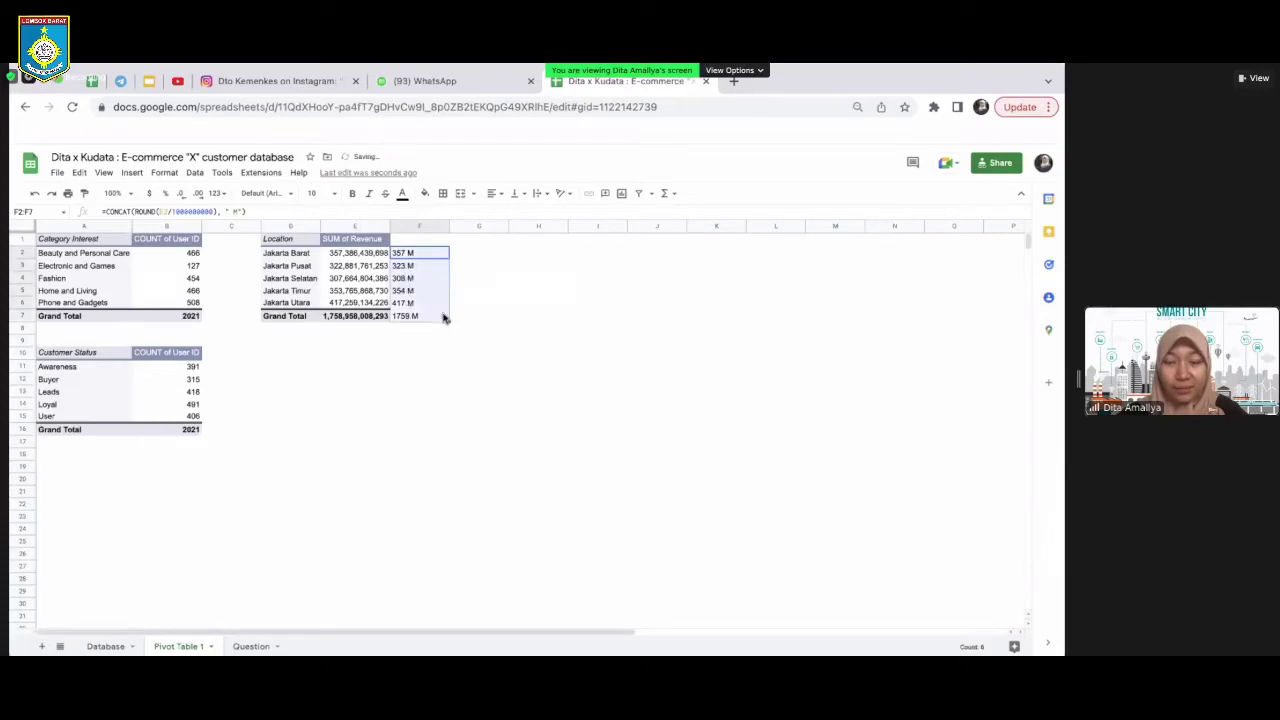
left_click(443, 317)
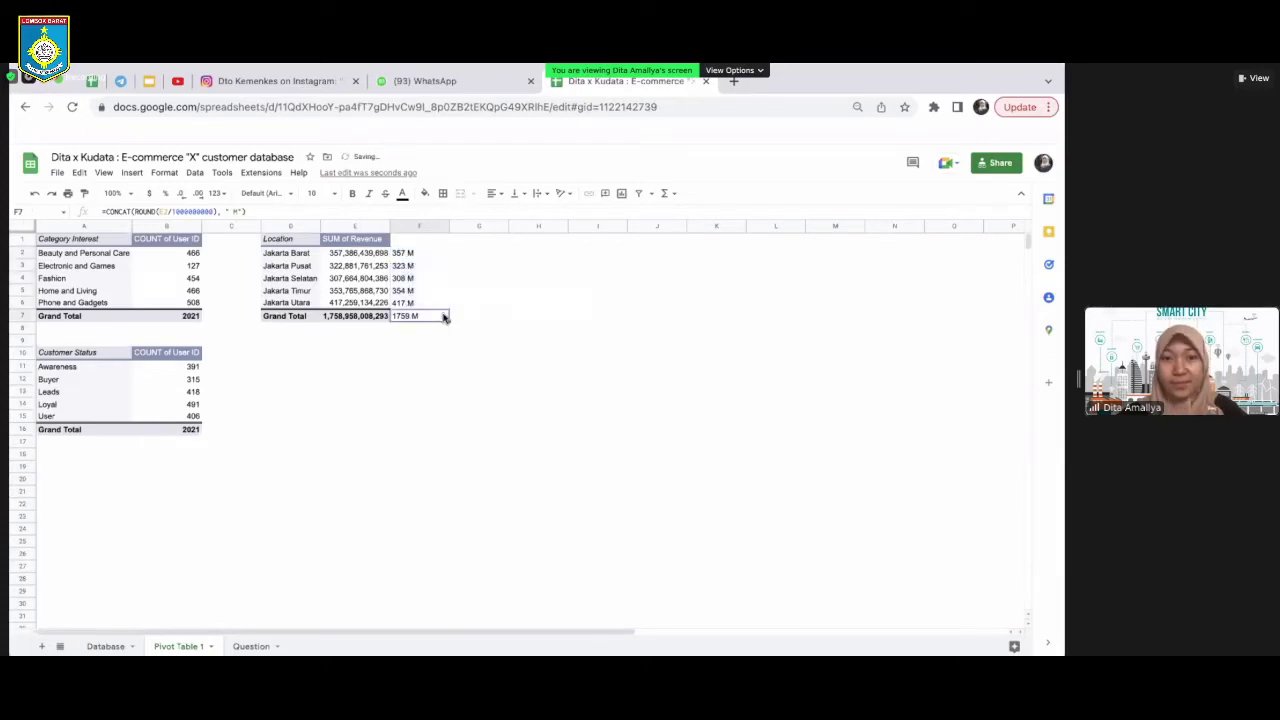
left_click(555, 370)
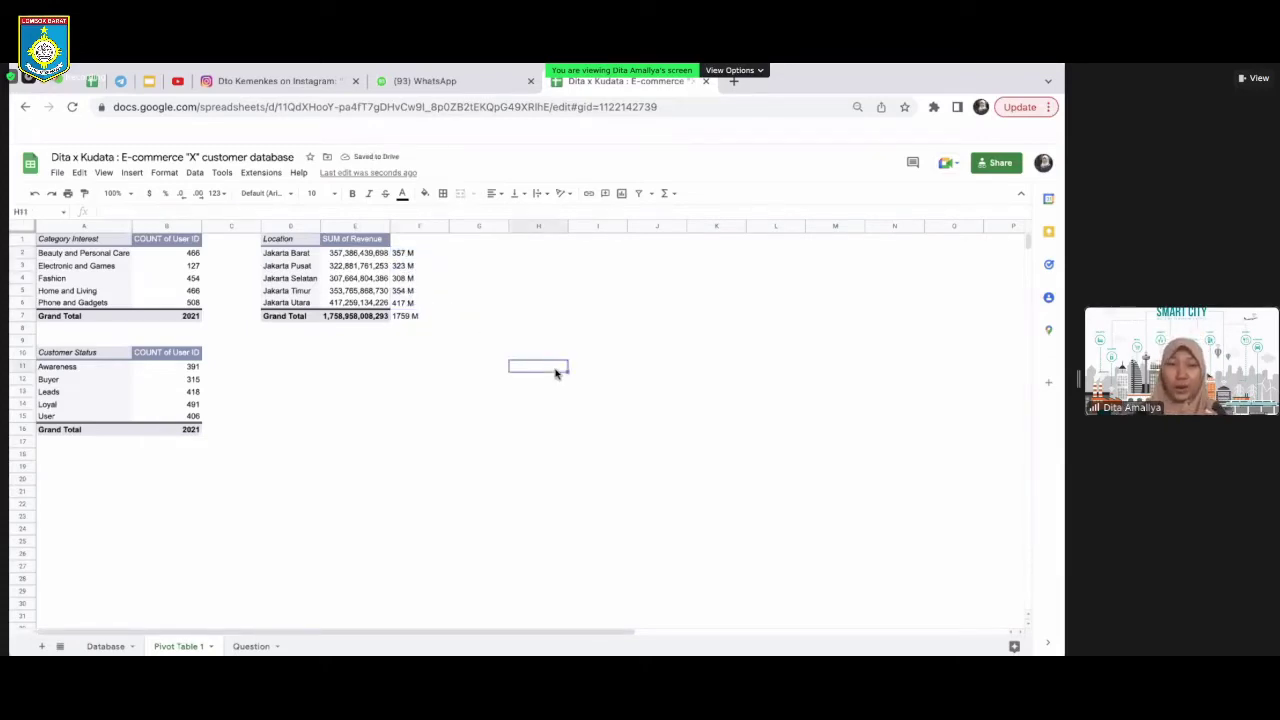
left_click(418, 256)
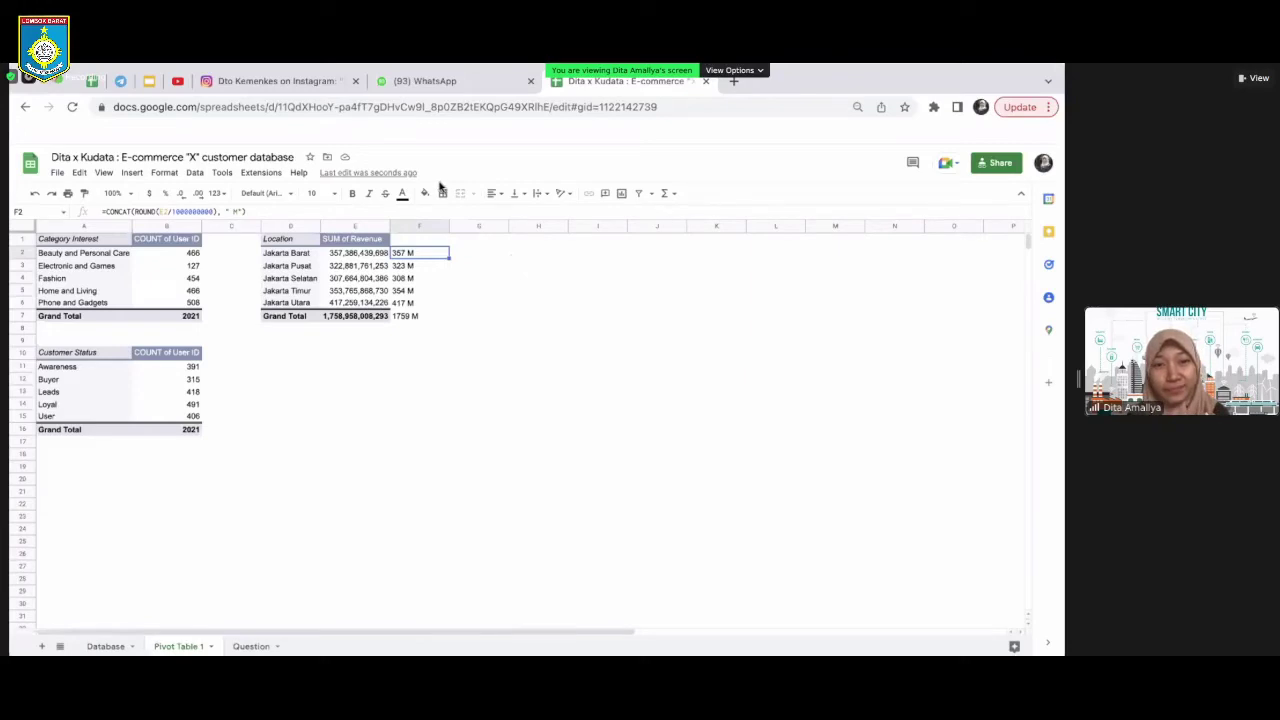
left_click(417, 228)
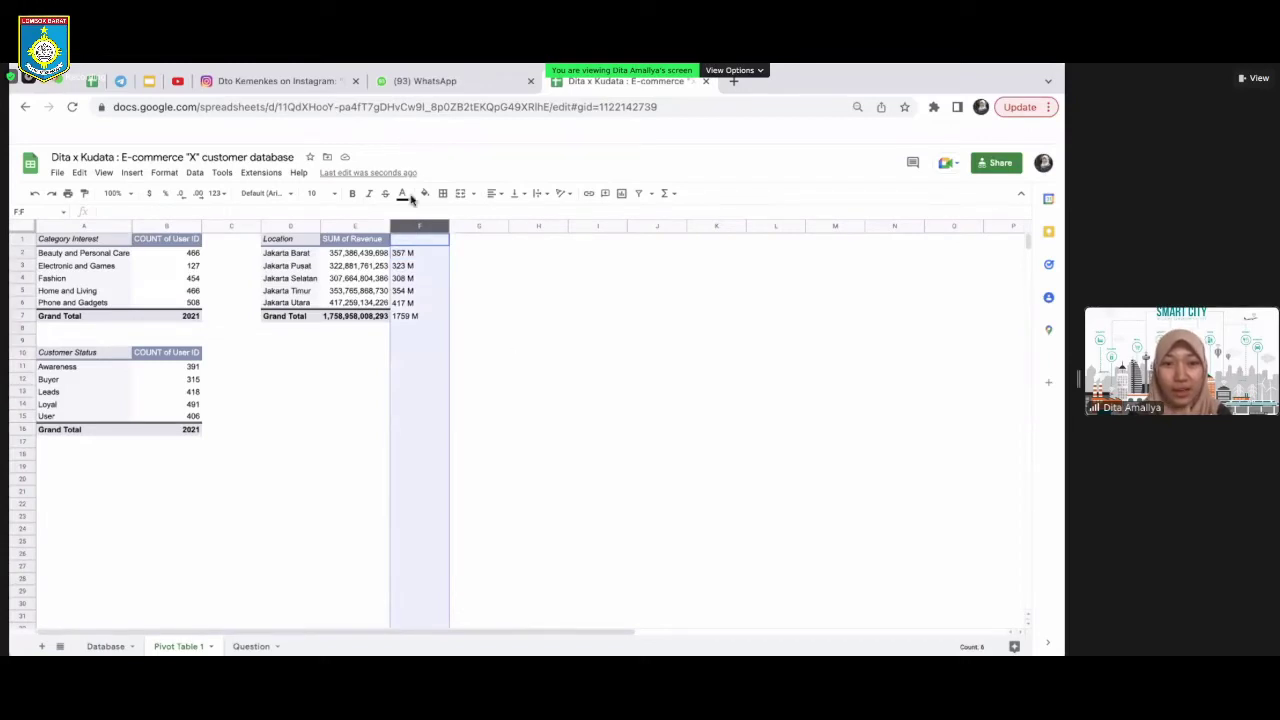
left_click(420, 340)
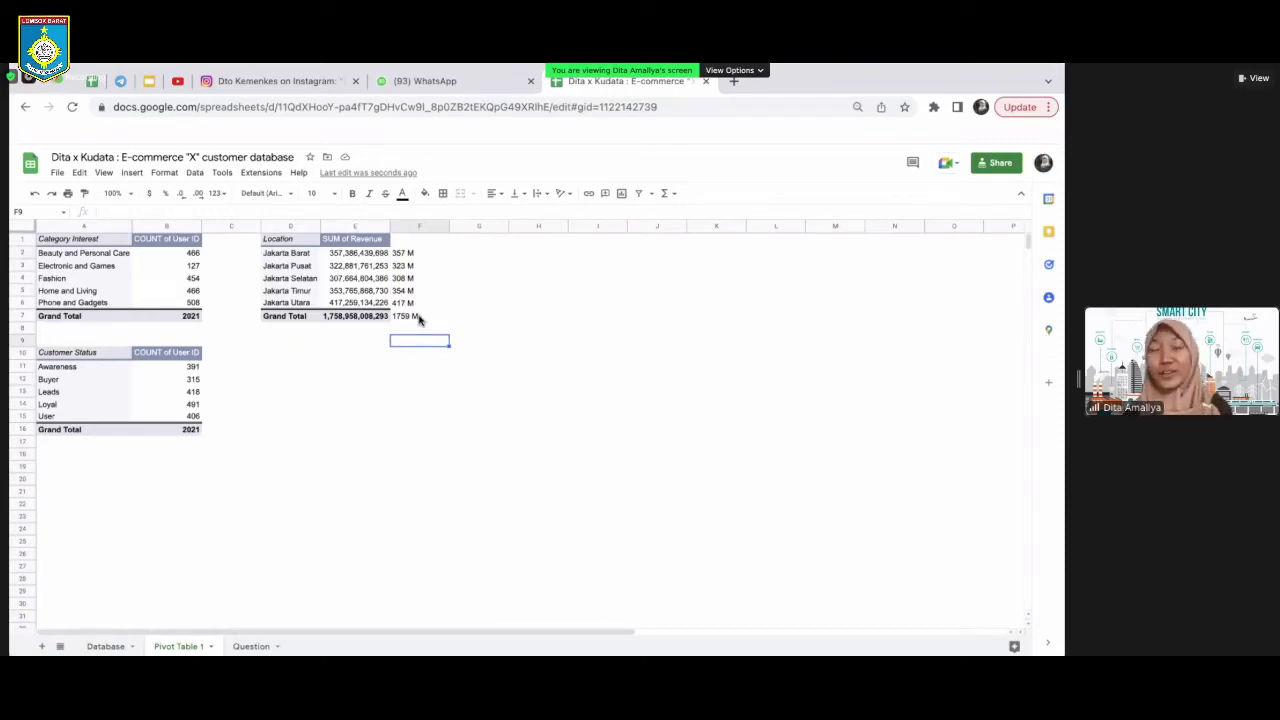
left_click_drag(420, 318, 291, 242)
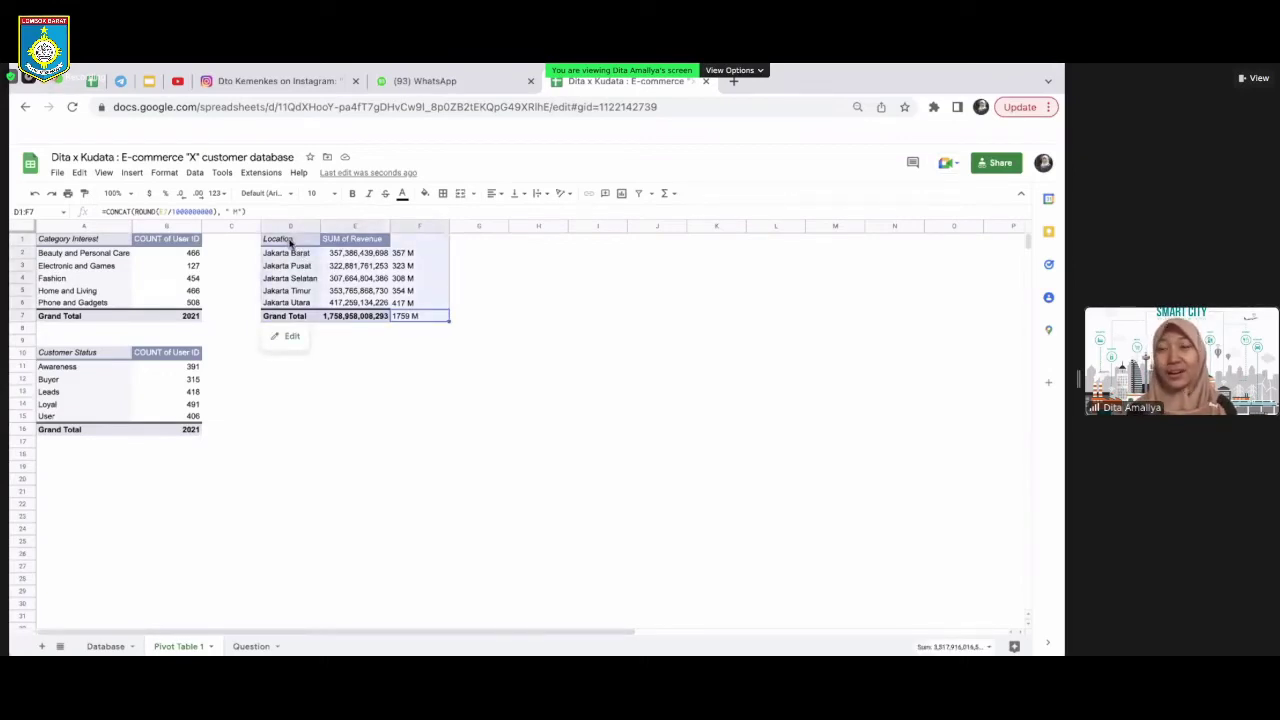
Check question 7 on the Question sheet, and duplicate the Customer Status pivot table from A10:B16 to start at D10 on Pivot Table 1
left_click(262, 646)
left_click(217, 329)
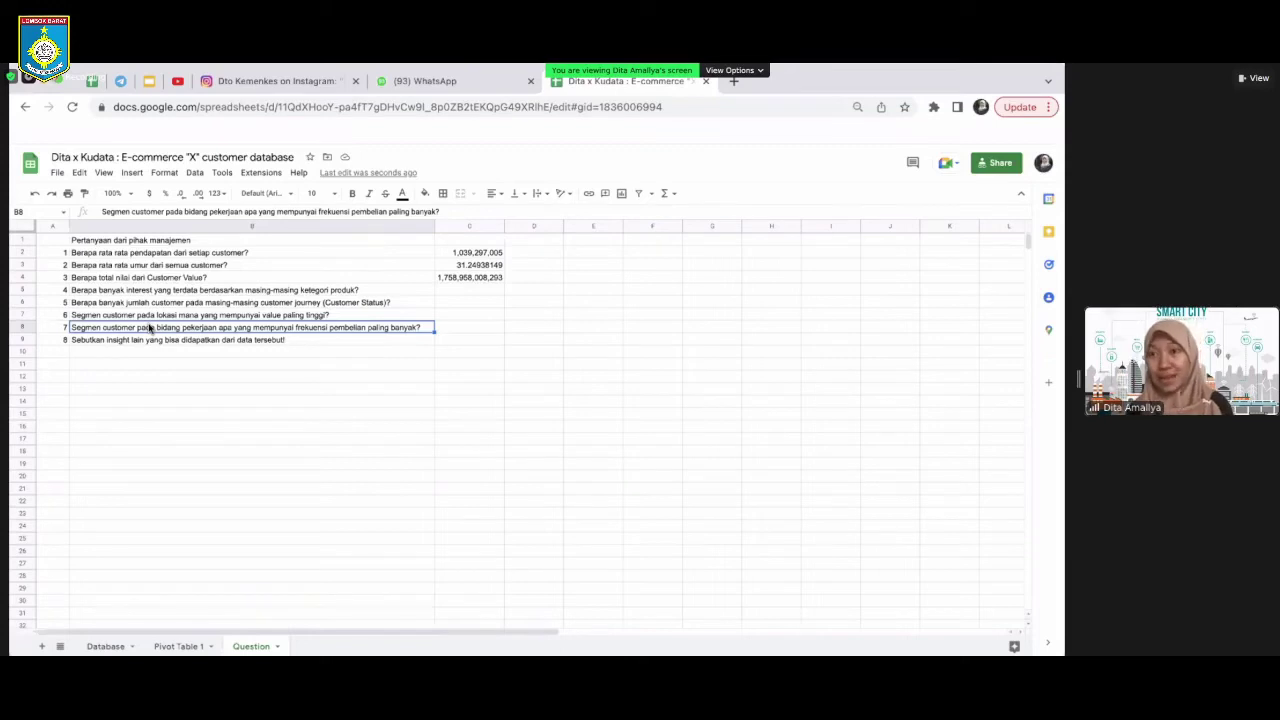
left_click(178, 646)
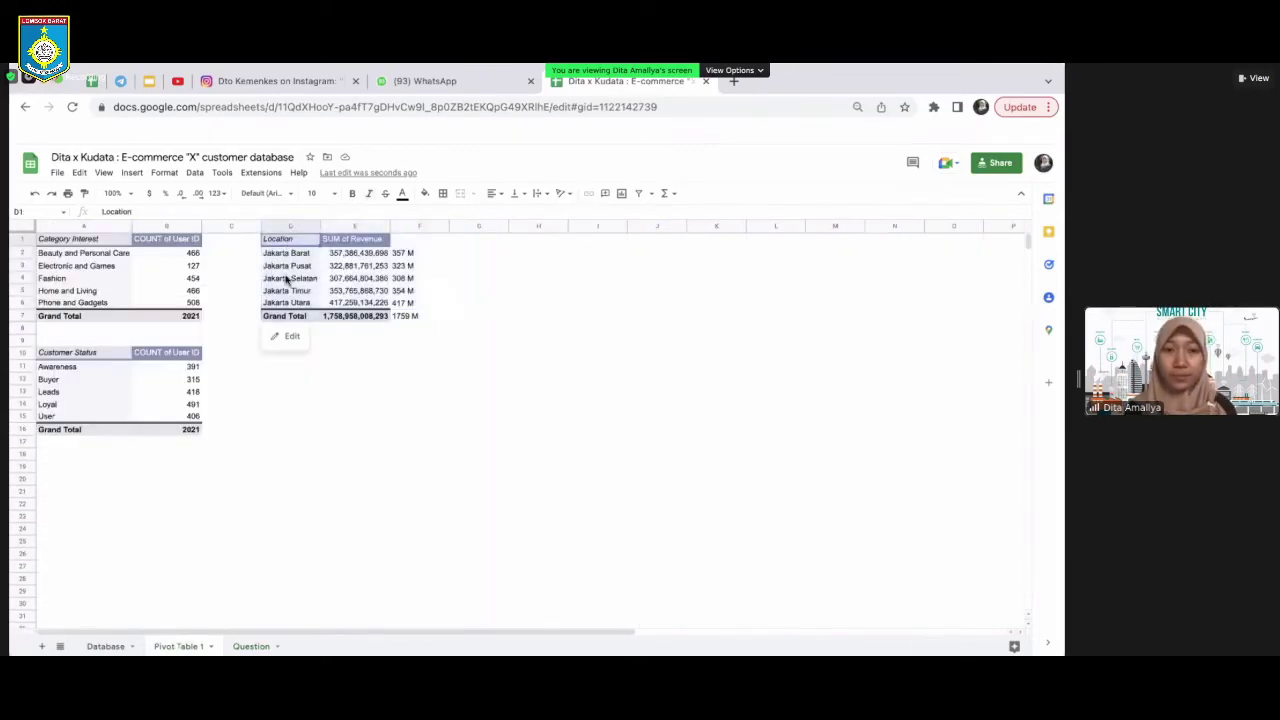
left_click(80, 354)
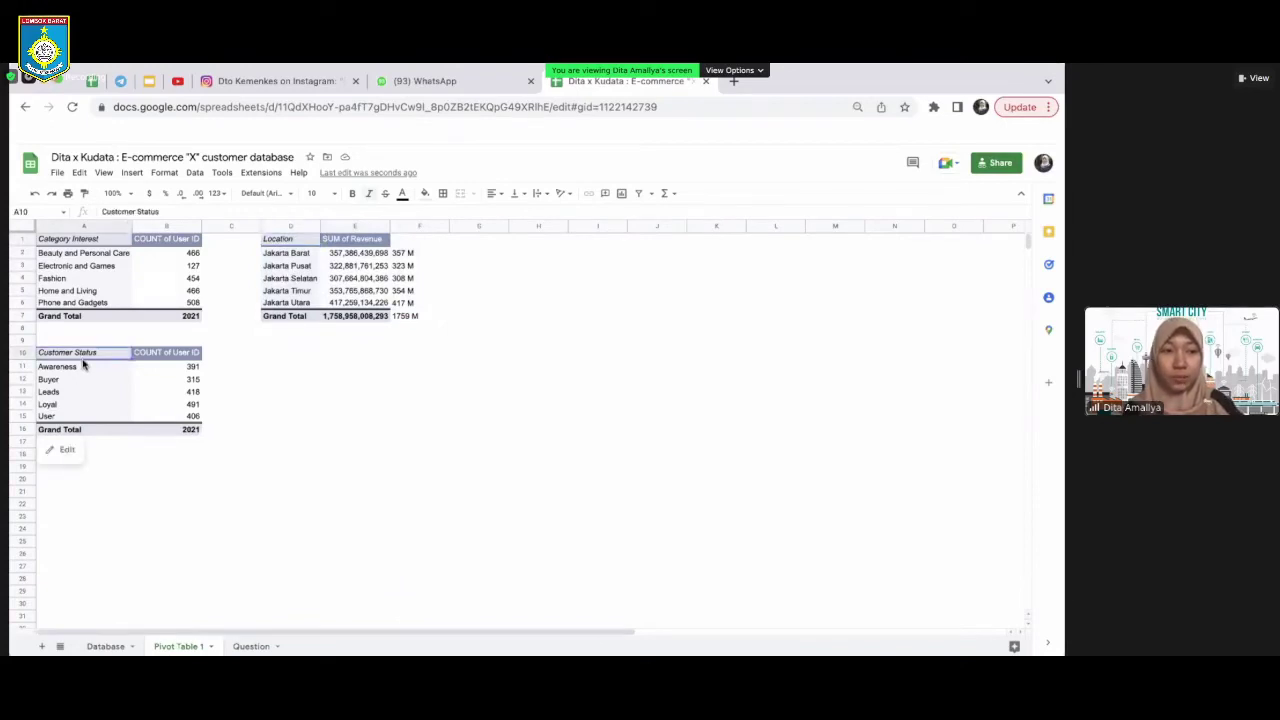
key("ctrl+a")
key("ctrl+c")
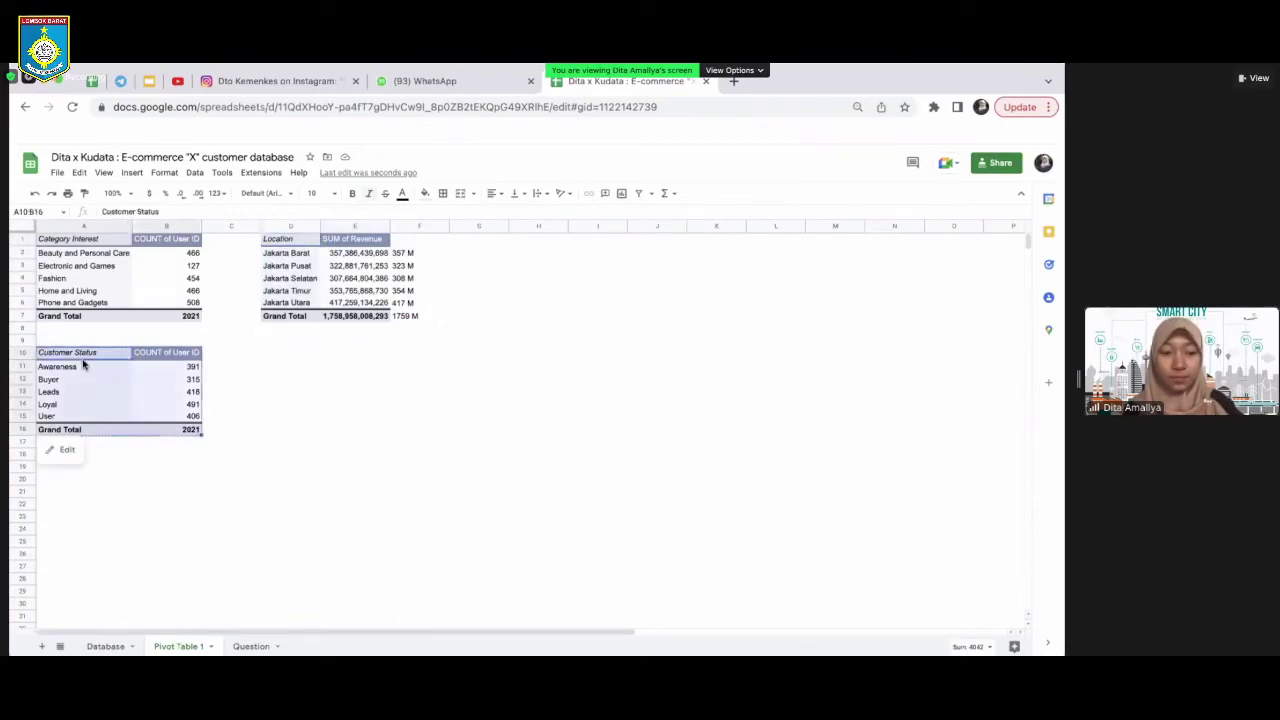
left_click(274, 354)
key("ctrl+v")
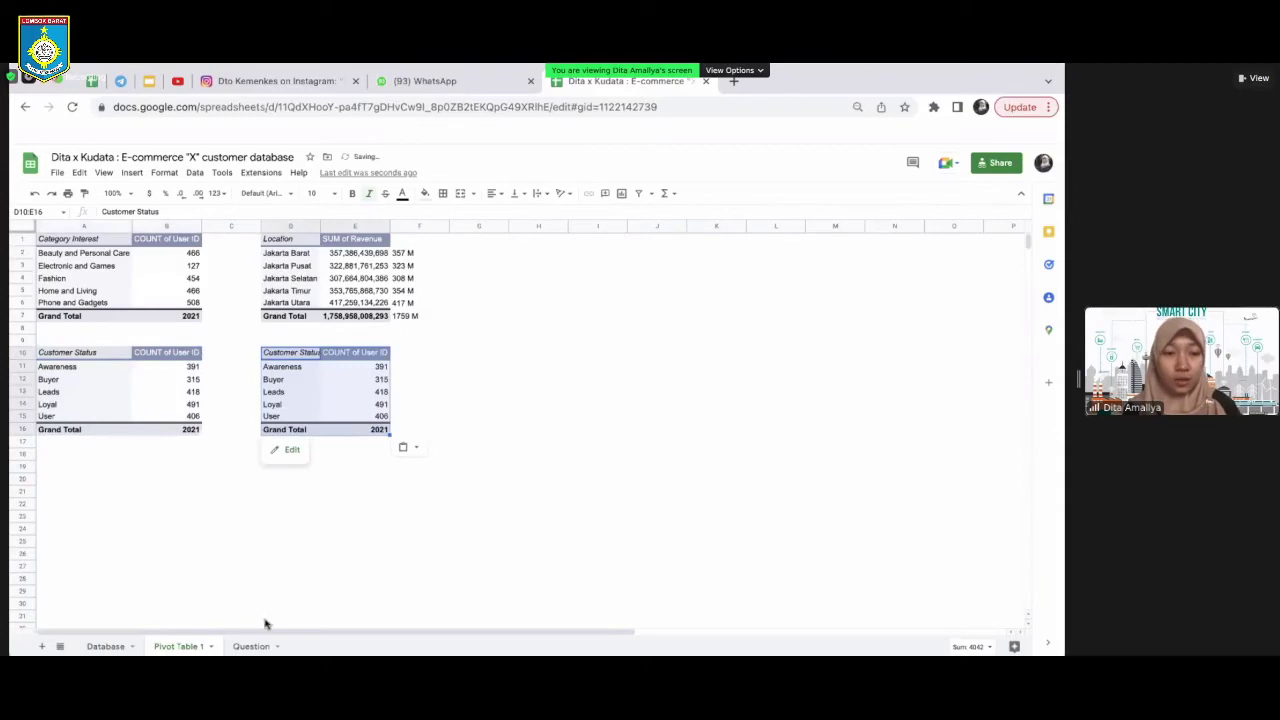
Replace the Customer Status row field with Industry in the duplicated pivot table at D10
left_click(306, 368)
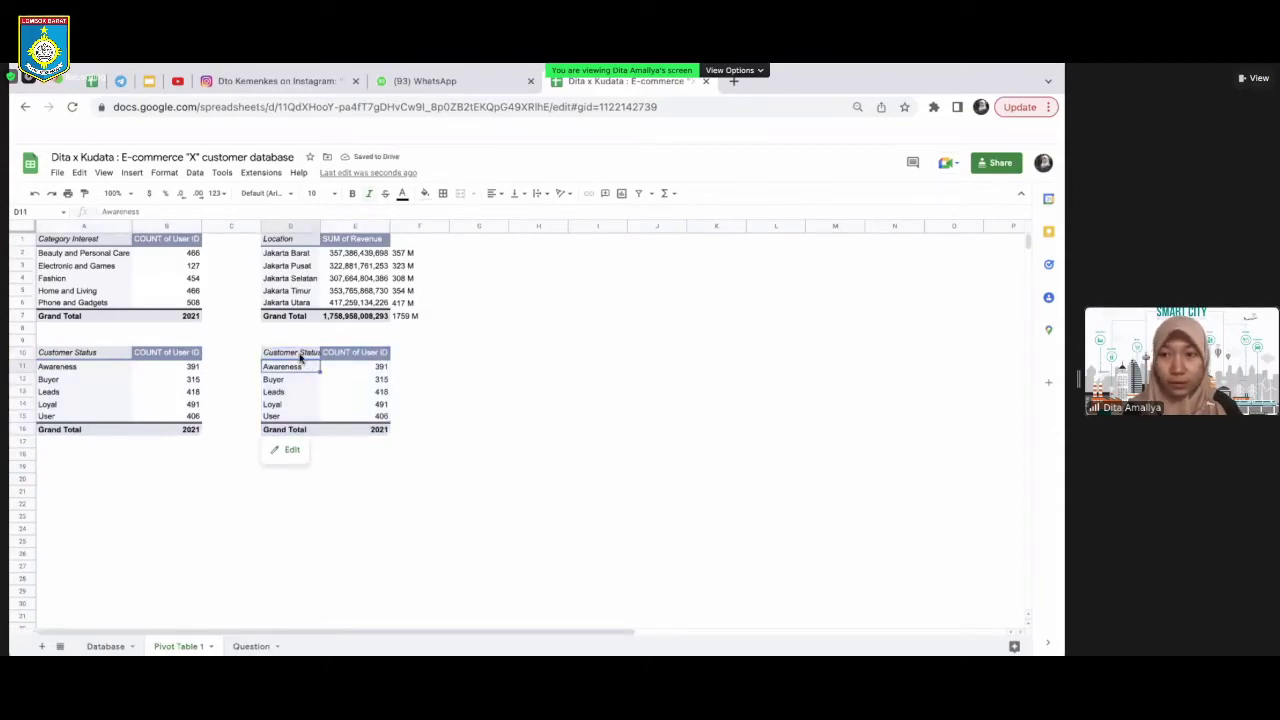
left_click(300, 356)
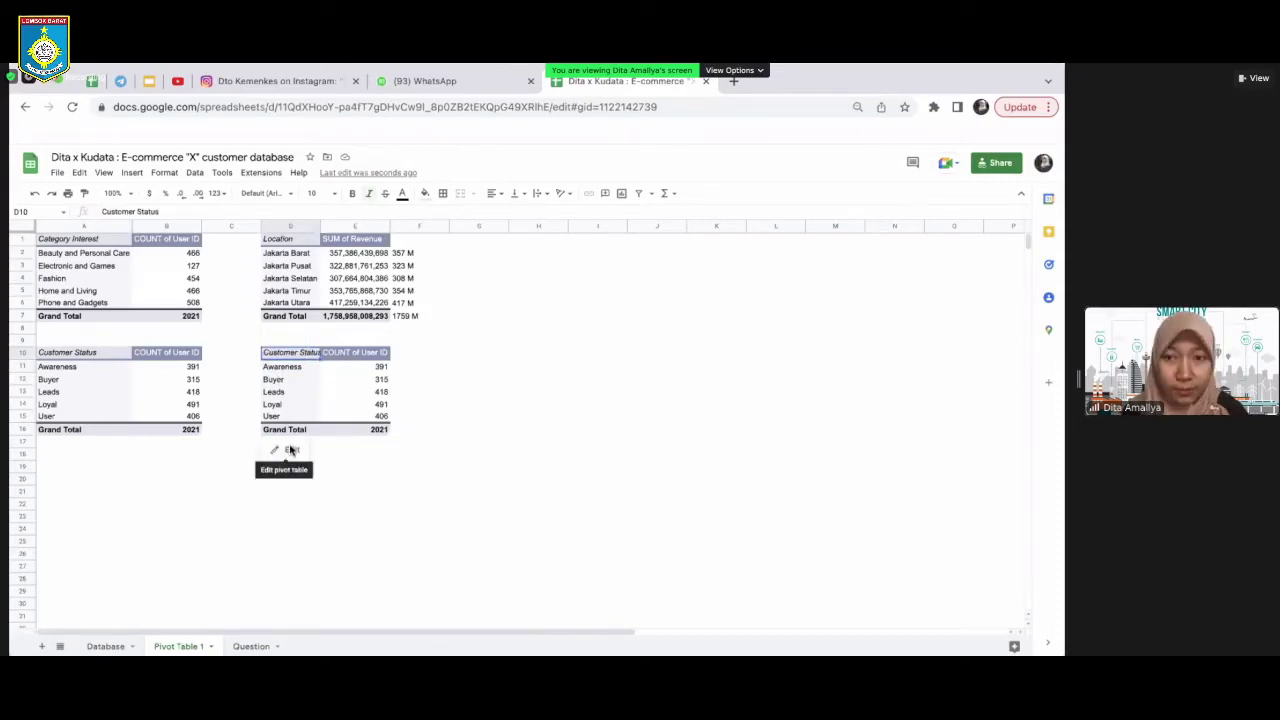
left_click(289, 449)
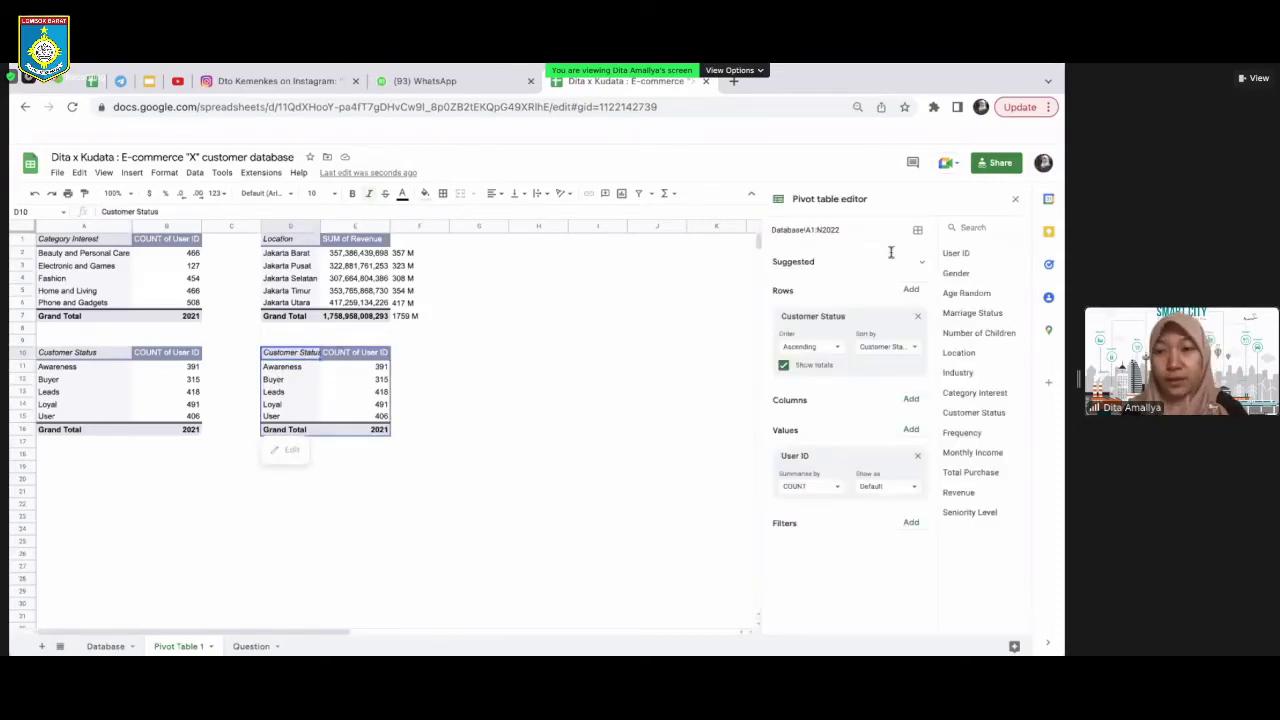
left_click(917, 316)
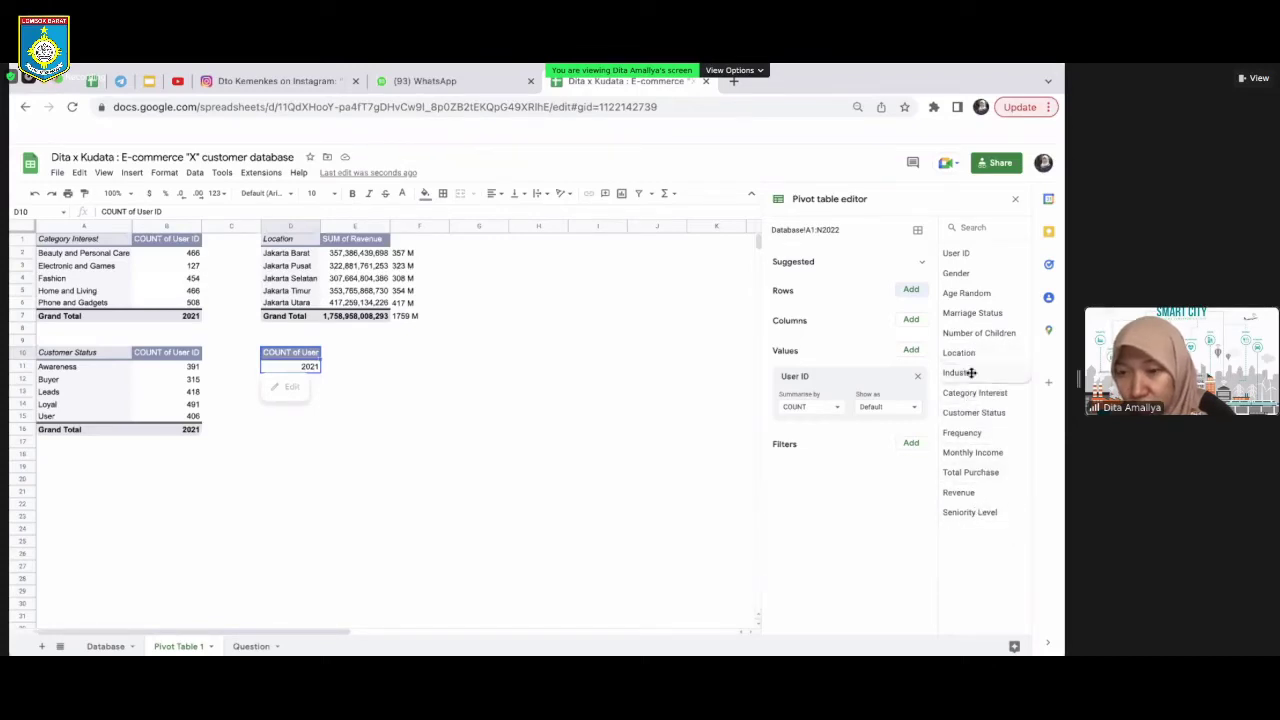
left_click_drag(970, 372, 808, 314)
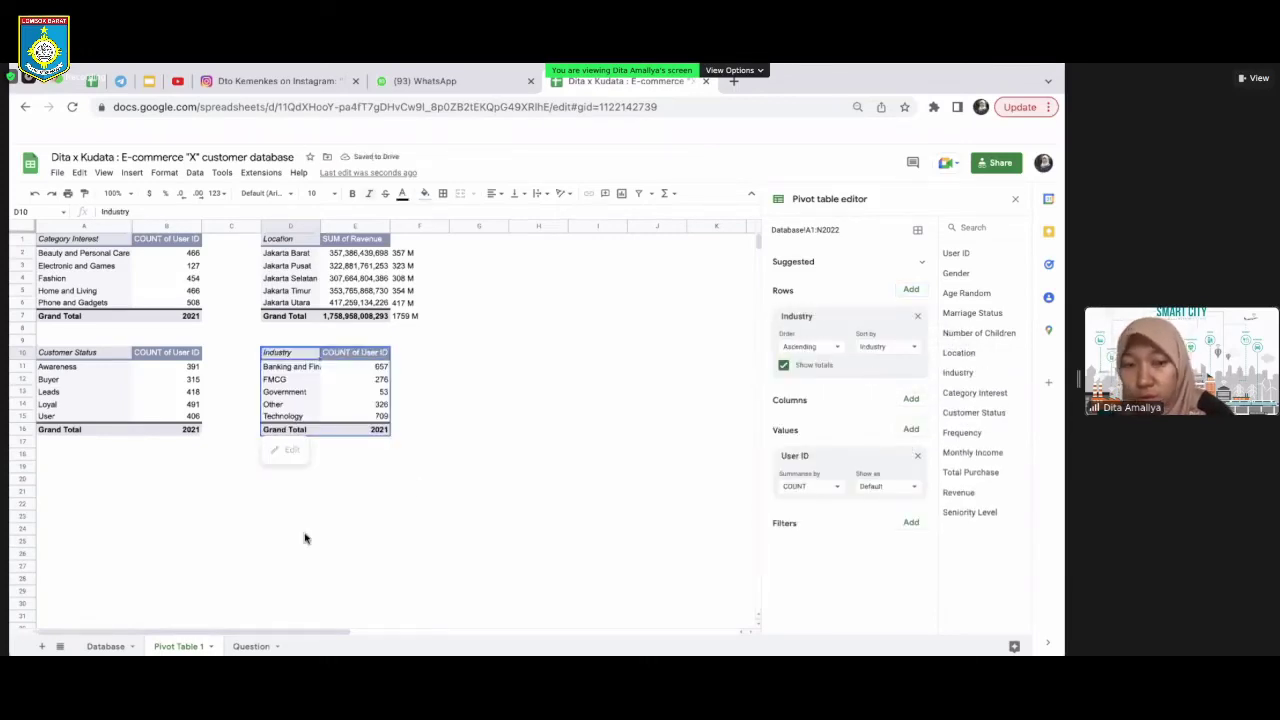
Recheck question 7 and replace User ID with Frequency as the value field of the Industry pivot table
left_click(245, 646)
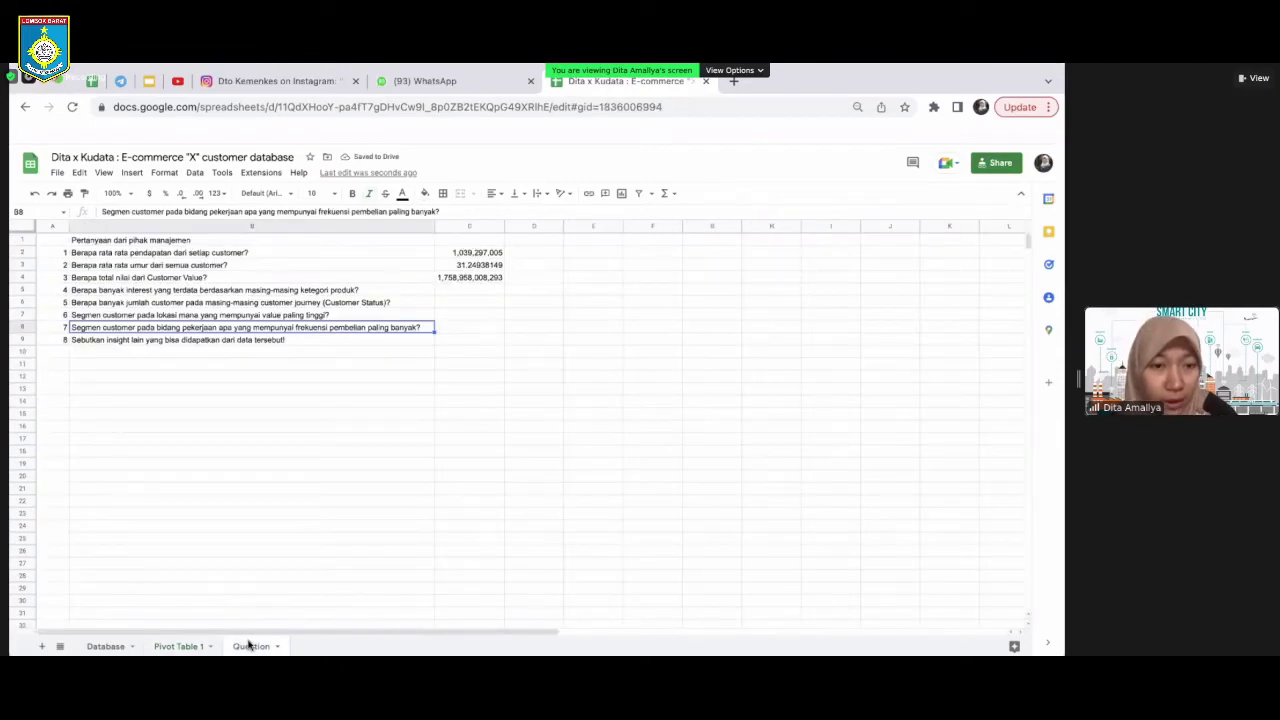
left_click(180, 646)
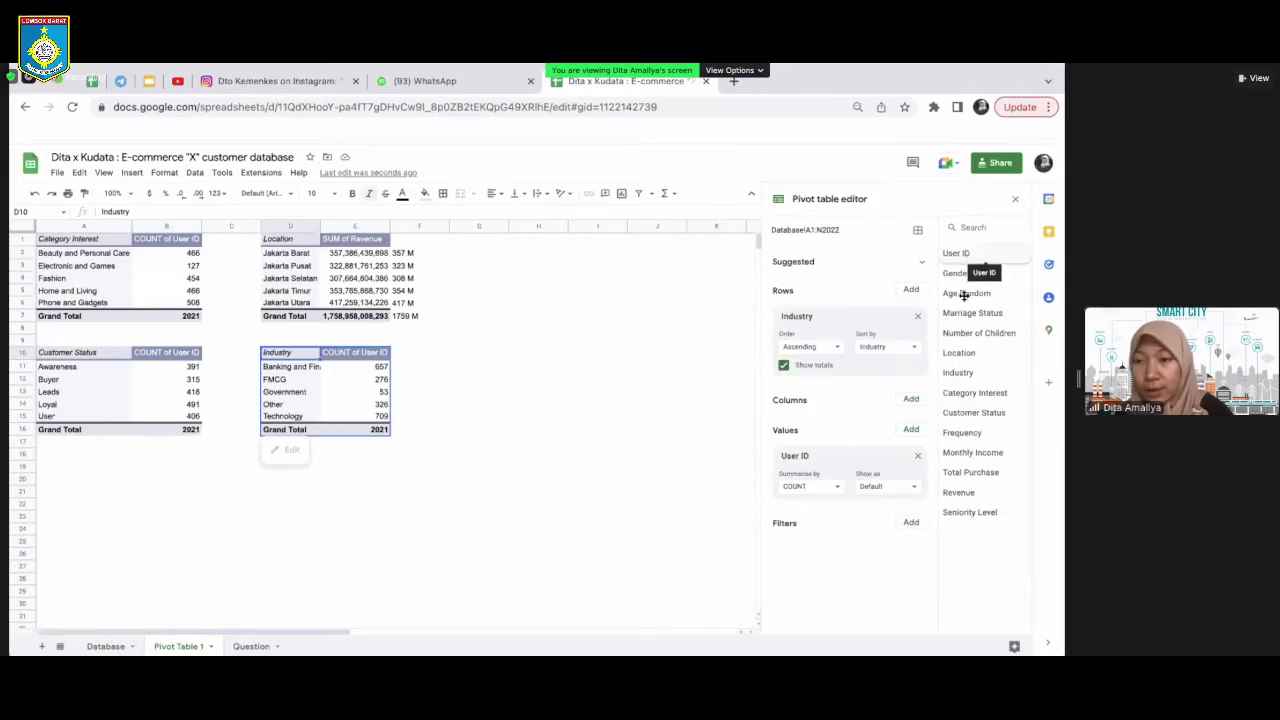
left_click(917, 459)
left_click_drag(962, 432, 812, 445)
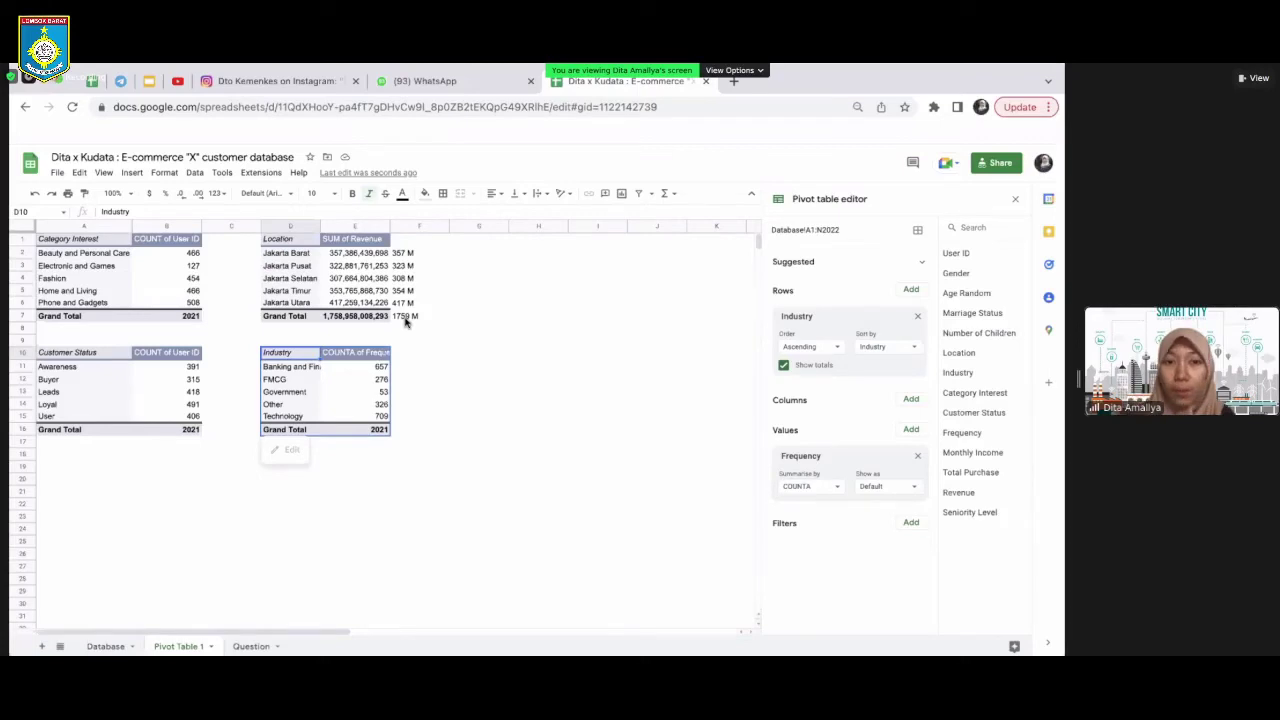
Review question 6 about the location with the highest customer value on the Question sheet, and return to Pivot Table 1
left_click(251, 646)
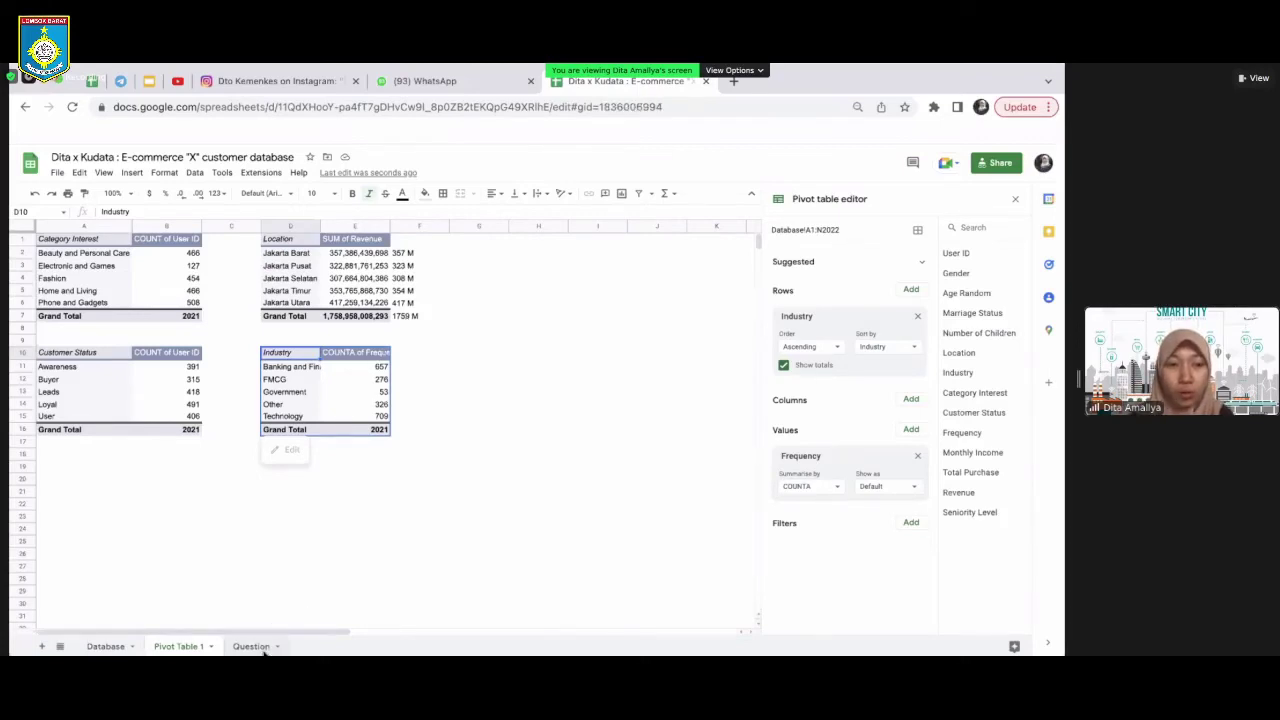
left_click(262, 316)
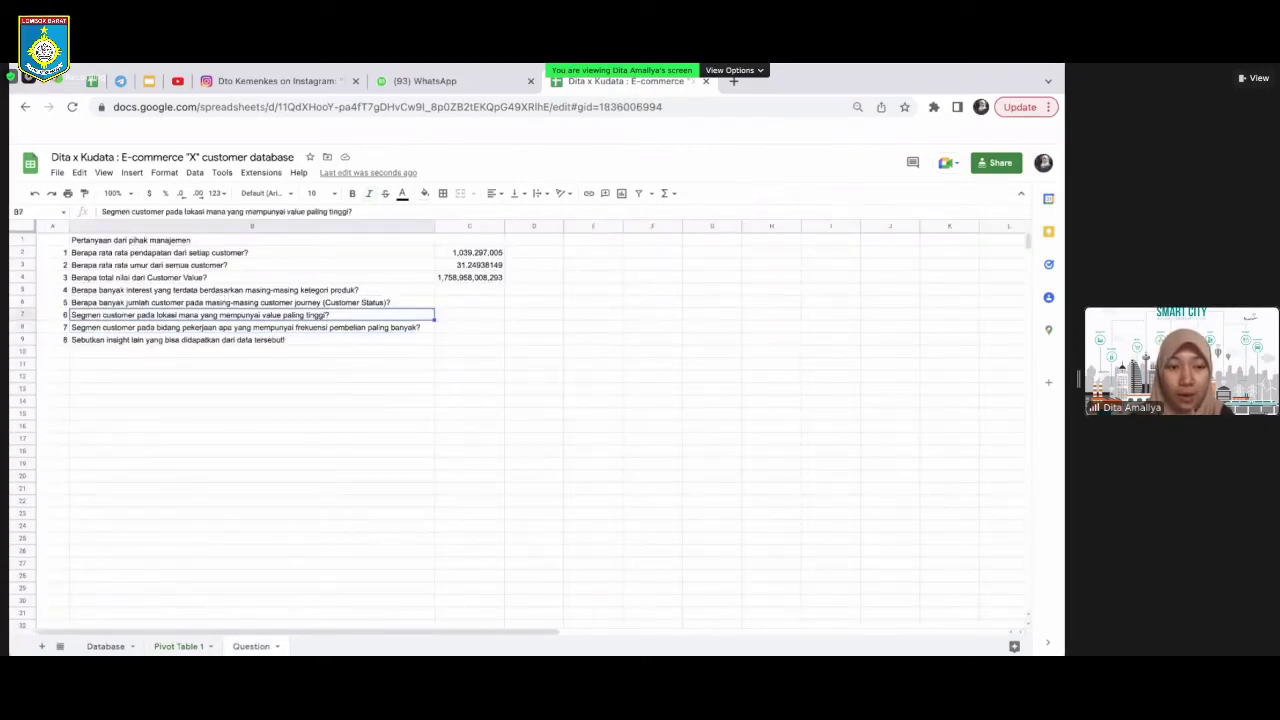
left_click(180, 648)
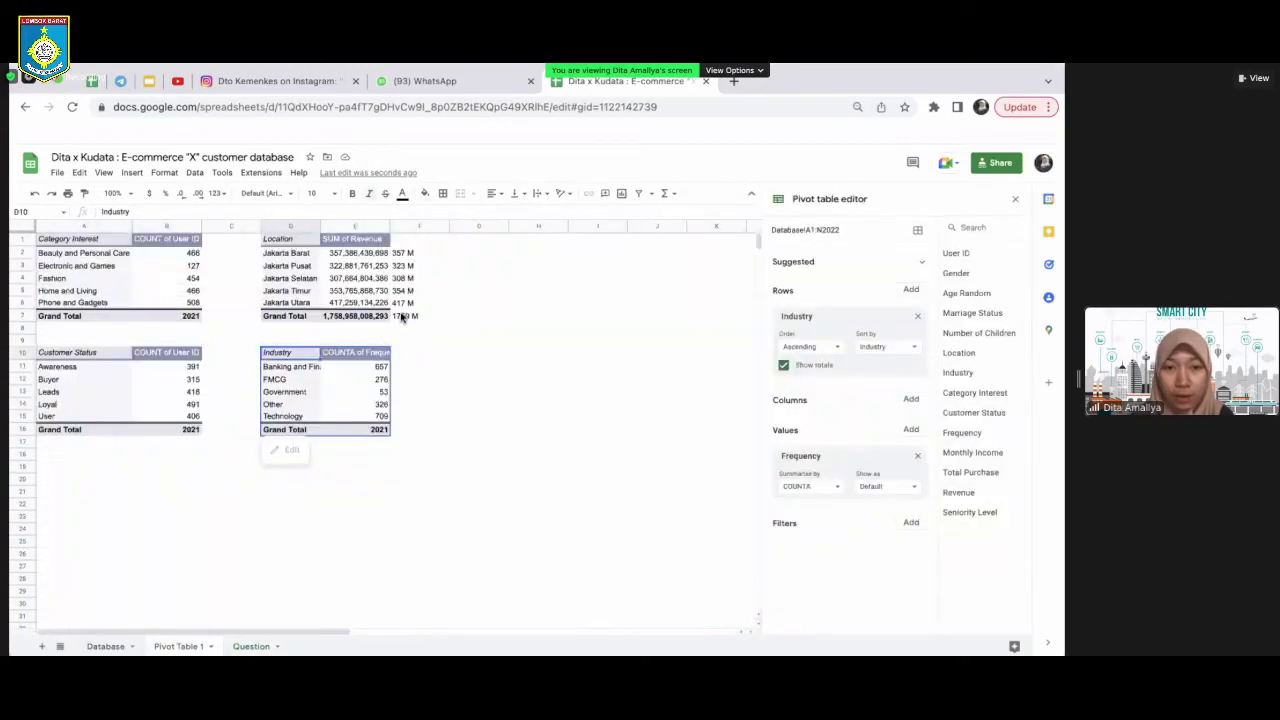
Change the text suffix in cell F7's CONCAT formula for the Location grand total to " T"
left_click(341, 318)
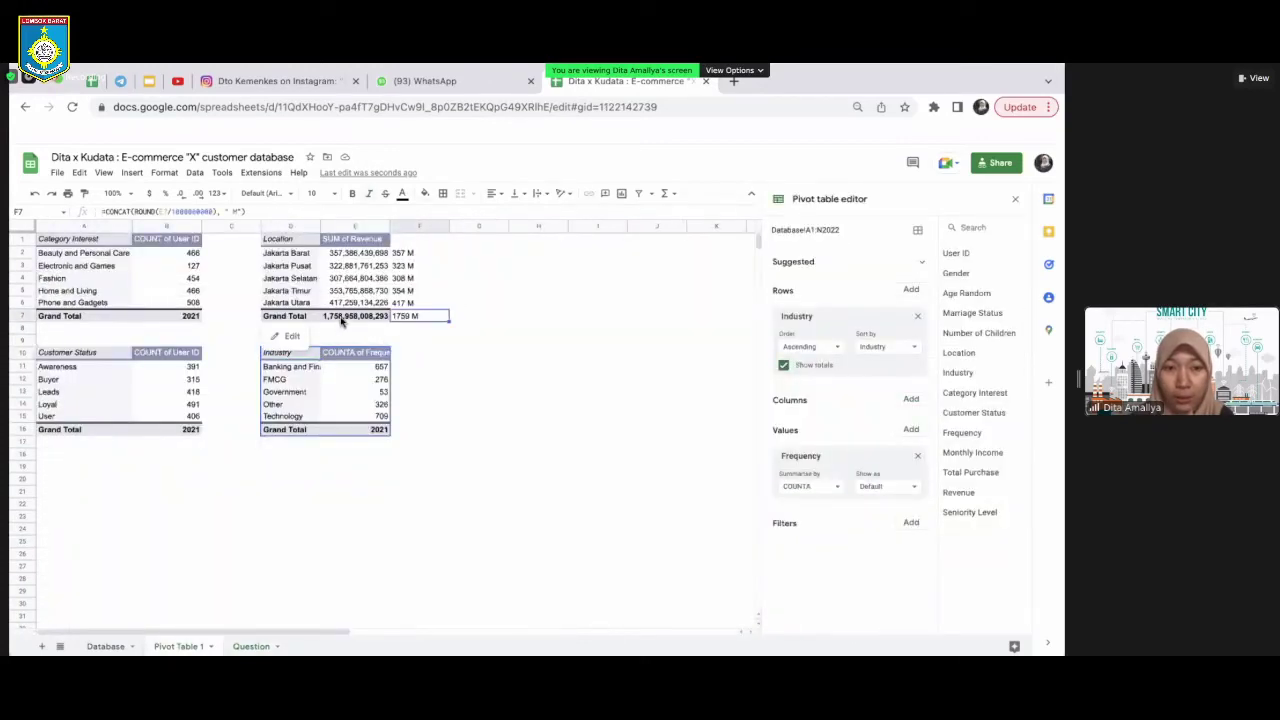
left_click(396, 318)
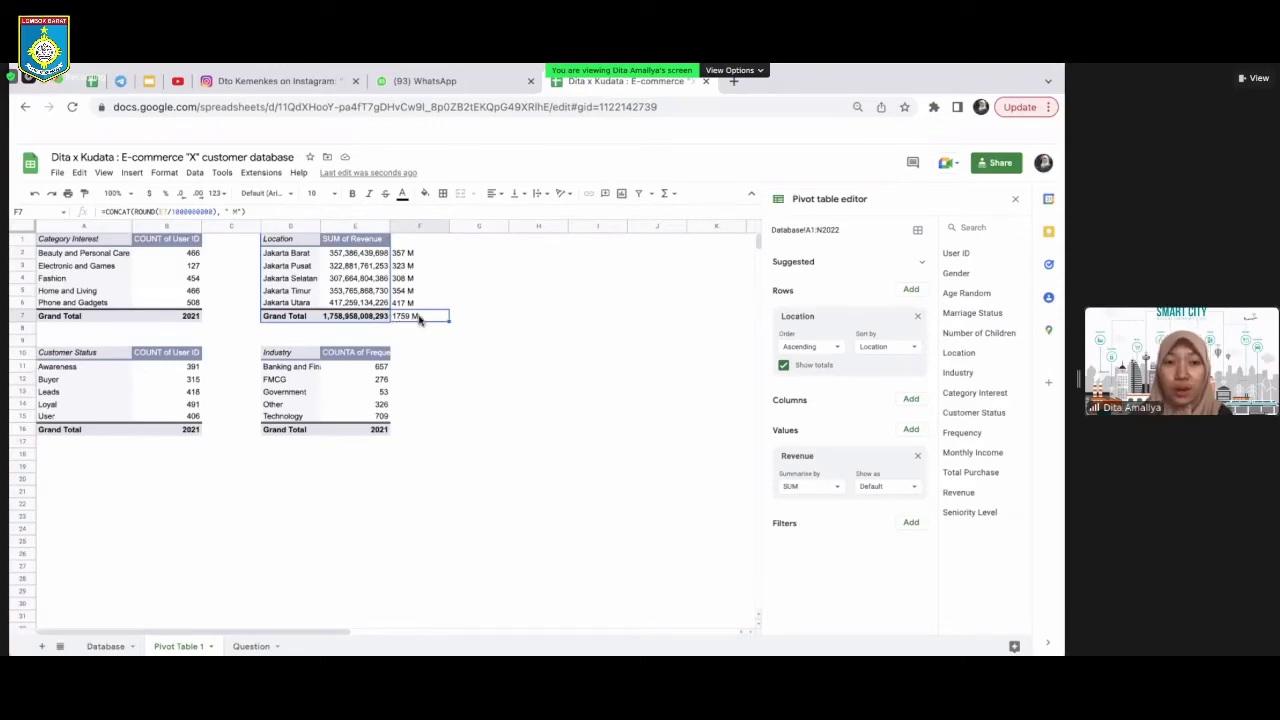
double_click(409, 320)
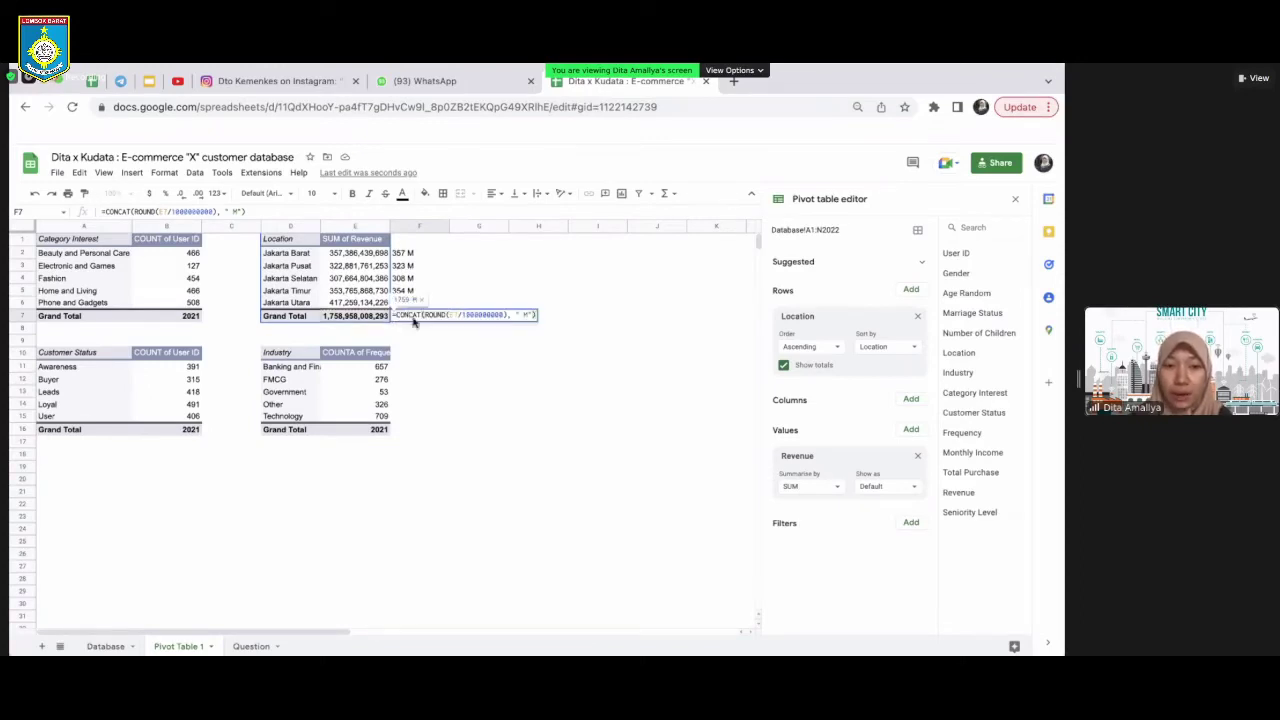
left_click(528, 314)
key("BackSpace")
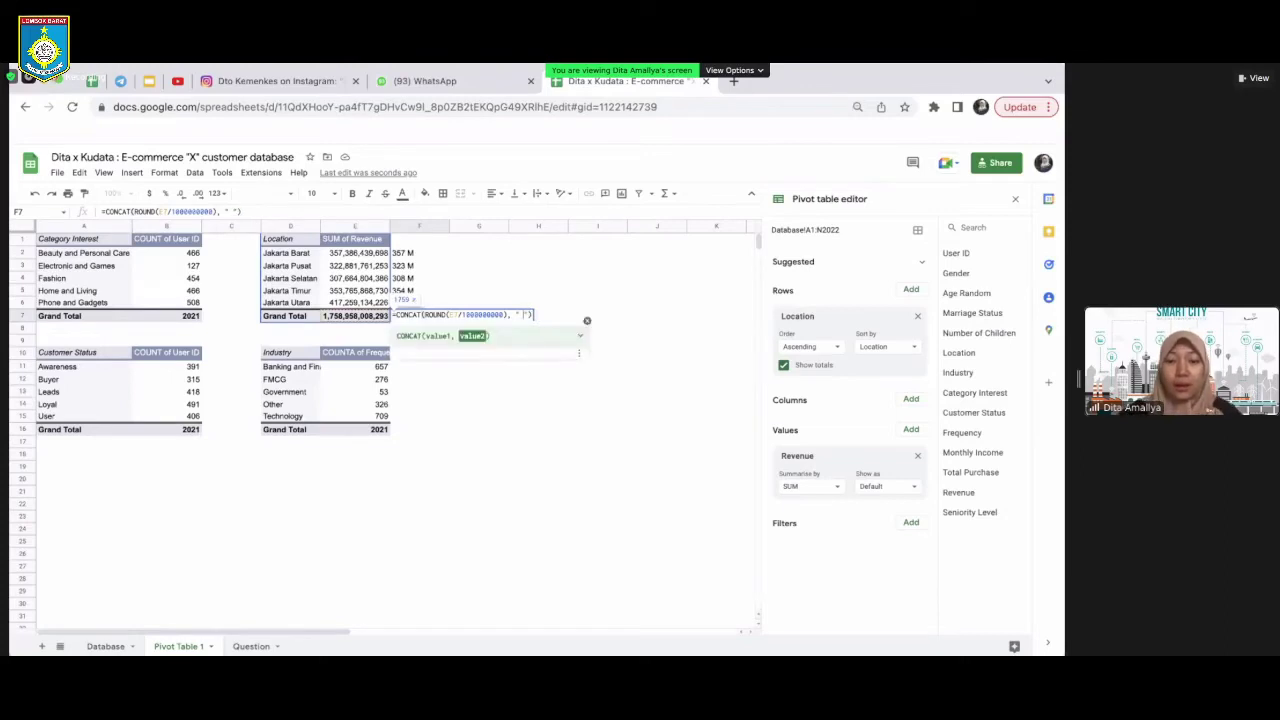
type("t")
key("BackSpace")
type("T")
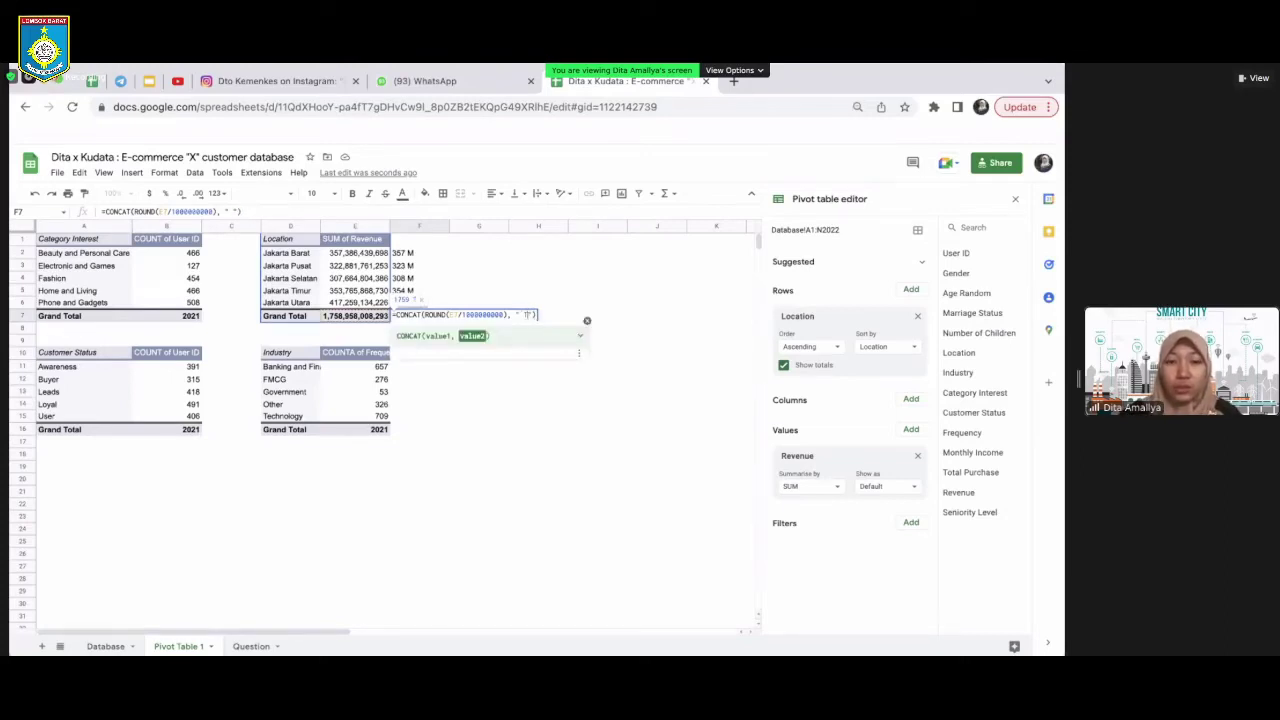
left_click(507, 315)
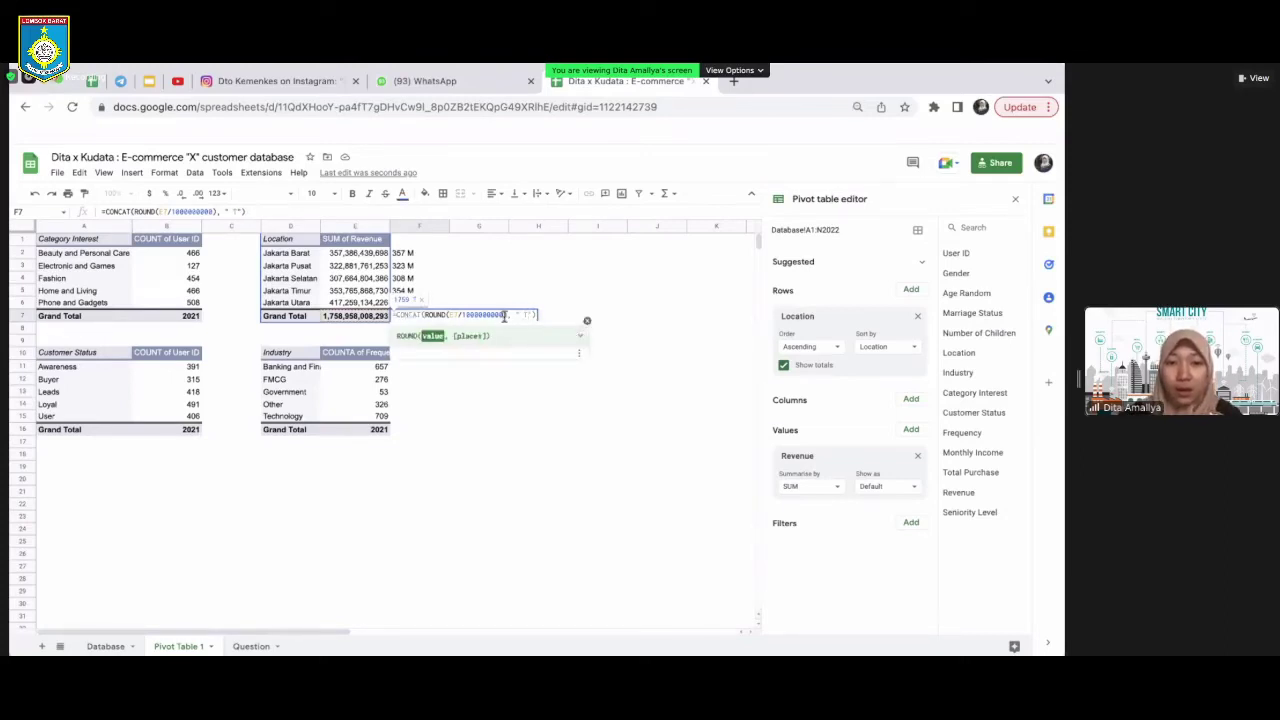
type("000")
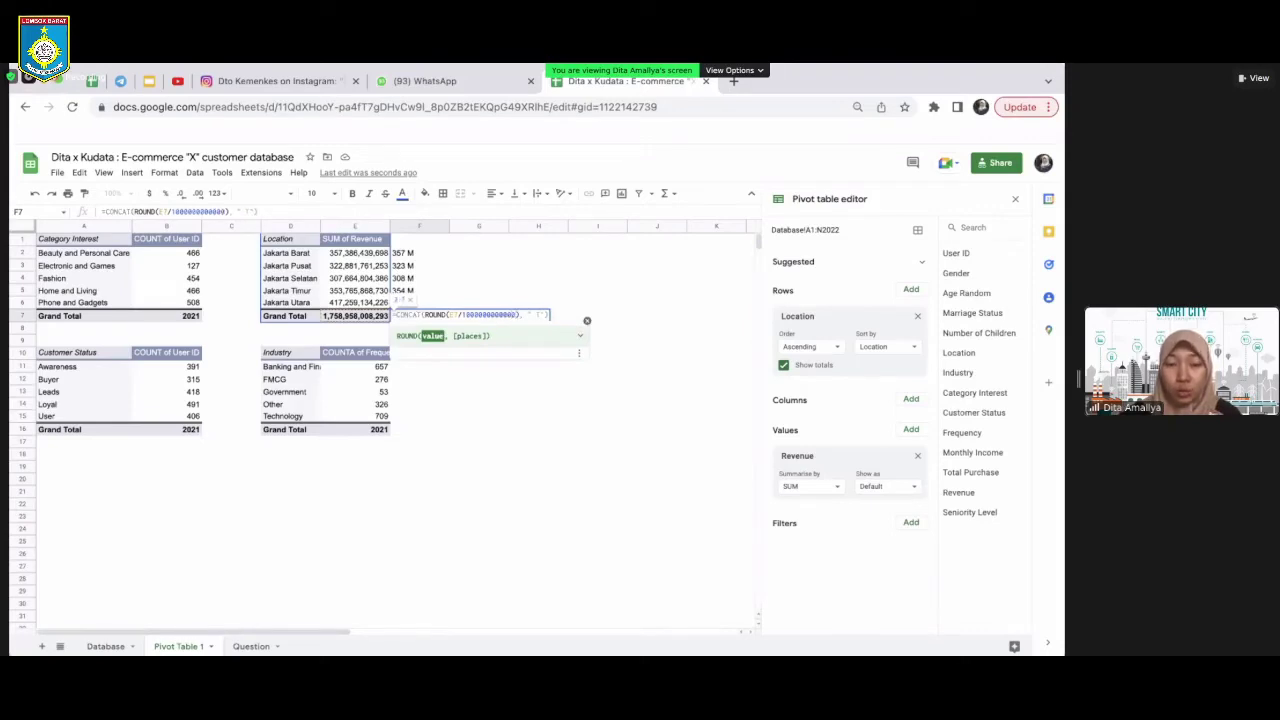
key("Return")
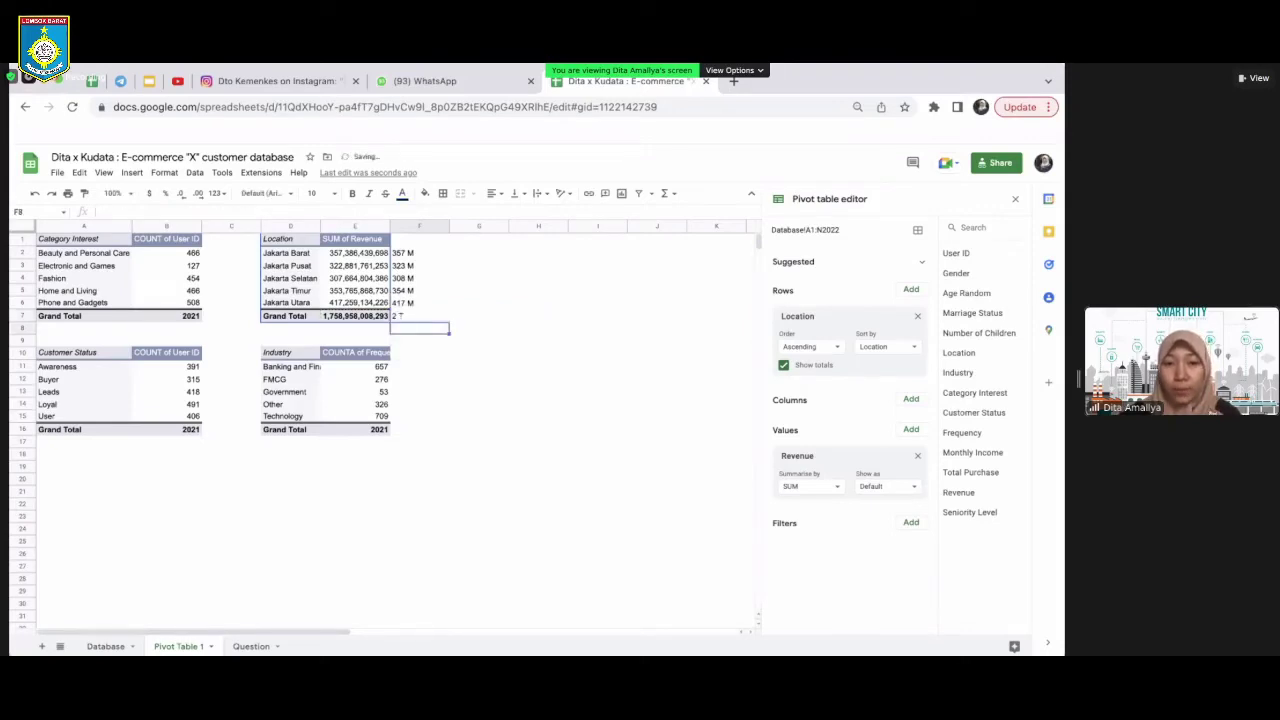
double_click(406, 316)
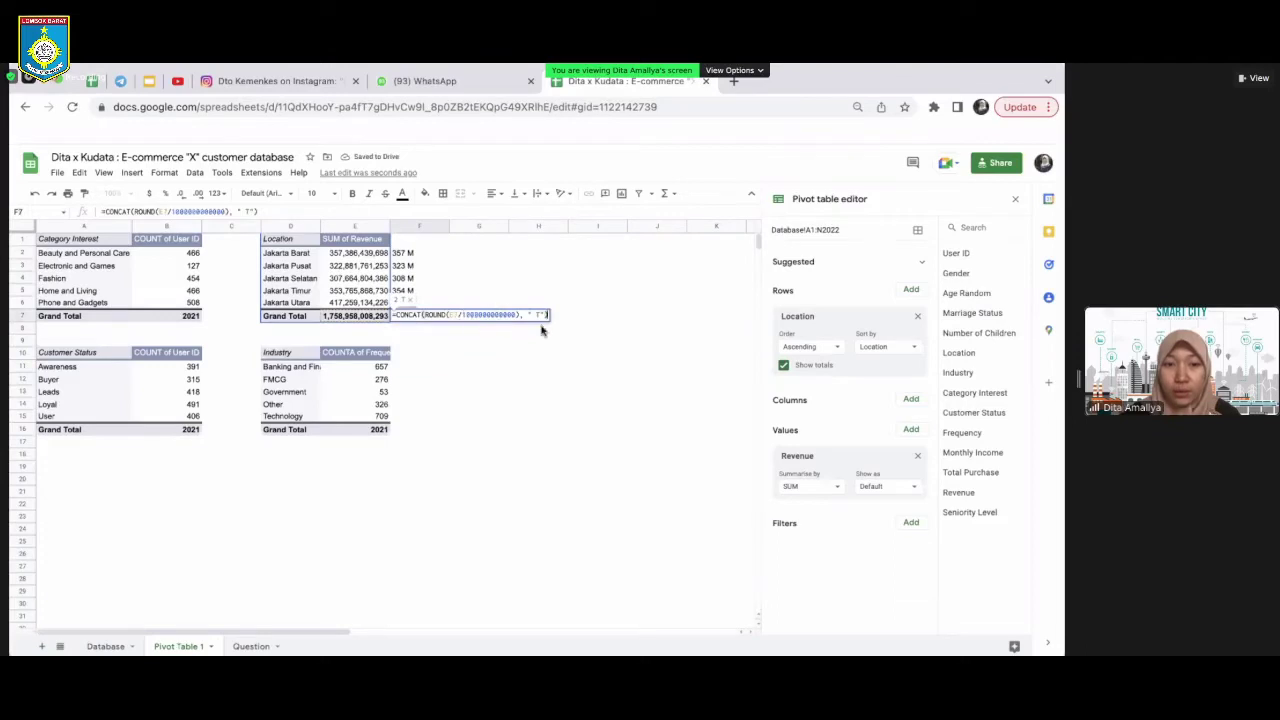
key("Return")
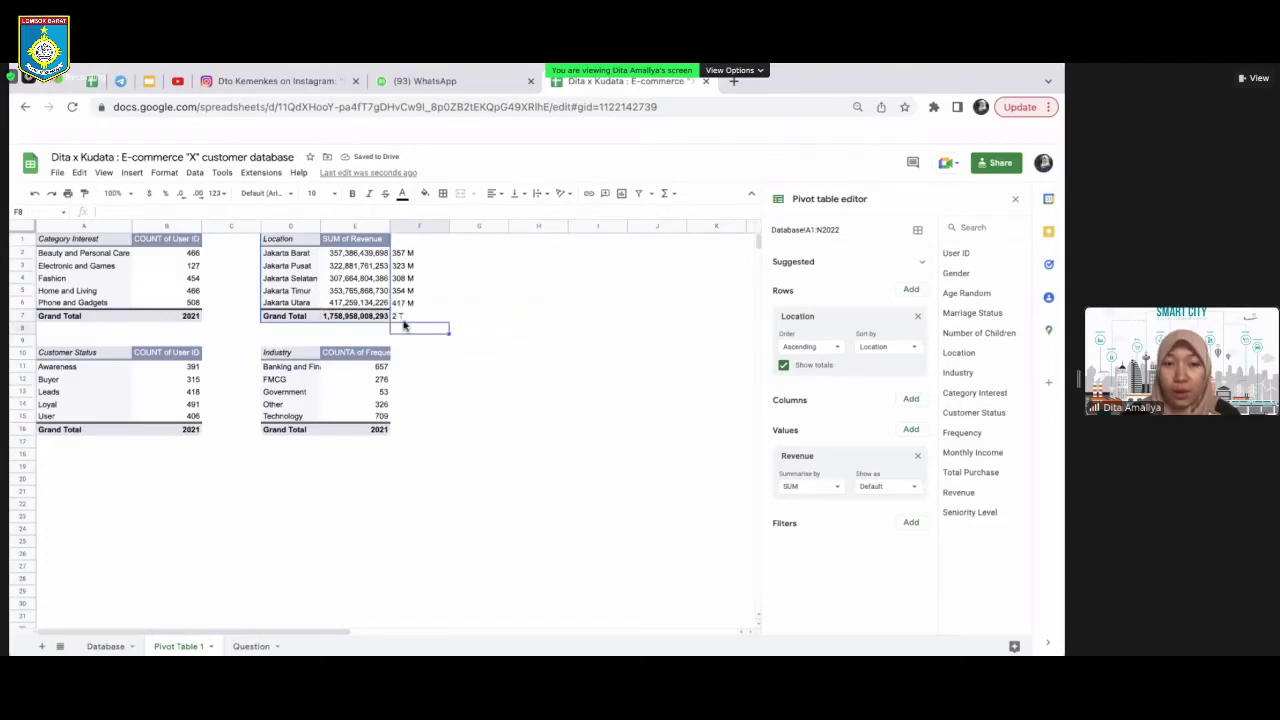
double_click(407, 252)
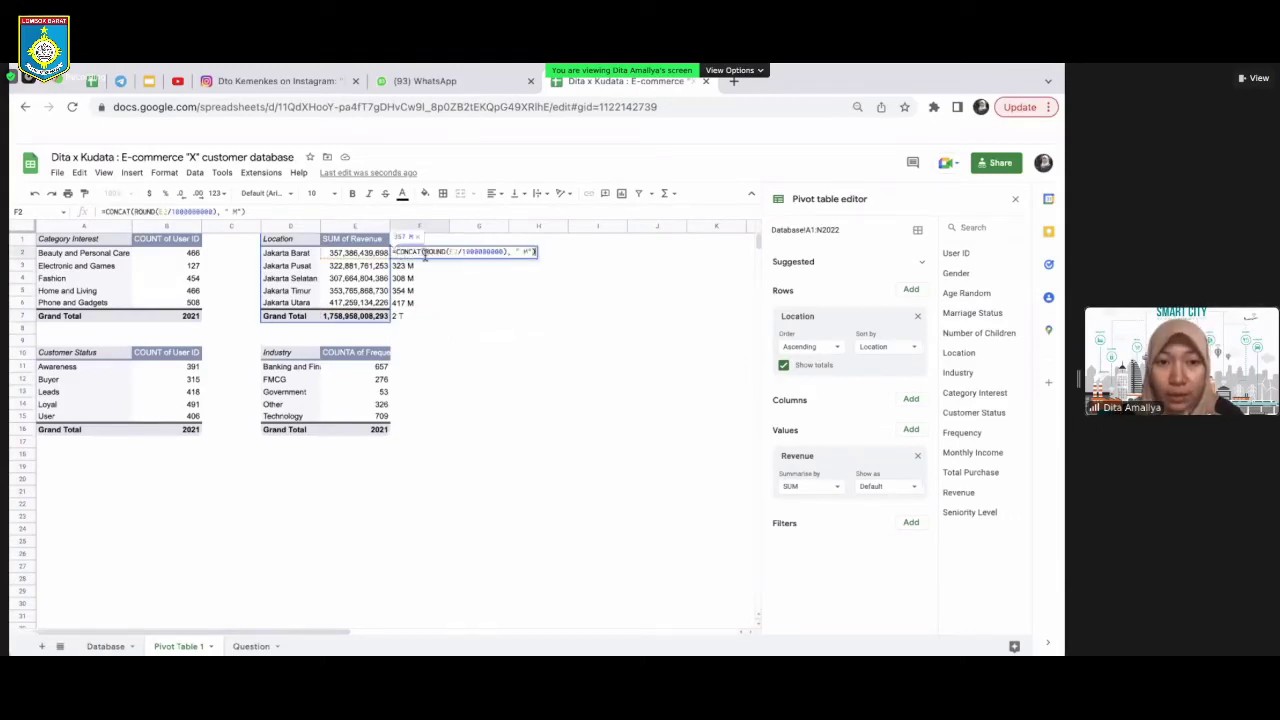
left_click(424, 253)
type("if")
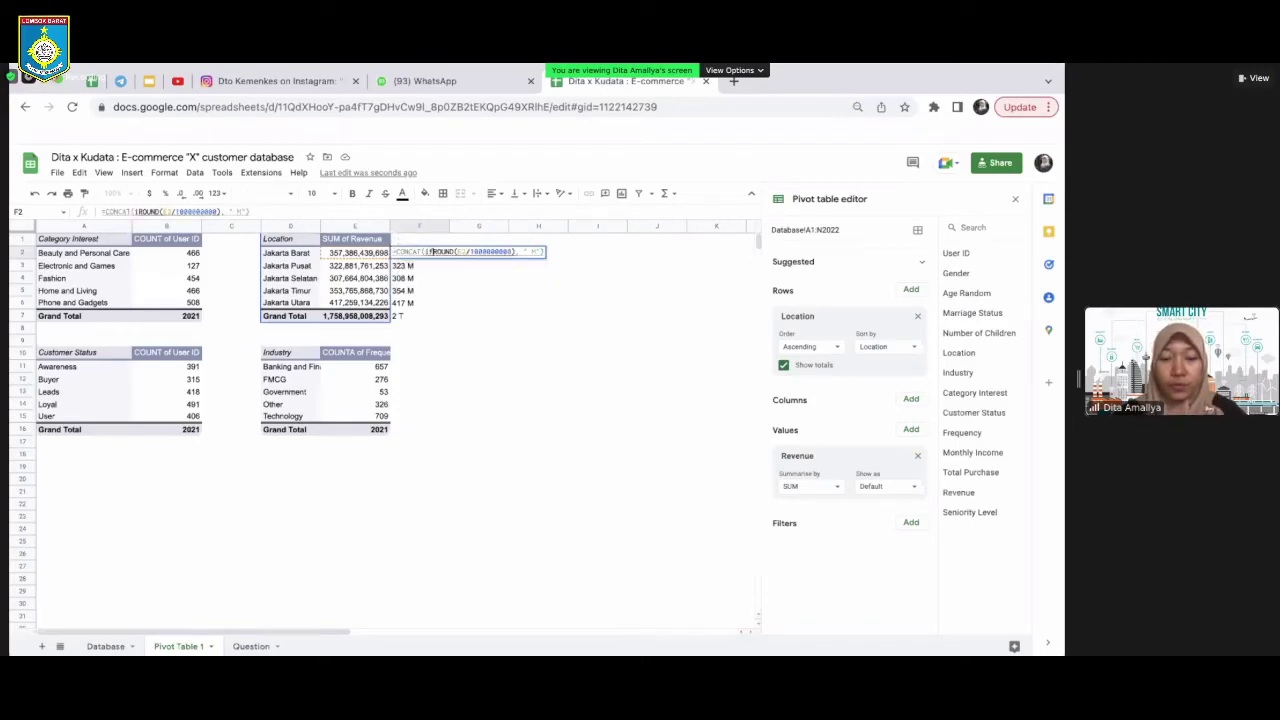
key("BackSpace")
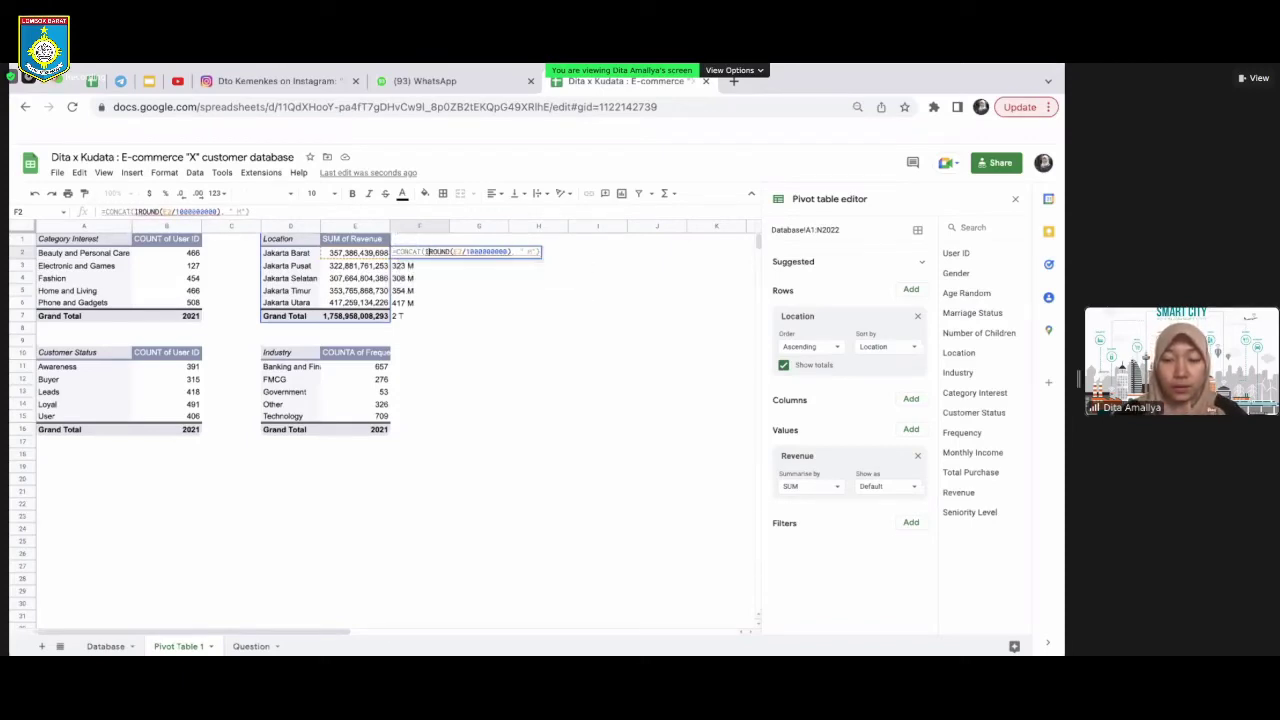
type("f(")
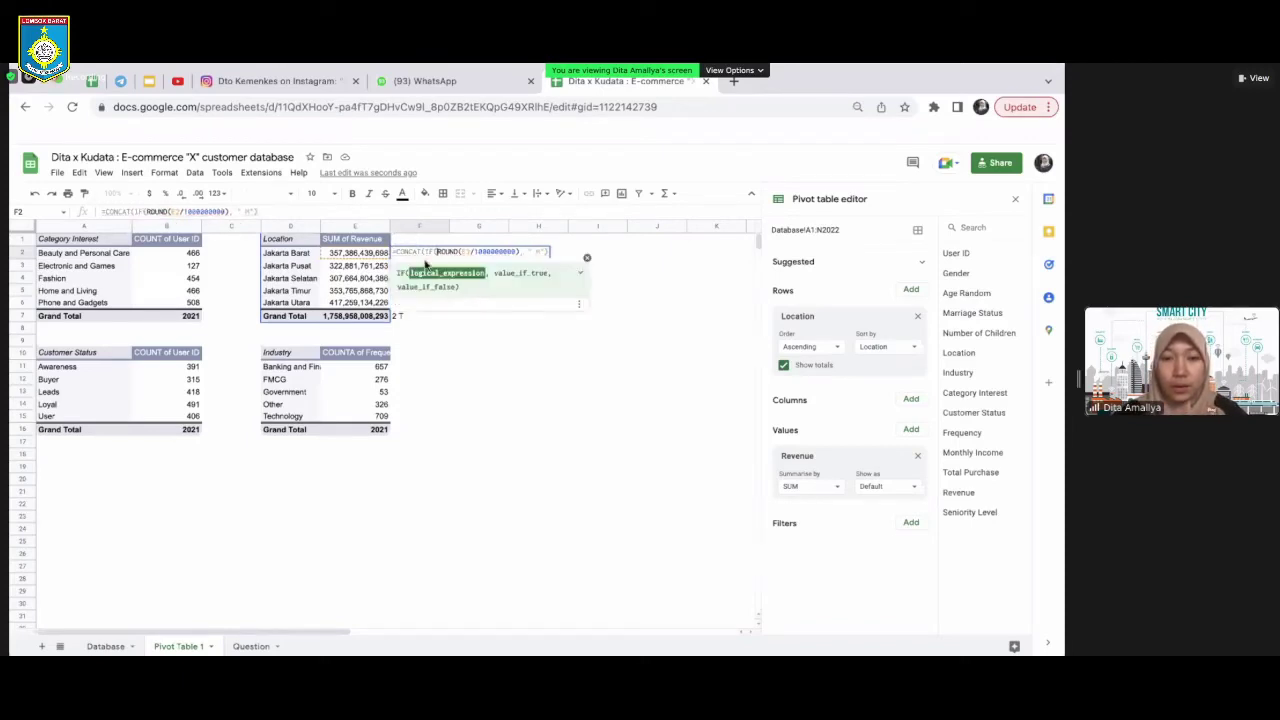
left_click(521, 253)
key("Left")
type("<")
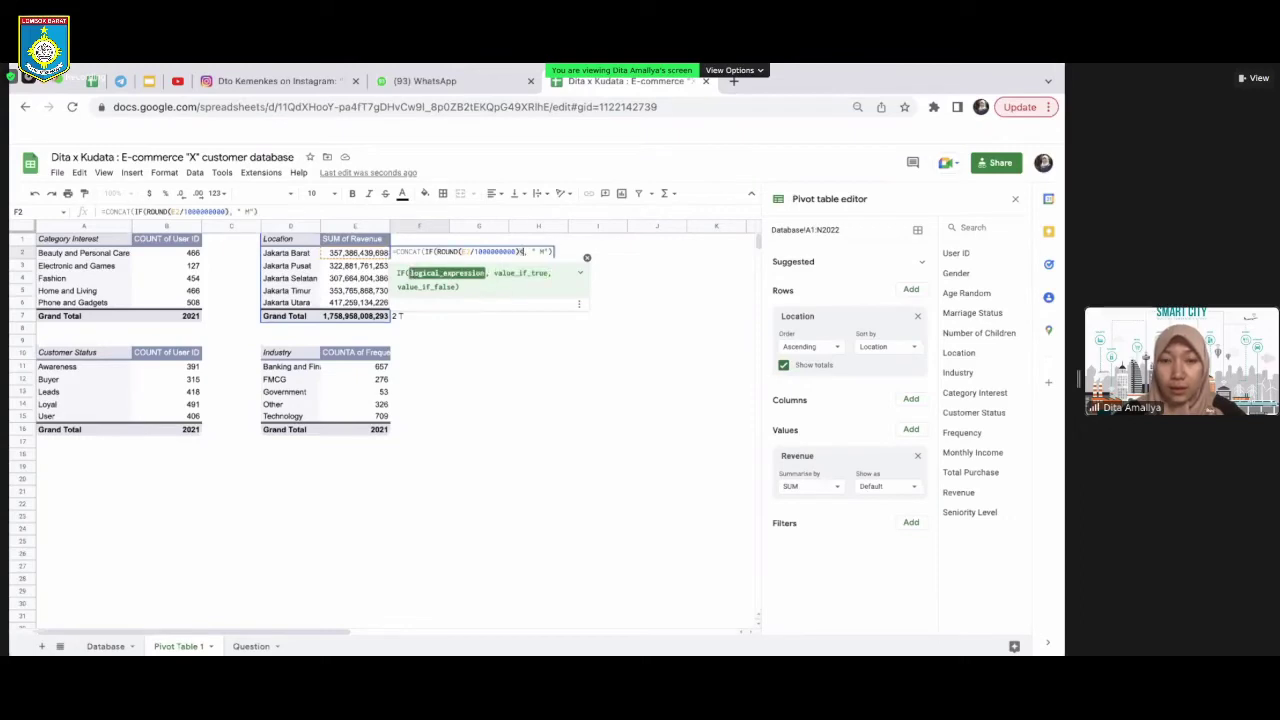
type("10")
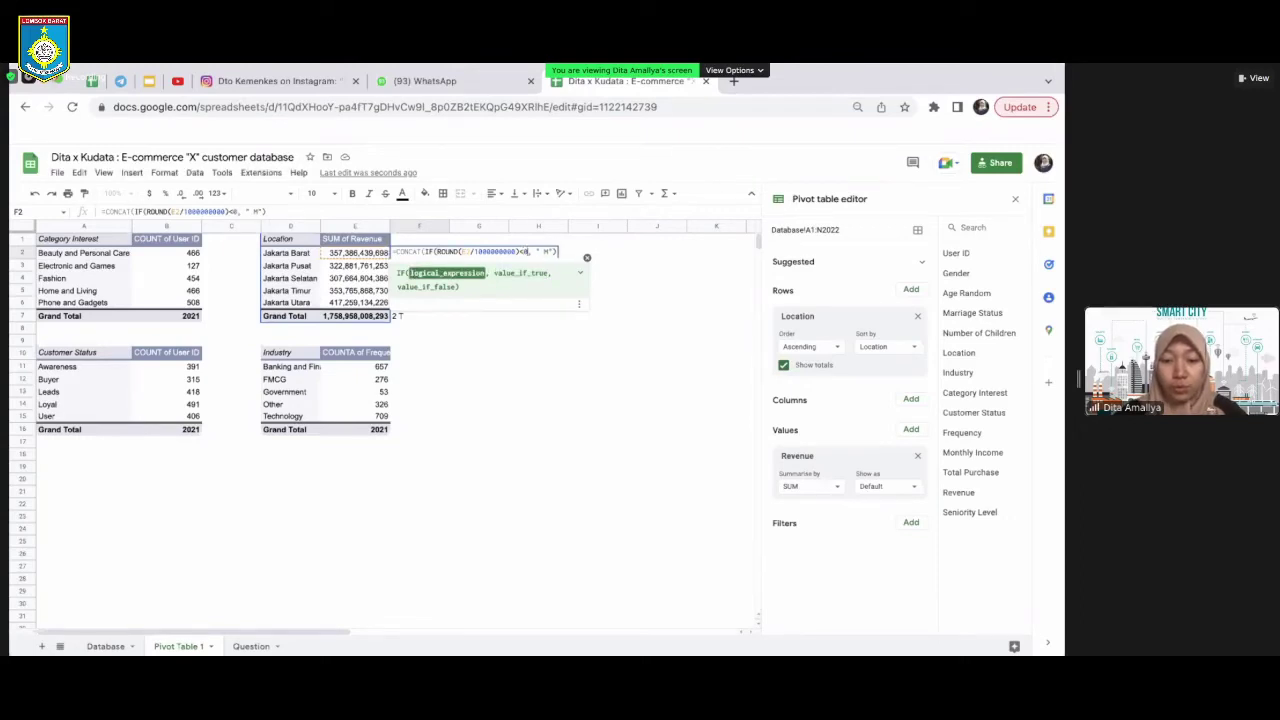
type("*")
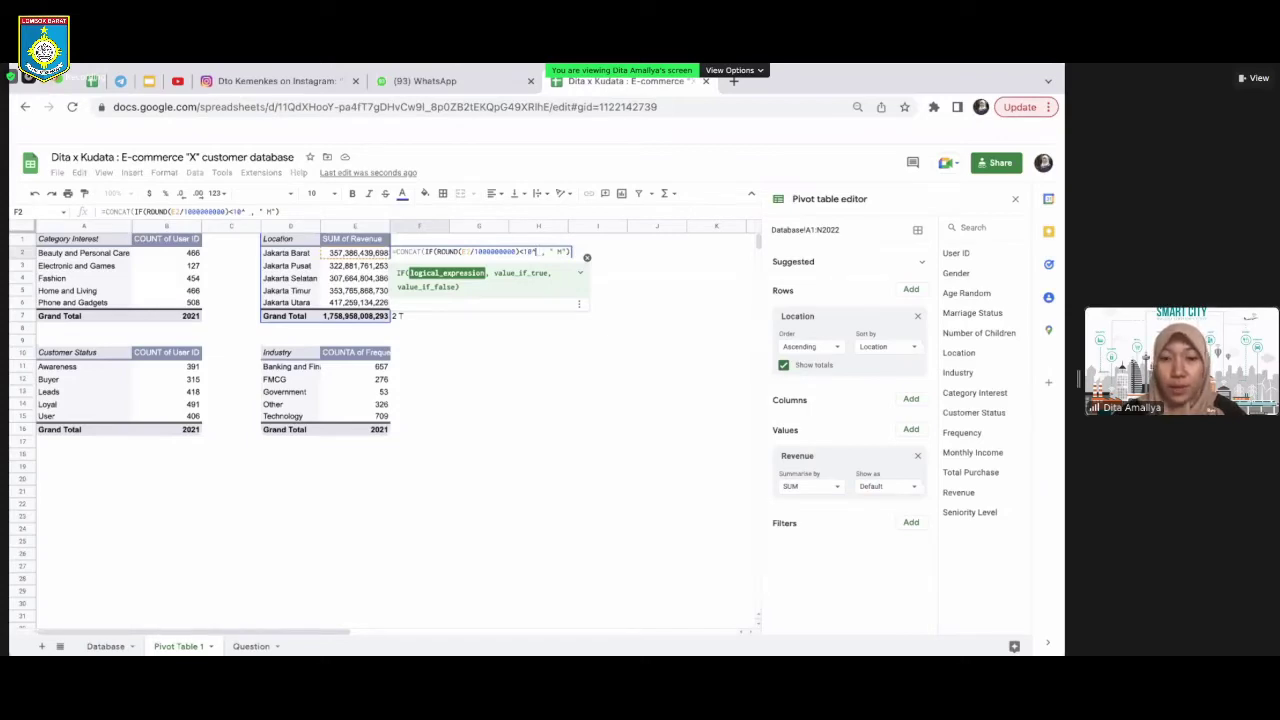
type("9")
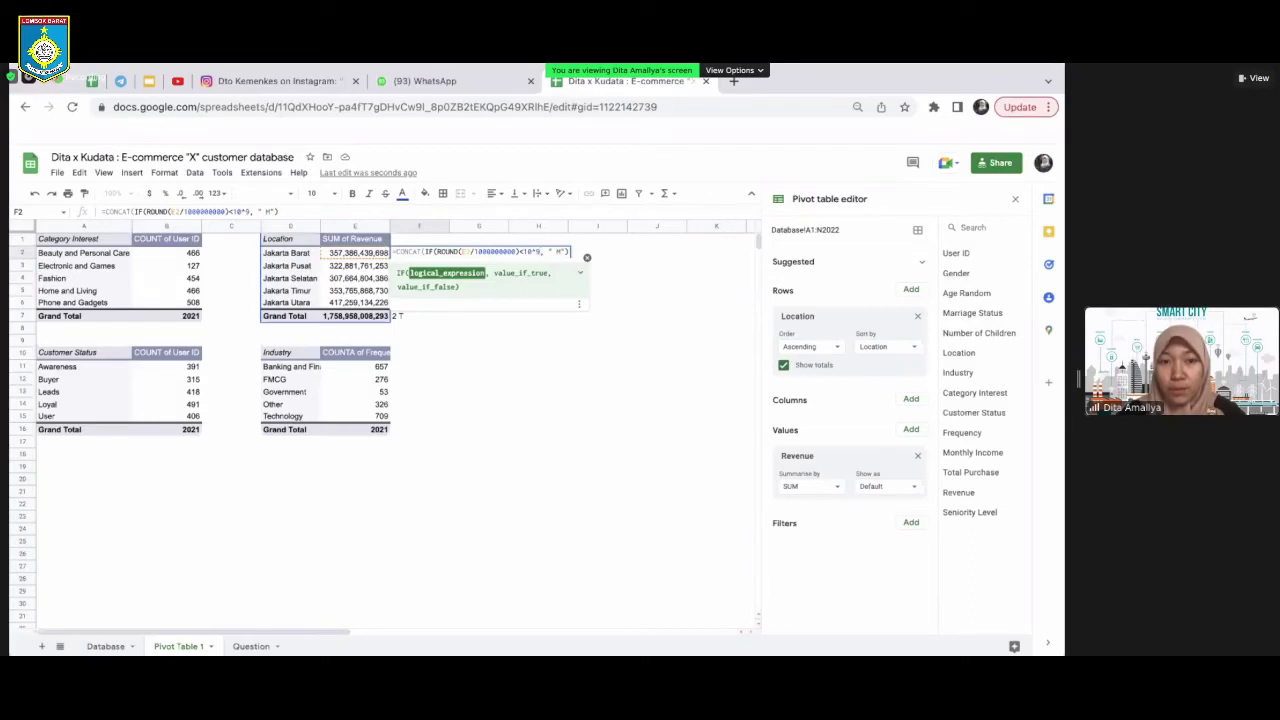
Add " T" after " M" in F2's formula so both suffixes serve as the IF function's true and false values
type(")")
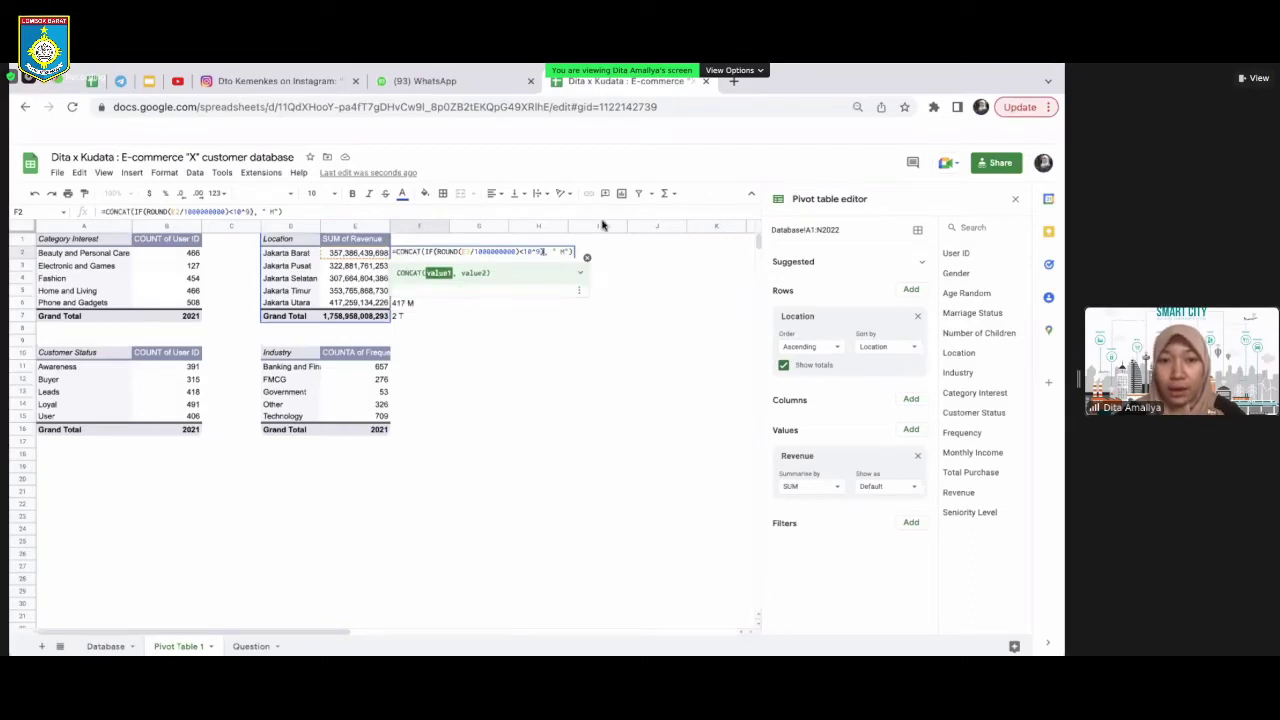
left_click(568, 250)
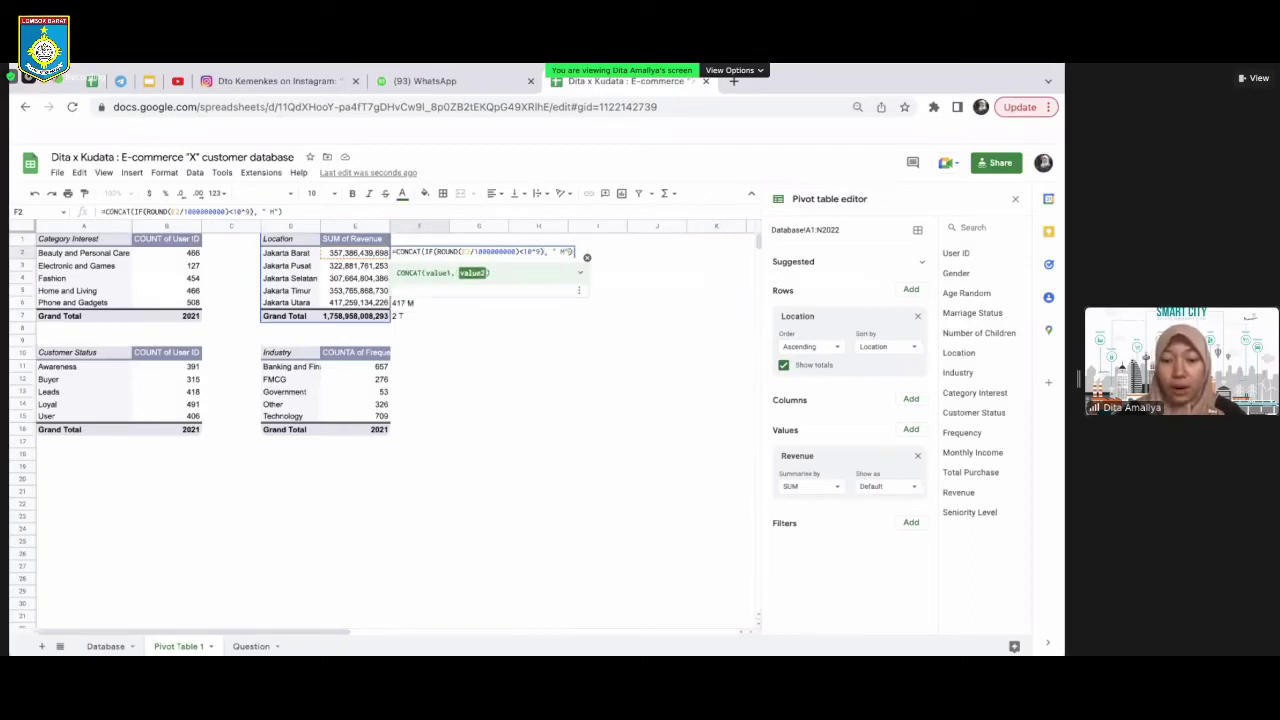
type(",")
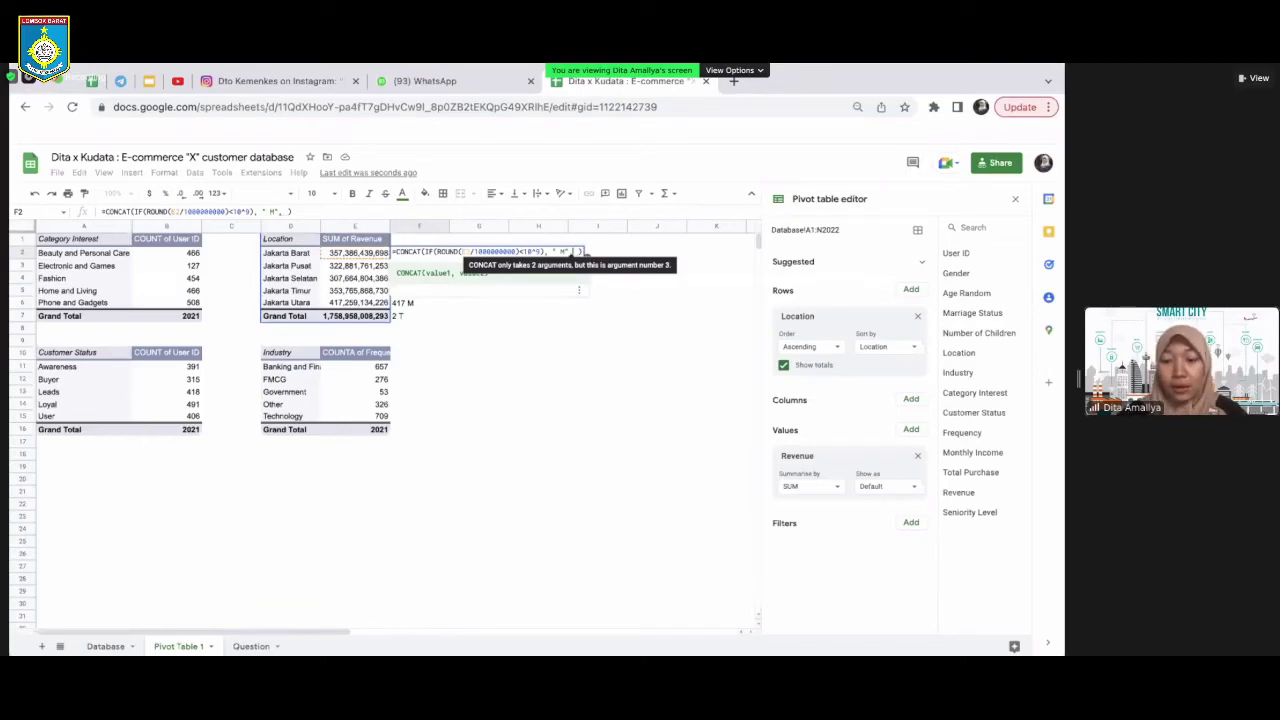
key("BackSpace")
type(", \"")
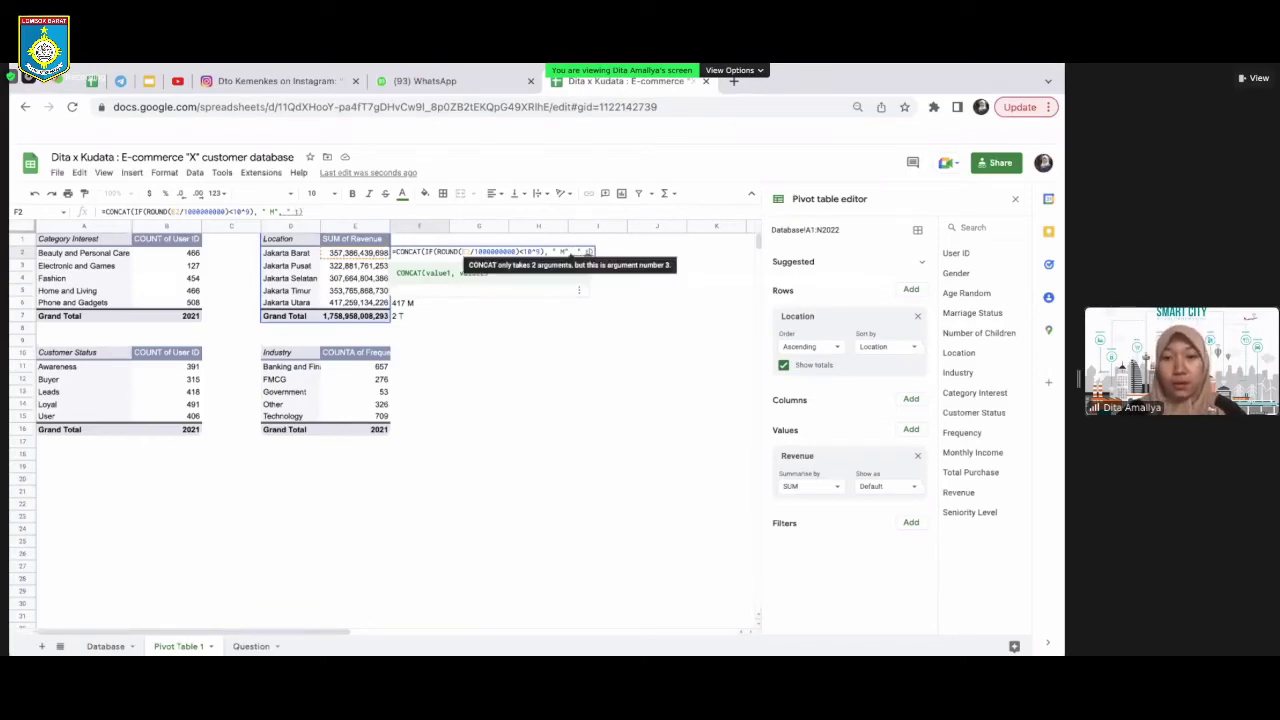
type(" T\"")
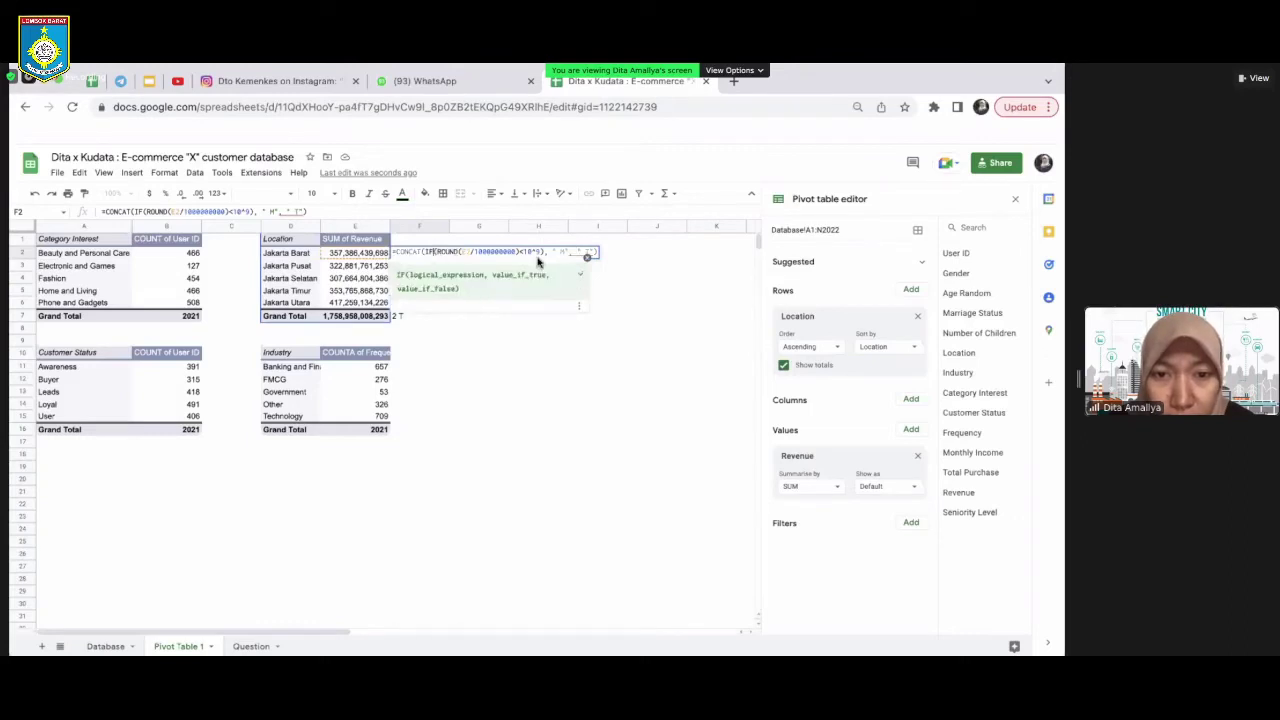
left_click(545, 253)
key("BackSpace")
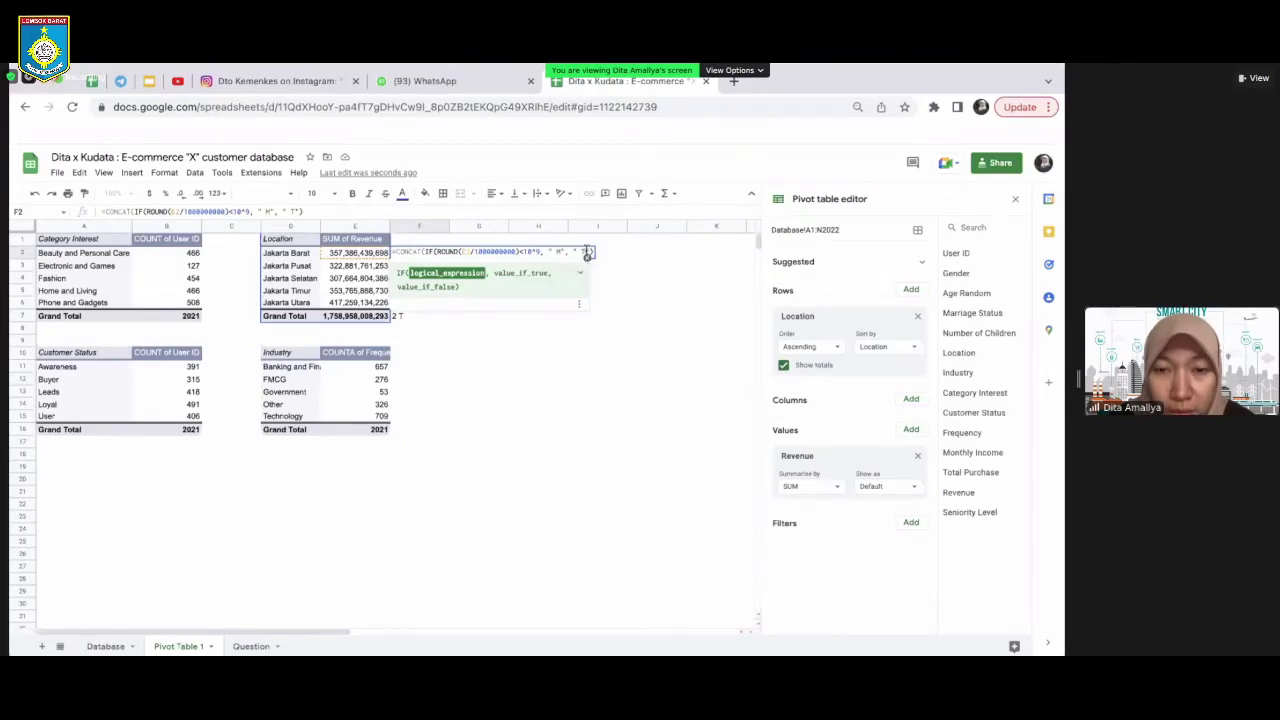
left_click(588, 253)
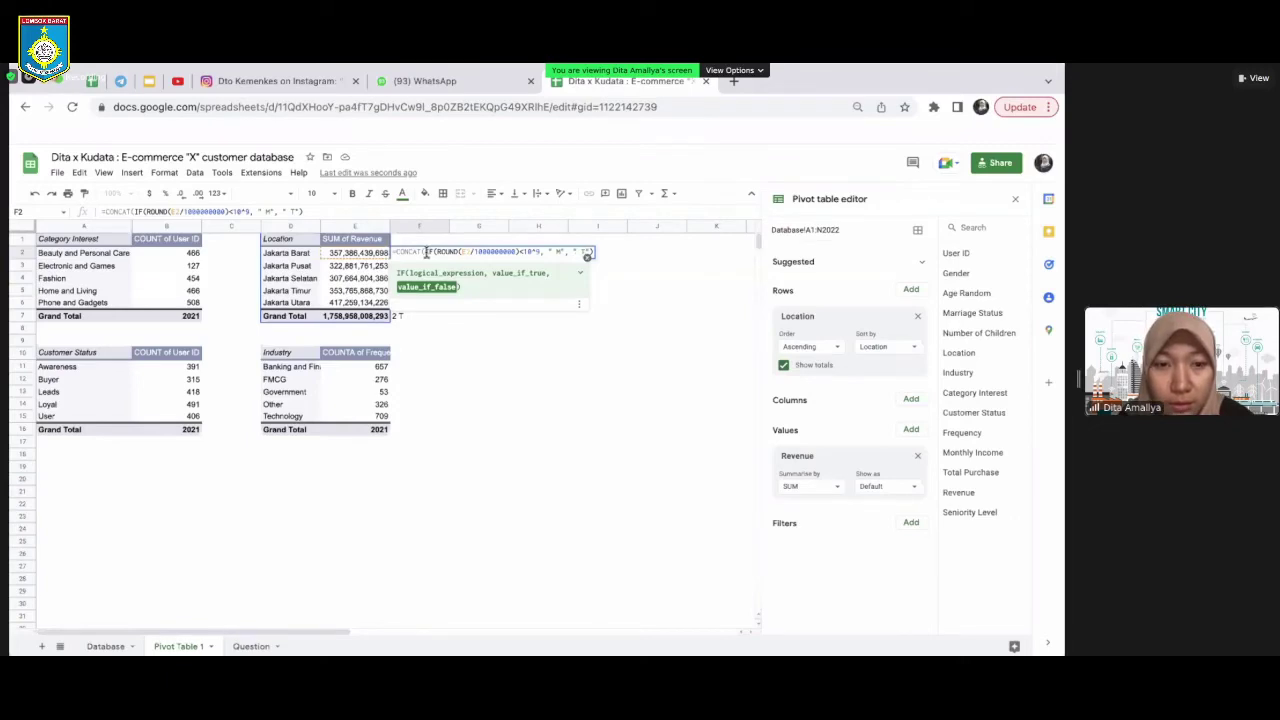
Remove the outer CONCAT function from F2's formula so that it begins with IF
left_click(426, 253)
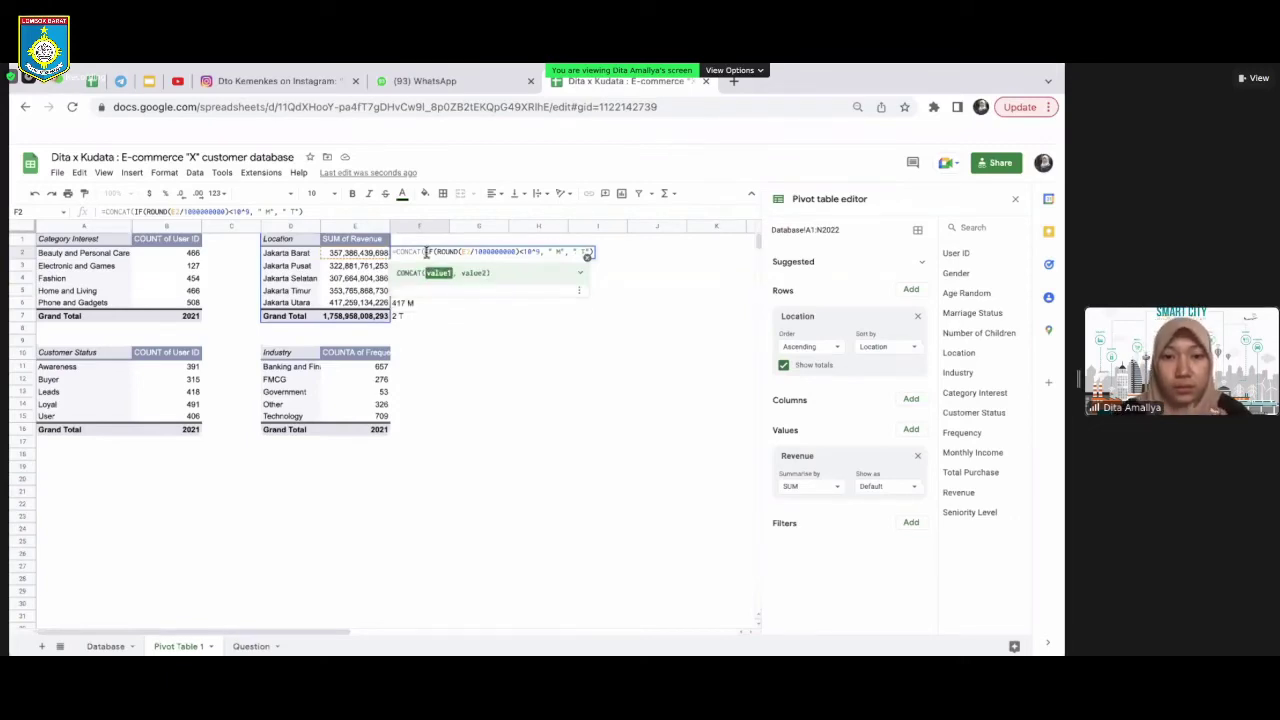
key("BackSpace")
key("BackSpace")
key("BackSpace")
key("BackSpace")
key("BackSpace")
key("BackSpace")
key("BackSpace")
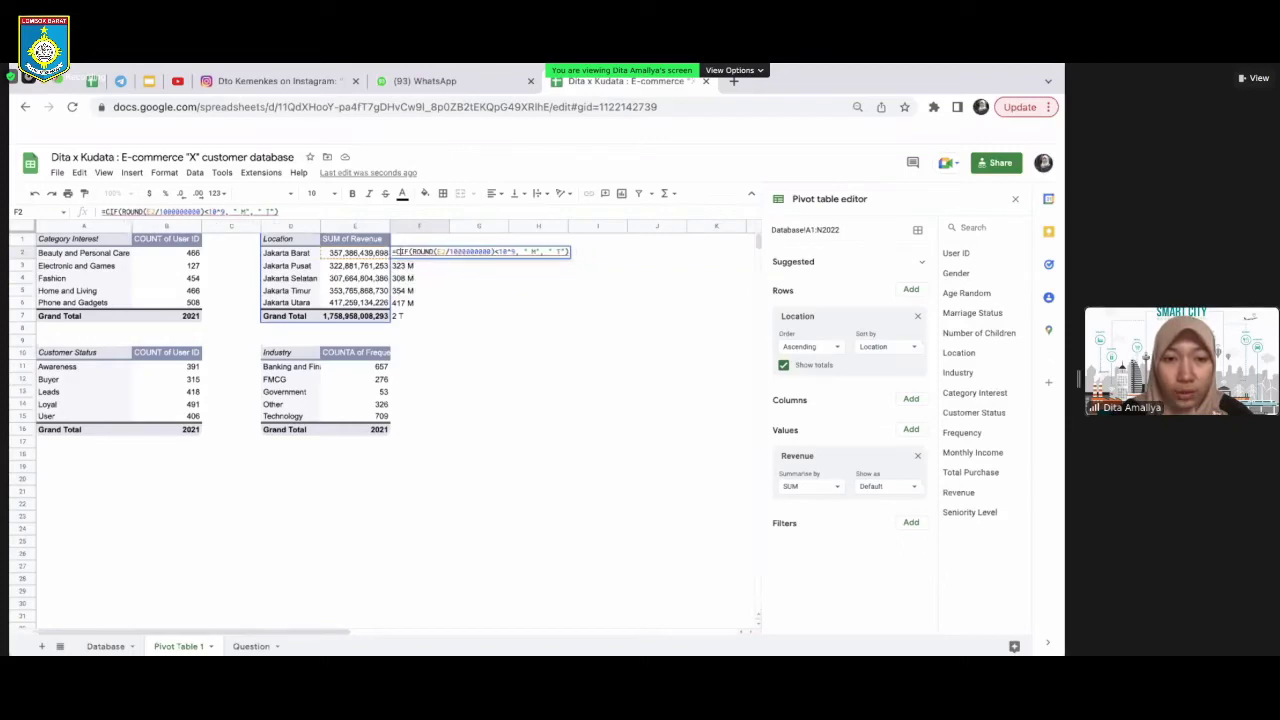
left_click(518, 253)
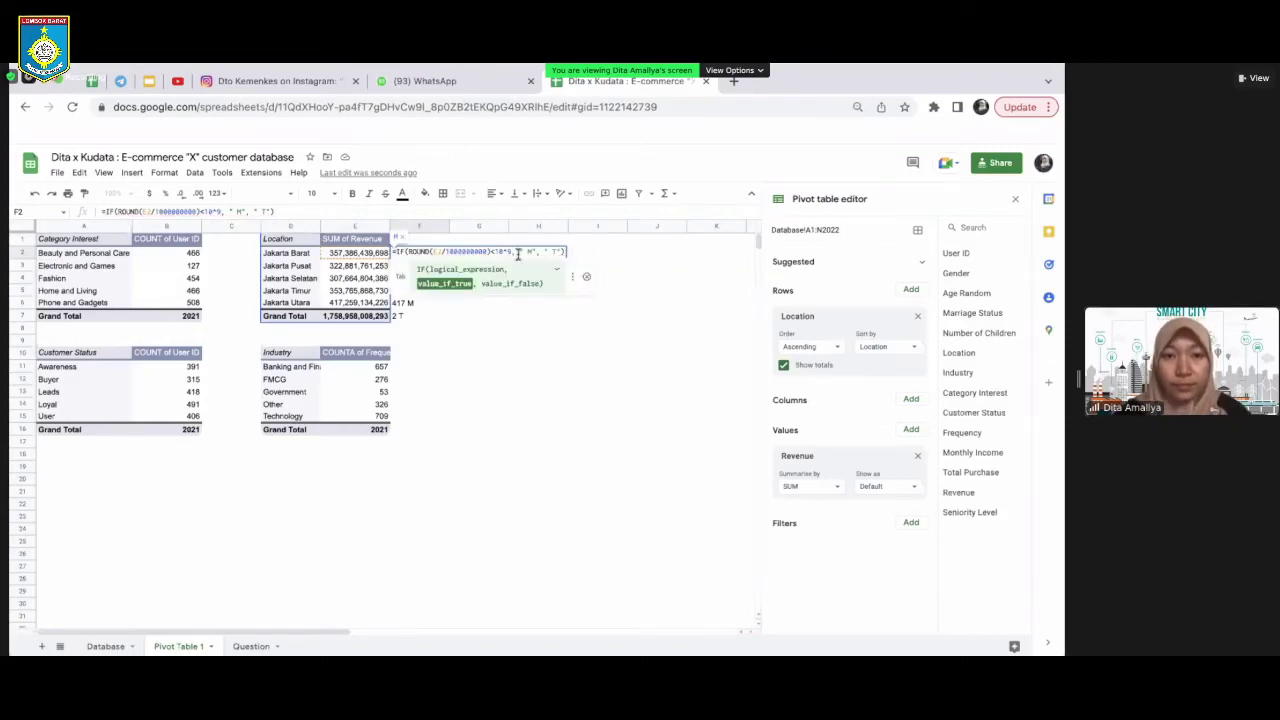
type("C")
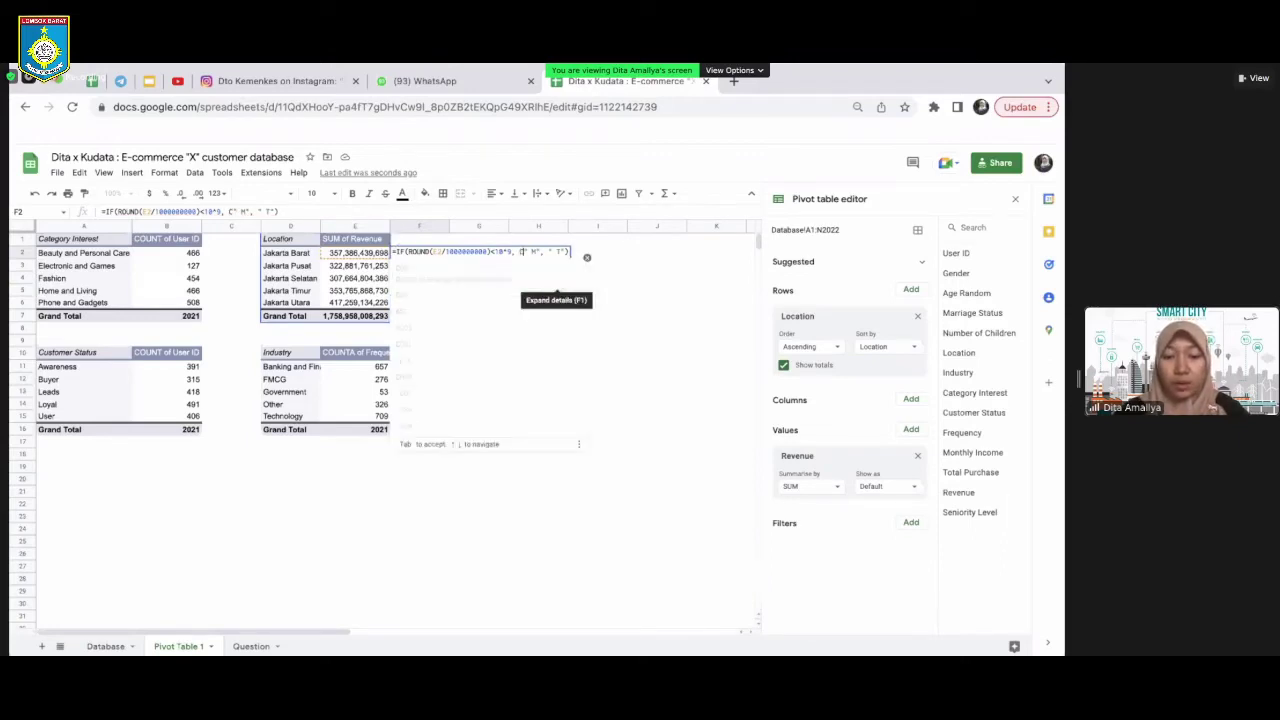
type("ONCAT(")
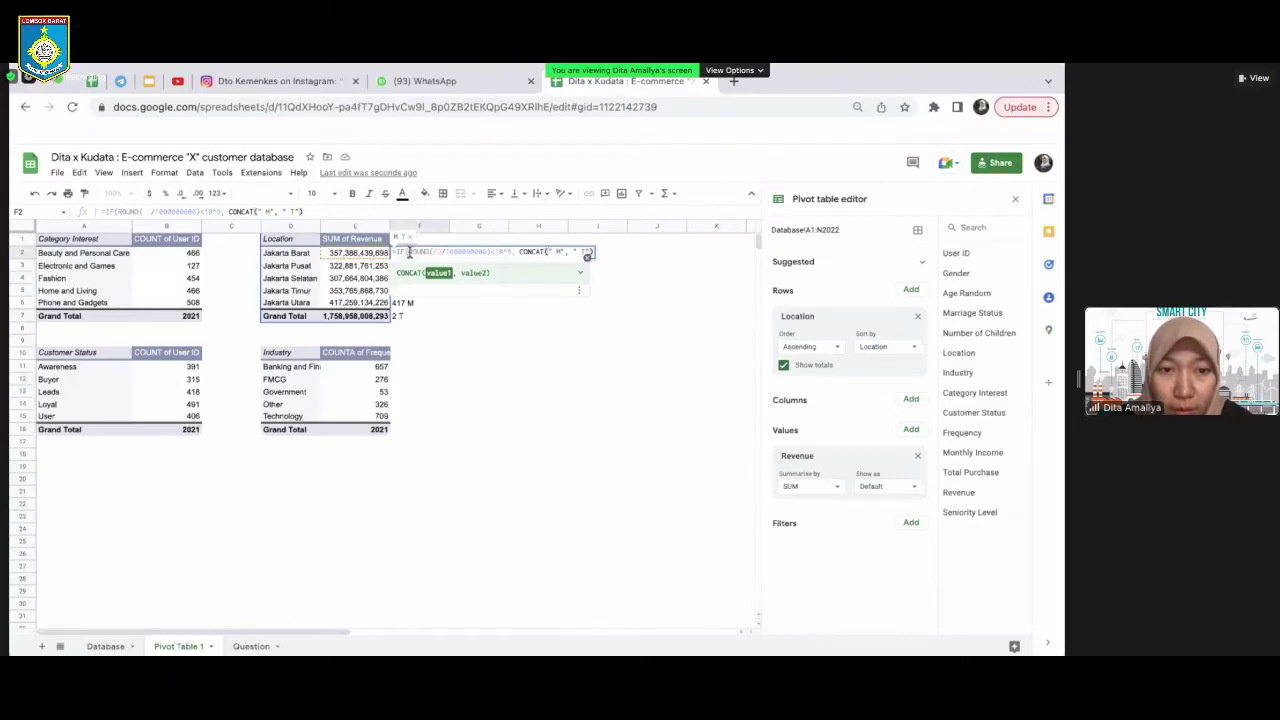
double_click(408, 251)
key("ctrl+c")
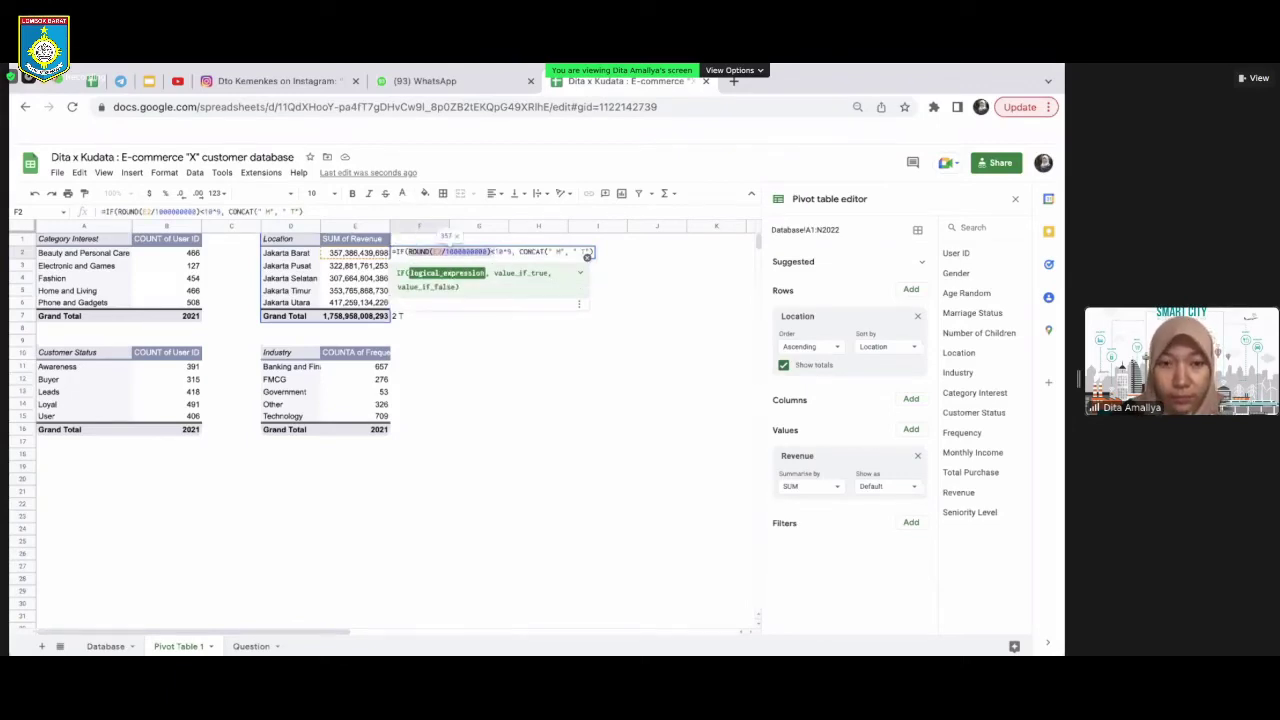
left_click(548, 254)
key("ctrl+v")
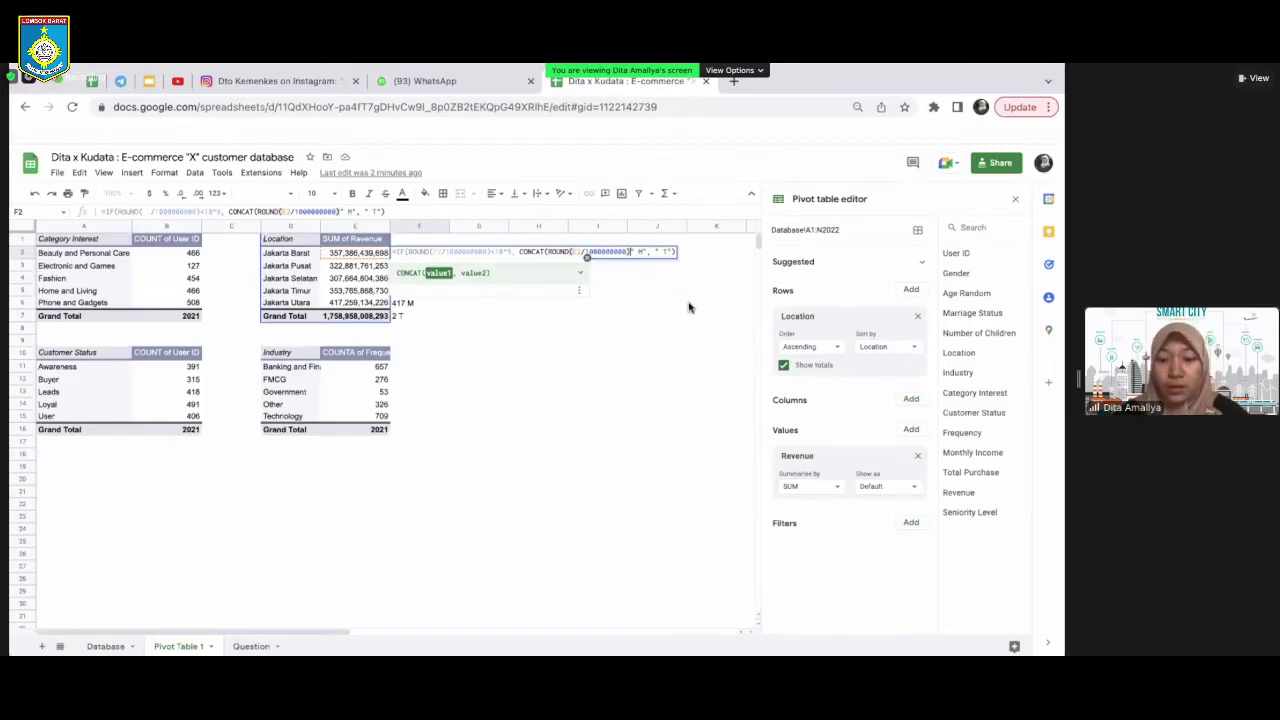
type(",")
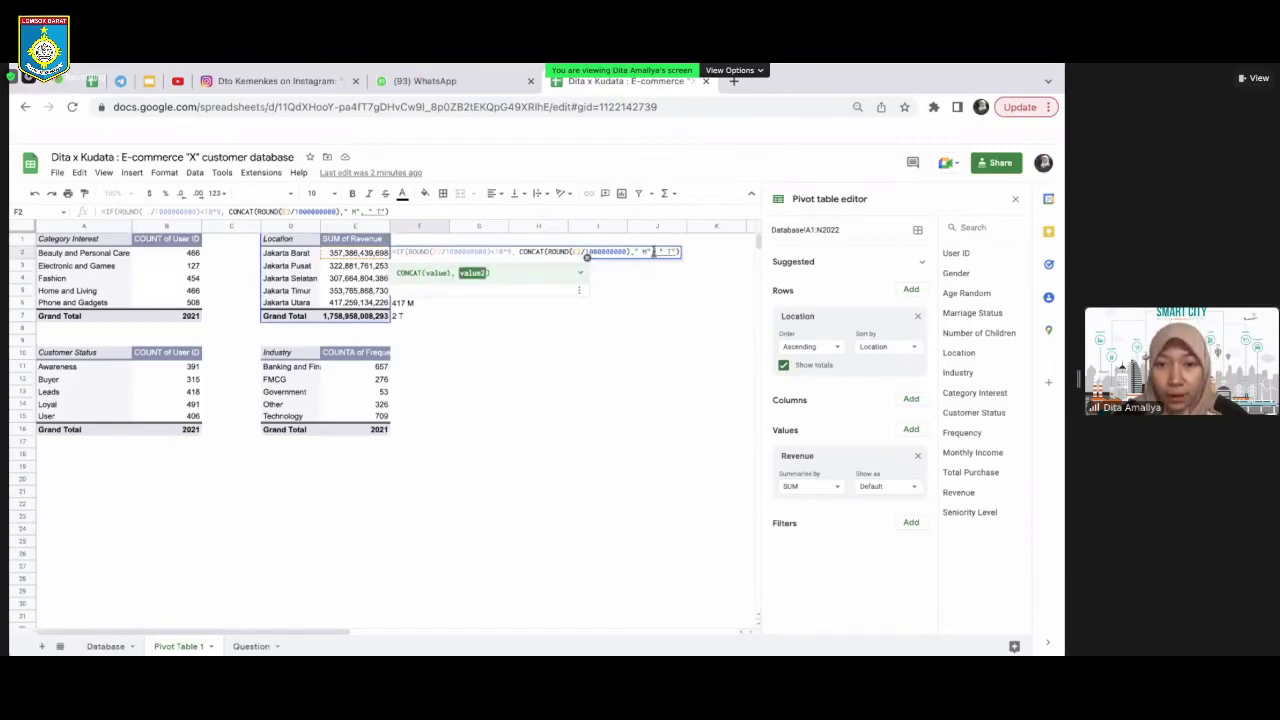
left_click(654, 252)
type(")")
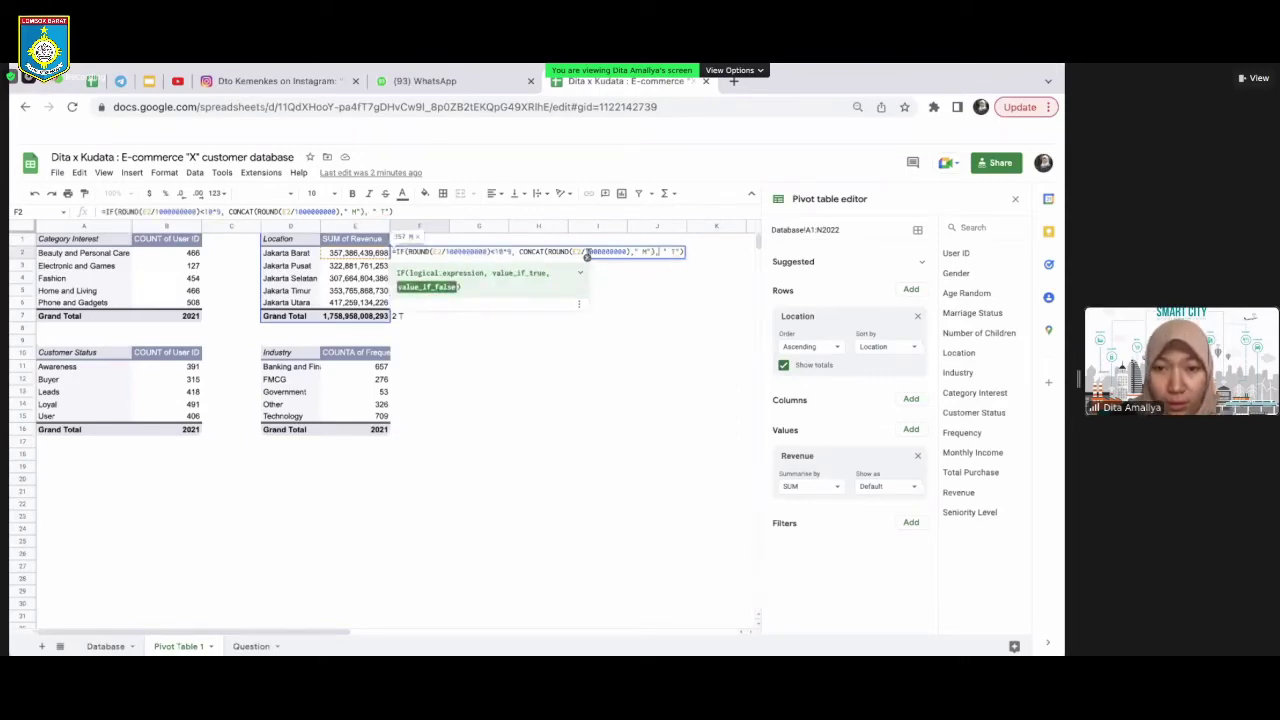
left_click(519, 253)
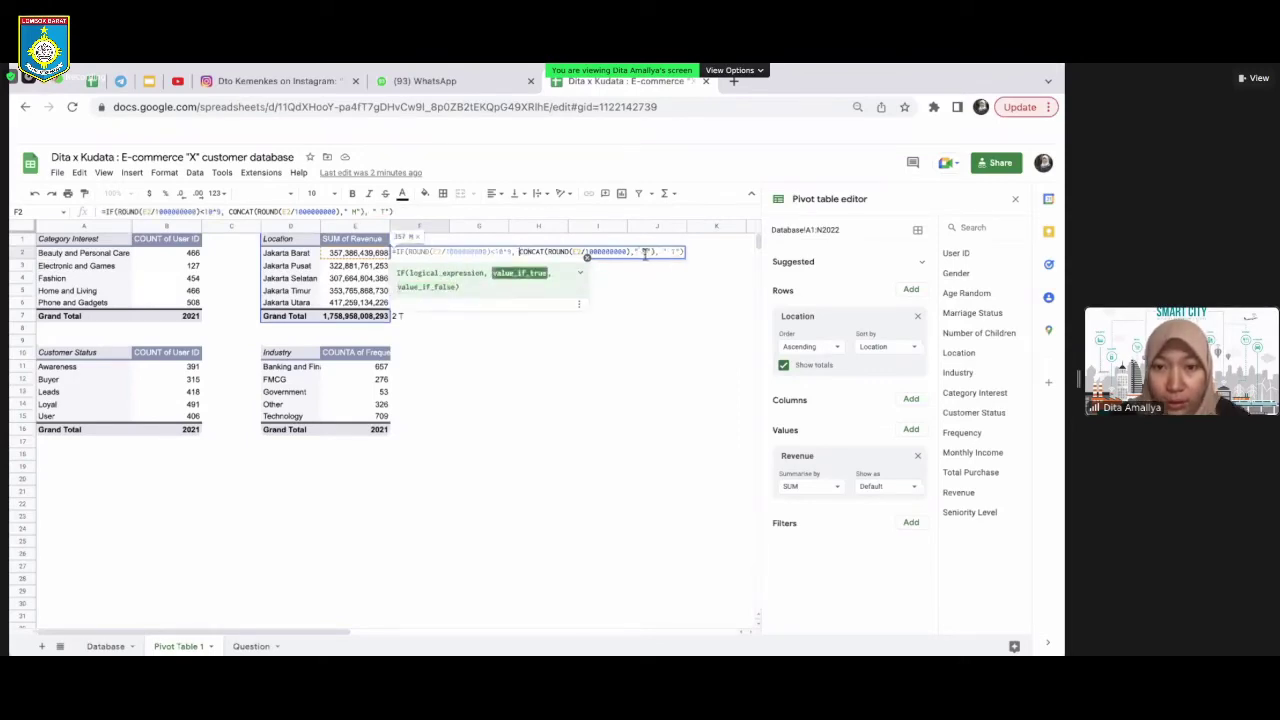
left_click(654, 253, "shift")
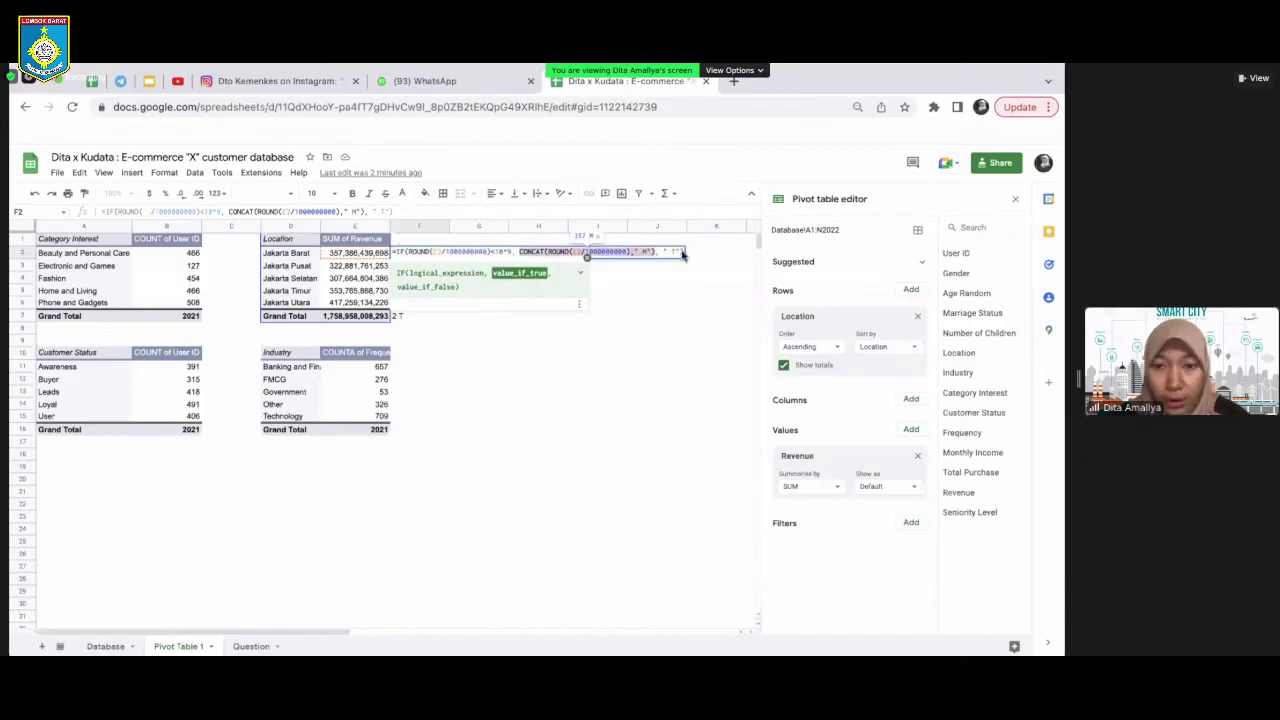
left_click(683, 252, "shift")
type(")")
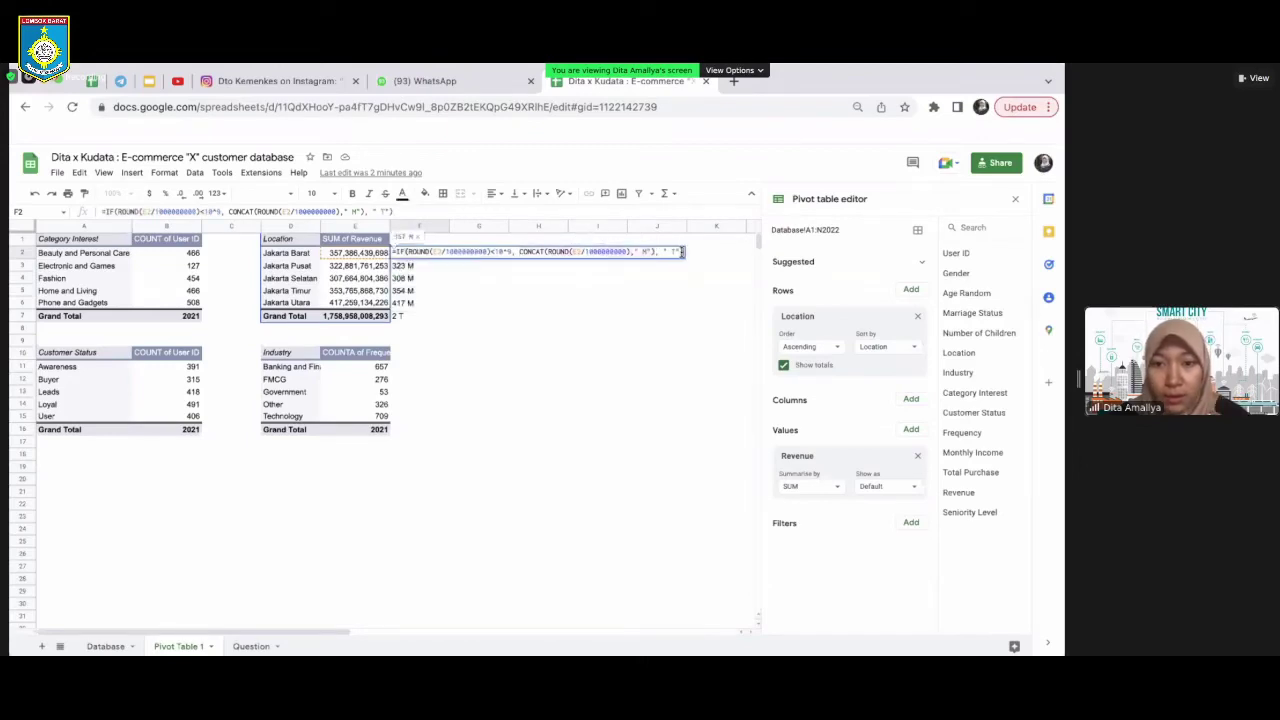
key("BackSpace")
key("BackSpace")
key("BackSpace")
key("BackSpace")
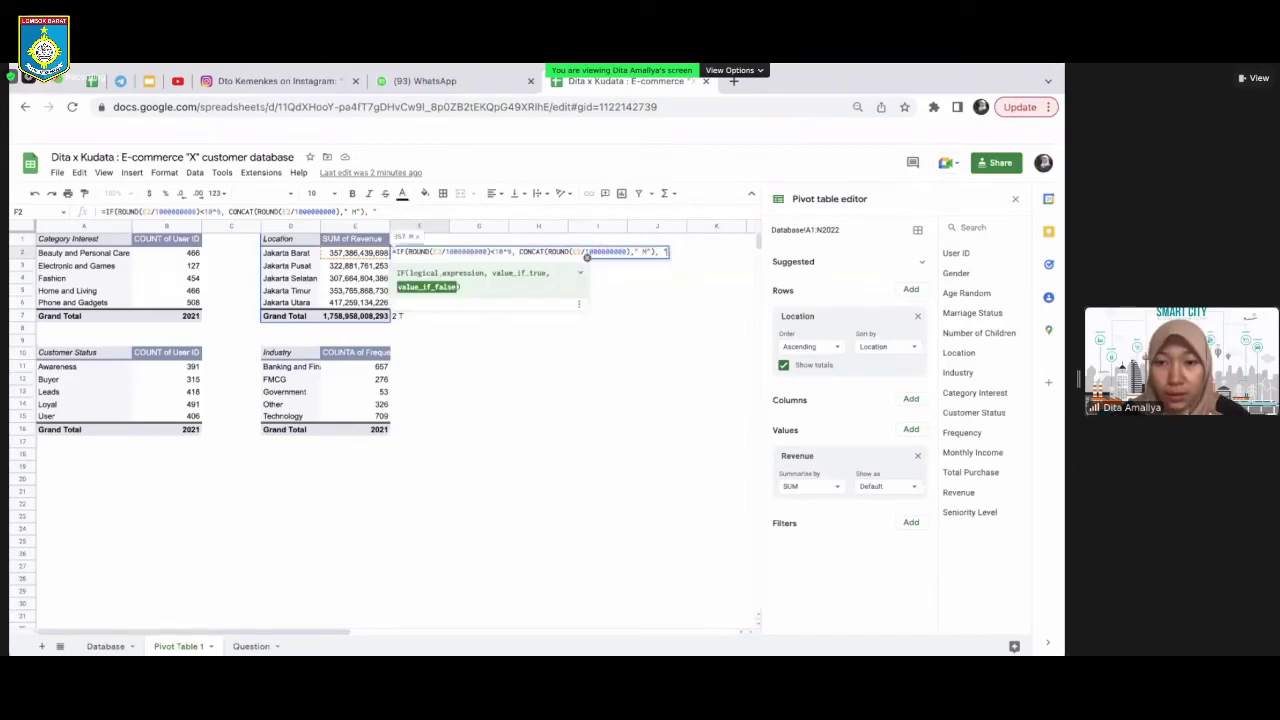
key("ctrl+v")
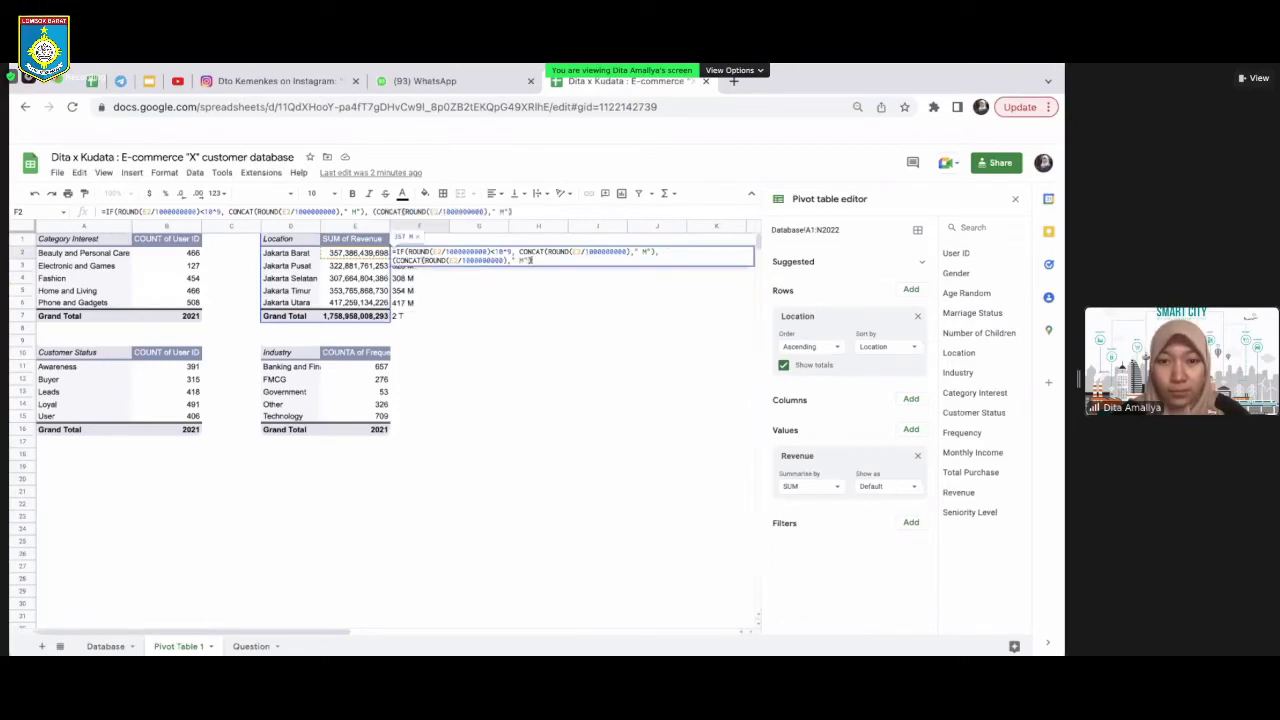
type(")")
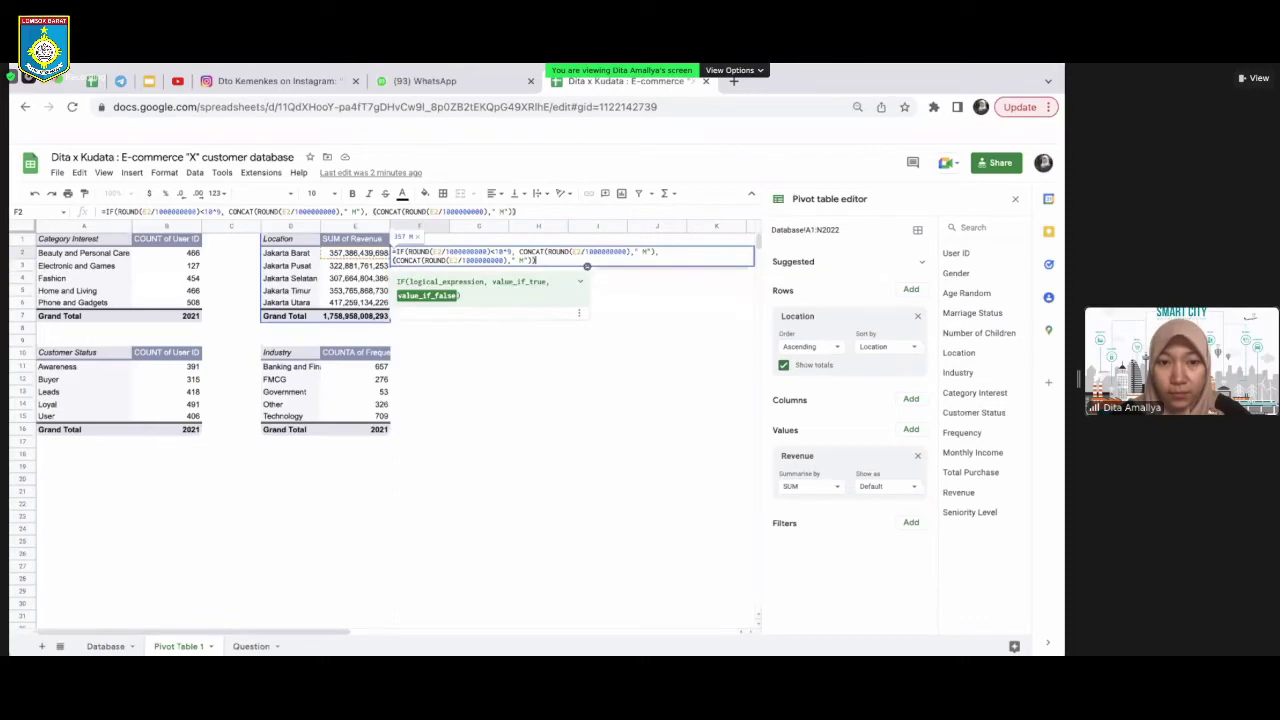
key("Return")
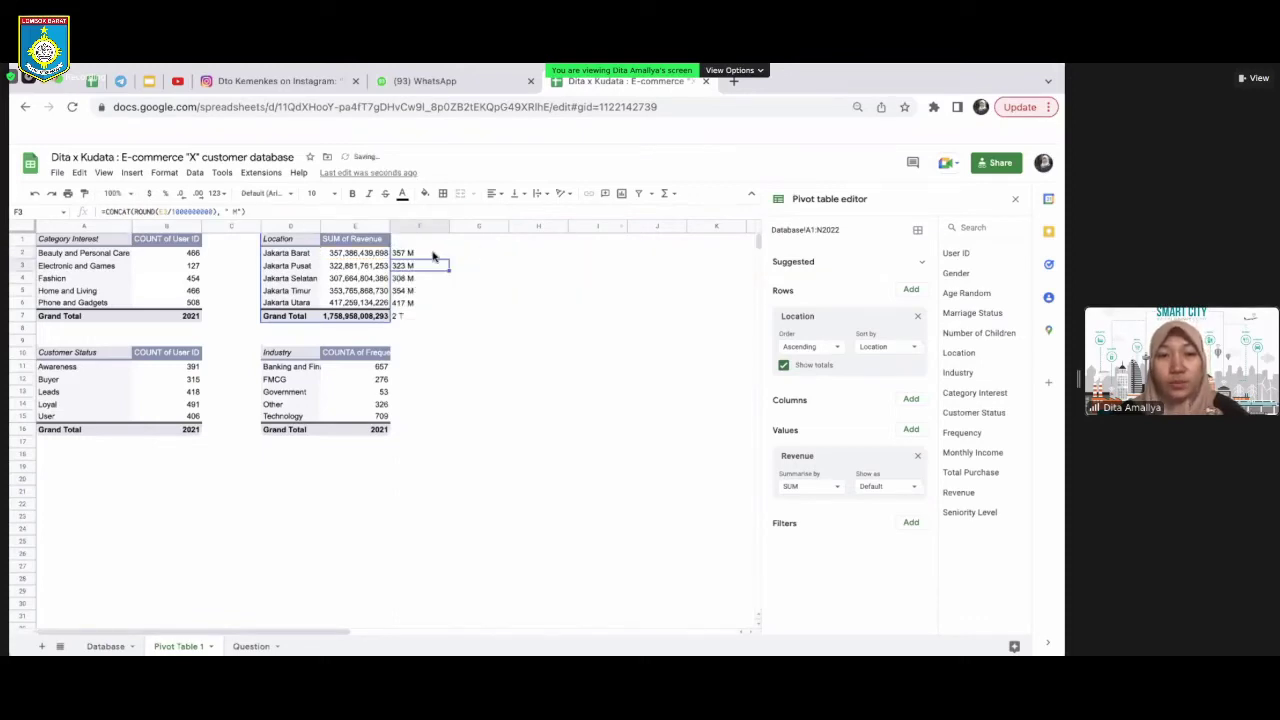
left_click(433, 255)
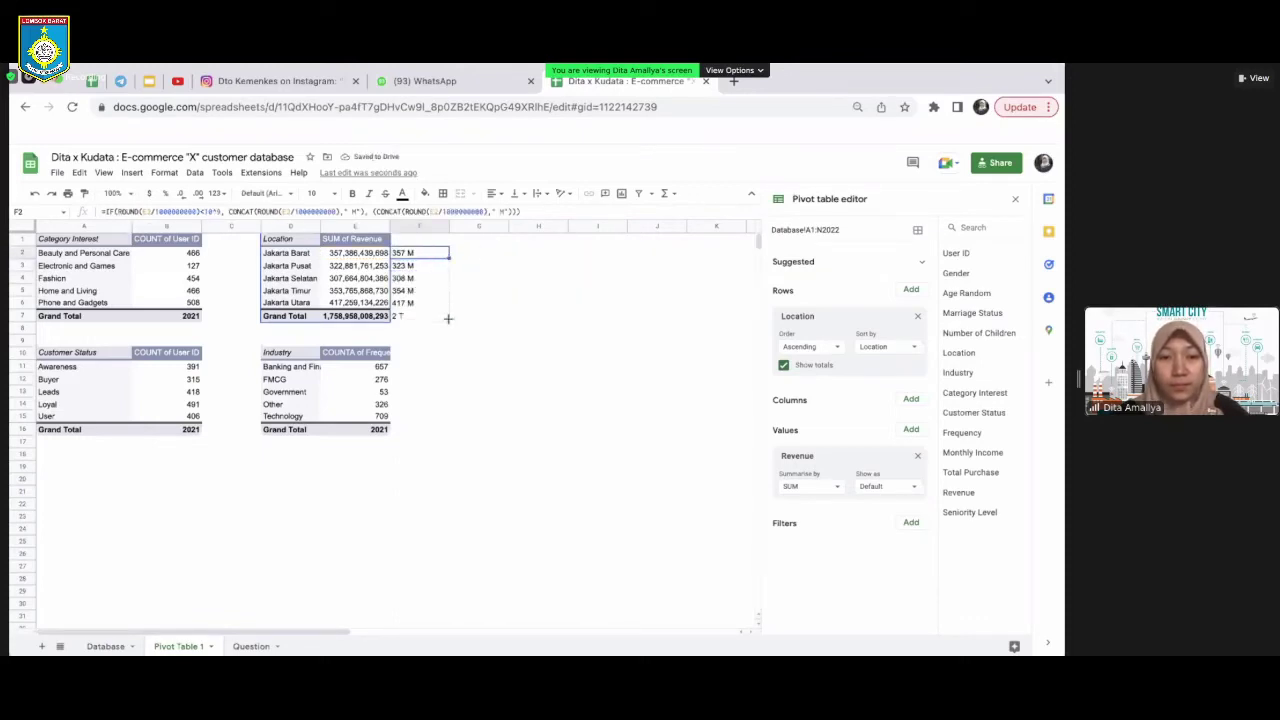
left_click_drag(448, 318, 448, 320)
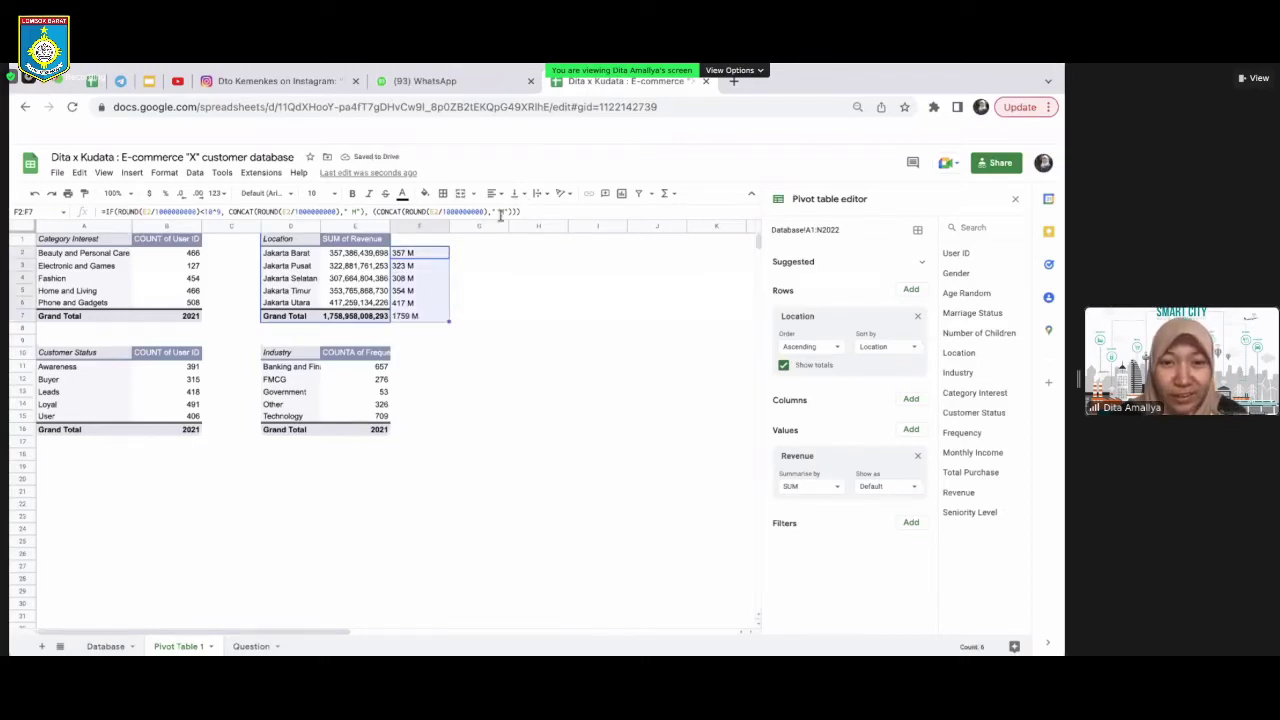
Change the suffix in the false value of F2's IF formula to " T" and fill the formula down to F7
left_click(440, 256)
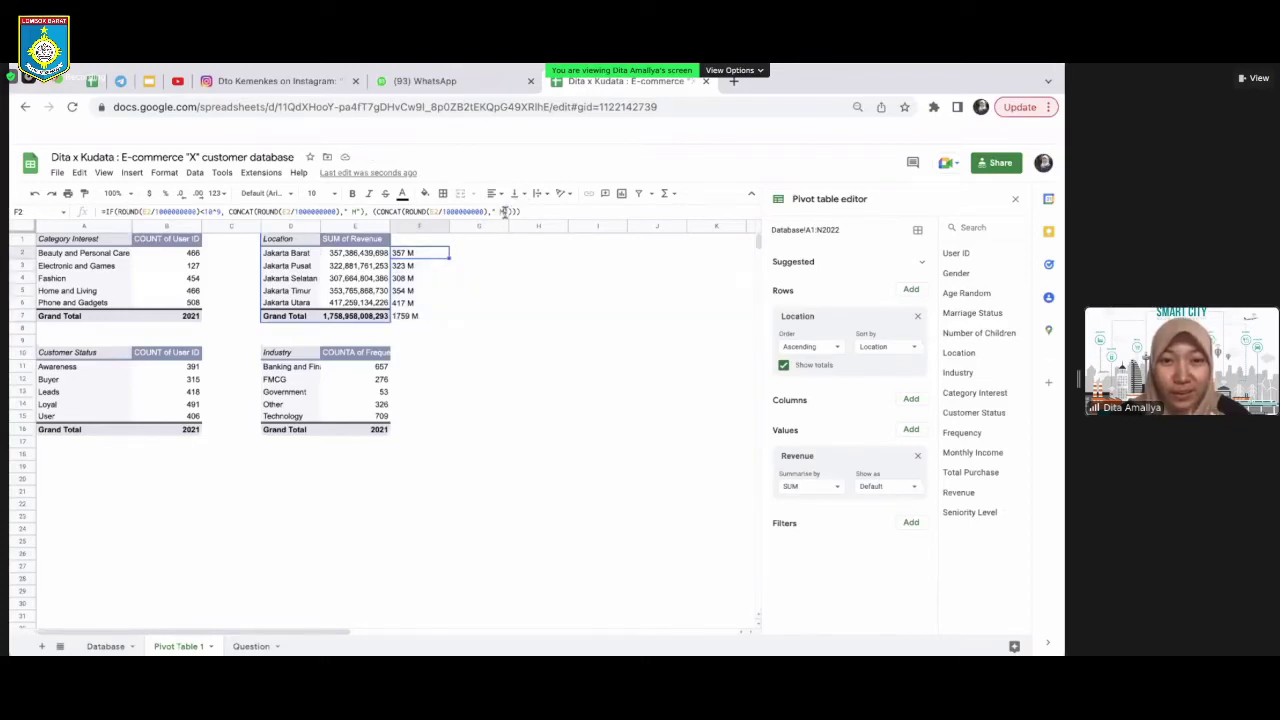
left_click(505, 212)
key("BackSpace")
type("M")
key("Return")
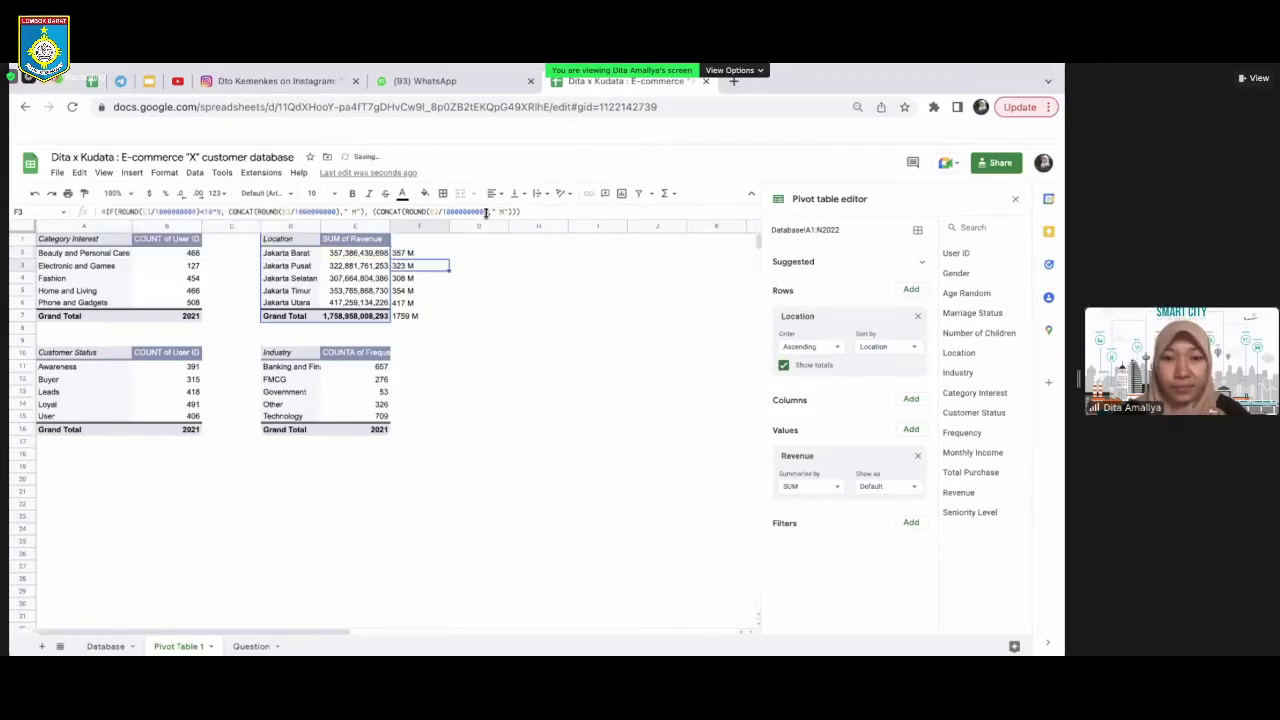
left_click(443, 255)
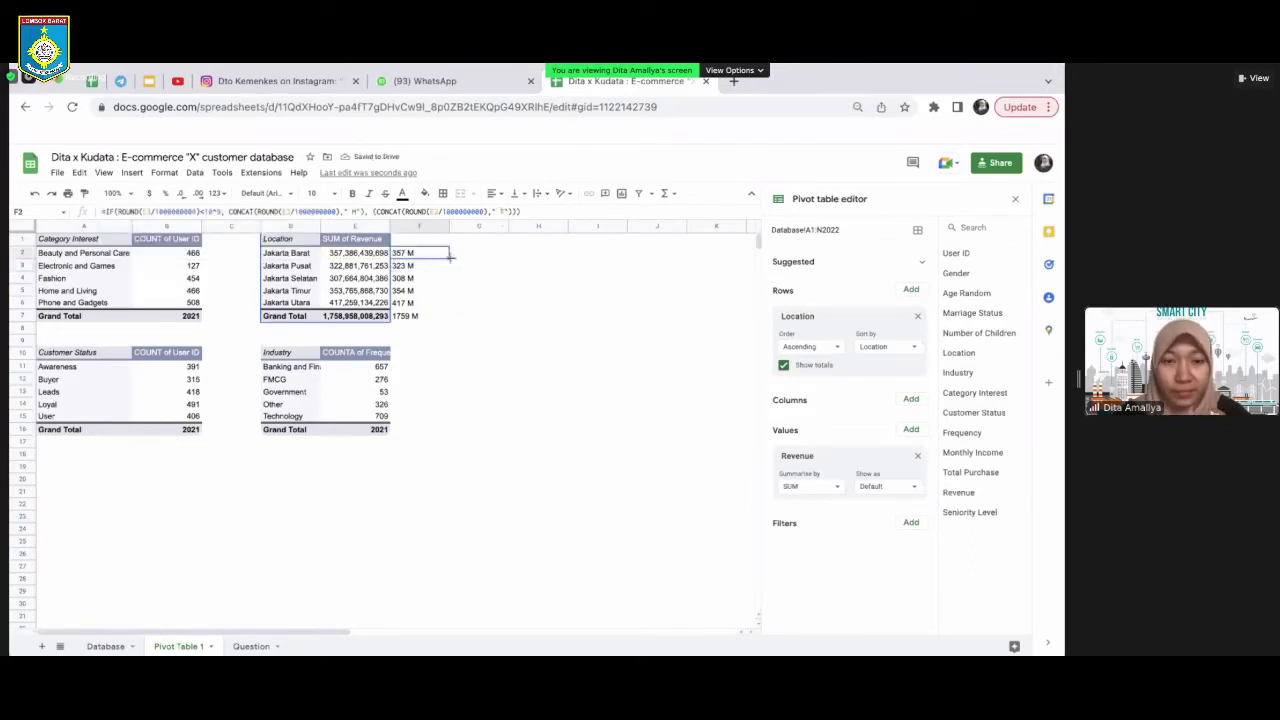
left_click_drag(450, 307, 449, 319)
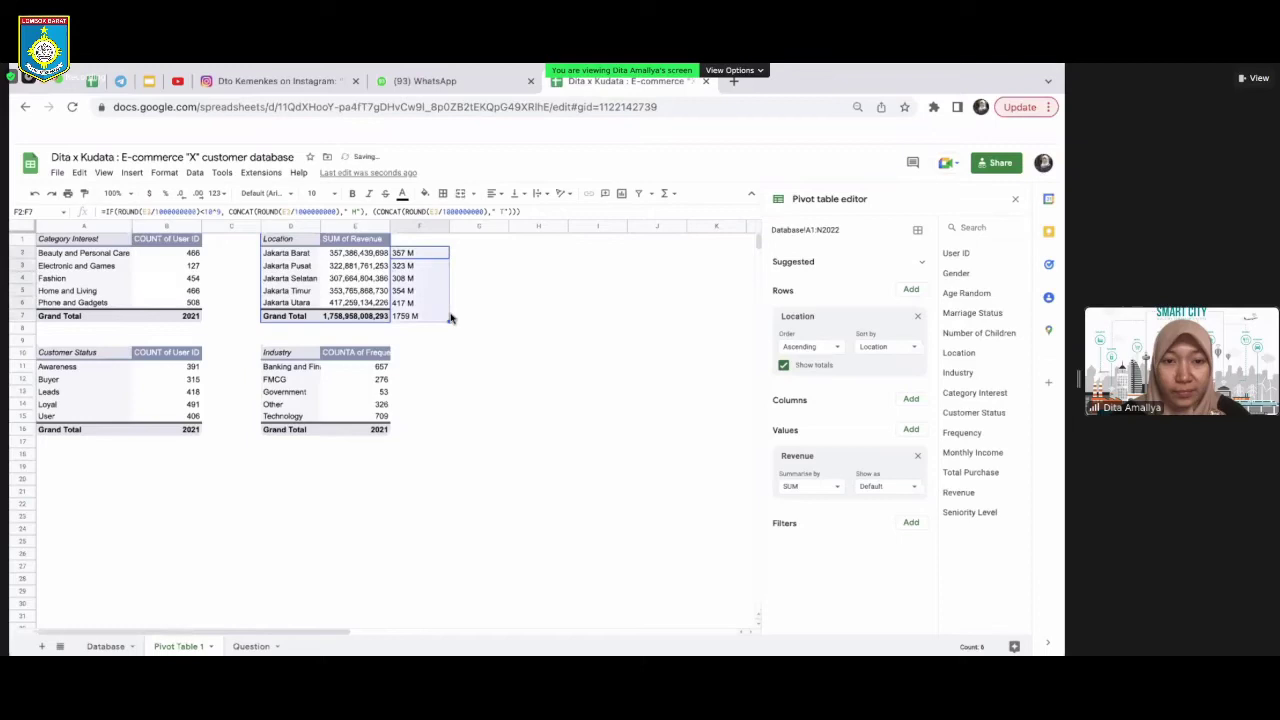
left_click(425, 318)
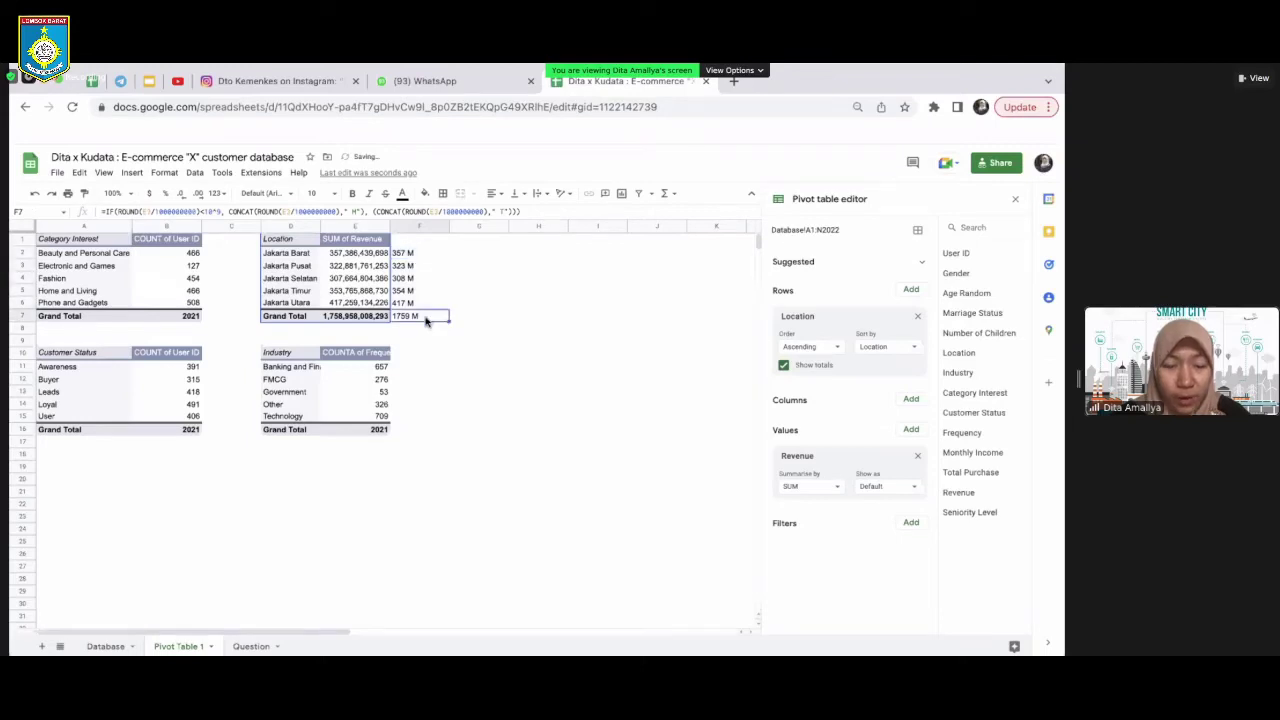
left_click(422, 212)
left_click(436, 212)
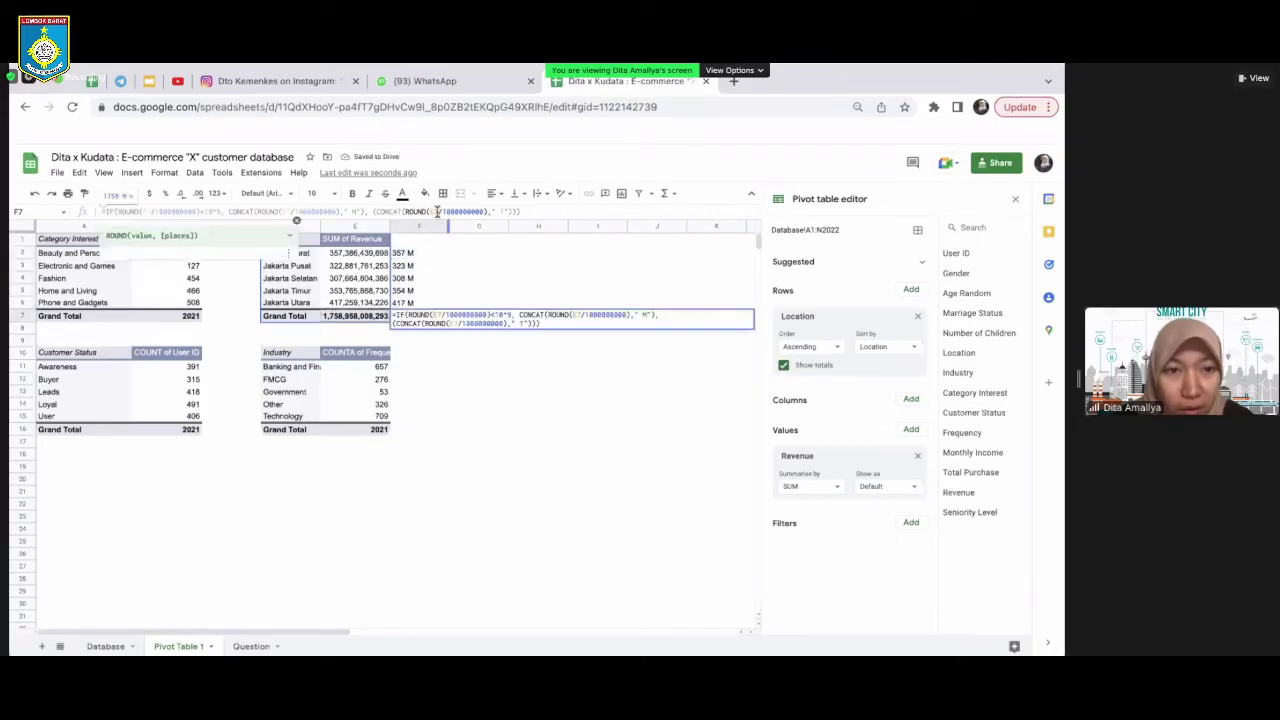
left_click(342, 212)
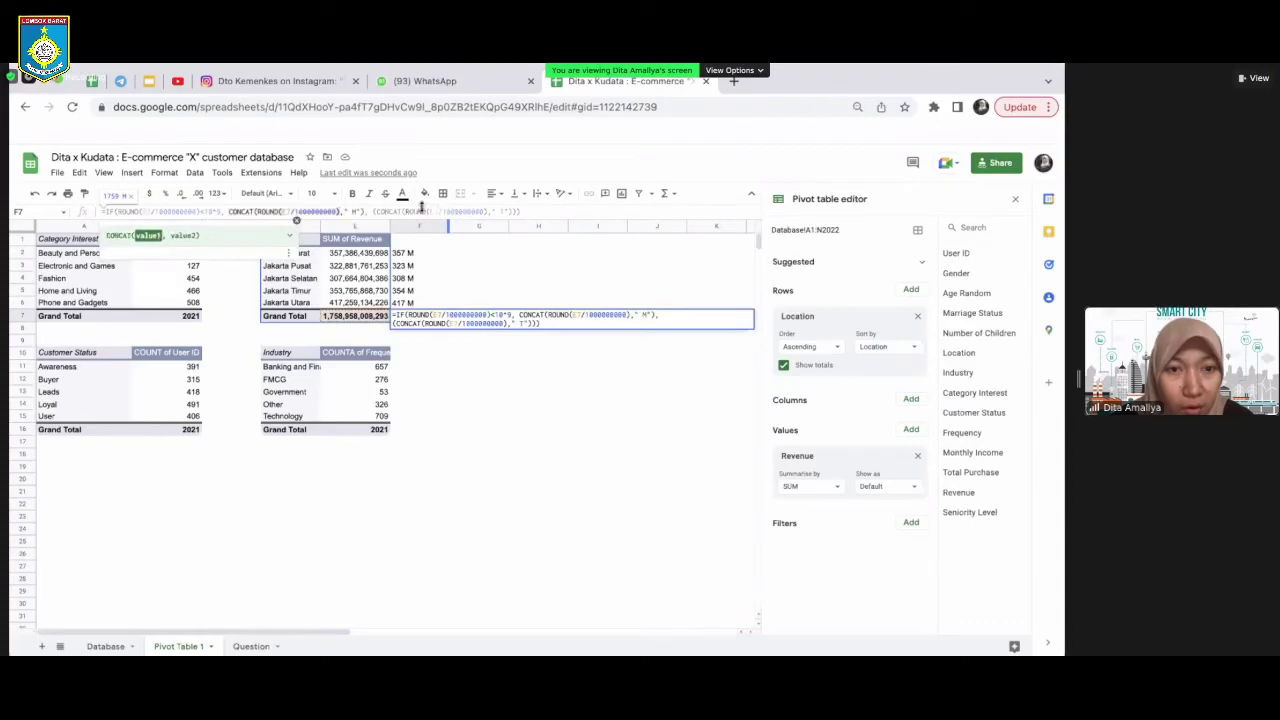
left_click(463, 212)
left_click_drag(463, 210, 485, 212)
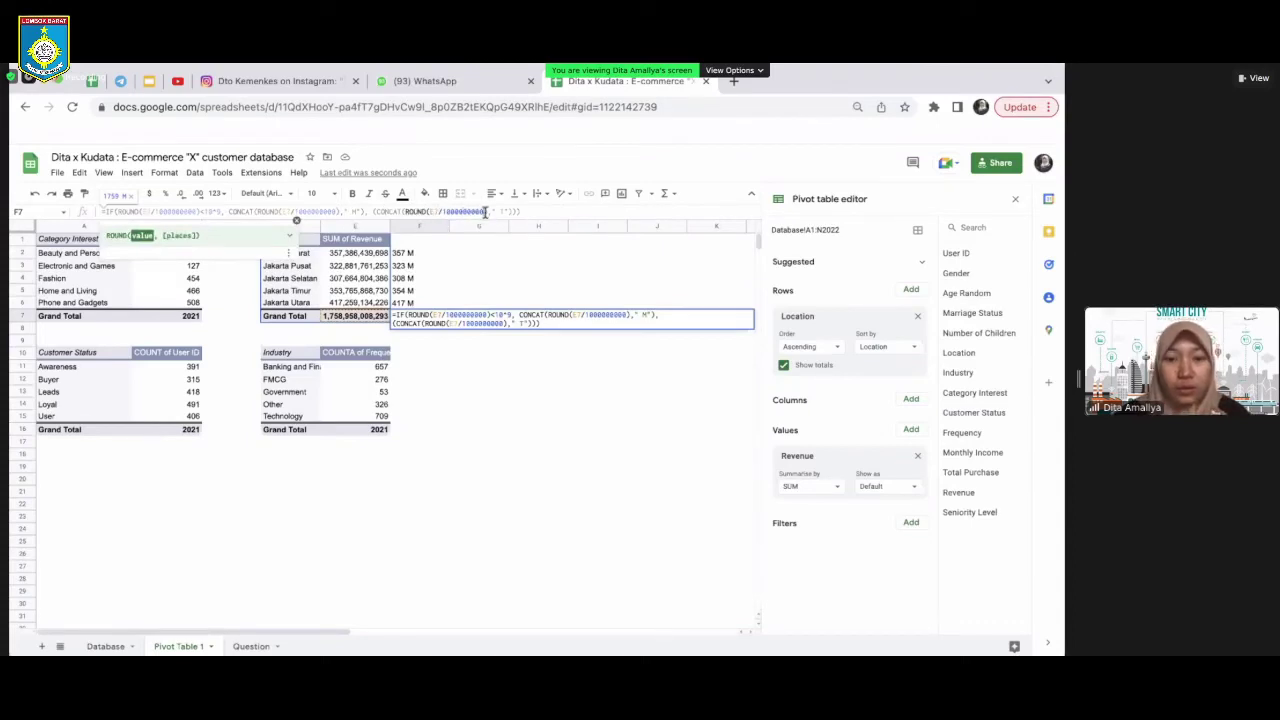
type("000")
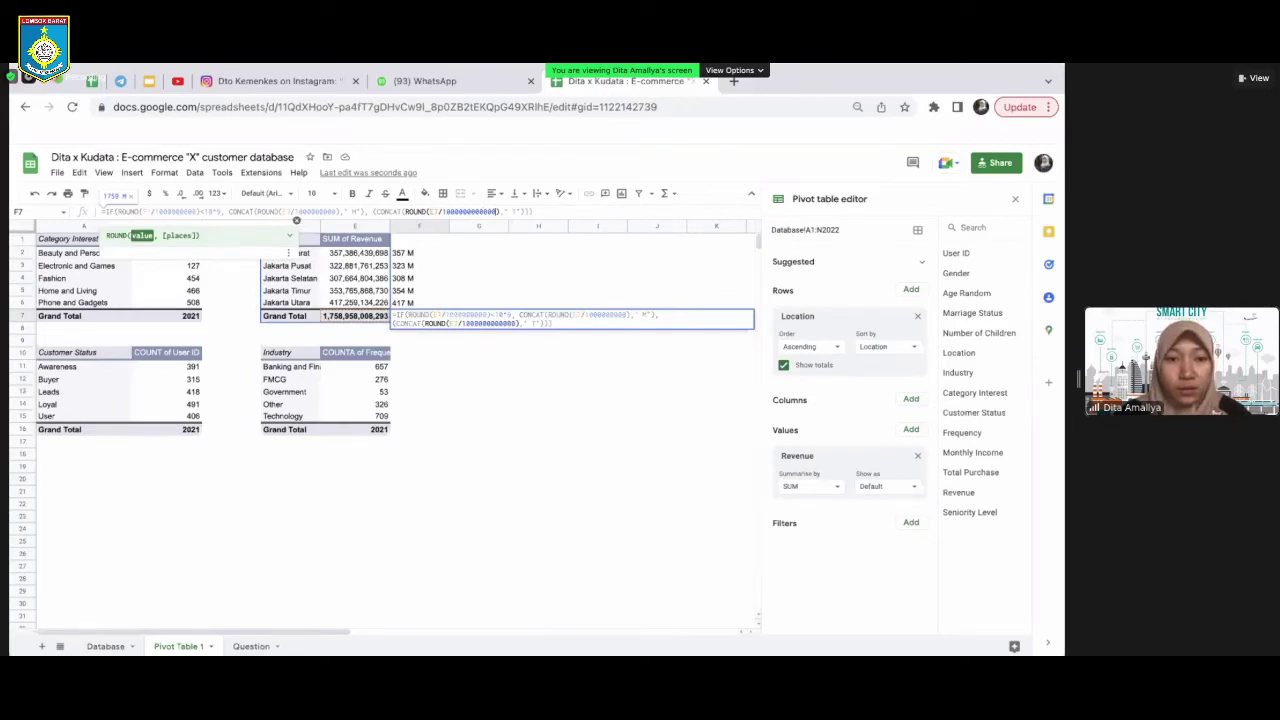
key("Return")
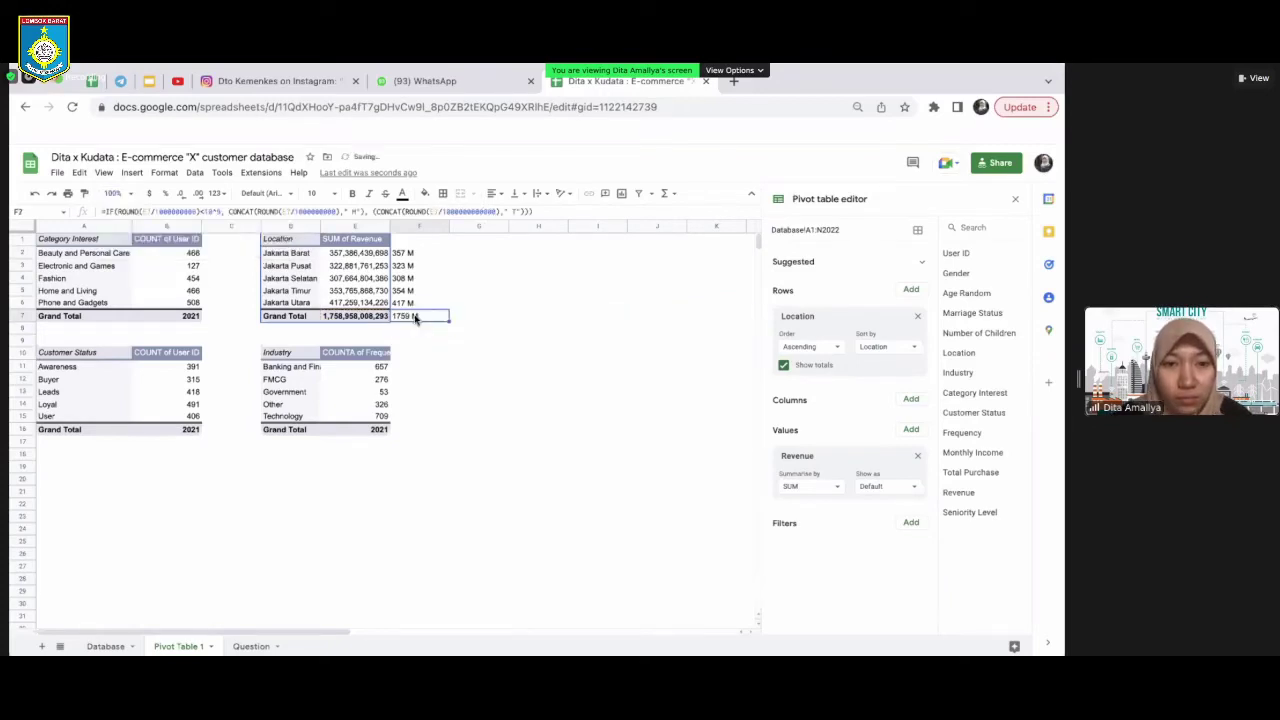
left_click_drag(449, 316, 449, 258)
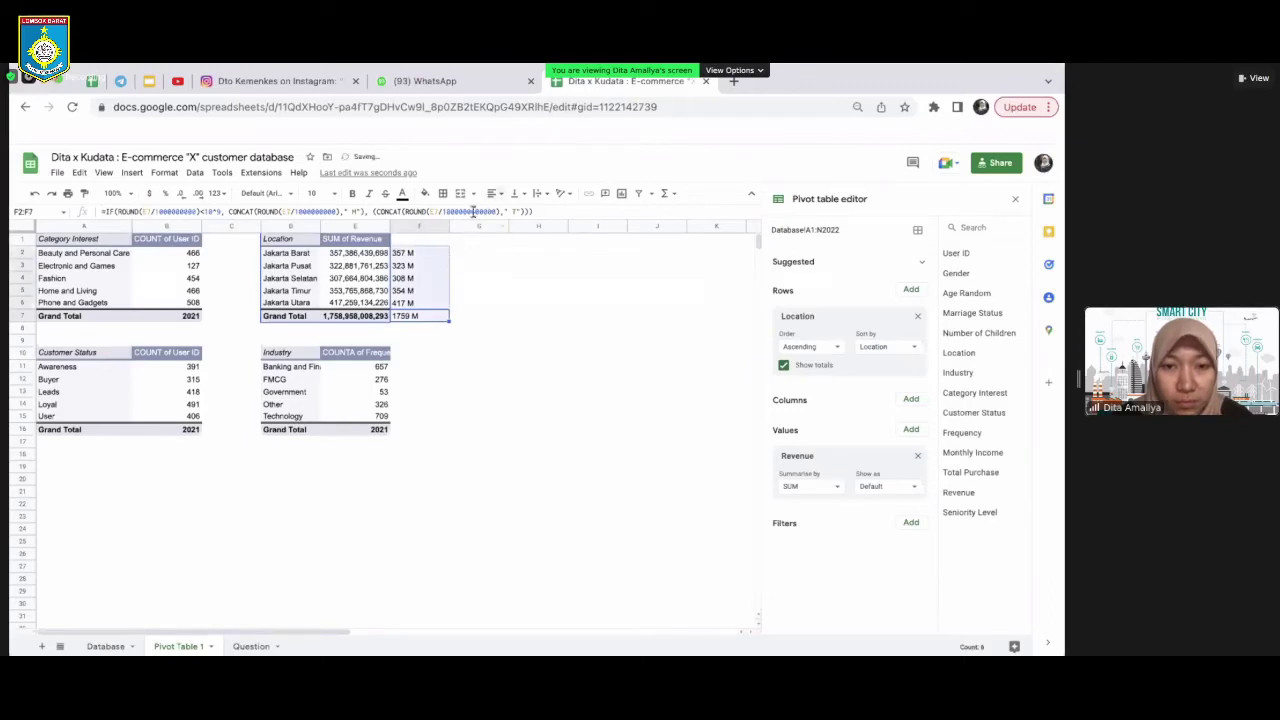
Replace the divisor of the " T" value in F7's formula with 10^12 and check the edited formula
left_click(382, 211)
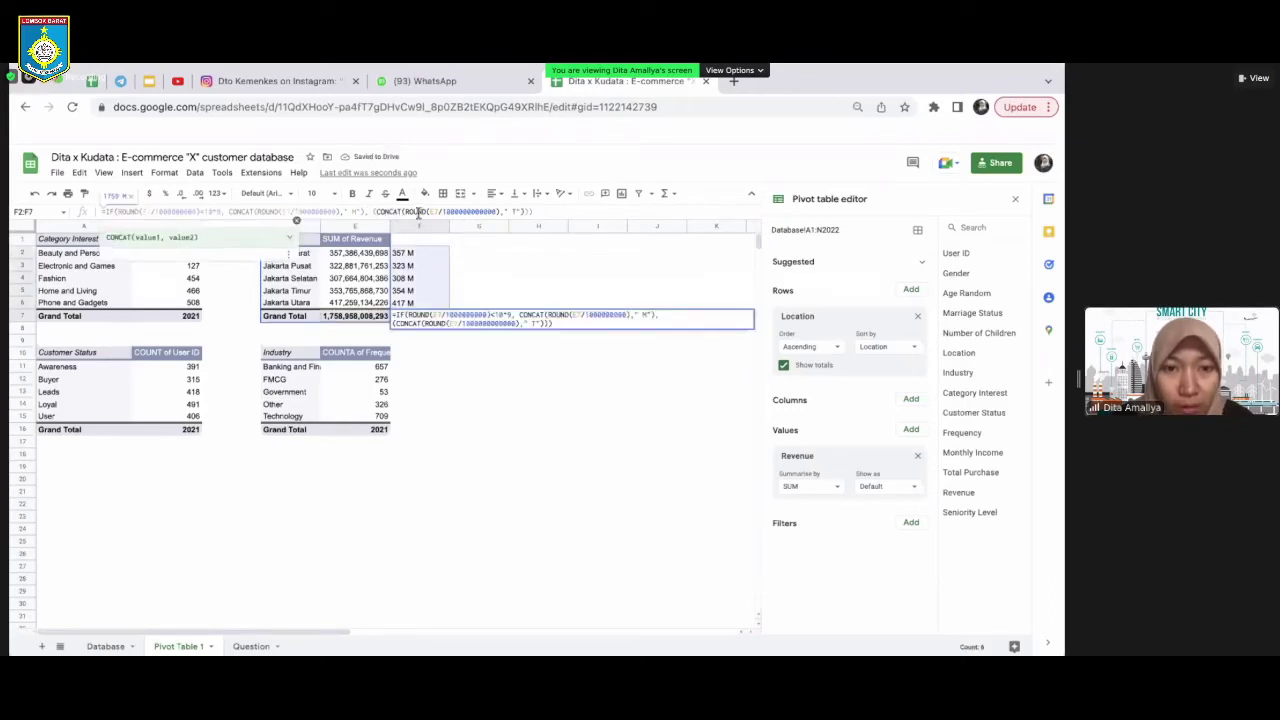
double_click(459, 212)
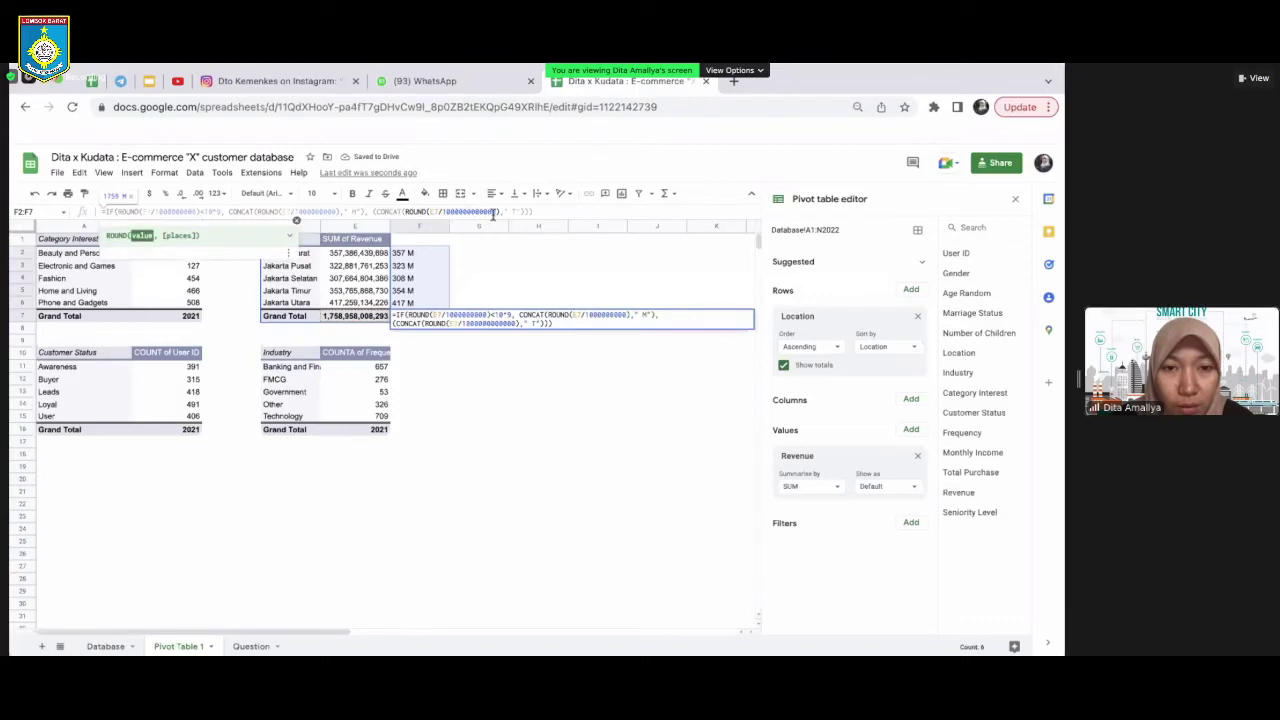
double_click(497, 212)
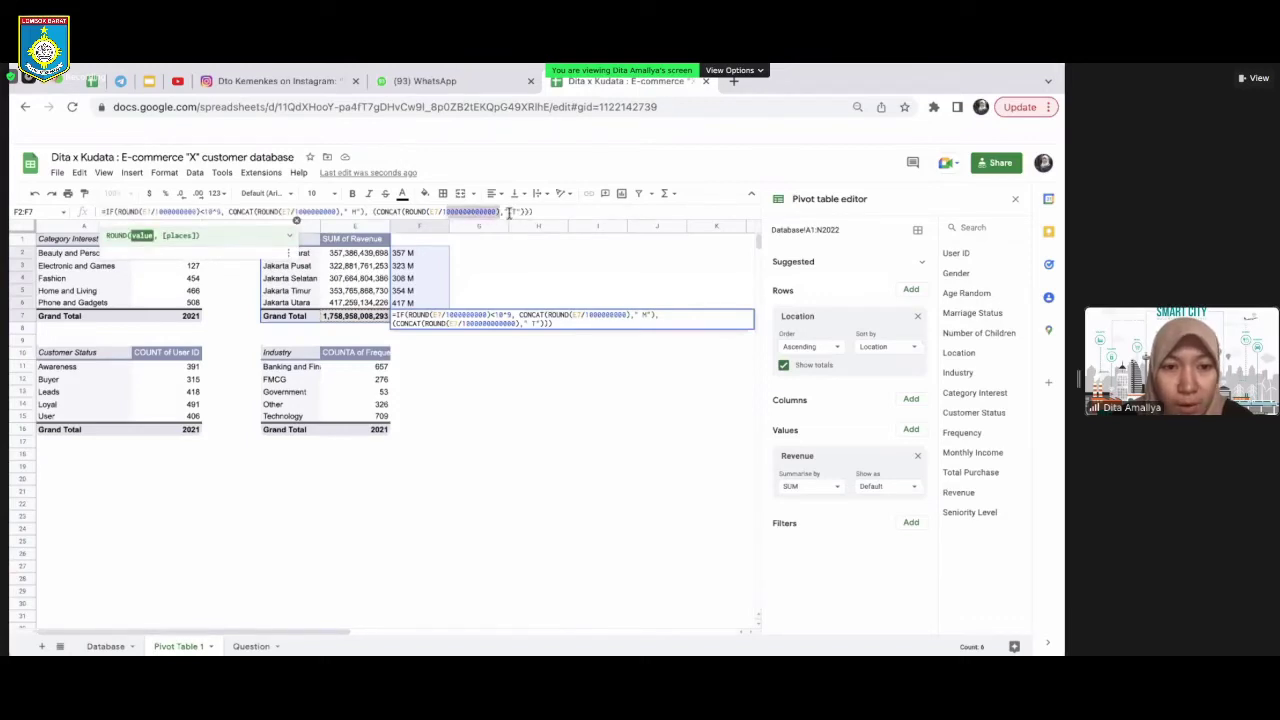
left_click(495, 212)
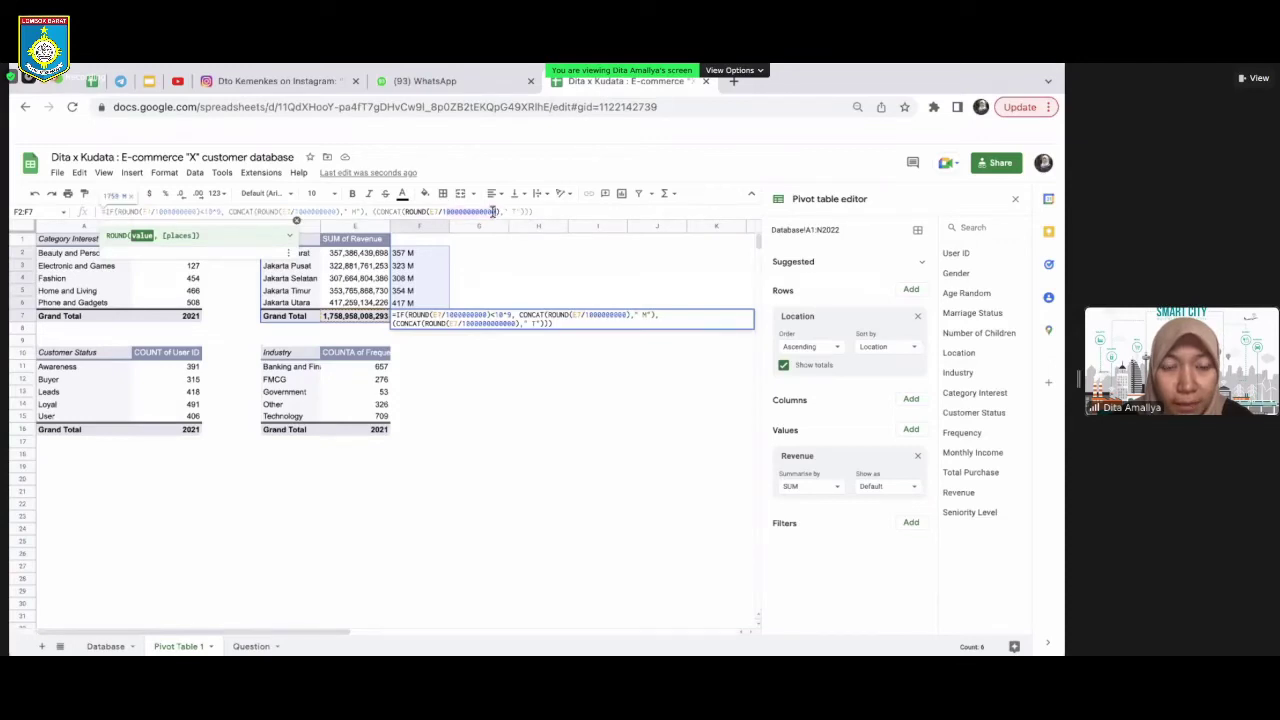
double_click(441, 212)
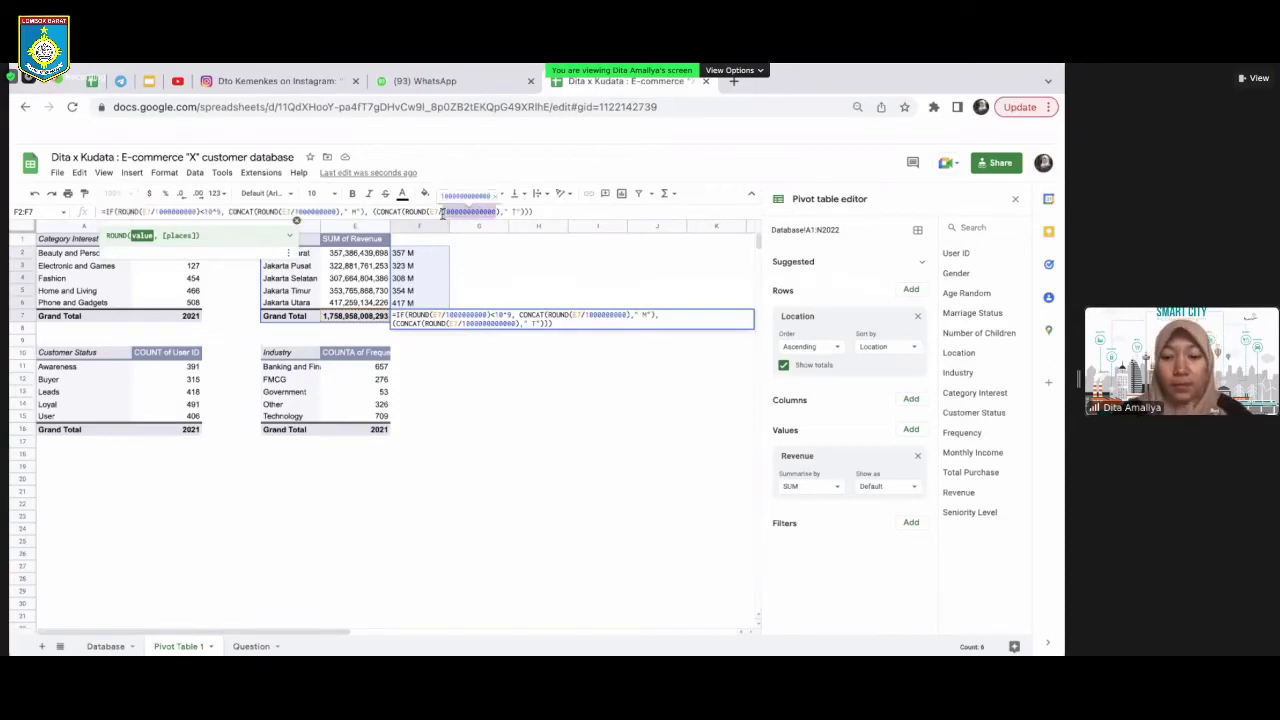
type("110^")
key("BackSpace")
key("BackSpace")
key("BackSpace")
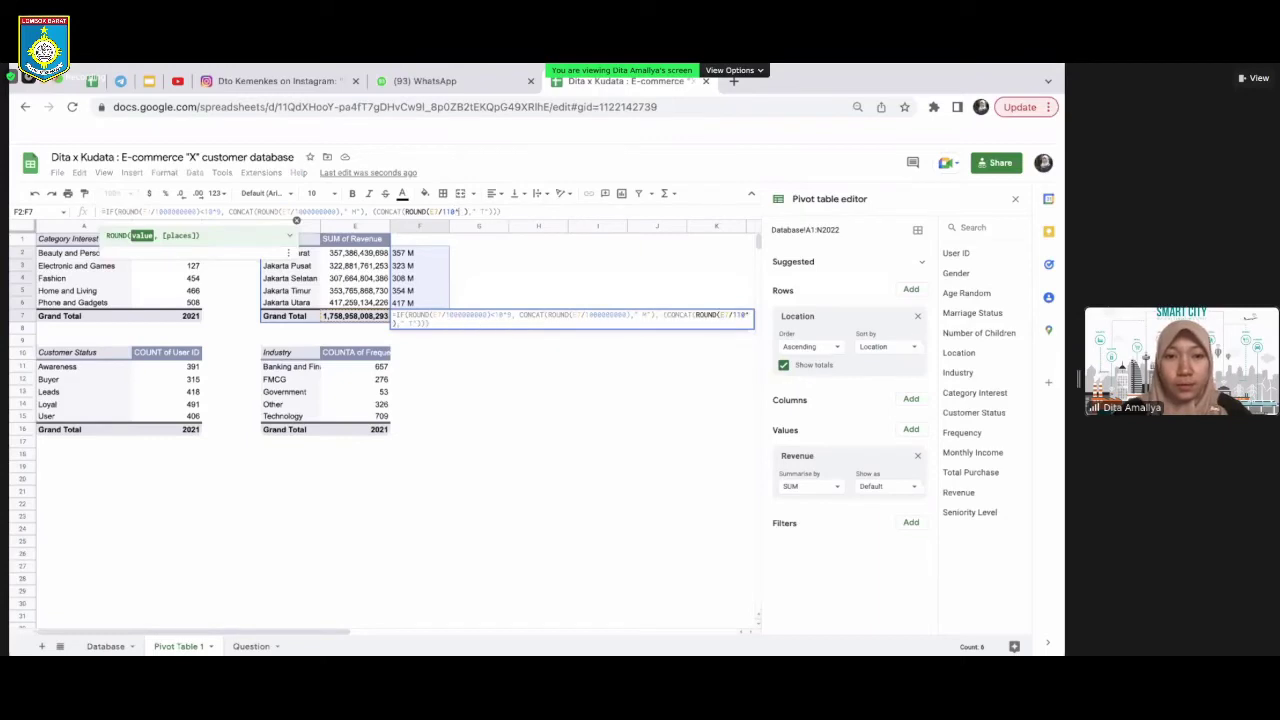
type("0^12")
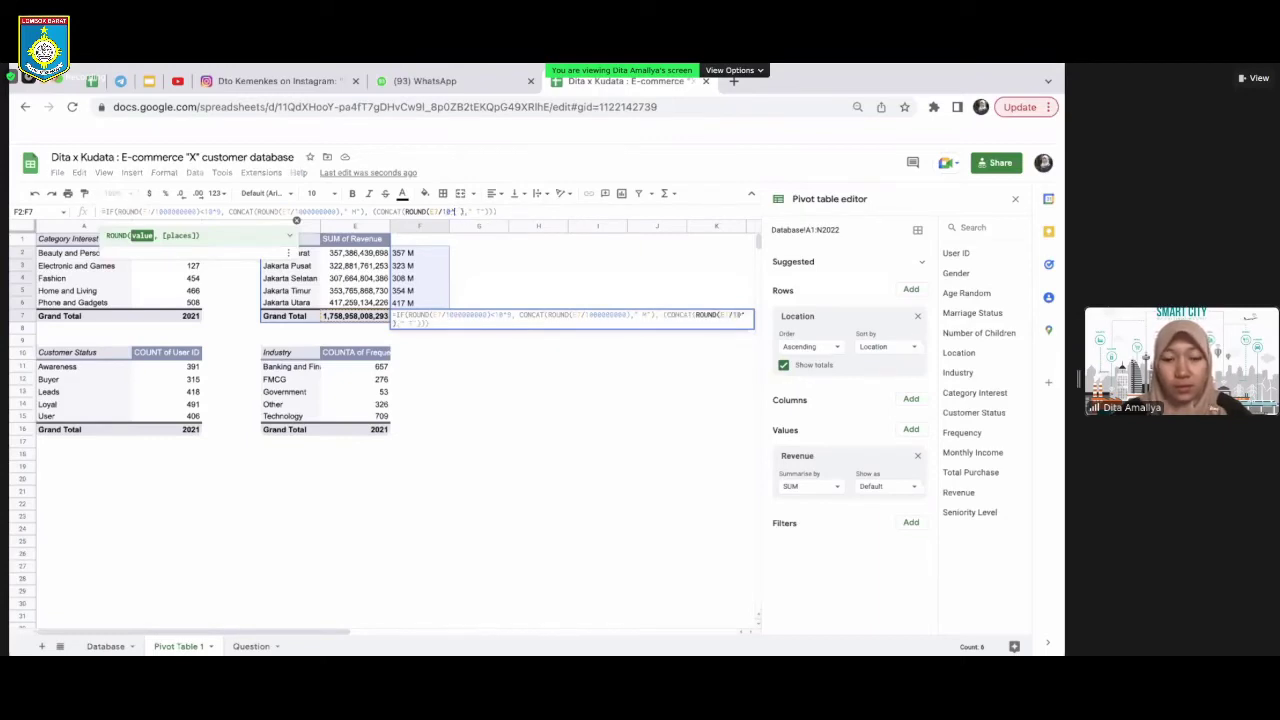
key("Return")
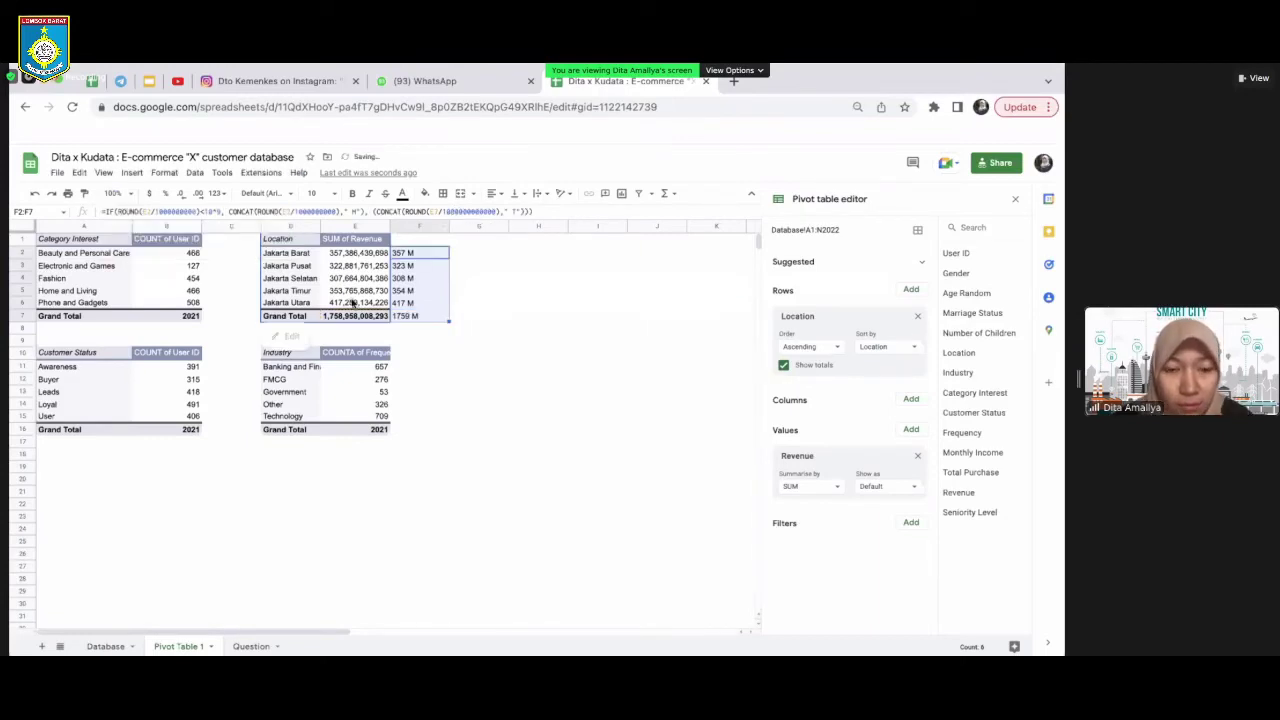
left_click(414, 316)
double_click(414, 316)
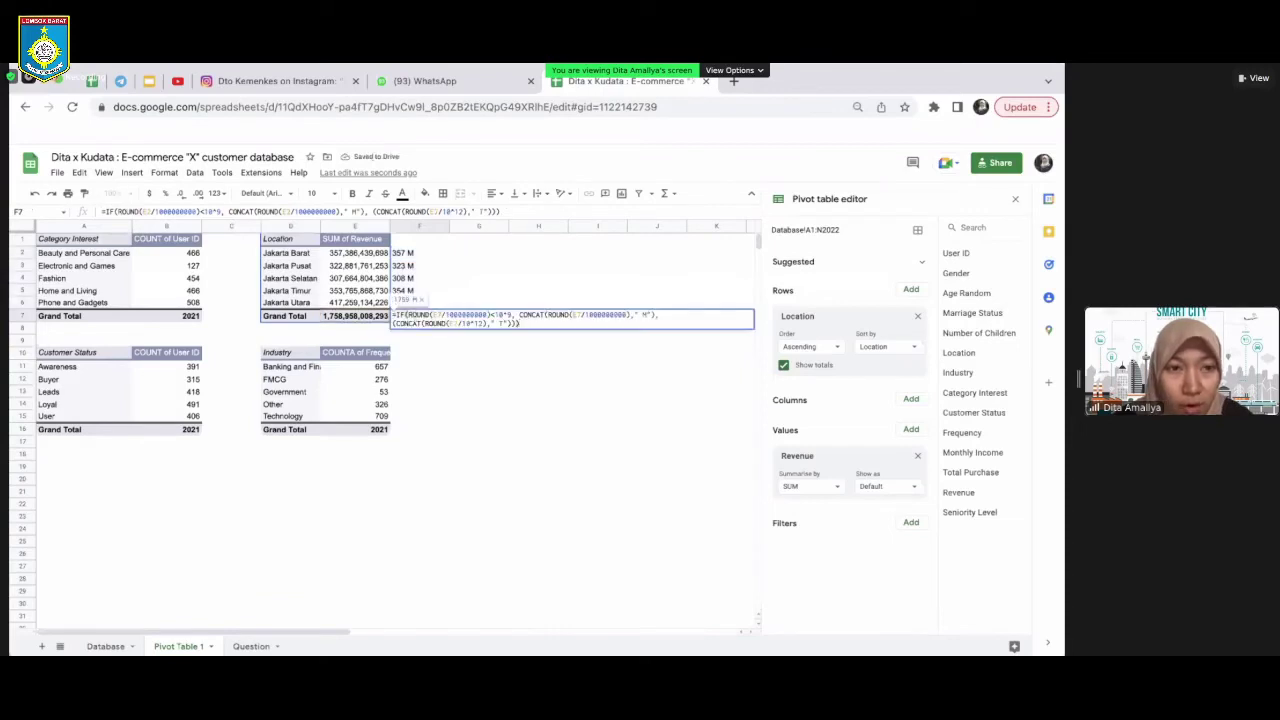
key("Escape")
Change the IF condition's limit in F2's formula to 10^12 and fill the formula down to F7
left_click(409, 256)
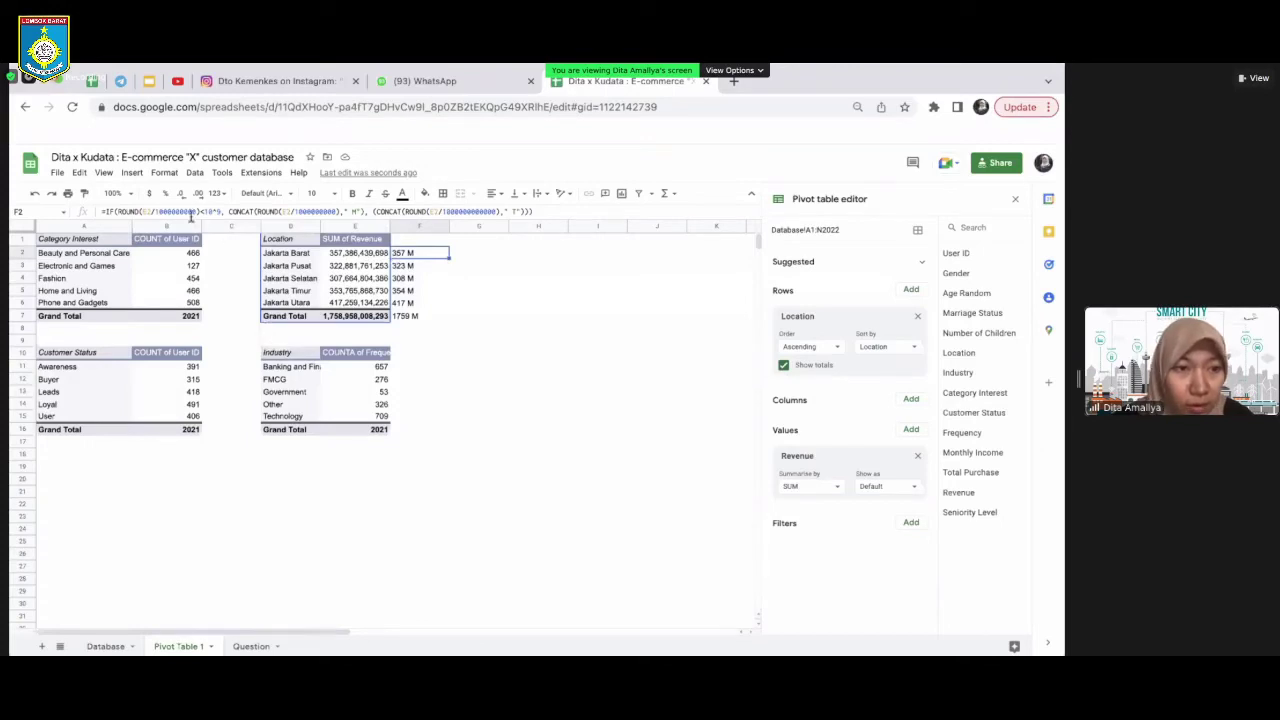
left_click(222, 212)
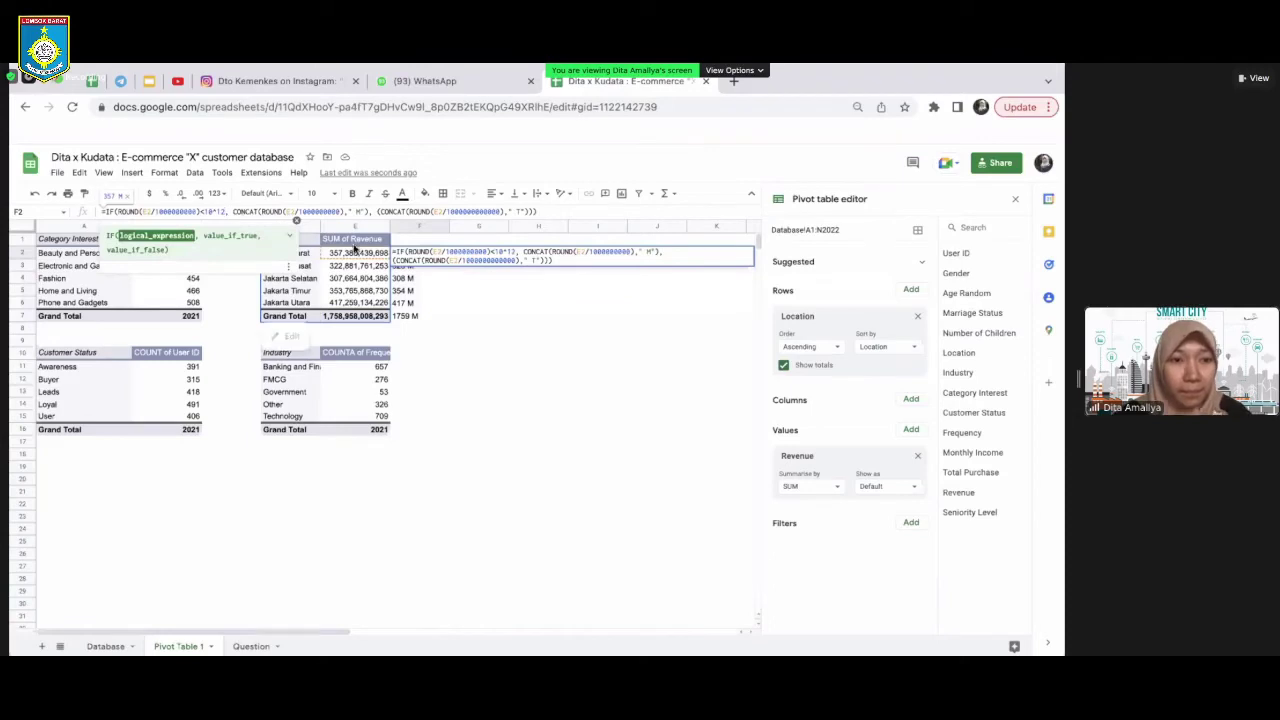
key("Return")
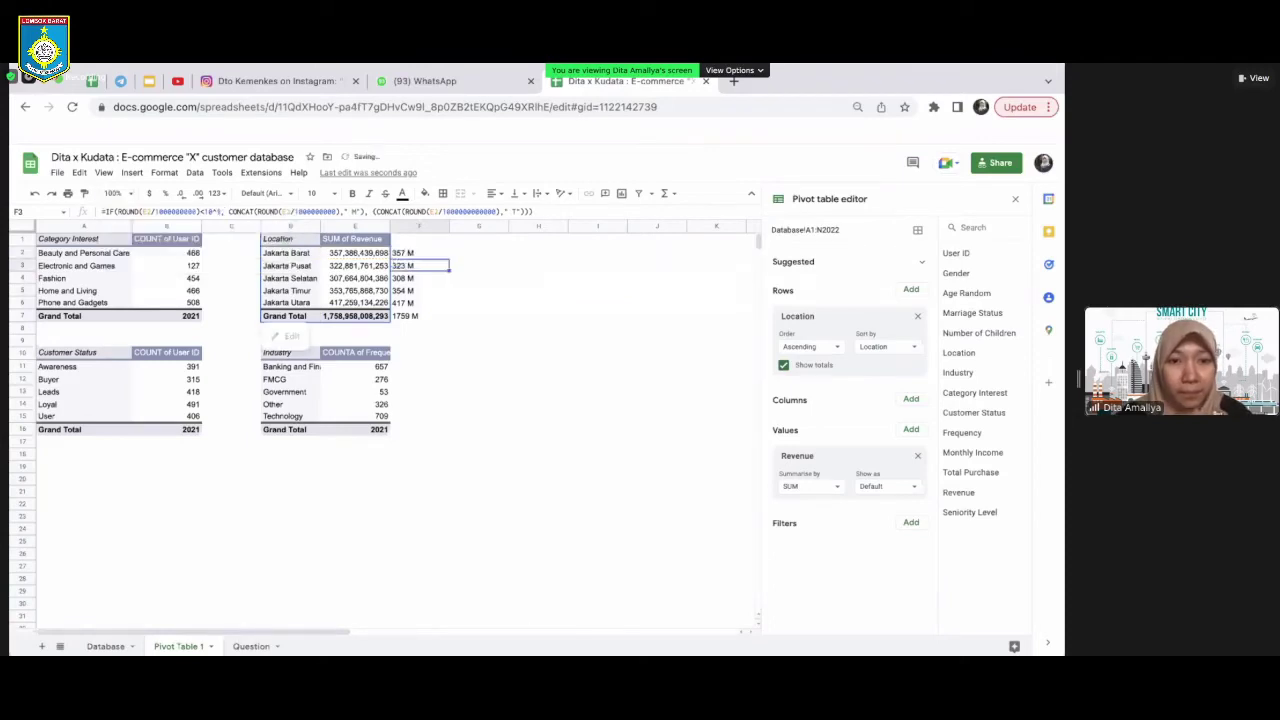
left_click(418, 253)
left_click_drag(449, 259, 449, 315)
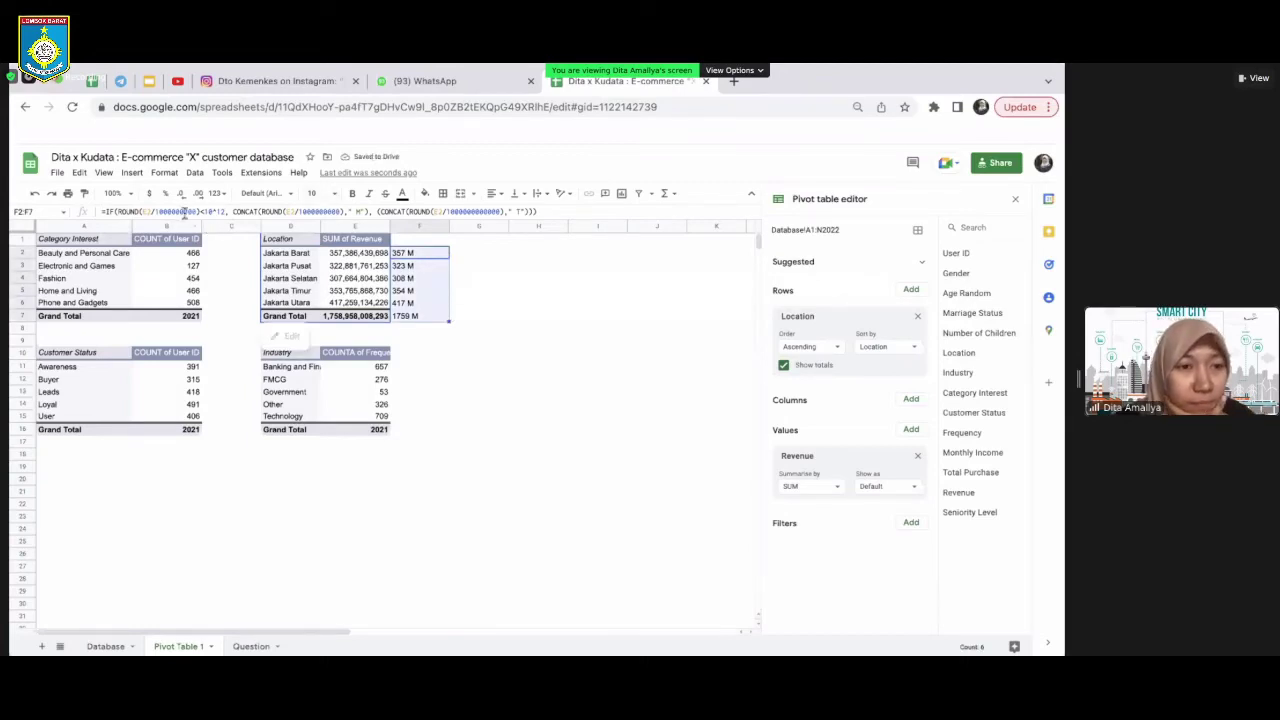
Try to change the IF condition's limit in F2's formula to 10^3
left_click(186, 211)
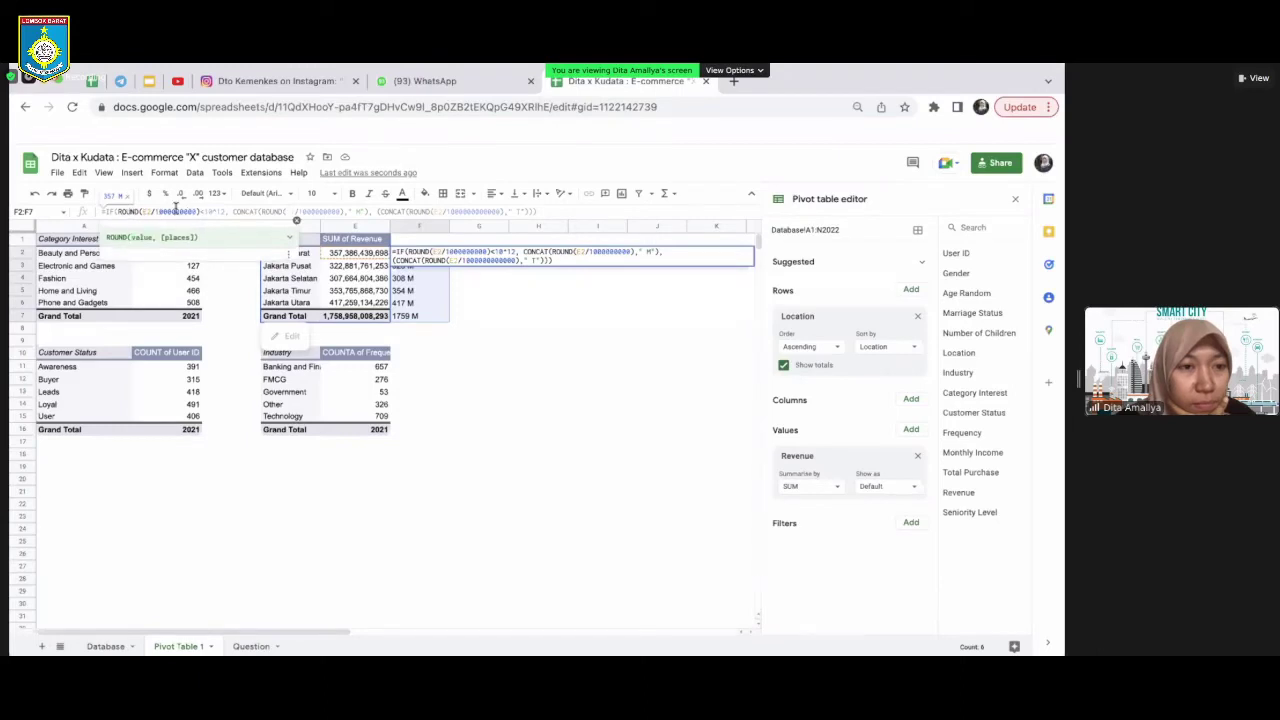
left_click(224, 211)
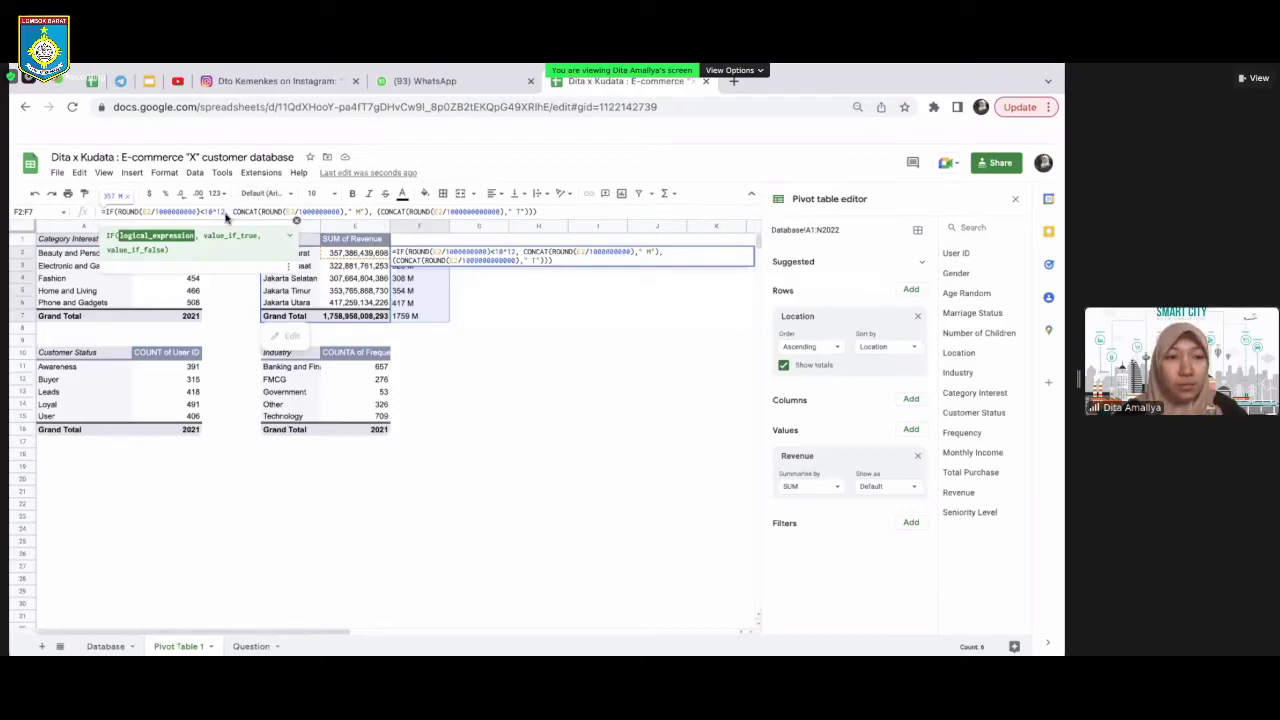
key("BackSpace")
key("BackSpace")
key("BackSpace")
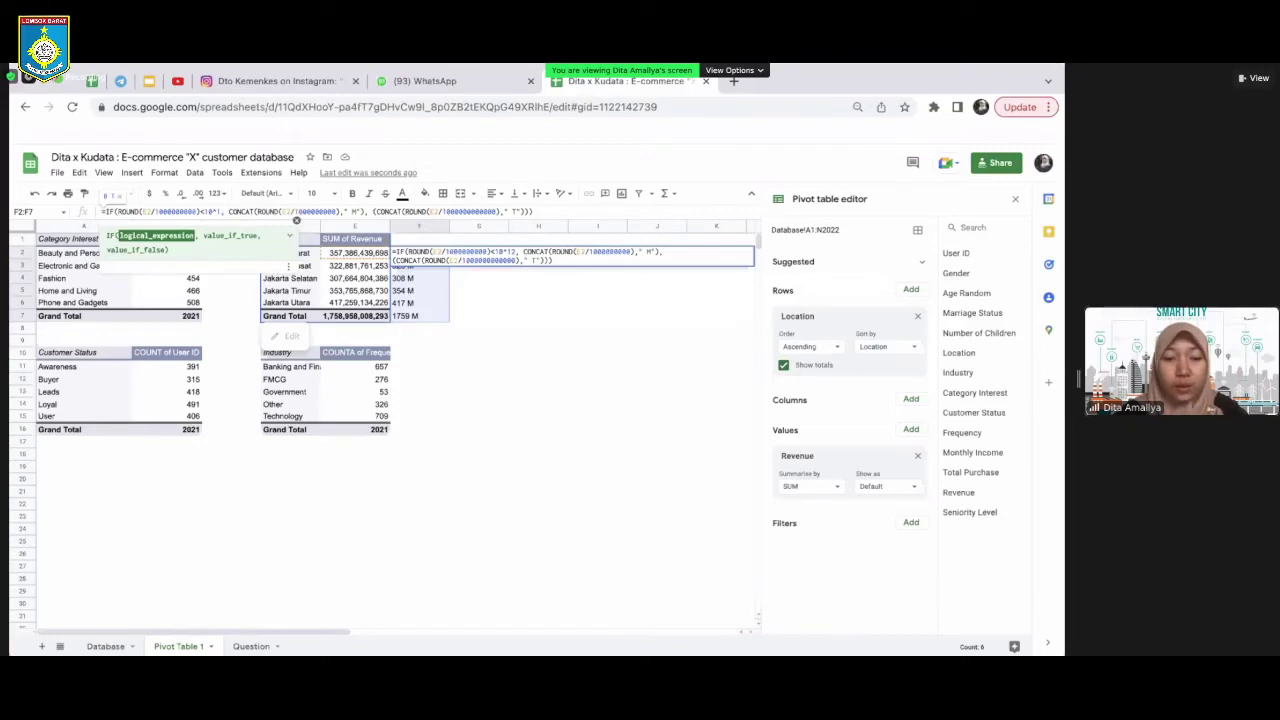
type("^3")
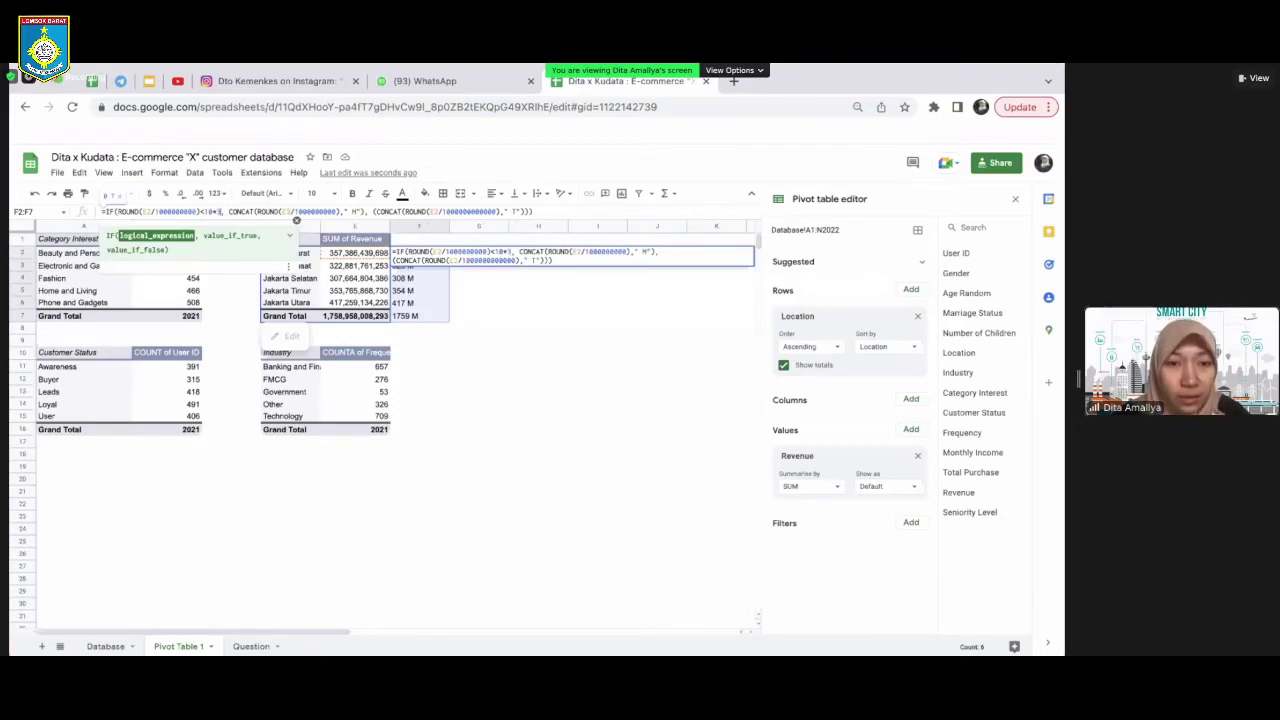
key("Return")
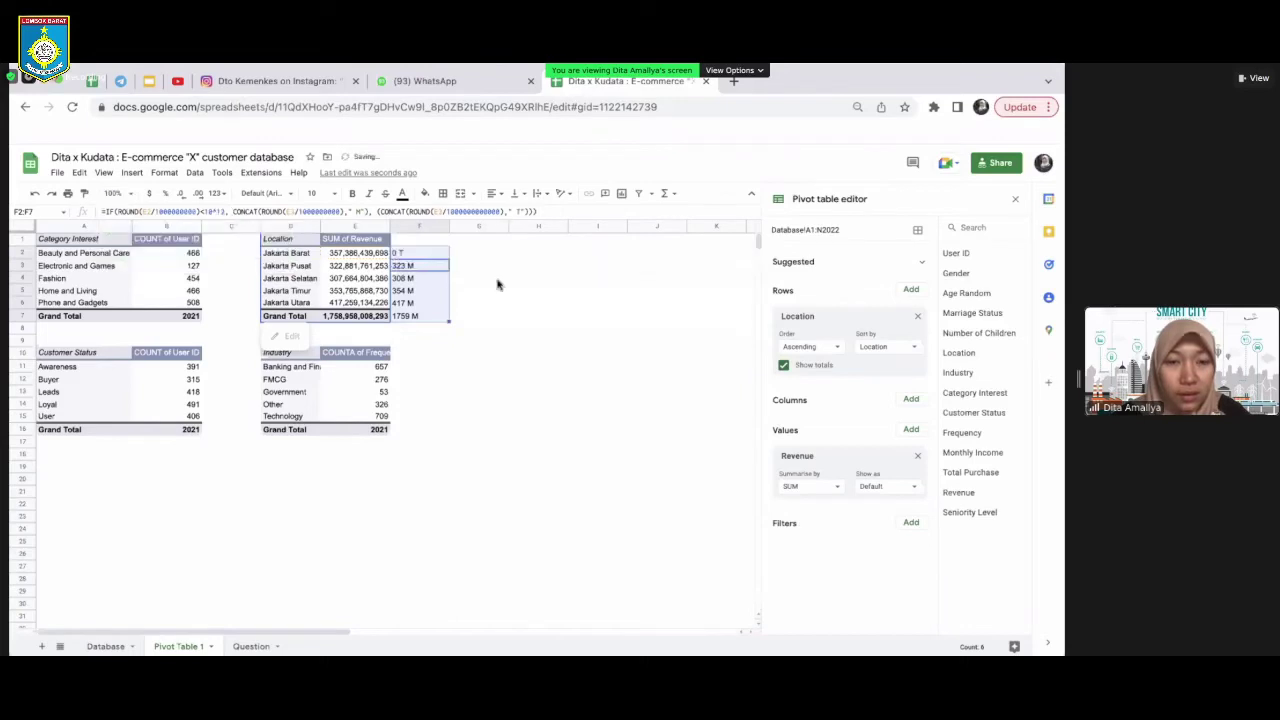
Examine the condition, the ROUND divisors and the CONCAT suffix in F2's formula to find the error
double_click(413, 255)
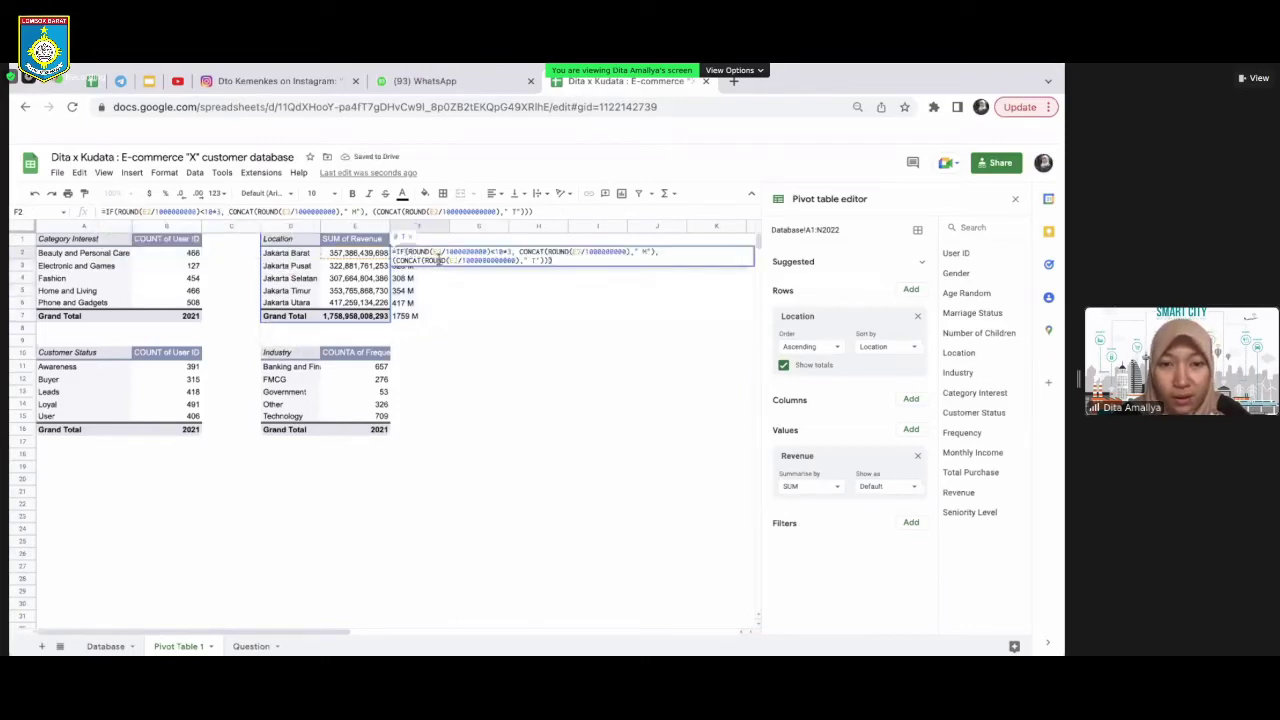
left_click(440, 259)
left_click(562, 253)
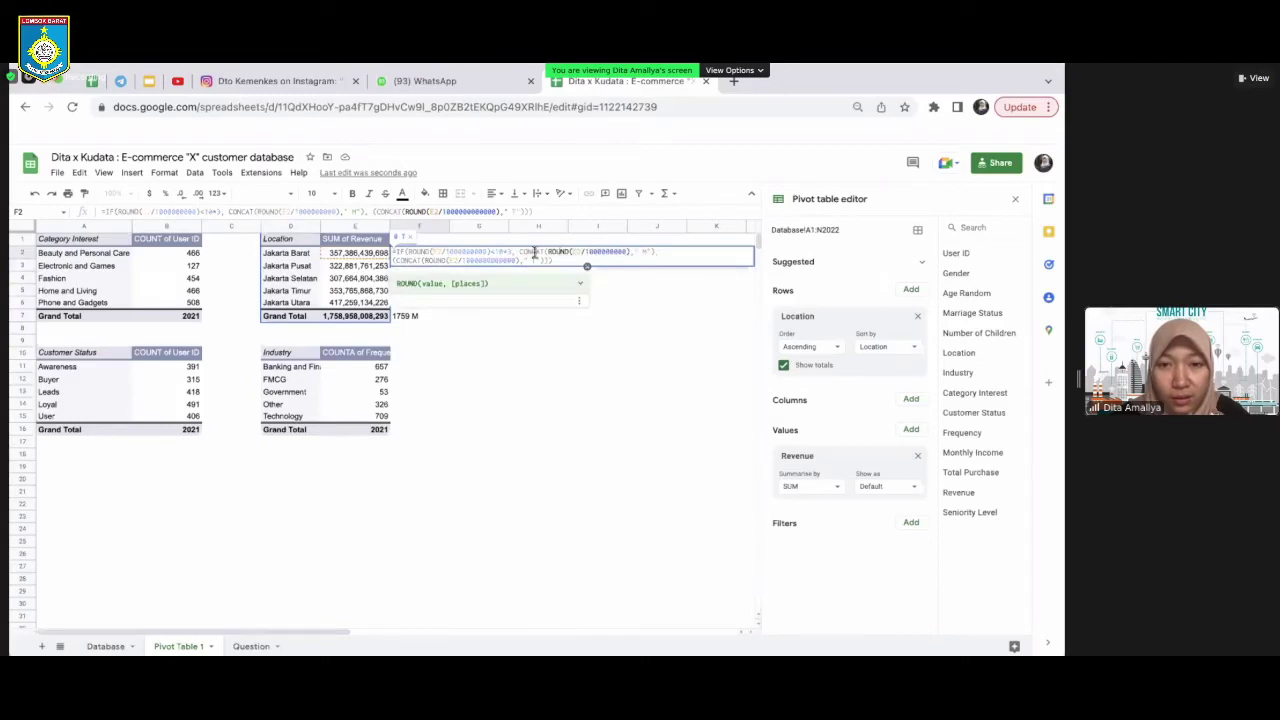
left_click(569, 252)
left_click(455, 251)
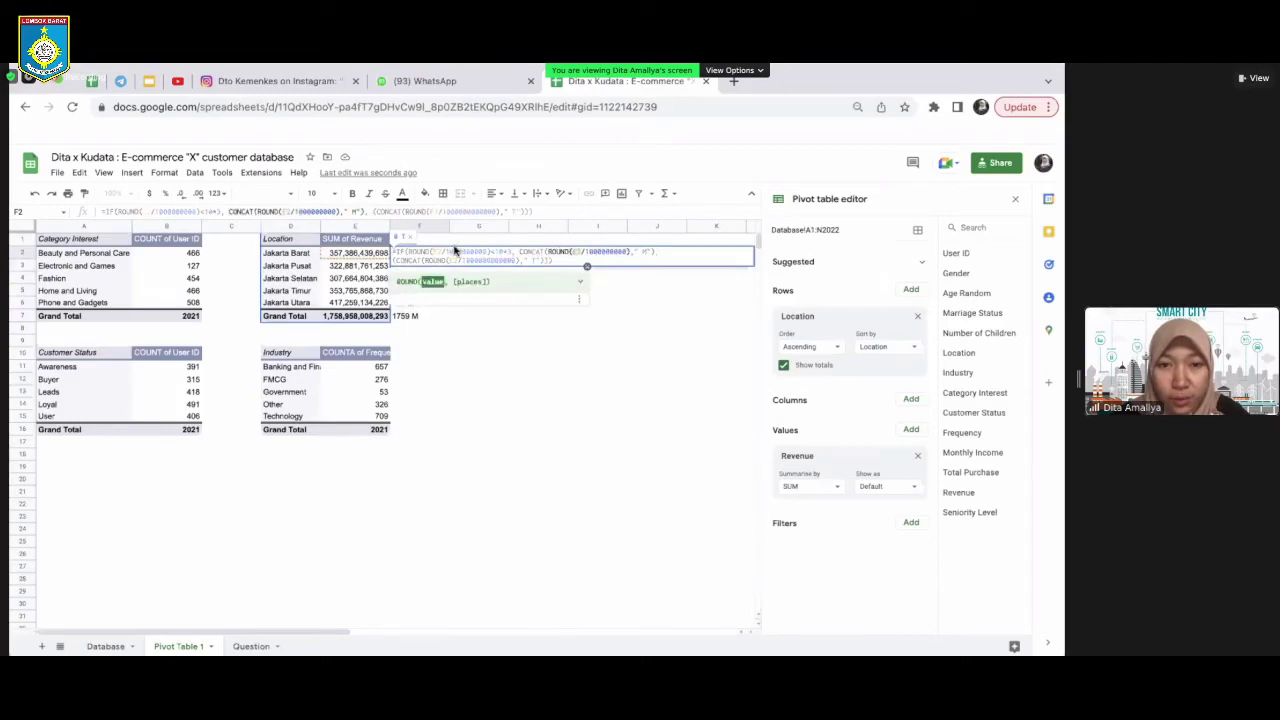
left_click(589, 251)
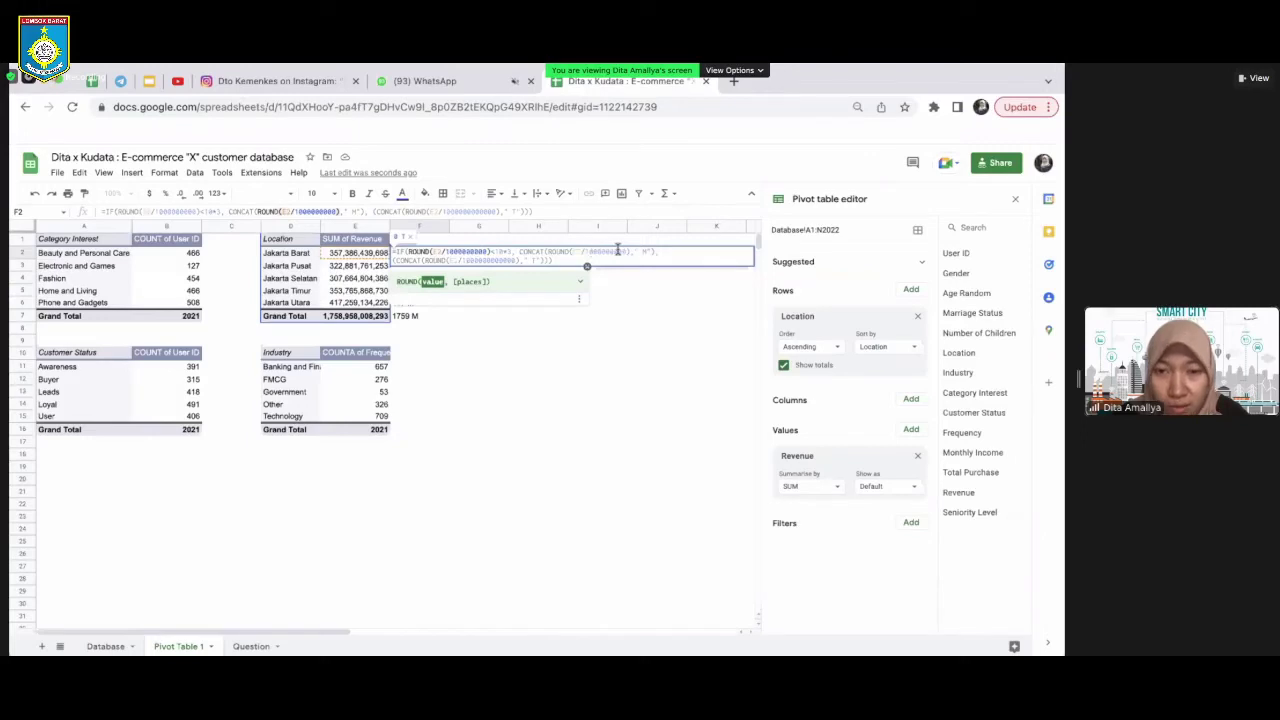
double_click(620, 251)
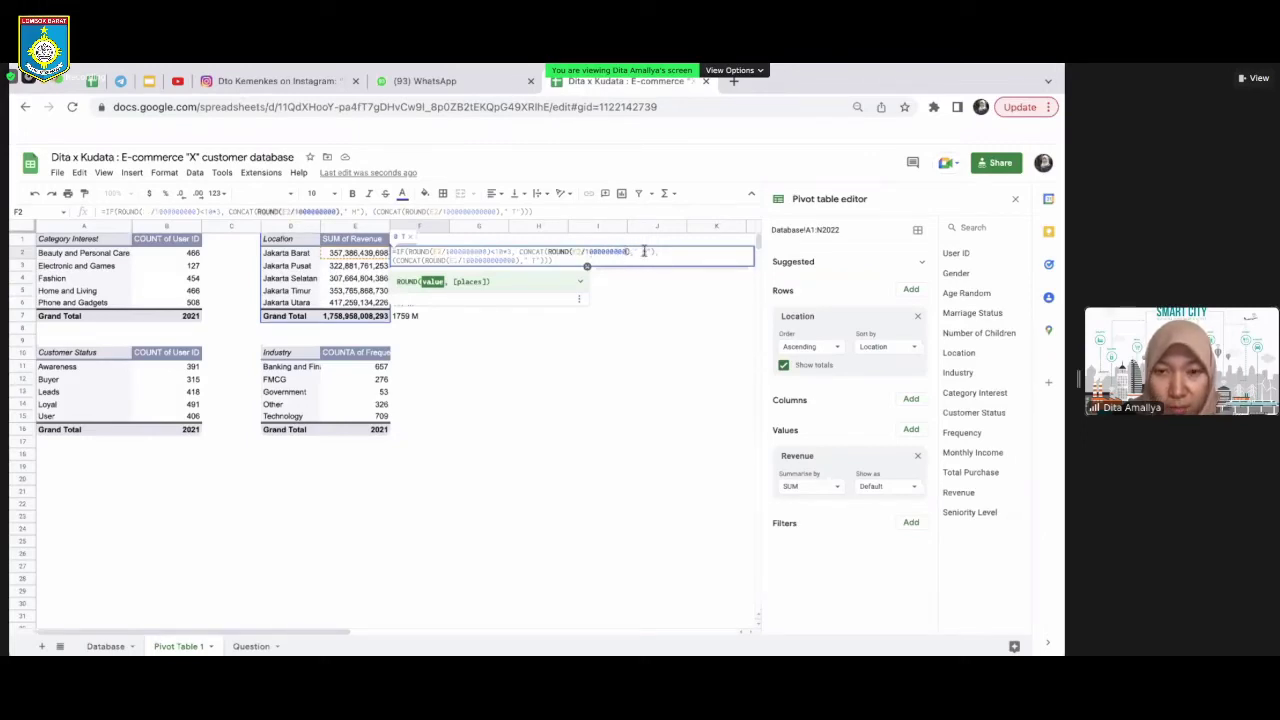
left_click(650, 251)
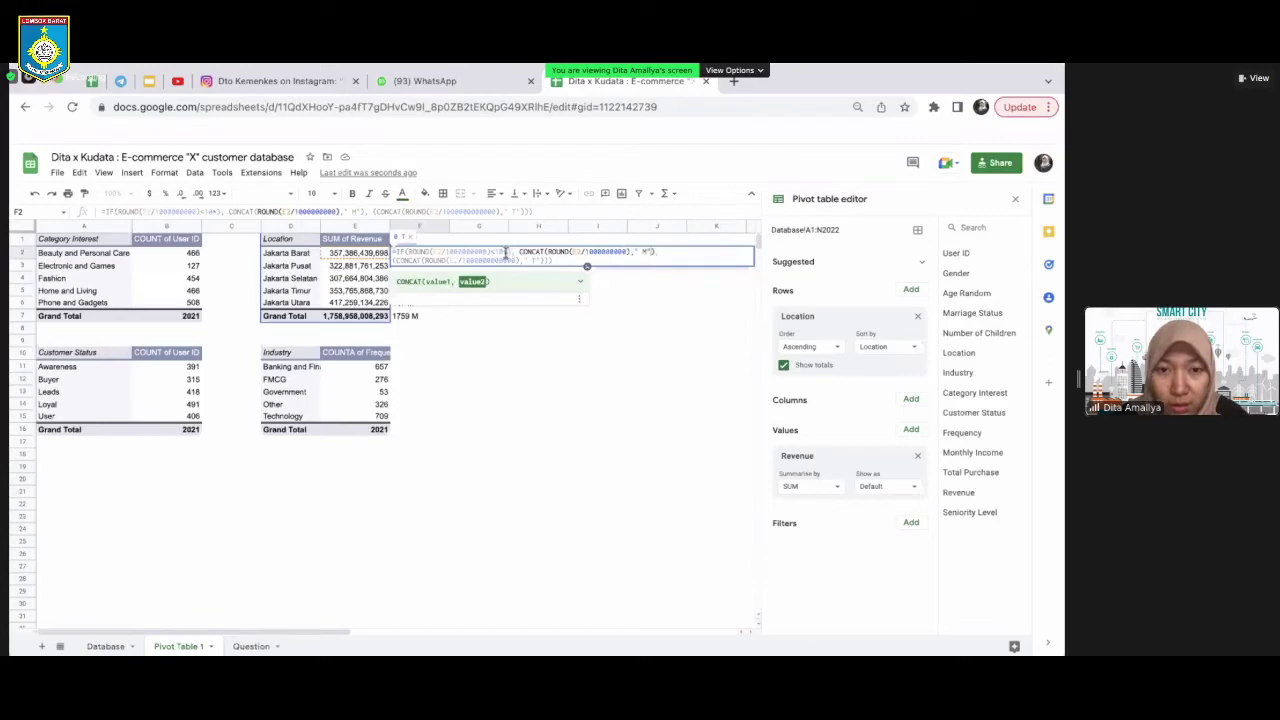
Correct the IF condition's limit in F2's formula to 10^3 and fill the formula down to F7
left_click(506, 253)
key("BackSpace")
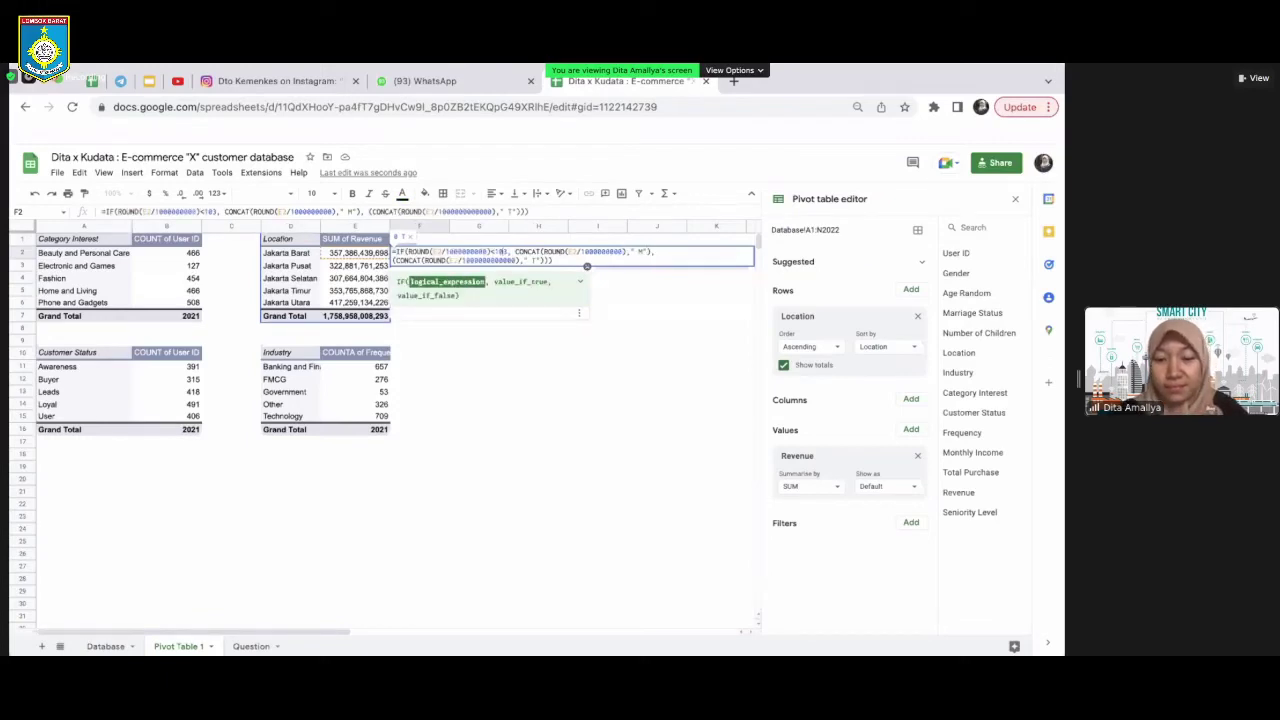
type("3")
key("Return")
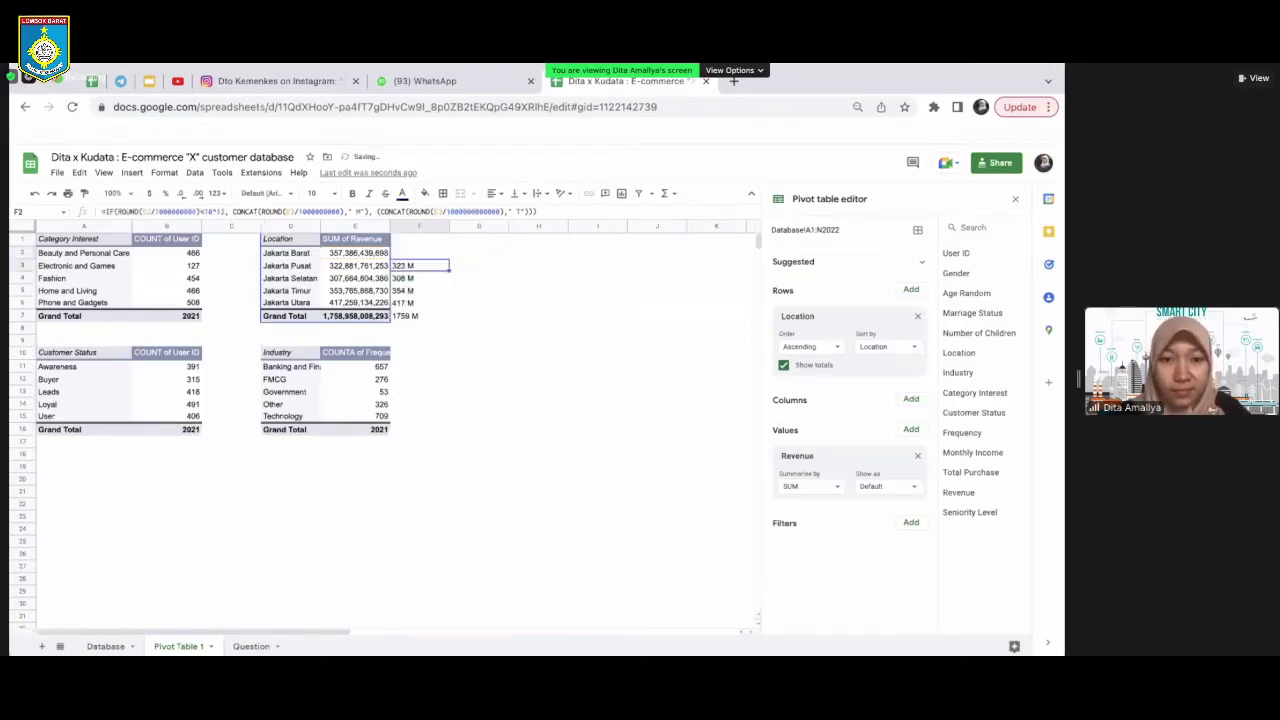
left_click(440, 256)
left_click_drag(449, 258, 449, 320)
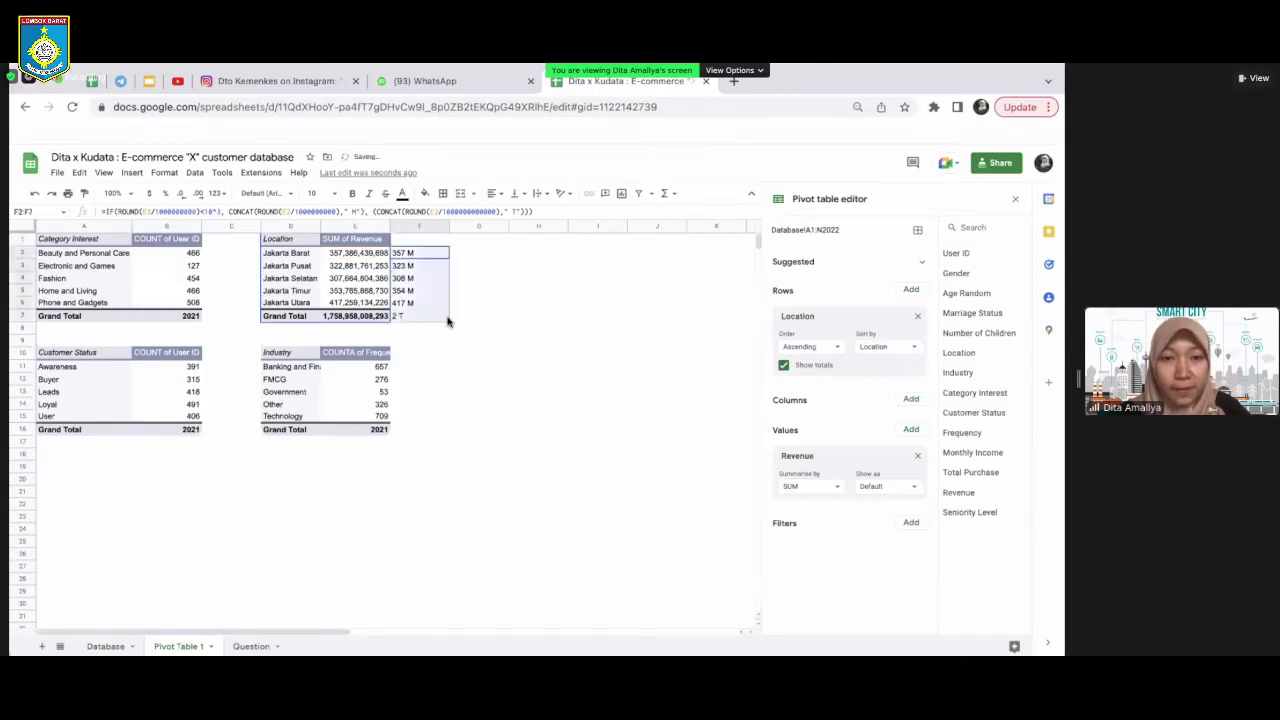
left_click(470, 365)
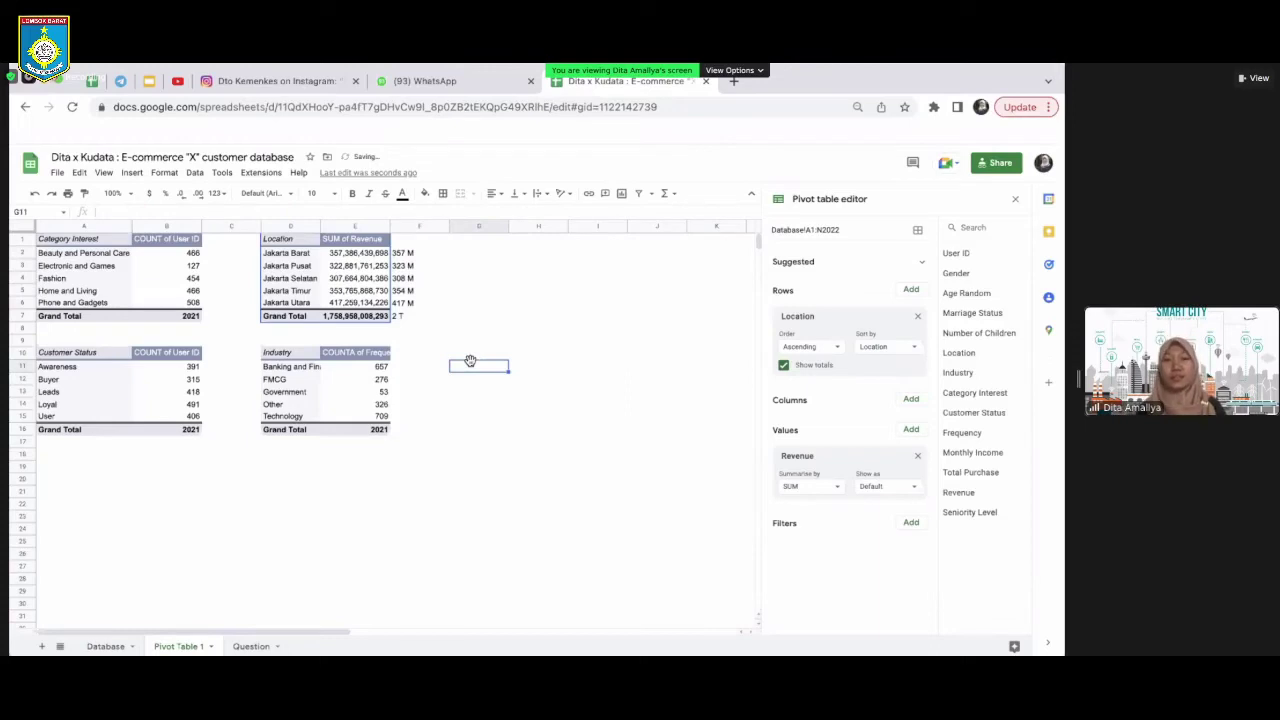
Replace the divisors in the IF condition and the " M" value of F2's formula with 10^9
left_click(408, 258)
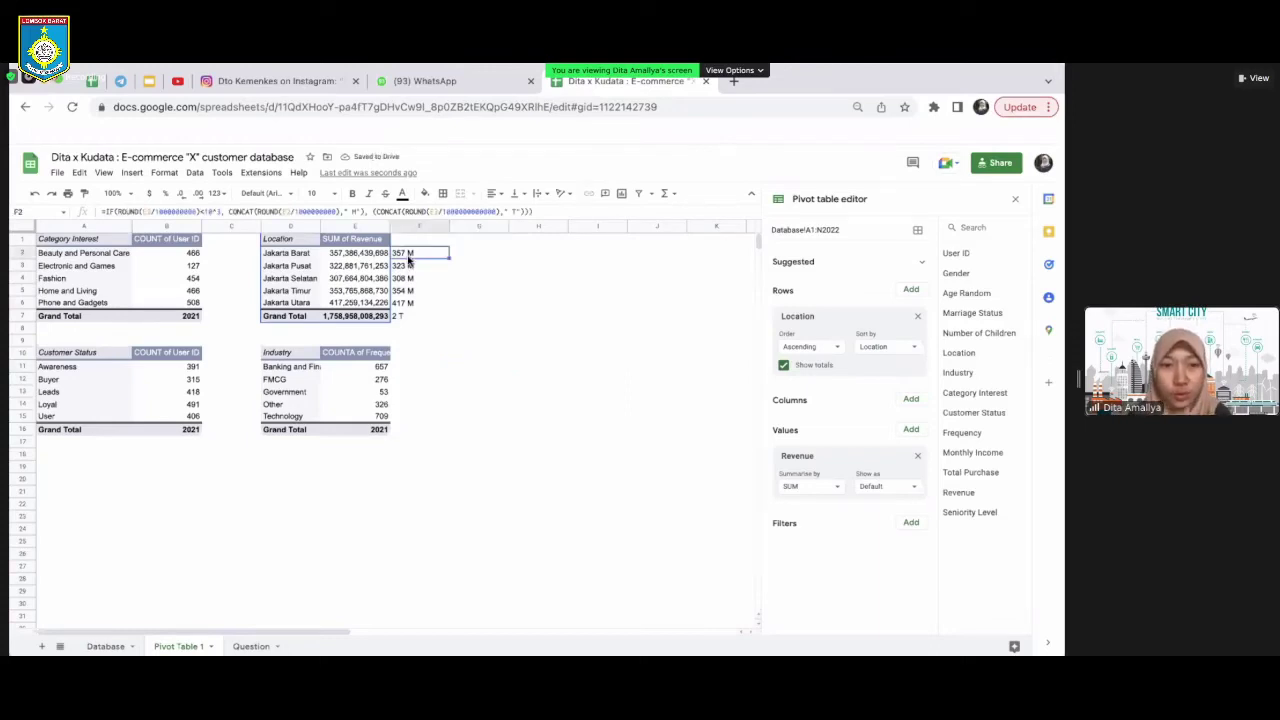
double_click(157, 214)
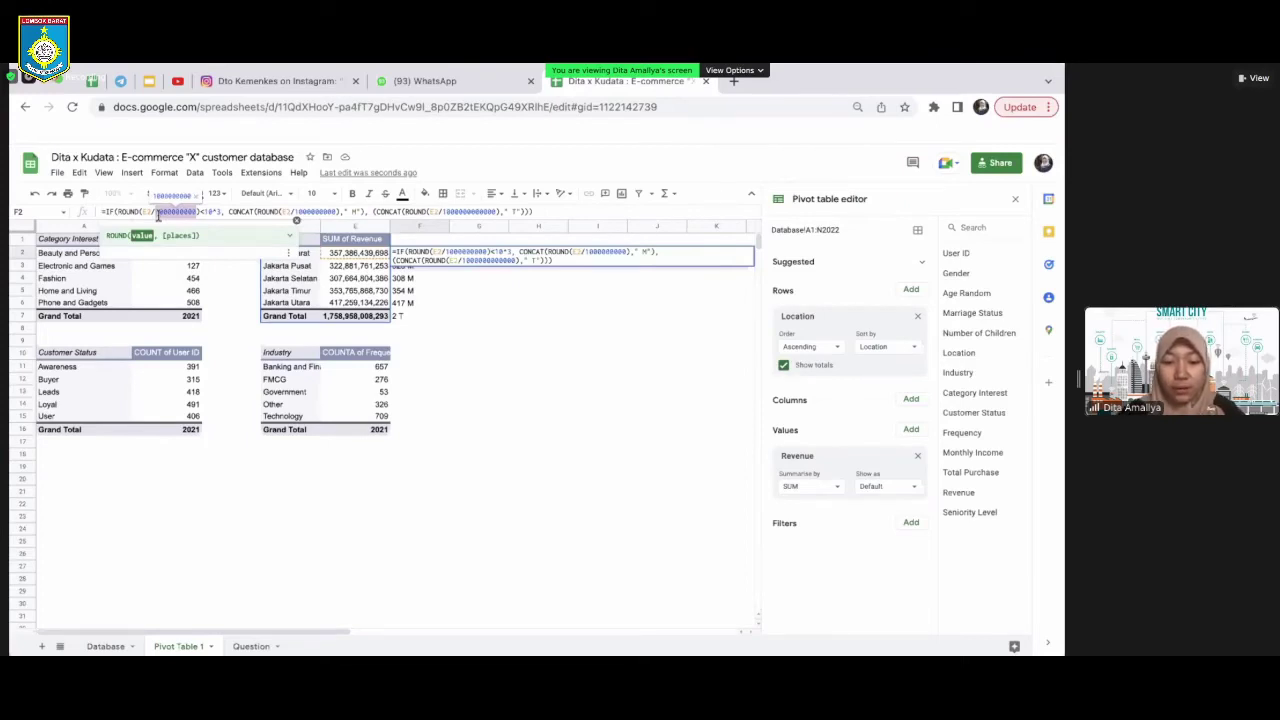
type("10^")
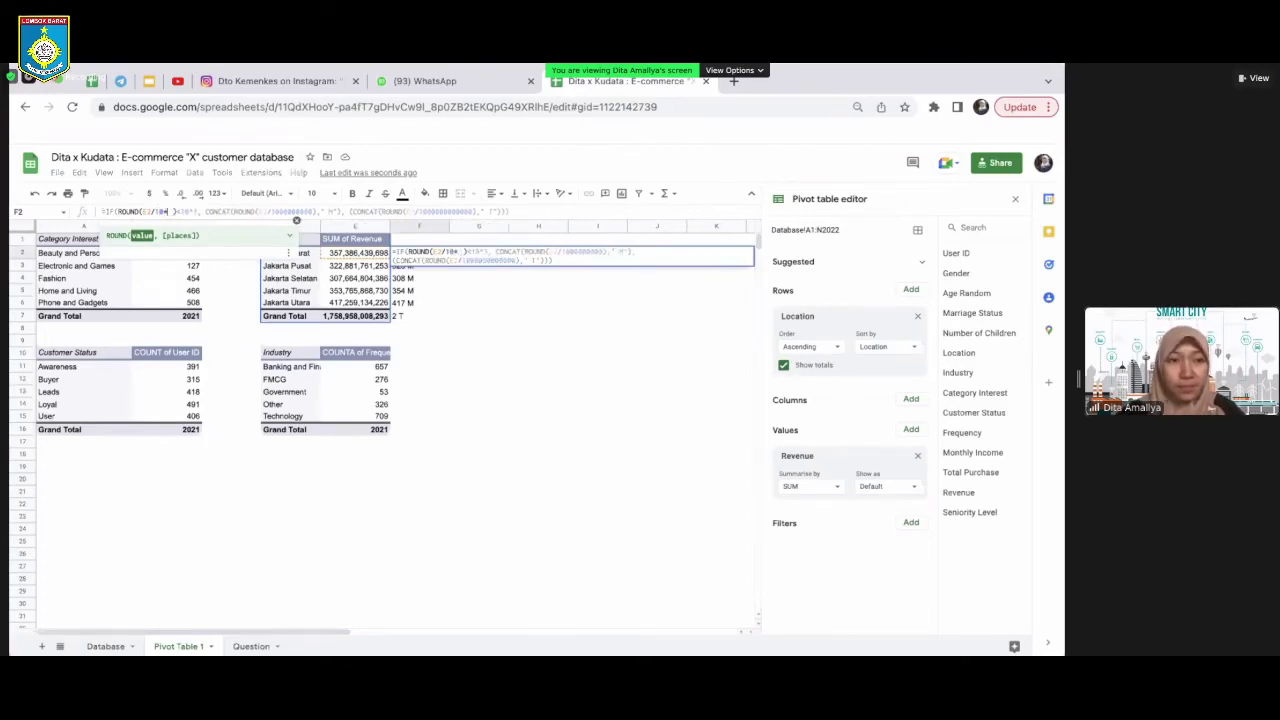
type("9")
double_click(299, 211)
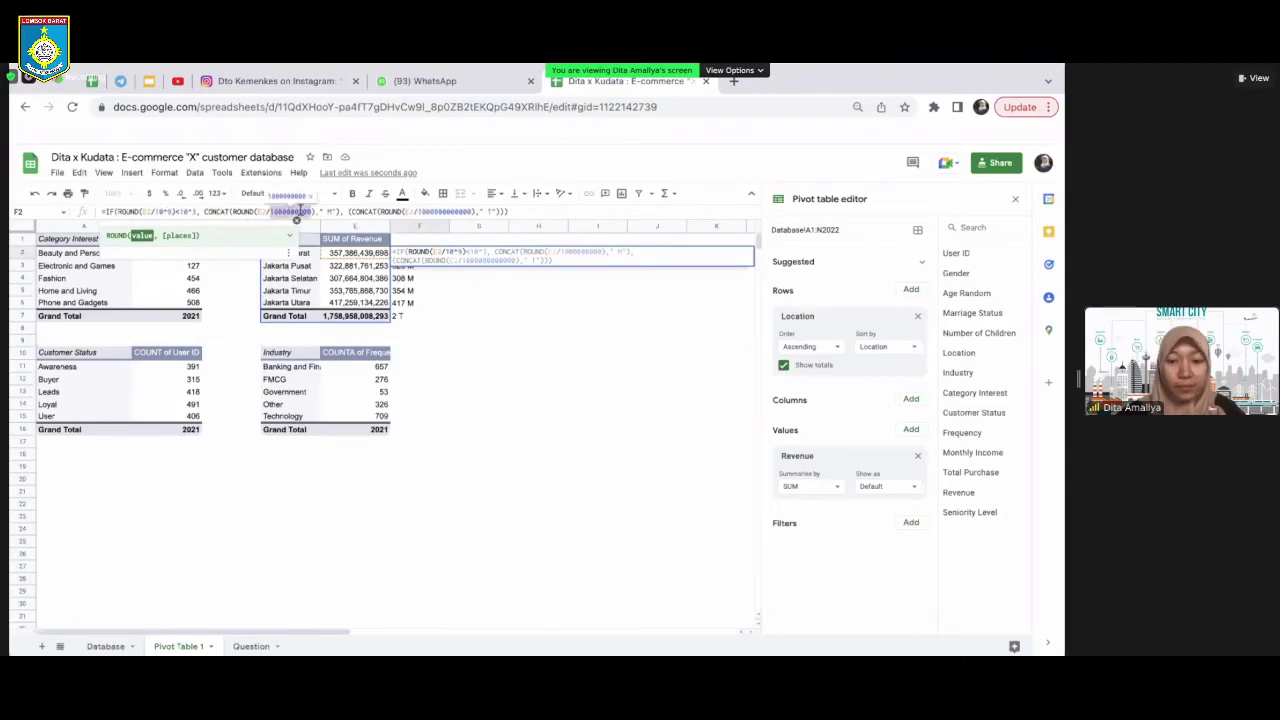
type("10^6")
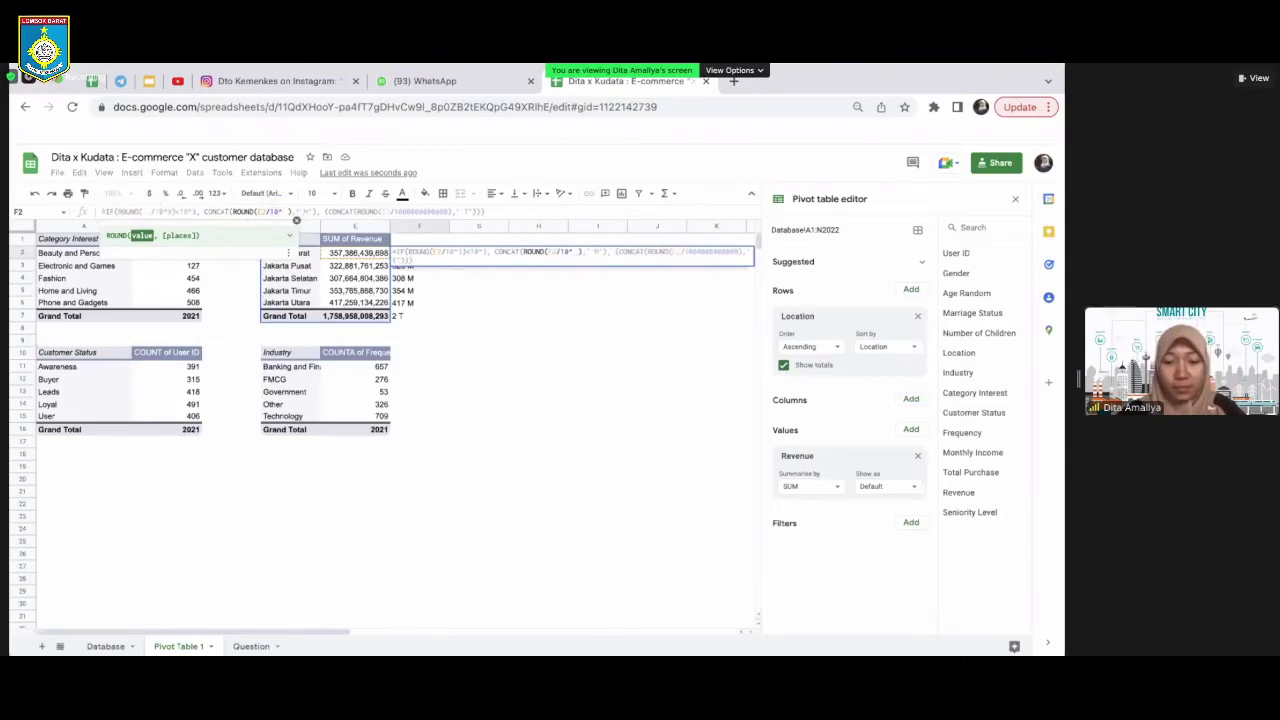
Replace the divisor of the " T" value in F2's formula with 10^12 and fill the formula down to F7
double_click(423, 212)
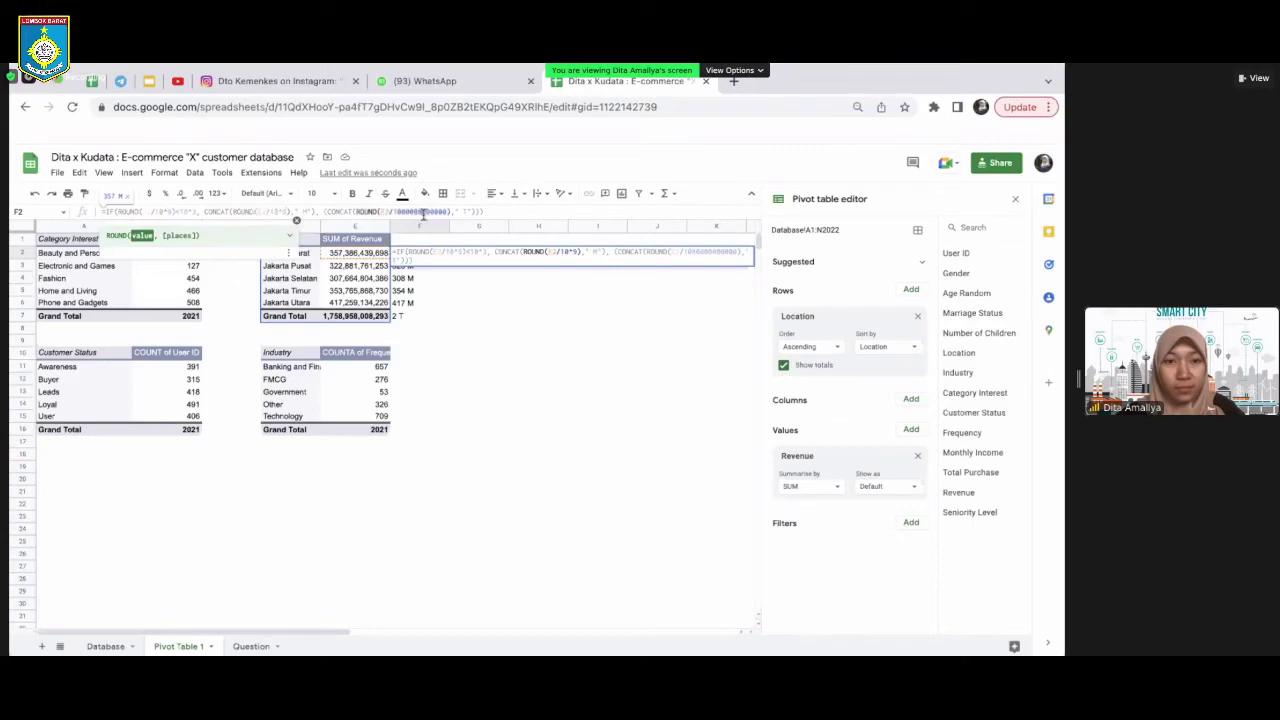
type("10")
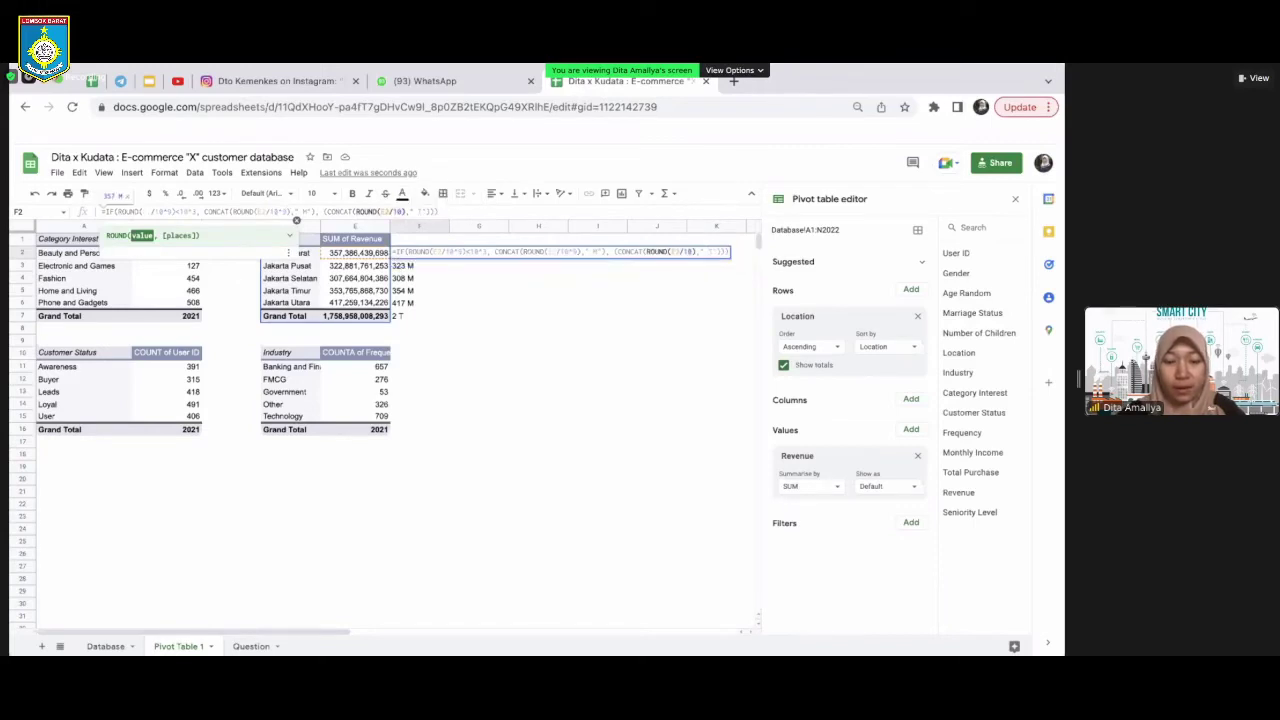
type("^12")
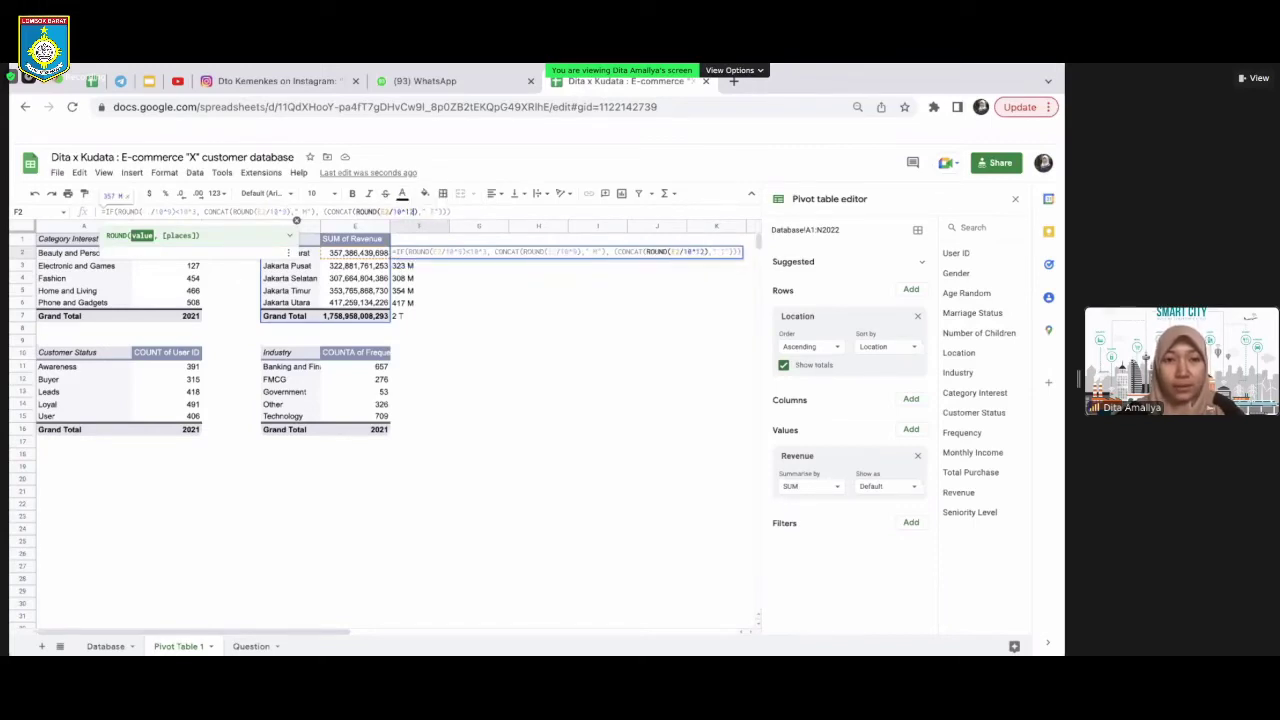
key("Return")
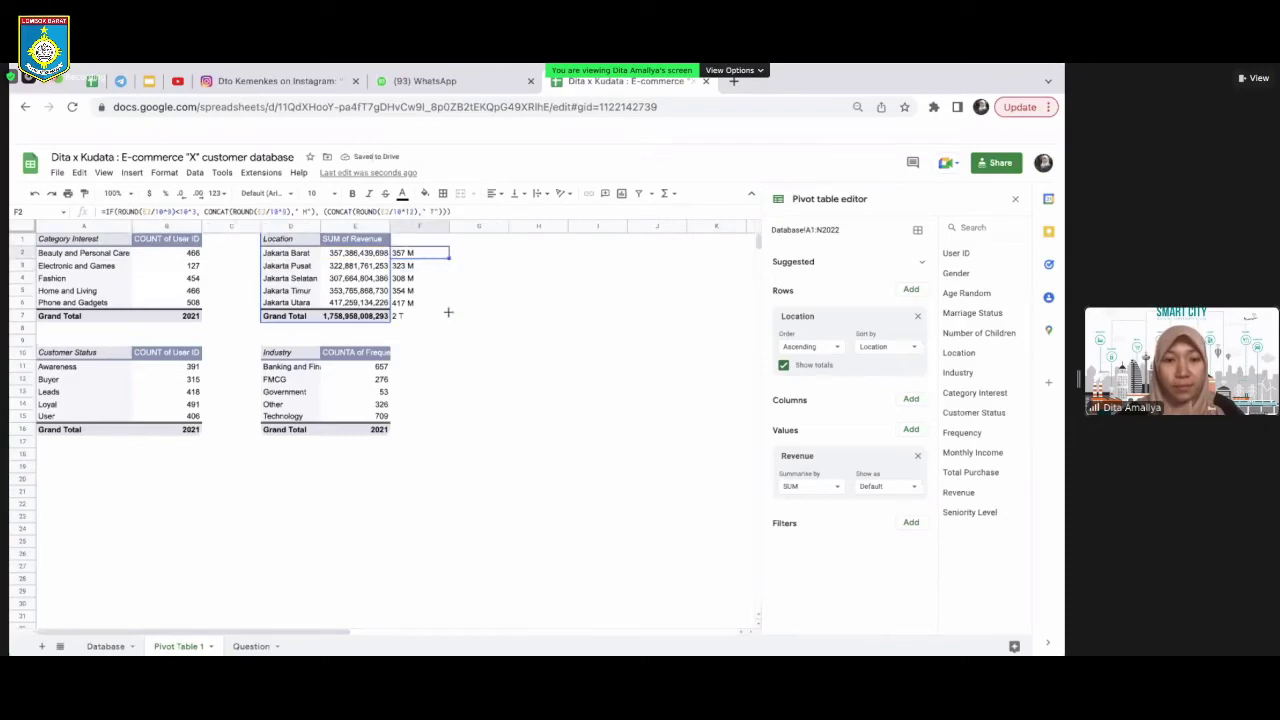
left_click_drag(447, 318, 443, 317)
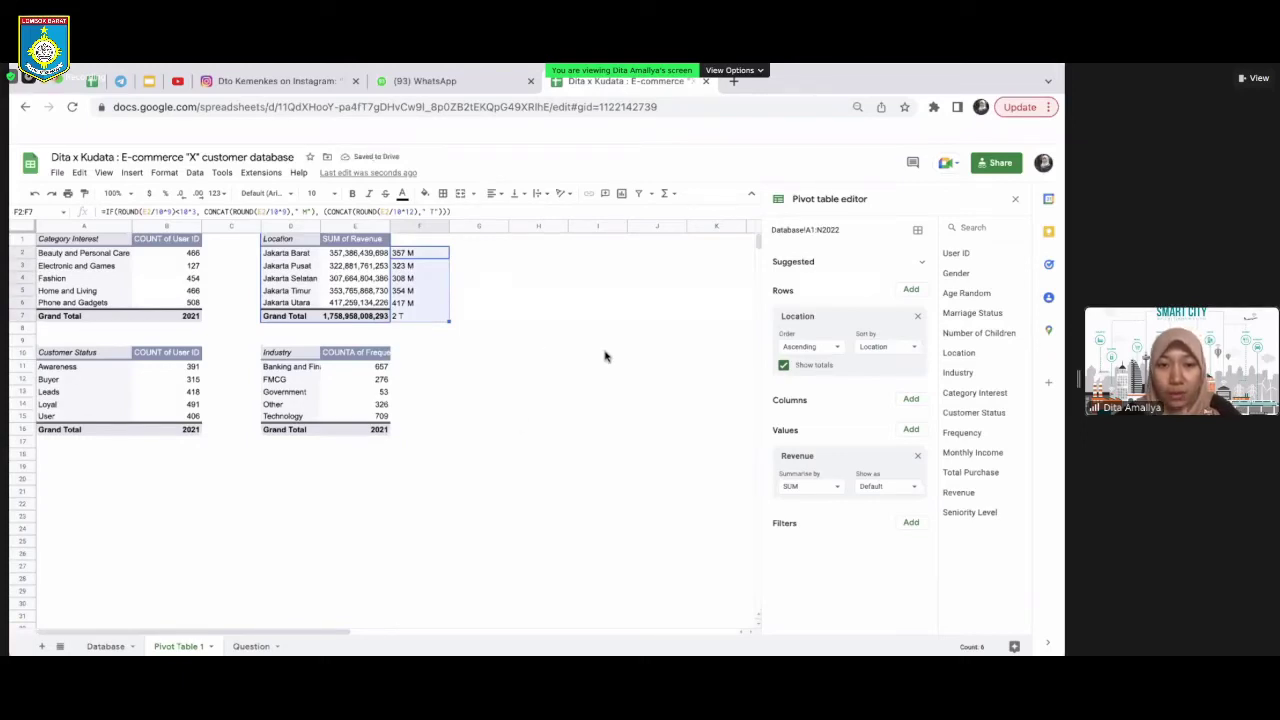
left_click(443, 456)
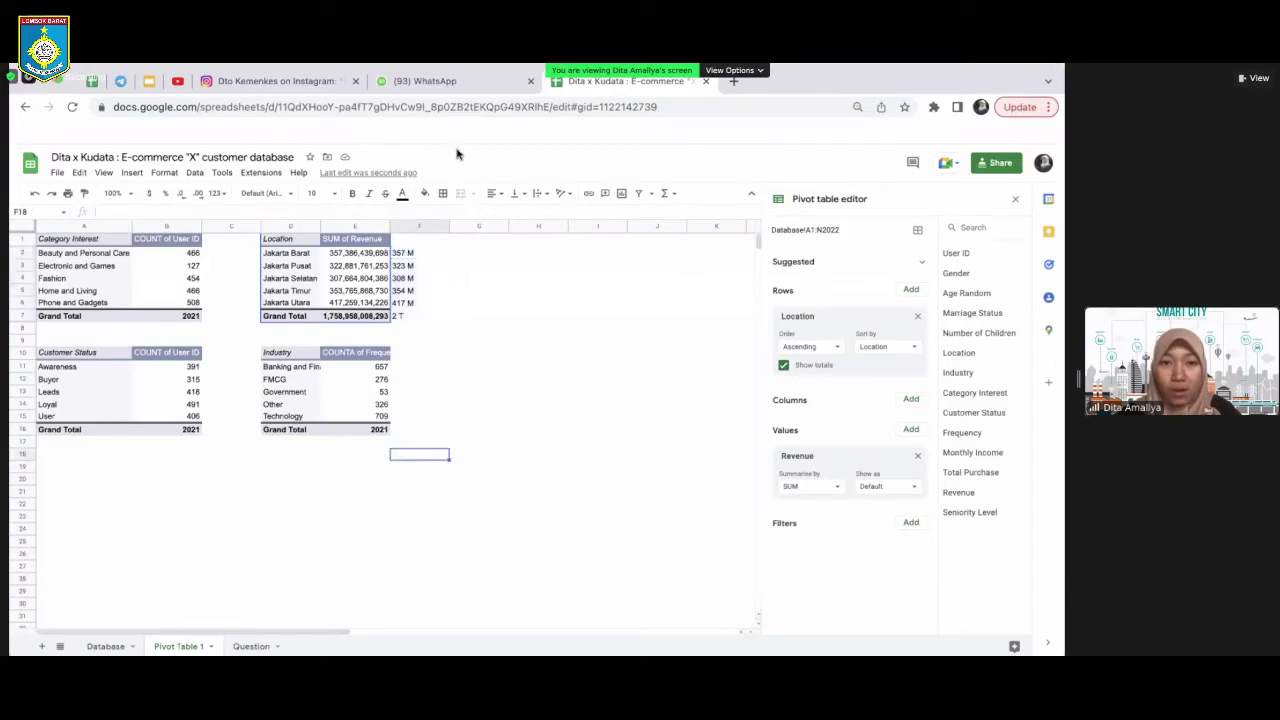
Enter the label CONCAT in cell G2
left_click(493, 256)
type("CONC")
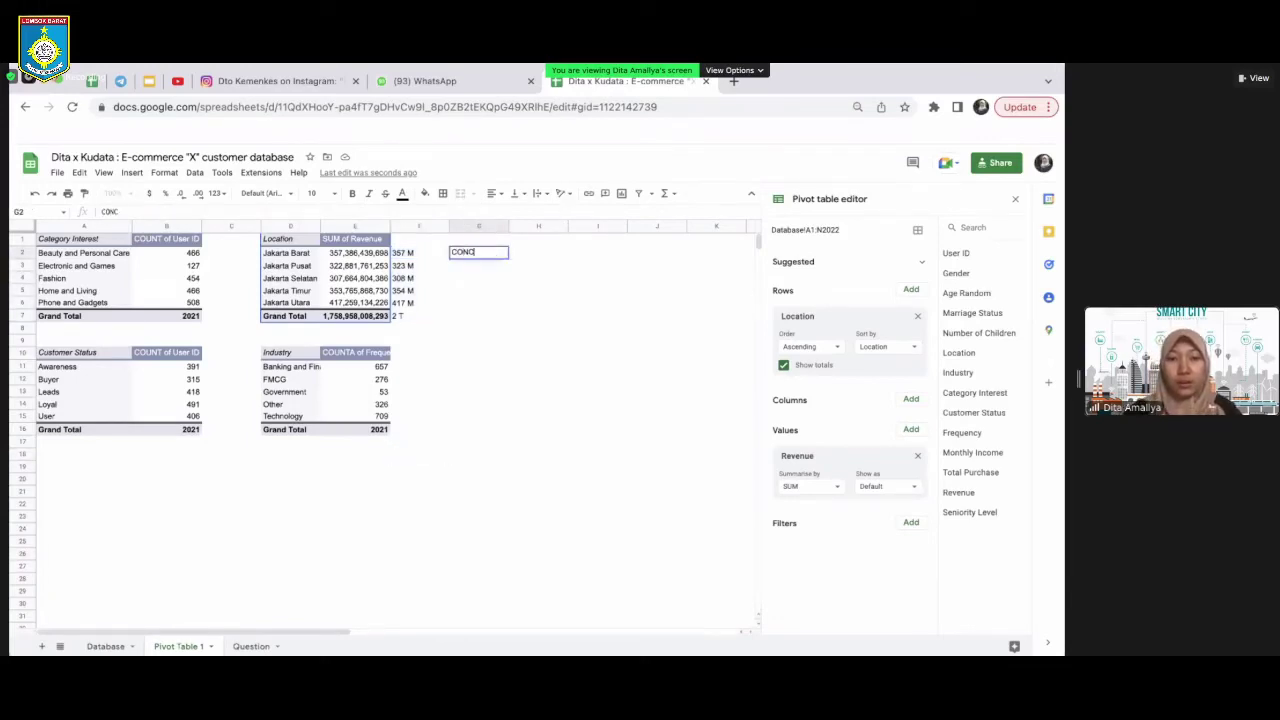
type("AT")
key("Tab")
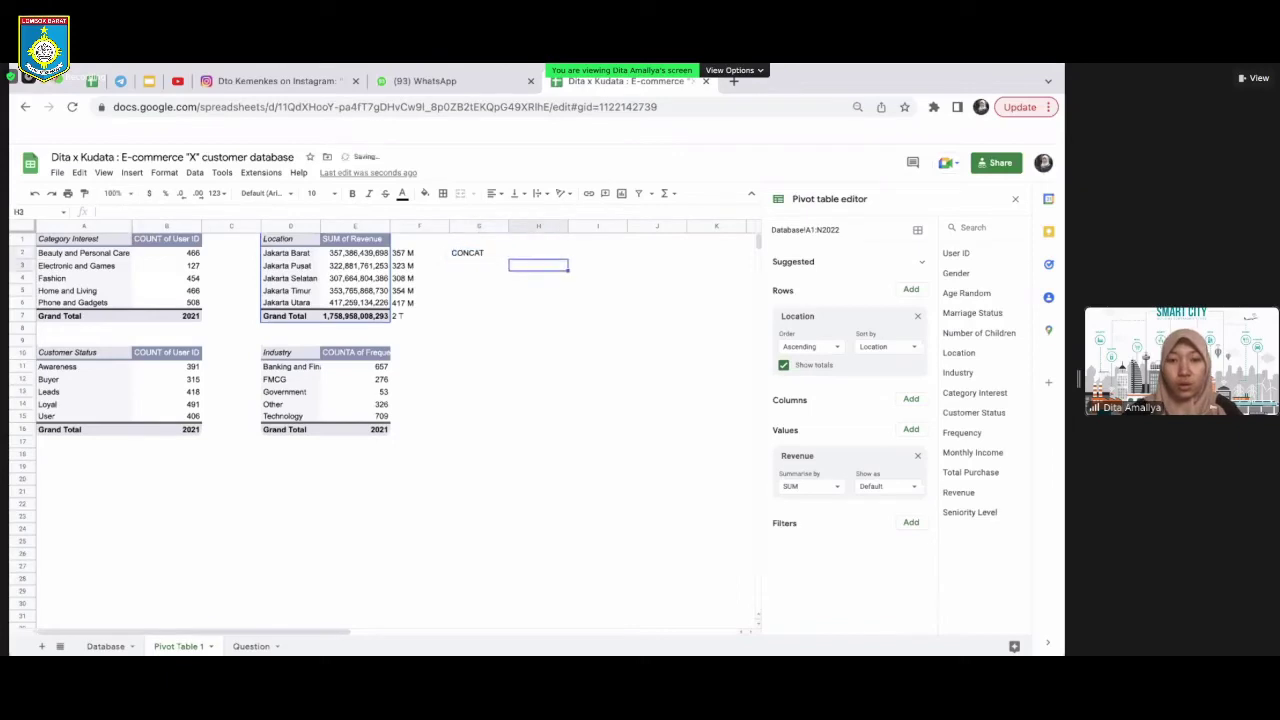
Enter the explanation "Menggabungkan 2 atau lebih kata" in H2 and return to F2
type("Mengga")
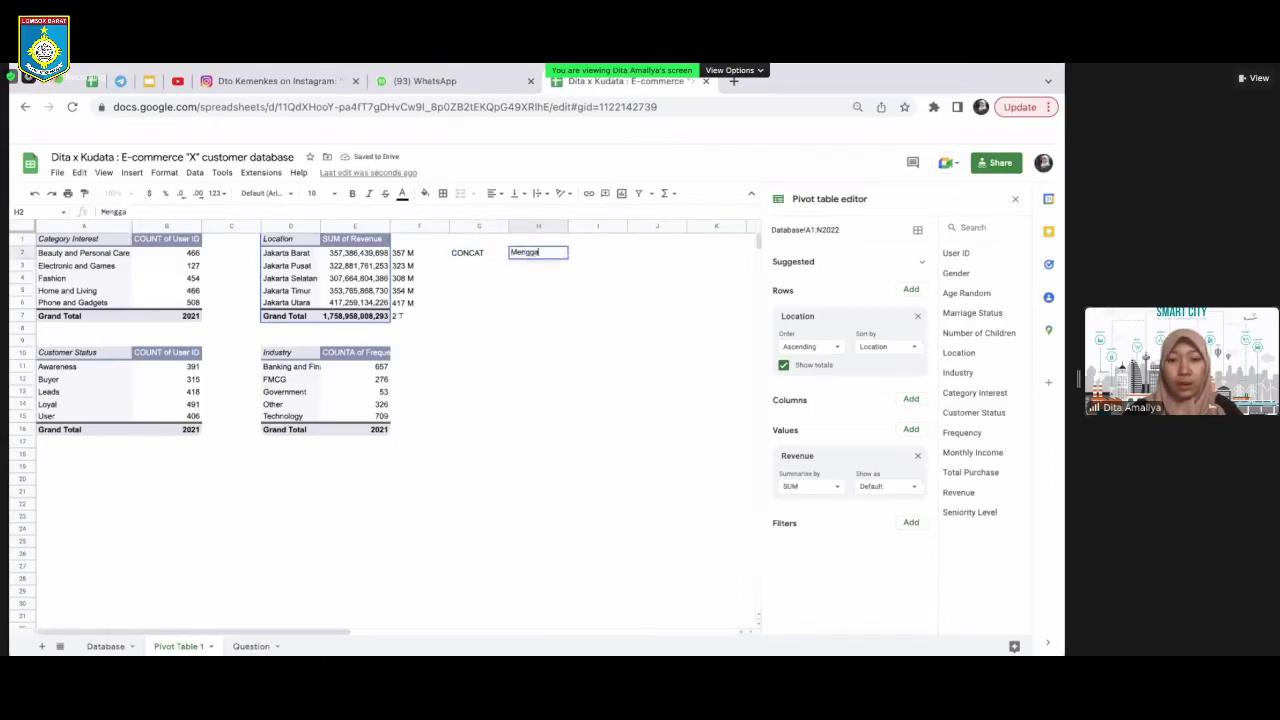
type("bungkan")
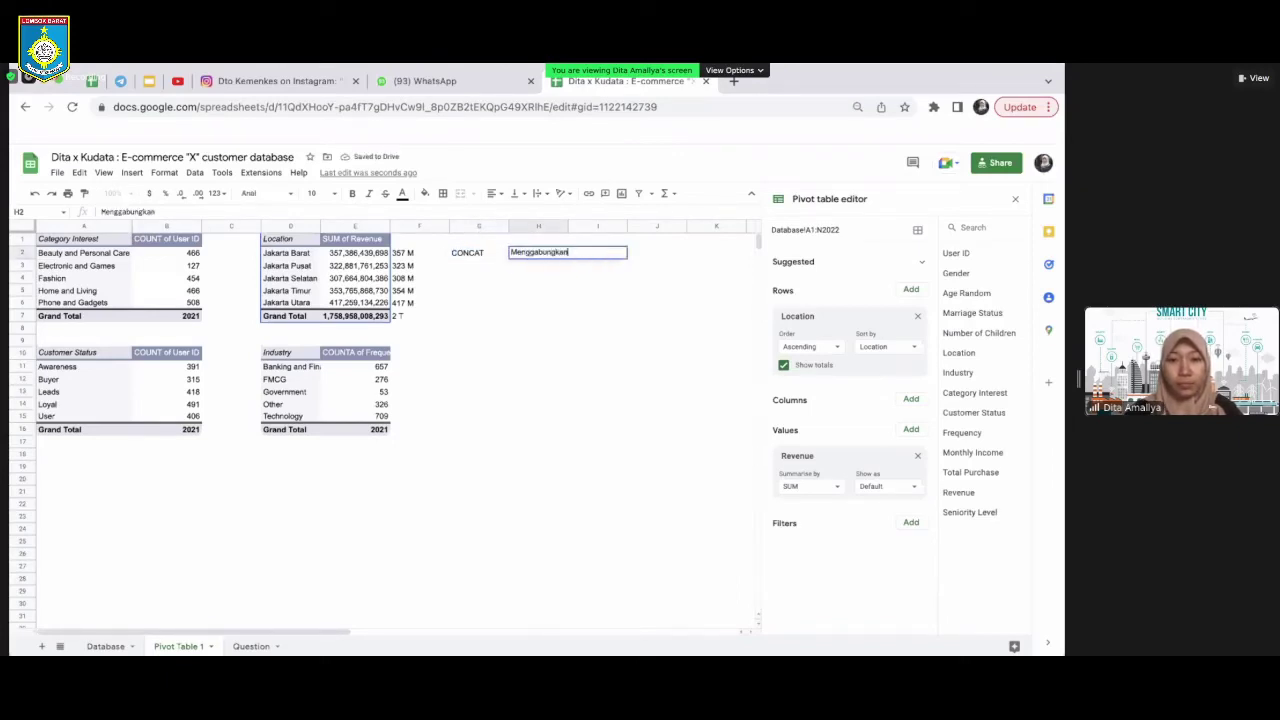
type(" 2 atau lebi")
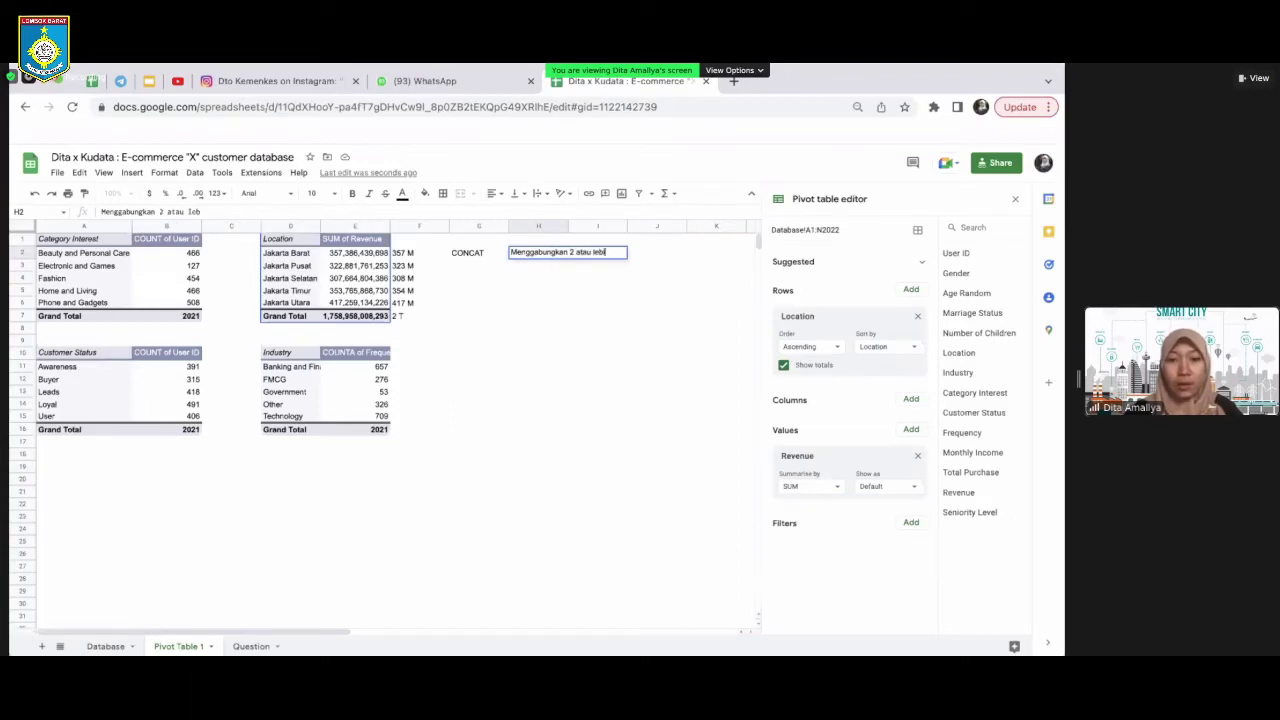
type("h aata da")
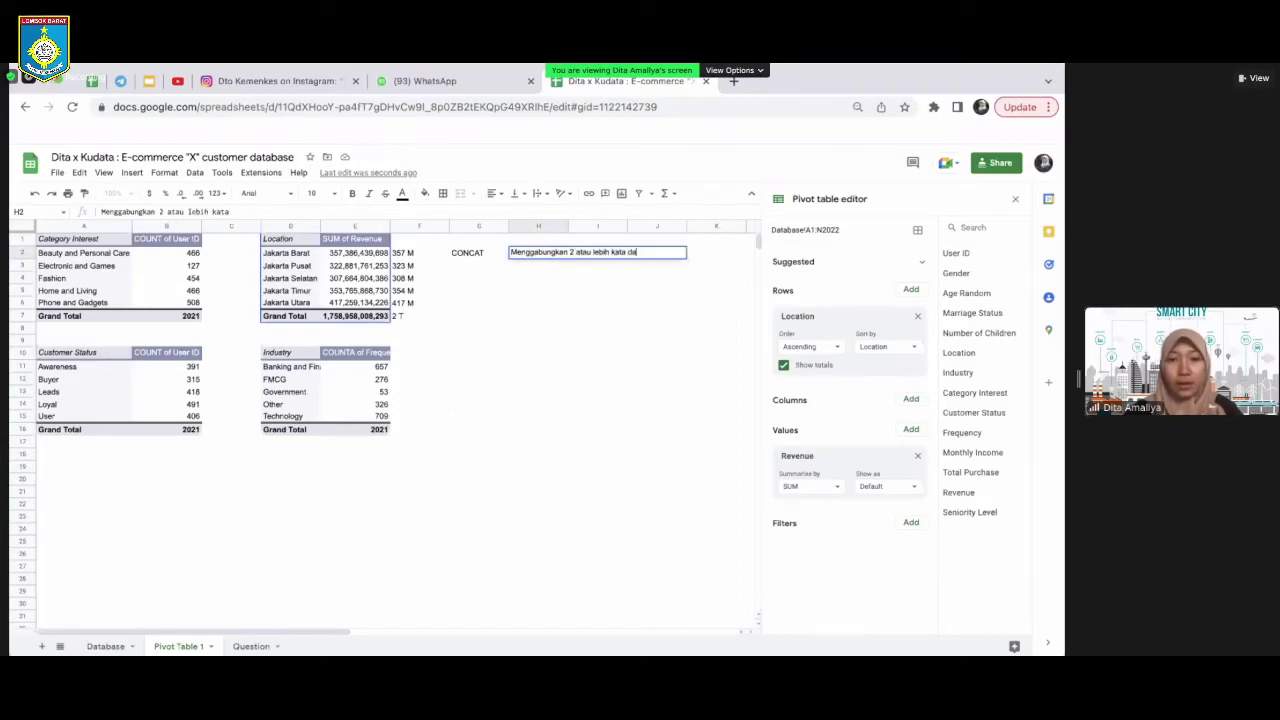
type("r")
key("BackSpace")
key("BackSpace")
key("BackSpace")
key("BackSpace")
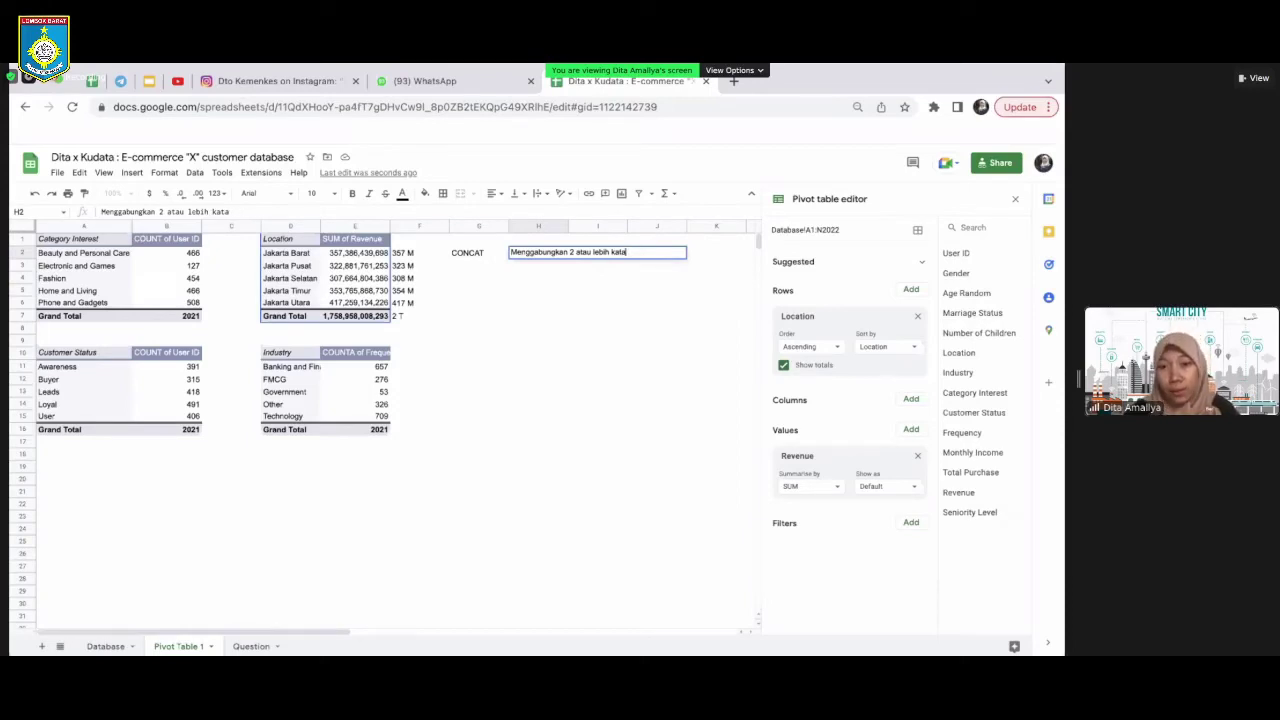
key("Return")
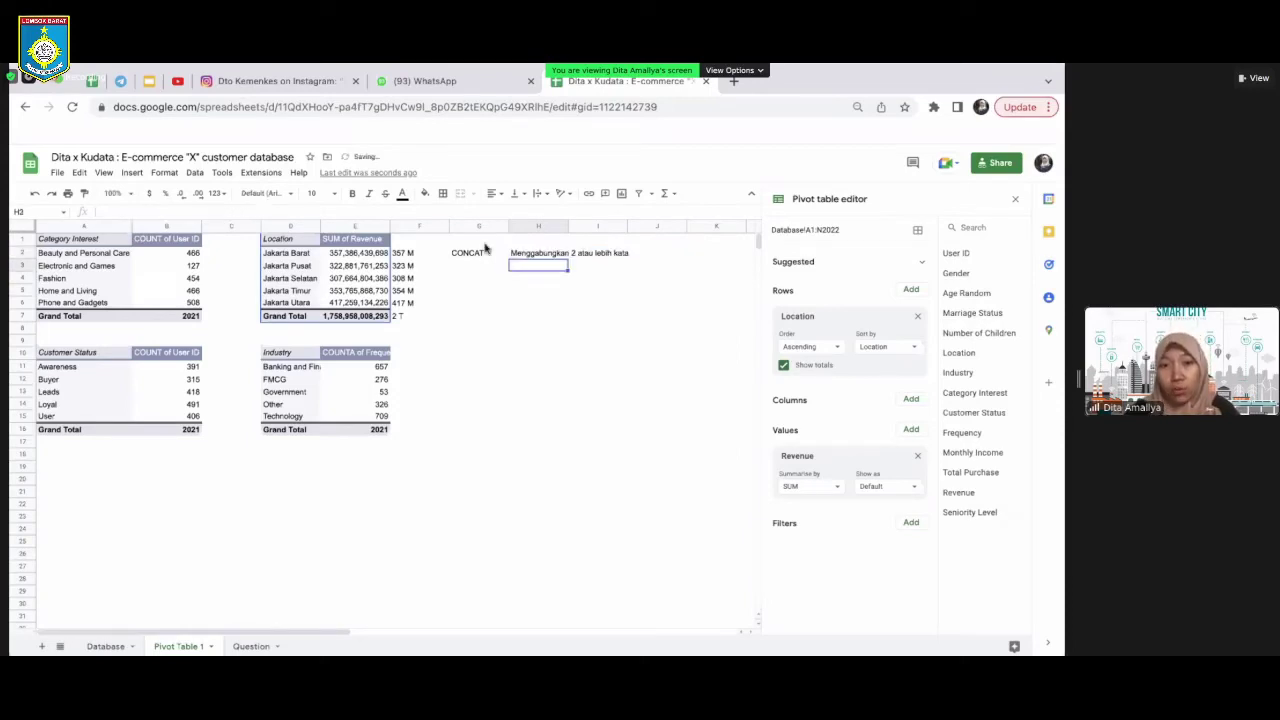
left_click(408, 258)
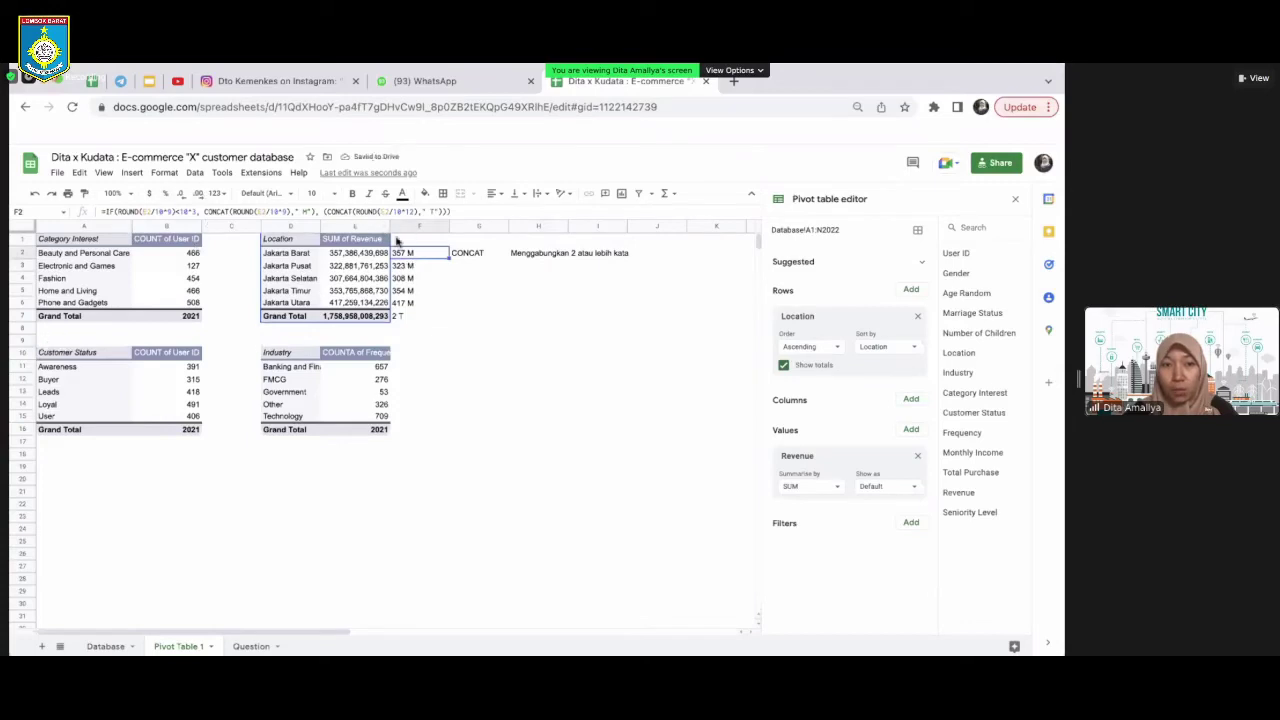
Close the pivot table editor and write the formula =CONCAT(D2,D11) in cell K2, leaving it open for editing
left_click(683, 255)
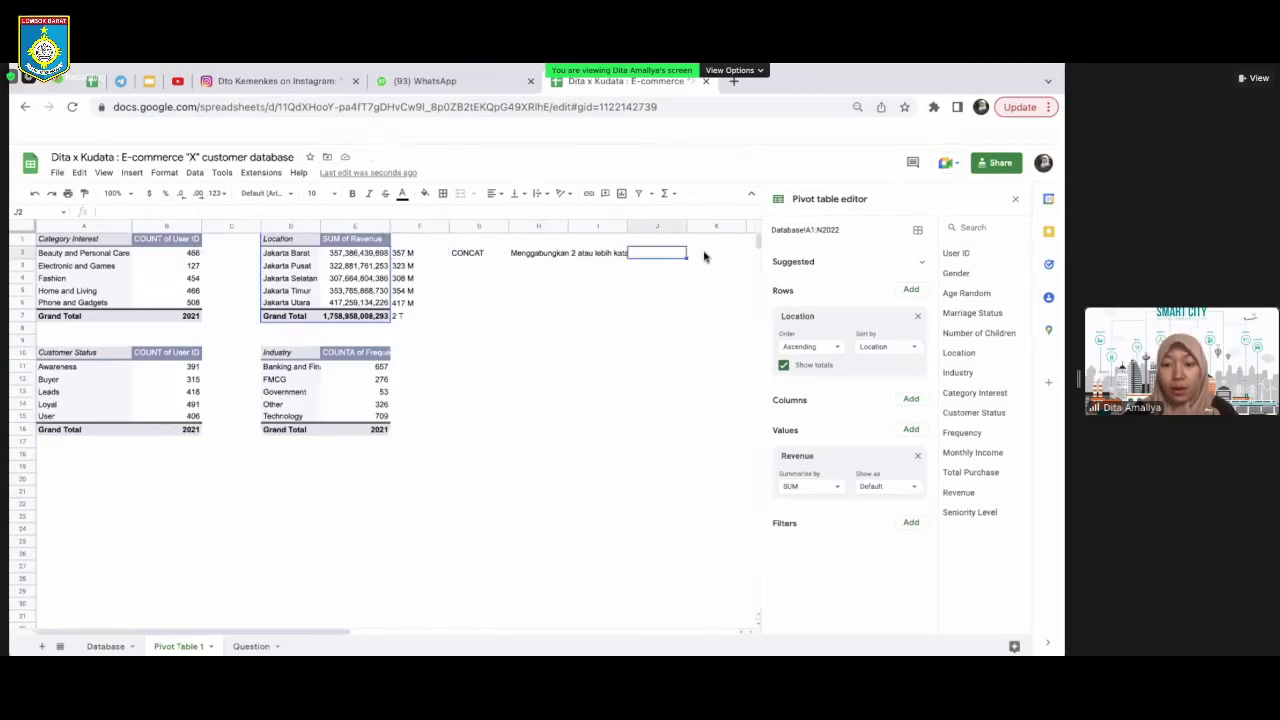
key("Right")
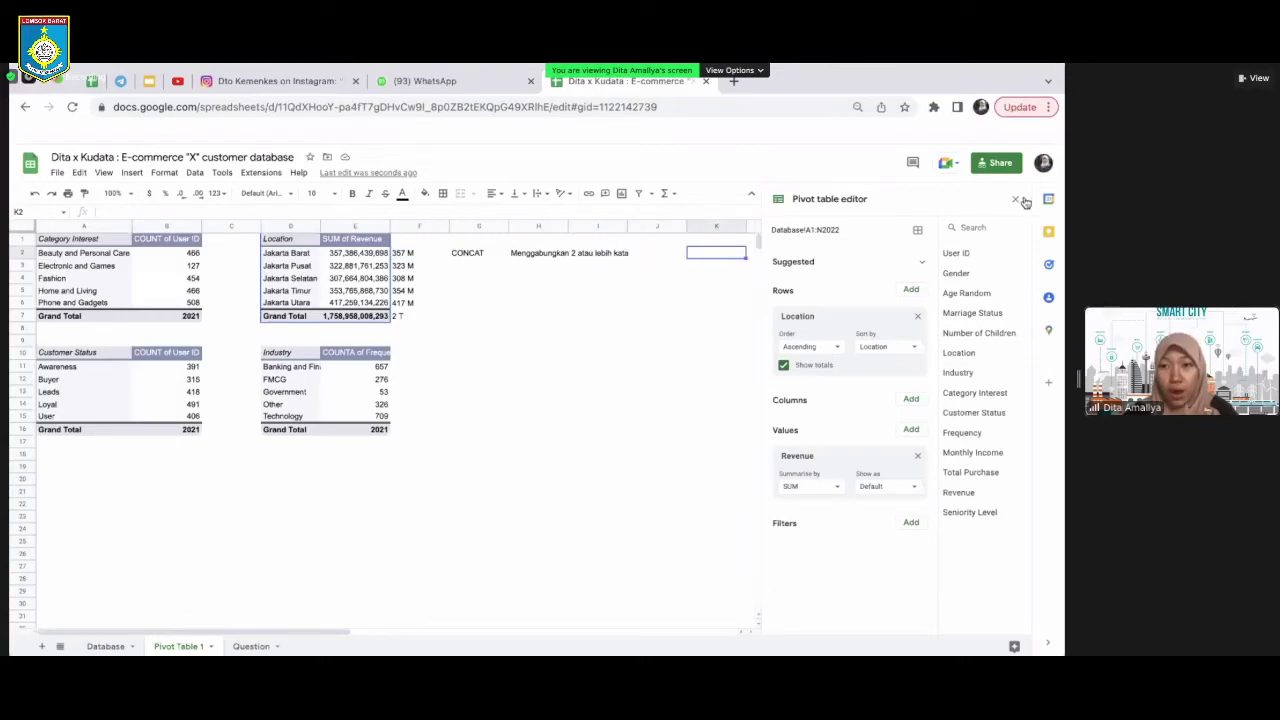
left_click(1022, 199)
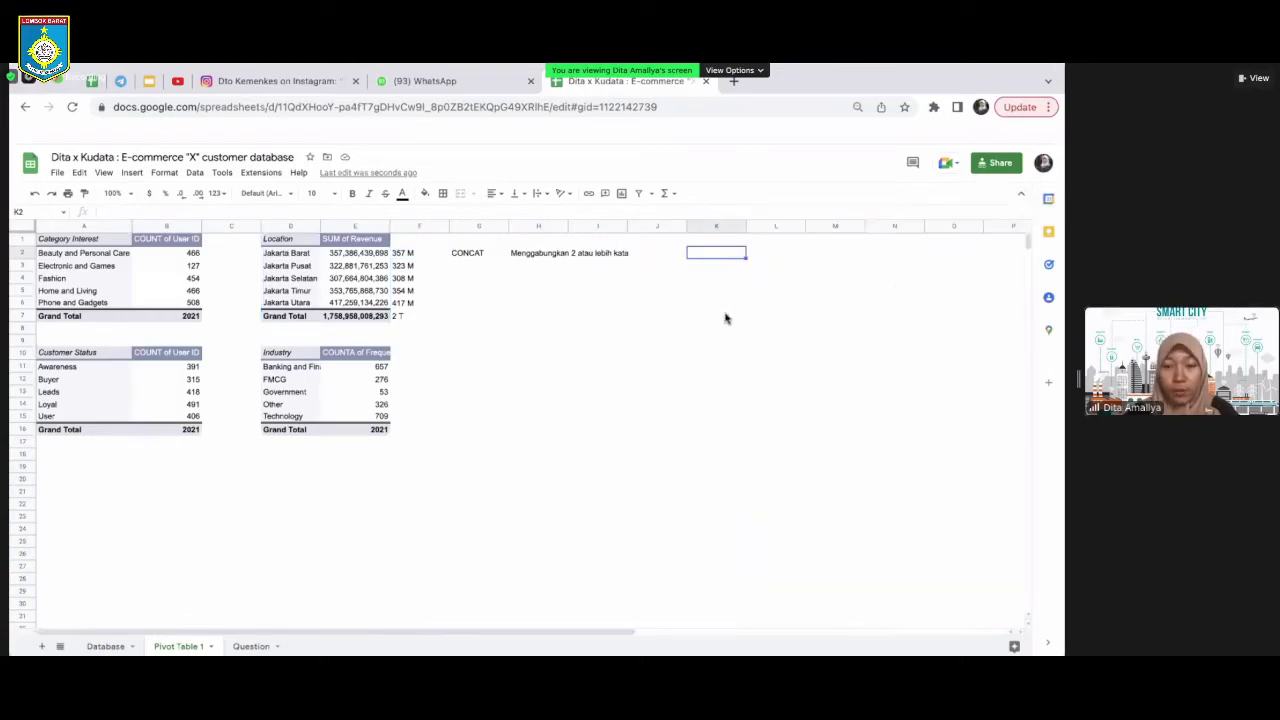
type("conca")
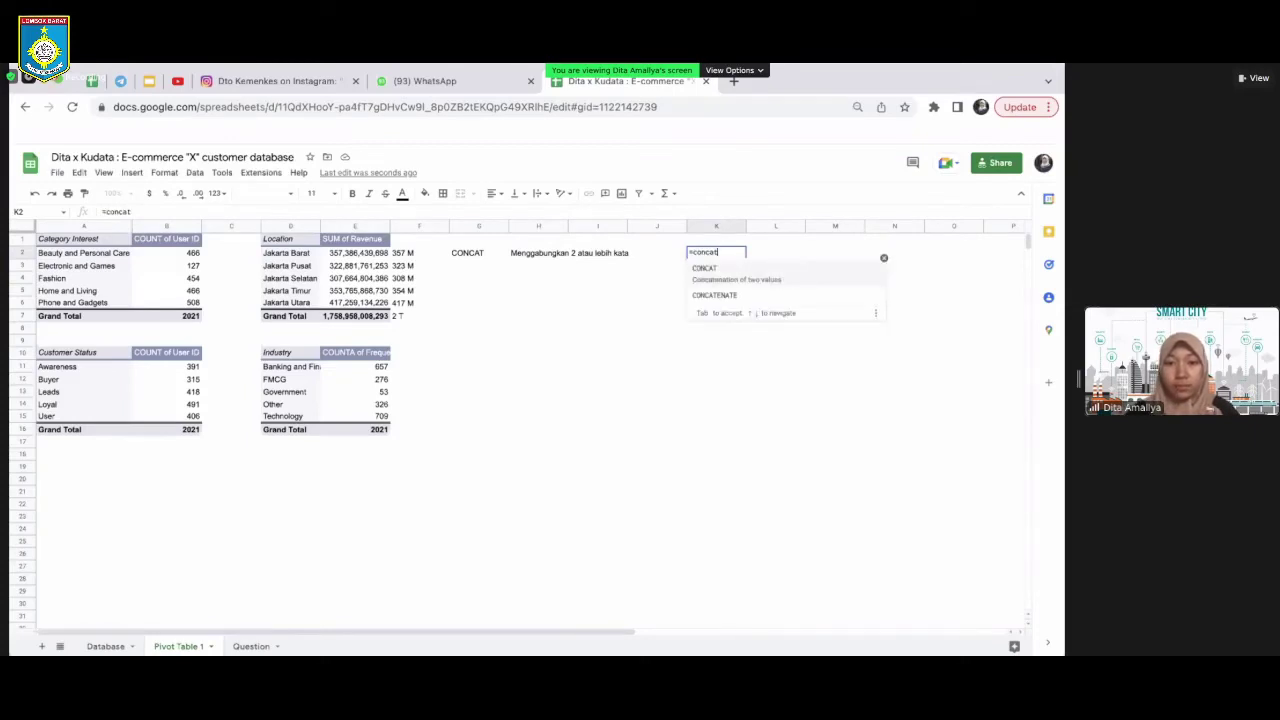
type("t")
key("Tab")
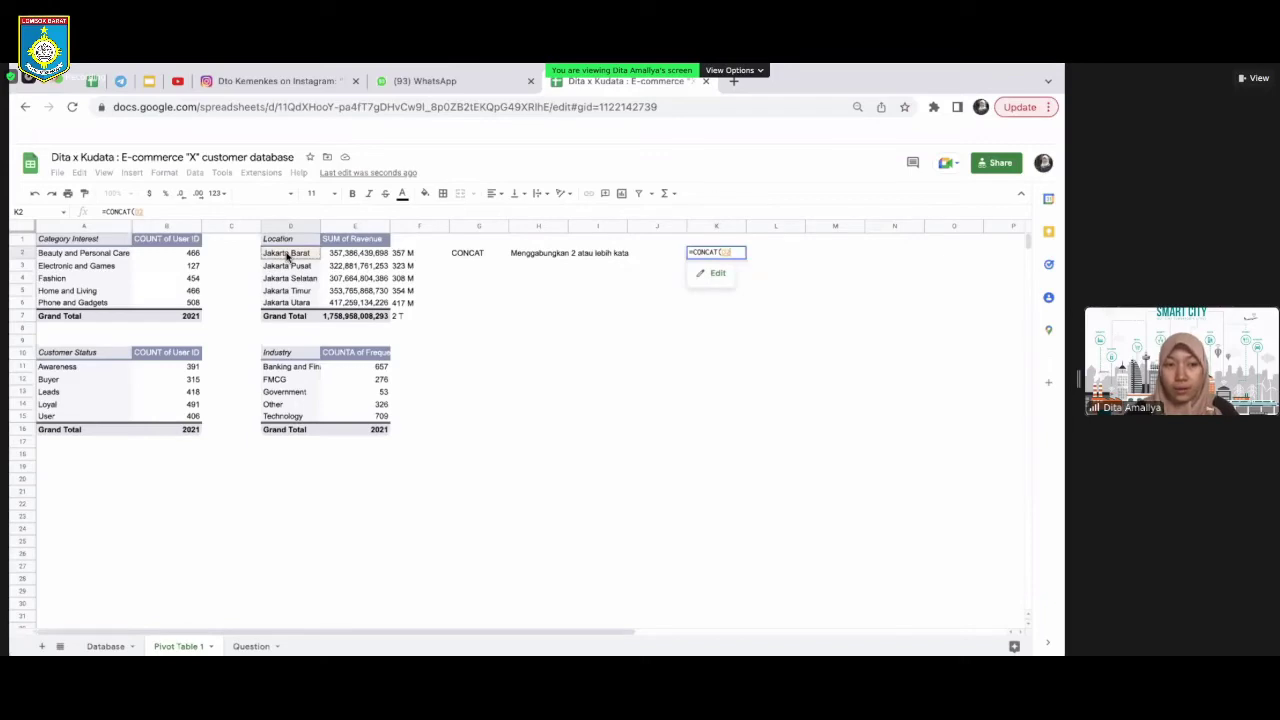
left_click(287, 256)
type(",")
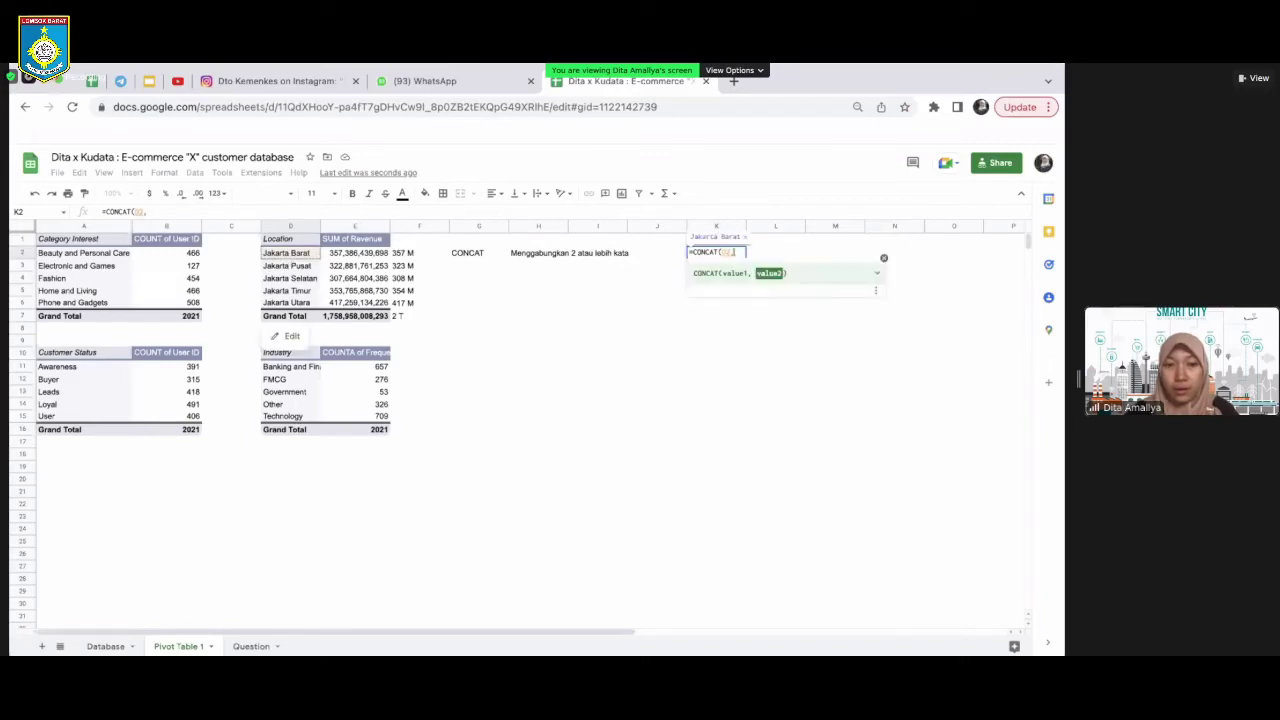
left_click(300, 367)
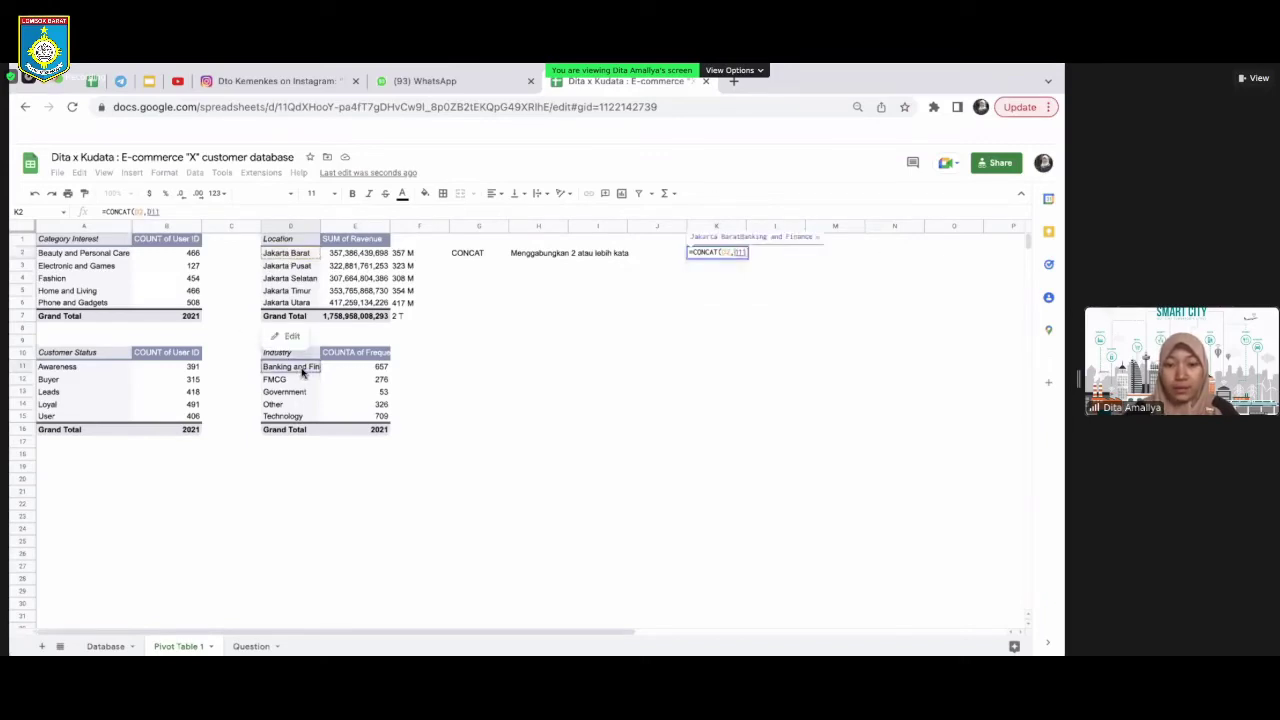
type(")")
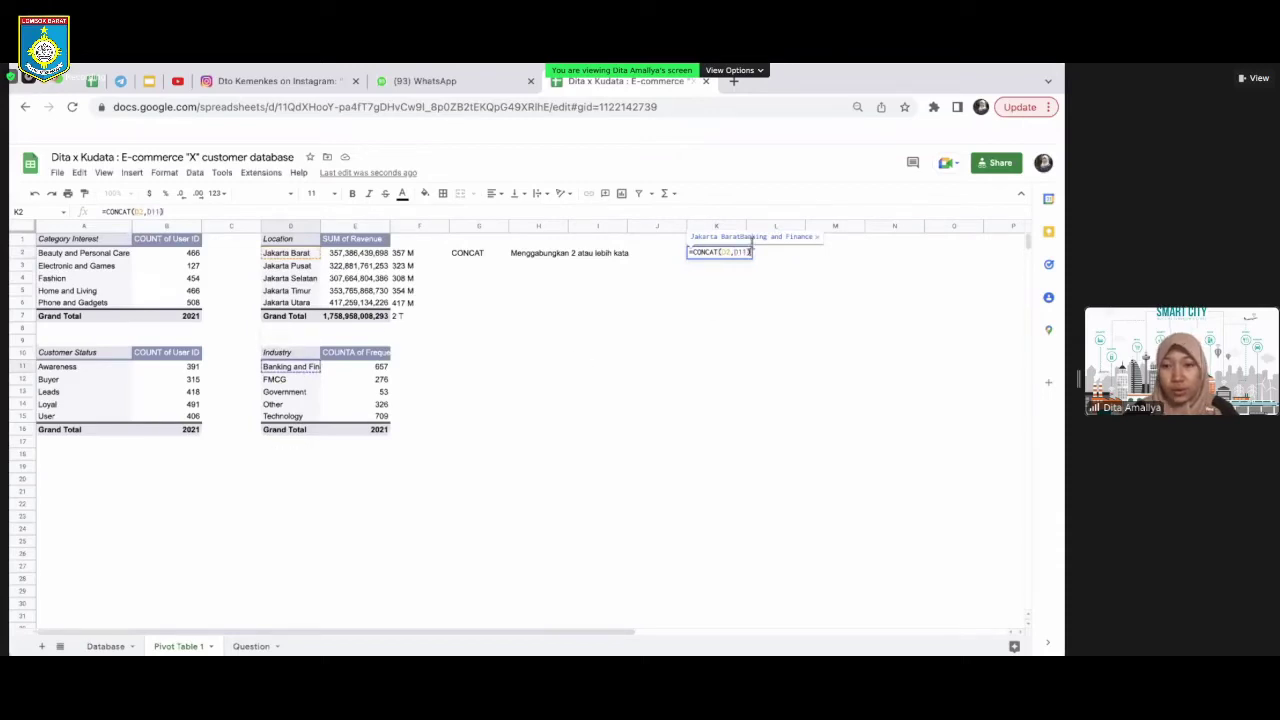
Change K2's function to CONCATENATE, insert a space string between D2 and D11, and commit the formula
left_click(733, 251)
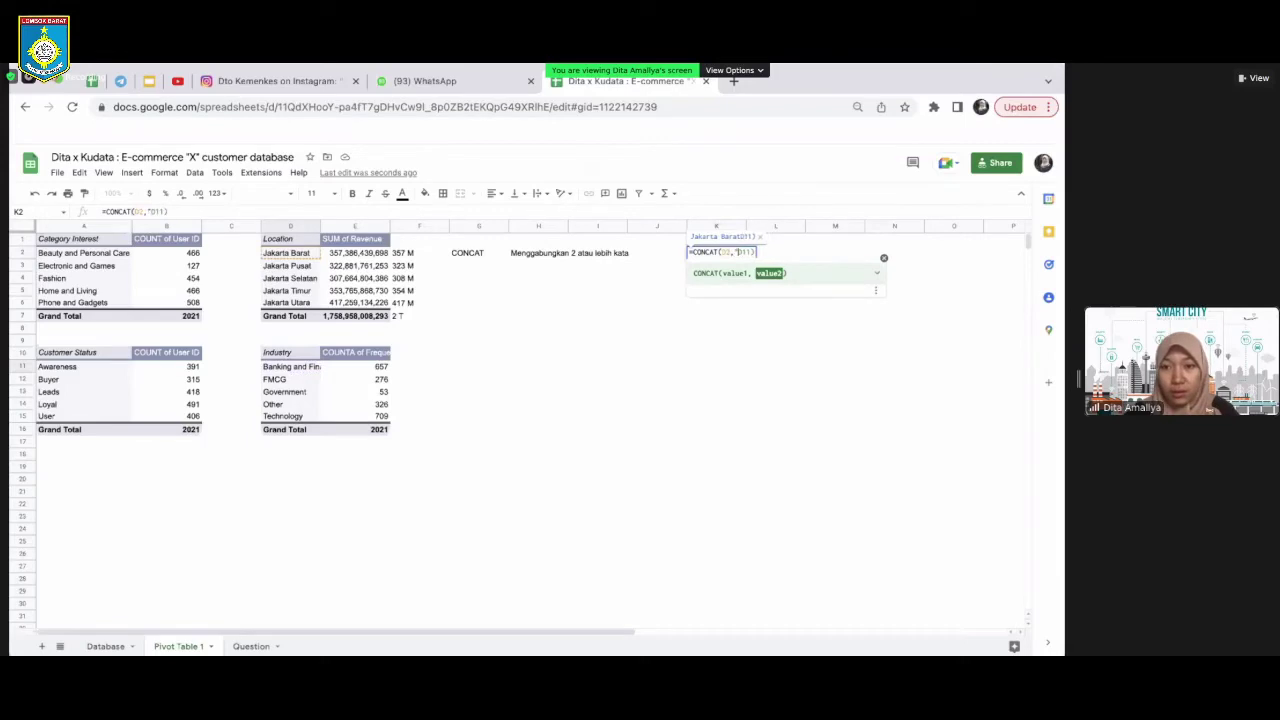
left_click(720, 252)
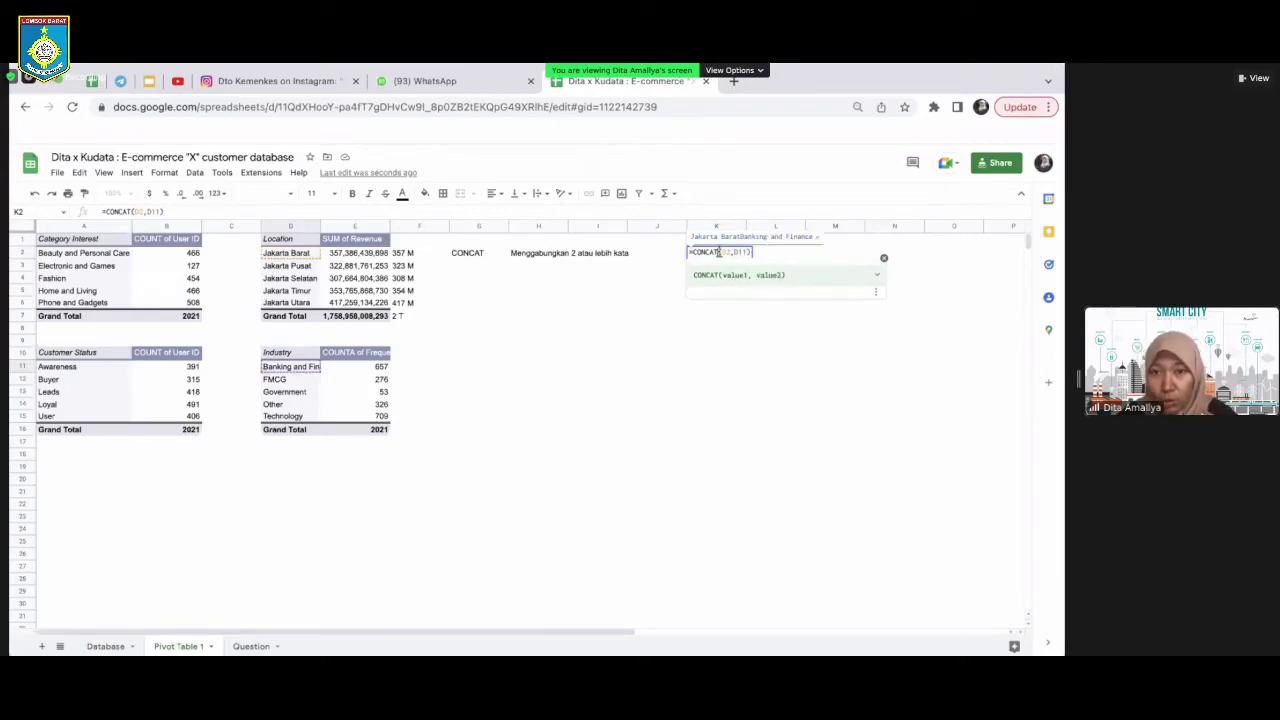
type("e")
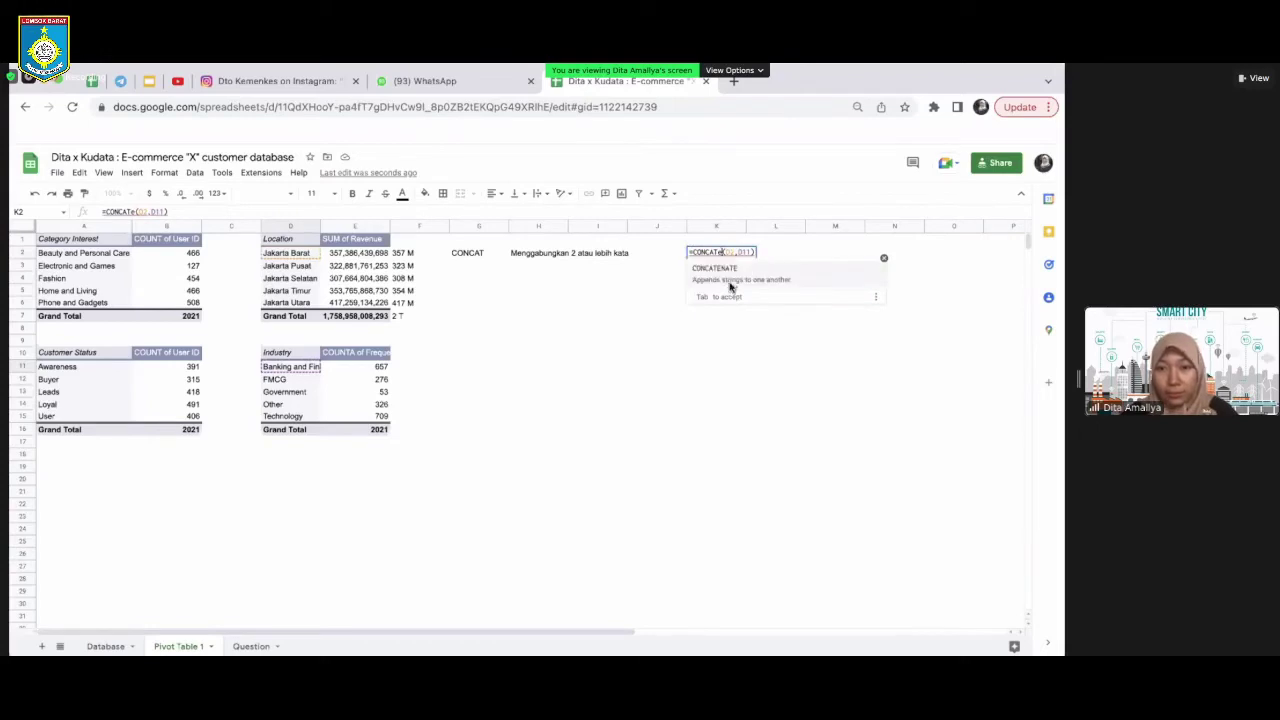
key("Tab")
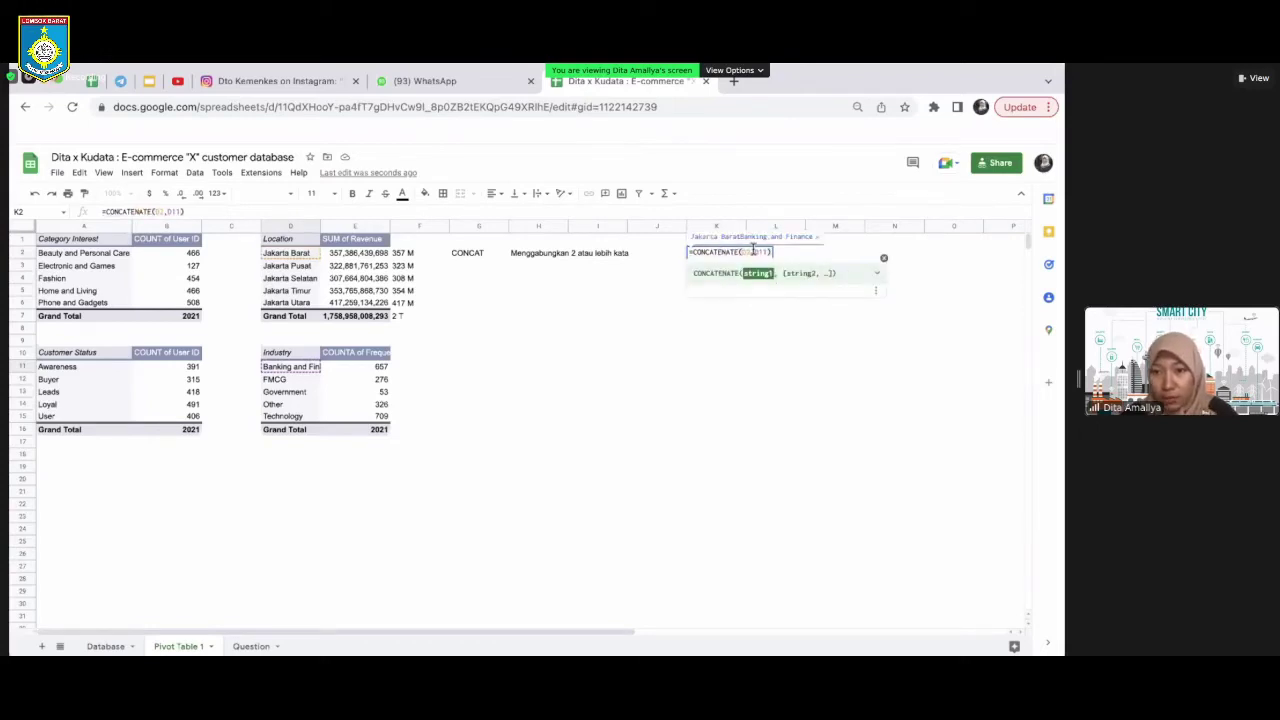
left_click(755, 253)
type("\" ")
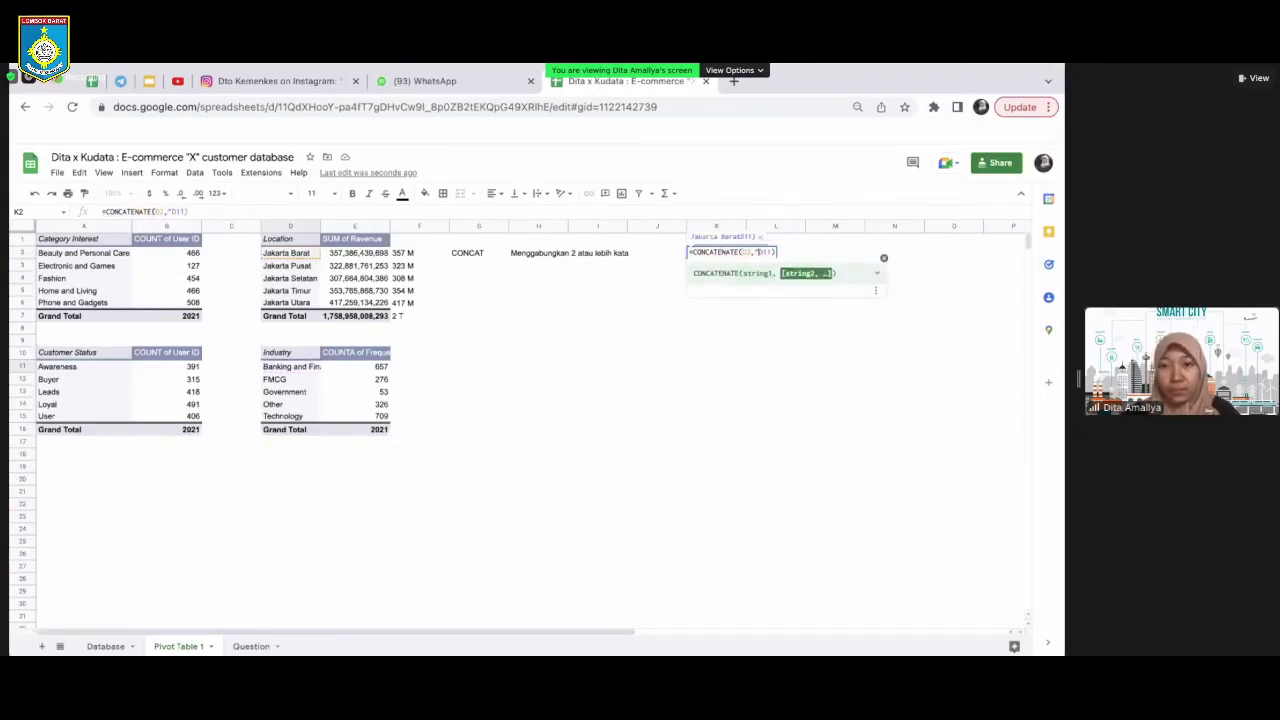
type("\",")
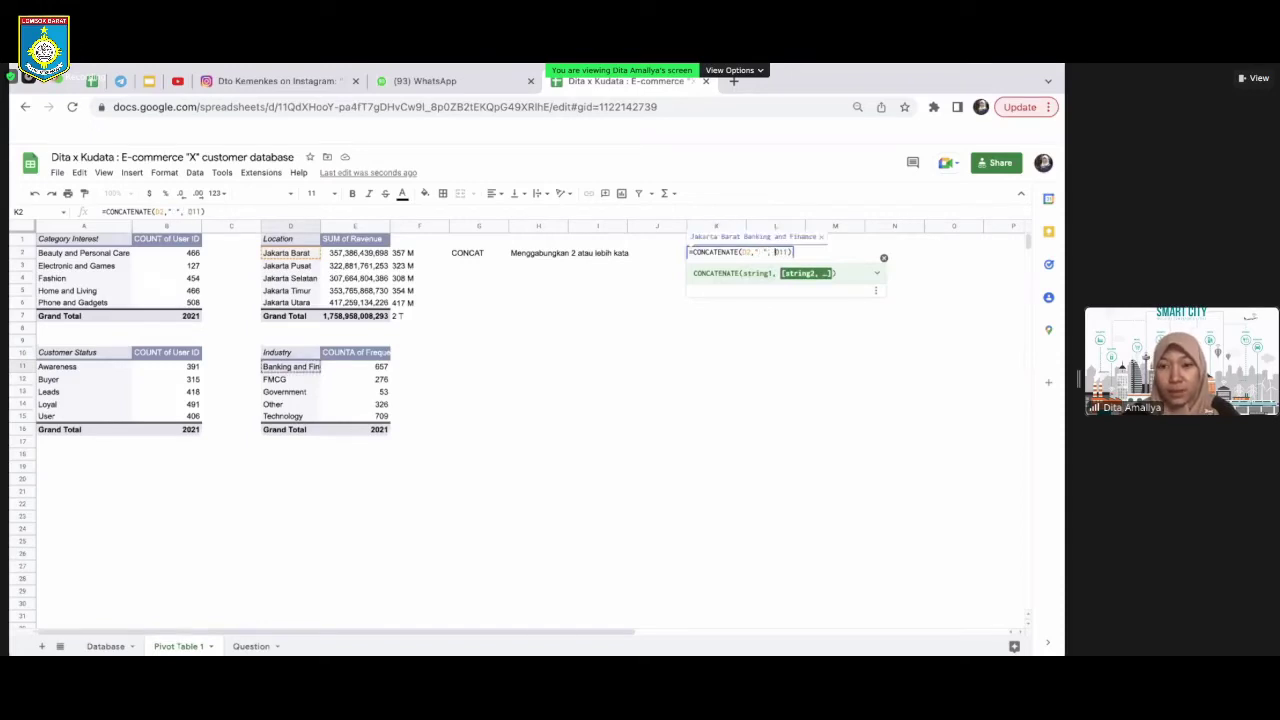
key("Return")
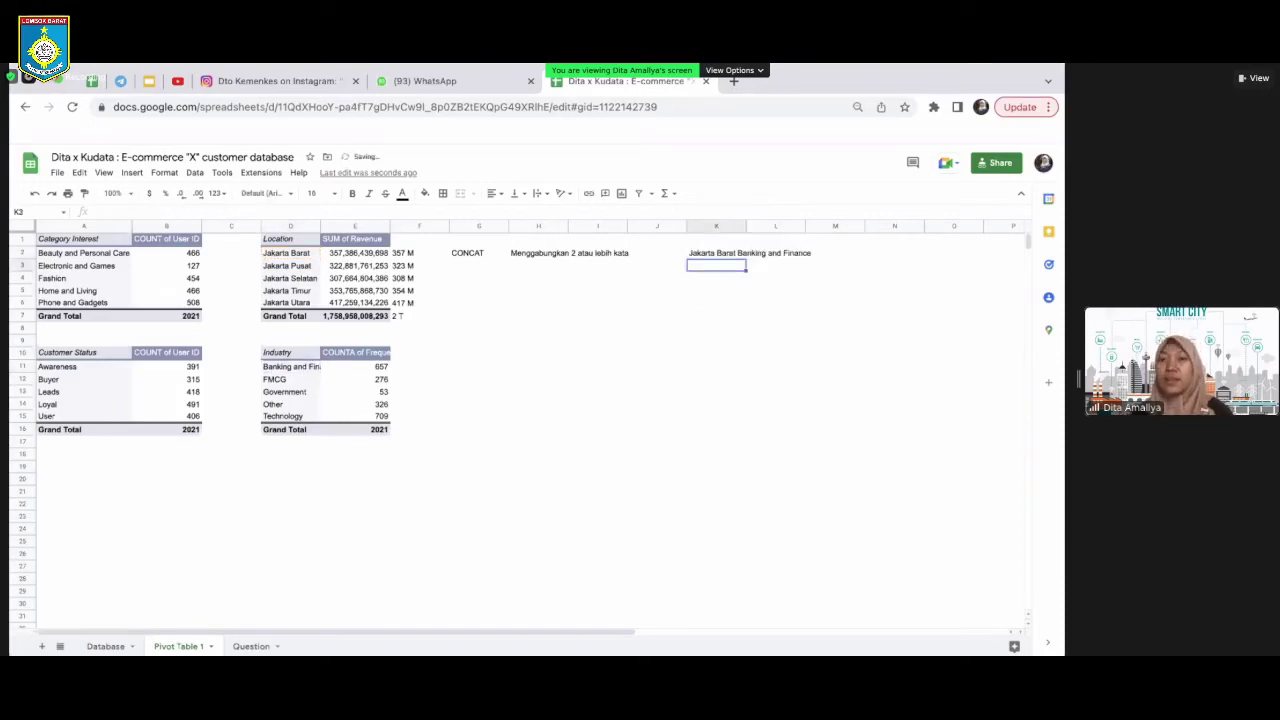
left_click(708, 255)
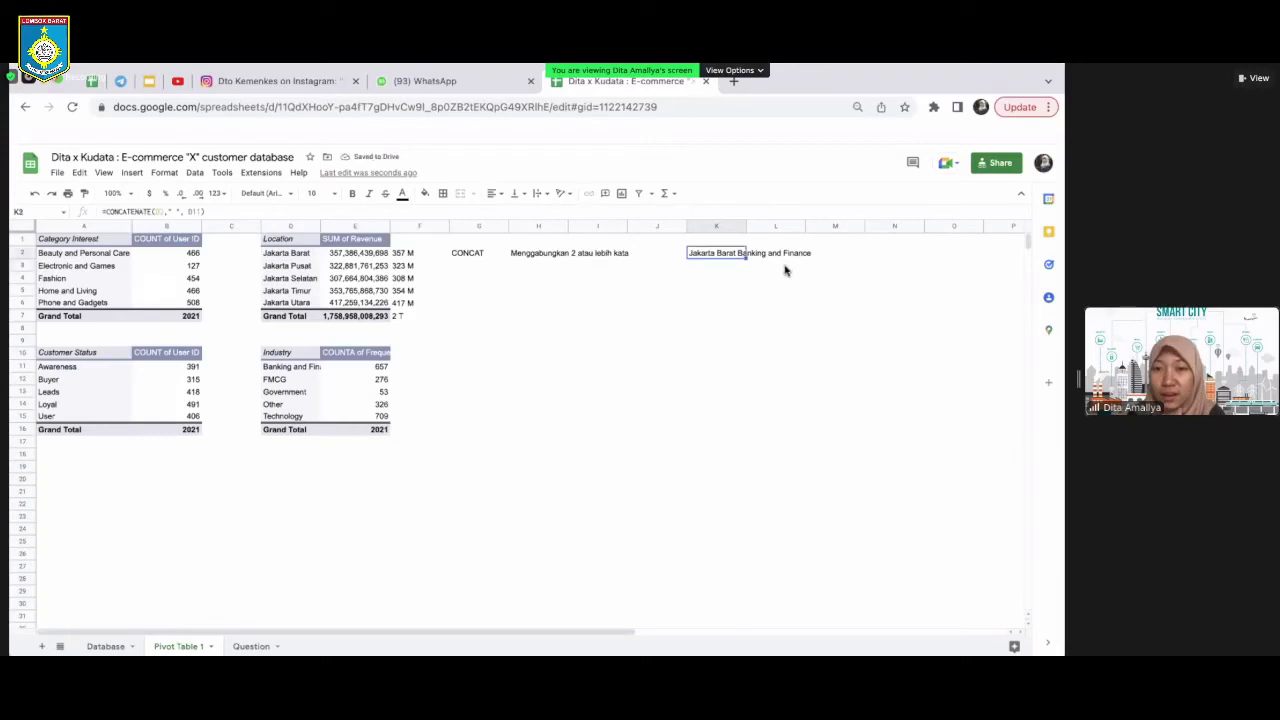
left_click(311, 372)
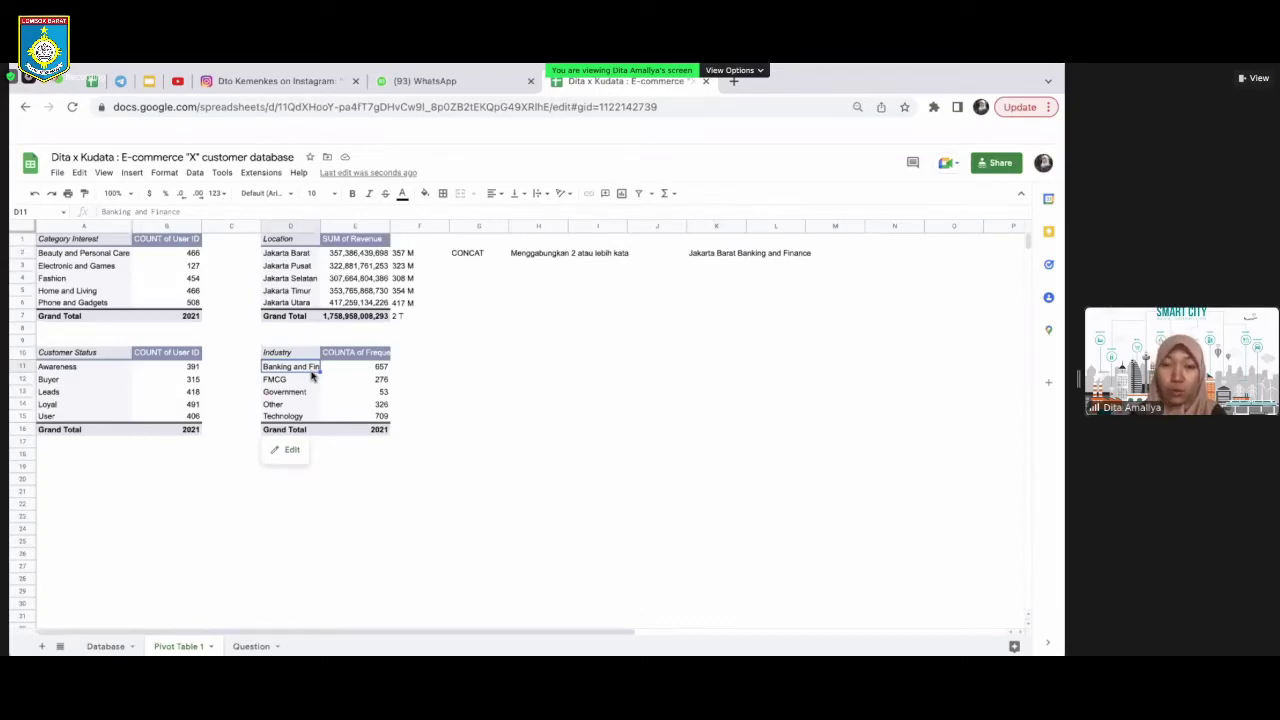
Shorten the CONCAT explanation in H2 to "Menggabungkan 2 kata"
double_click(568, 254)
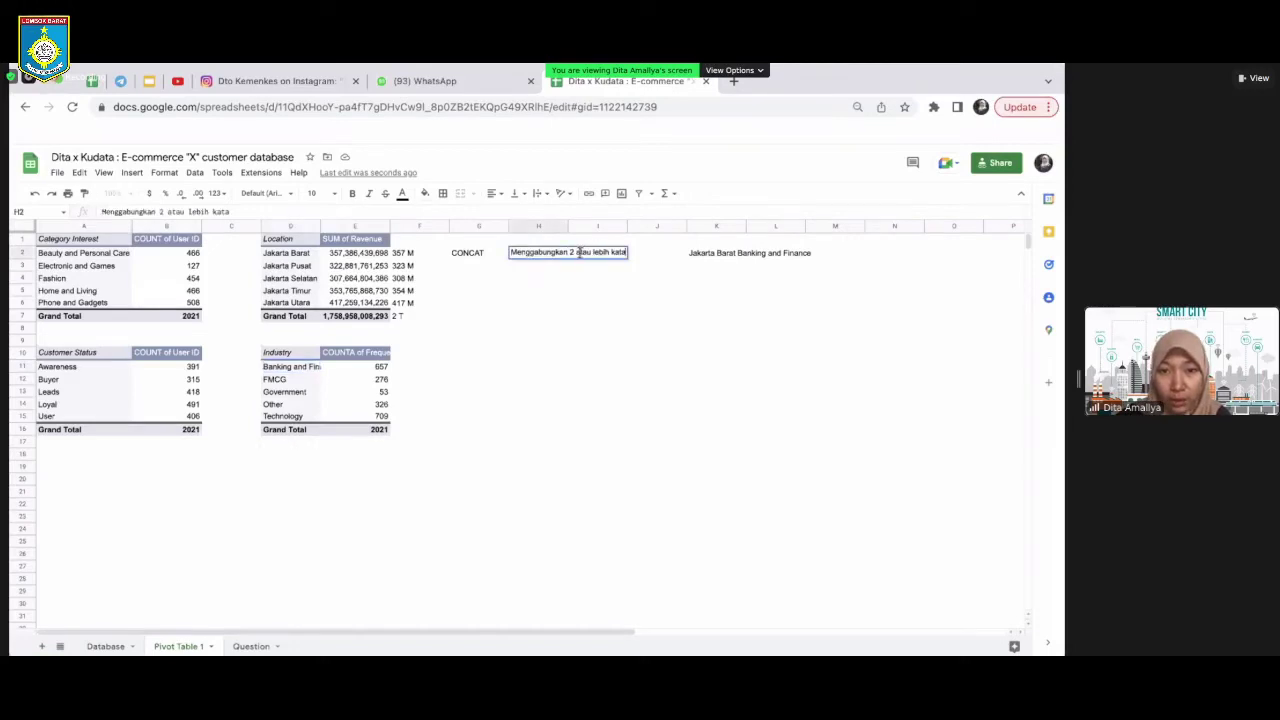
left_click(613, 253)
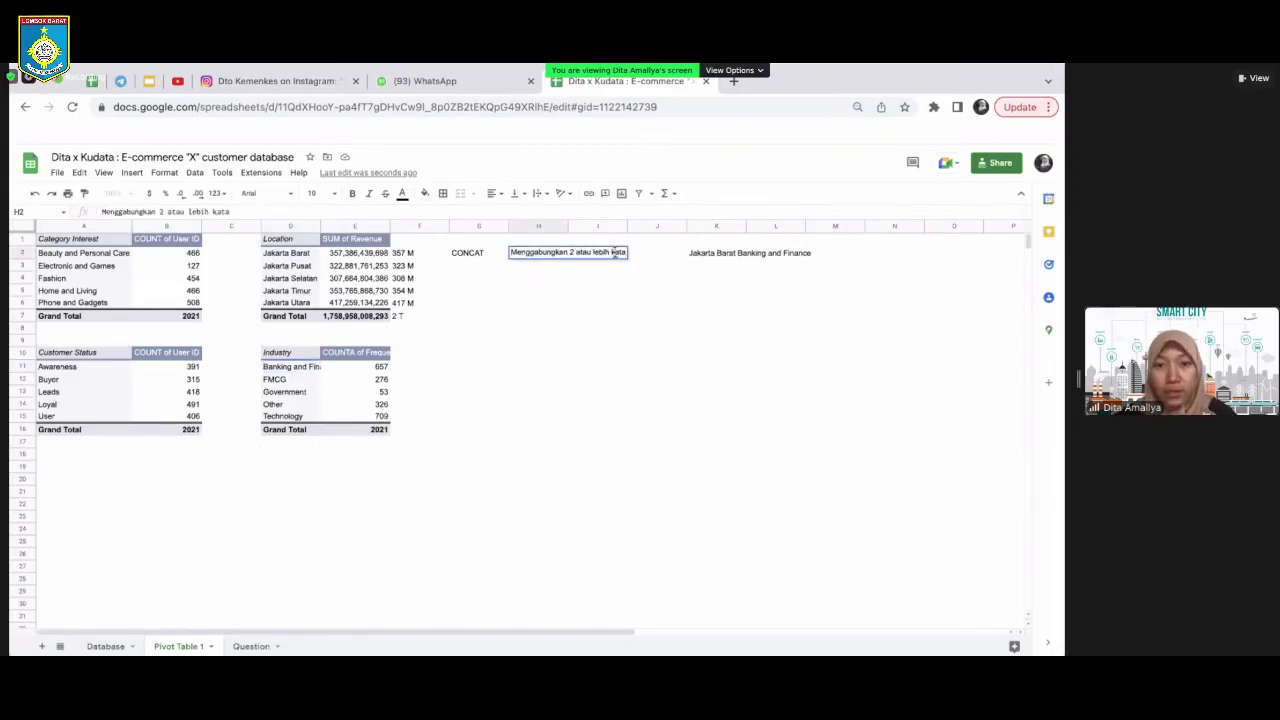
left_click_drag(613, 253, 575, 253)
key("BackSpace")
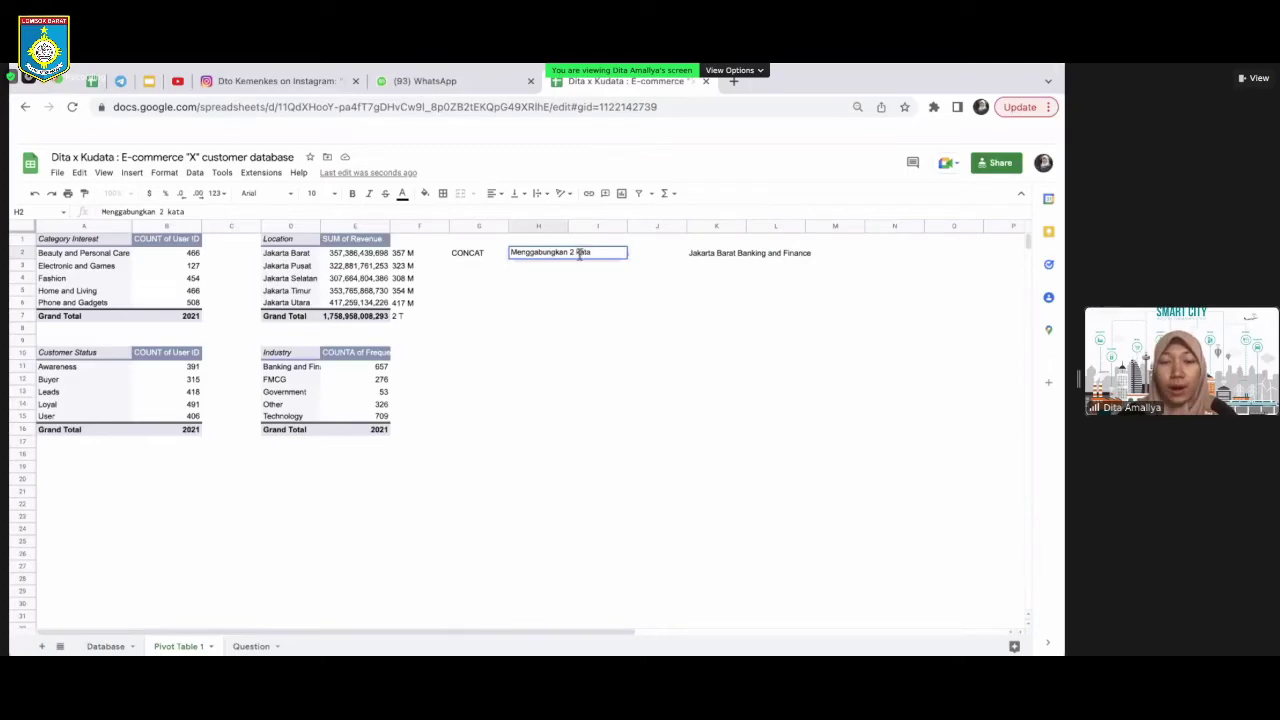
key("Return")
Enter the label CONCATENATE in cell G3
left_click(469, 268)
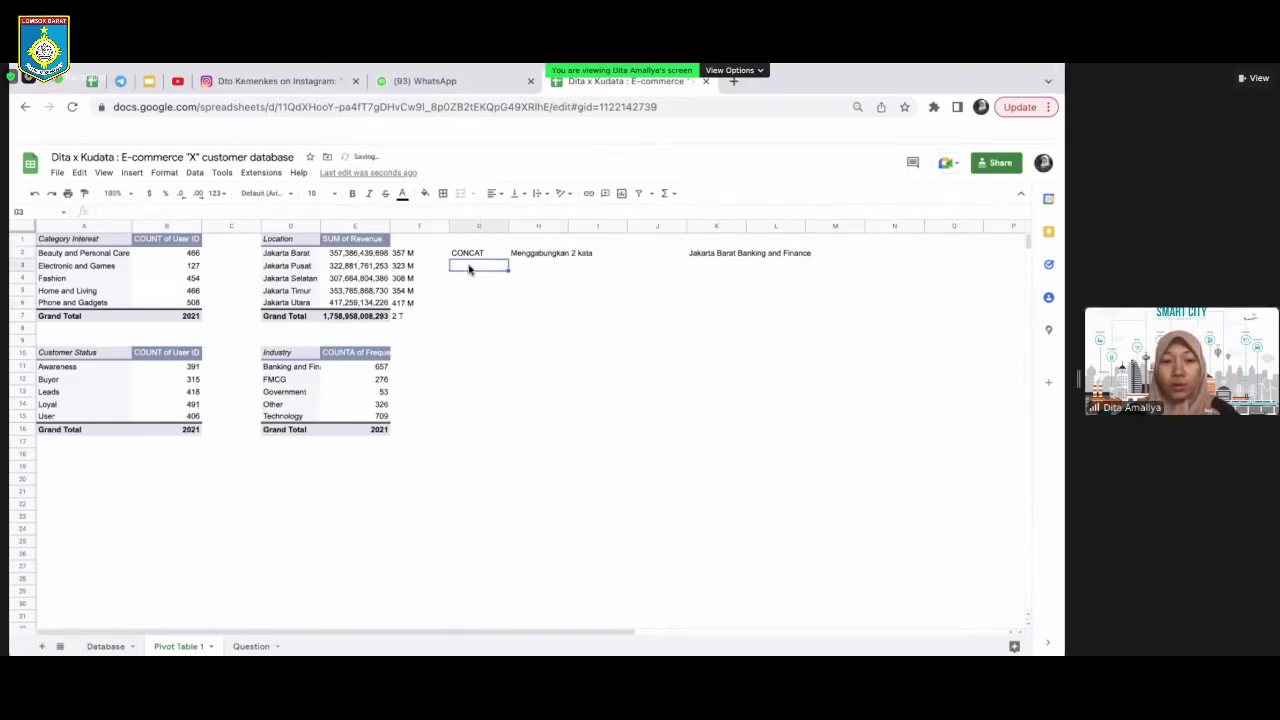
type("CONCAT")
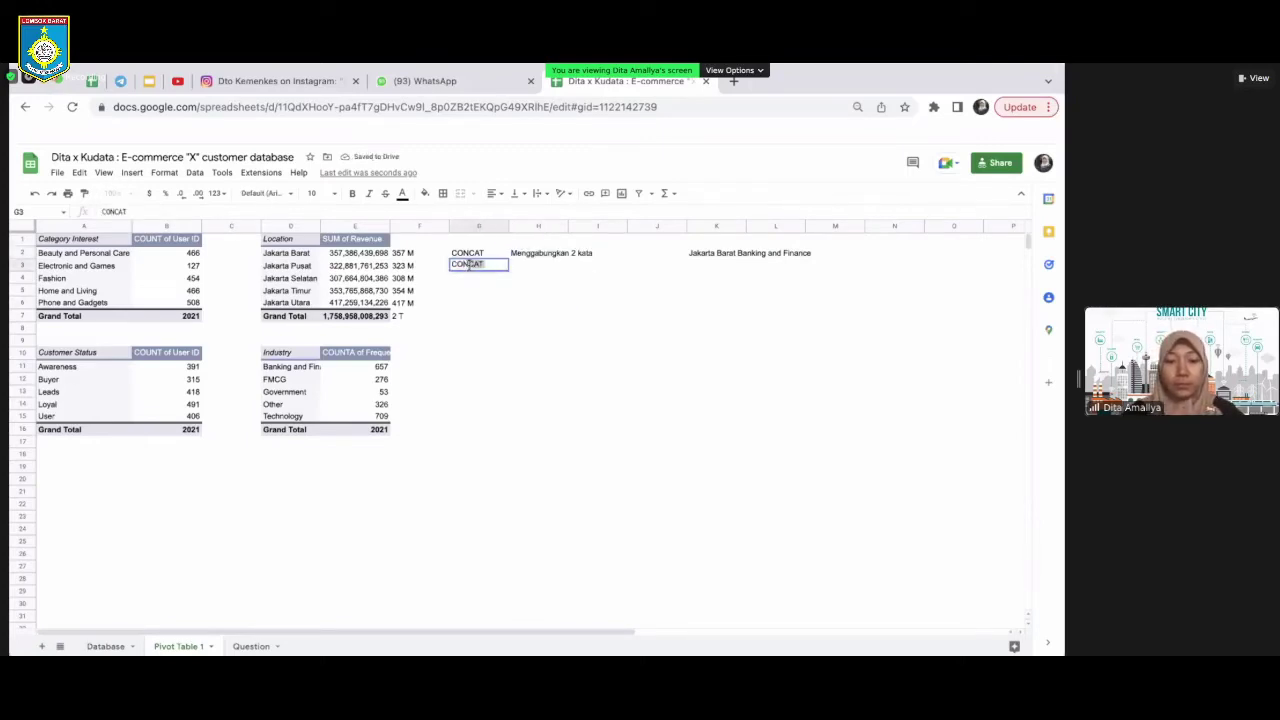
type("ENATE")
key("Tab")
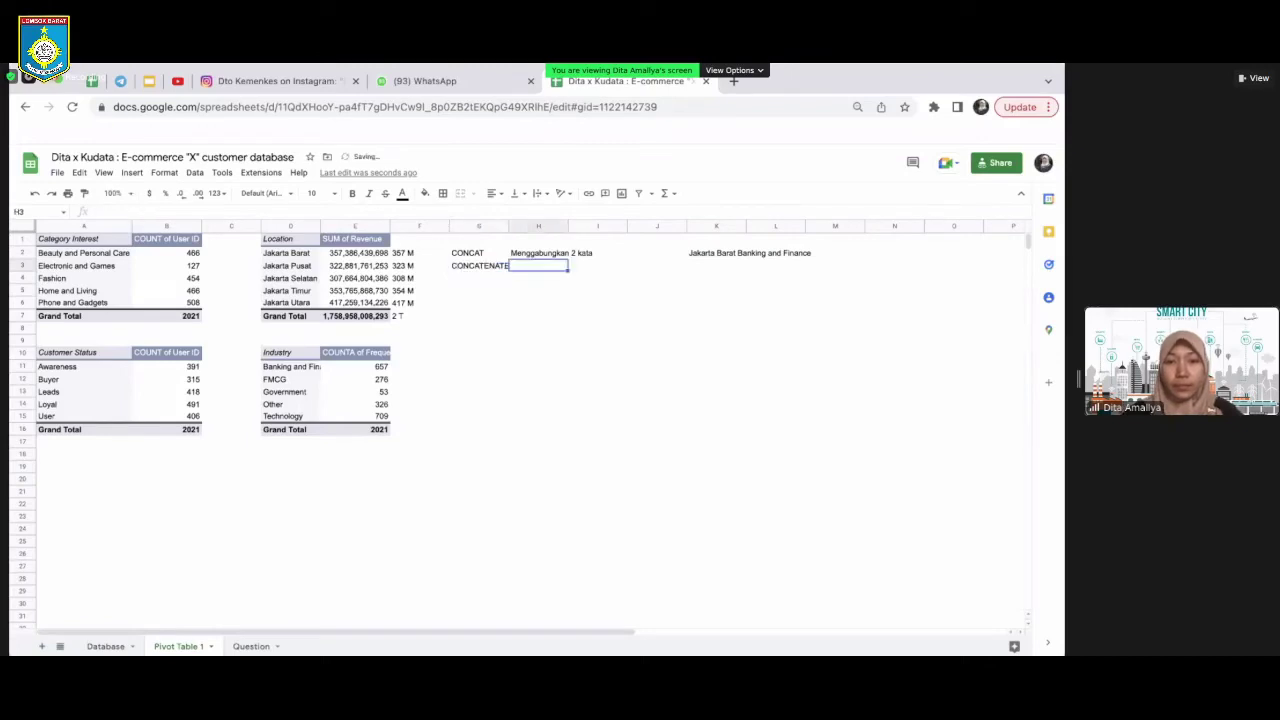
Copy the explanation from H2 to H3 and reword the copy as "Menggabungkan lebih dari kata"
left_click(535, 254)
key("ctrl+c")
left_click(538, 266)
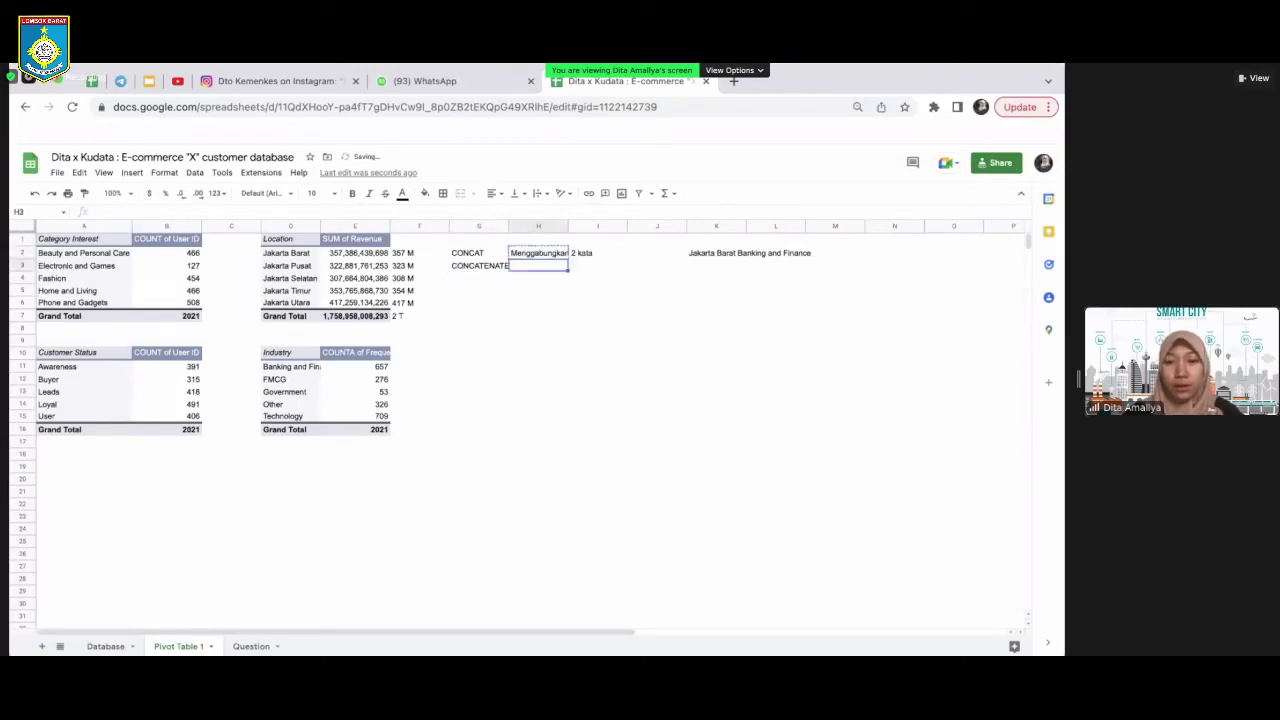
key("ctrl+v")
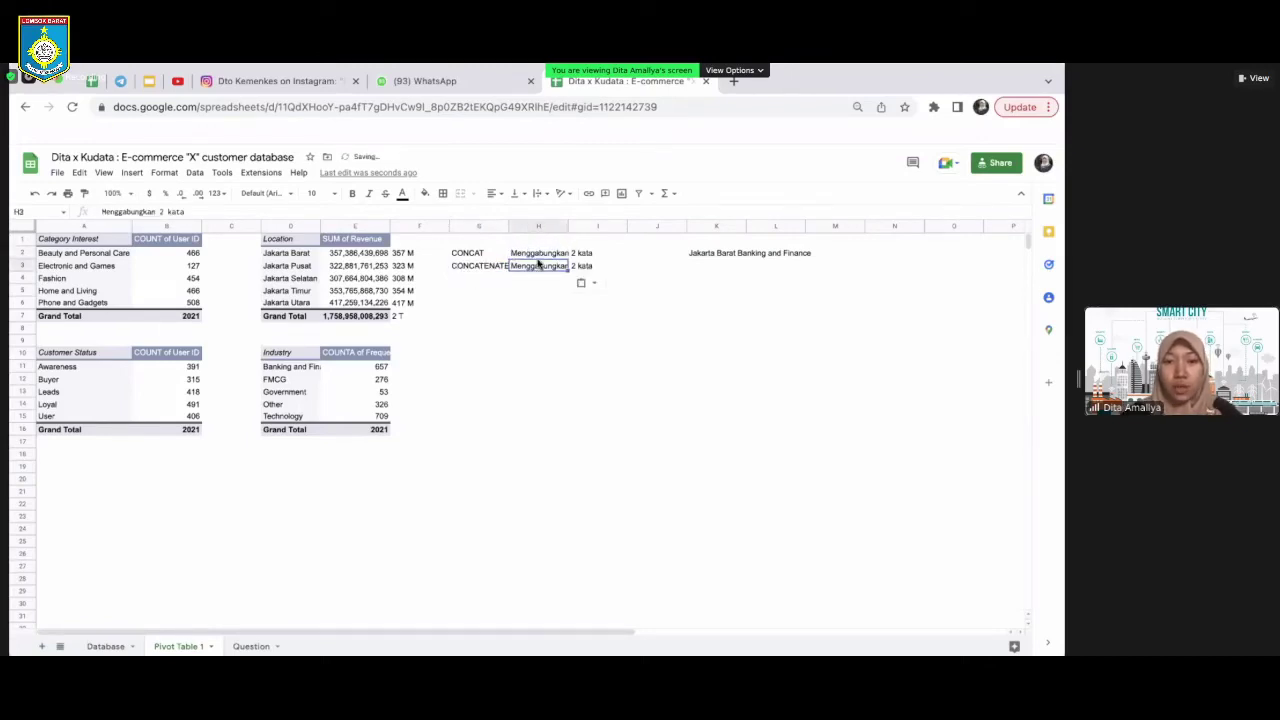
left_click(164, 211)
key("BackSpace")
type("lebih da")
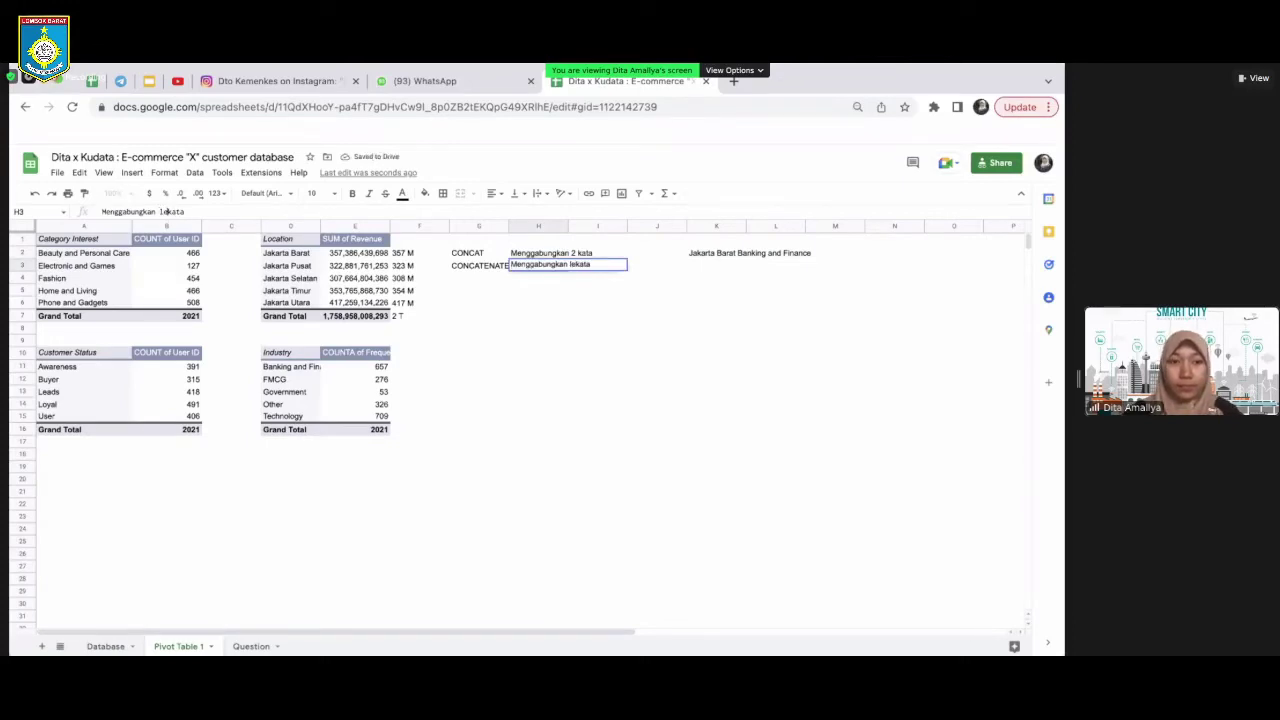
type("ri")
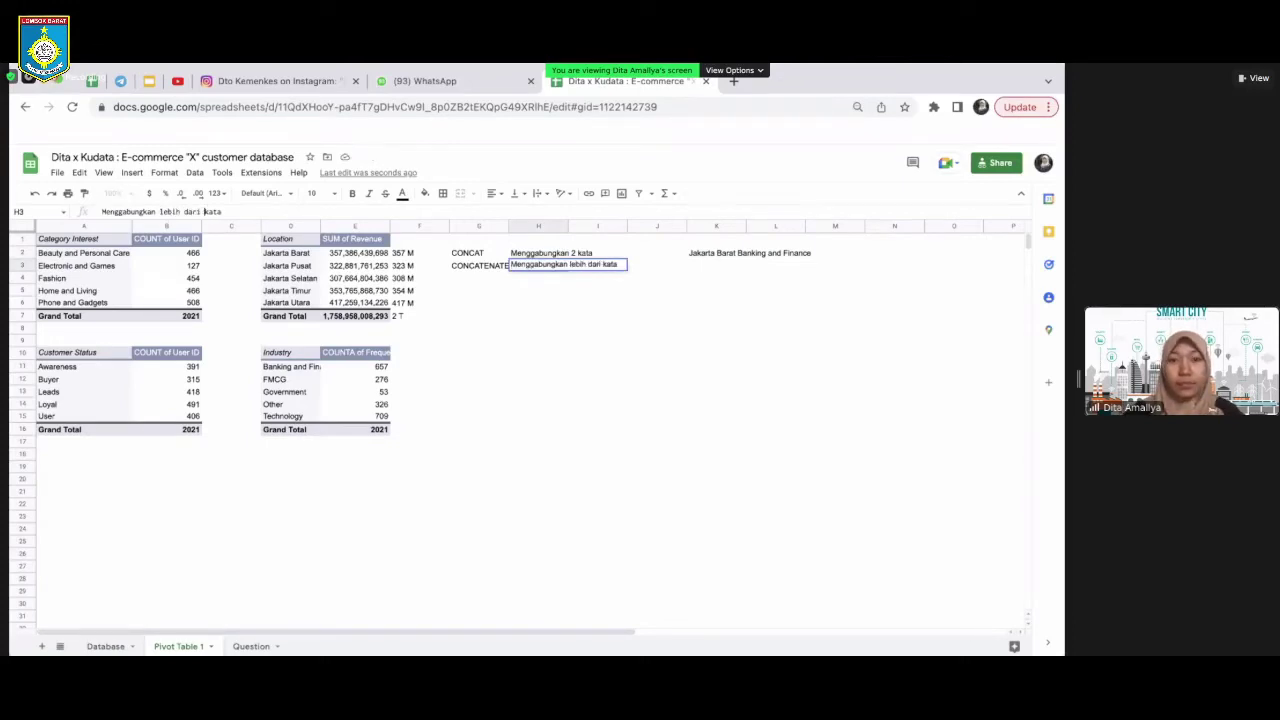
key("Return")
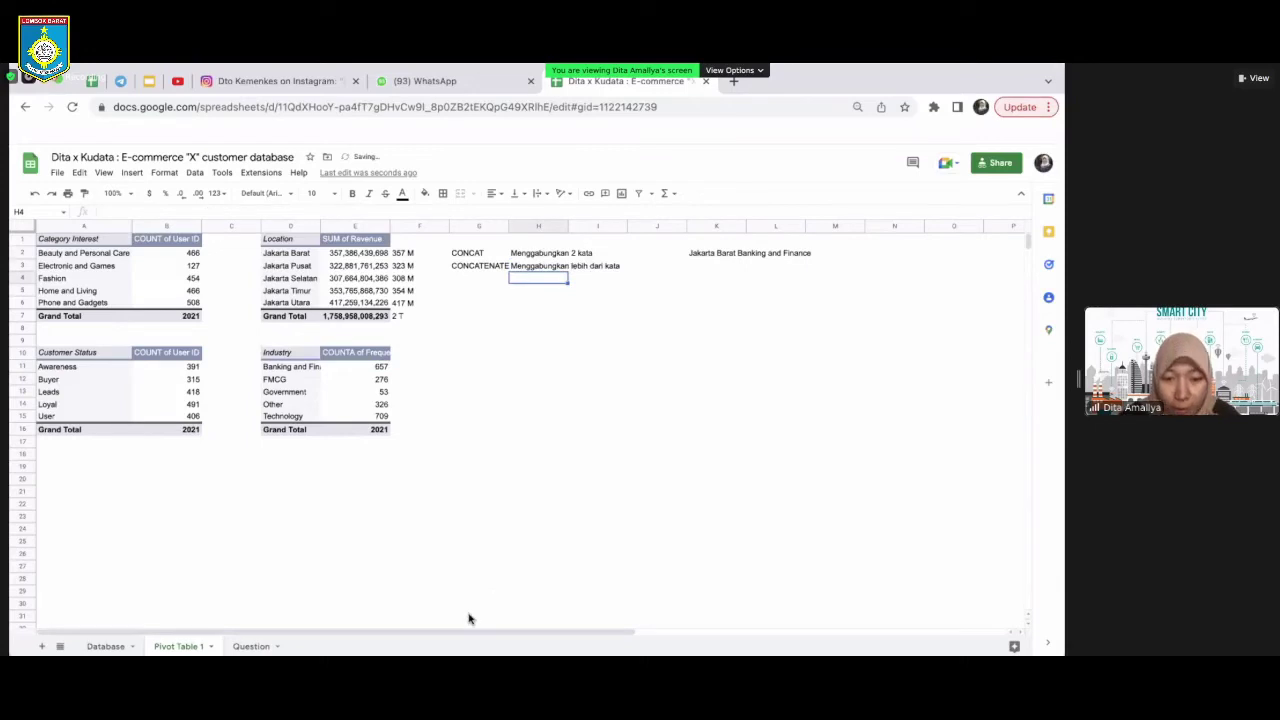
Enter the label ROUND in cell G4
left_click(681, 292)
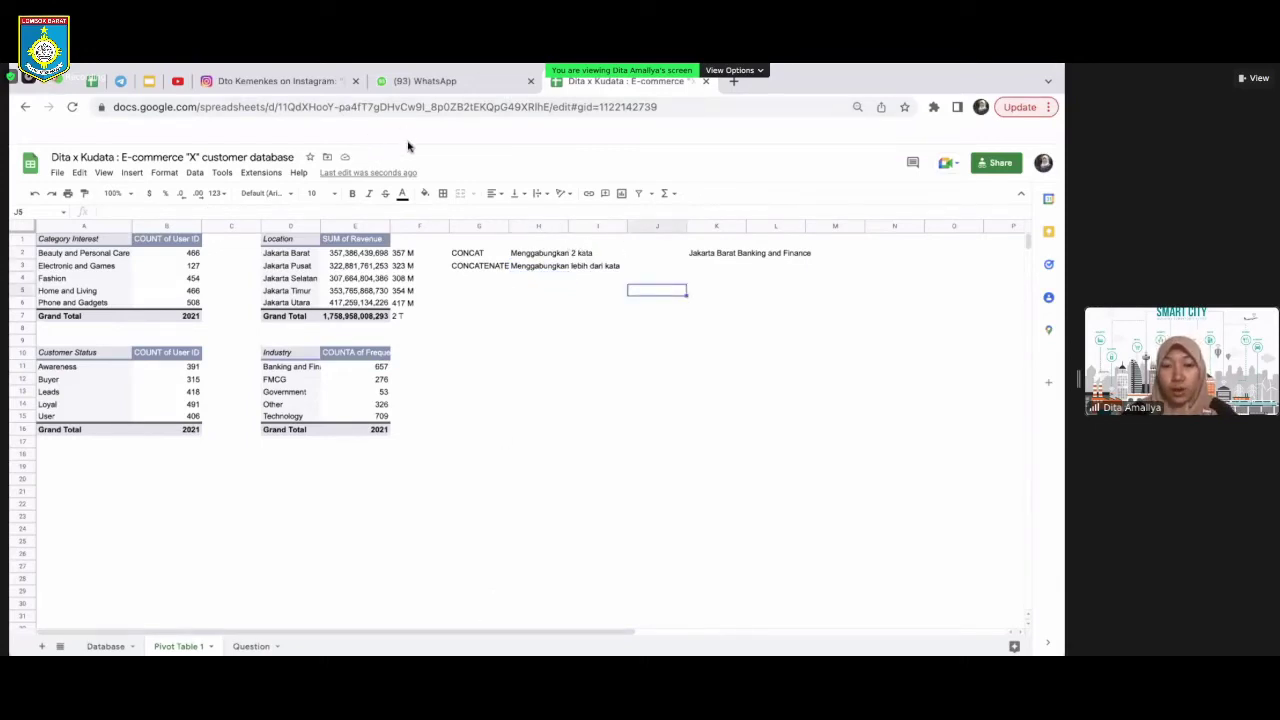
left_click(479, 284)
type("=RO")
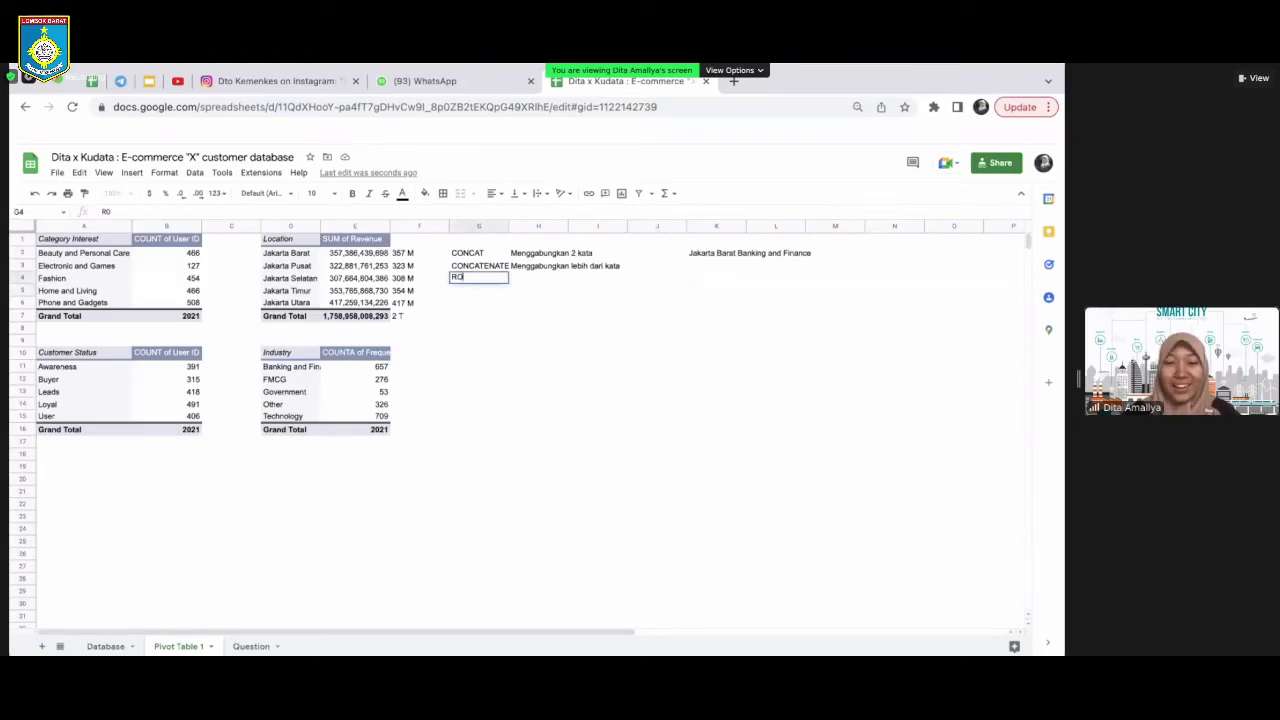
type("UND")
key("Tab")
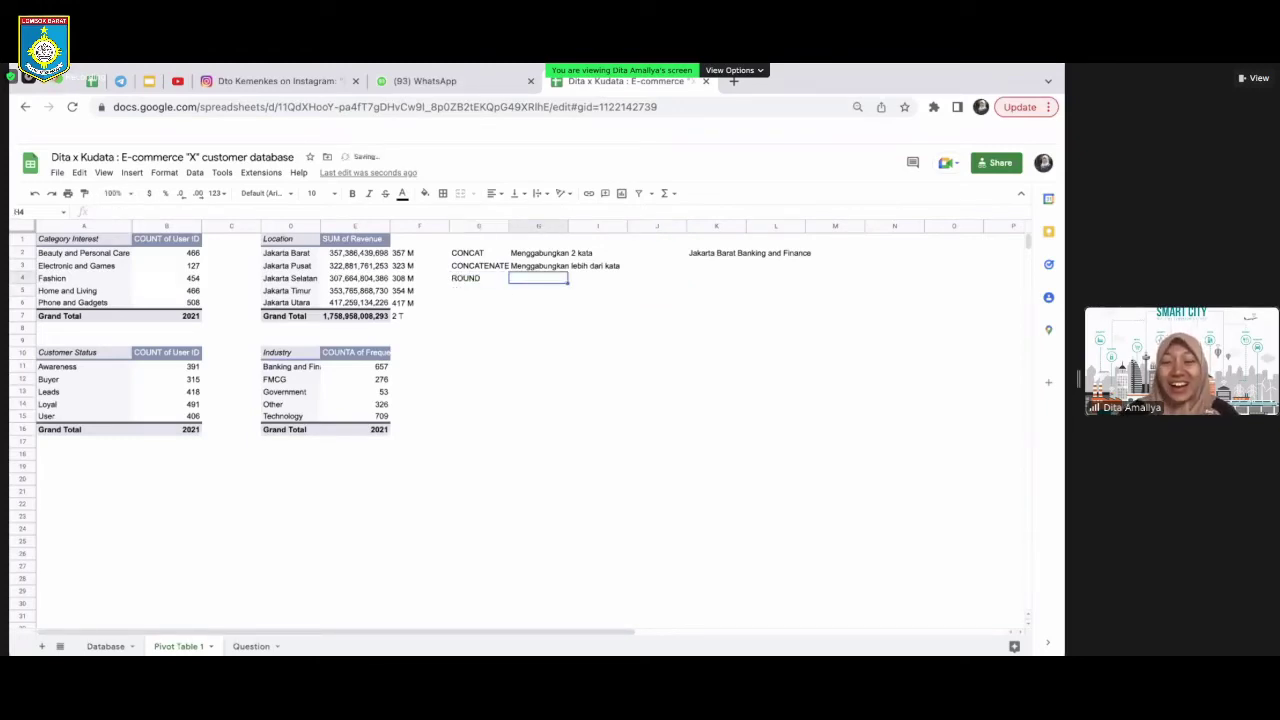
Enter the ROUND explanation "Membulatkan angka desimal menjadi satuan" in cell H4
type("Me")
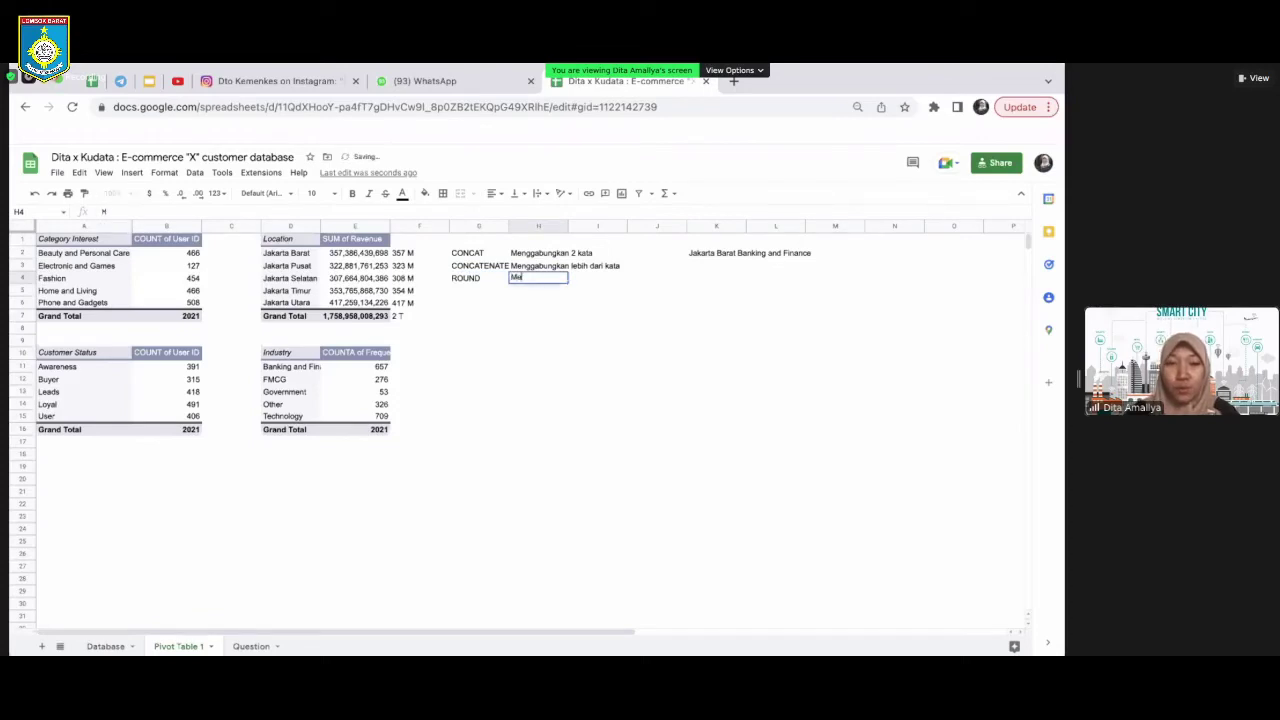
type("mbulatkan")
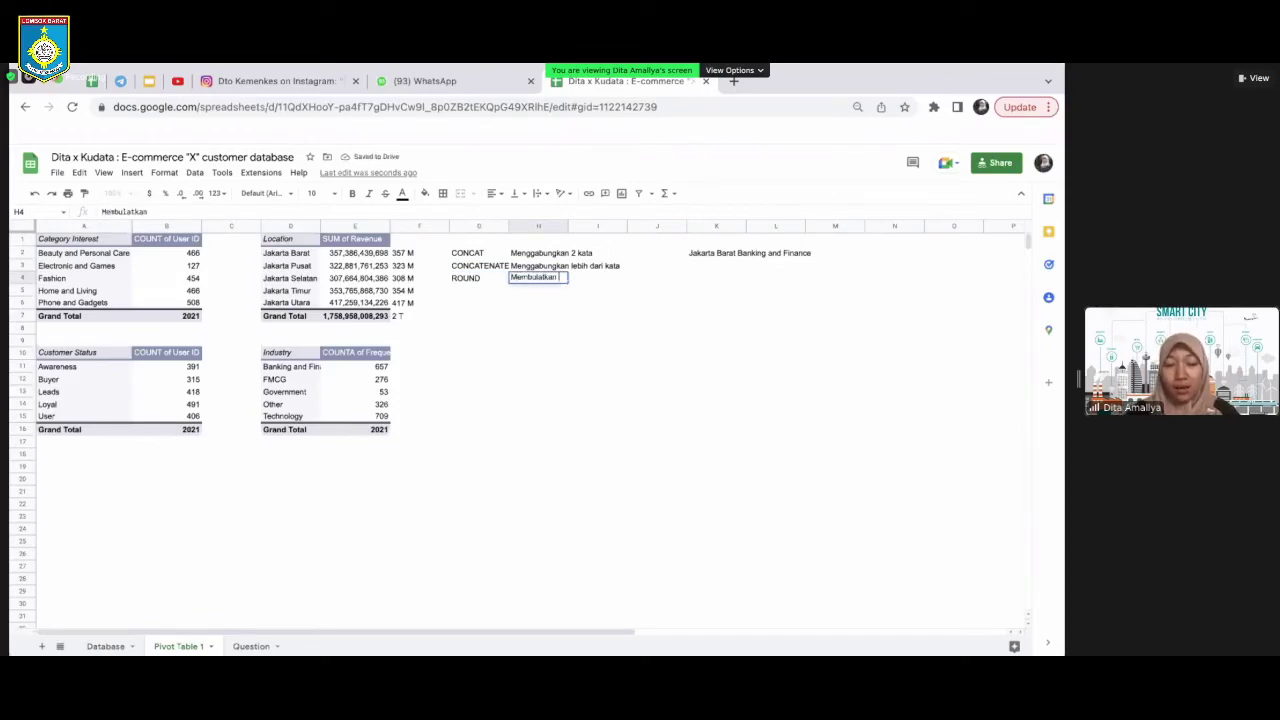
type(" angka")
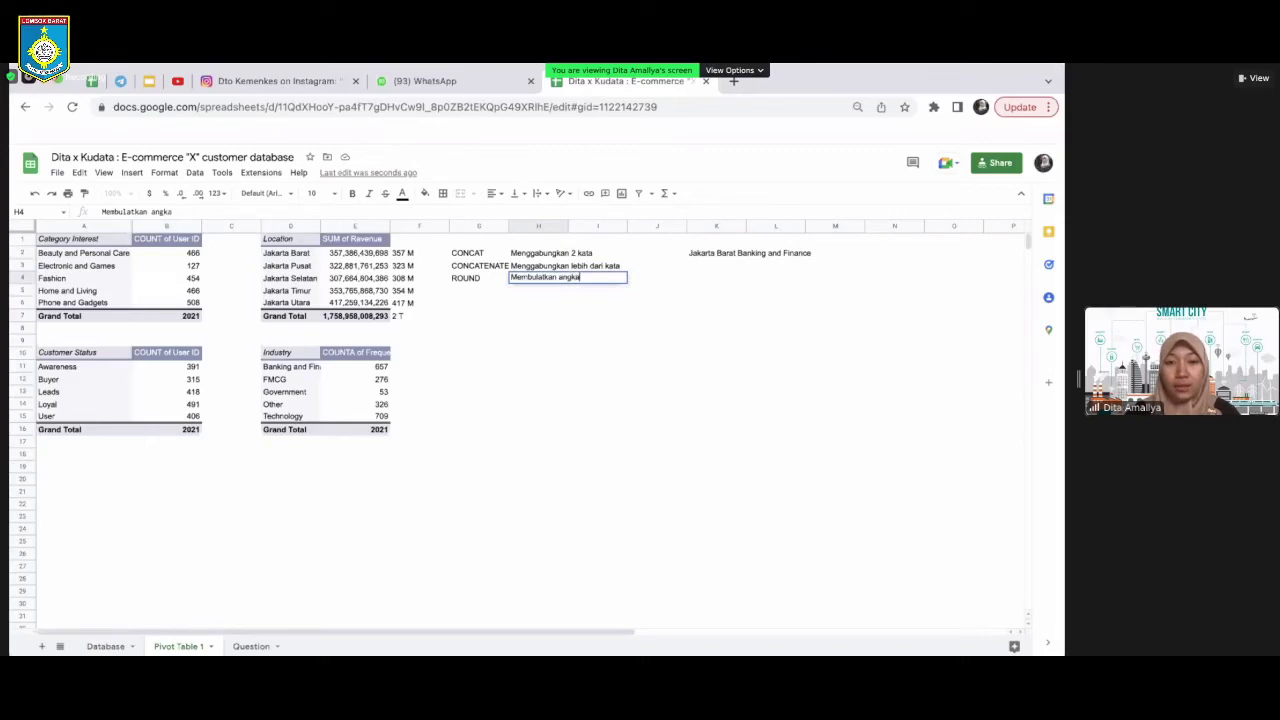
type(" desimal menja")
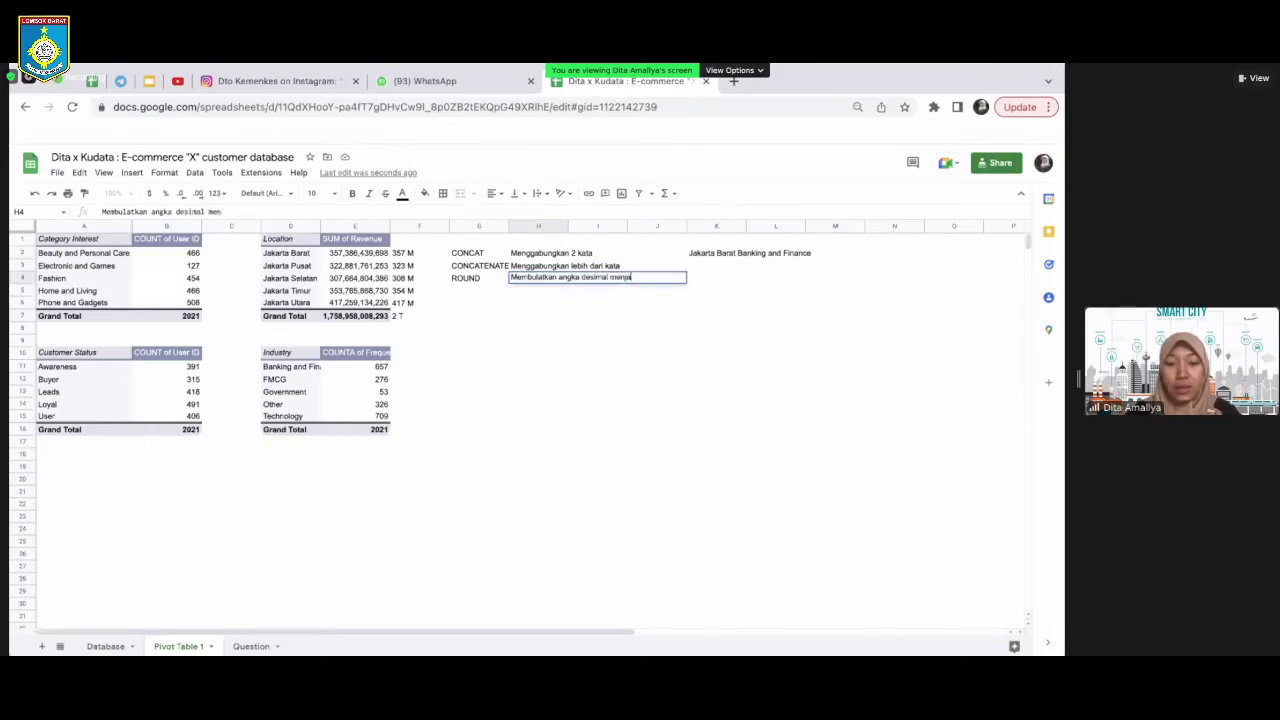
type("di satuan")
key("Return")
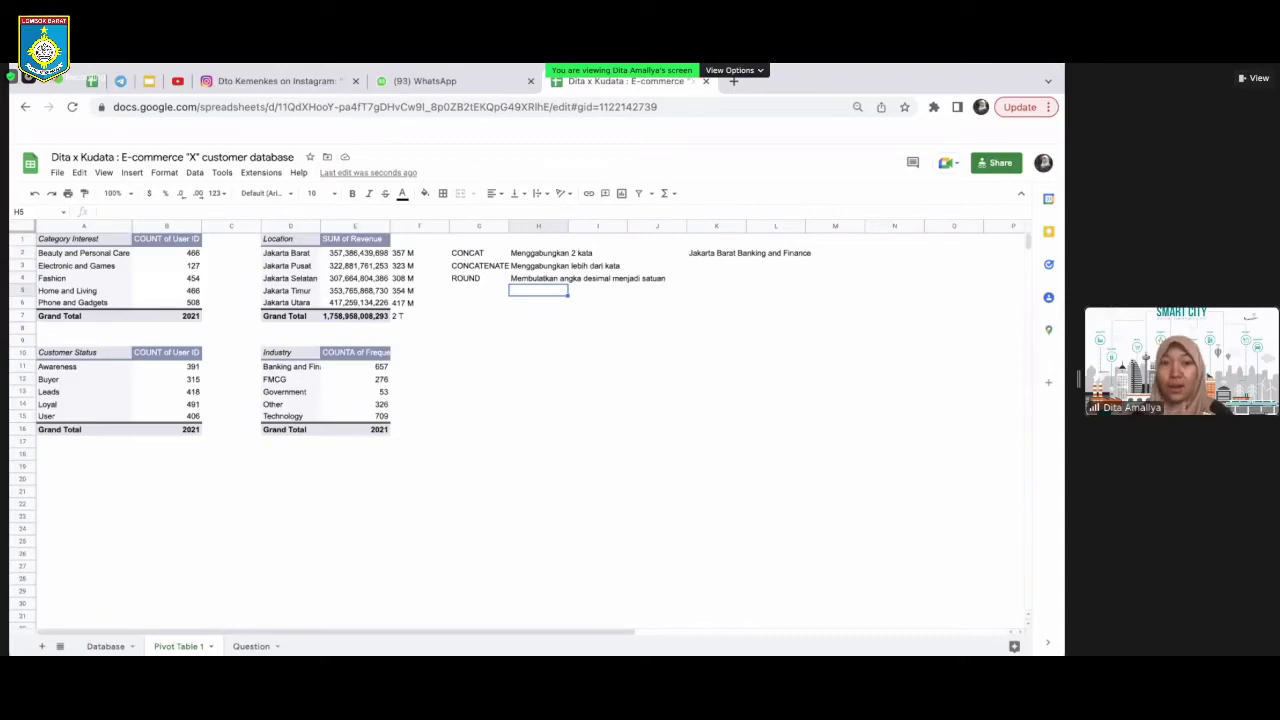
Enter a ROUND example in cell K4 that divides the Jakarta Barat revenue by a power of ten: =ROUND(E2/10^12)
left_click(478, 278)
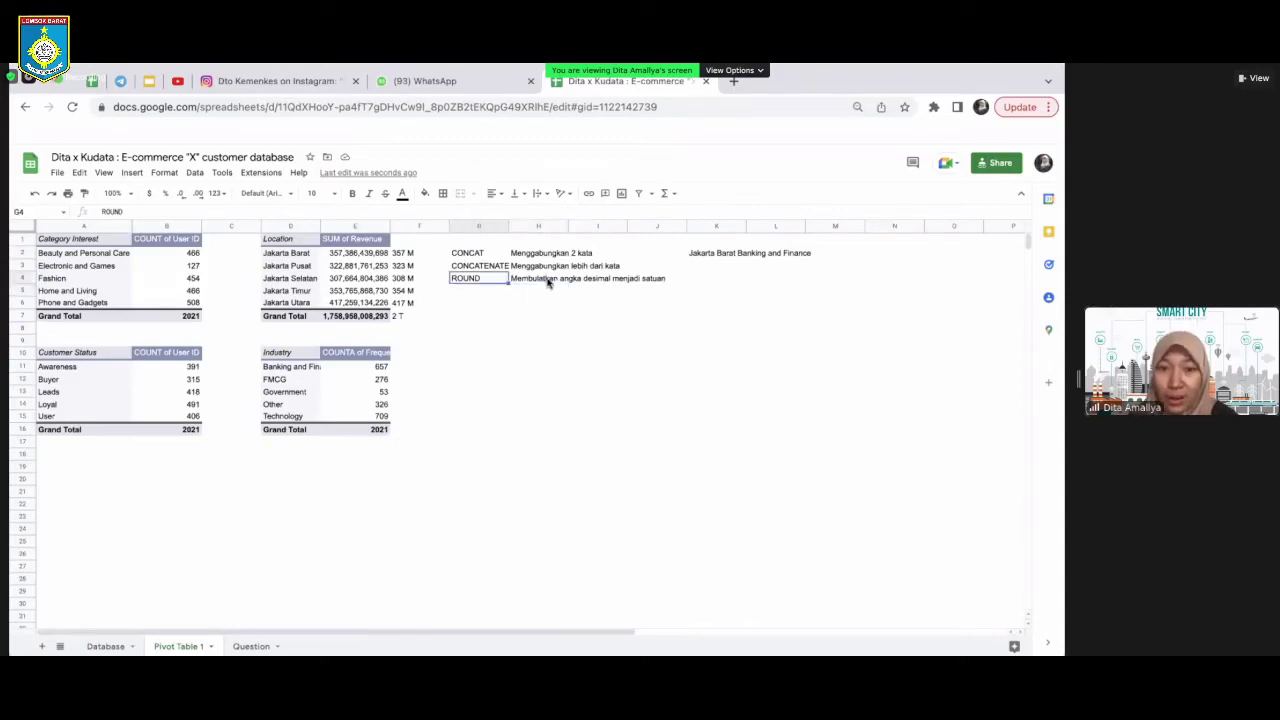
left_click(697, 280)
type("=round")
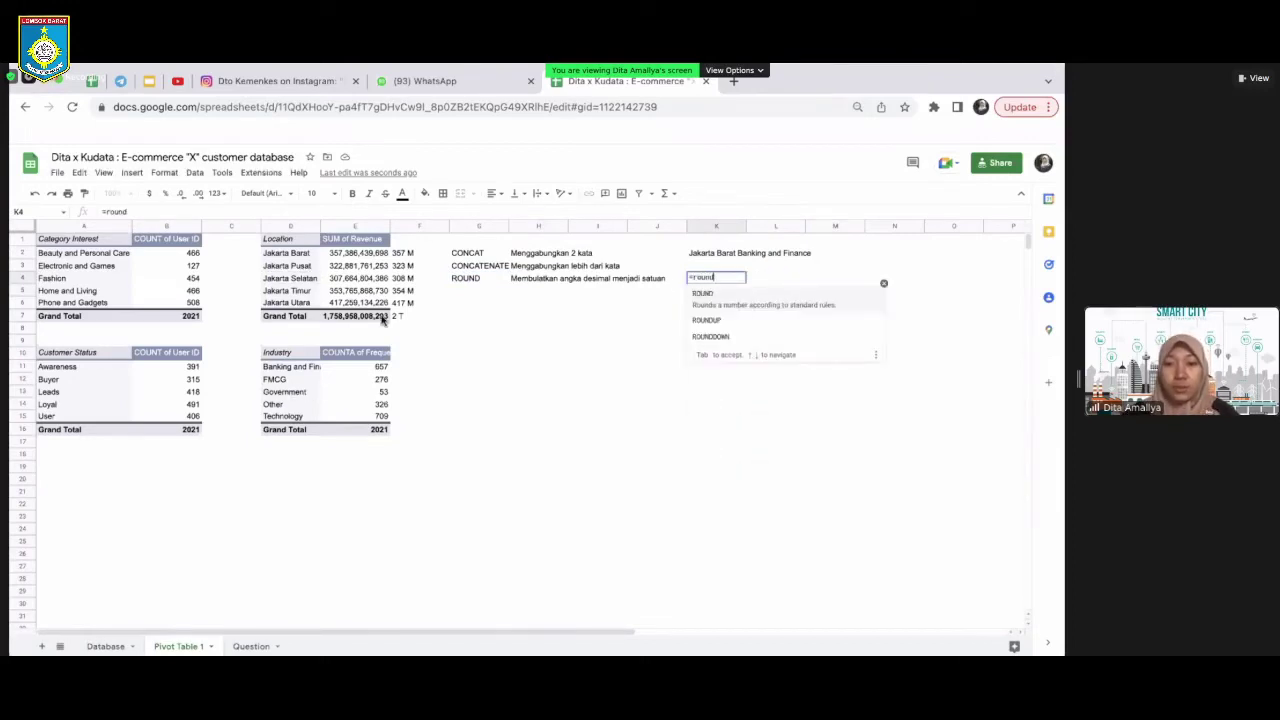
key("Tab")
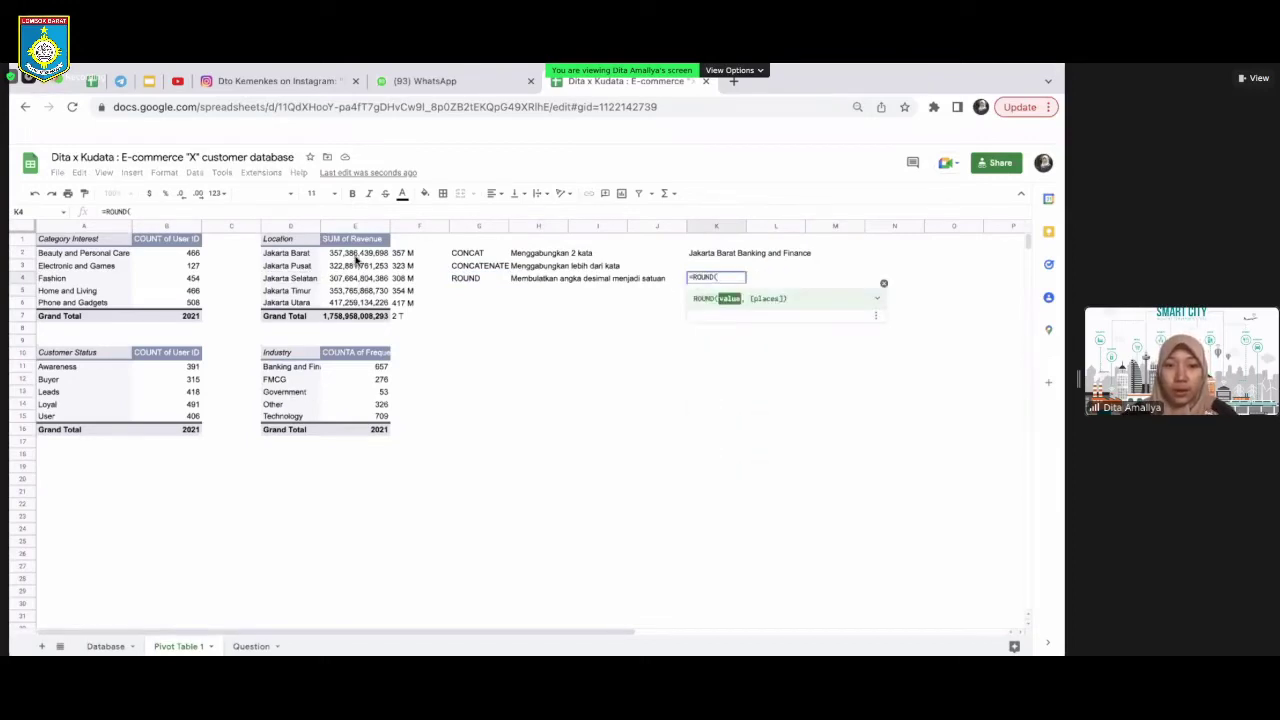
left_click(355, 254)
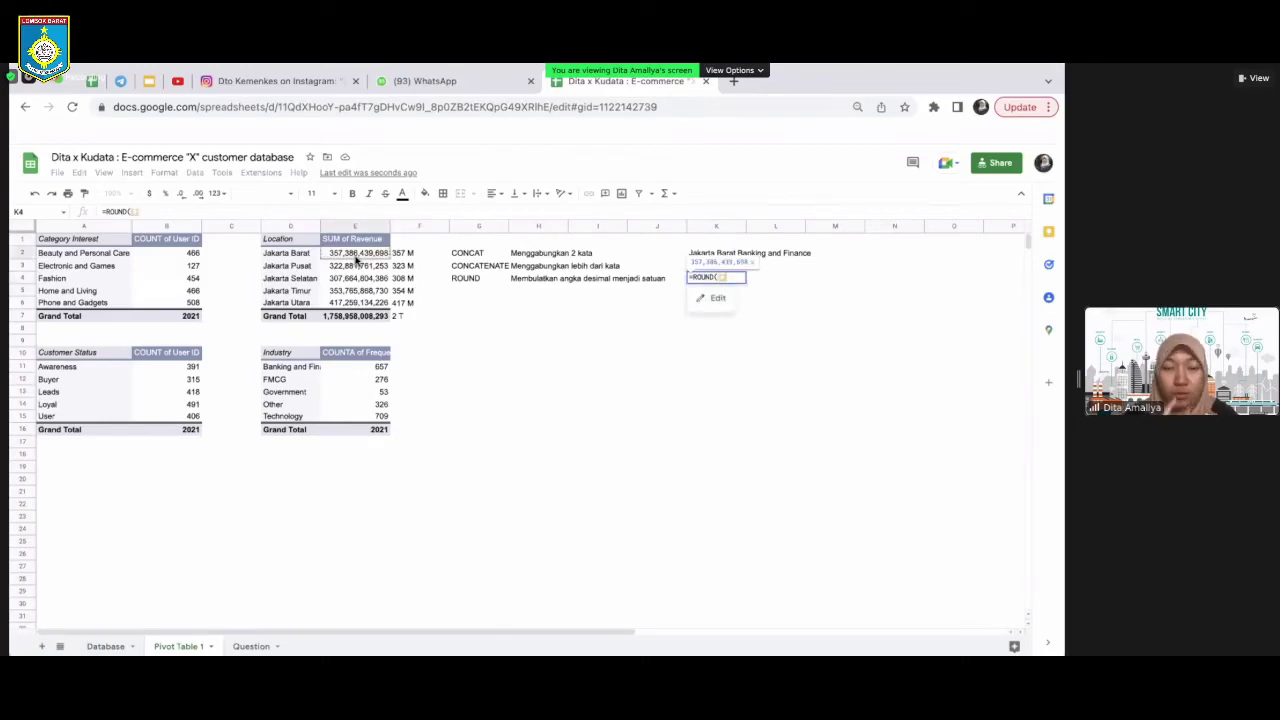
type("/")
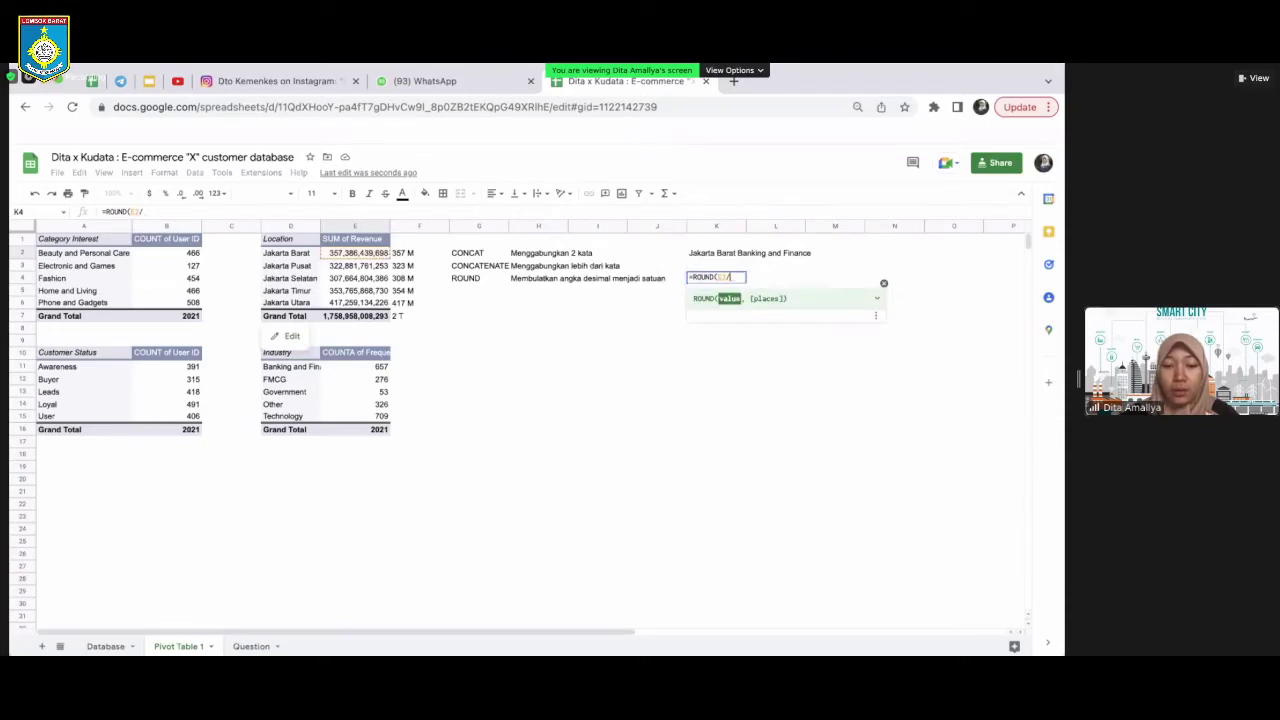
type("10")
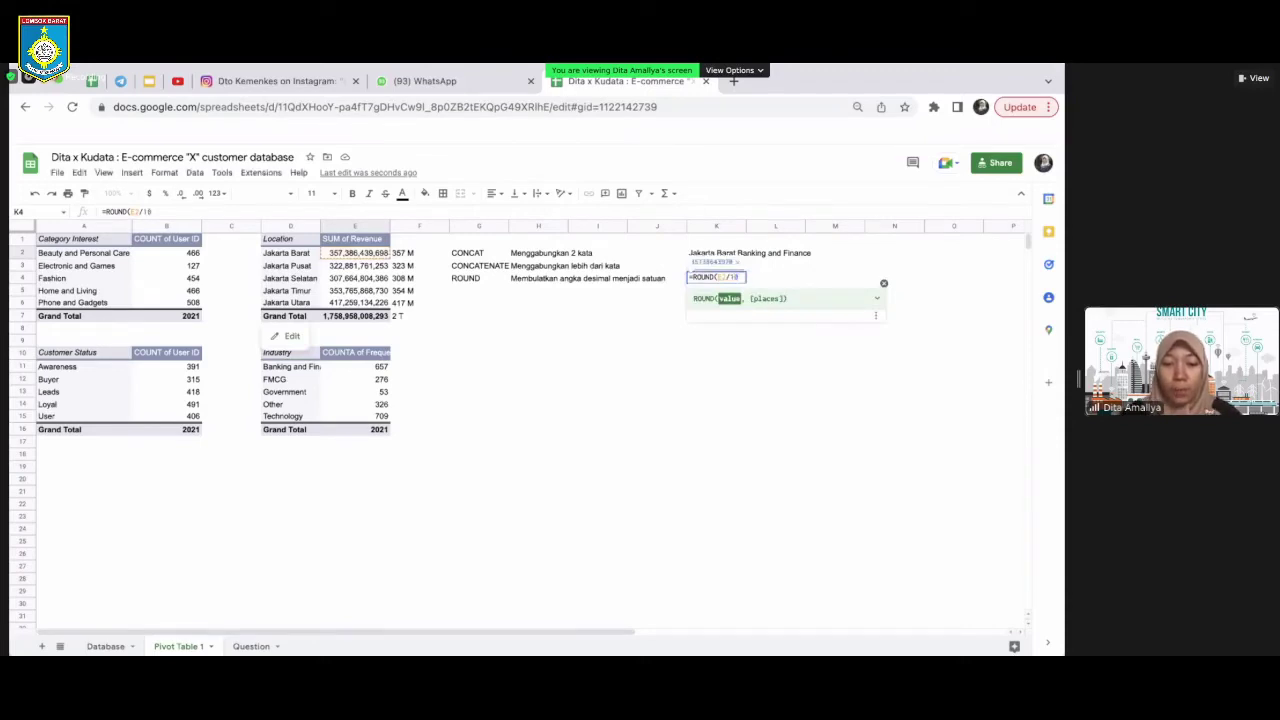
type("^9")
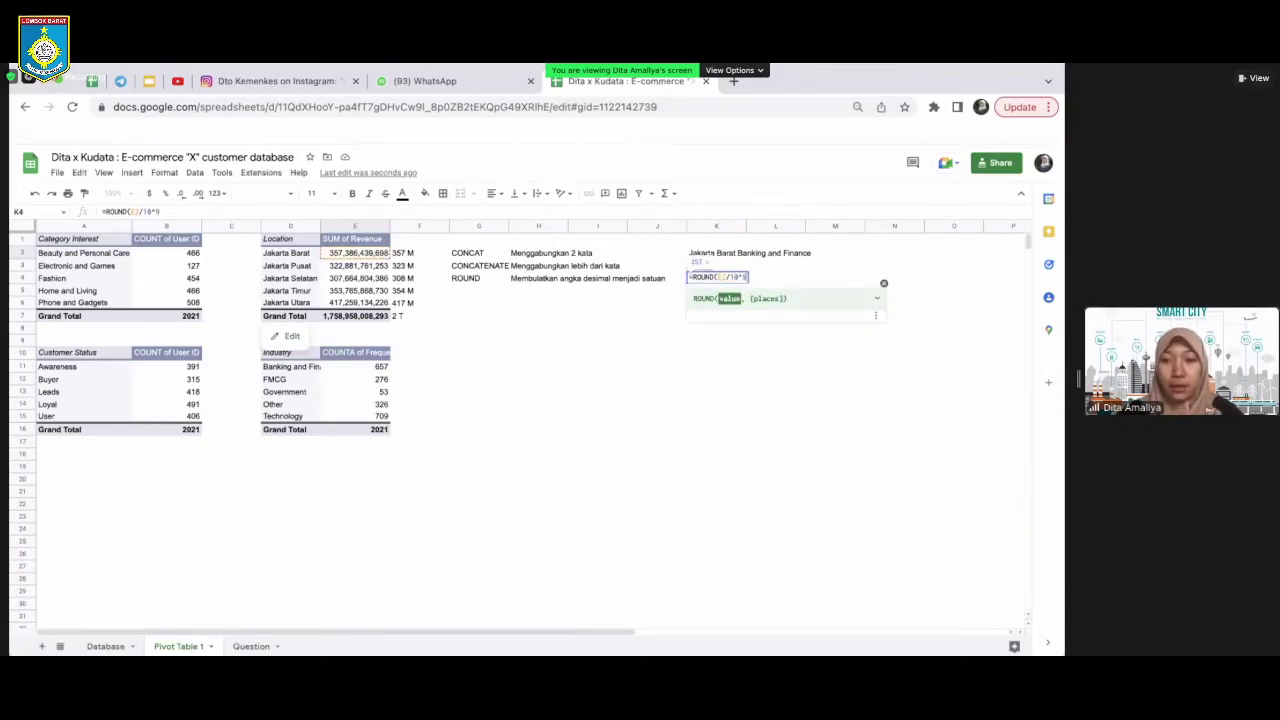
key("BackSpace")
type("12)")
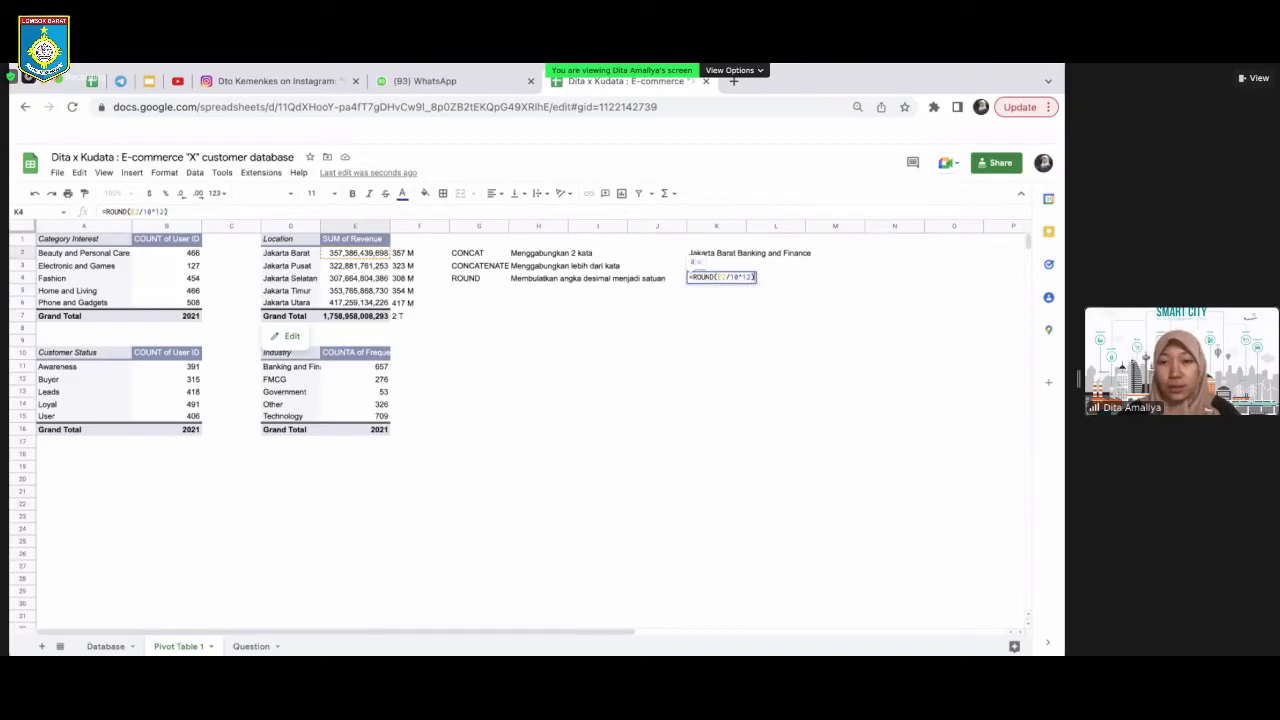
key("Return")
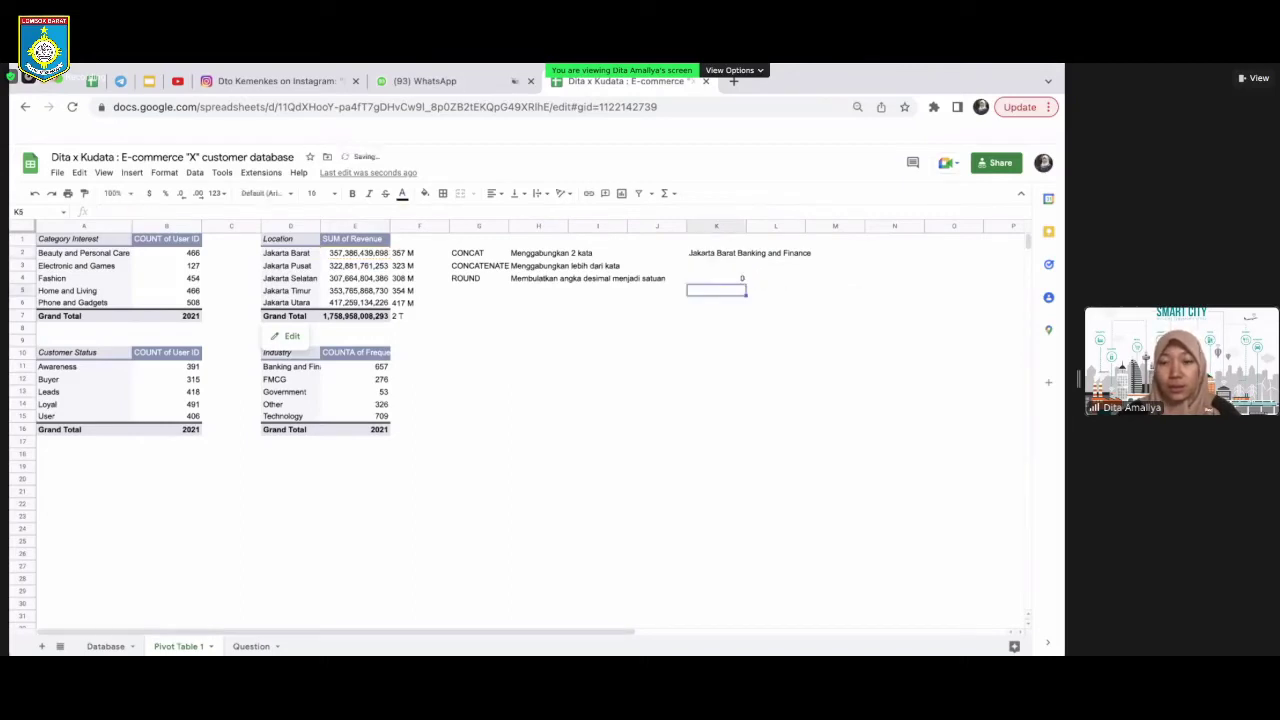
Change the ROUND formula in K4 to use the Location table's Grand Total revenue in E7 instead of E2
left_click(733, 281)
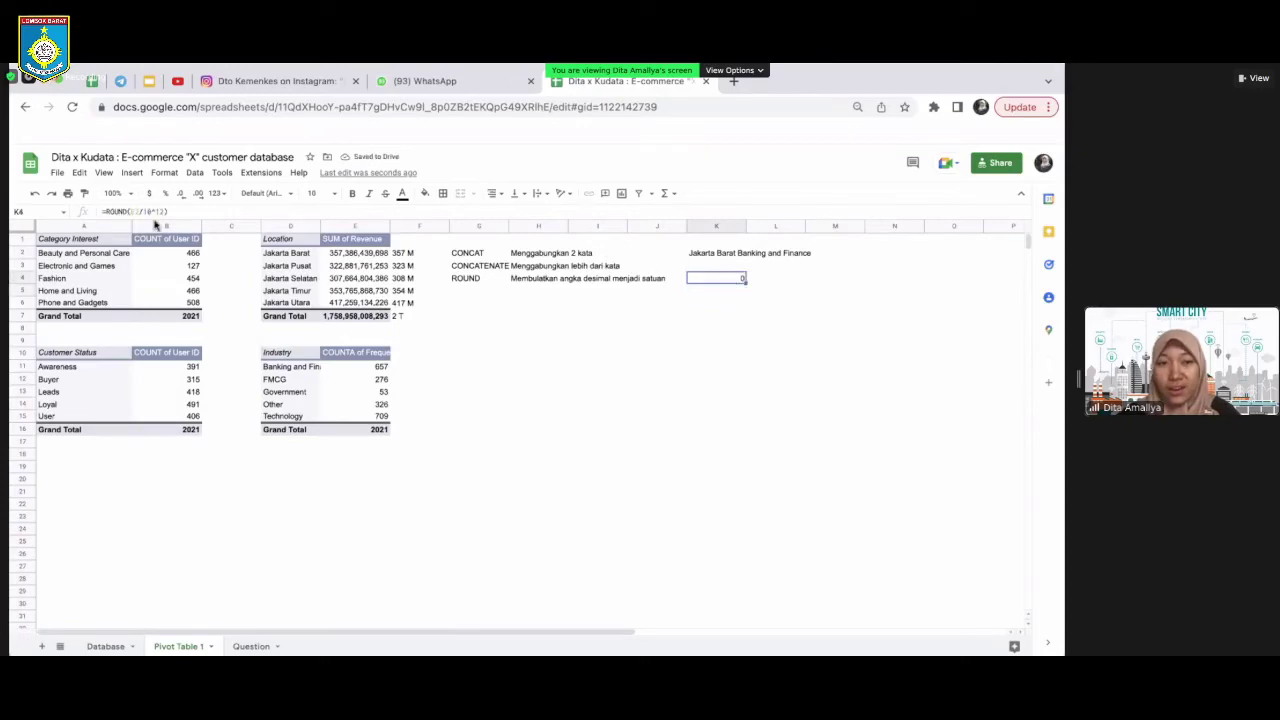
left_click(140, 212)
key("BackSpace")
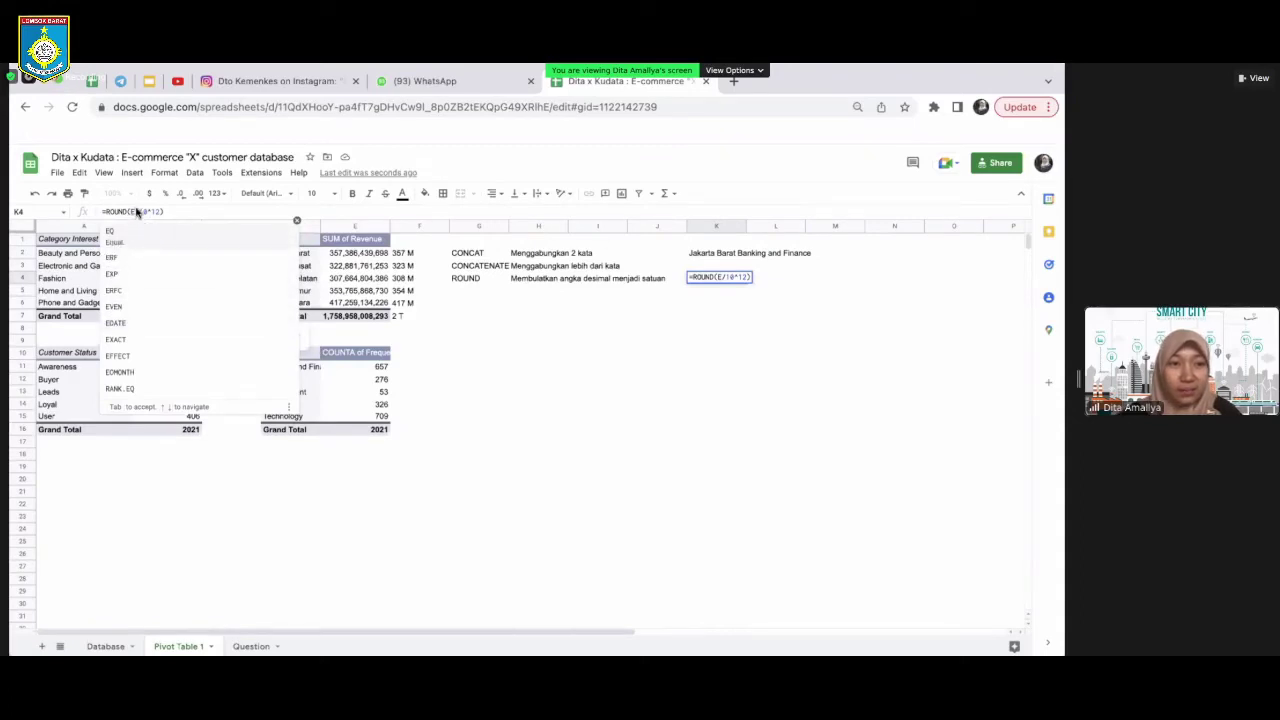
left_click(358, 316)
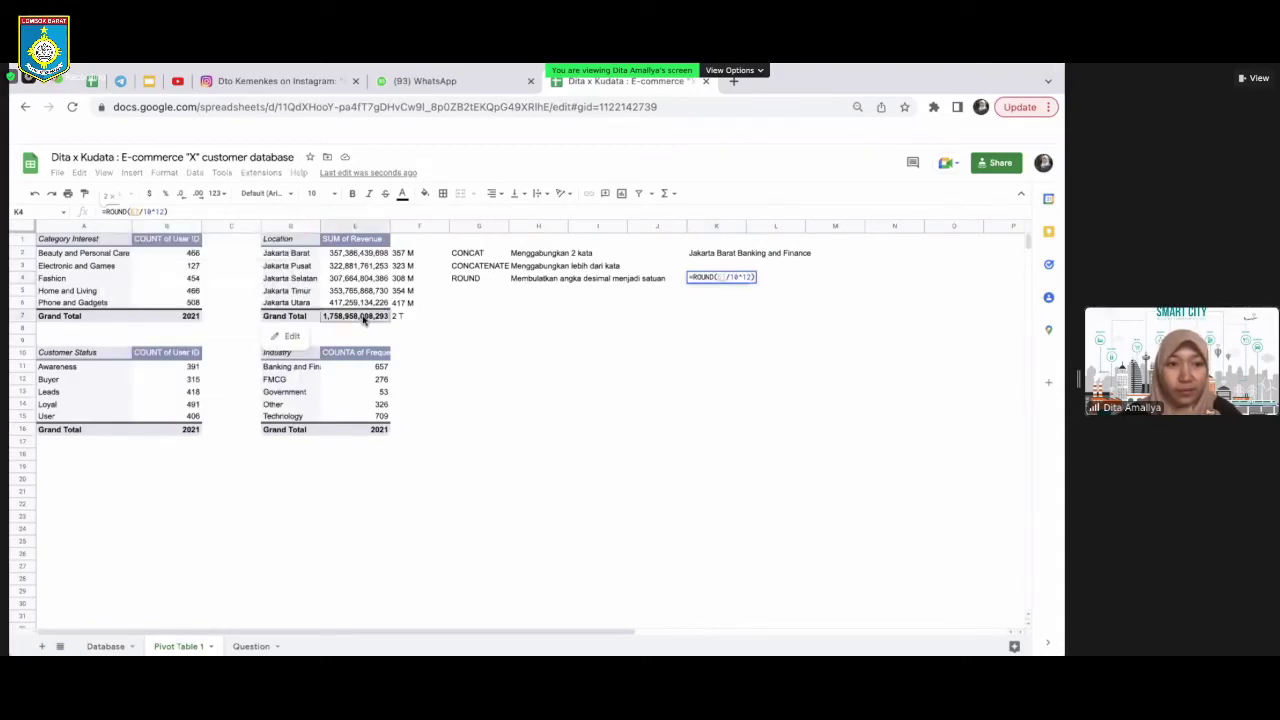
key("Return")
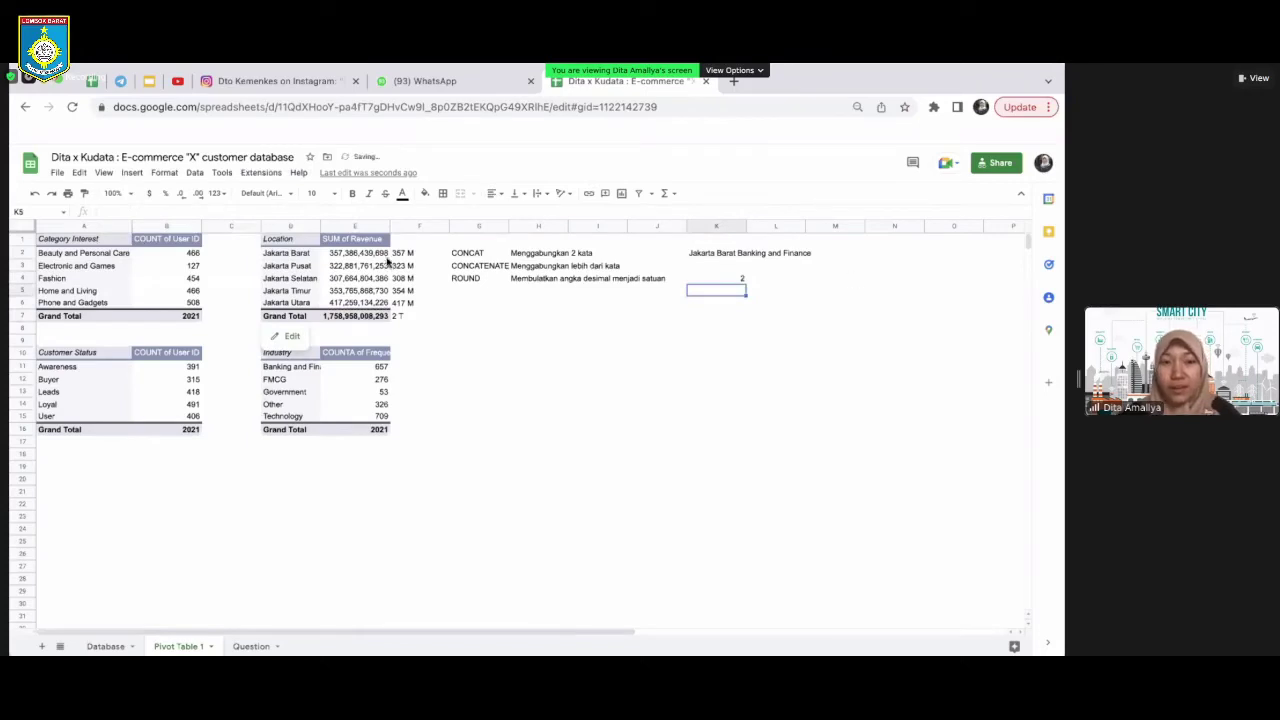
left_click(338, 316)
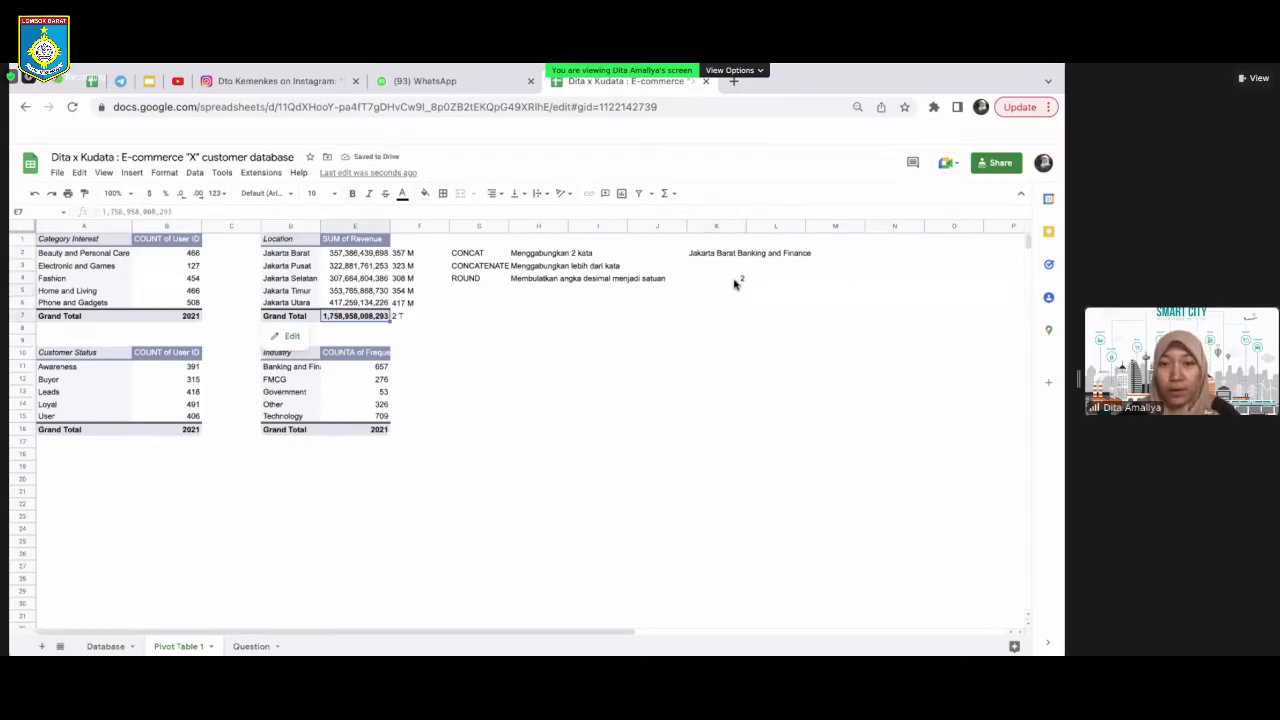
left_click(734, 281)
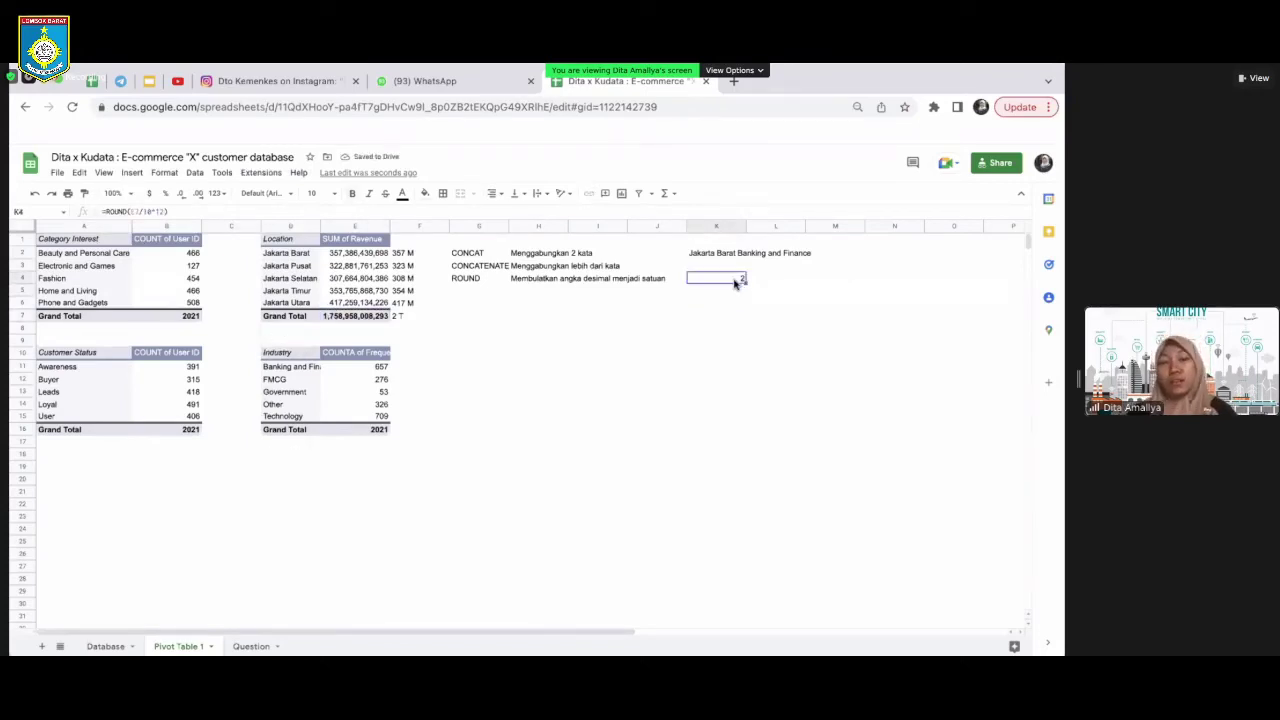
Enter the label ROUNDUP in cell G5, below the ROUND label
left_click(480, 290)
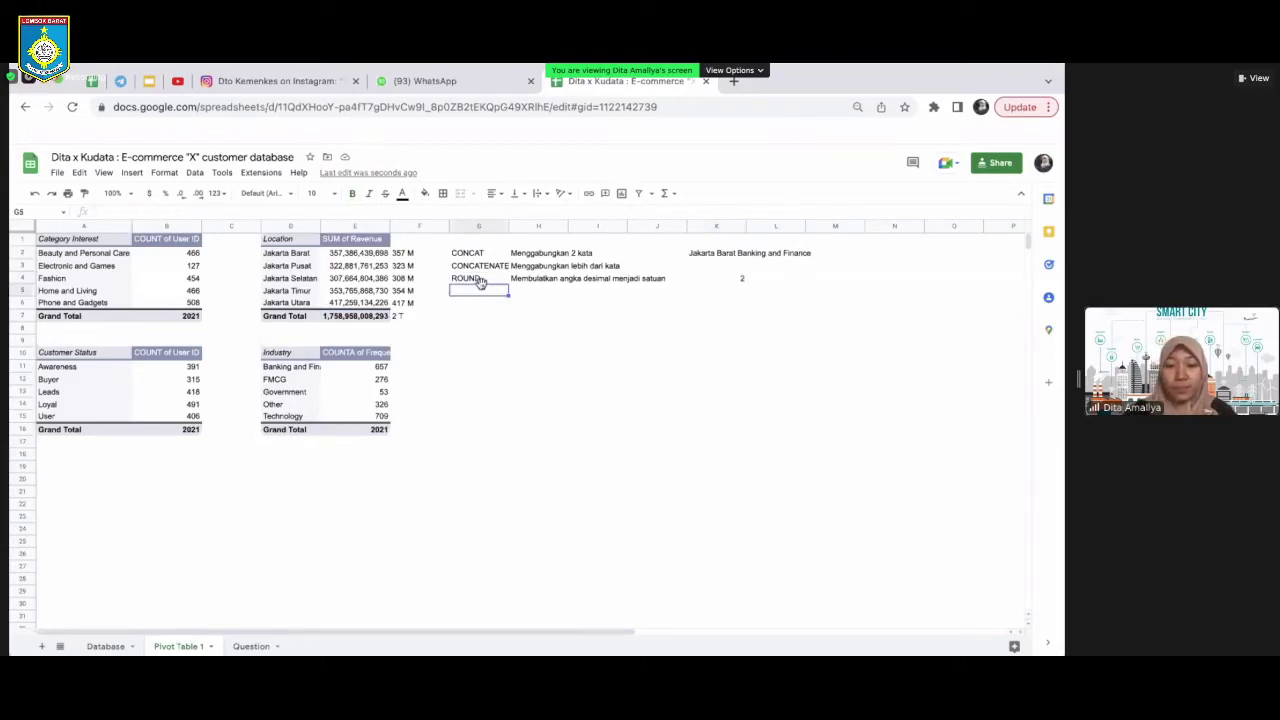
type("ro")
key("BackSpace")
key("BackSpace")
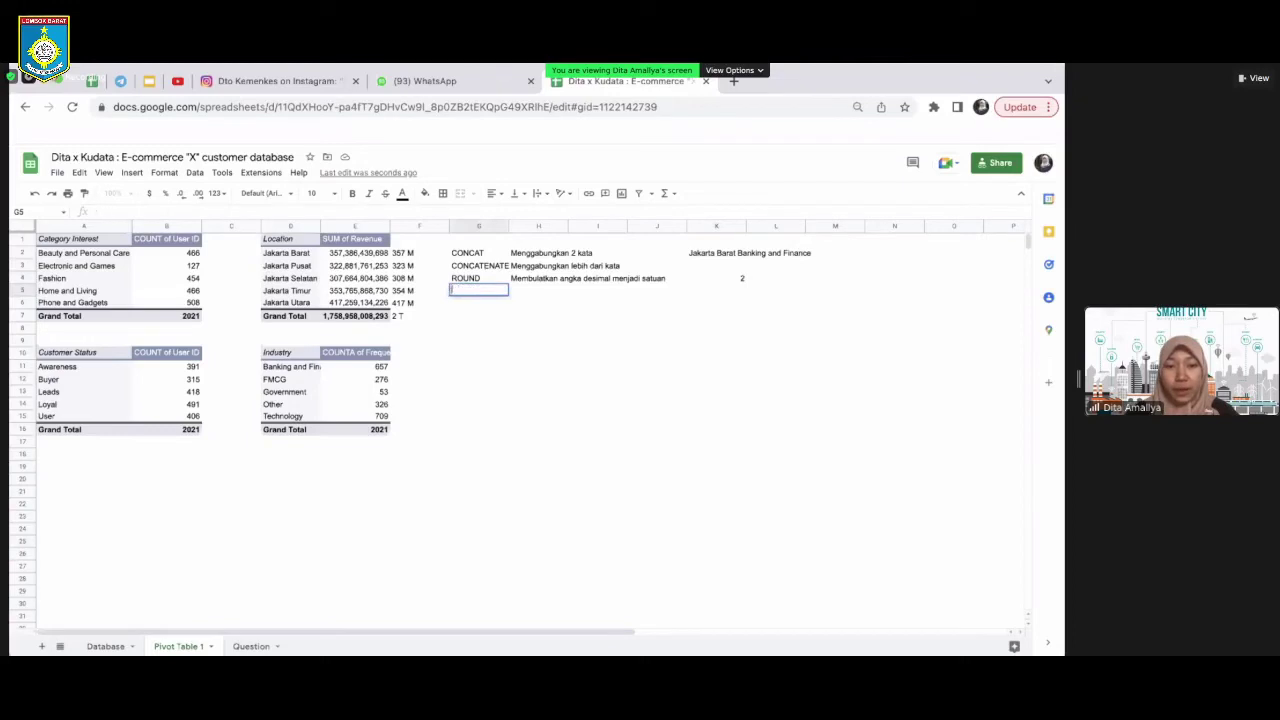
type("ROUND")
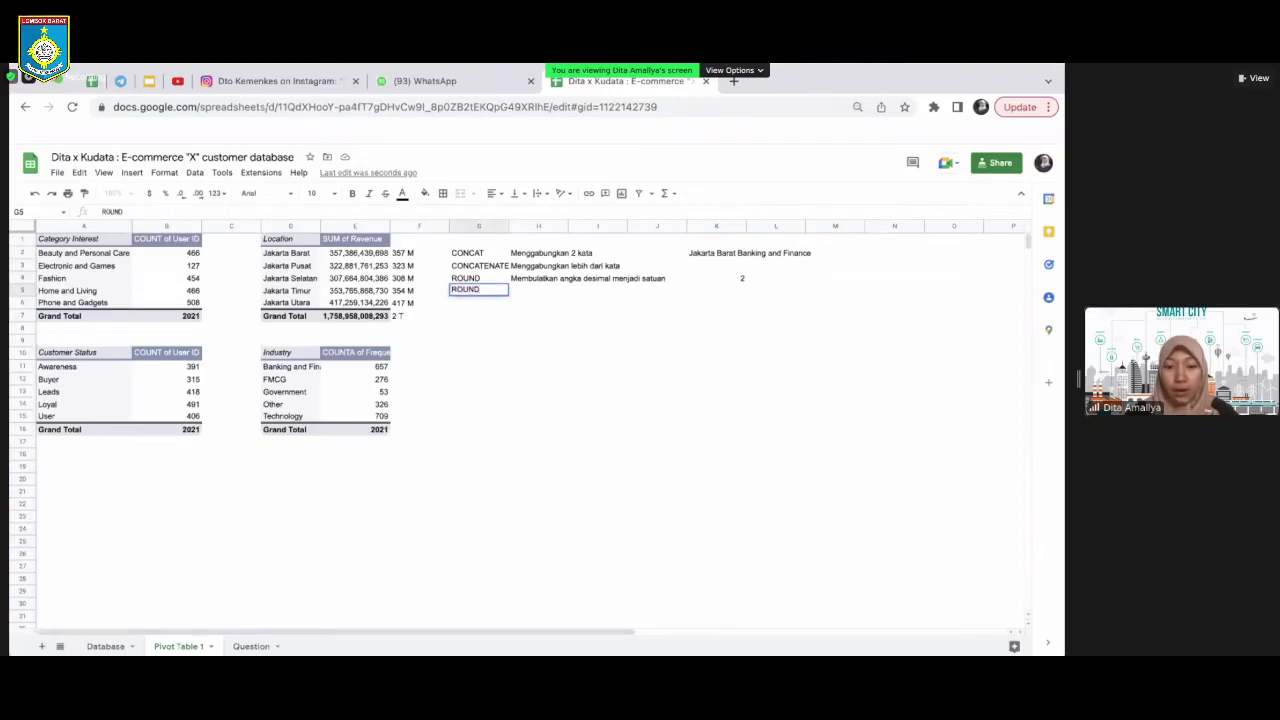
type("UP")
key("Return")
Enter the function name ROUNDDOWN in cell G6 as a plain text label
type("ROUND")
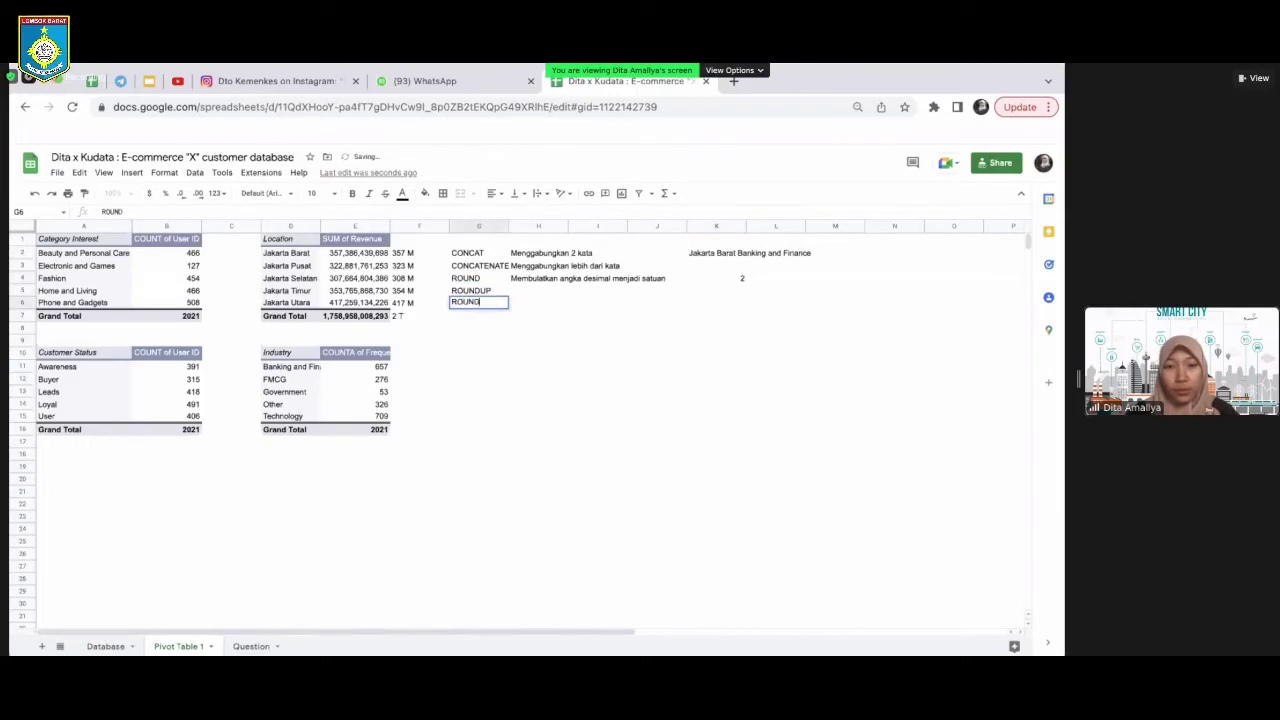
key("BackSpace")
key("BackSpace")
key("BackSpace")
key("BackSpace")
key("BackSpace")
type("=RO")
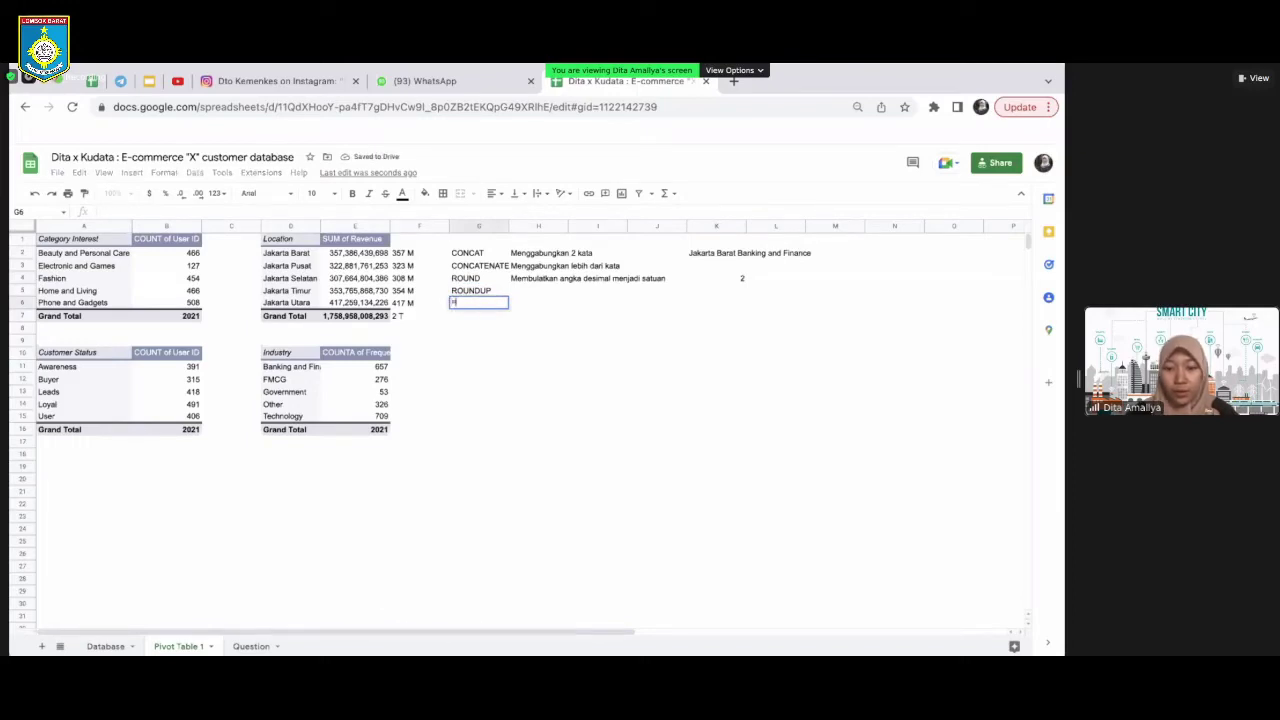
type("UN")
key("Down")
key("Down")
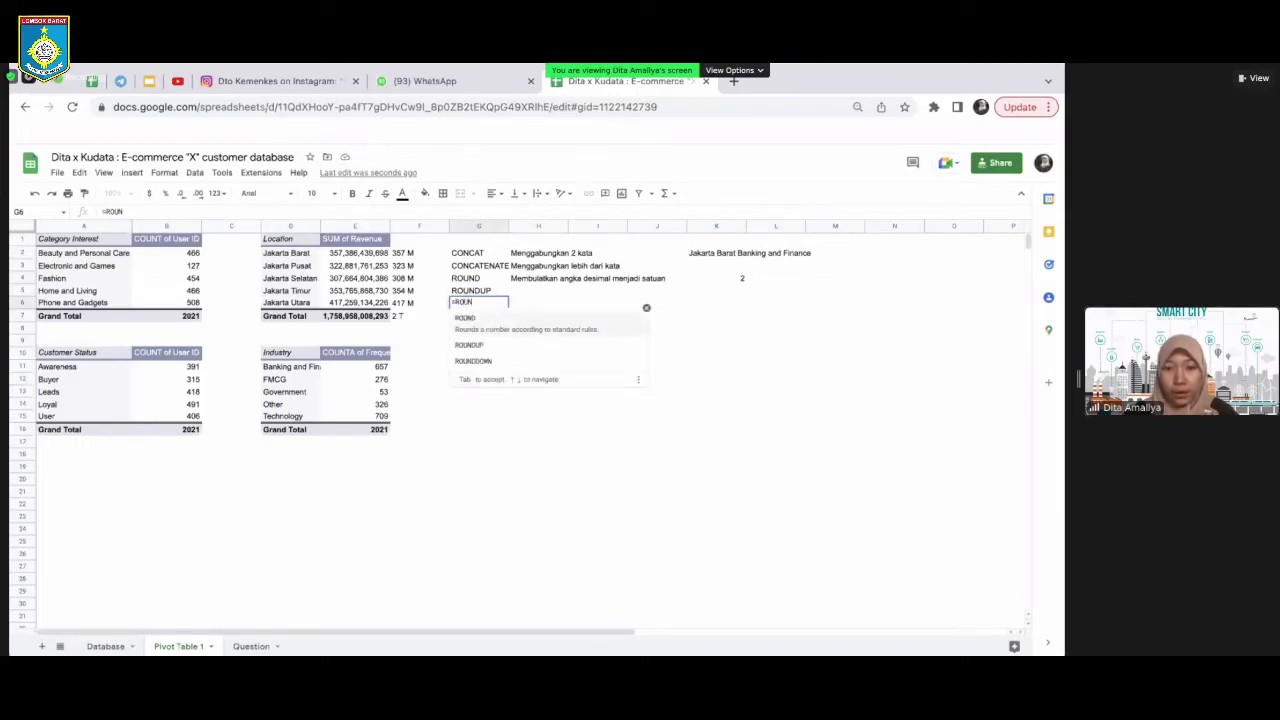
key("Tab")
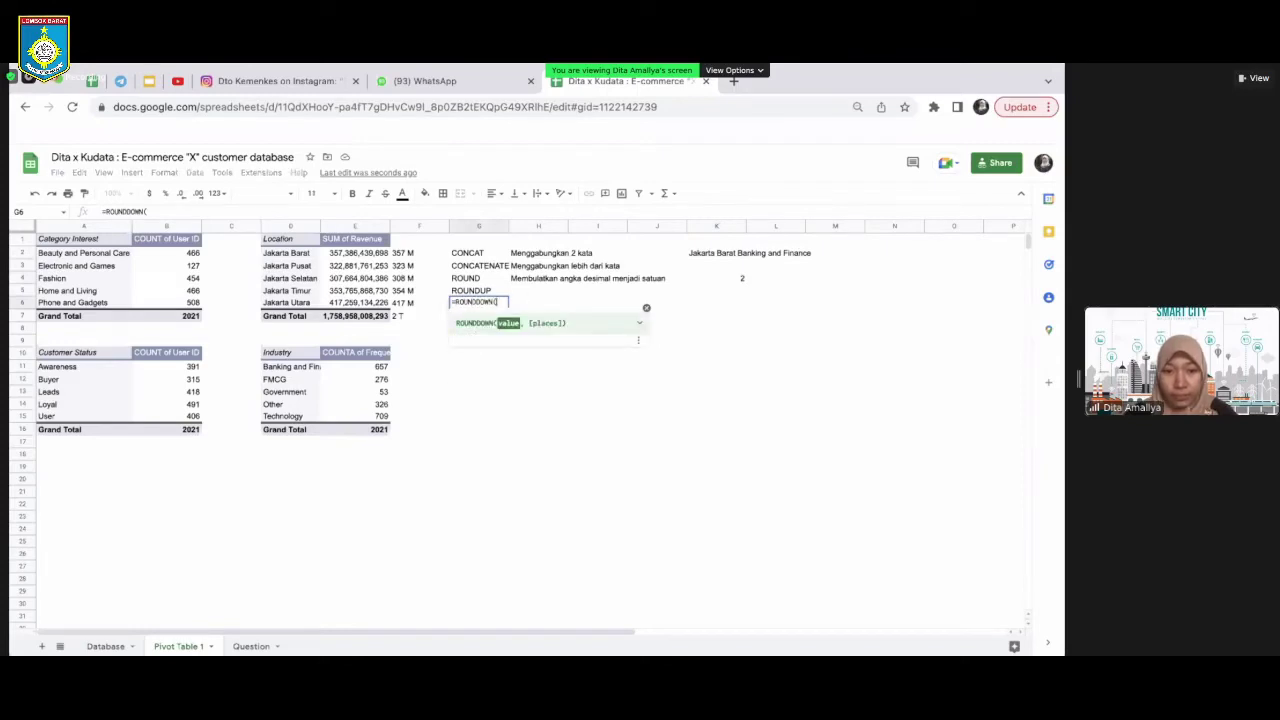
key("BackSpace")
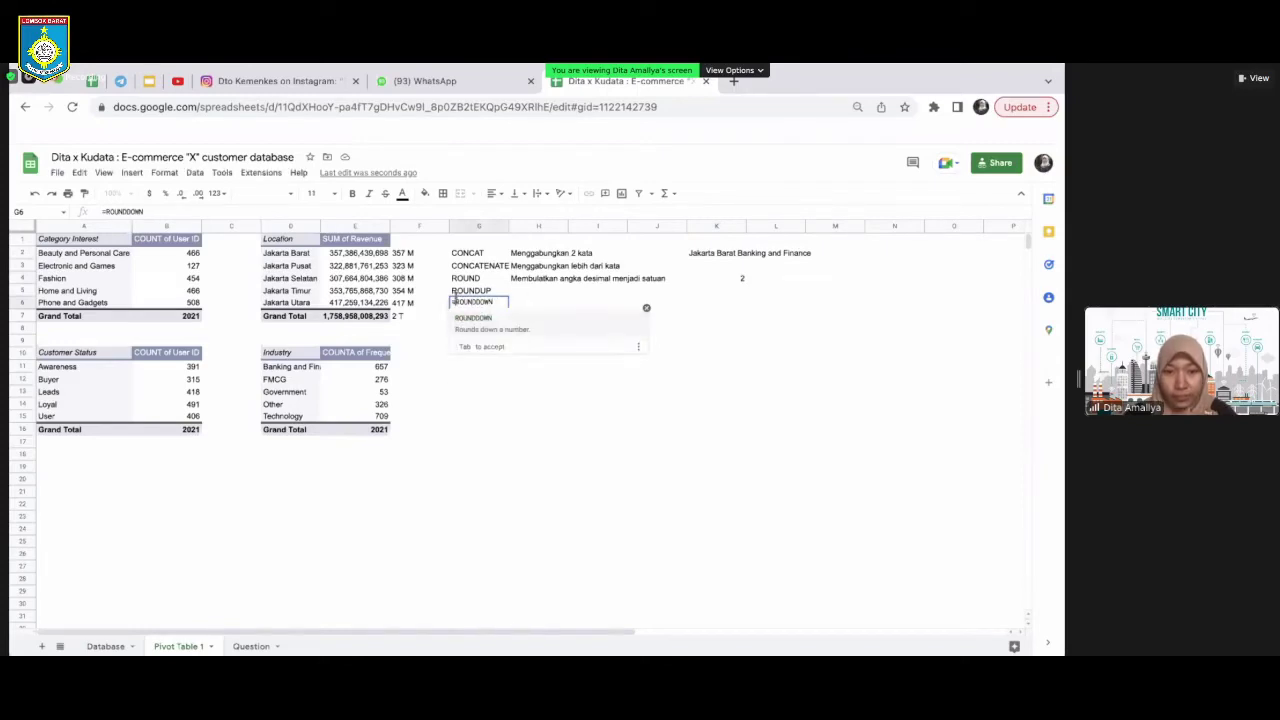
left_click(456, 300)
key("BackSpace")
left_click(562, 291)
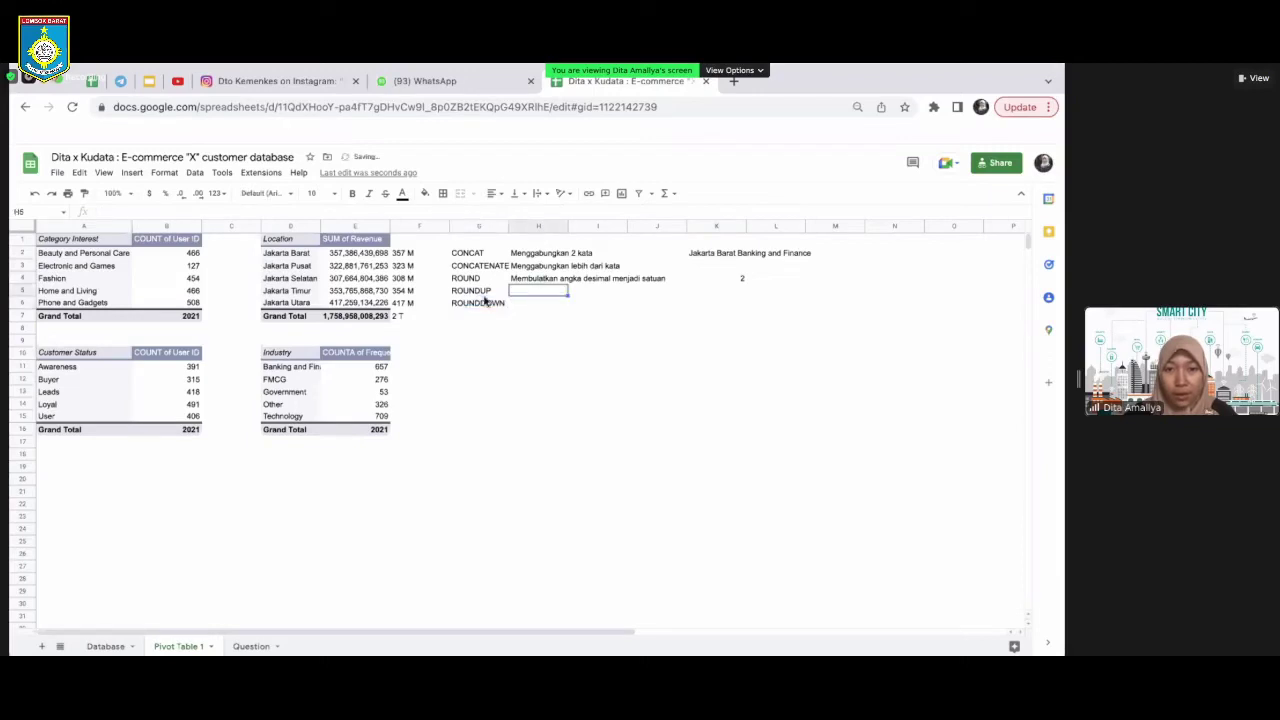
type("m")
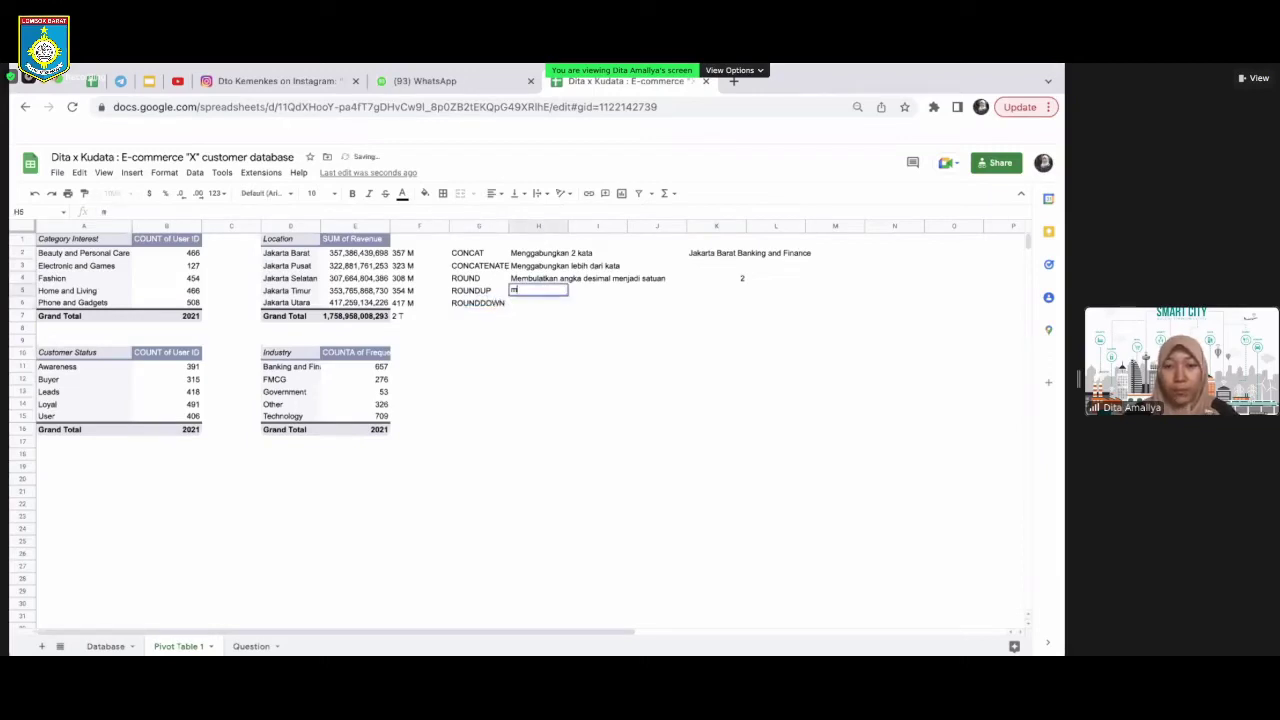
key("Escape")
left_click(538, 278)
type("Menggabungkan 2 kata")
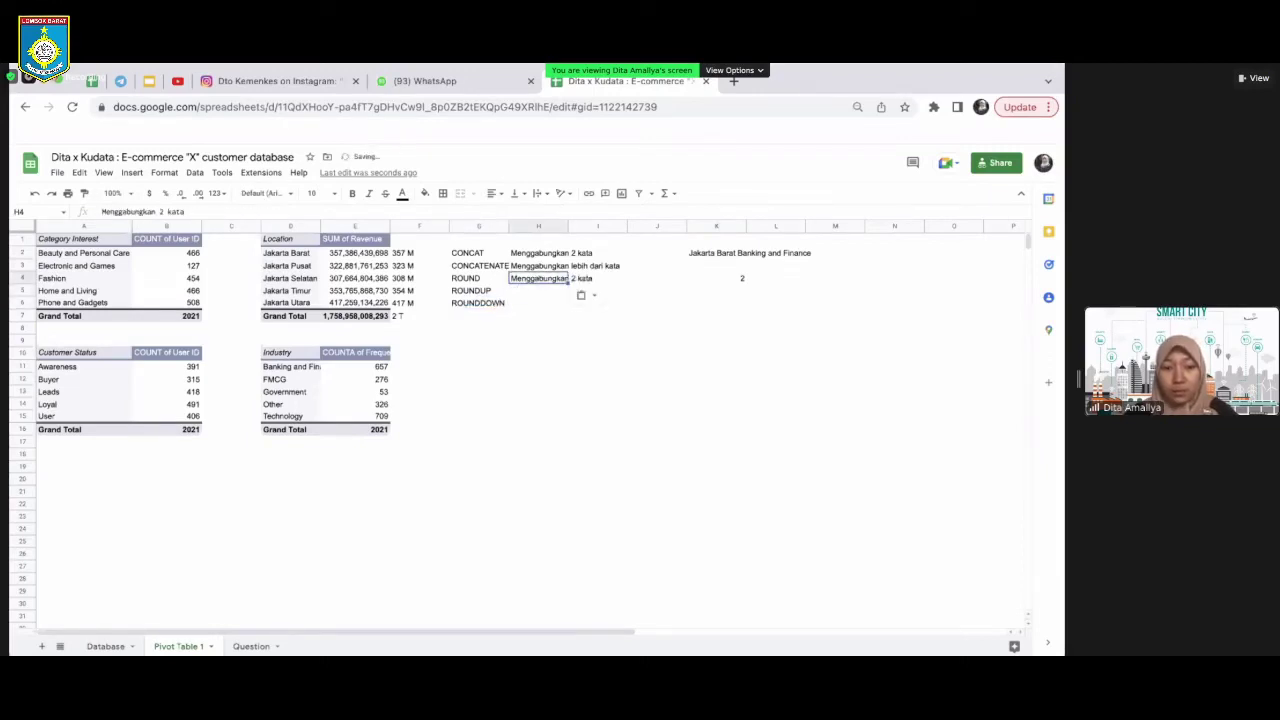
key("ctrl+z")
Describe ROUND in H4 as "Membulatkan angka desimal menjadi satuan" and ROUNDUP in H5 with the same text plus "ke atas"
key("ctrl+c")
key("Down")
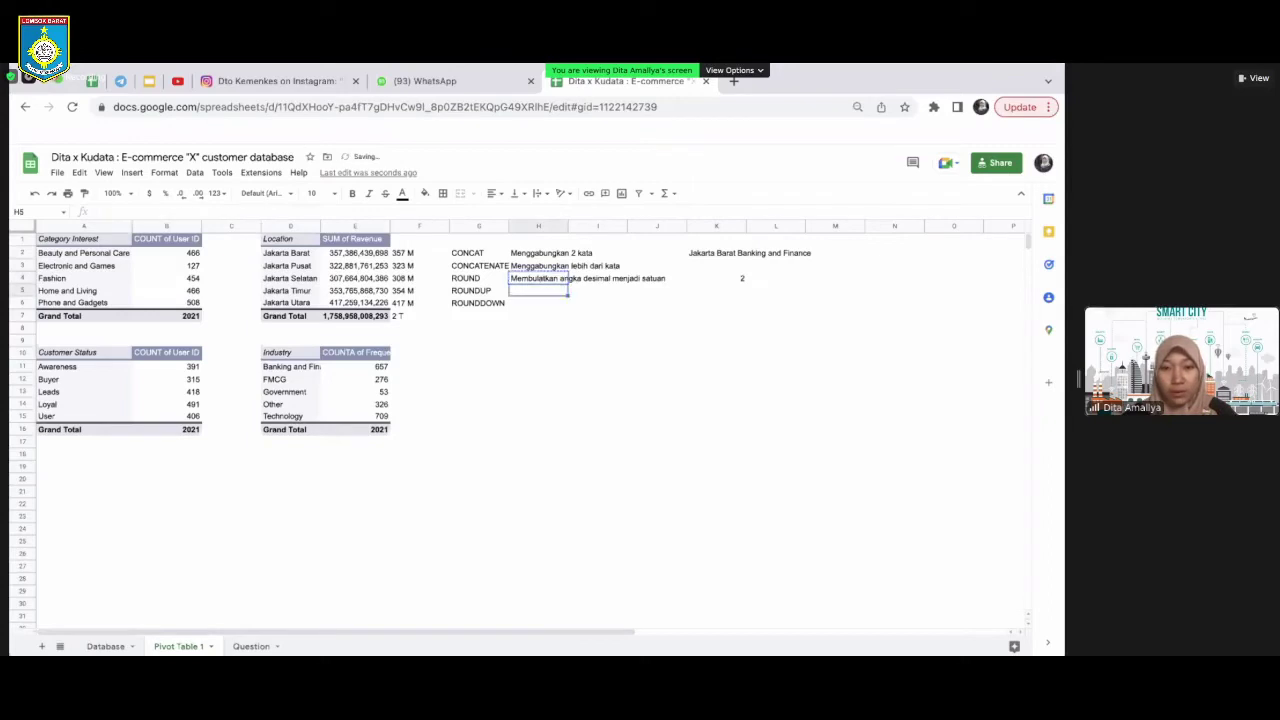
key("ctrl+v")
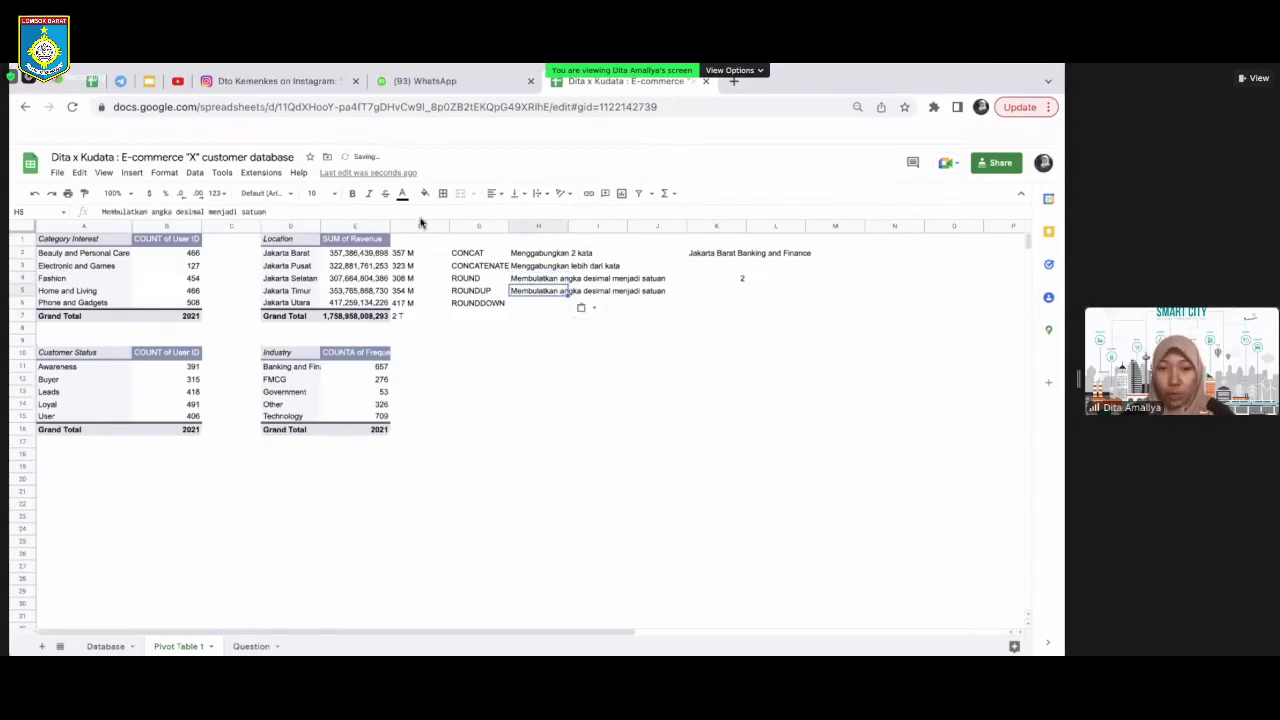
key("Return")
type("KE A")
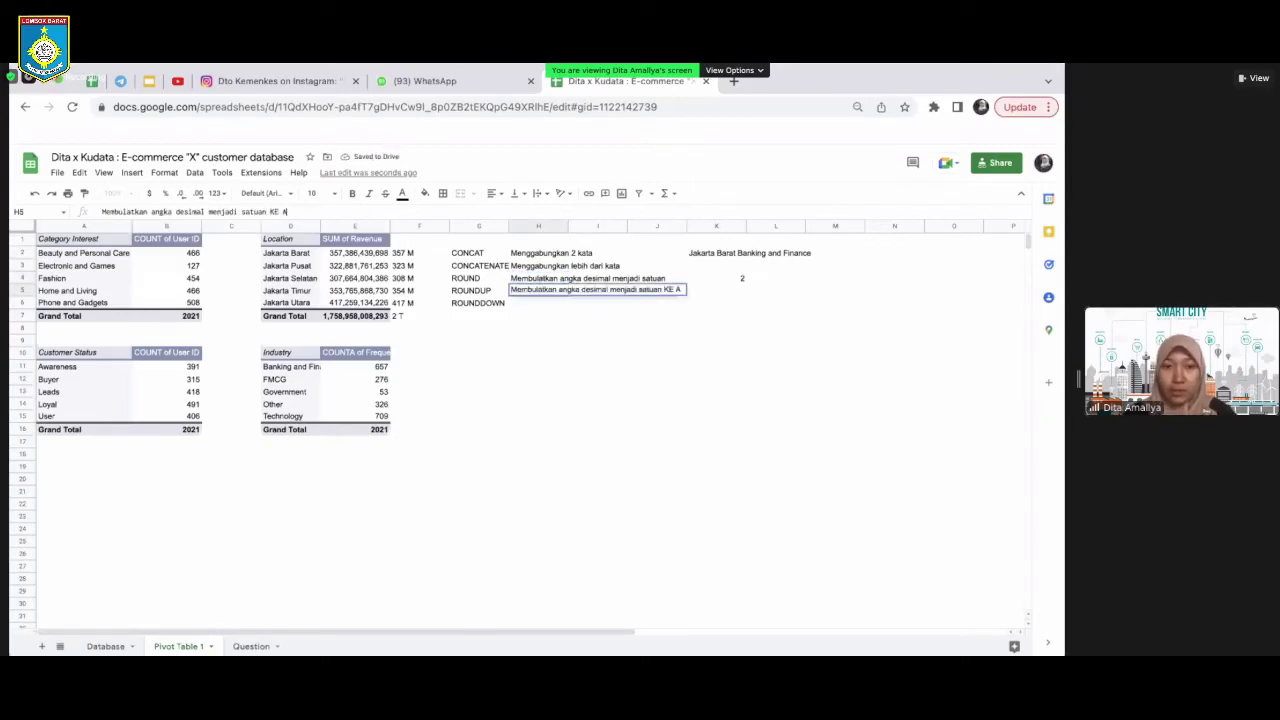
key("BackSpace")
key("BackSpace")
key("BackSpace")
key("BackSpace")
type("ke atas")
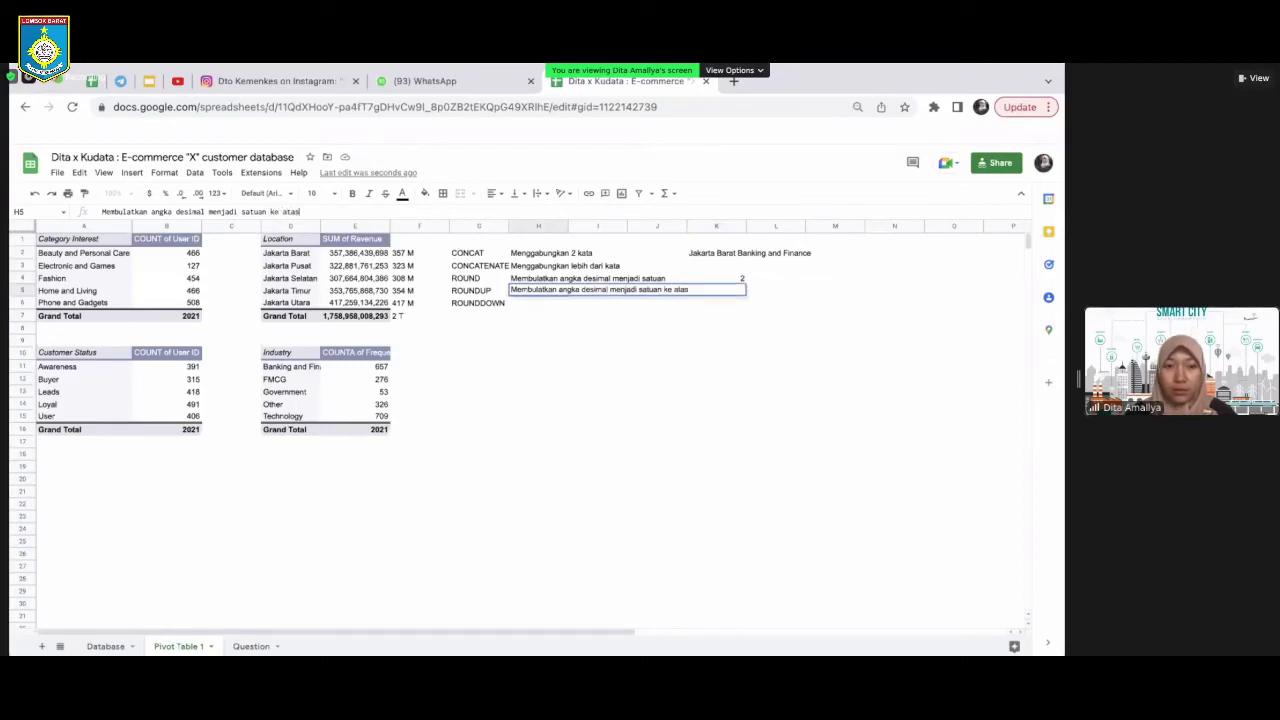
key("Return")
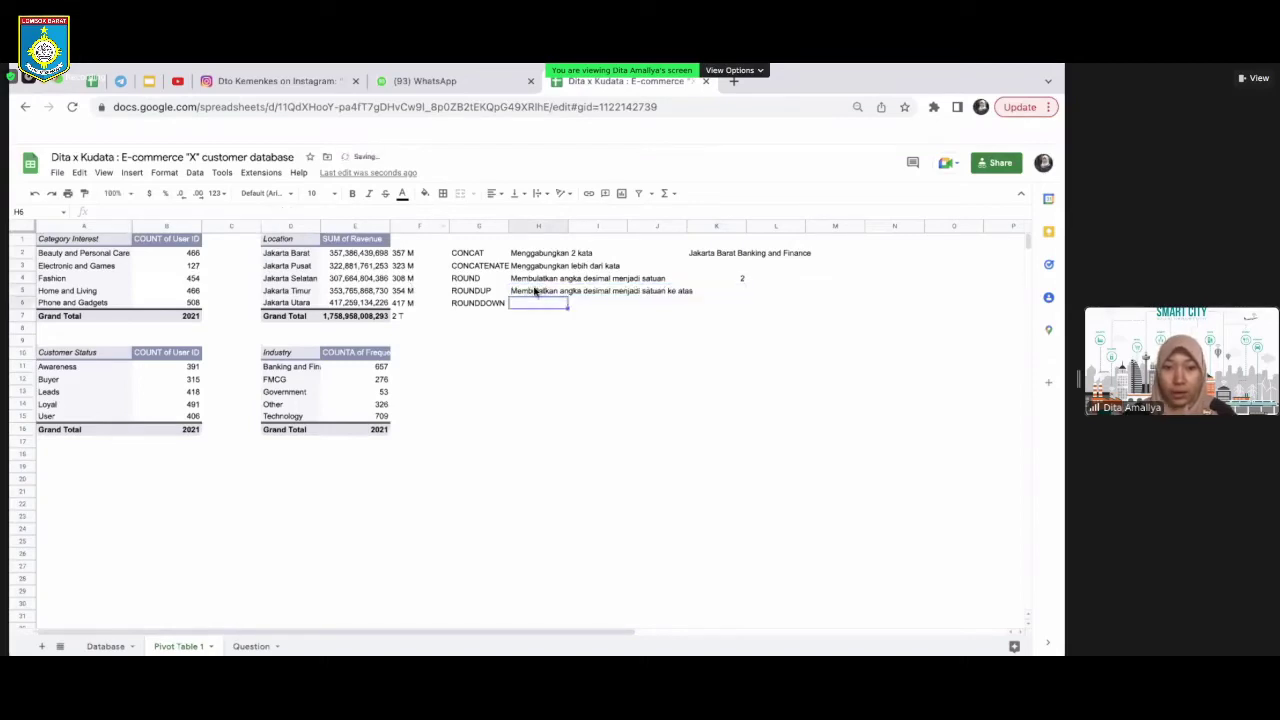
Reuse the ROUNDUP description for ROUNDDOWN in H6, ending it with "ke bawah" instead of "ke atas"
left_click(535, 291)
key("ctrl+c")
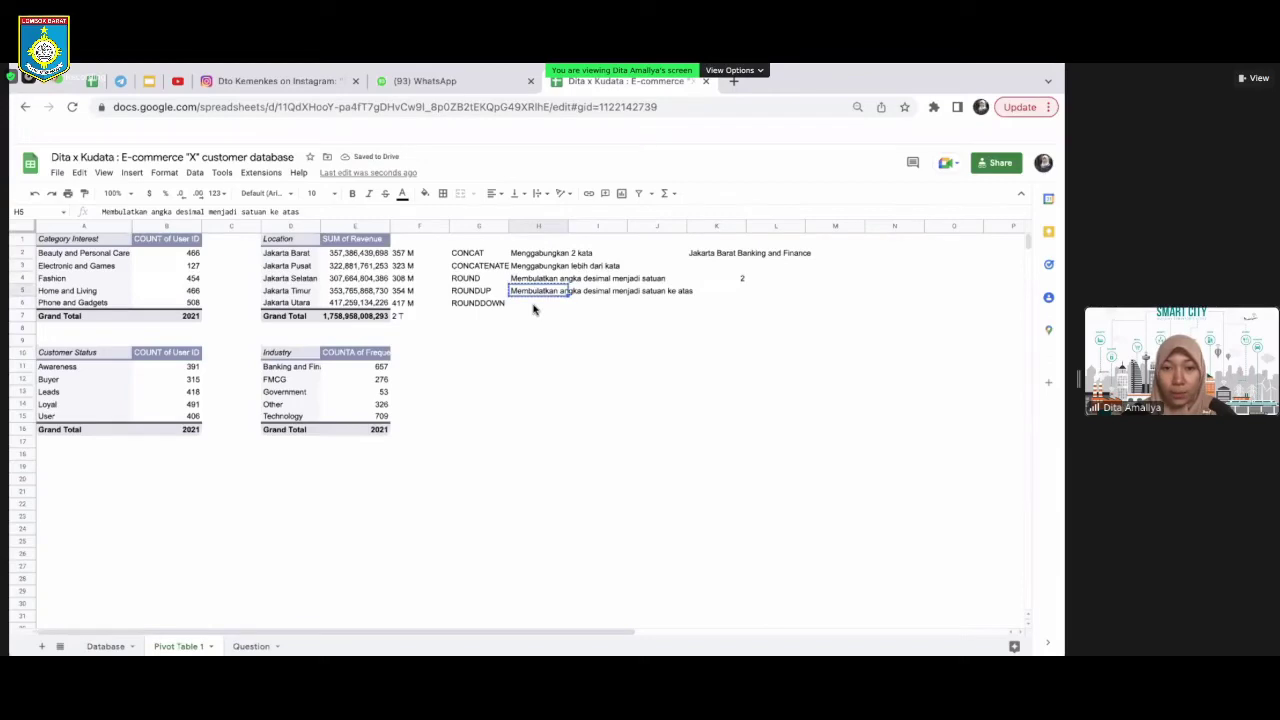
left_click(534, 303)
key("ctrl+v")
left_click(293, 212)
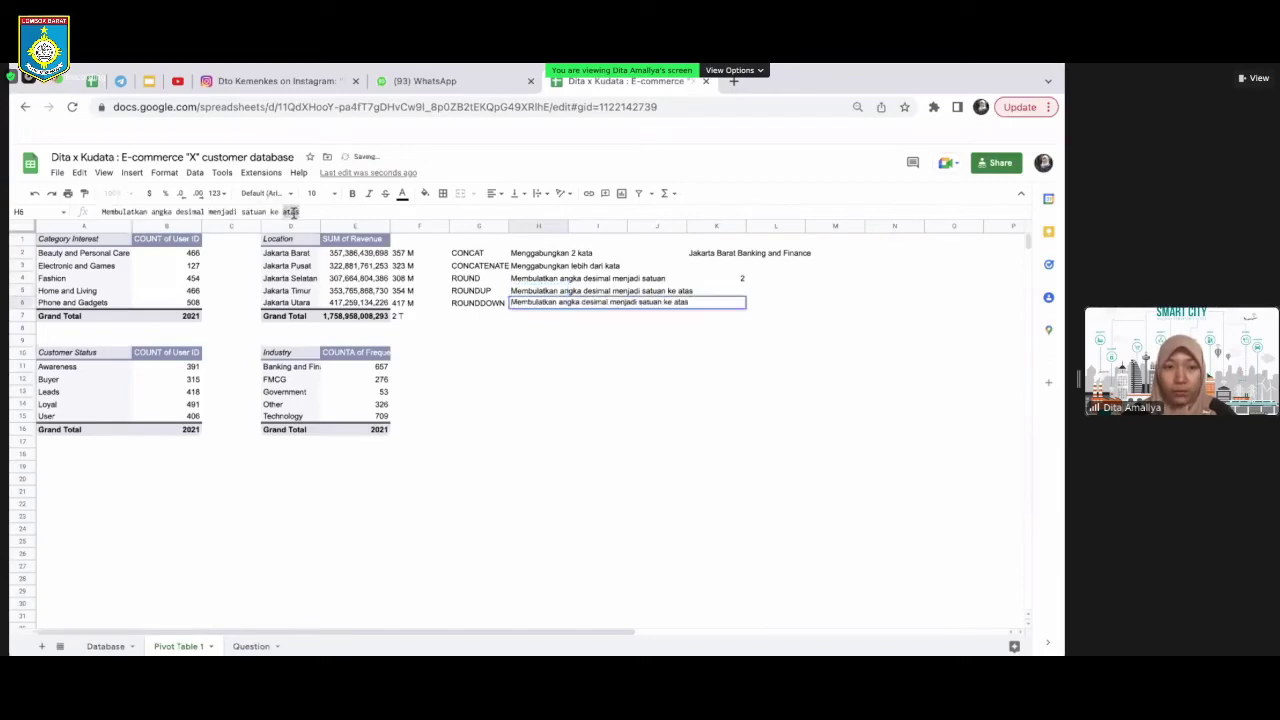
type("bawah")
key("Return")
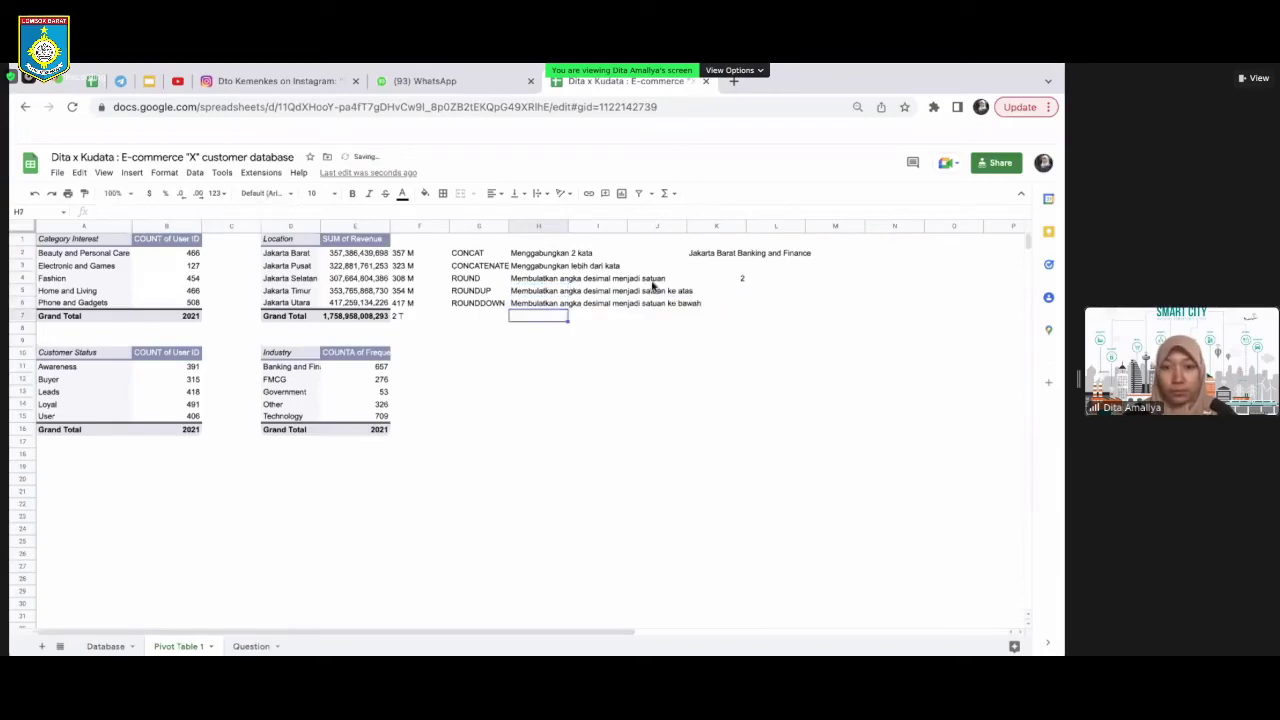
Fill the ROUND formula from K4 down to K6 and make the K5 and K6 copies refer to E7
left_click(744, 279)
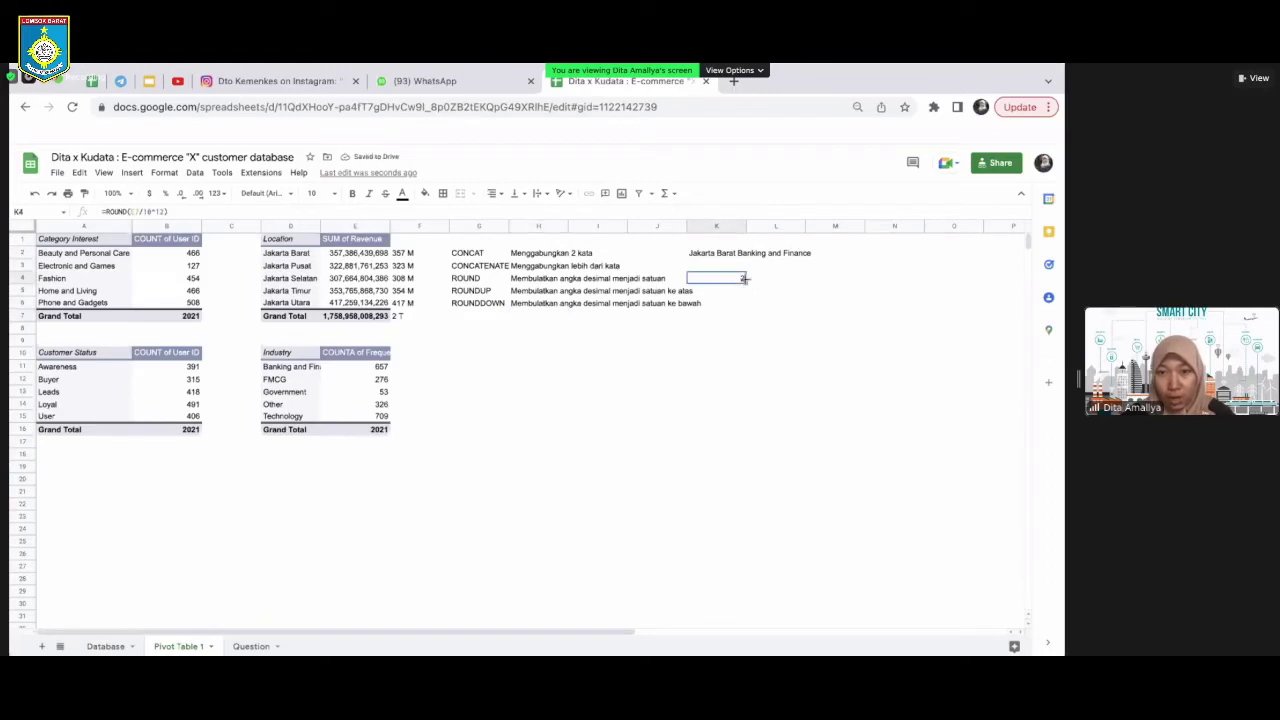
left_click_drag(744, 279, 744, 305)
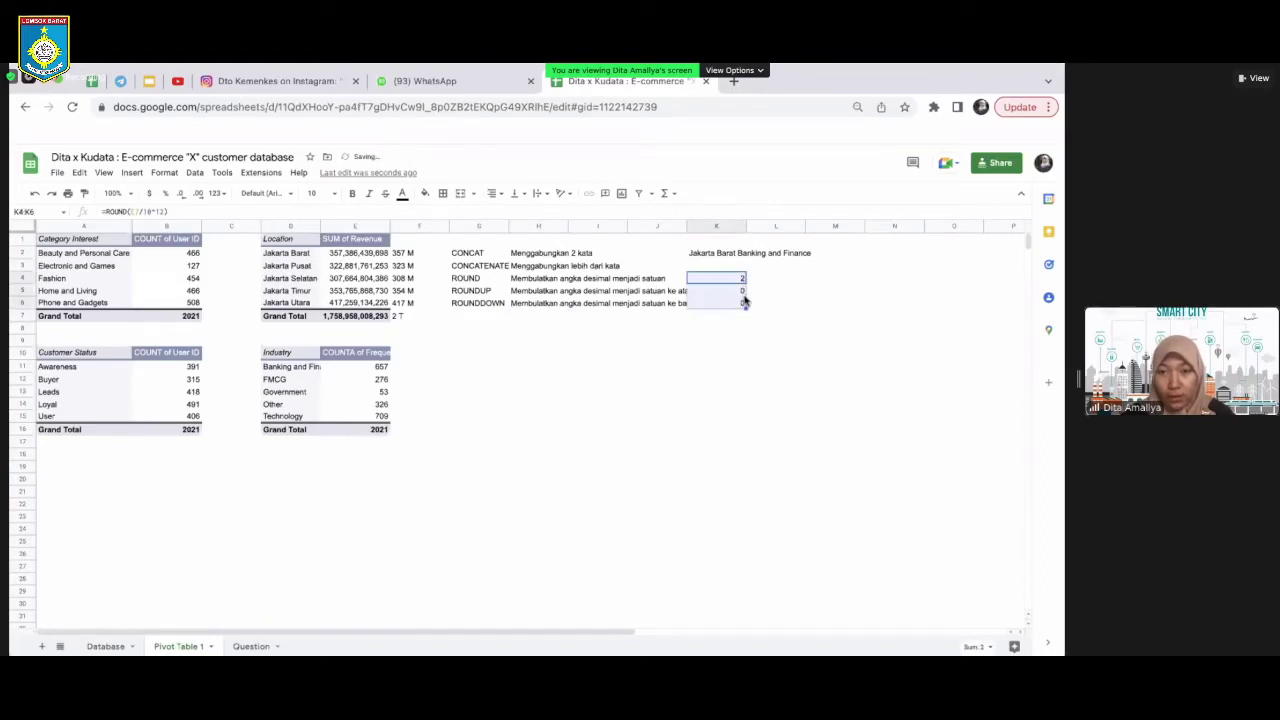
left_click(737, 289)
double_click(737, 289)
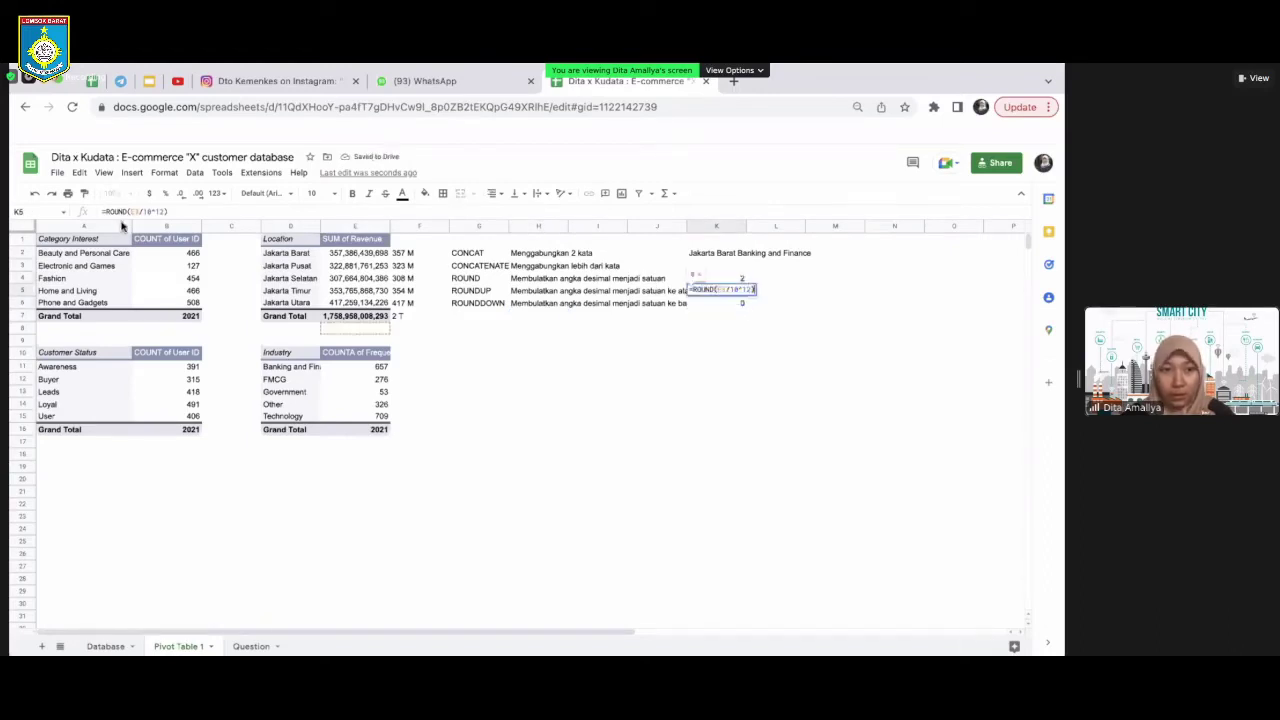
left_click(138, 212)
key("BackSpace")
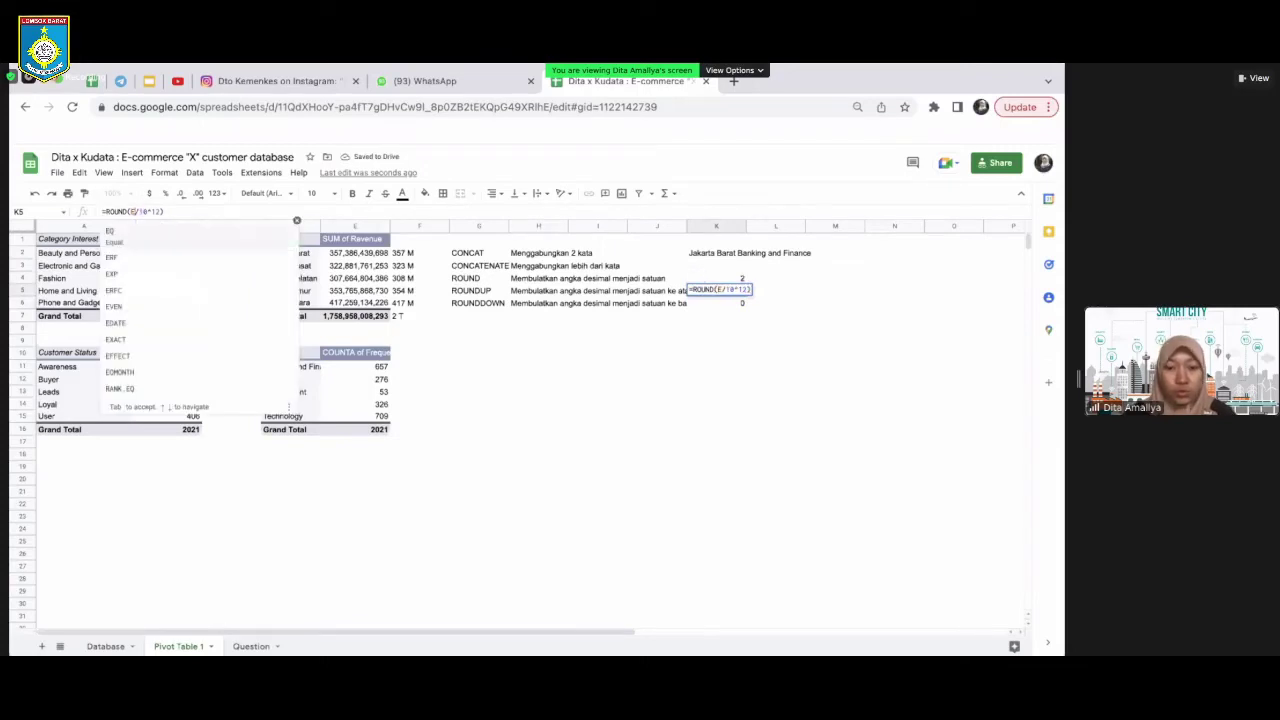
type("7")
key("Return")
double_click(725, 305)
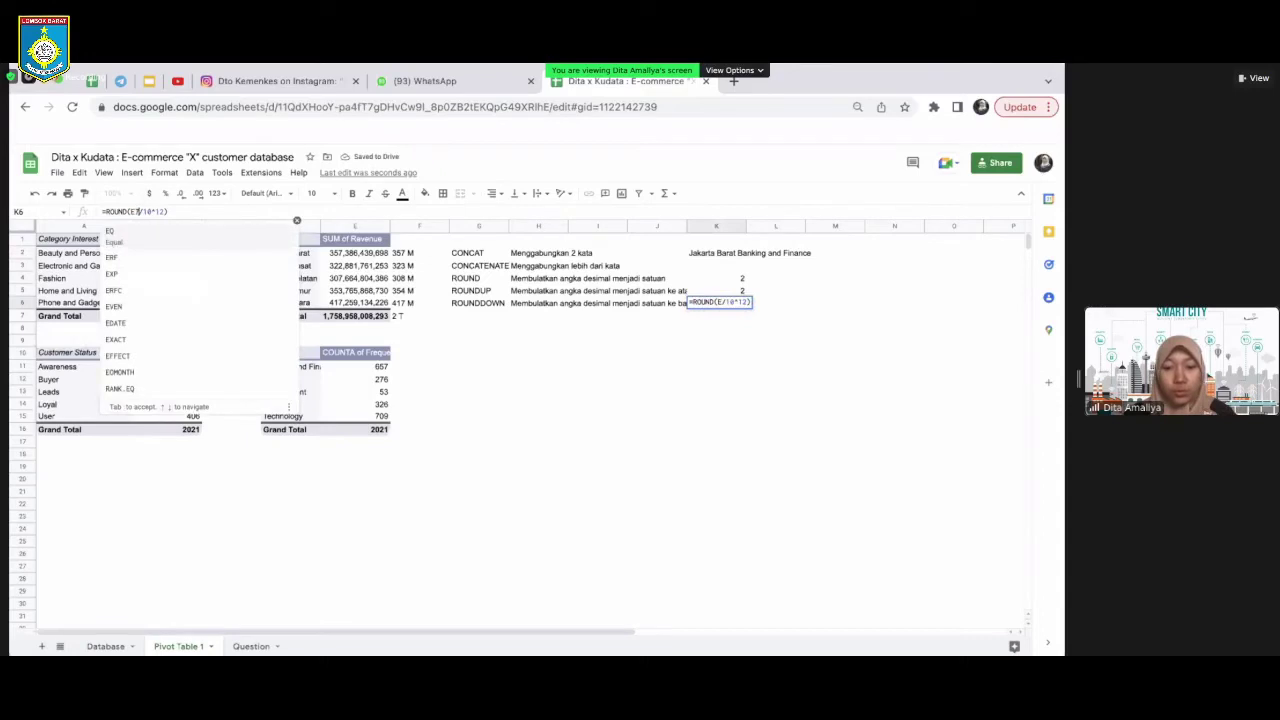
key("Return")
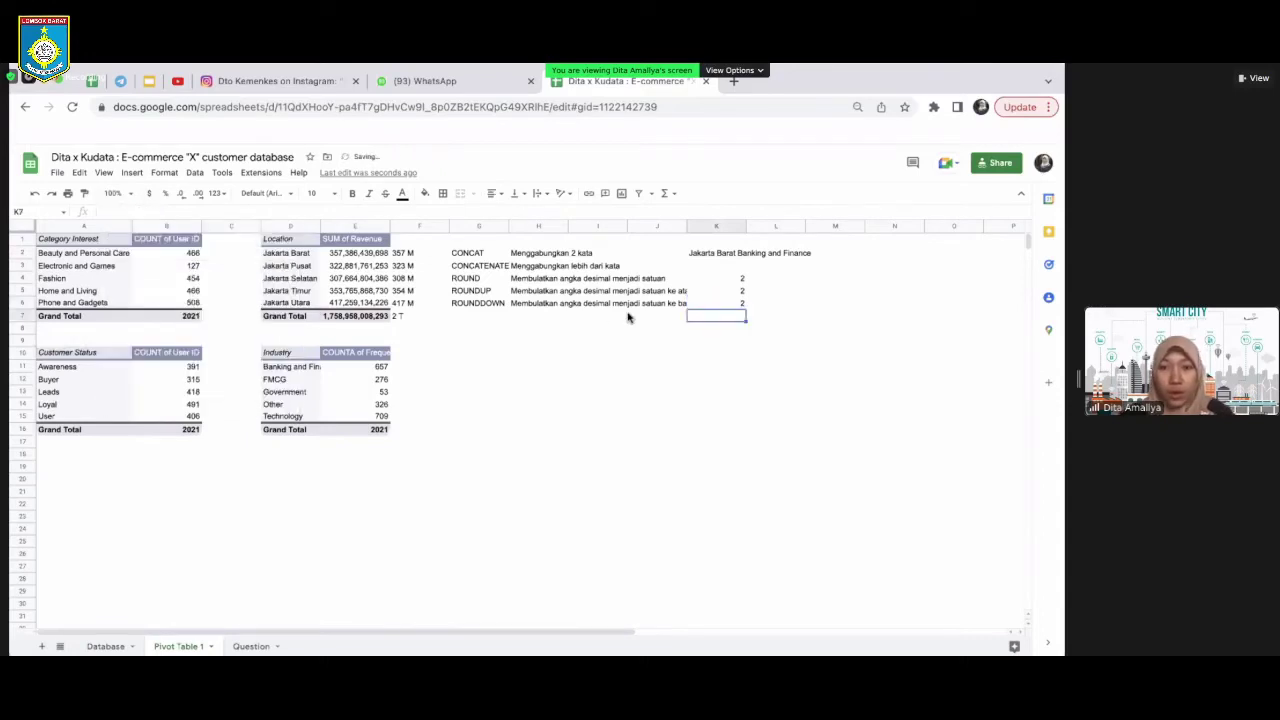
Change the function in K6 to ROUNDDOWN, keeping the argument E7/10^12
left_click(732, 307)
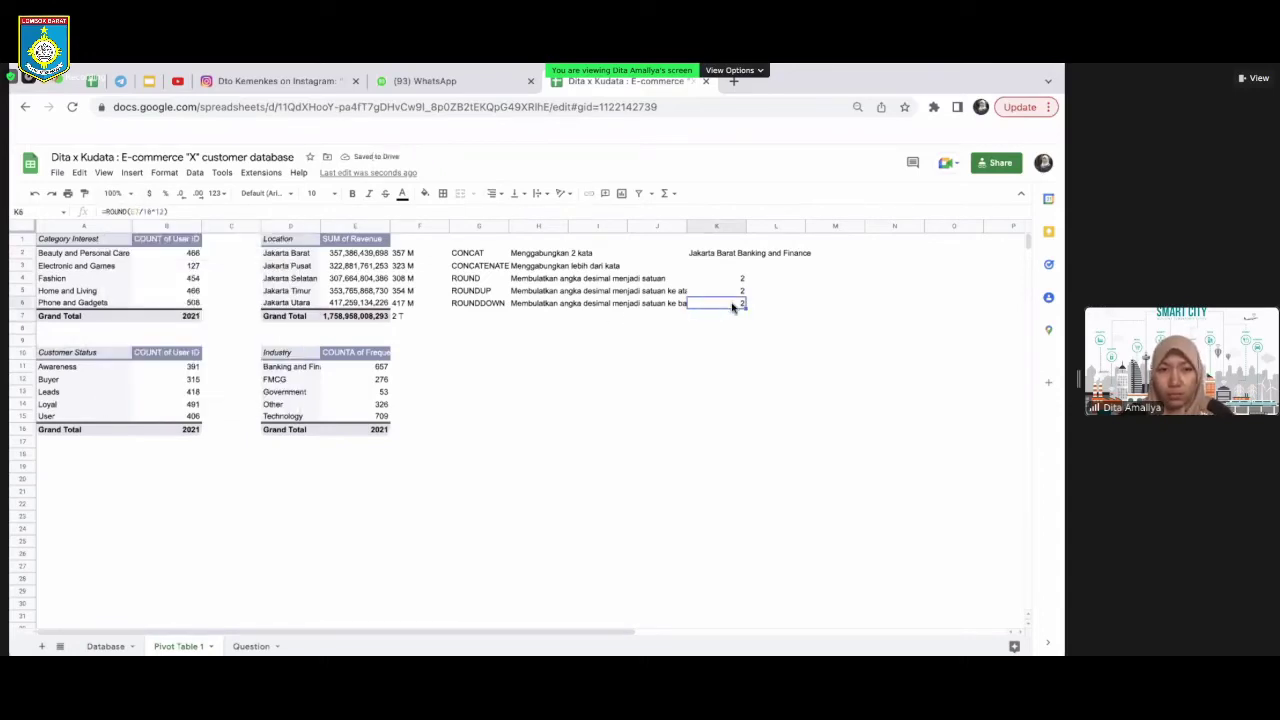
double_click(732, 305)
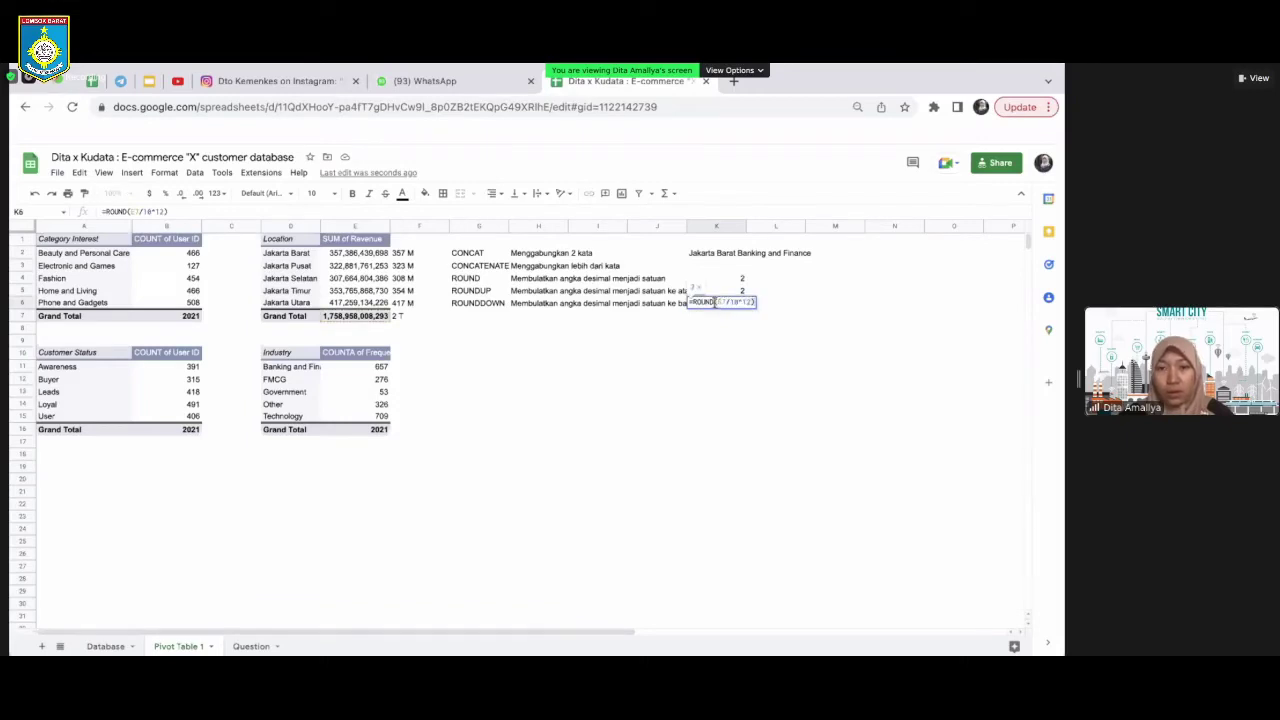
type("dow")
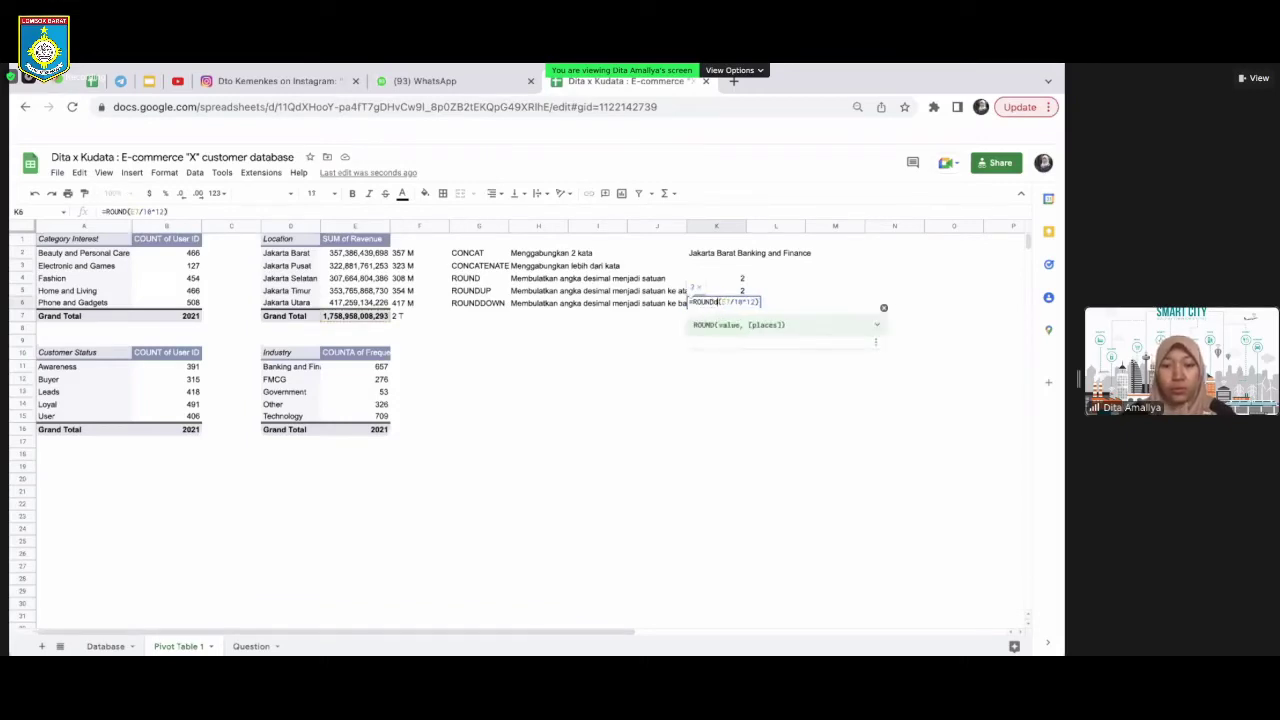
key("BackSpace")
key("BackSpace")
key("BackSpace")
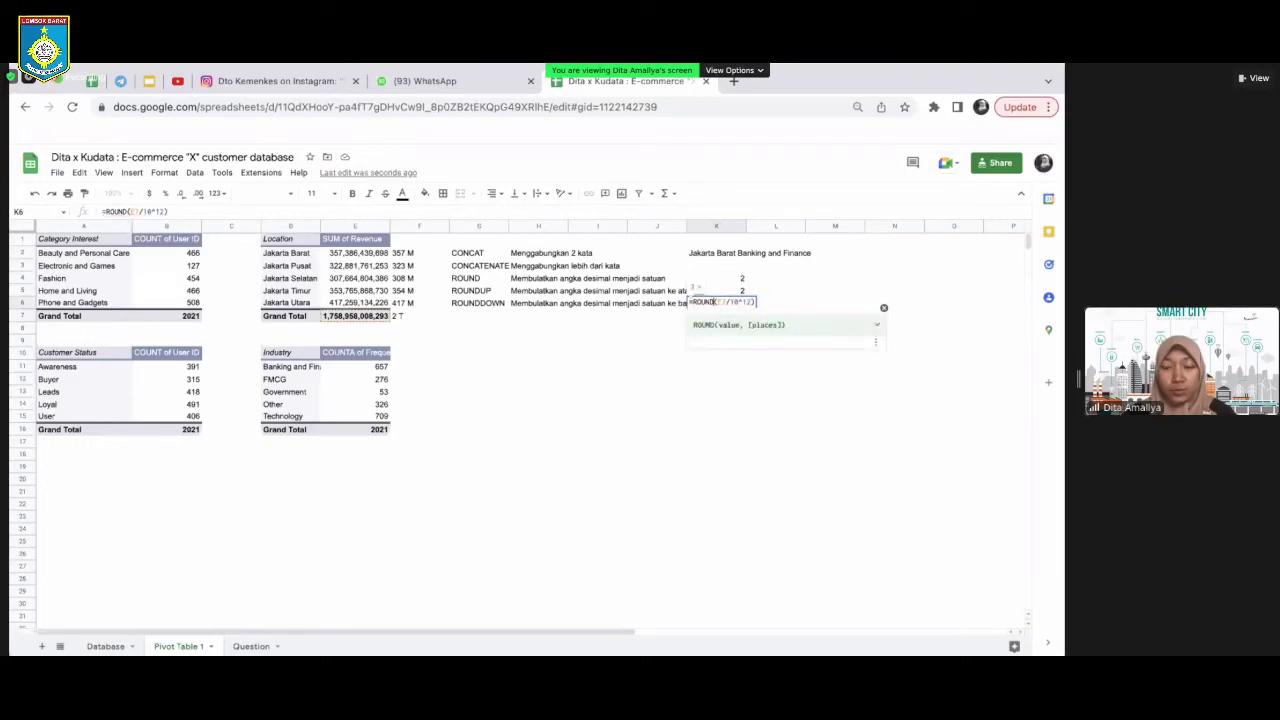
type("down")
key("Return")
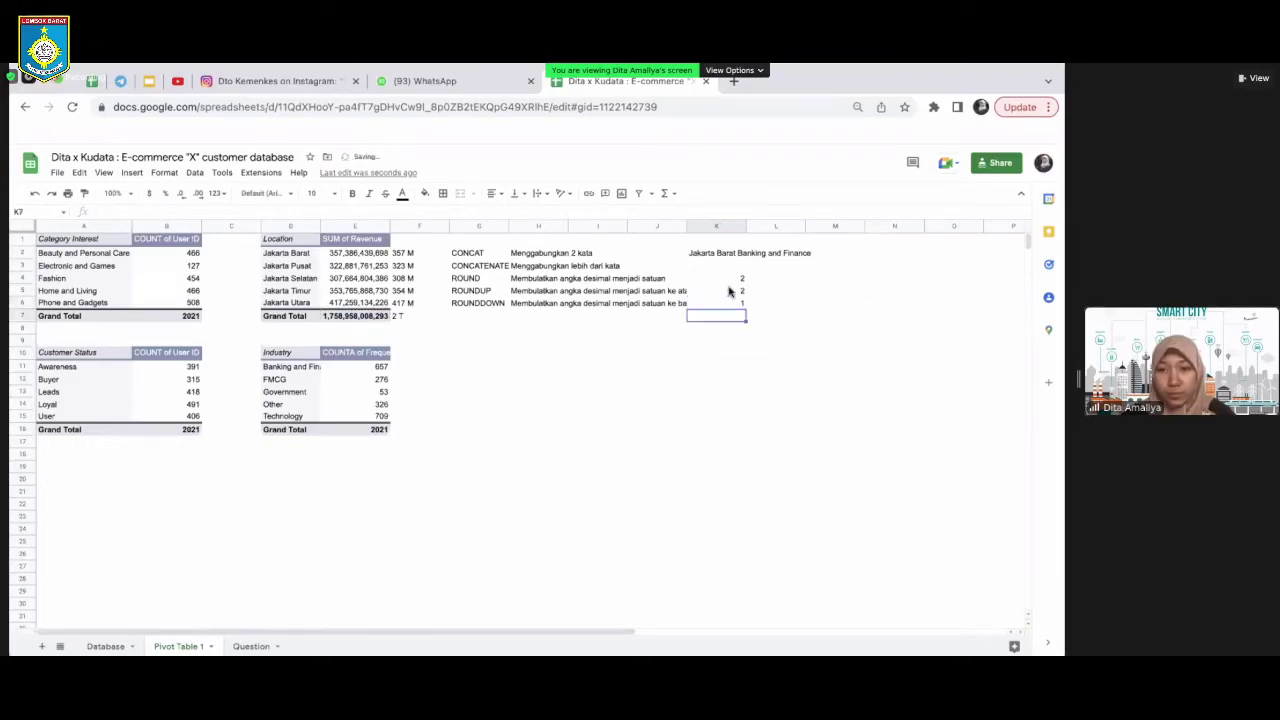
Change the function in K5 to ROUNDUP, keeping the argument E7/10^12
left_click(729, 291)
double_click(712, 291)
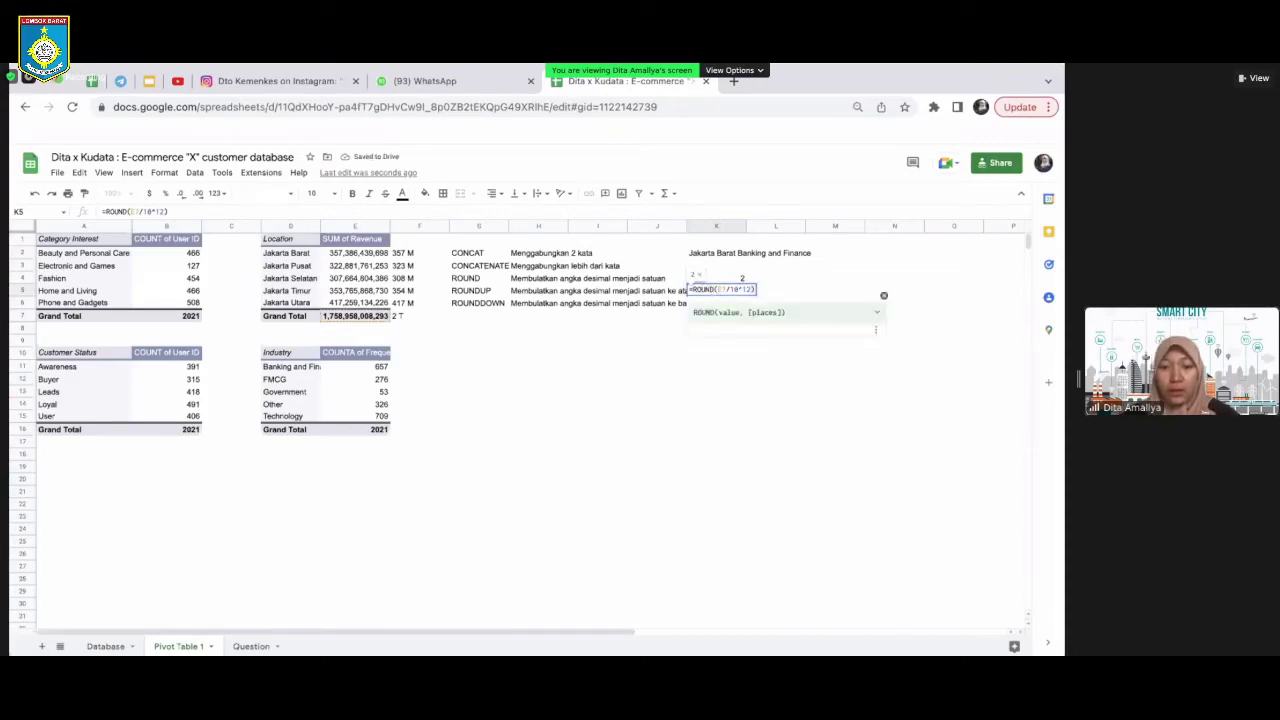
type("UP")
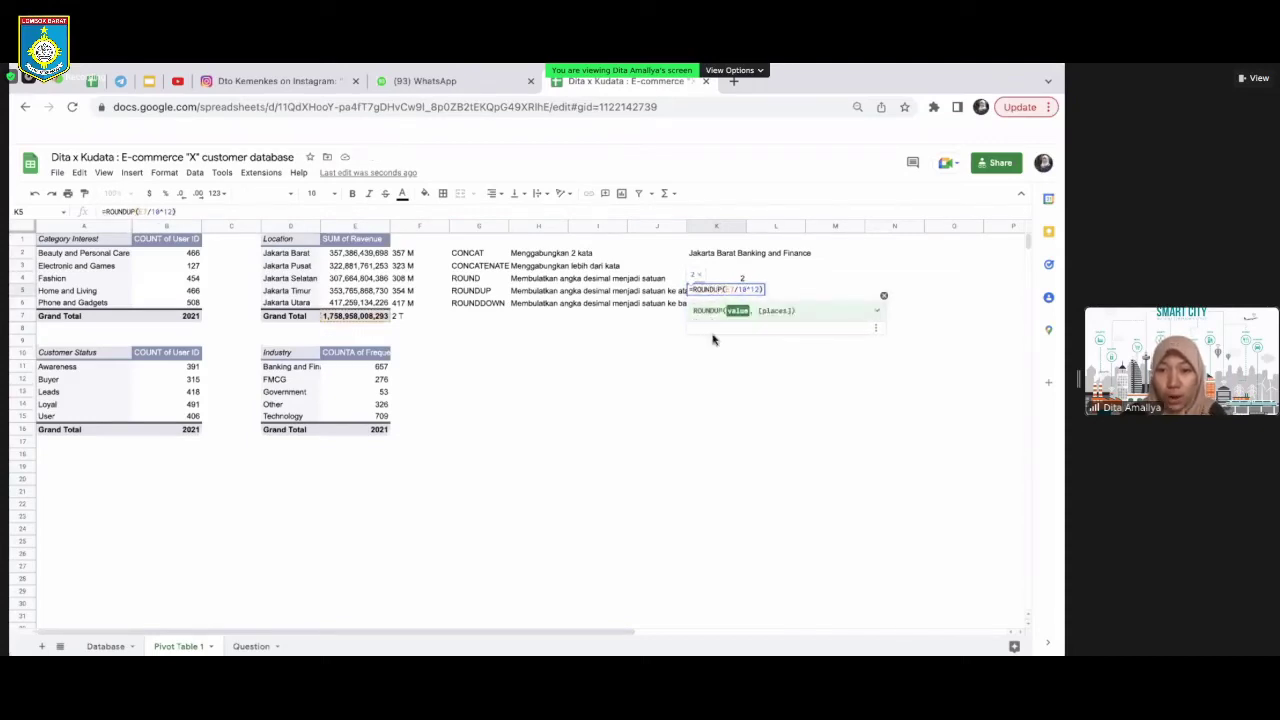
key("Return")
Review the ROUNDDOWN note and its example formula, and read question 8 about further insights on the Question sheet
left_click(565, 305)
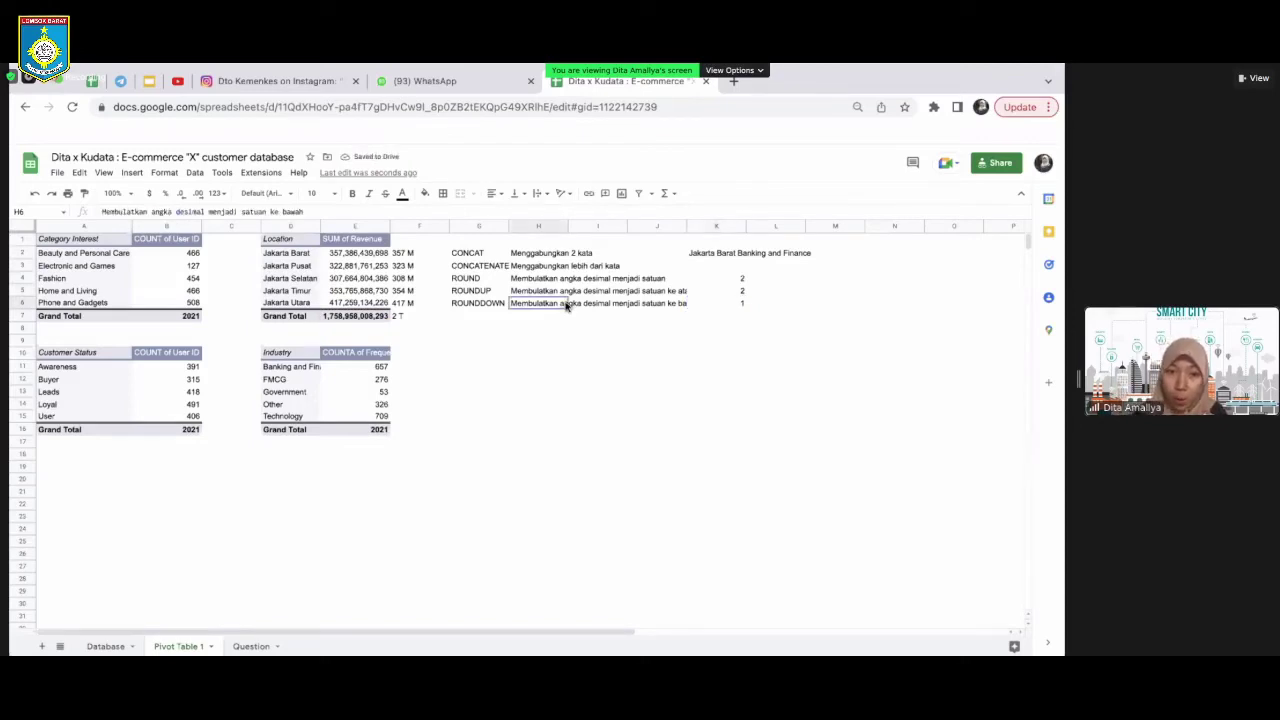
left_click(737, 306)
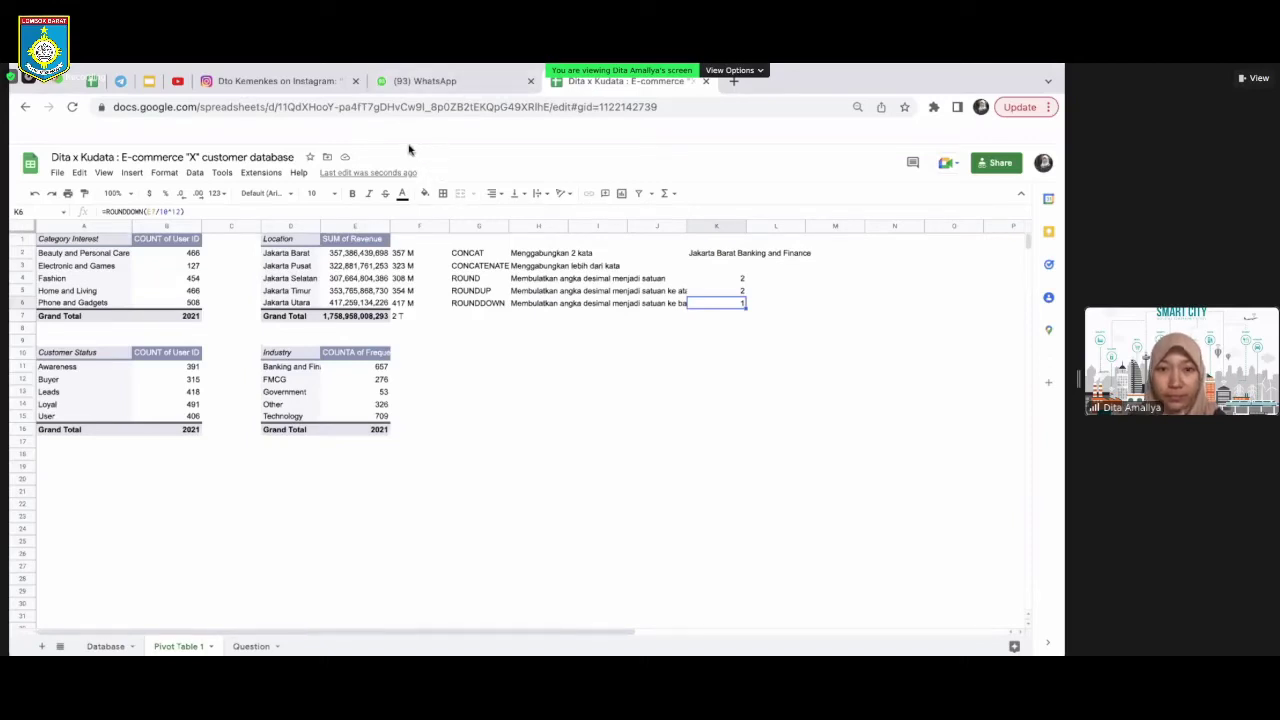
left_click(251, 646)
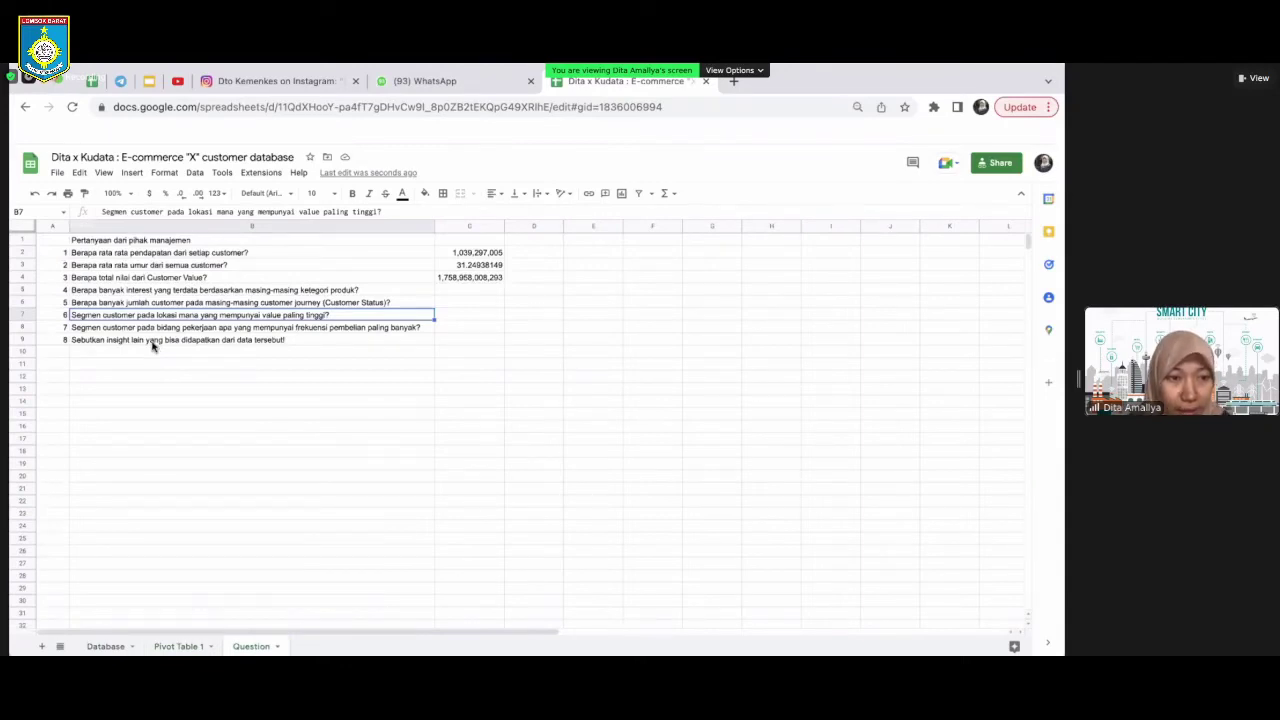
left_click(288, 341)
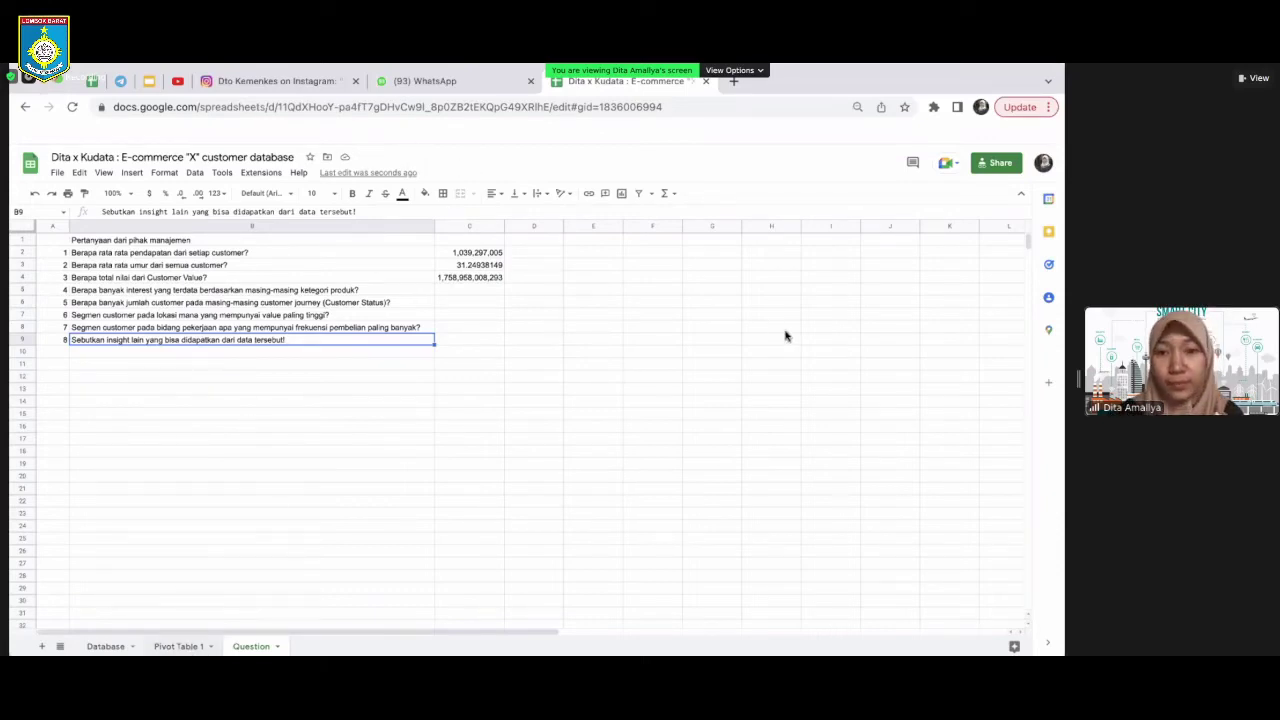
Hide columns G to L, which hold the function notes, on the Pivot Table 1 sheet
key("ctrl+shift+Page_Up")
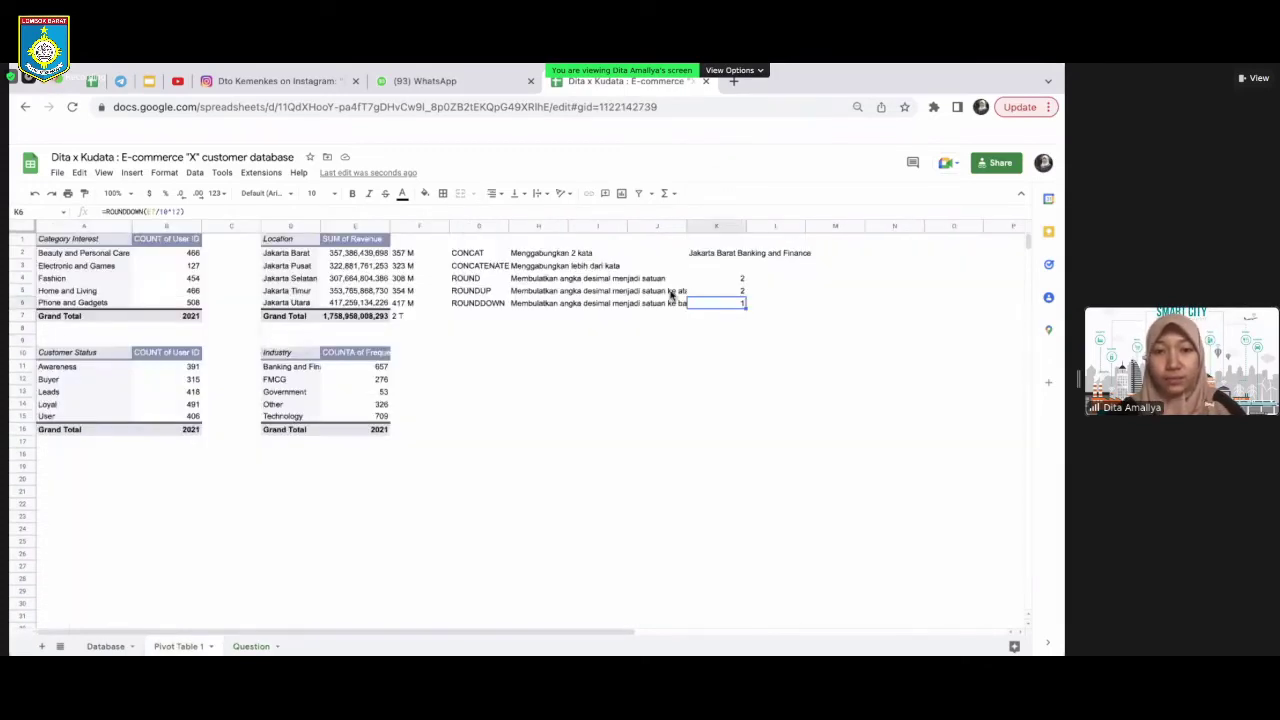
key("Right")
key("Down")
key("Down")
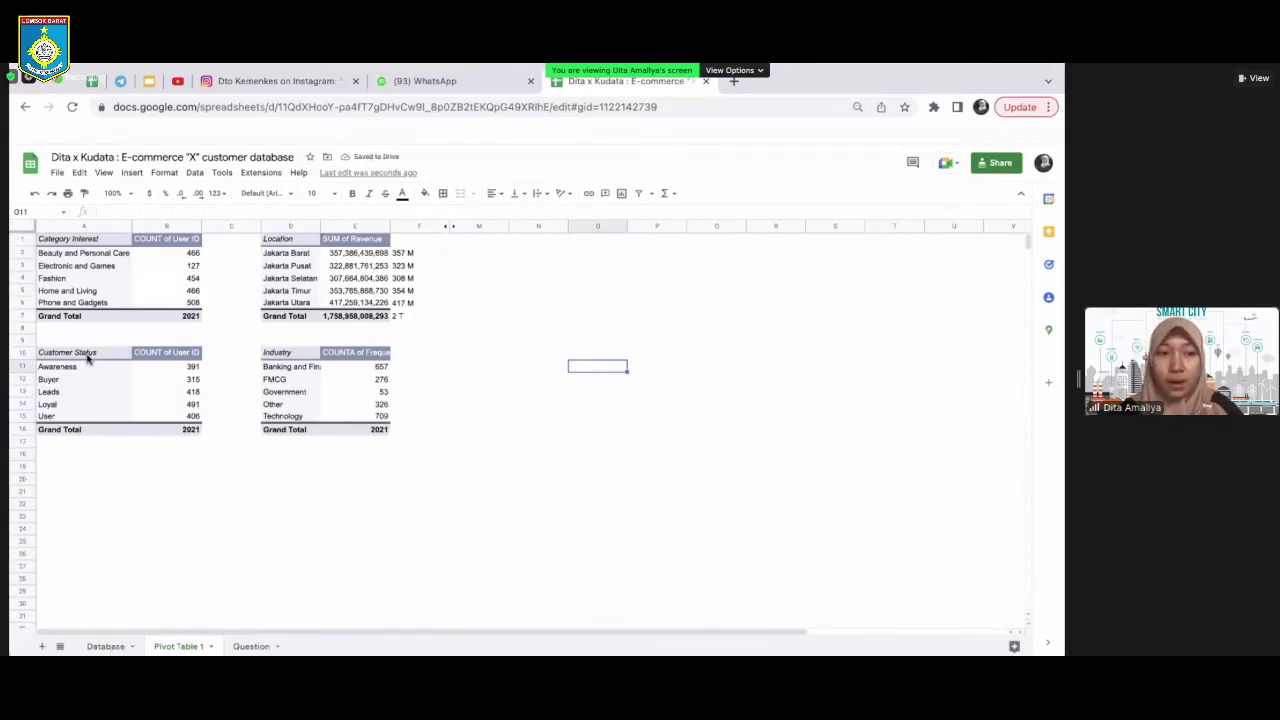
Check the available fields on the Database sheet and paste a copy of the Customer Status pivot table at A19 of Pivot Table 1
key("ctrl+shift+Page_Up")
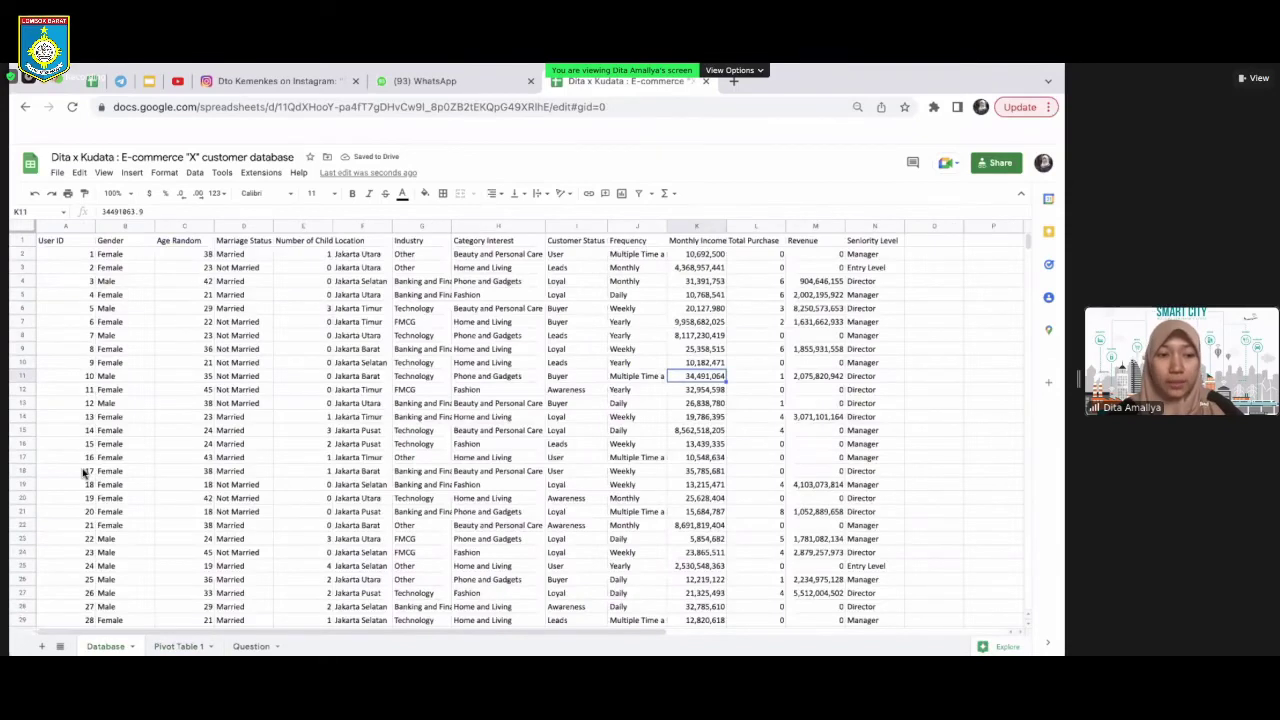
key("ctrl+shift+Page_Down")
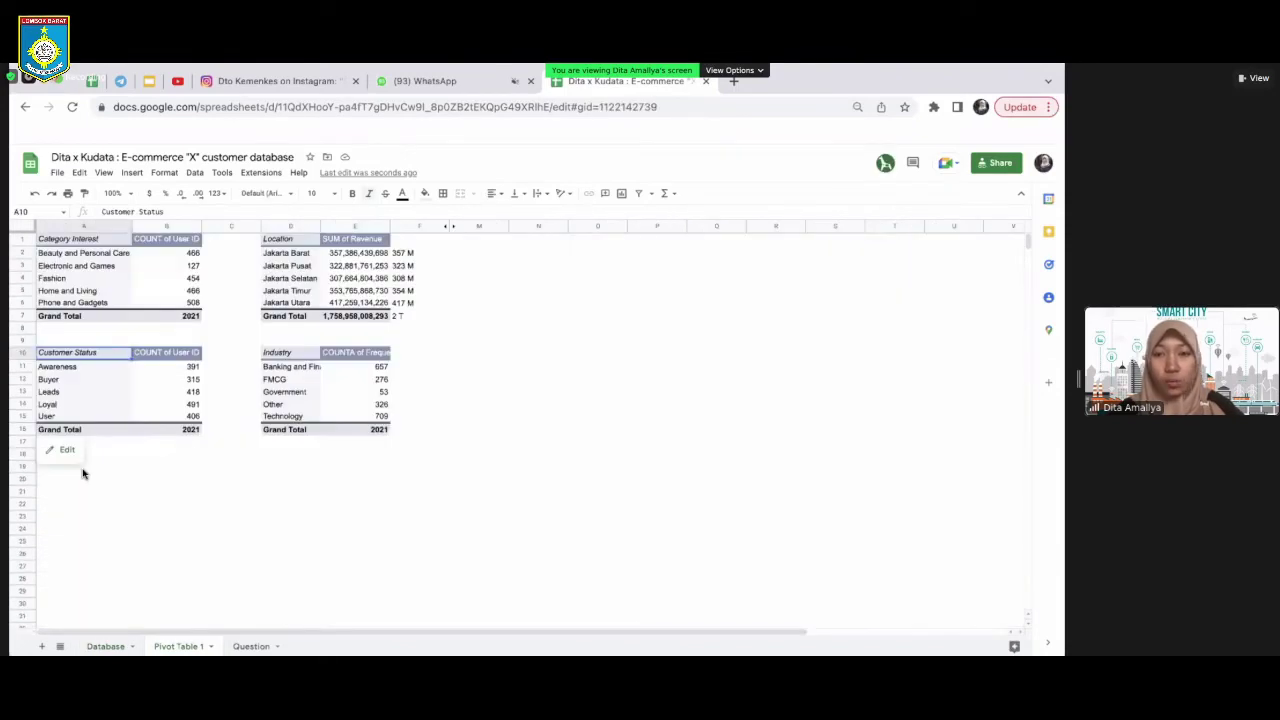
left_click(82, 468)
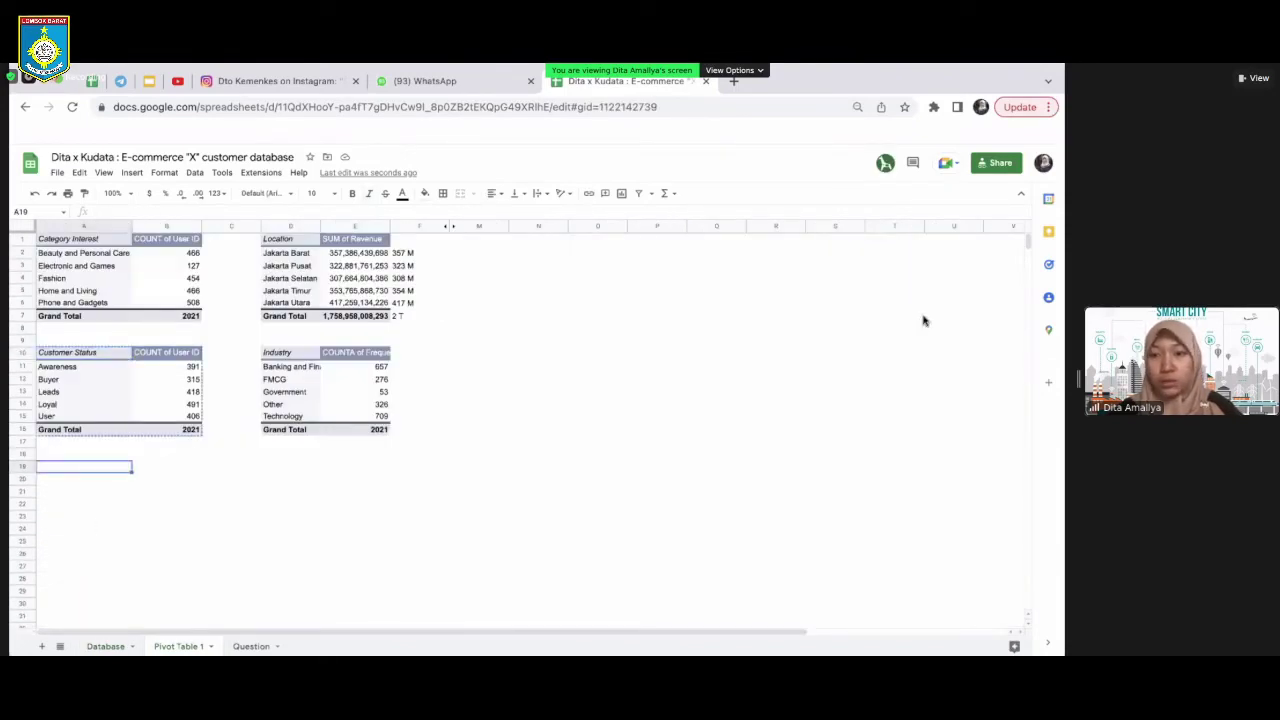
key("ctrl+v")
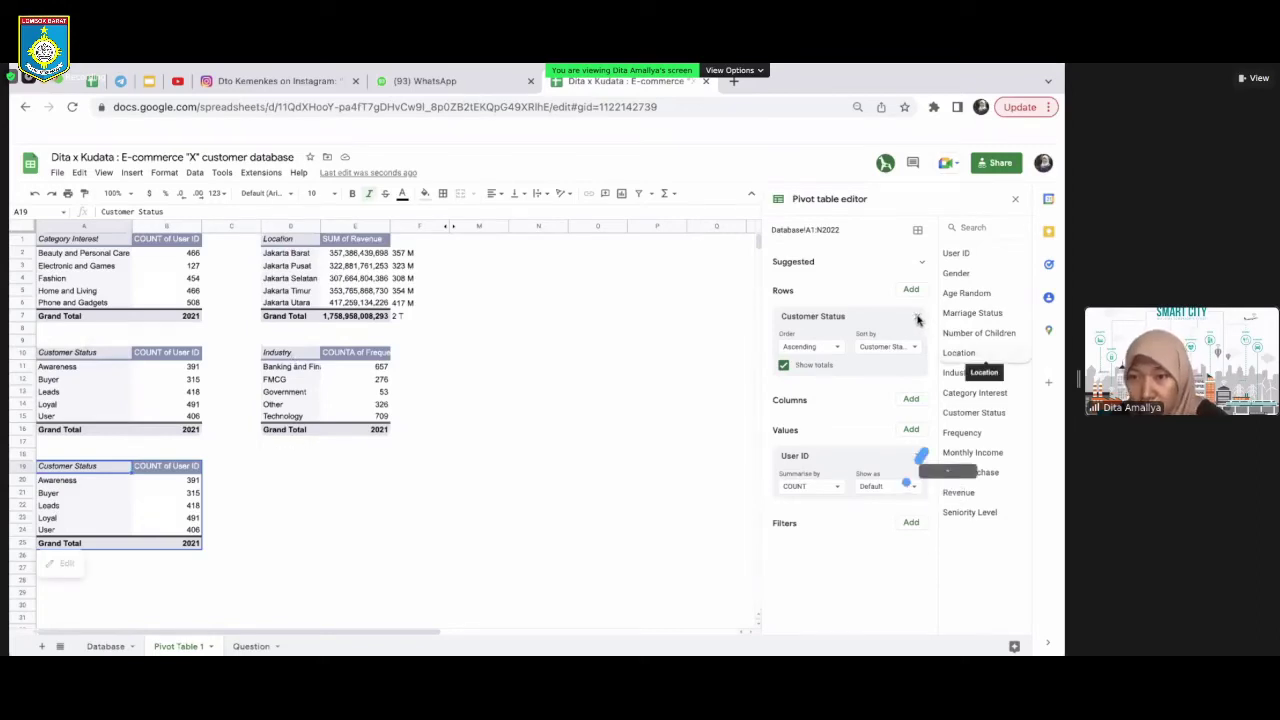
Rebuild the pivot table at A19 with Age Random as rows and Marriage Status as columns, replacing Customer Status
left_click_drag(966, 314, 807, 347)
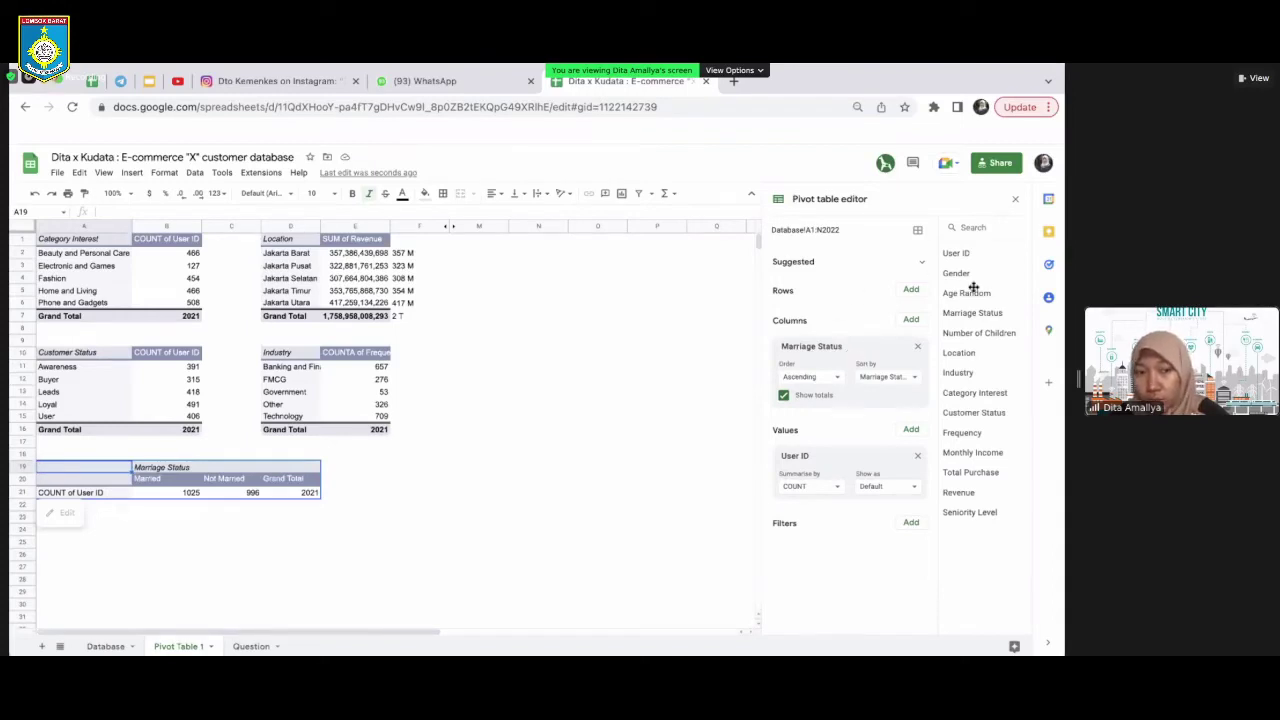
left_click_drag(975, 293, 808, 309)
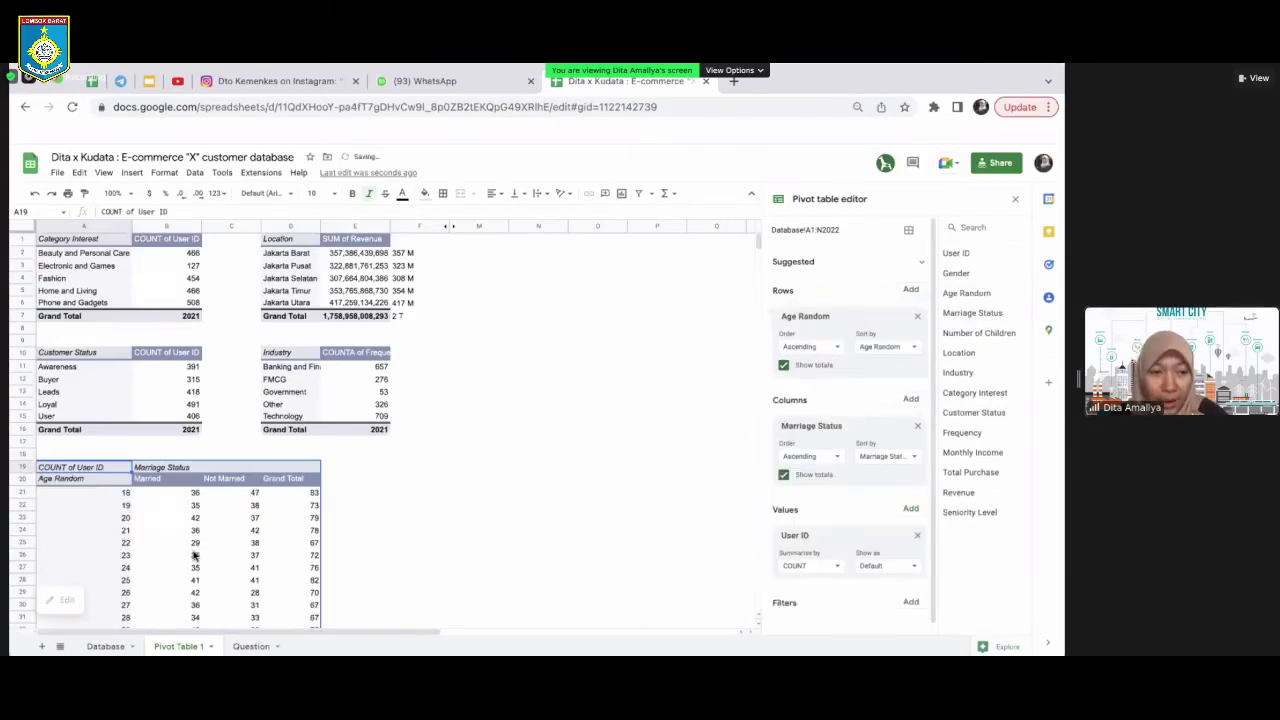
scroll(195, 556, "down", 5)
scroll(195, 556, "up", 2)
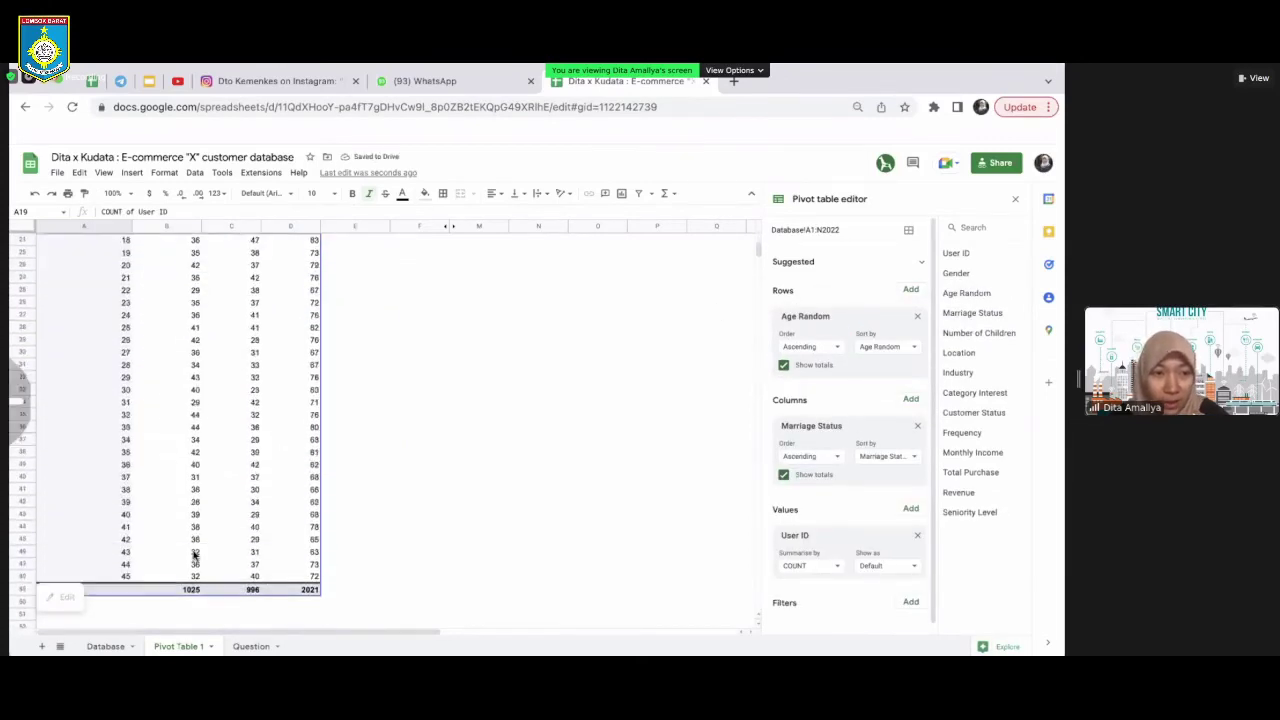
scroll(190, 550, "up", 1)
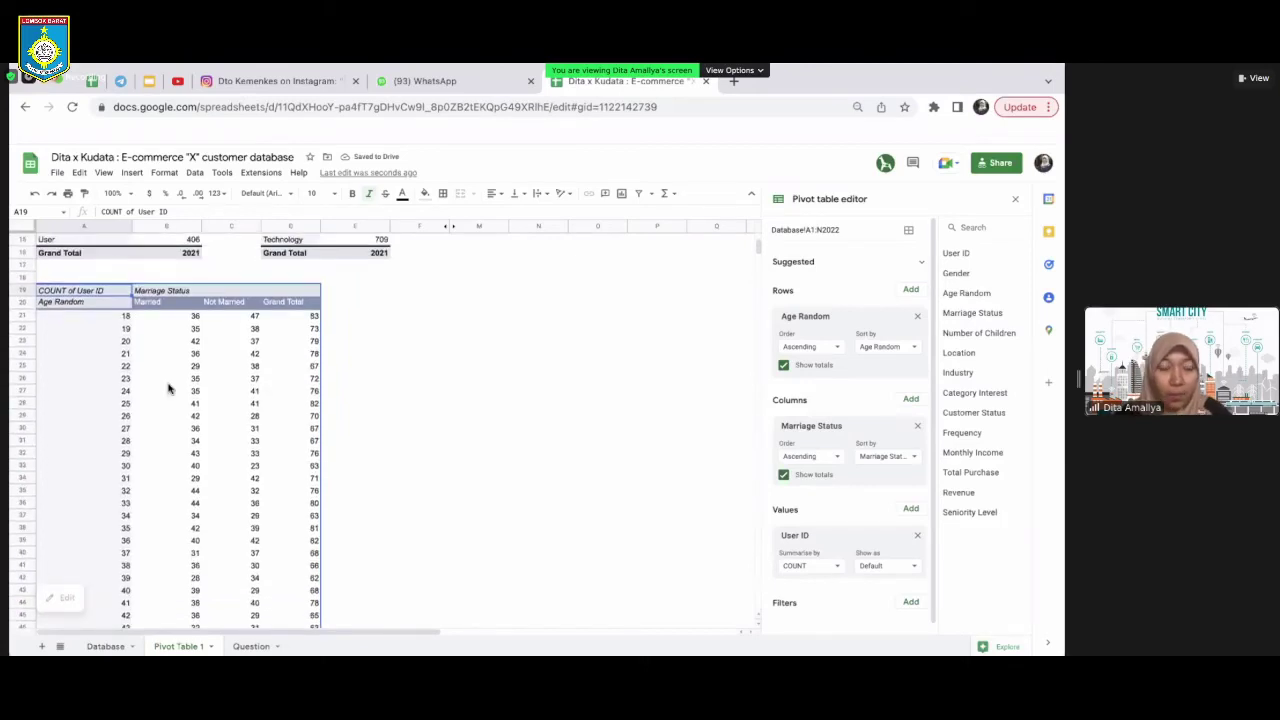
Insert a chart from the whole pivot table at A19 that counts users by age and marriage status
scroll(170, 330, "down", 2)
scroll(185, 246, "down", 1)
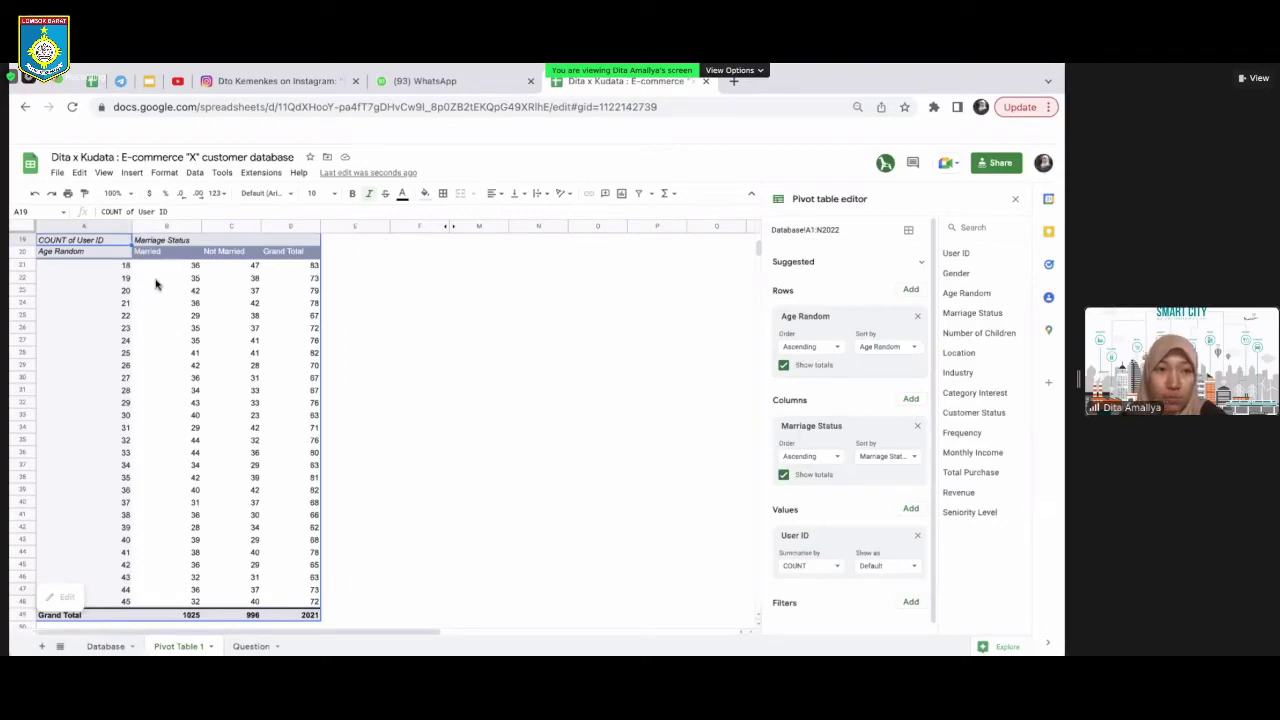
key("super+a")
left_click(135, 173)
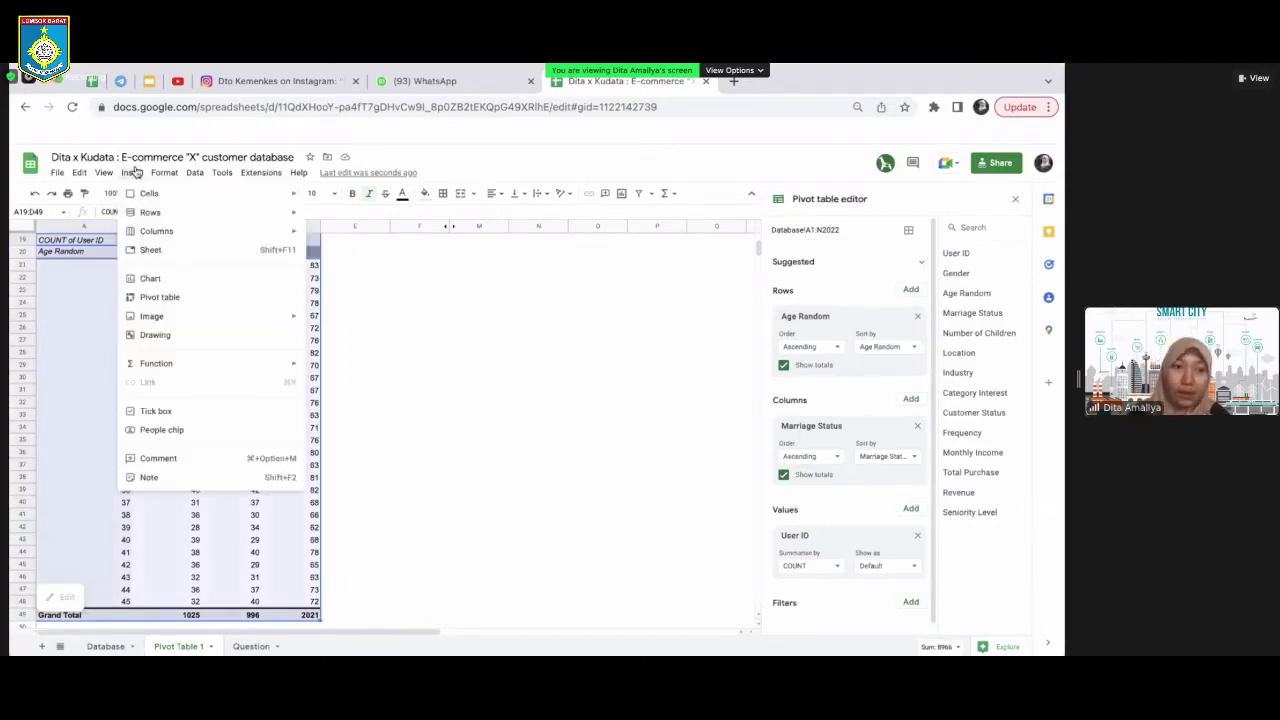
left_click(183, 277)
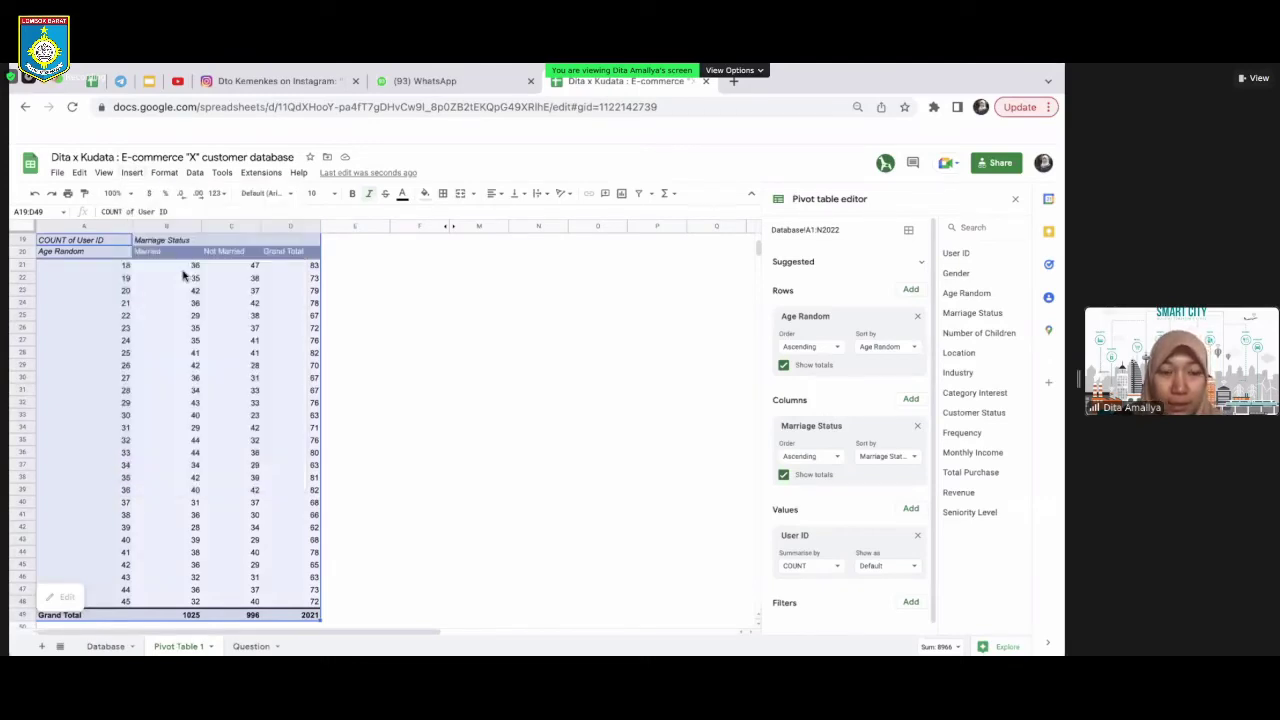
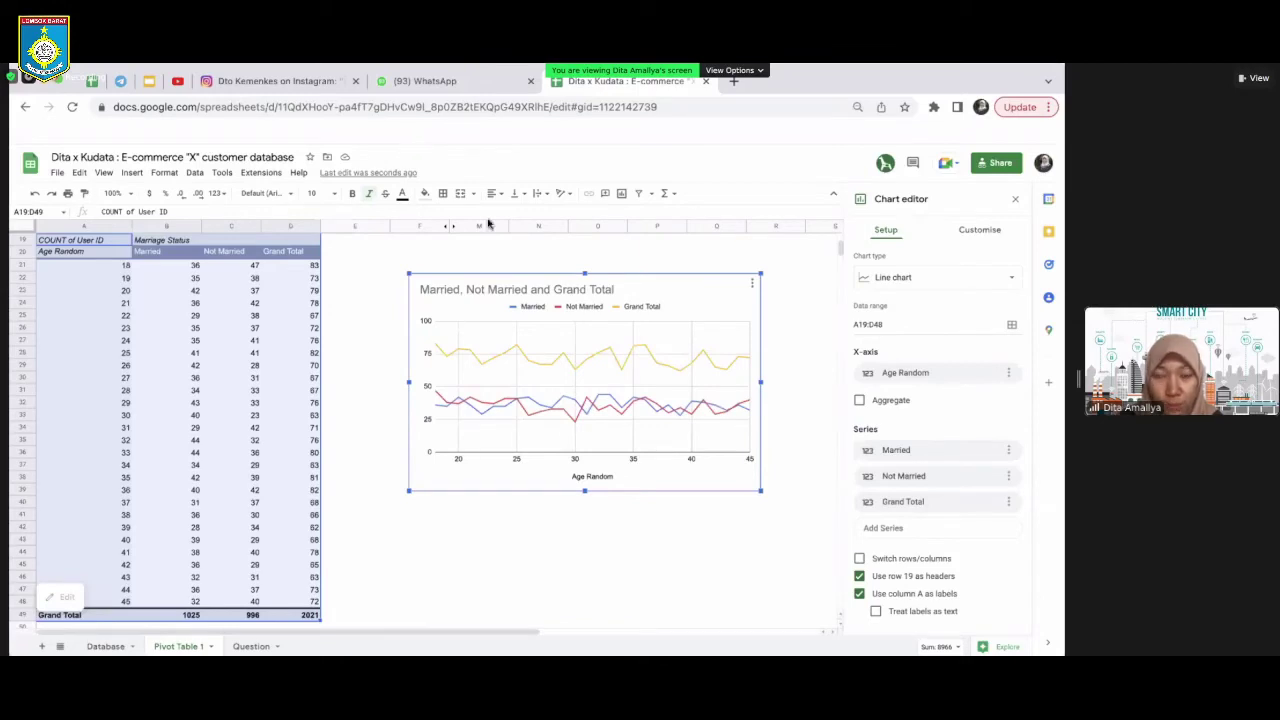
Enter the sample number 150 in cell M2 beside the revenue table
scroll(785, 388, "up", 5)
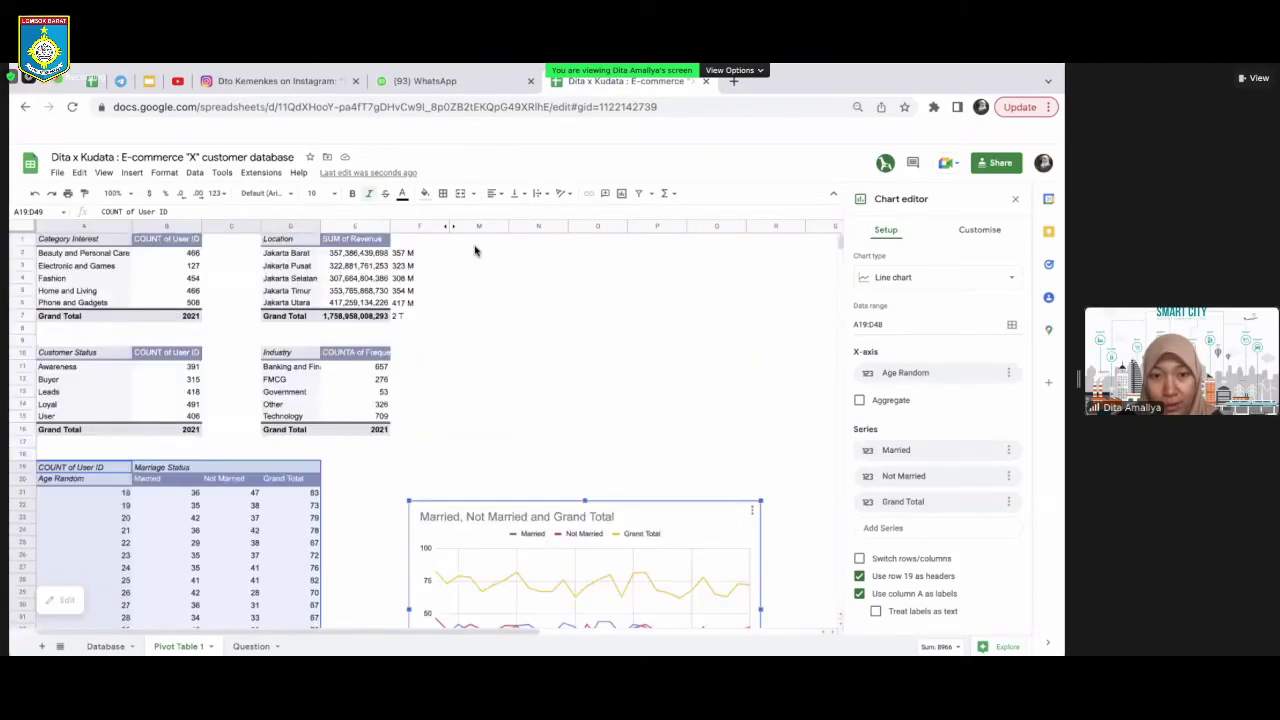
left_click(487, 256)
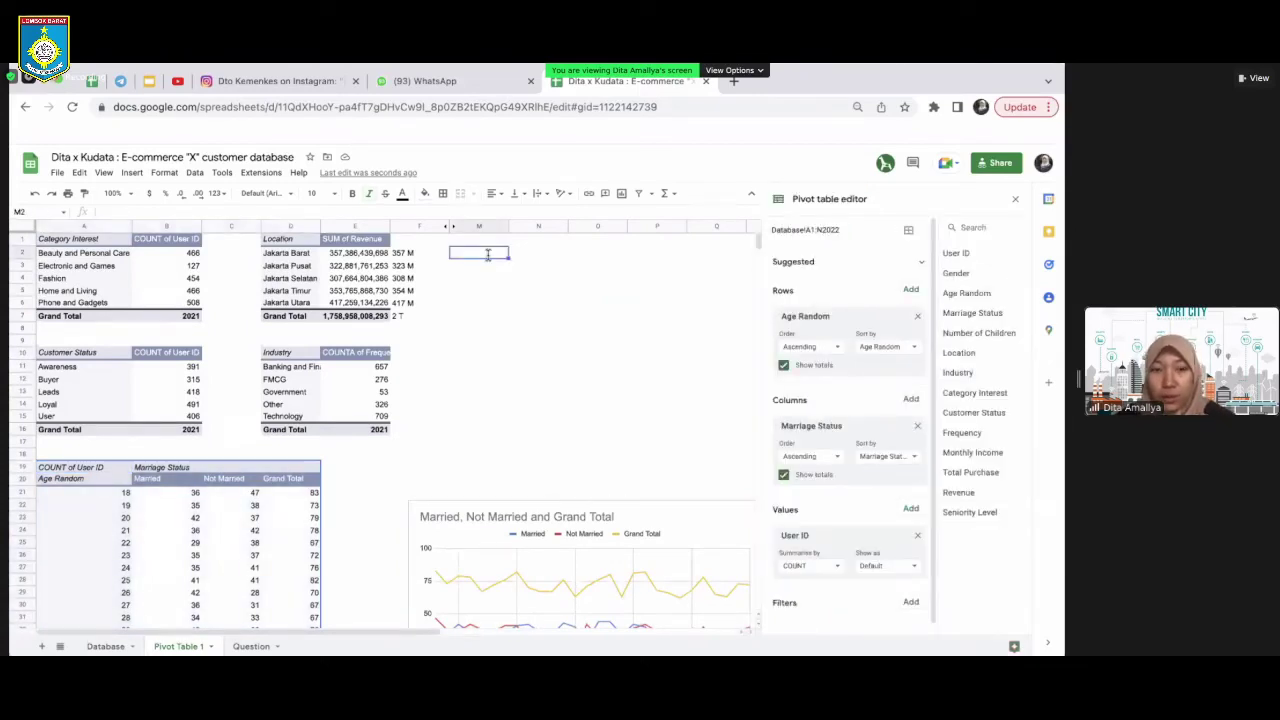
type("150")
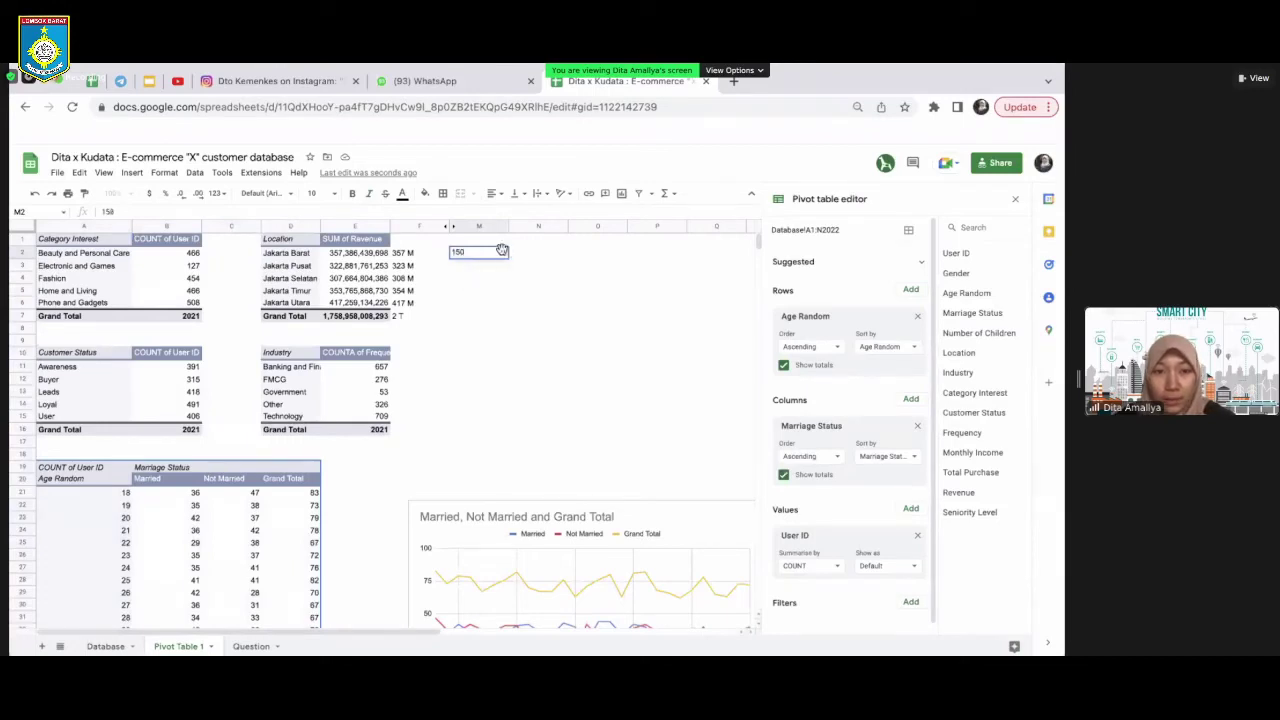
key("Return")
key("Up")
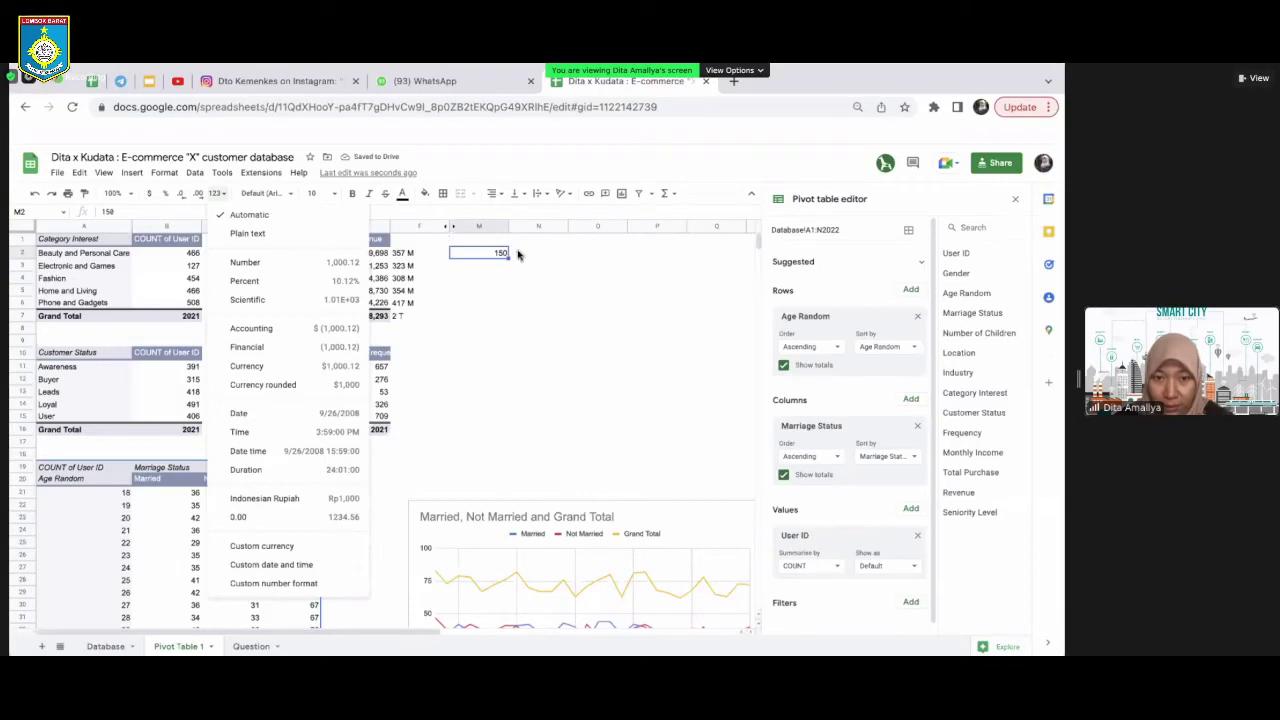
Try more and fewer decimal places on the 150 in M2 and format the cell as plain text
left_click(185, 200)
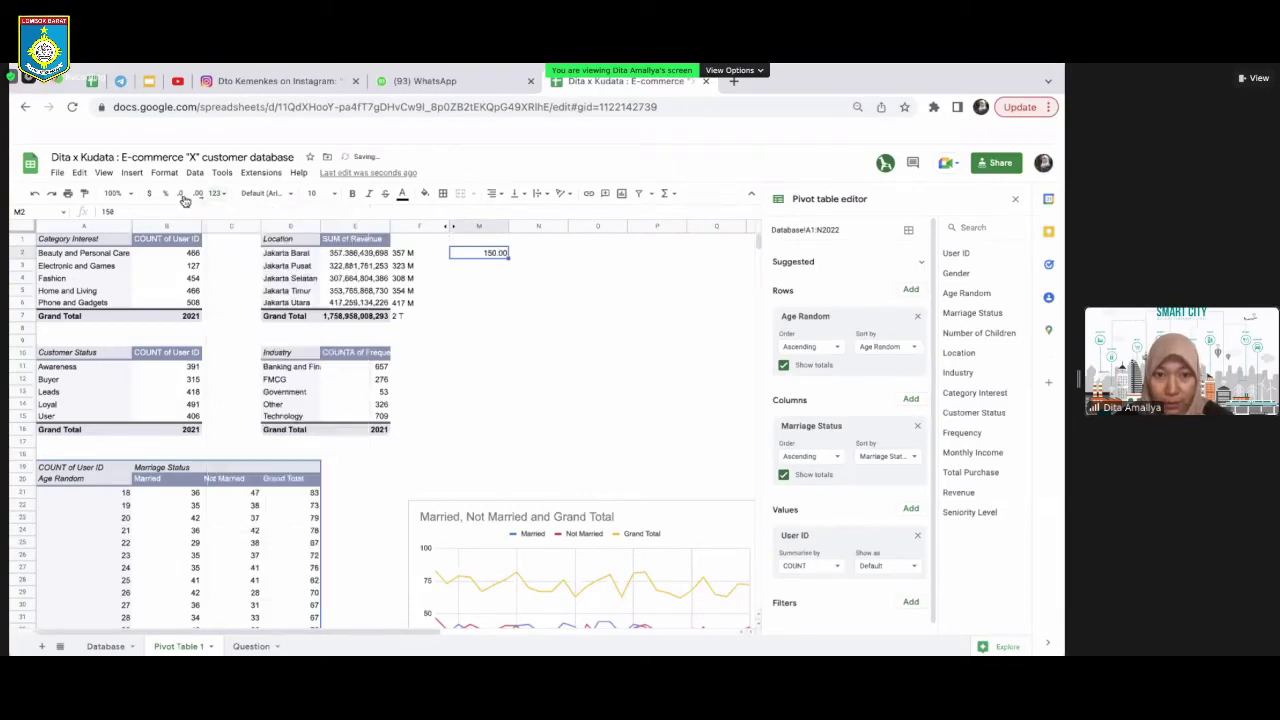
left_click(196, 195)
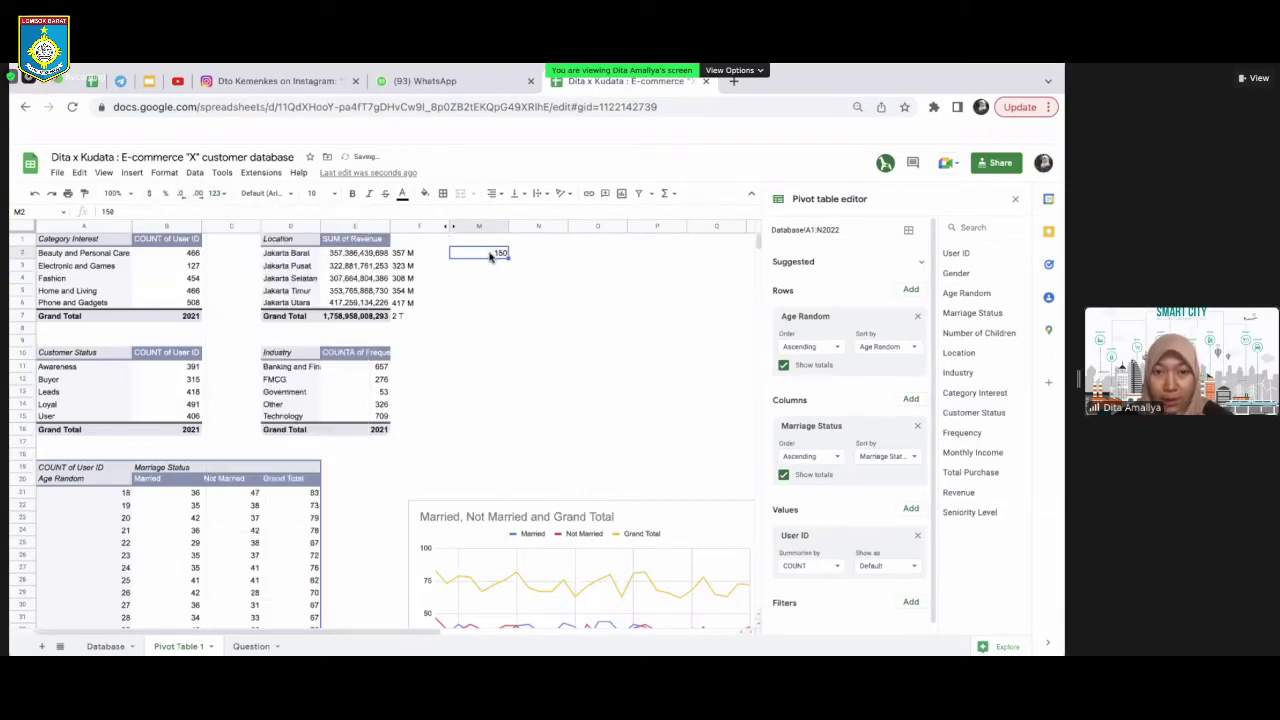
left_click(181, 195)
left_click(217, 195)
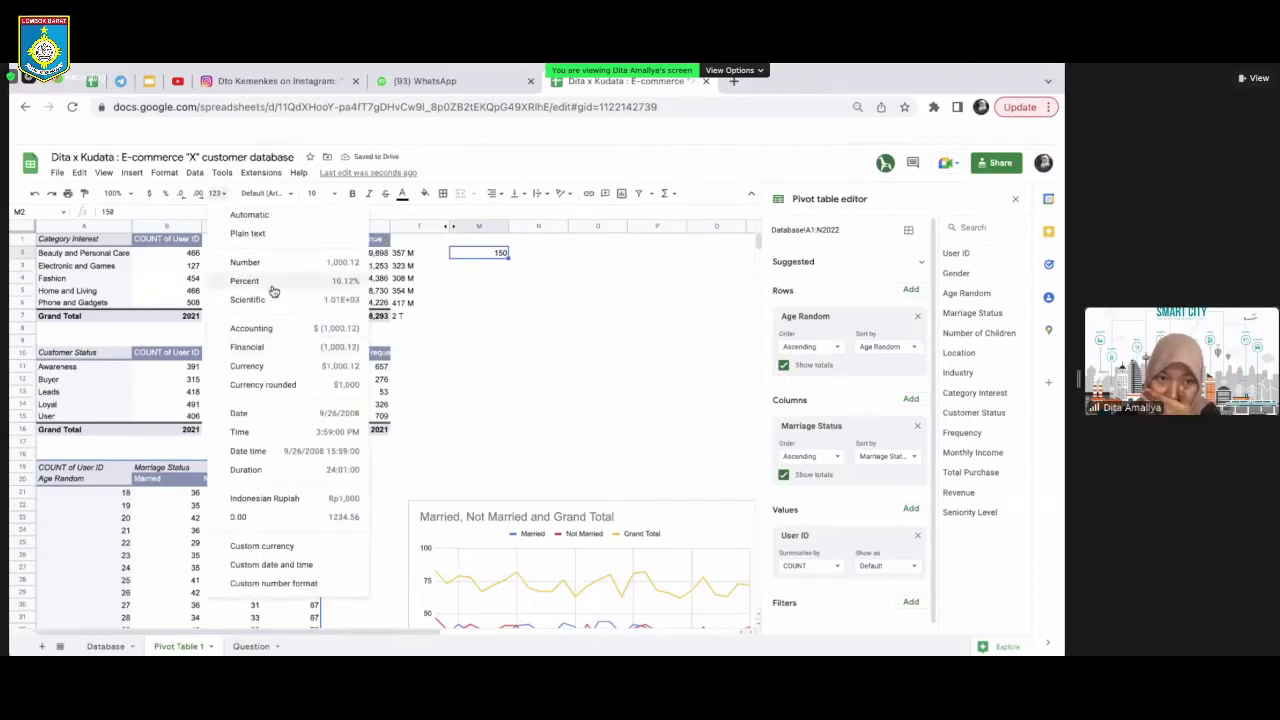
left_click(290, 233)
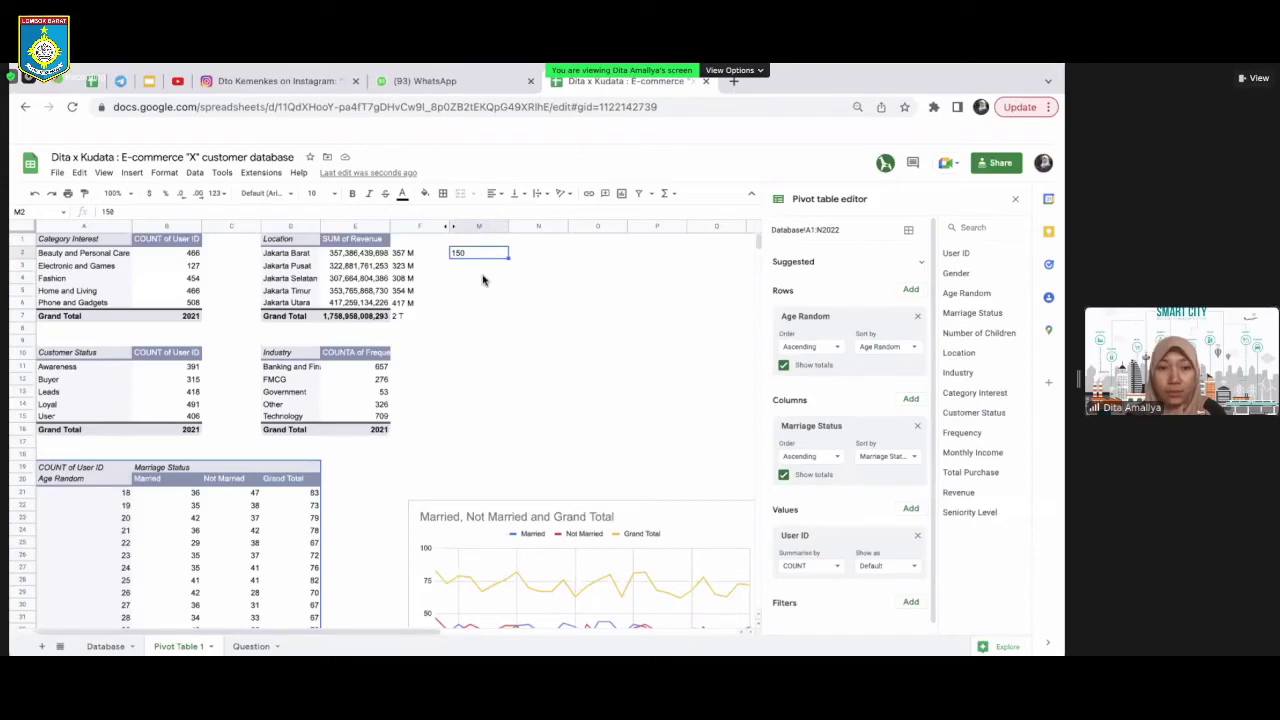
Unhide the function-note columns between F and M
left_click_drag(422, 226, 480, 224)
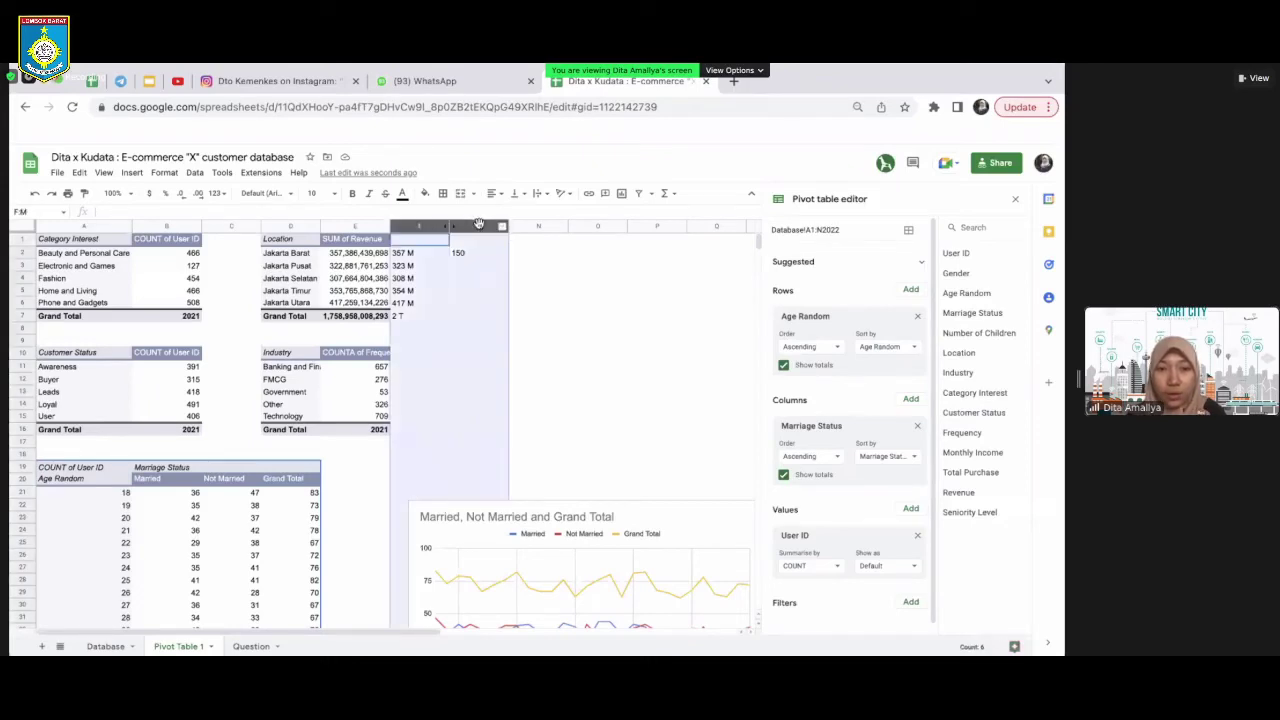
right_click(452, 286)
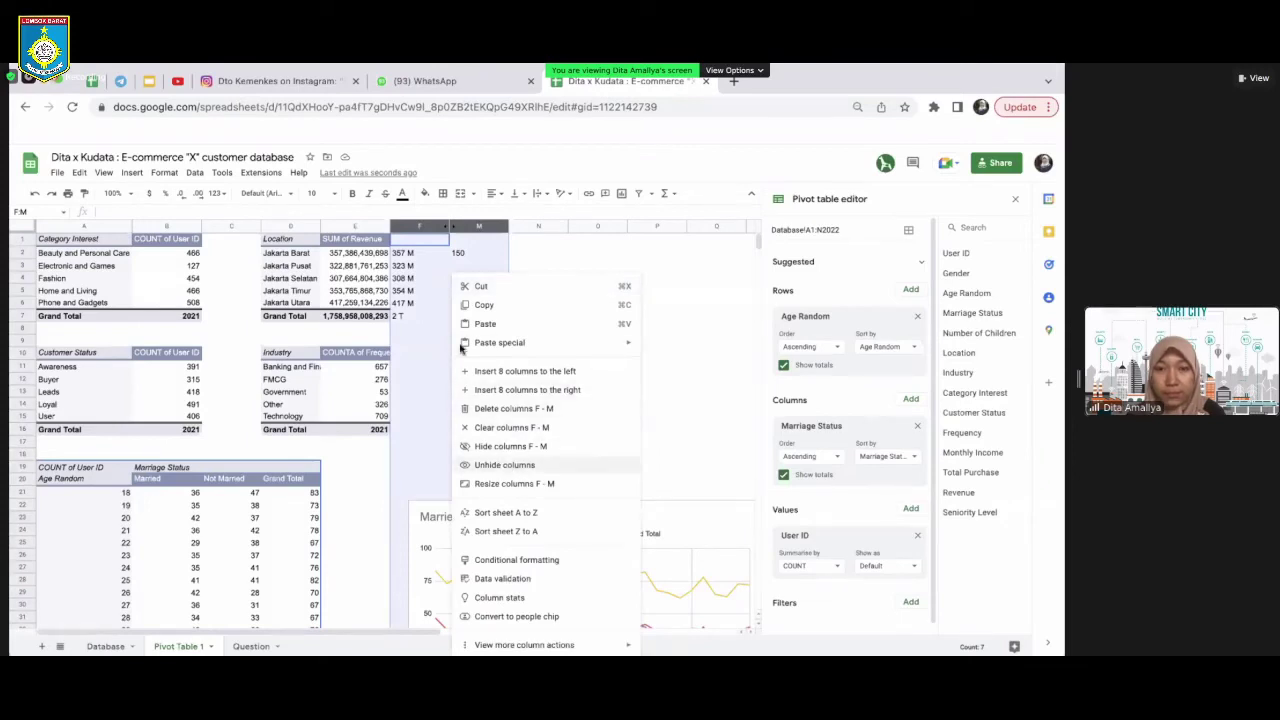
left_click(505, 465)
Add the function label IF in G7, below ROUNDDOWN
left_click(474, 330)
key("Up")
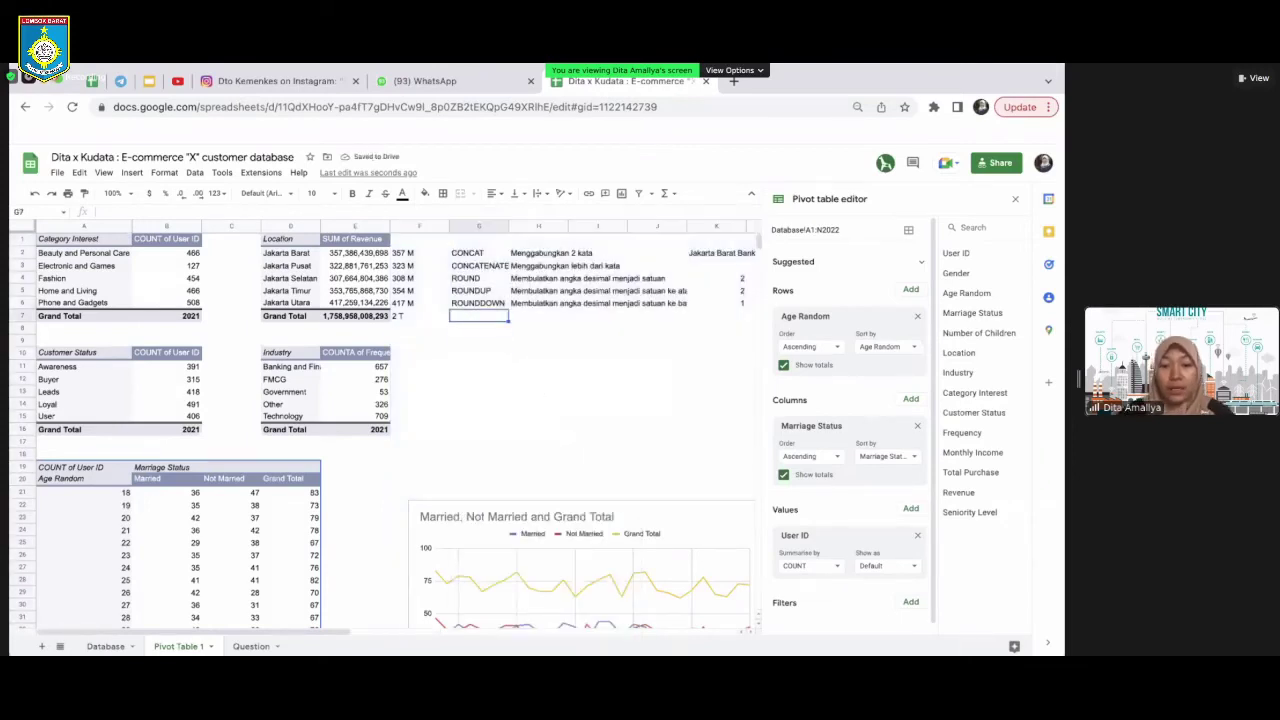
type("=")
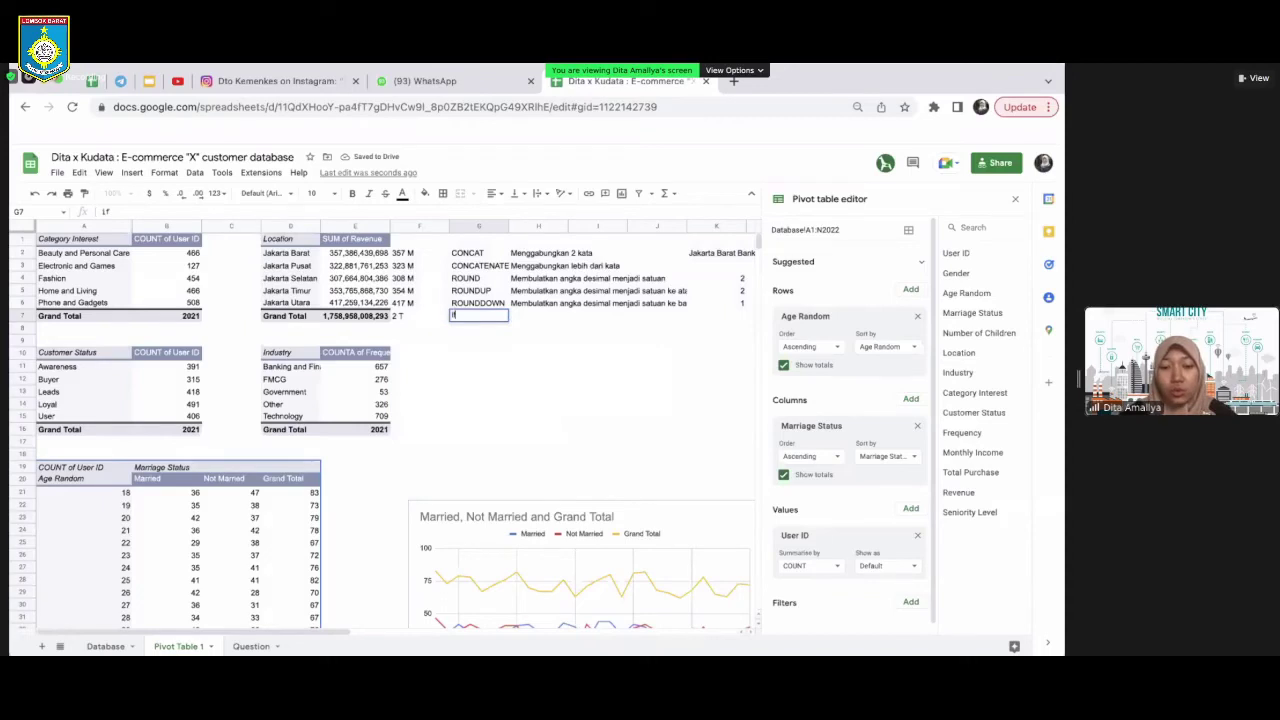
key("BackSpace")
type("IF")
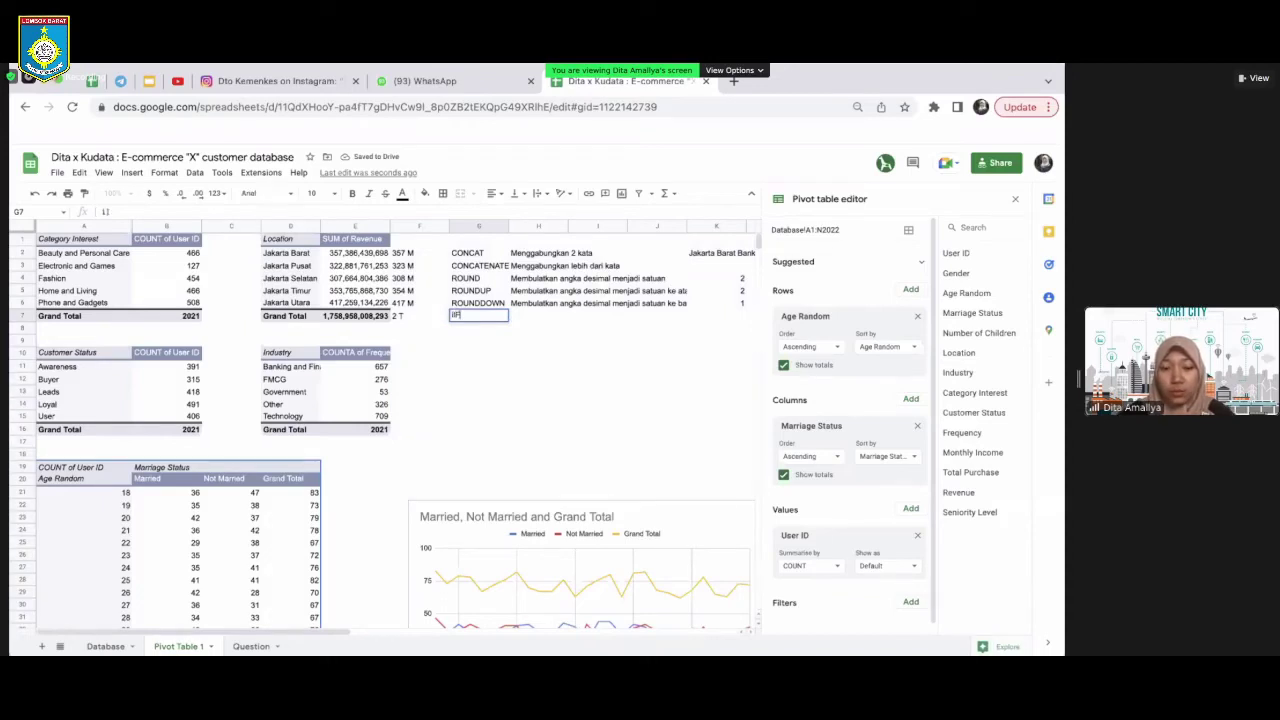
key("Tab")
key("Left")
type("IF")
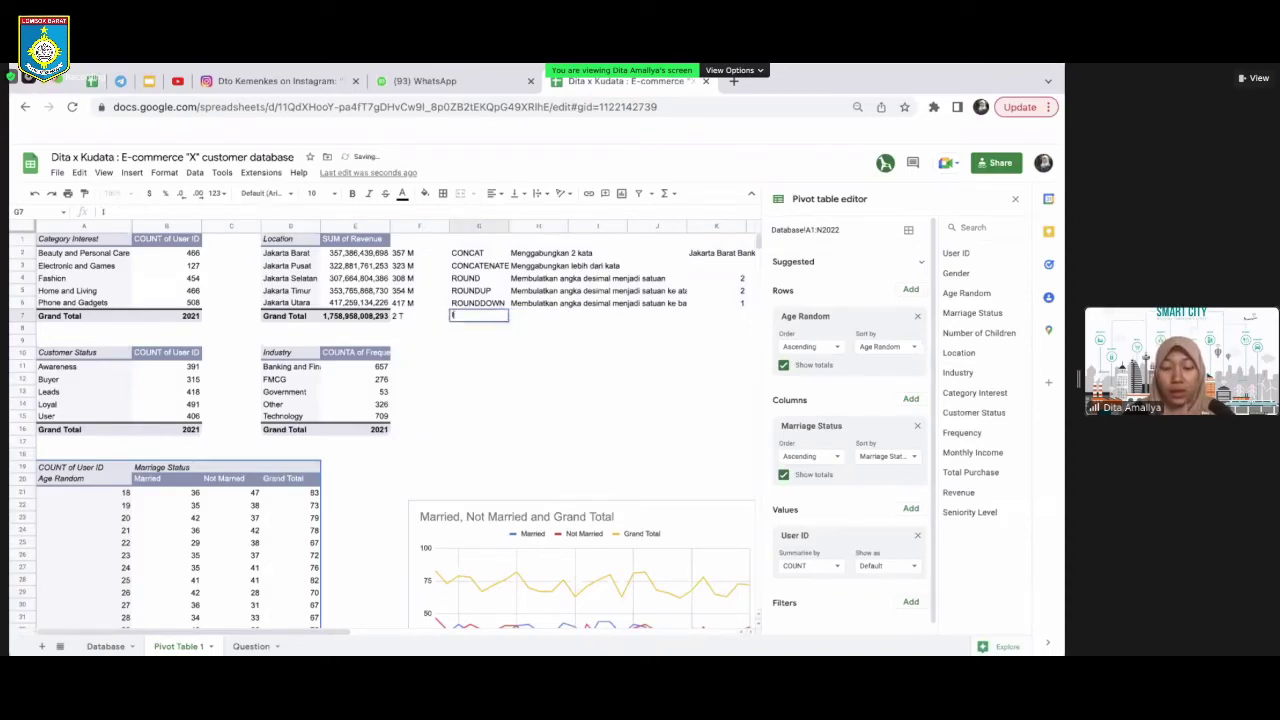
Describe IF in H7 as "Menggunakan conditional statement yang hanya terdiri dari 2 pilihan"
key("Tab")
type("Menggunakan")
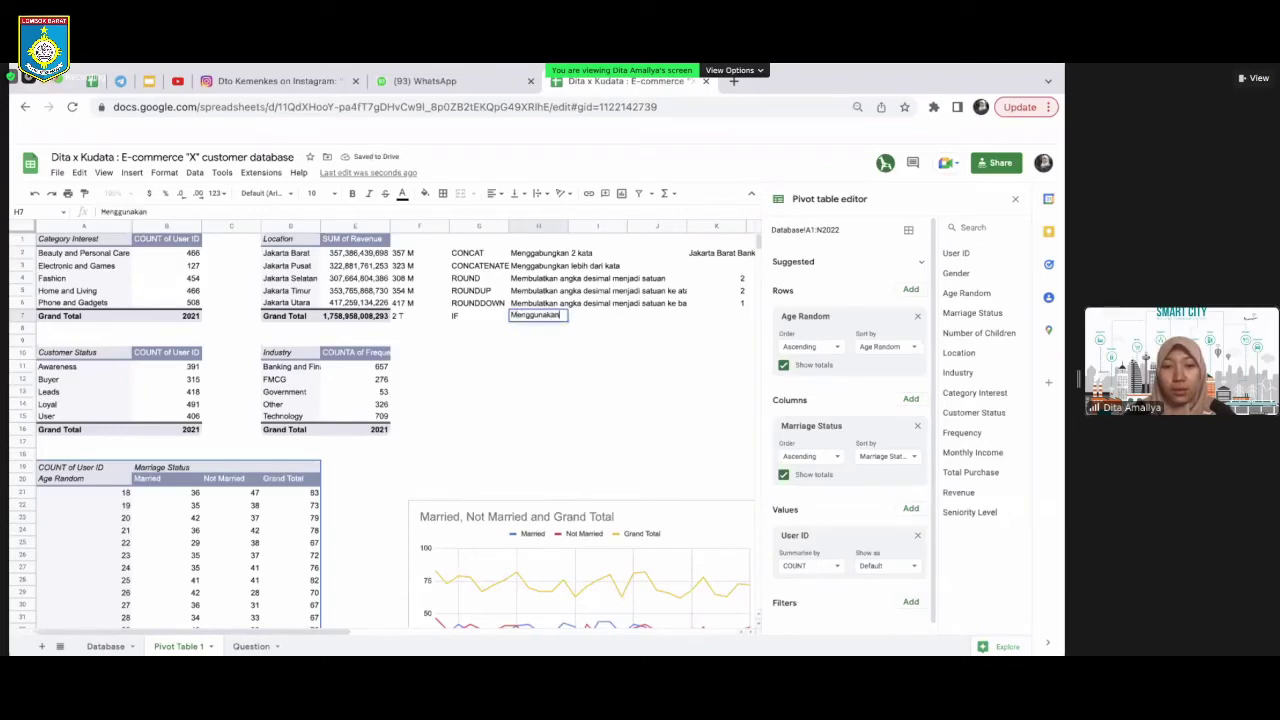
type(" dond")
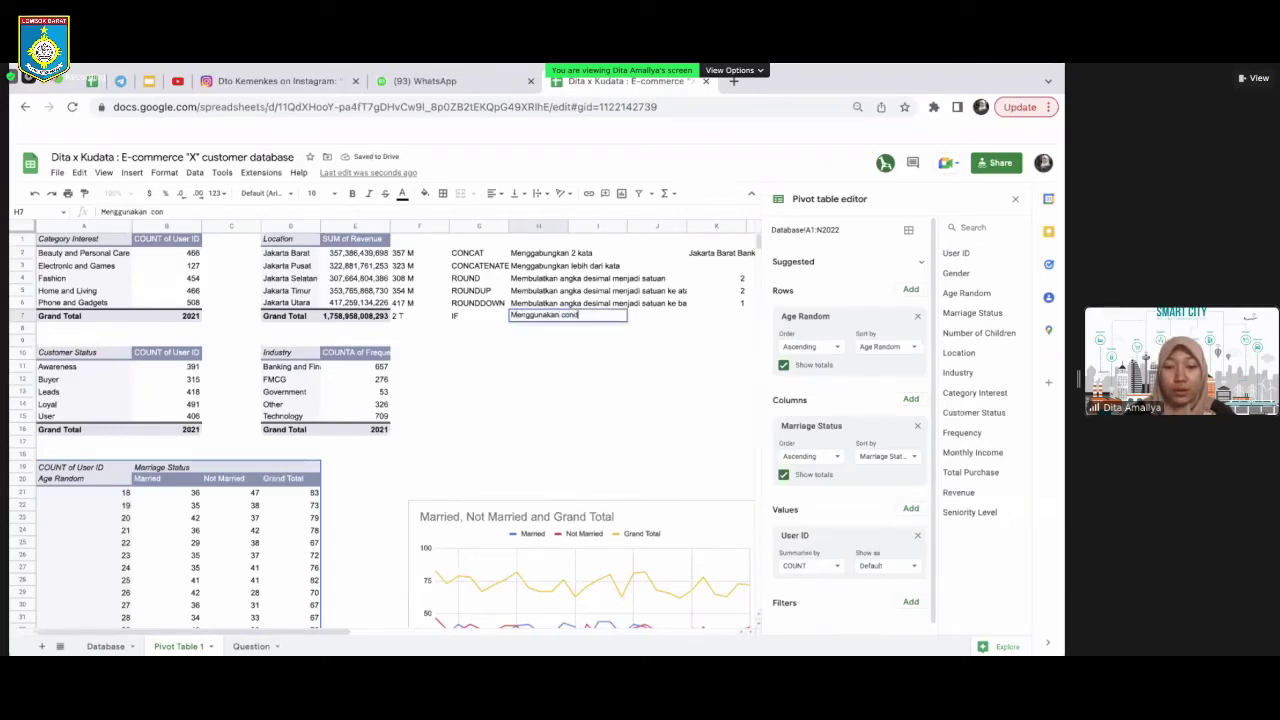
type("itional statement")
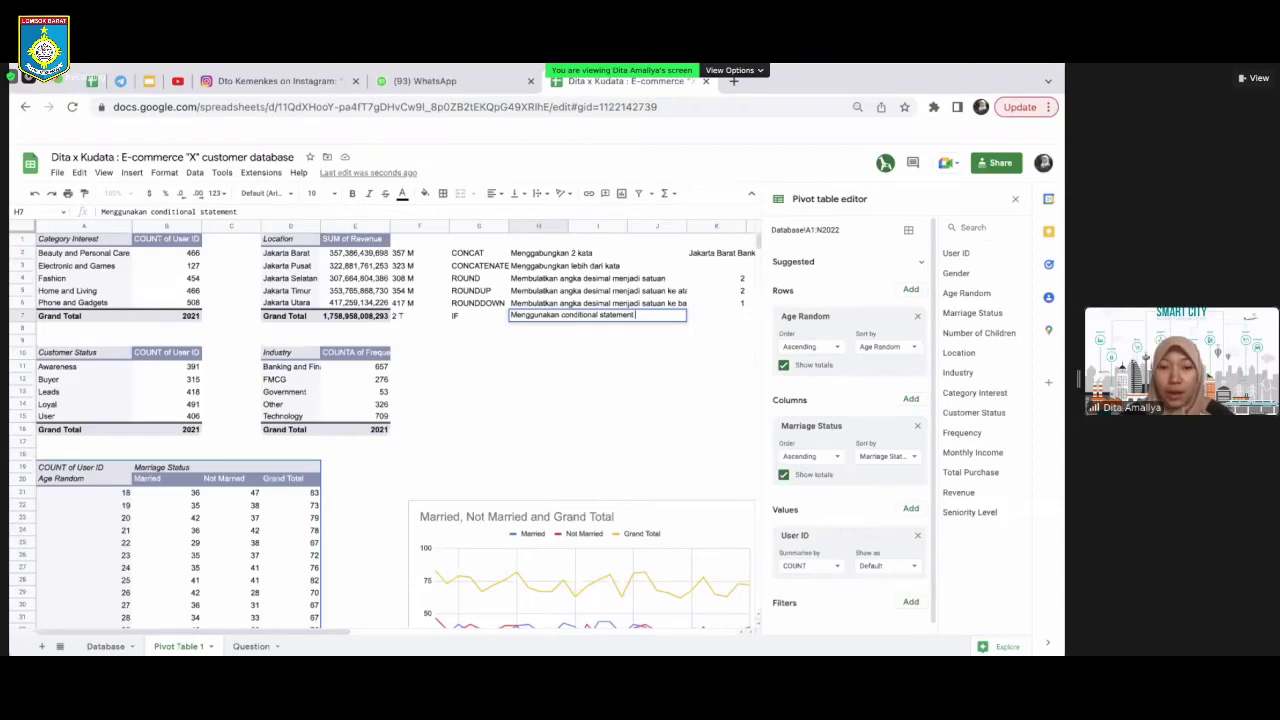
type("yang hanya")
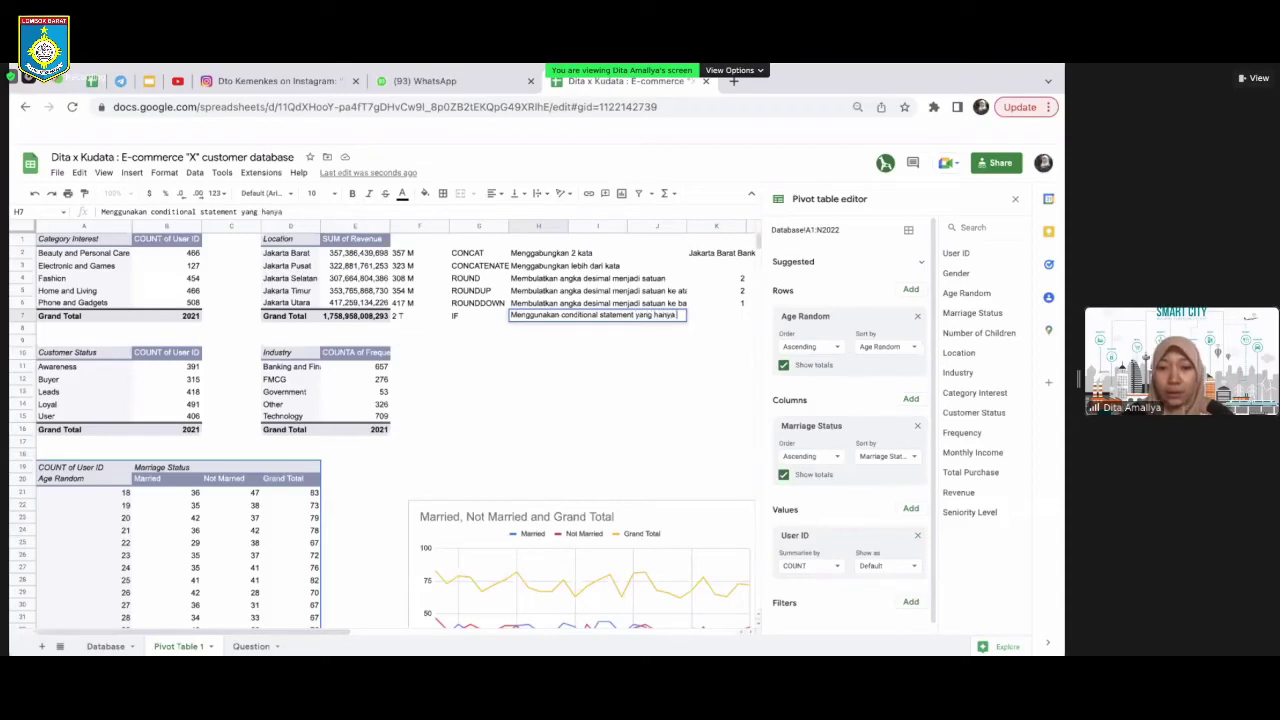
type(" terdiri d")
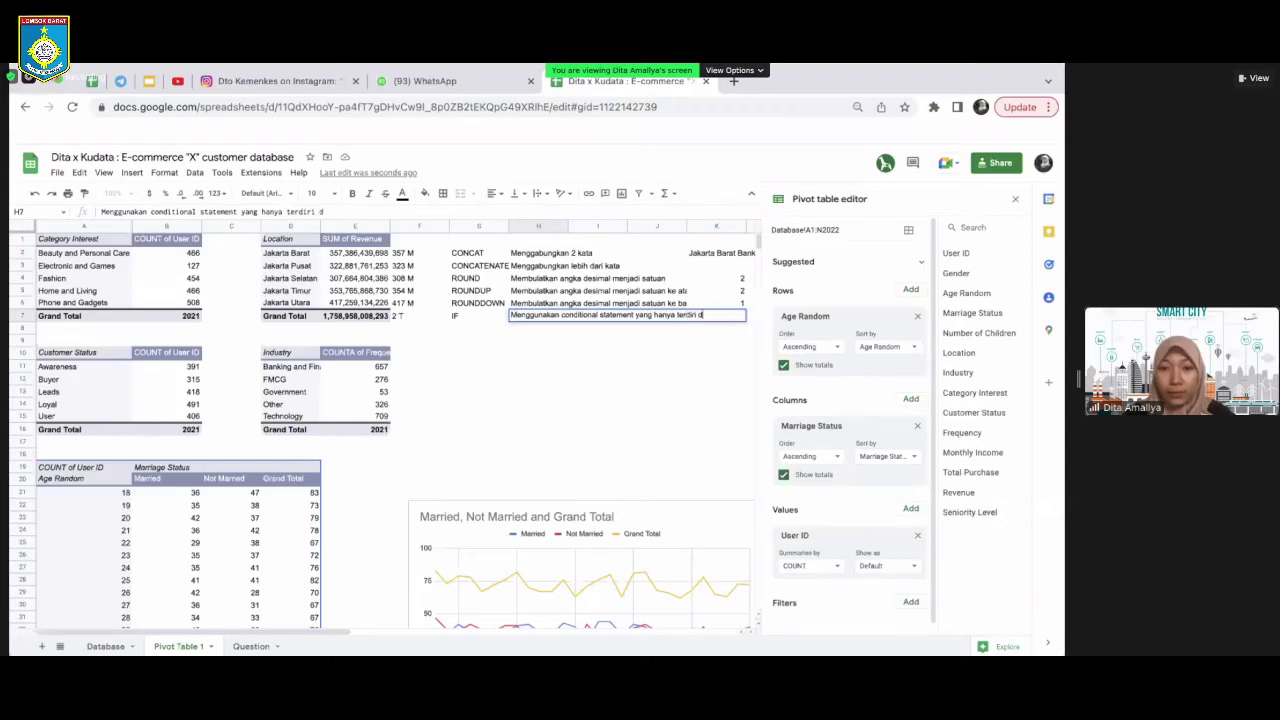
type("ari 2 pili")
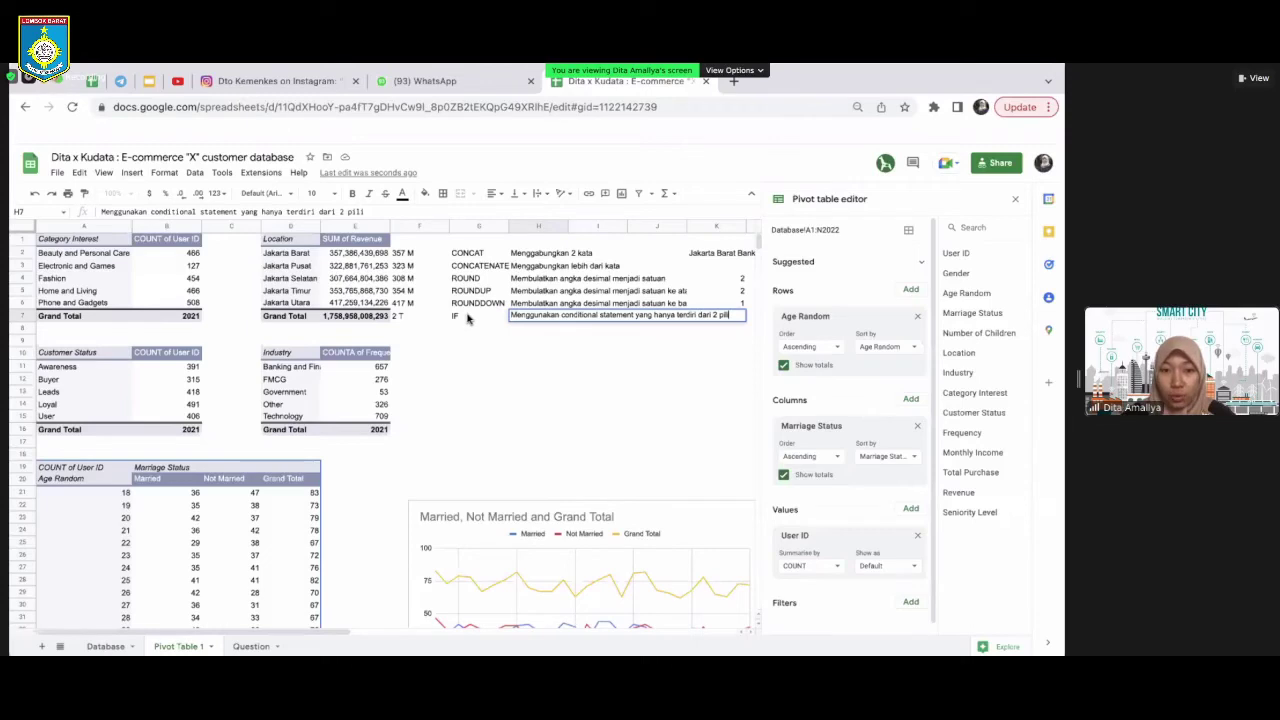
type("han")
key("Return")
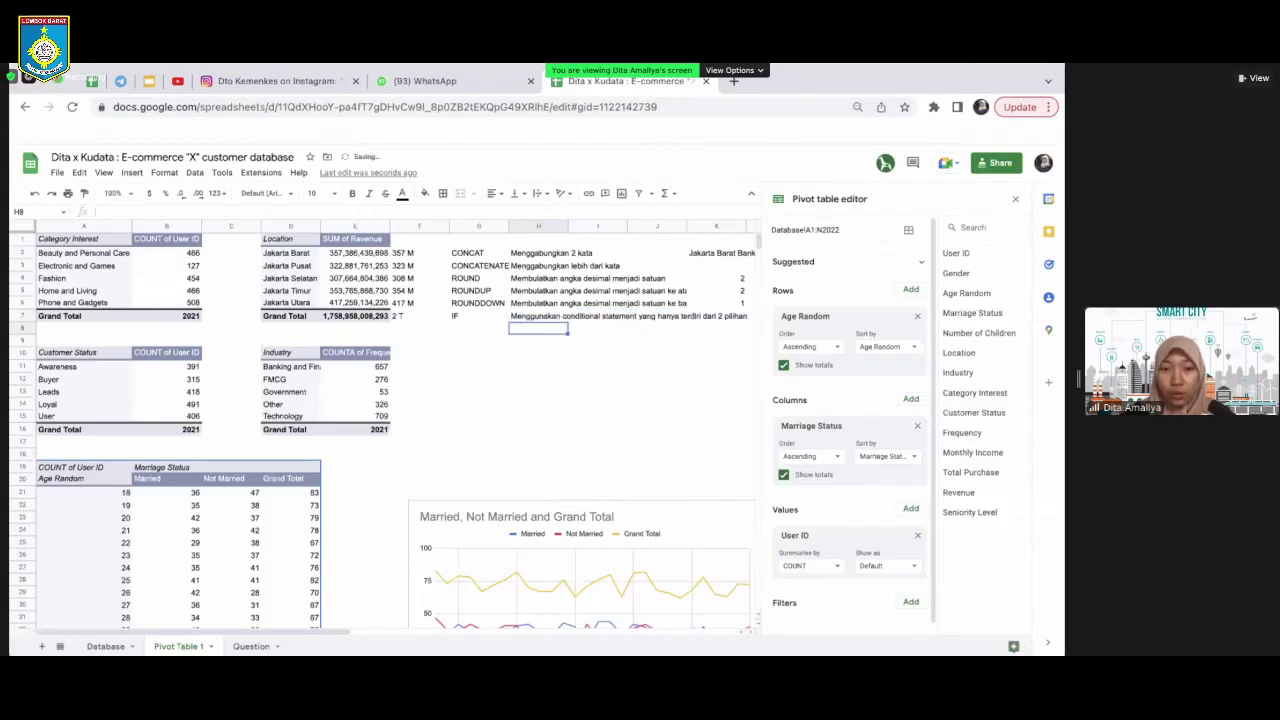
Add the function label IFS in G8, below IF
left_click(478, 315)
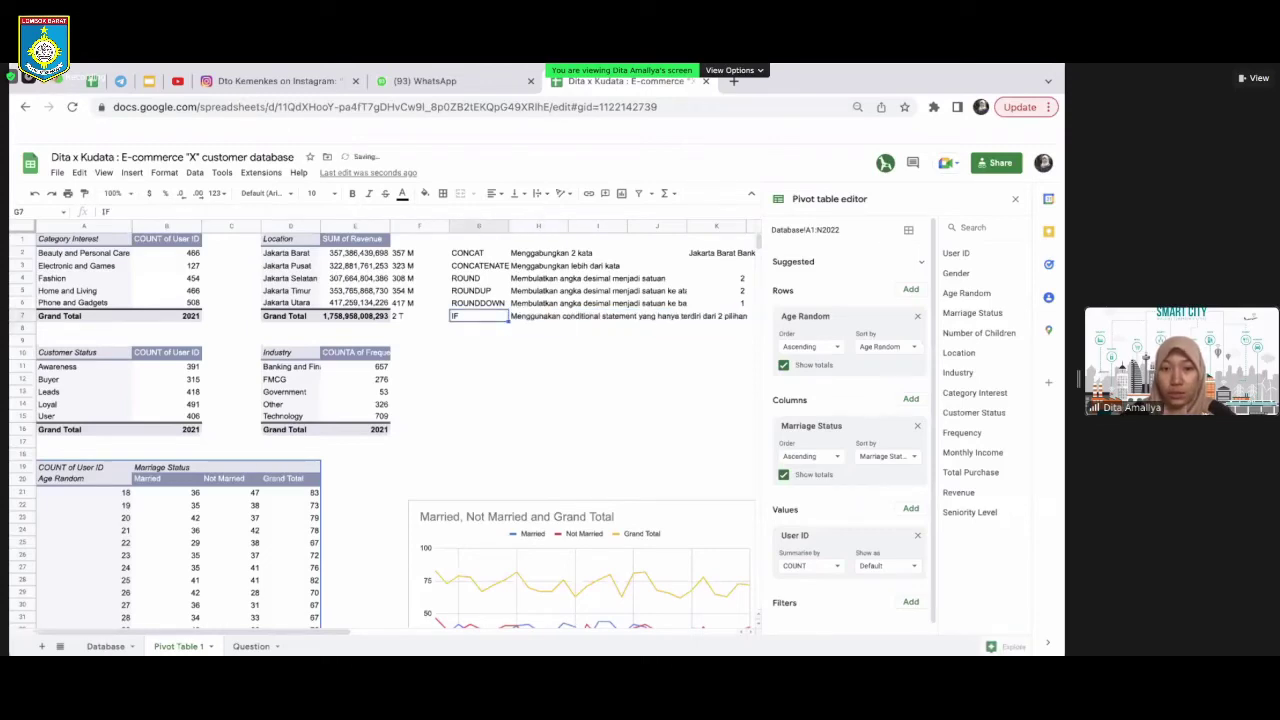
key("Down")
type("IF")
key("Tab")
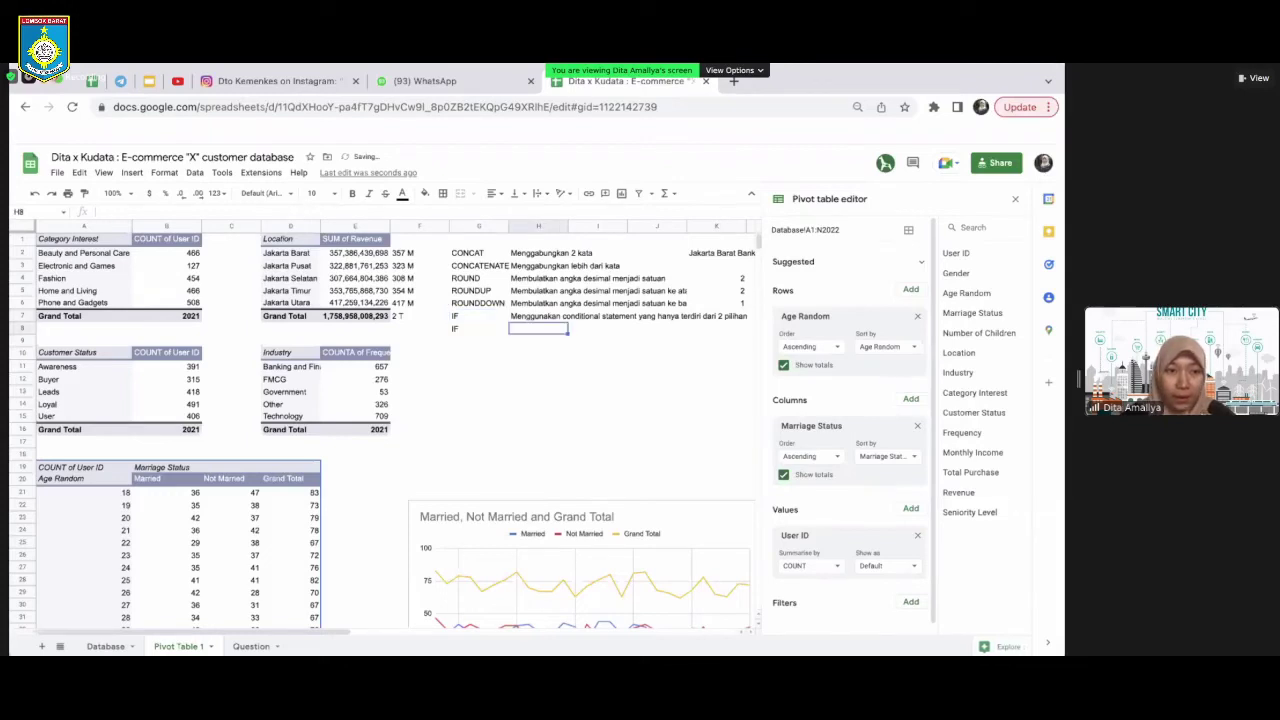
key("Up")
key("Left")
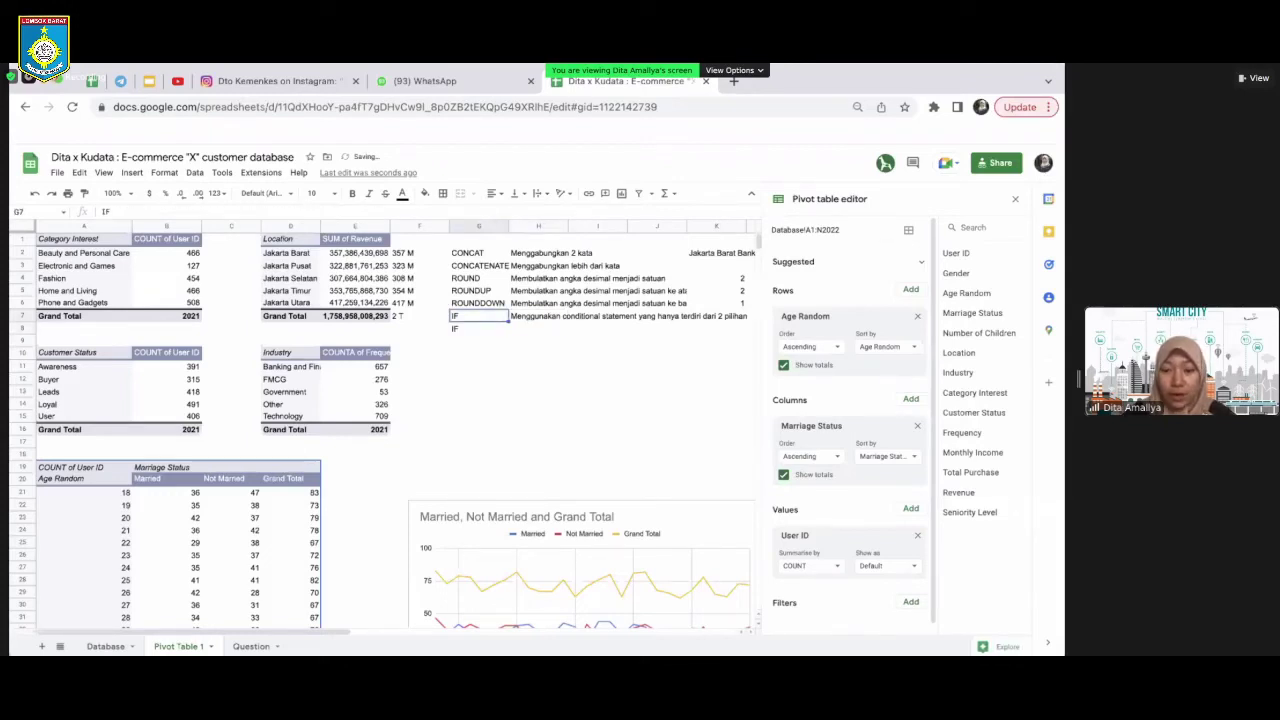
key("Down")
type("IFS")
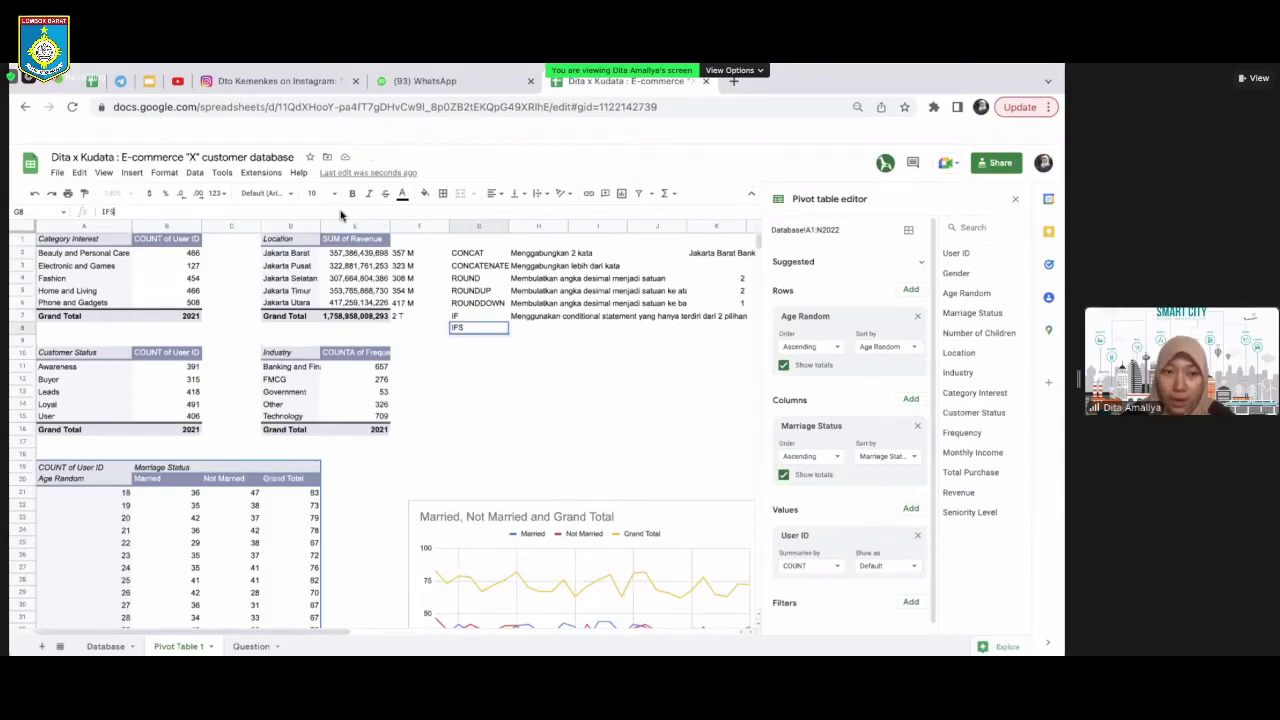
key("Return")
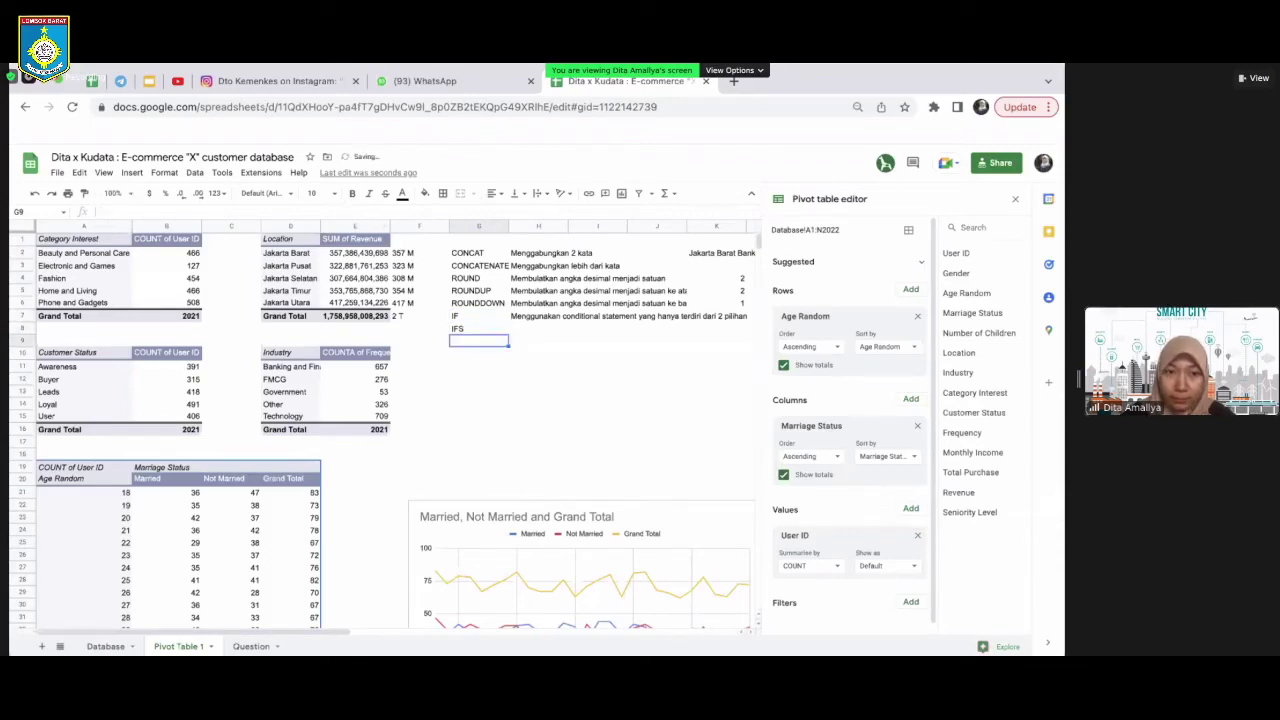
Describe IFS in H8 with "Menggunakan conditional statement yang hanya terdiri dari >2 pilihan"
left_click(538, 328)
type("Menggunakan conditional statement yang hanya terdiri dari 2 pilihan")
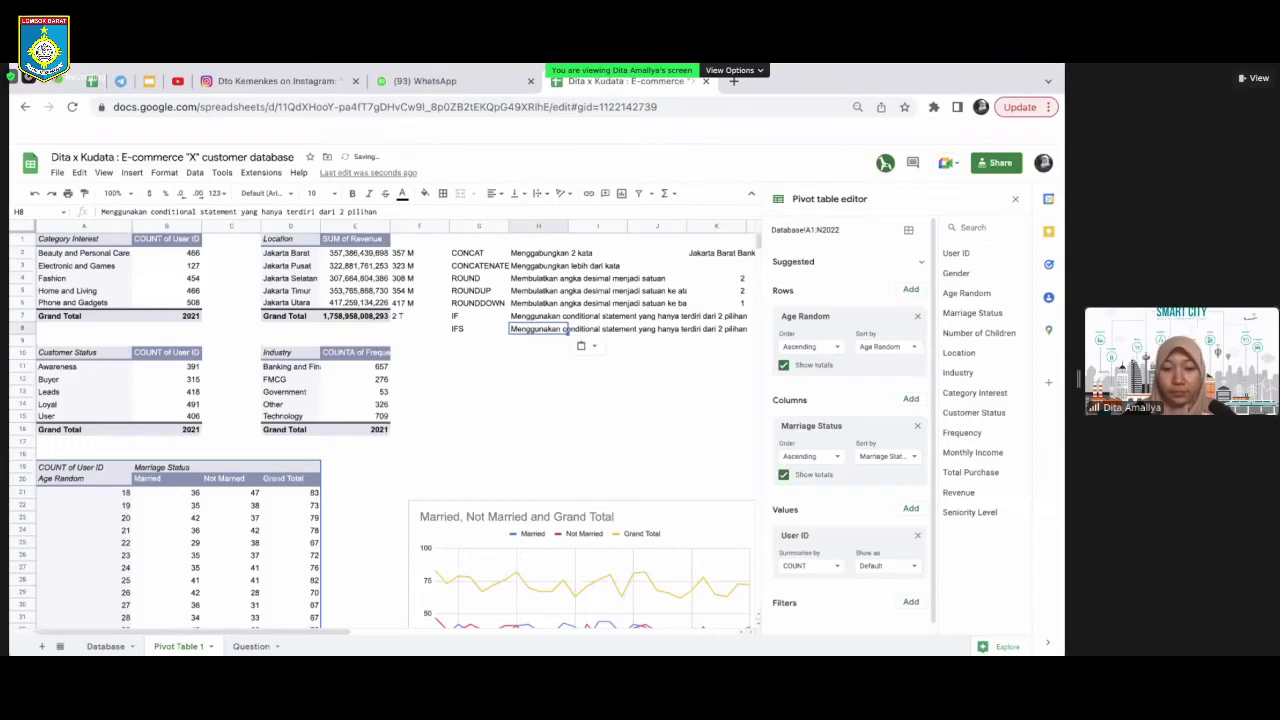
left_click(340, 212)
type(">")
key("Return")
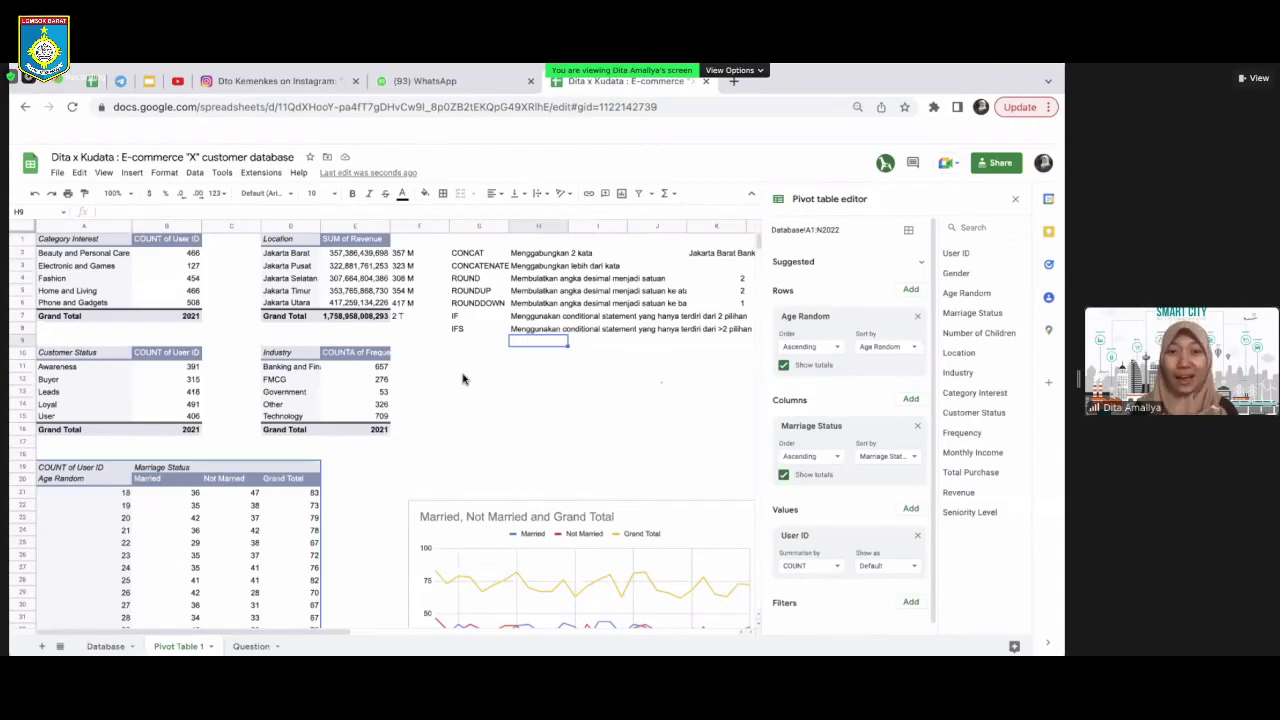
left_click(462, 378)
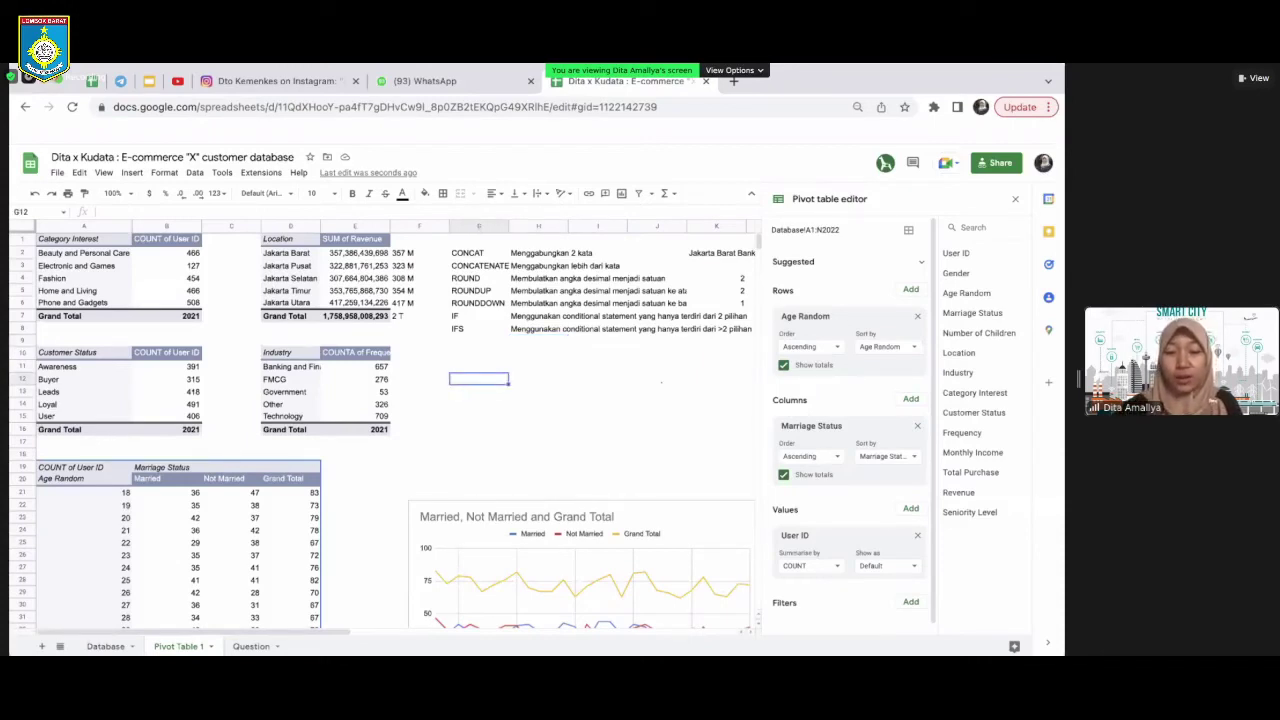
type("=I")
key("BackSpace")
key("BackSpace")
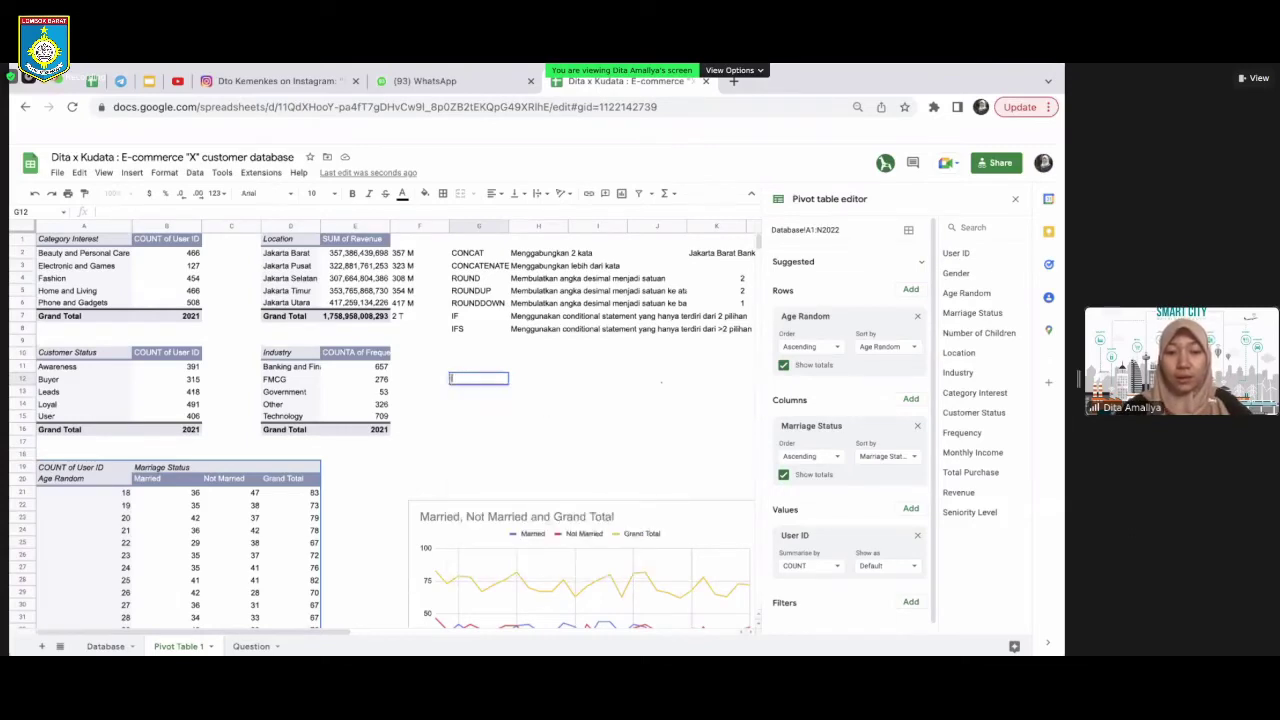
Add the label "Kategori" in G11, below the function notes
key("Up")
type("Ka")
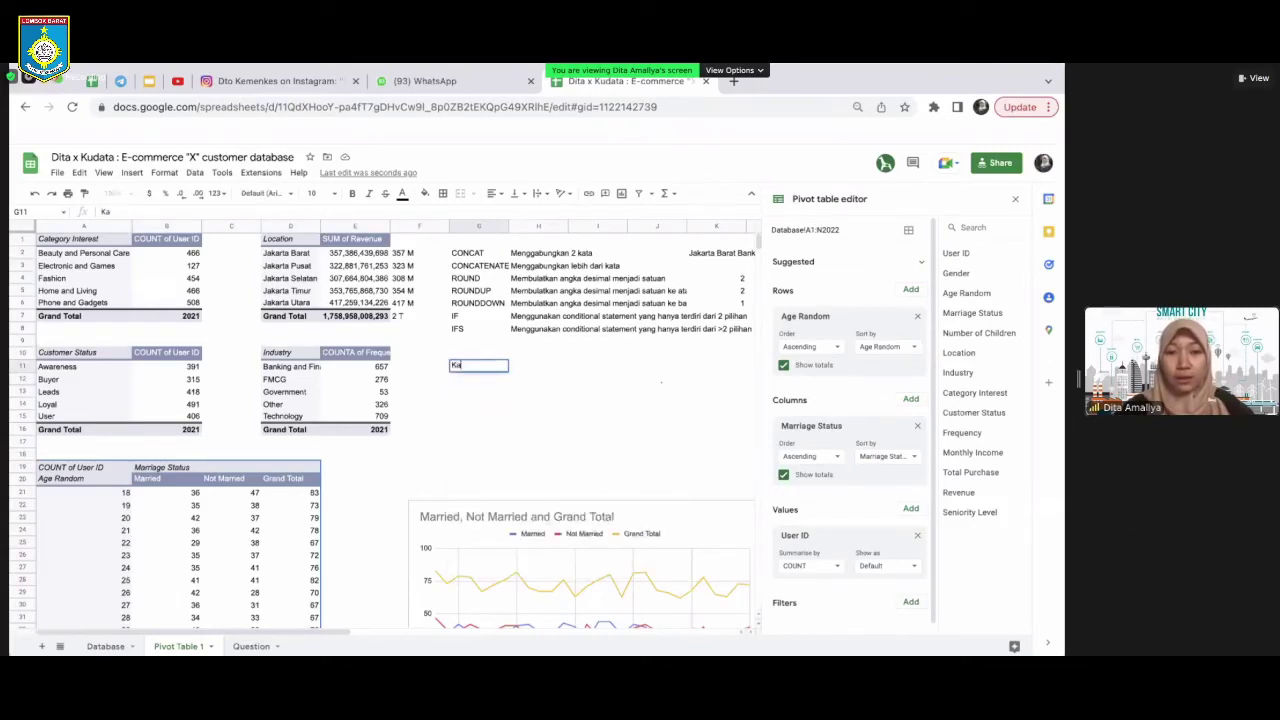
type("tegori")
key("Tab")
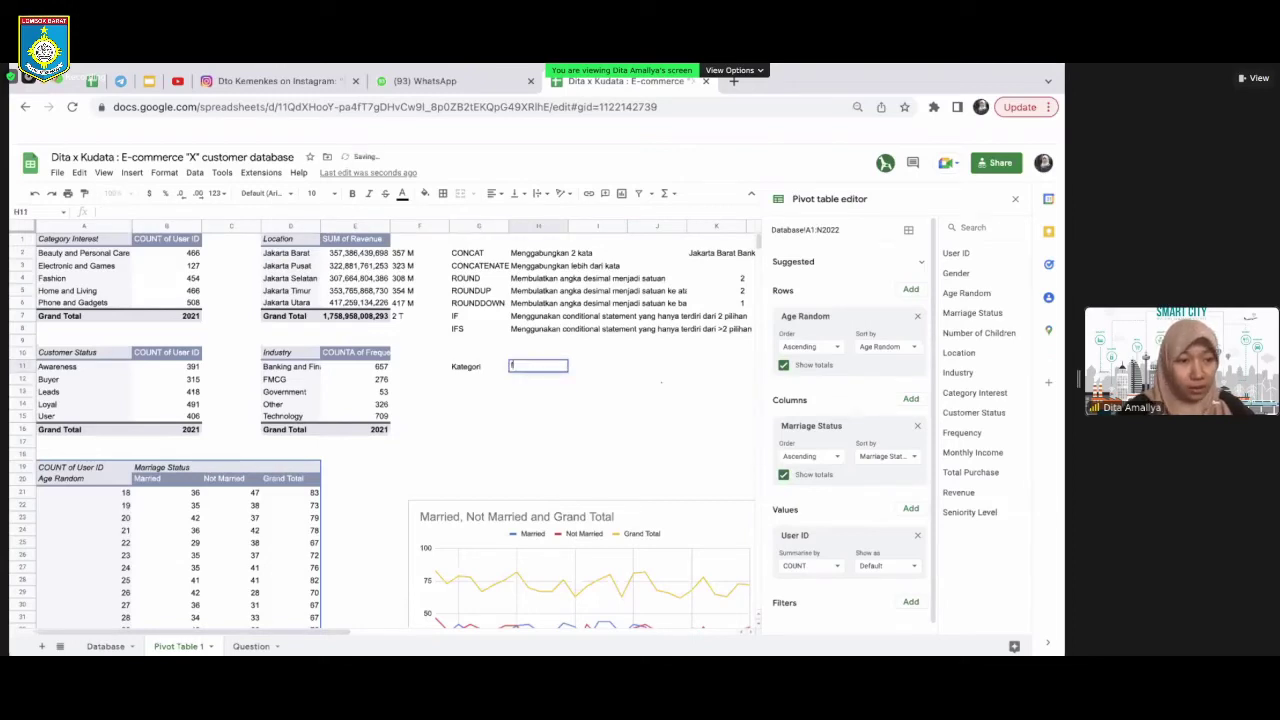
List the example criteria "fashion, jakarta selatan, loyal, technology" in H11, beside the Kategori label
type("fash")
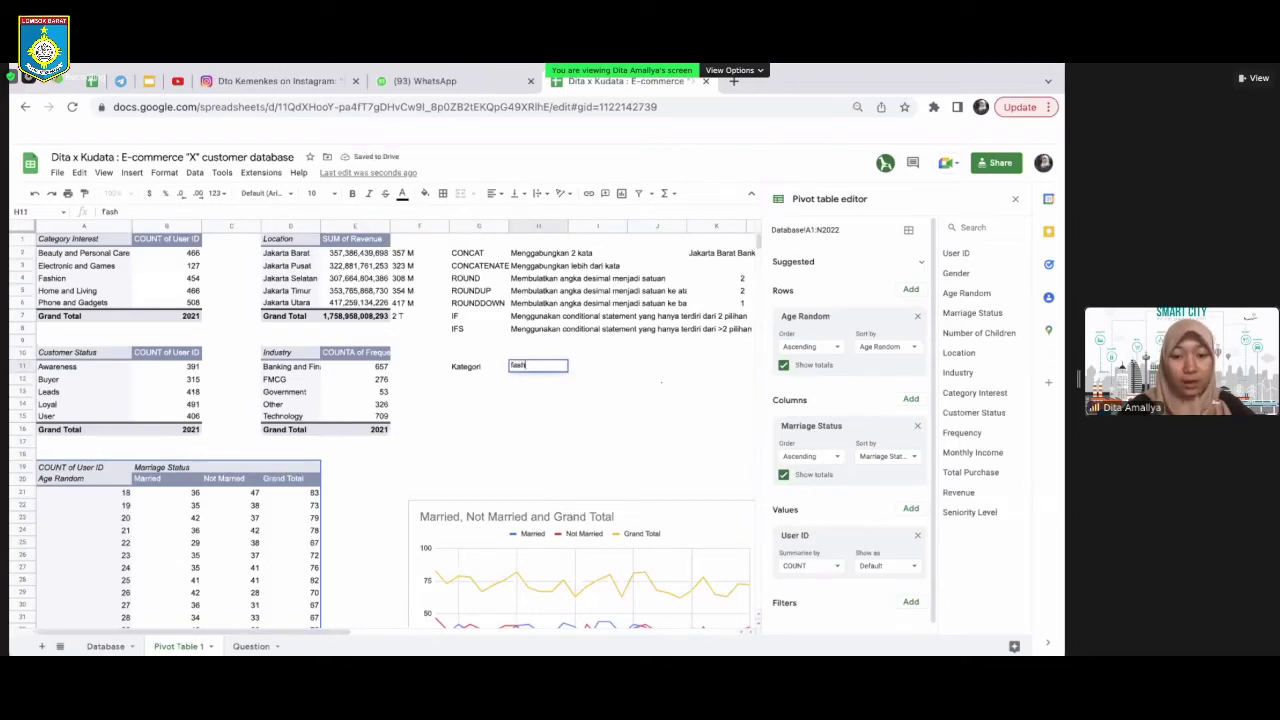
type("ion, ")
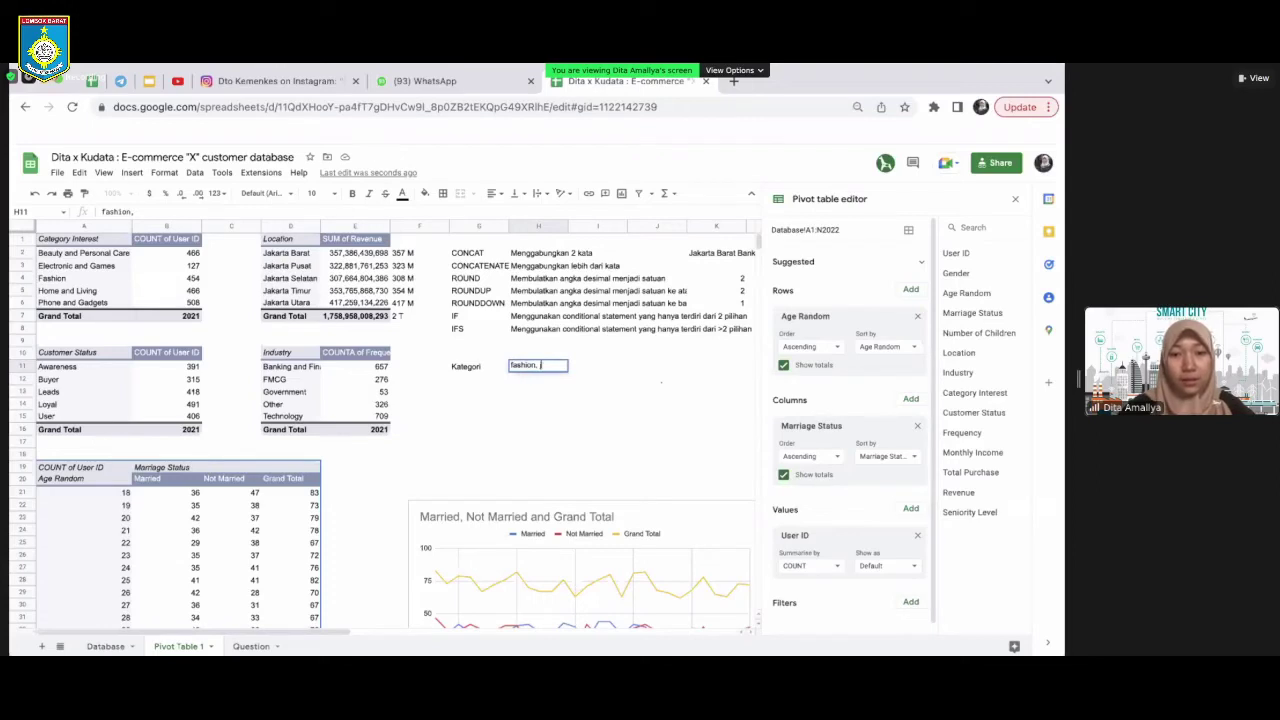
type("jakarta selatan, ")
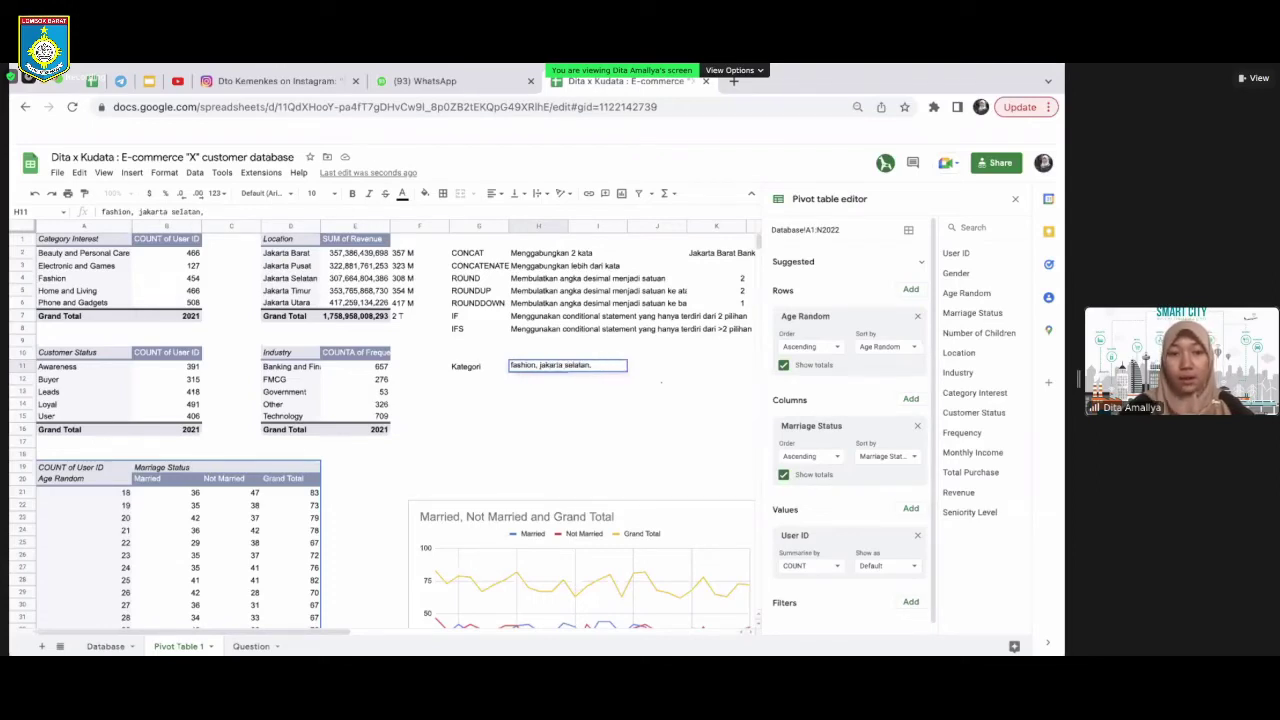
type("lo")
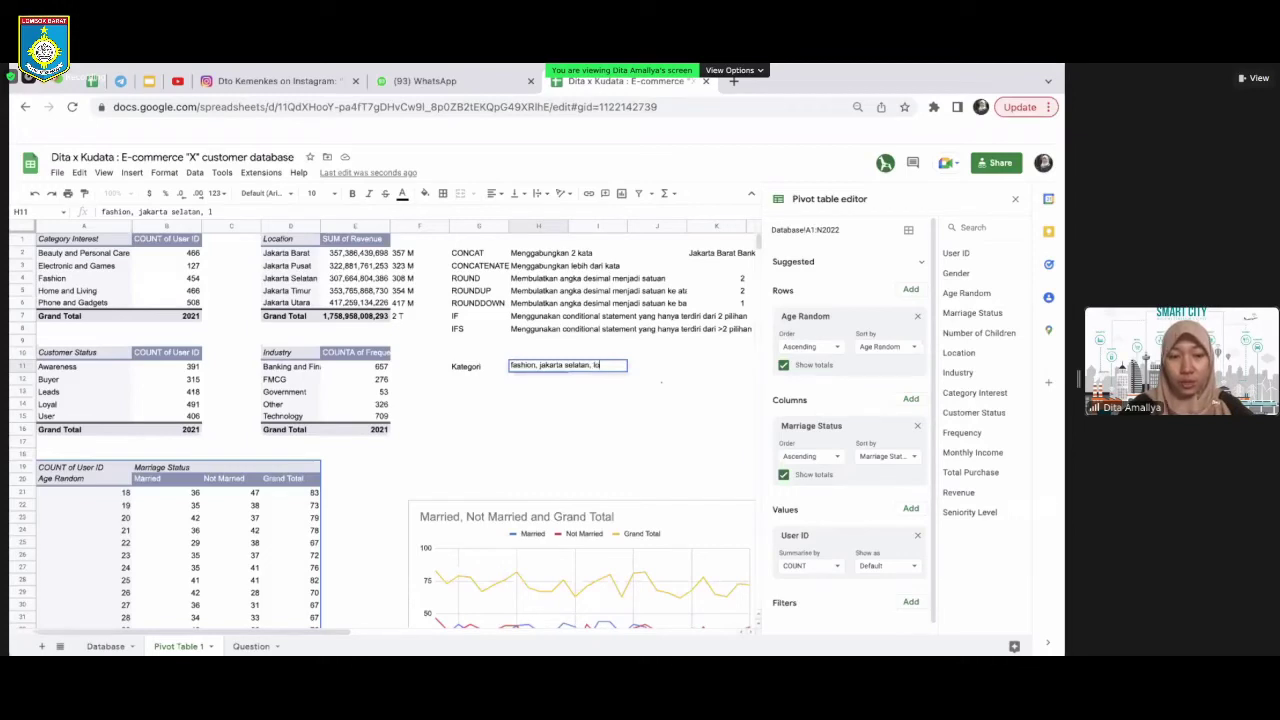
type("yal, ")
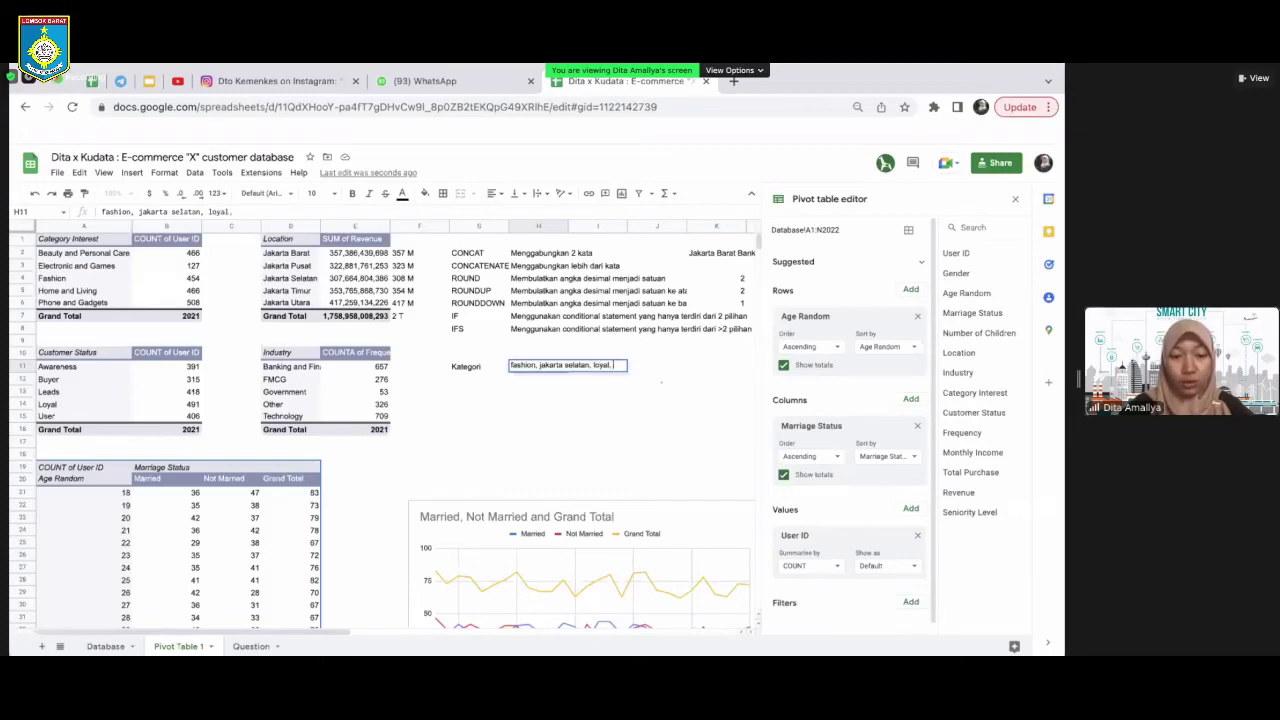
type("te")
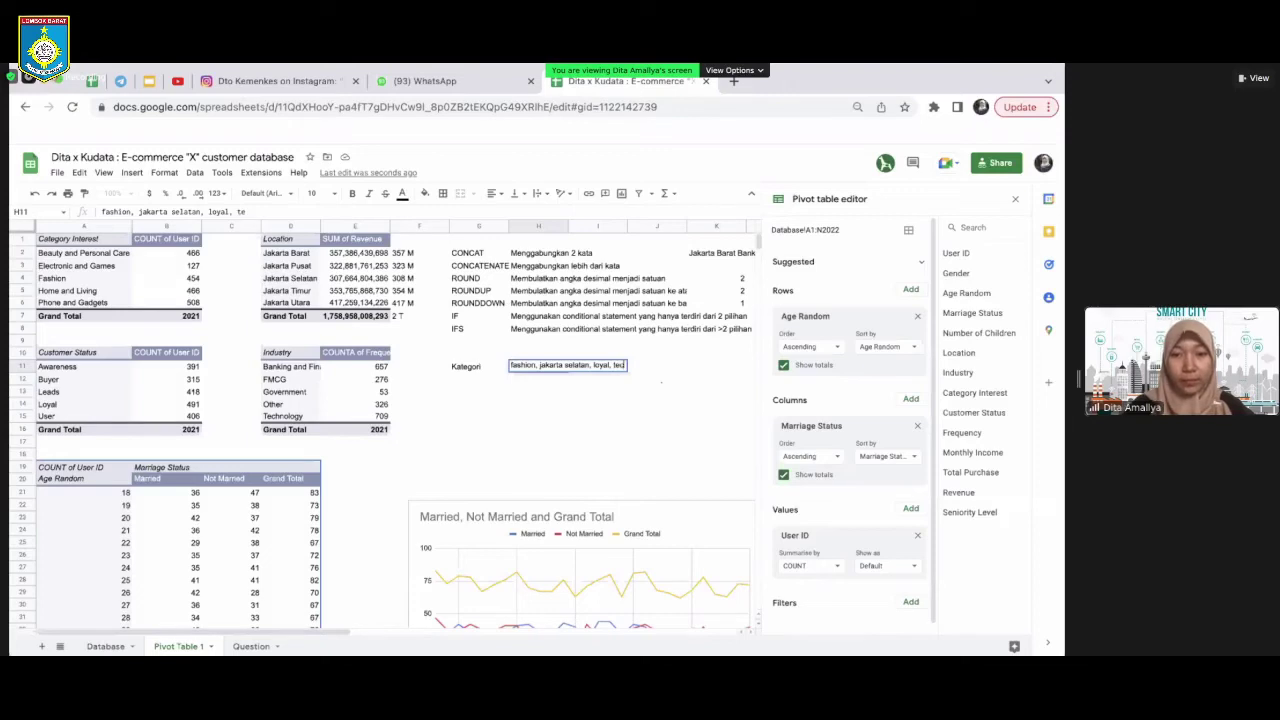
type("chnology")
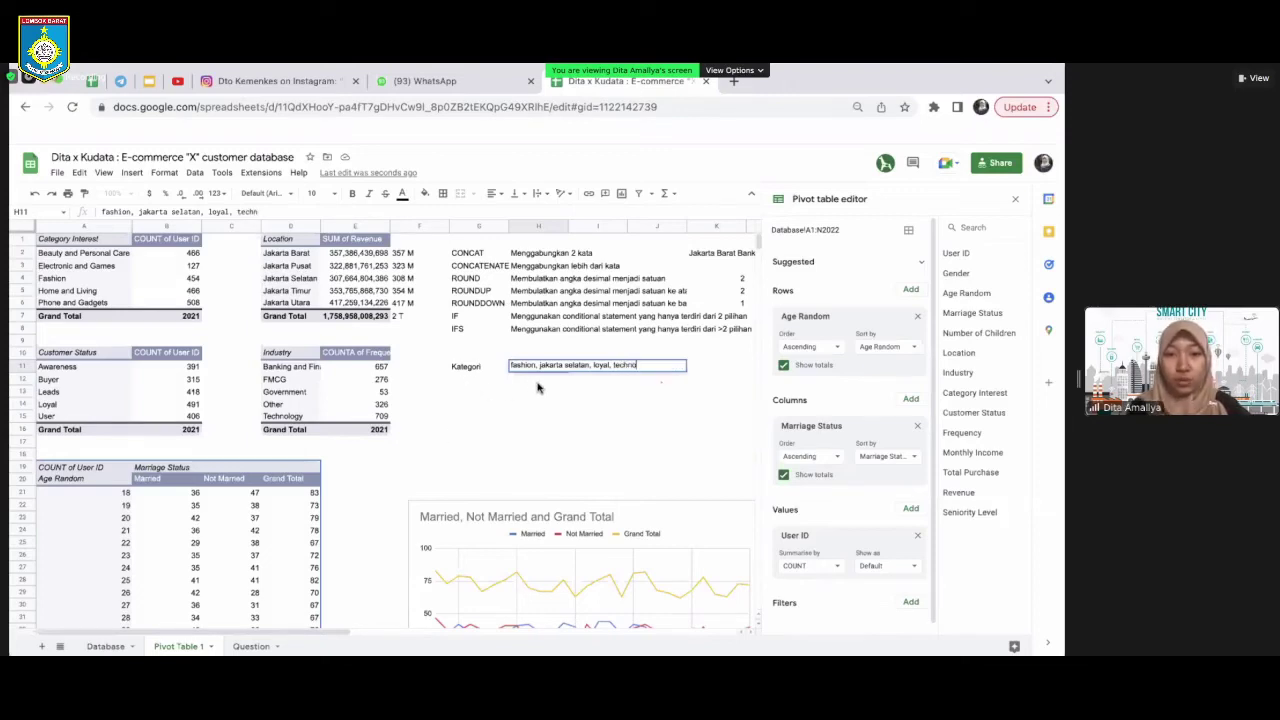
key("Return")
Start an IFS formula in H12 with Category Interest cell H2 of the Database sheet as its first reference
type("=IF")
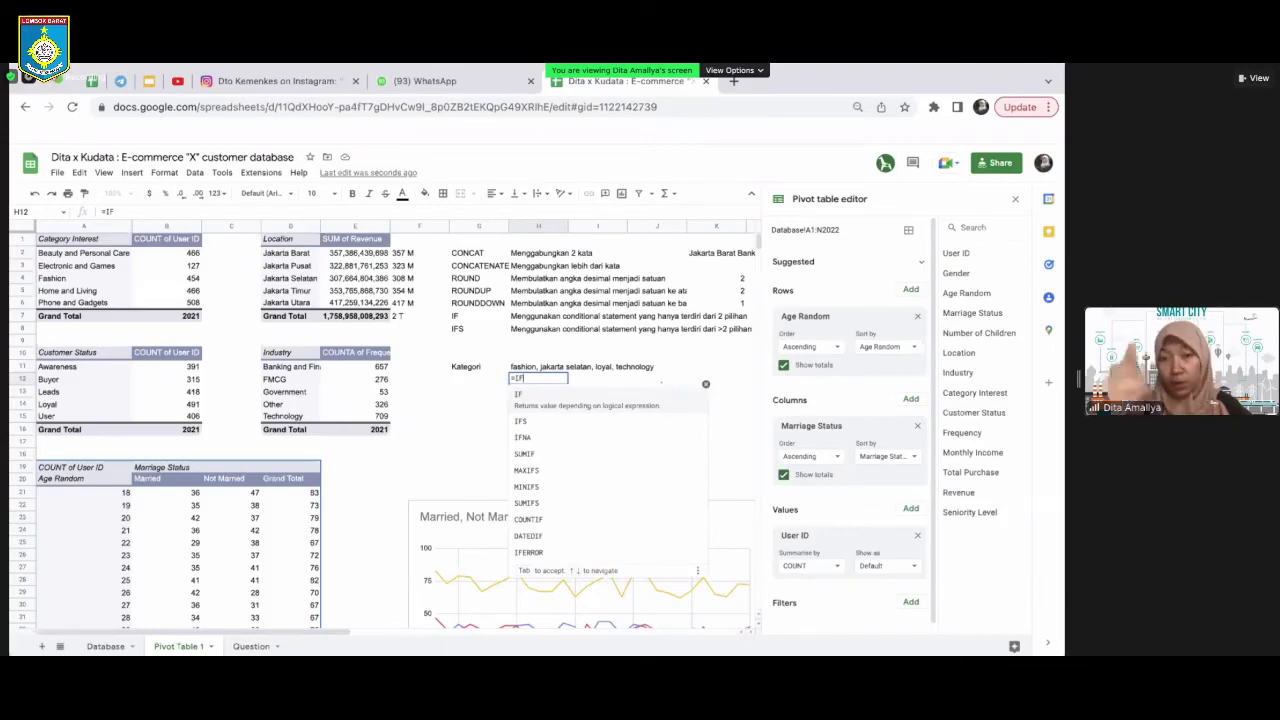
type("S")
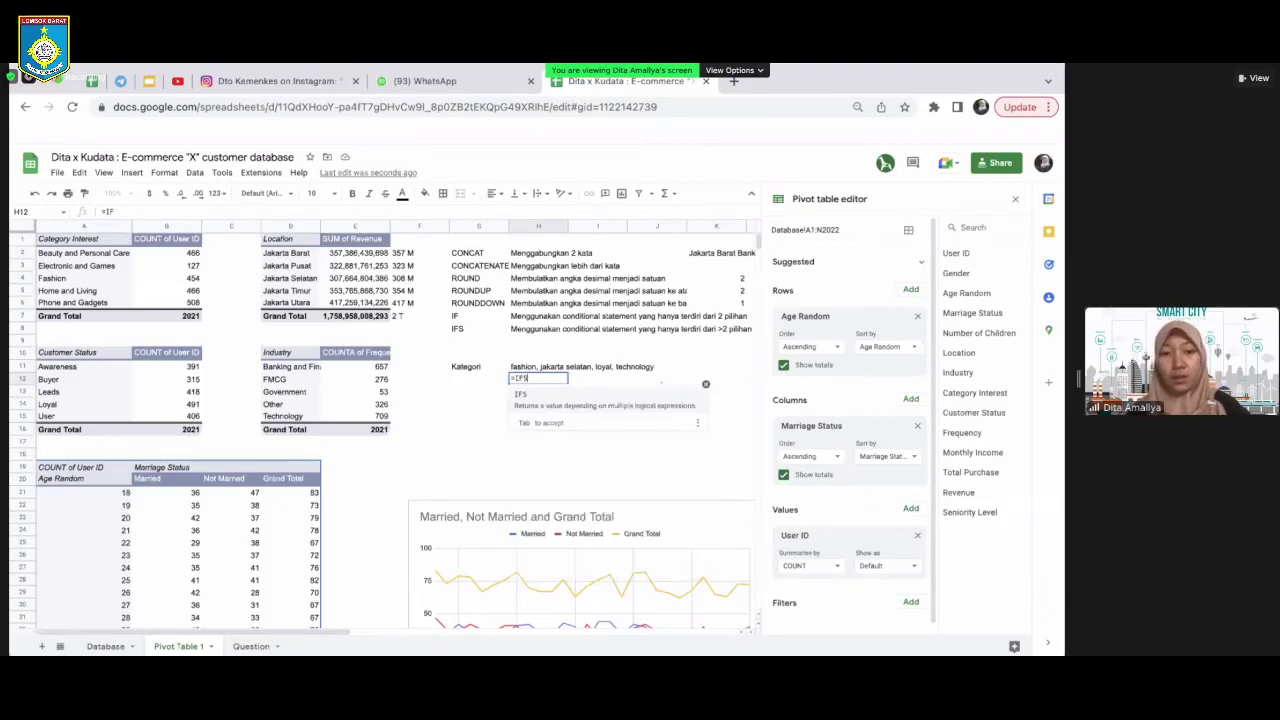
type("(")
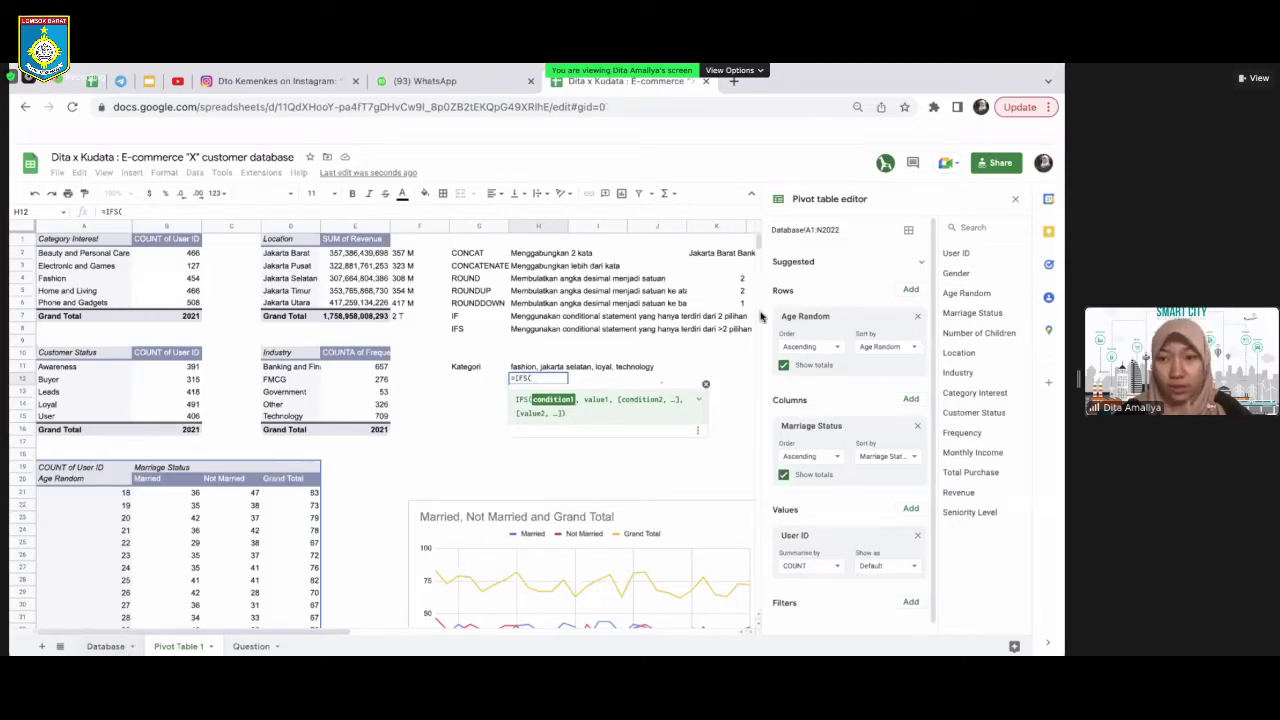
key("ctrl+shift+Page_Up")
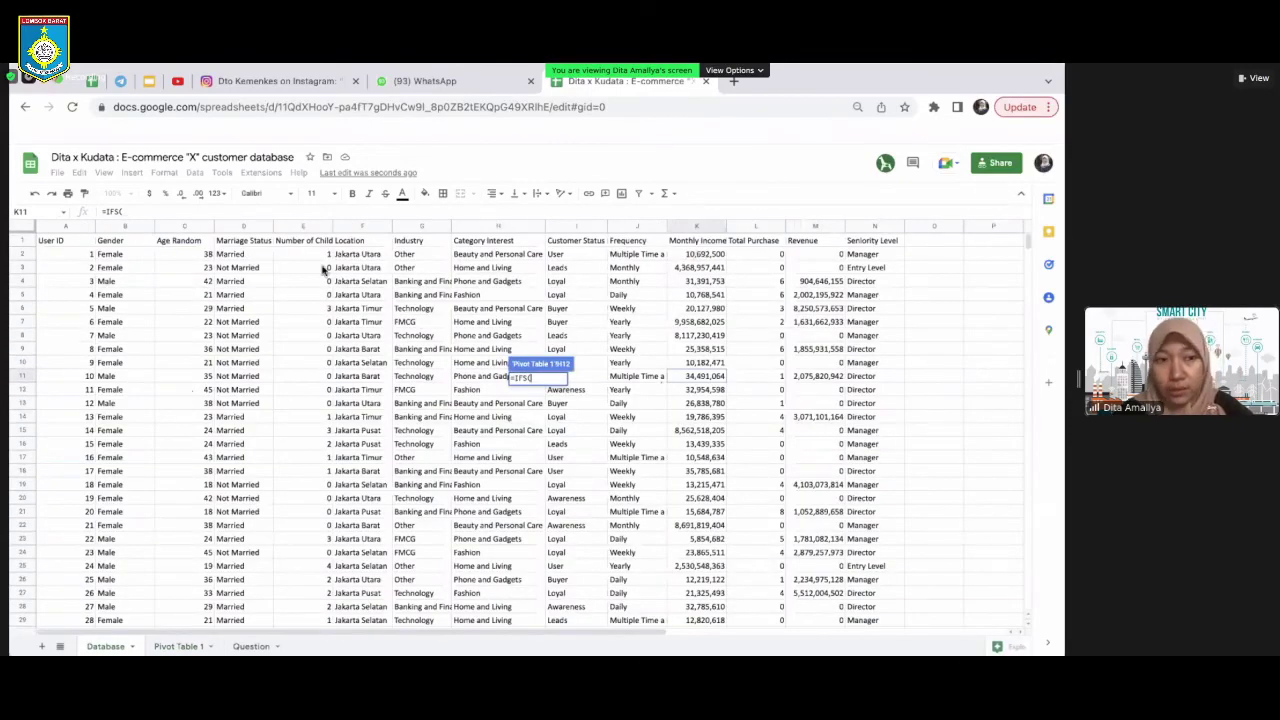
left_click(68, 256)
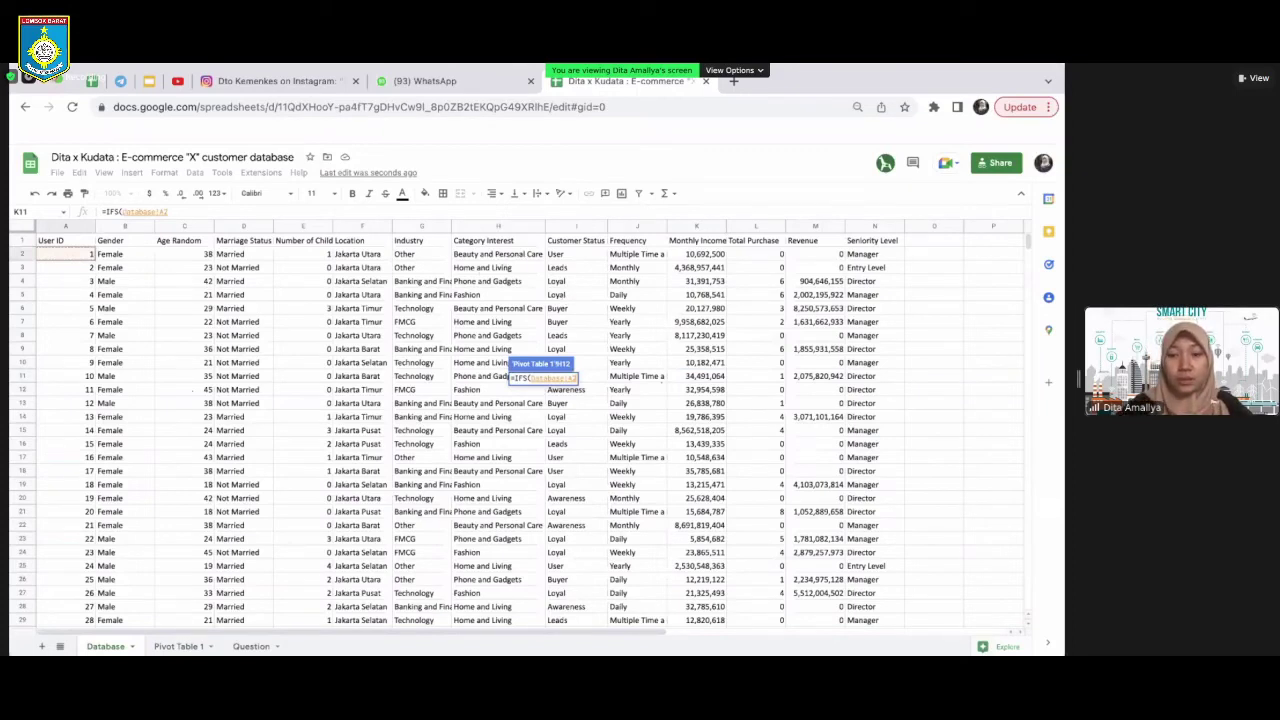
left_click(497, 254)
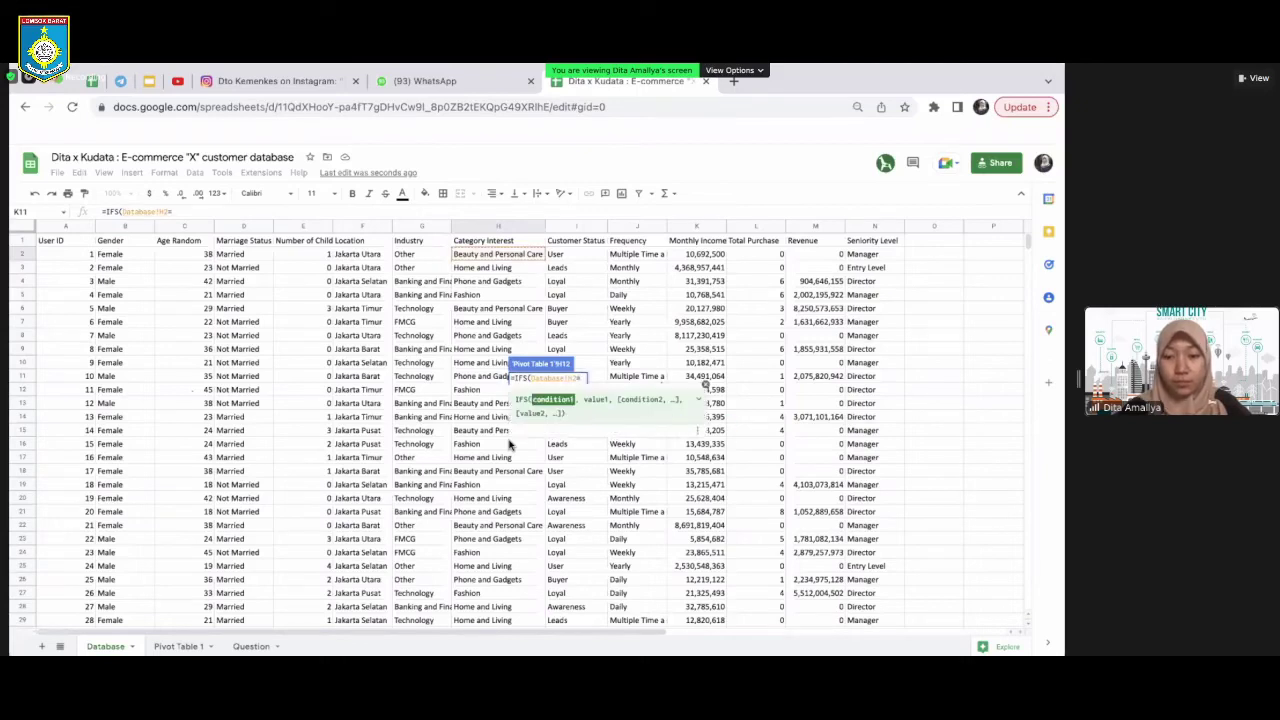
Complete the formula's first condition by setting Database!H2 equal to "Fashion"
type("=")
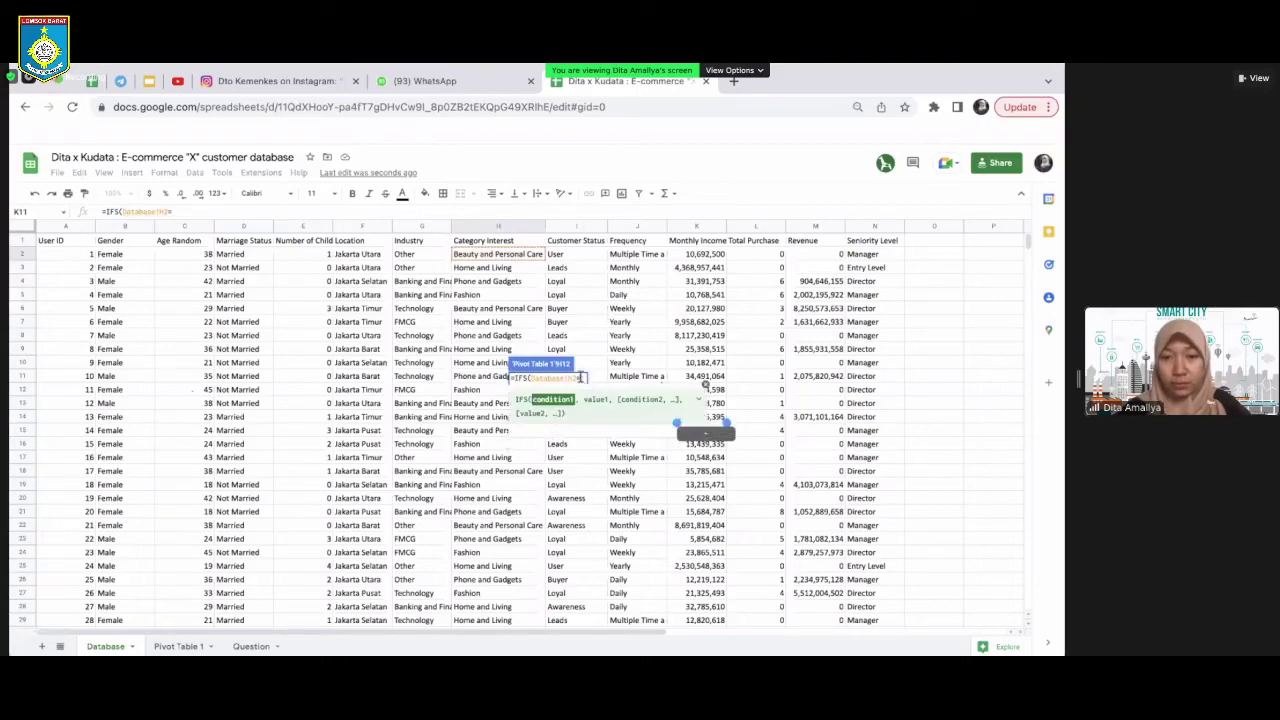
type("\"Fa")
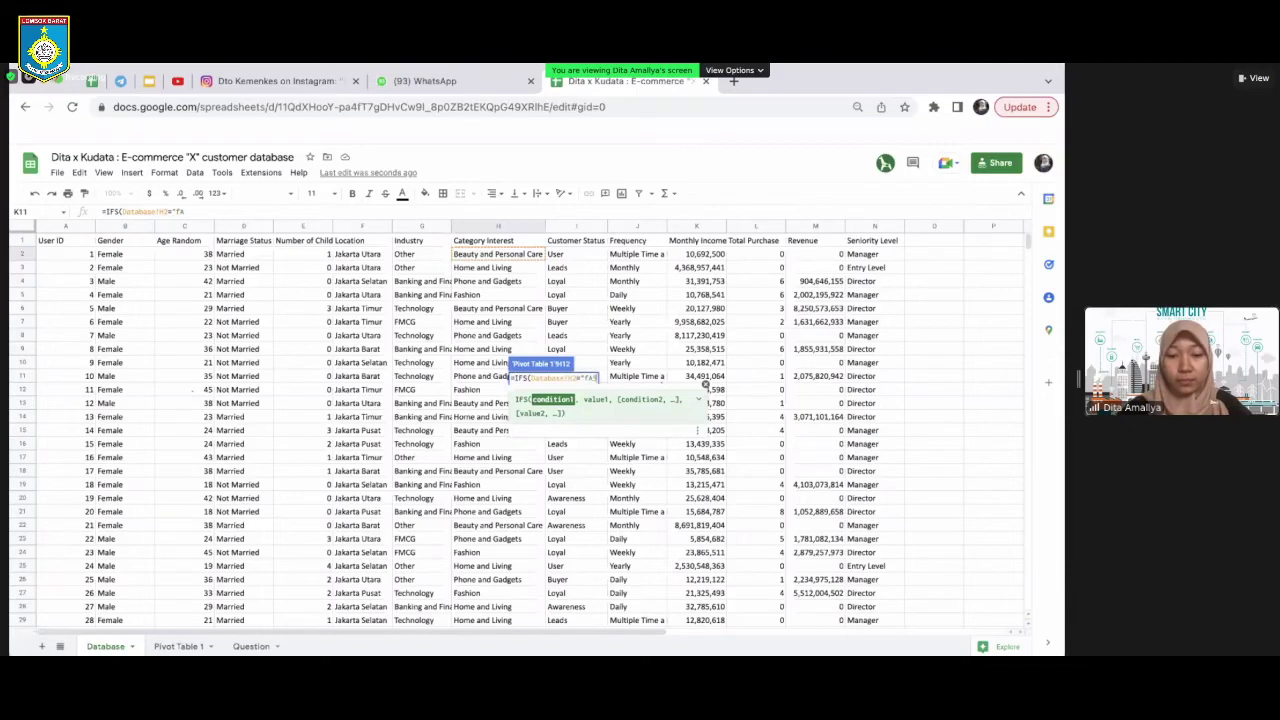
type("SHI")
key("BackSpace")
key("BackSpace")
key("BackSpace")
key("BackSpace")
type("a")
type("shio")
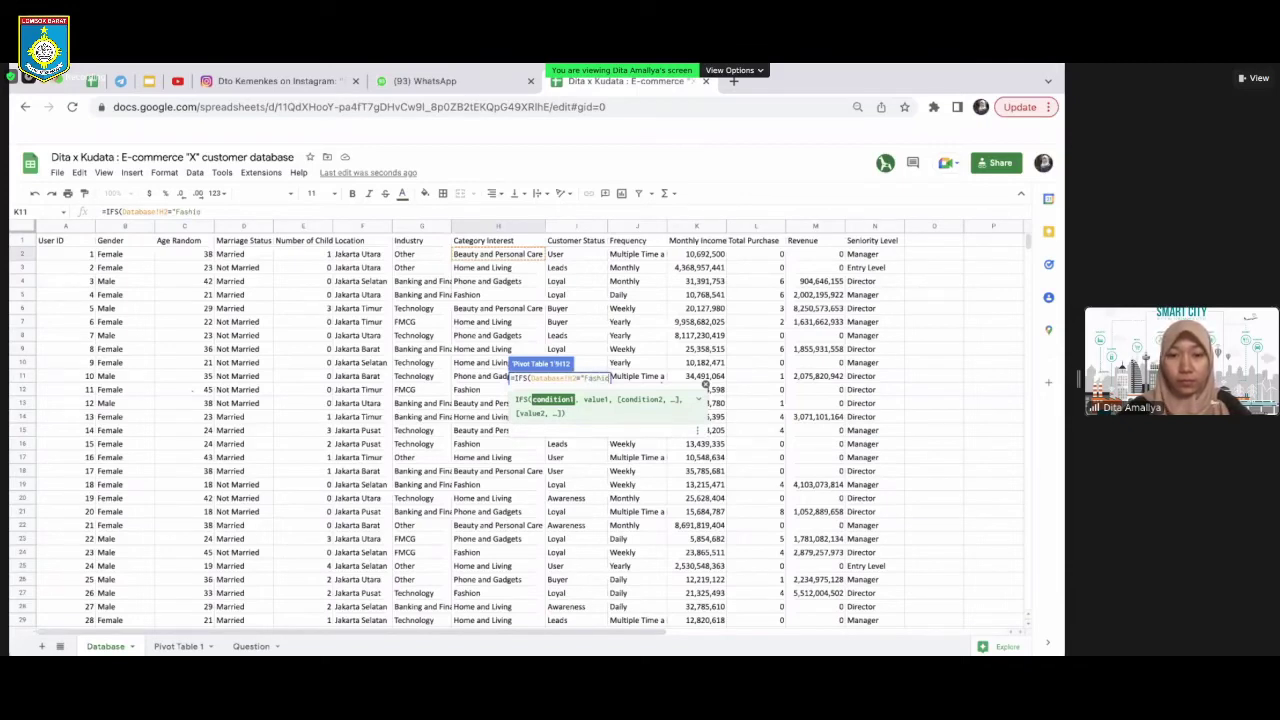
type("n\",")
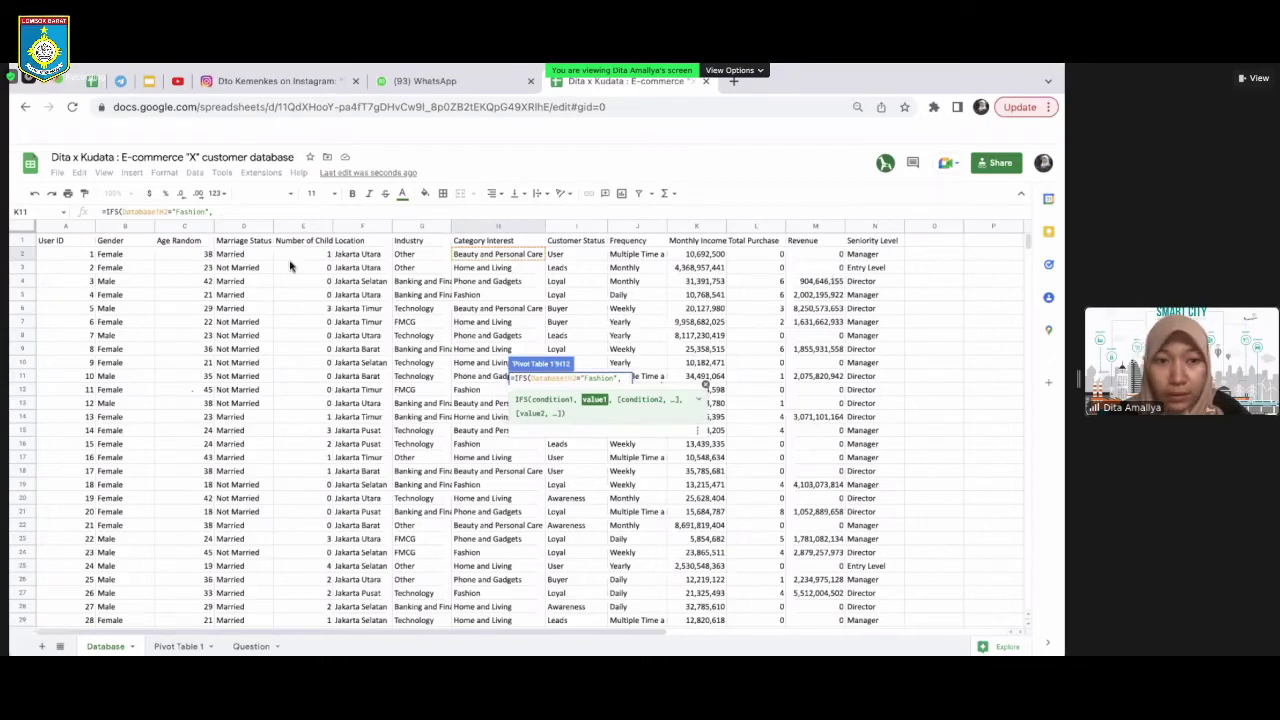
Add the location criterion Database!F2="Jakarta Selatan" as the formula's second argument
left_click(374, 257)
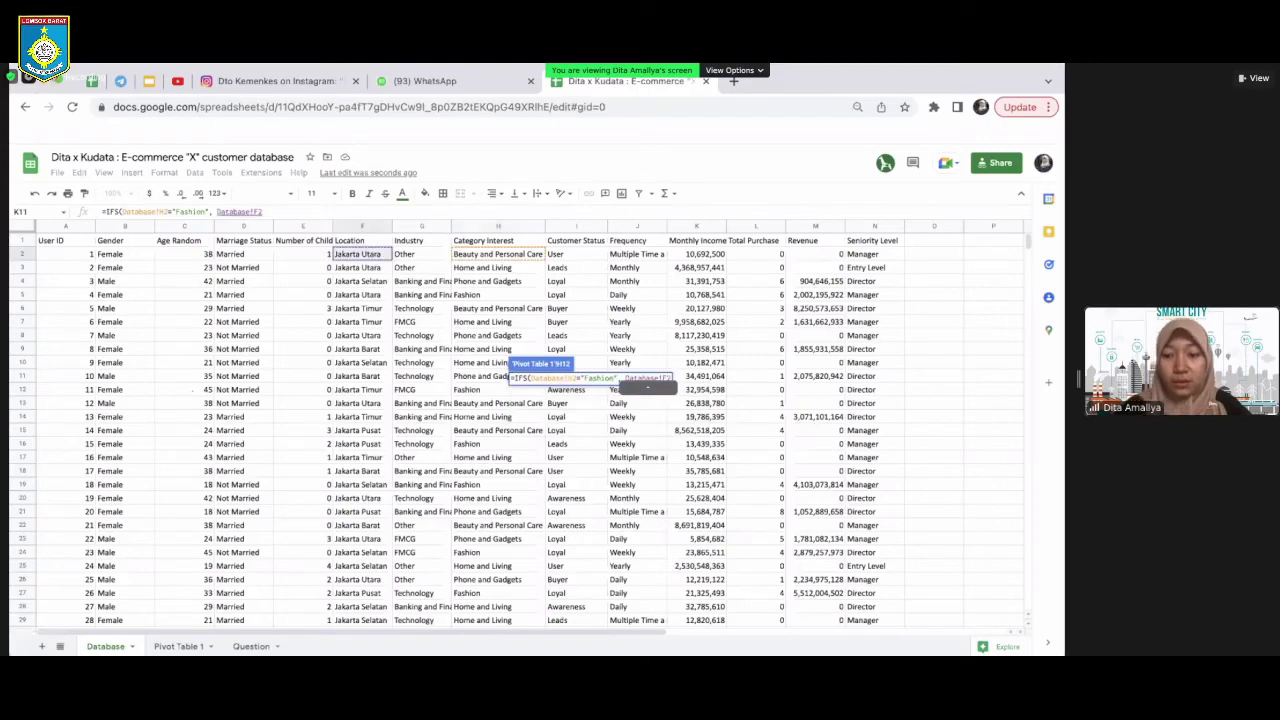
type("=")
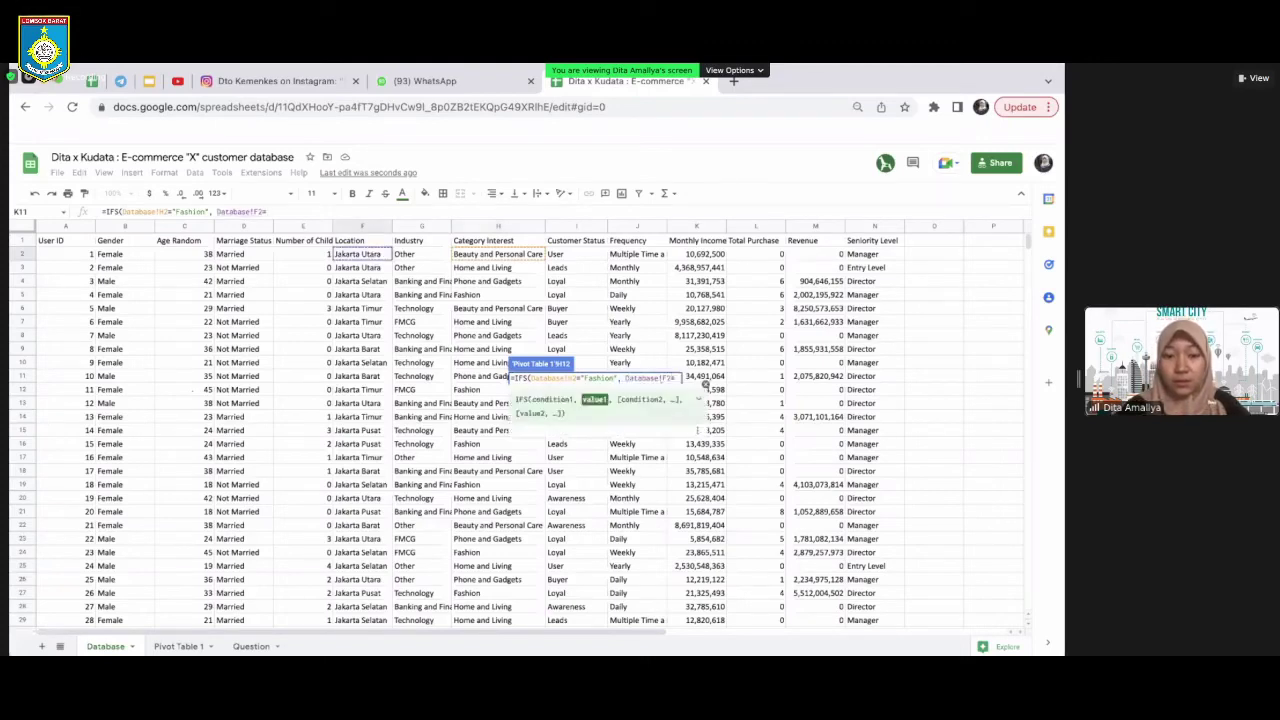
type("\"Jakarta Sel")
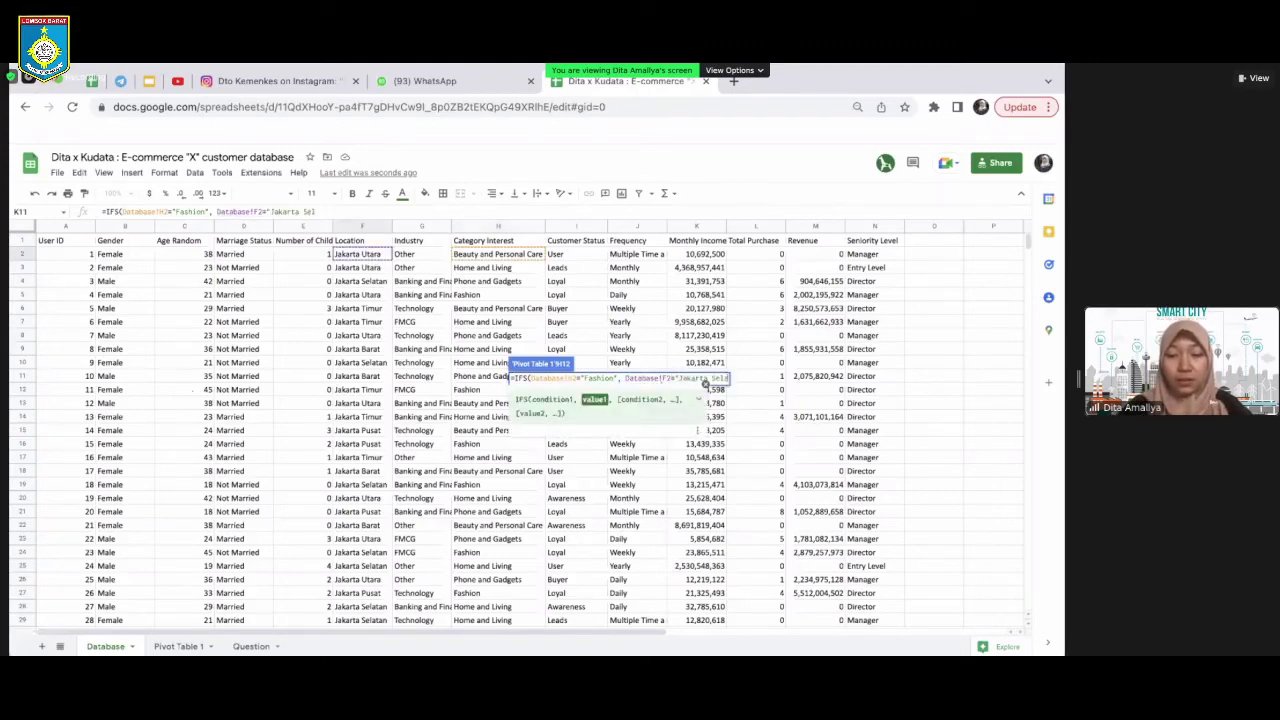
type("atan")
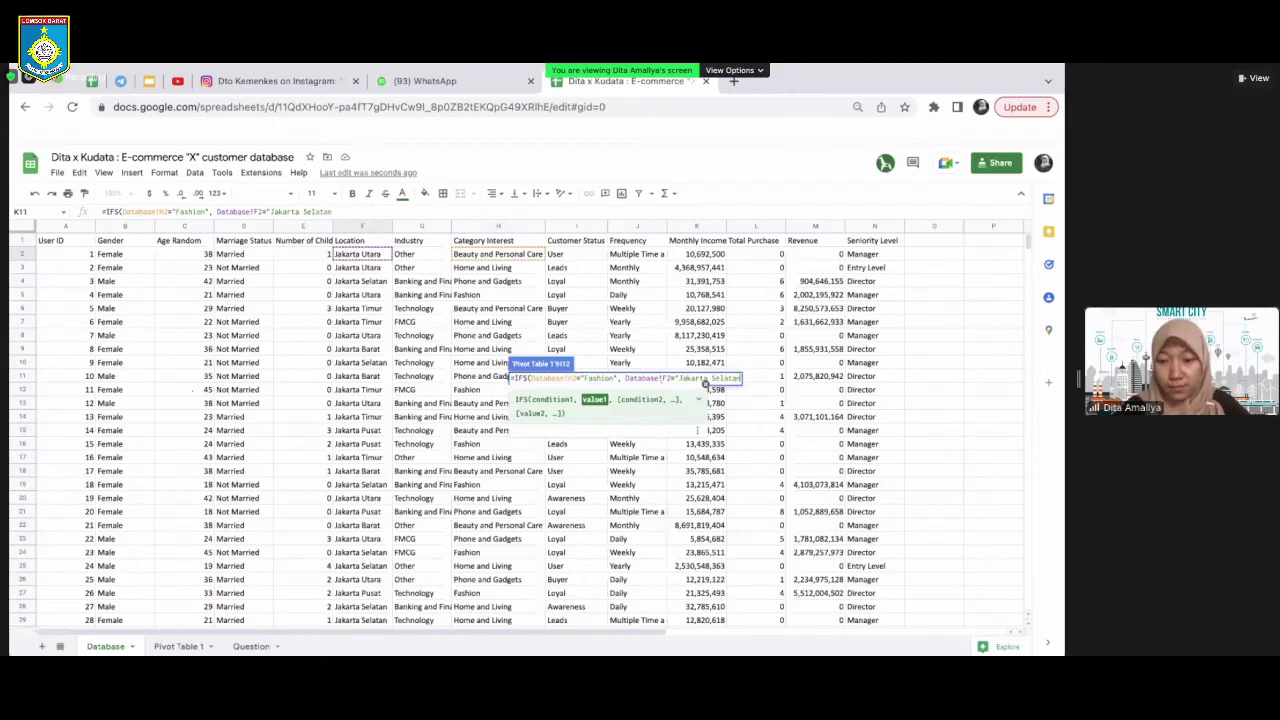
type("\",")
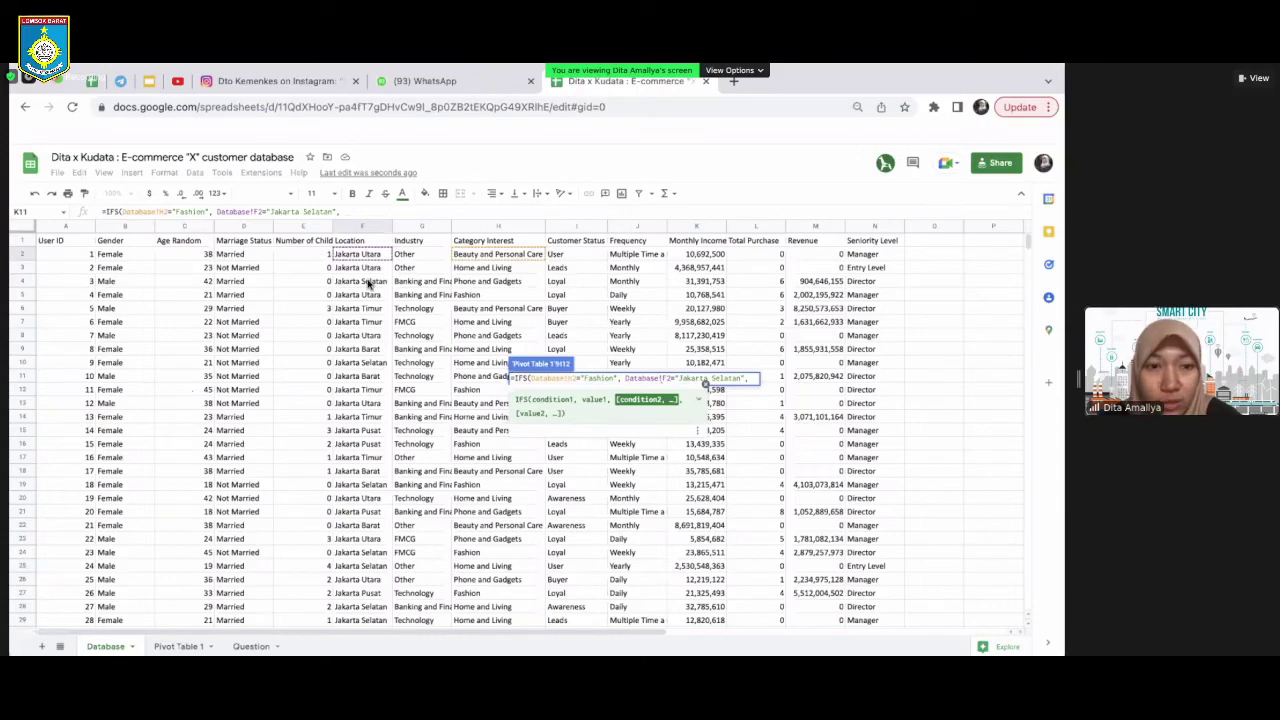
Append the customer status criterion Database!I2="Loyal" and the industry criterion Database!G2="Technology" to the formula
type("Database!I2=\"Loyal\",")
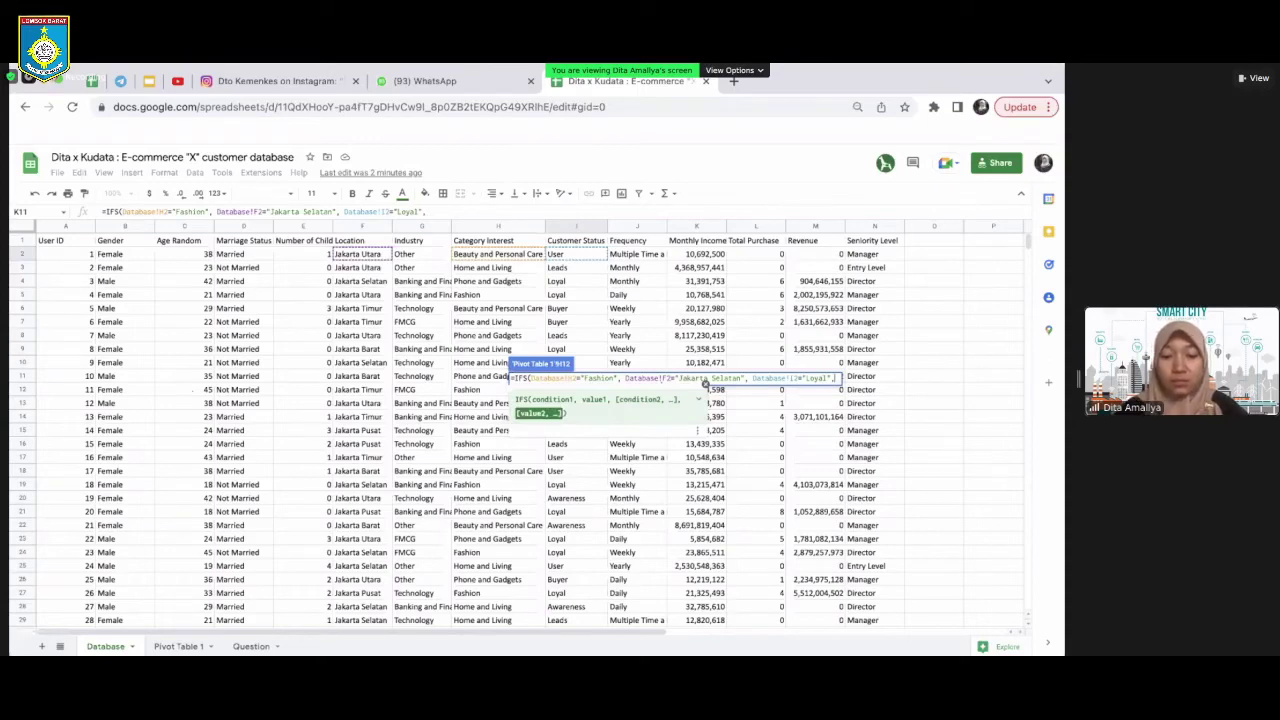
type("Database!G2=")
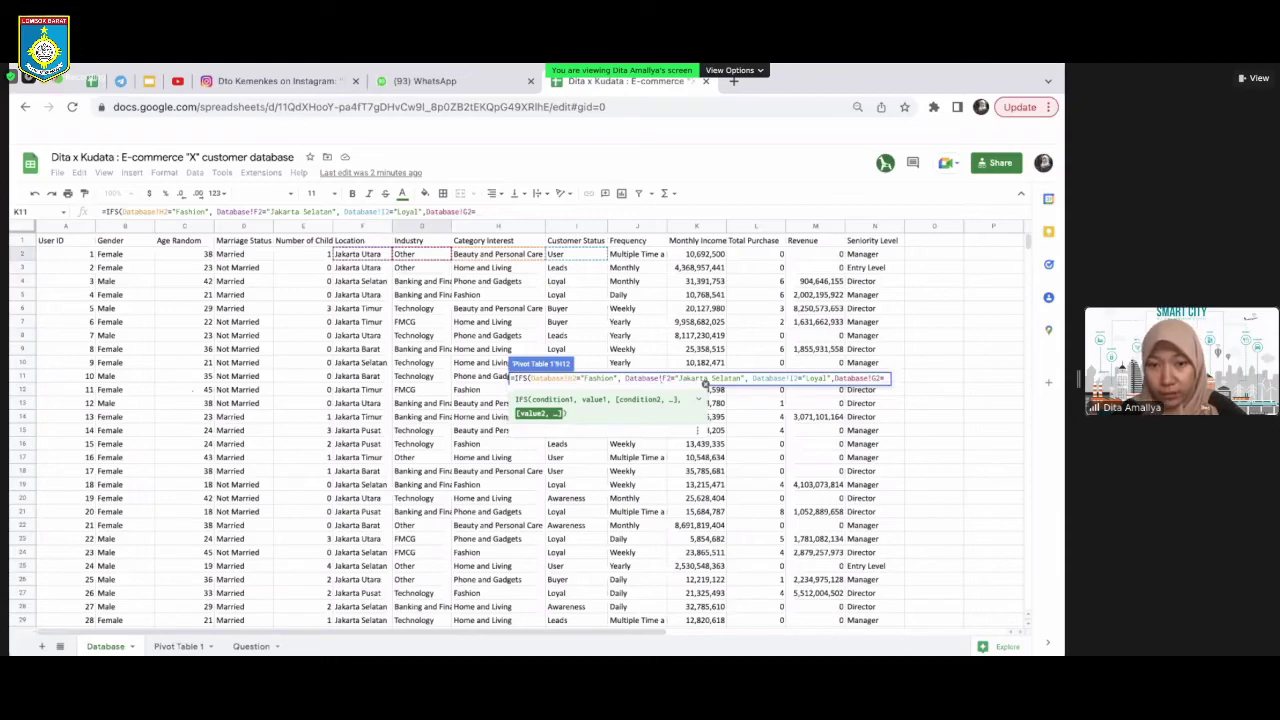
type("\"Tec")
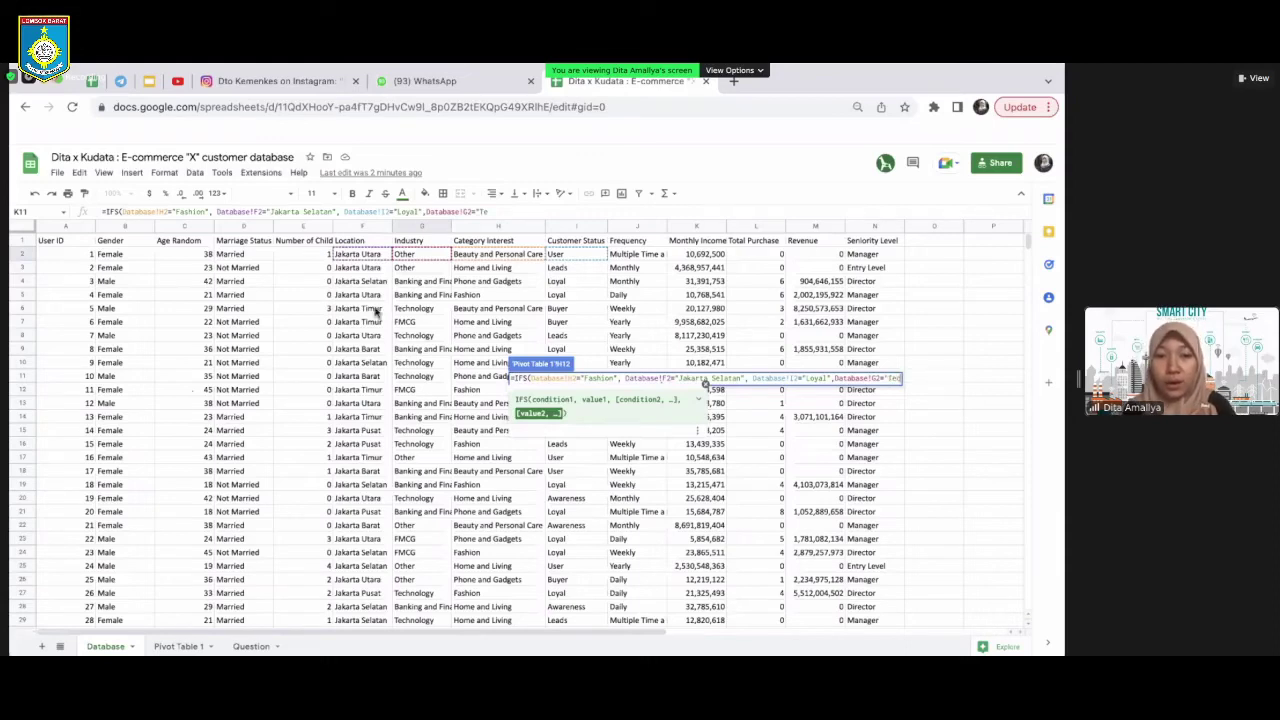
type("hnology\"")
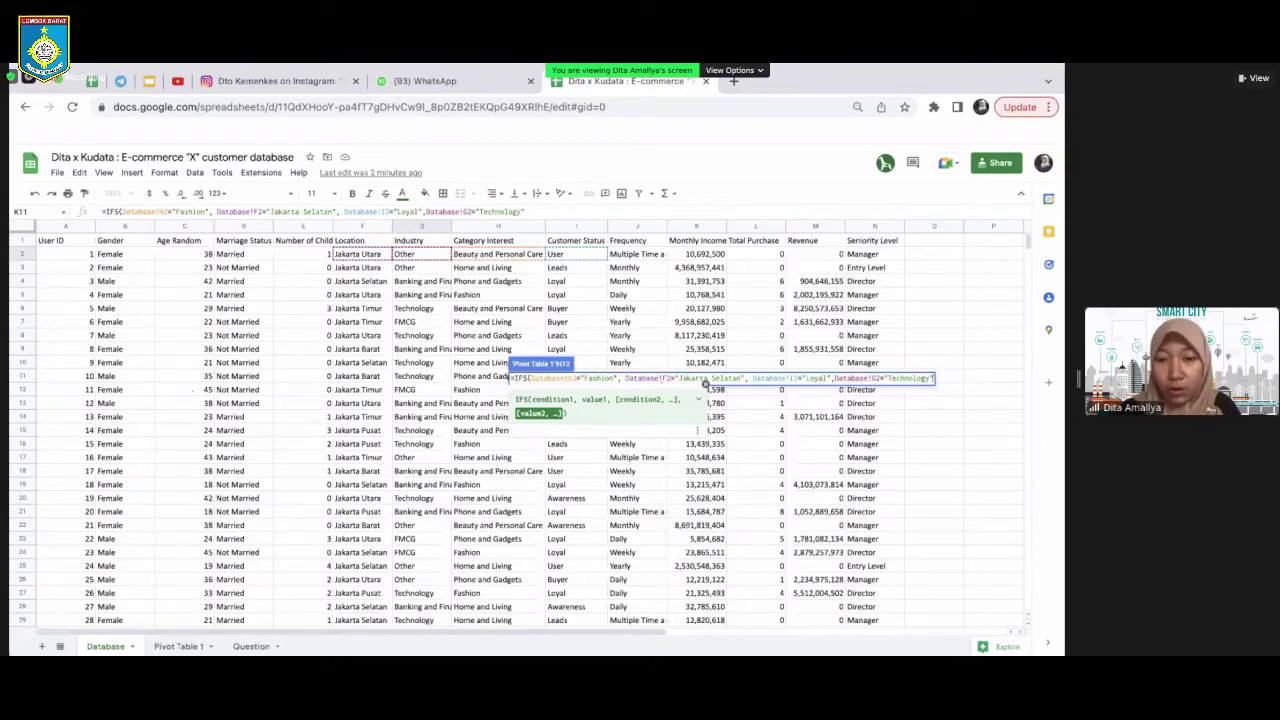
type(")")
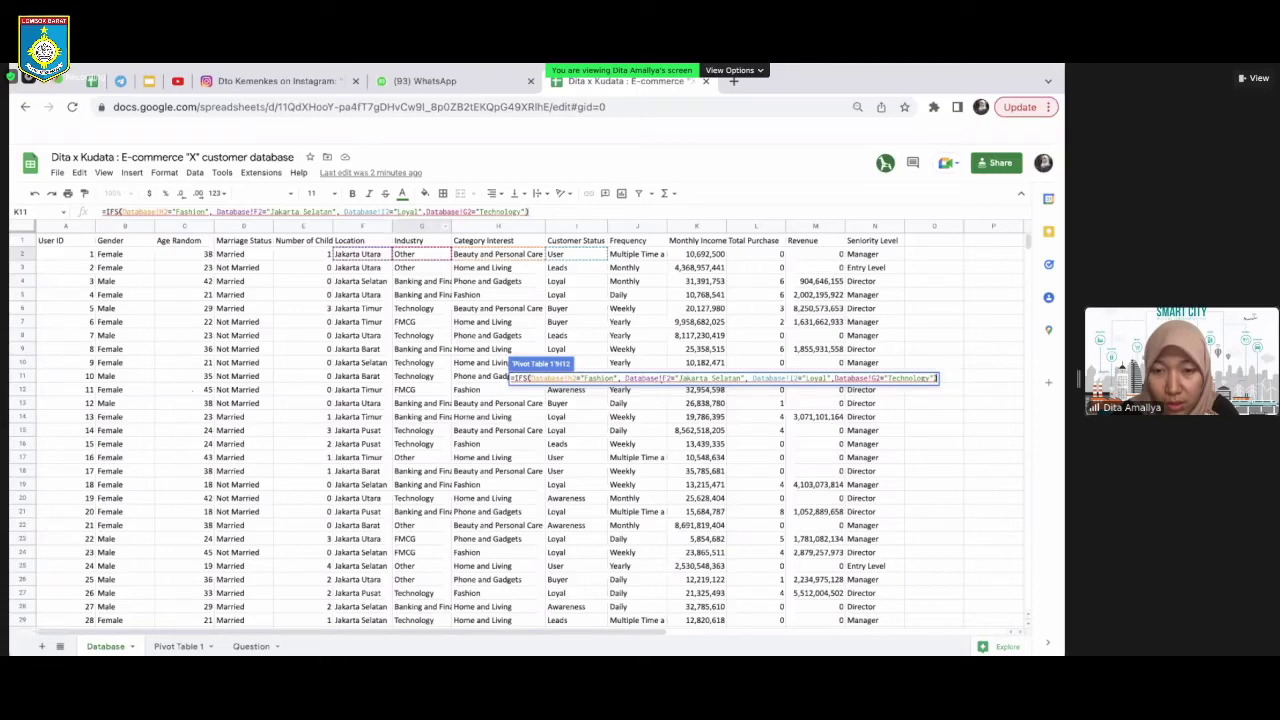
key("BackSpace")
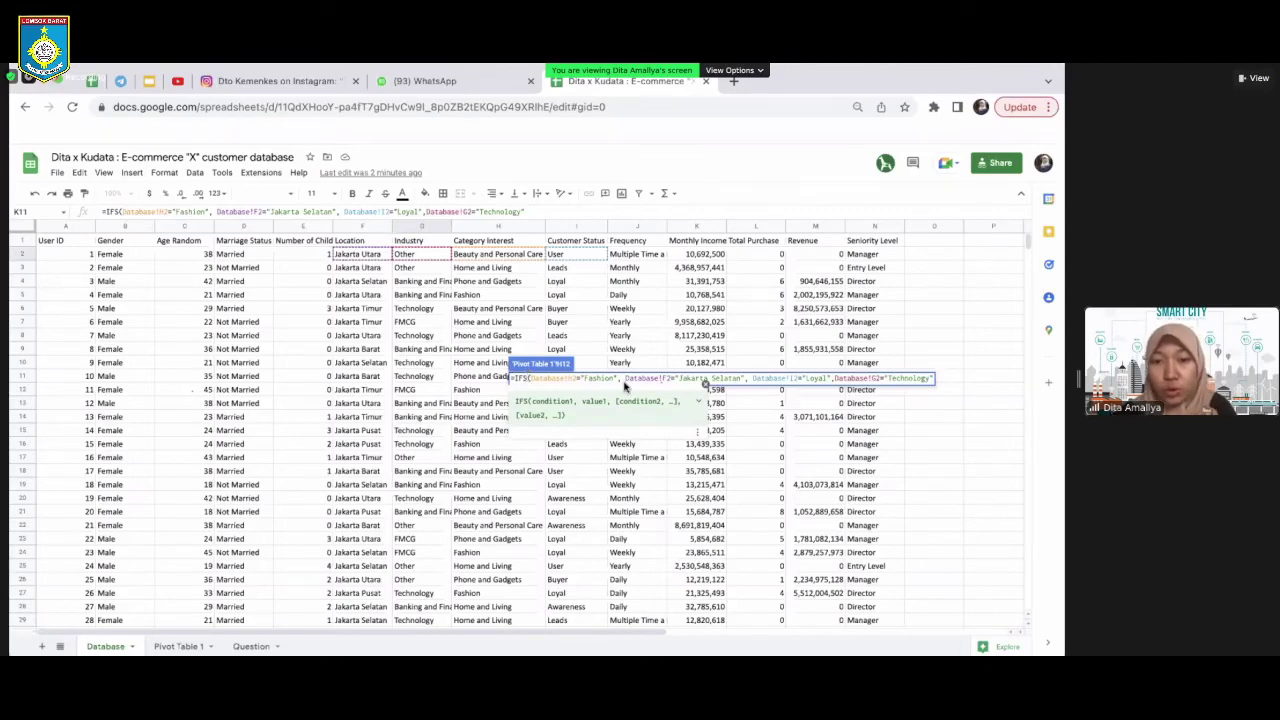
Try changing the H12 formula from IFS to IF, with COUNT around the location, customer status and industry criteria
key("BackSpace")
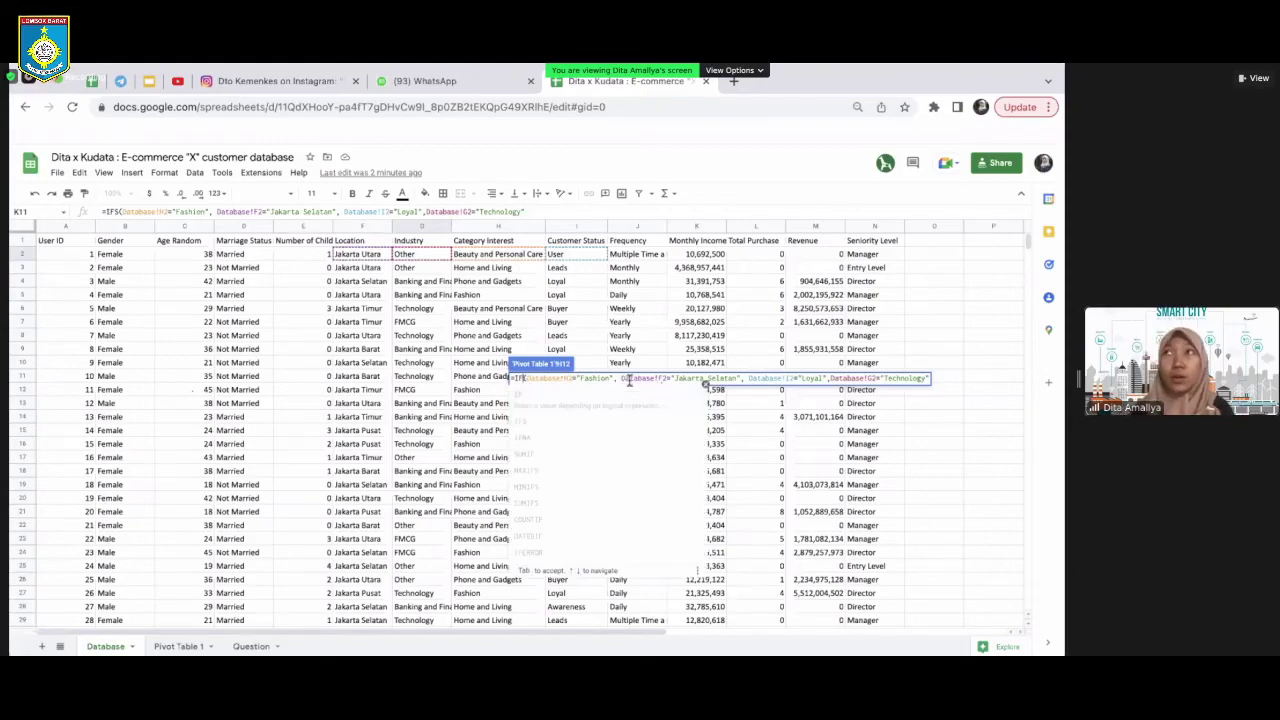
type("(")
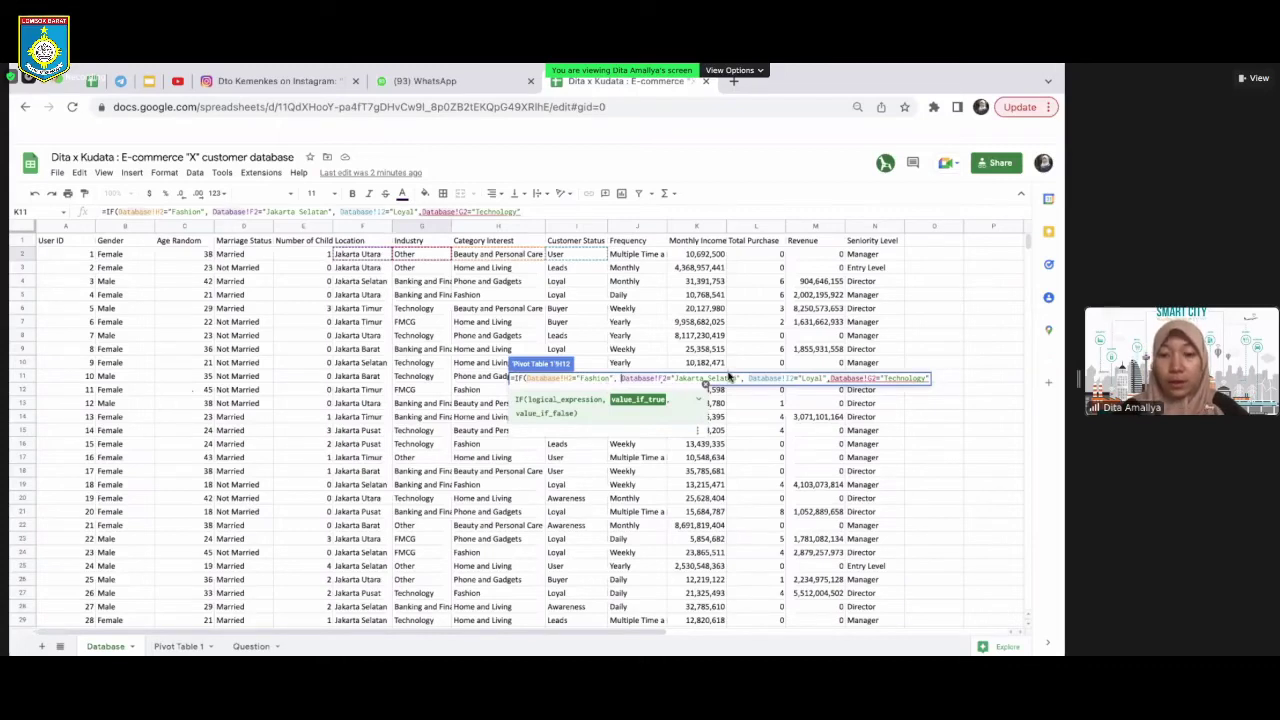
left_click(622, 378)
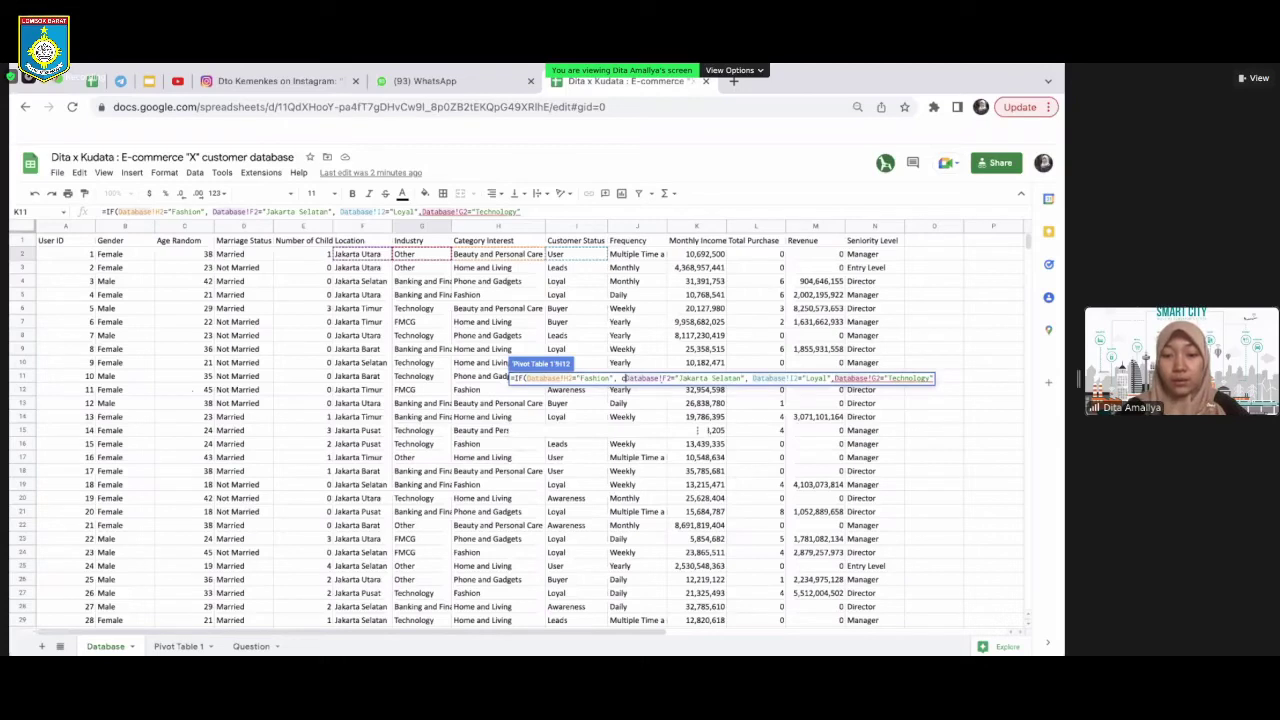
type("COUNT")
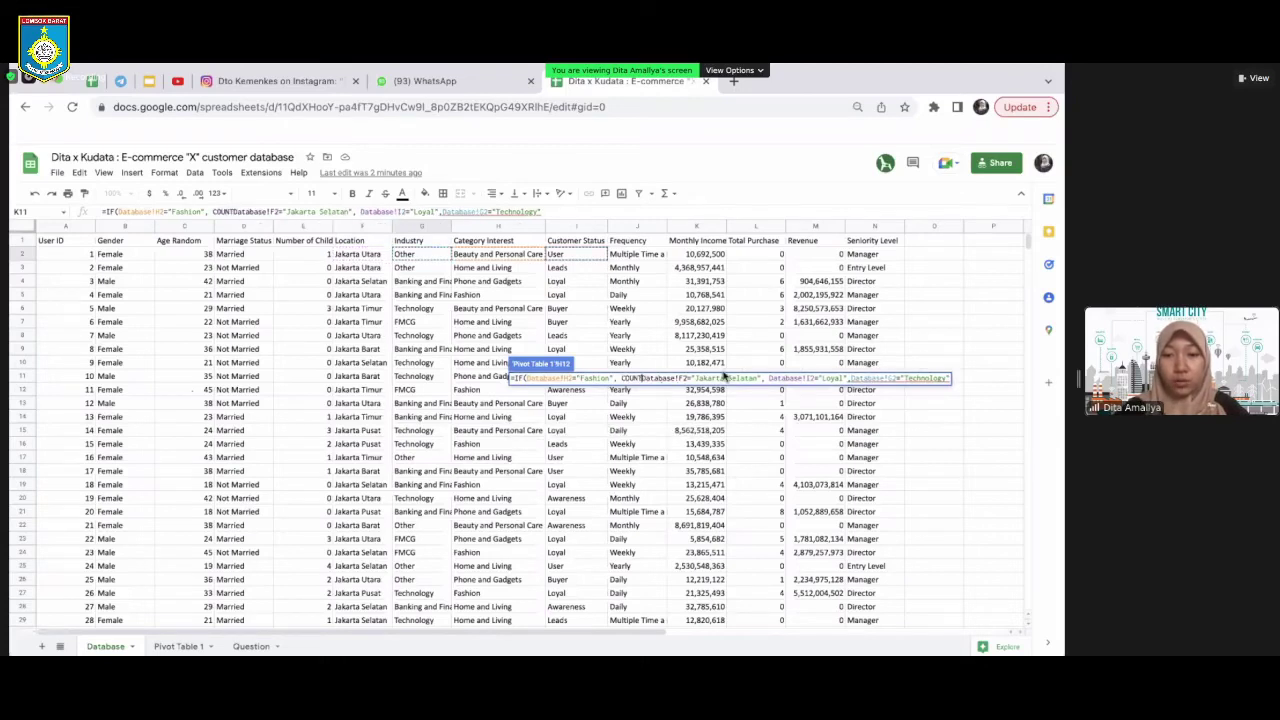
type("(")
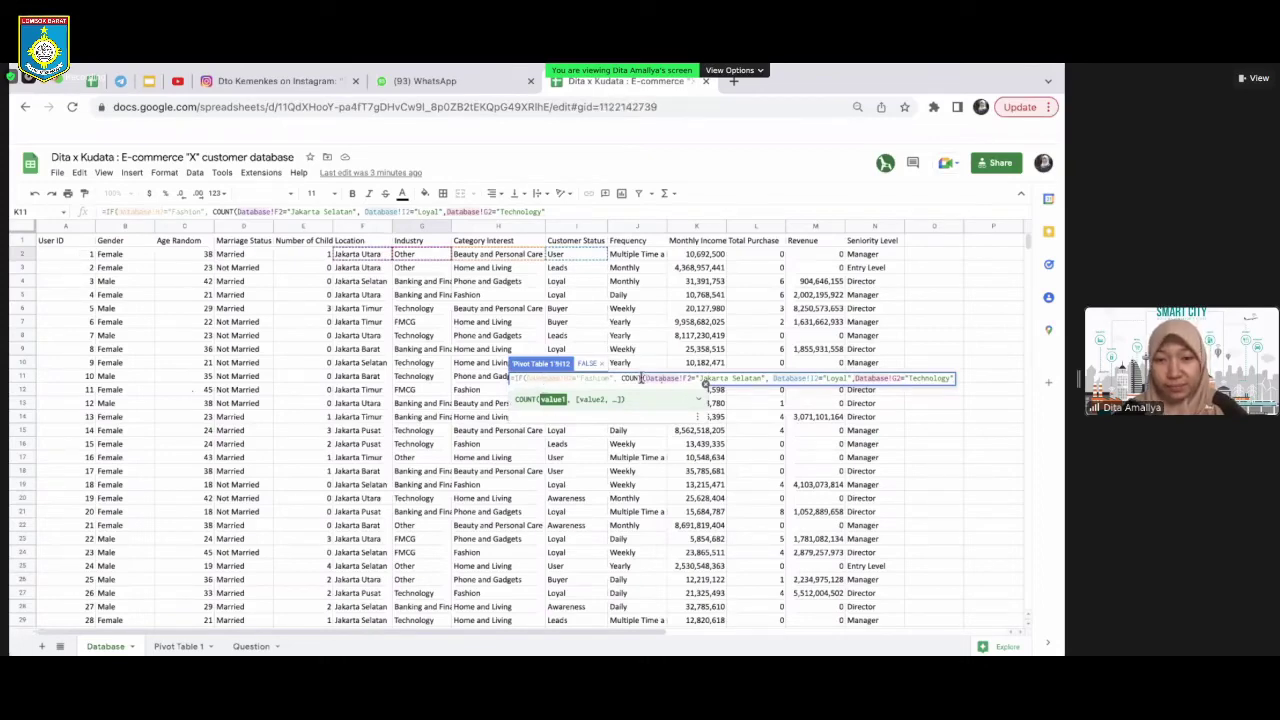
key("Return")
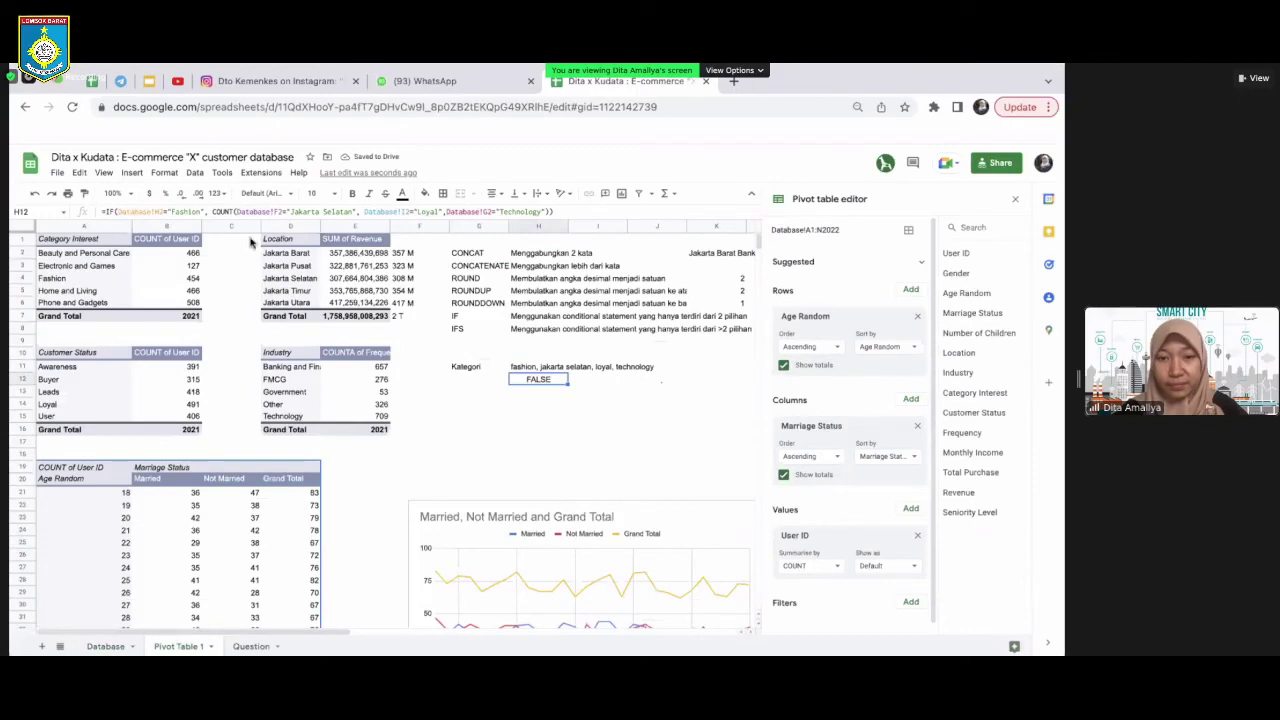
Try adding an extra opening parenthesis after COUNT in the H12 formula
left_click(229, 212)
left_click(233, 211)
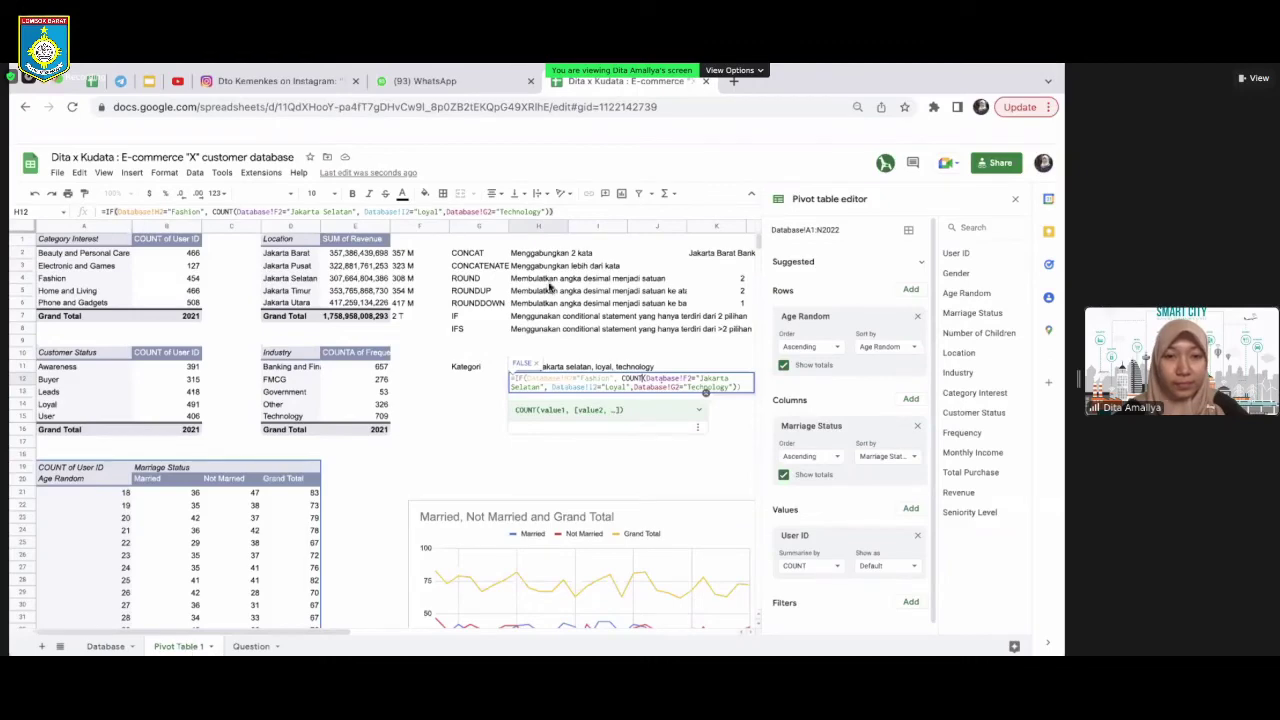
double_click(642, 382)
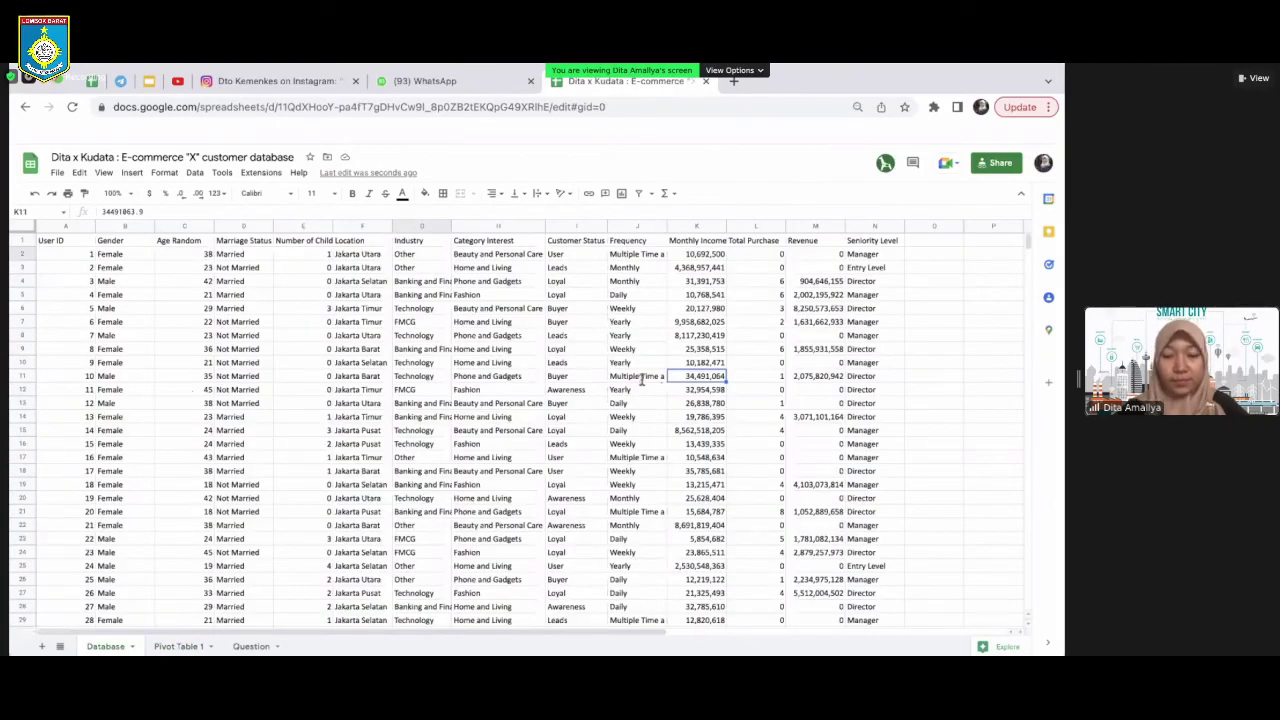
key("Return")
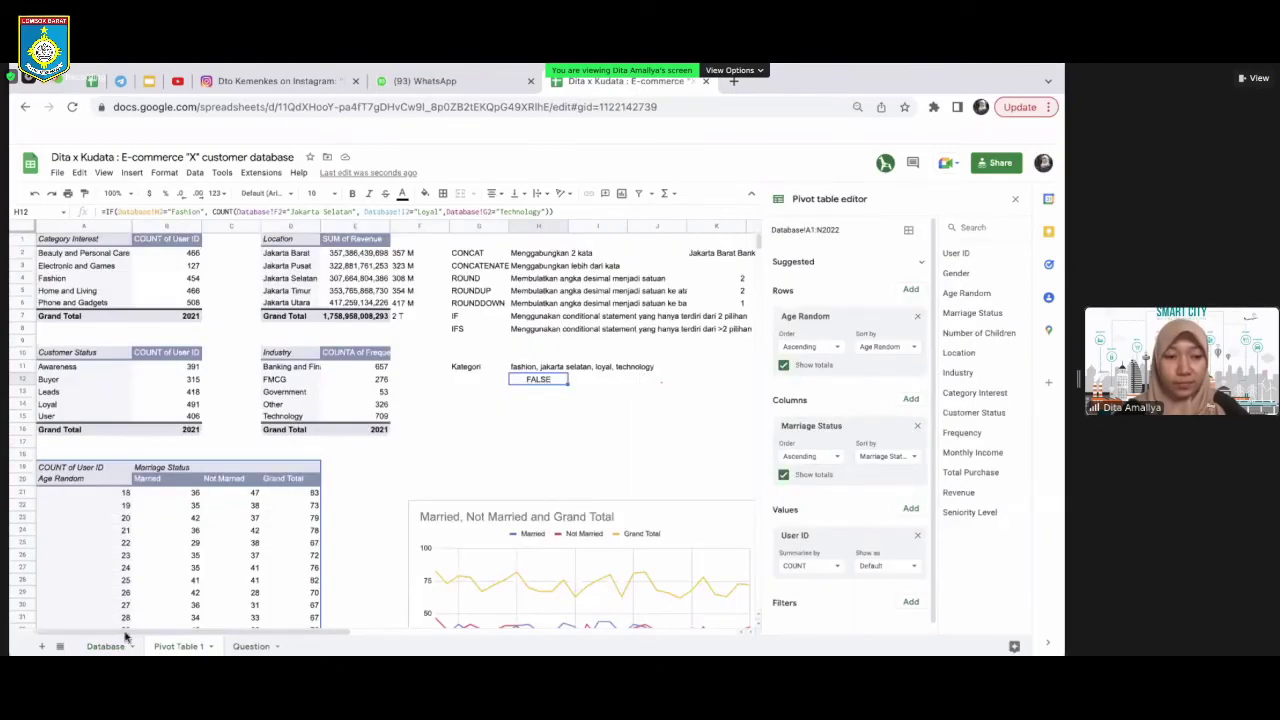
key("F2")
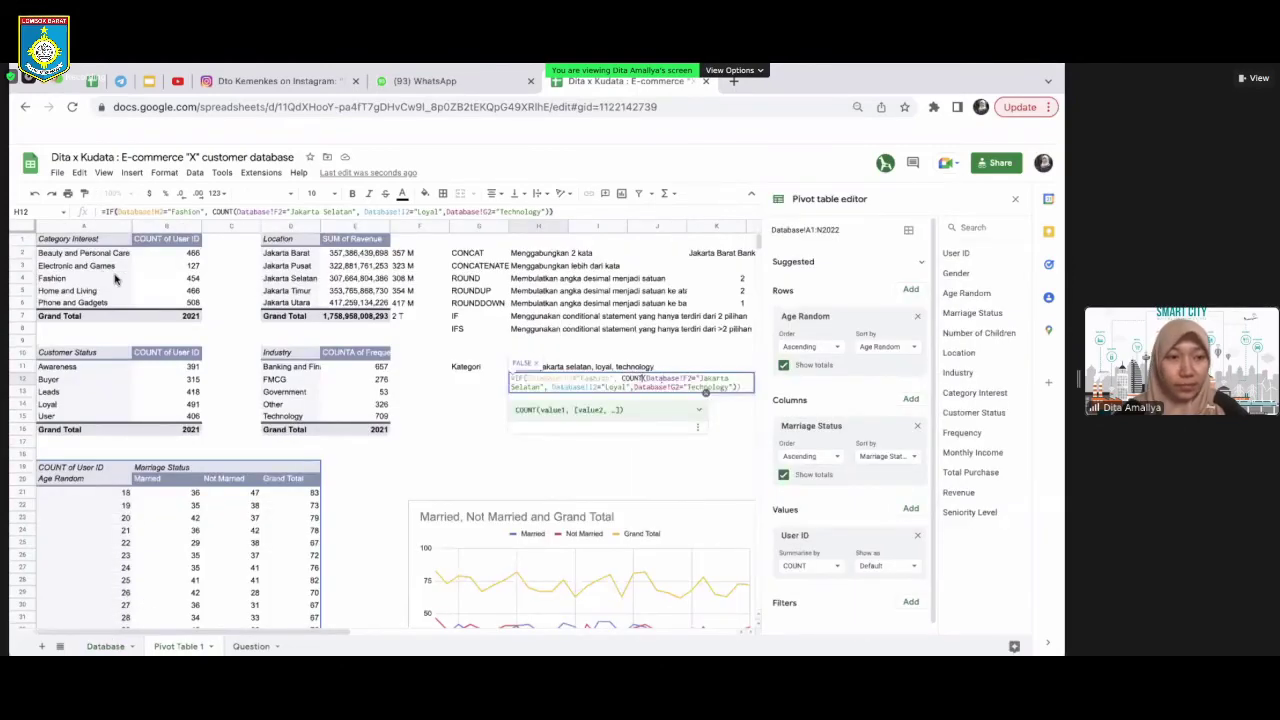
type("(")
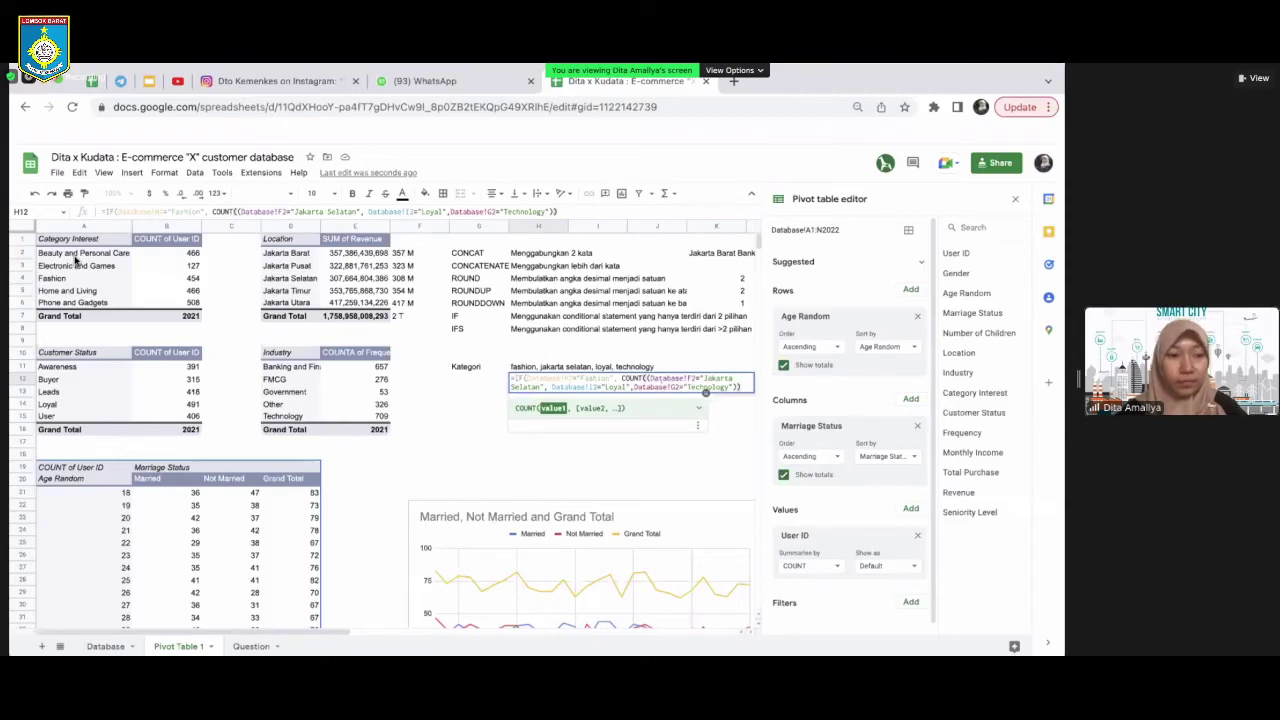
key("Return")
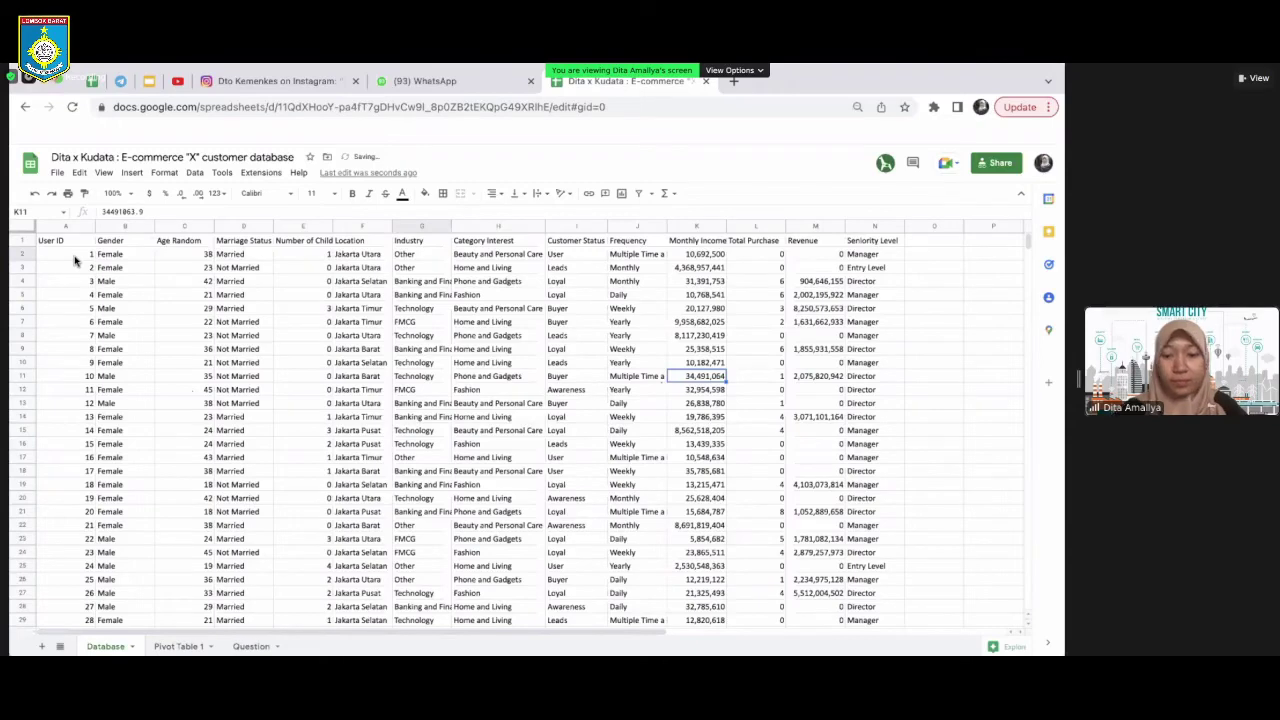
Select the User ID values A2:A2022 on the Database sheet, then undo the recent changes
left_click(74, 258)
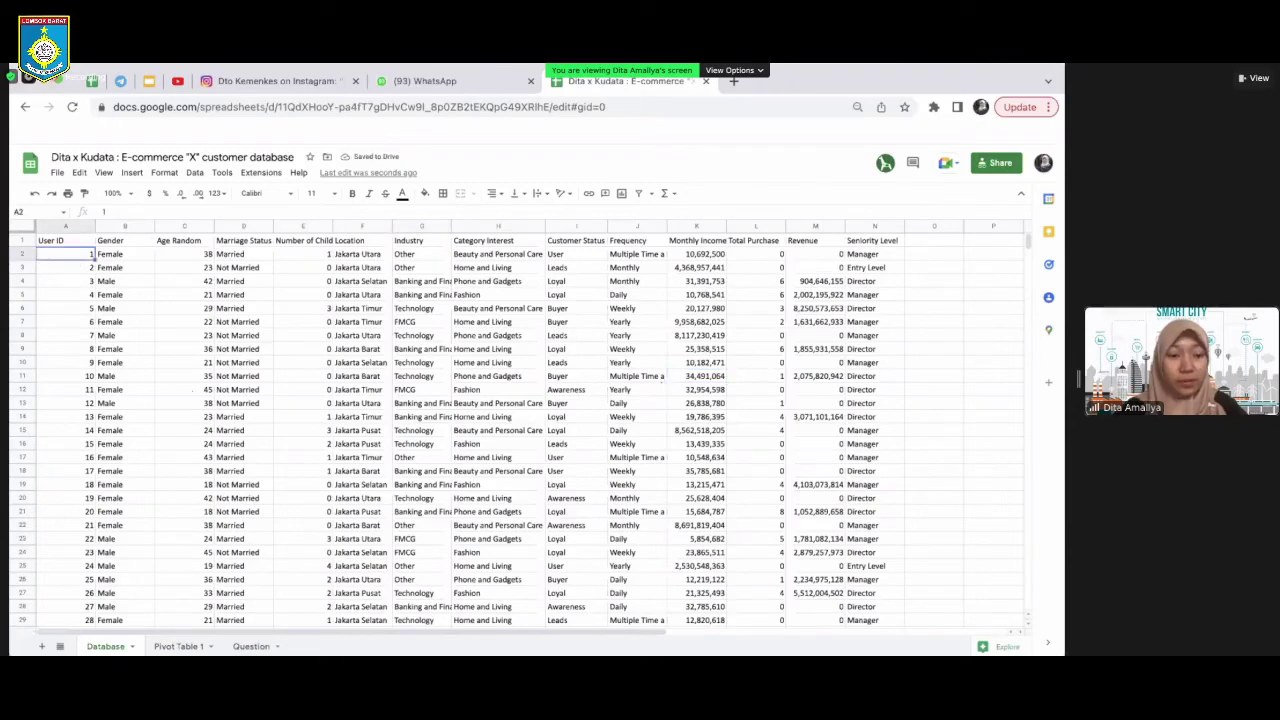
key("ctrl+shift+Down")
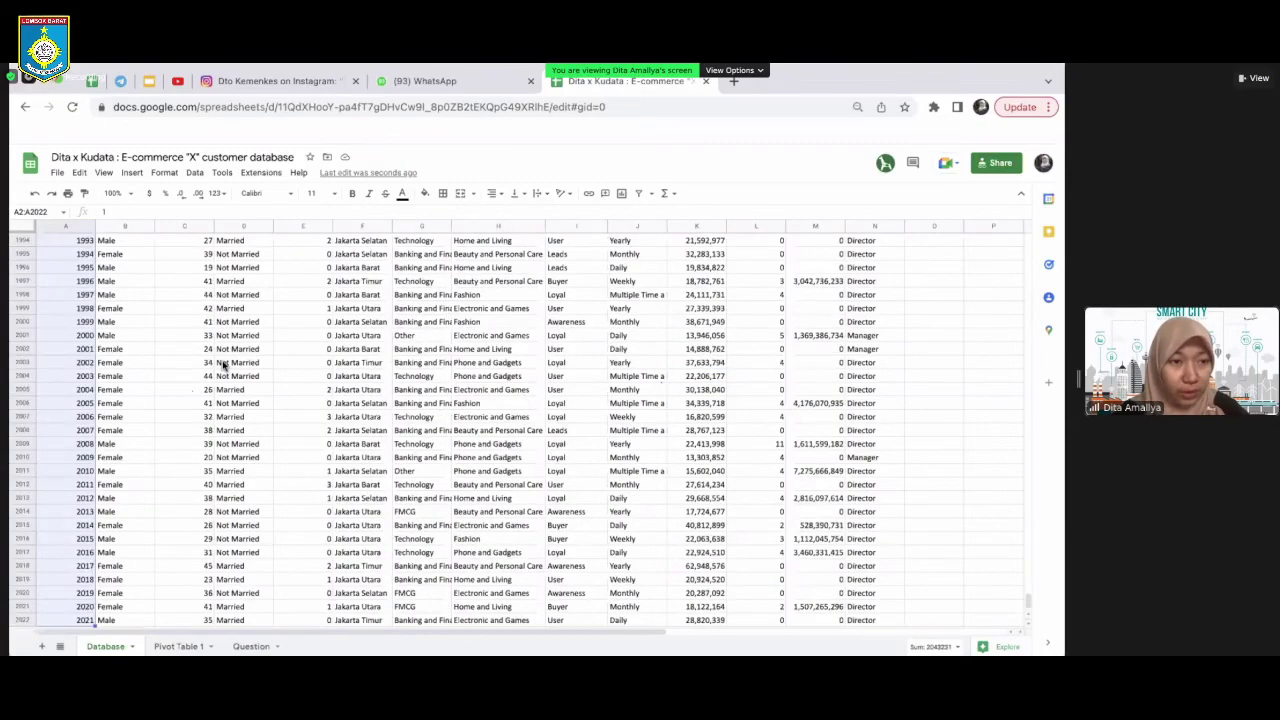
left_click(223, 365)
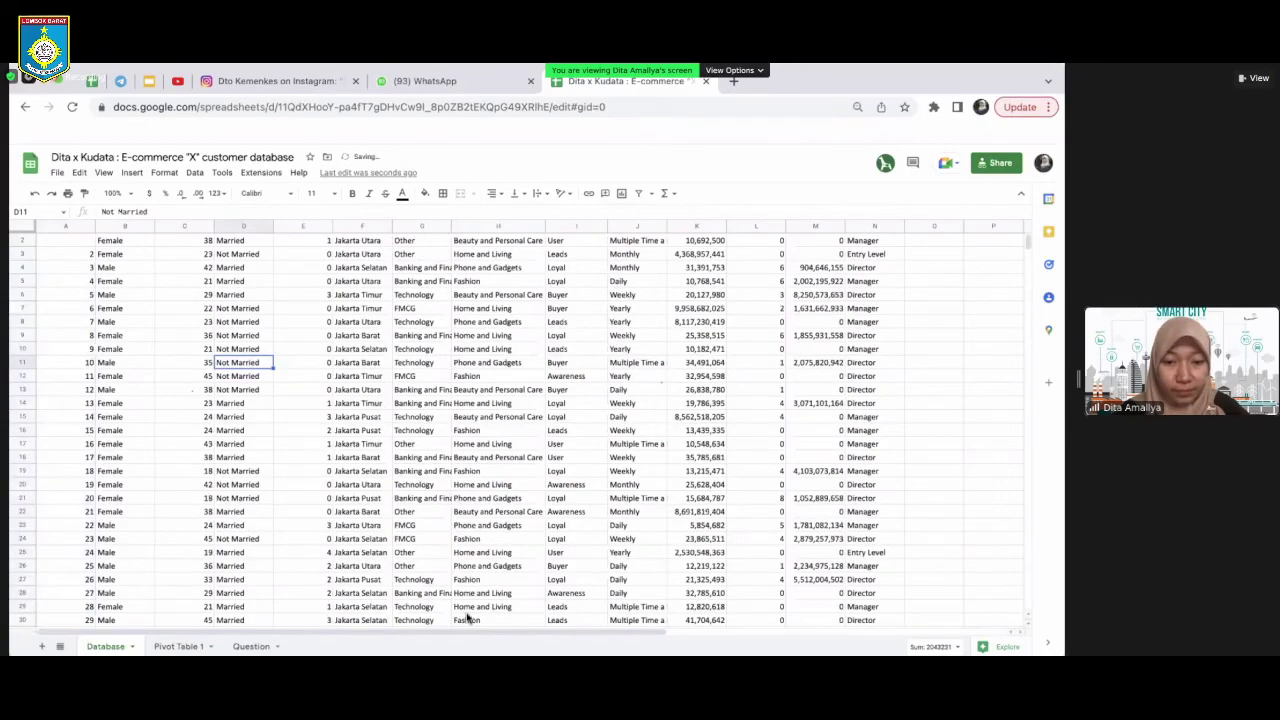
key("ctrl+z")
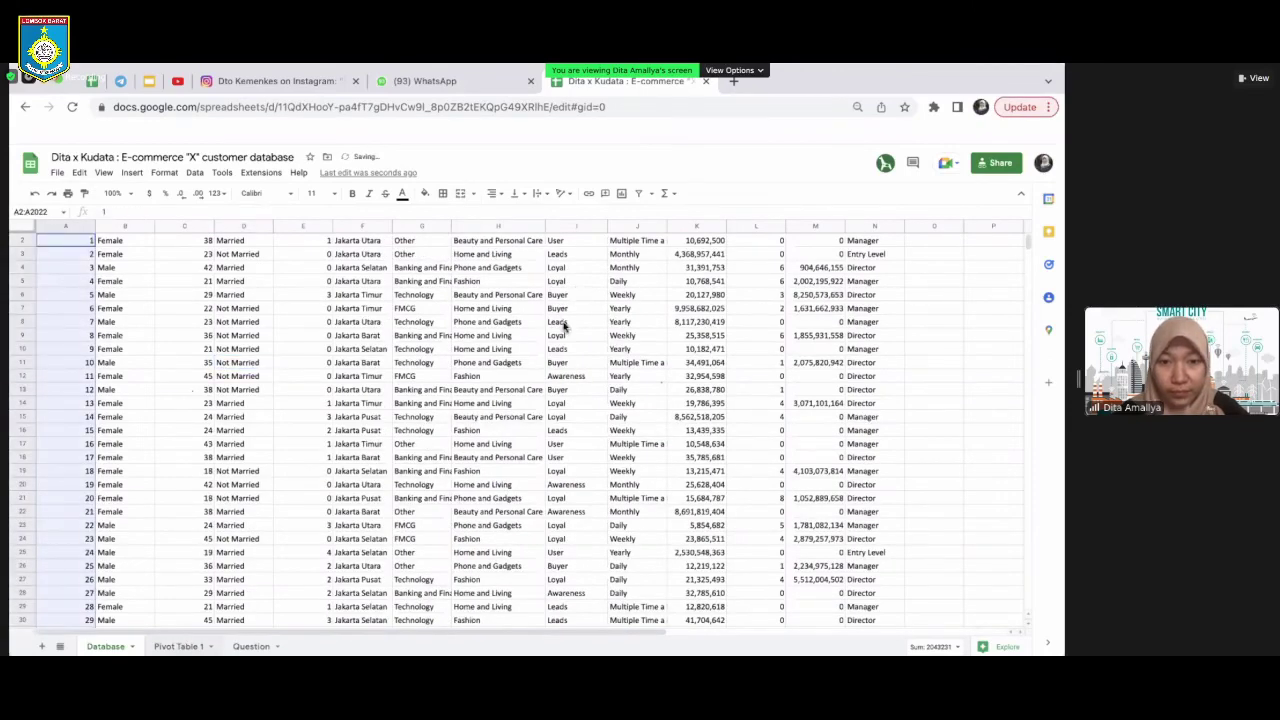
key("ctrl+z")
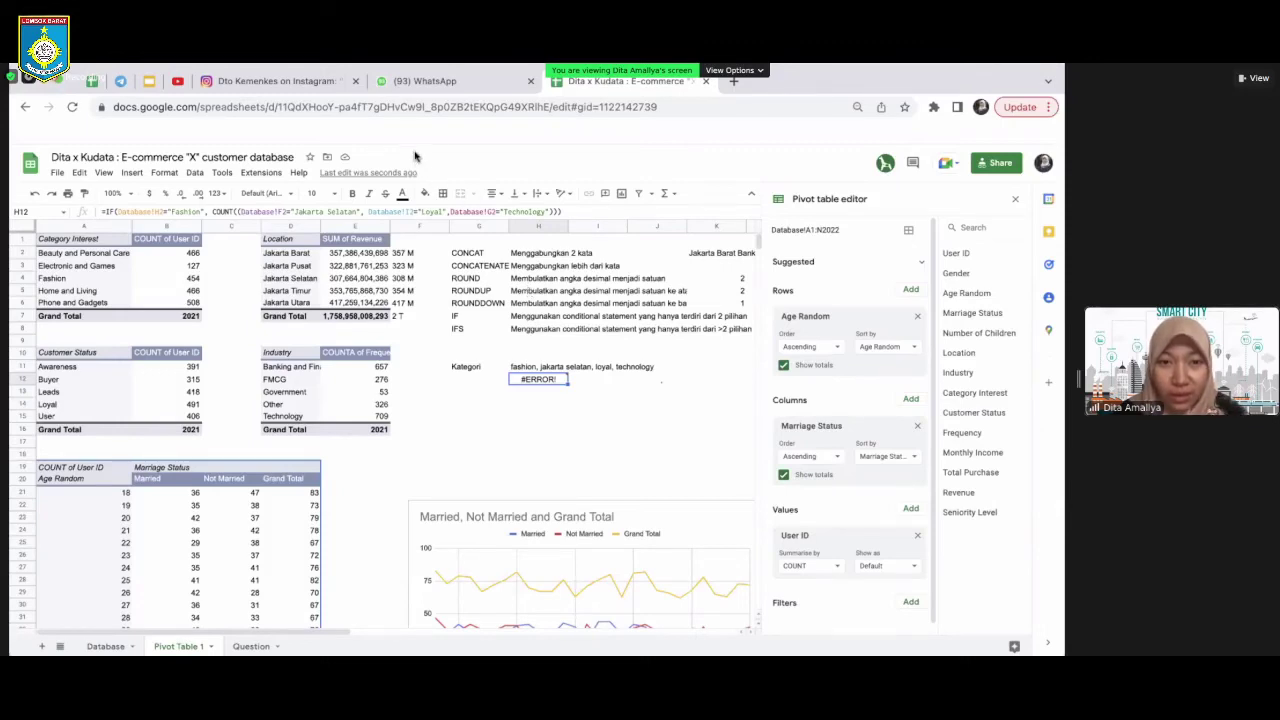
Clear the formula in H12 and the criteria text beside Kategori in H11
mouse_move(562, 384)
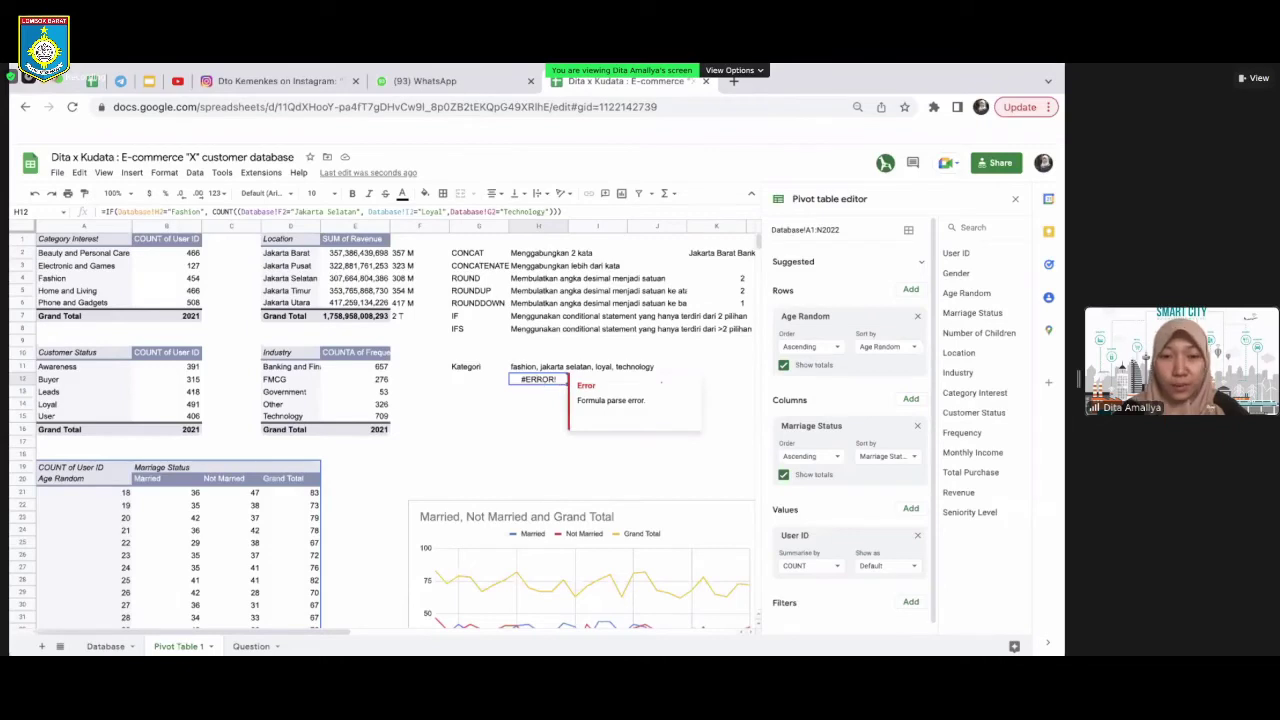
key("Delete")
left_click(536, 370)
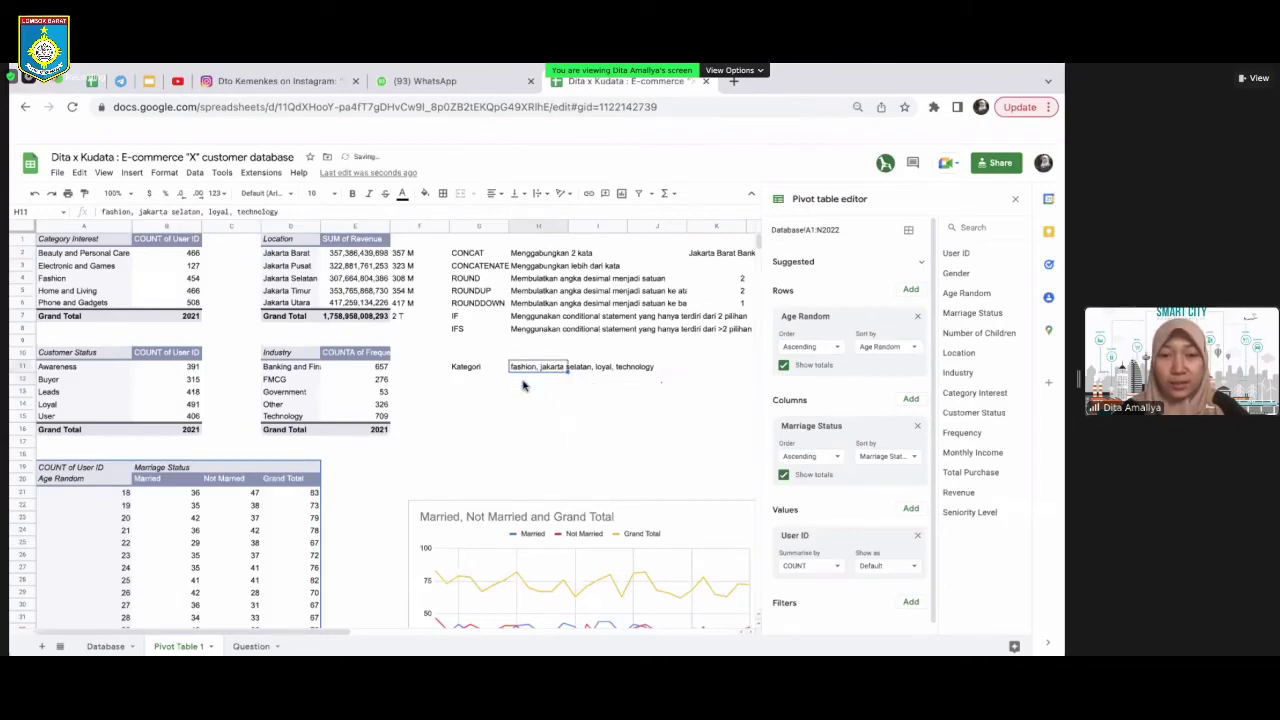
left_click(533, 377)
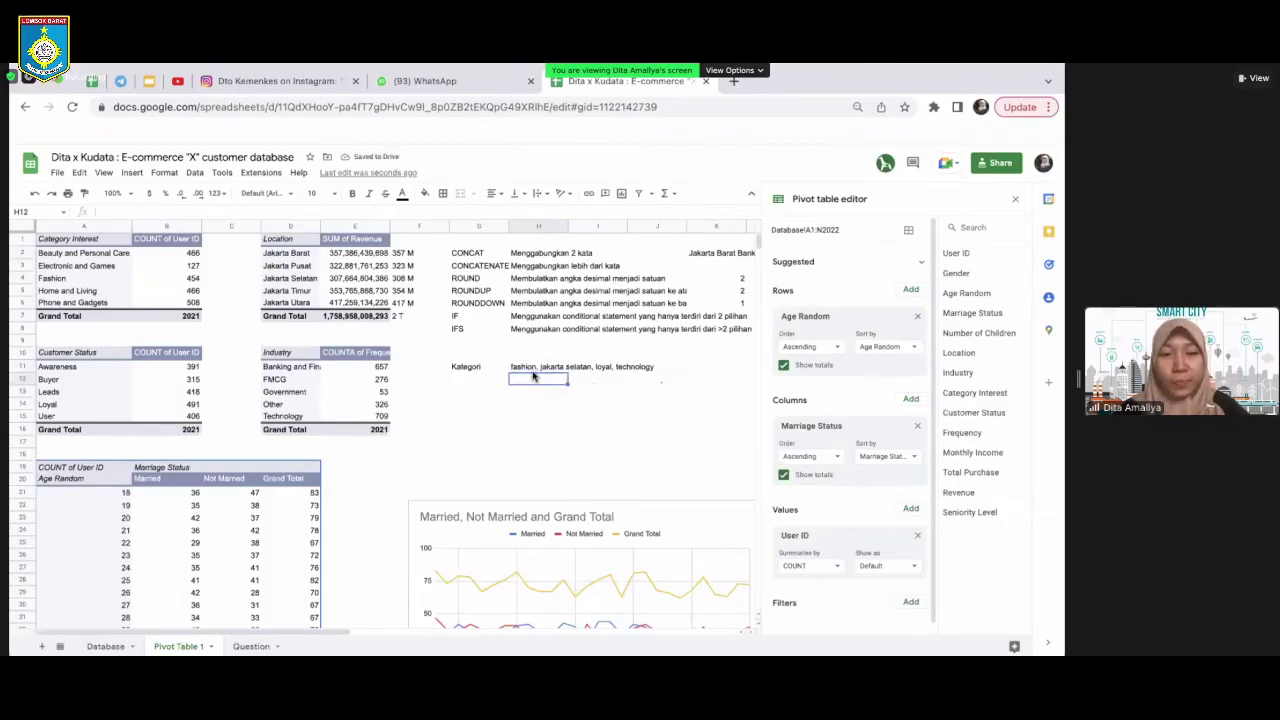
left_click(534, 368)
key("Delete")
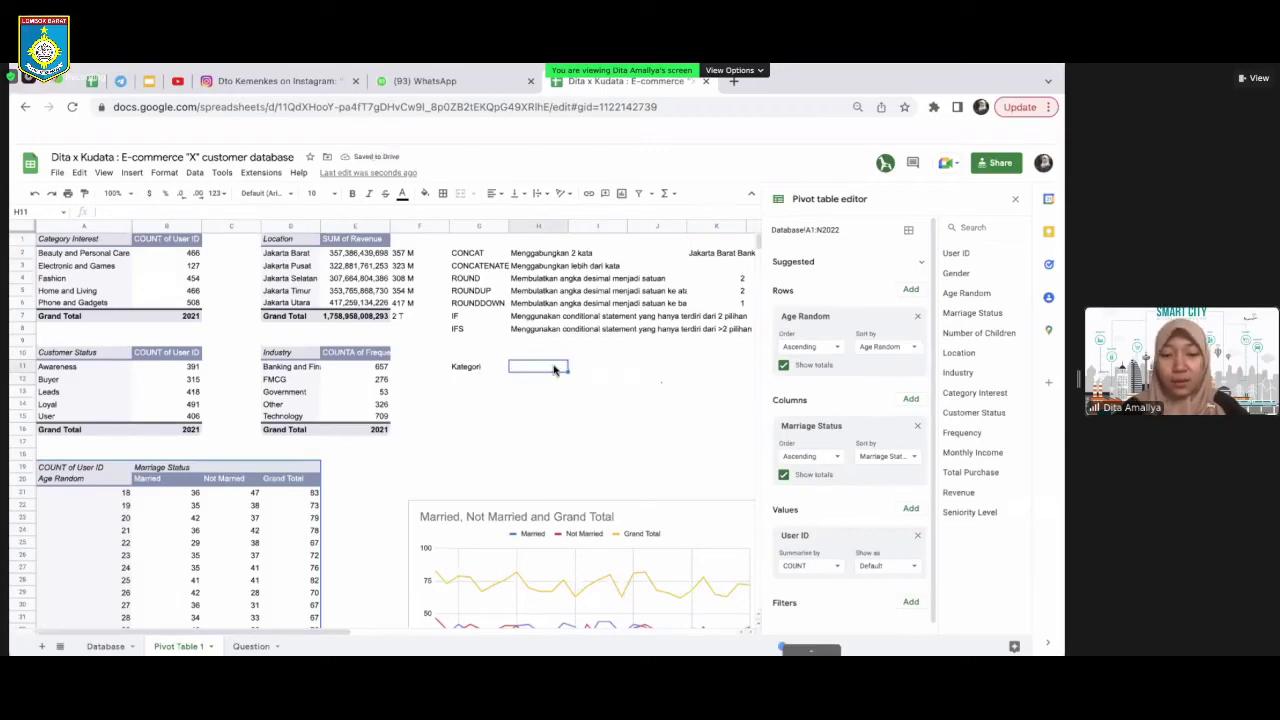
Start an IFS formula in H11 with Category Interest cell A2 as its first reference
left_click(562, 404)
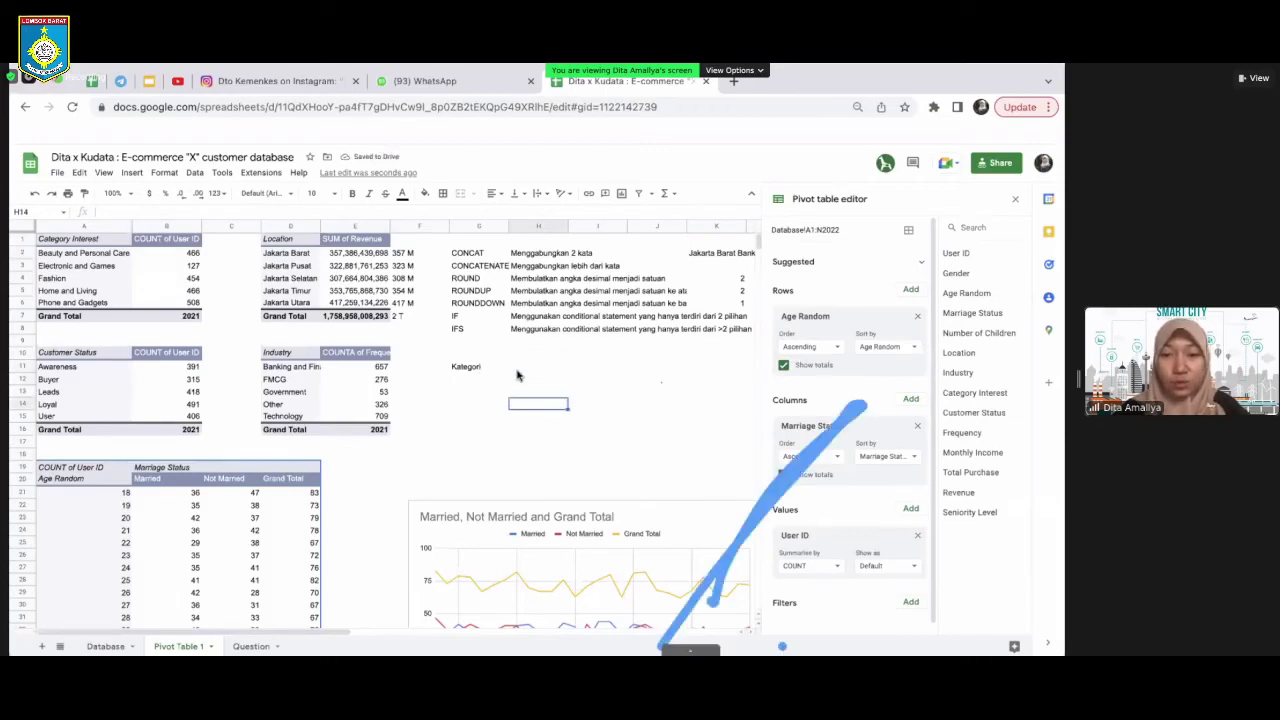
left_click(531, 367)
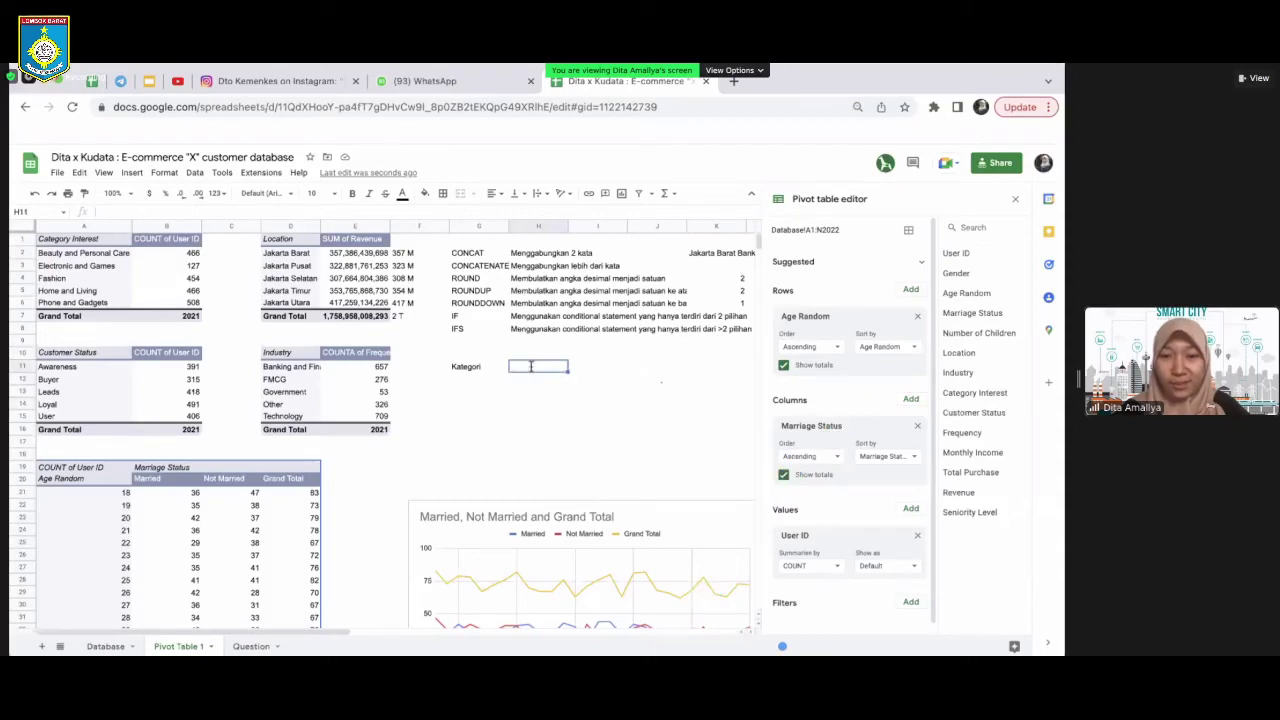
type("IF(")
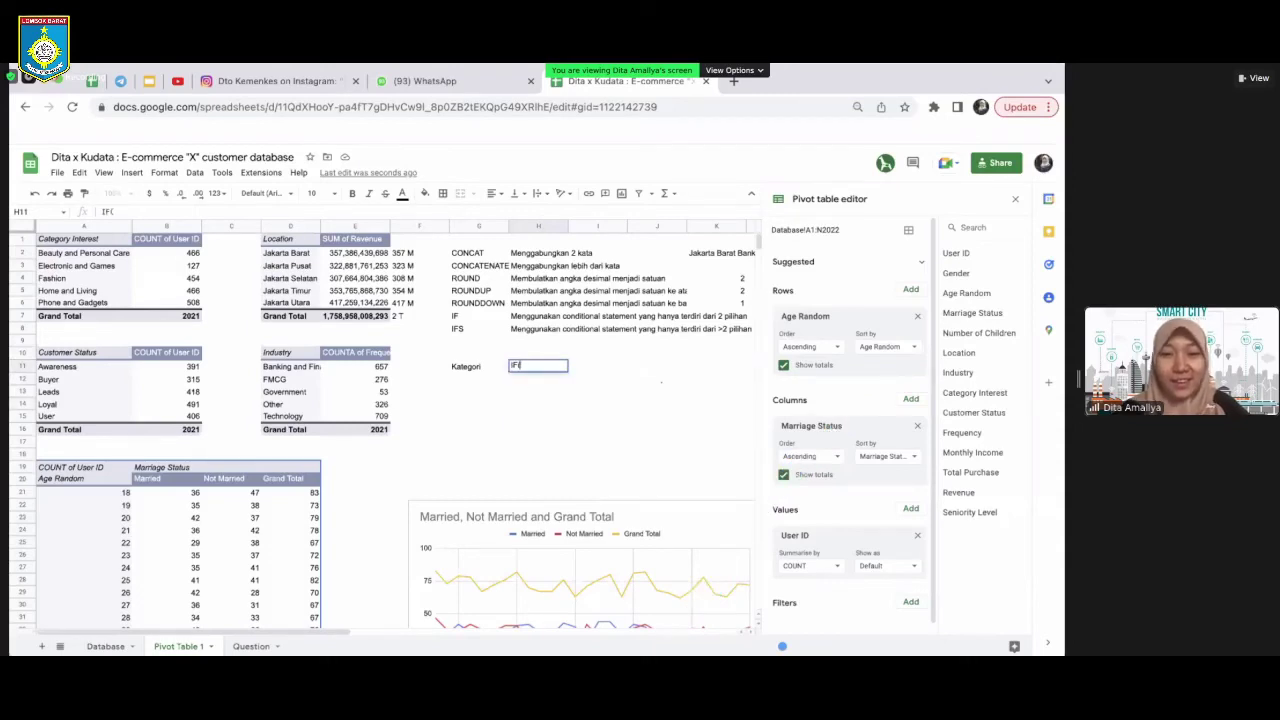
key("BackSpace")
key("BackSpace")
key("BackSpace")
type("=I")
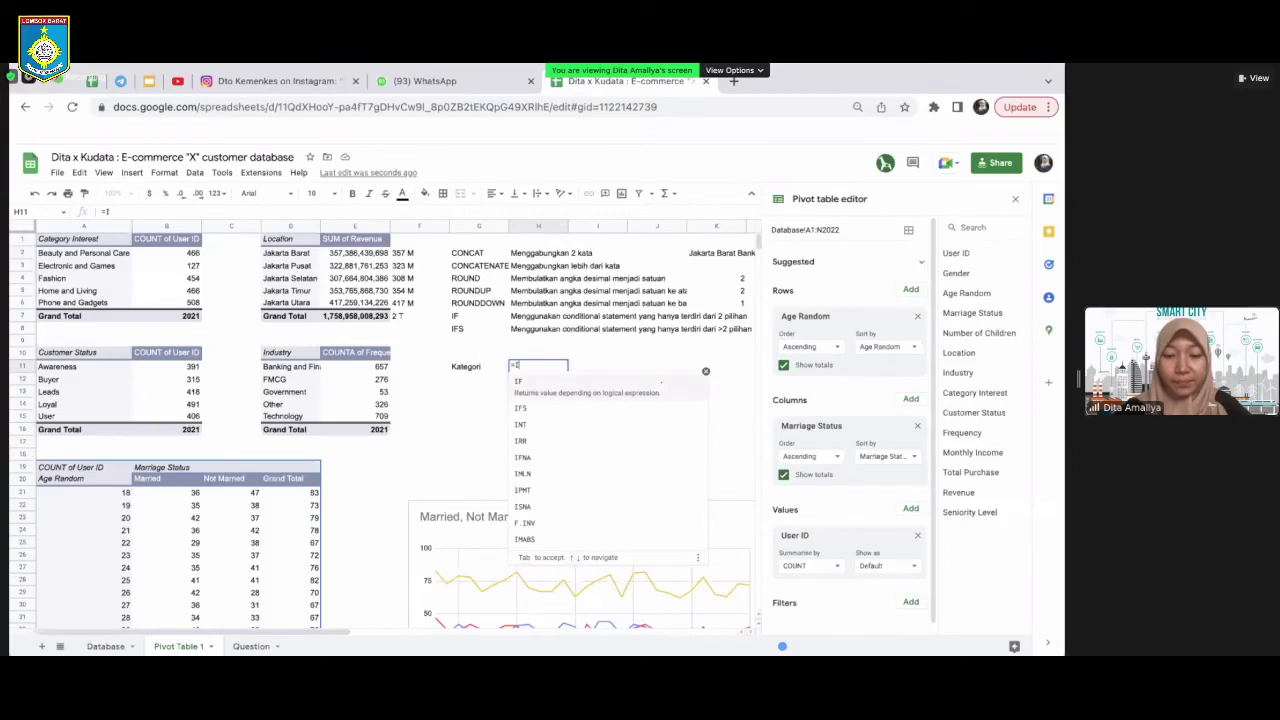
type("FS(")
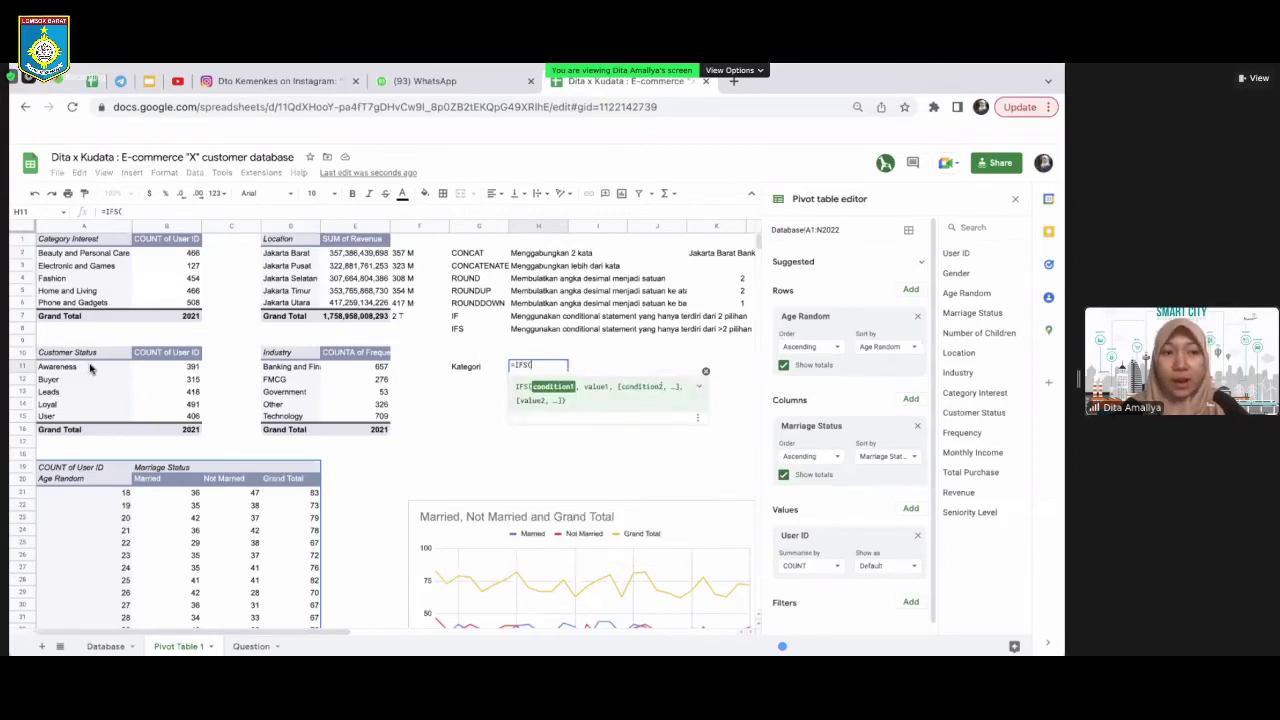
left_click(98, 257)
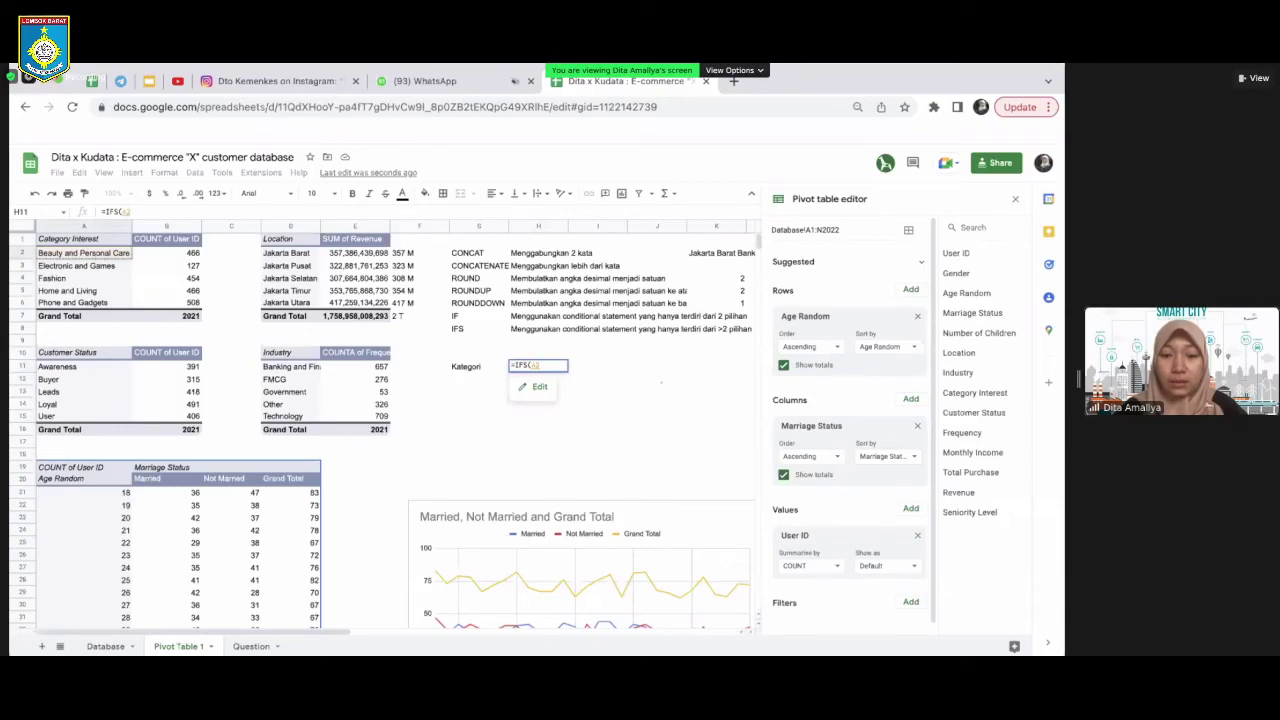
Add "B" as the first value returned by the IFS formula in H11
type(",")
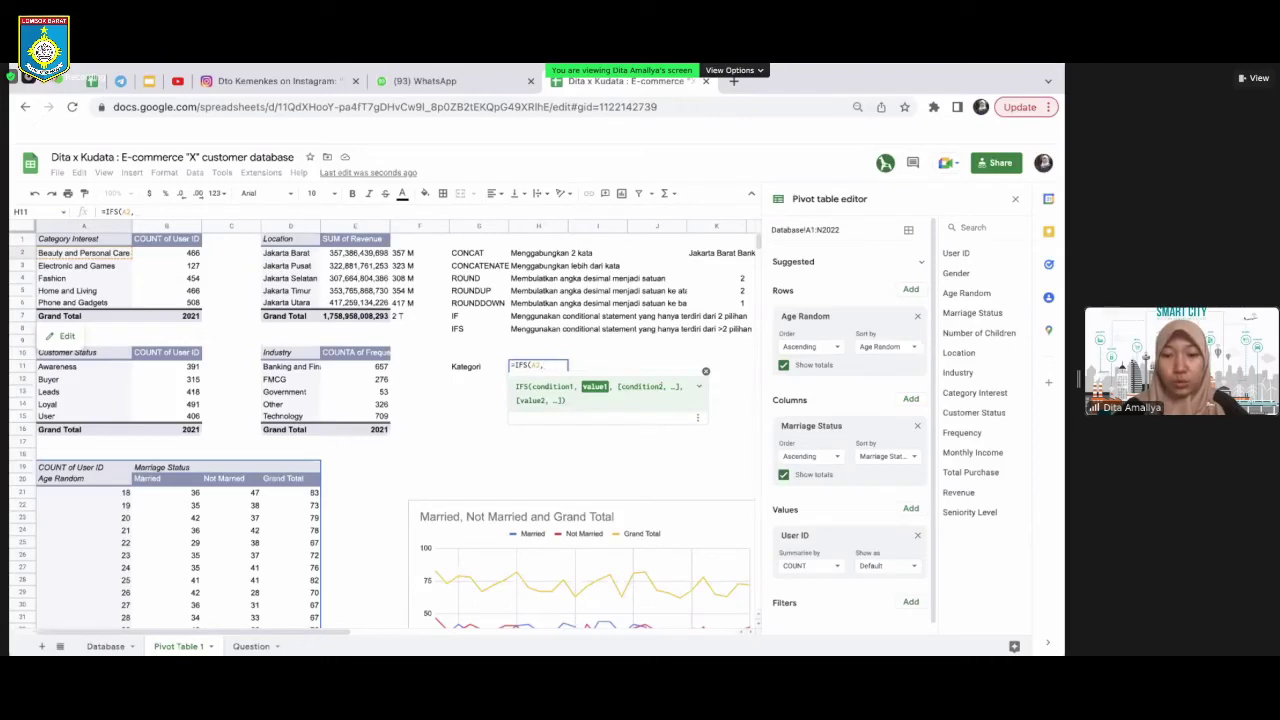
left_click(552, 366)
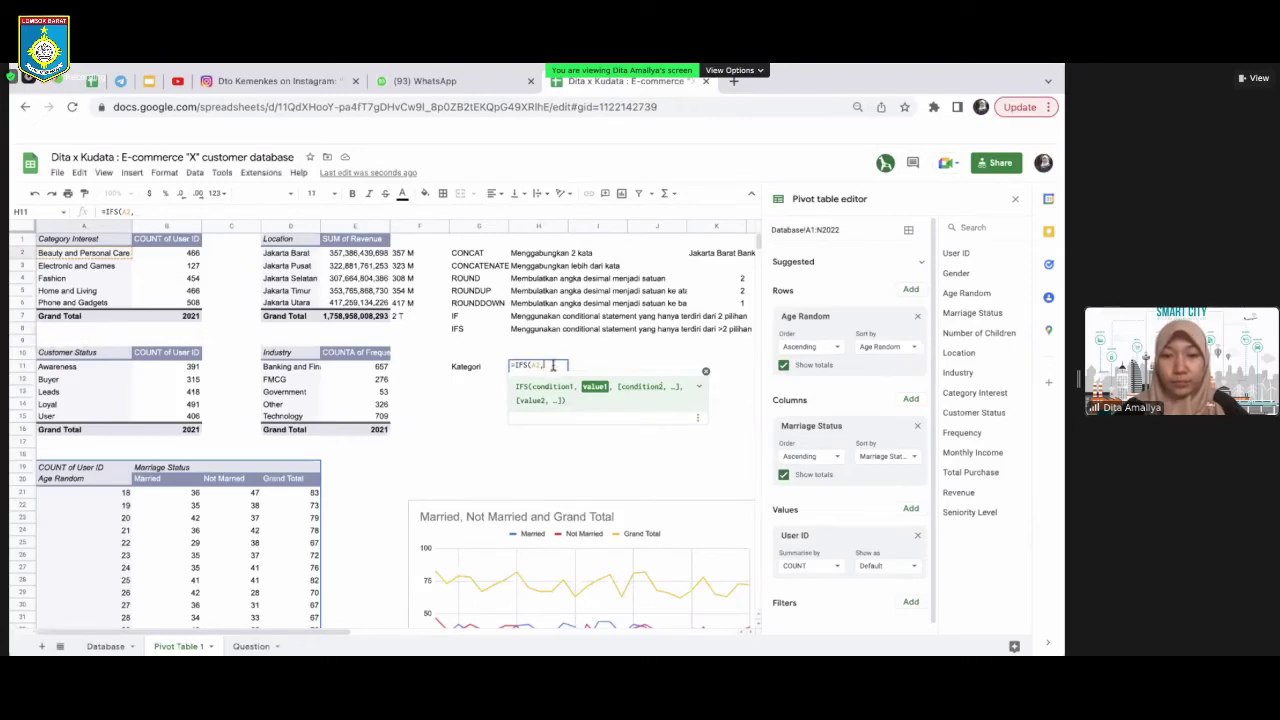
type("\"B")
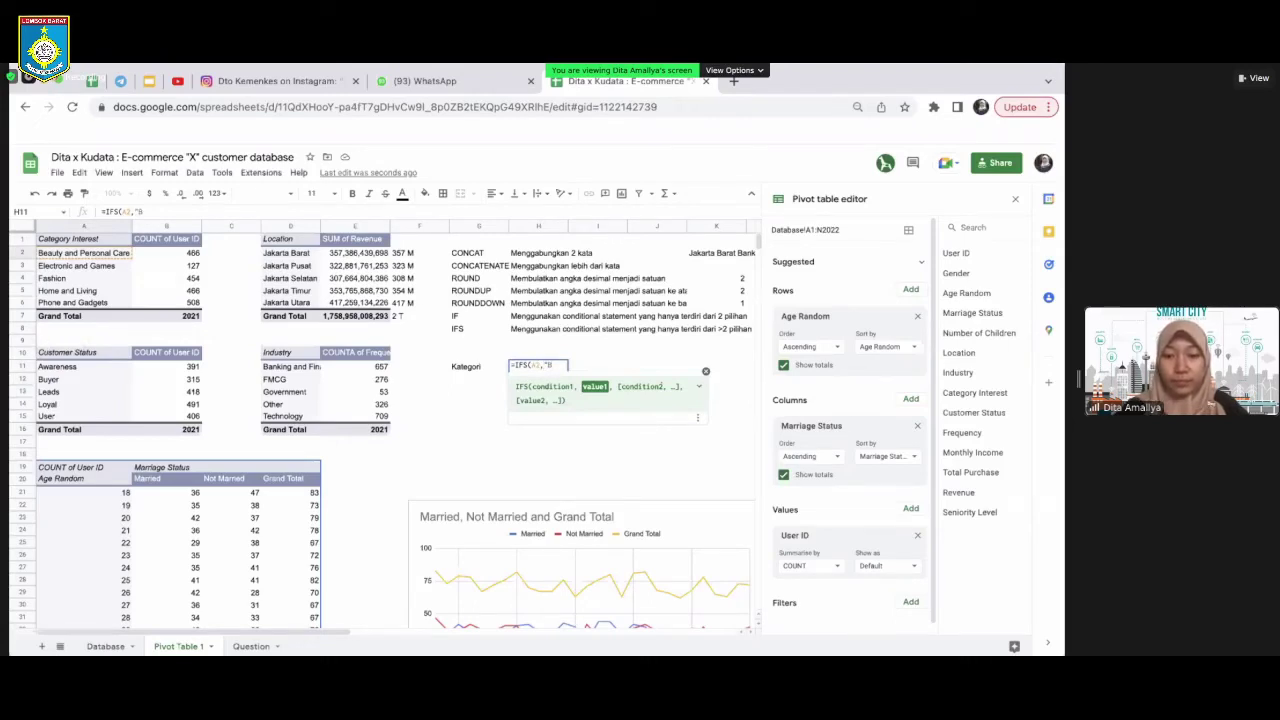
type("\",")
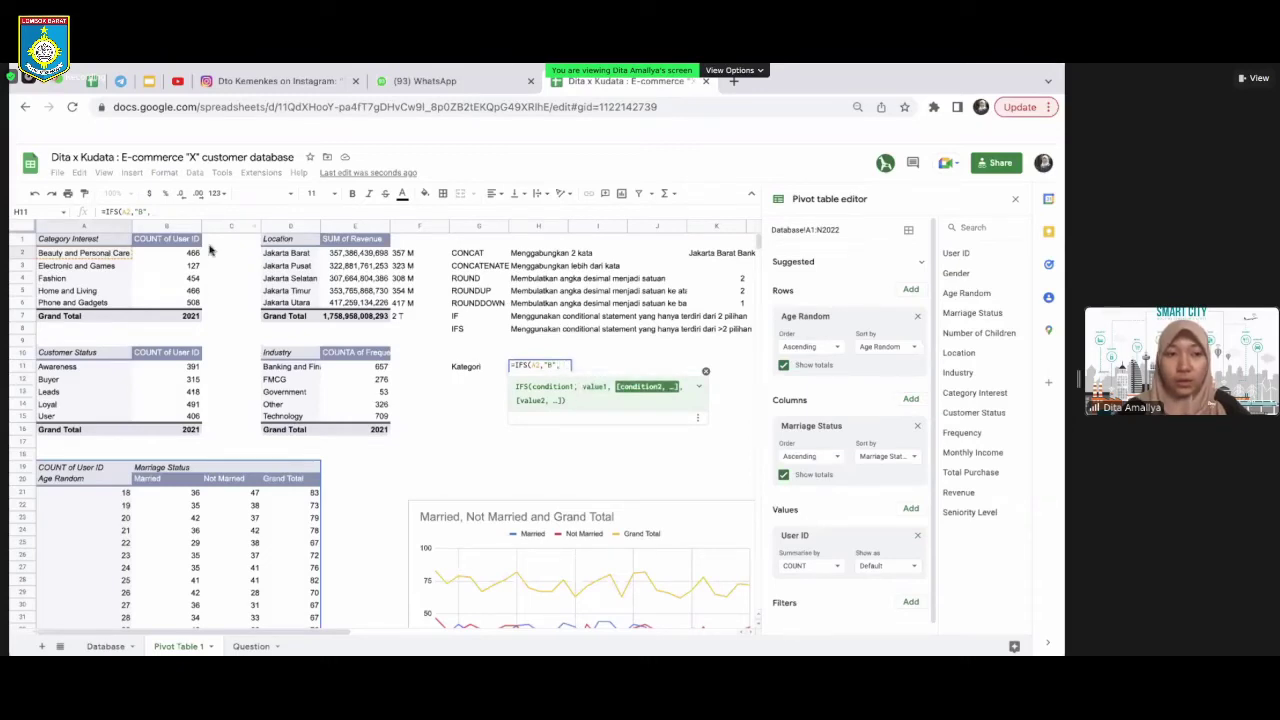
Complete the first condition as A2="Beauty and Personal Care" and start the second condition with a reference to A2
left_click(539, 366)
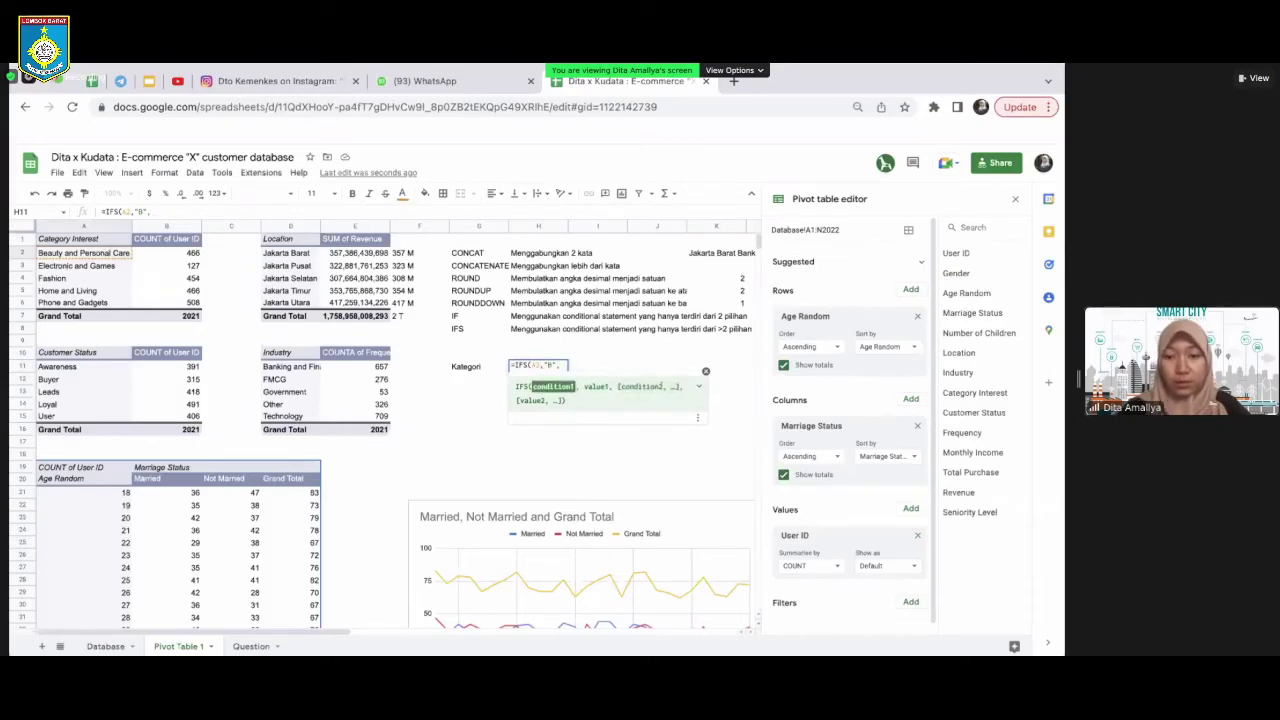
type("=\"Beaut")
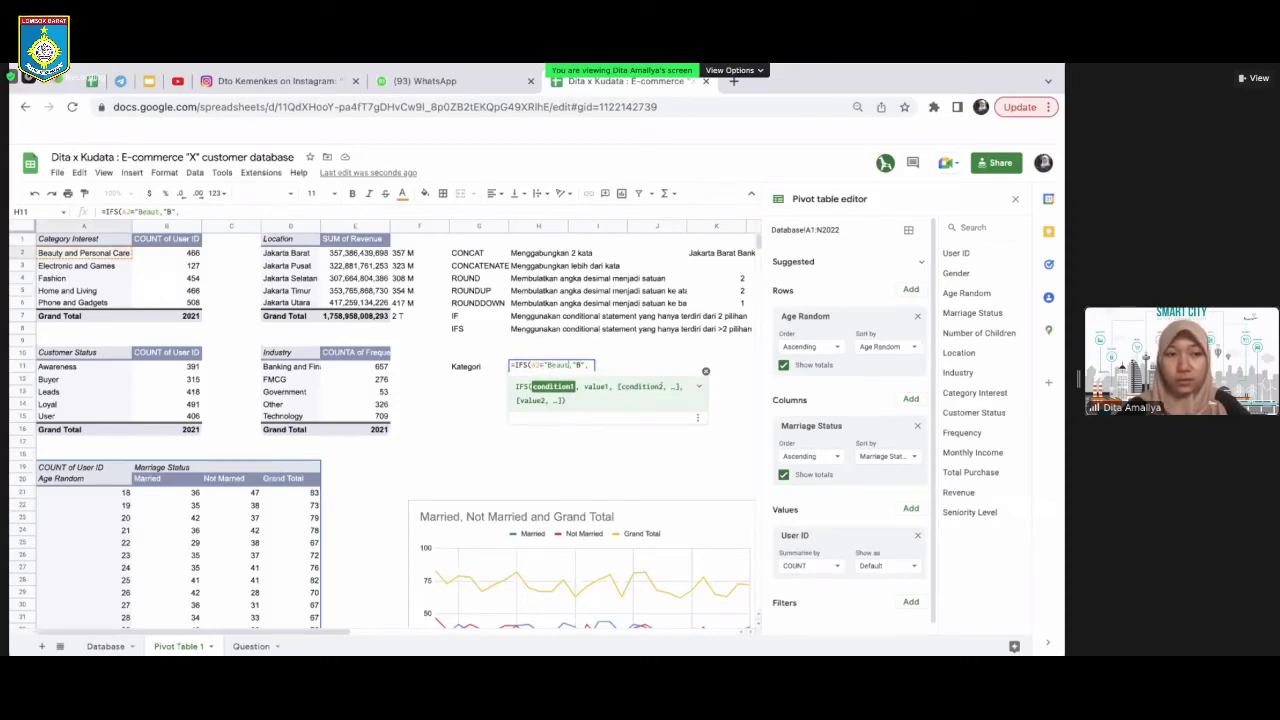
type("y and P")
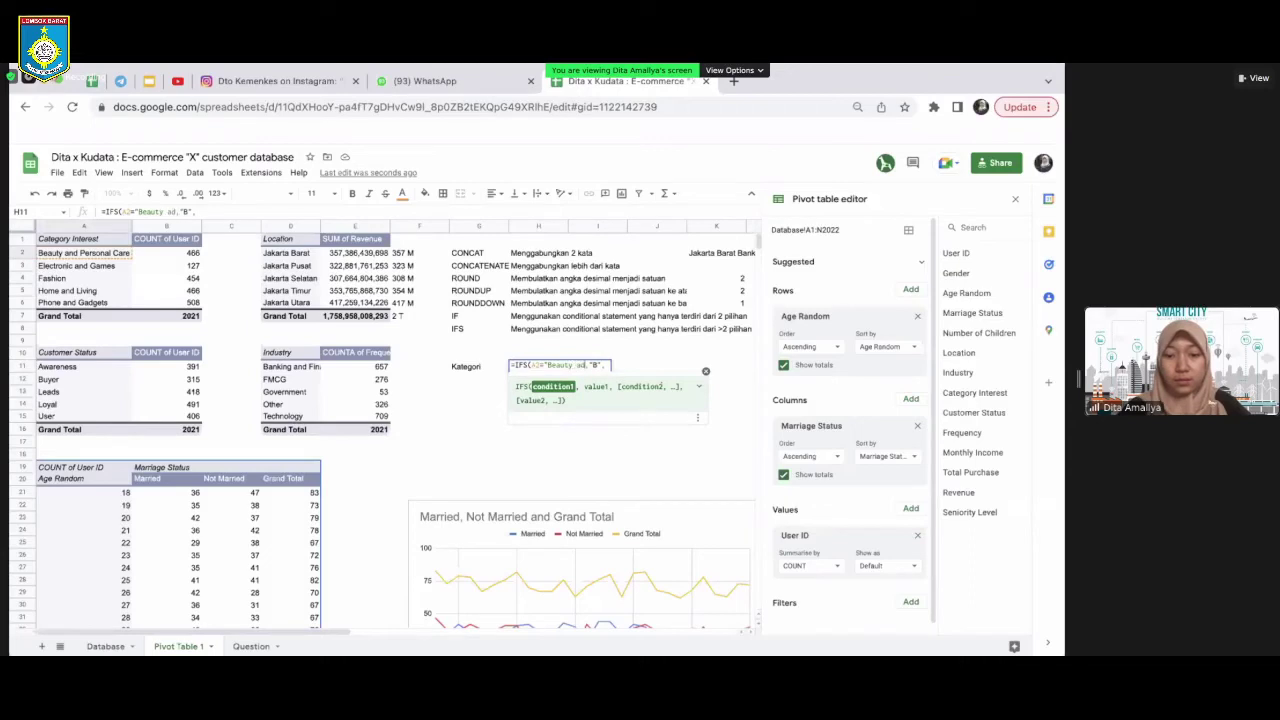
type("ersonal ")
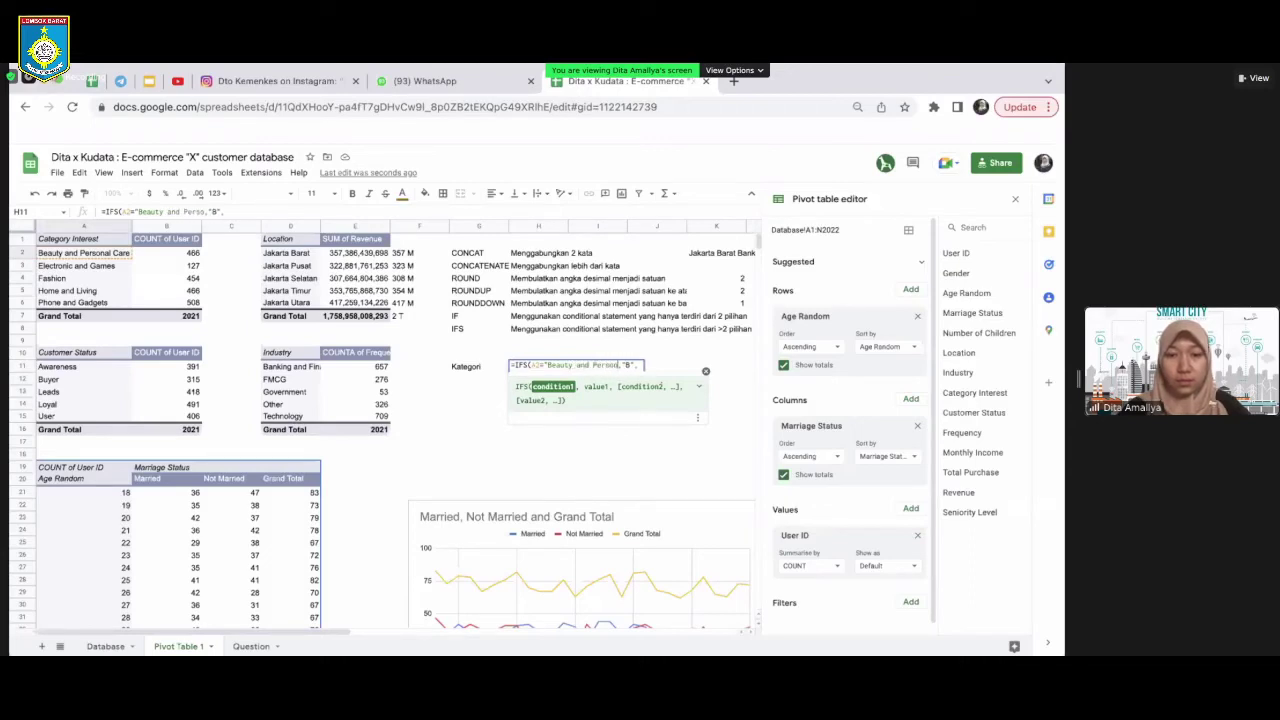
type("Care\"")
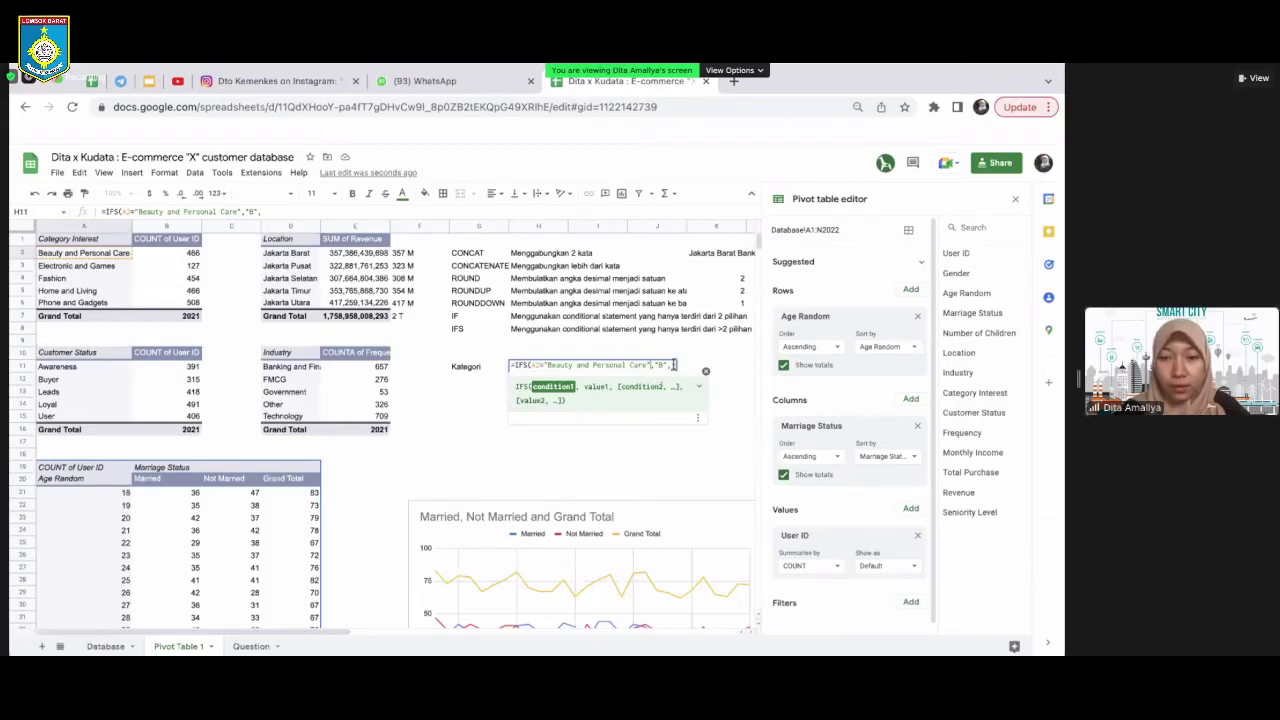
left_click(104, 257)
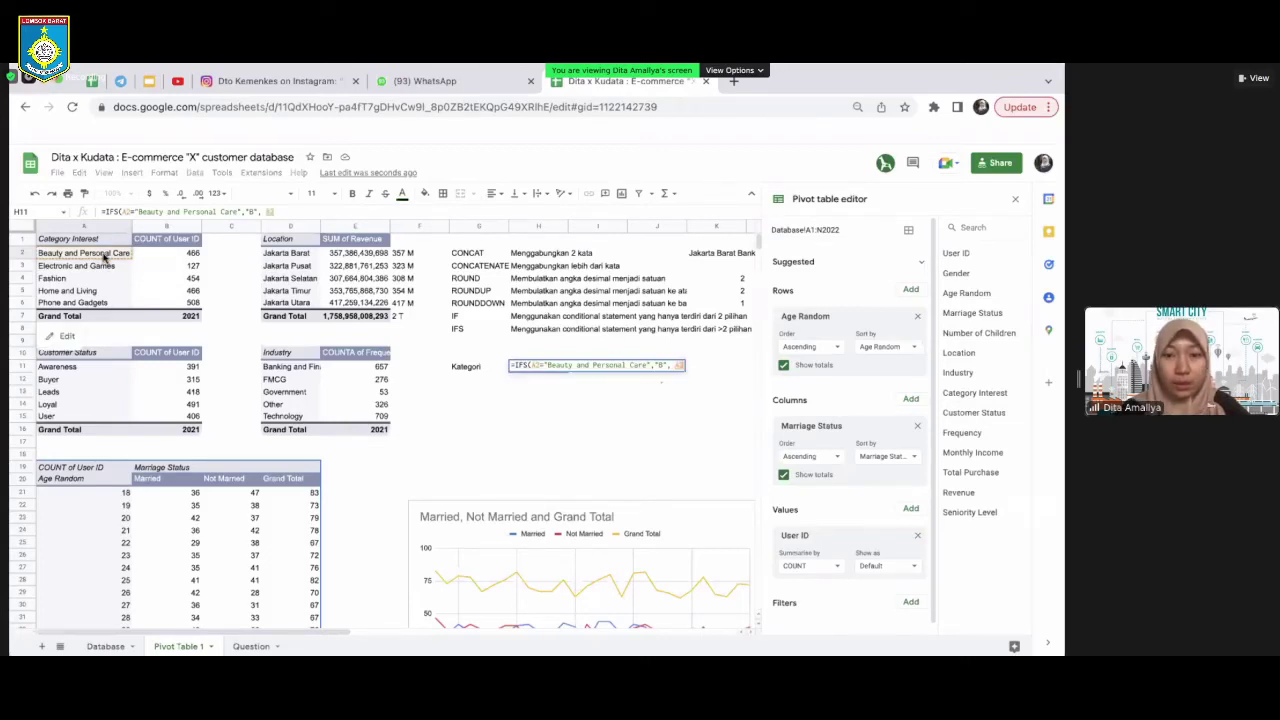
Extend the IFS formula in H11 with a second condition written as A2="Electronic"="E", close it and enter it
type("=")
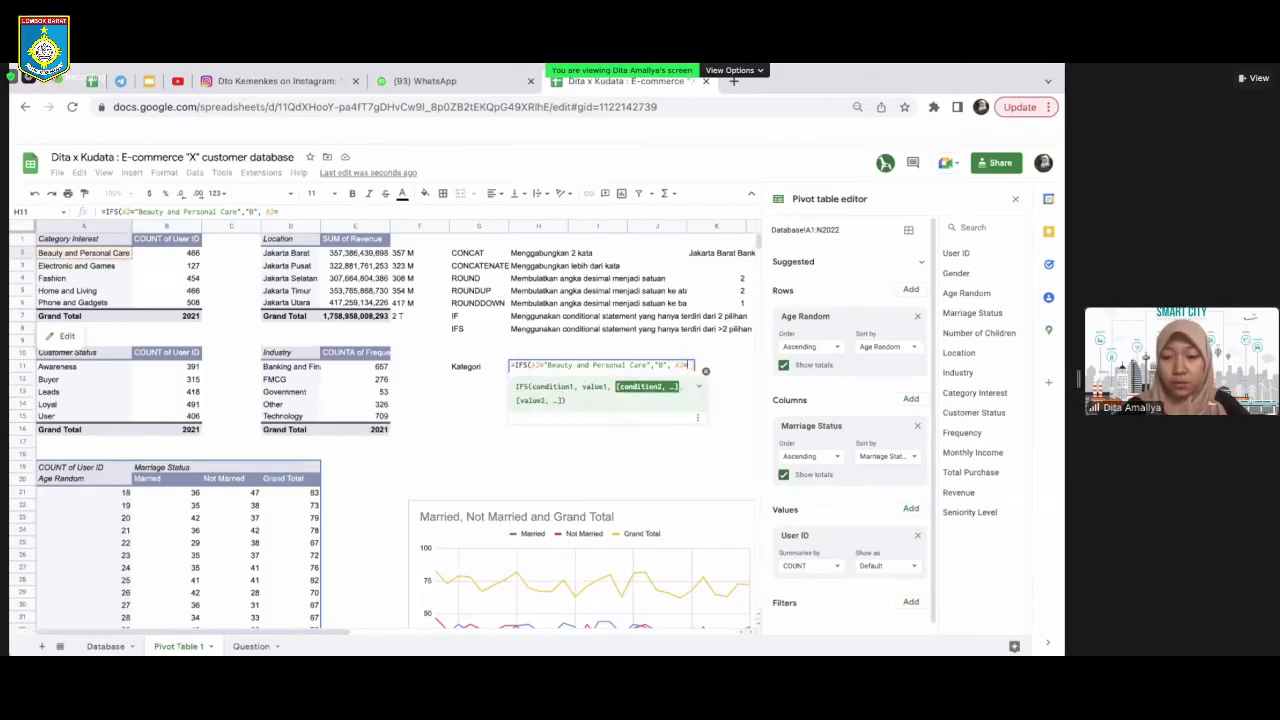
type("\"")
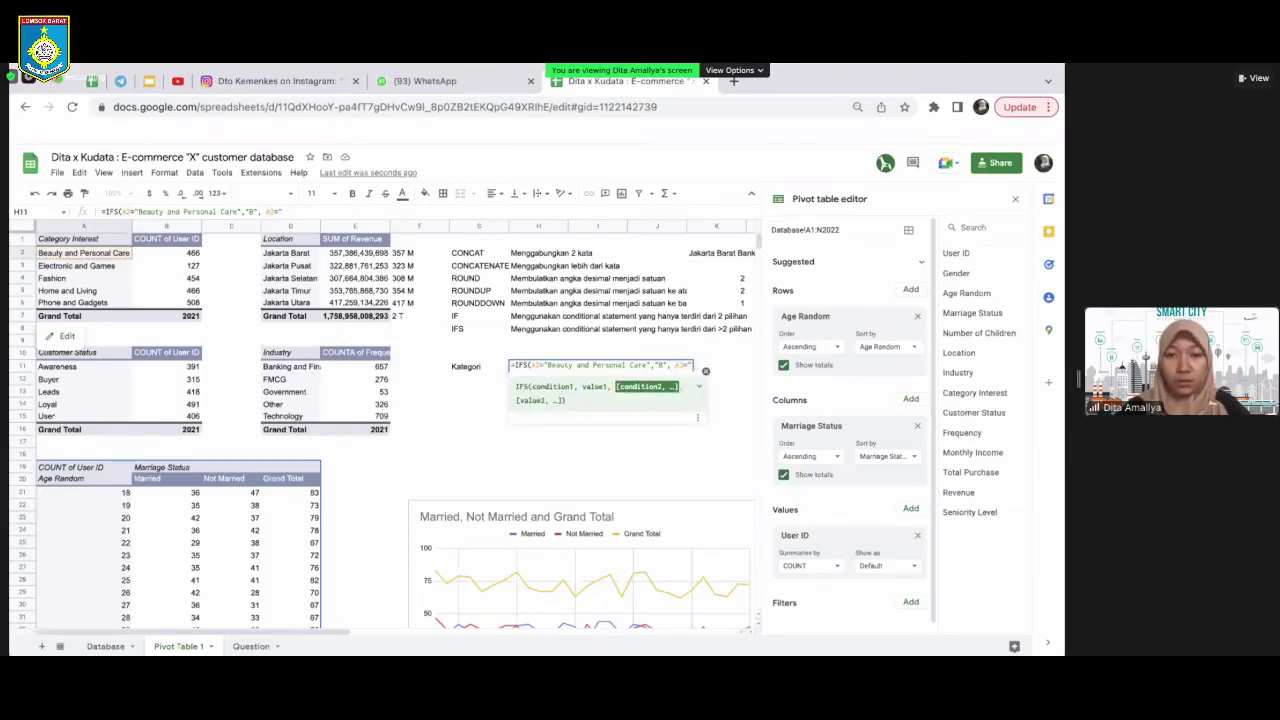
type("Electronic\"")
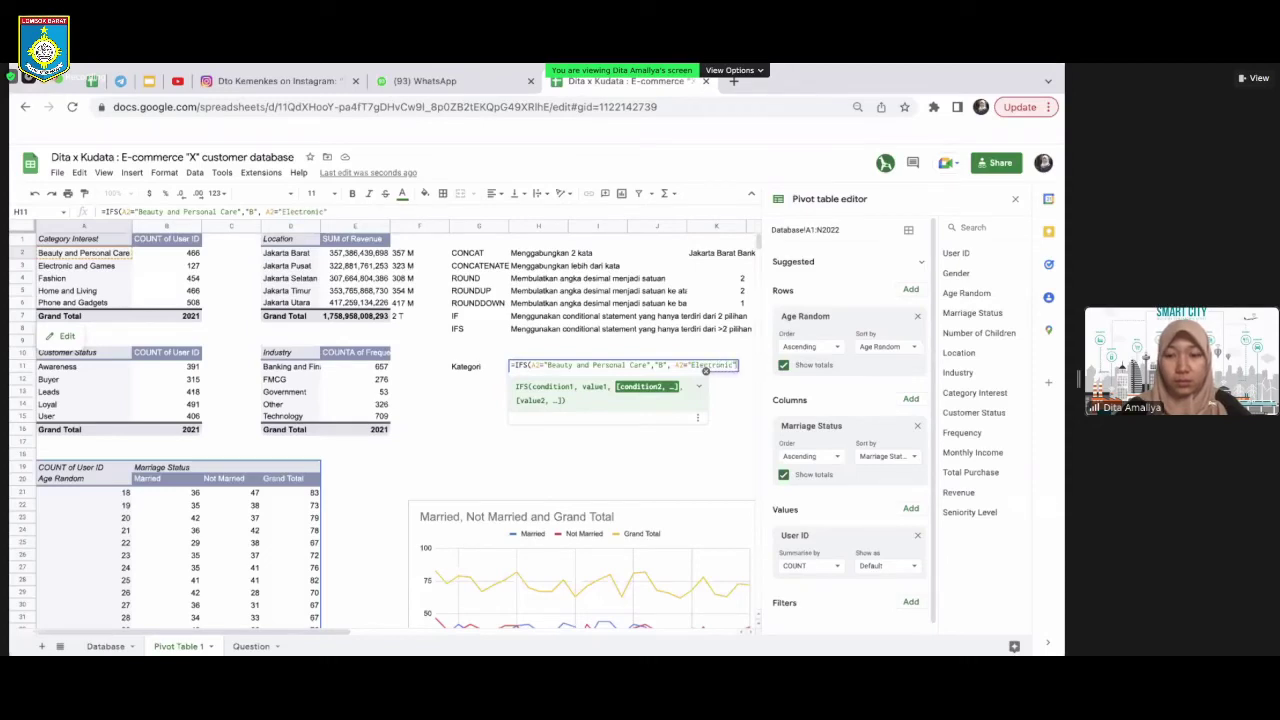
type("=\"")
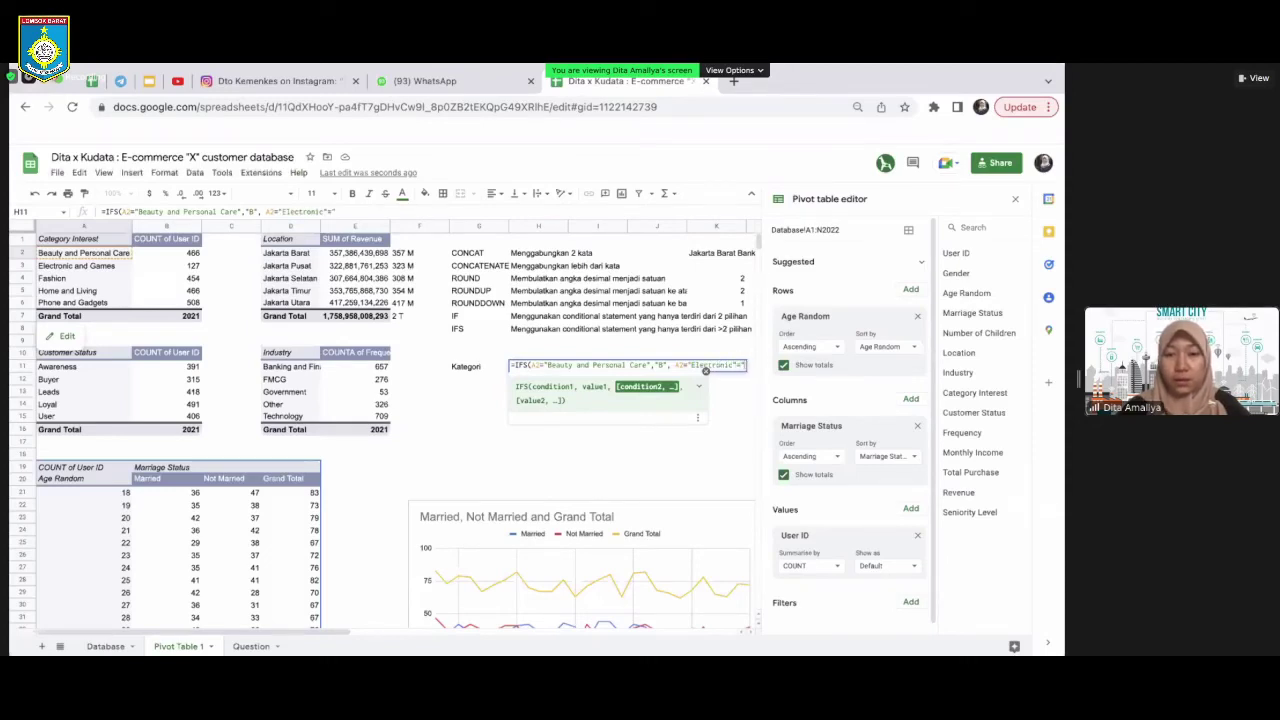
type("E\"")
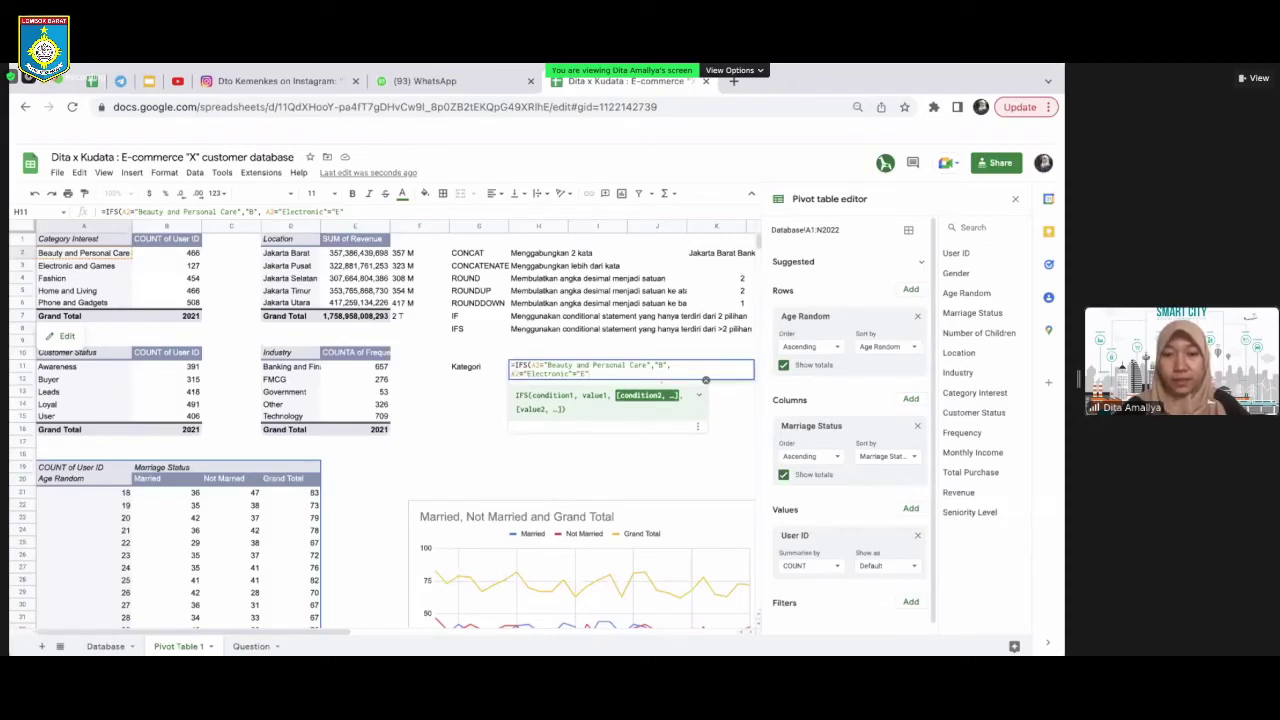
type(")")
key("Return")
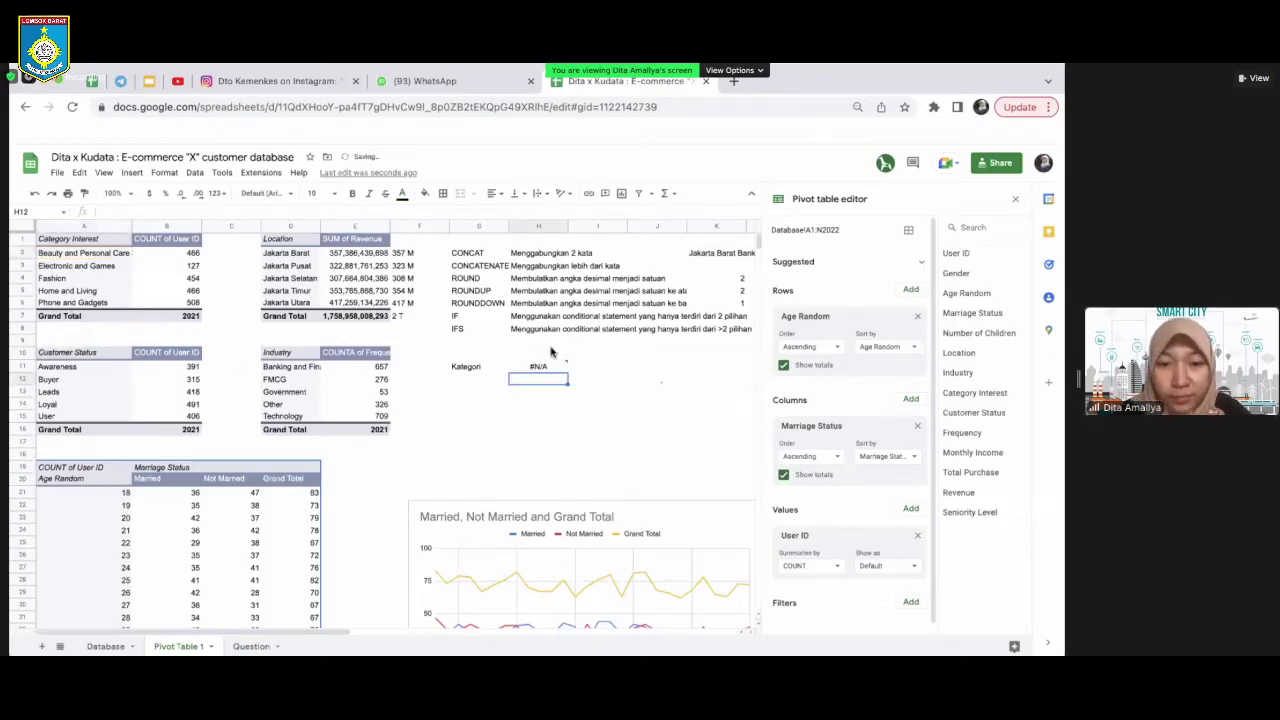
Correct the H11 formula to =IFS(A2="Beauty and Personal Care","B",A2="Electronic","E"), separating the second condition and its result with a comma
double_click(548, 366)
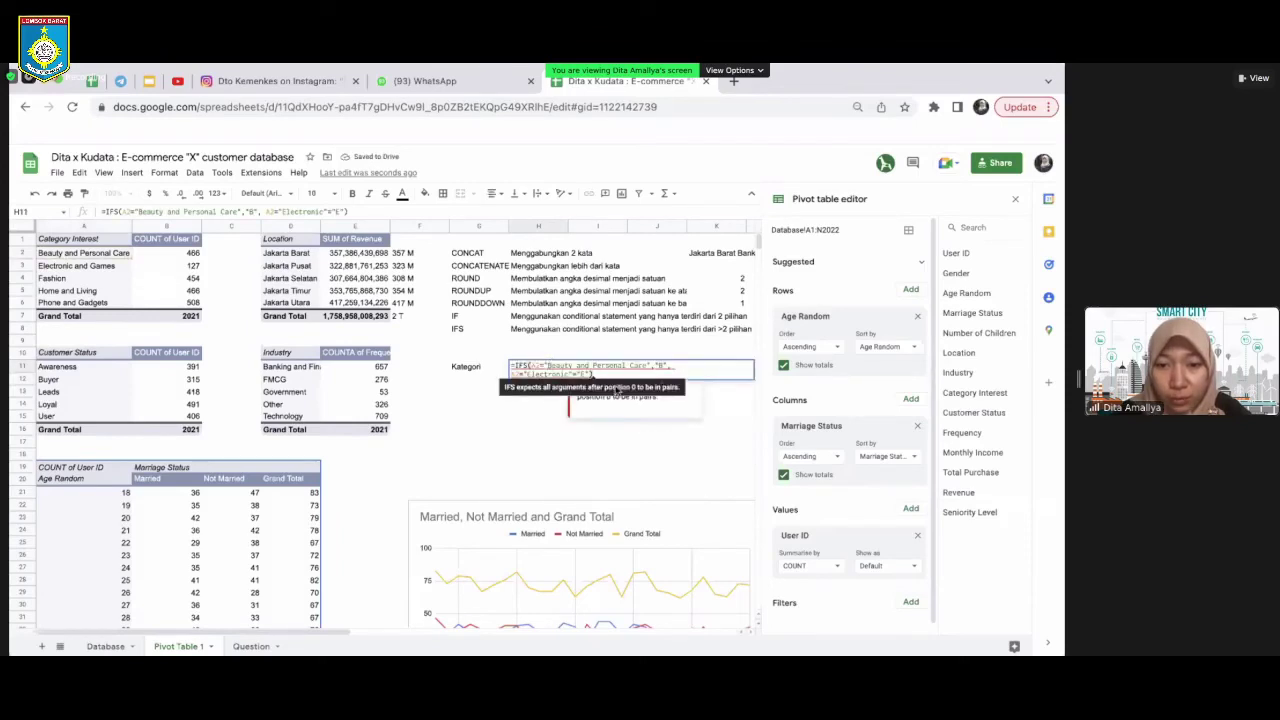
left_click(677, 369)
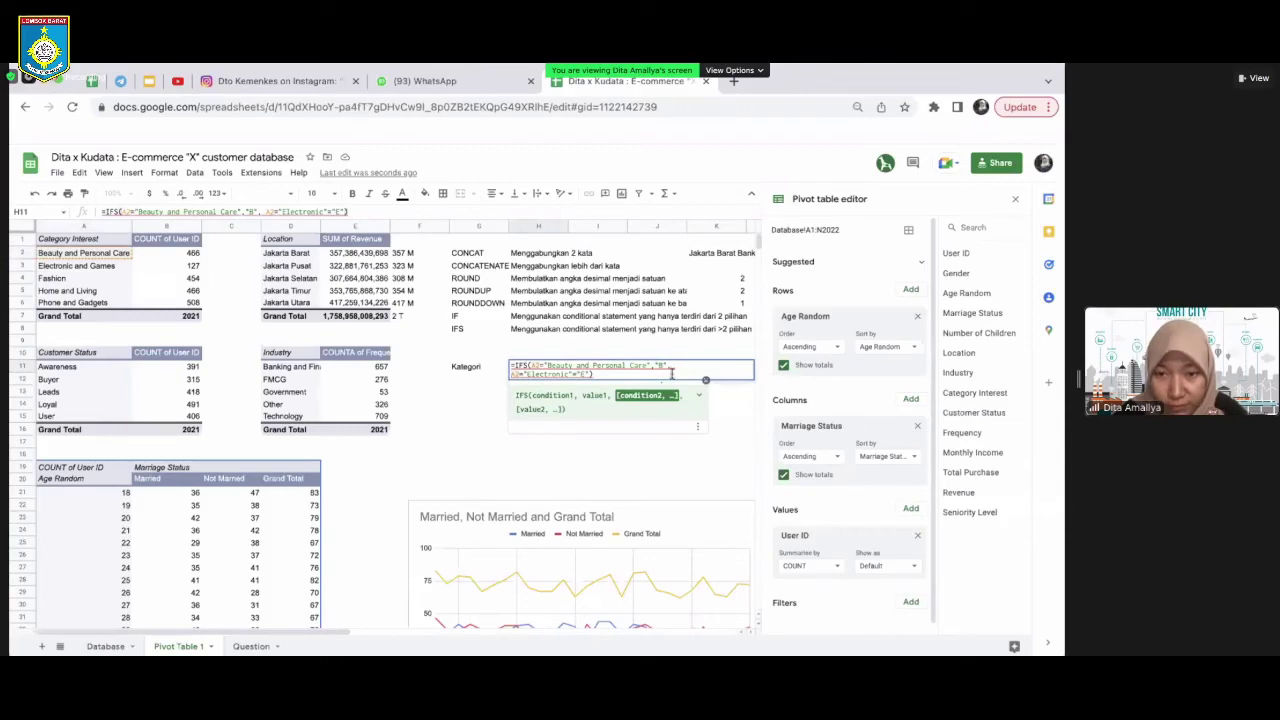
left_click(665, 367)
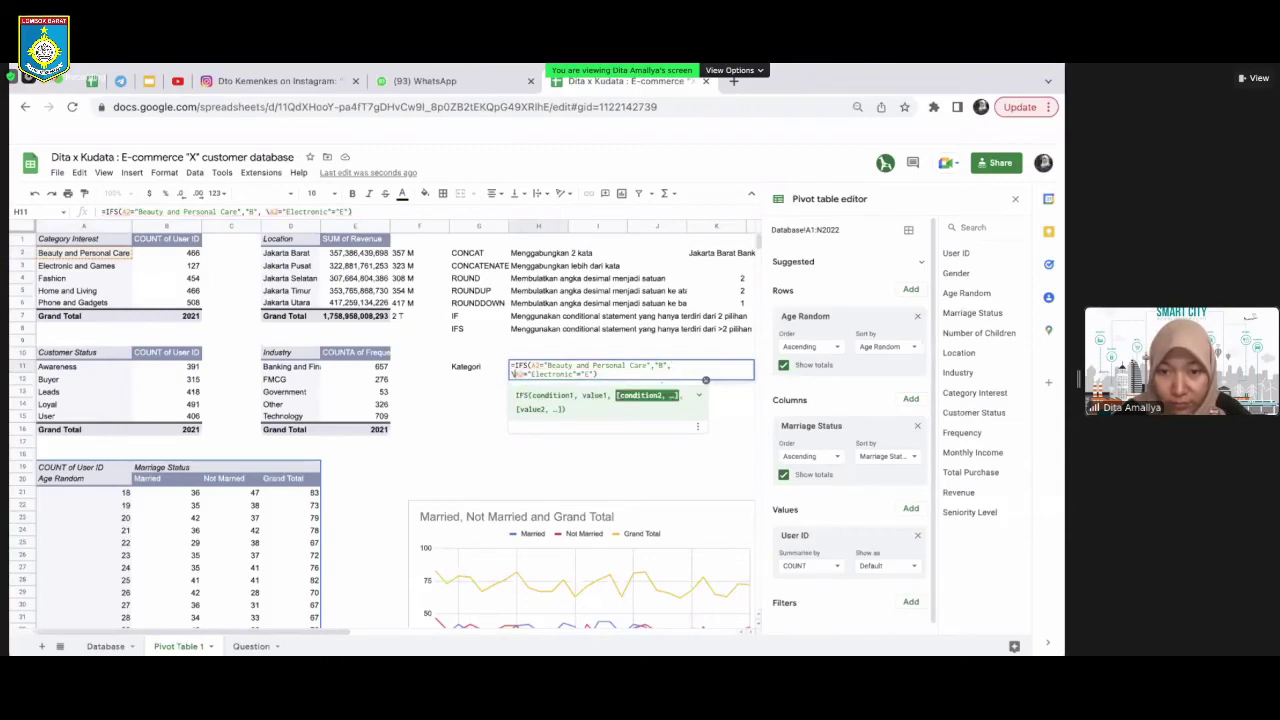
key("BackSpace")
key("BackSpace")
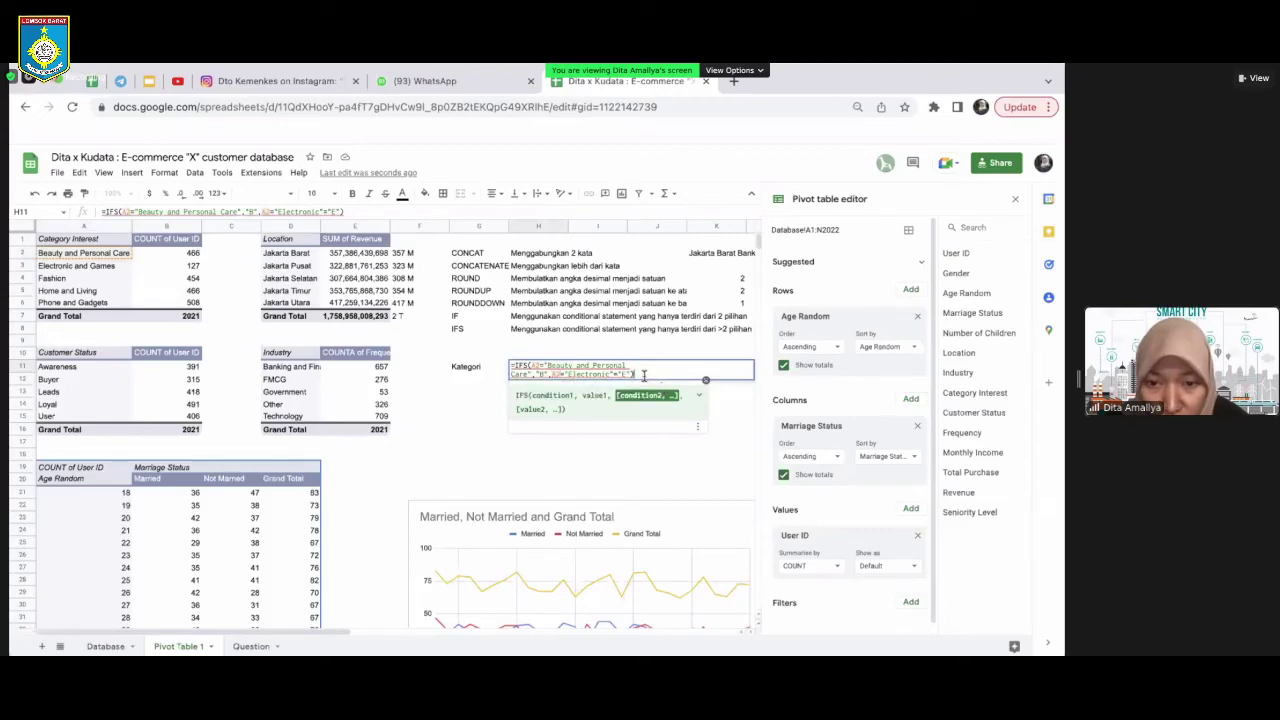
left_click(644, 375)
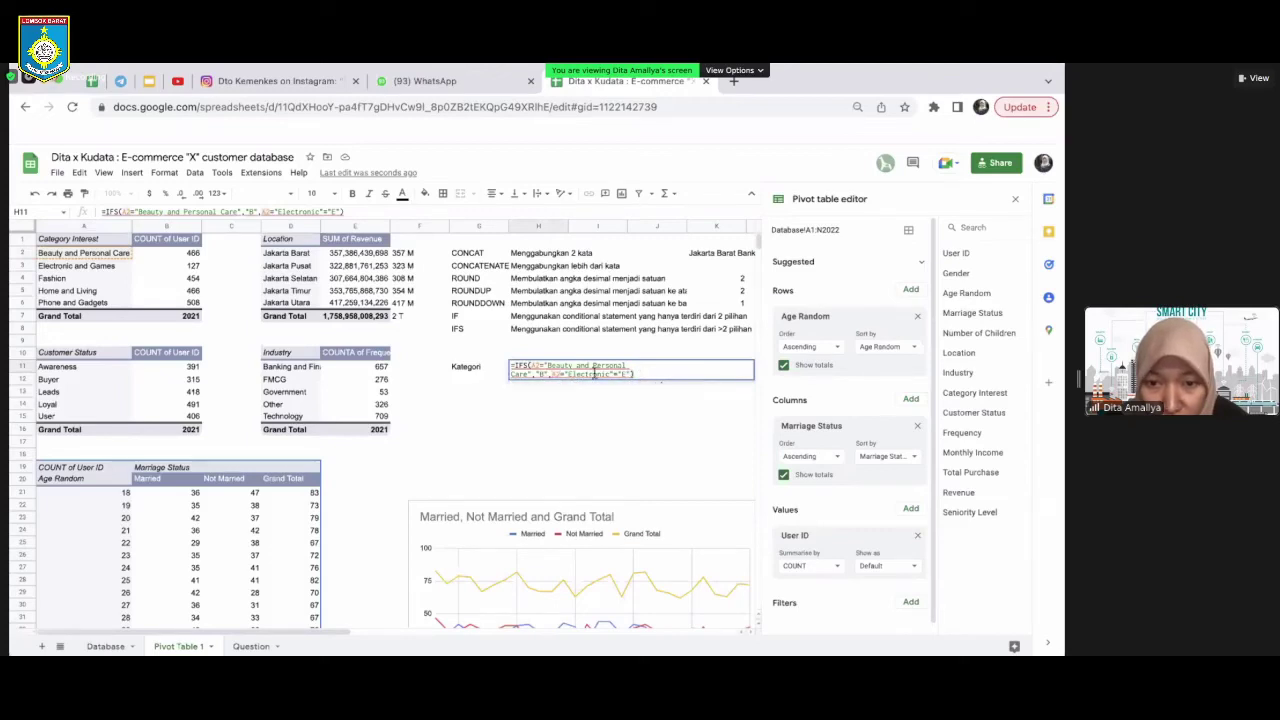
left_click(602, 374)
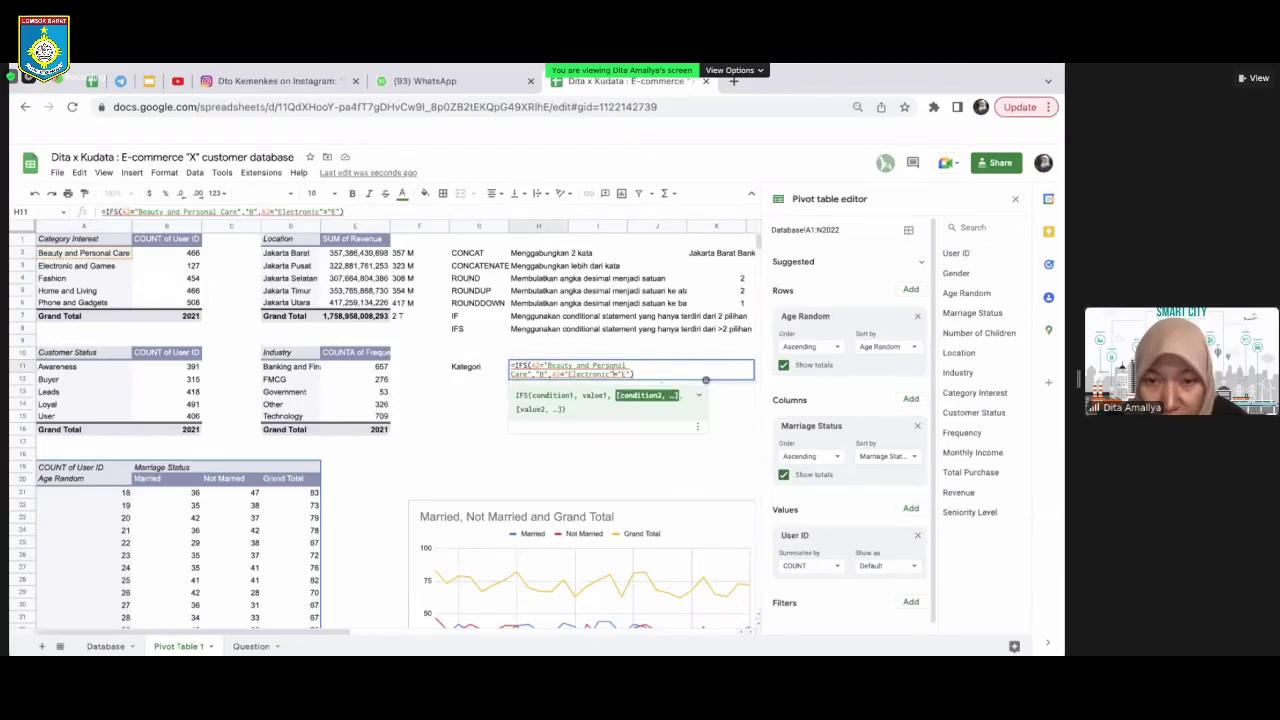
key("BackSpace")
type(",")
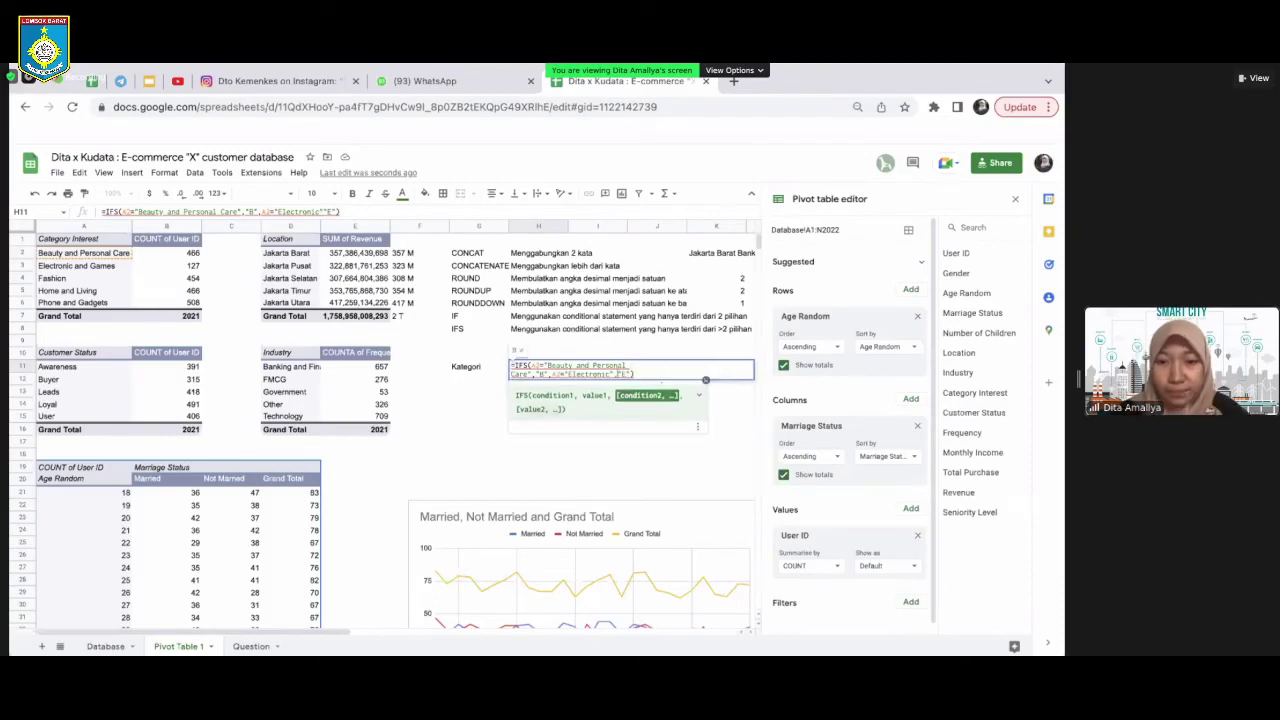
key("Return")
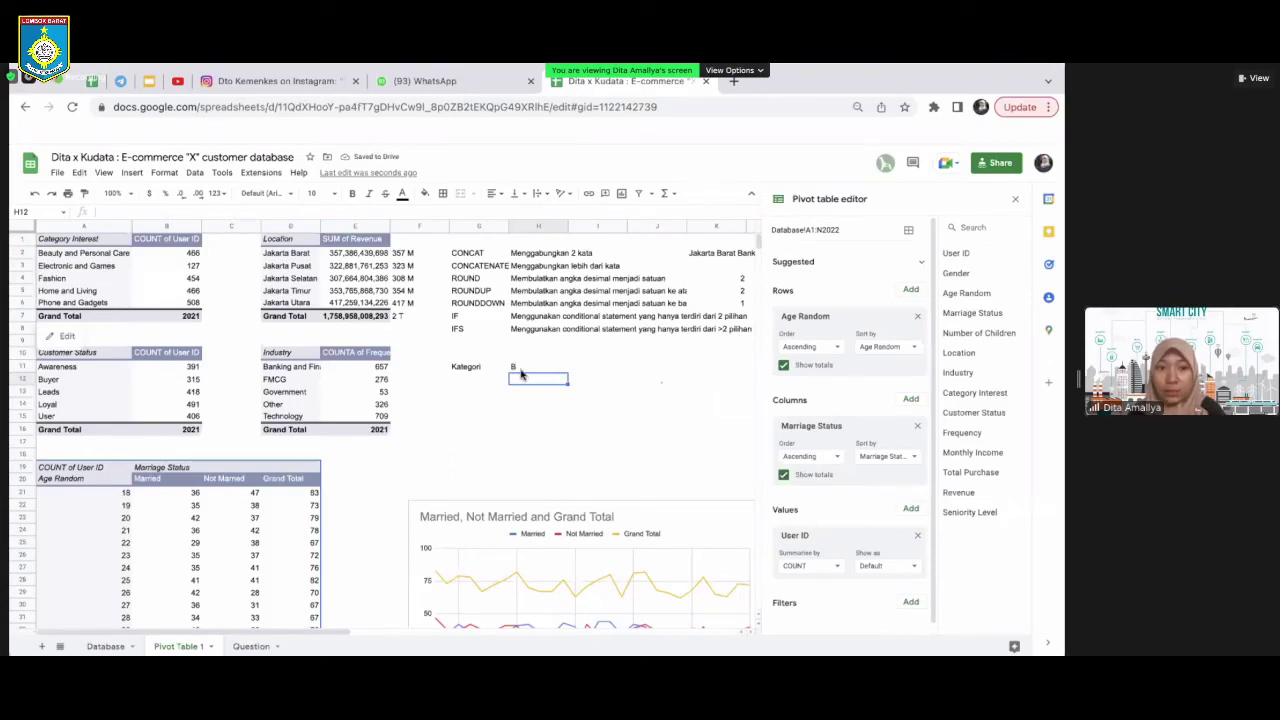
left_click(80, 254)
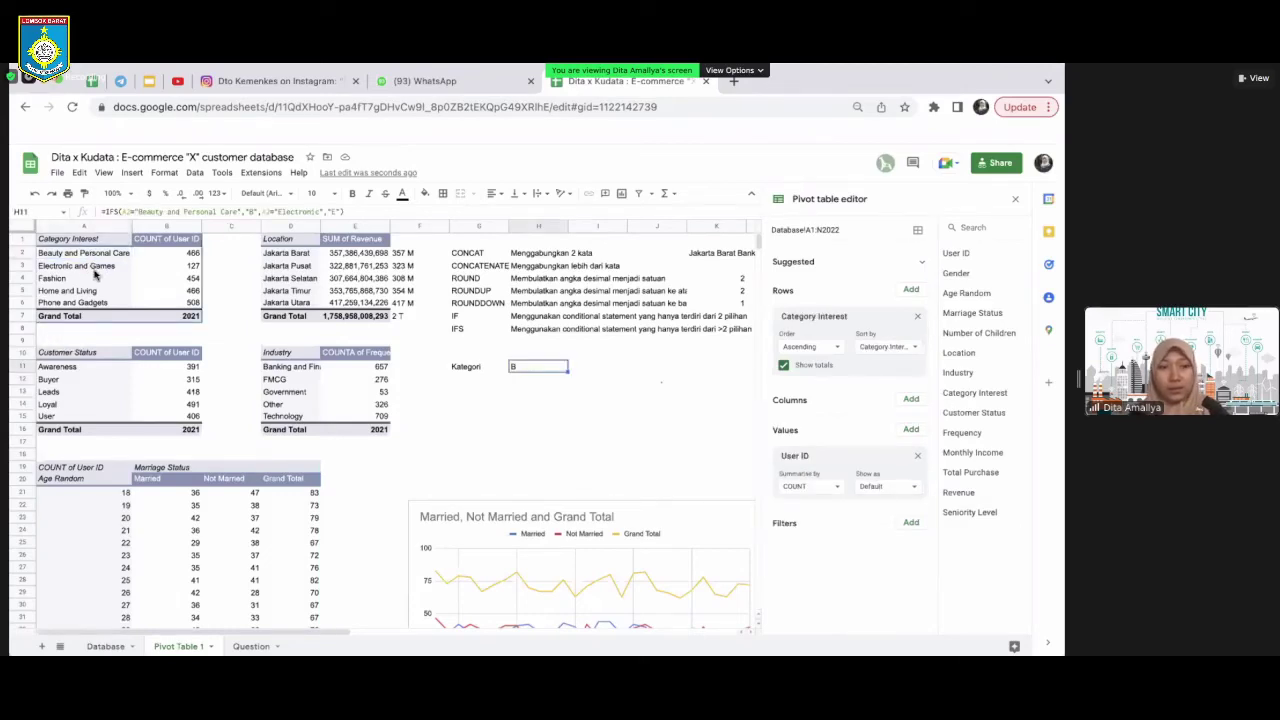
left_click(92, 256)
left_click(108, 265)
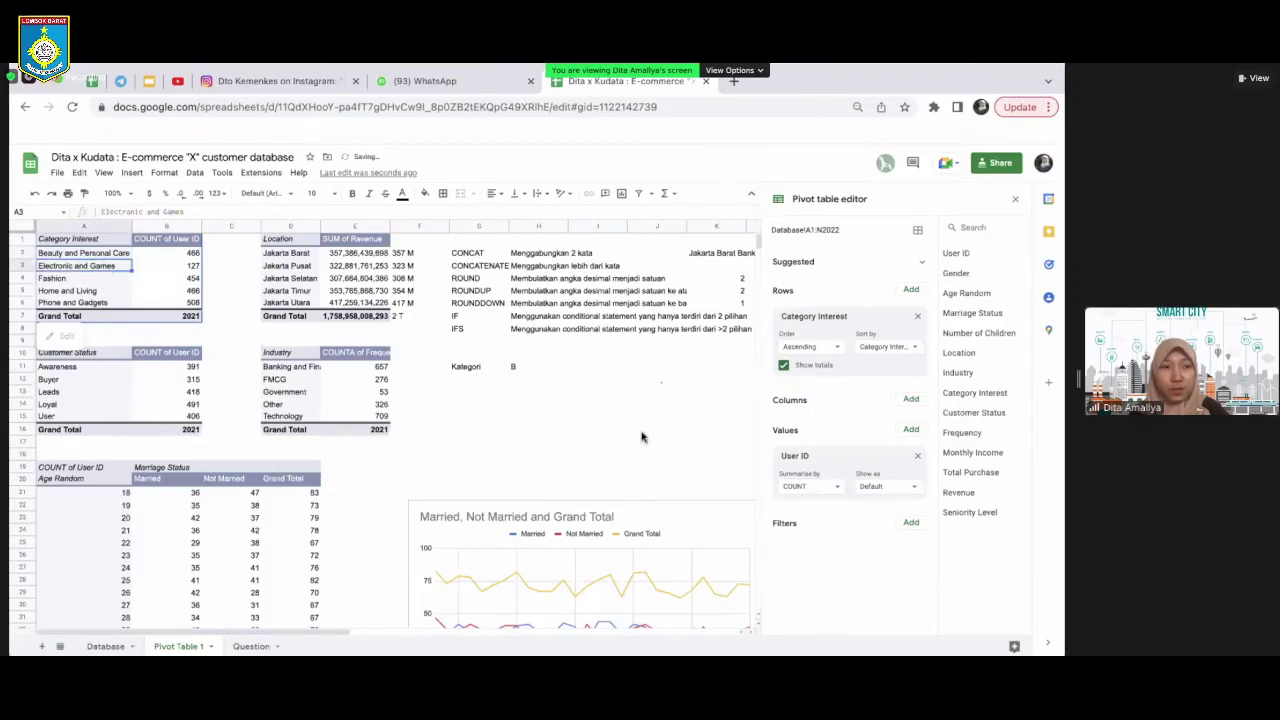
key("Up")
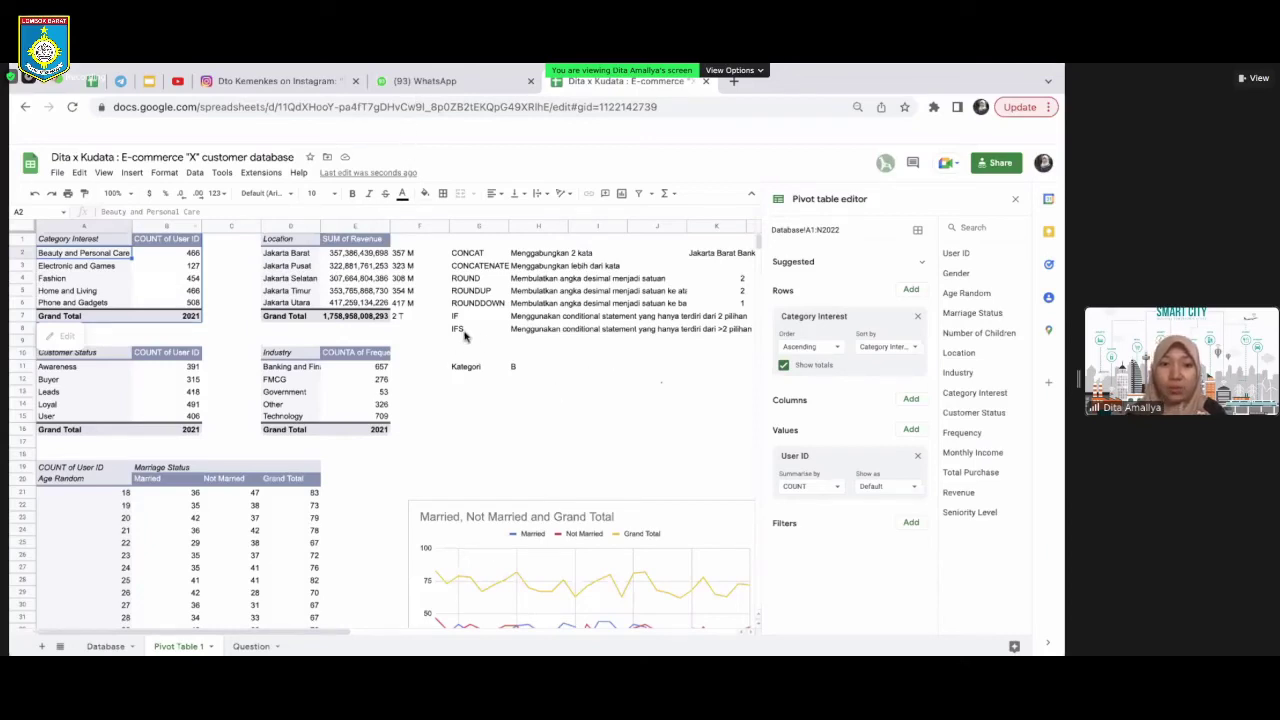
left_click(98, 225)
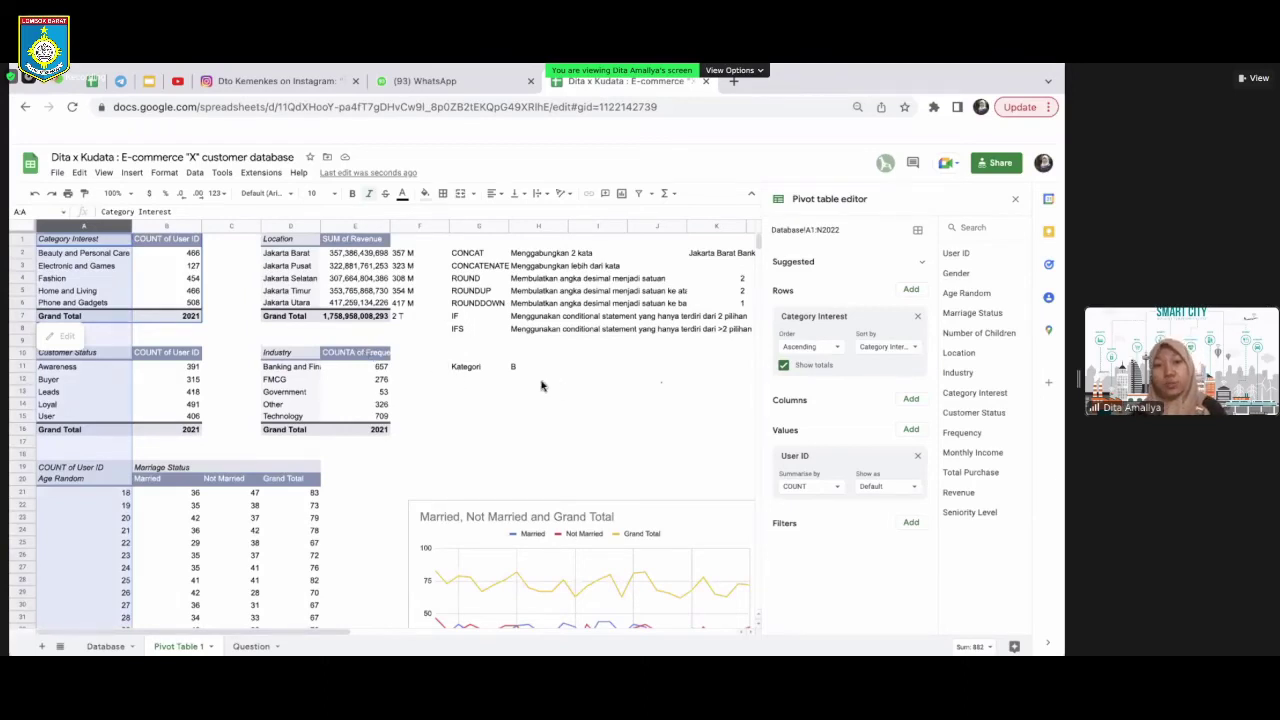
Delete the Kategori label and its IFS formula from row 11
left_click(446, 368)
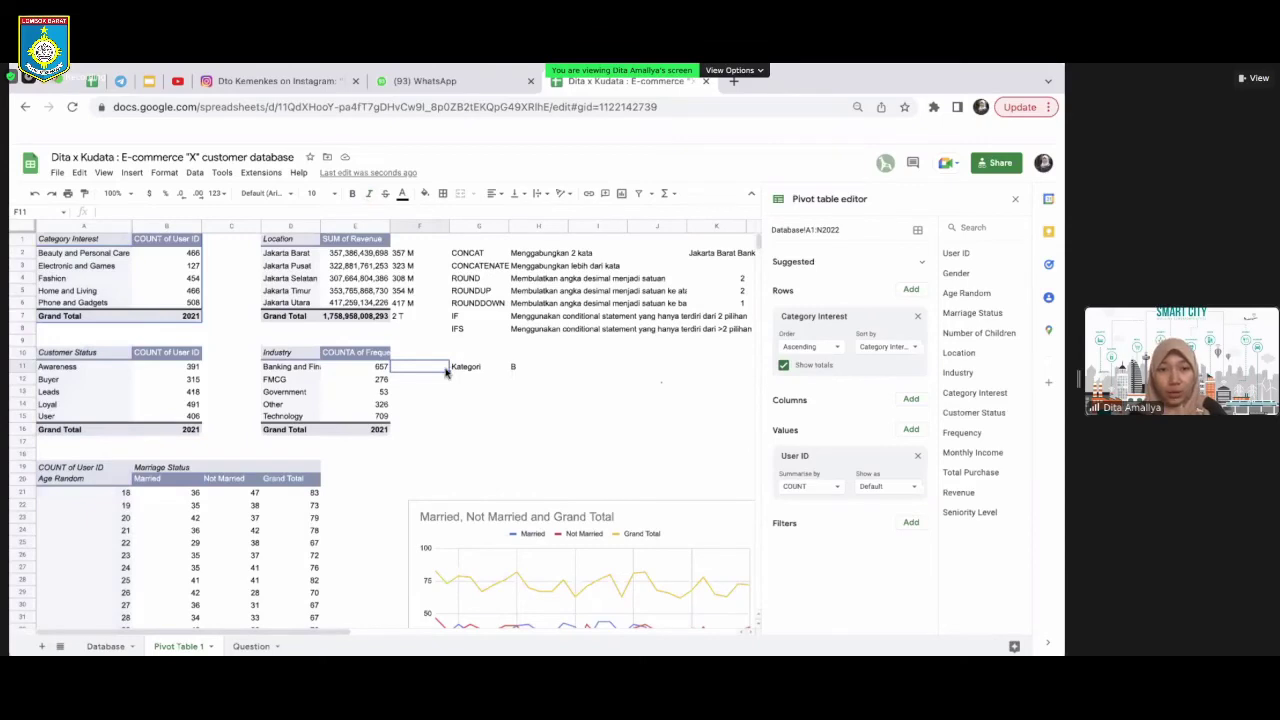
left_click_drag(446, 368, 540, 367)
key("Delete")
left_click(666, 466)
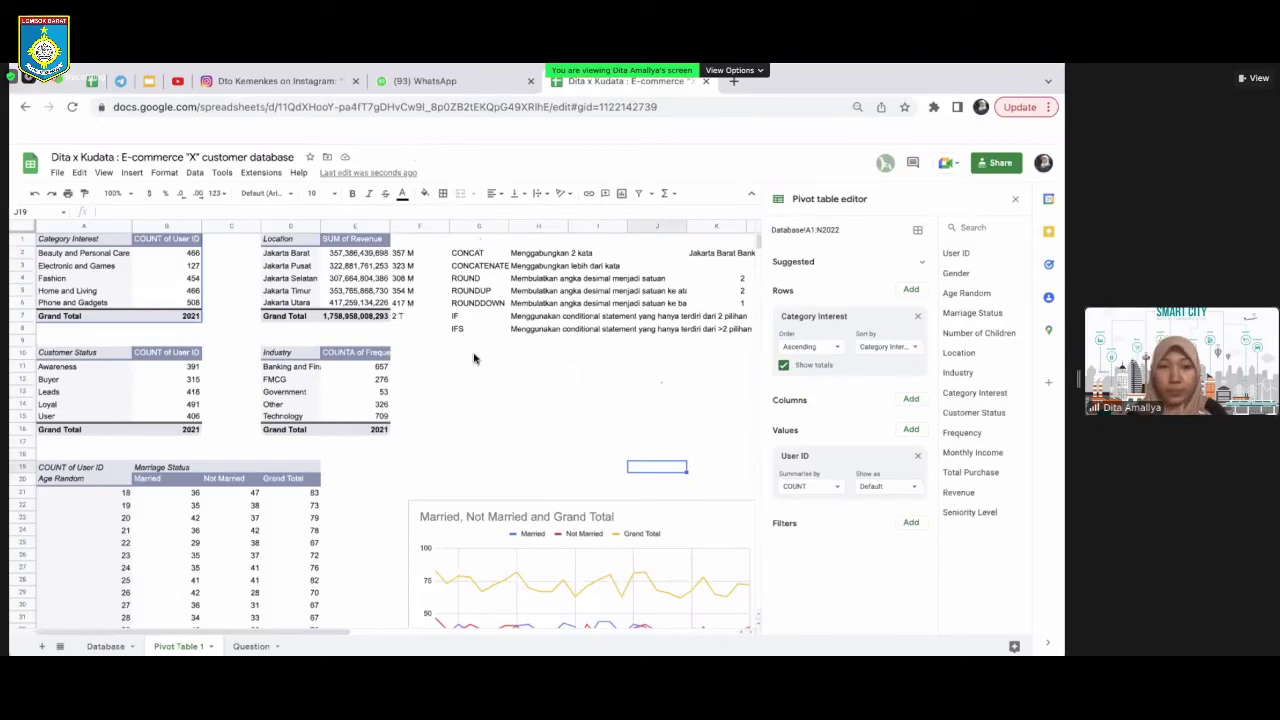
View the management questions on the Question sheet and return to the Pivot Table 1 sheet
key("Up")
key("Up")
key("Up")
key("Up")
key("Up")
key("Left")
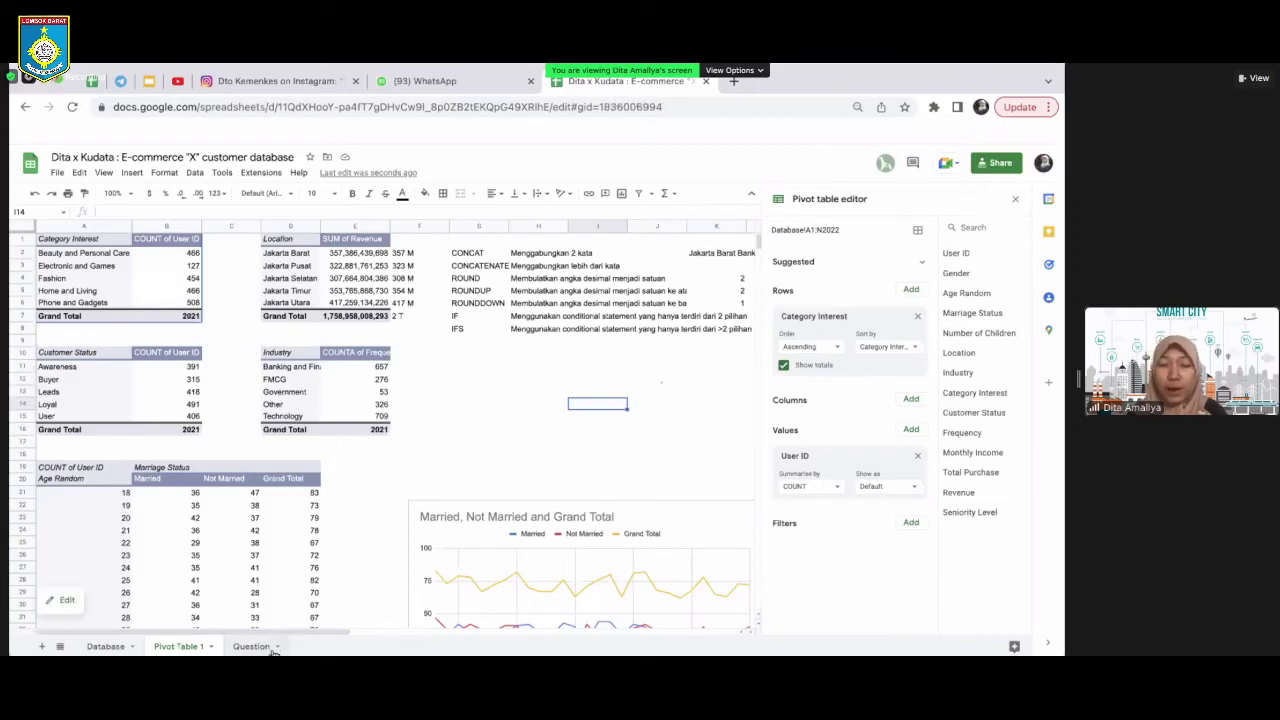
left_click(236, 648)
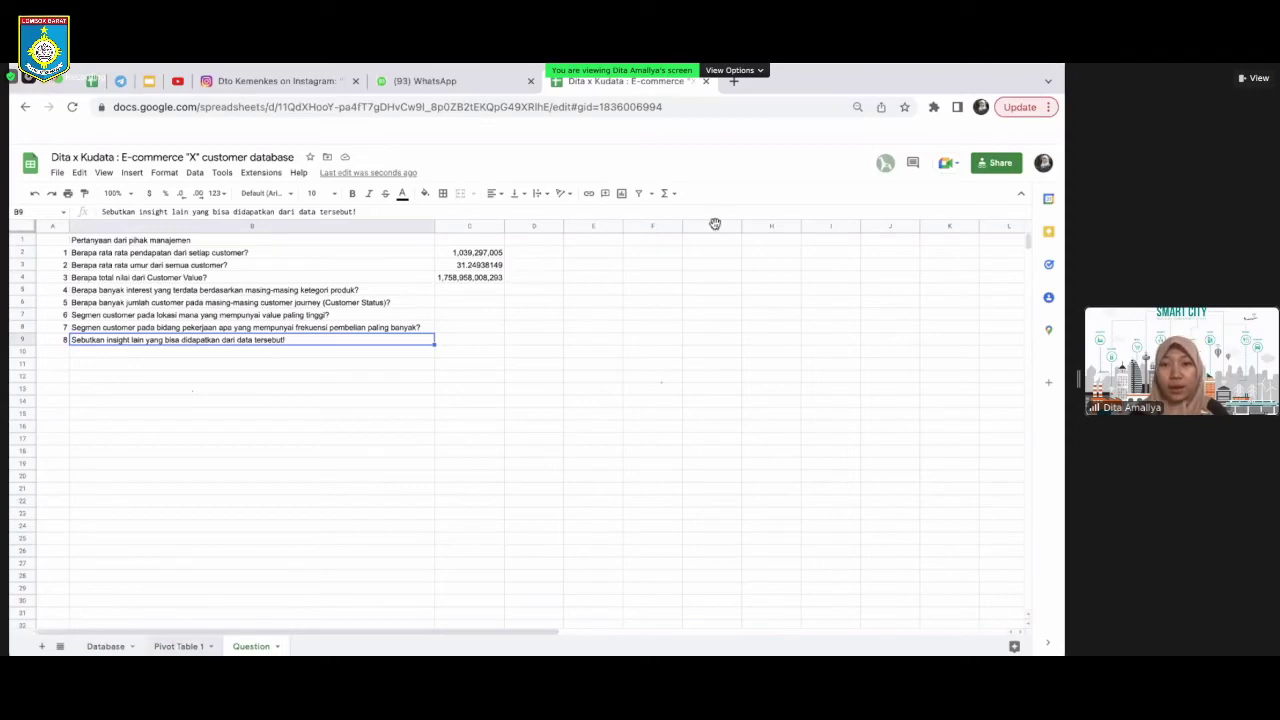
key("ctrl+shift+Page_Up")
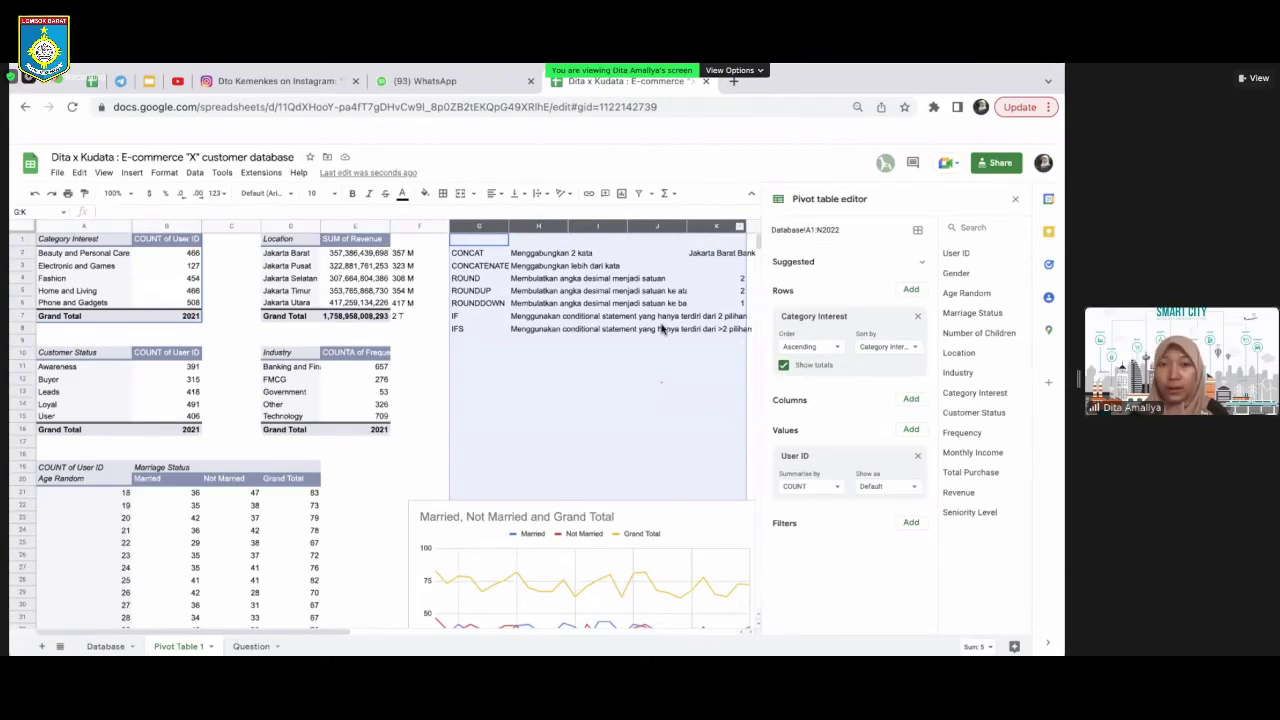
Hide columns G to K, which hold the function notes, on the Pivot Table 1 sheet
right_click(710, 487)
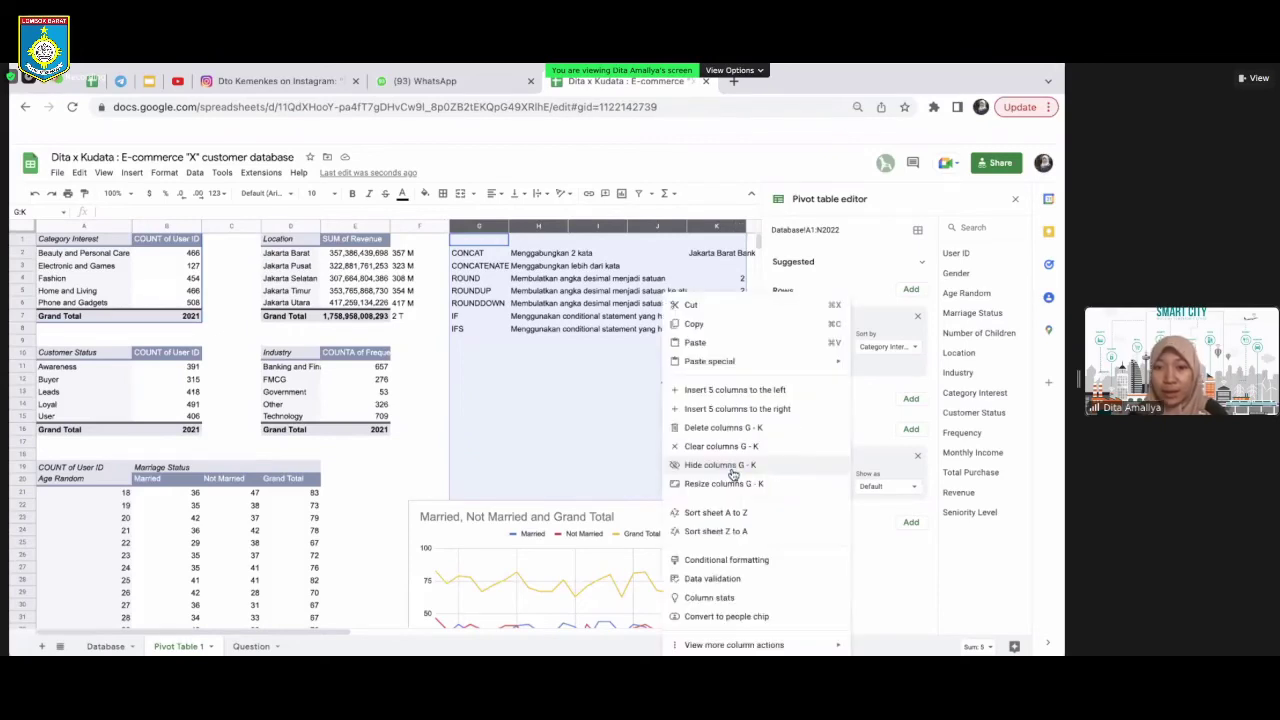
left_click(733, 473)
left_click(501, 383)
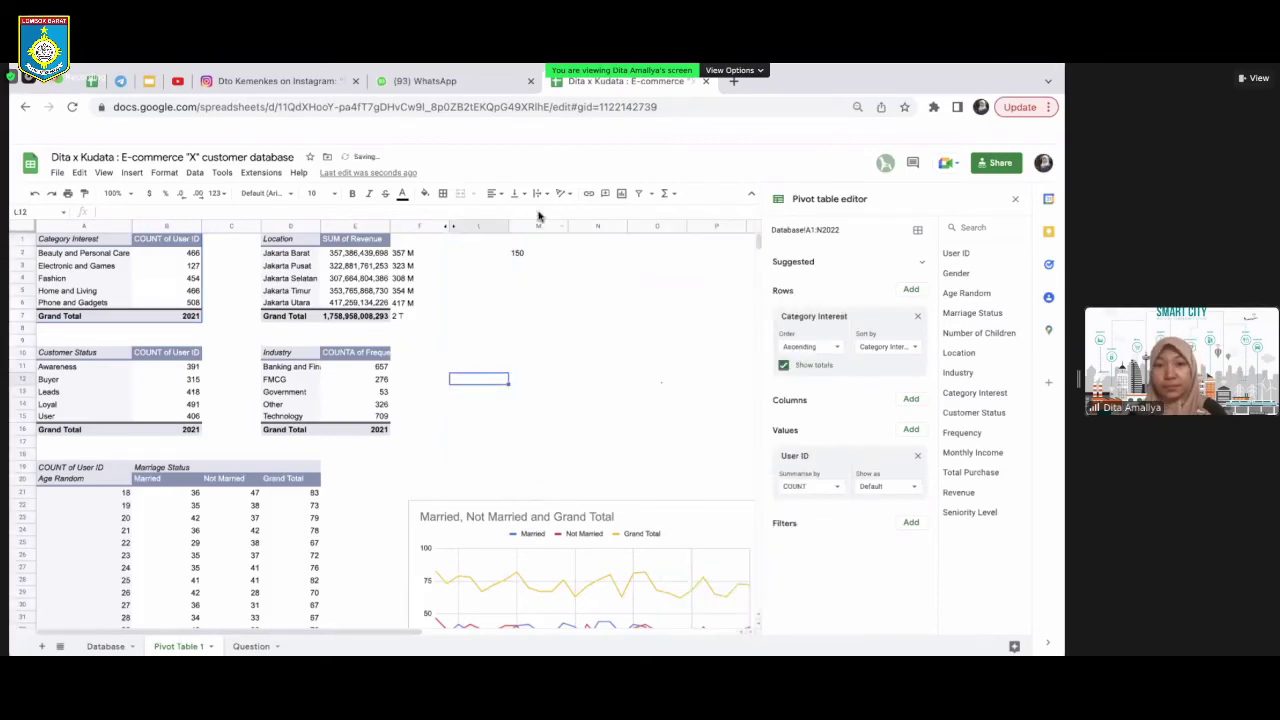
Hide column M on the Pivot Table 1 sheet and duplicate the sheet
left_click(536, 224)
right_click(537, 229)
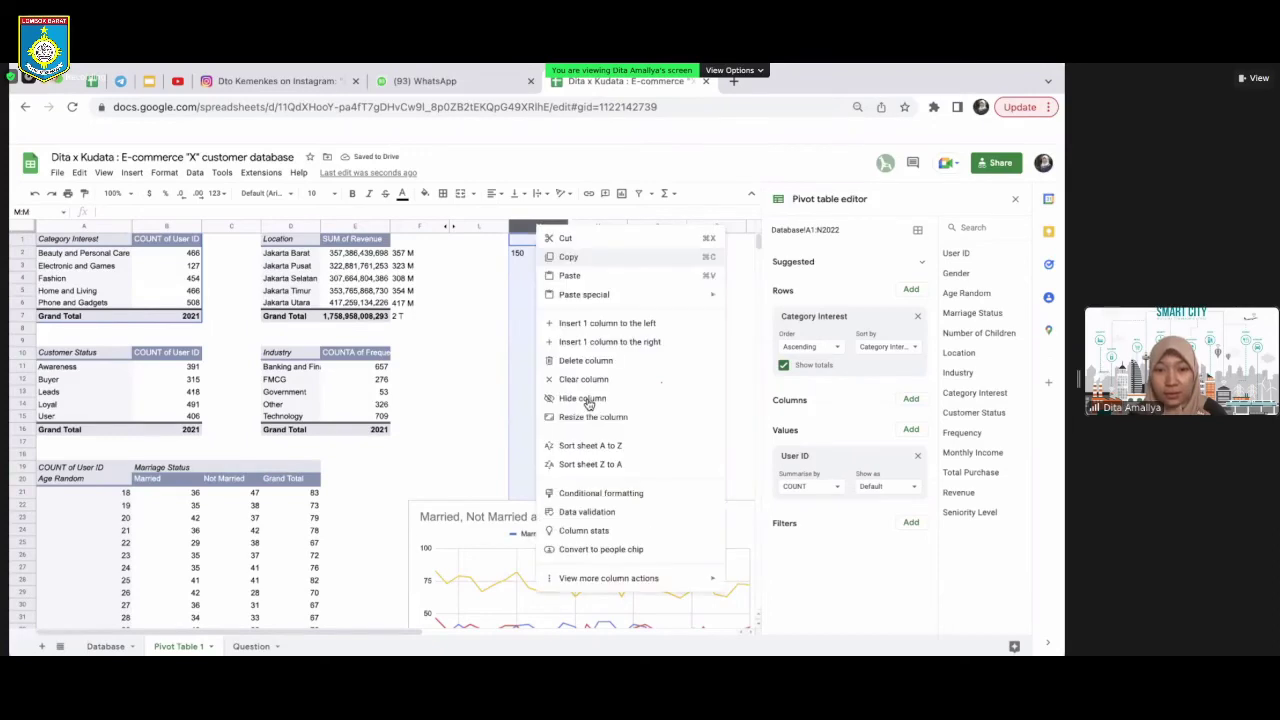
key("Delete")
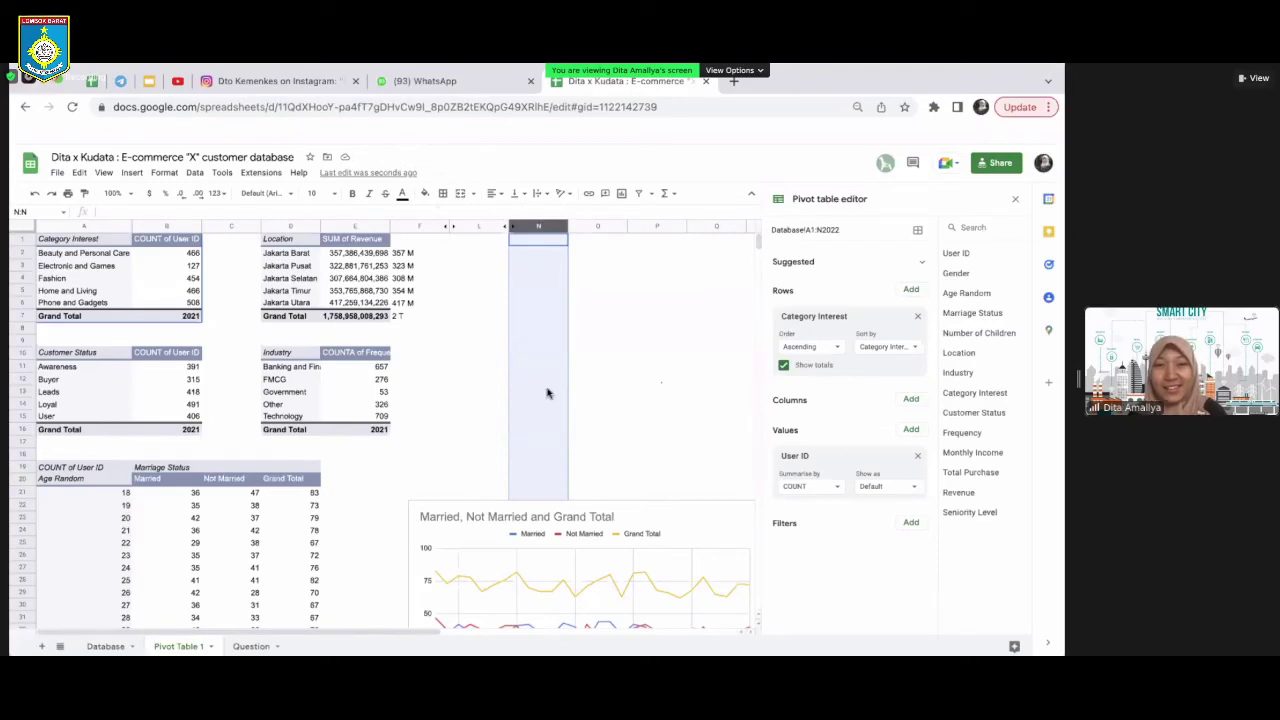
left_click(547, 393)
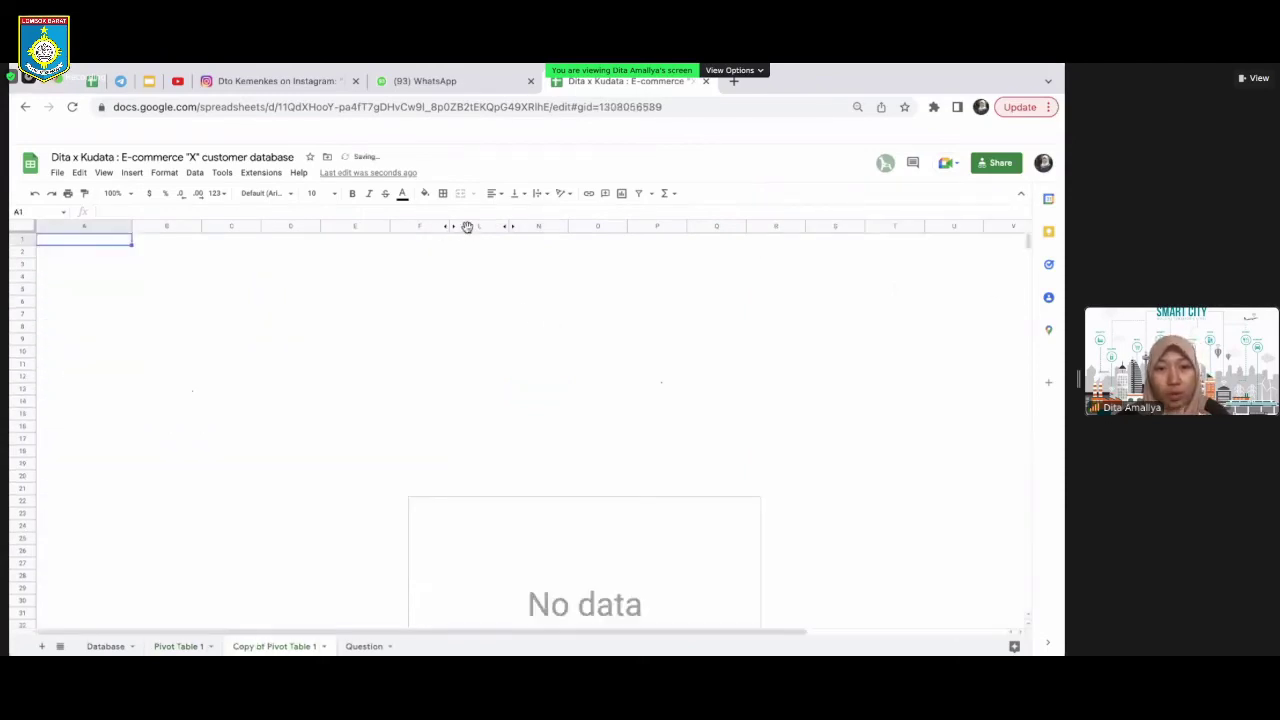
Try hiding columns F to L on the Copy of Pivot Table 1 sheet and undo it
left_click_drag(420, 227, 468, 227)
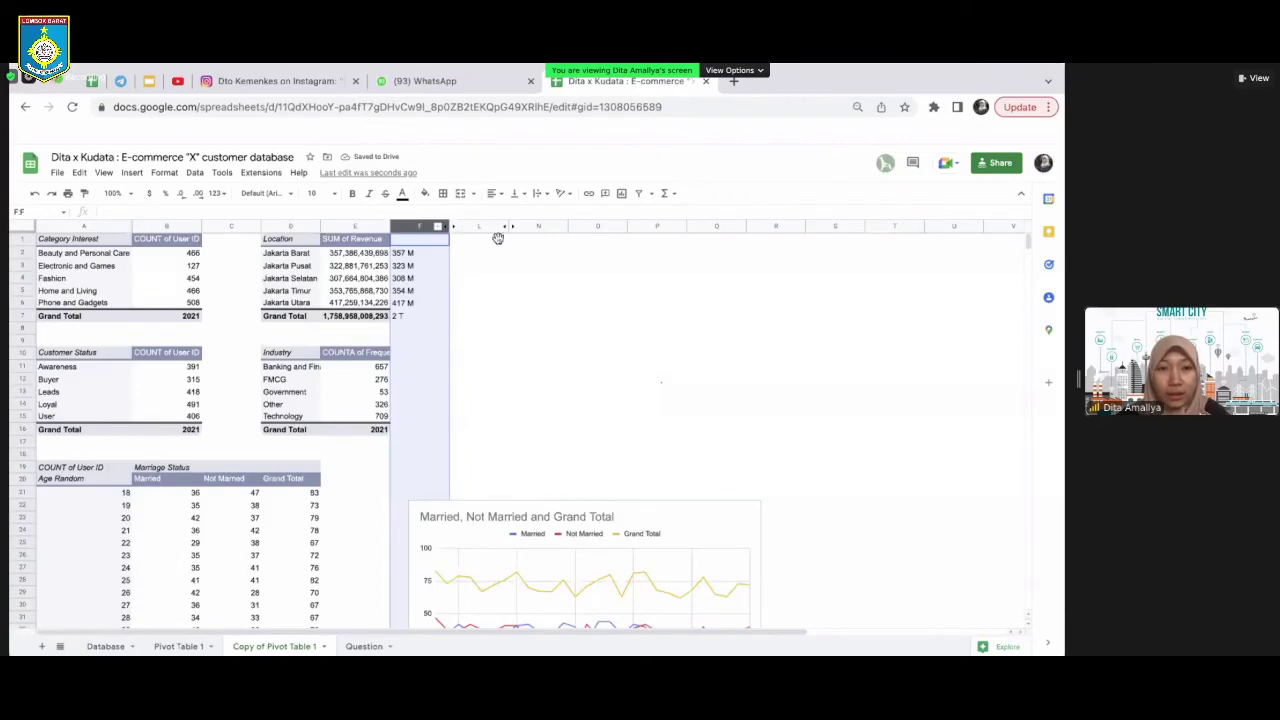
left_click(577, 268)
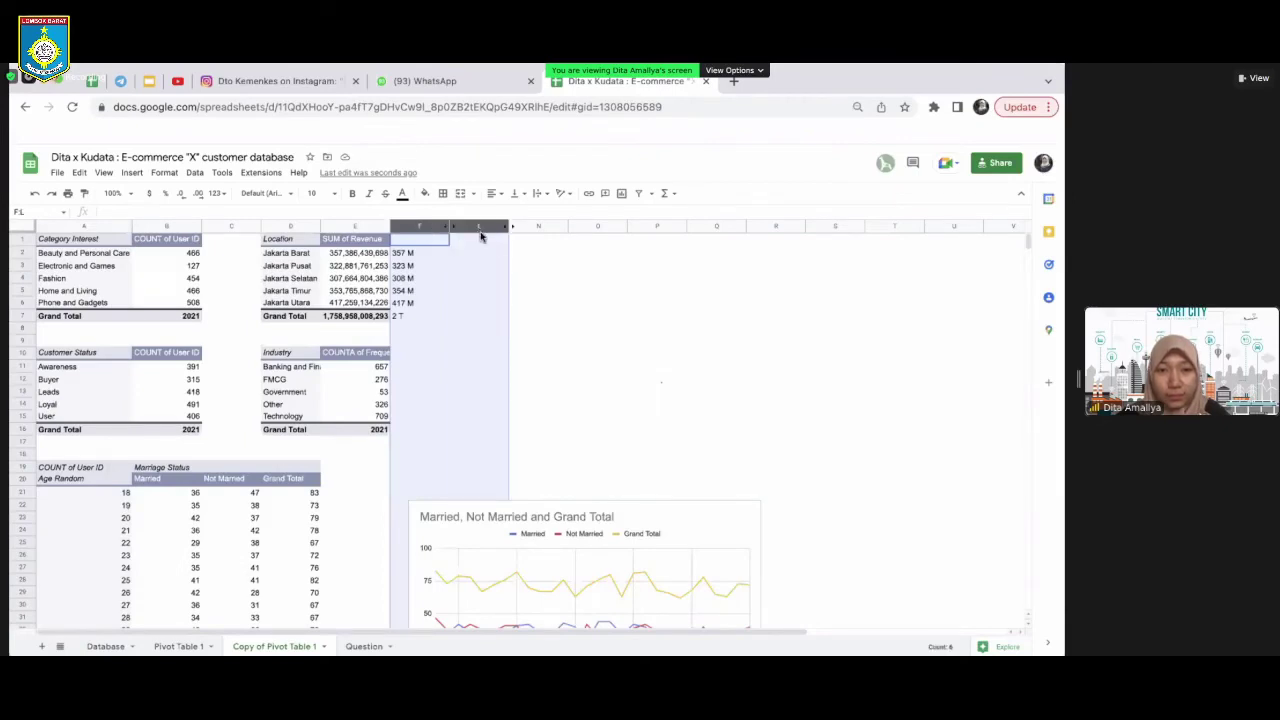
left_click(420, 227)
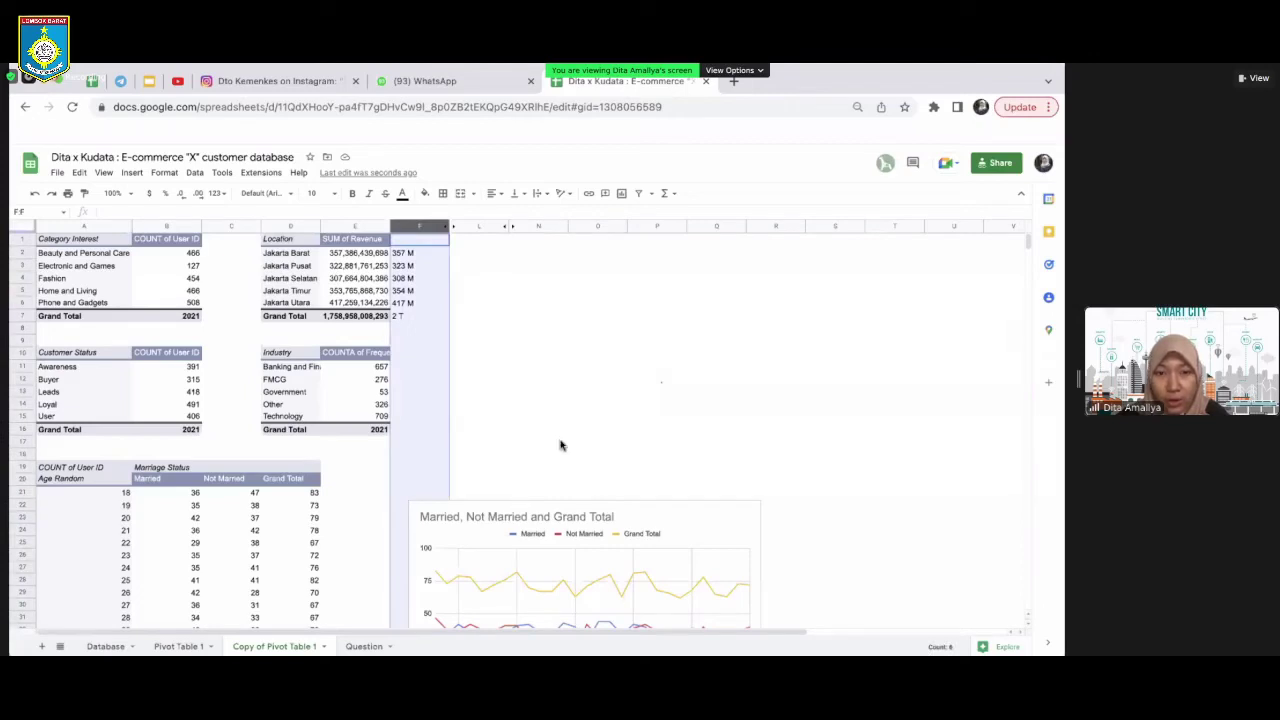
right_click(423, 387)
left_click(472, 410)
right_click(425, 400)
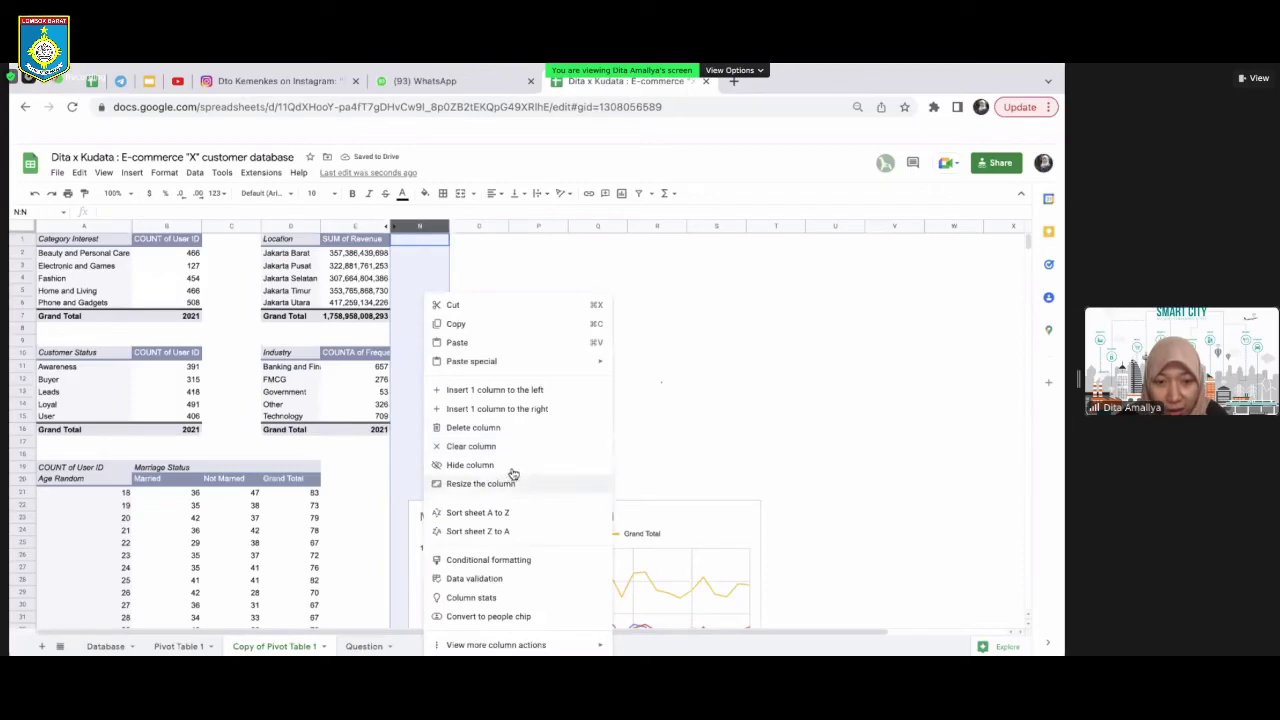
left_click(656, 308)
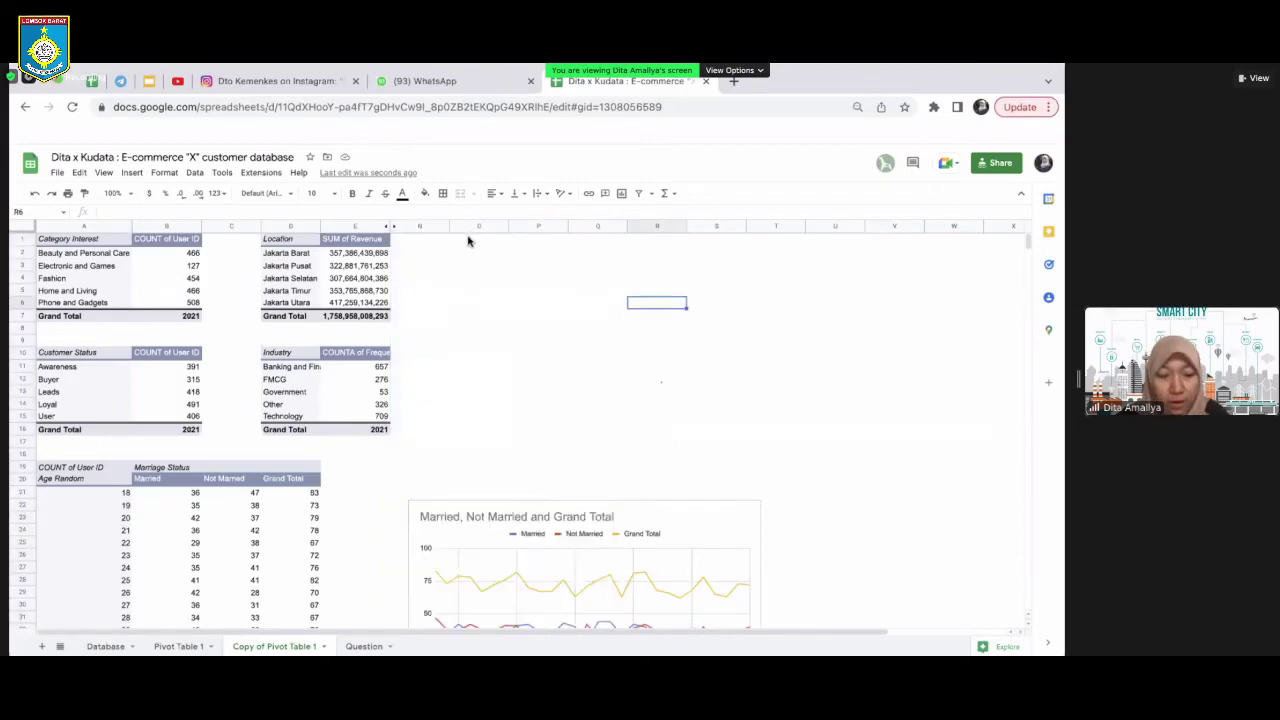
key("super+z")
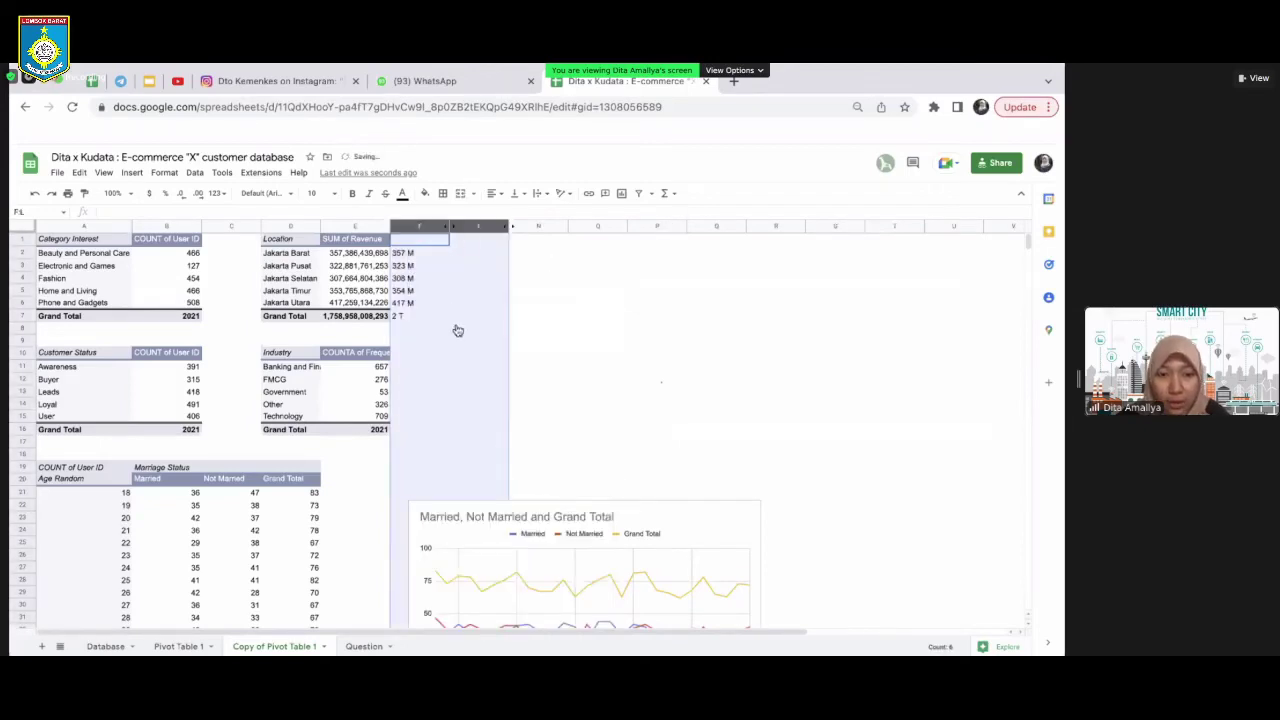
Unhide the hidden columns between F and L on the Copy of Pivot Table 1 sheet
right_click(452, 326)
left_click(494, 465)
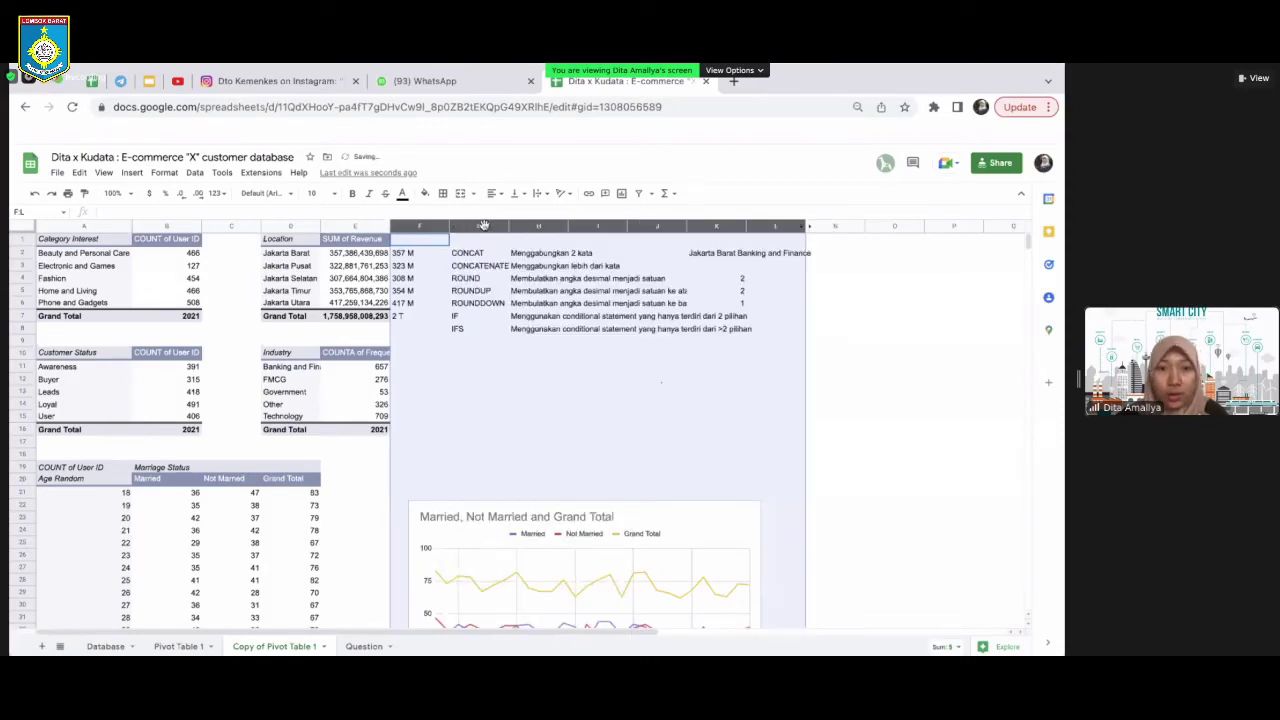
Delete columns G to N, which hold the function notes, from the Copy of Pivot Table 1 sheet
left_click(548, 291)
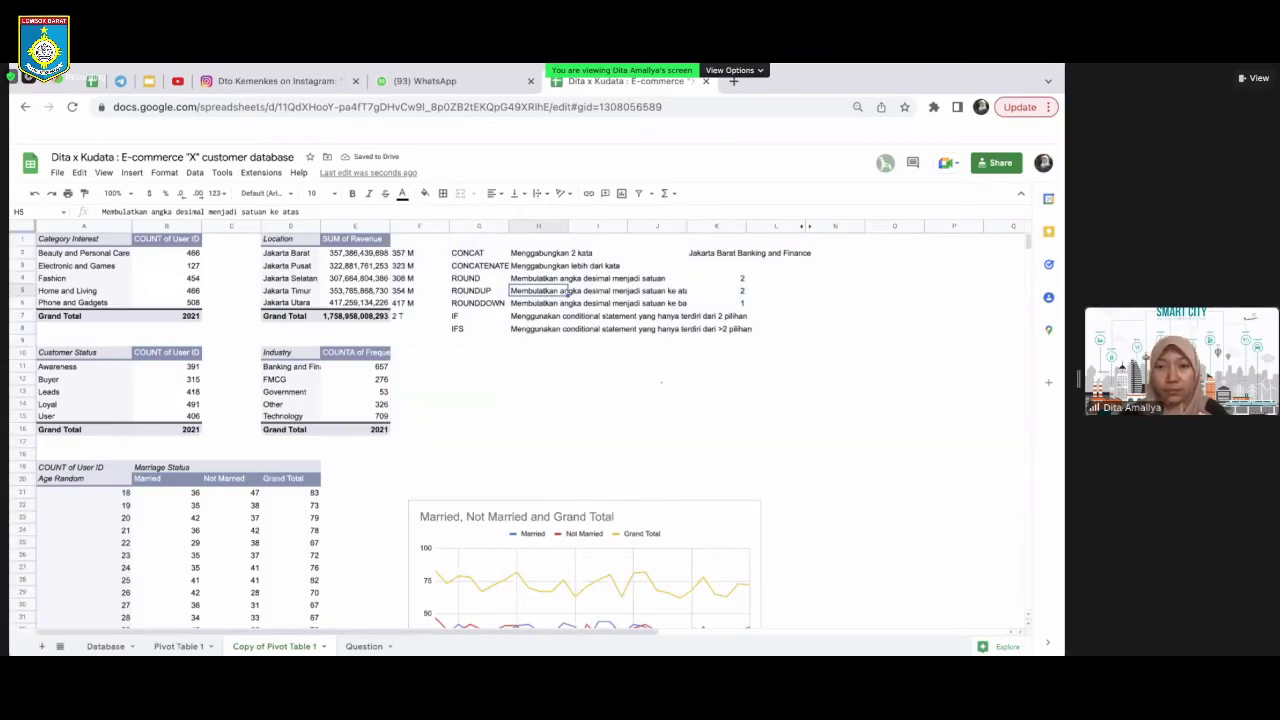
left_click(479, 226)
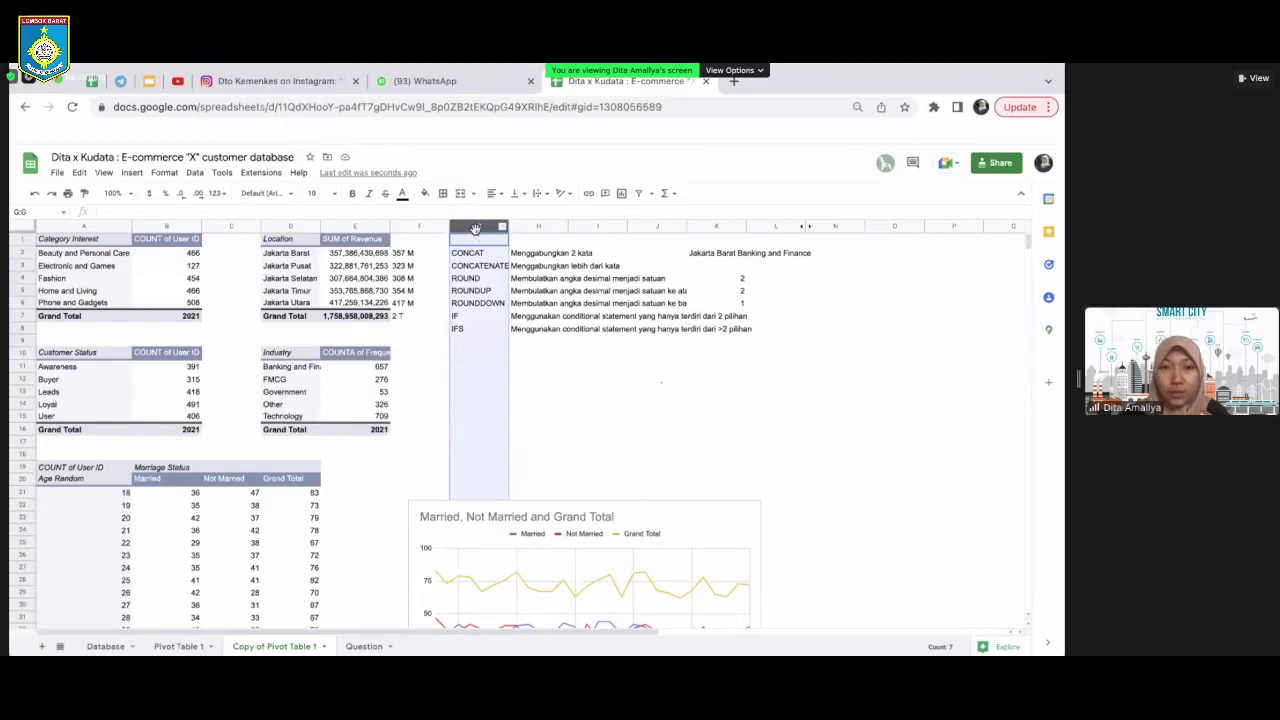
key("shift+Right")
key("shift+Right")
key("shift+Right")
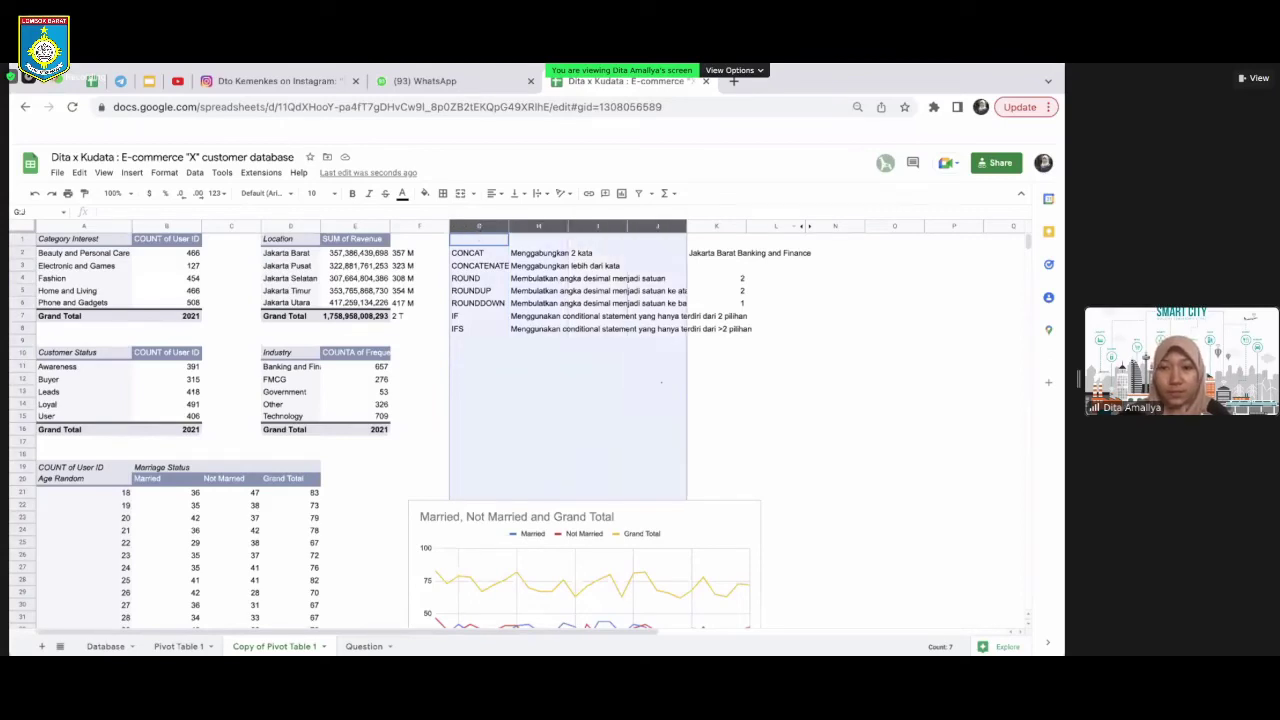
key("shift+Right")
key("shift+Right")
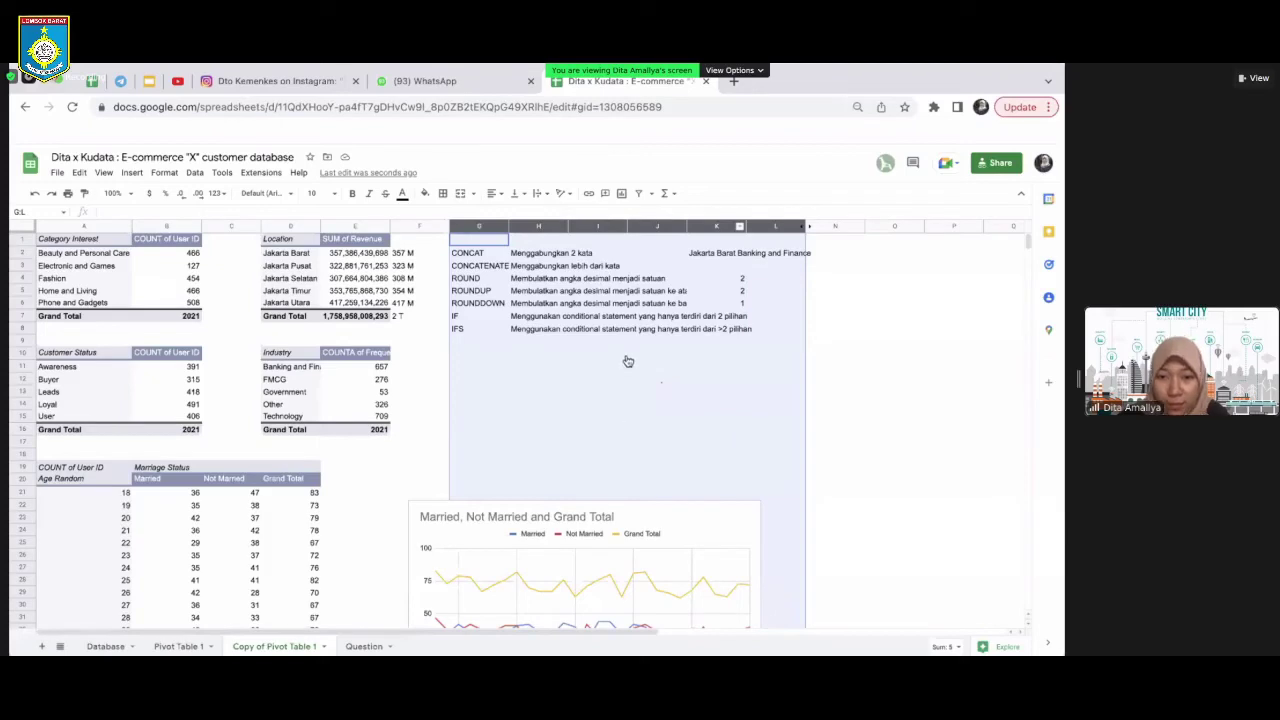
key("shift+Right")
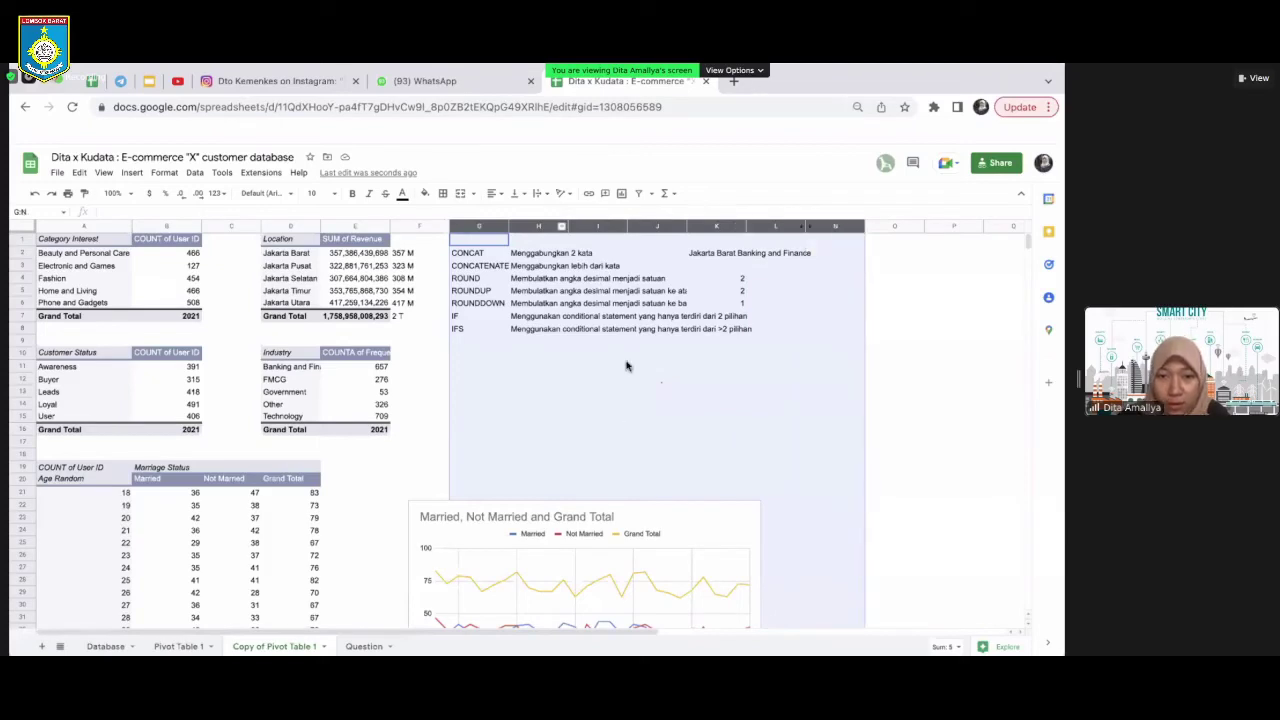
key("Delete")
left_click(730, 355)
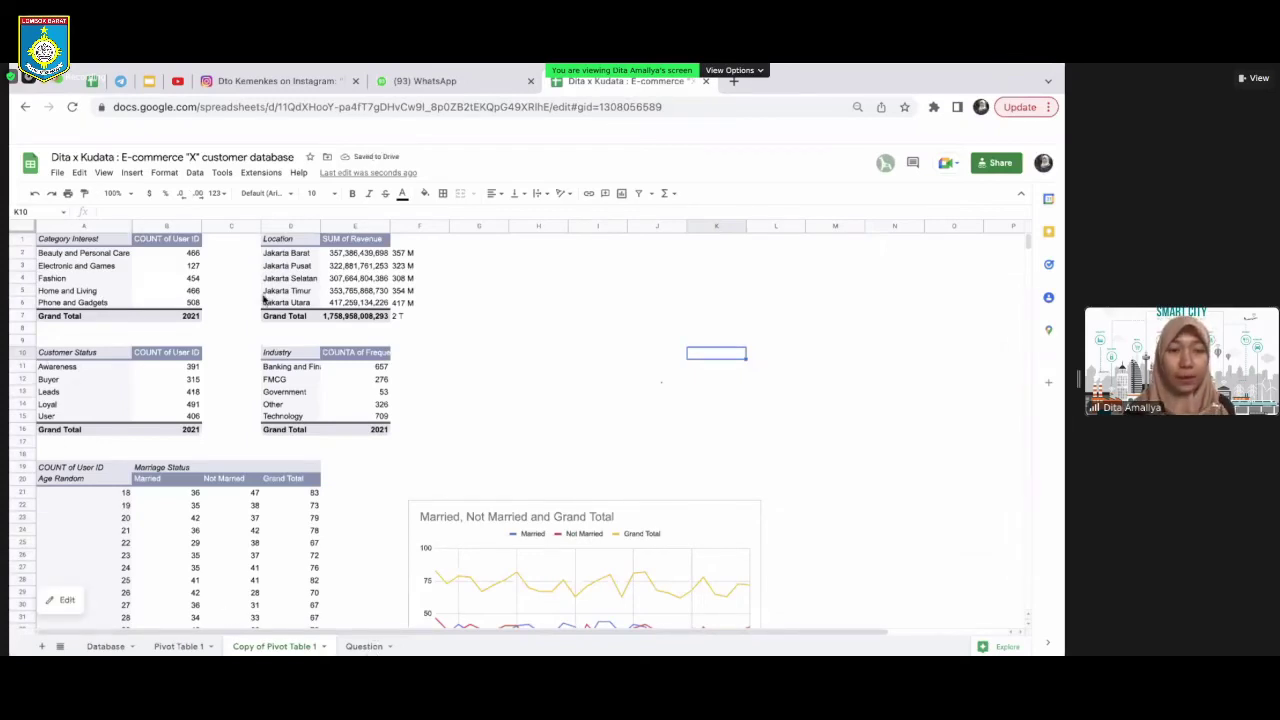
Review the management questions on the Question sheet and the answers in cells C2 to C4
key("ctrl+Page_Down")
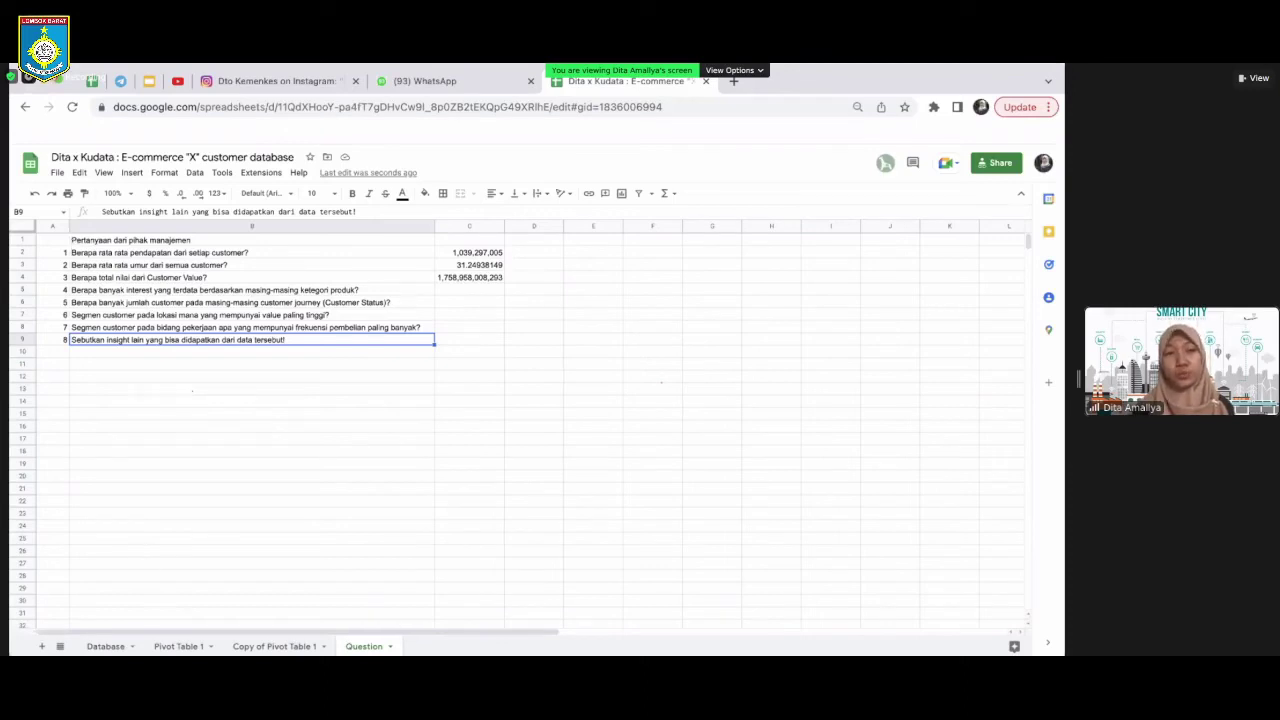
left_click(285, 648)
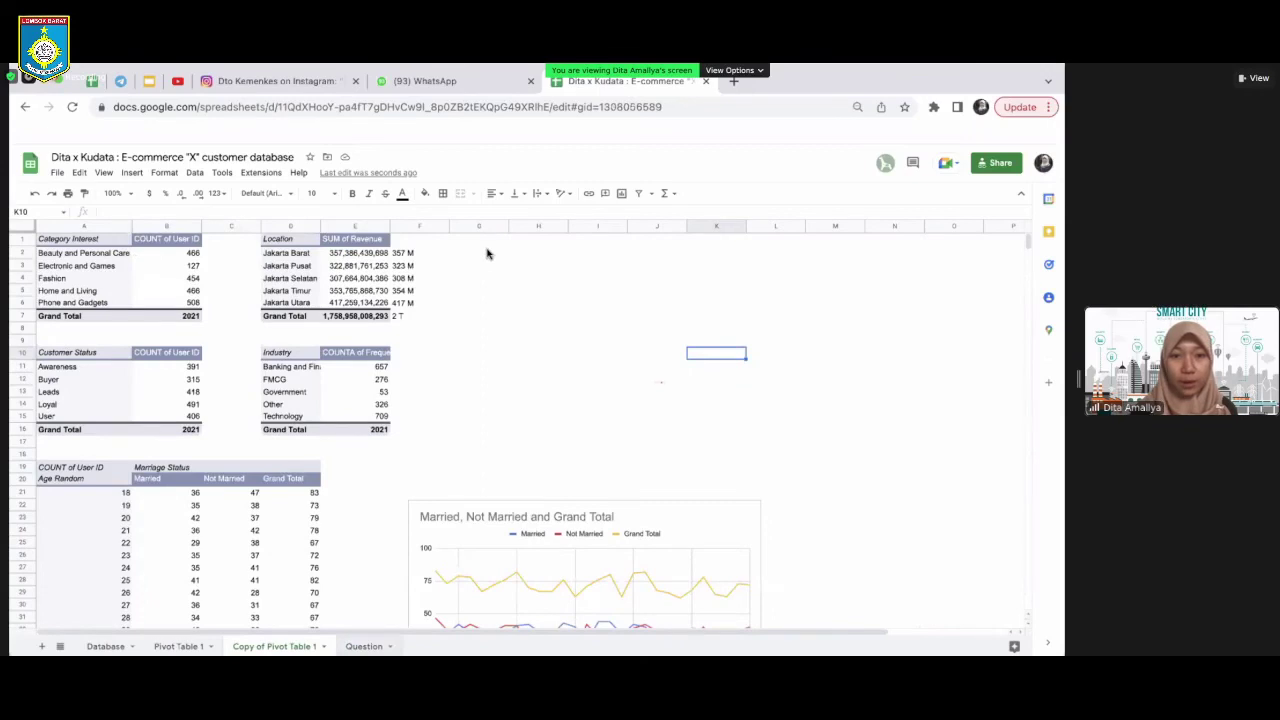
left_click(364, 647)
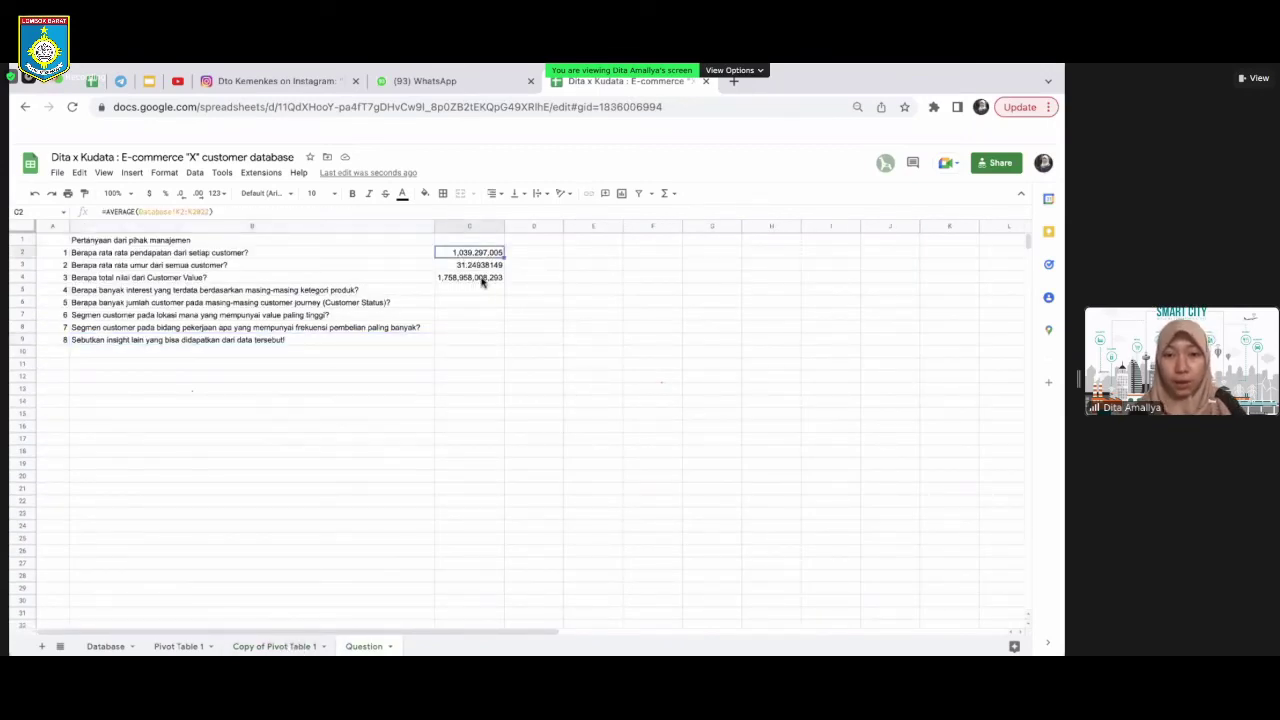
left_click(481, 281, "shift")
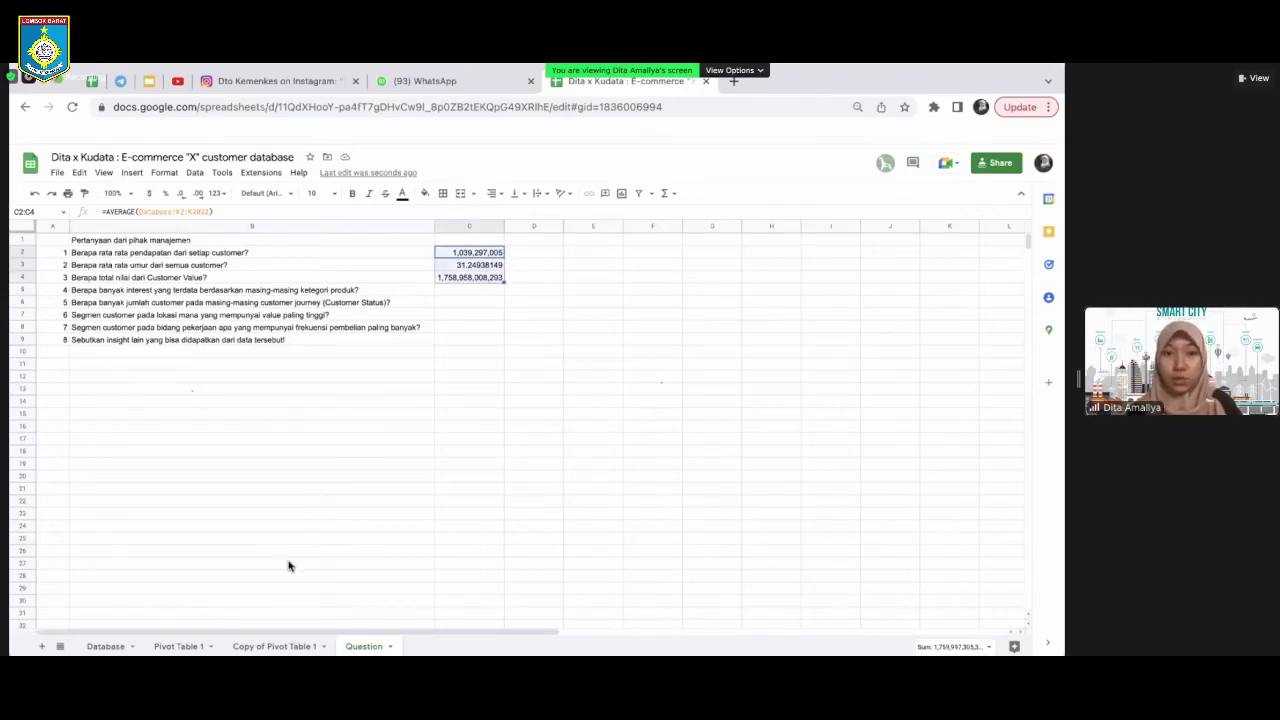
Insert 10 rows above the pivot tables on the Copy of Pivot Table 1 sheet
left_click(292, 647)
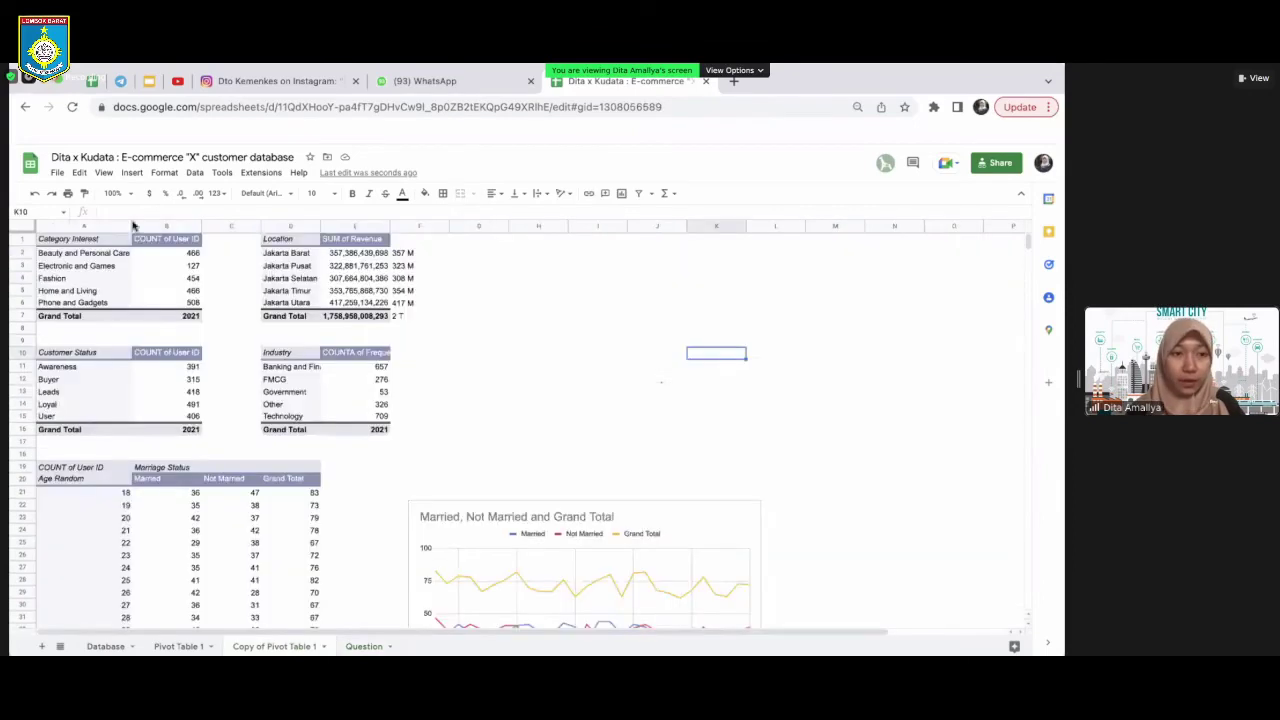
left_click(18, 240)
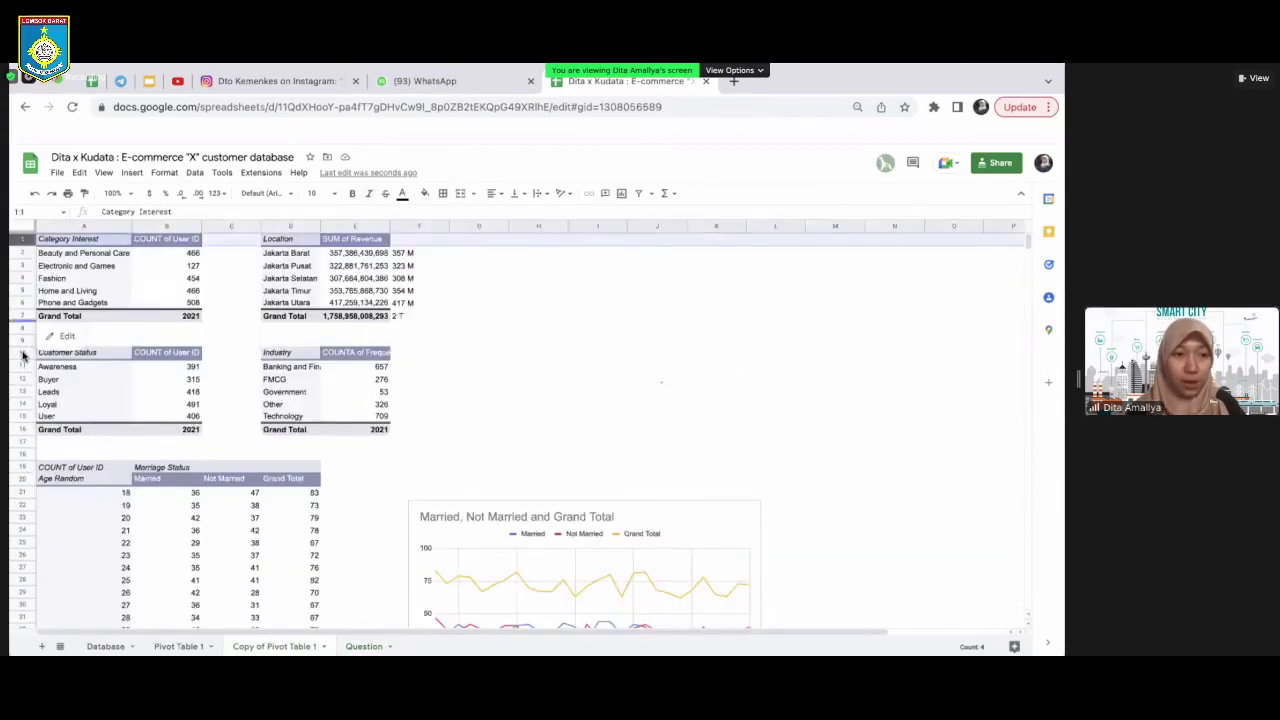
left_click(18, 352, "shift")
right_click(16, 328)
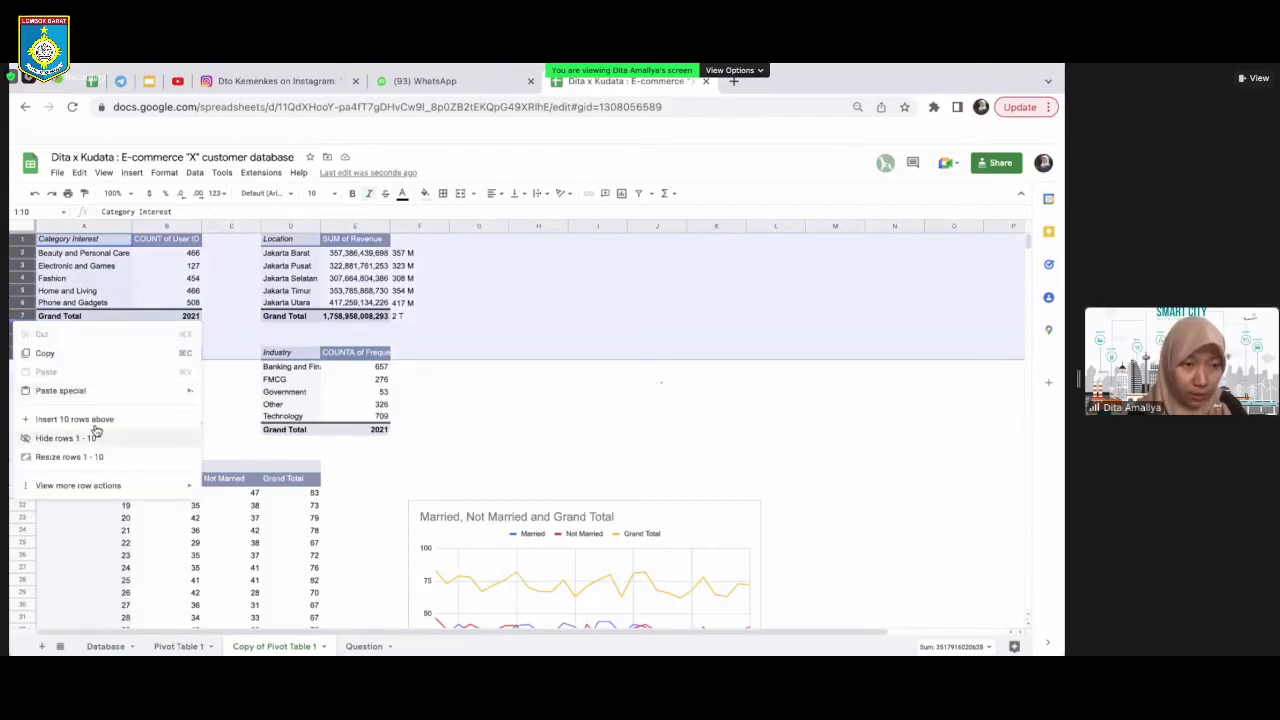
key("Return")
left_click(593, 347)
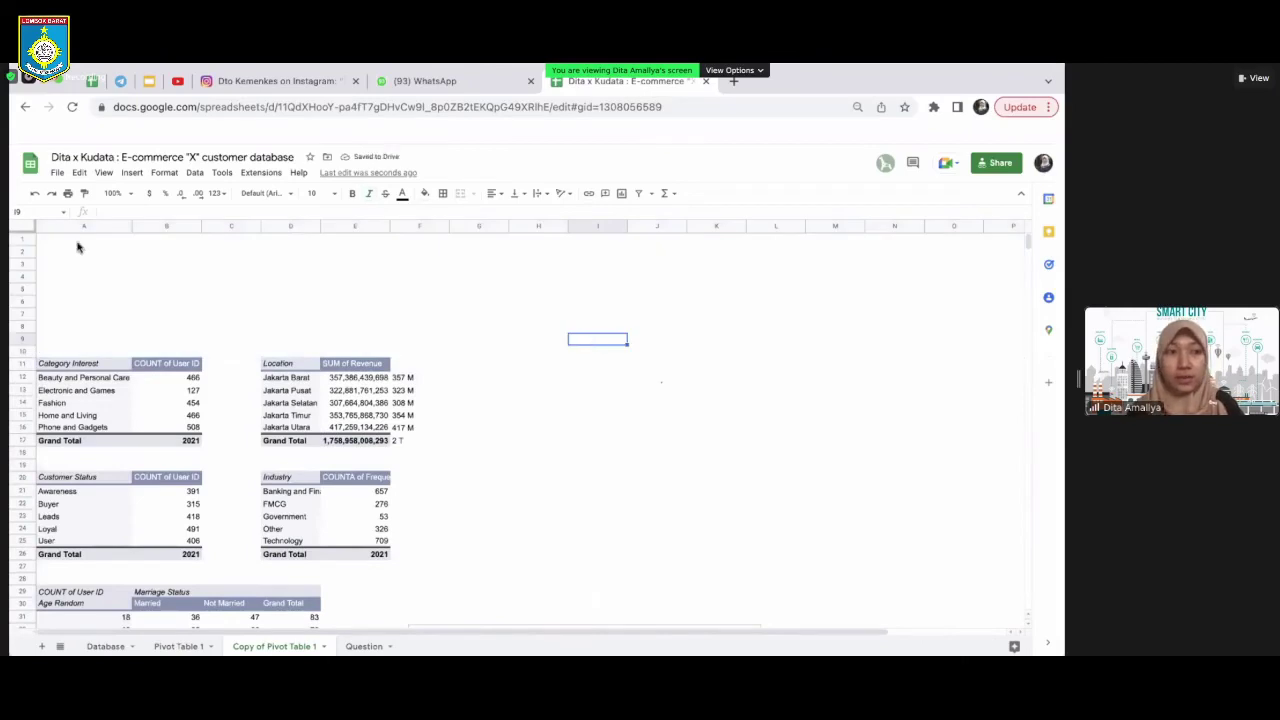
Move the Married, Not Married and Grand Total chart up beside the Location and Industry pivot tables
left_click(87, 240)
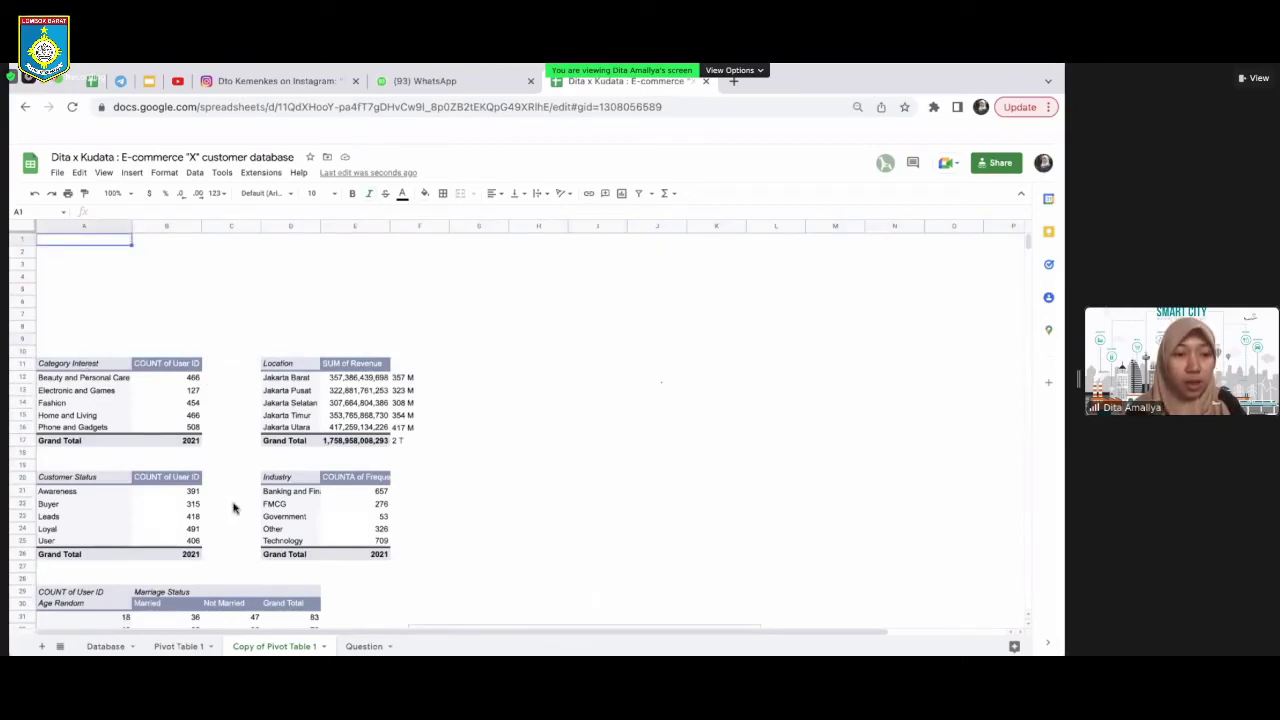
scroll(234, 508, "down", 3)
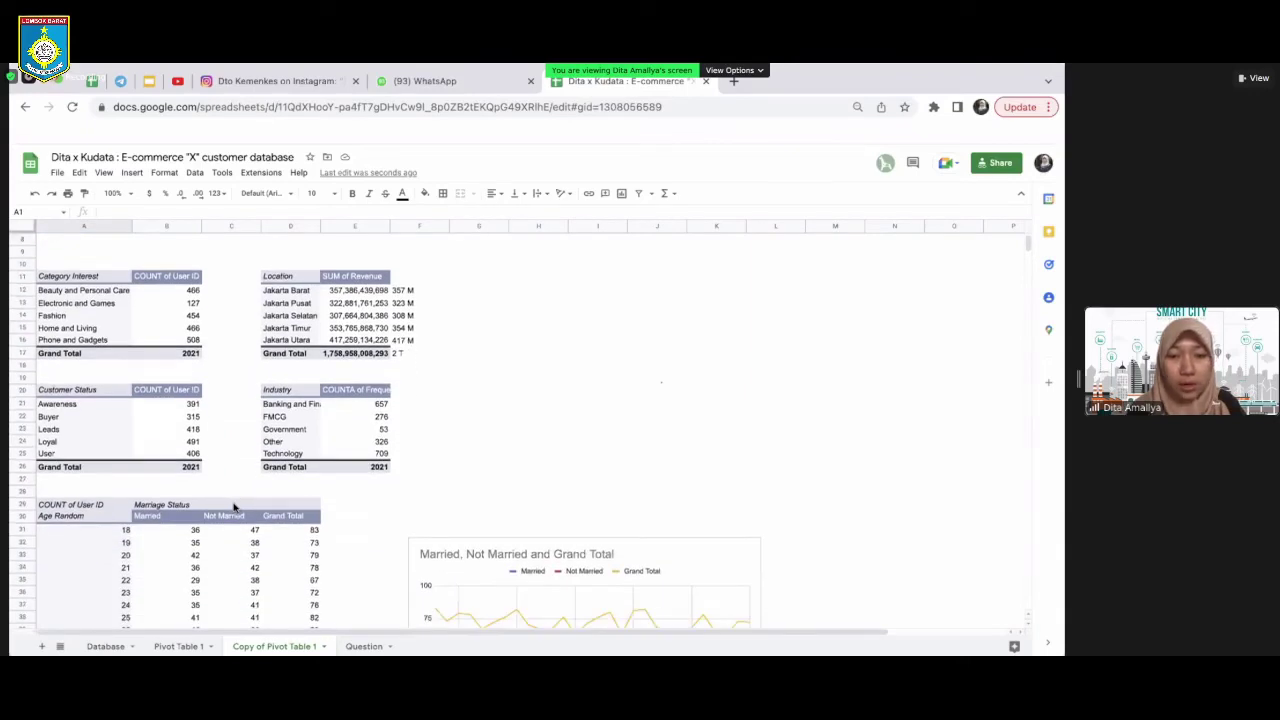
scroll(234, 507, "down", 1)
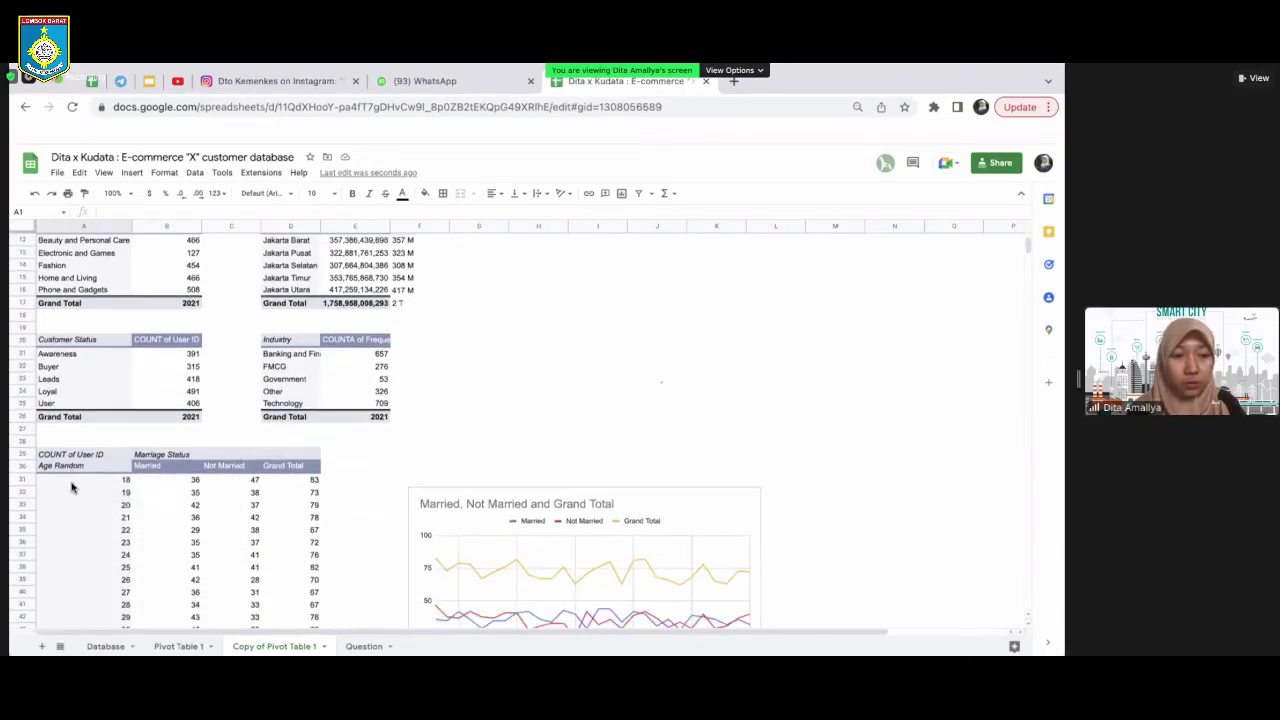
scroll(74, 486, "up", 1)
left_click(600, 545)
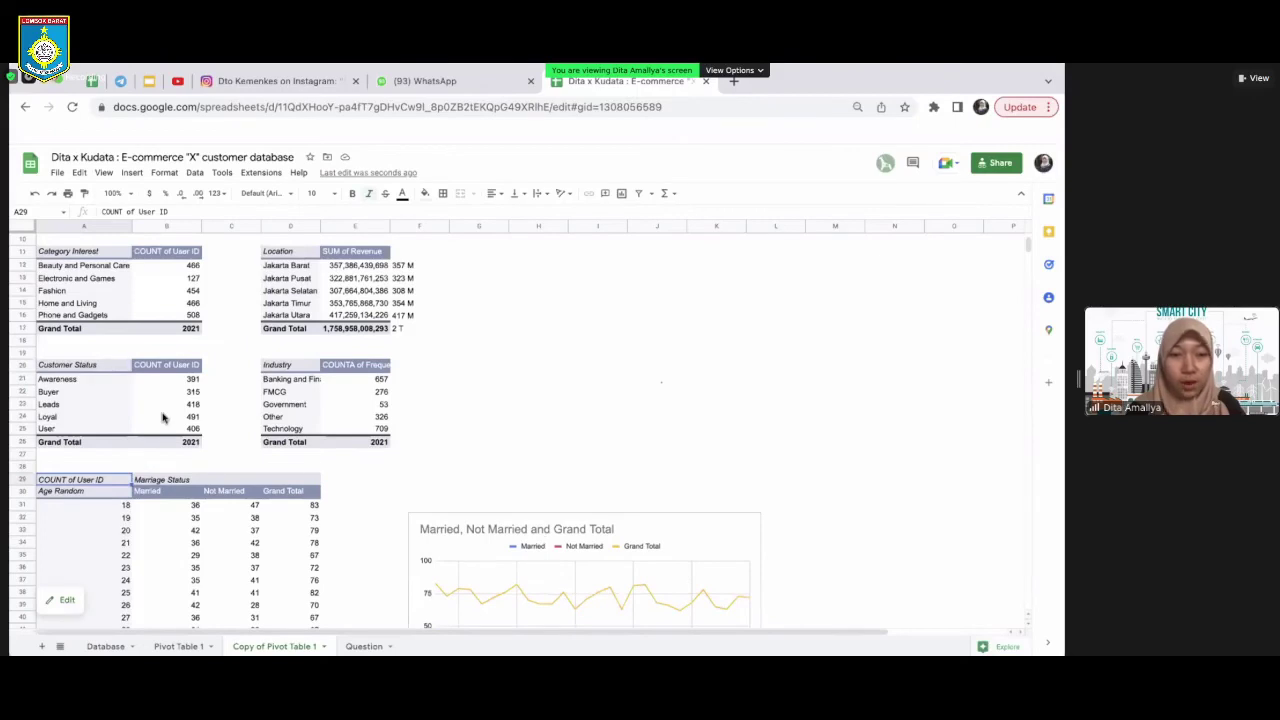
scroll(260, 401, "down", 3)
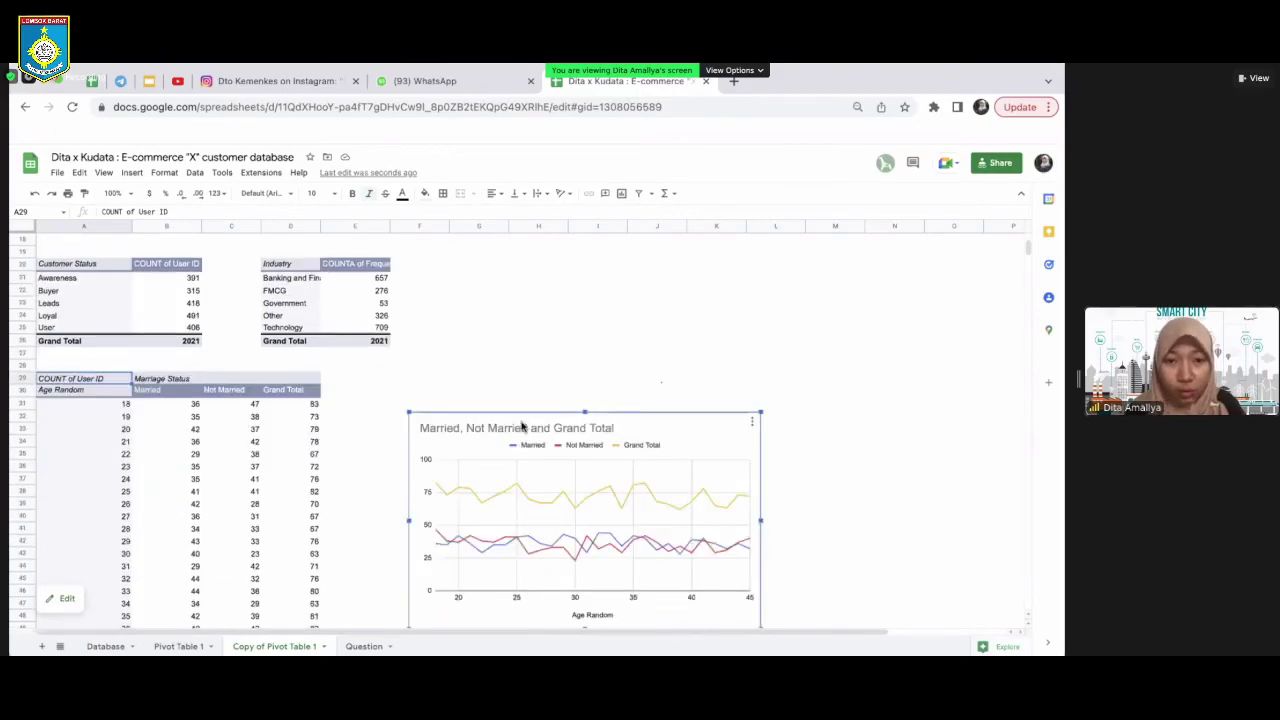
scroll(557, 551, "up", 3)
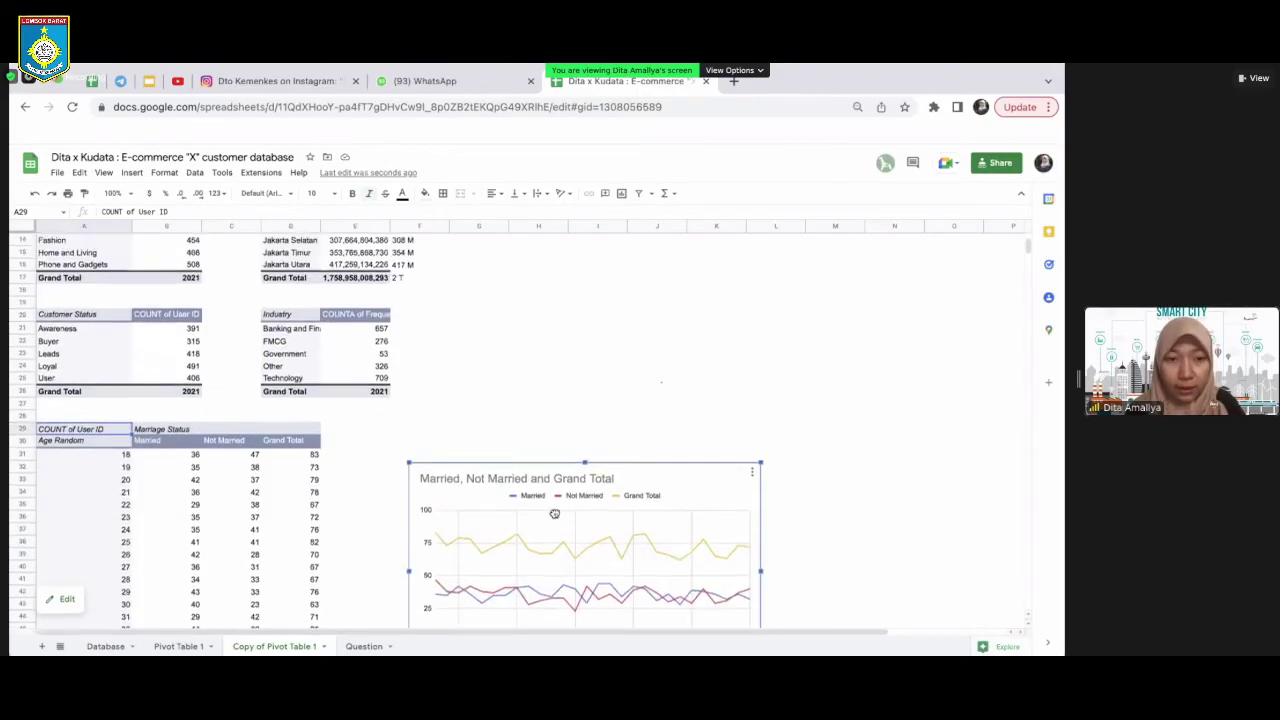
scroll(584, 269, "up", 3)
scroll(600, 274, "right", 2)
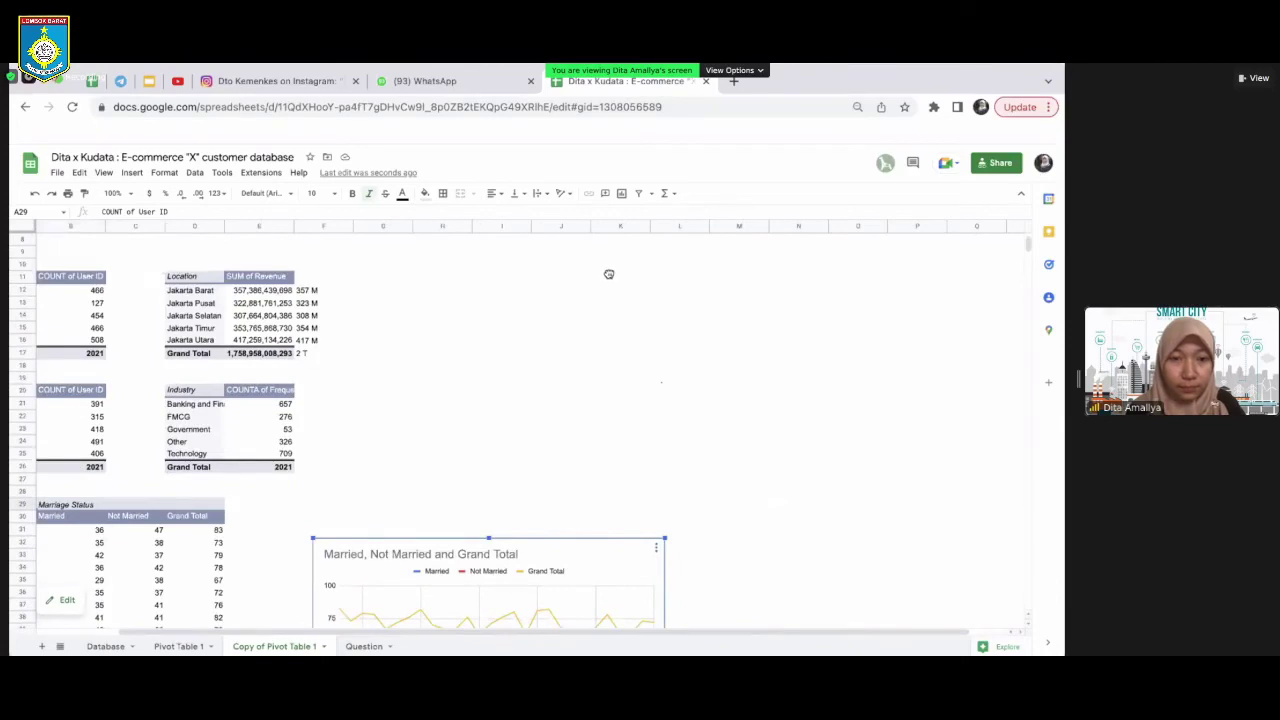
left_click_drag(608, 273, 478, 400)
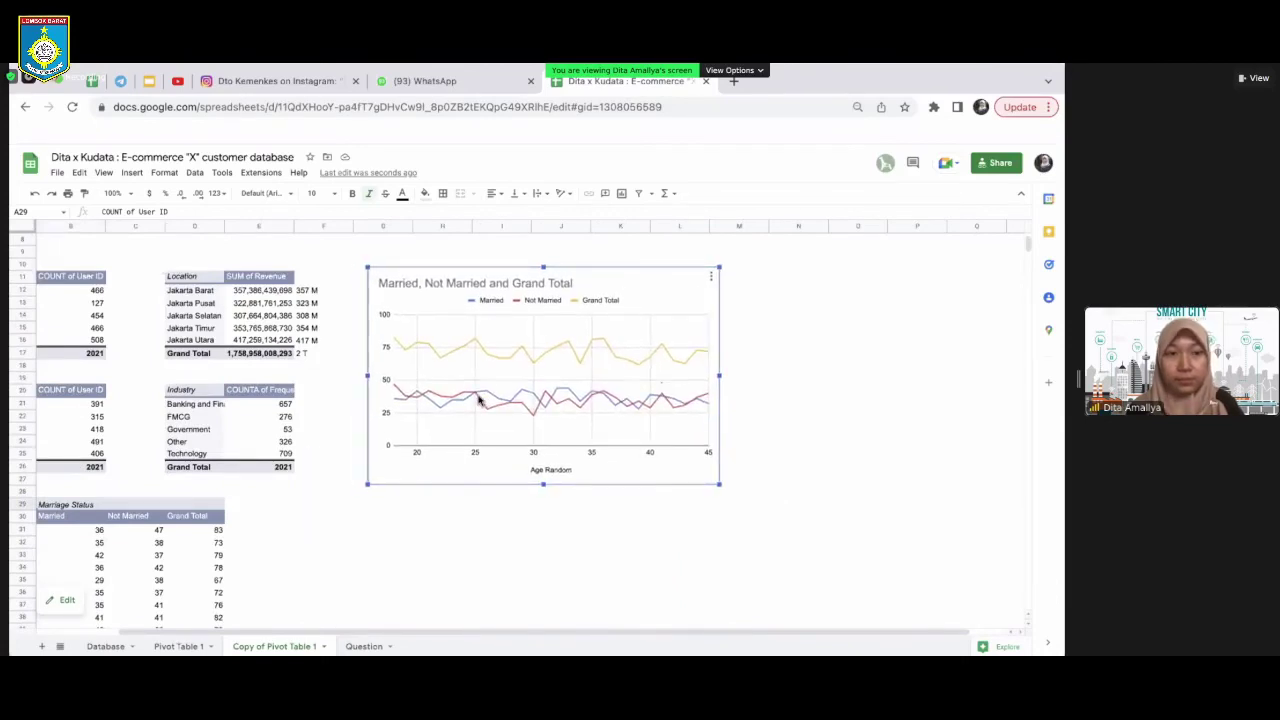
scroll(478, 400, "left", 5)
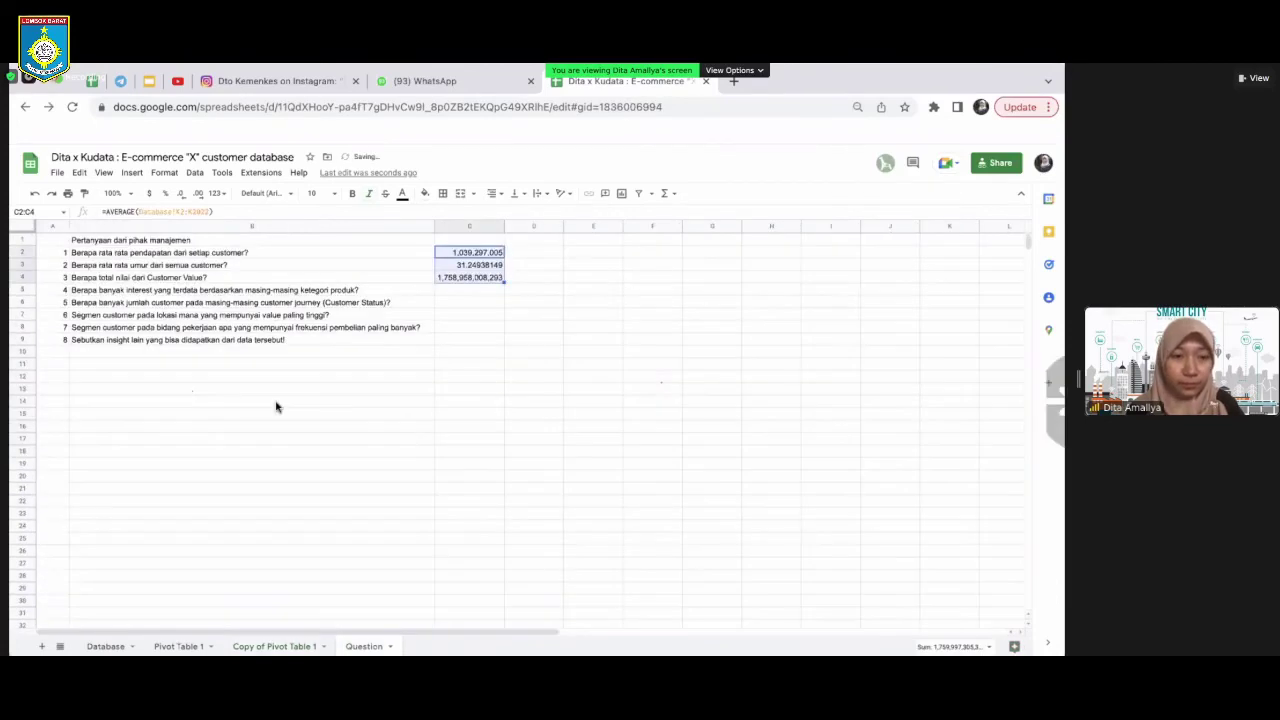
scroll(277, 407, "right", 5)
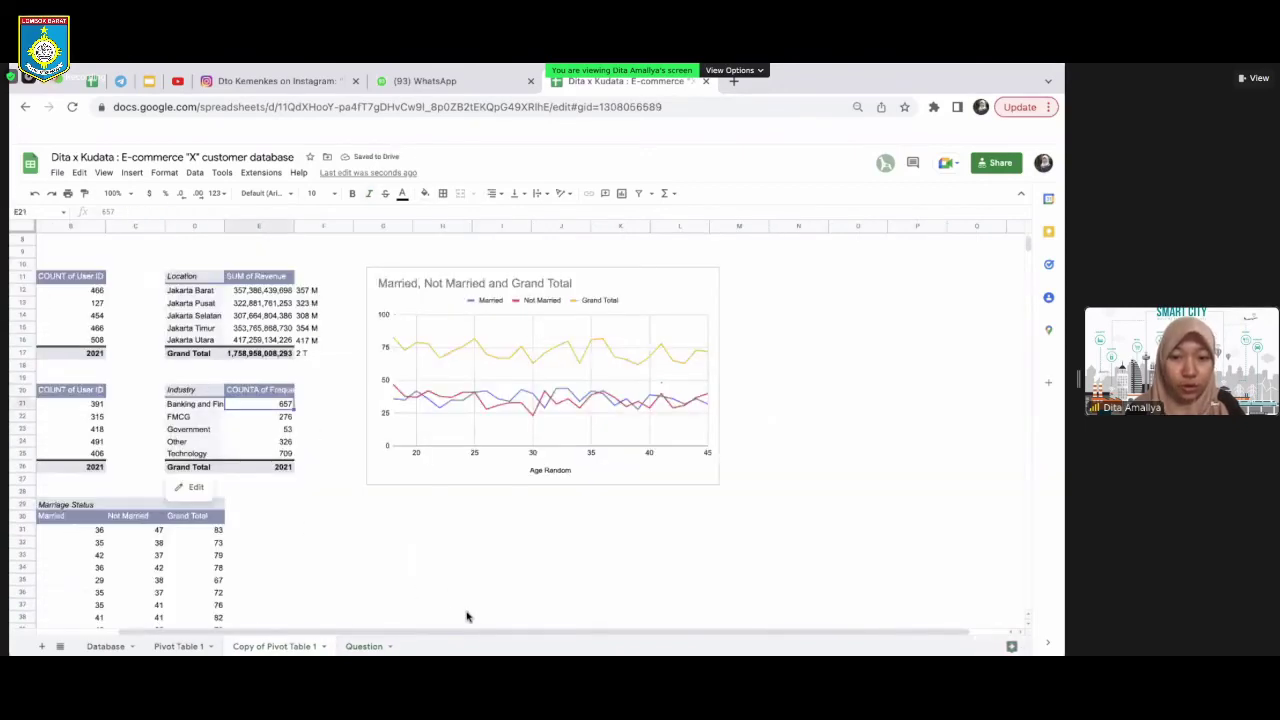
scroll(475, 621, "left", 5)
scroll(541, 245, "right", 3)
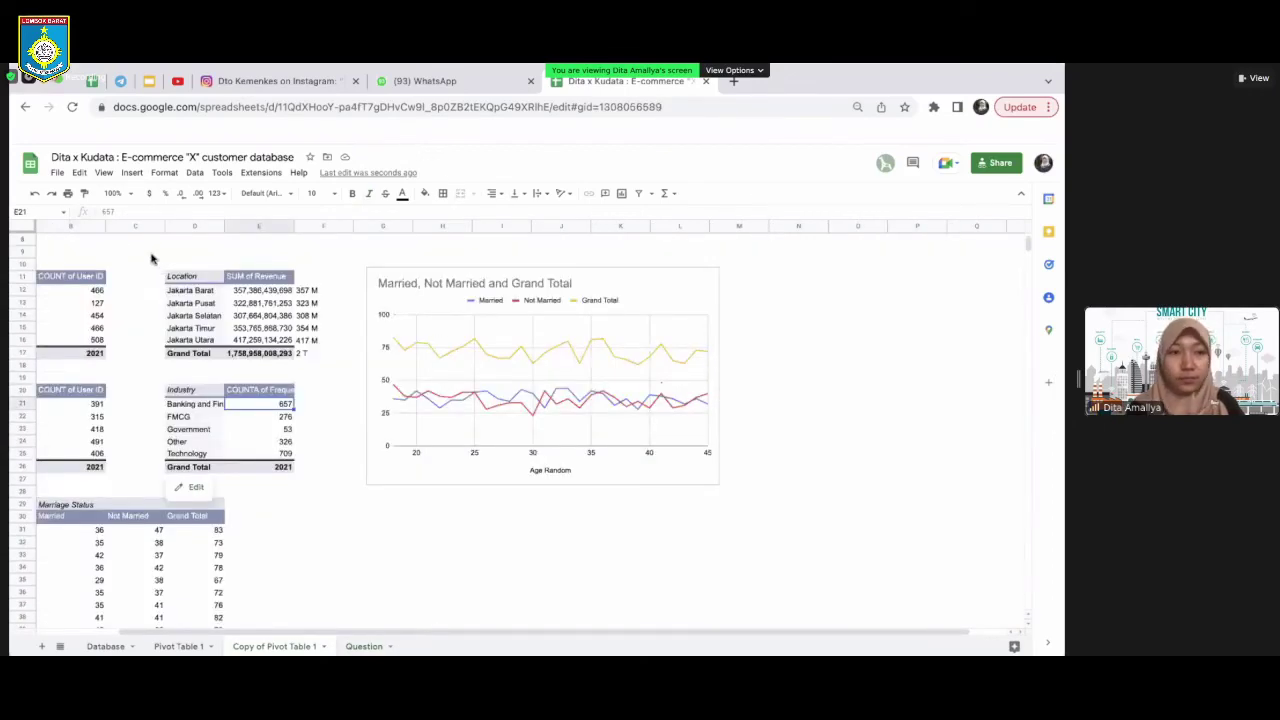
Select cells A1 to J1 above the pivot tables and try to increase the height of row 1
left_click(151, 254)
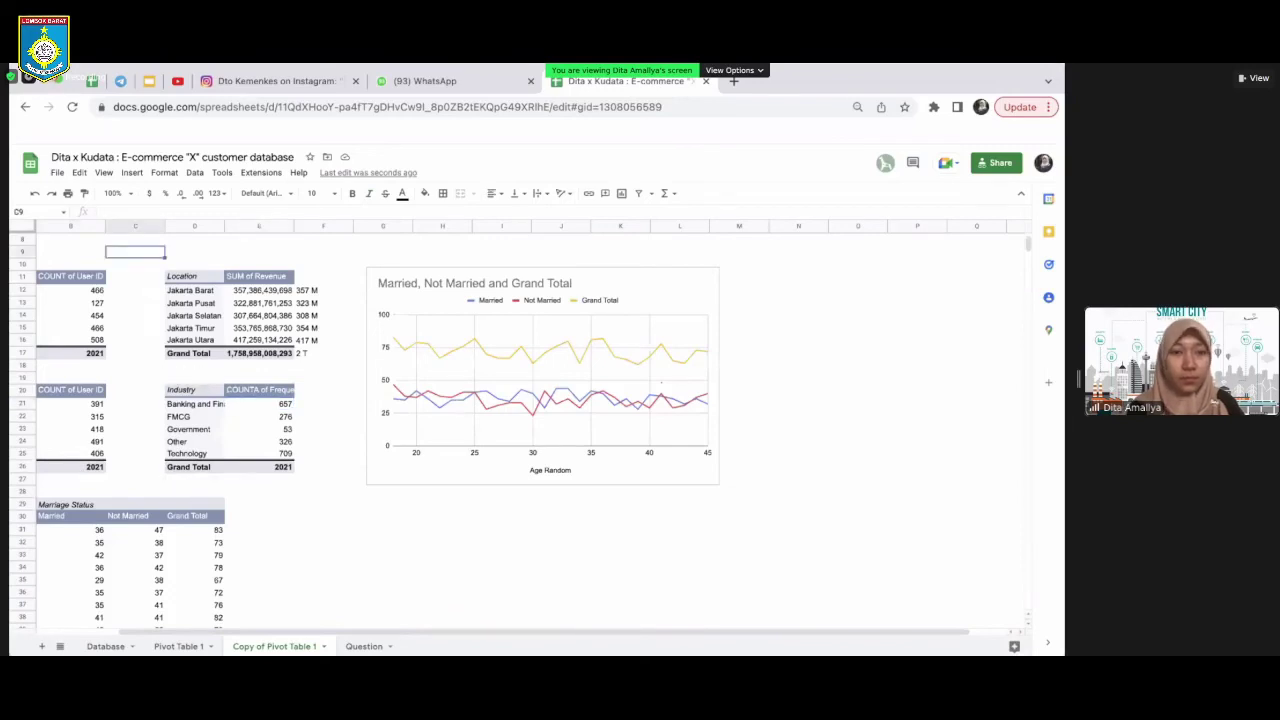
key("Left")
key("Left")
key("Up")
key("Up")
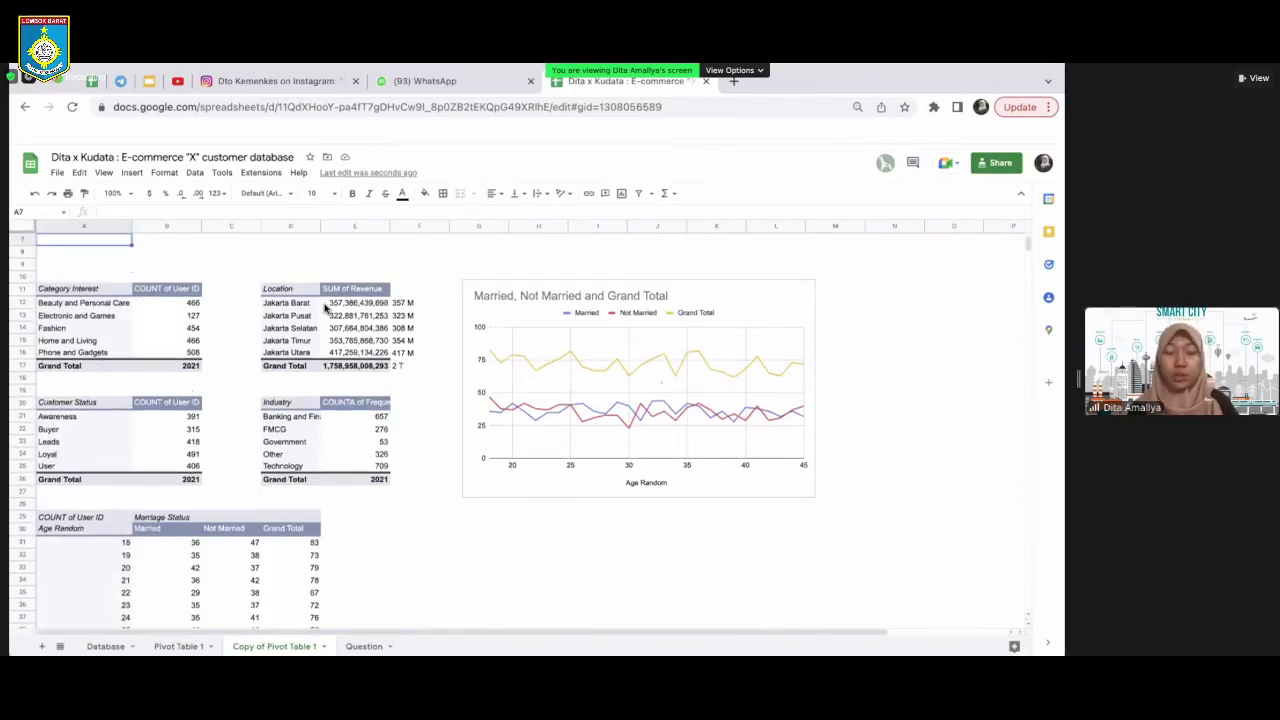
key("Up")
key("Up")
key("Up")
key("Up")
key("Up")
key("Up")
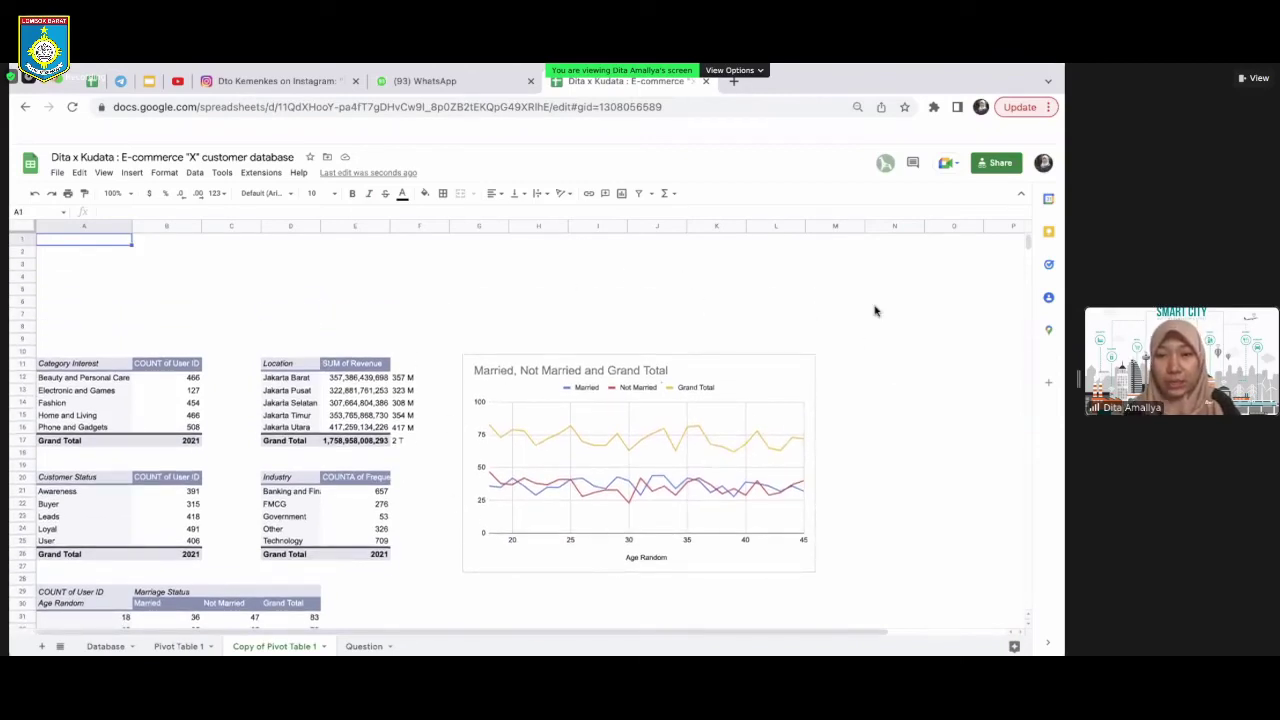
left_click(651, 242, "shift")
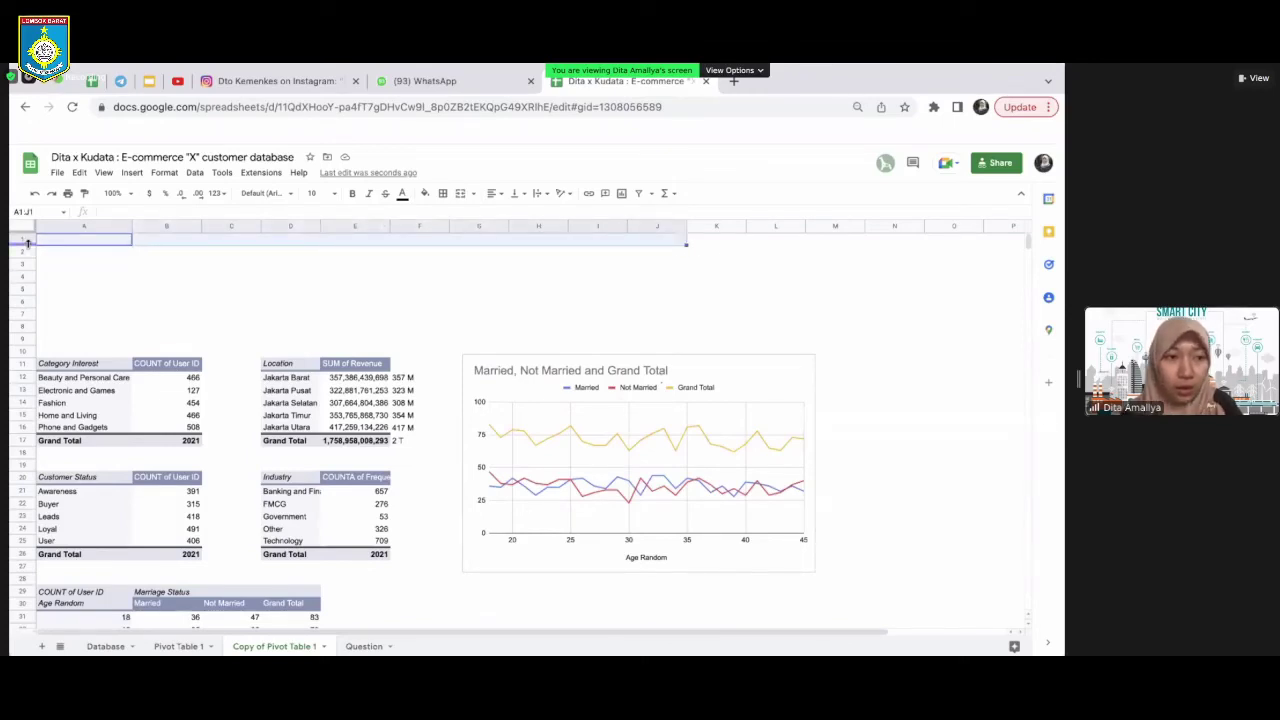
left_click_drag(28, 243, 29, 285)
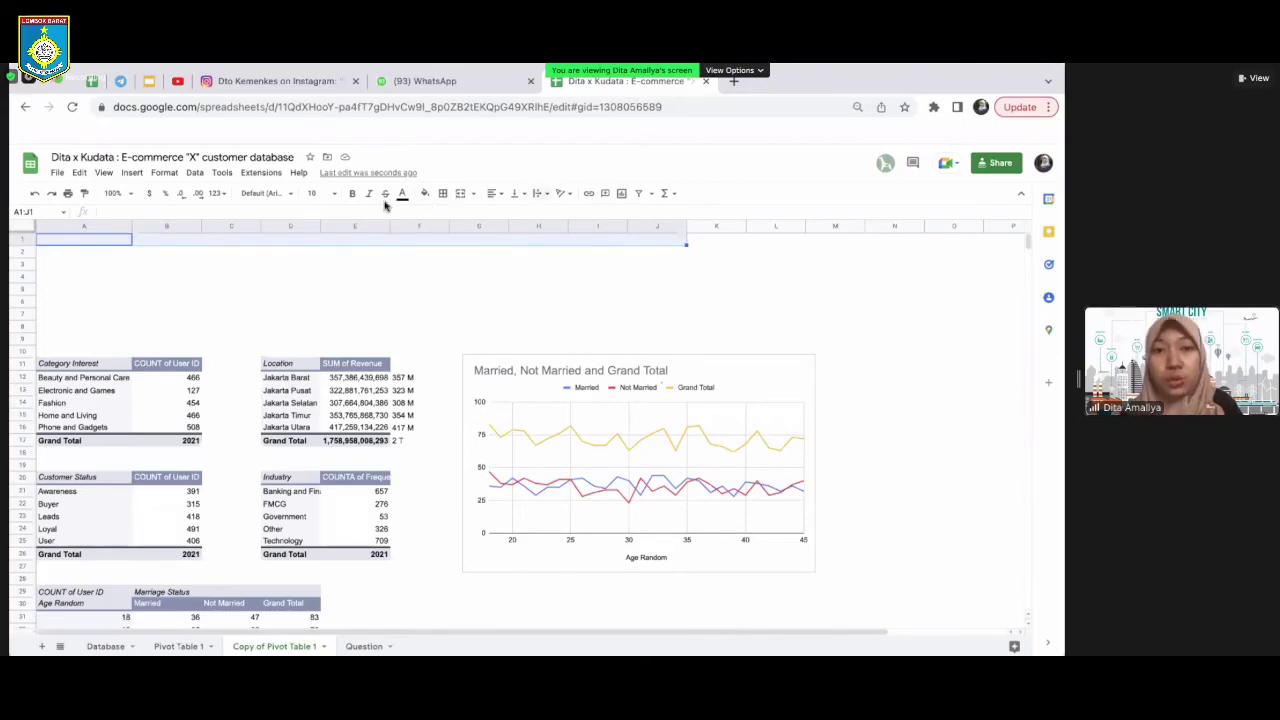
Set the font of the whole Copy of Pivot Table 1 sheet to Lato
left_click(288, 199)
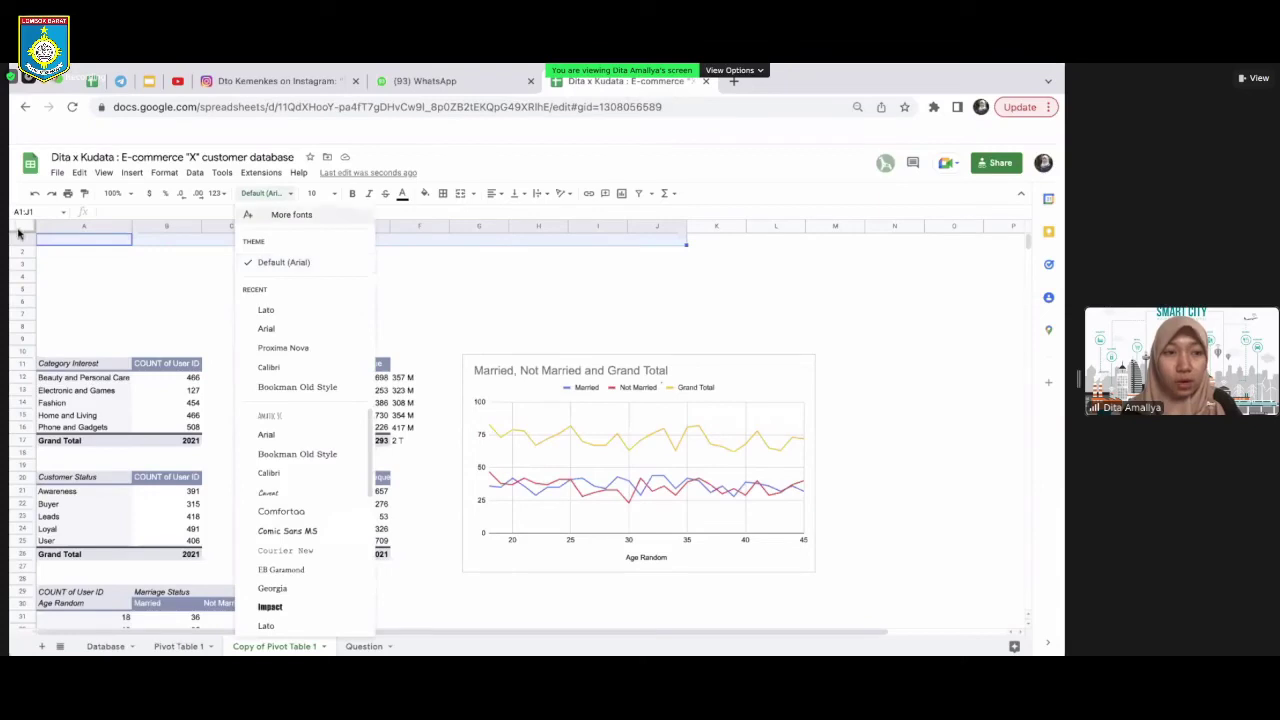
key("ctrl+a")
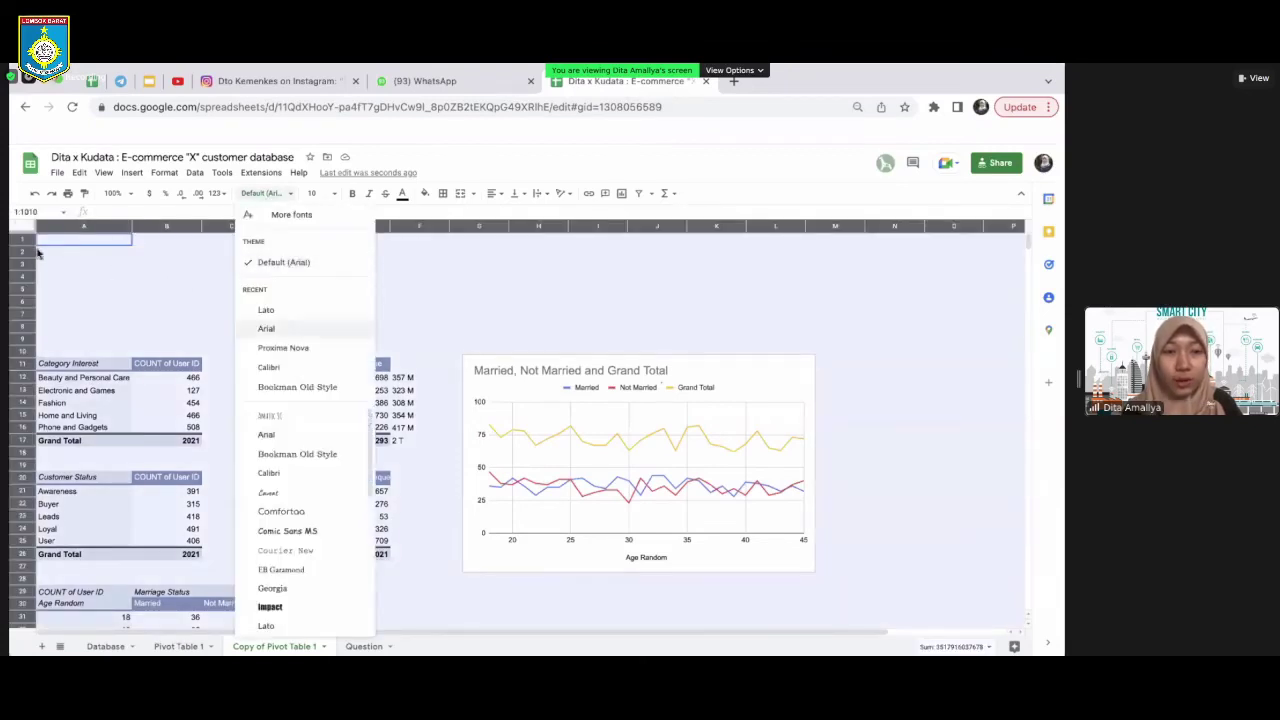
key("Return")
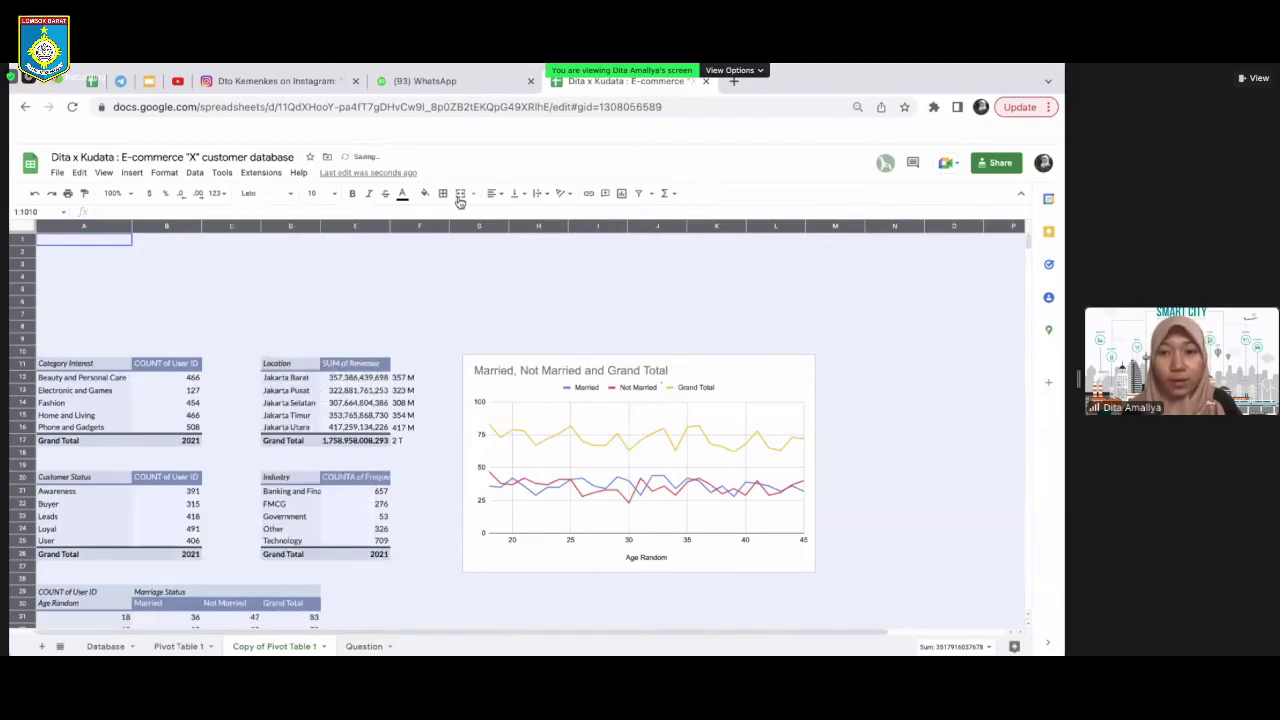
left_click(166, 277)
Merge cells A1 to J1 in the first row above the pivot tables
left_click(84, 240)
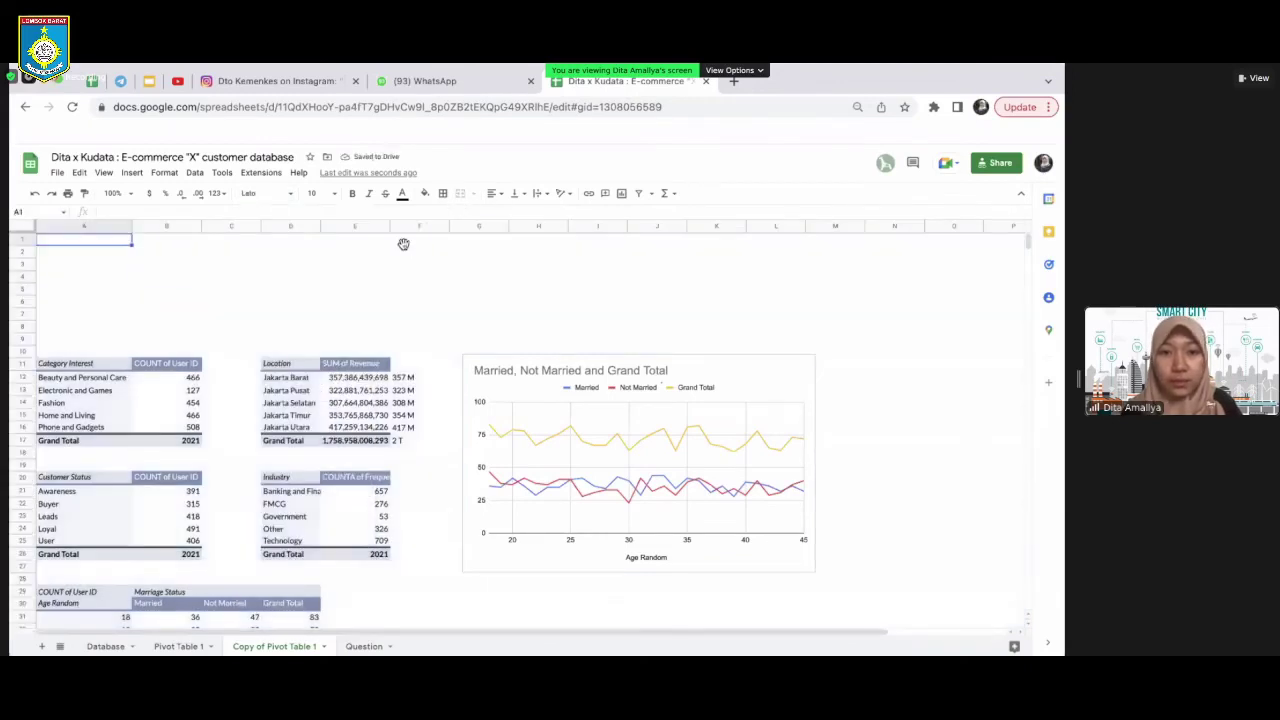
key("shift+Right")
key("shift+Right")
key("shift+Right")
key("shift+Right")
key("shift+Right")
key("shift+Right")
key("shift+Right")
key("shift+Right")
key("shift+Right")
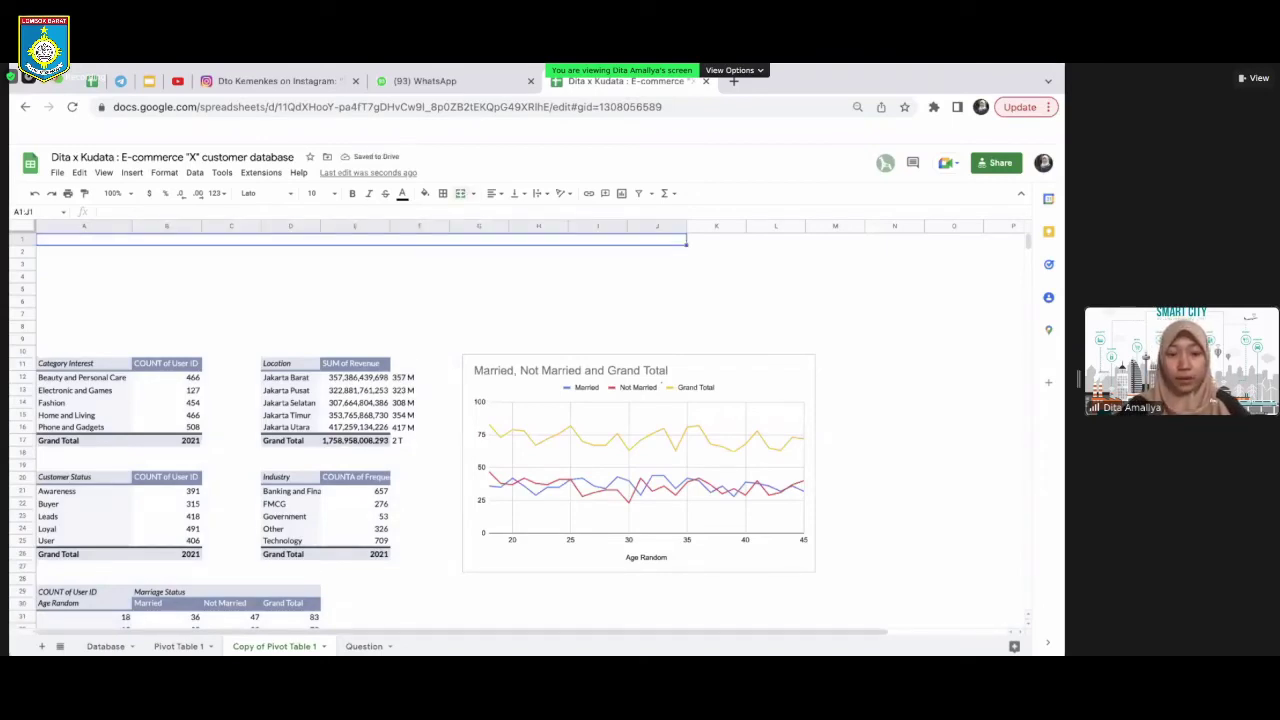
type("CUSTO")
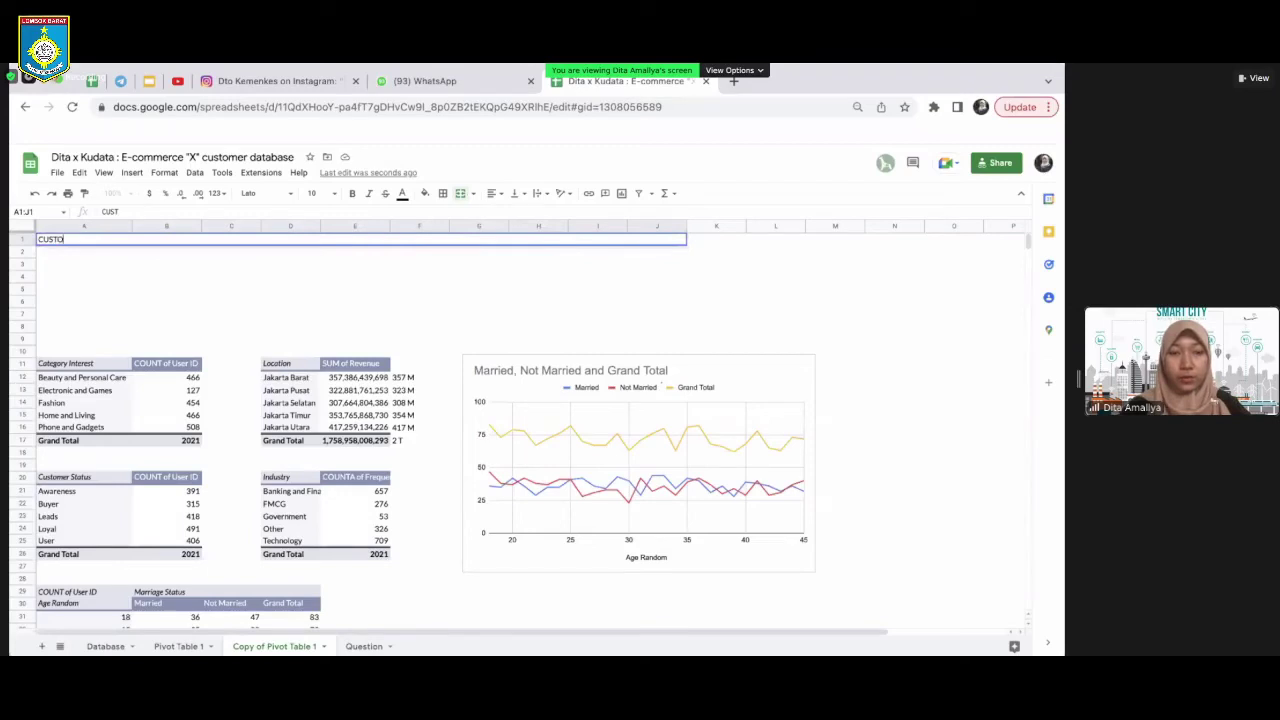
type("MER CO")
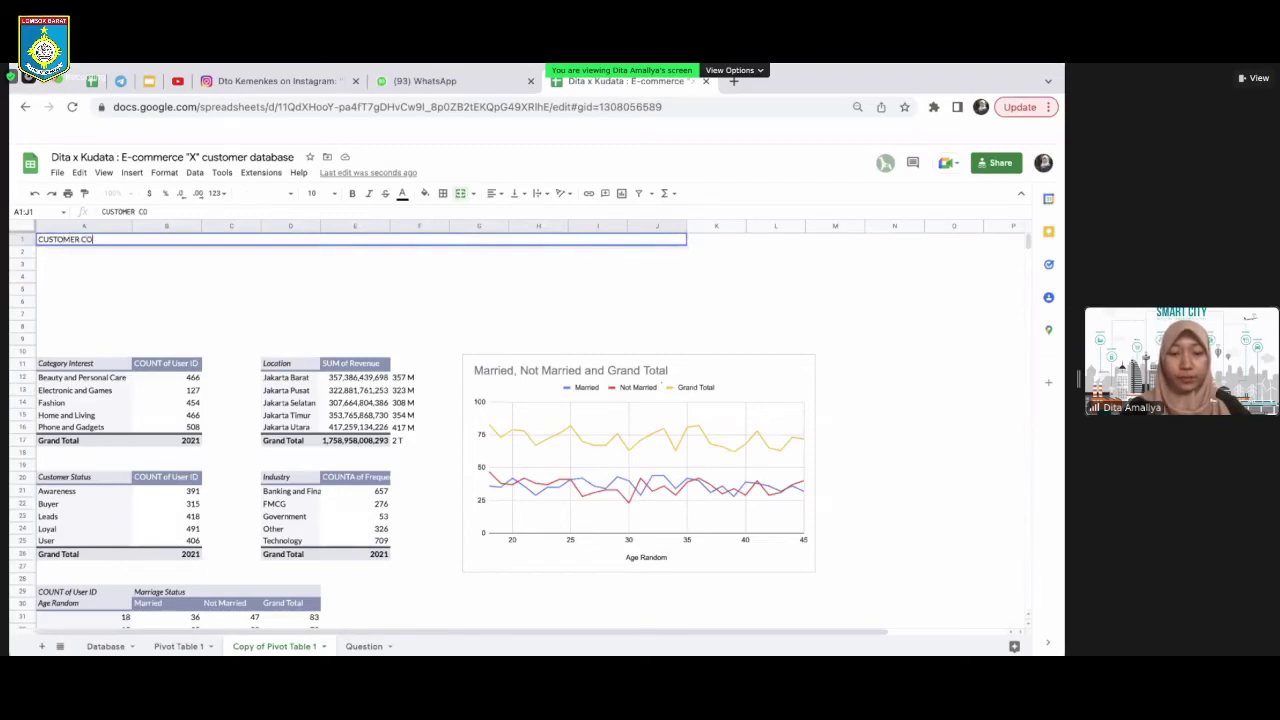
key("BackSpace")
key("BackSpace")
type("SALES")
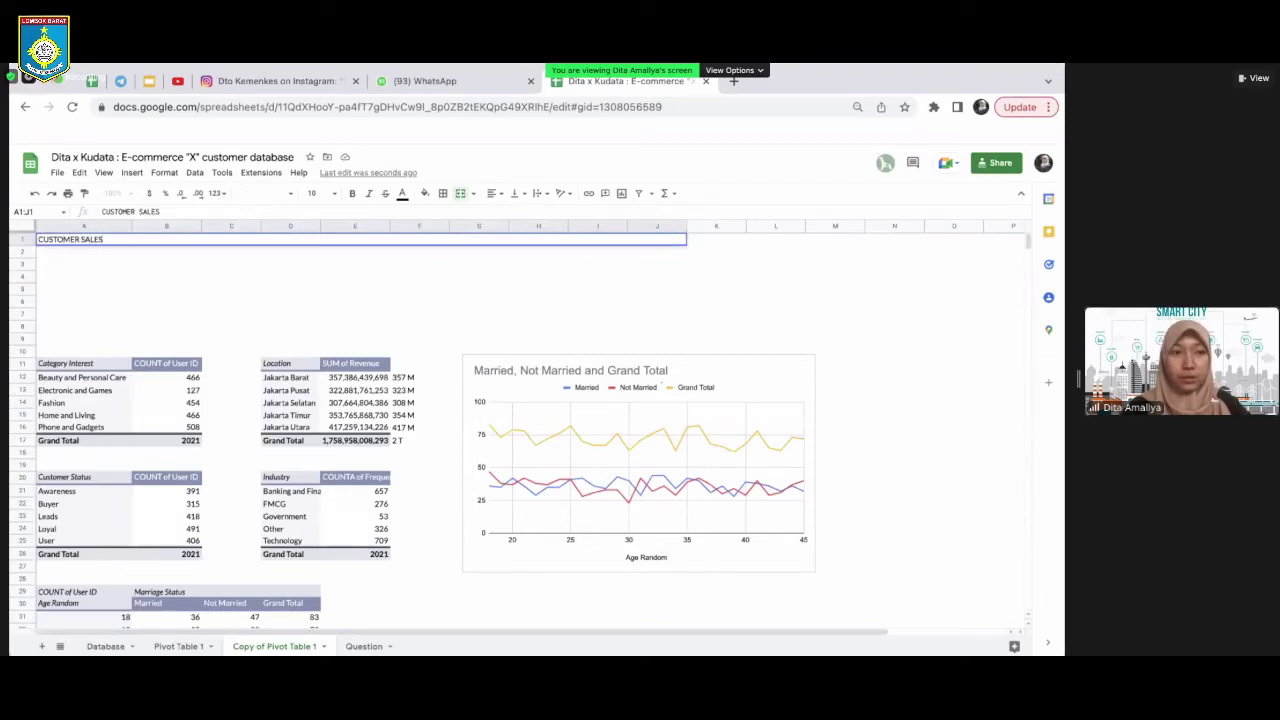
key("BackSpace")
key("BackSpace")
key("BackSpace")
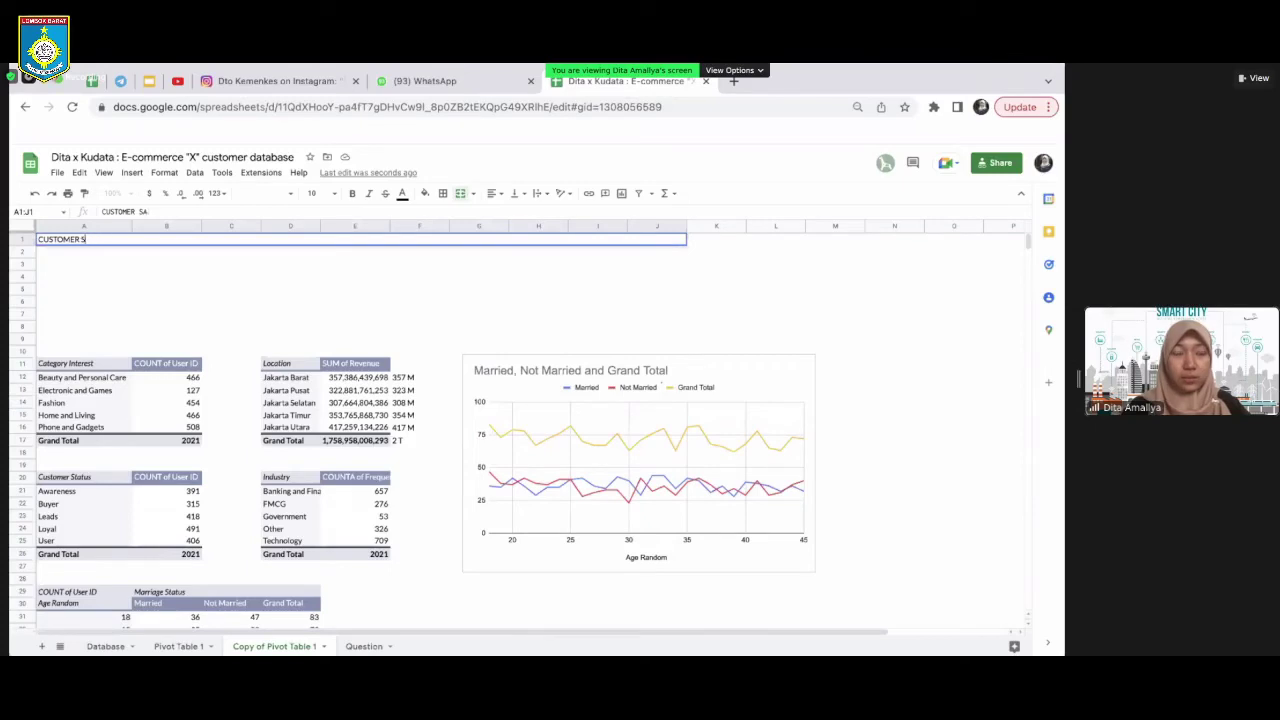
key("BackSpace")
key("BackSpace")
key("BackSpace")
key("BackSpace")
key("BackSpace")
key("BackSpace")
Enter the title PRODUCT SALES REPORT ECOMMERCE X in the merged cell A1:J1
type("PRODUCT SA")
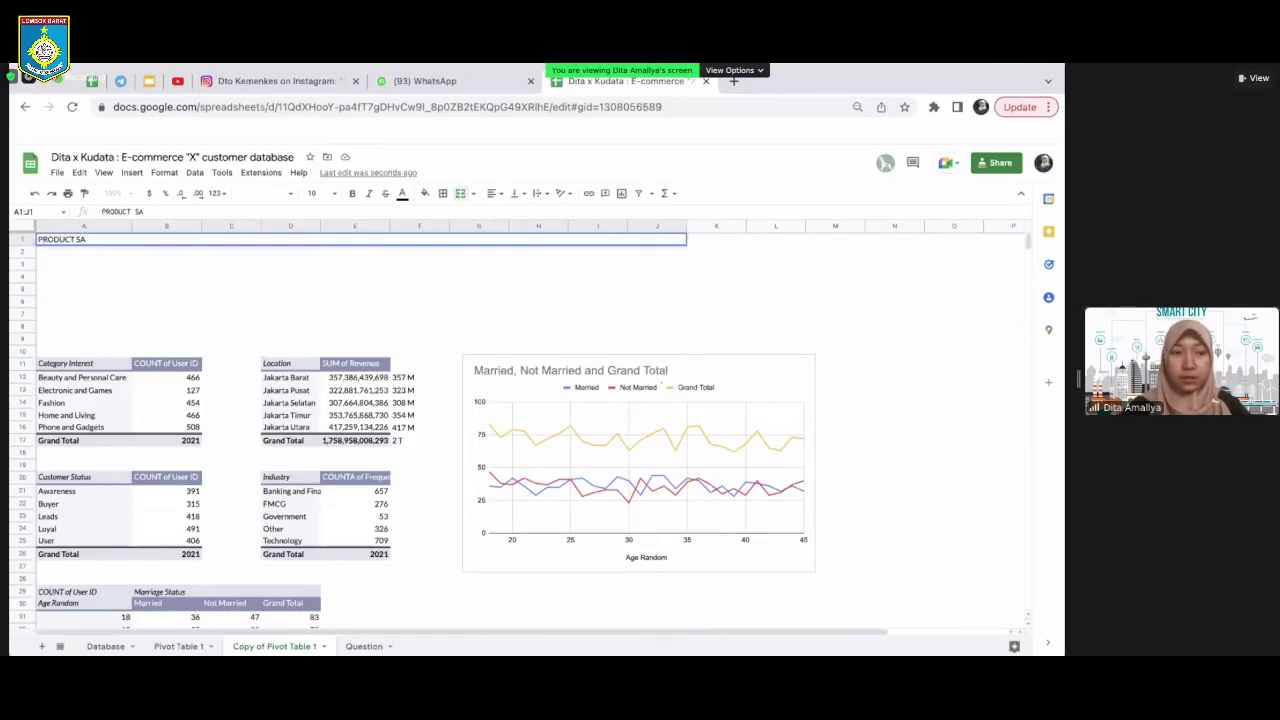
type("LES R")
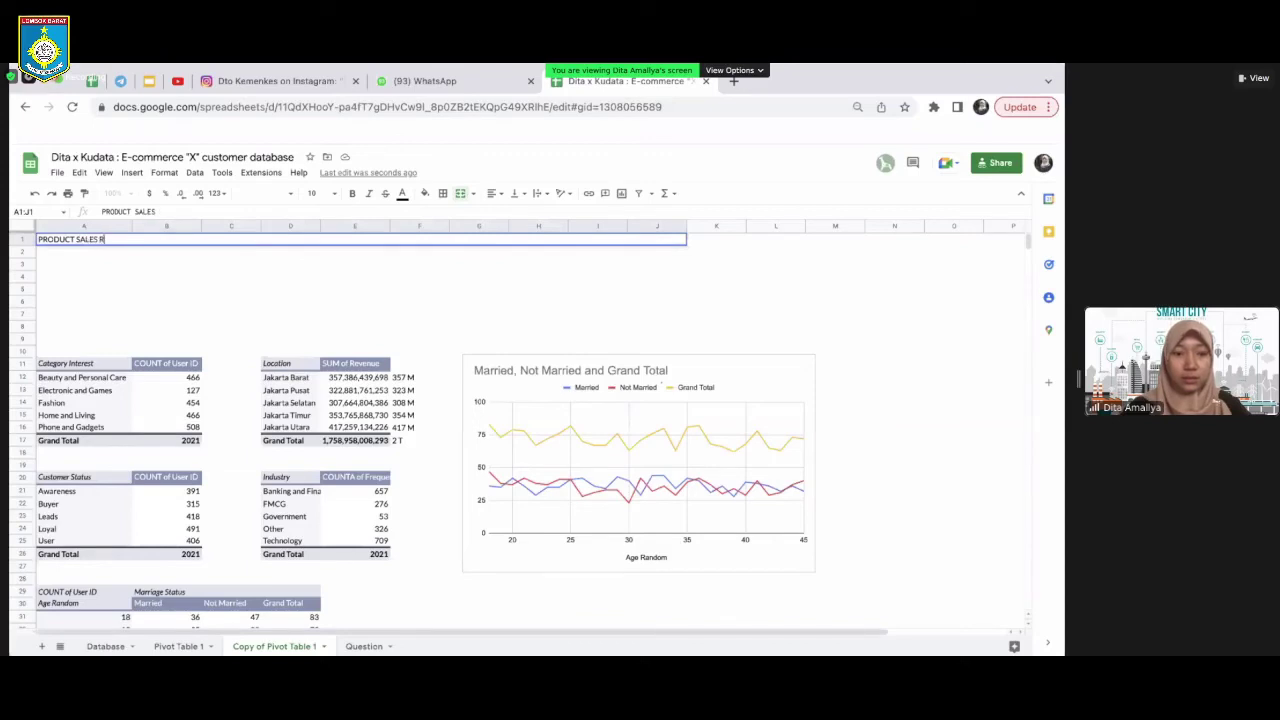
type("EPORT EX")
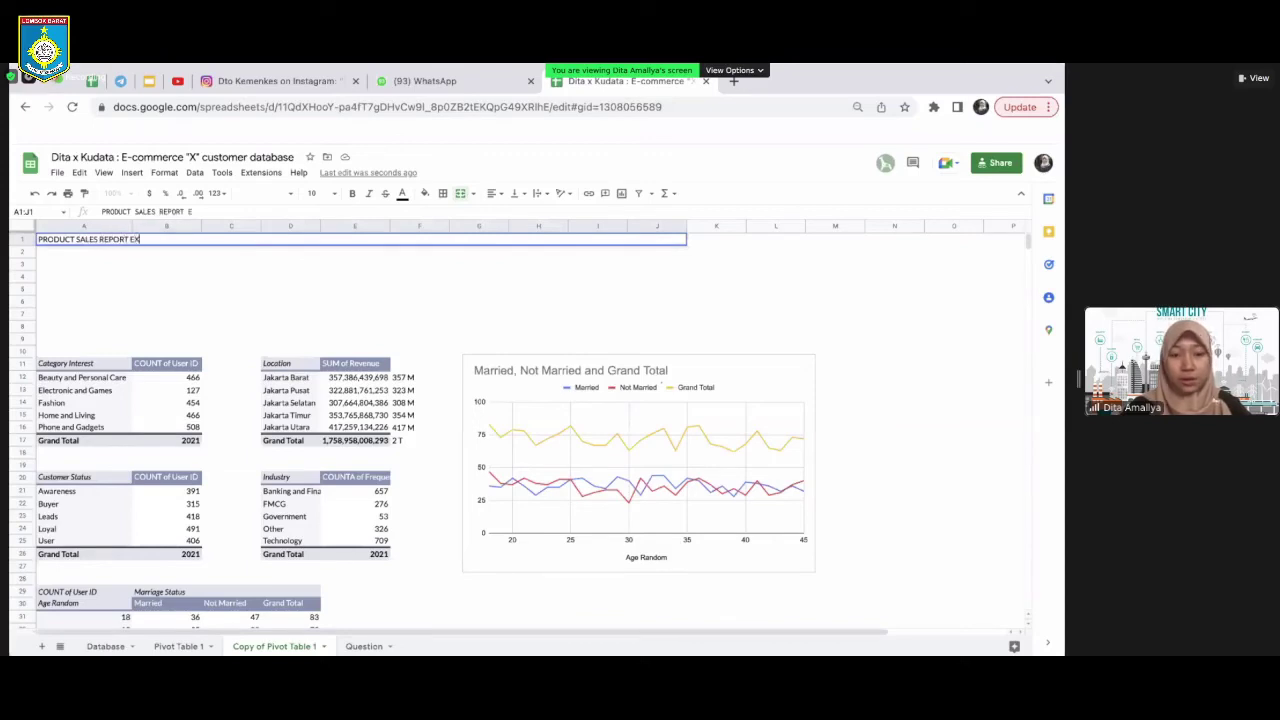
type("OM")
key("BackSpace")
key("BackSpace")
type("O")
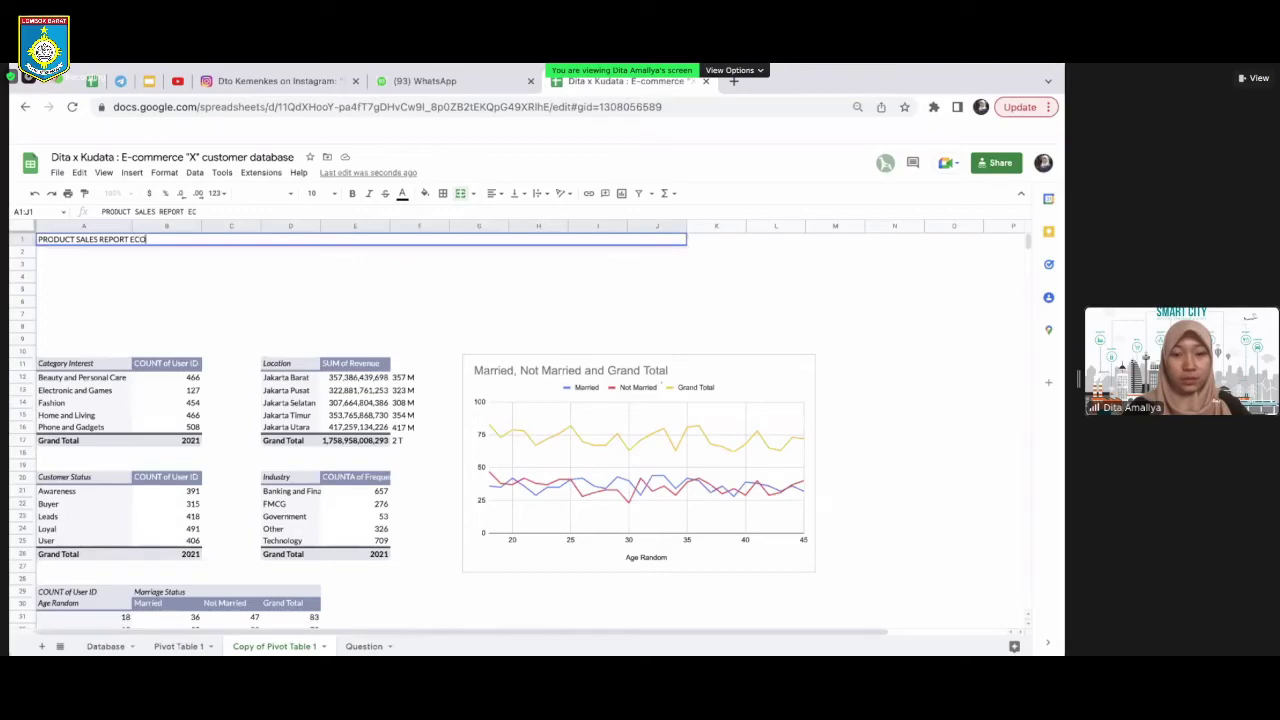
type("MMERCE X")
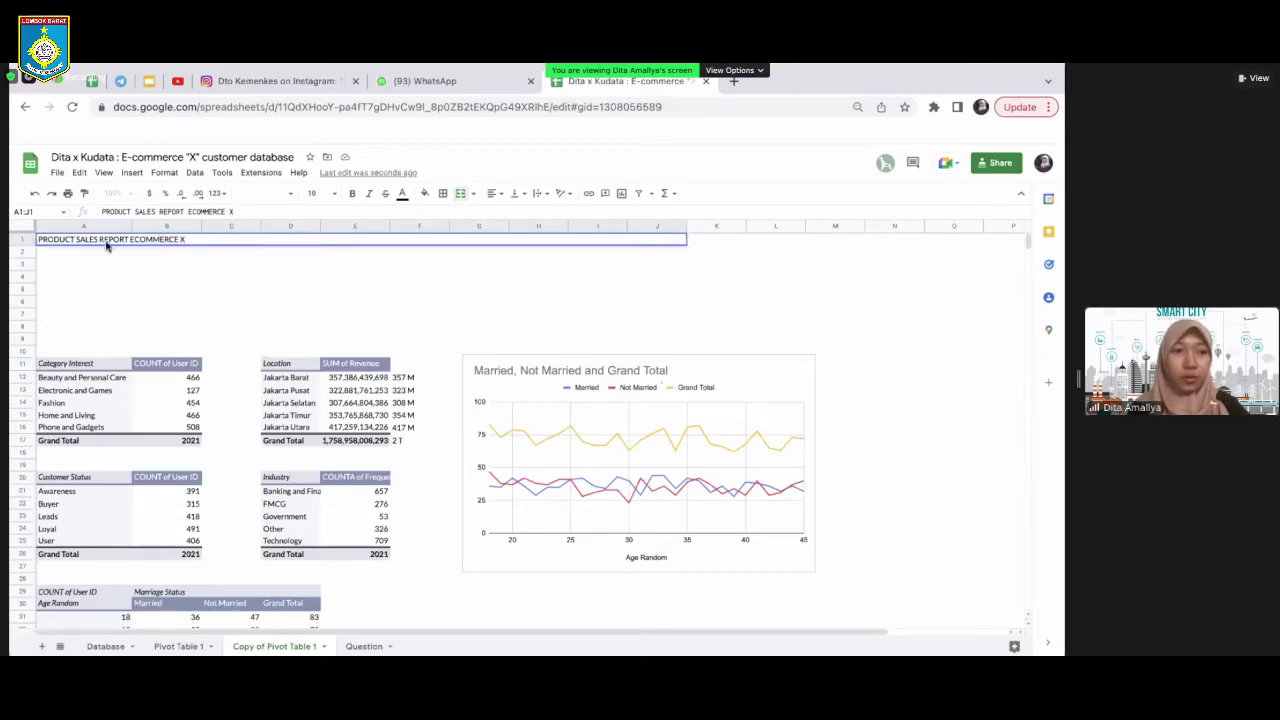
key("Return")
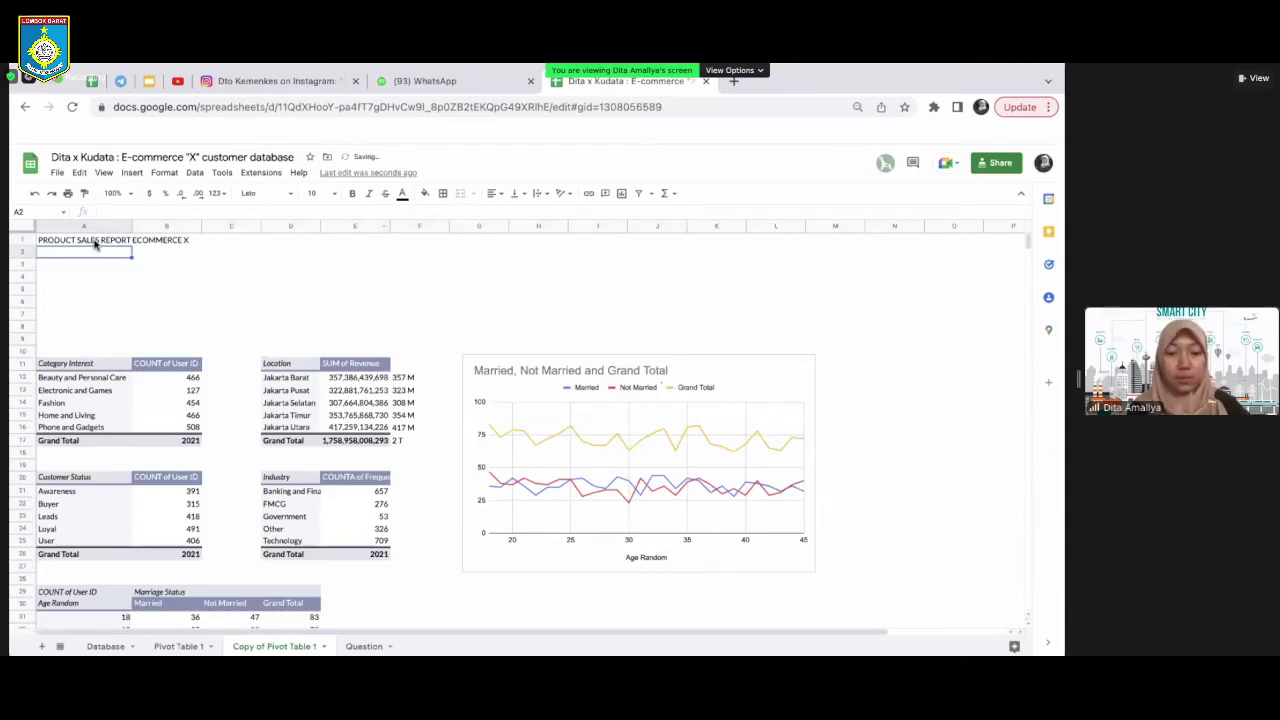
Center the report title in the merged cell, make it bold and set its font size to 24
left_click_drag(95, 243, 650, 241)
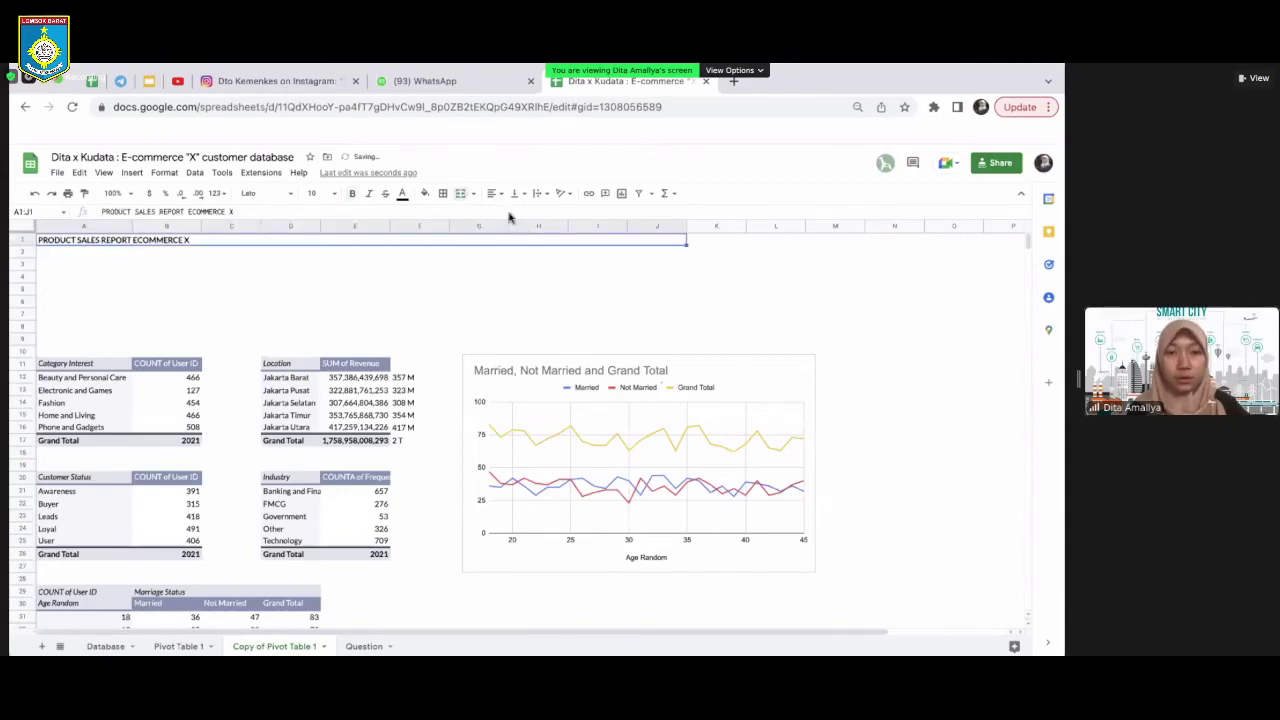
key("ctrl+shift+e")
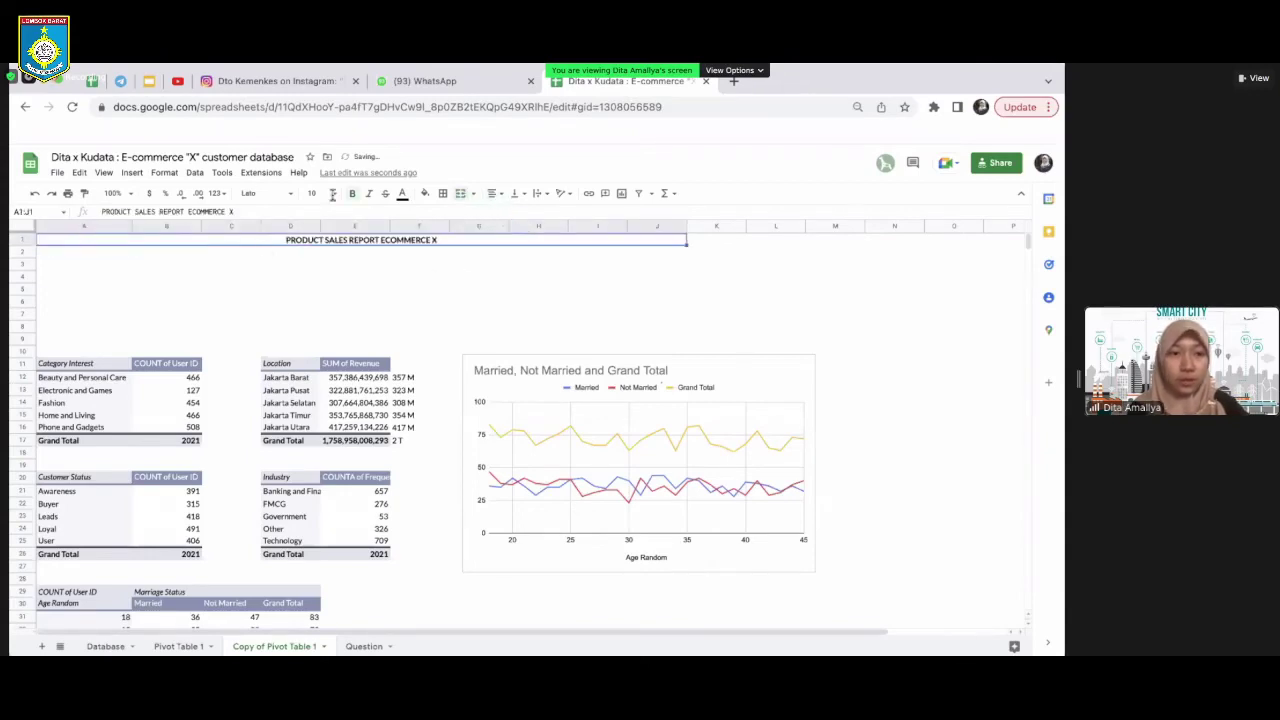
left_click(334, 196)
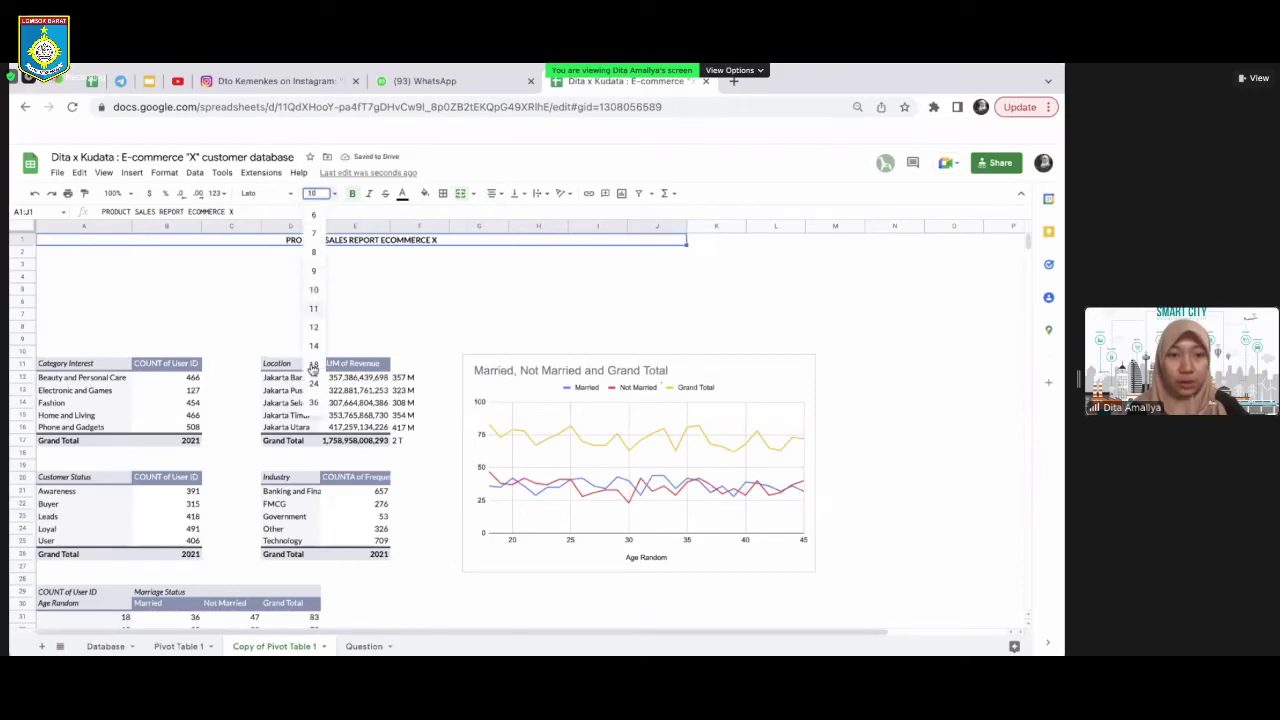
left_click(314, 384)
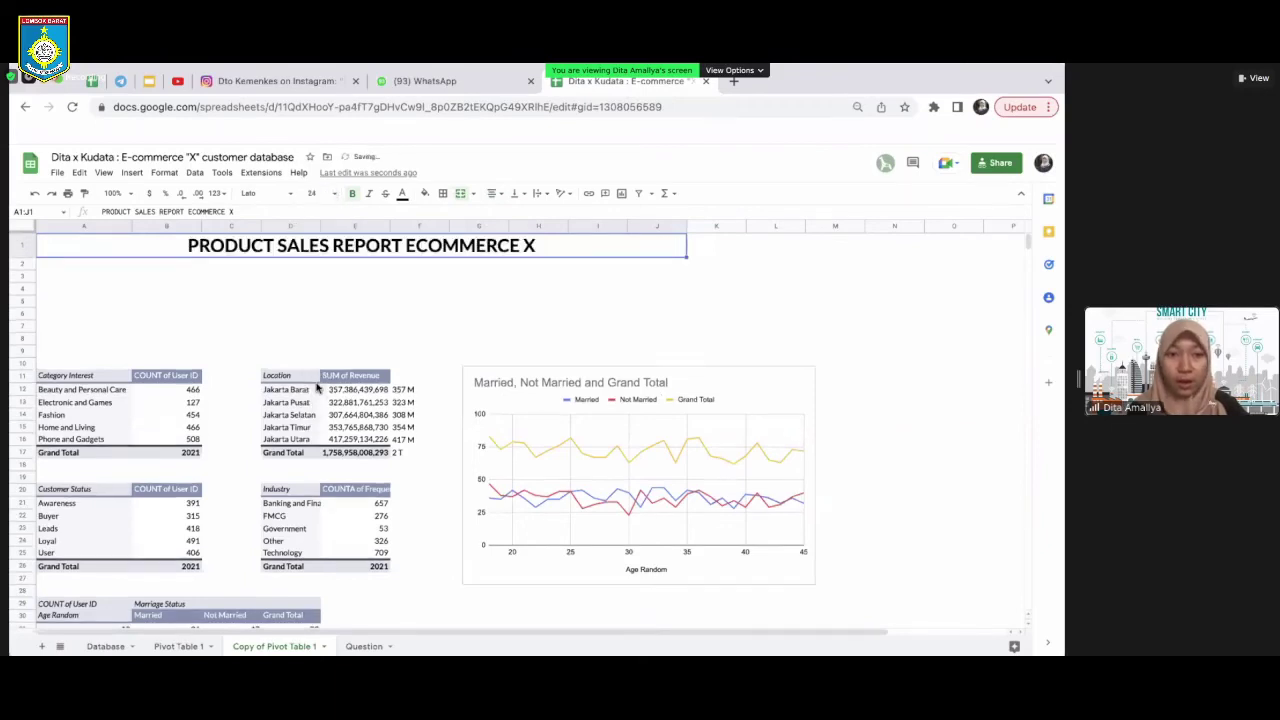
left_click(617, 318)
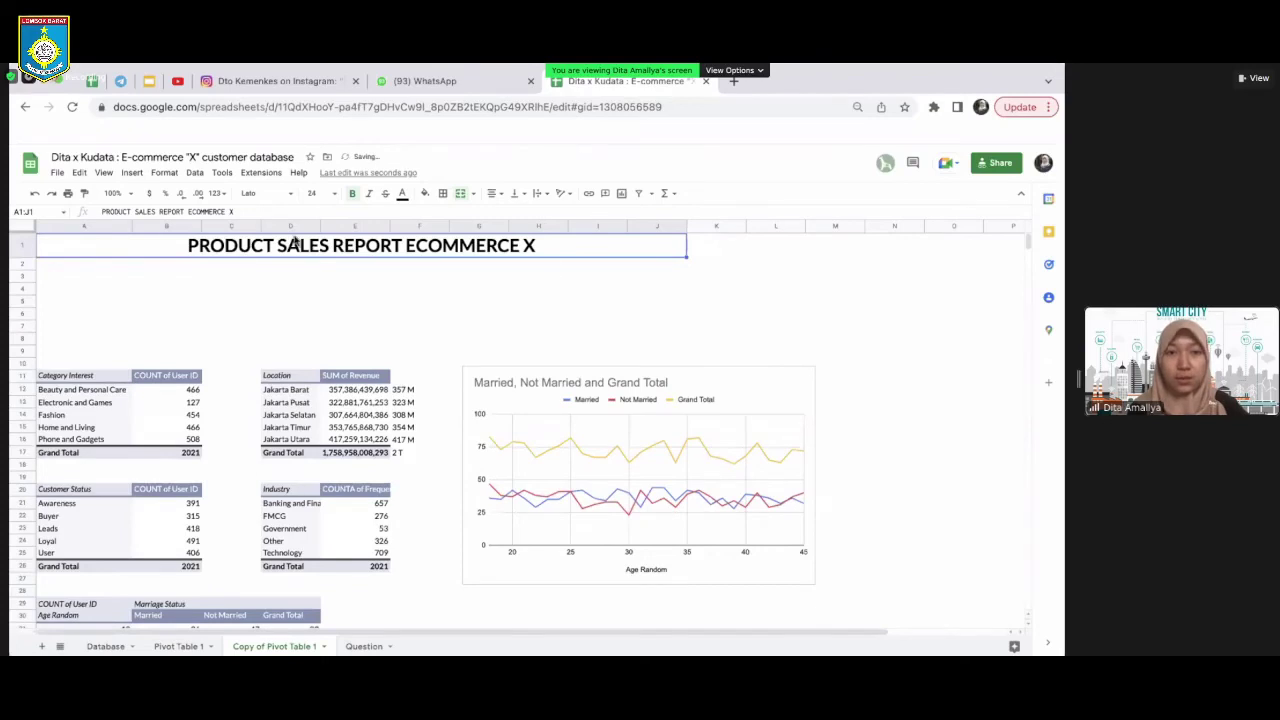
Apply the default grey alternating colours to the title cell A1:J1
left_click(295, 240)
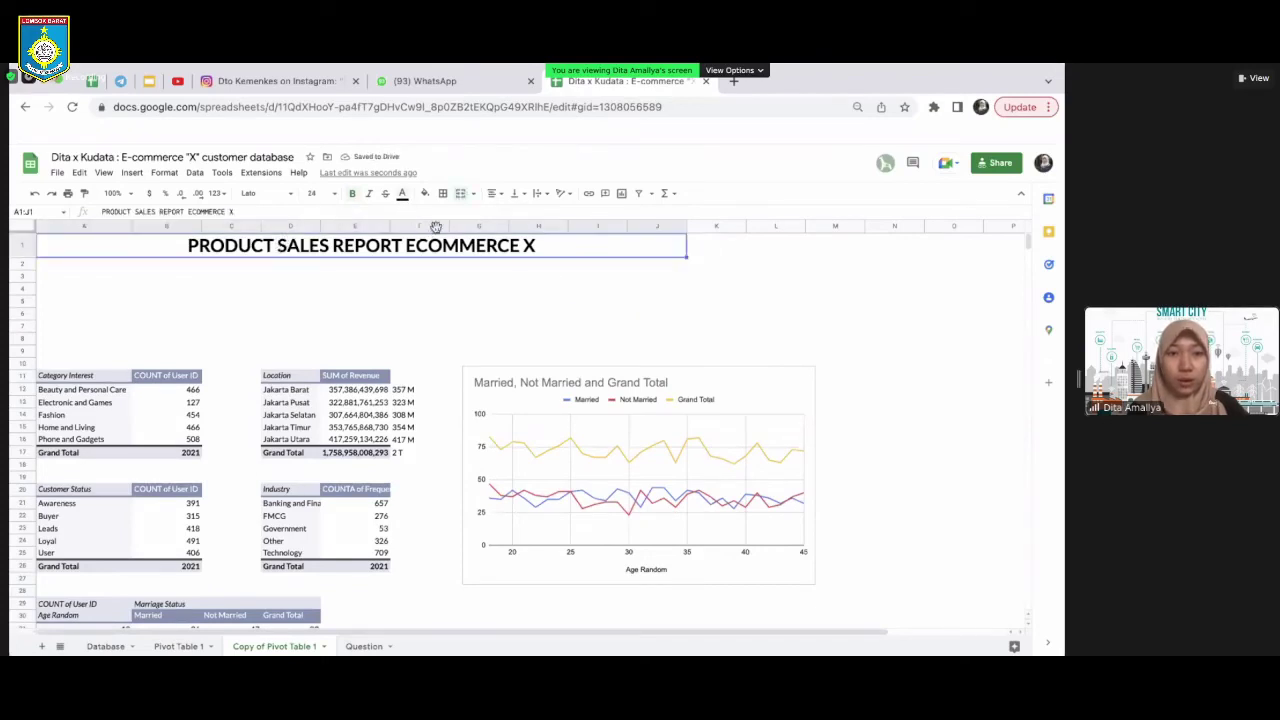
left_click(425, 193)
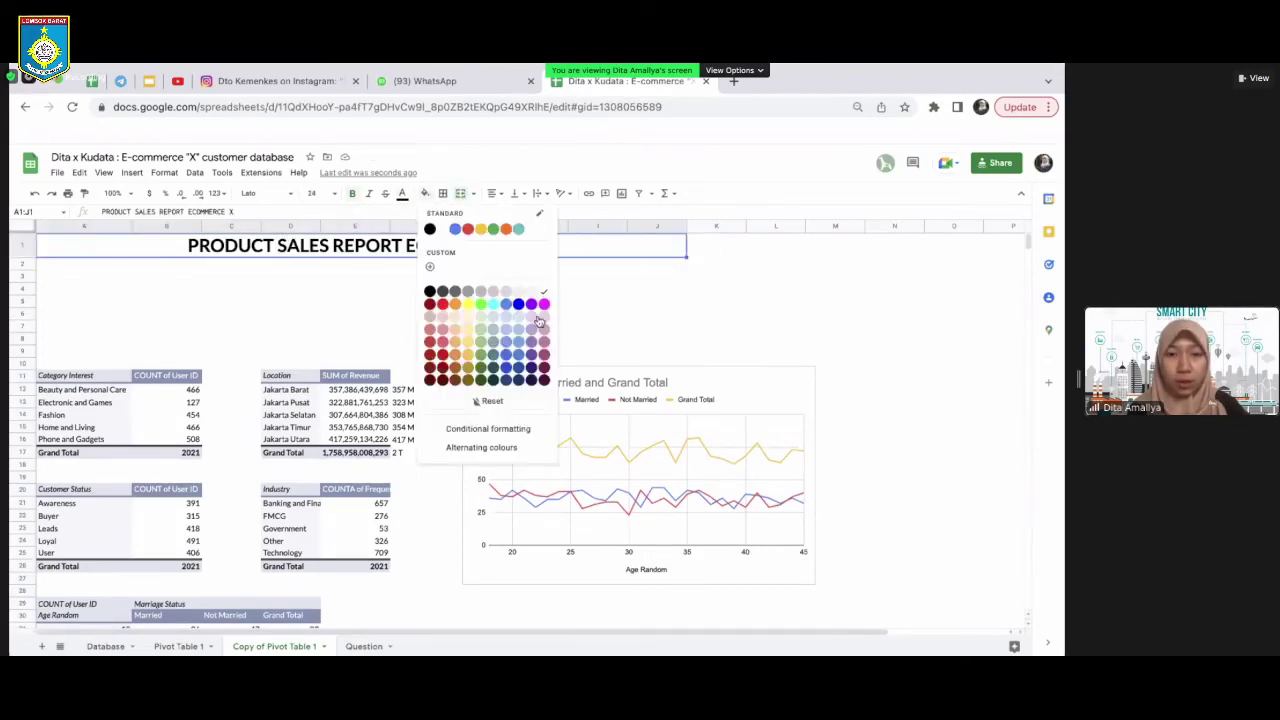
left_click(170, 364)
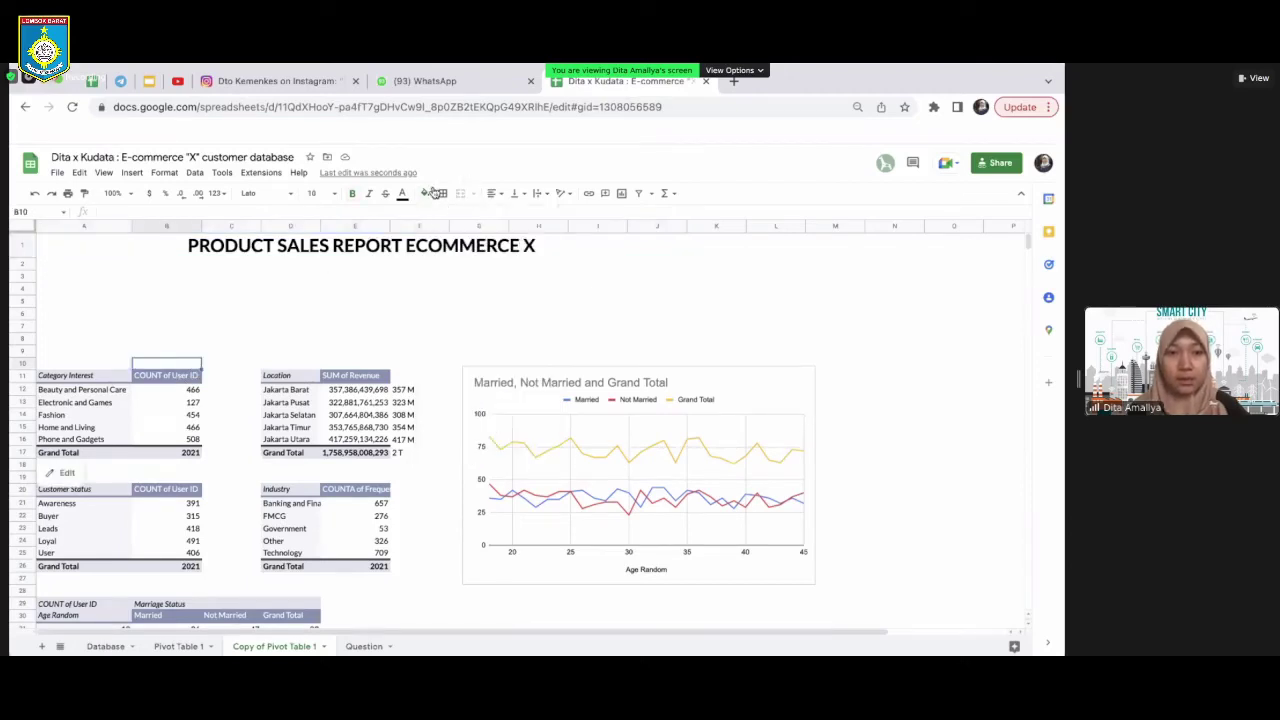
left_click(430, 245)
left_click(428, 193)
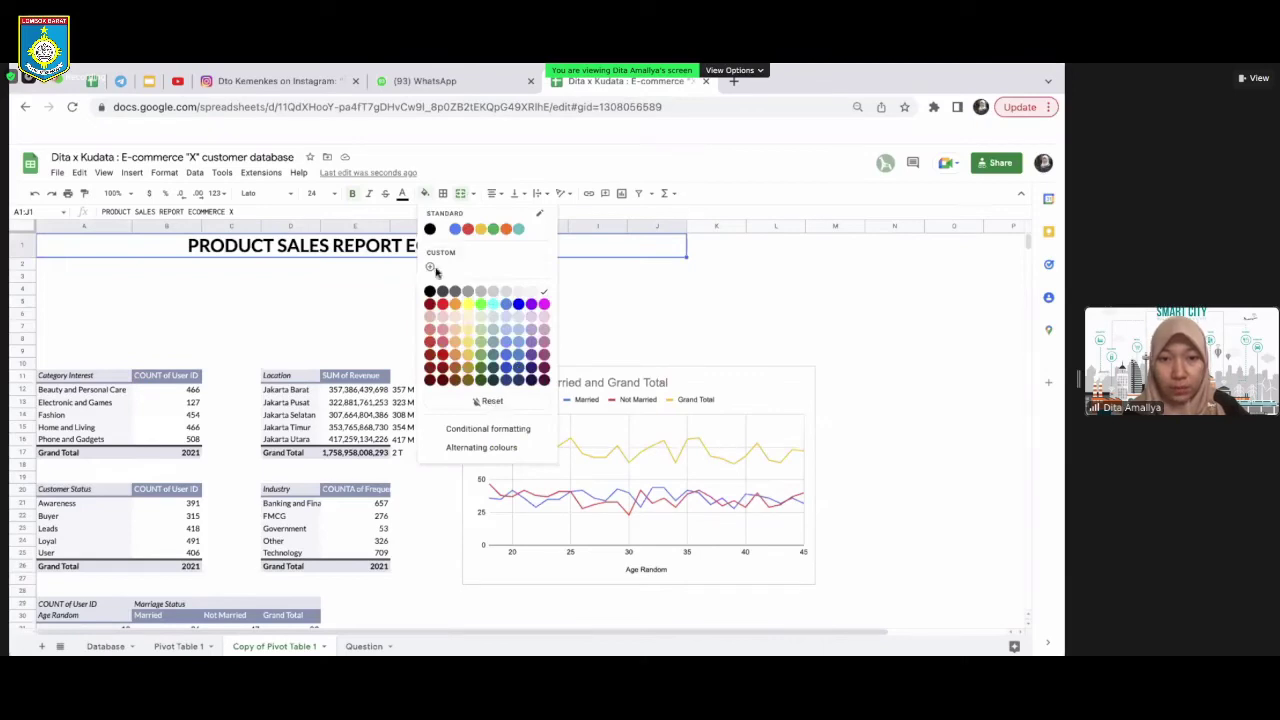
left_click(490, 448)
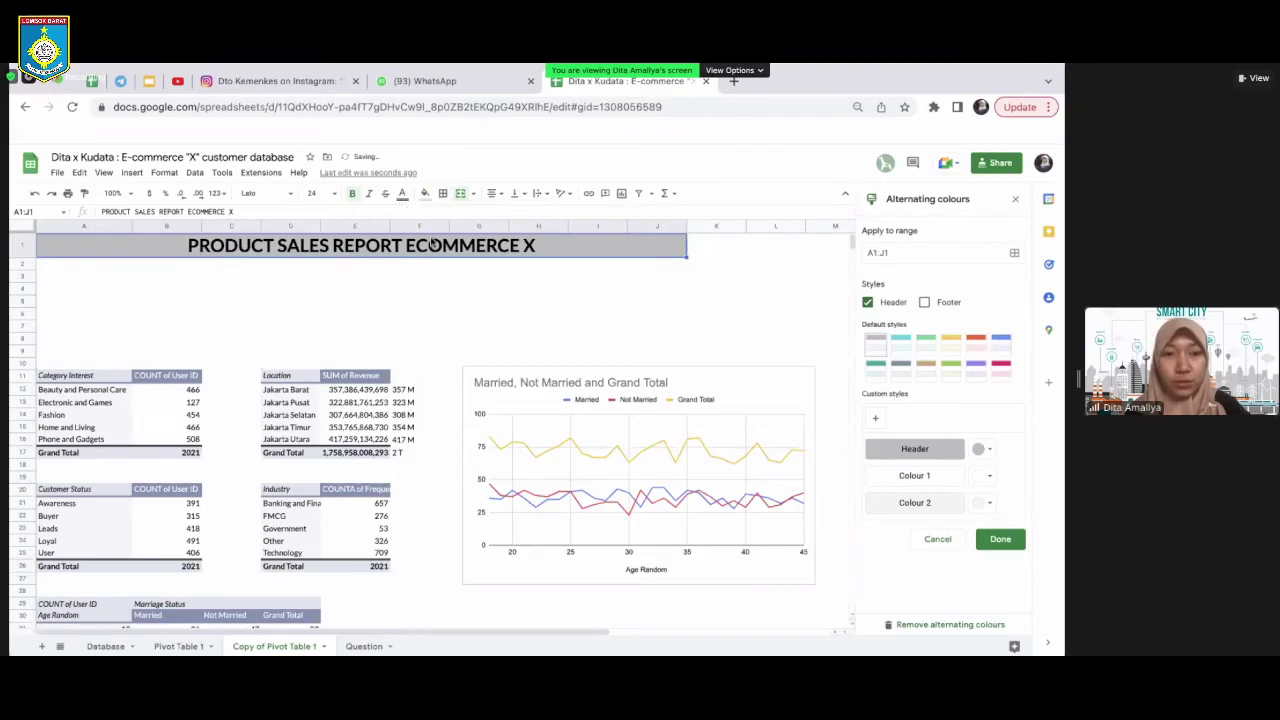
Fill the title cell A1:J1 with dark blue and make its text white
left_click(425, 193)
left_click(480, 257)
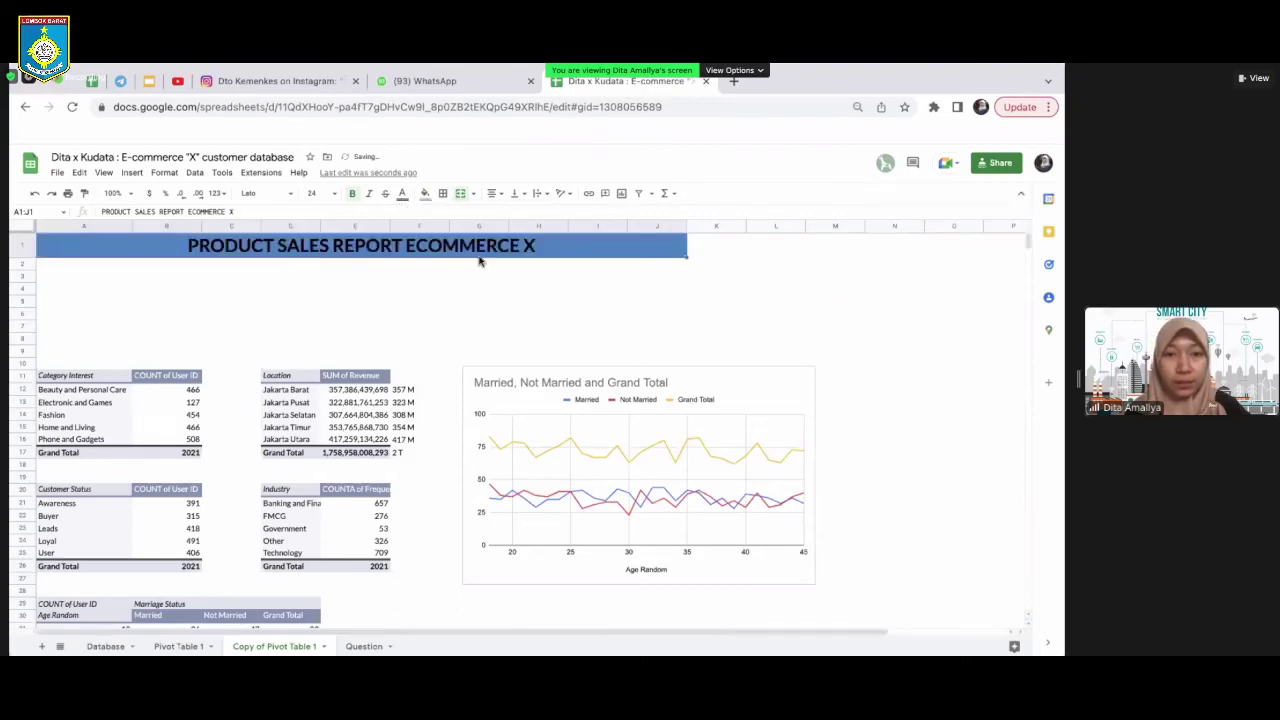
left_click(425, 193)
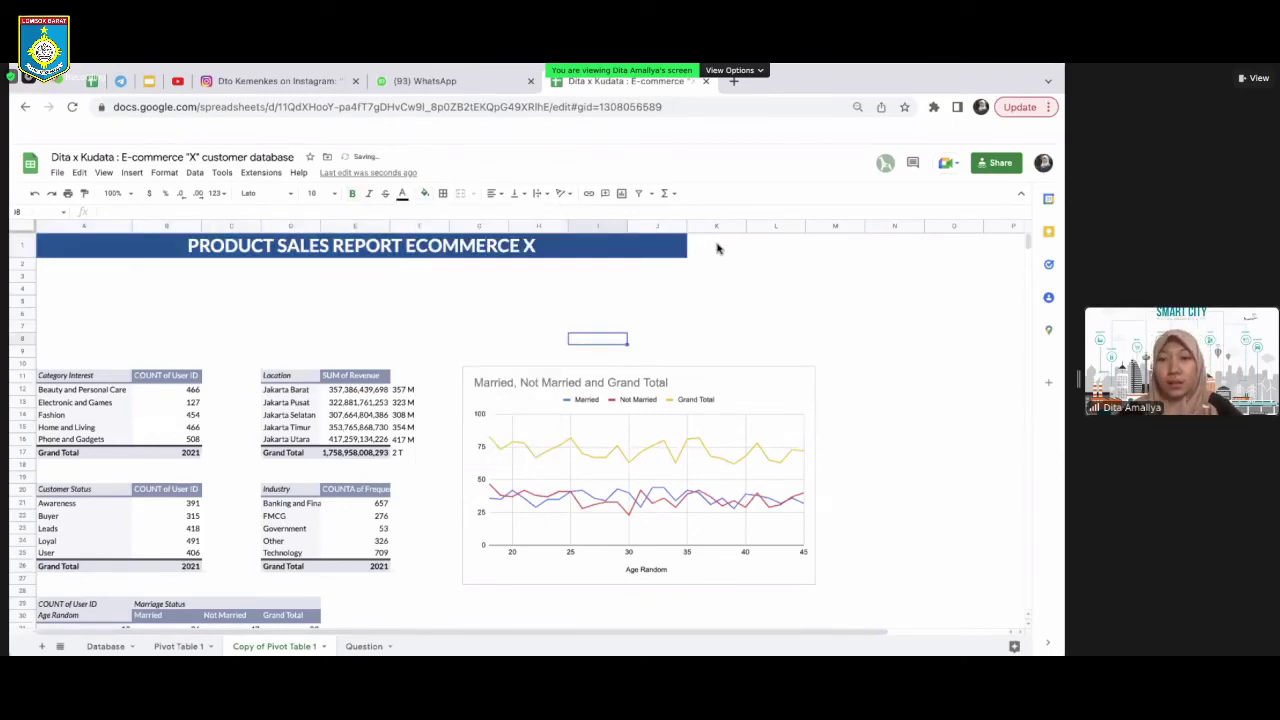
Enter the NOW function in cell K1 beside the title and widen column K to fit its content
left_click(716, 250)
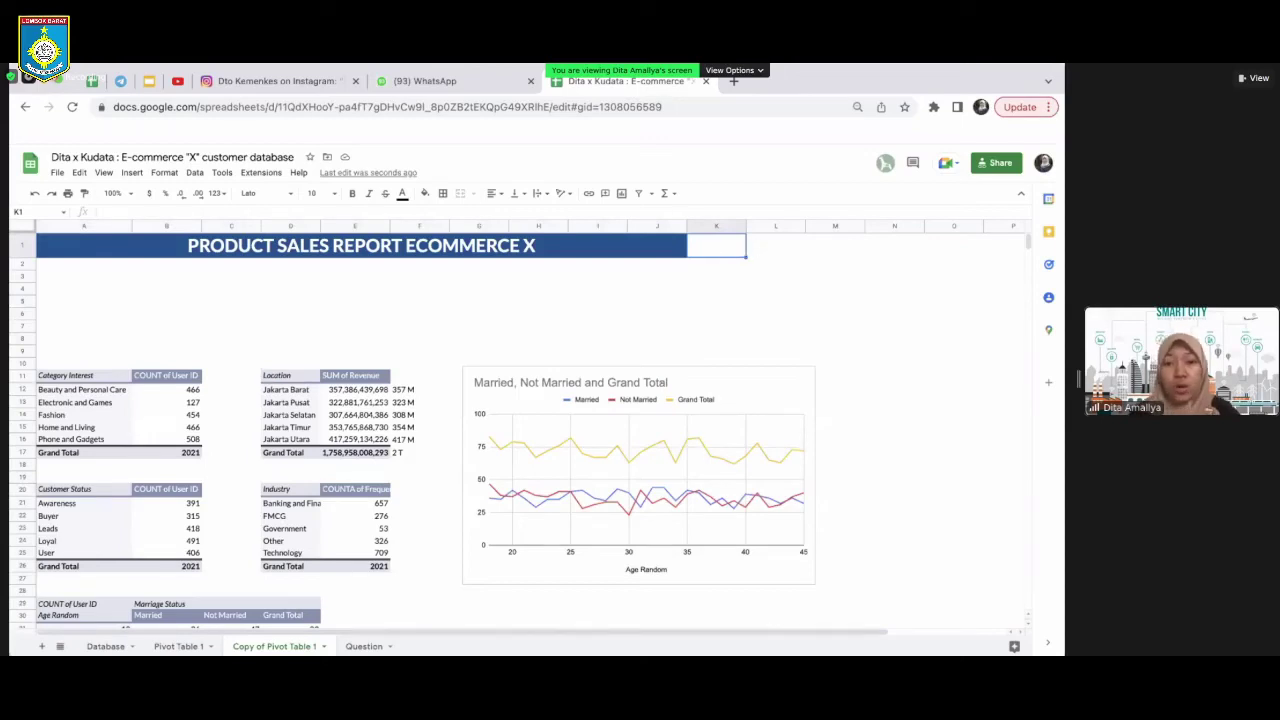
type("=")
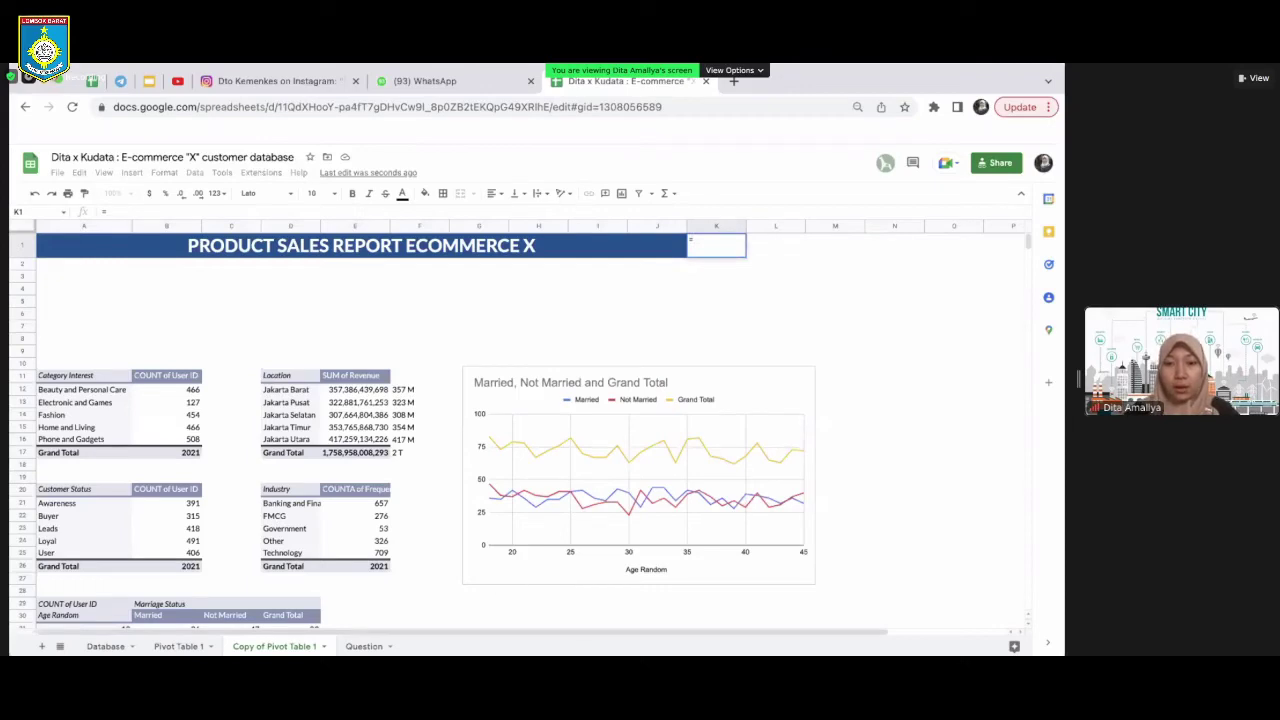
type("NOW")
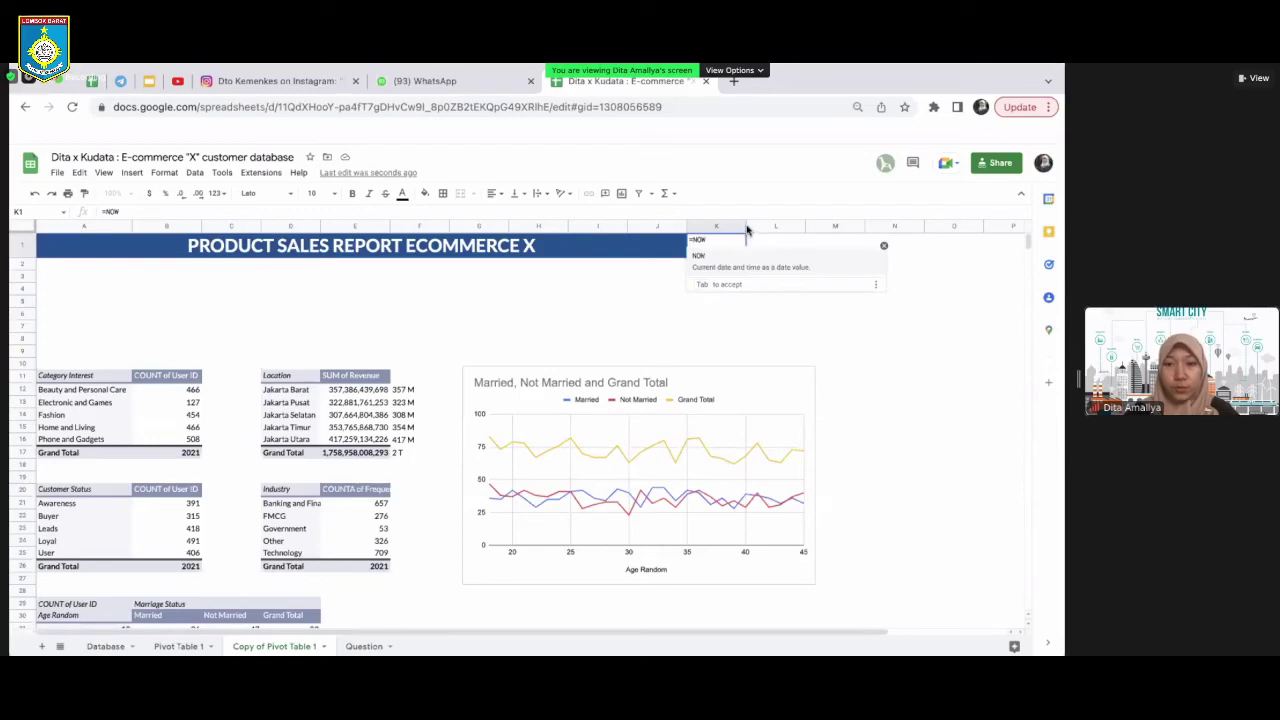
key("Return")
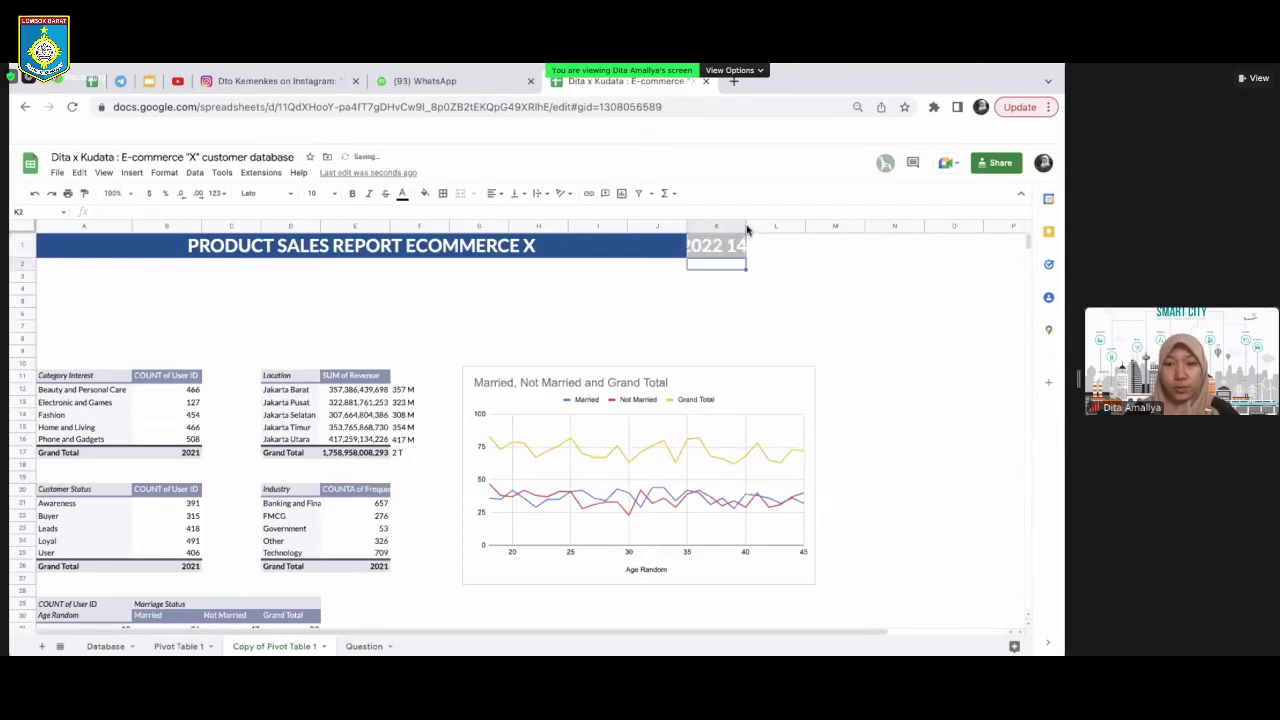
double_click(745, 224)
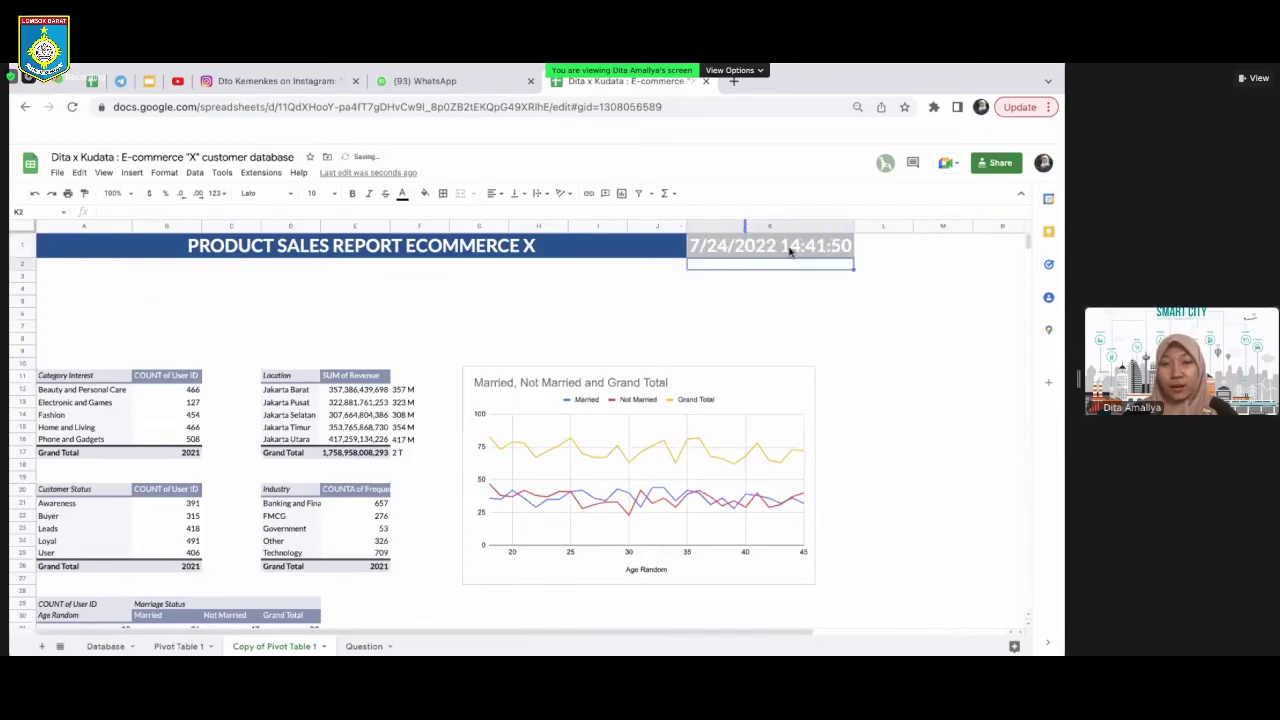
Fill the date and time cell K1 with the same dark blue as the report title
left_click(790, 252)
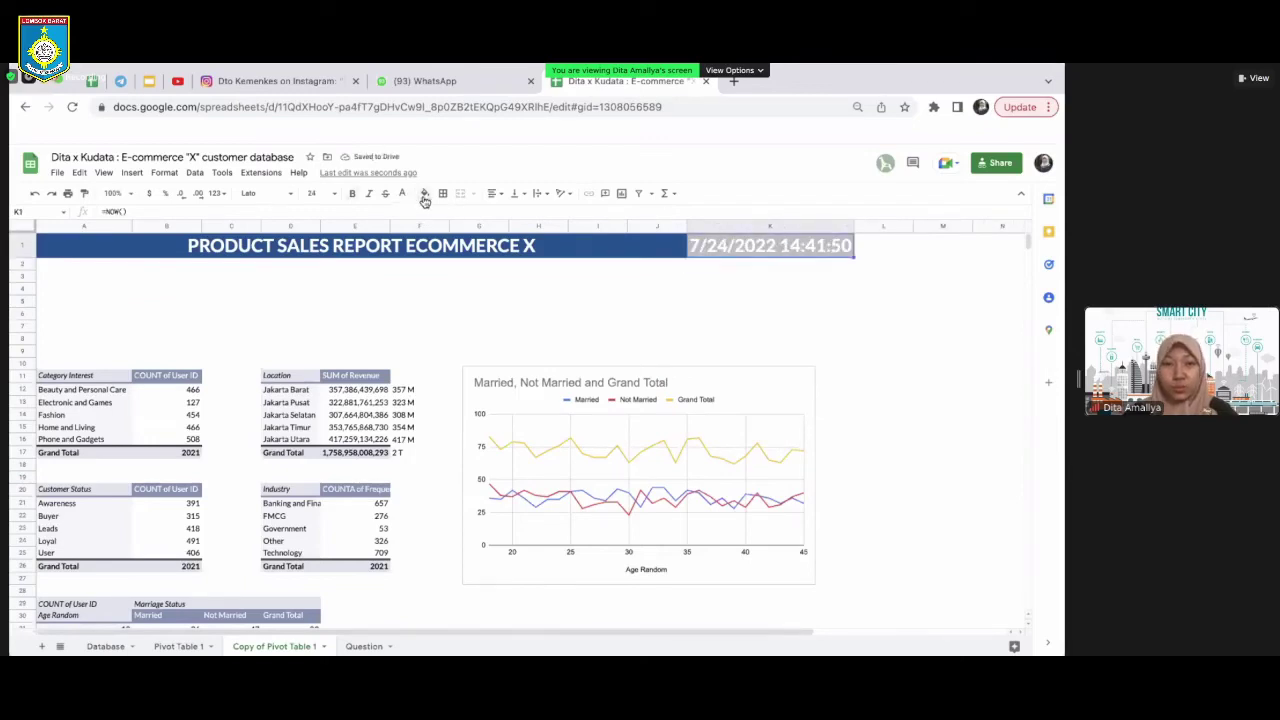
left_click(424, 196)
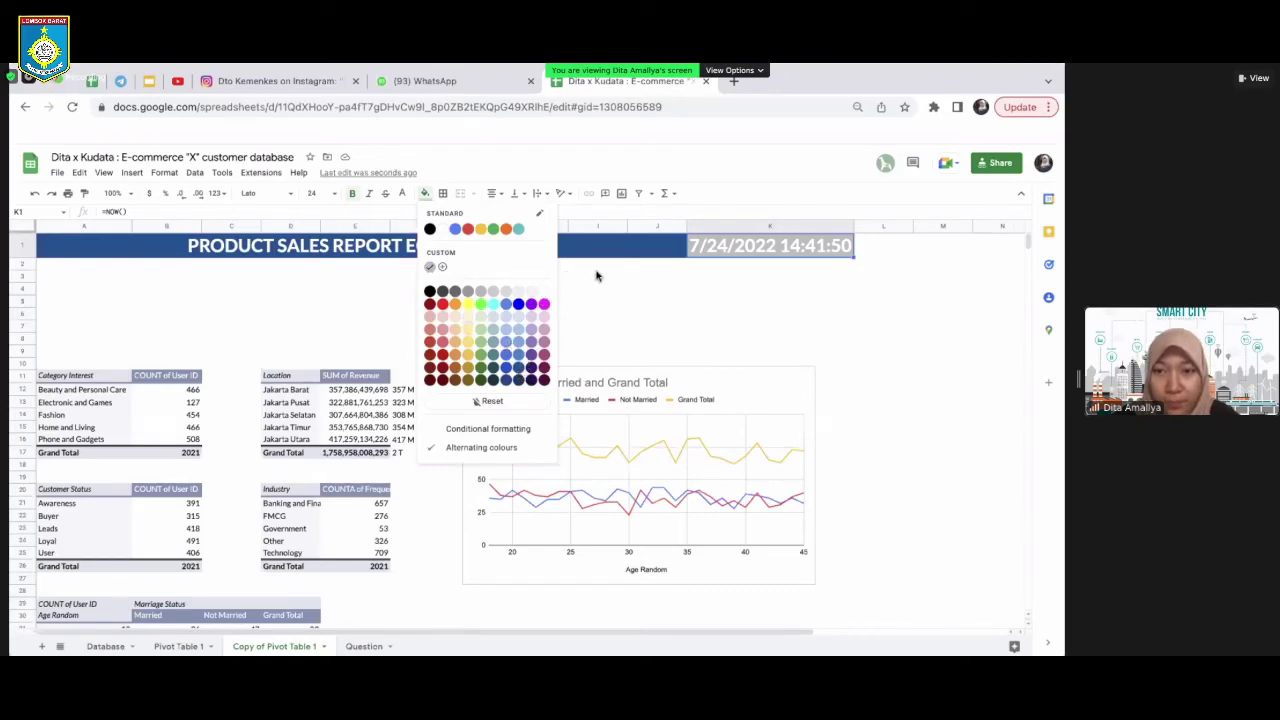
left_click(727, 248)
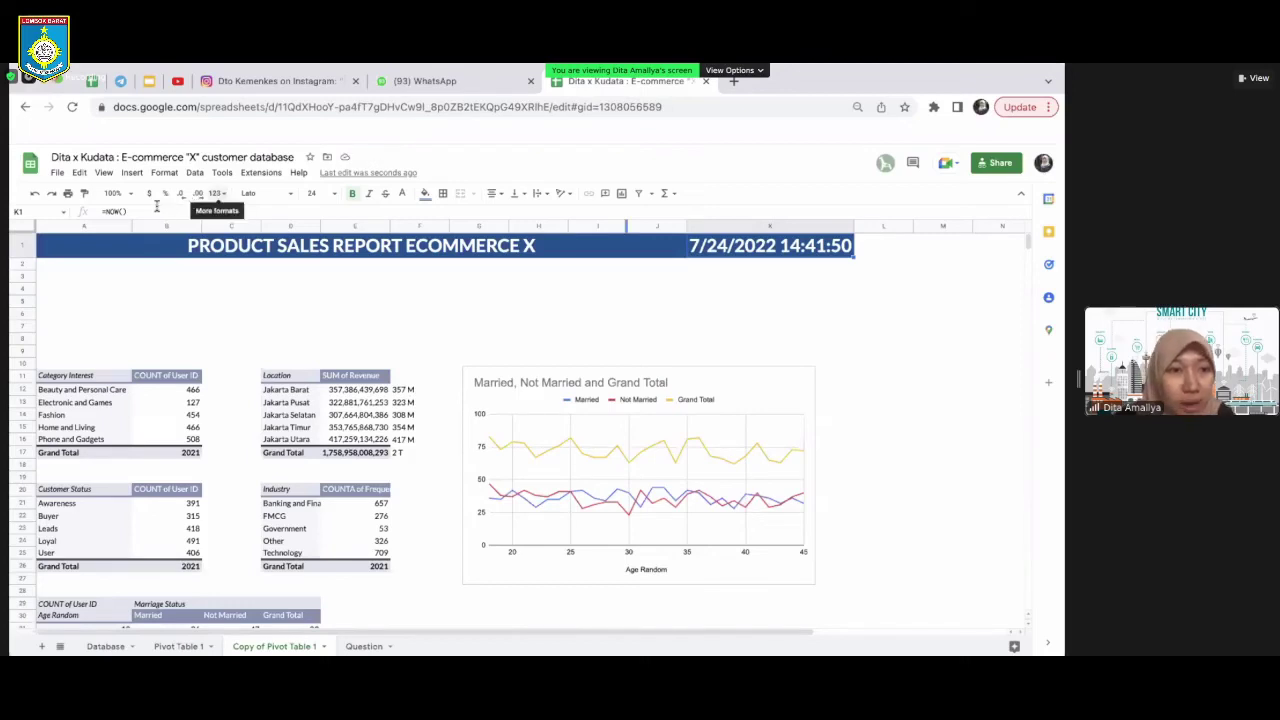
Undo a trial currency format on cell K1 and apply the Date format instead
left_click(149, 194)
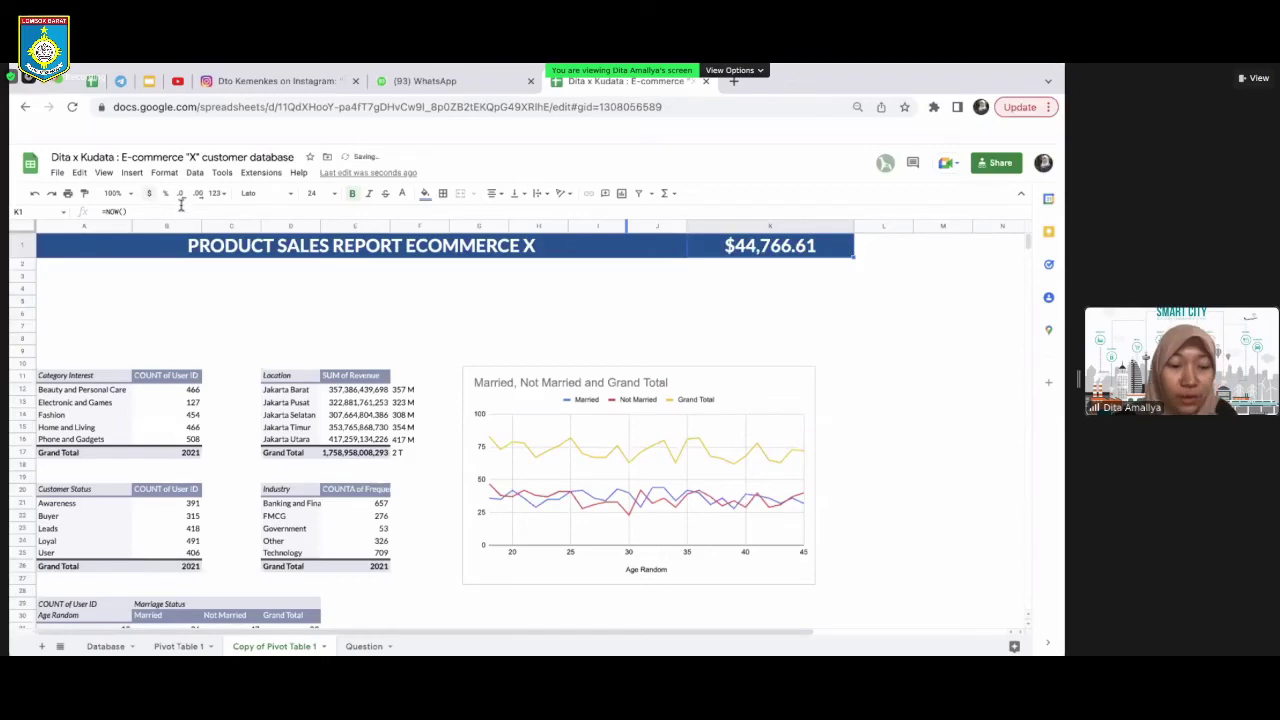
key("ctrl+z")
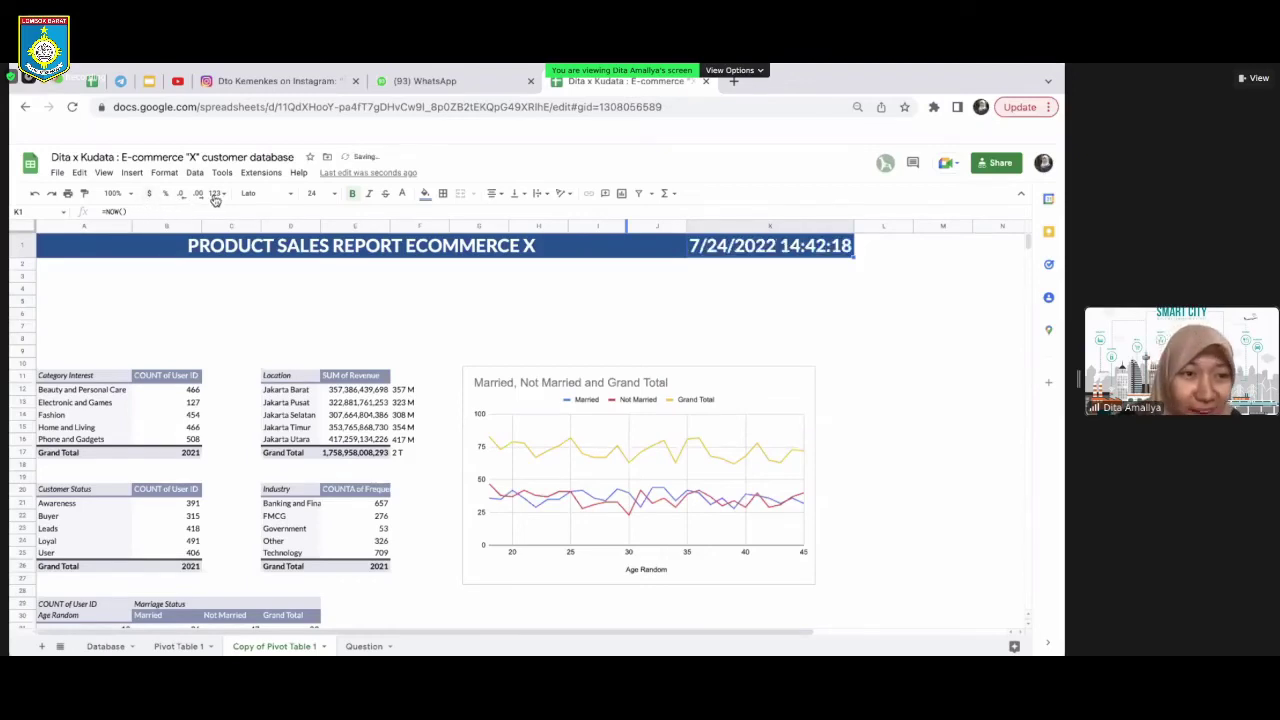
left_click(216, 194)
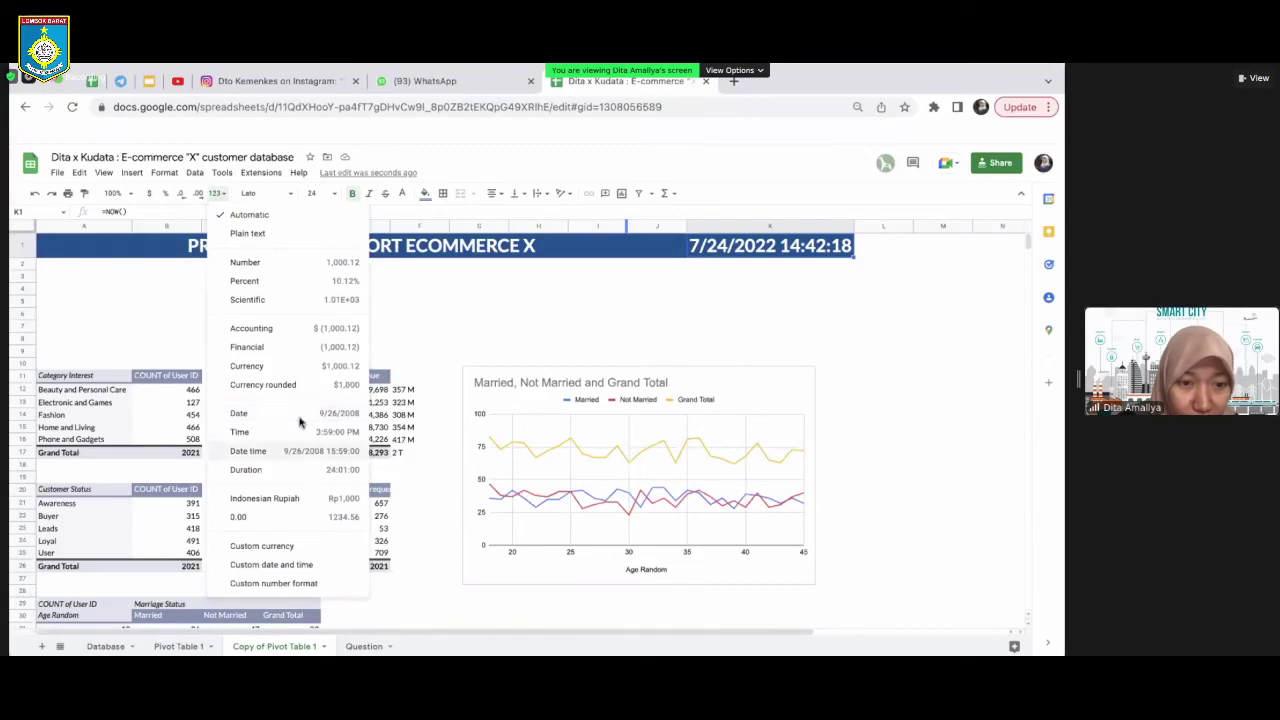
left_click(298, 418)
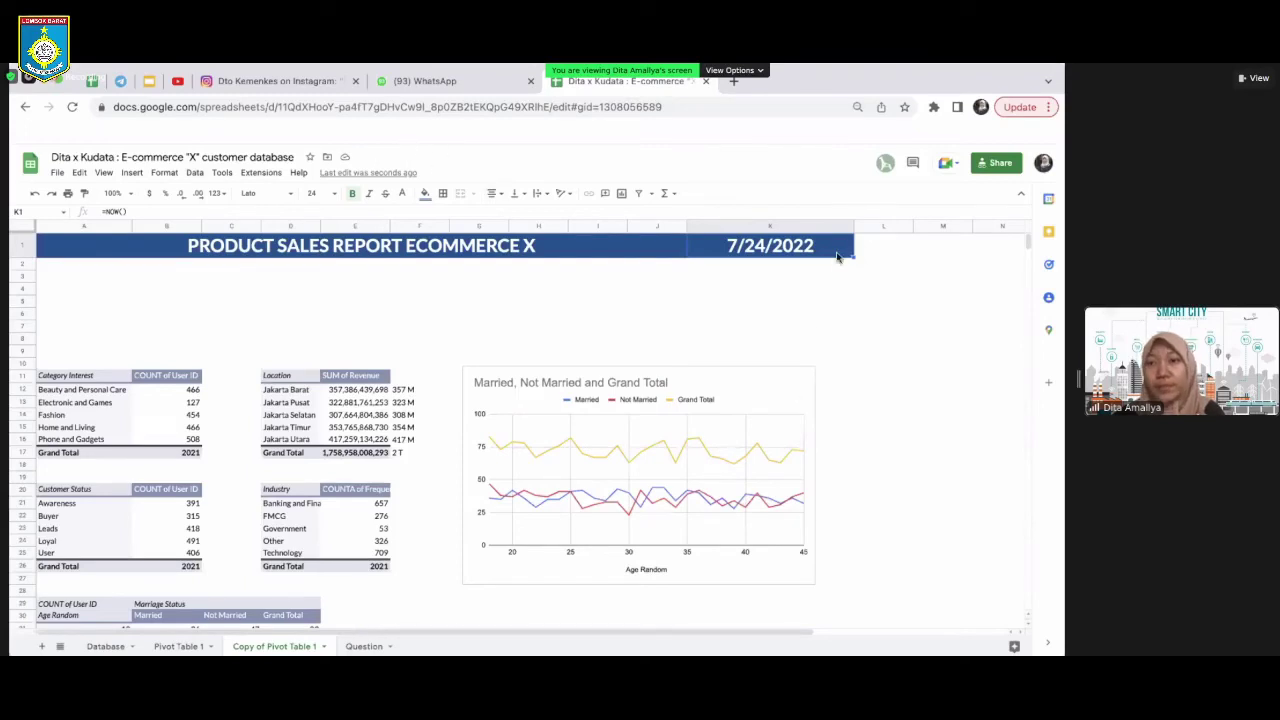
left_click(829, 312)
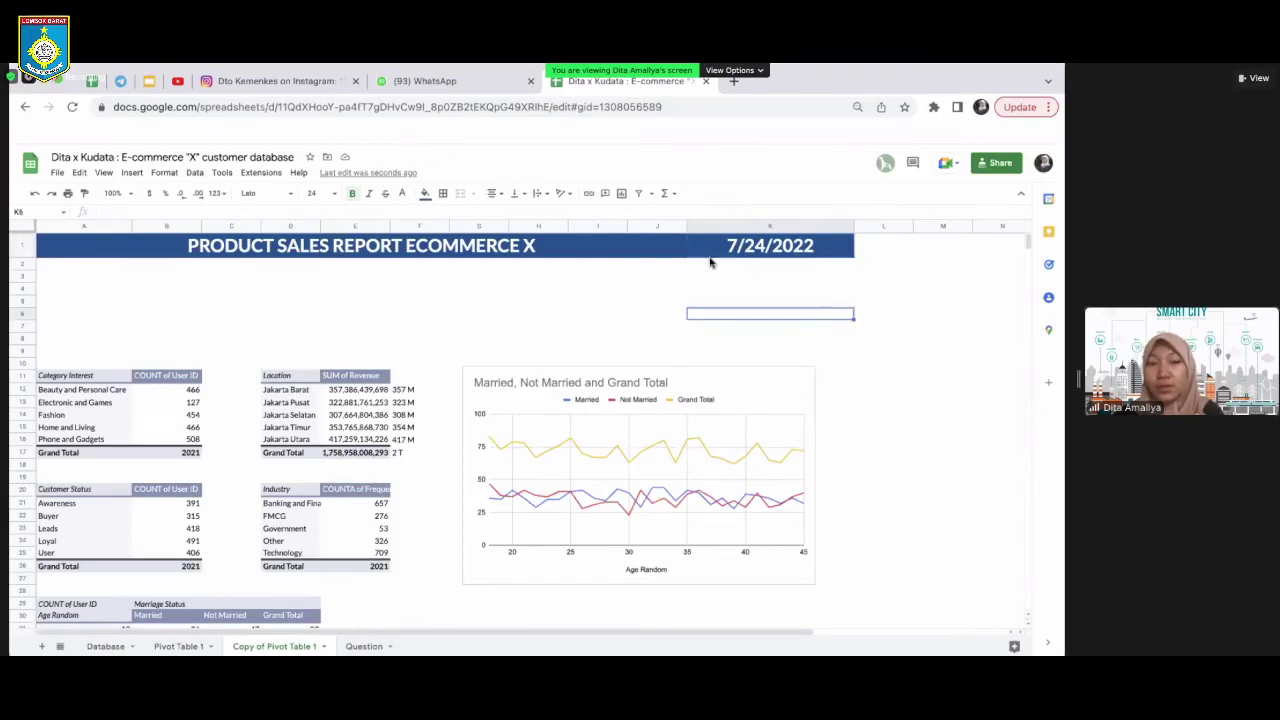
Apply white borders to all cells of the header range A1:K1 to divide the title from the date
left_click(658, 265)
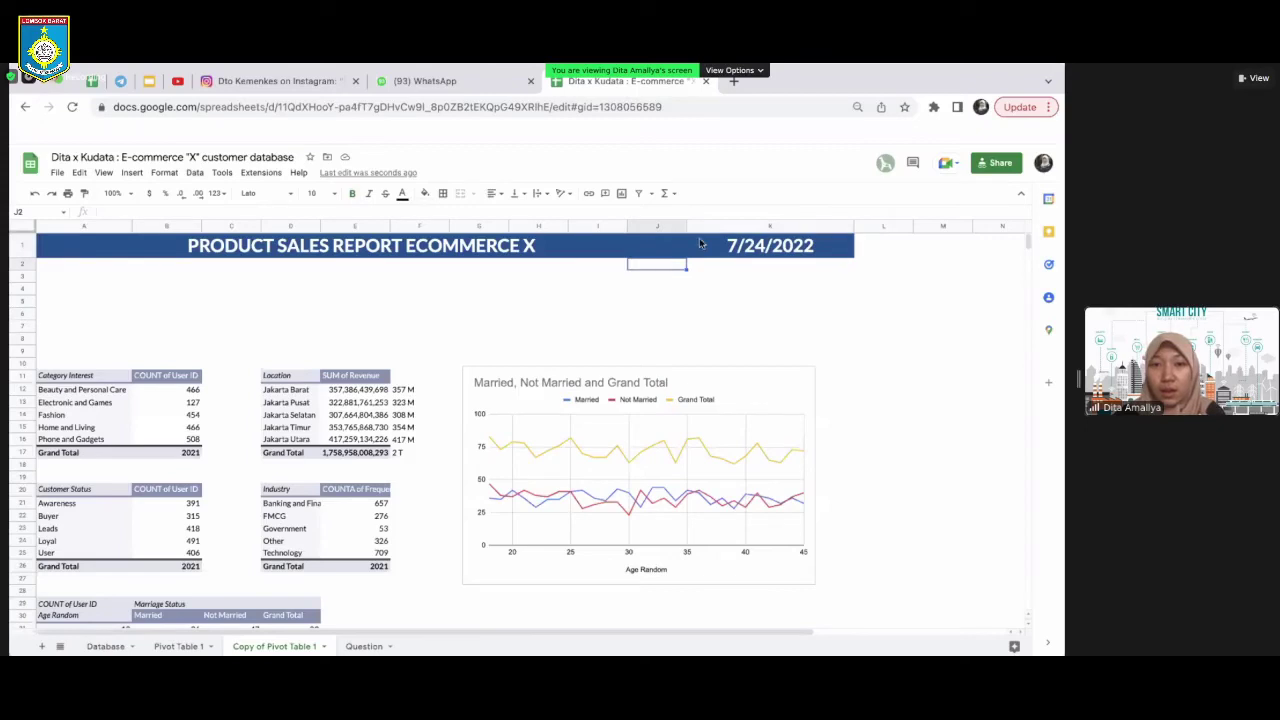
right_click(579, 250)
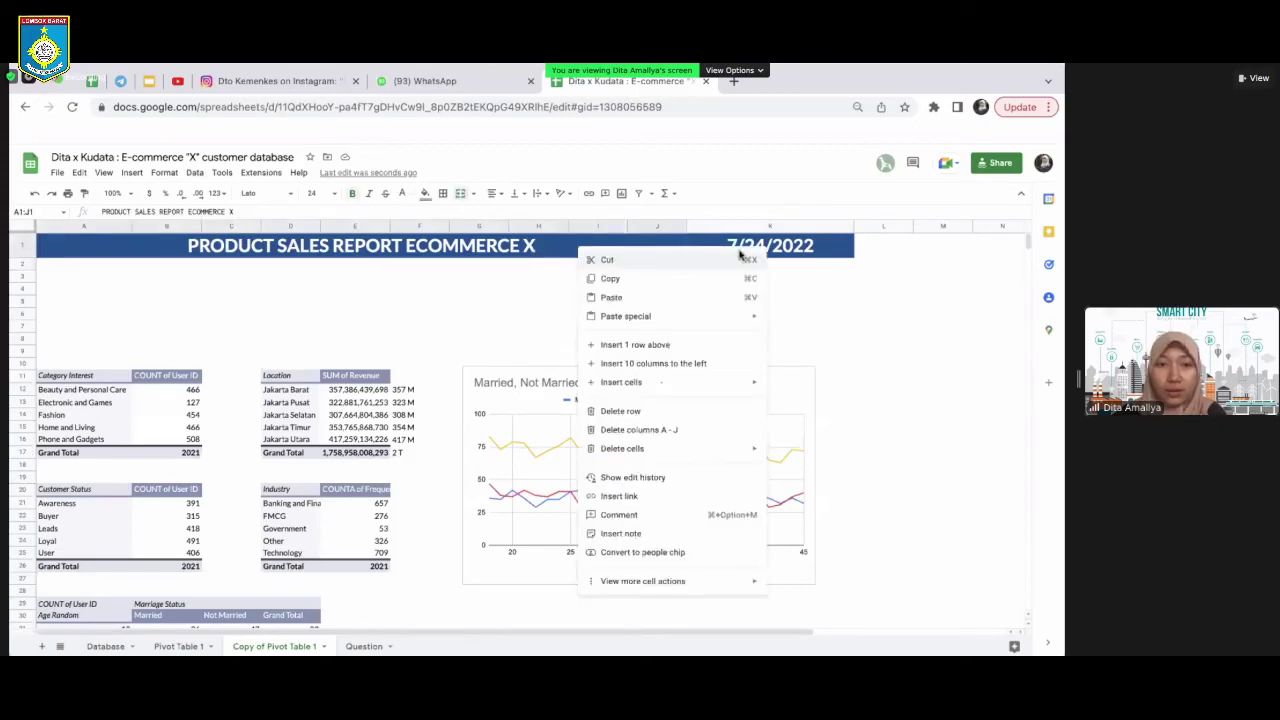
left_click(740, 250, "shift")
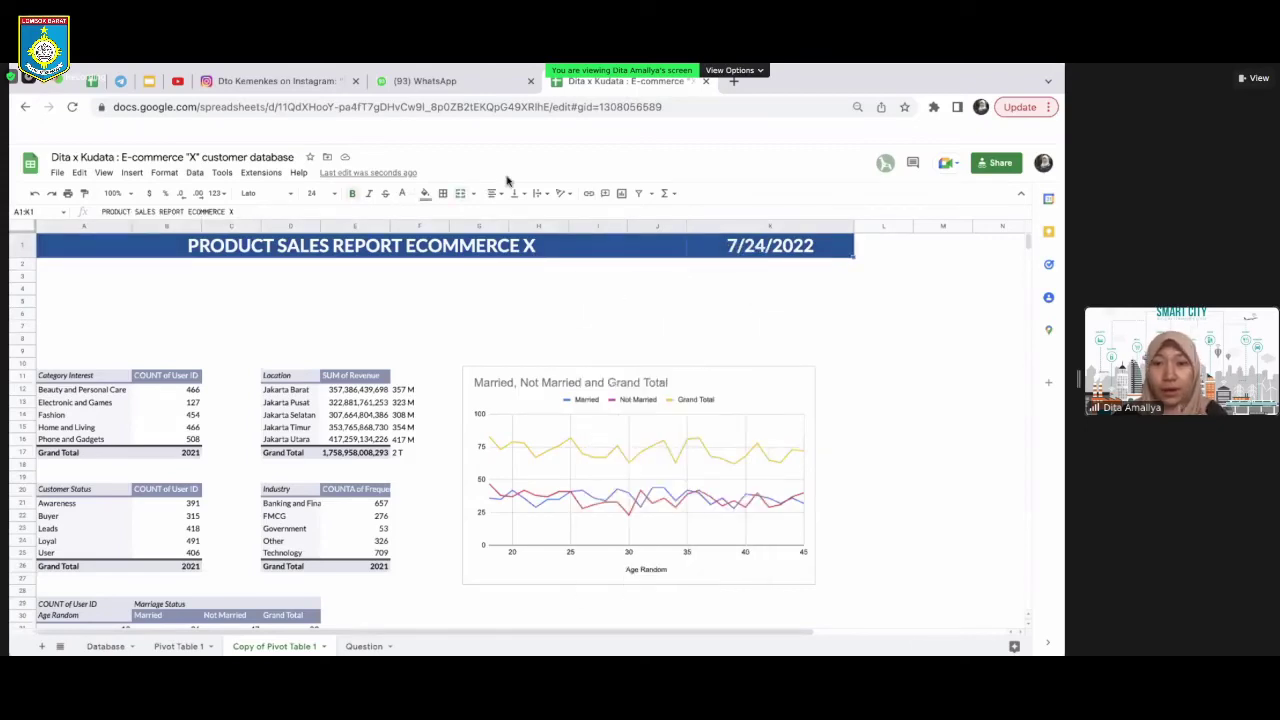
left_click(441, 195)
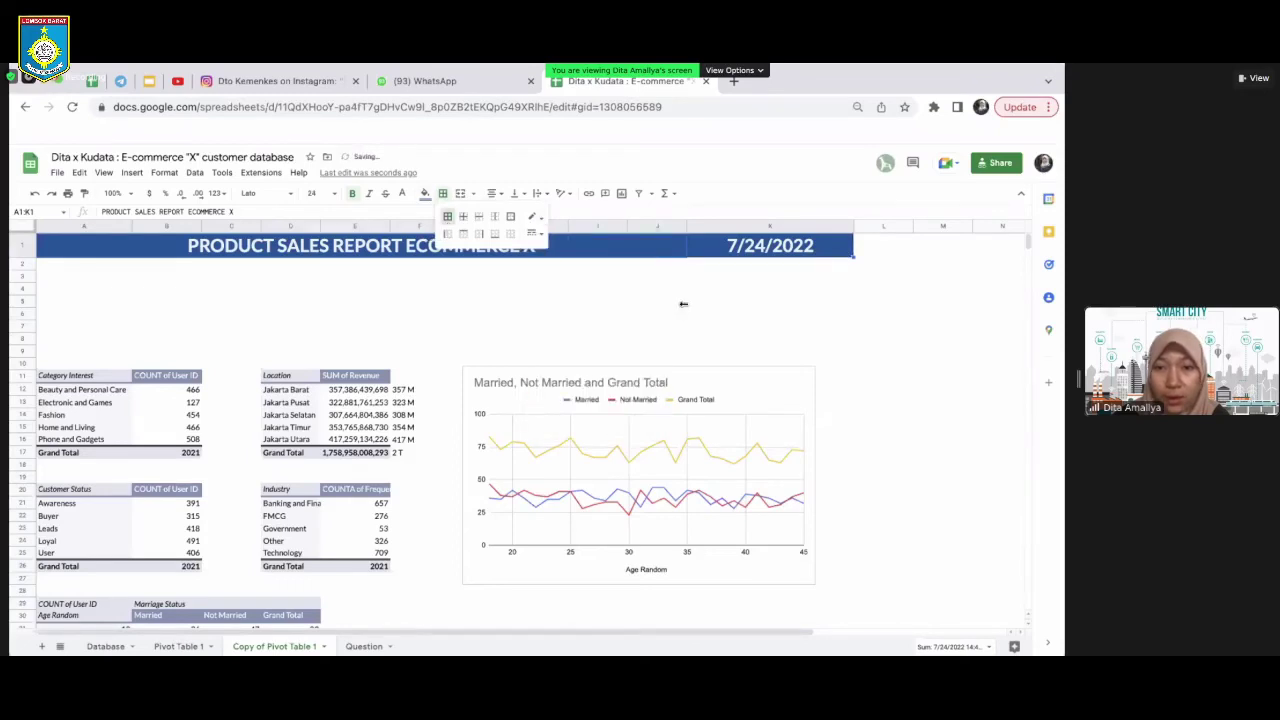
left_click(600, 301)
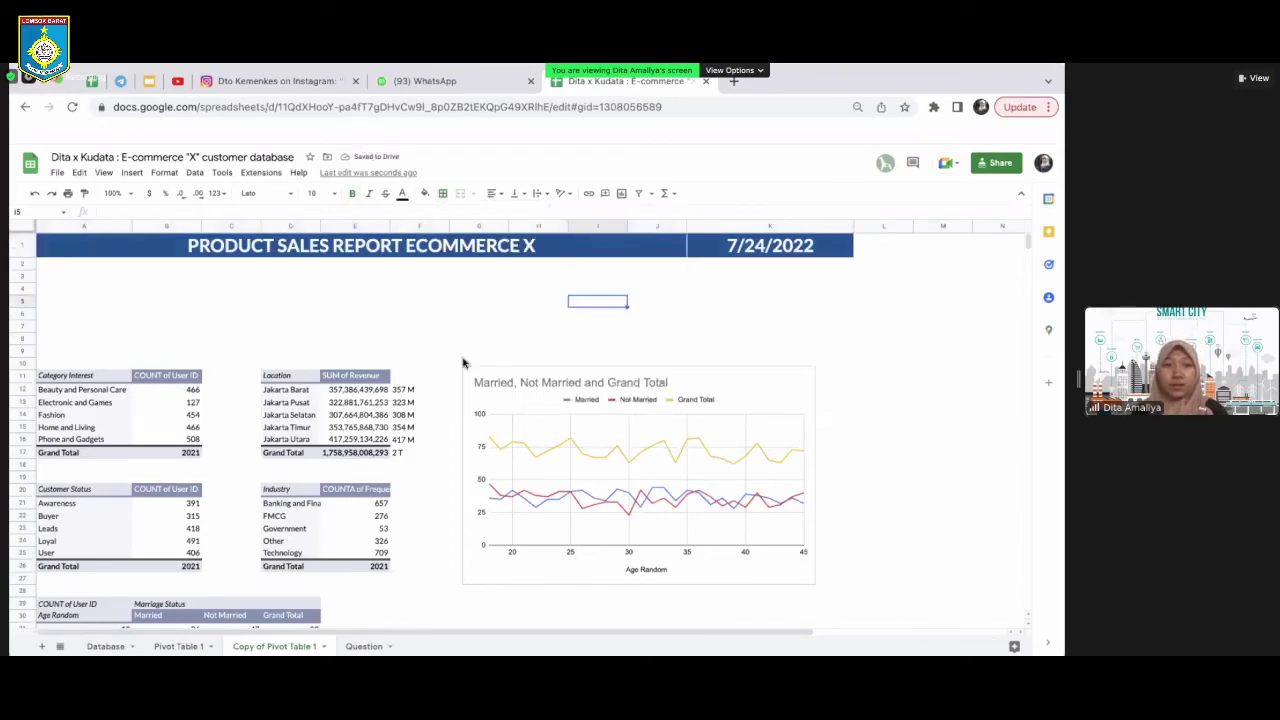
Enter the label "Average Income of Customers" in cell A3, based on the first management question on the Question sheet
left_click(116, 380)
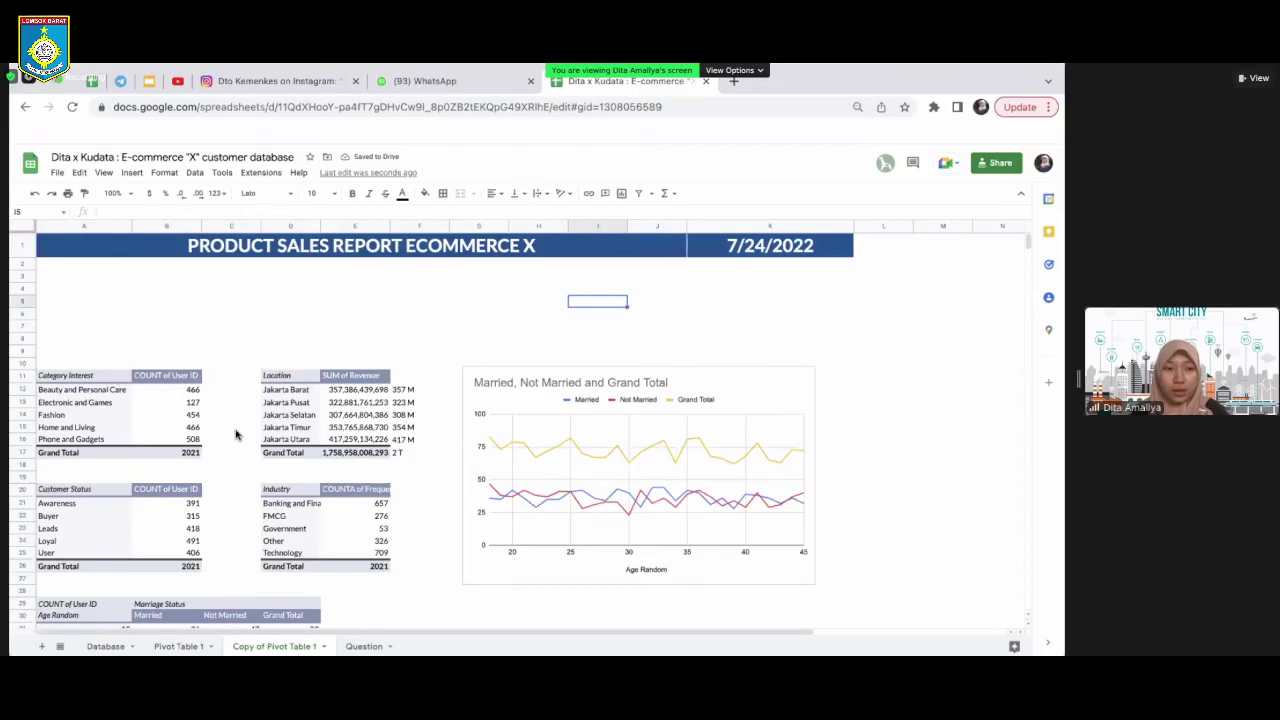
left_click(22, 276)
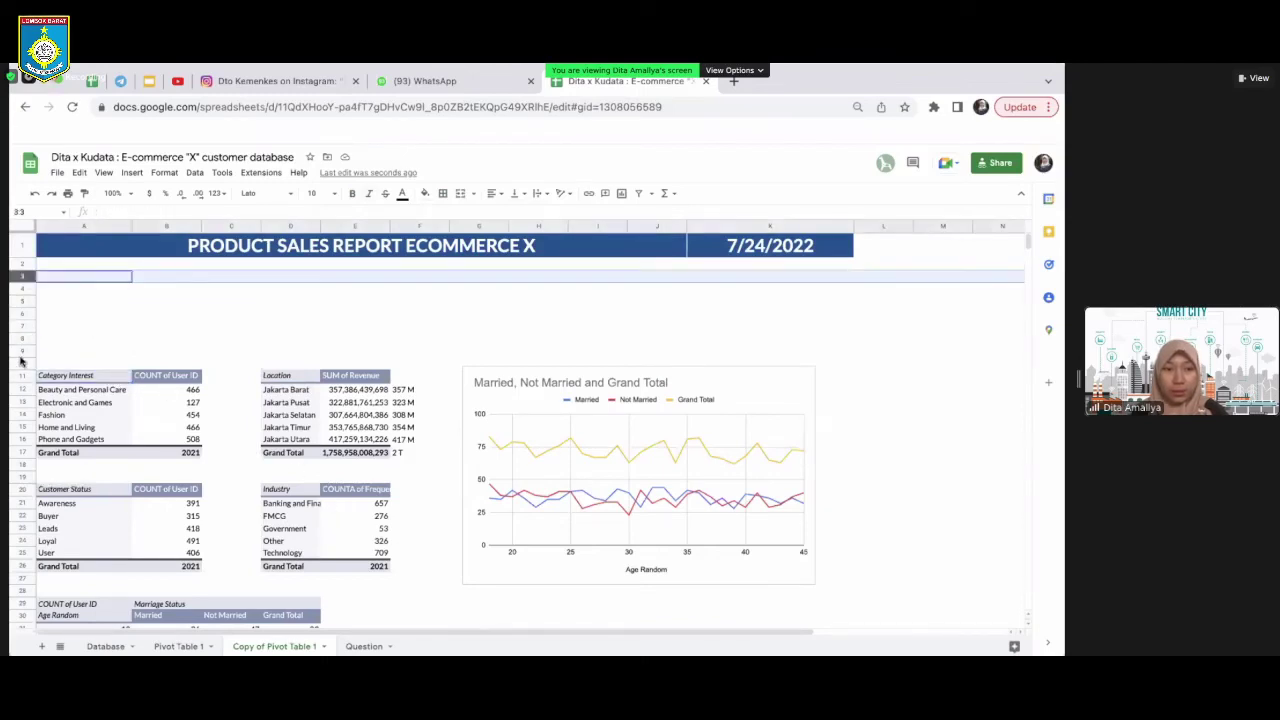
left_click(22, 353, "shift")
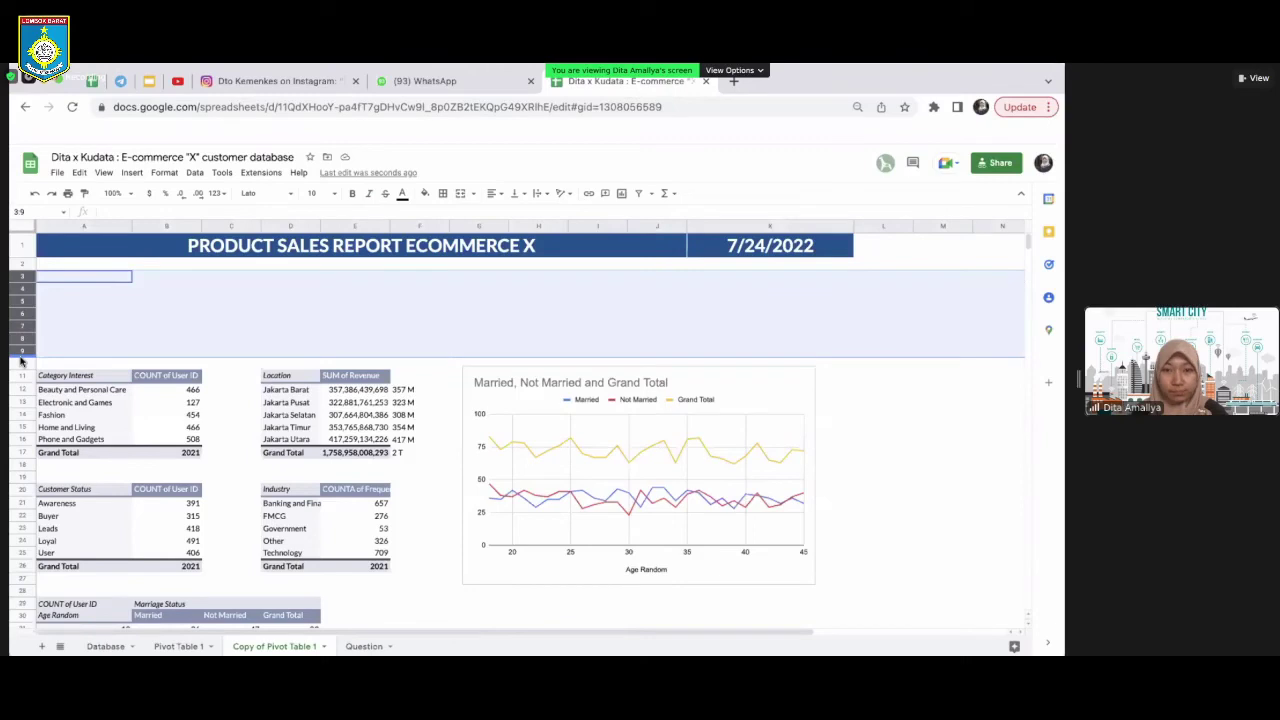
left_click(96, 275)
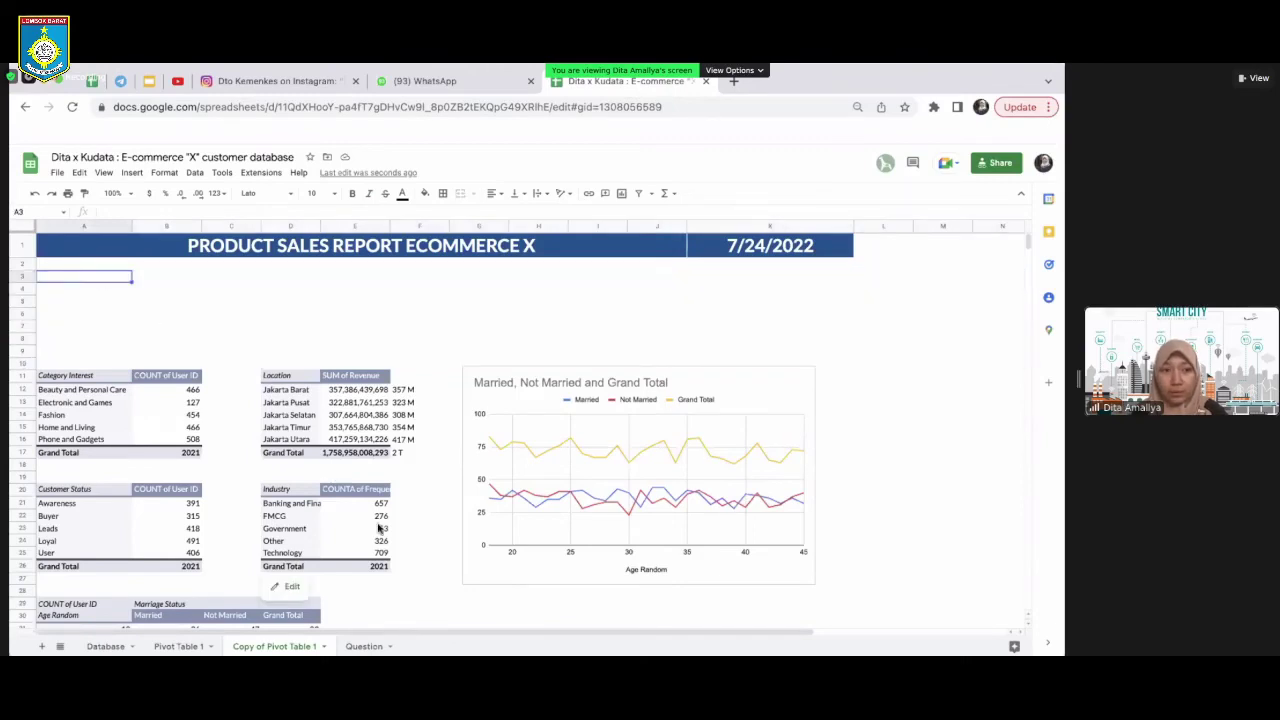
left_click(364, 646)
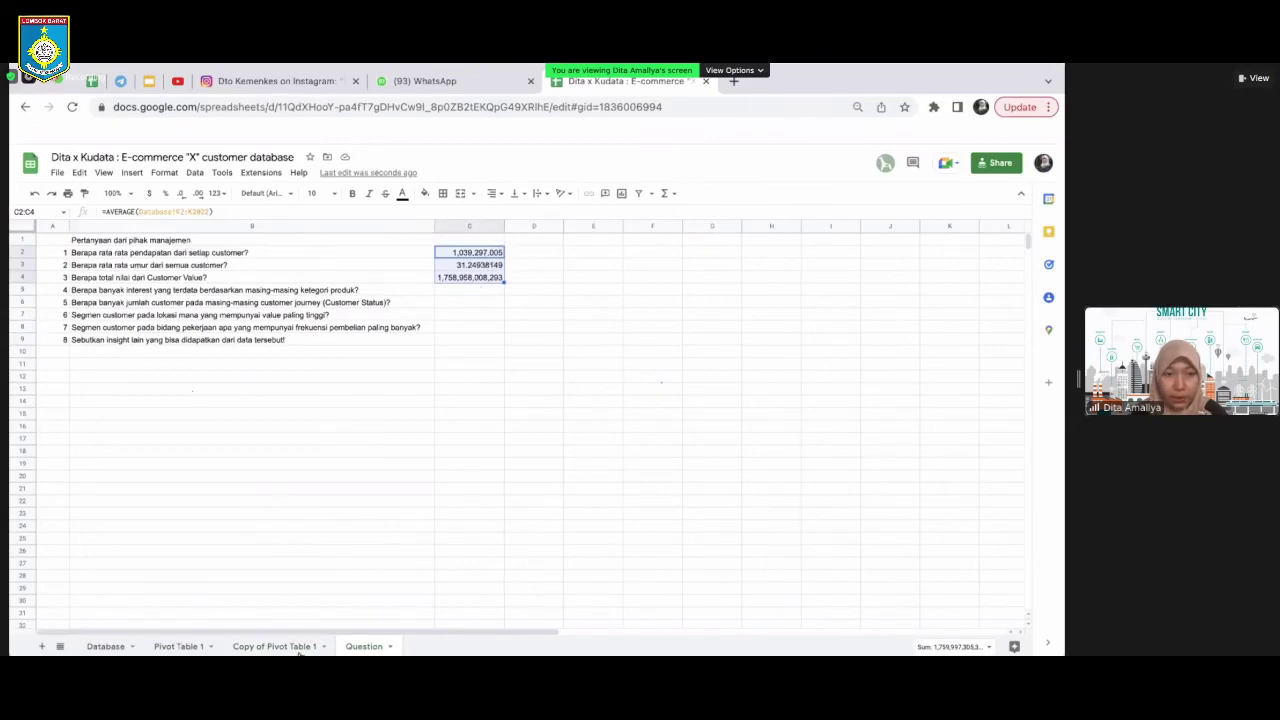
key("ctrl+shift+Page_Up")
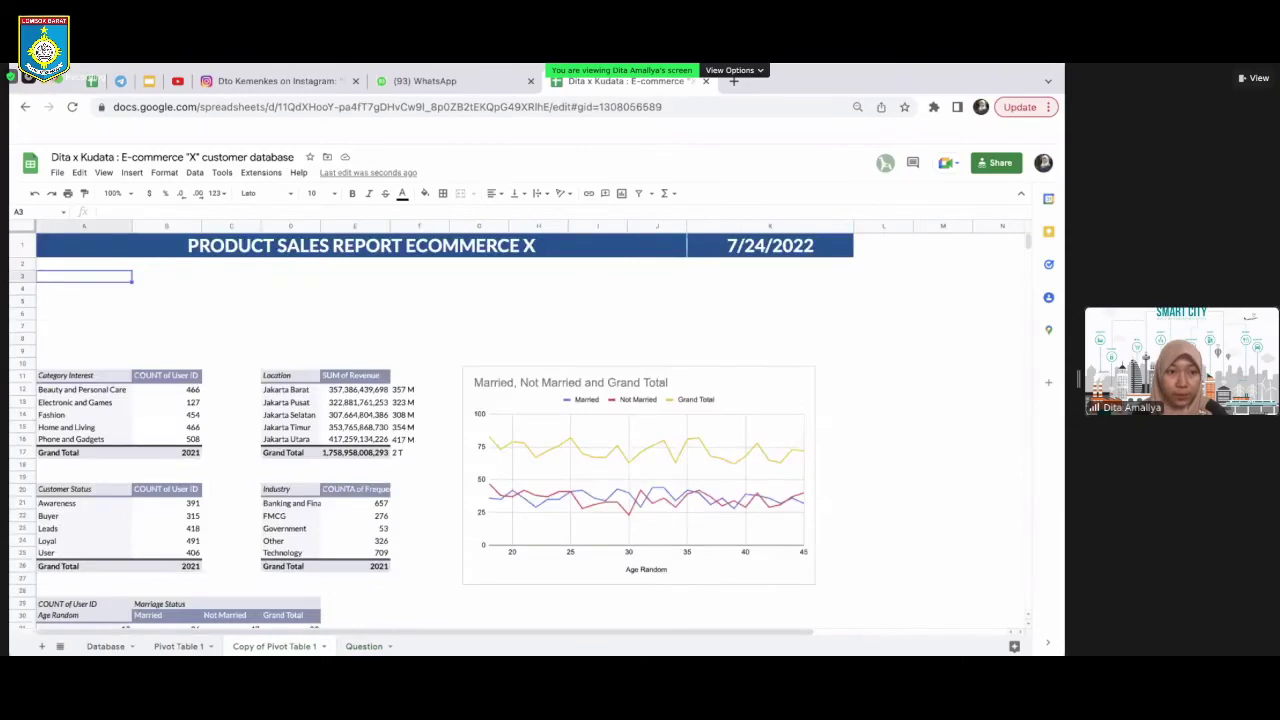
type("aVERAG")
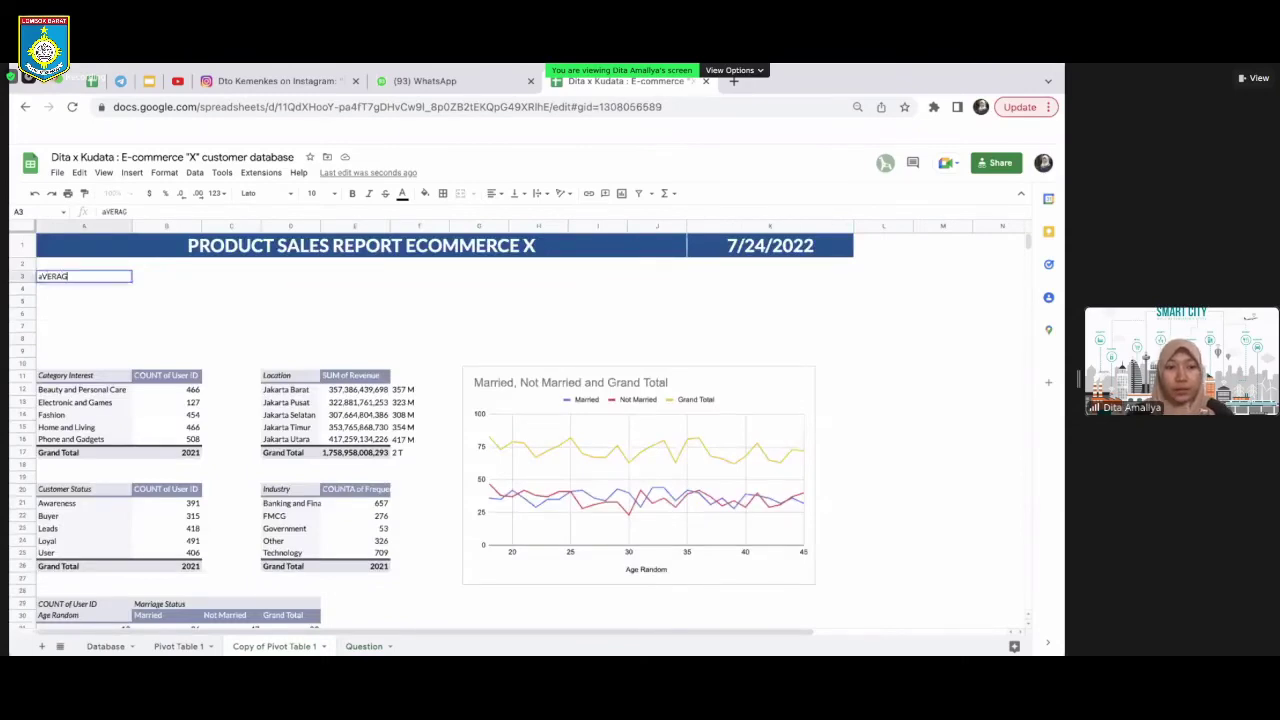
key("BackSpace")
key("BackSpace")
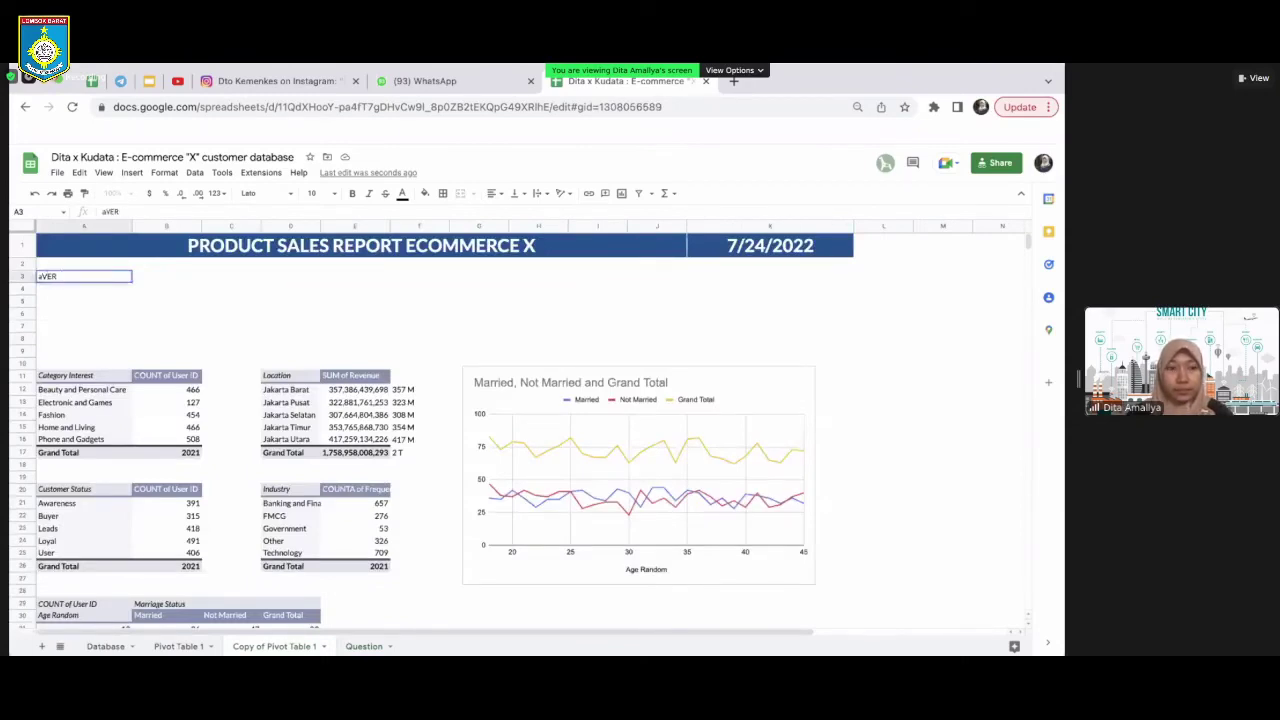
key("BackSpace")
key("BackSpace")
key("BackSpace")
key("BackSpace")
type("Average")
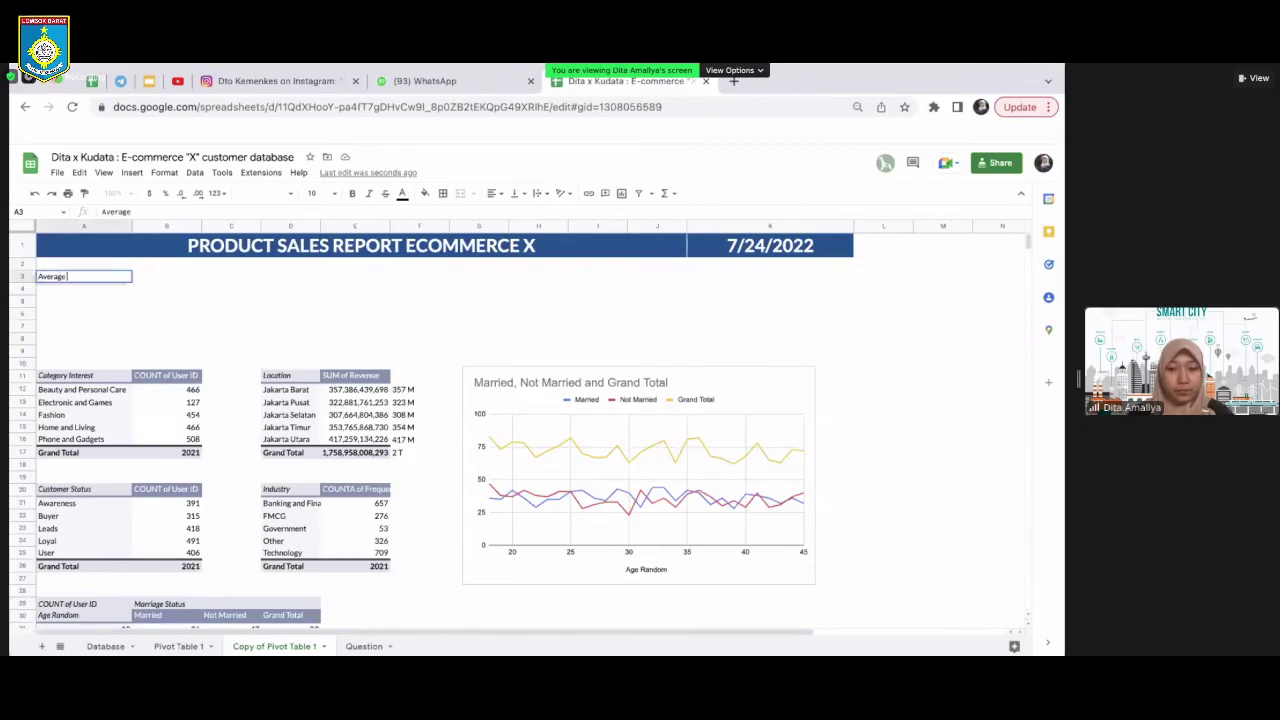
type(" Income")
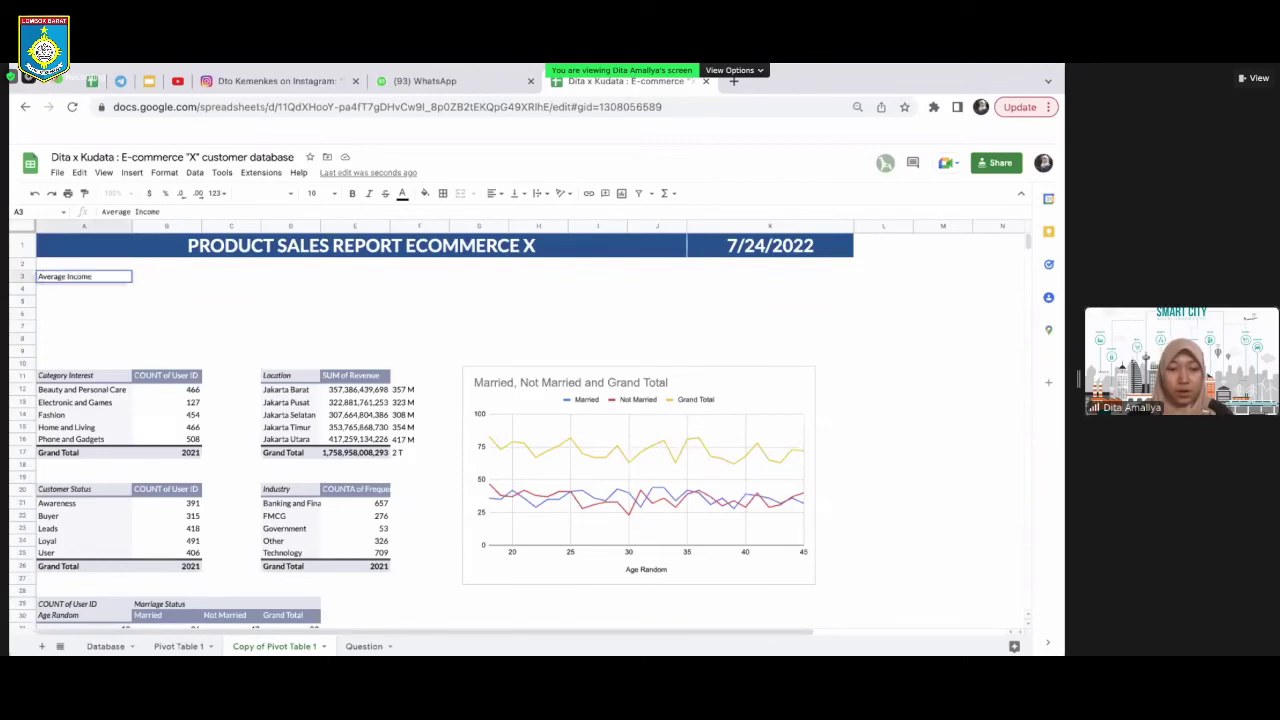
type(" of Cutomers")
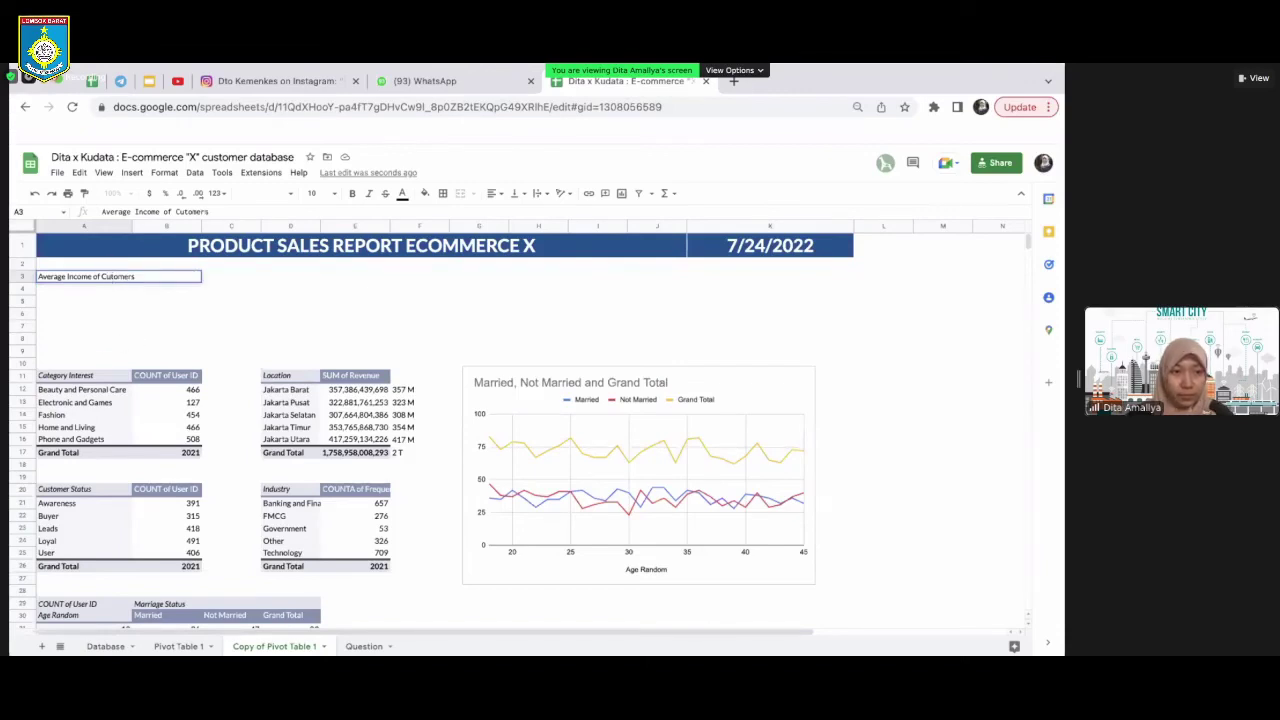
key("Return")
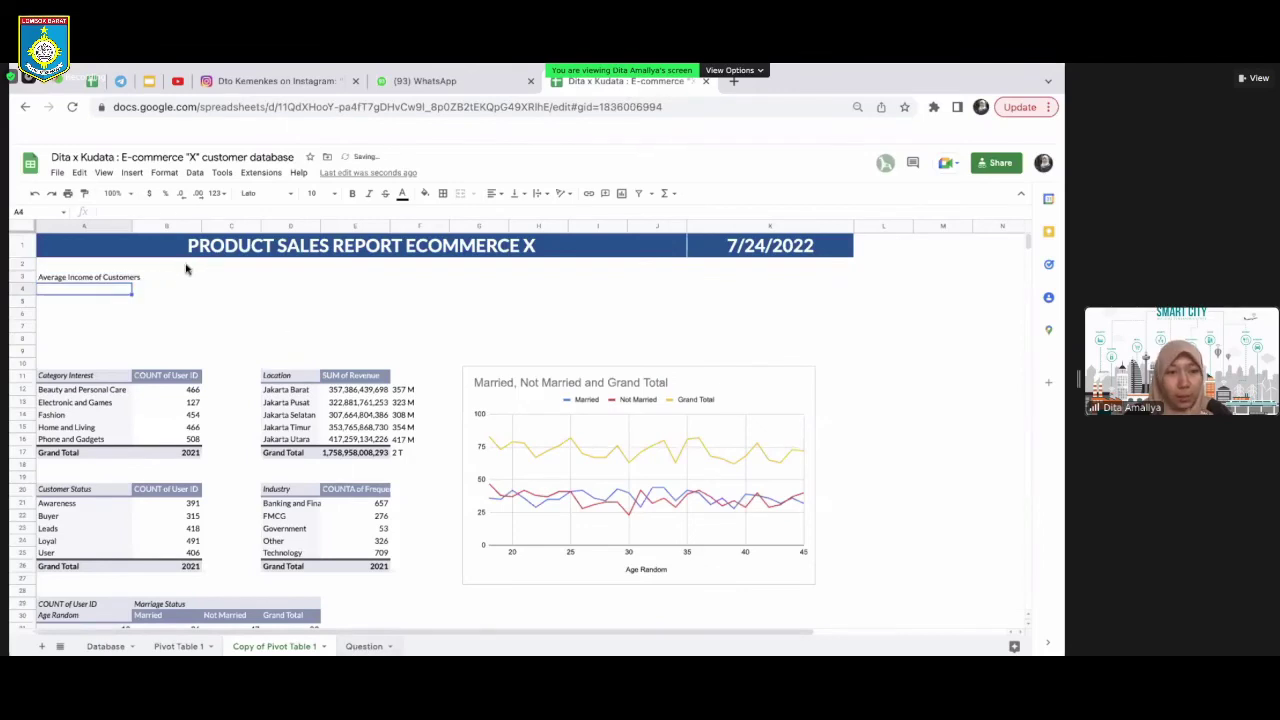
Try to copy the average income formula from cell C2 of the Question sheet straight into A4 of the dashboard
key("ctrl+shift+Page_Down")
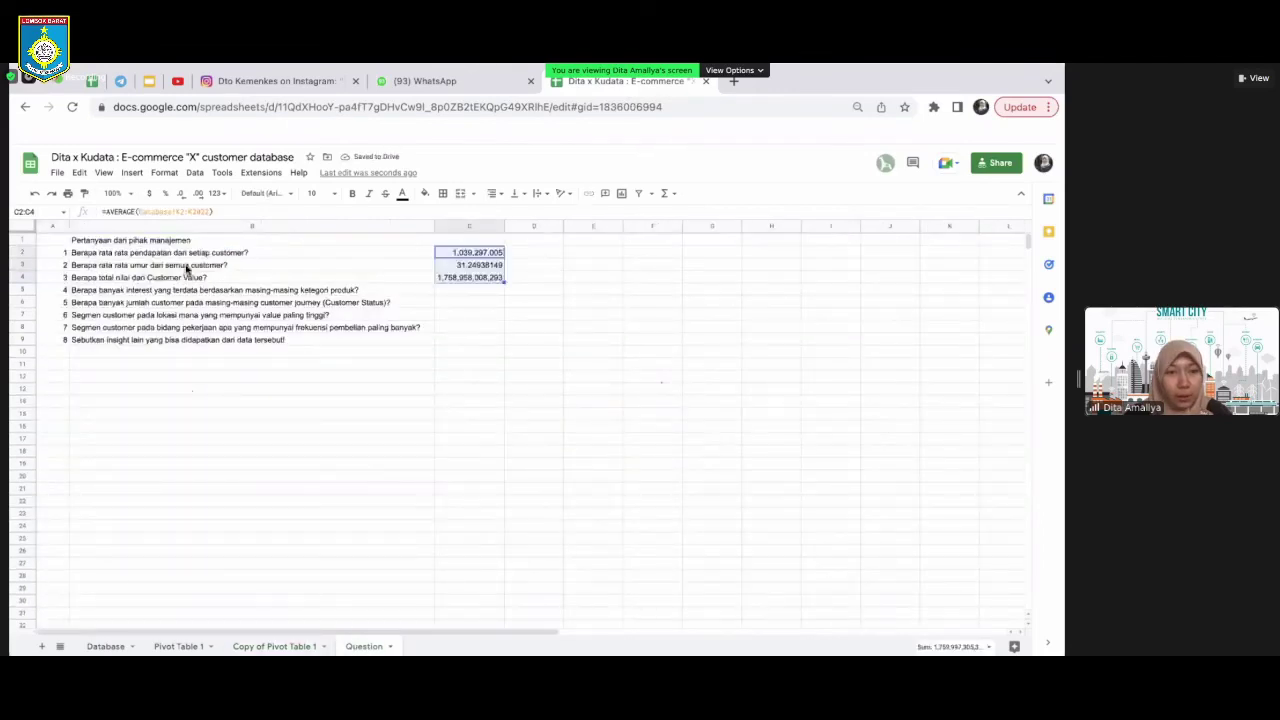
left_click(498, 256)
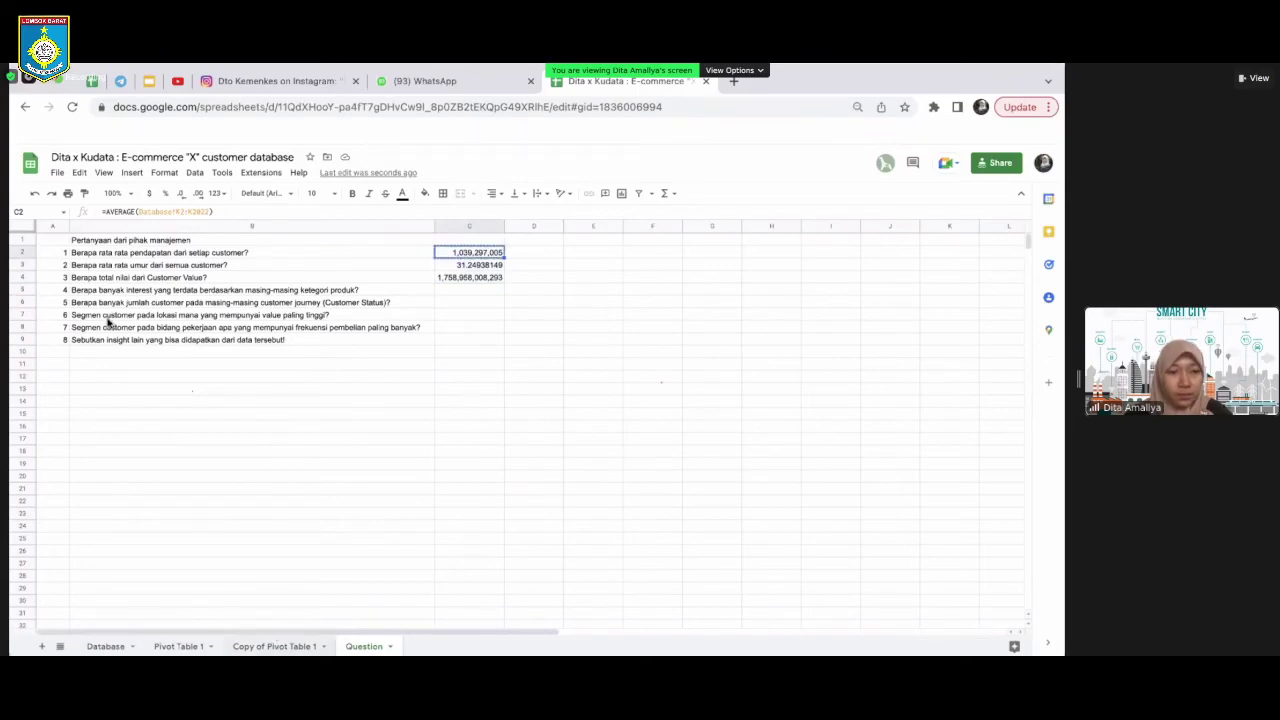
key("ctrl+shift+Page_Up")
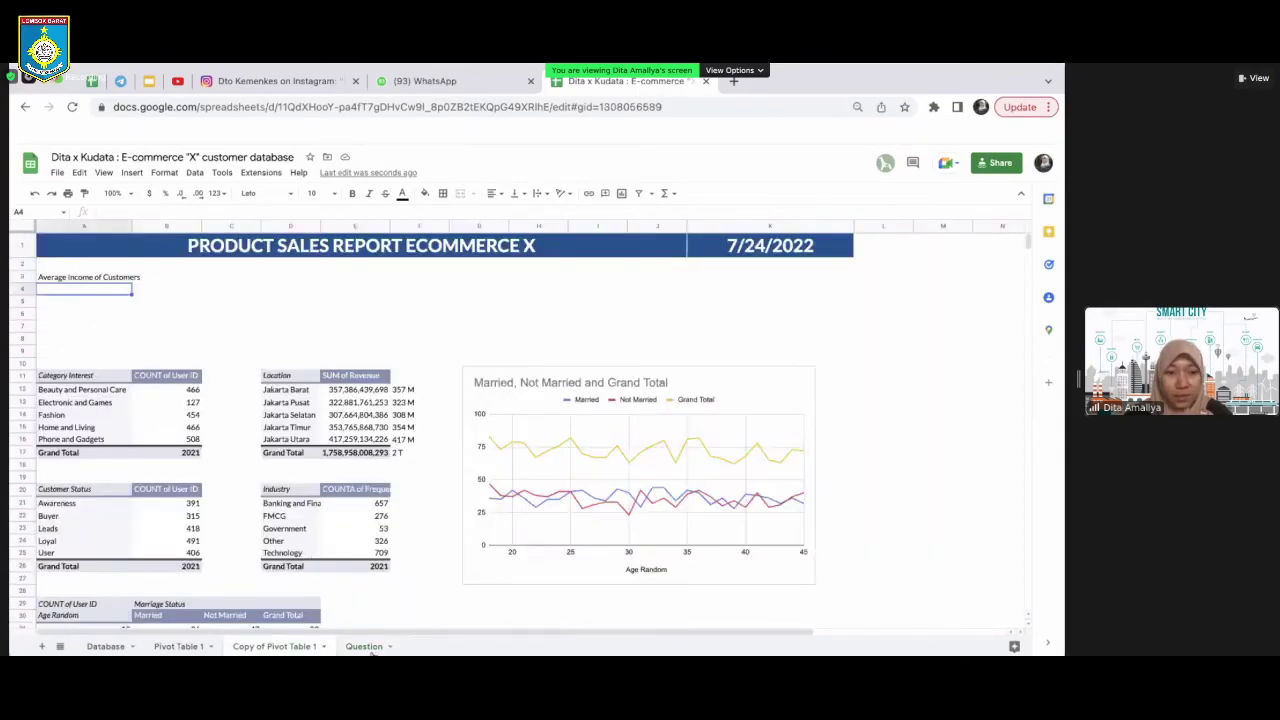
type("=AVERAGE(Database!I4:I2024)")
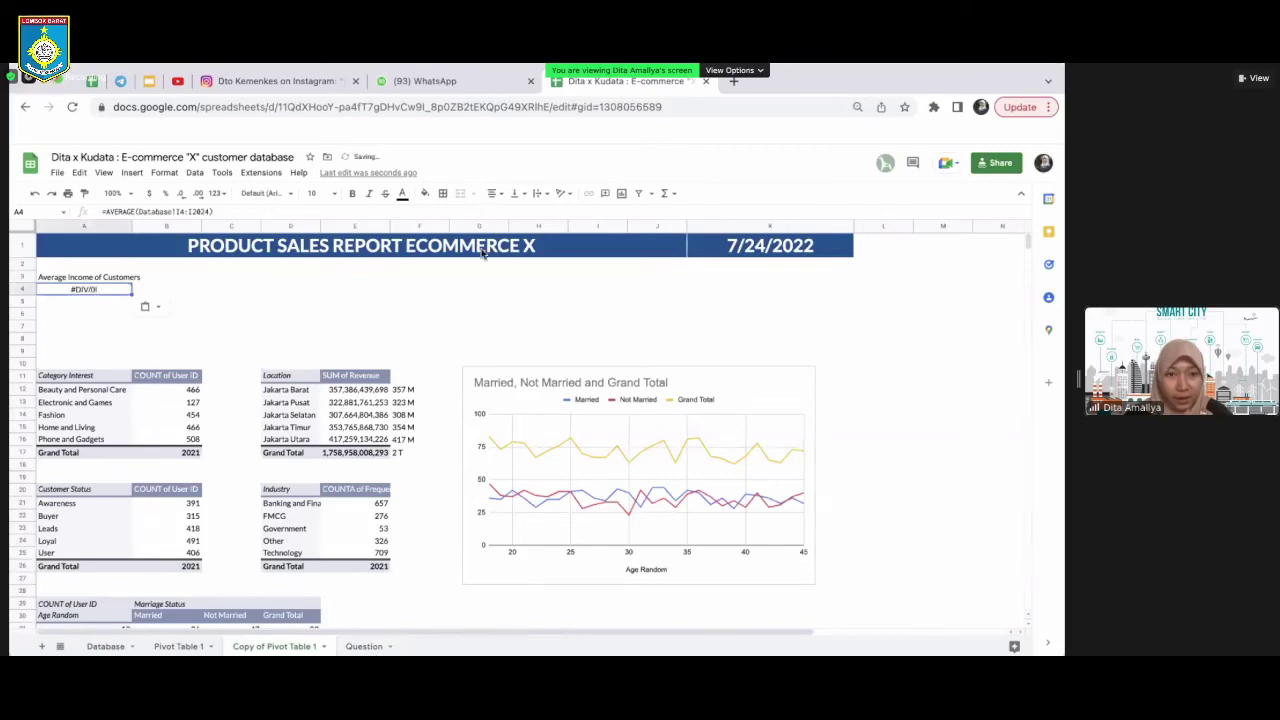
Copy cell C2 of the Question sheet again and paste it into A4, trying formula only before keeping values only
key("ctrl+shift+Page_Down")
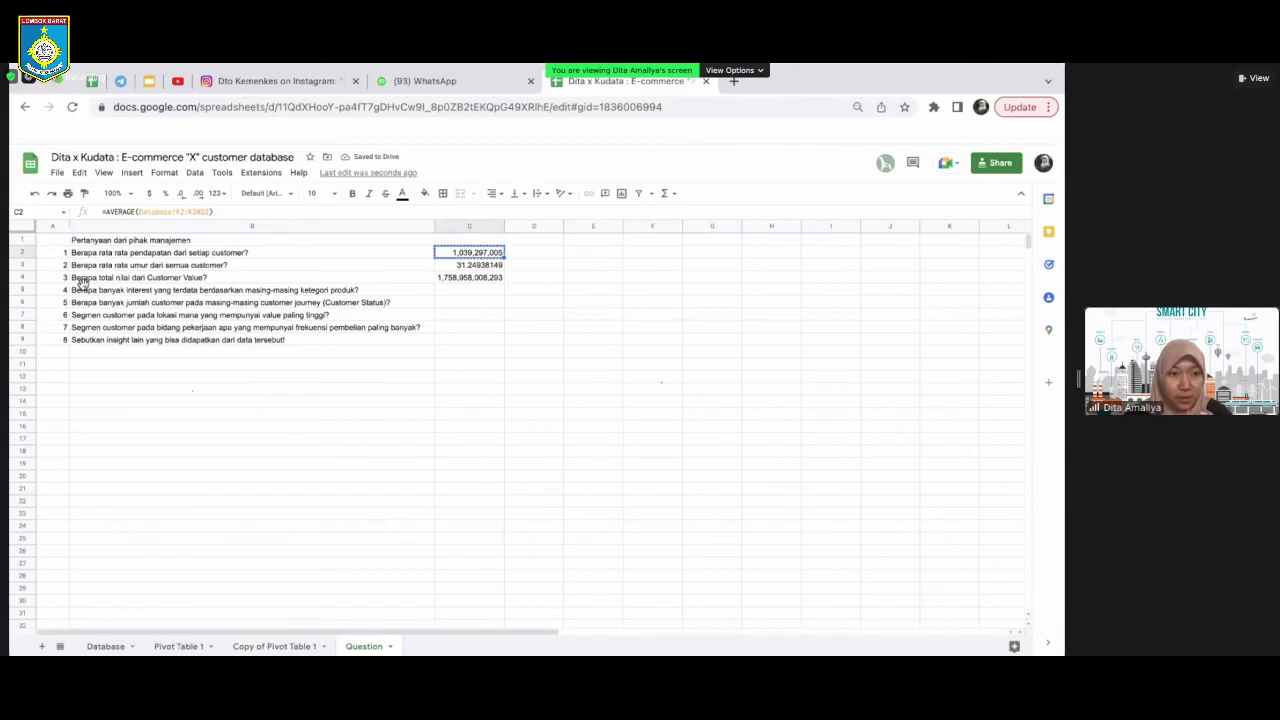
key("ctrl+shift+Page_Up")
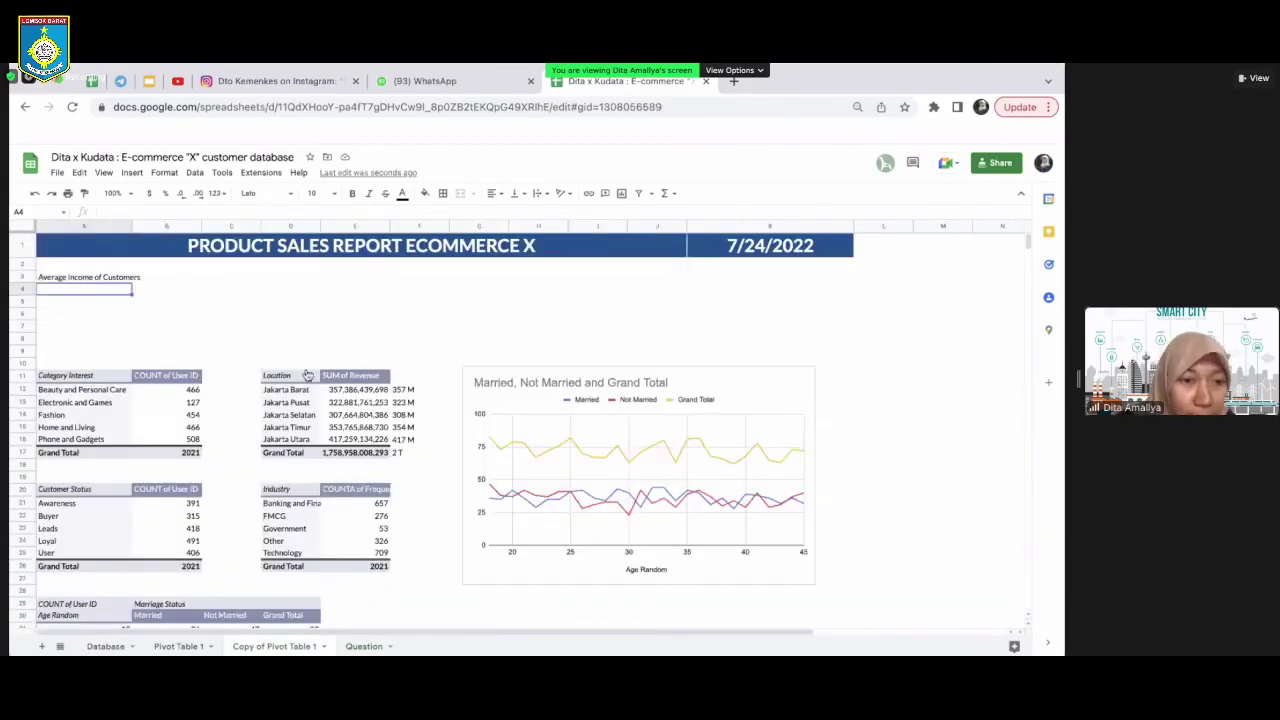
right_click(88, 292)
mouse_move(136, 358)
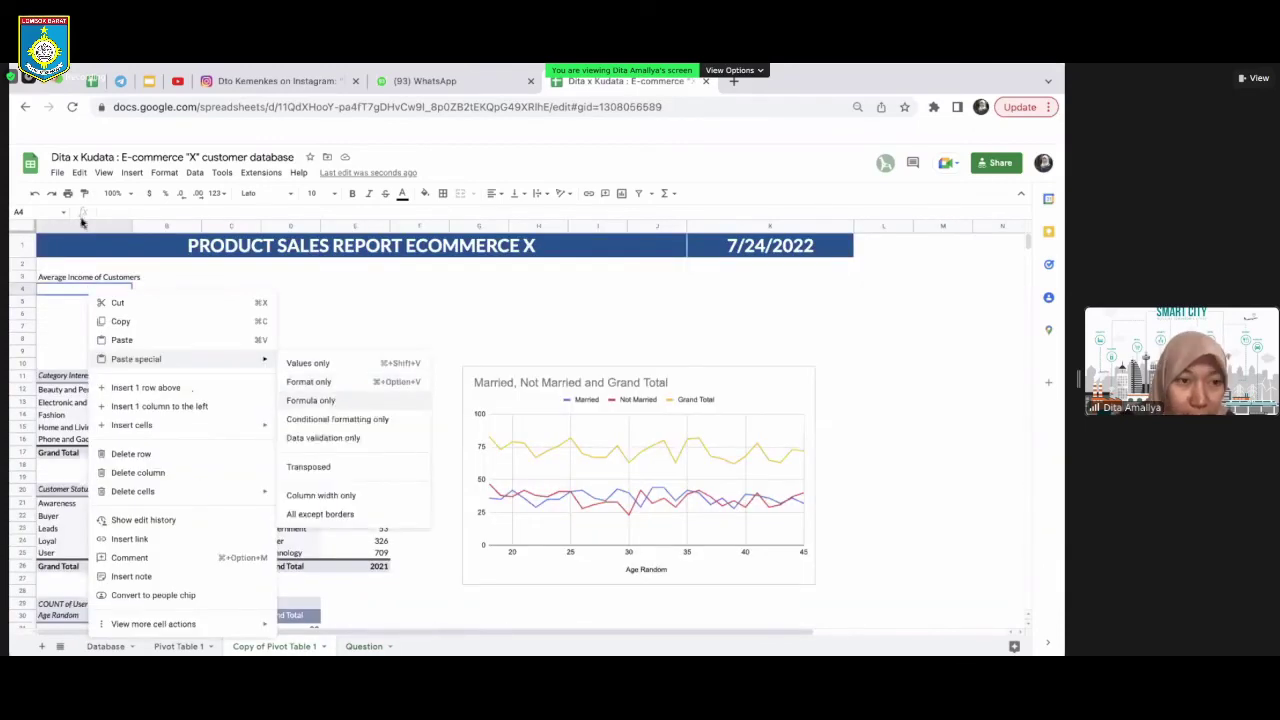
left_click(311, 400)
key("Delete")
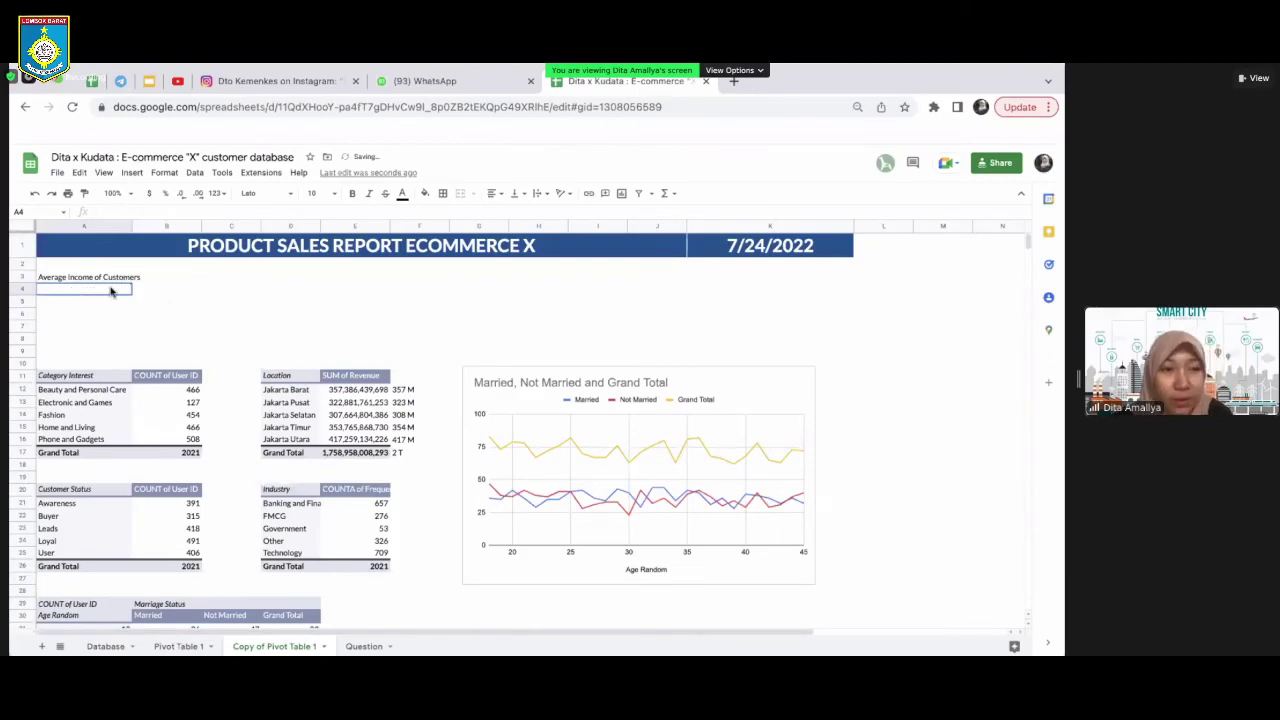
right_click(113, 291)
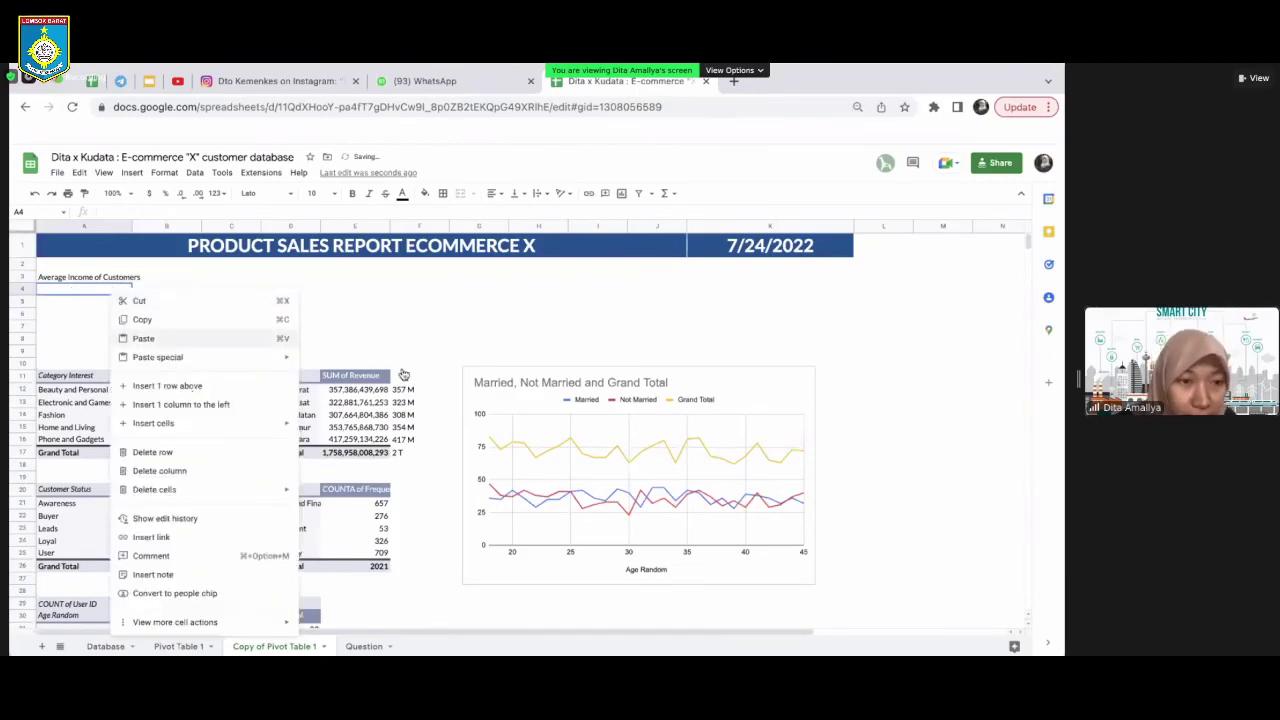
mouse_move(245, 357)
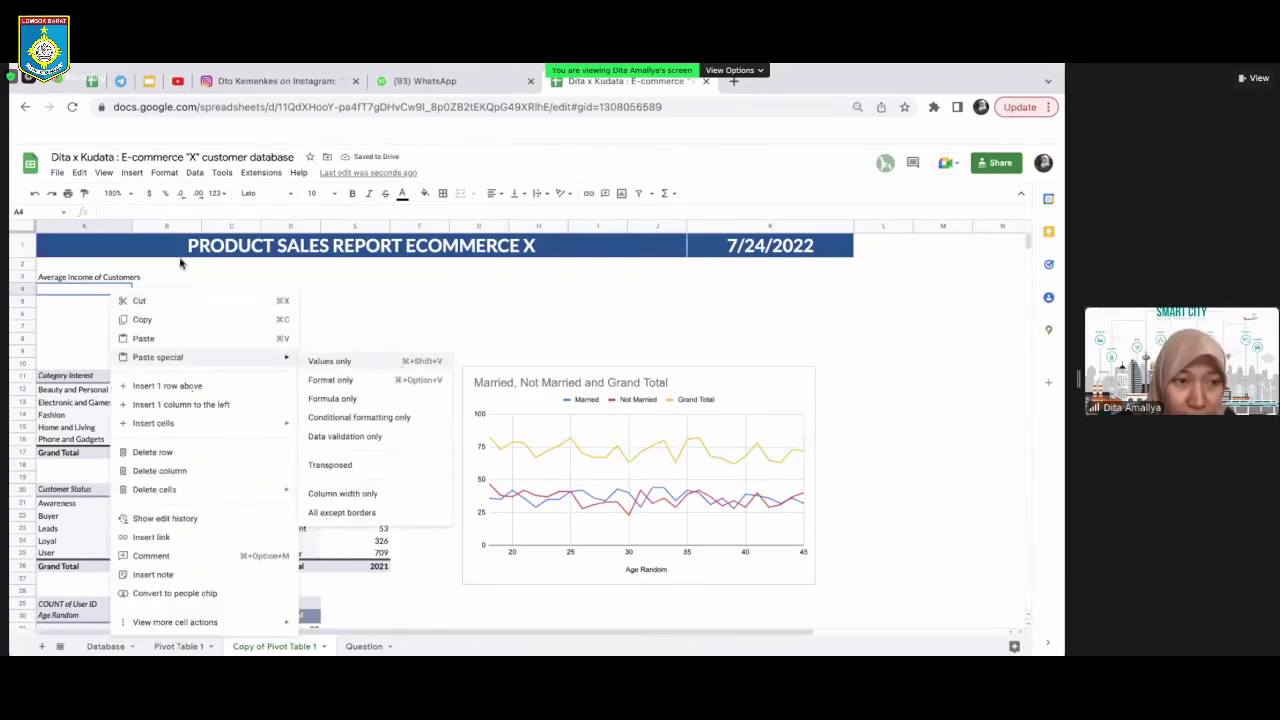
left_click(398, 362)
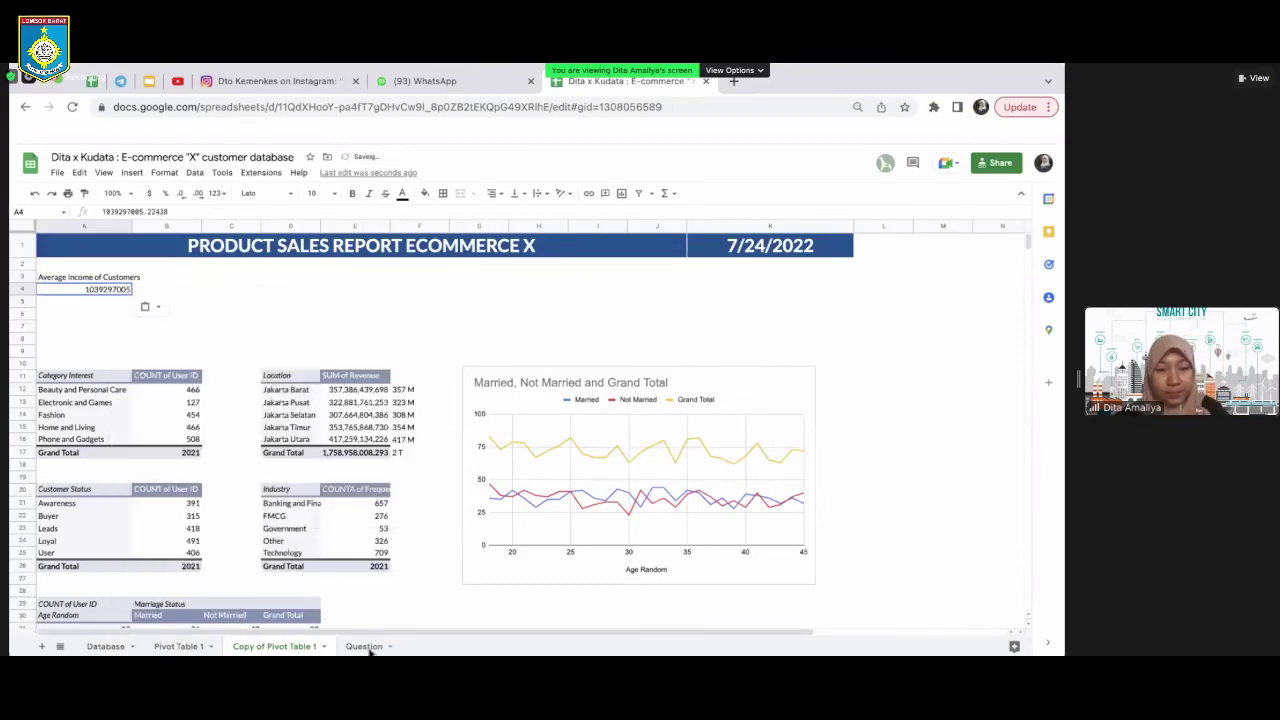
Format the average income in cell A4 as Indonesian Rupiah
left_click(358, 647)
left_click(288, 647)
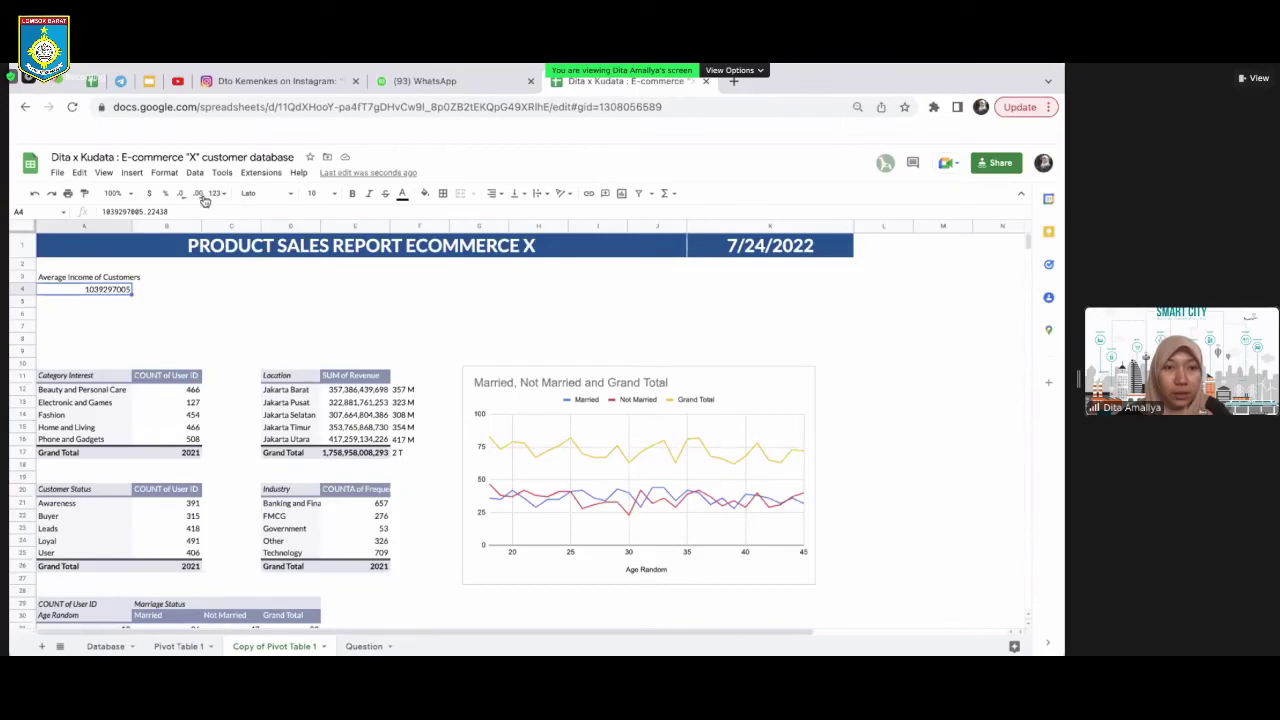
left_click(216, 195)
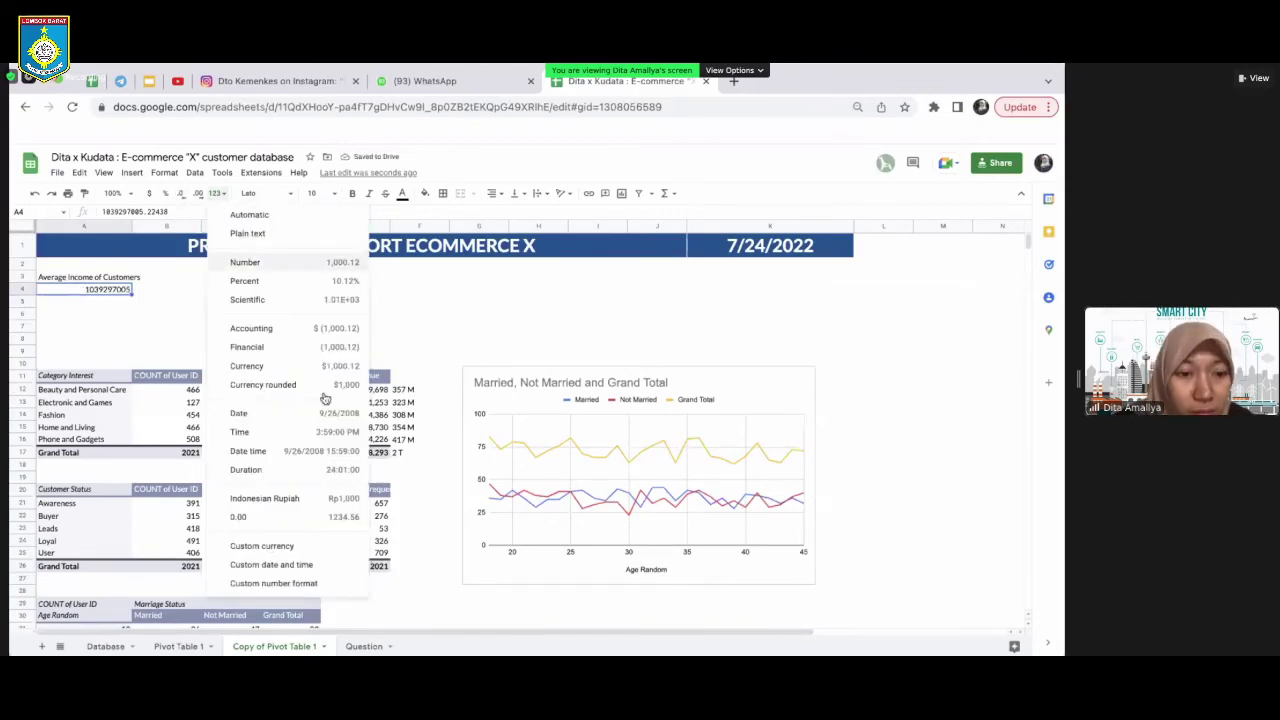
left_click(318, 497)
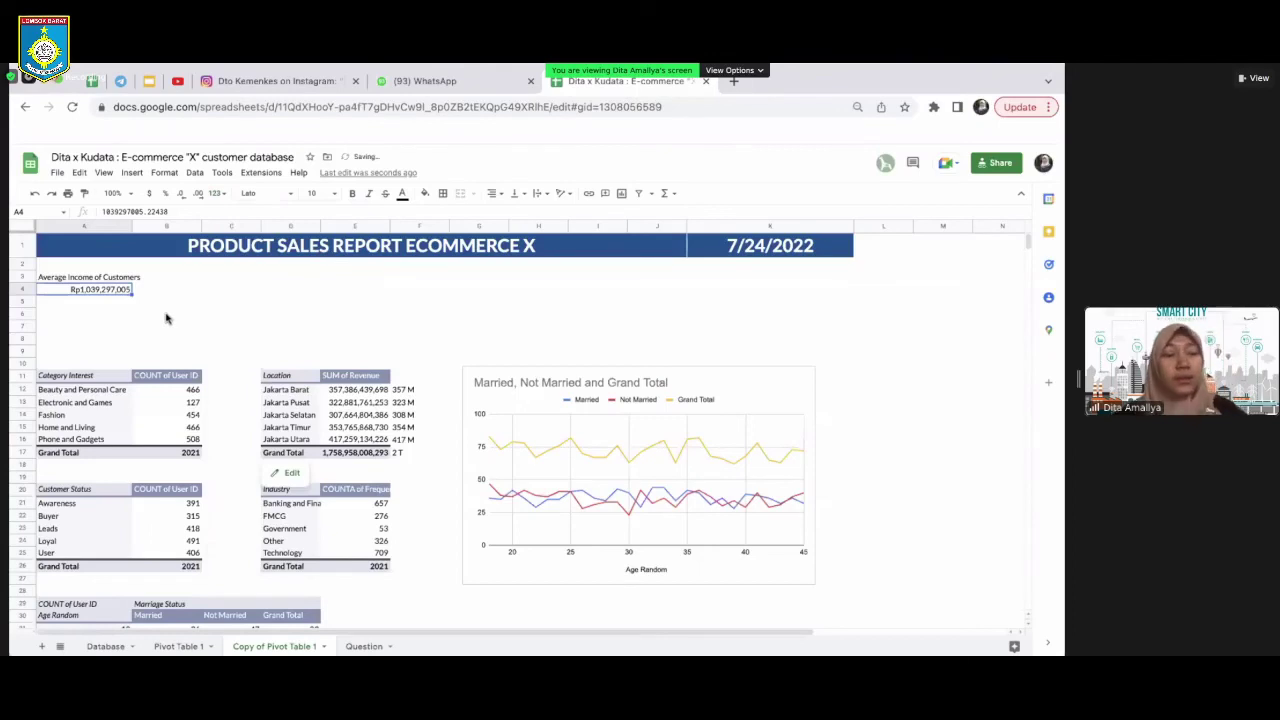
Enter the label "Average Age of Customers" in cell D3, based on the second management question on the Question sheet
left_click(362, 648)
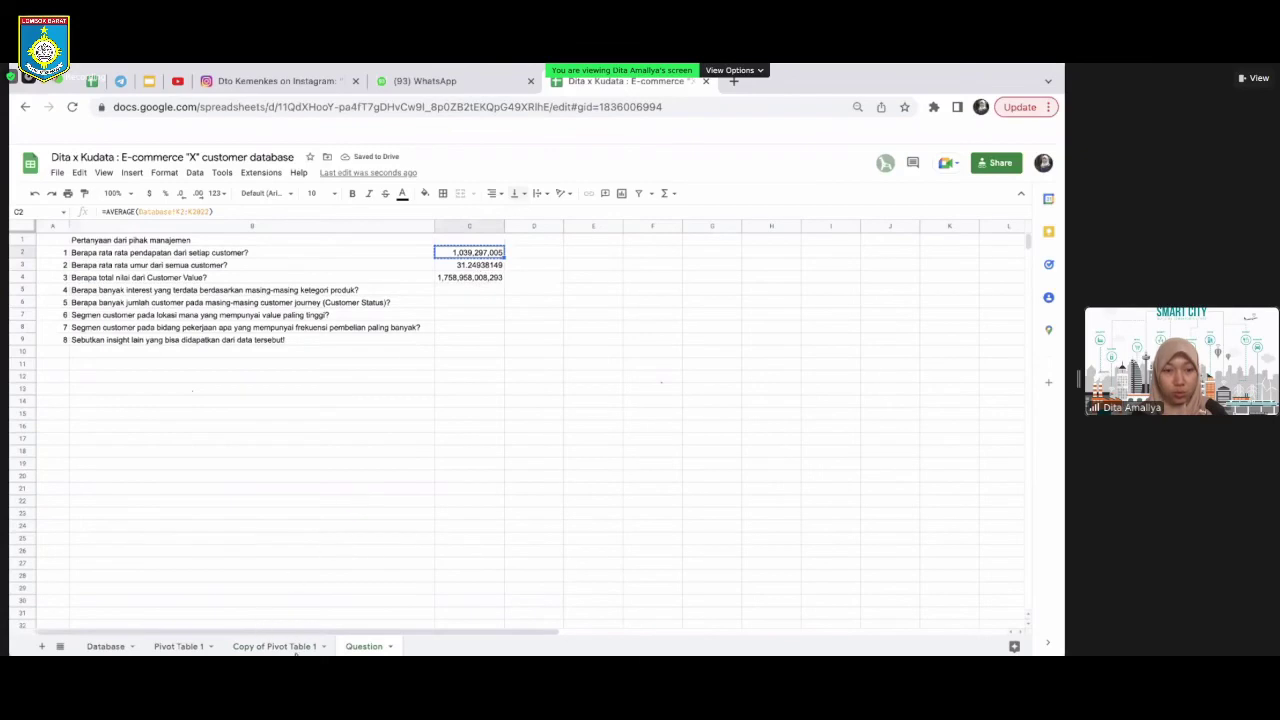
key("Down")
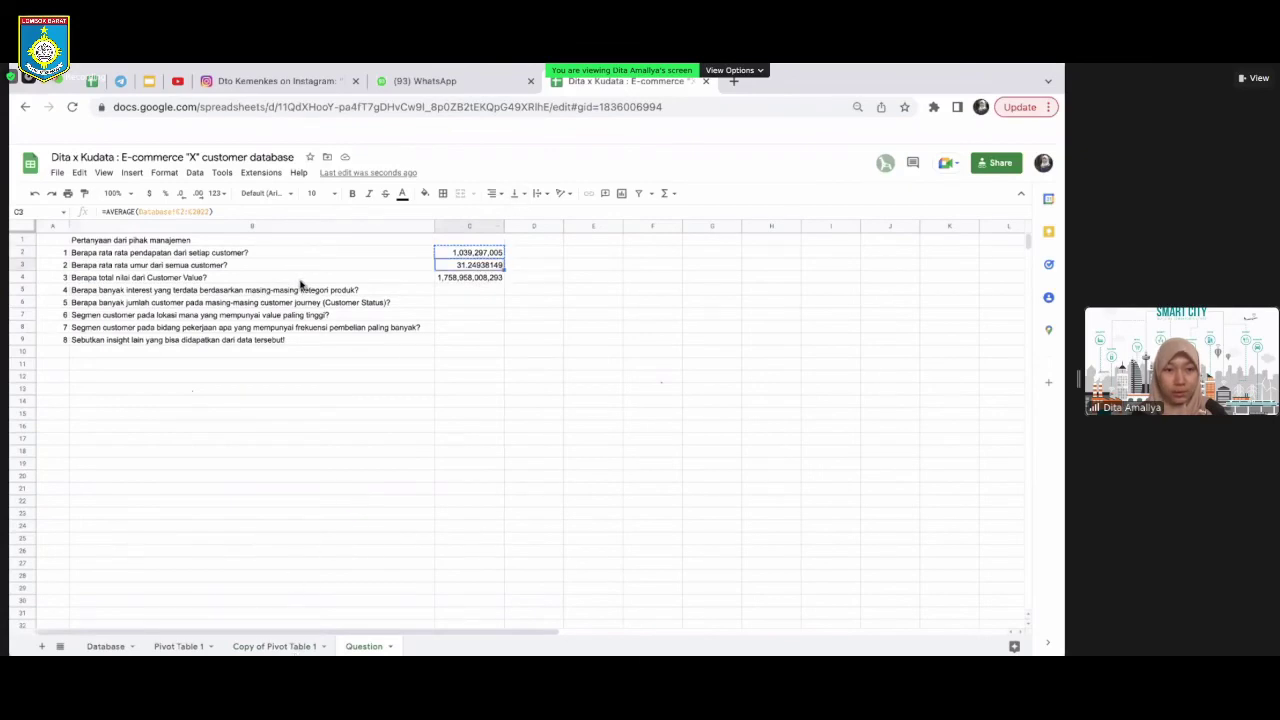
left_click(290, 276)
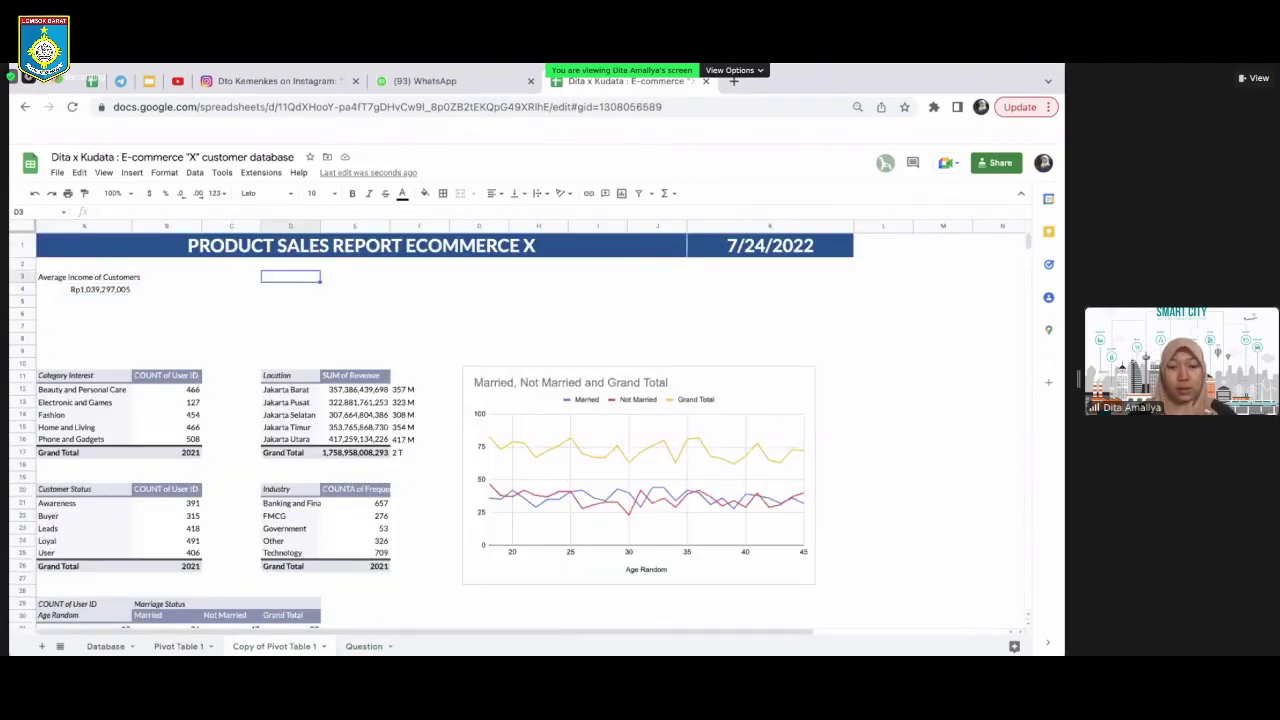
type("Ave")
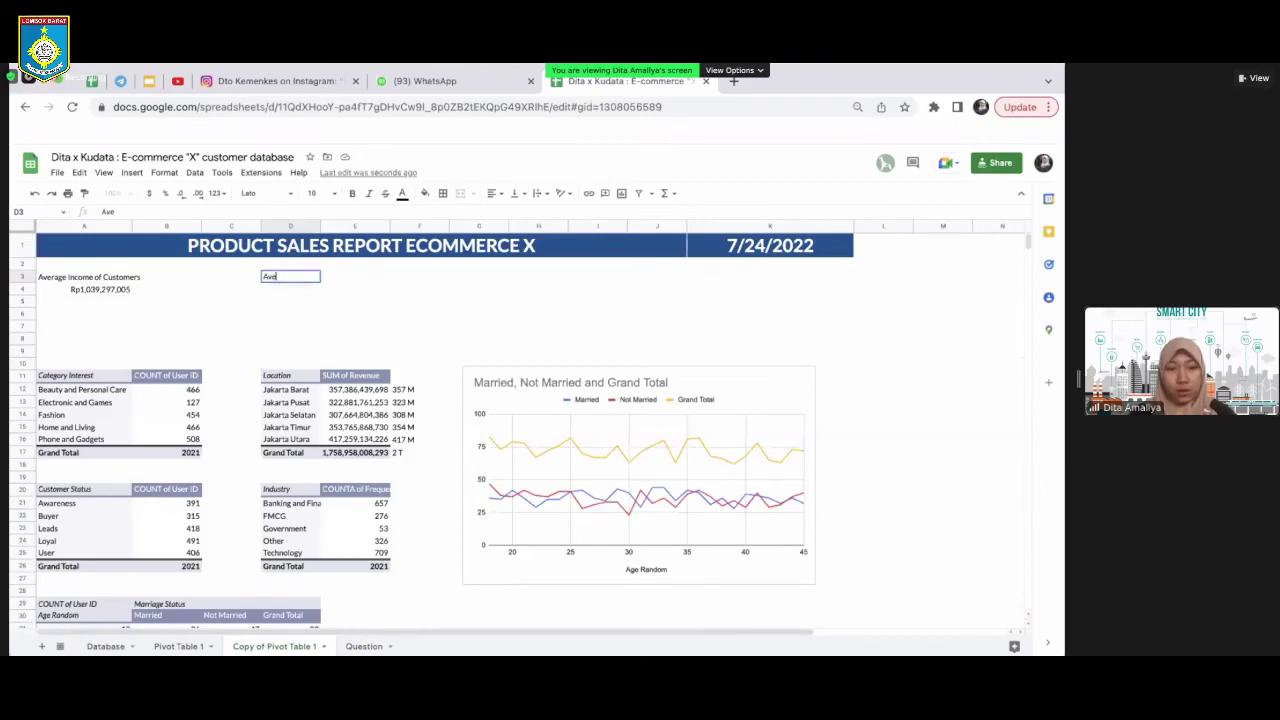
type("rage Age")
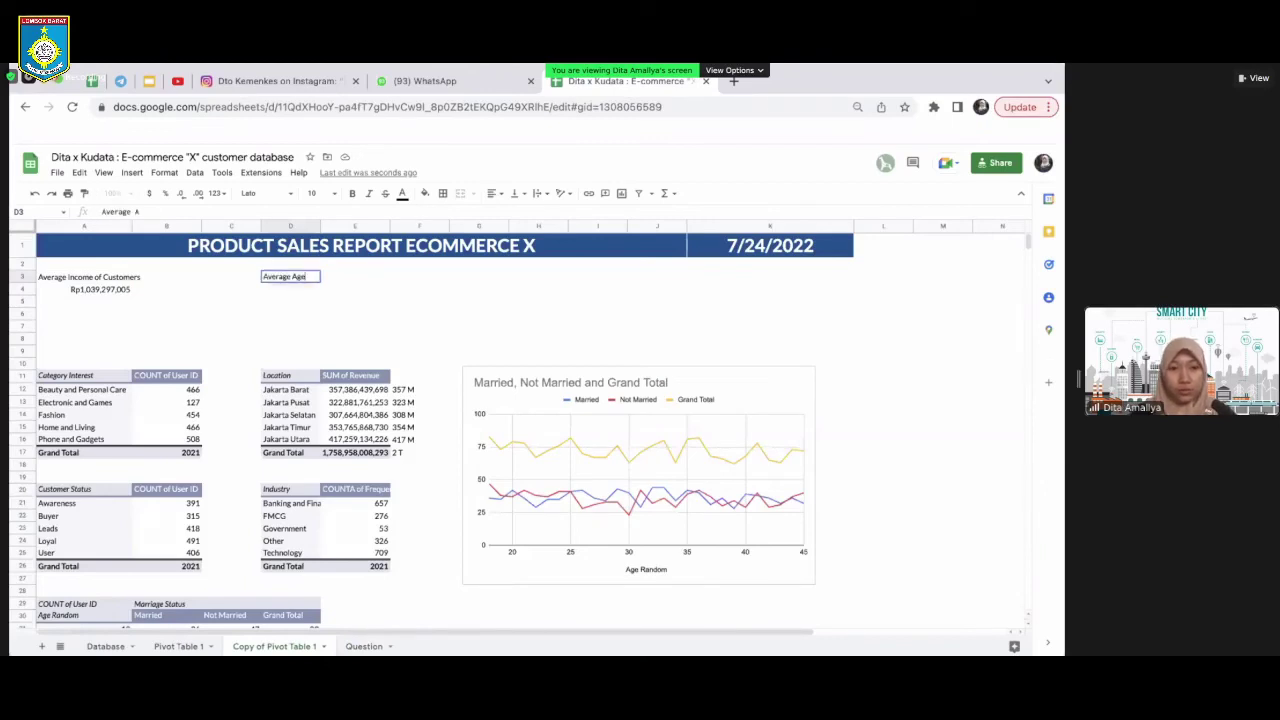
type(" of Cu")
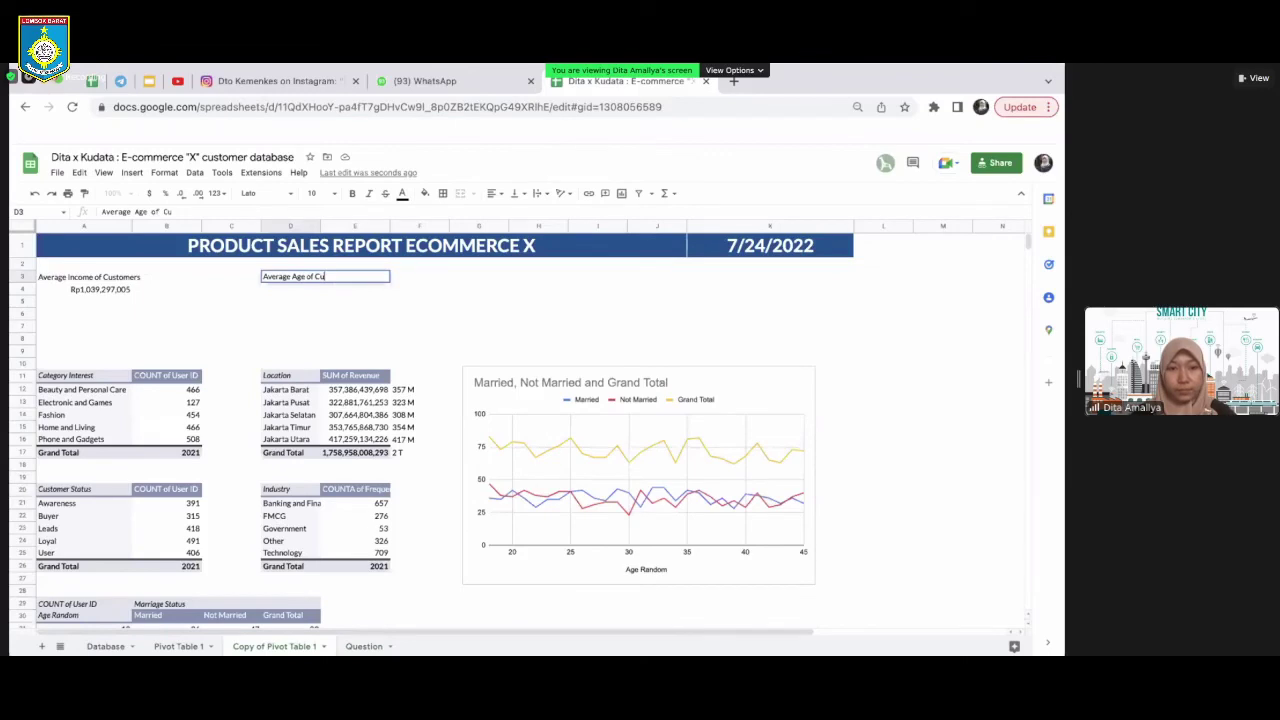
type("st")
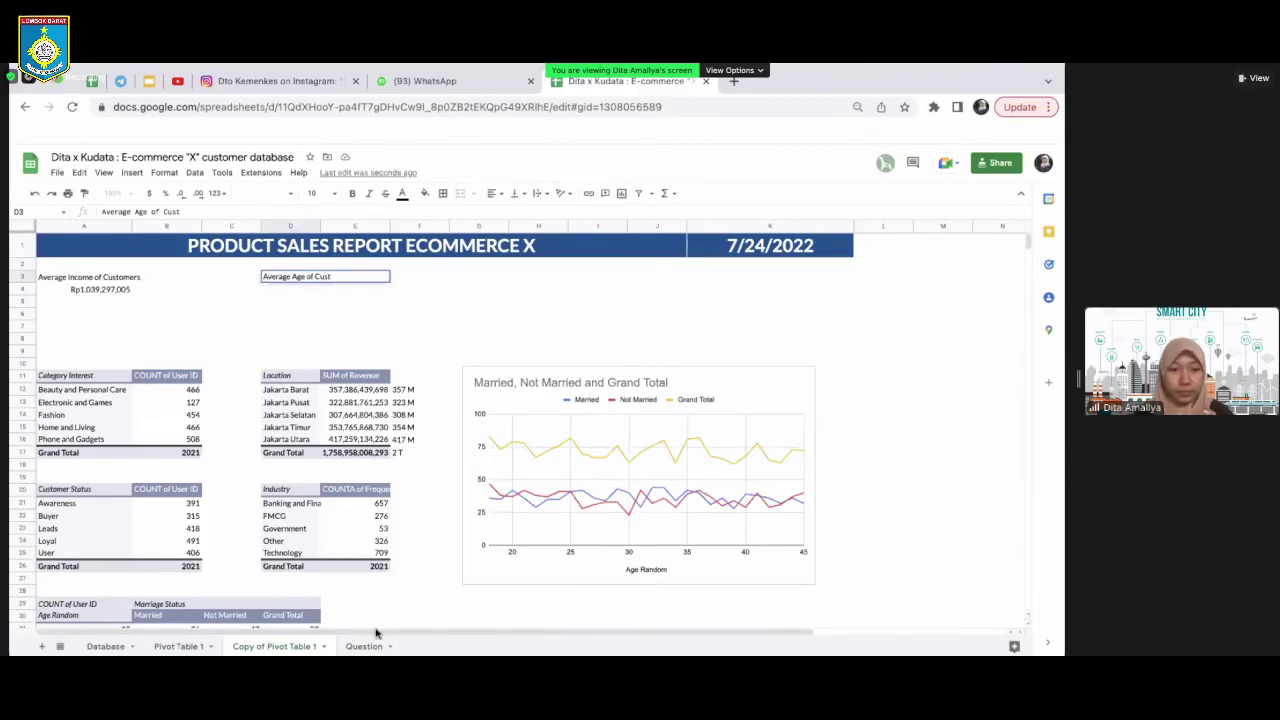
type("omers")
key("Return")
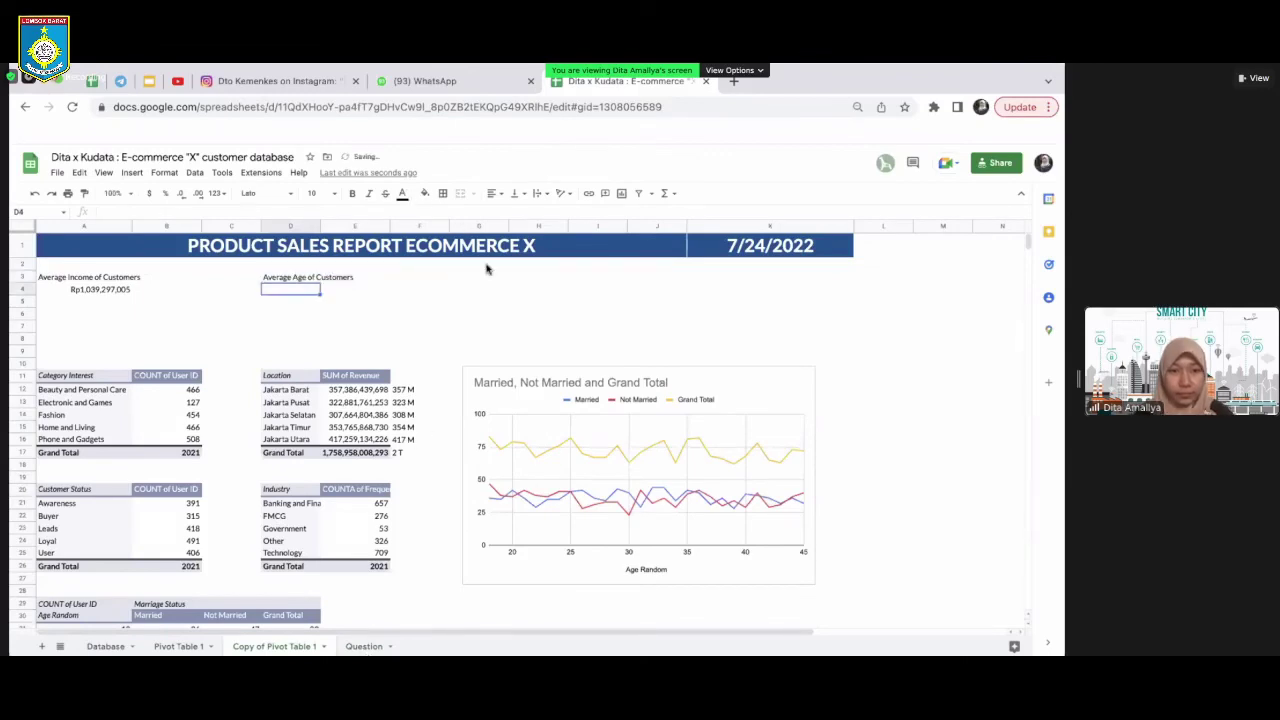
Copy the average age from cell C3 of the Question sheet into D4 of the dashboard, replacing the pasted formula with values only
key("ctrl+shift+Page_Down")
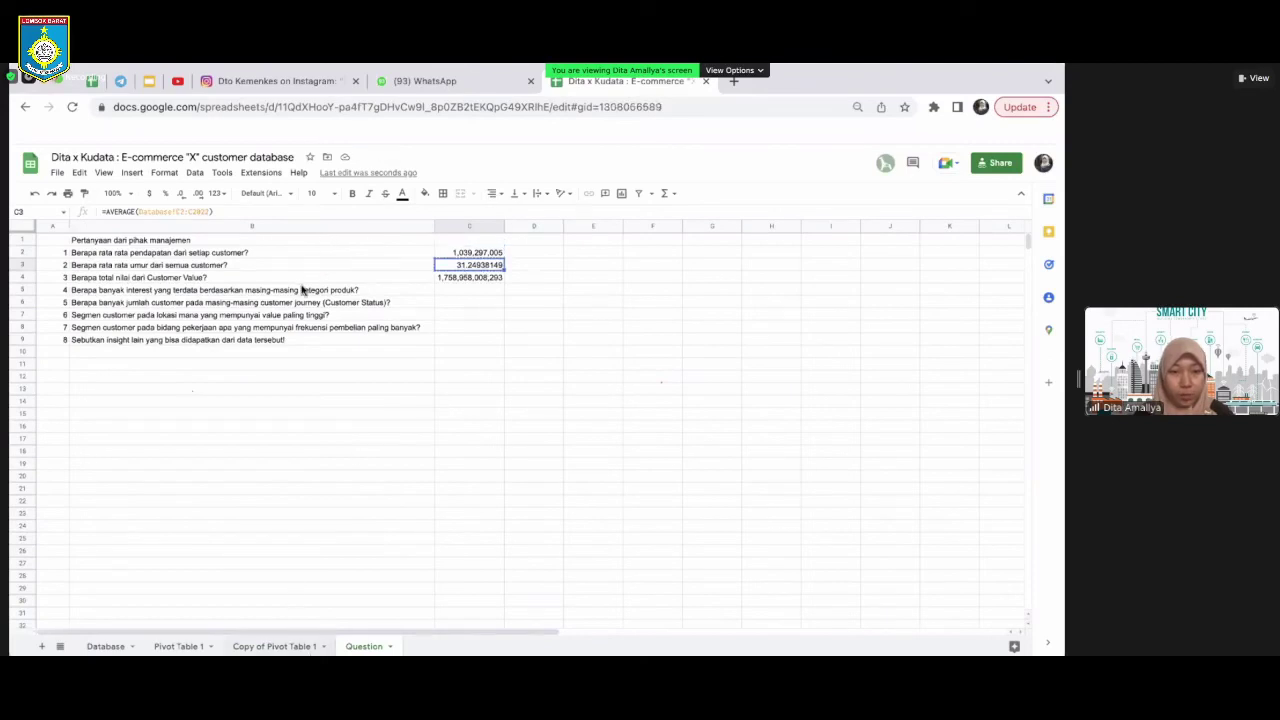
key("ctrl+shift+Page_Up")
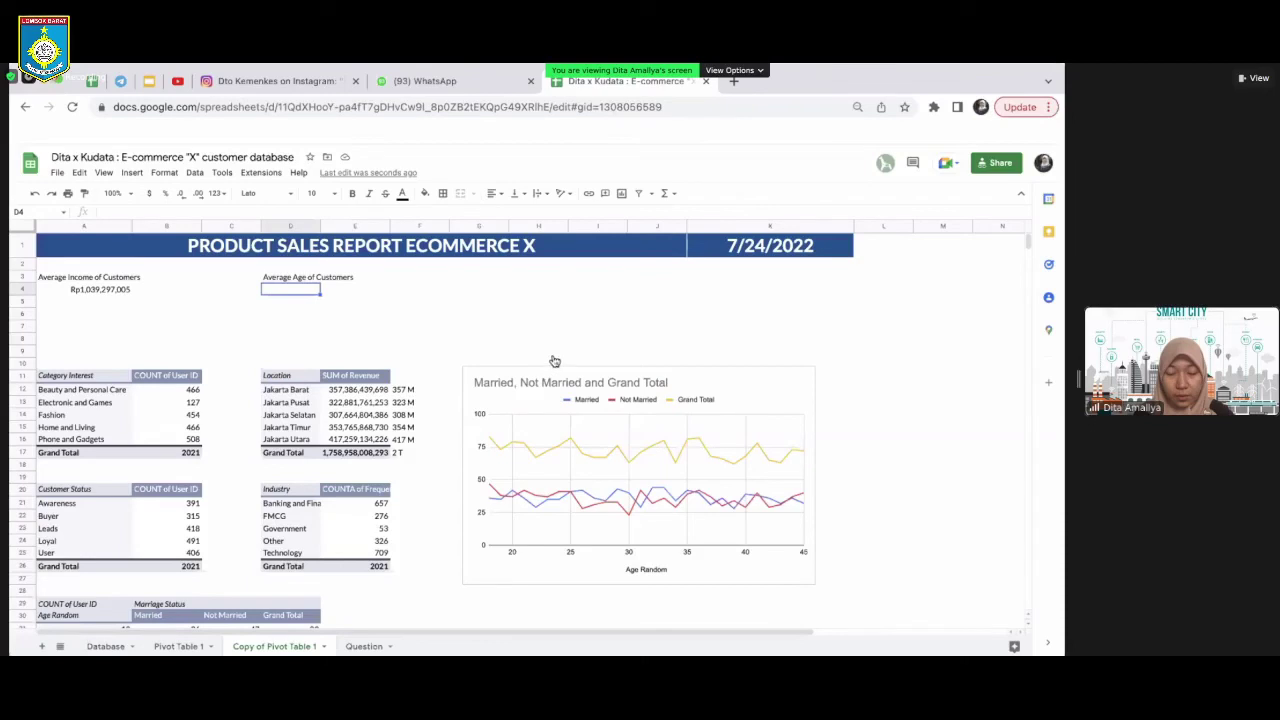
key("ctrl+v")
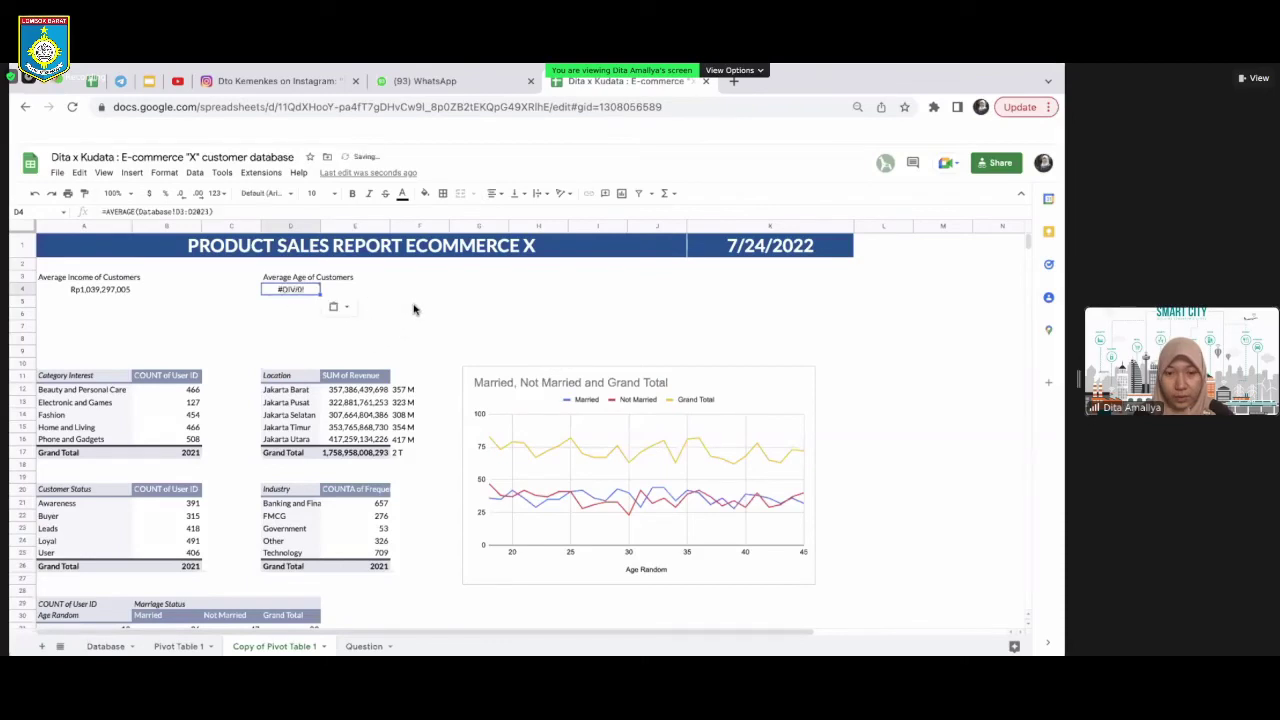
key("ctrl+shift+v")
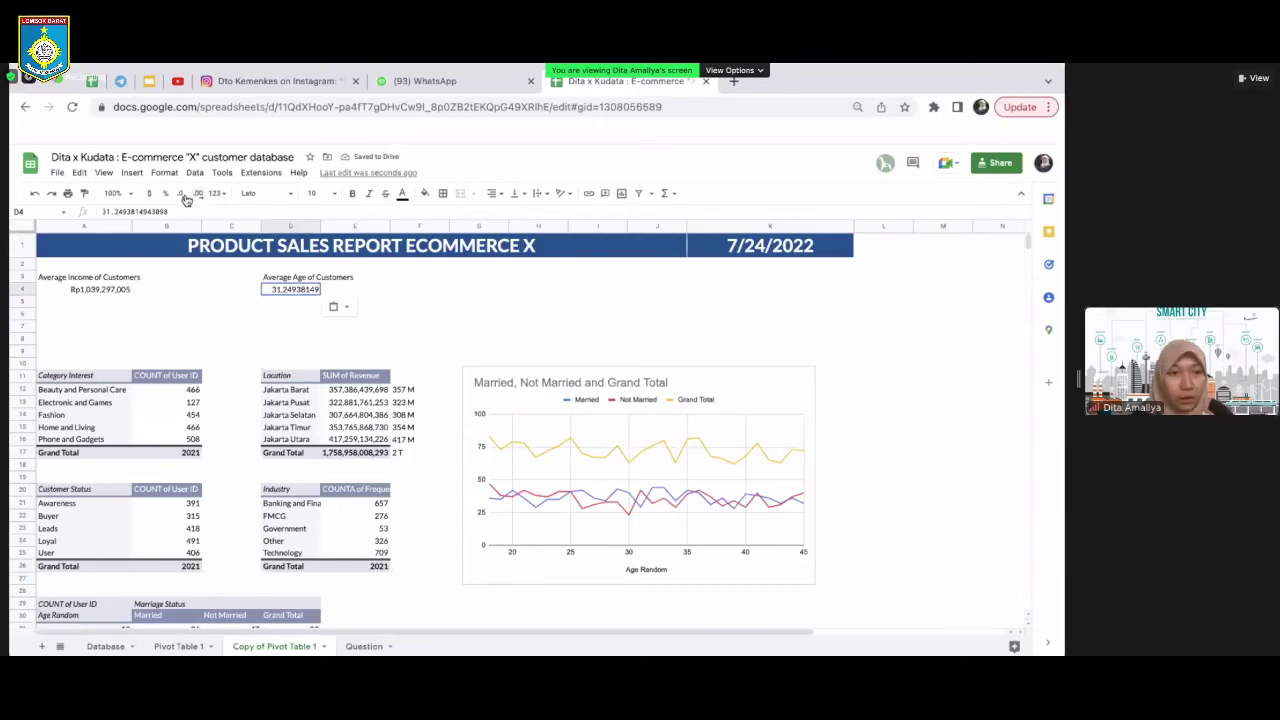
Adjust the decimal places of the average age in cell D4 so it displays as a whole number
left_click(186, 199)
left_click(183, 196)
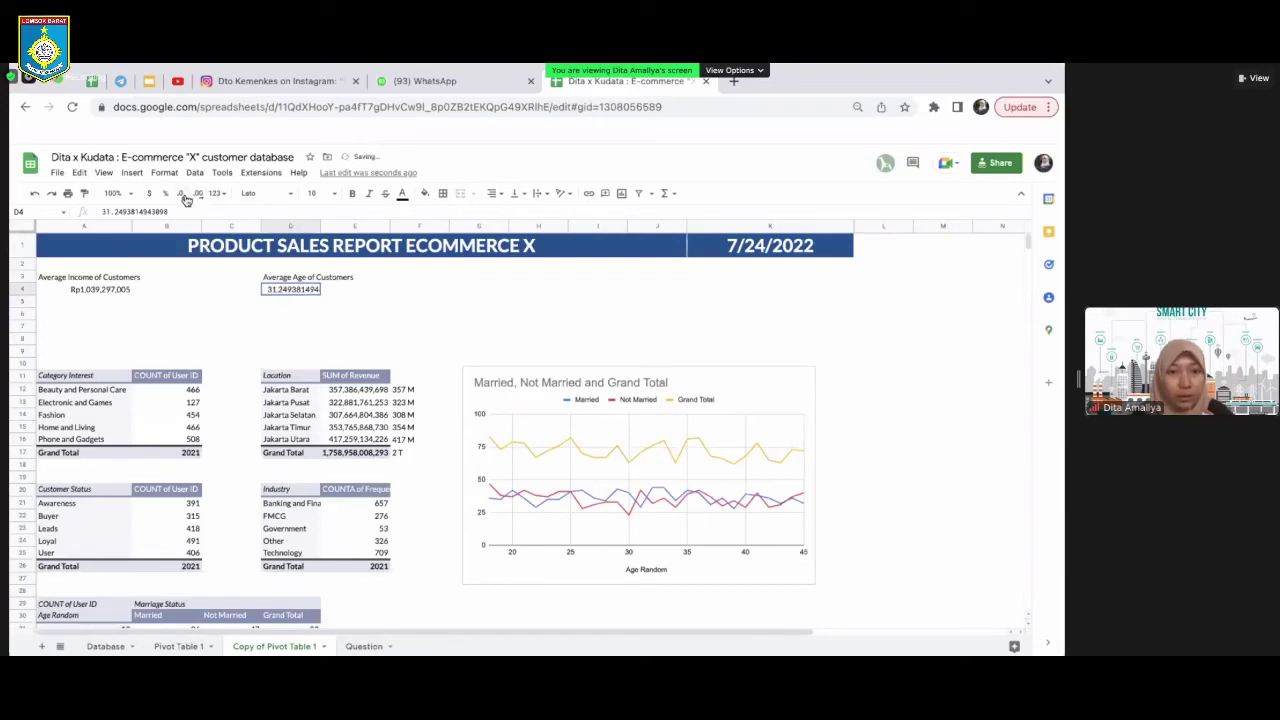
left_click(183, 196)
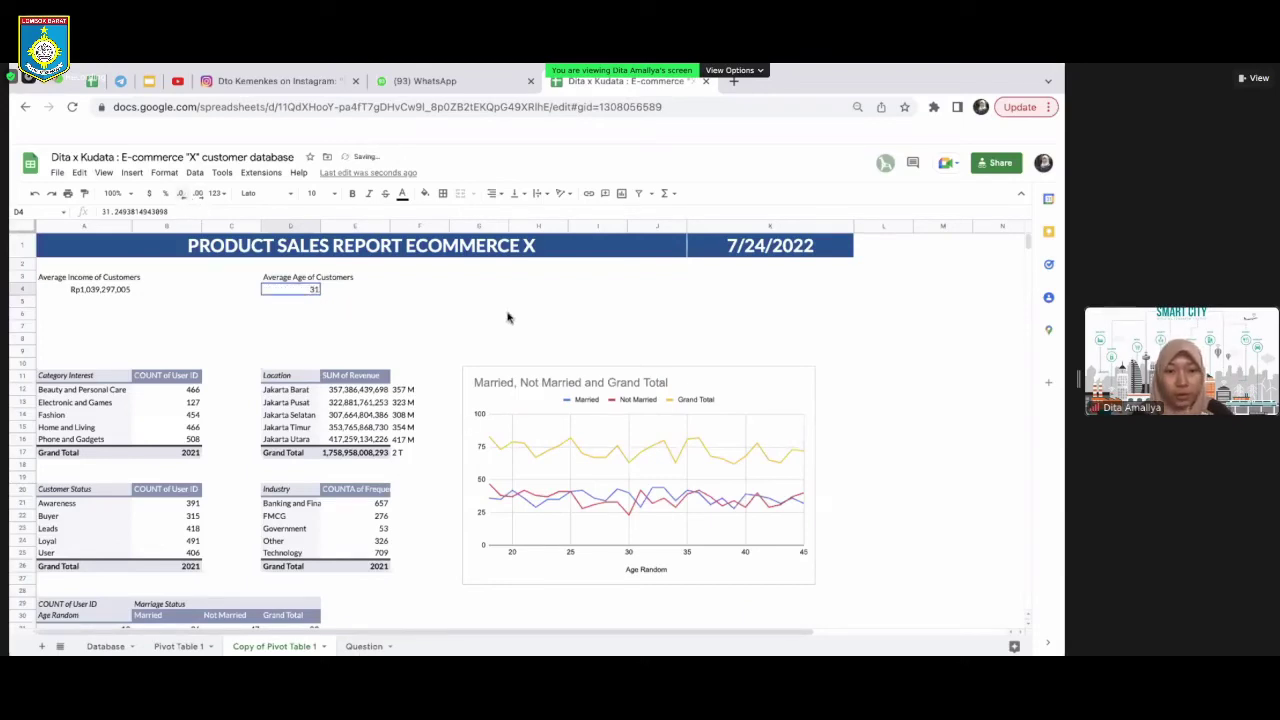
Copy the total customer value from cell C4 of the Question sheet and paste it as a value only into I4 of the dashboard
key("ctrl+shift+Page_Down")
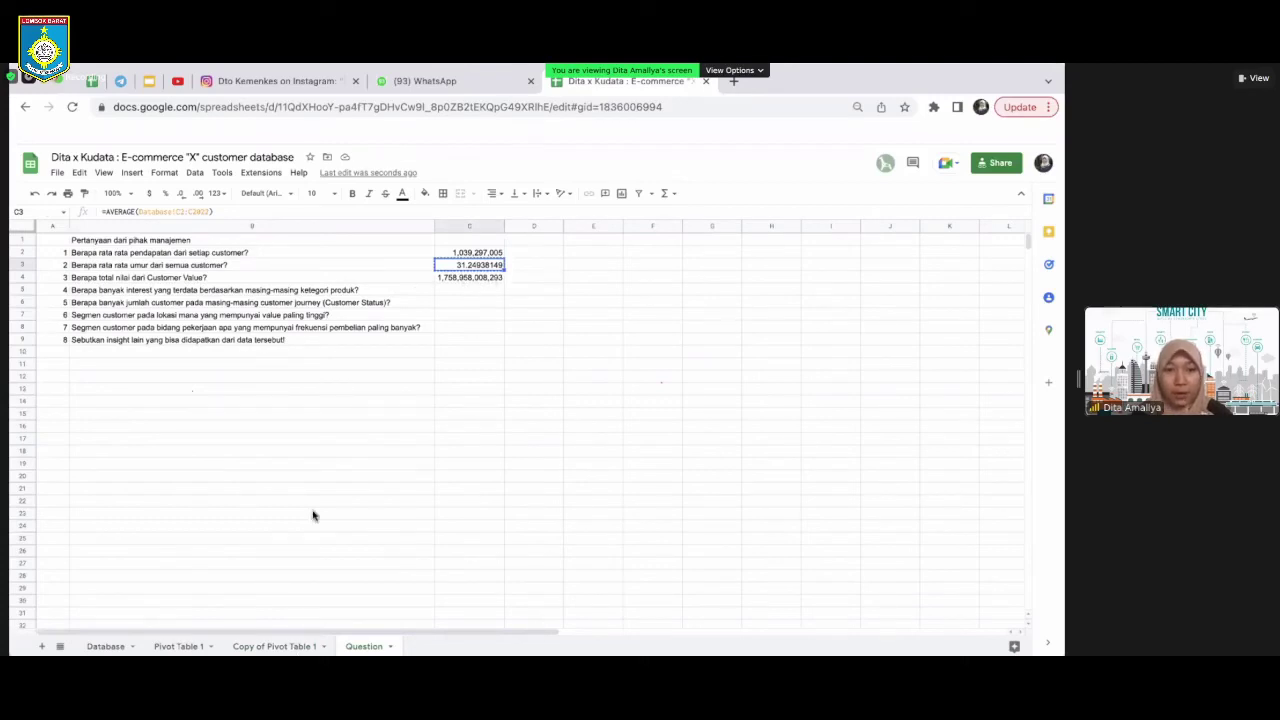
left_click(462, 279)
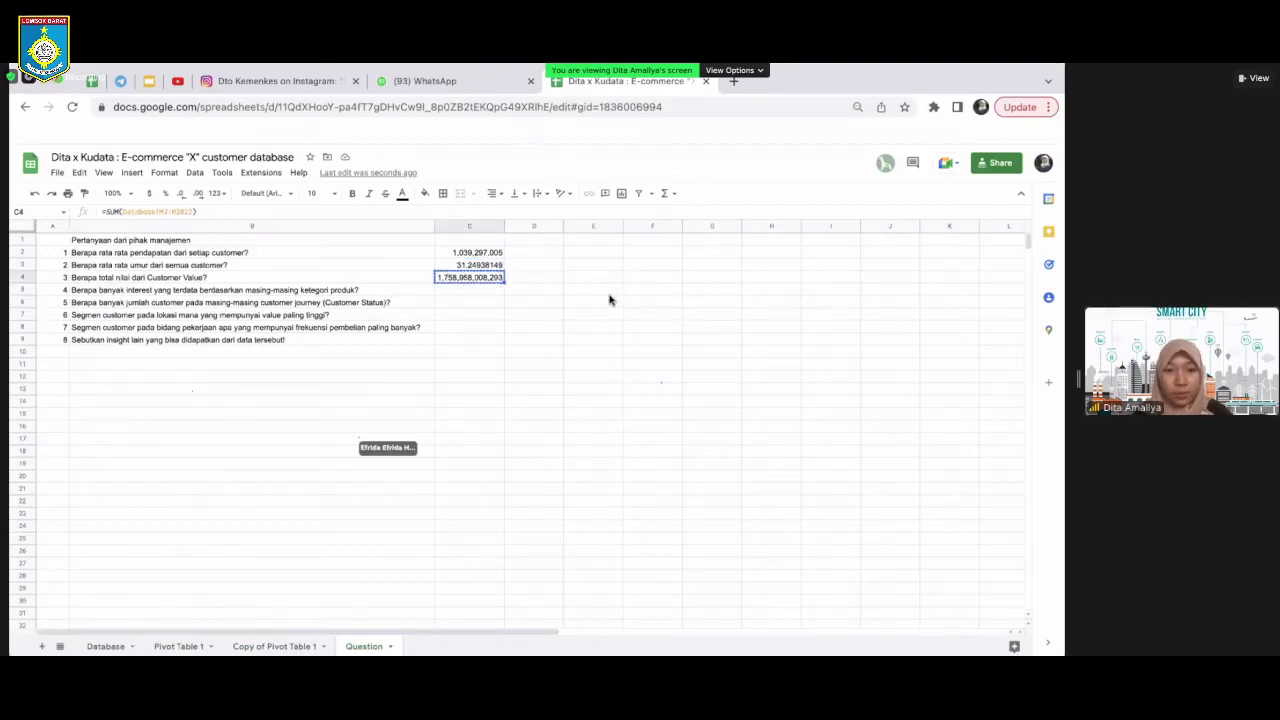
key("ctrl+Page_Up")
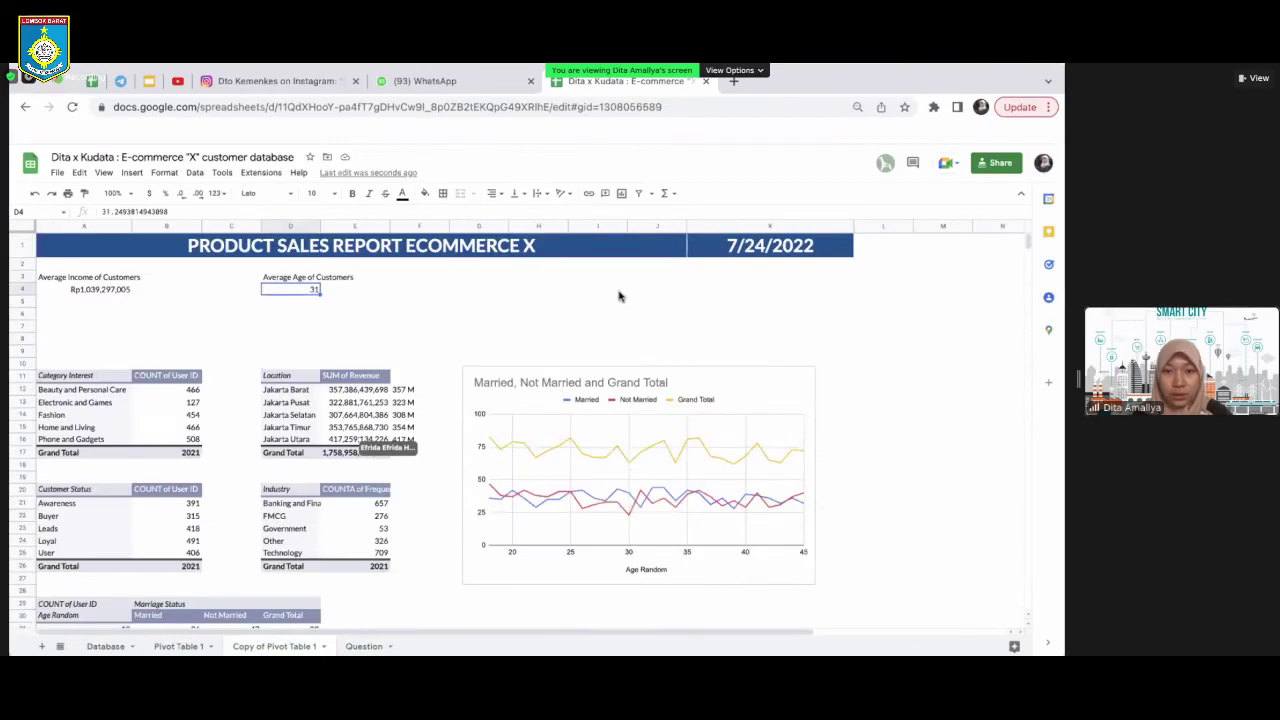
left_click(621, 291)
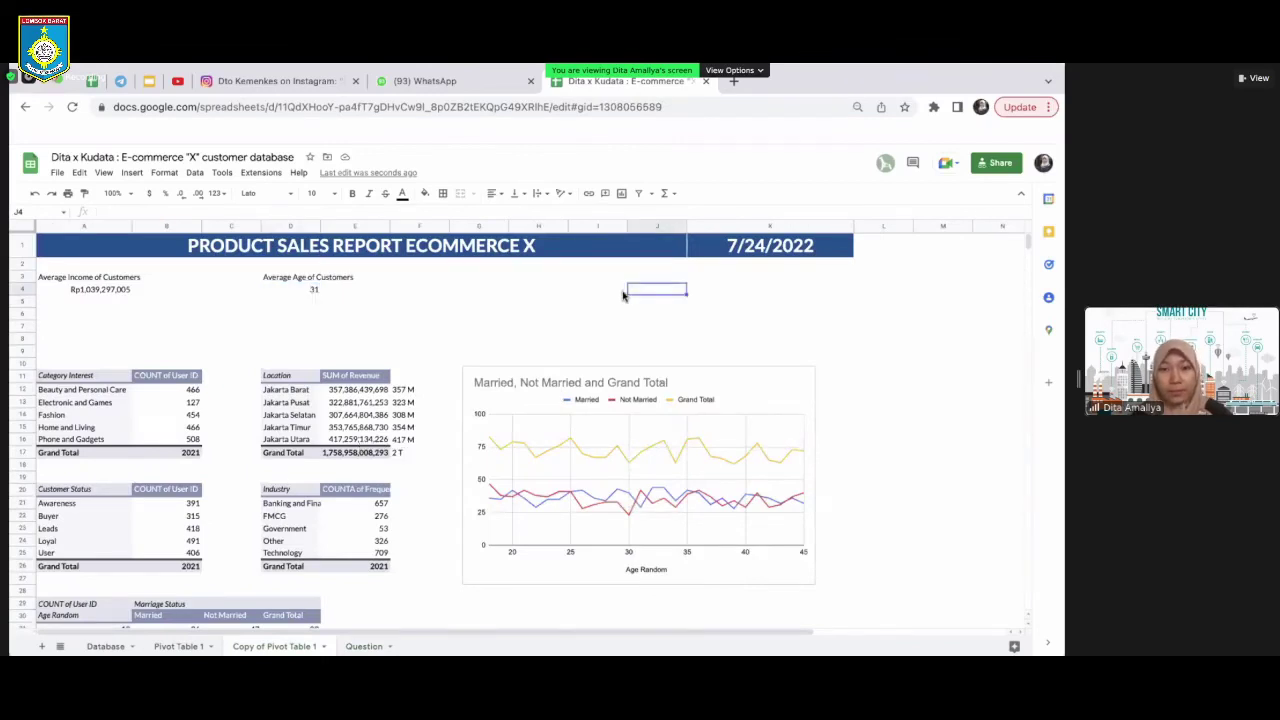
left_click(608, 289)
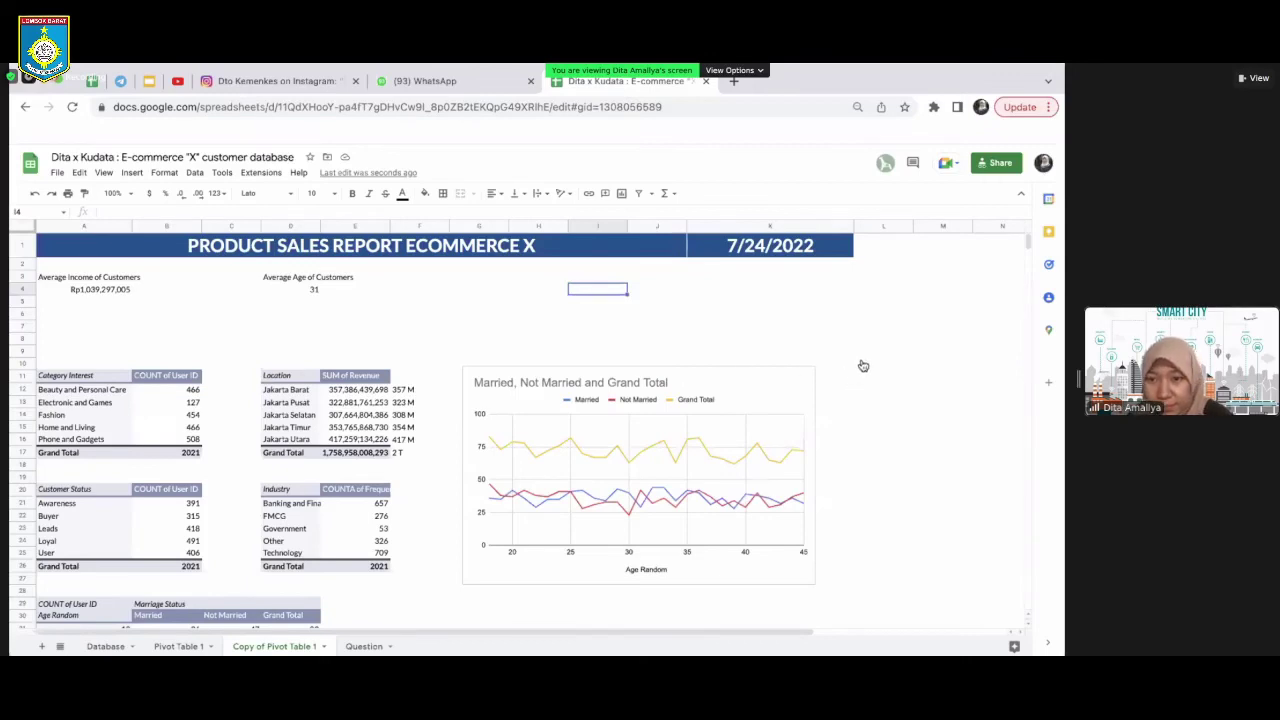
key("shift+F10")
key("super+v")
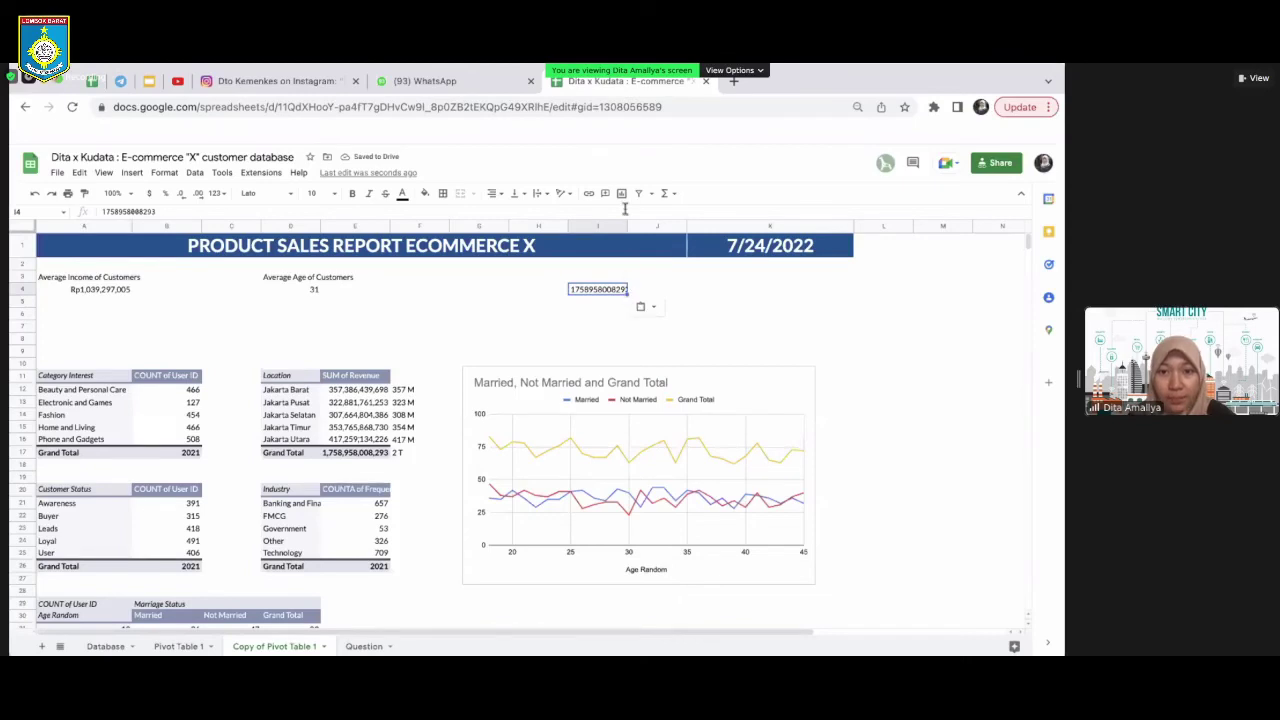
Format the total value in cell I4 as Indonesian Rupiah and fit column I to its content
left_click(217, 194)
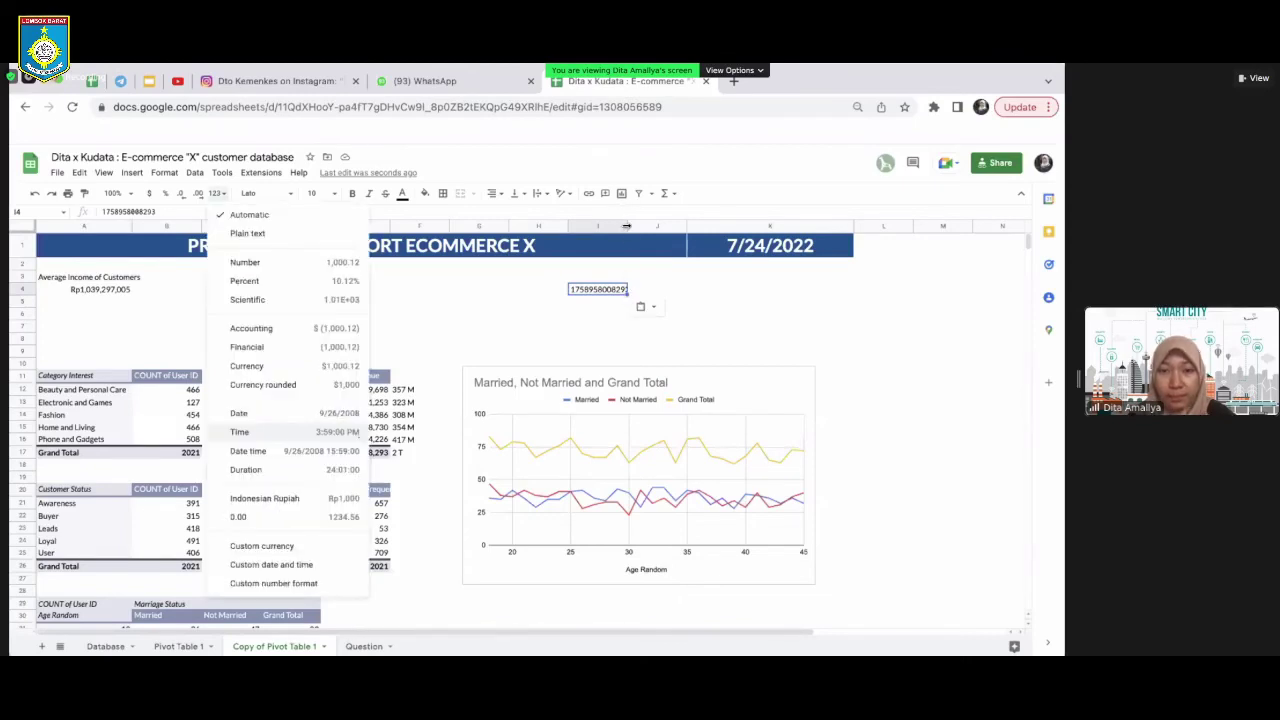
left_click(264, 498)
double_click(627, 226)
left_click(697, 312)
Enter the label "Total Revenue" in cell I3 above the total value
left_click(600, 280)
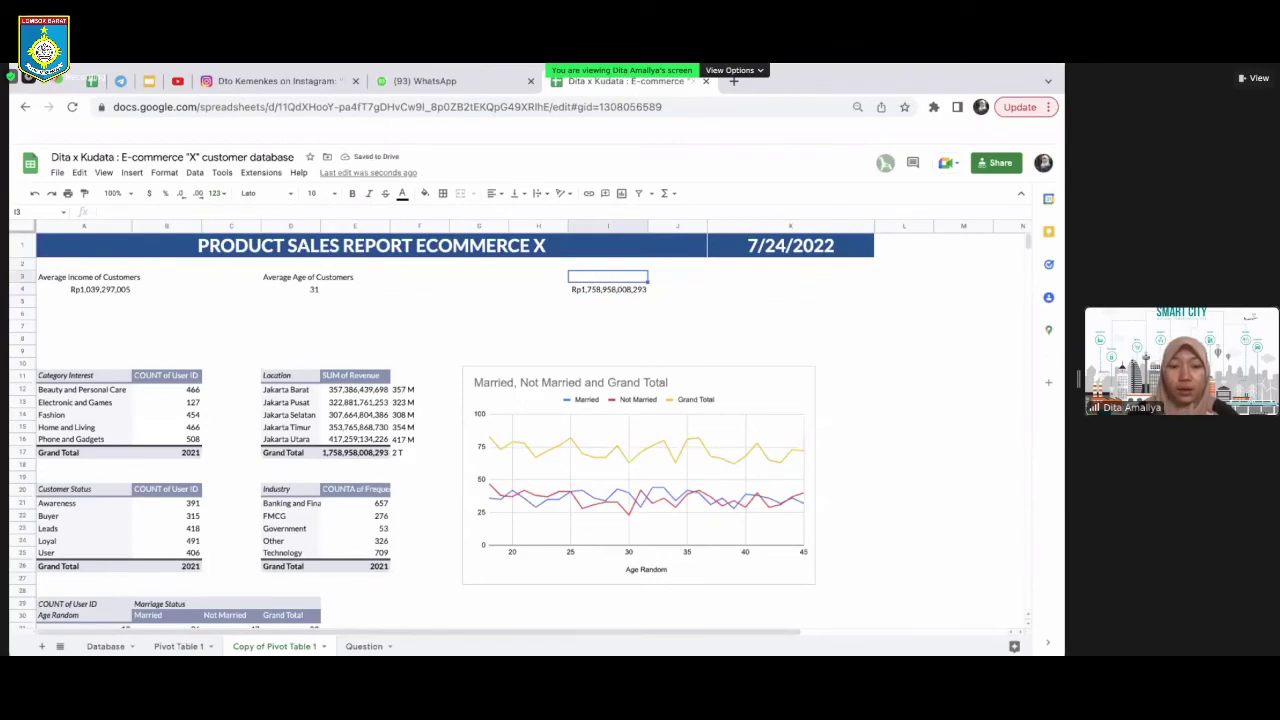
type("Tota")
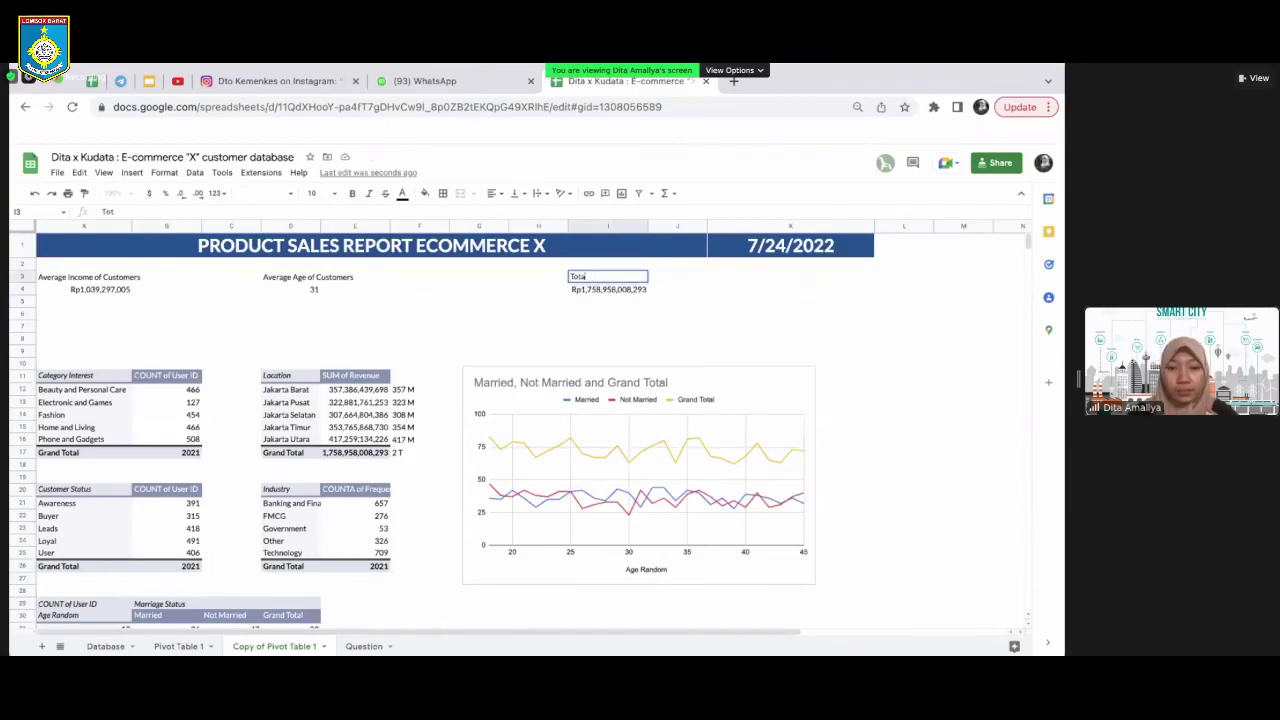
type("l")
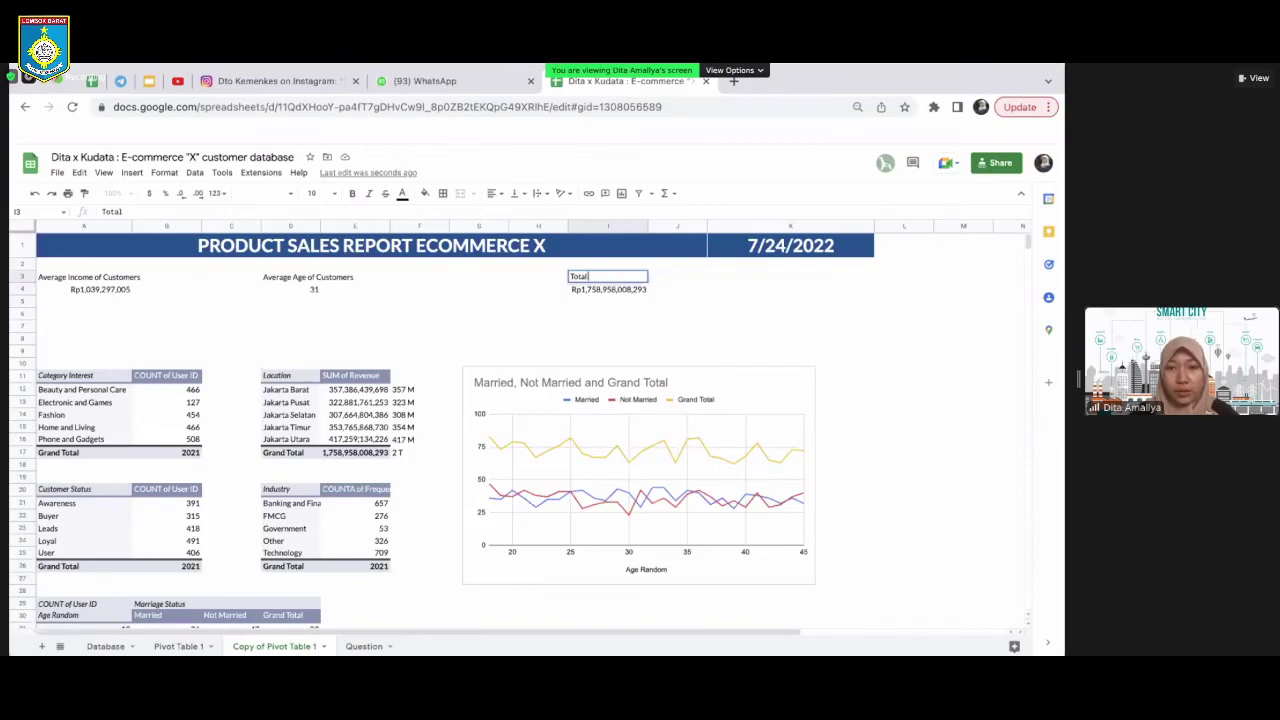
type(" Revenue")
key("Return")
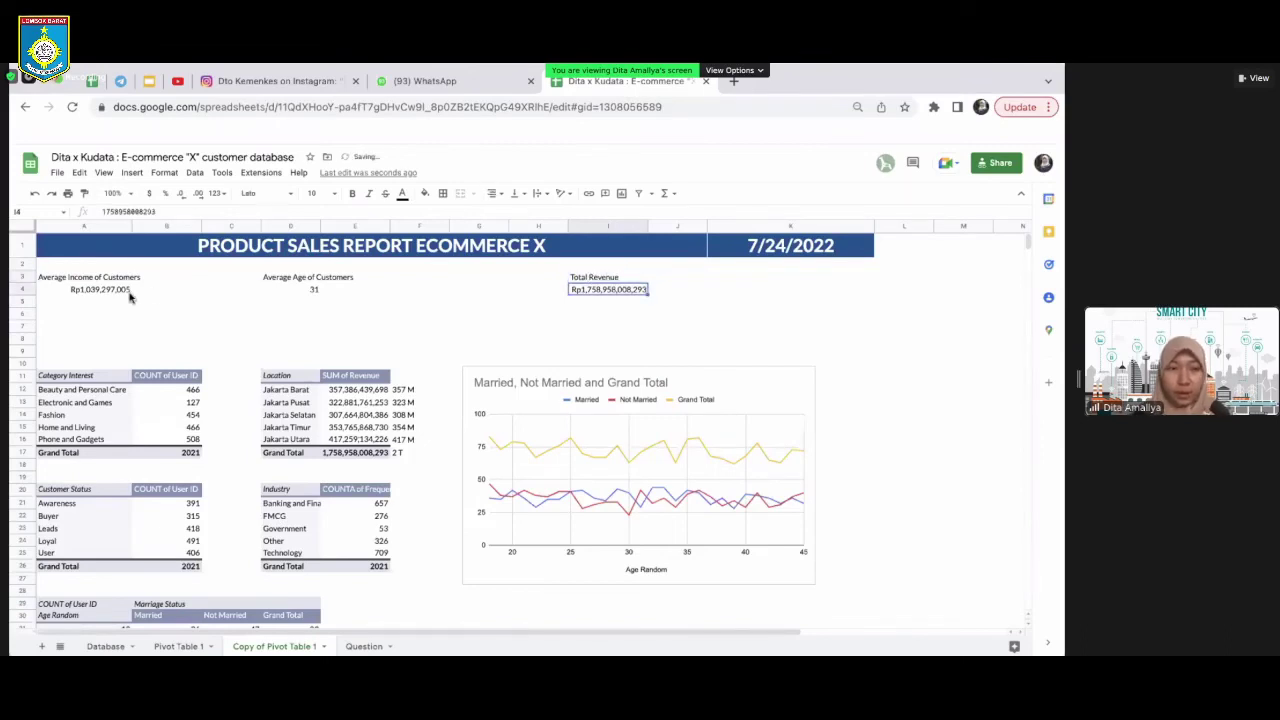
Make the key figure labels in row 3 bold and enlarge their font beyond size 14
left_click(72, 279)
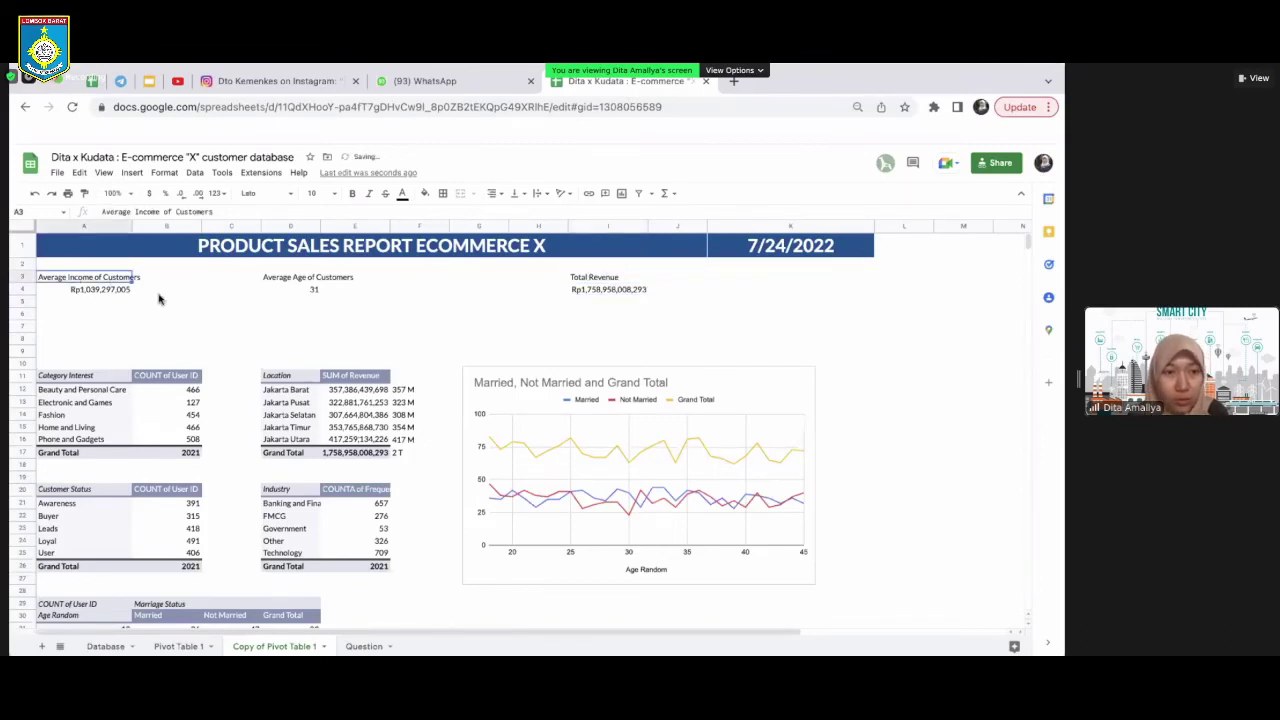
left_click(22, 276)
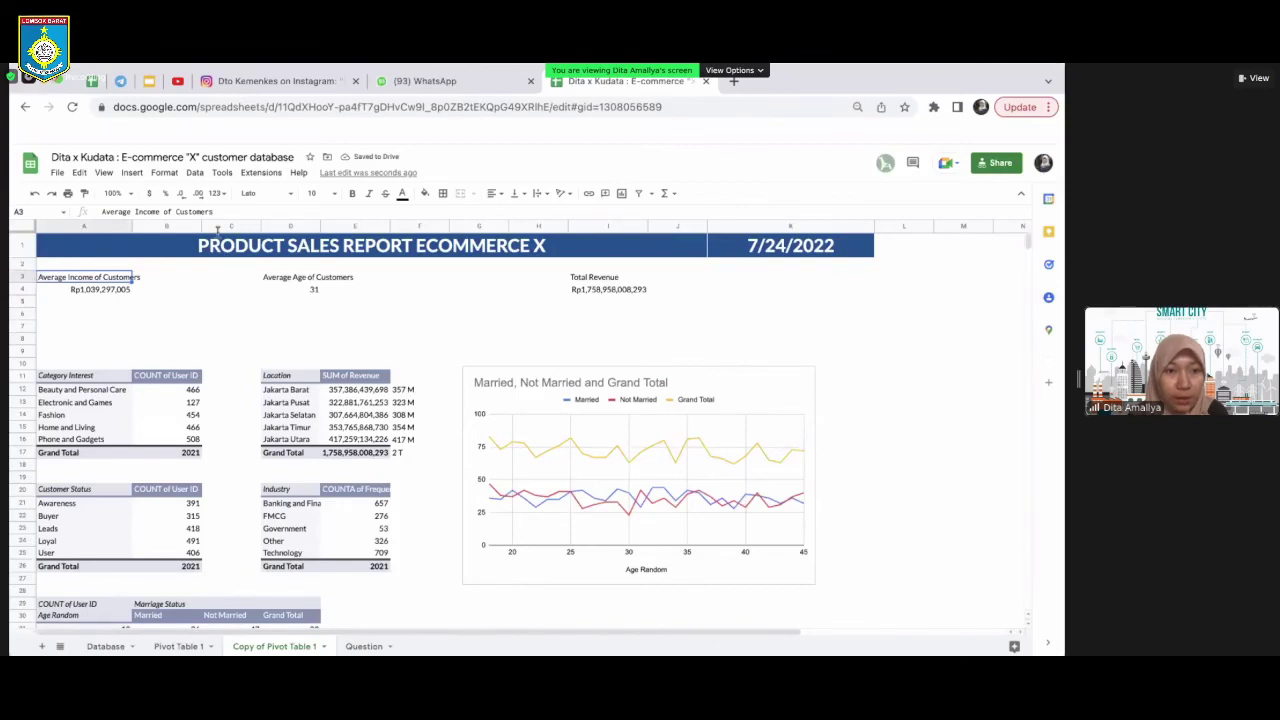
left_click(335, 198)
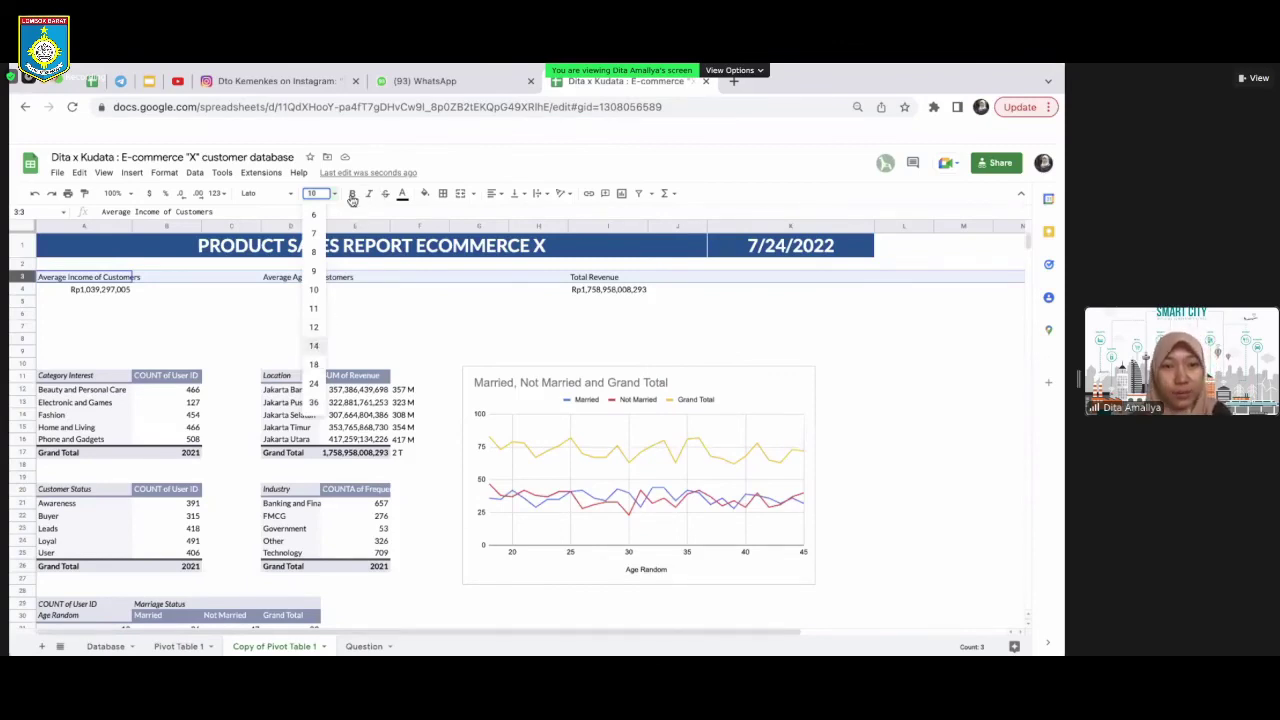
type("14")
key("Return")
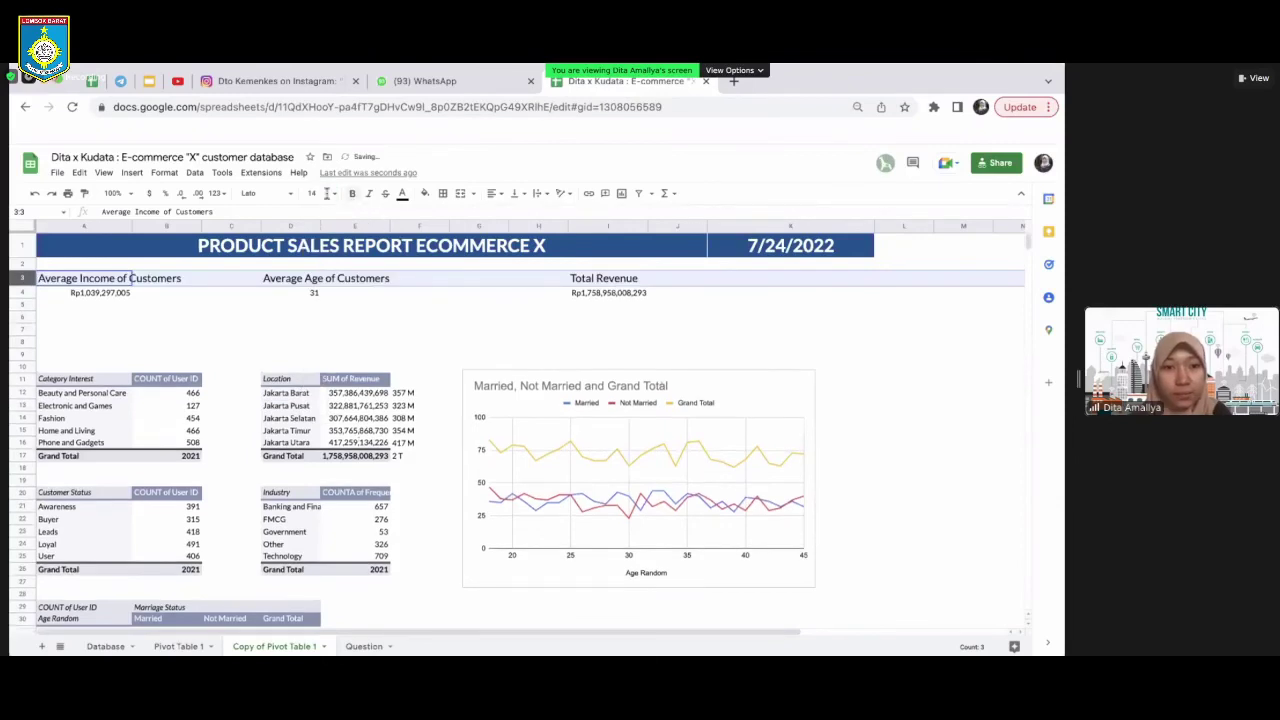
left_click(326, 193)
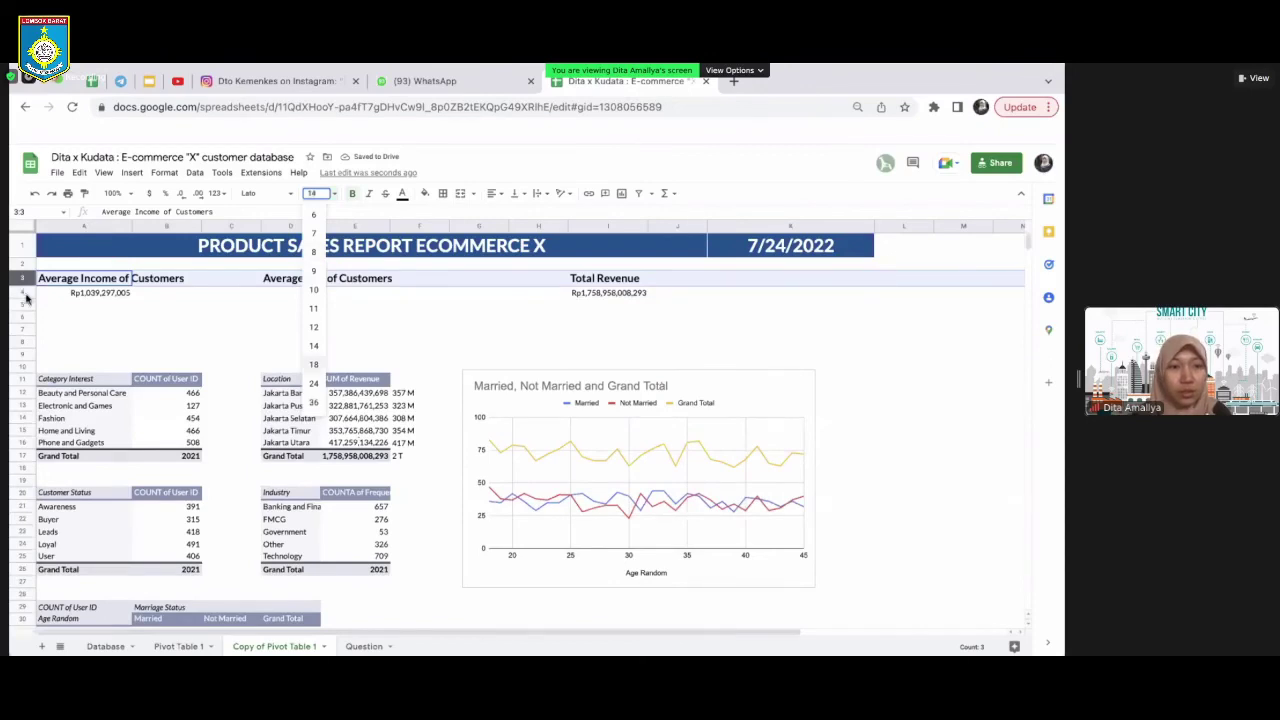
Turn the average income value in cell A4 into a formula that divides it by 10^9
left_click(103, 298)
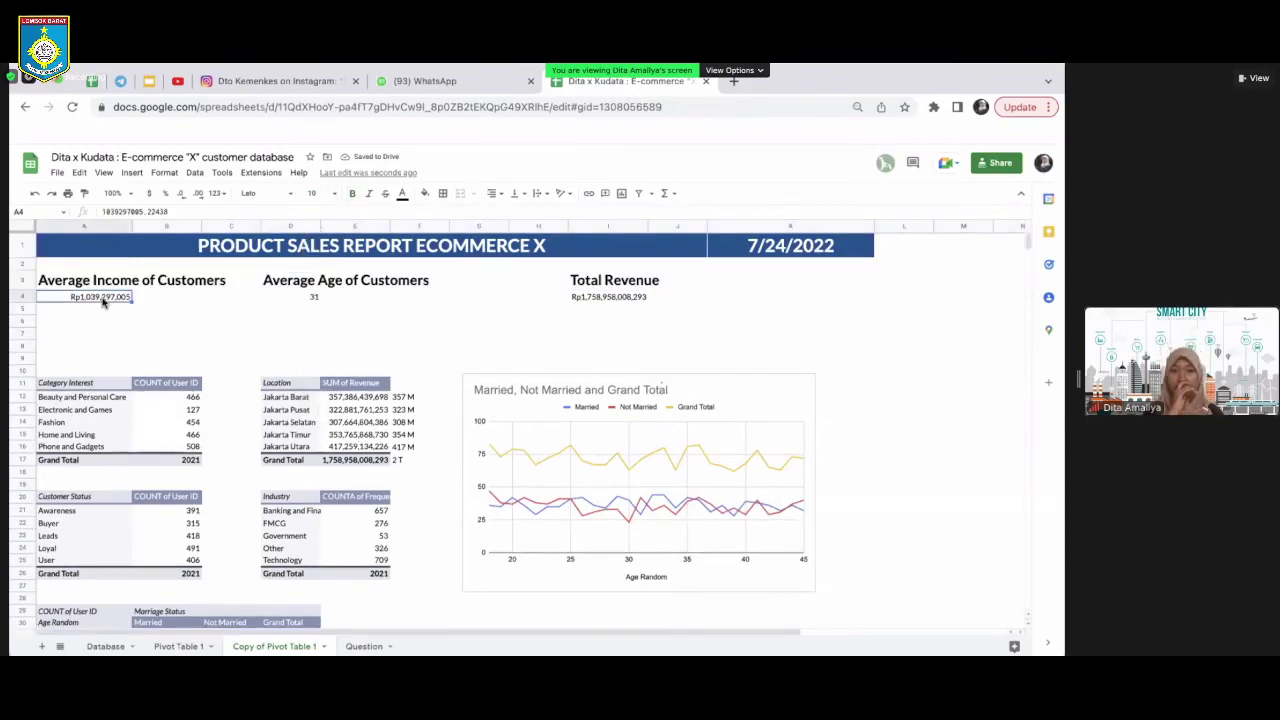
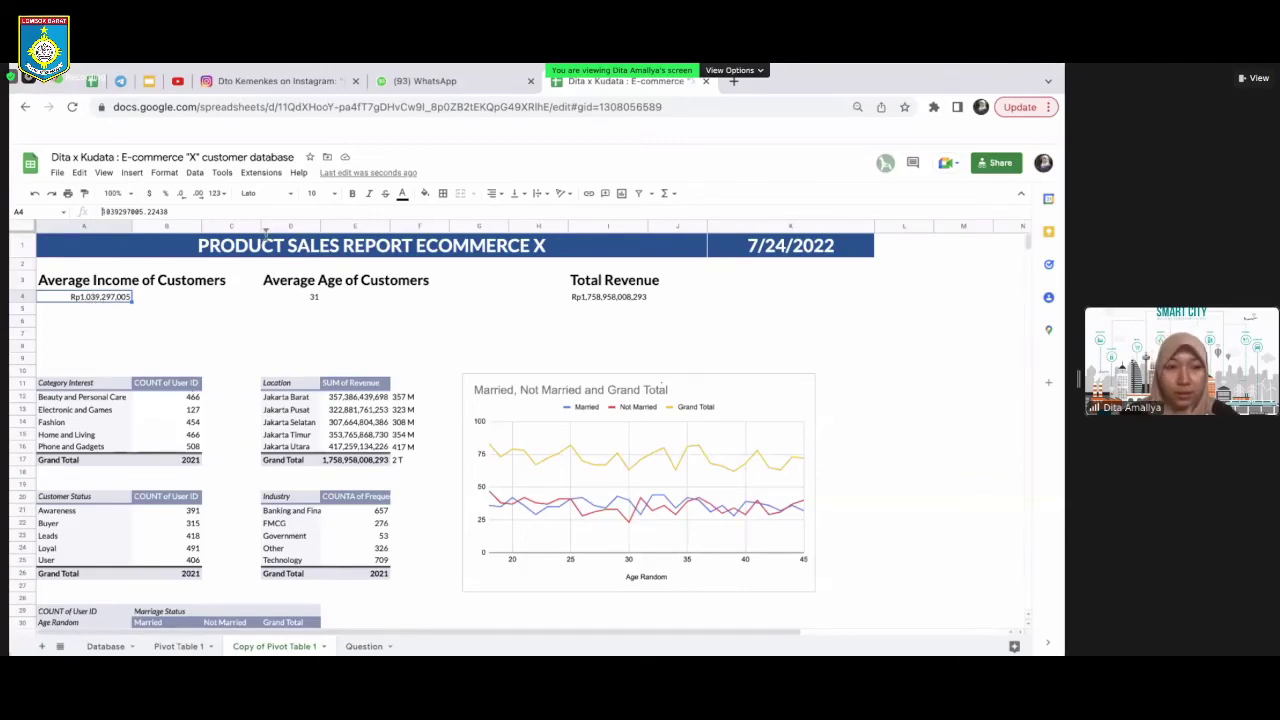
left_click(222, 211)
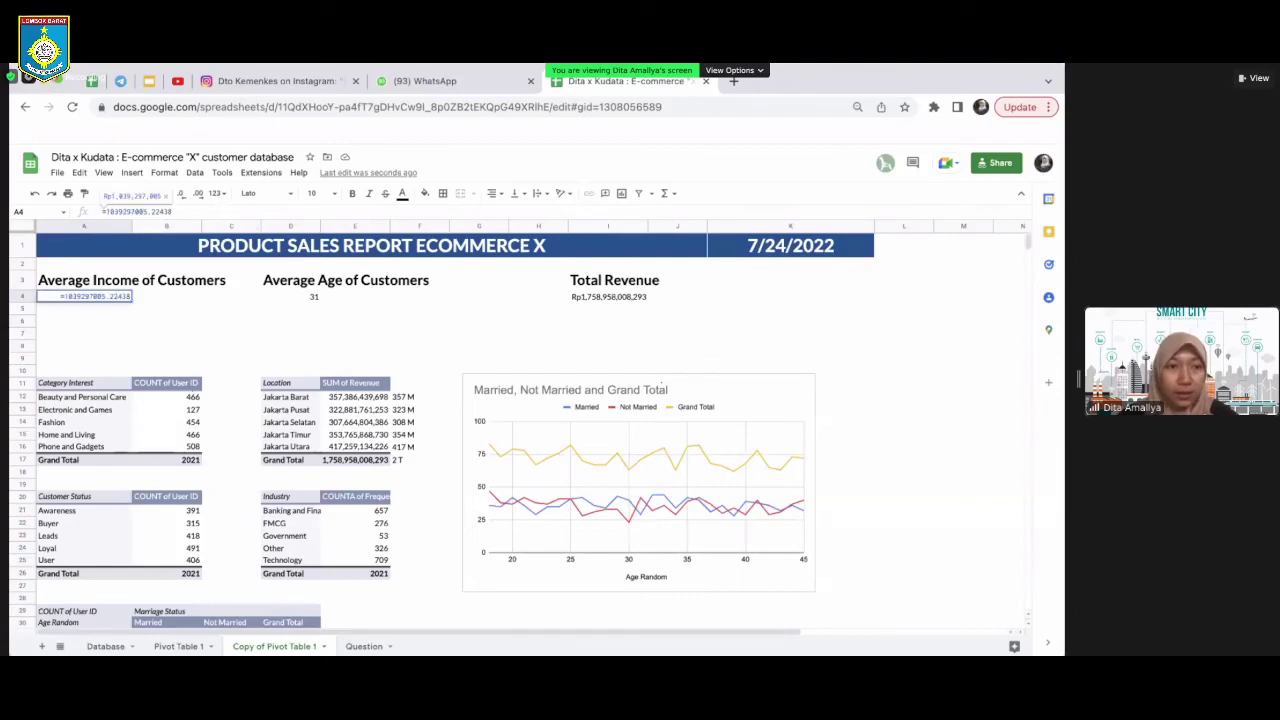
type("/")
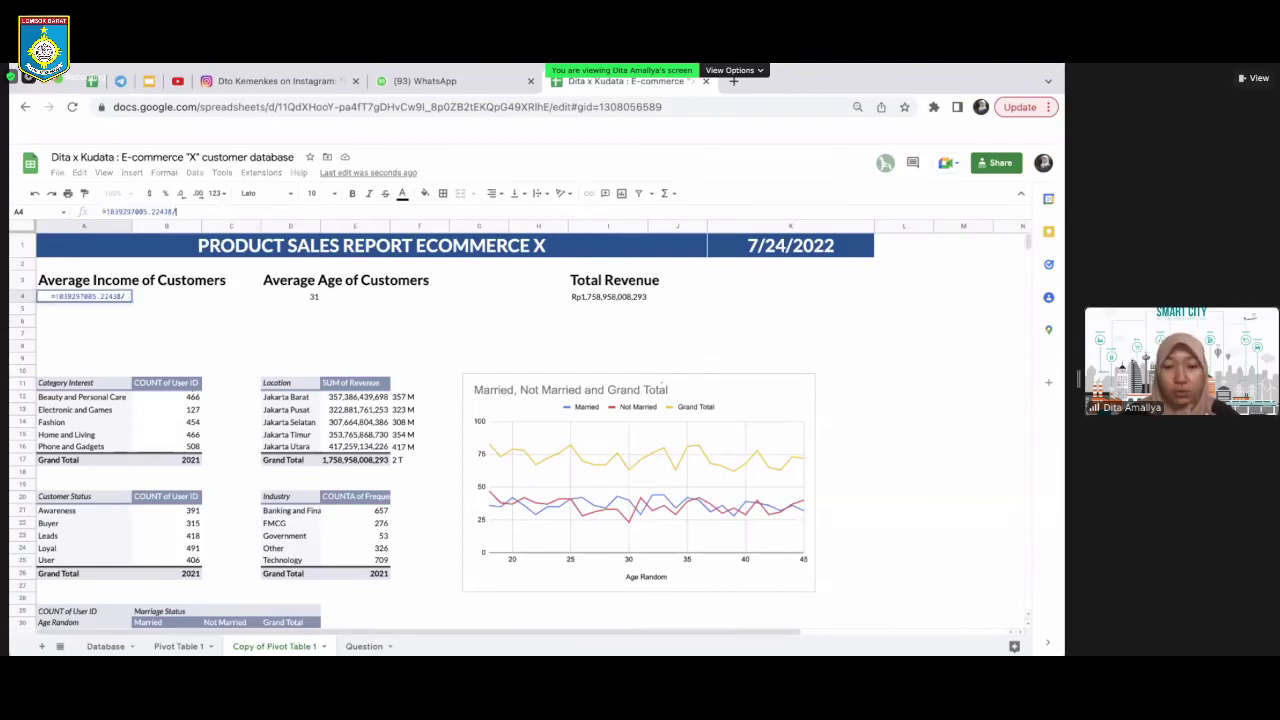
type("10")
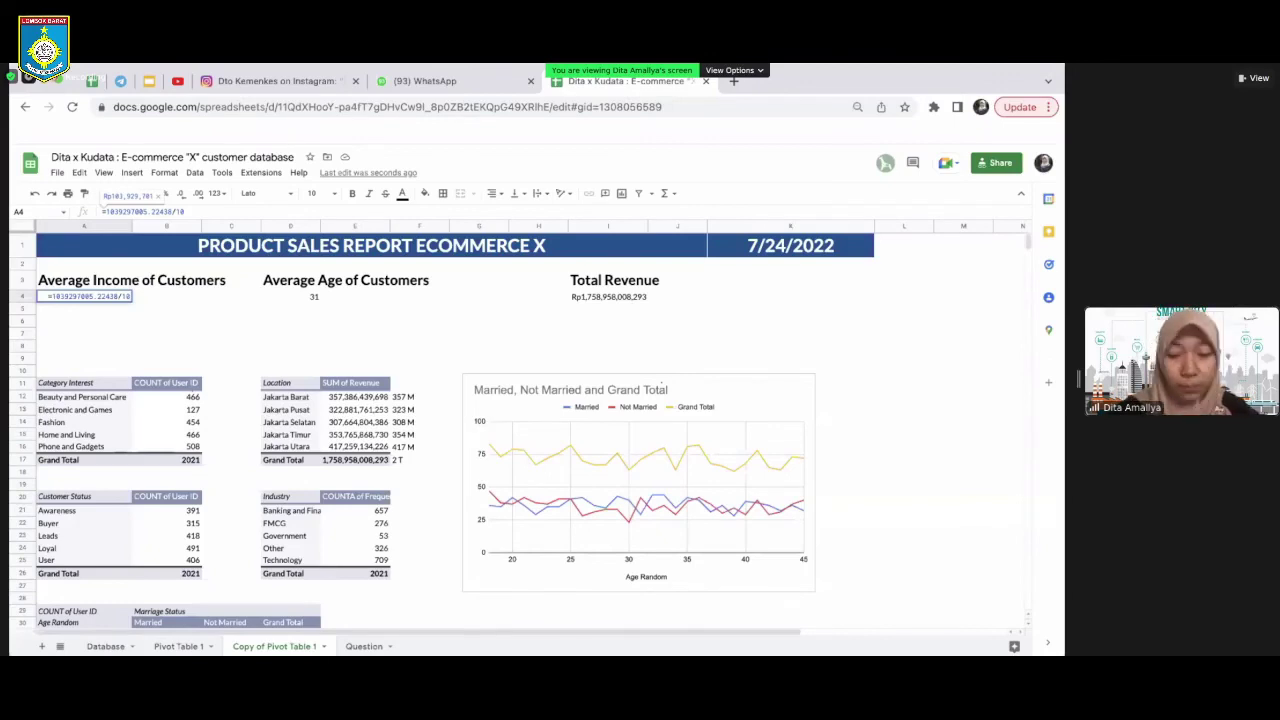
type("*")
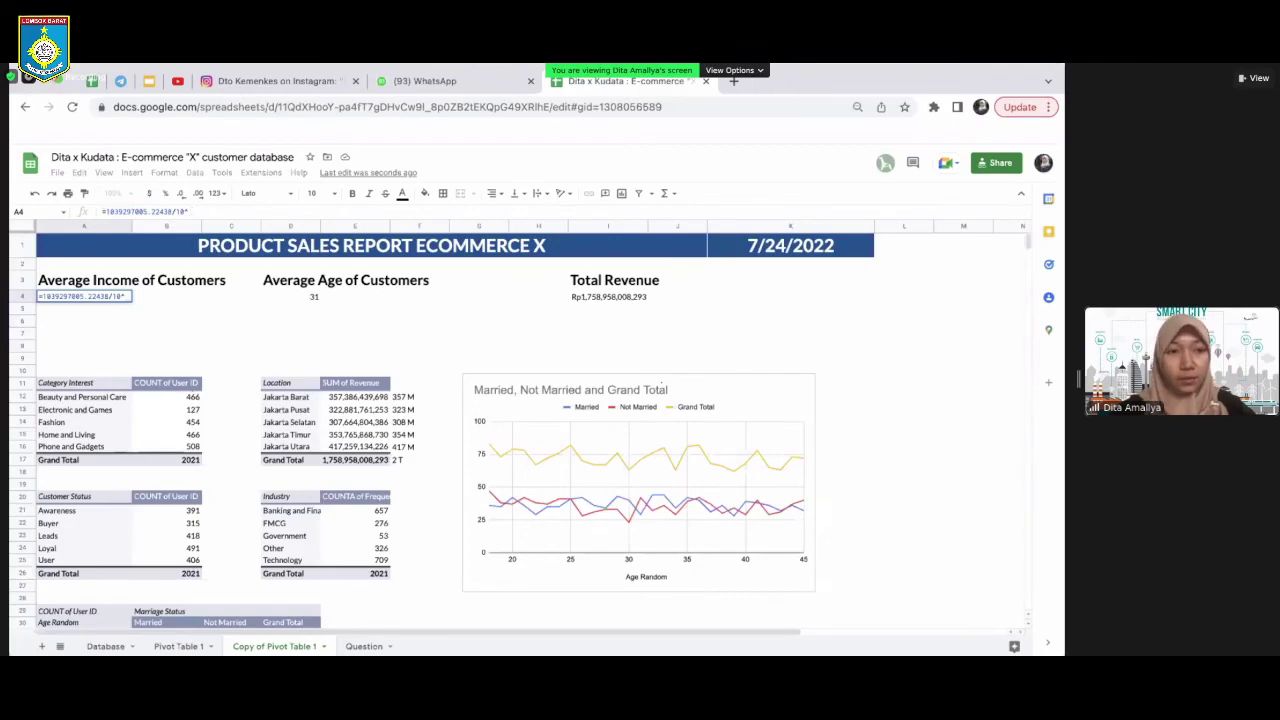
type("9")
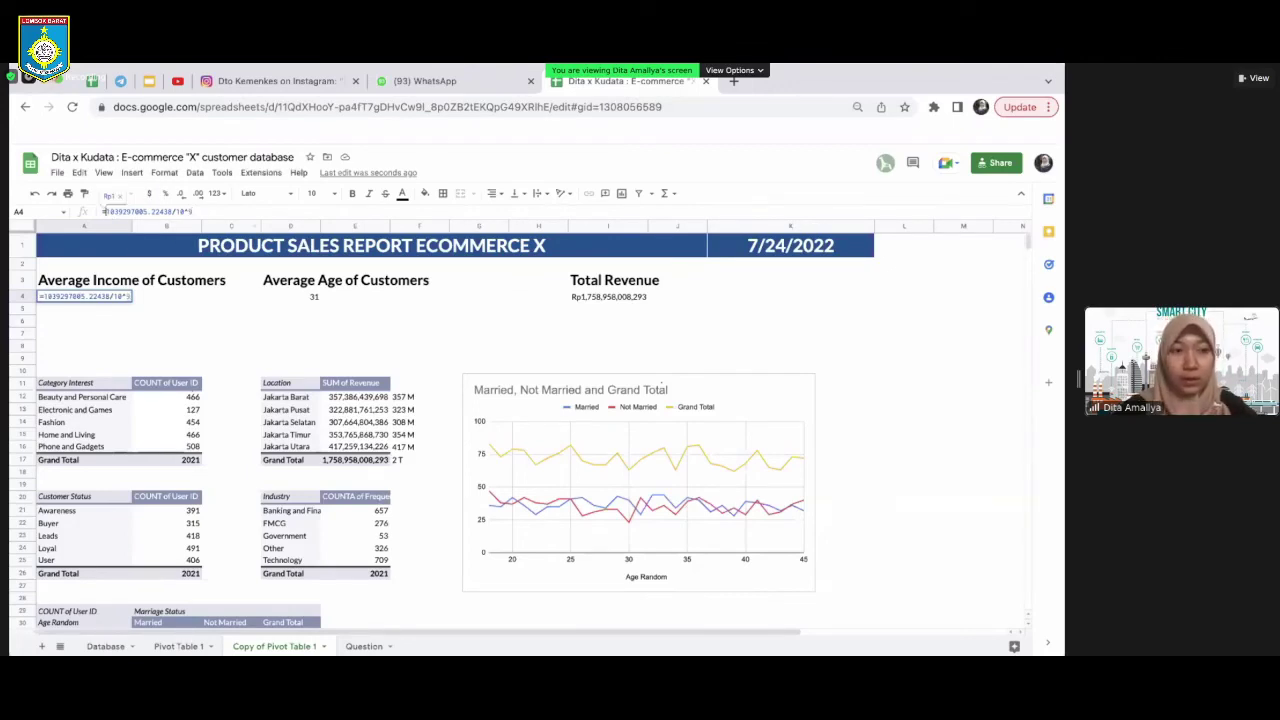
Wrap the A4 division in ROUND and CONCAT with the suffix " M", giving =CONCAT(ROUND(1039297005.22438/10^9), " M")
type("(")
type("CON")
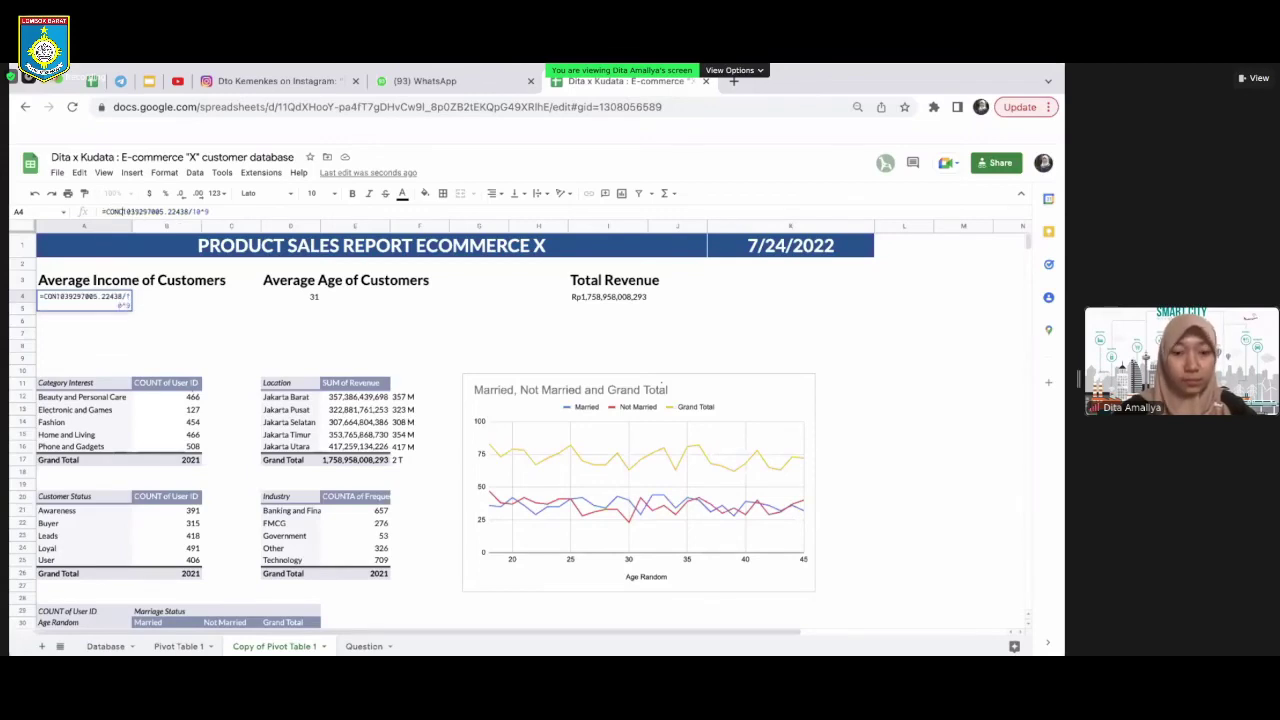
type("CAT(ROU")
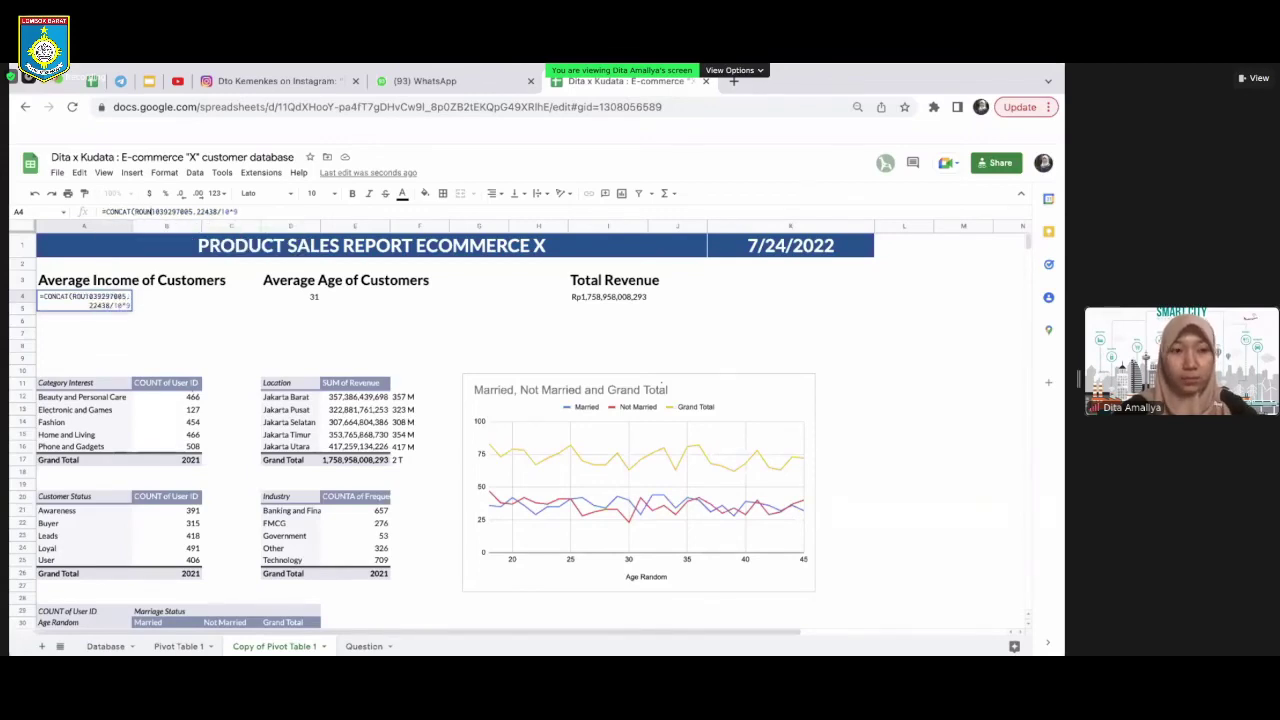
type("ND(")
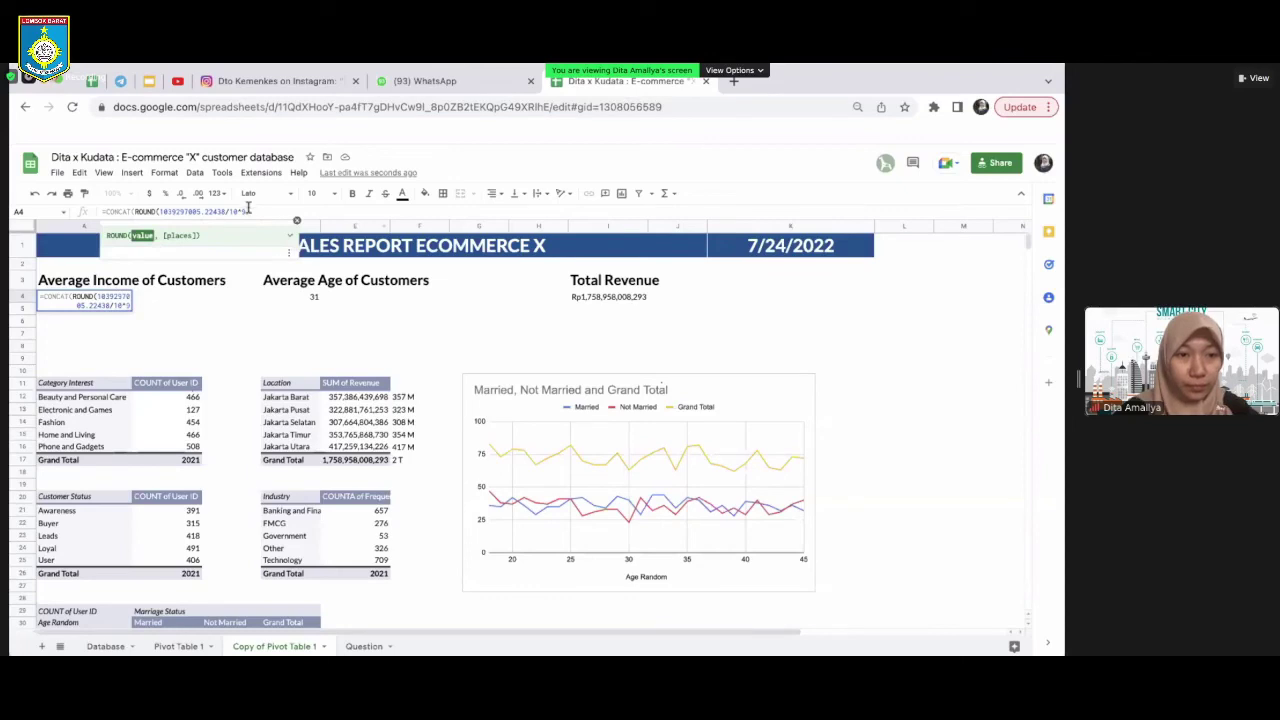
type(")")
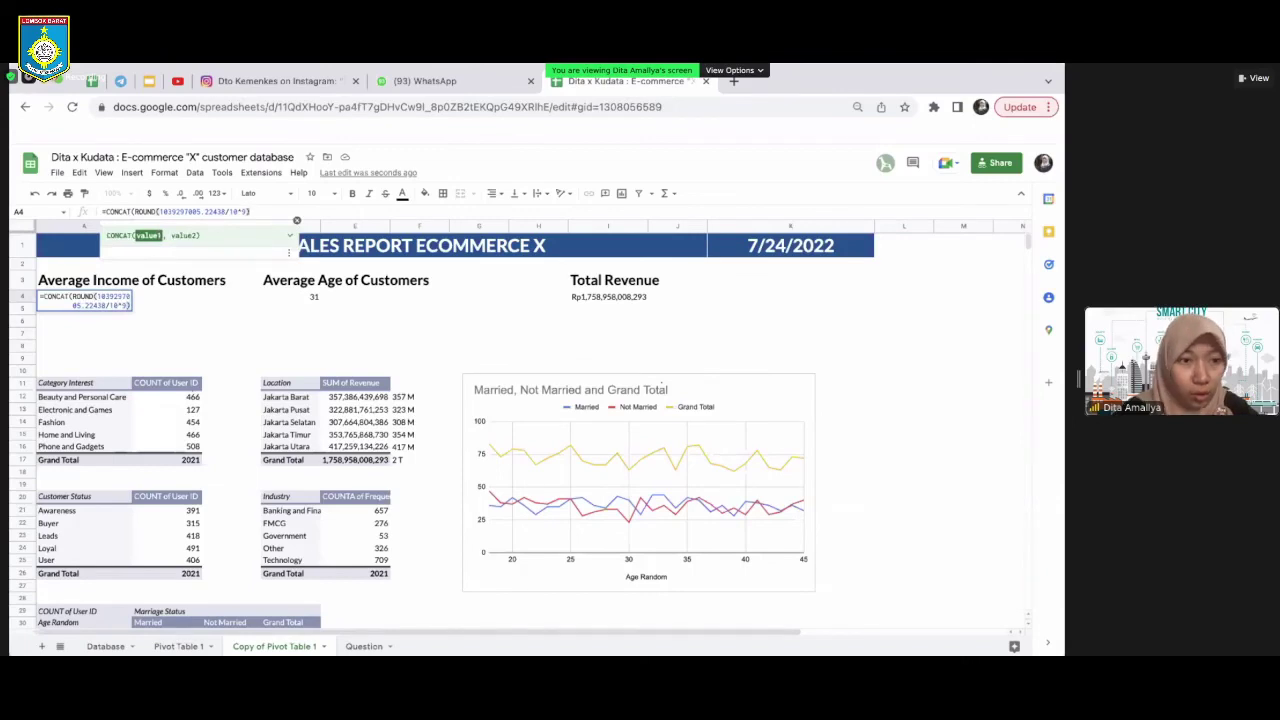
type(", \" M")
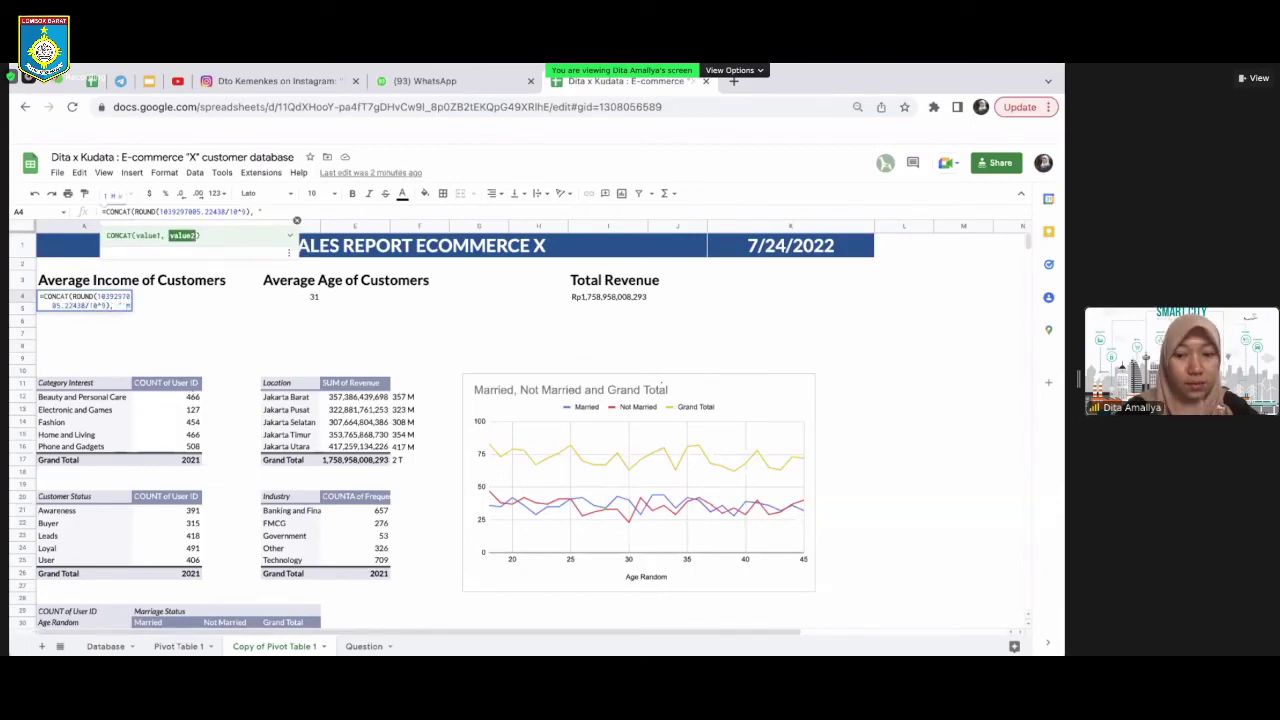
key("BackSpace")
type("M\")")
key("Return")
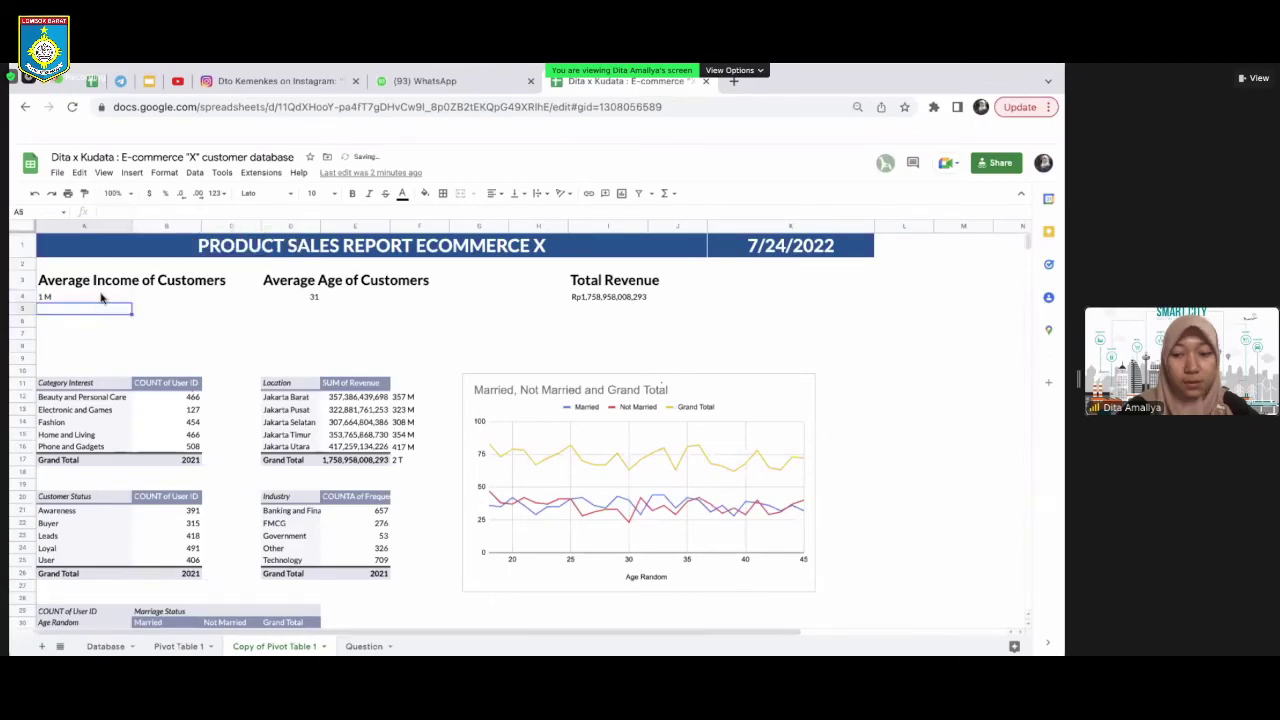
double_click(116, 297)
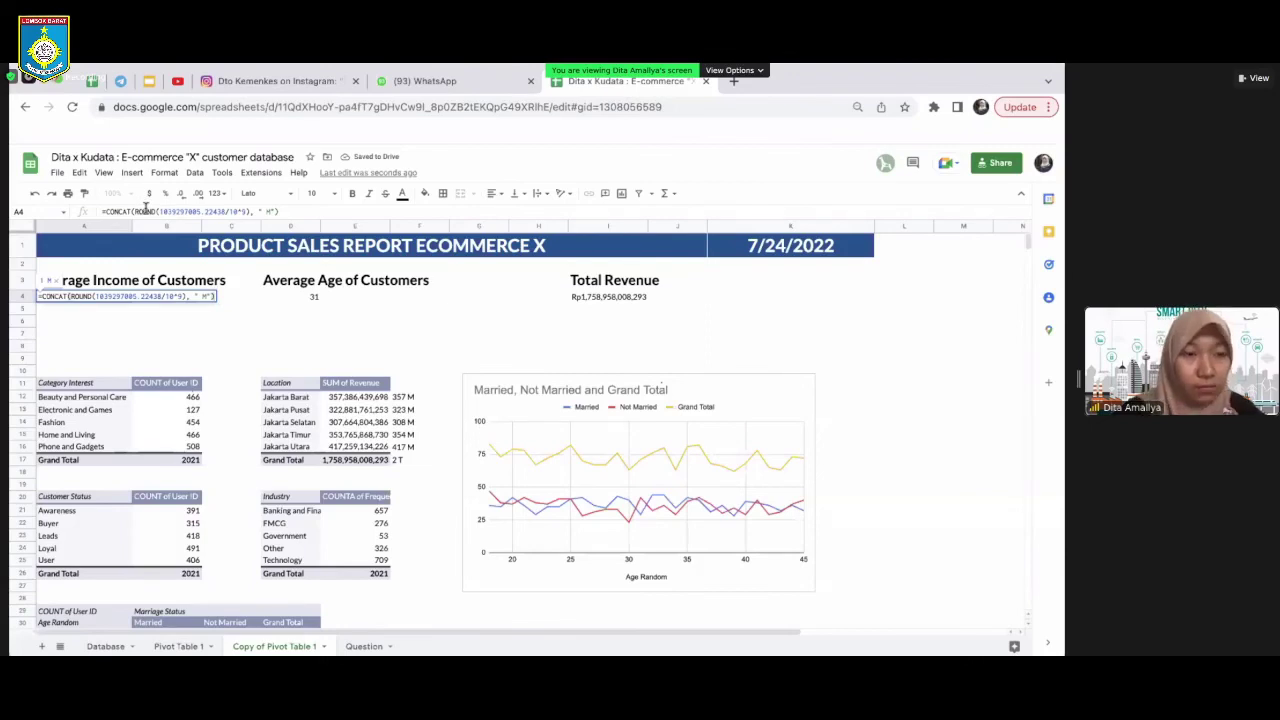
left_click(155, 211)
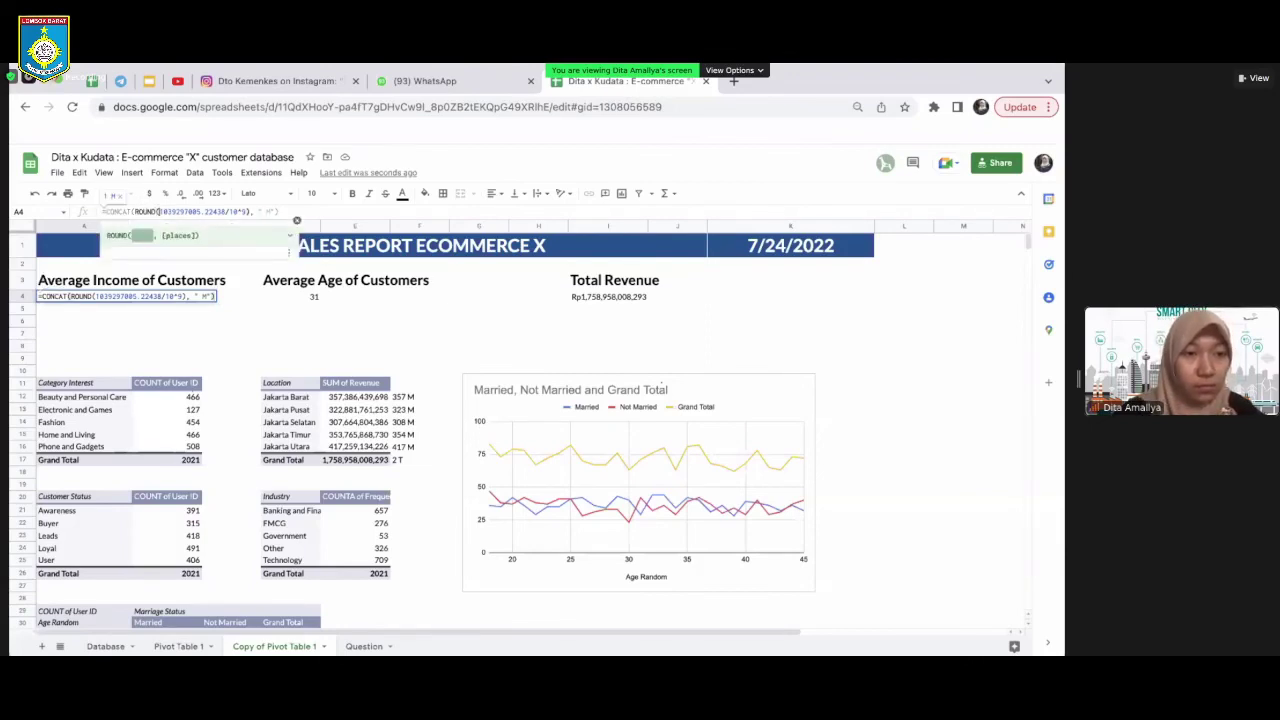
key("BackSpace")
key("BackSpace")
key("BackSpace")
key("BackSpace")
key("BackSpace")
key("BackSpace")
type("DEC")
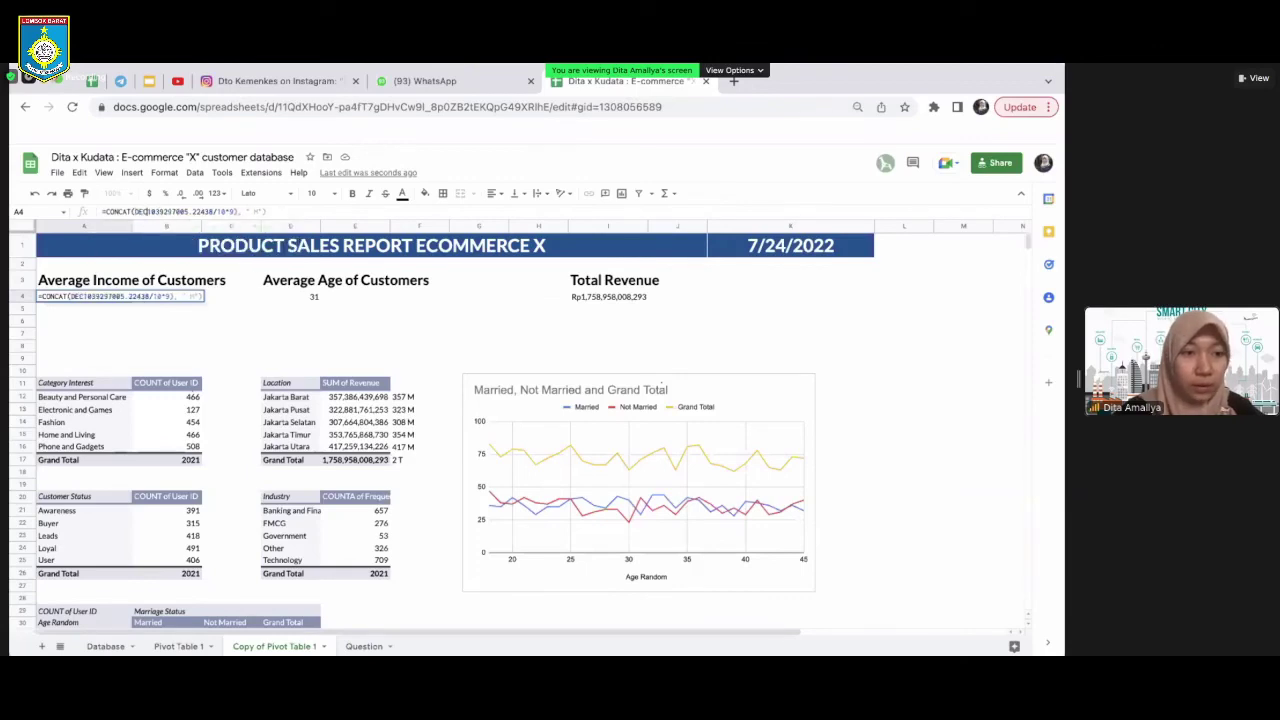
key("BackSpace")
key("BackSpace")
key("BackSpace")
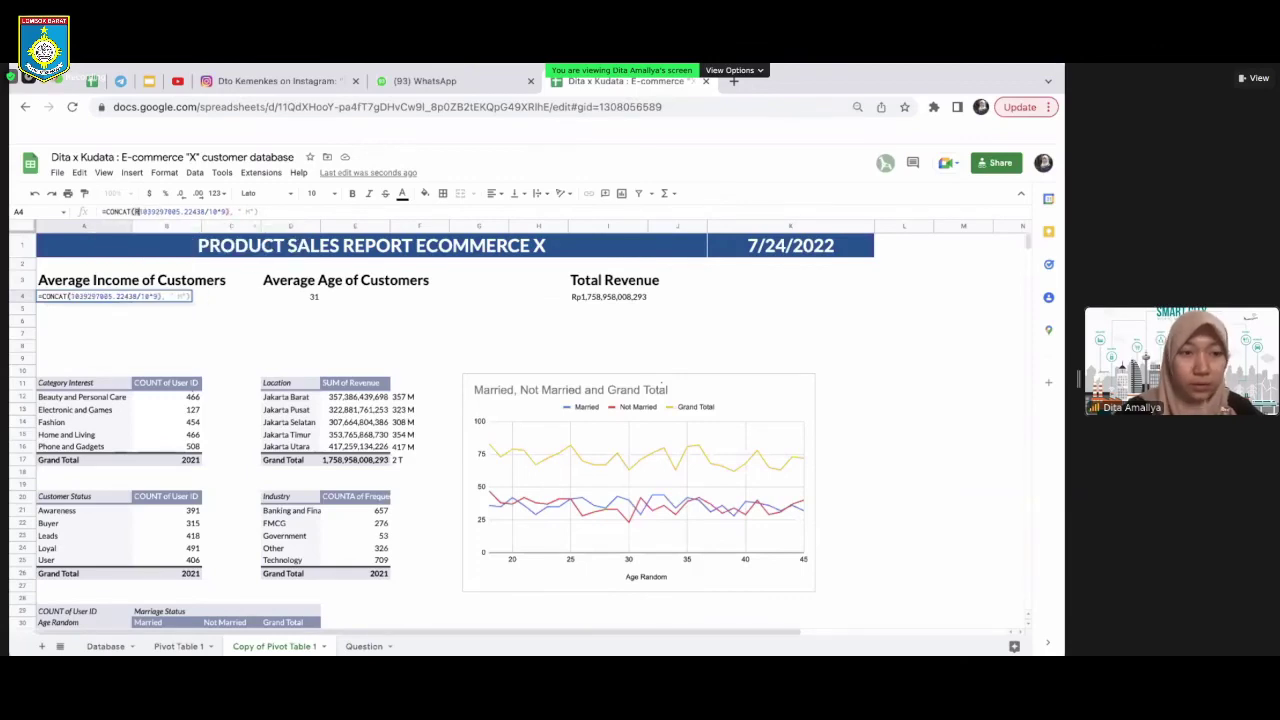
type("ROUND(")
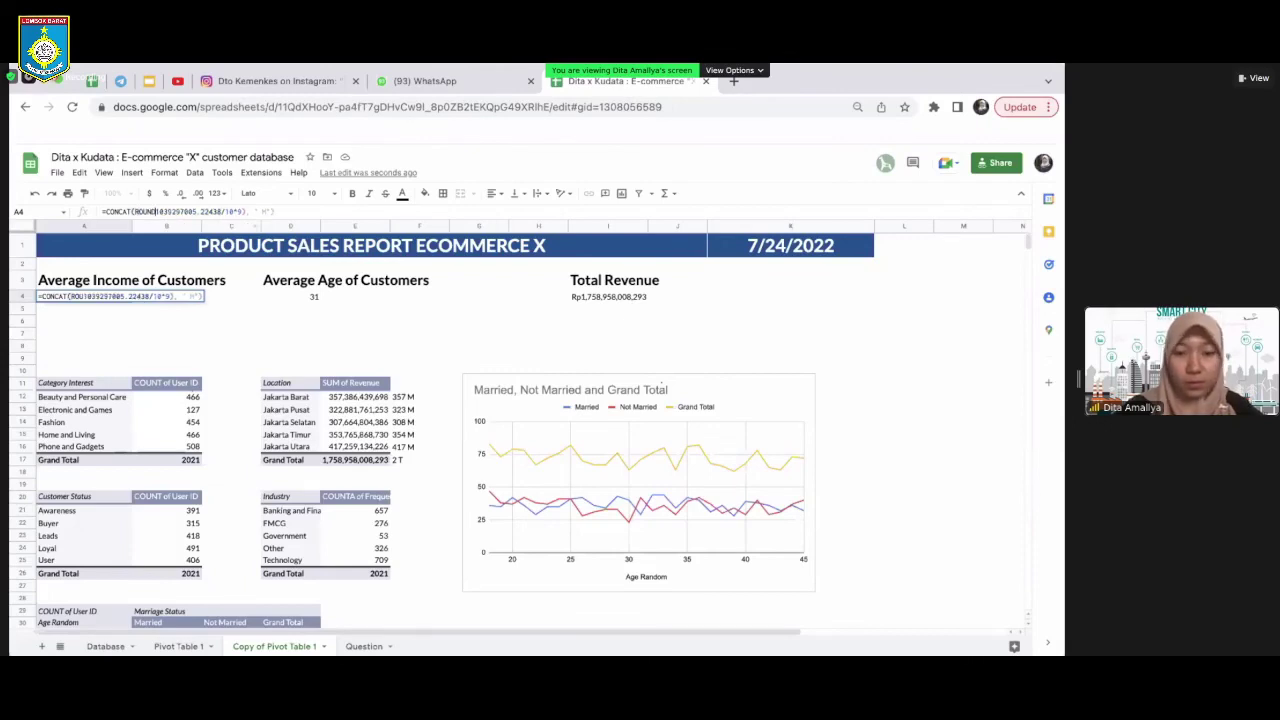
key("Return")
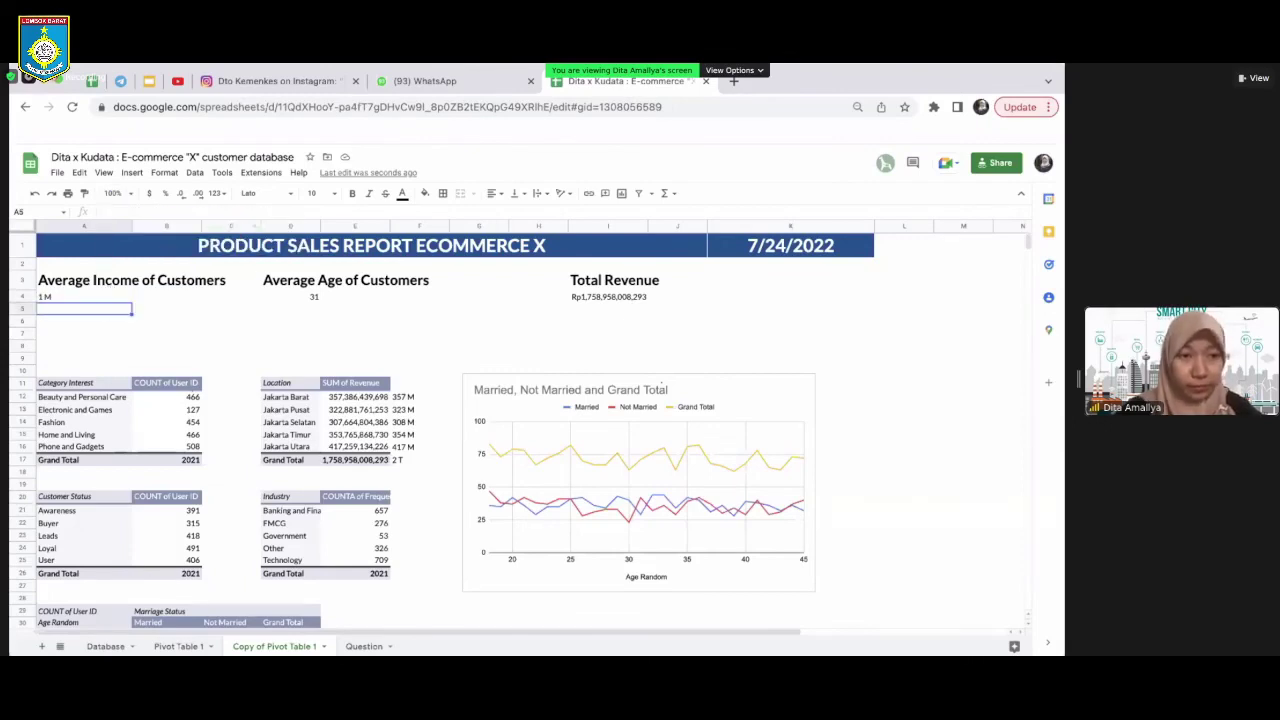
Copy the average income formula from cell A4 into cell A5
left_click(54, 297)
key("super+c")
key("Down")
key("super+v")
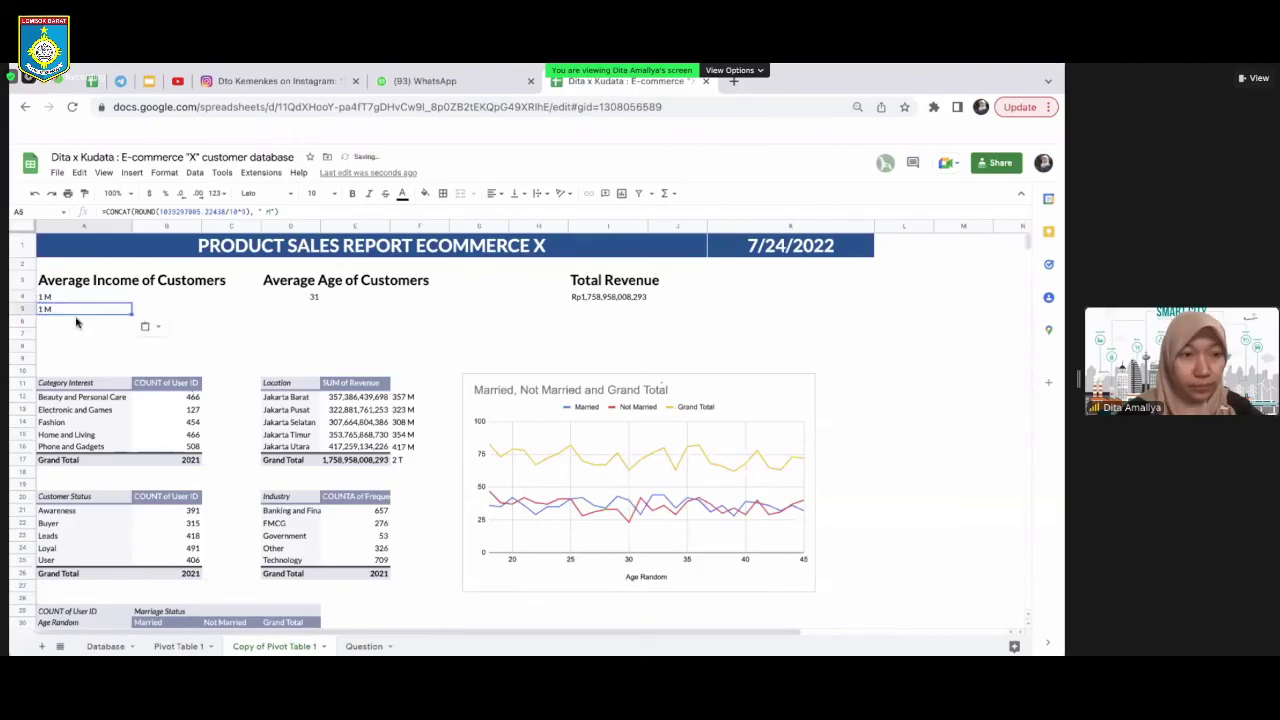
left_click(76, 321)
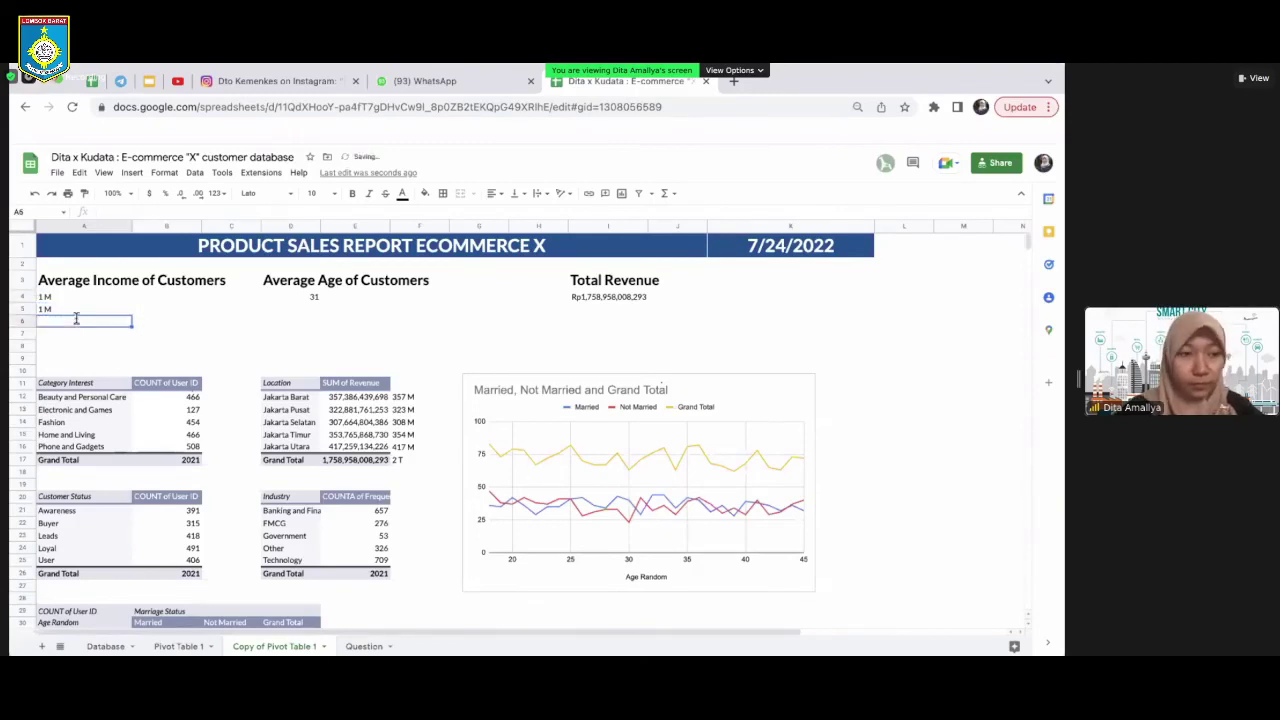
type("=DE")
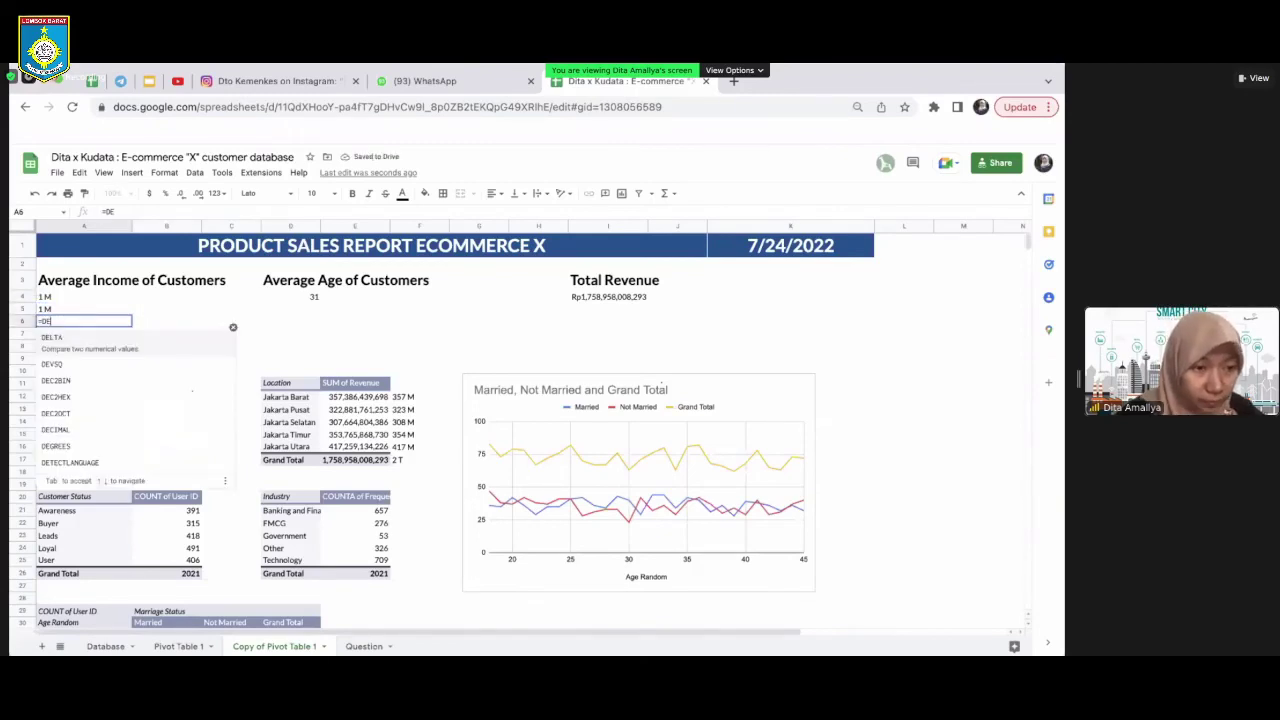
type("C")
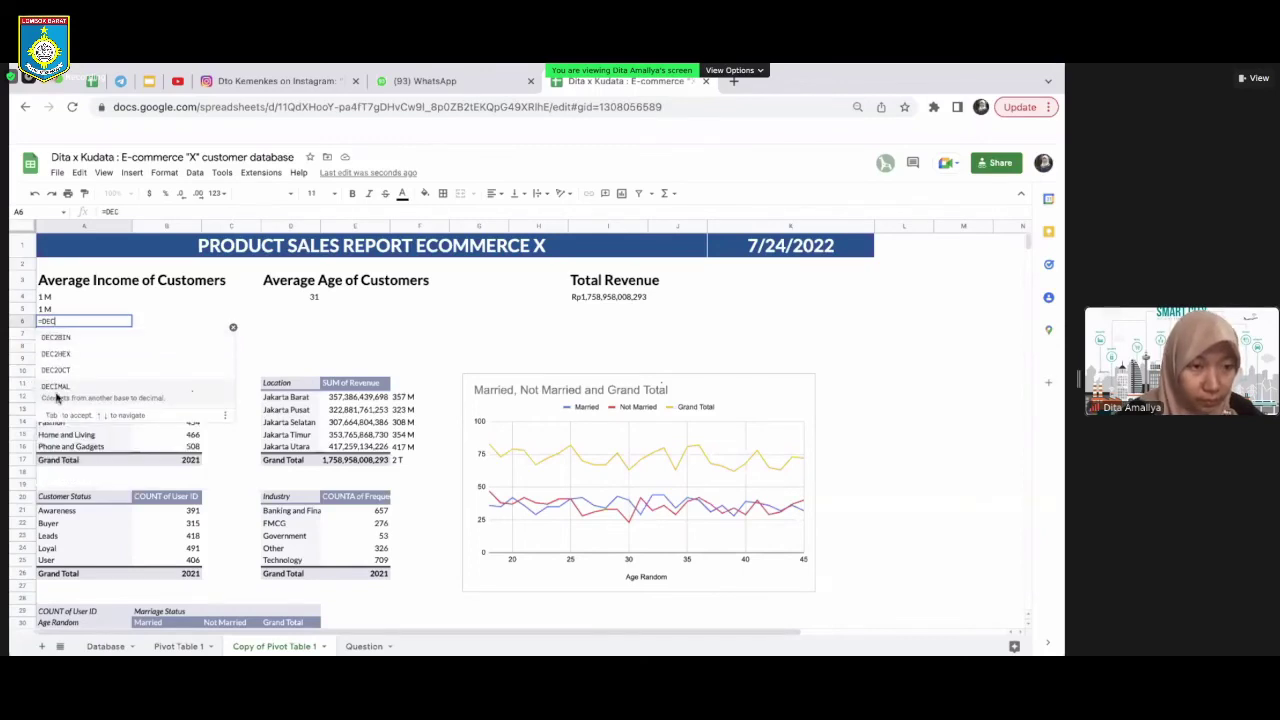
key("Tab")
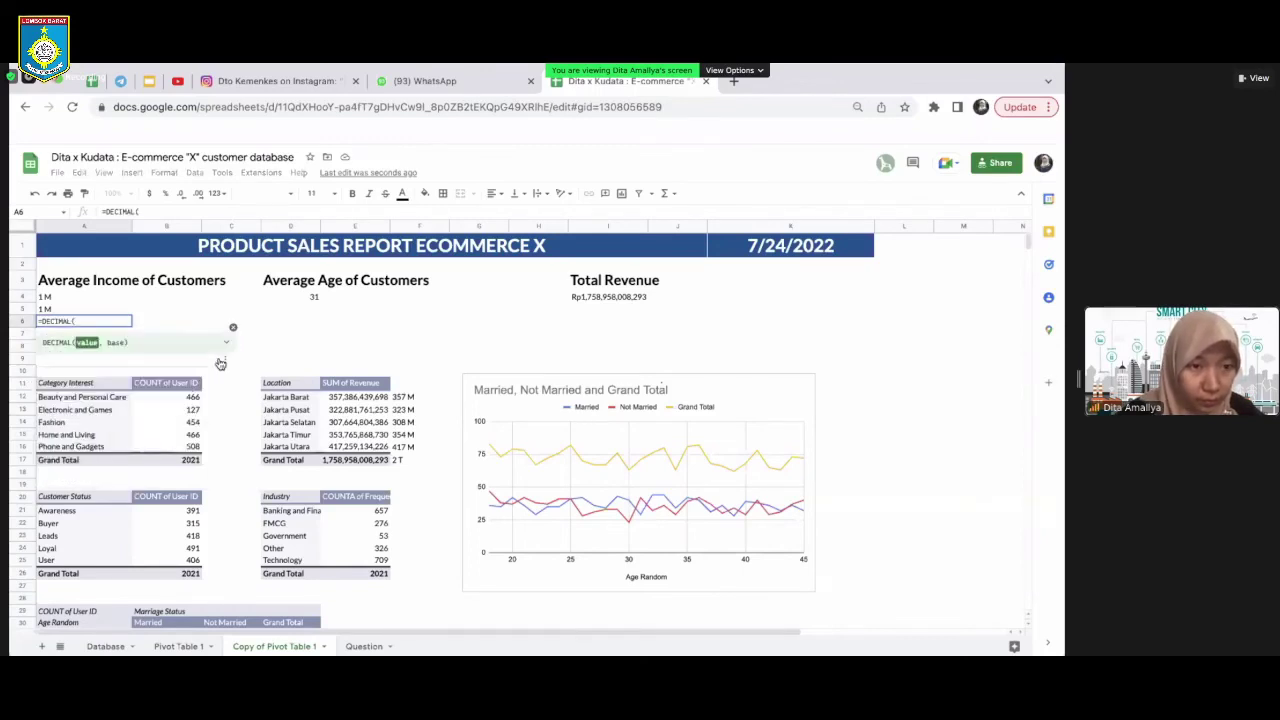
left_click(224, 360)
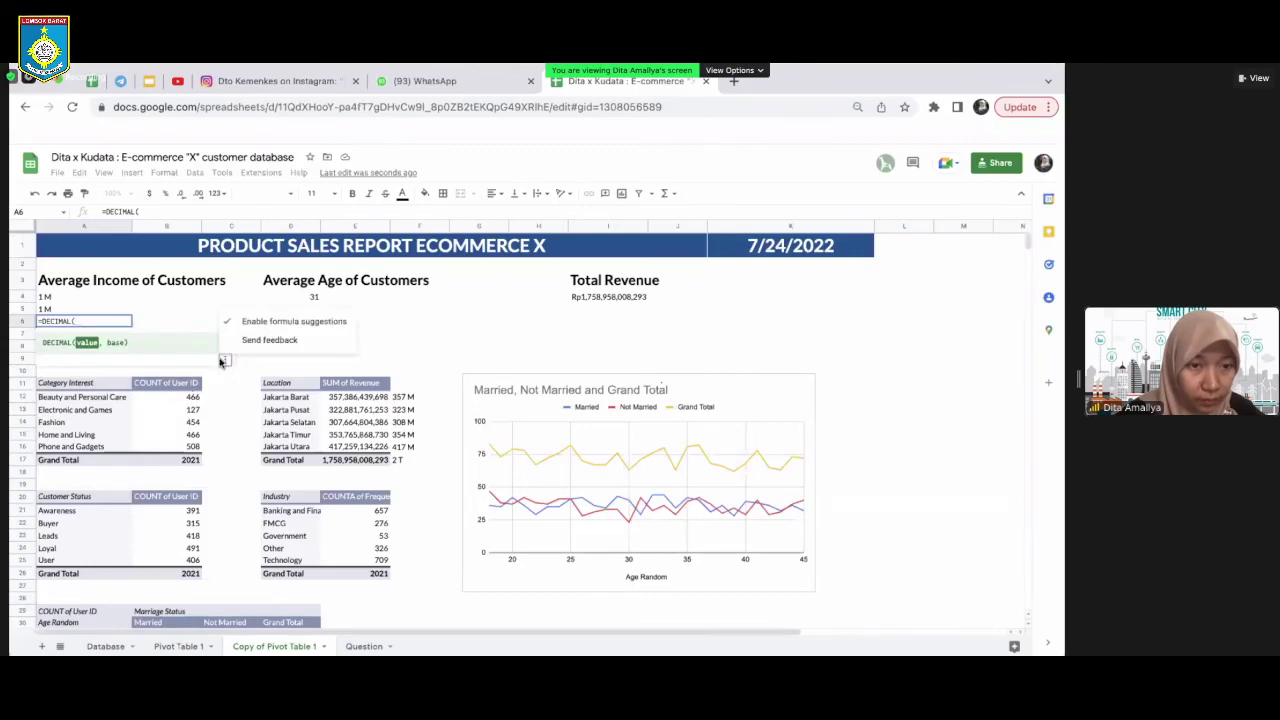
left_click(151, 362)
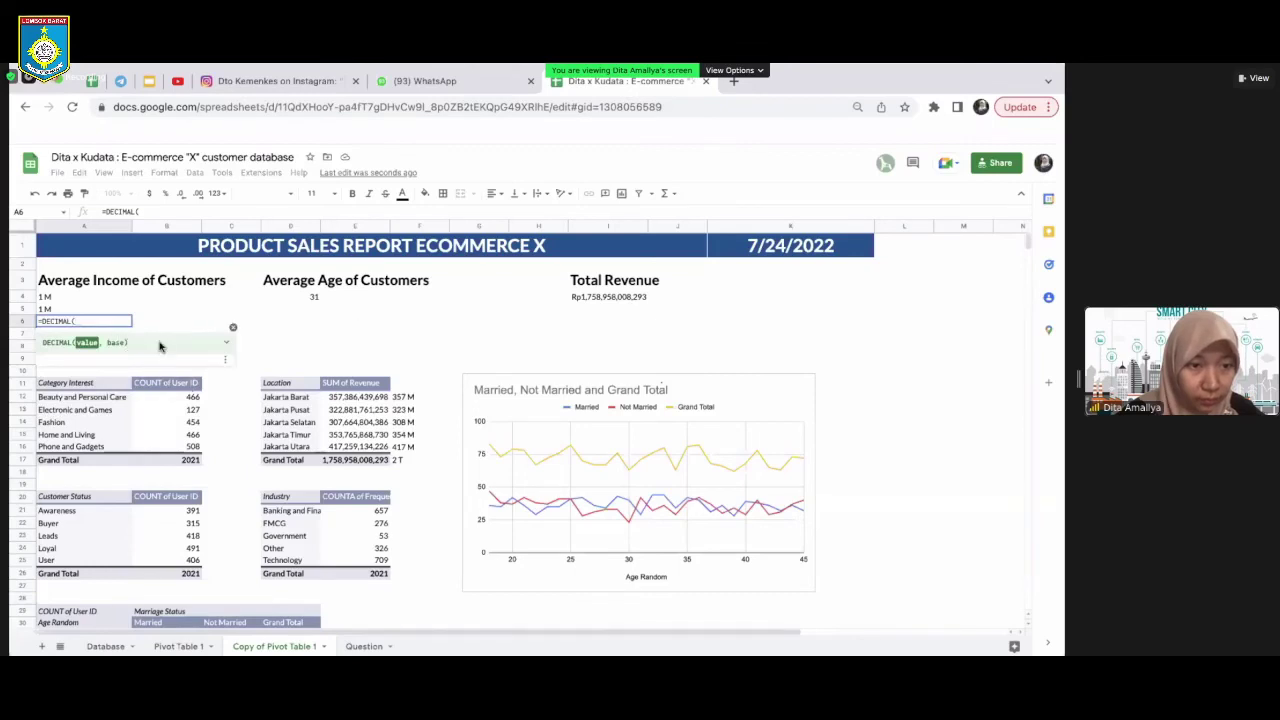
left_click(228, 344)
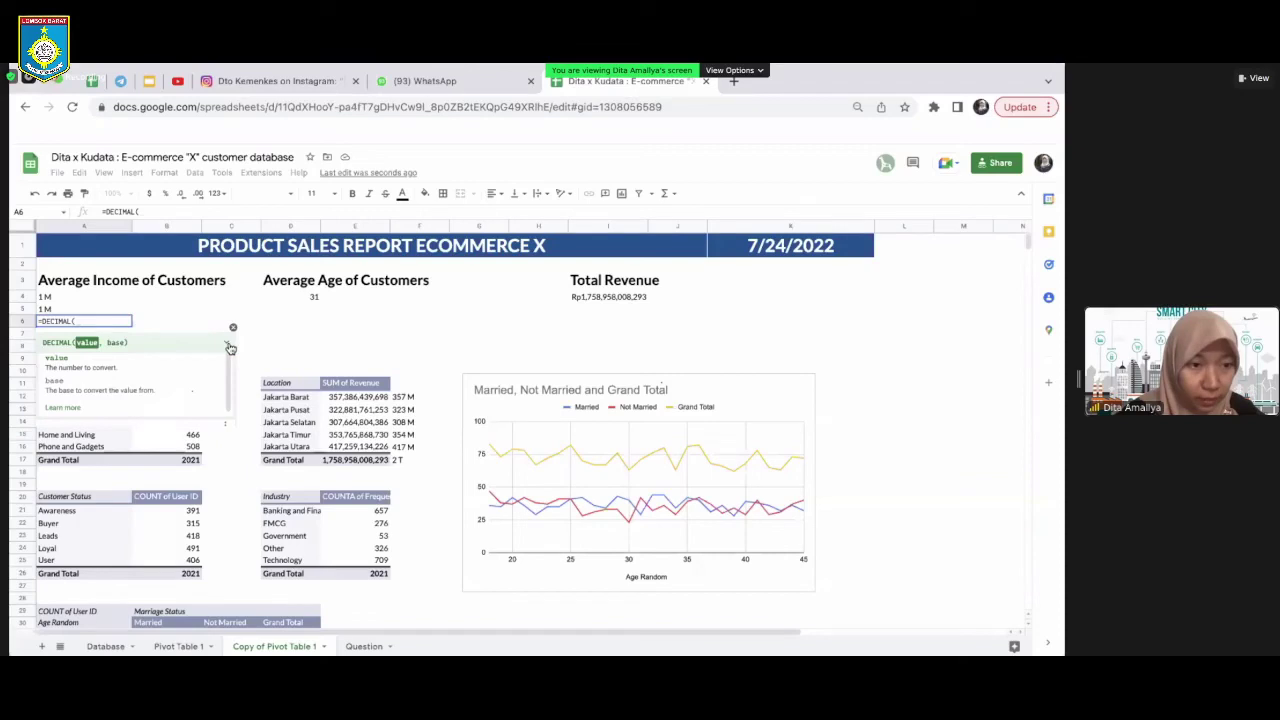
left_click(229, 344)
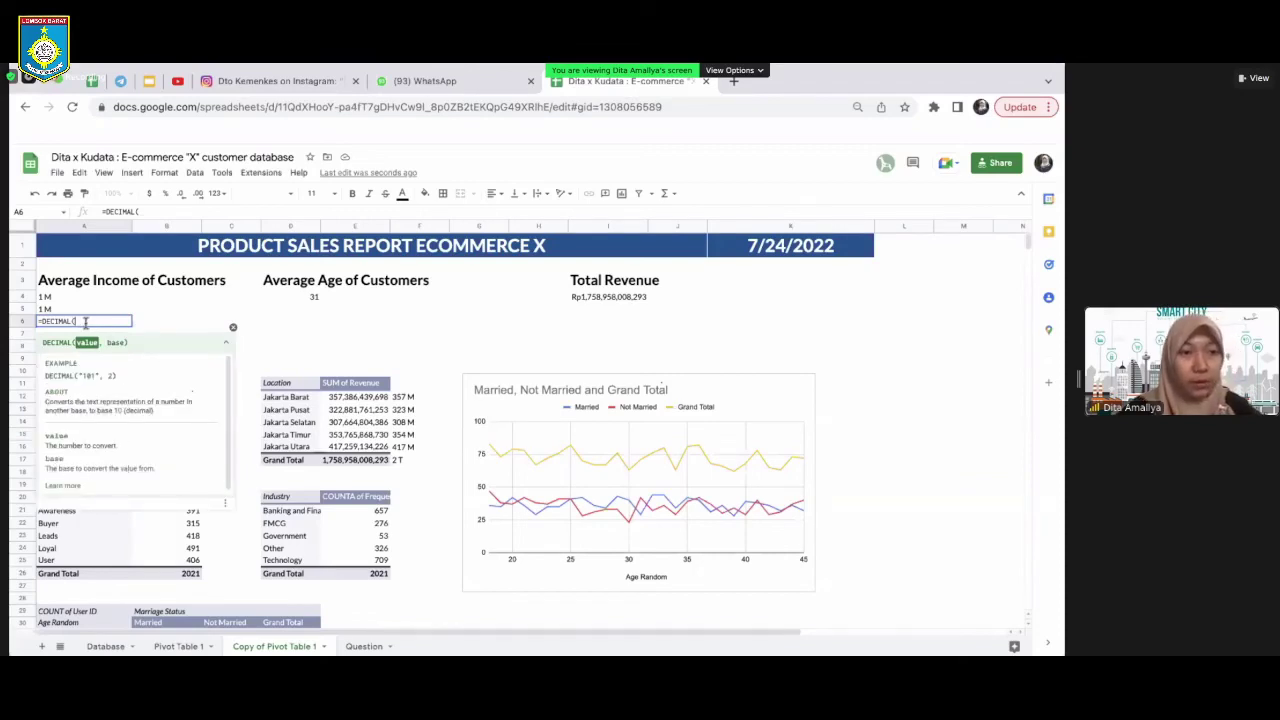
key("BackSpace")
key("BackSpace")
key("BackSpace")
key("BackSpace")
key("BackSpace")
key("BackSpace")
key("BackSpace")
key("BackSpace")
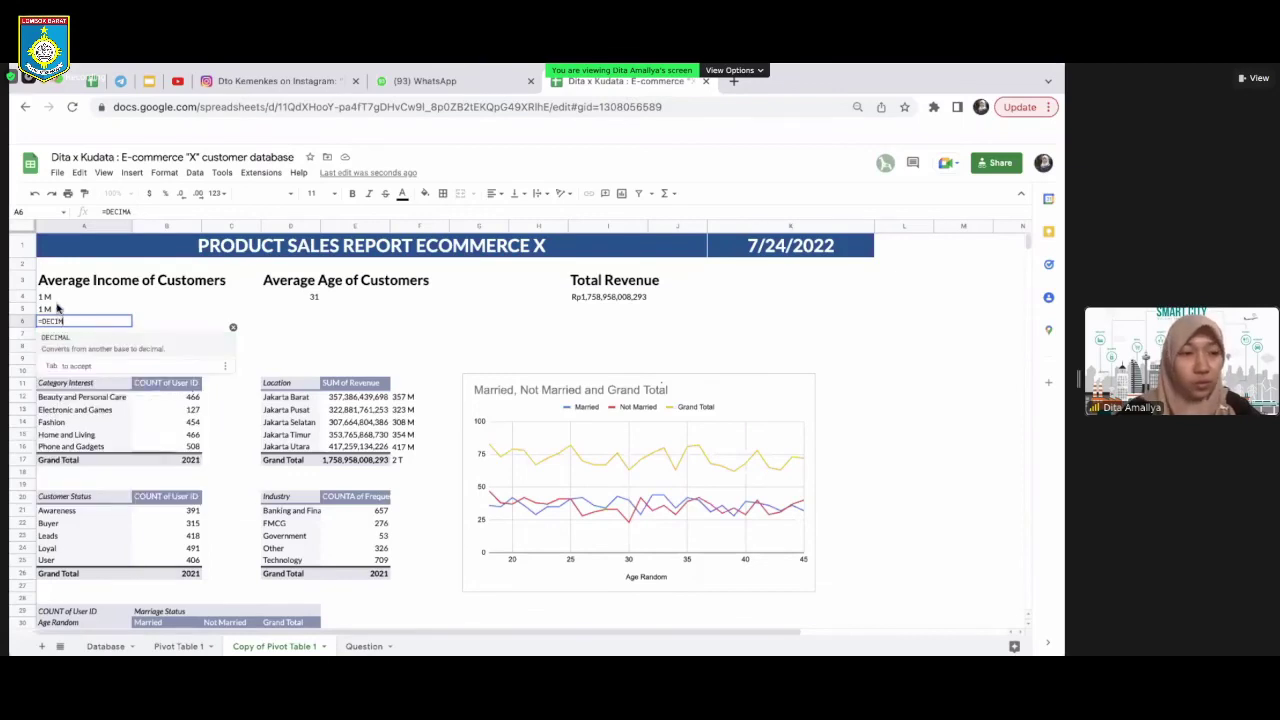
key("BackSpace")
Try converting the average income division with the formula =DECIMAL(1039297005.22438/10^9,2) in cell A6
key("Up")
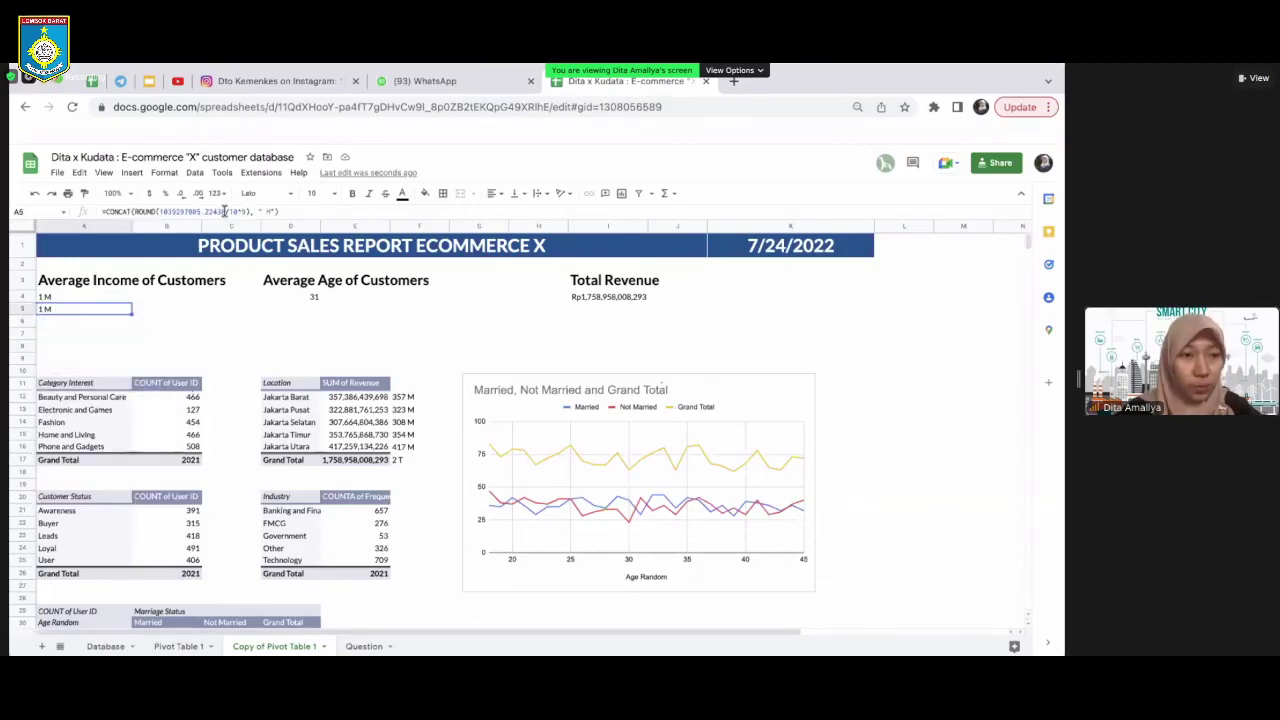
left_click(248, 212)
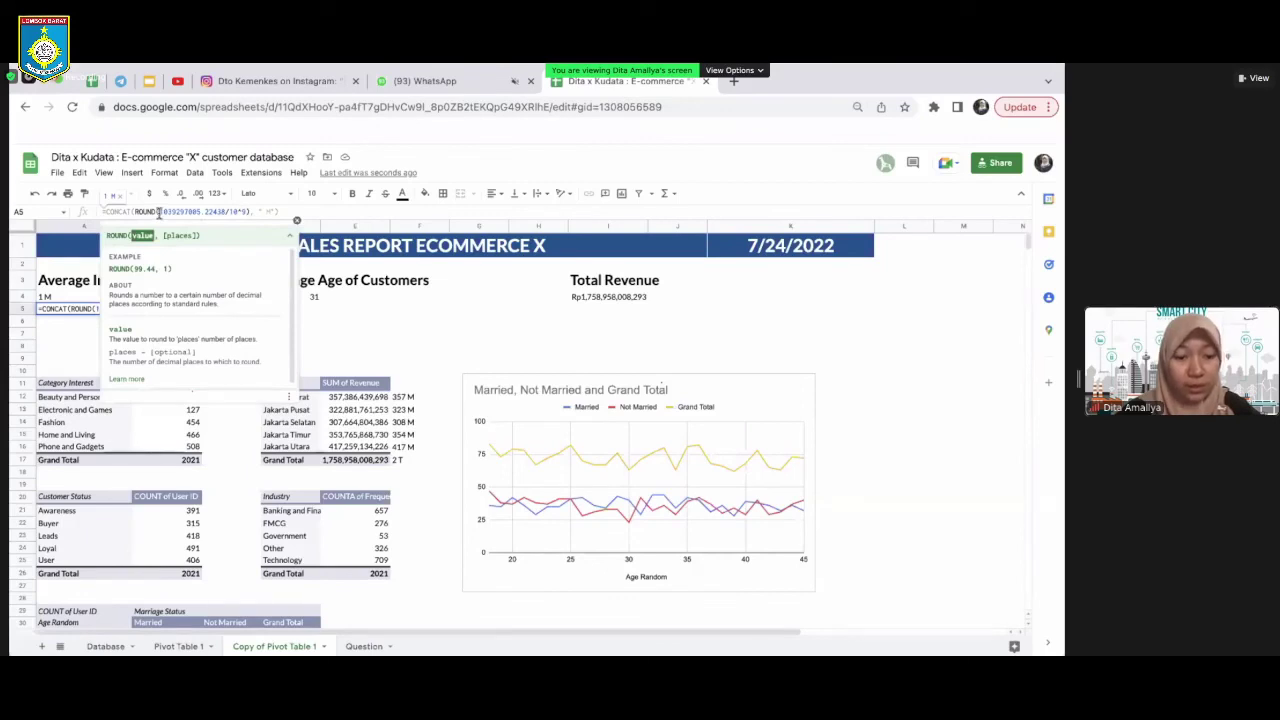
left_click(159, 212, "shift")
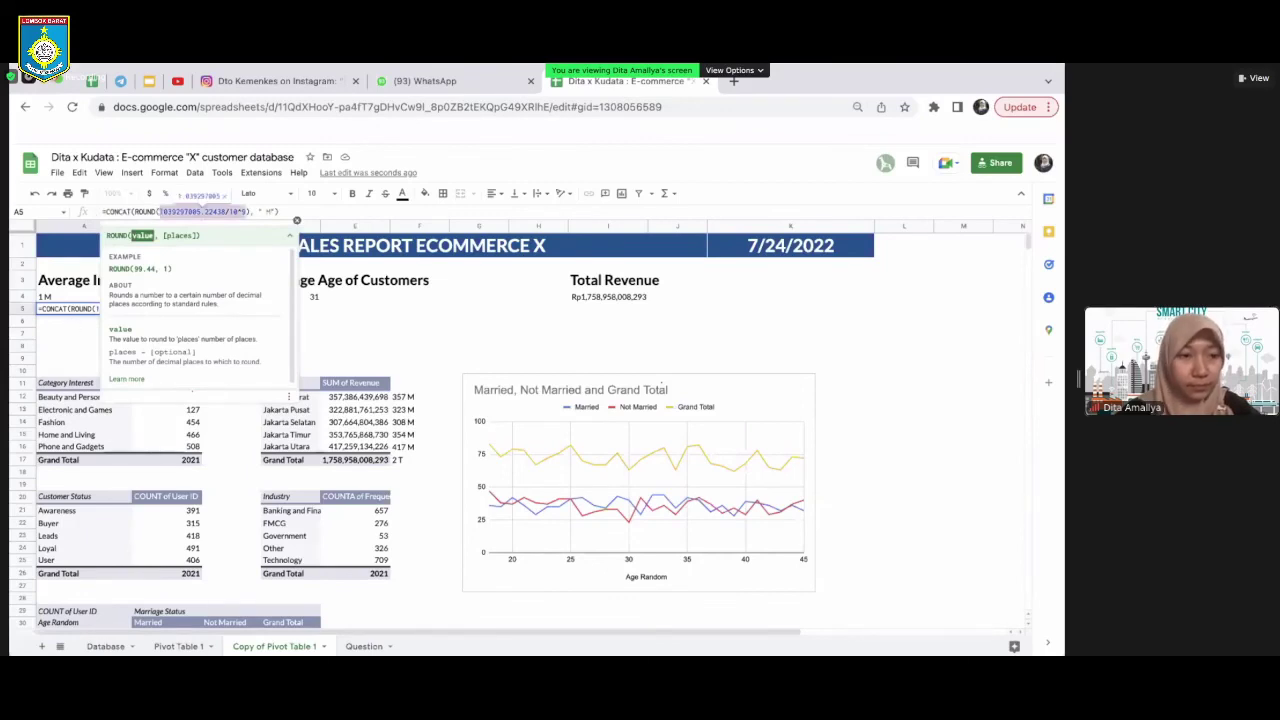
key("Return")
type("=")
key("ctrl+v")
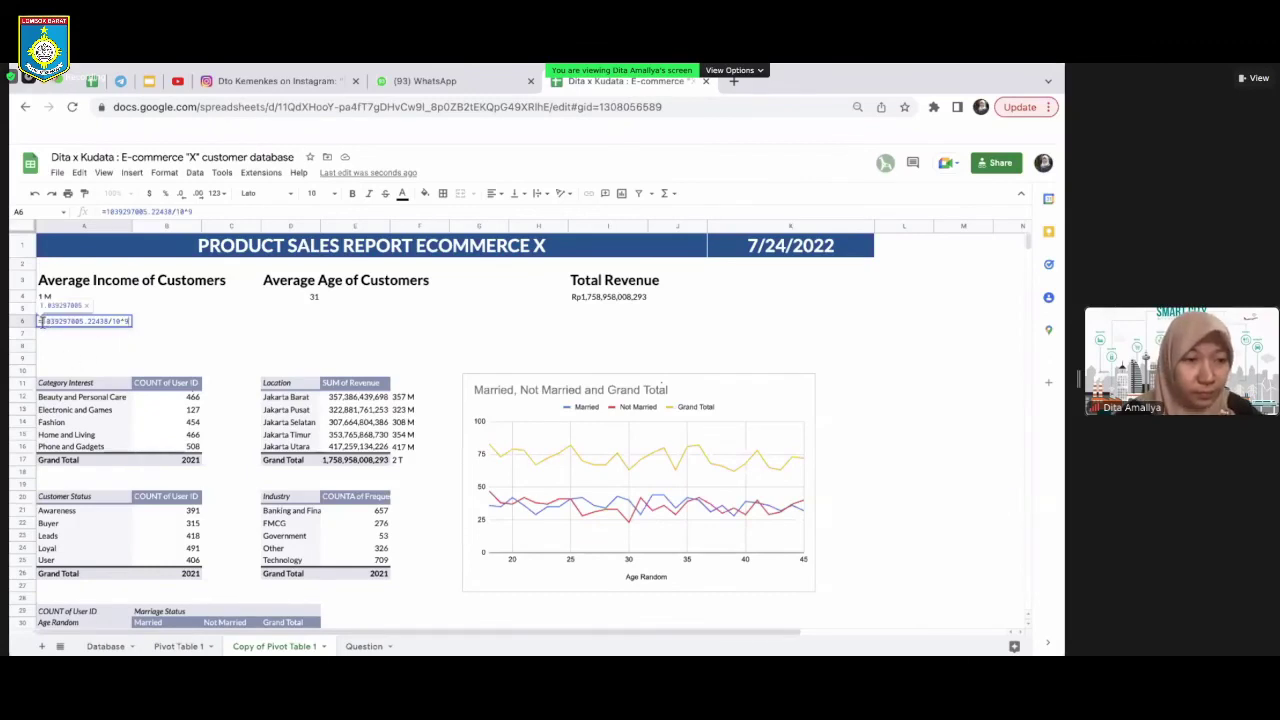
left_click(41, 321)
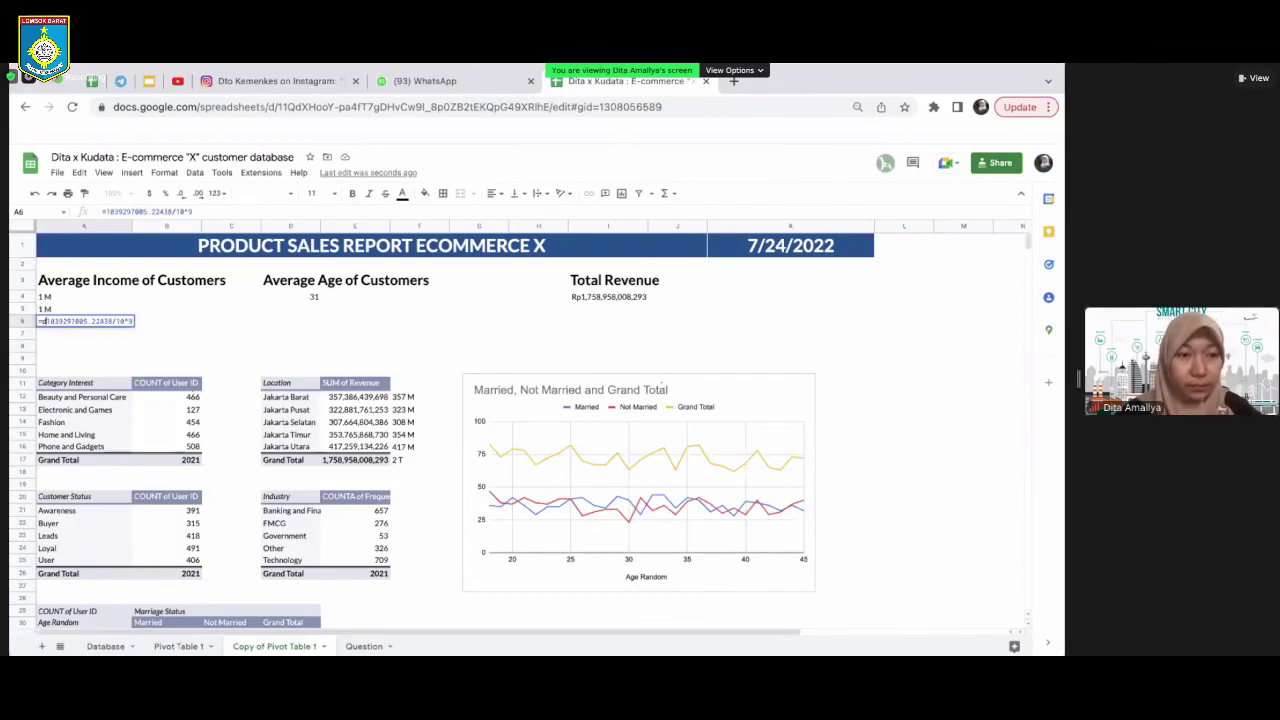
type("DECIMAL")
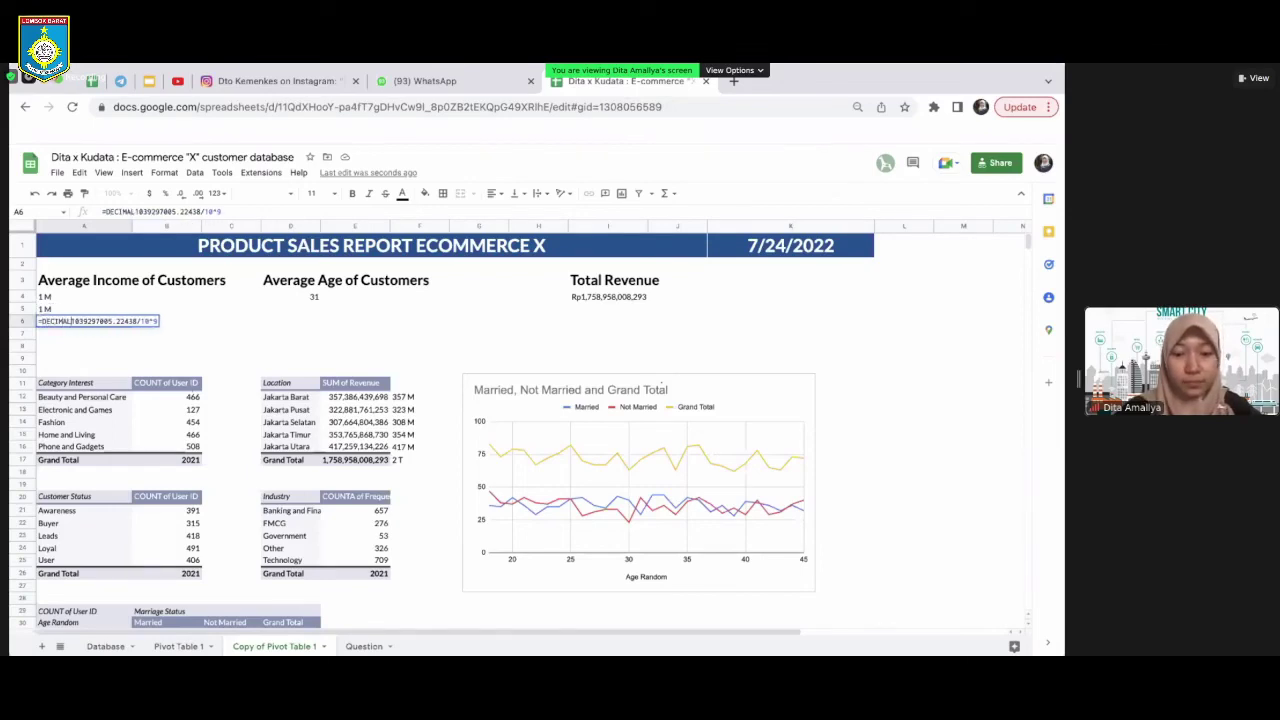
type("(")
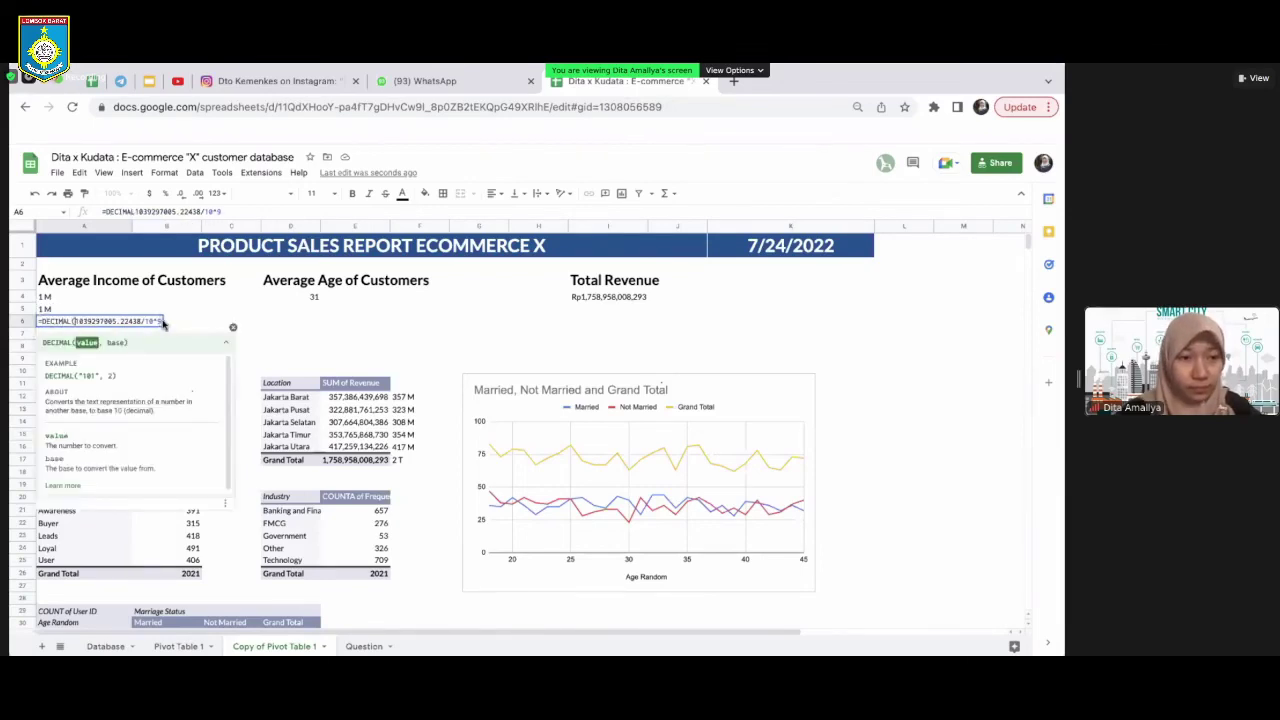
type(",2")
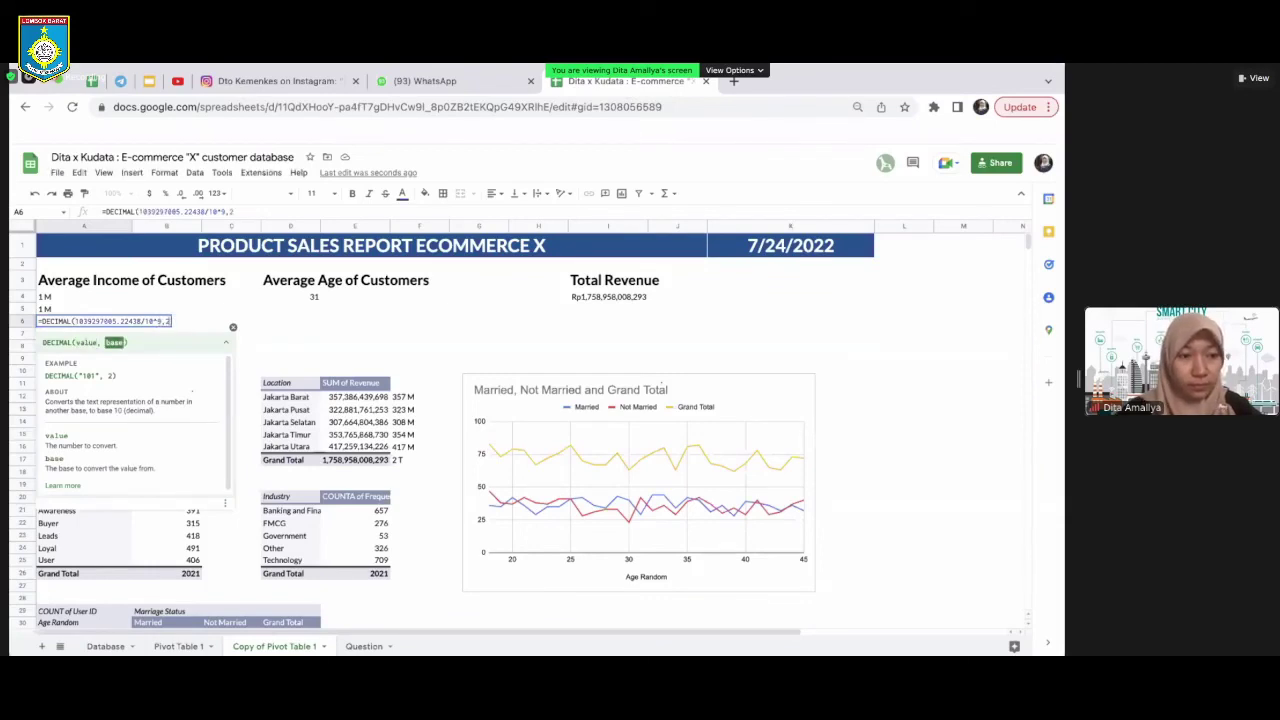
key("Return")
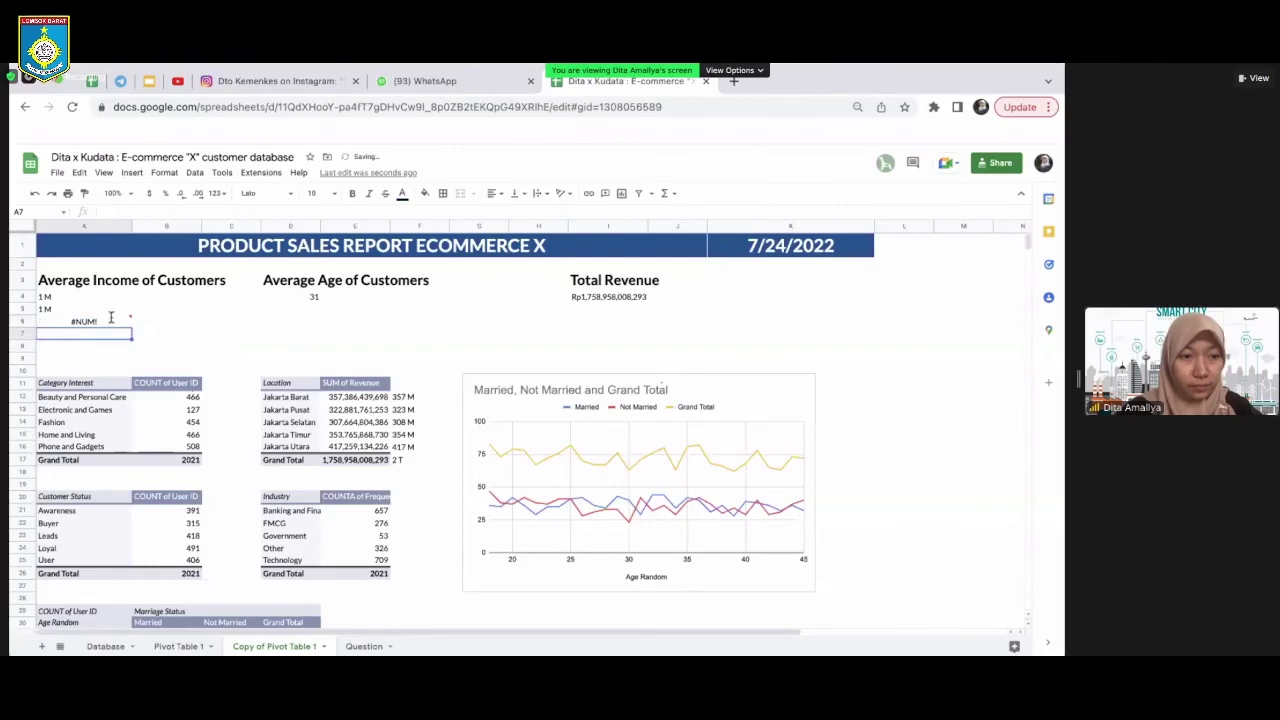
double_click(100, 321)
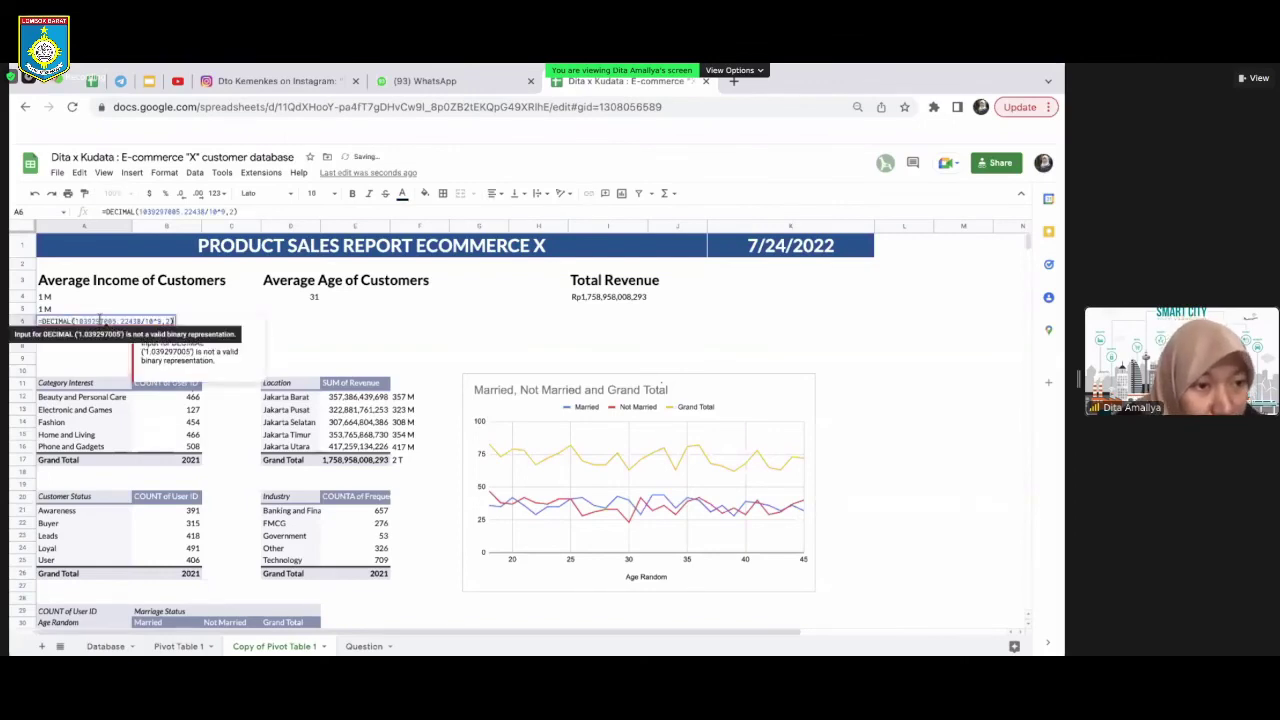
left_click(100, 321)
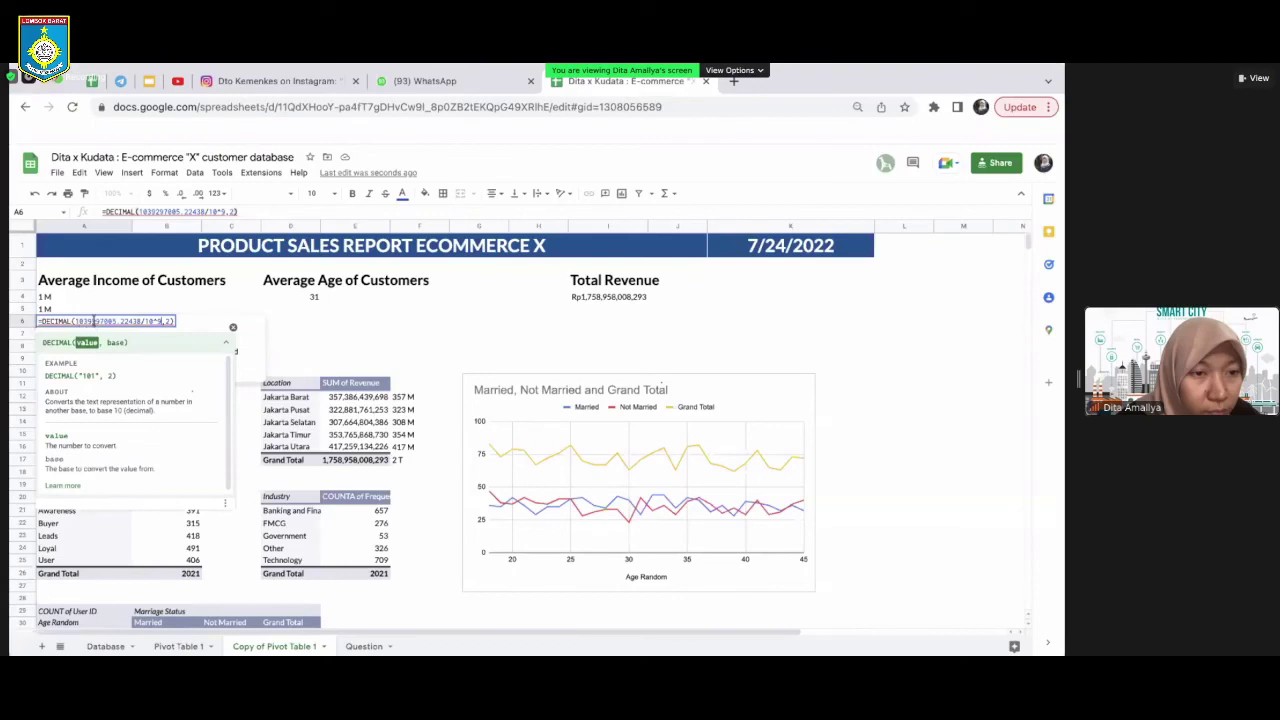
key("BackSpace")
key("BackSpace")
key("BackSpace")
key("BackSpace")
key("BackSpace")
key("BackSpace")
key("BackSpace")
key("BackSpace")
key("BackSpace")
key("BackSpace")
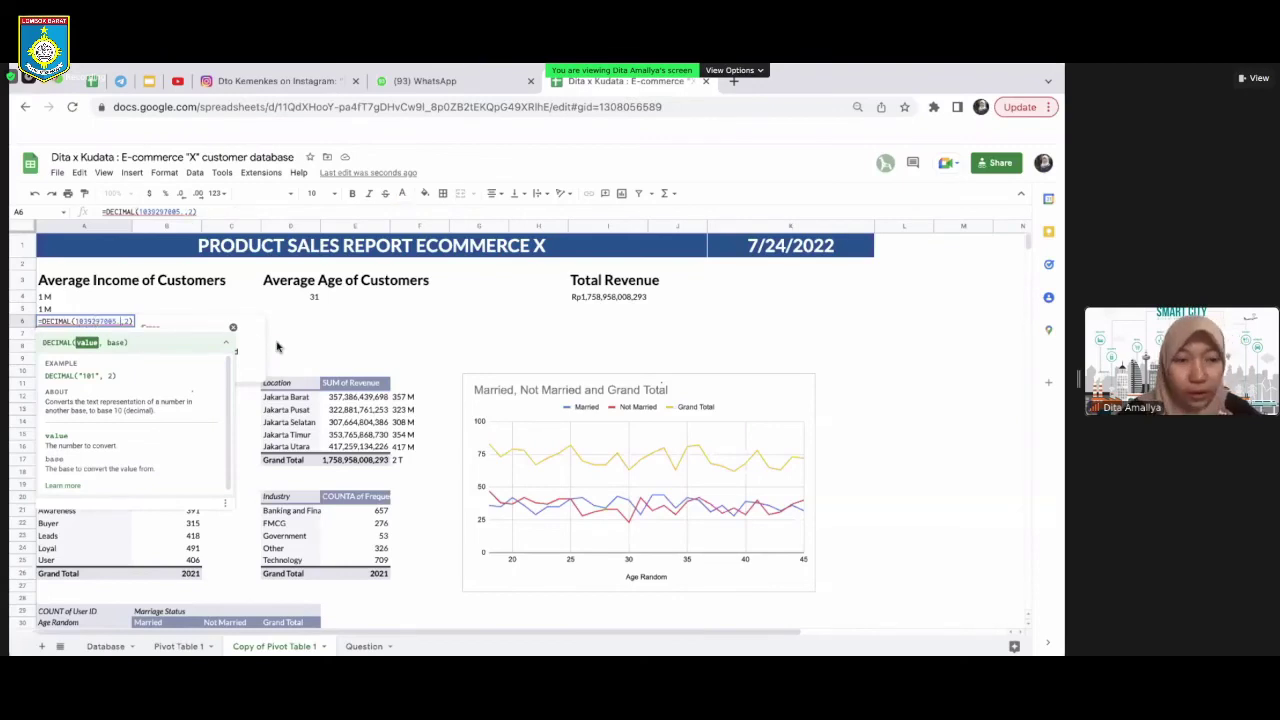
key("Escape")
Undo the formula entries in cells A6, A5 and A4, keeping the enlarged font of the row 3 labels
left_click(106, 299)
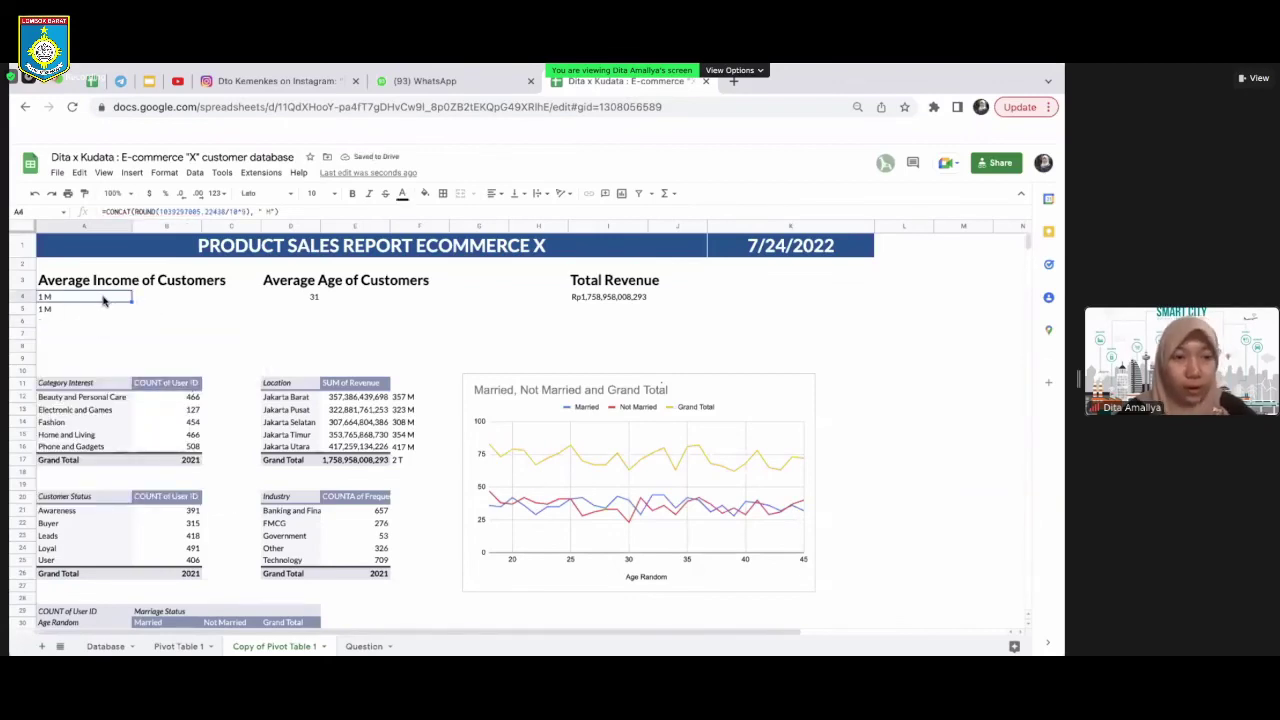
key("super+z")
key("super+z")
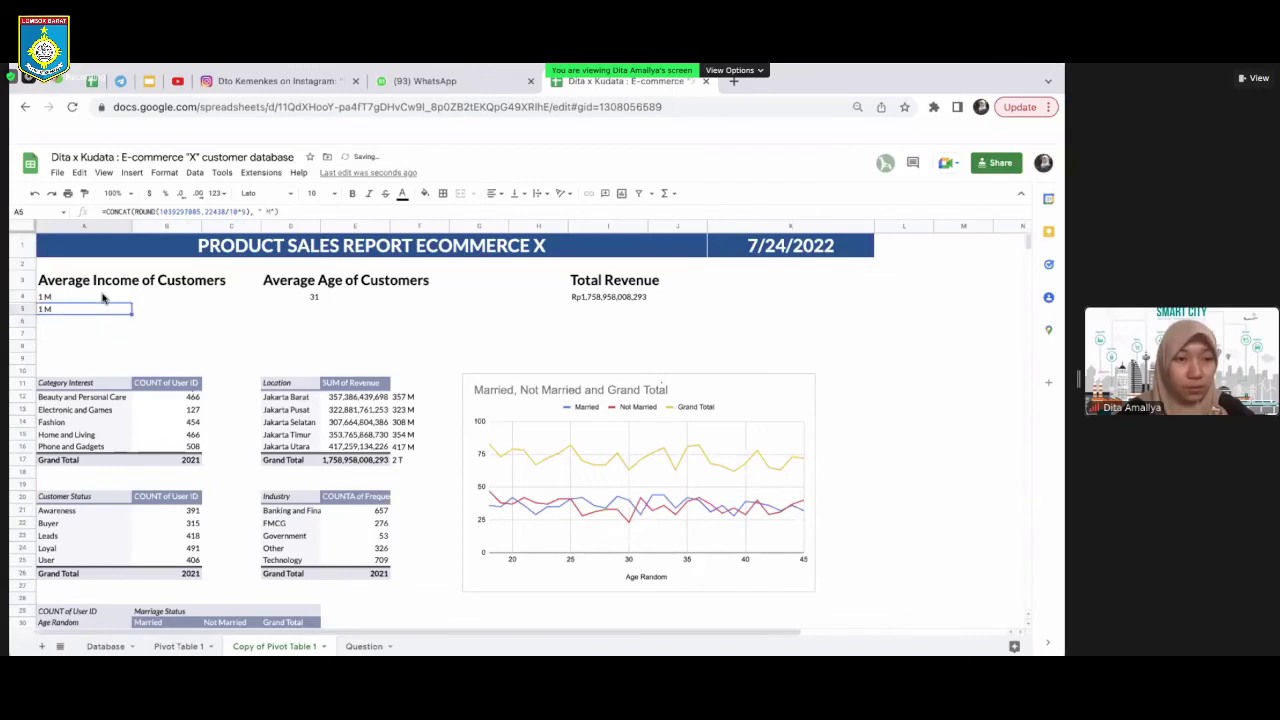
key("super+z")
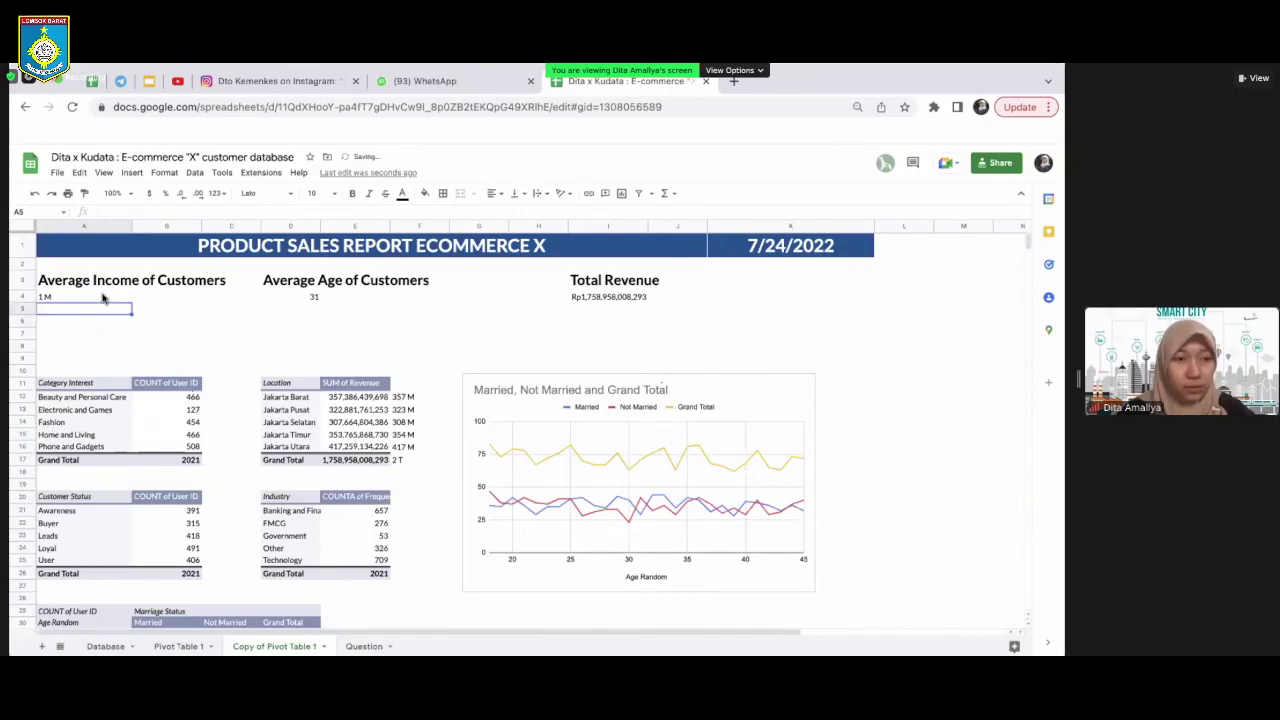
key("super+z")
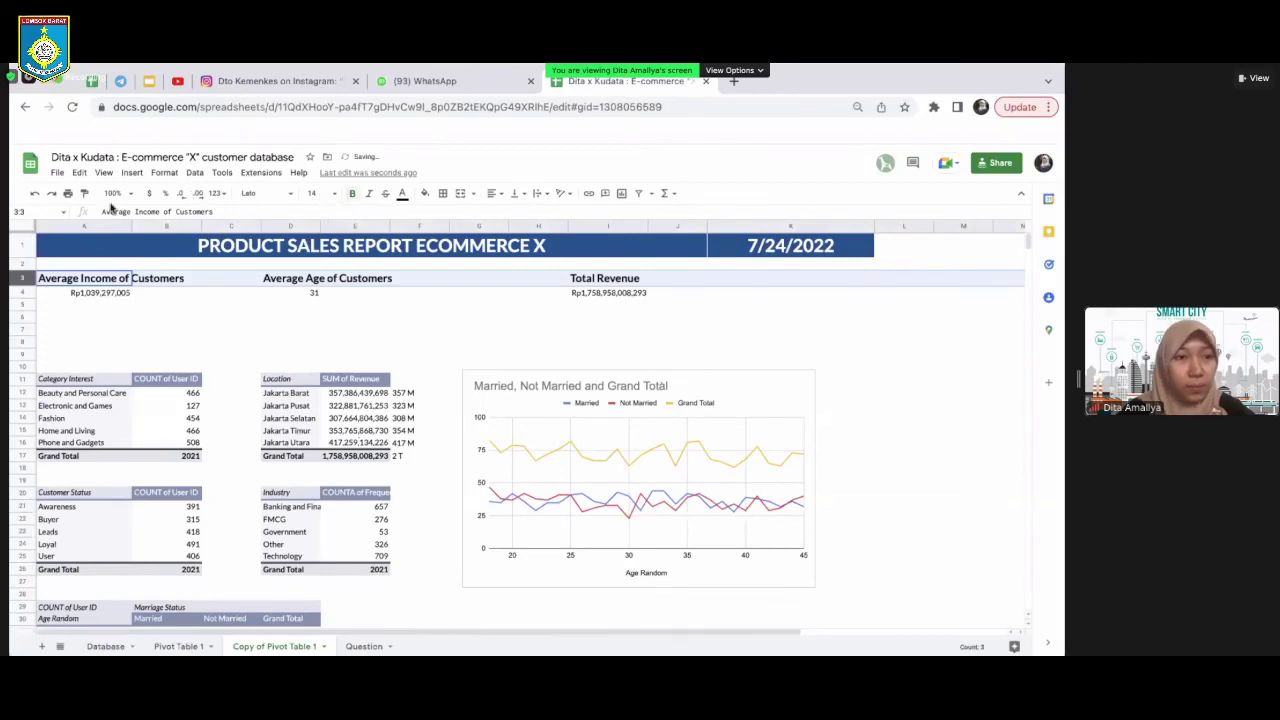
left_click(51, 194)
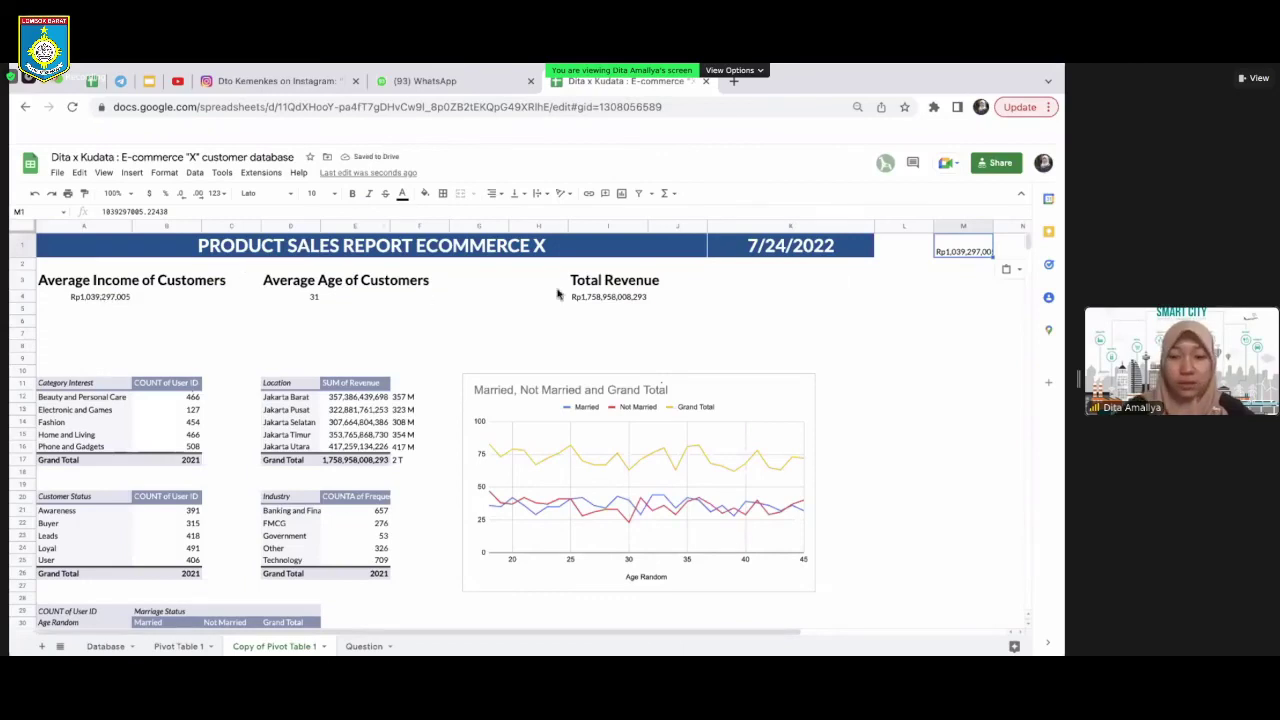
Clear the average income value from cell A4
left_click(85, 296)
type("=")
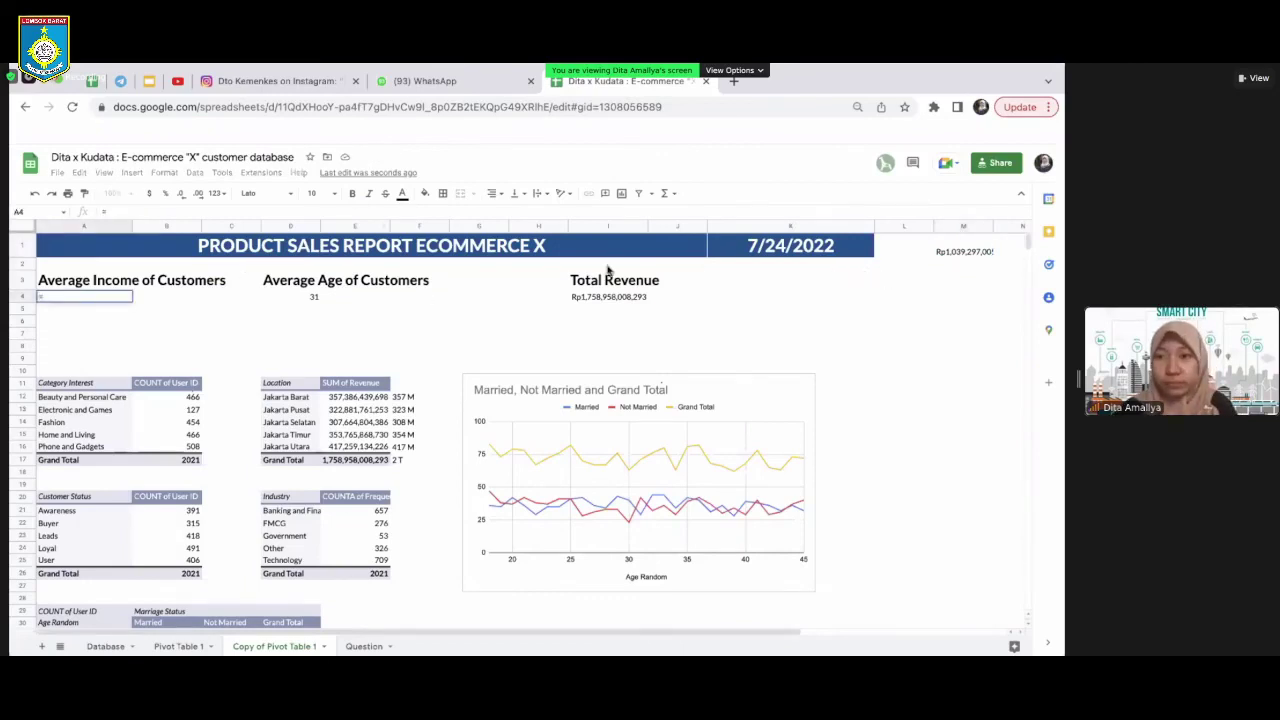
key("BackSpace")
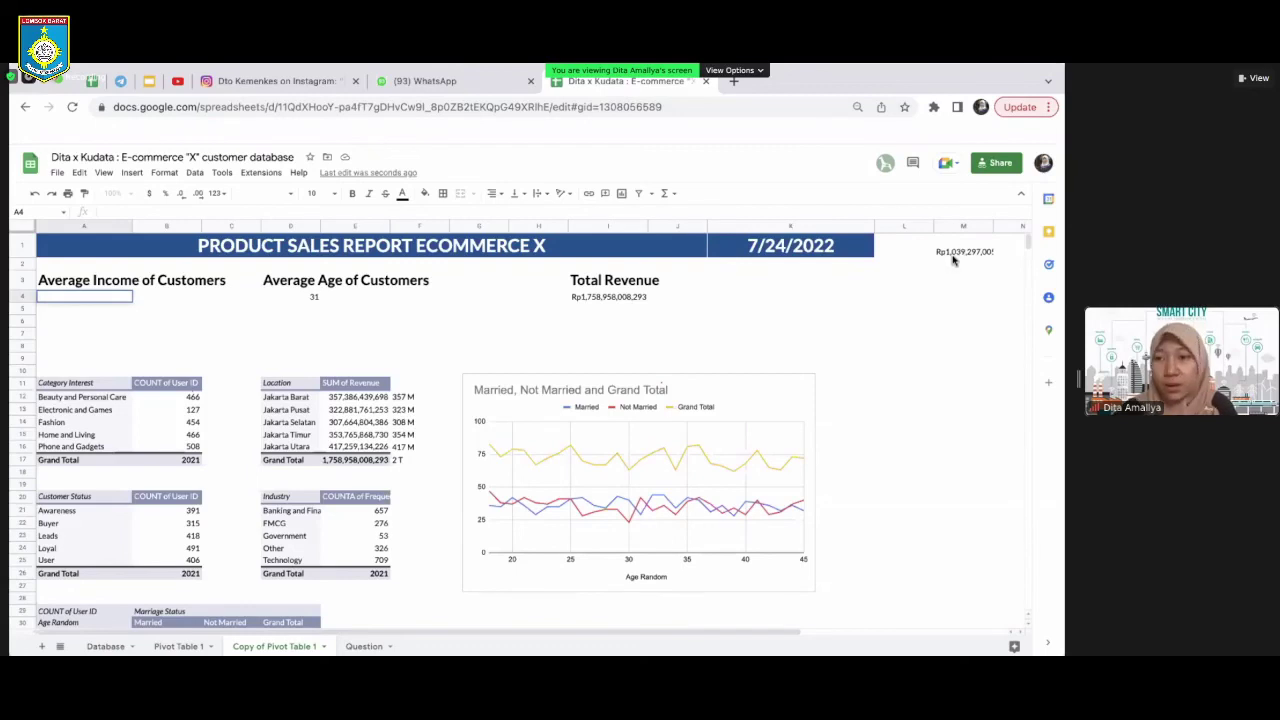
left_click(926, 280)
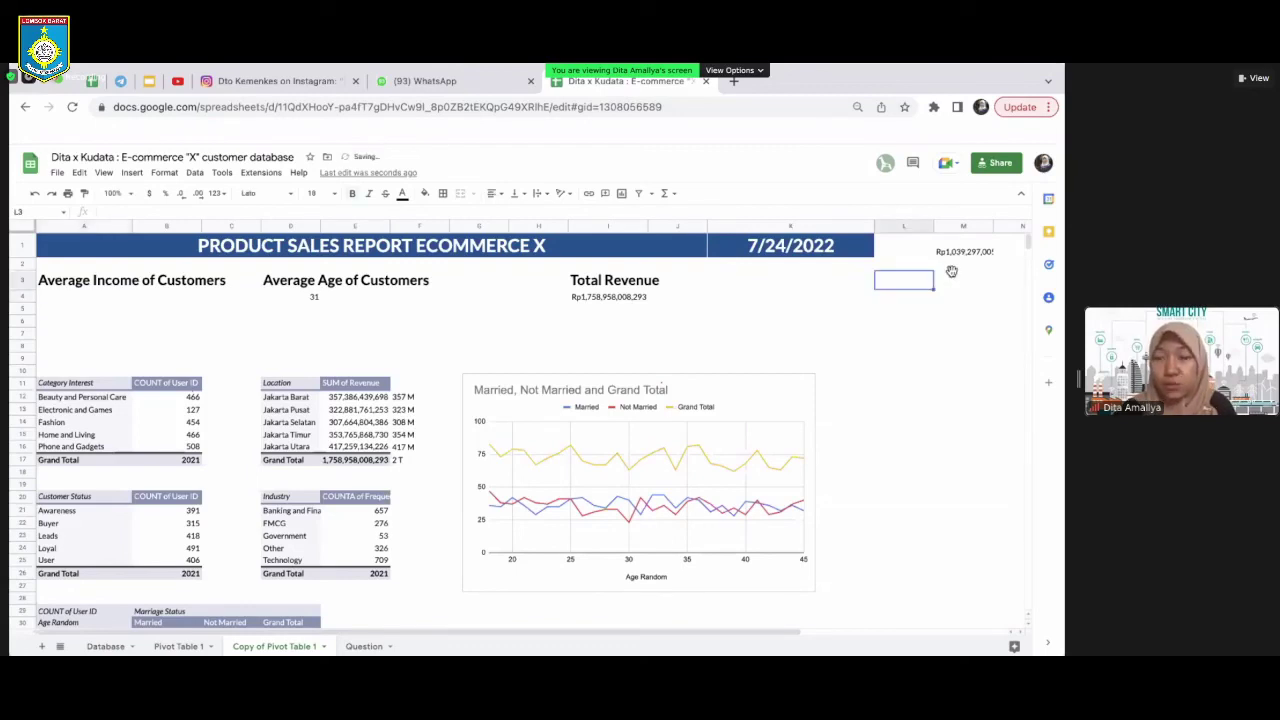
Enter =M1/10^9 in cell M3 and display it with two decimal places
left_click(951, 271)
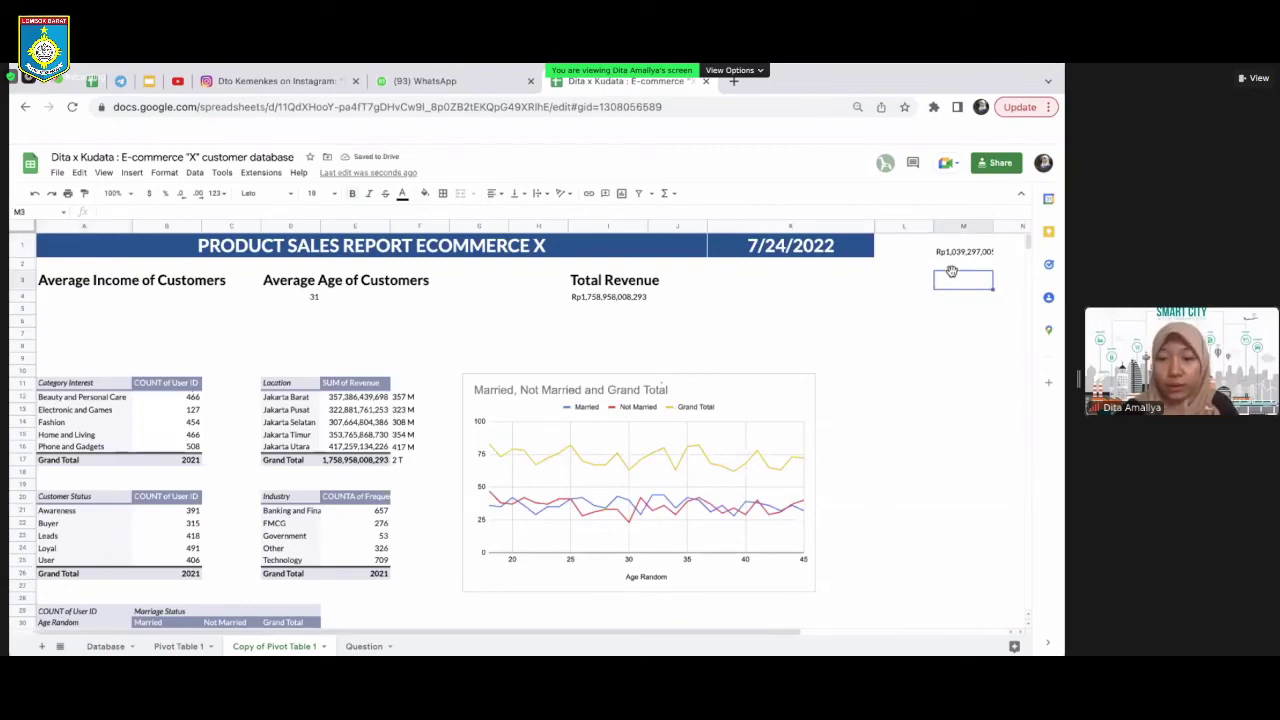
type("=")
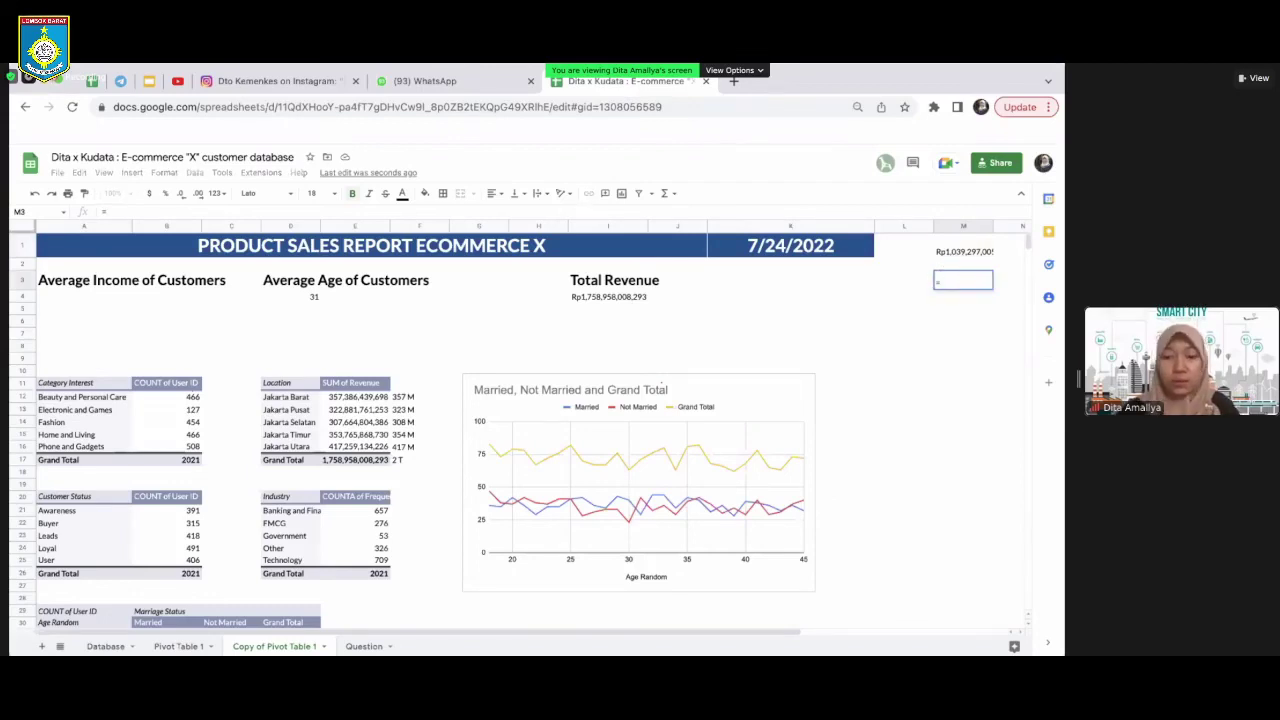
type("M1/10")
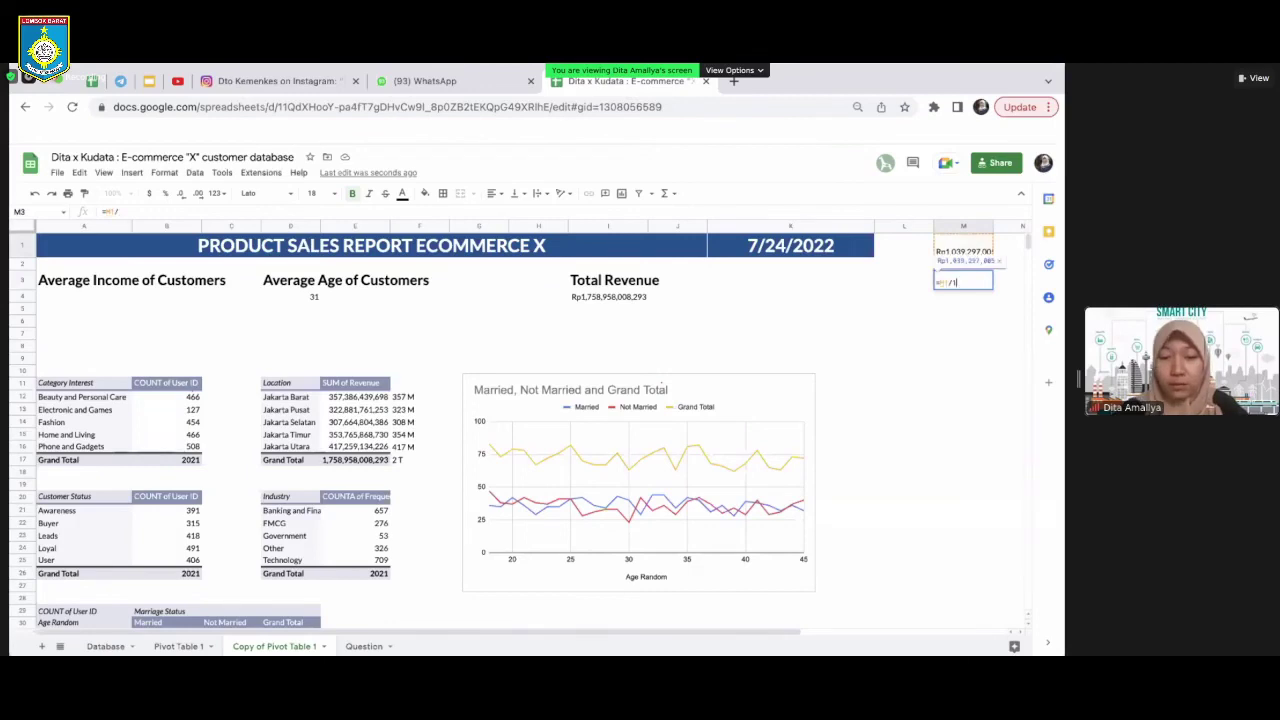
type("^9")
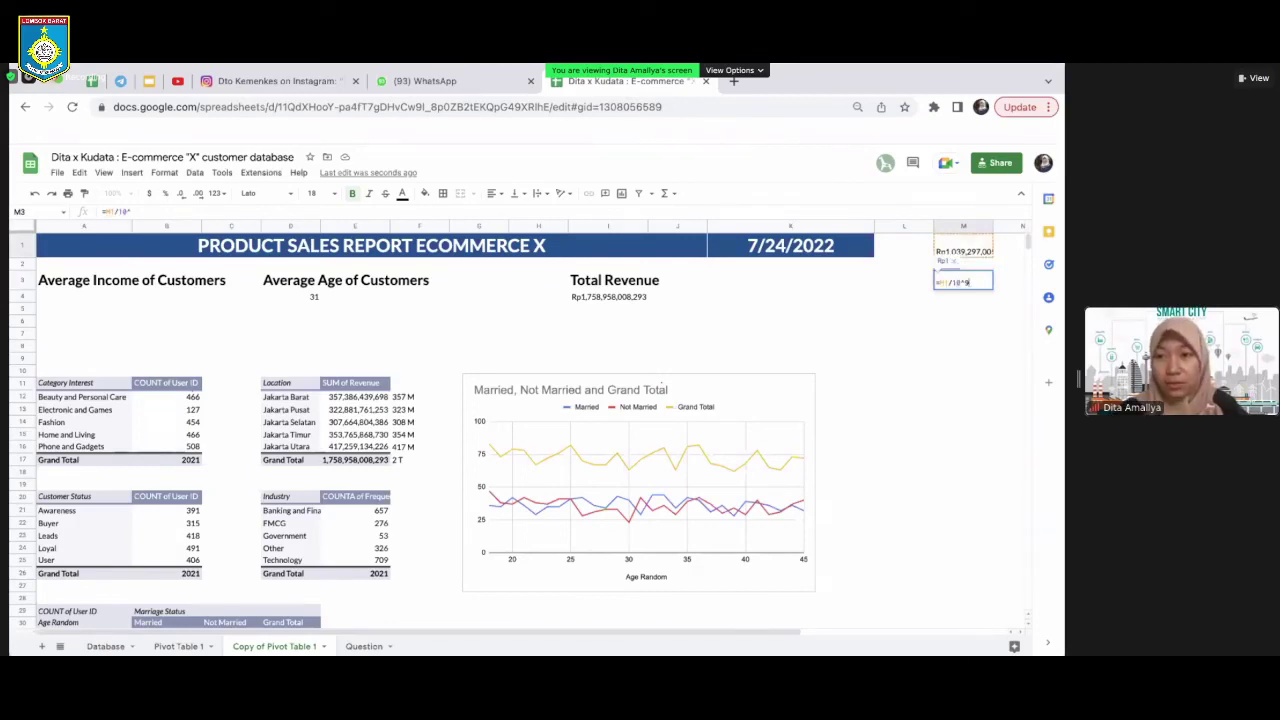
key("Return")
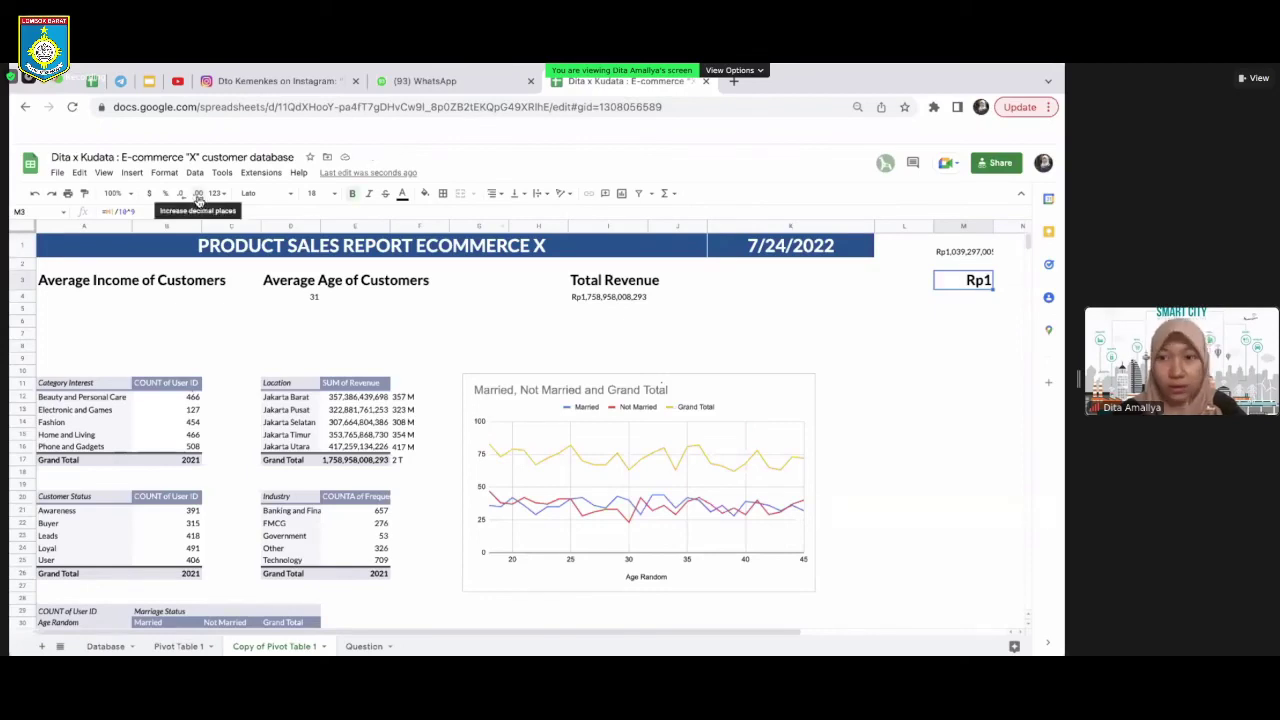
double_click(198, 199)
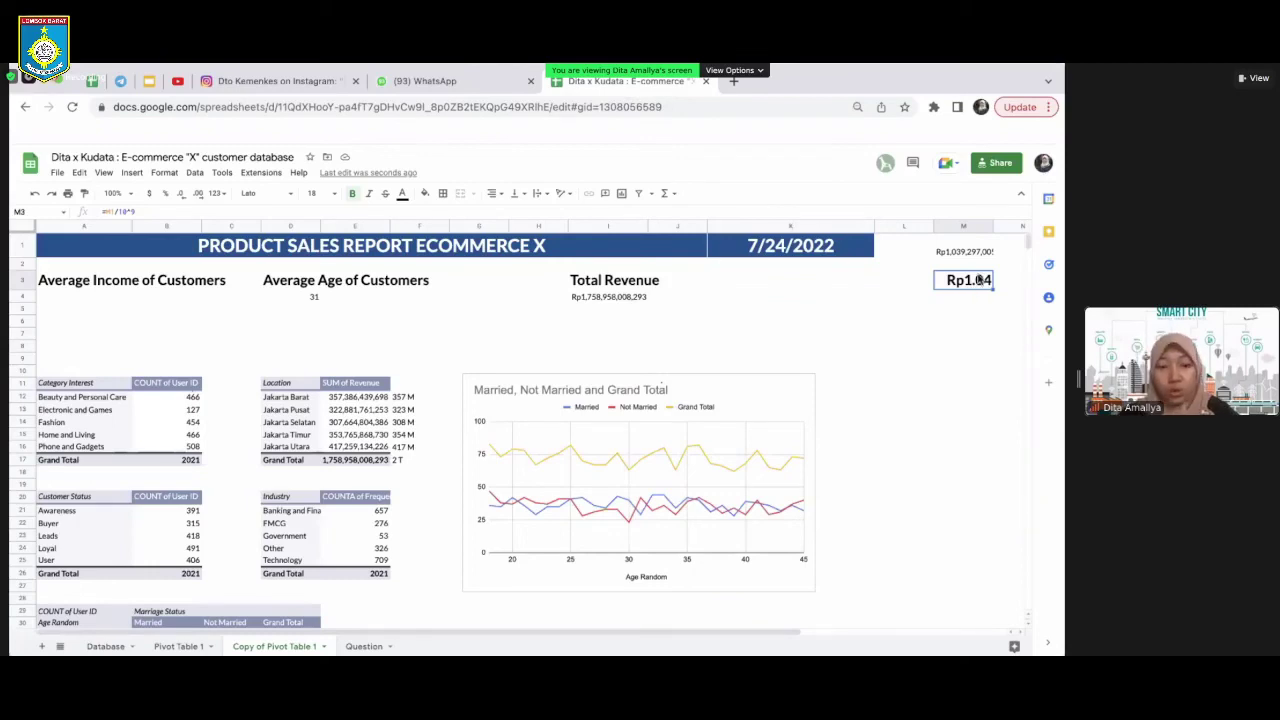
Copy cell M3 and paste only its value into cell A4
key("ctrl+c")
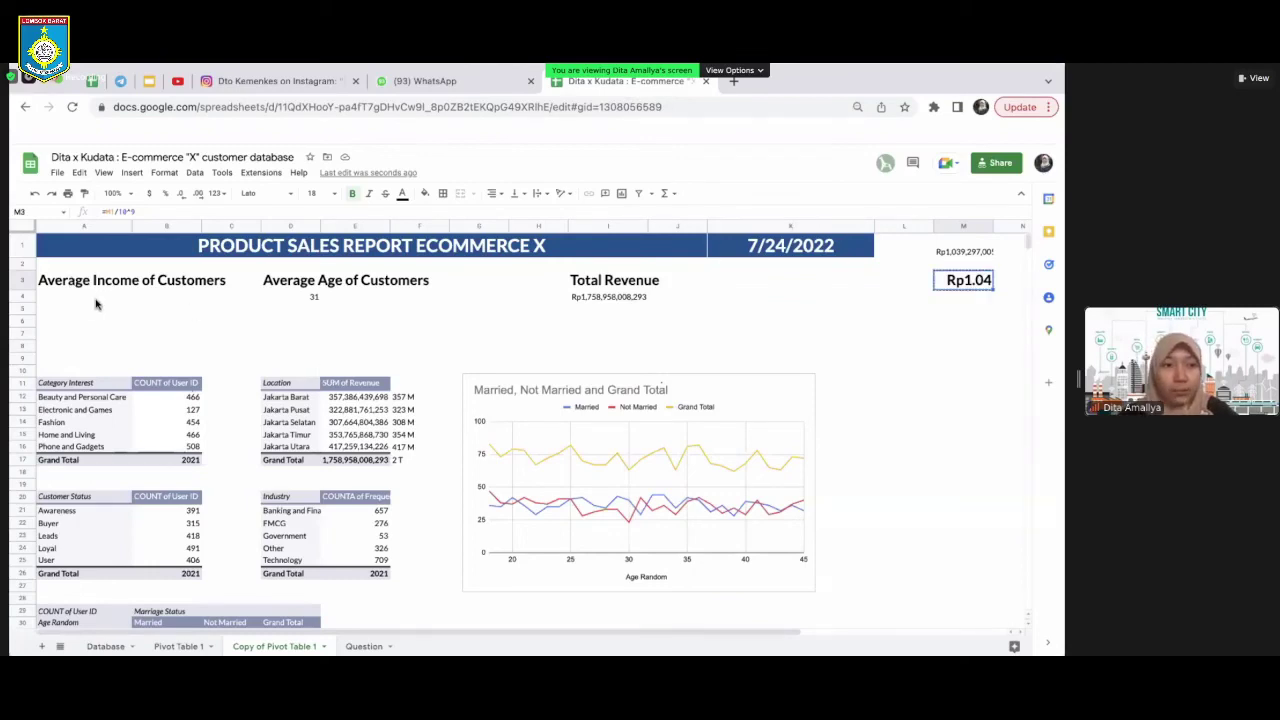
left_click(110, 299)
right_click(110, 300)
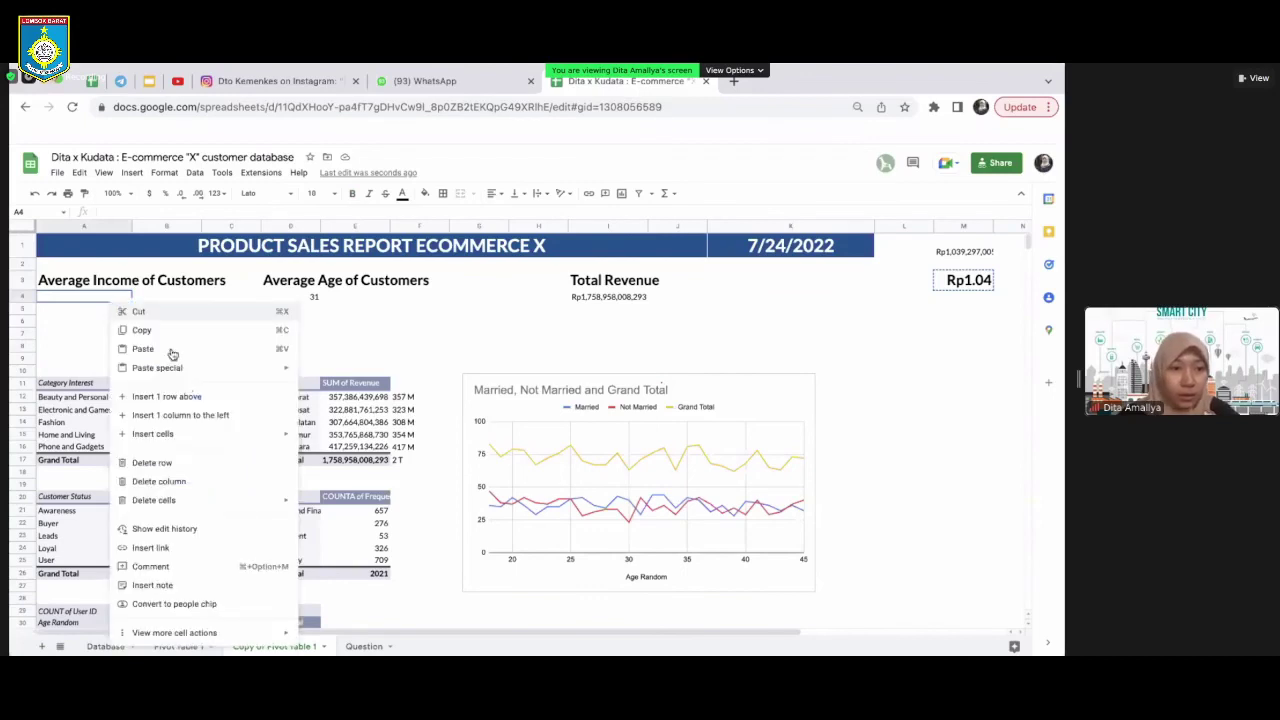
left_click(325, 372)
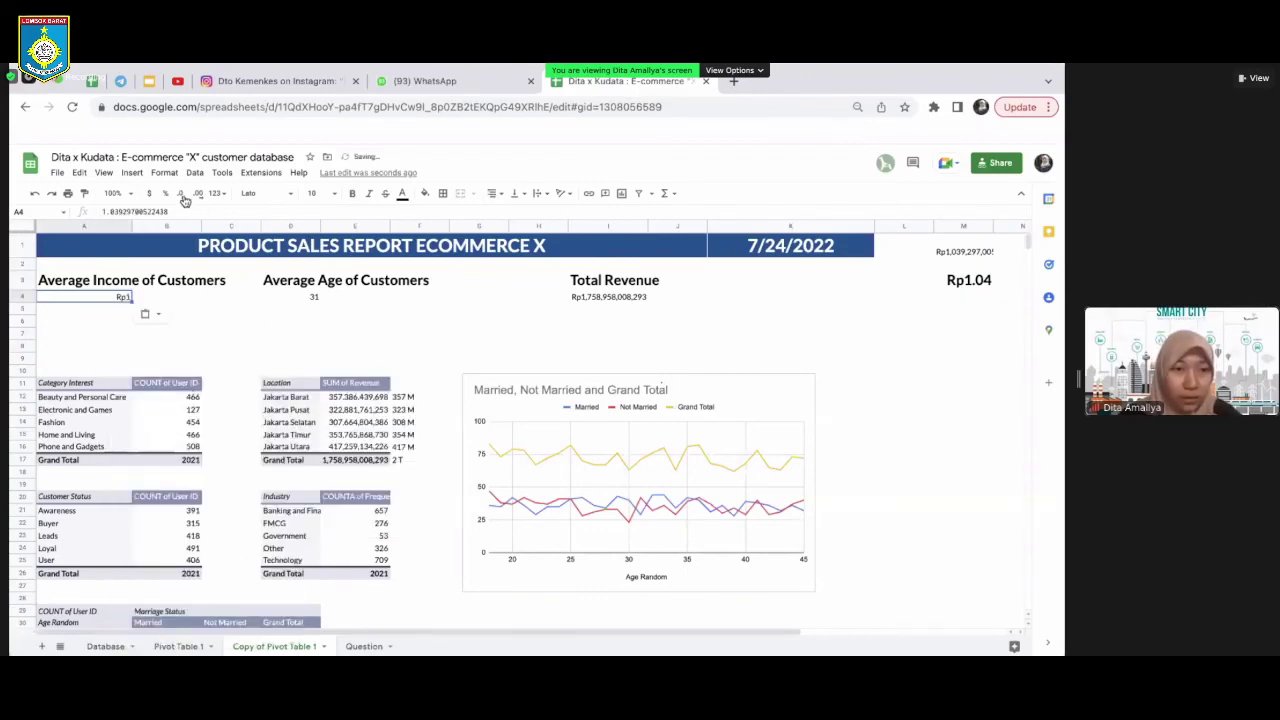
Enter =CONCAT(M3," M") in cell A4 to show the average income with the M suffix
left_click(90, 300)
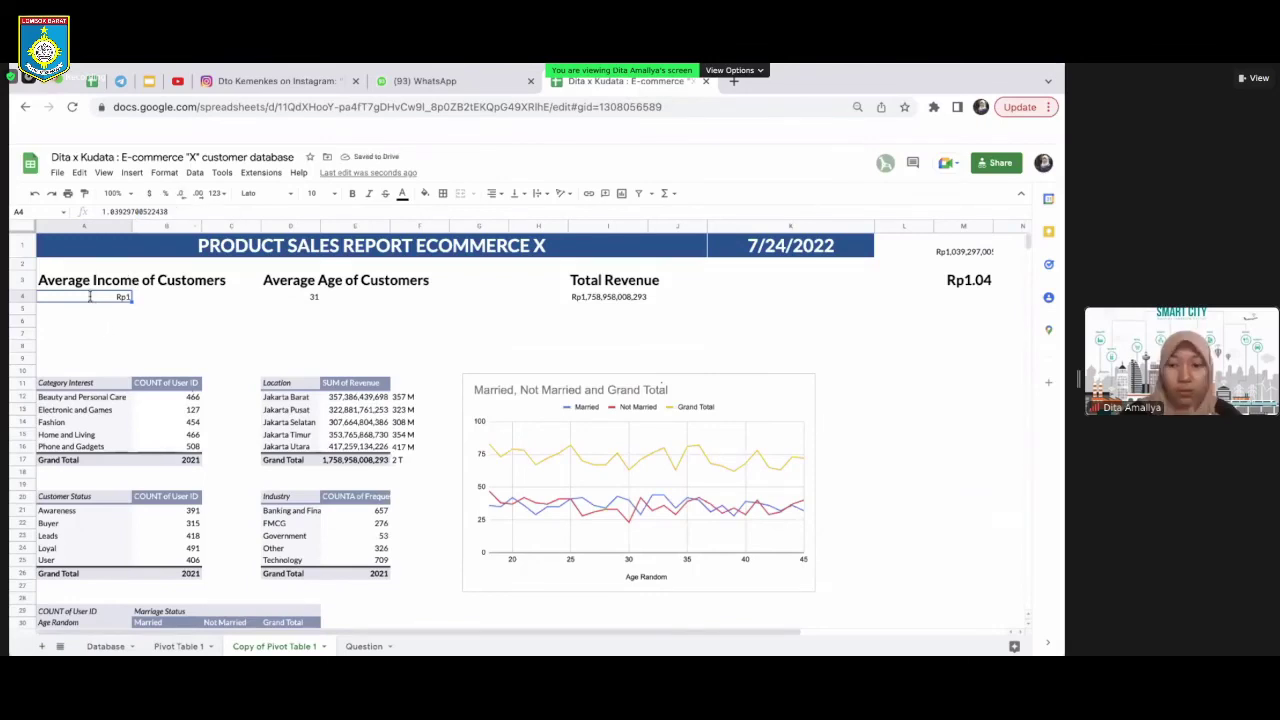
type("=CONCA")
key("Tab")
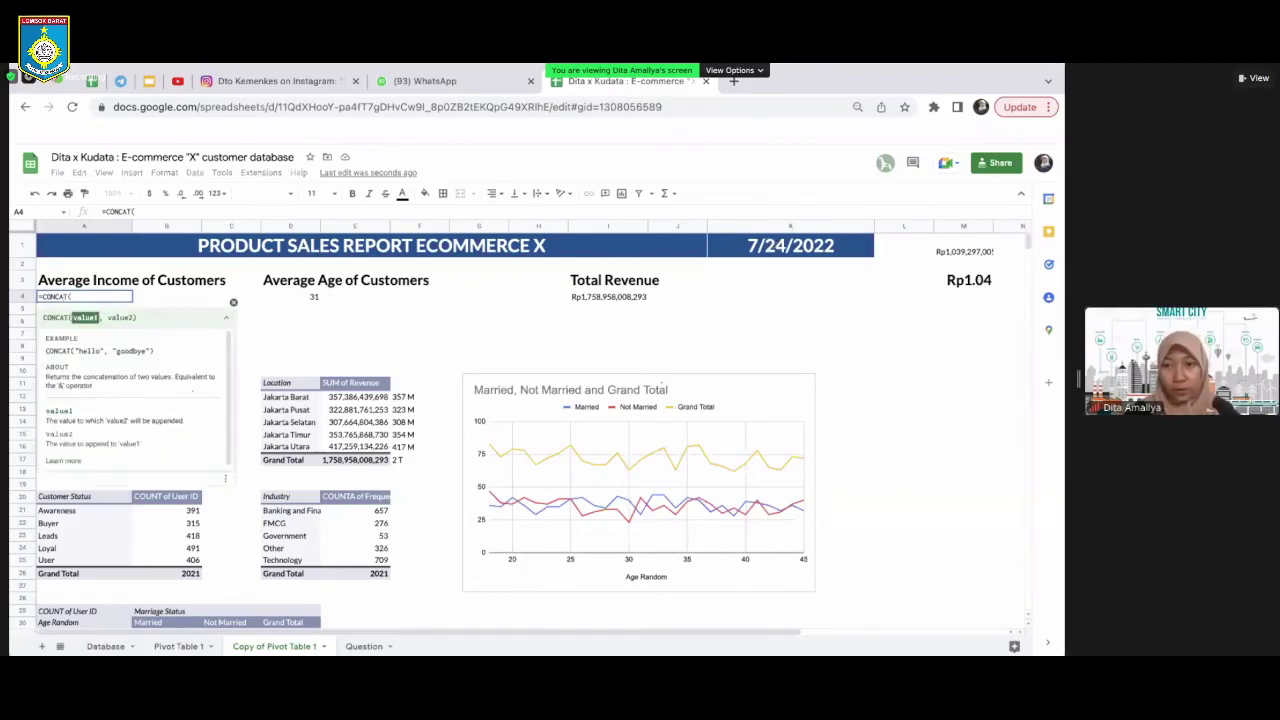
left_click(963, 281)
type(",")
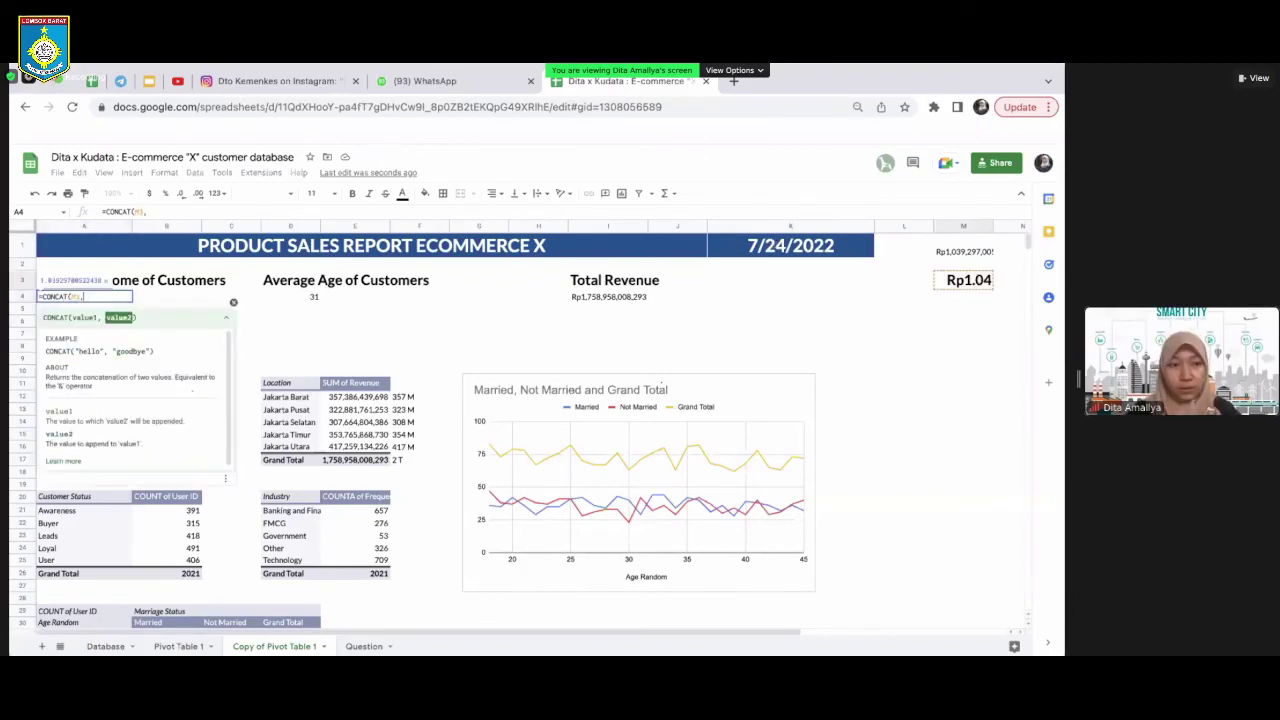
type("\" M\"")
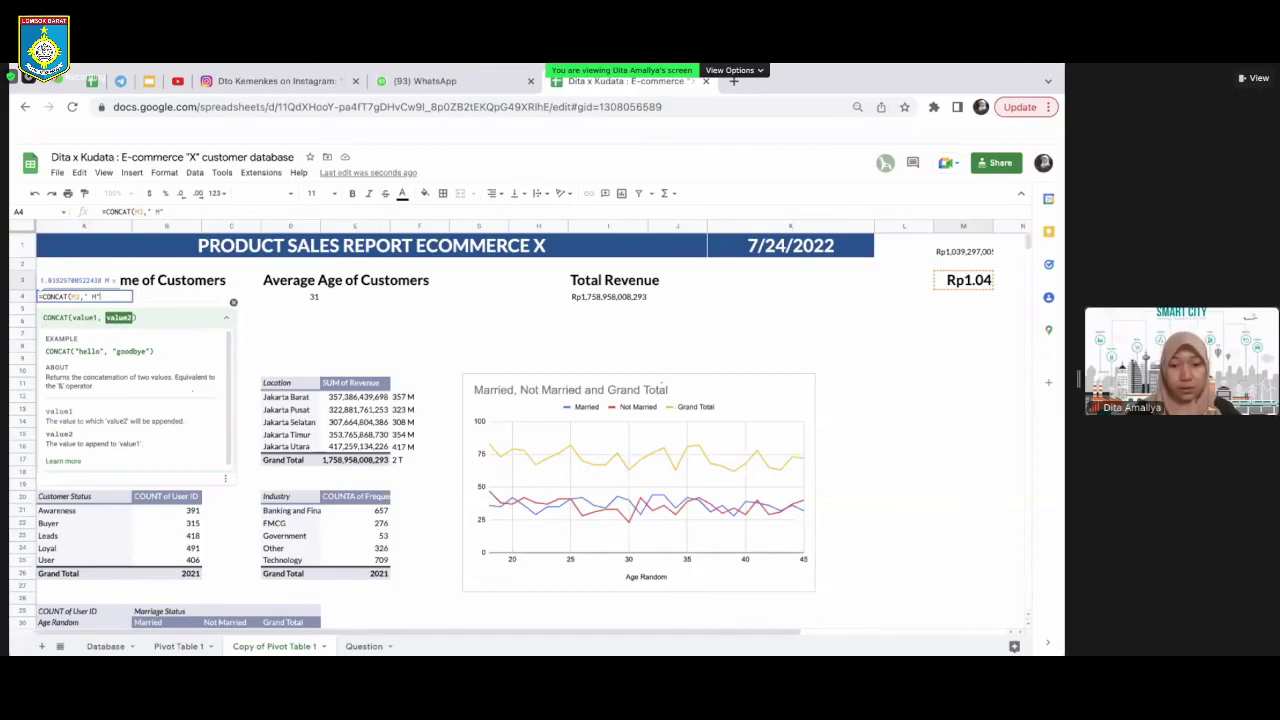
type(")")
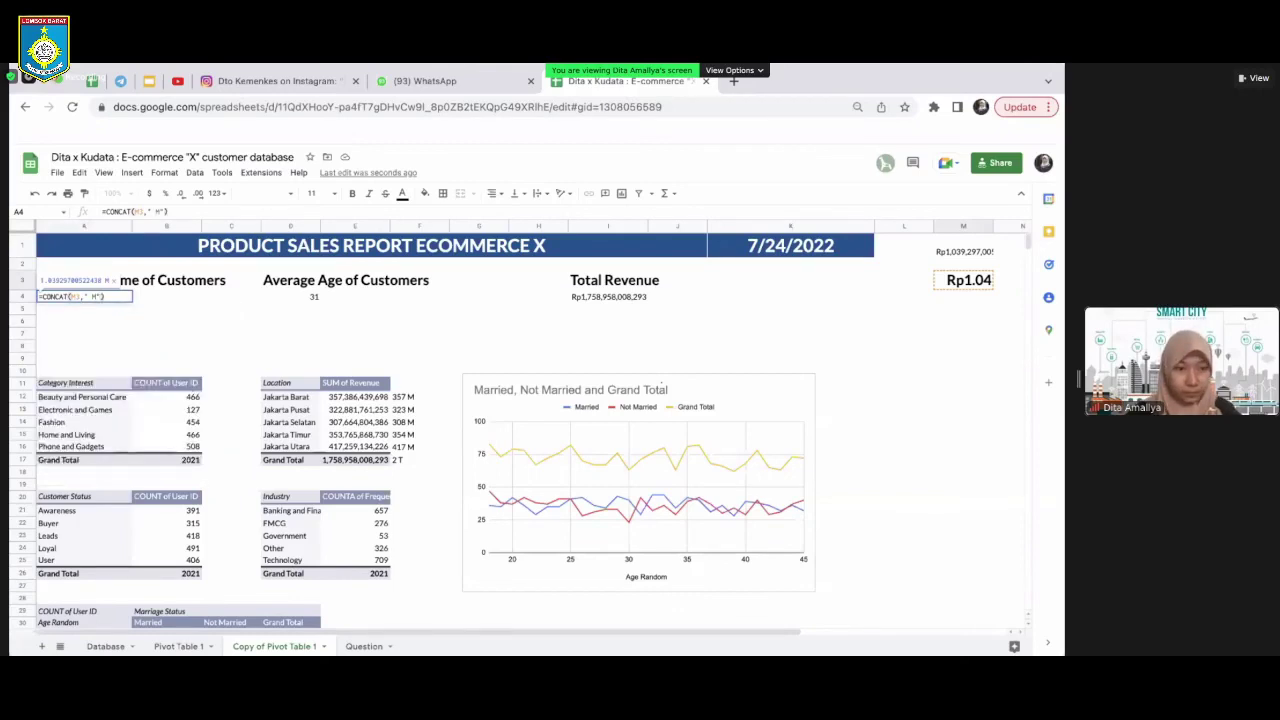
key("Return")
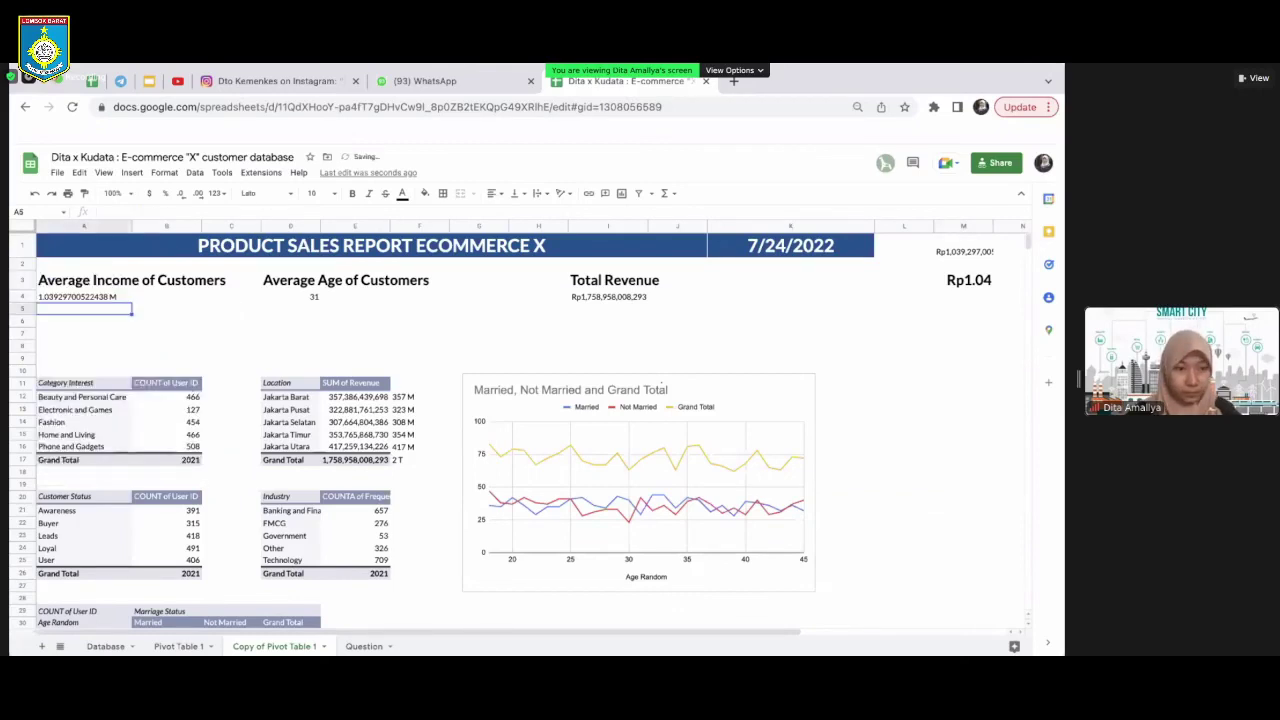
Replace the formula in A4 with the pasted income value, and copy cell M3 into M4 as value only
left_click(108, 298)
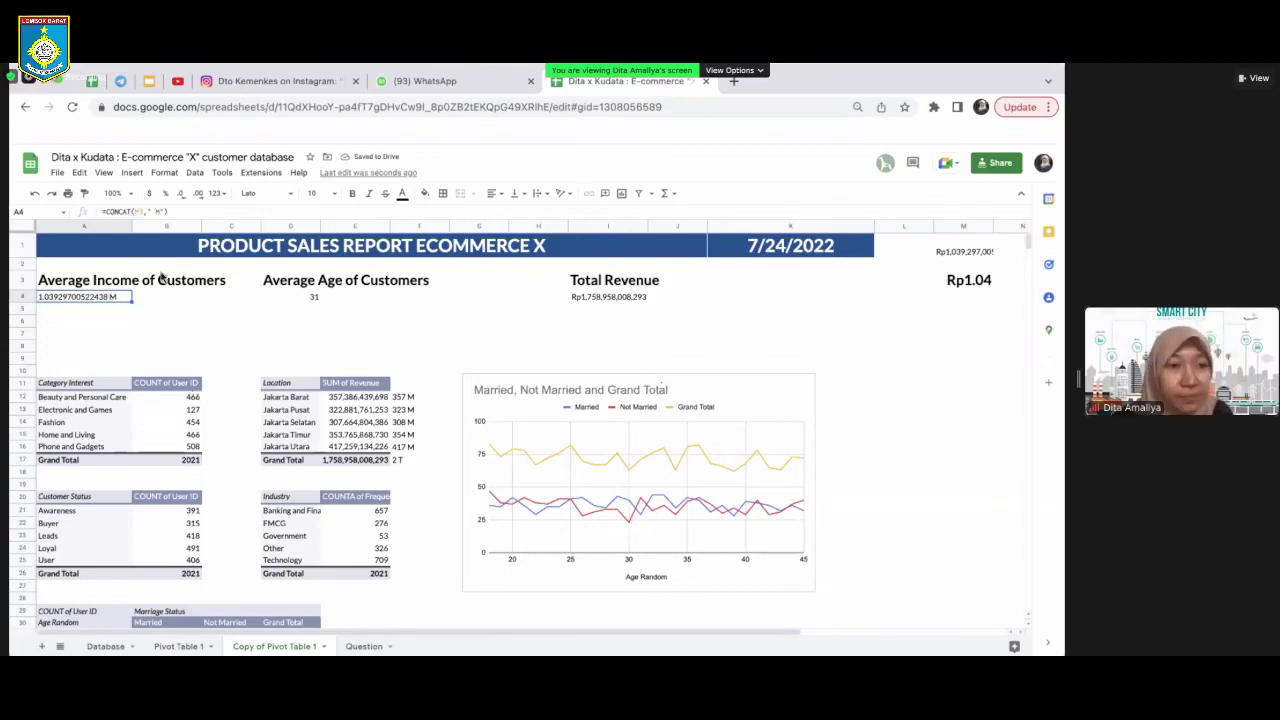
key("ctrl+v")
left_click(971, 286)
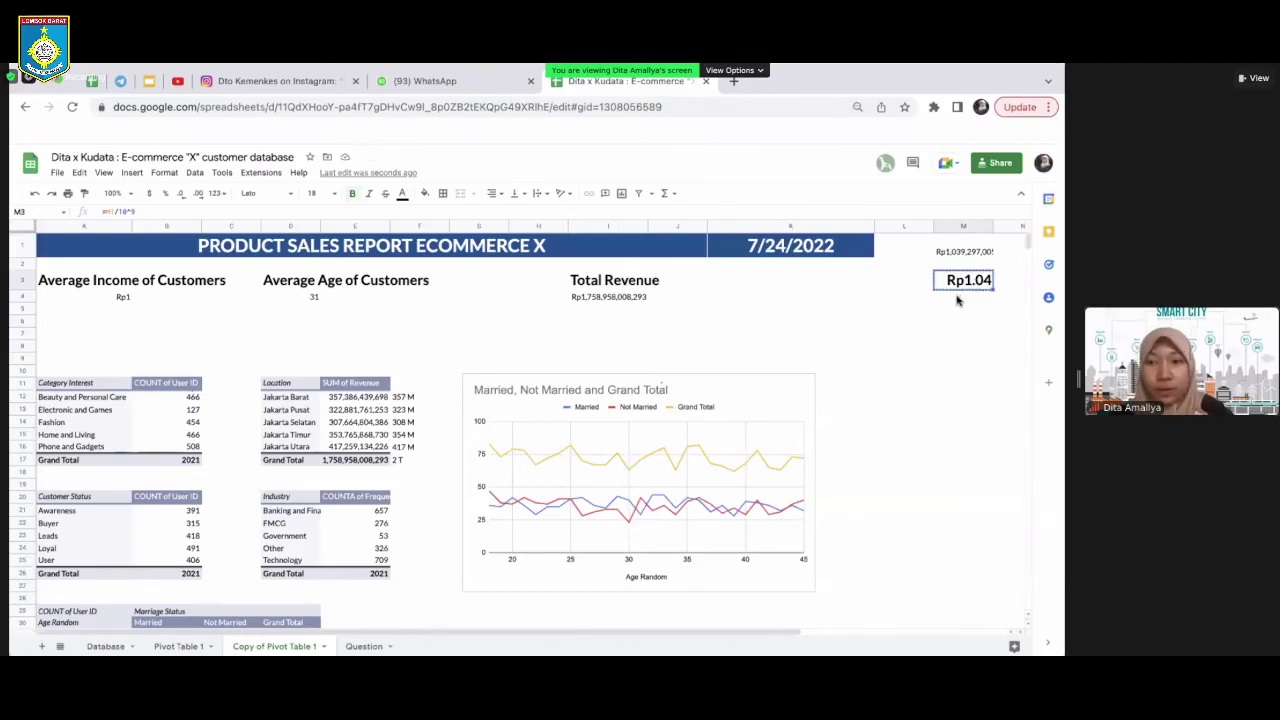
key("ctrl+c")
left_click(956, 298)
right_click(956, 299)
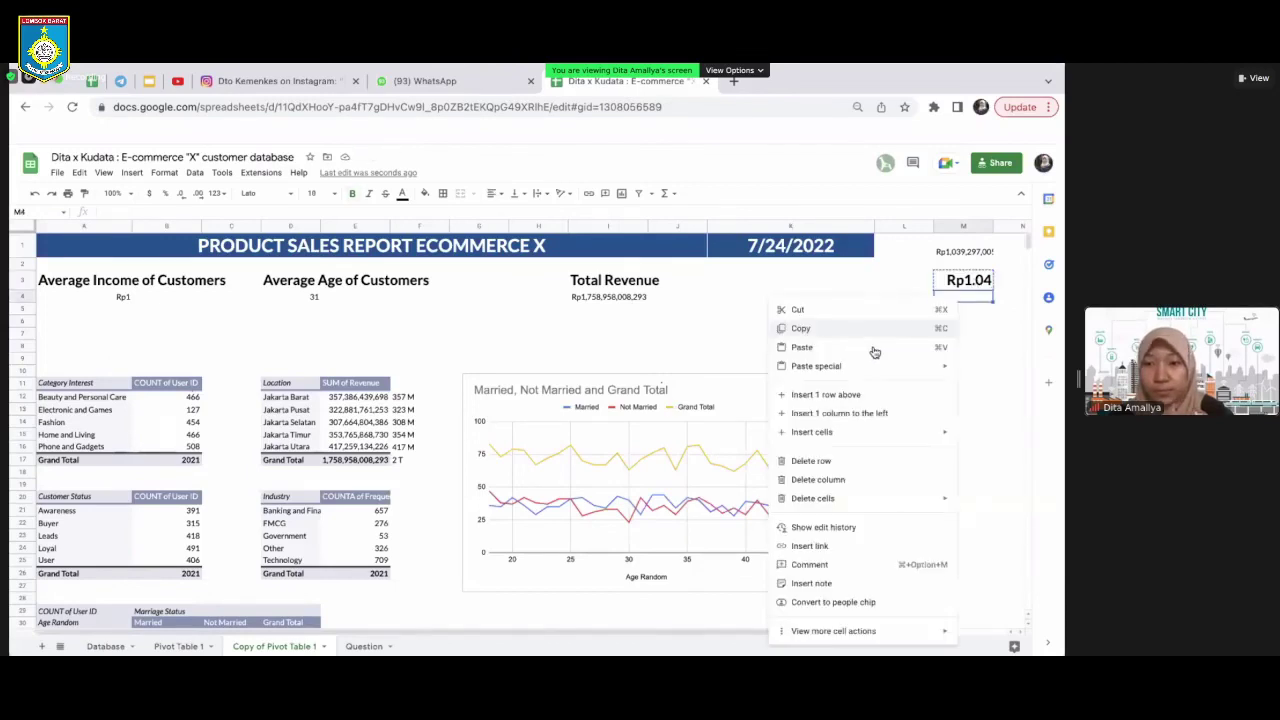
left_click(706, 379)
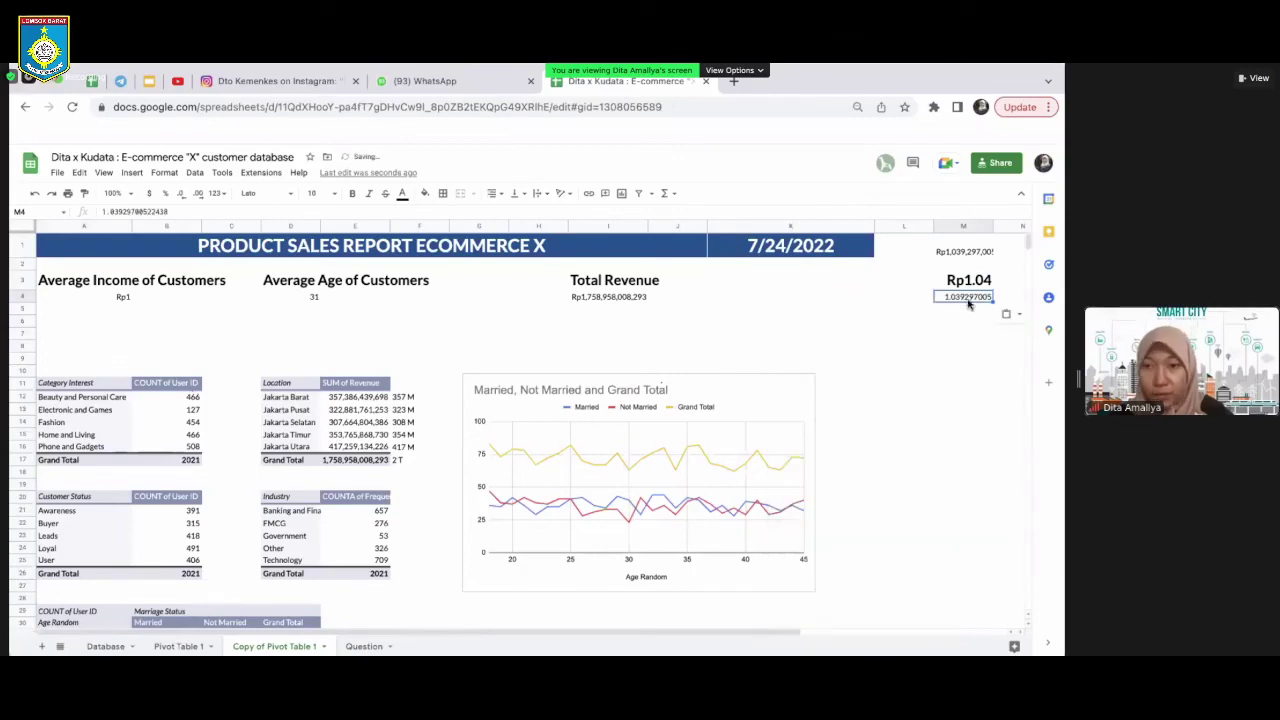
Reduce the number of decimal places shown for the pasted value in cell M4
left_click(183, 194)
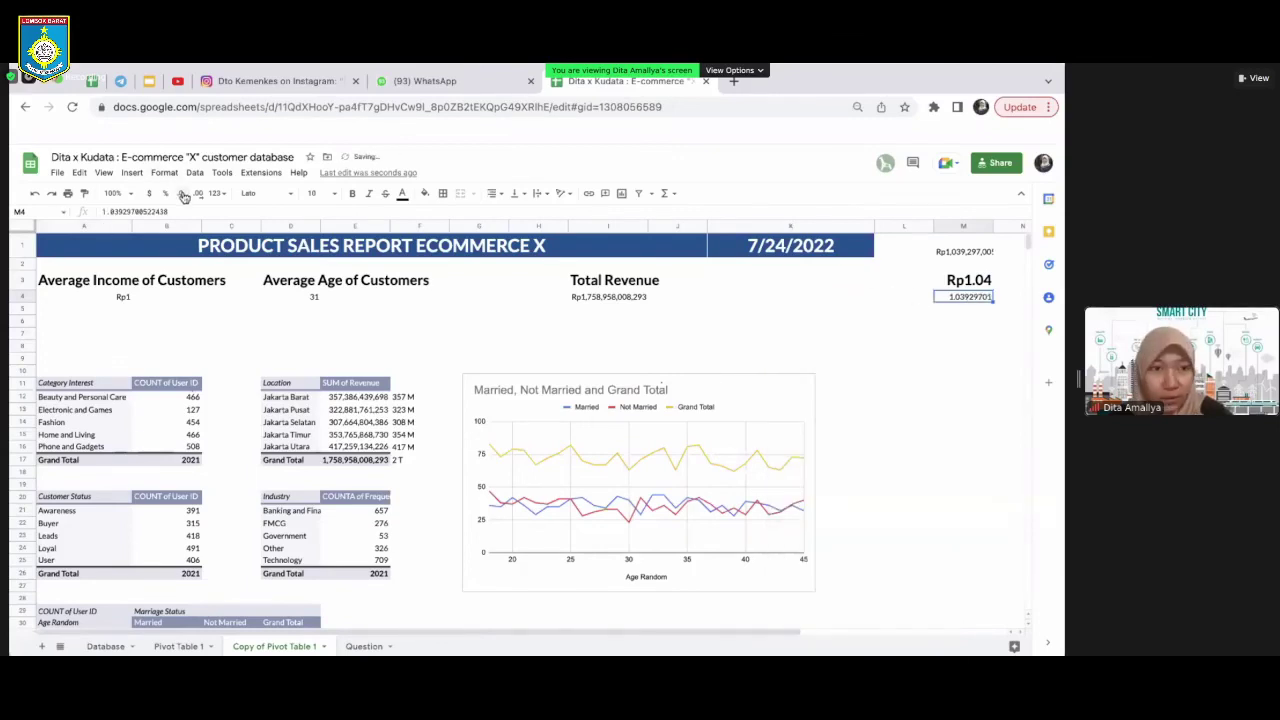
left_click(183, 194)
left_click(183, 194)
left_click(183, 194)
left_click(183, 194)
left_click(183, 194)
left_click(183, 194)
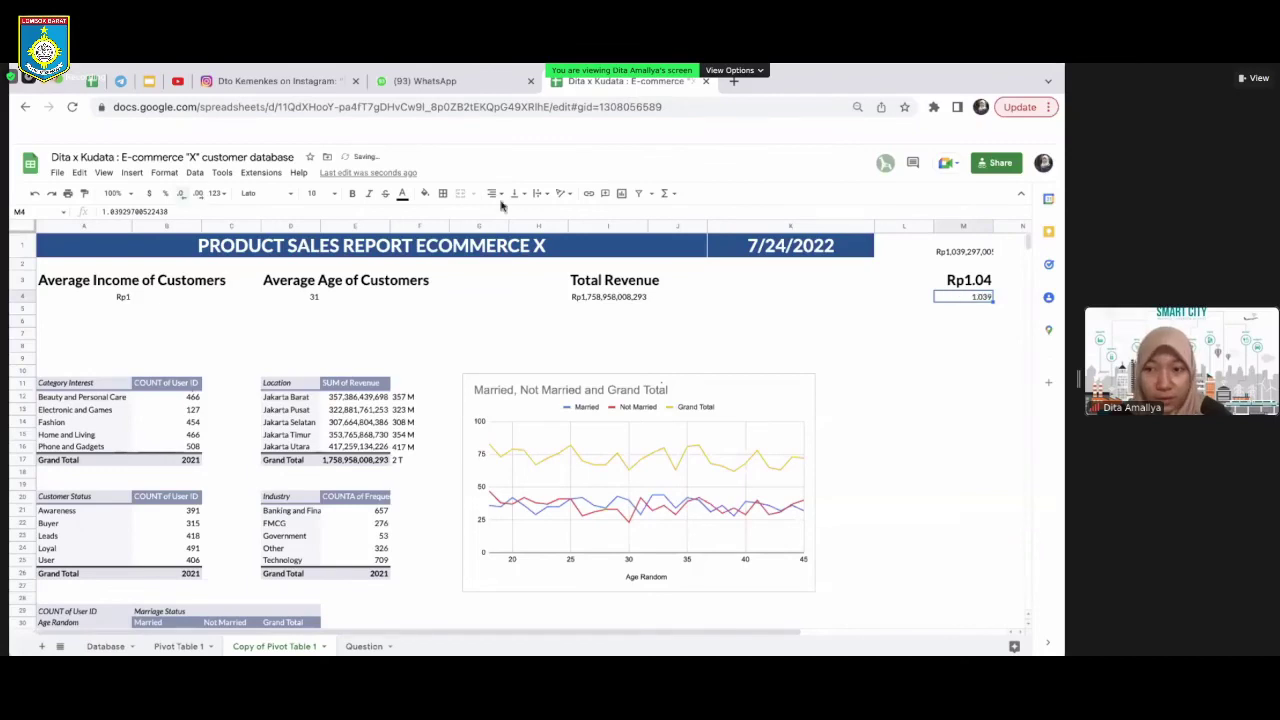
Replace the content of cell M4 with the plain number 1.04
left_click(982, 335)
left_click(983, 299)
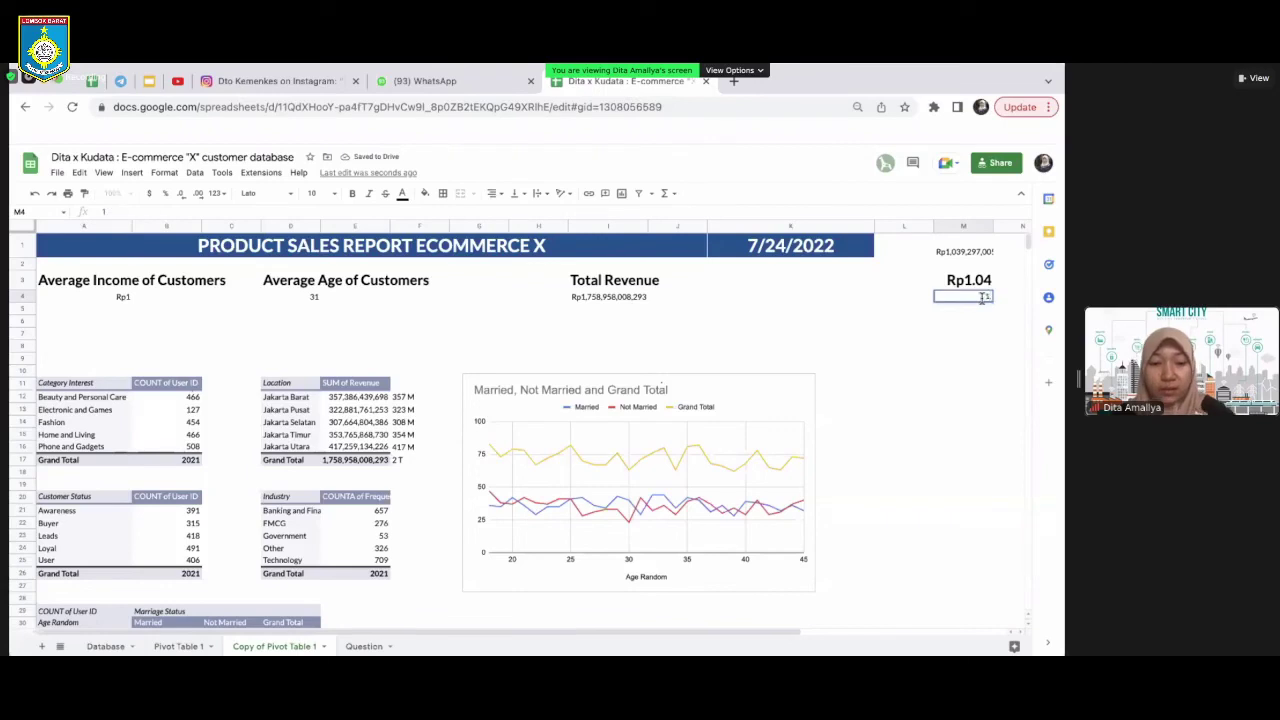
key("Return")
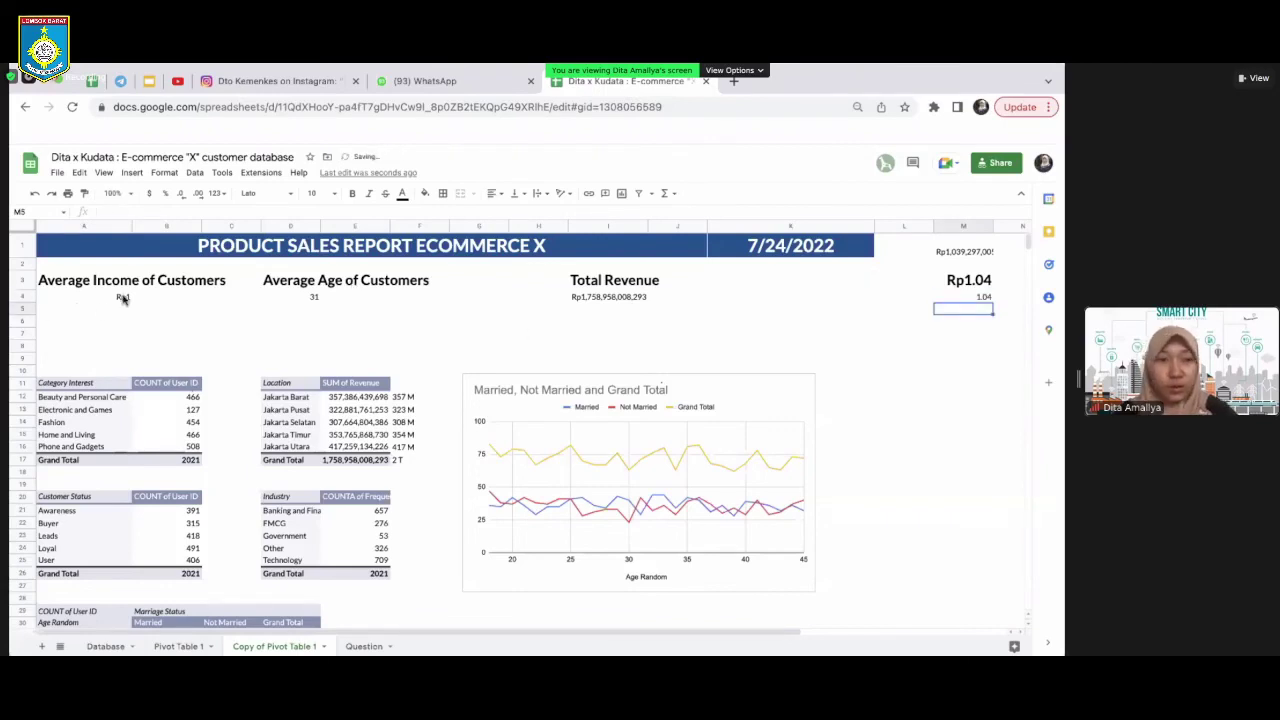
Enter =CONCAT(M4, " M") in cell A4 to show the average income with the M suffix
left_click(125, 296)
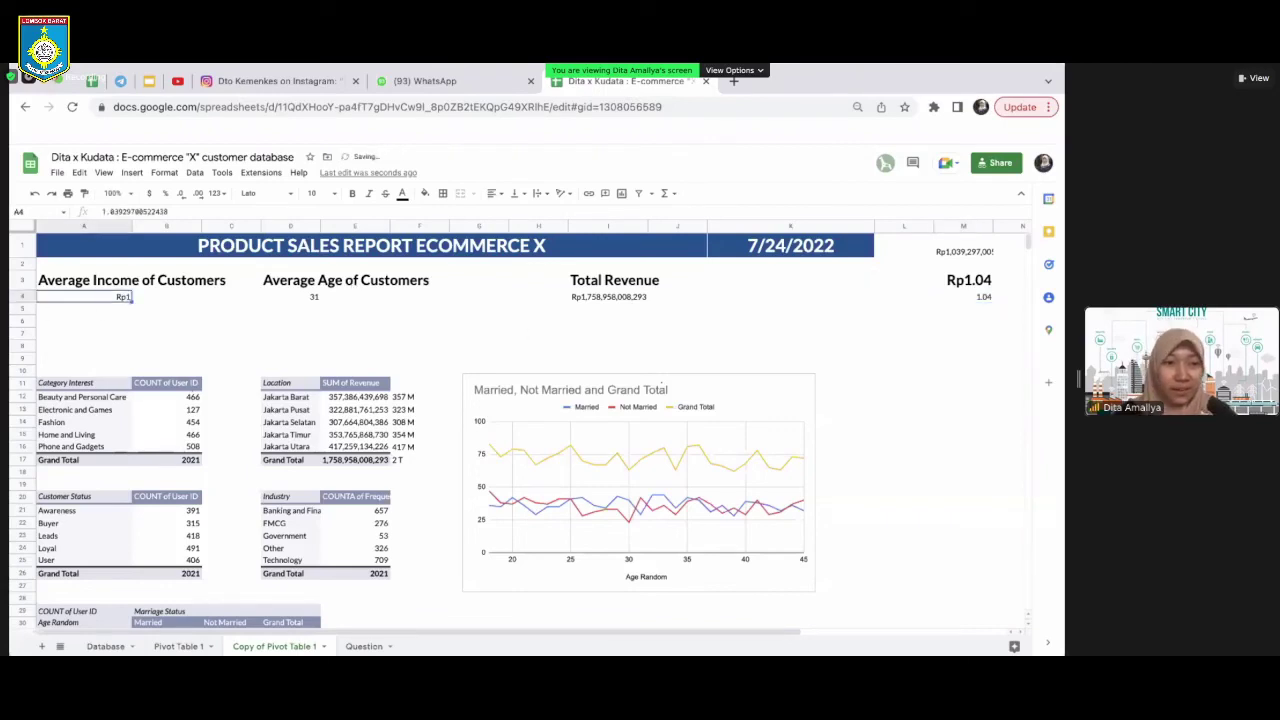
type("=CON")
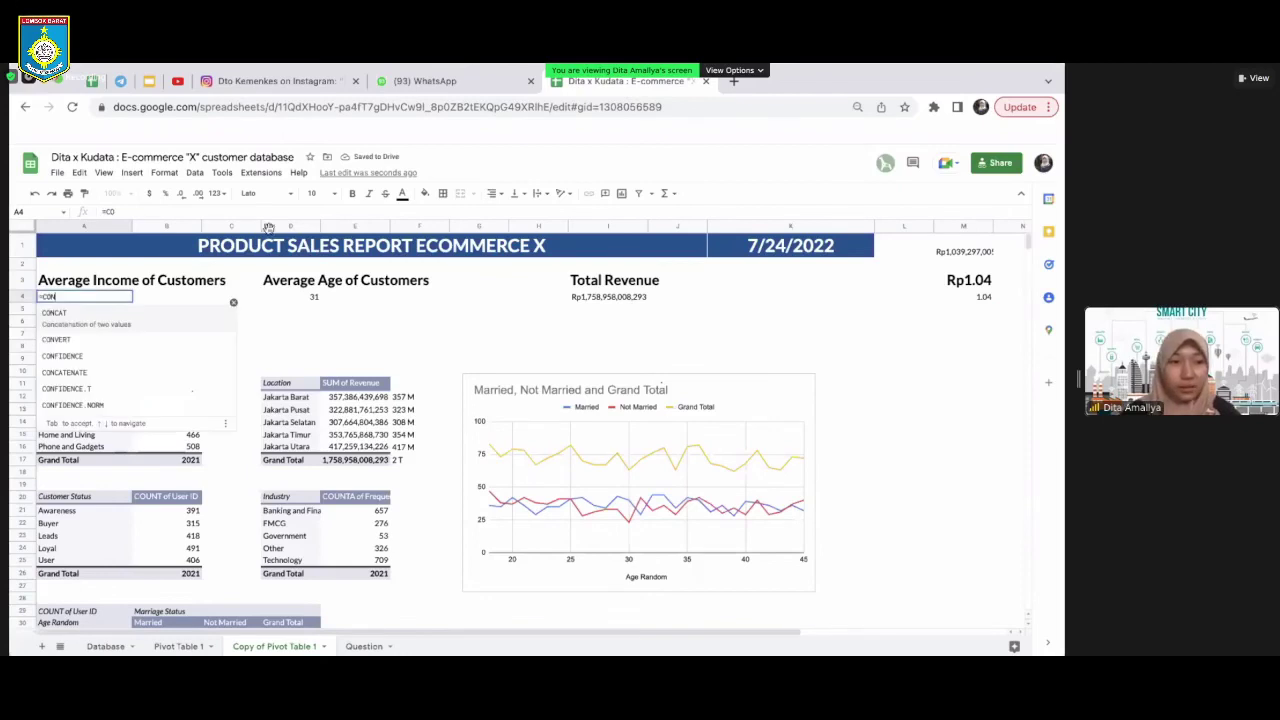
key("Tab")
left_click(970, 299)
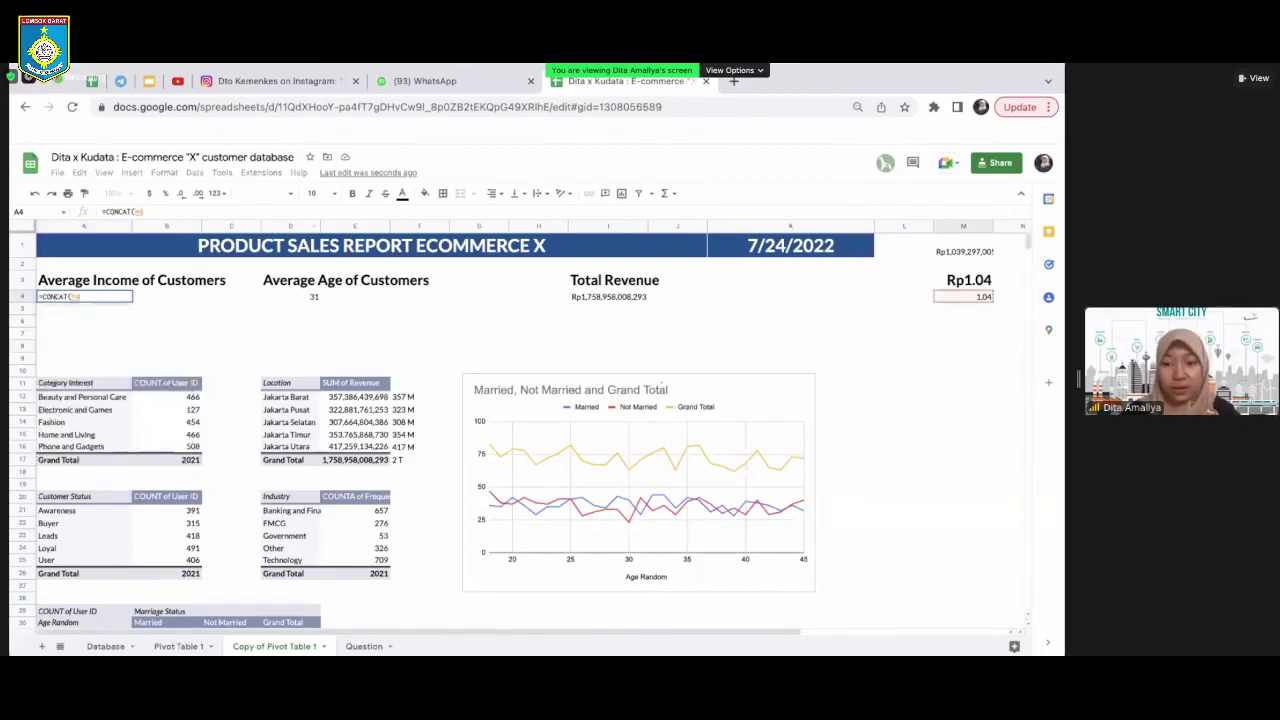
type(", ")
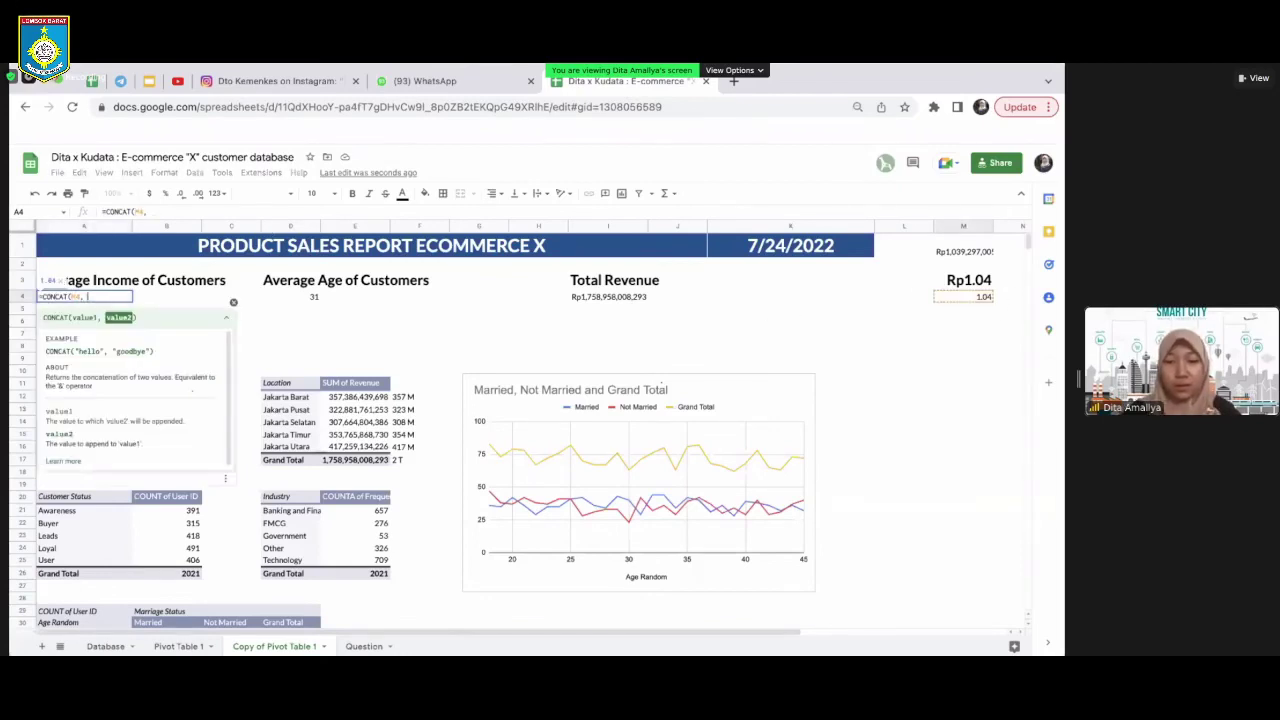
type("\" M\"")
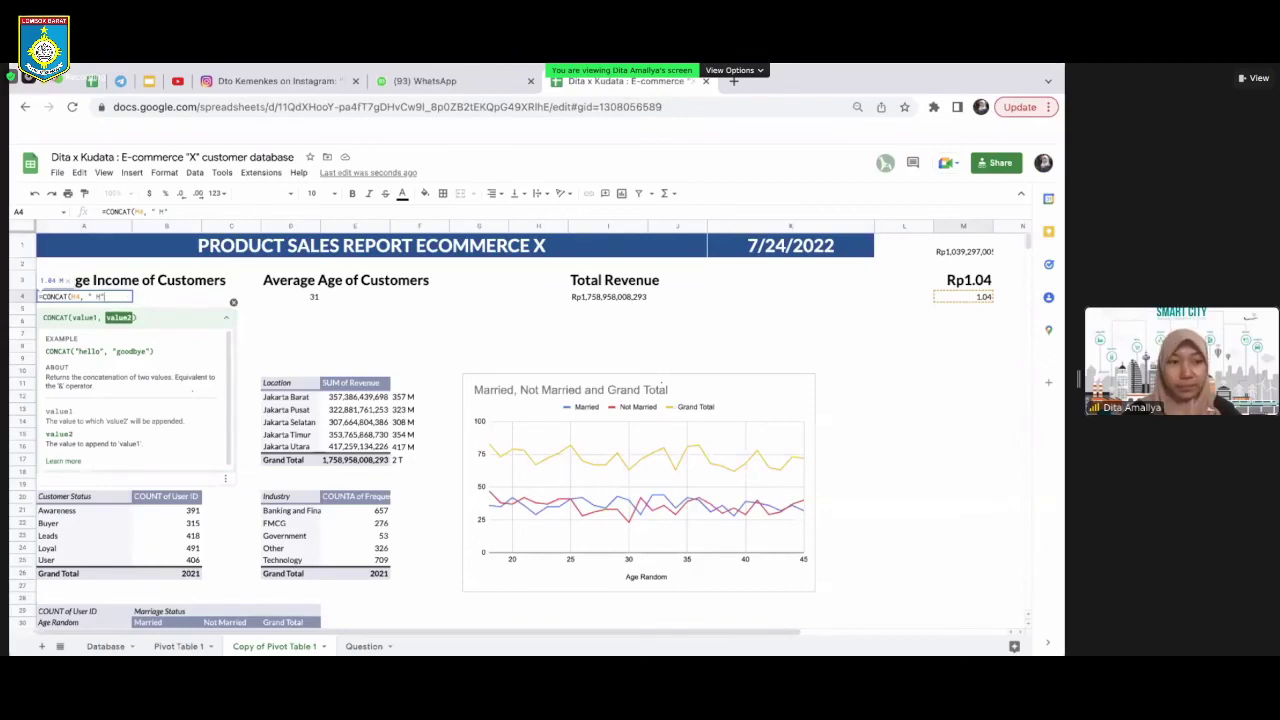
key("Return")
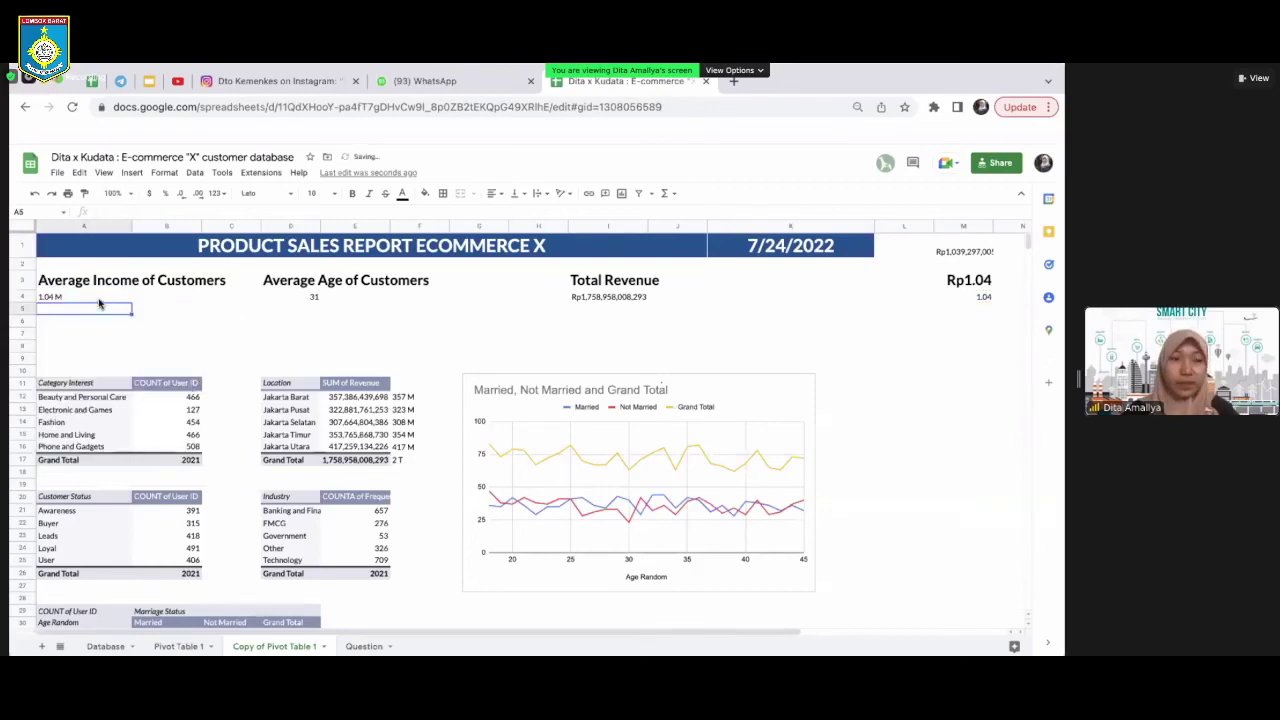
Hide helper column M, which holds the income calculation
left_click(21, 297)
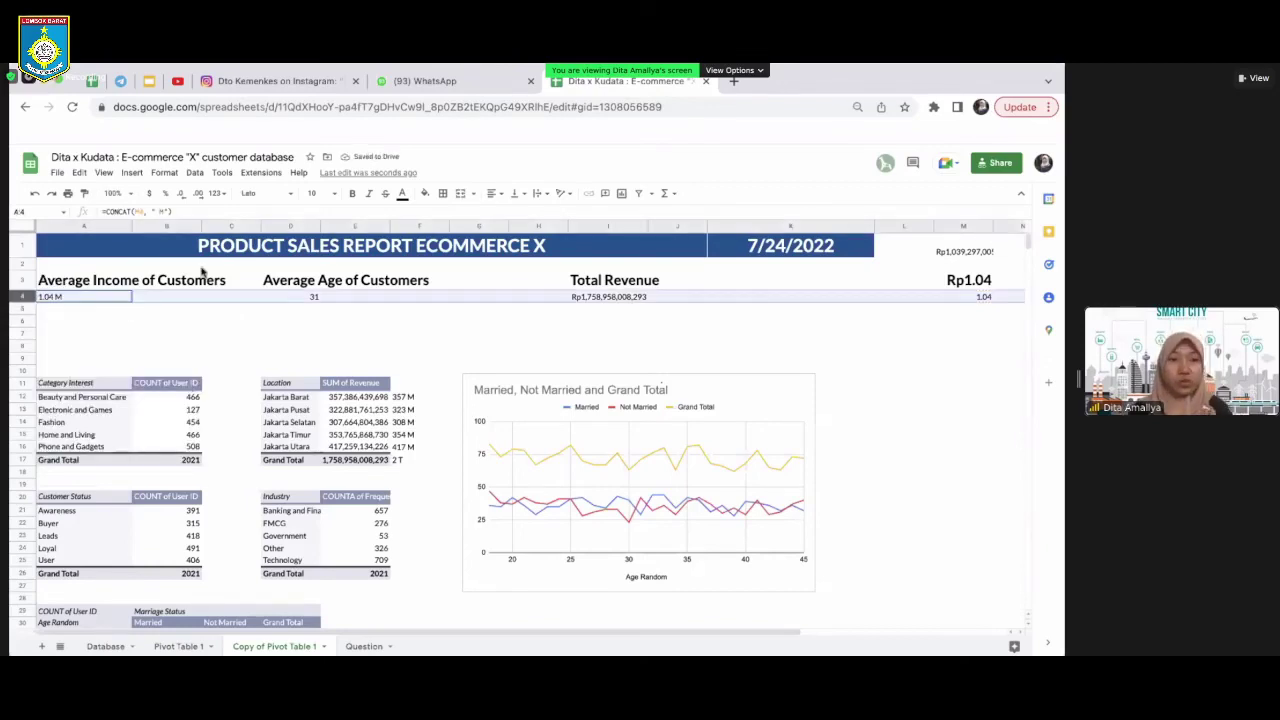
left_click(634, 296)
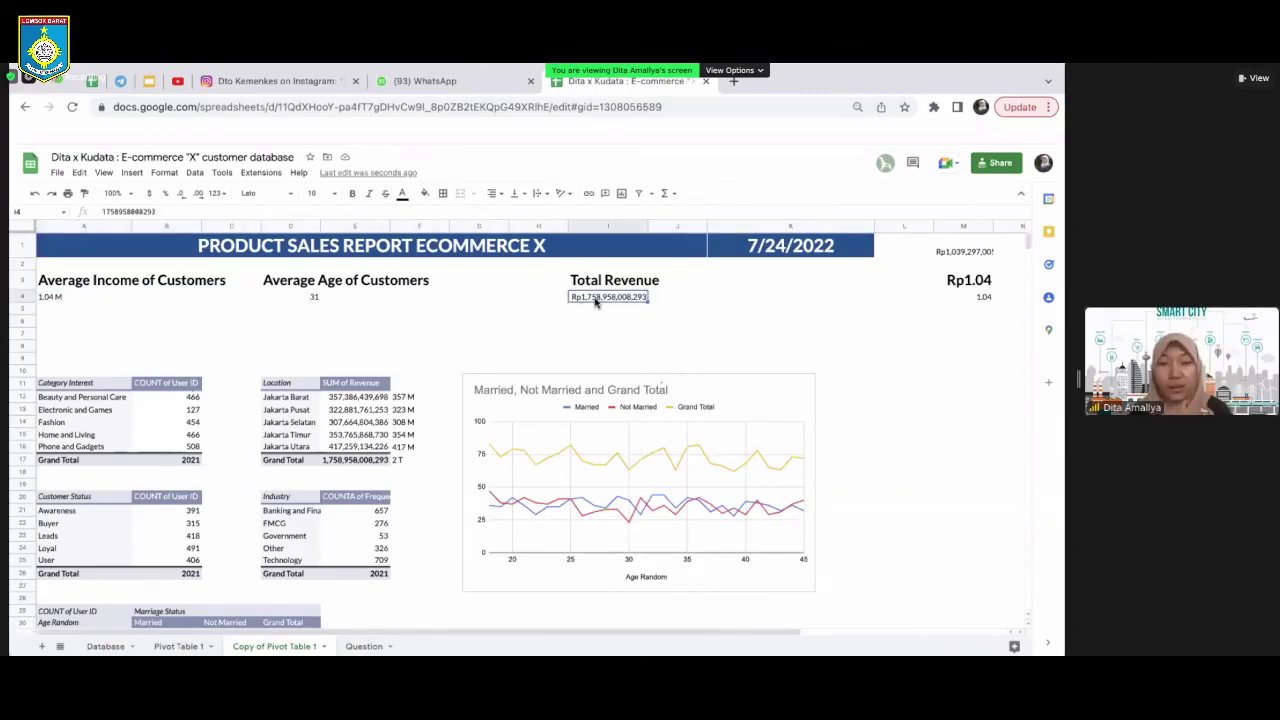
left_click(954, 226)
right_click(960, 320)
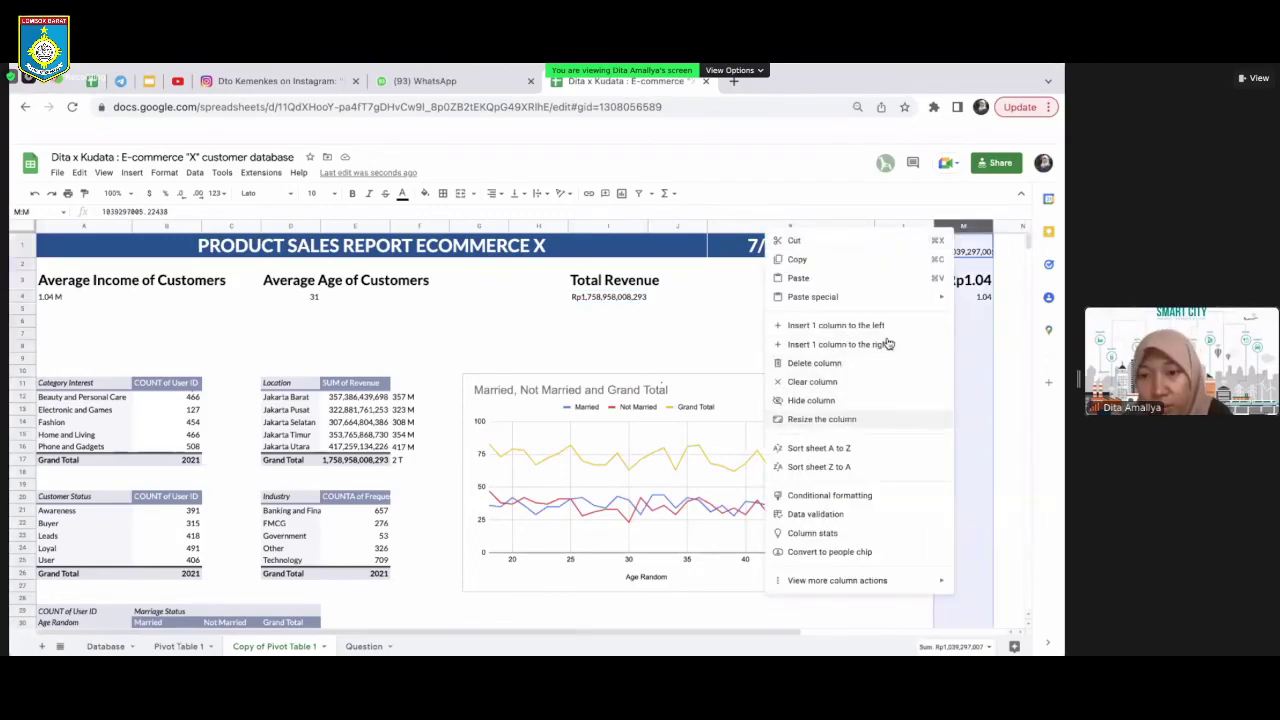
left_click(840, 382)
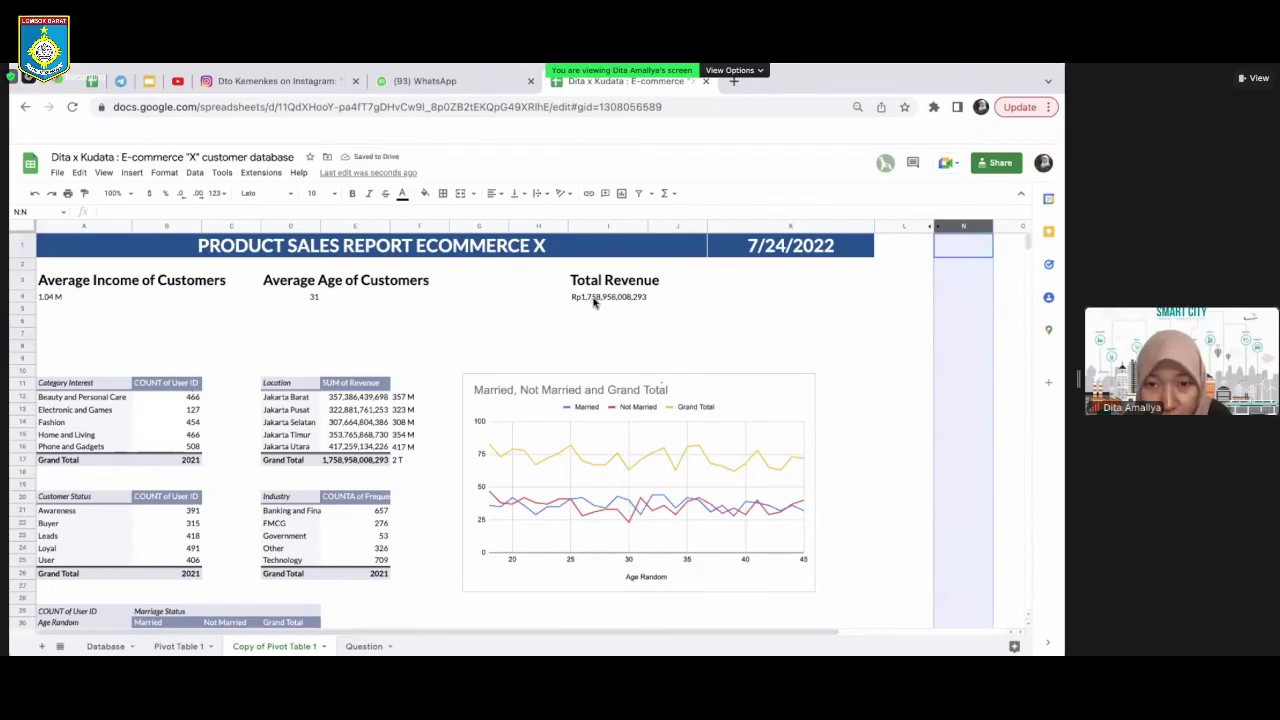
Enter =CONCAT(1.70, " T") in cell I4 to show the total revenue with the T suffix
left_click(594, 298)
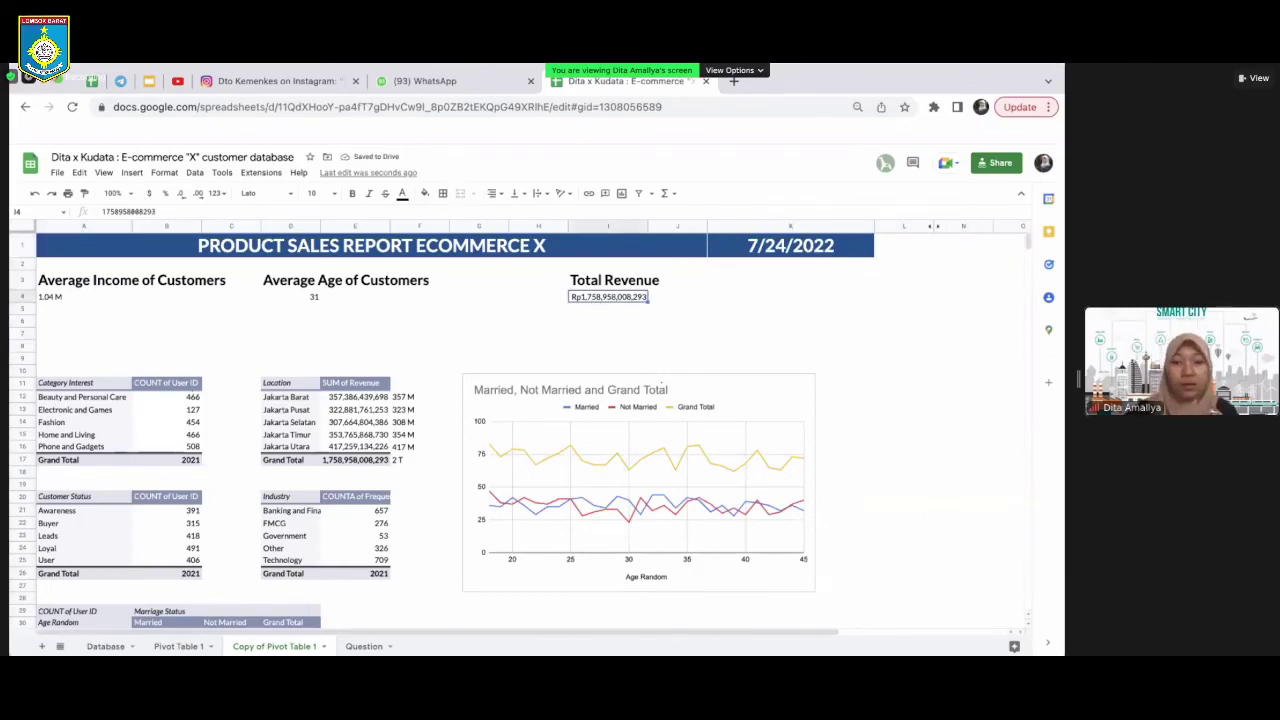
type("=CONCAT")
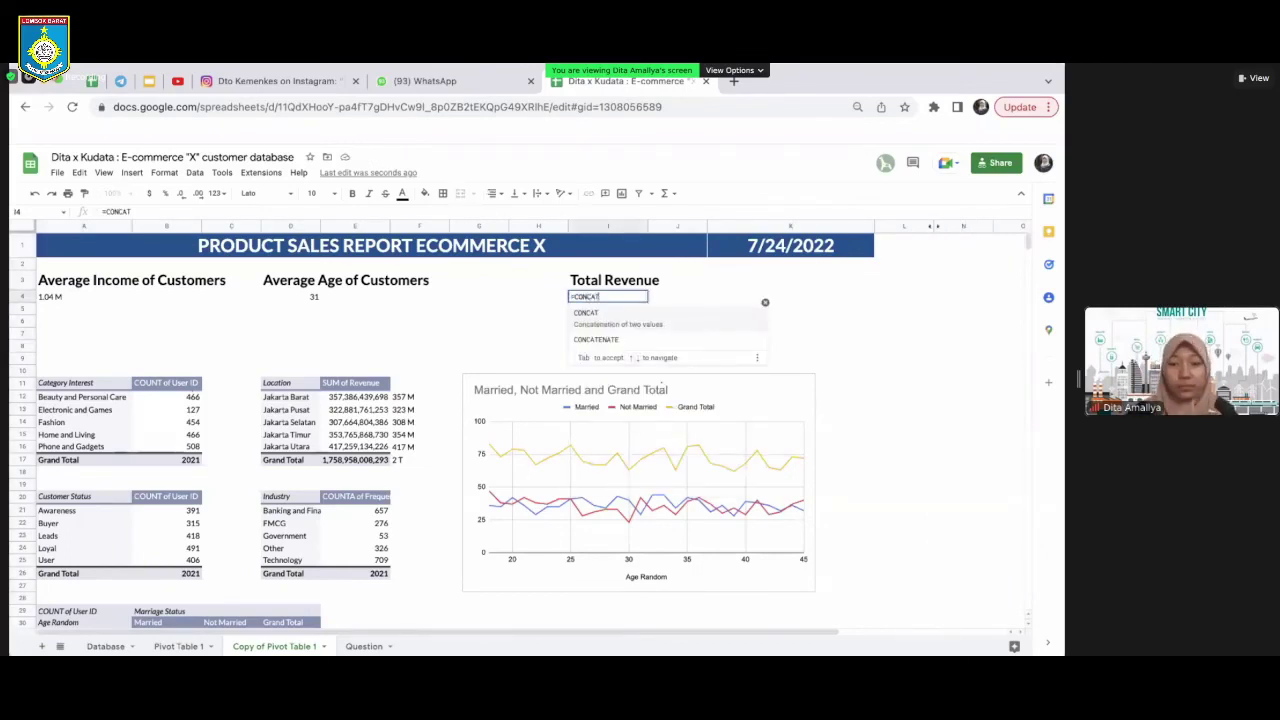
type("(1.7")
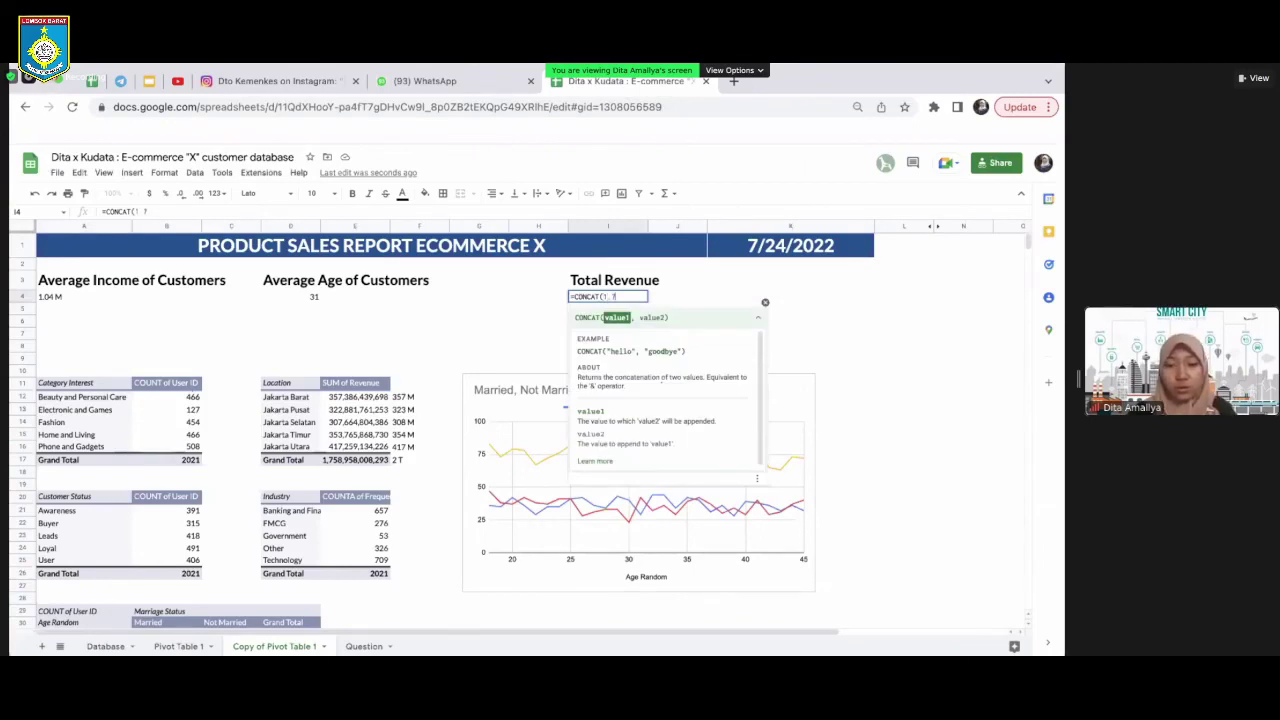
type("8,")
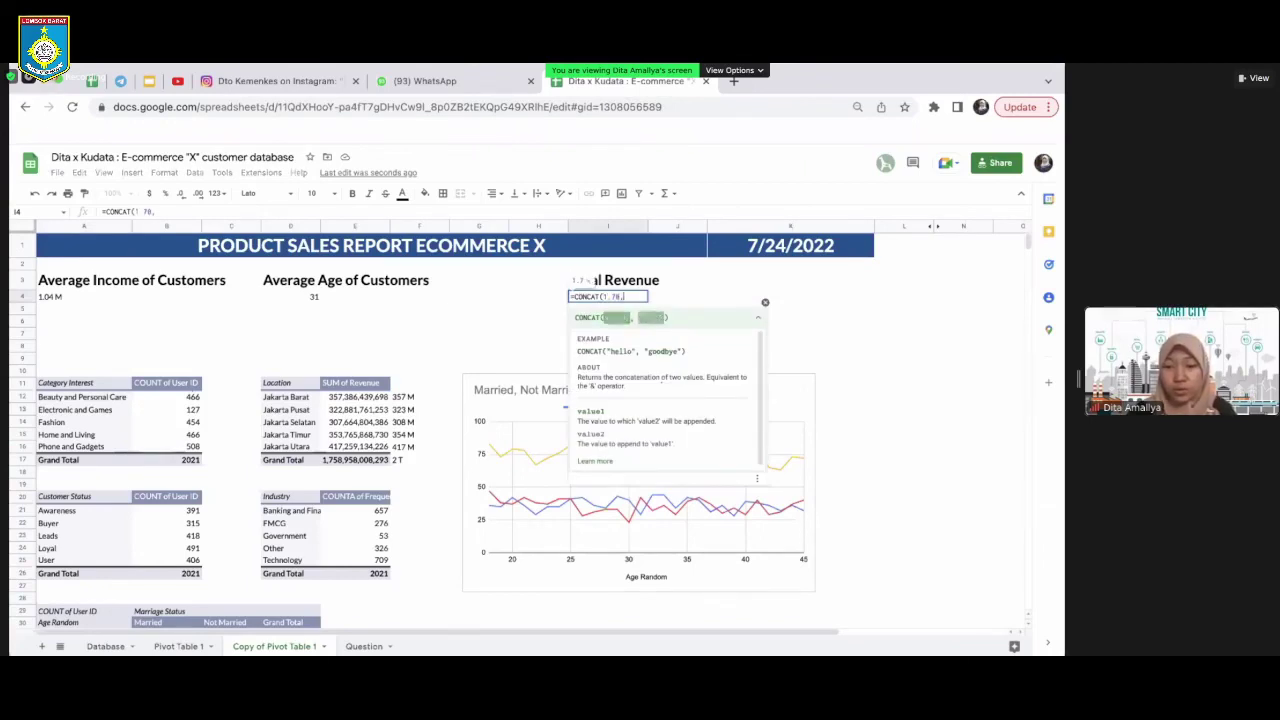
type(" \"T")
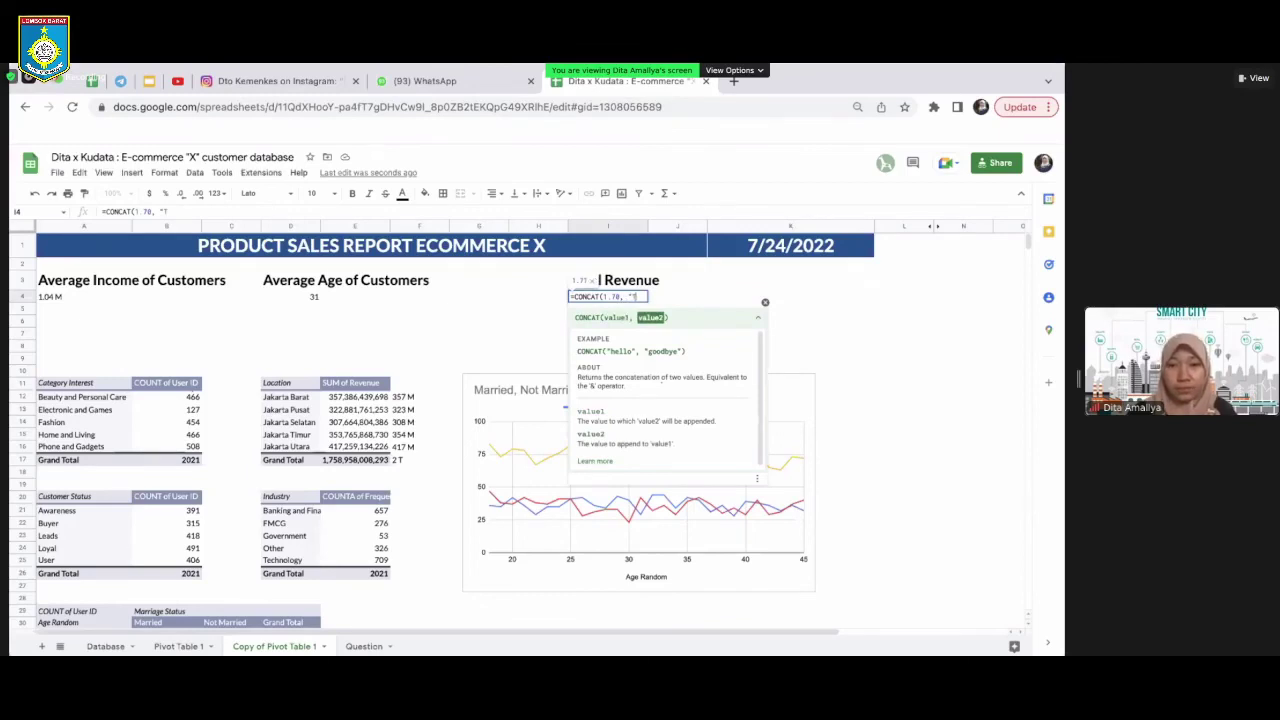
key("BackSpace")
type("T")
key("Return")
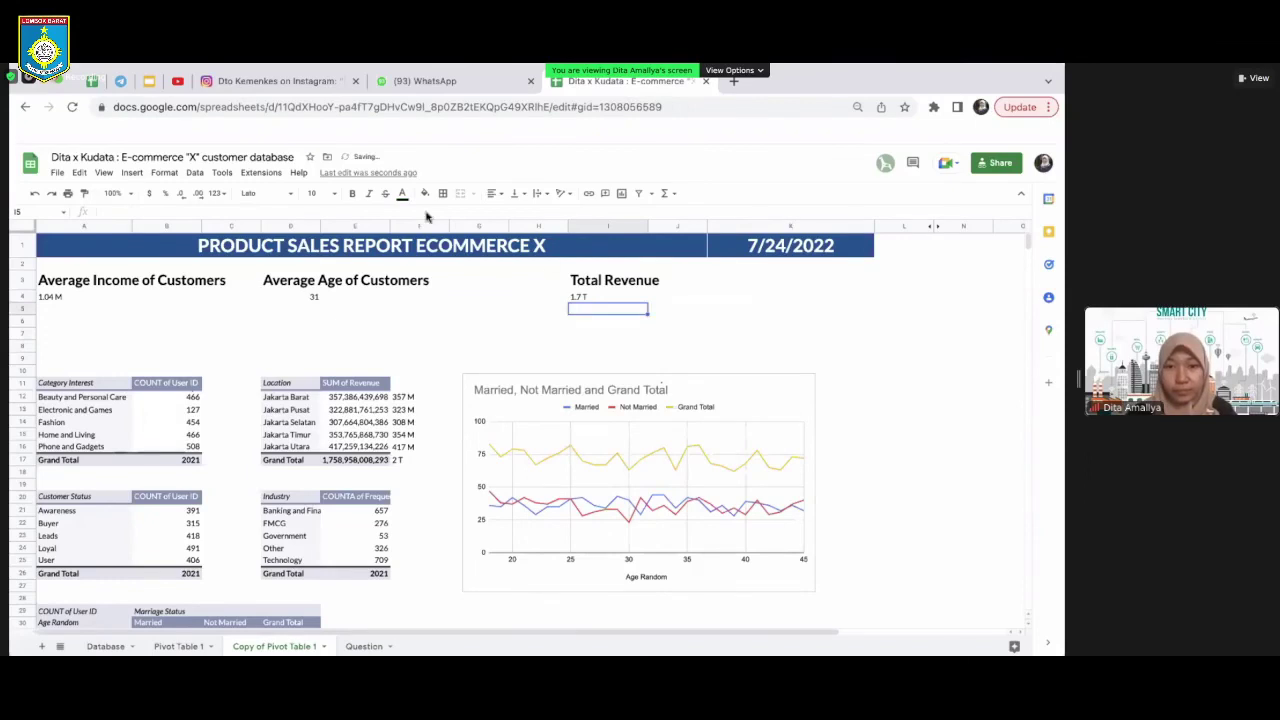
Format the key figures in row 4 as bold text with font size 36
left_click(24, 297)
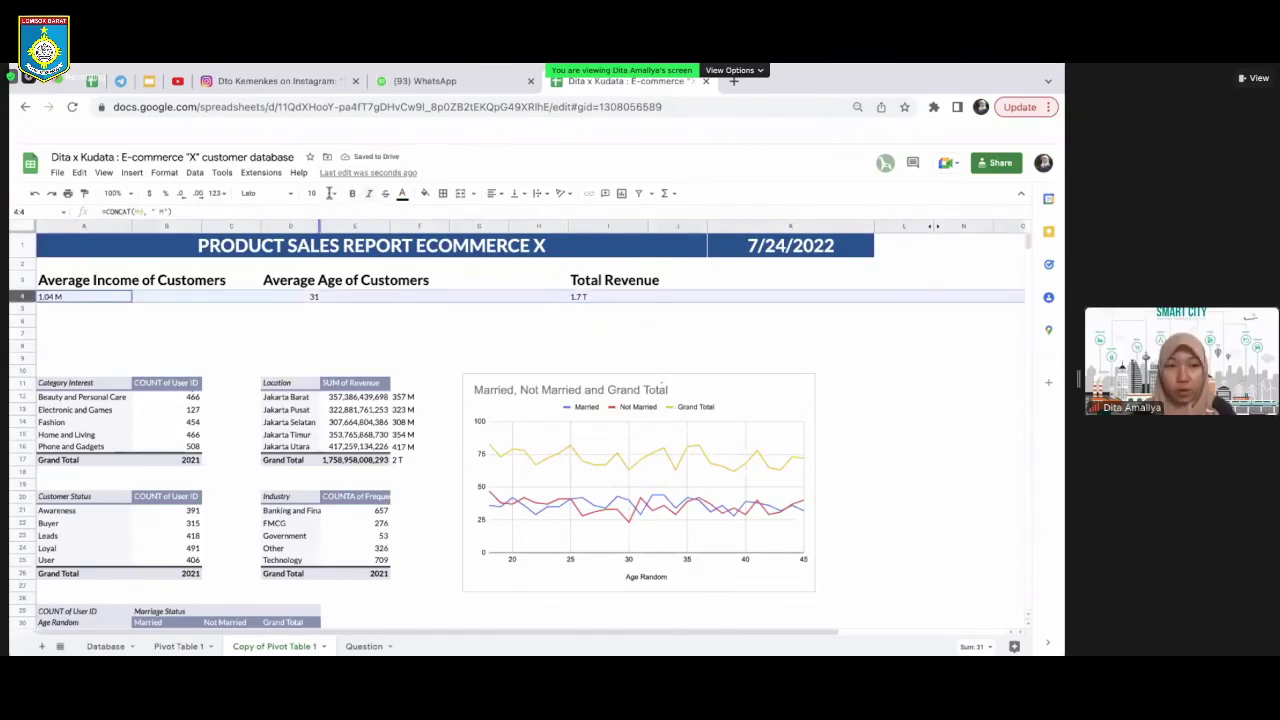
left_click(318, 193)
left_click(302, 478)
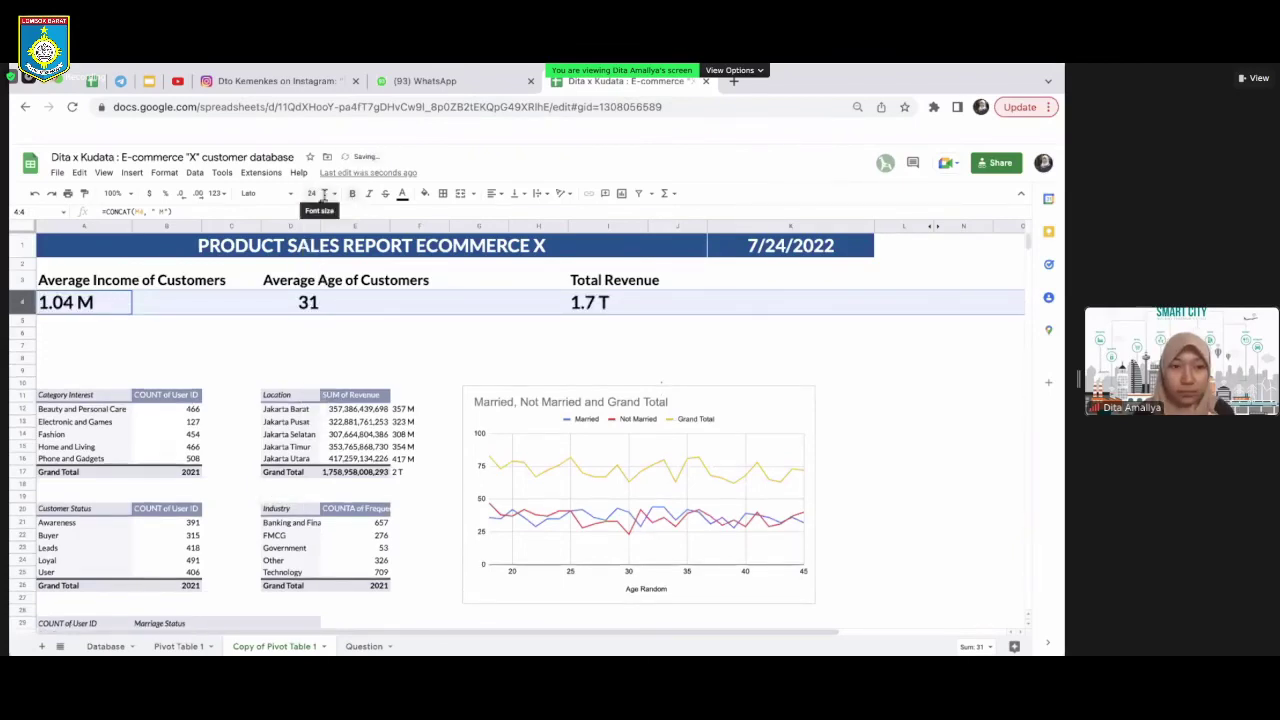
left_click(322, 194)
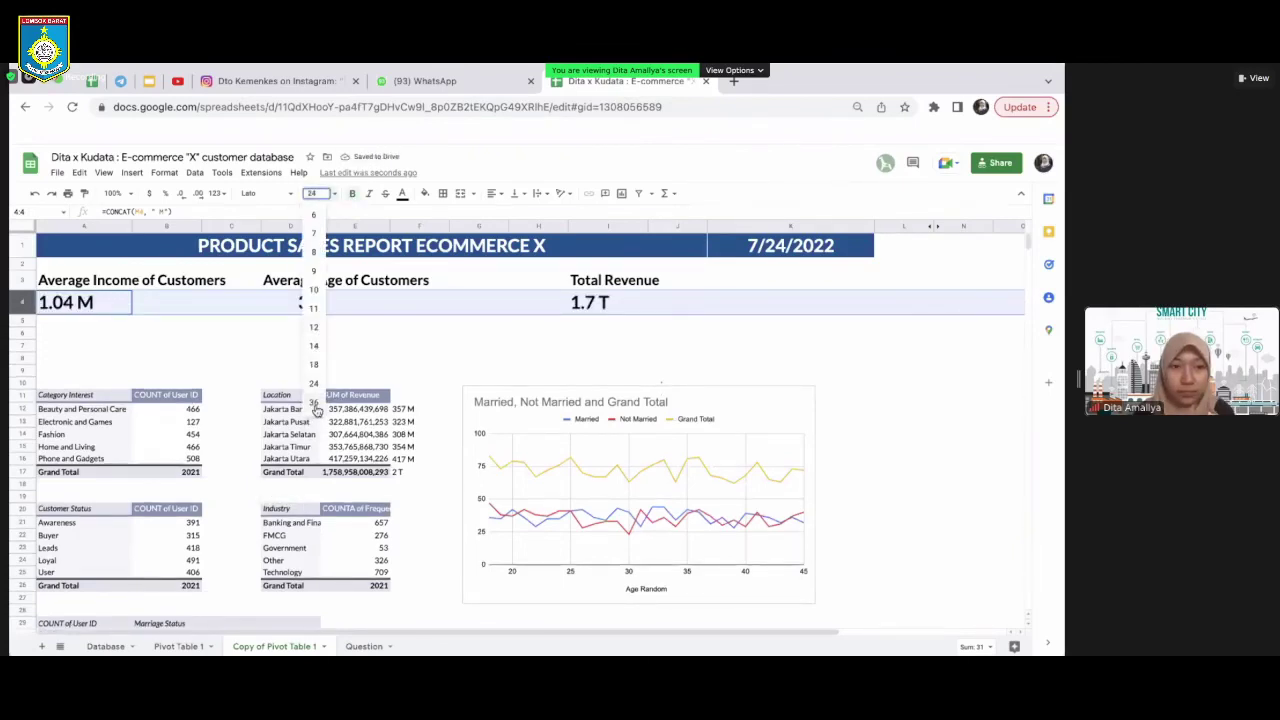
left_click(314, 404)
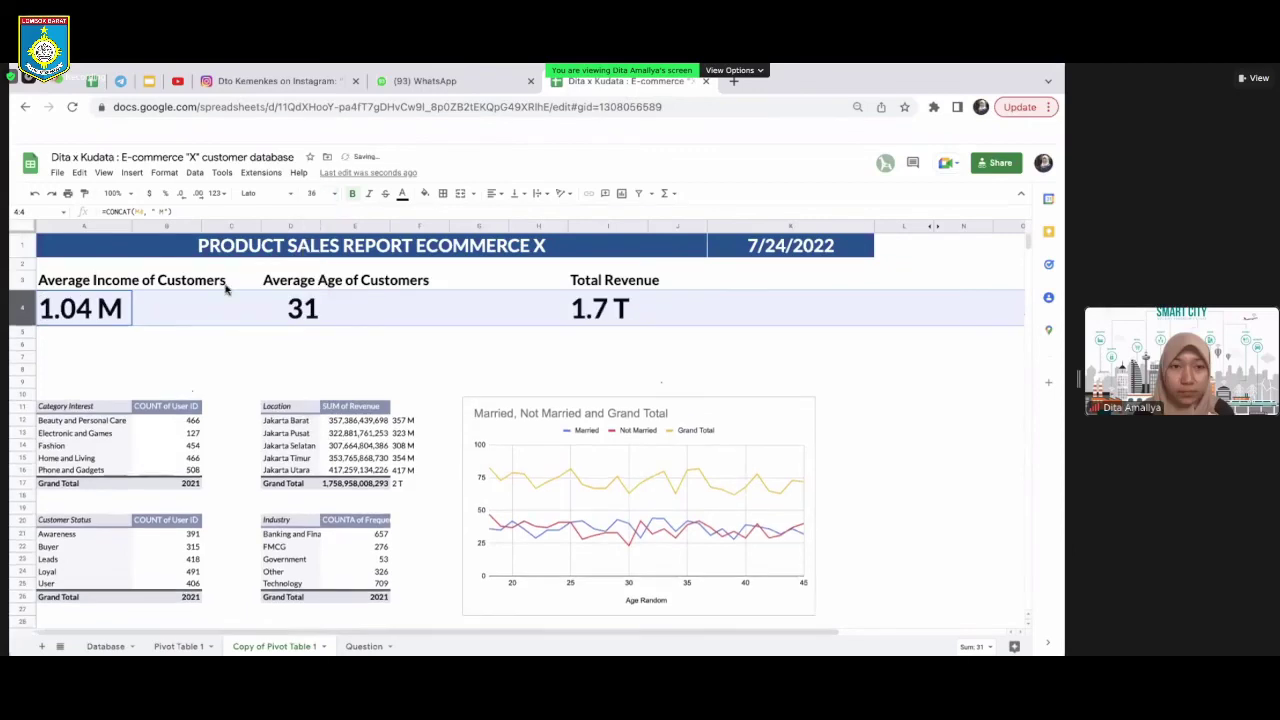
Set the font size of the key figure labels in row 3 to 14
left_click(22, 280)
left_click(318, 193)
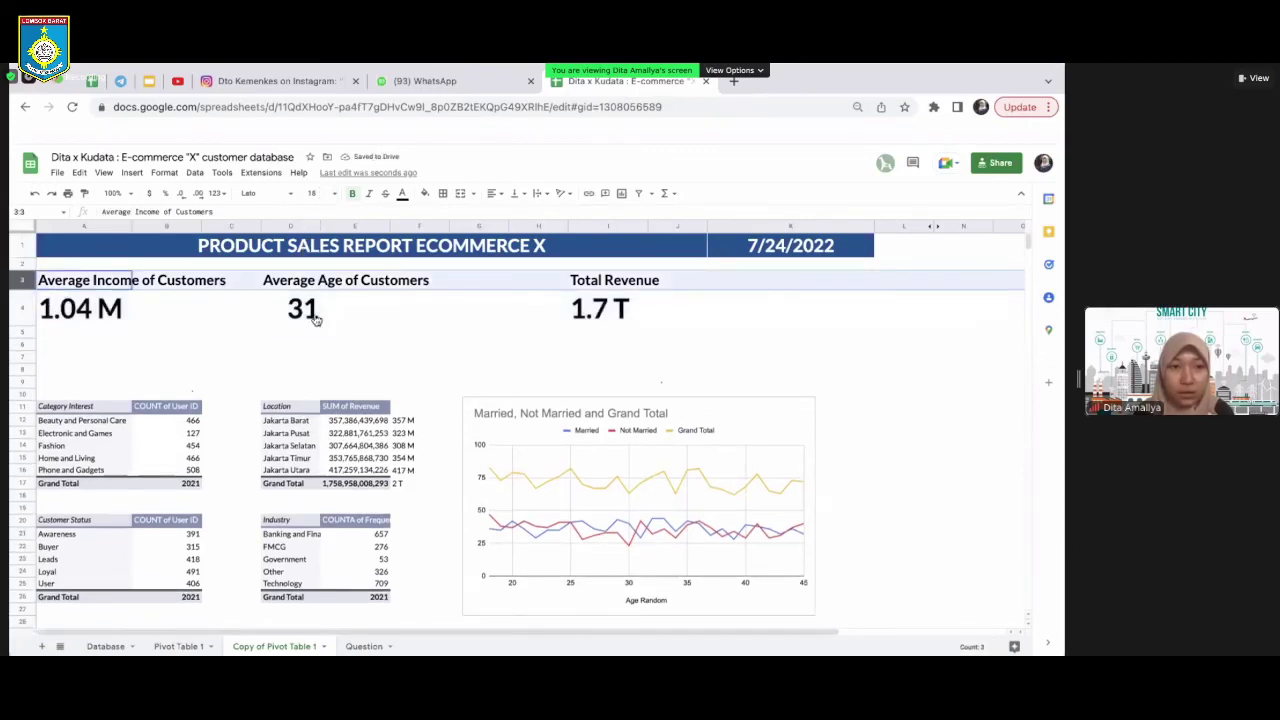
left_click(315, 346)
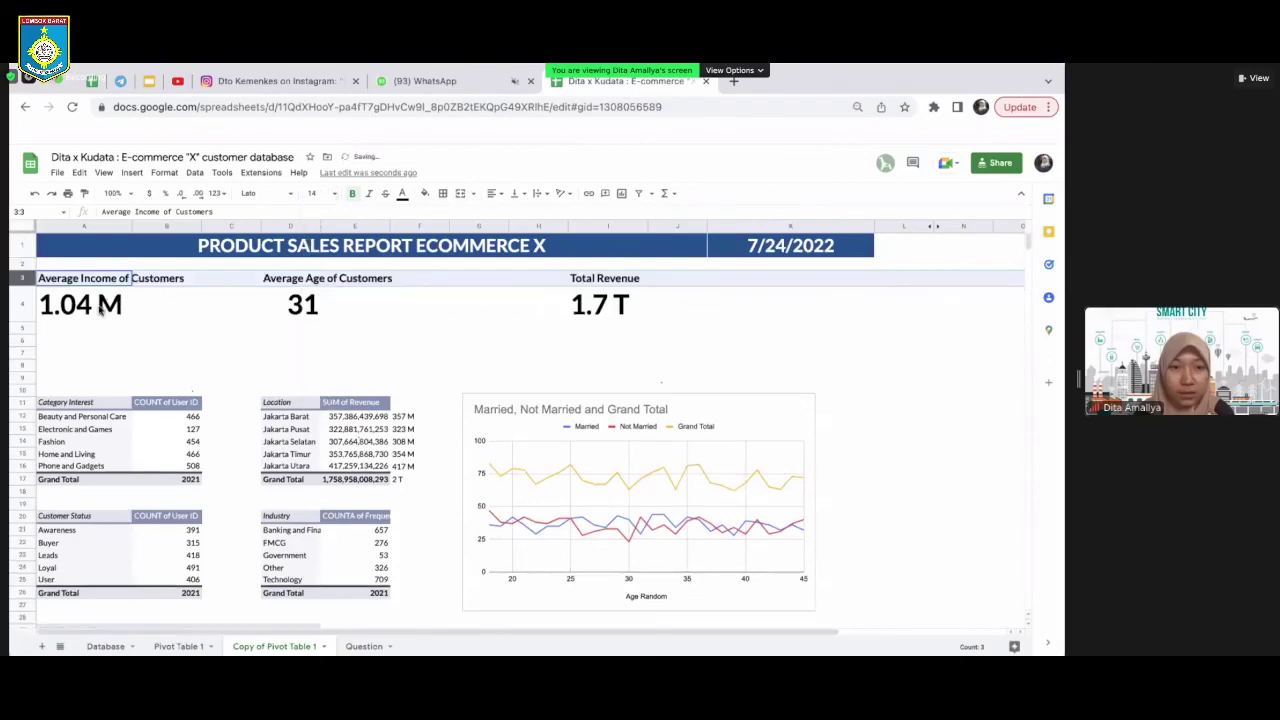
Center the key figures in row 4 horizontally within their cells
left_click(100, 310)
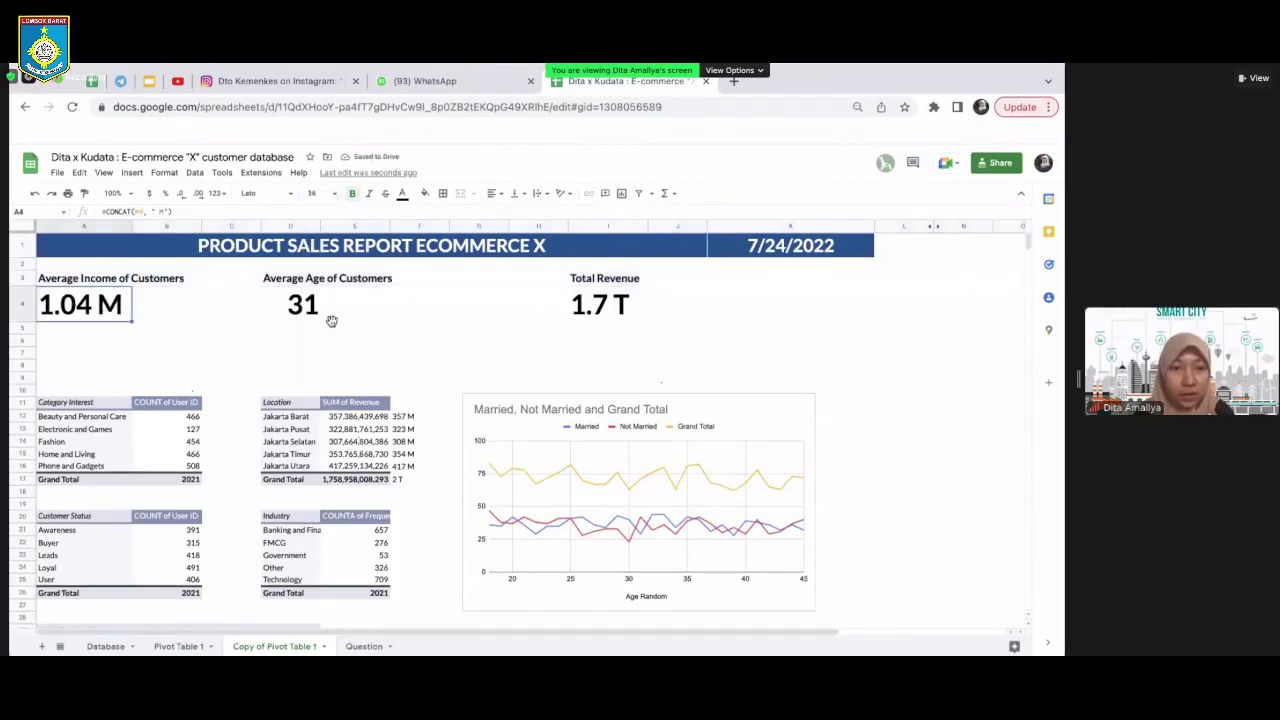
left_click(332, 314)
left_click(20, 312)
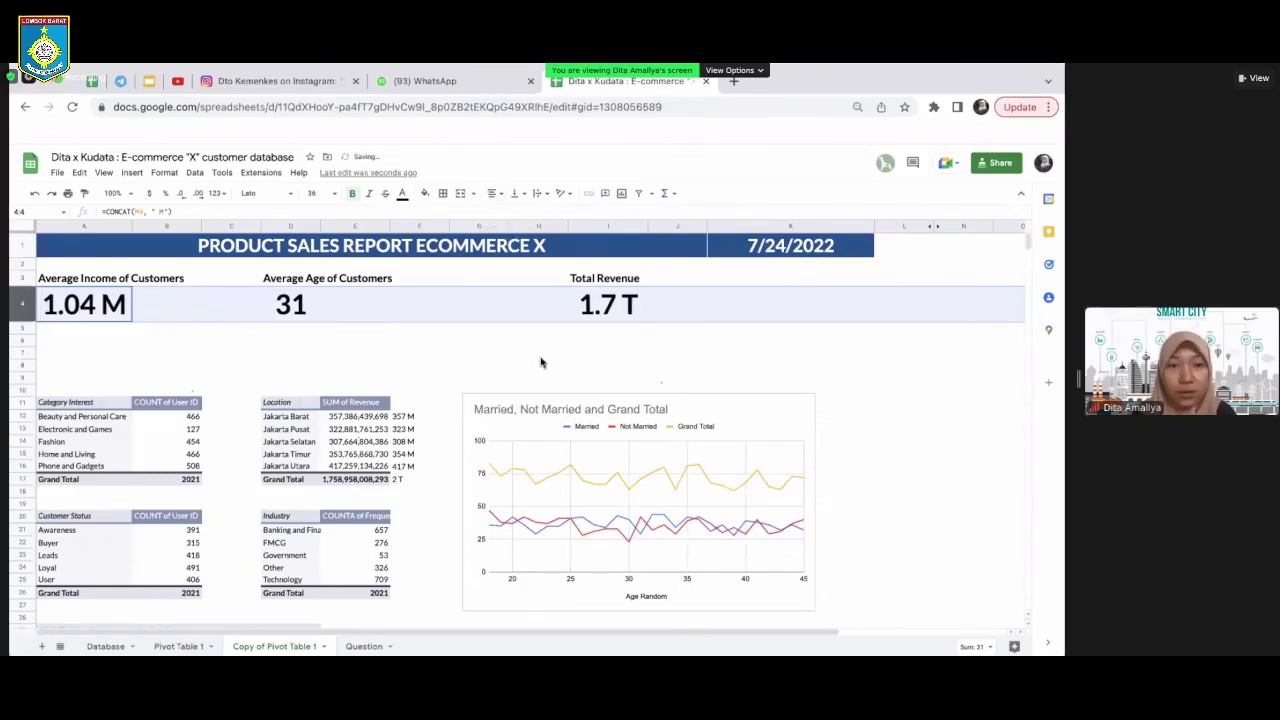
left_click(600, 378)
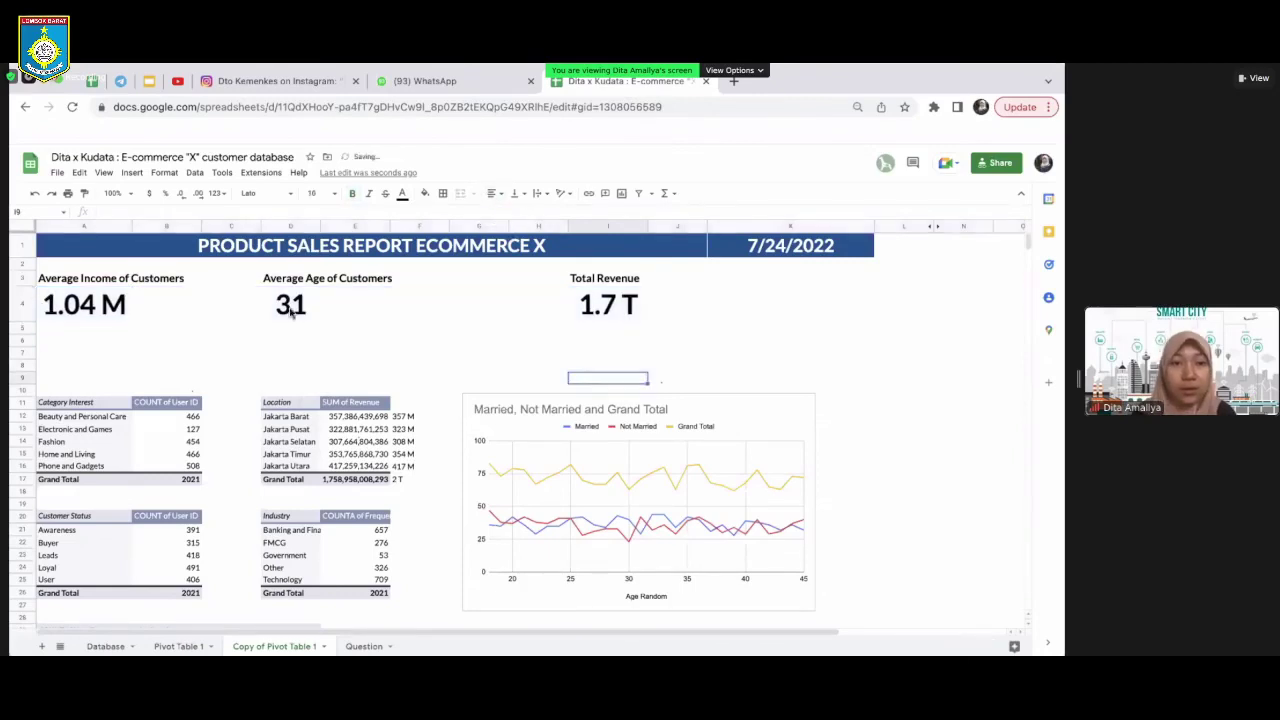
Merge cells A3 and B3 that hold the Average Income of Customers label
left_click(60, 282)
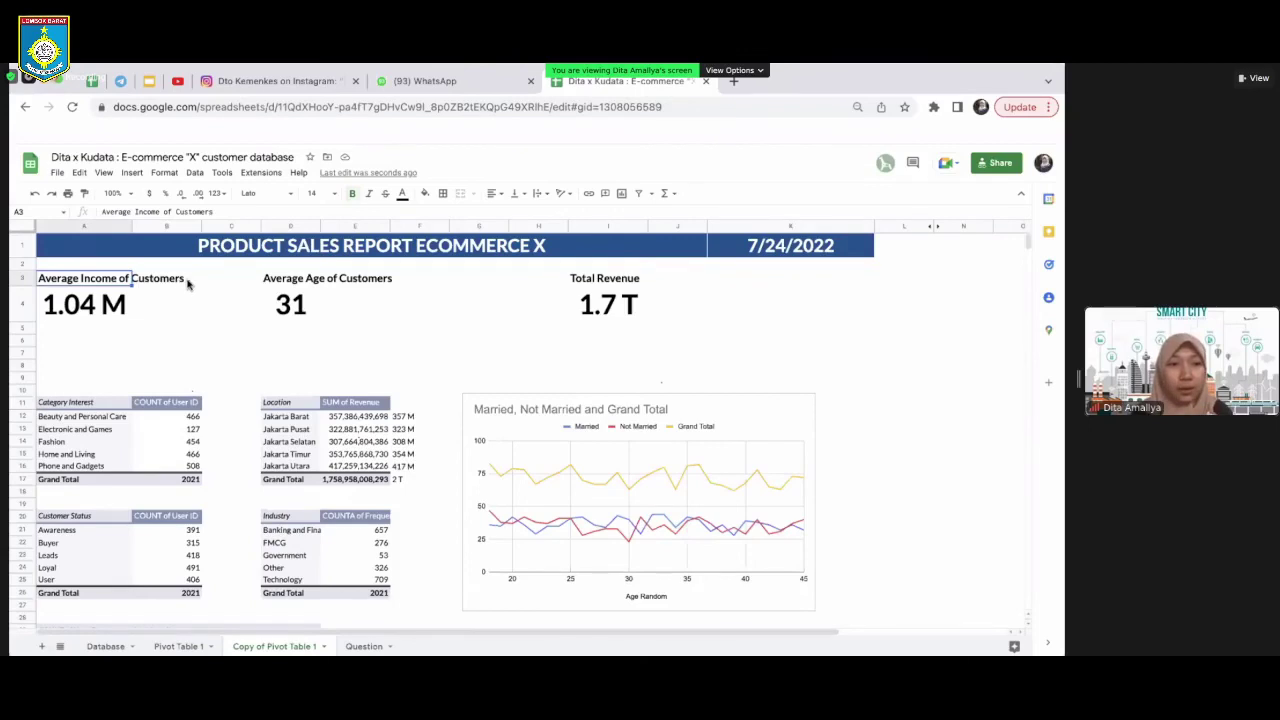
left_click(187, 285, "shift")
left_click(464, 193)
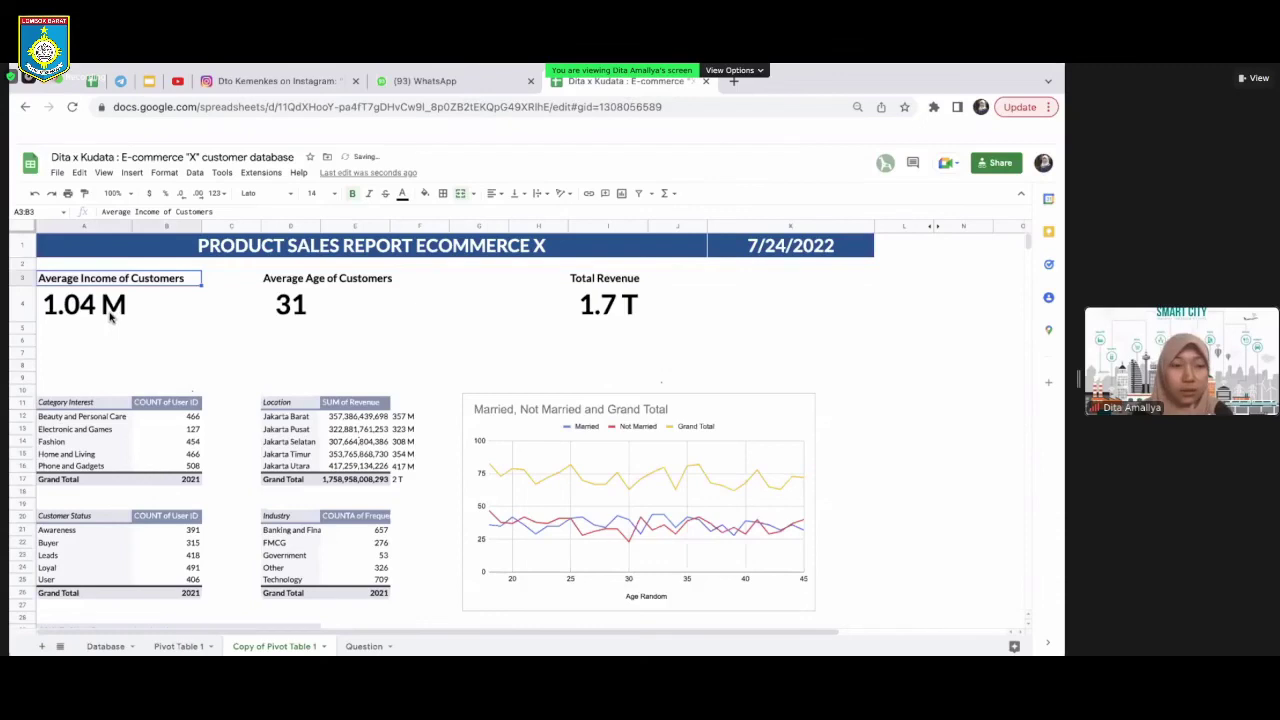
Merge cells A4 and B4 that hold the average income figure
left_click(112, 316)
left_click(187, 310, "shift")
left_click(460, 193)
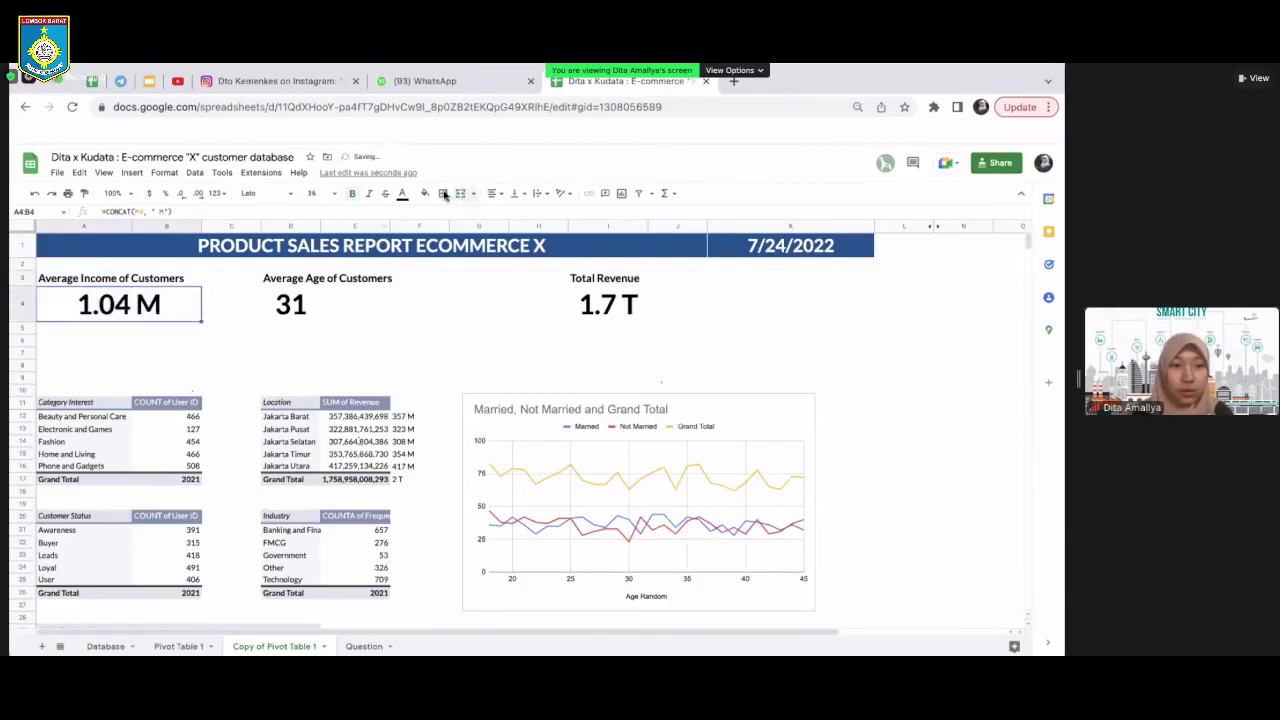
left_click(270, 280)
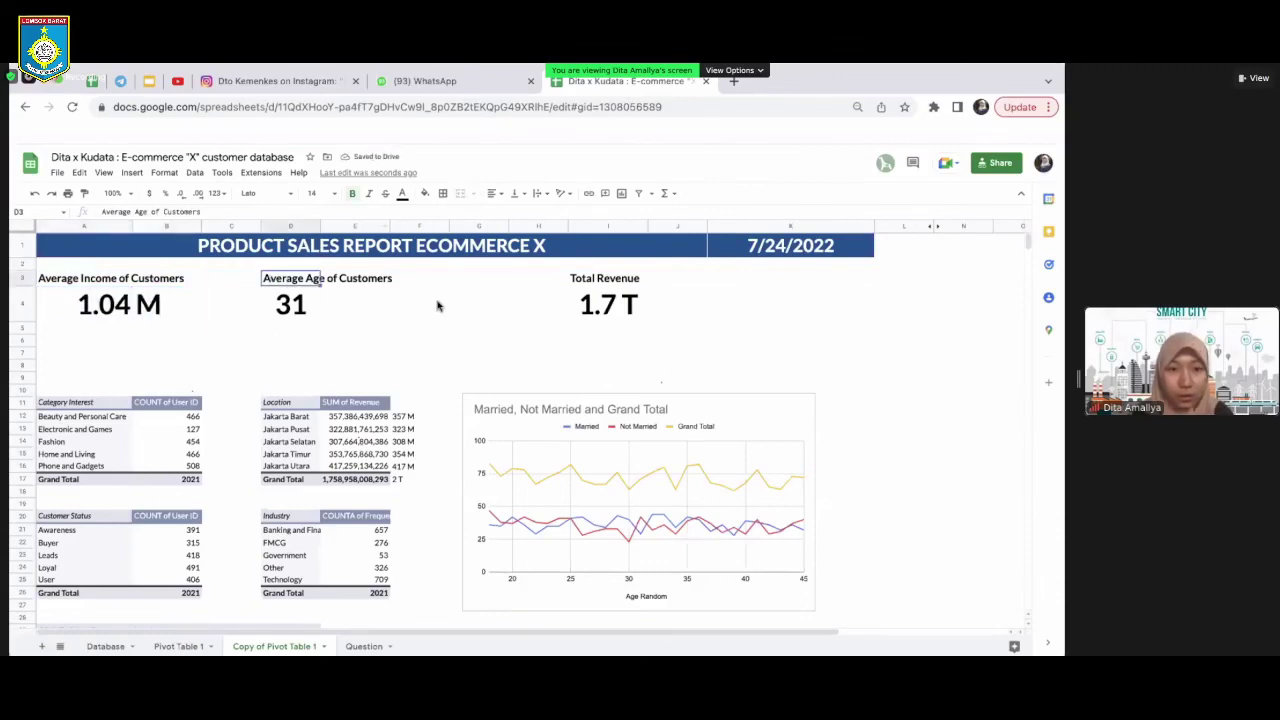
left_click(483, 318, "shift")
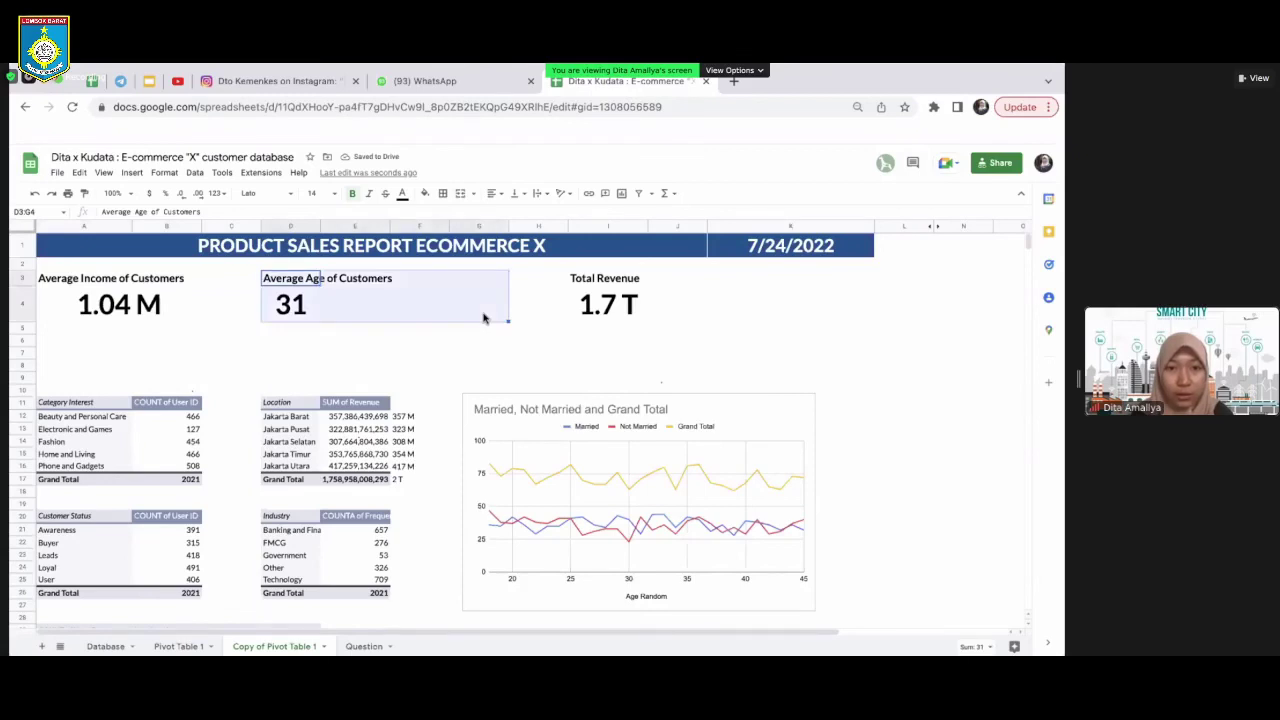
left_click(548, 318, "shift")
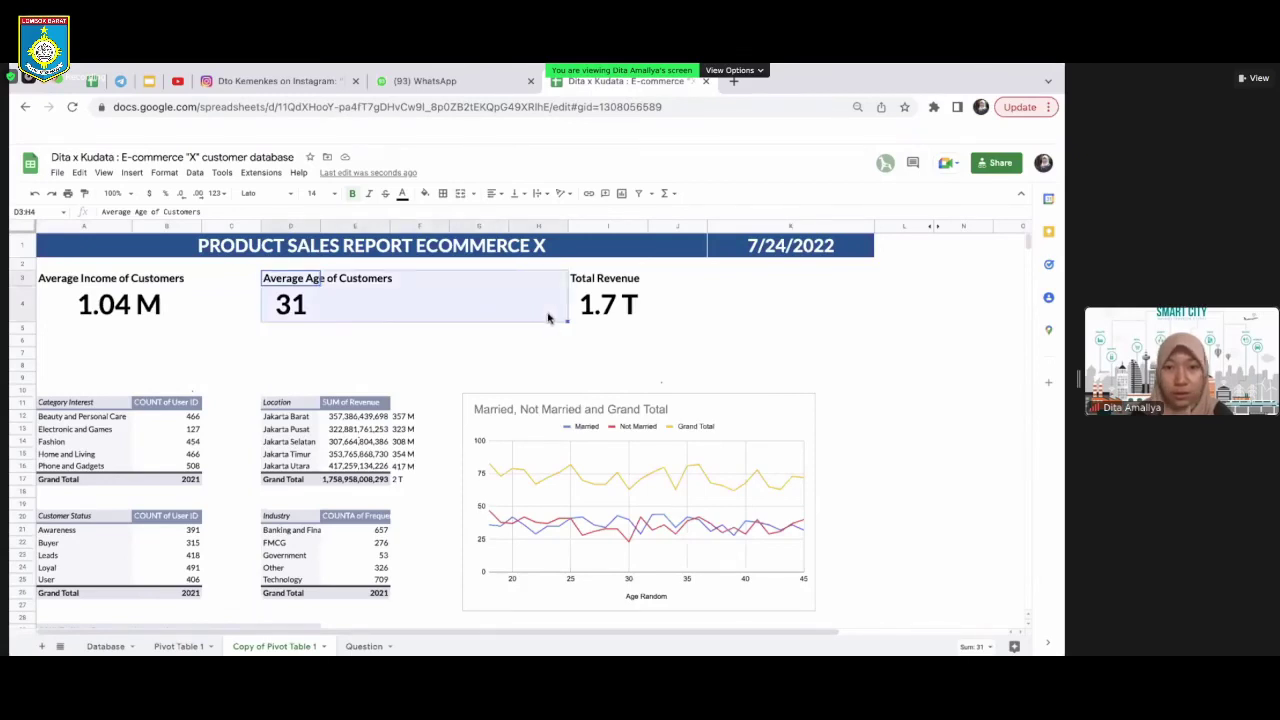
left_click(608, 318, "shift")
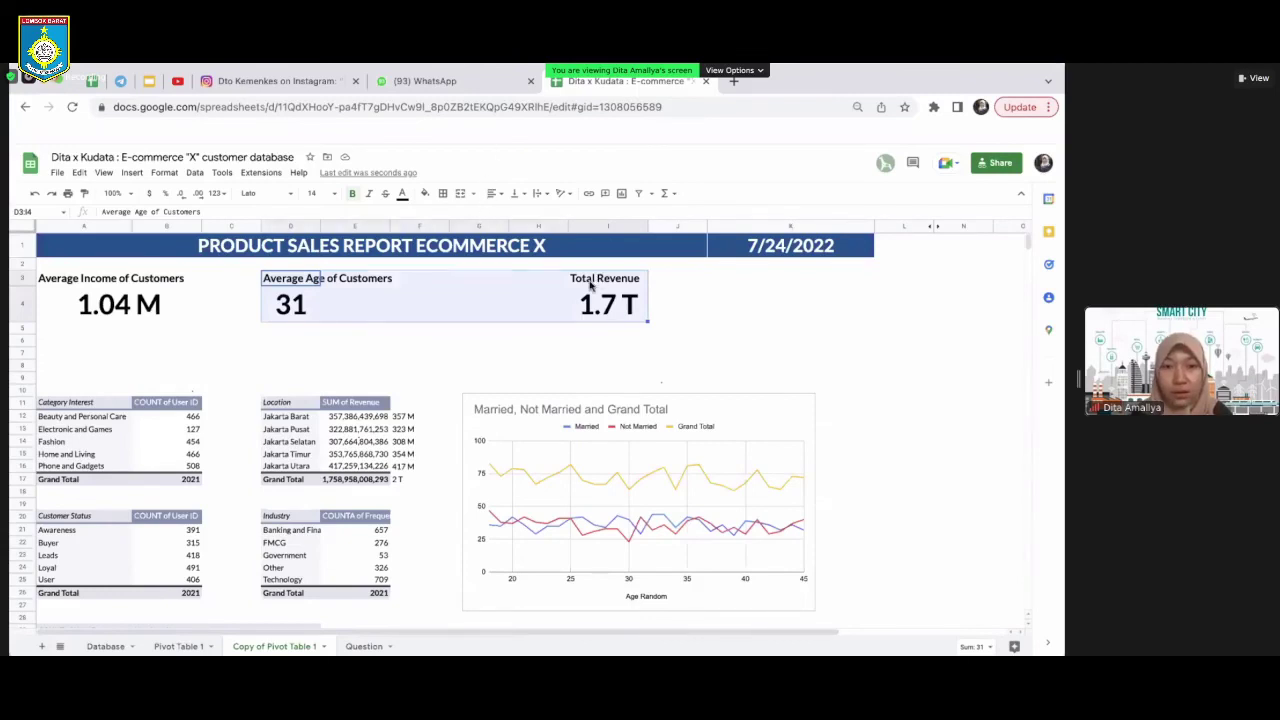
Move the Total Revenue label and its figure from I3:I4 to J3:J4
left_click_drag(600, 282, 612, 322)
key("ctrl+c")
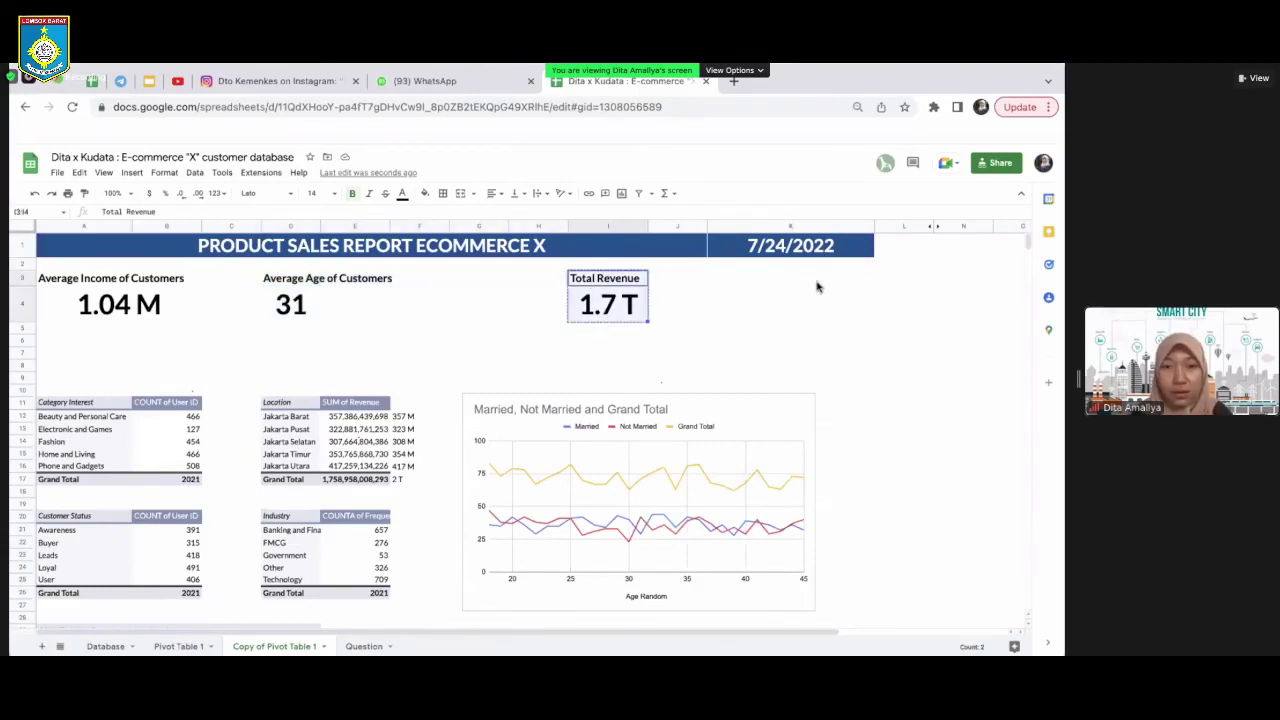
left_click(687, 287)
key("ctrl+v")
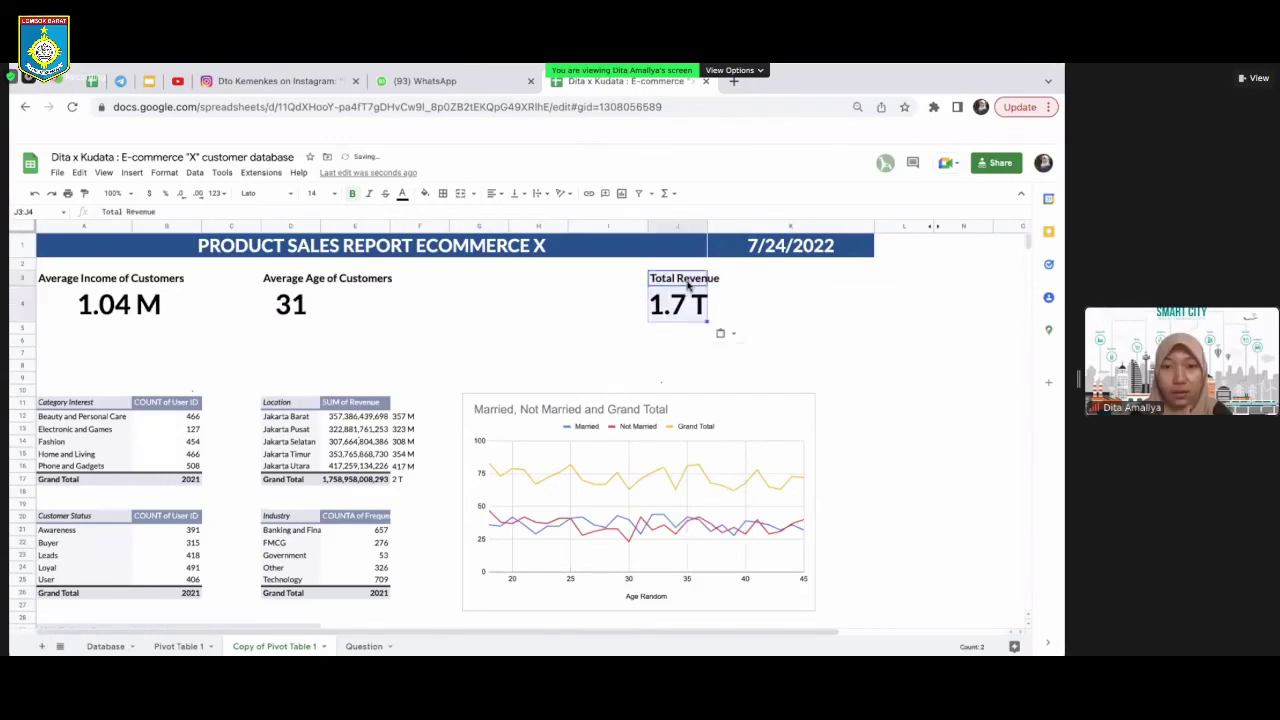
Merge cells J3 and K3 and center the Total Revenue label horizontally
left_click(687, 287)
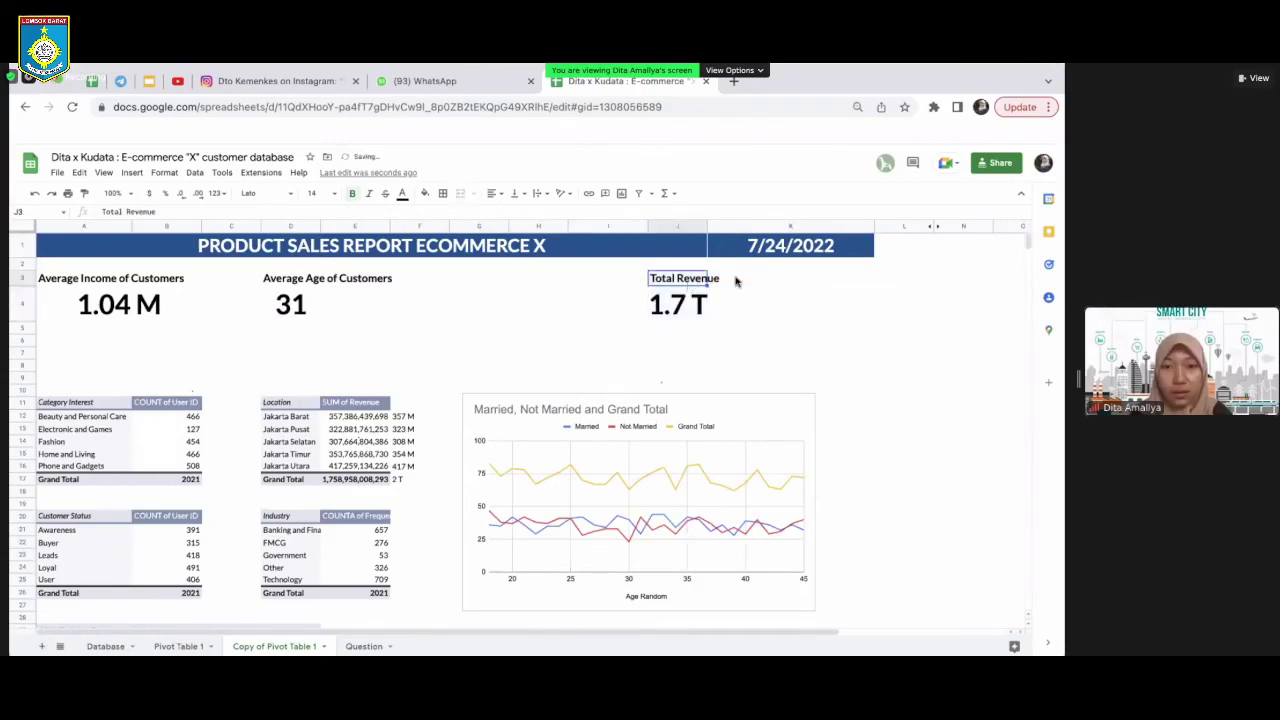
left_click(803, 284, "shift")
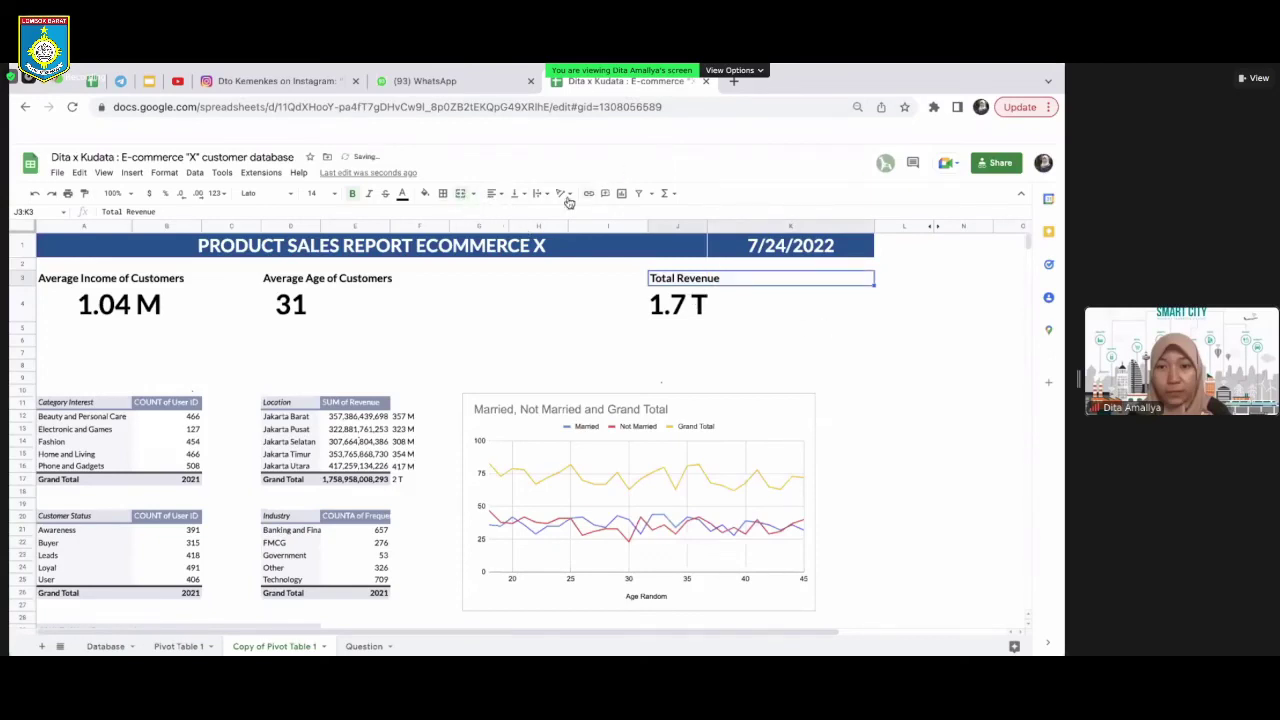
left_click(494, 193)
left_click(507, 213)
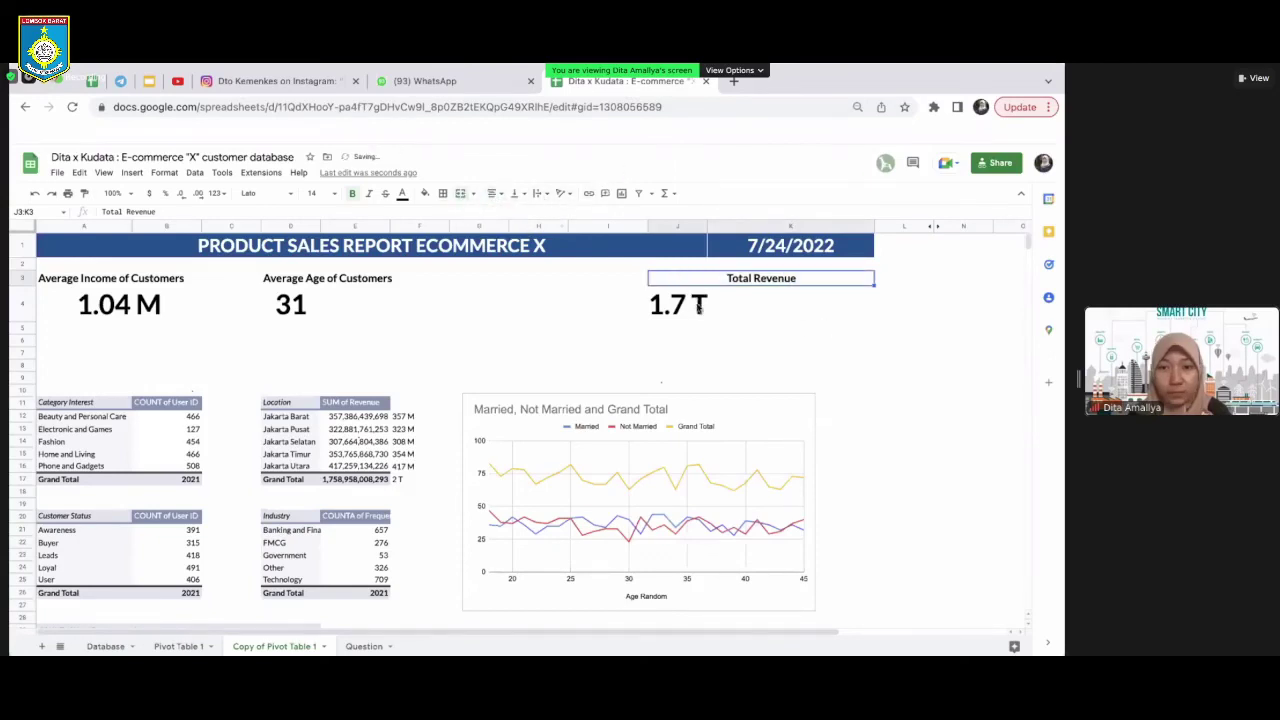
Merge cells J4 and K4 that hold the total revenue figure
left_click(690, 308)
left_click(803, 300, "shift")
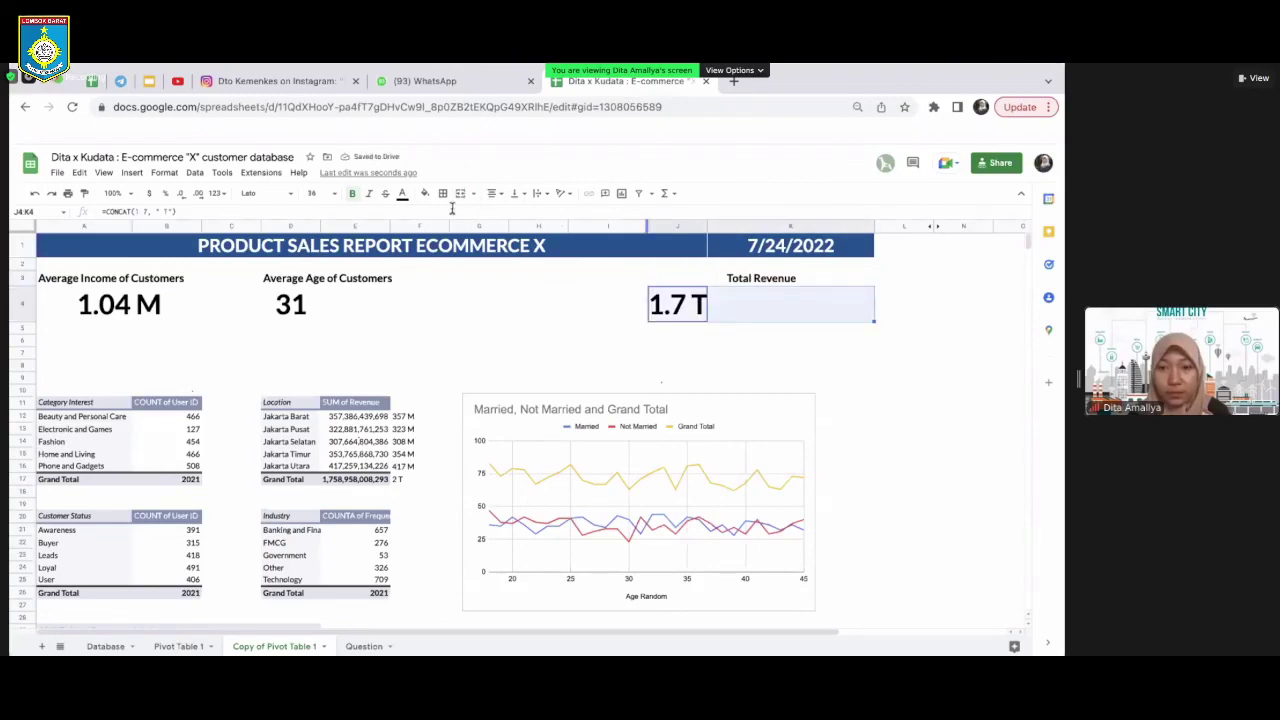
left_click(460, 193)
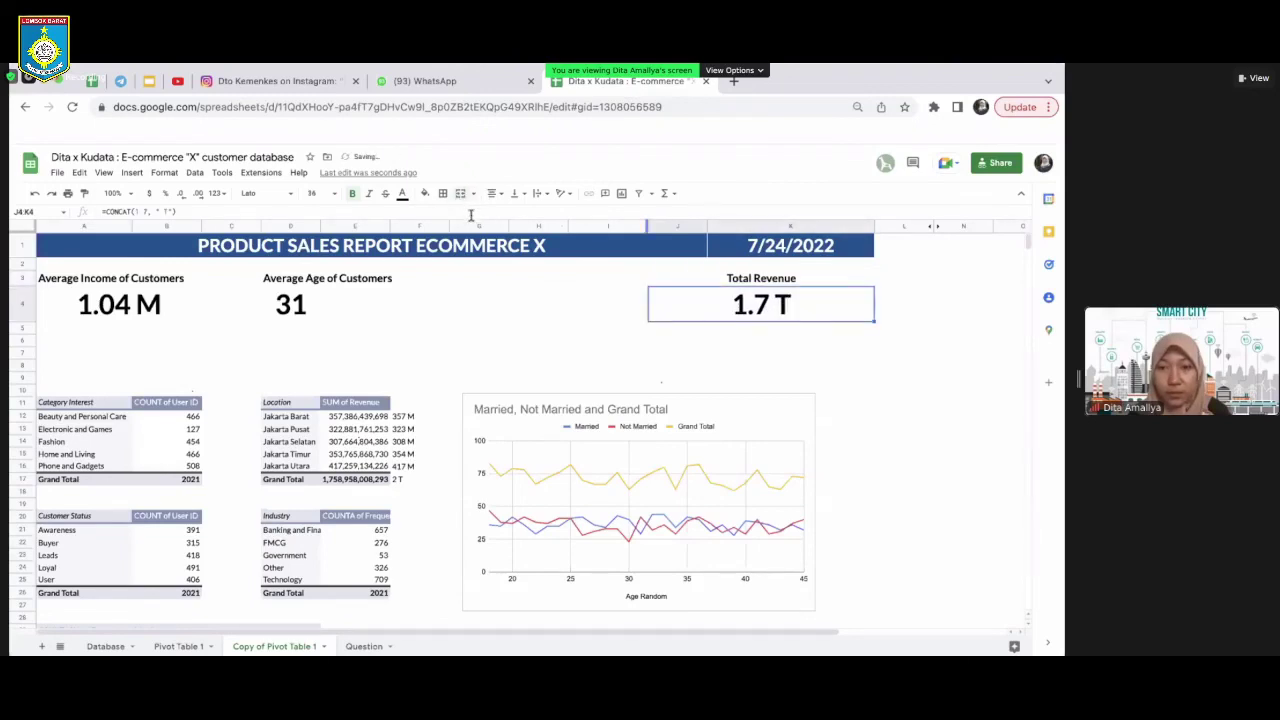
left_click(503, 333)
Merge cells D3 to I3 and center the Average Age of Customers label horizontally
left_click(282, 280)
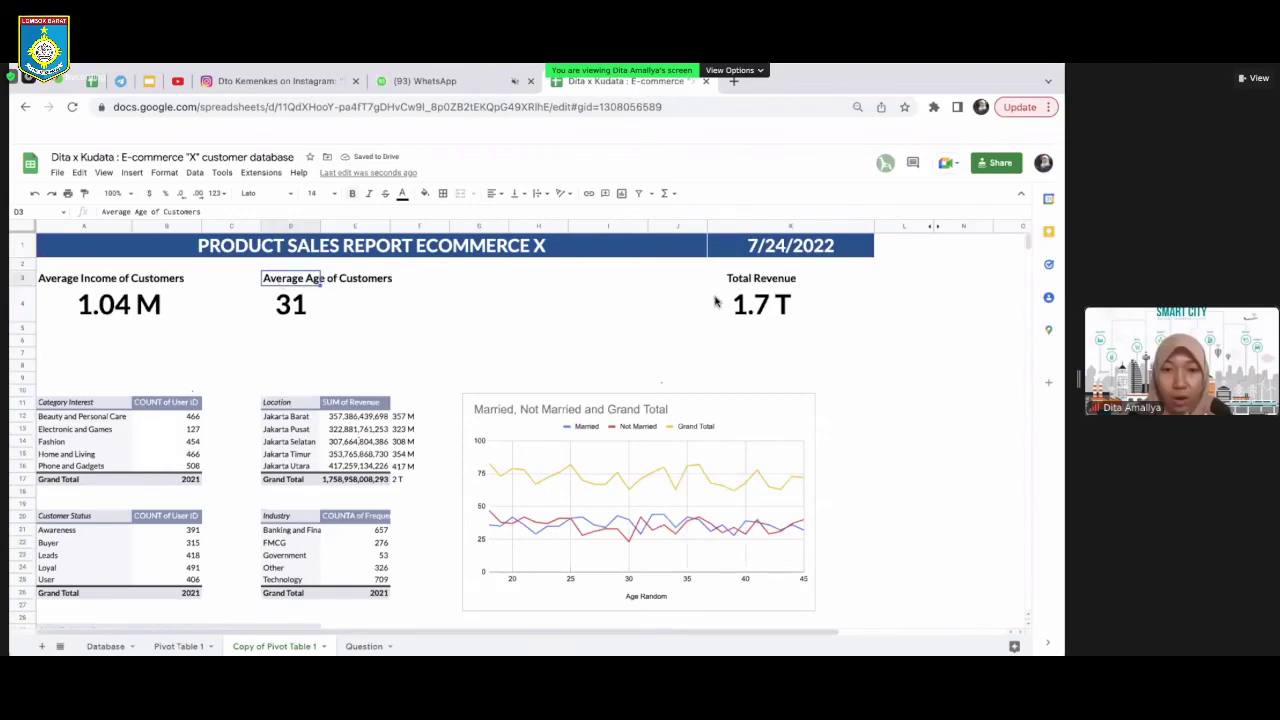
left_click(620, 284, "shift")
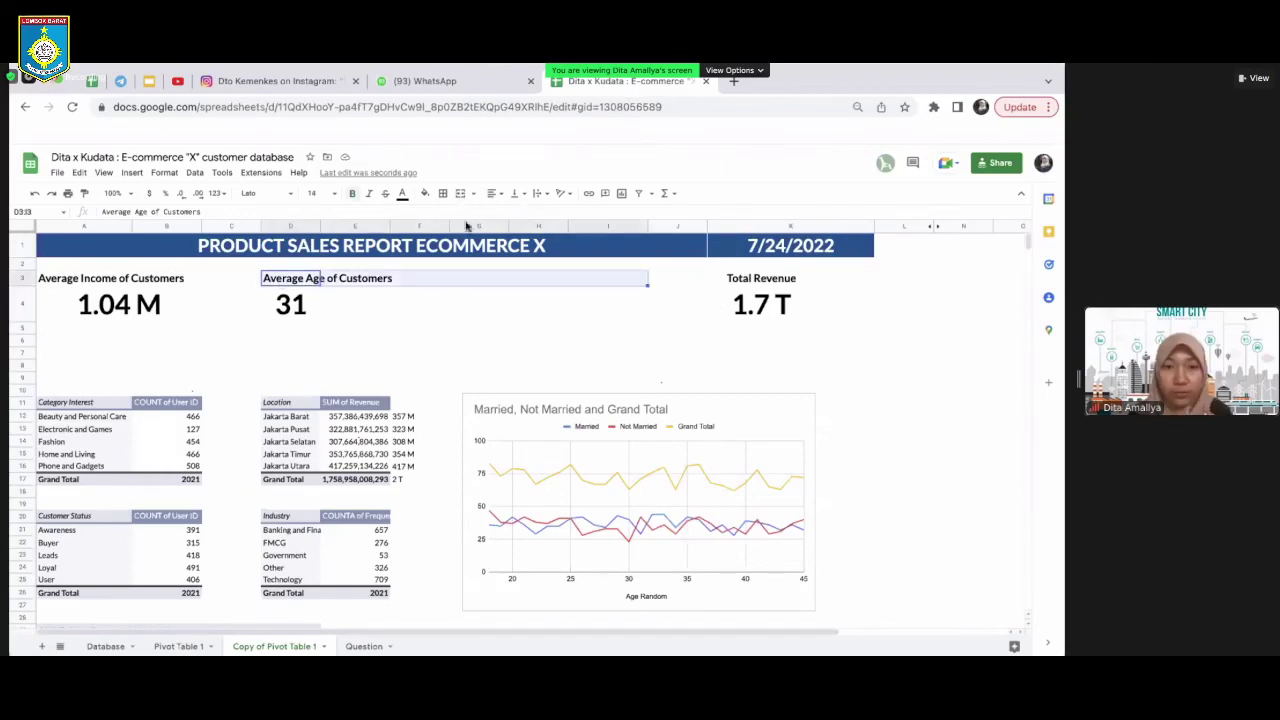
left_click(494, 192)
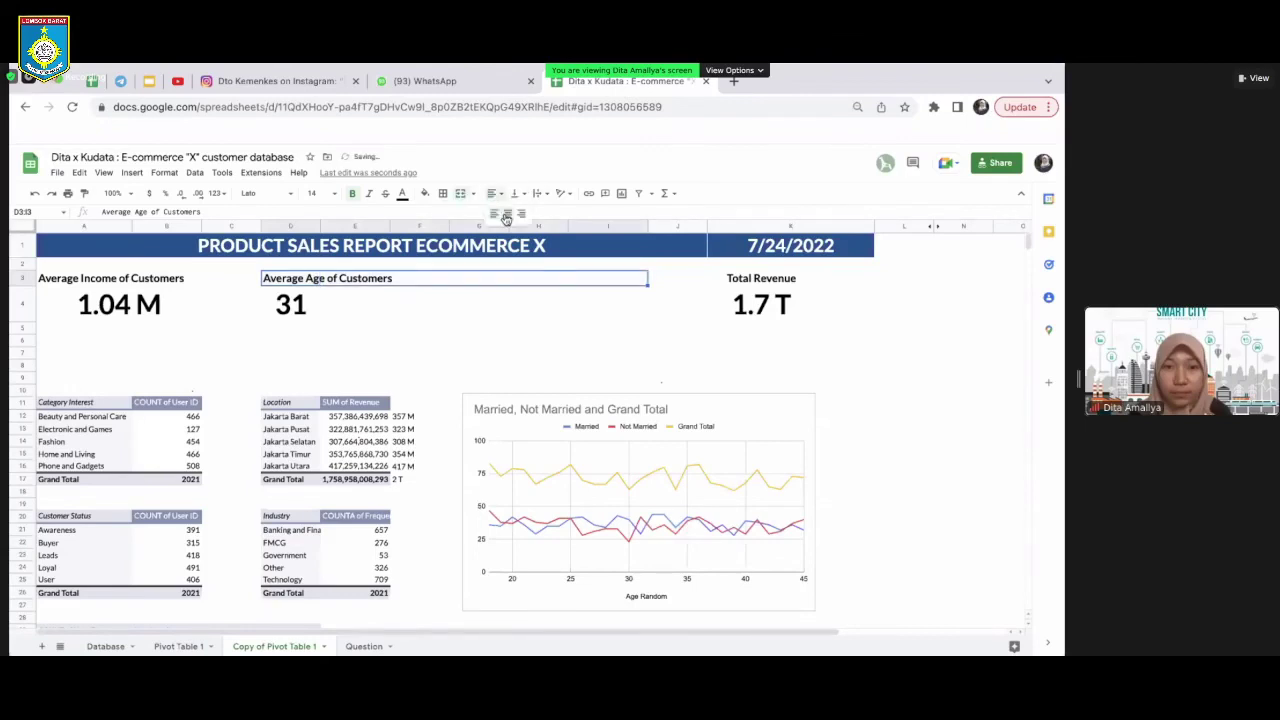
left_click(507, 218)
Merge cells D4 to I4 that hold the average age figure
left_click(296, 305)
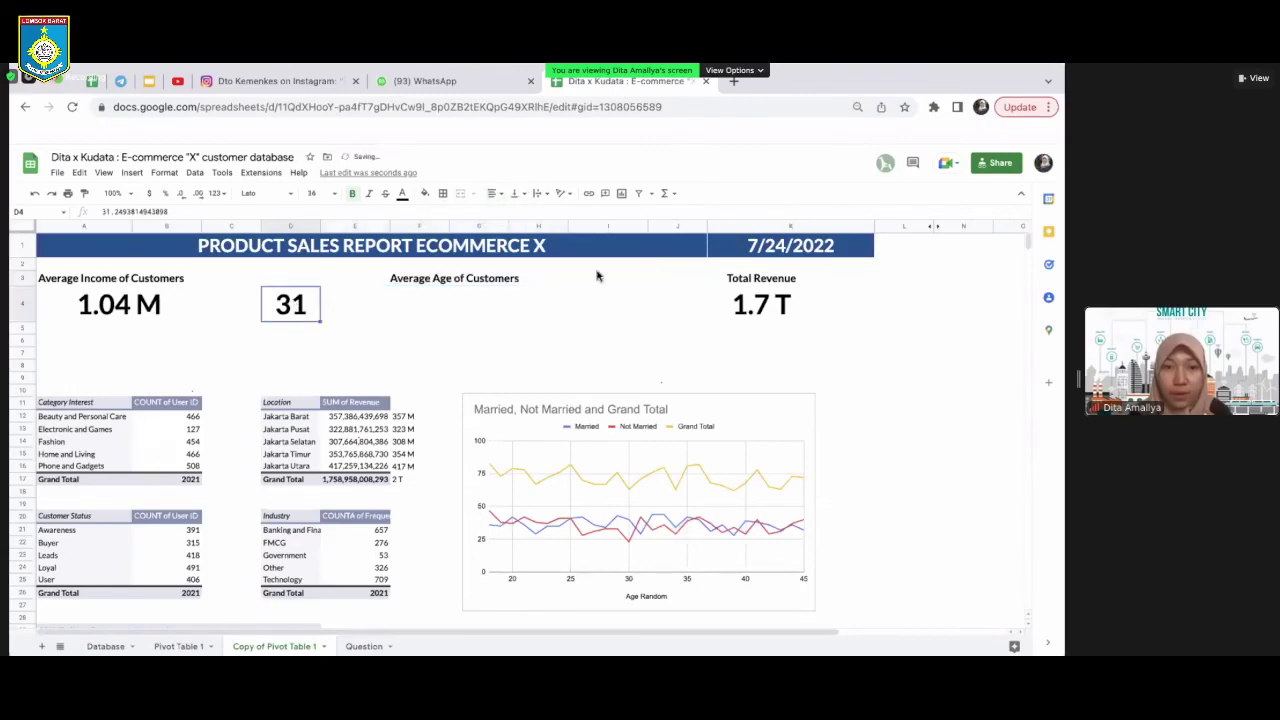
left_click(648, 312, "shift")
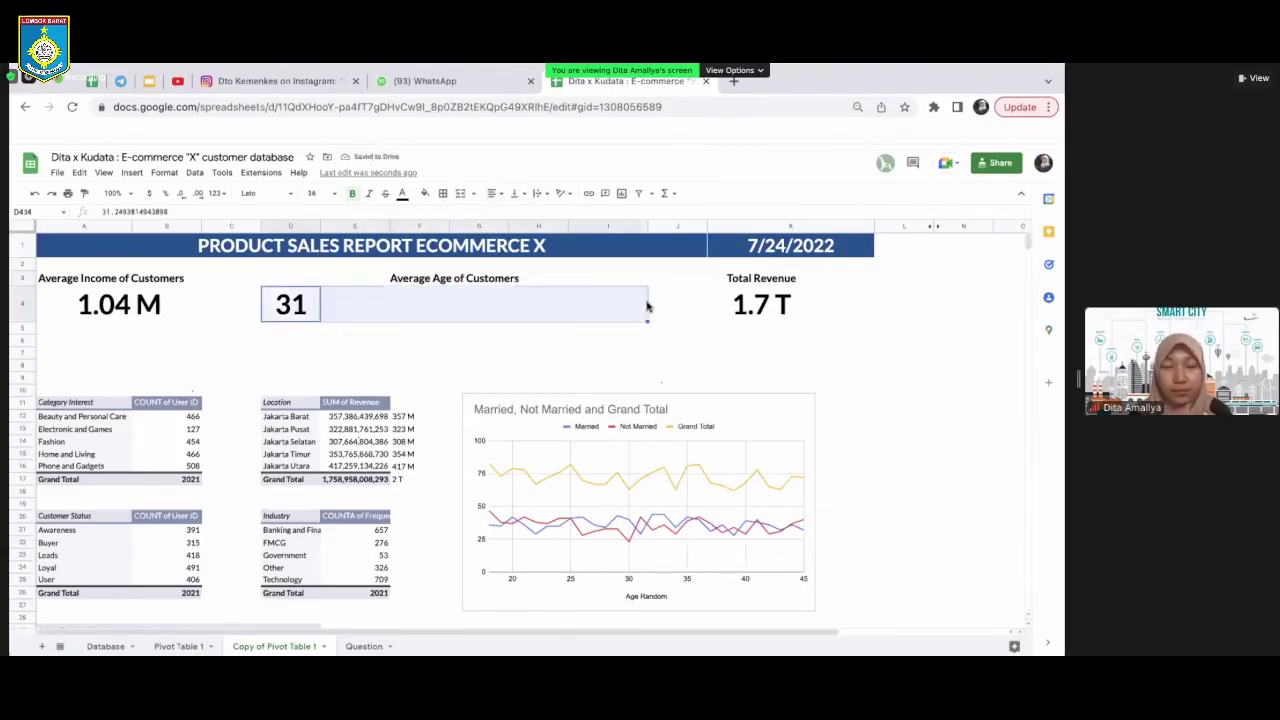
left_click(461, 196)
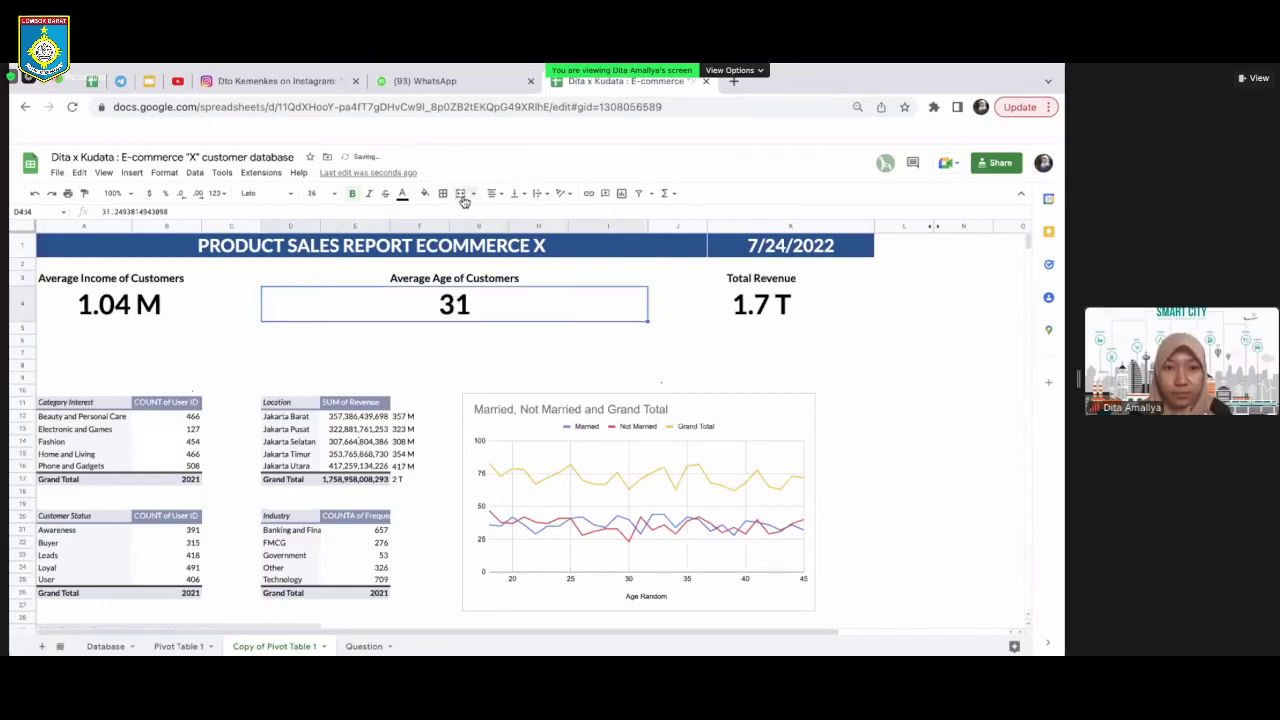
left_click(531, 353)
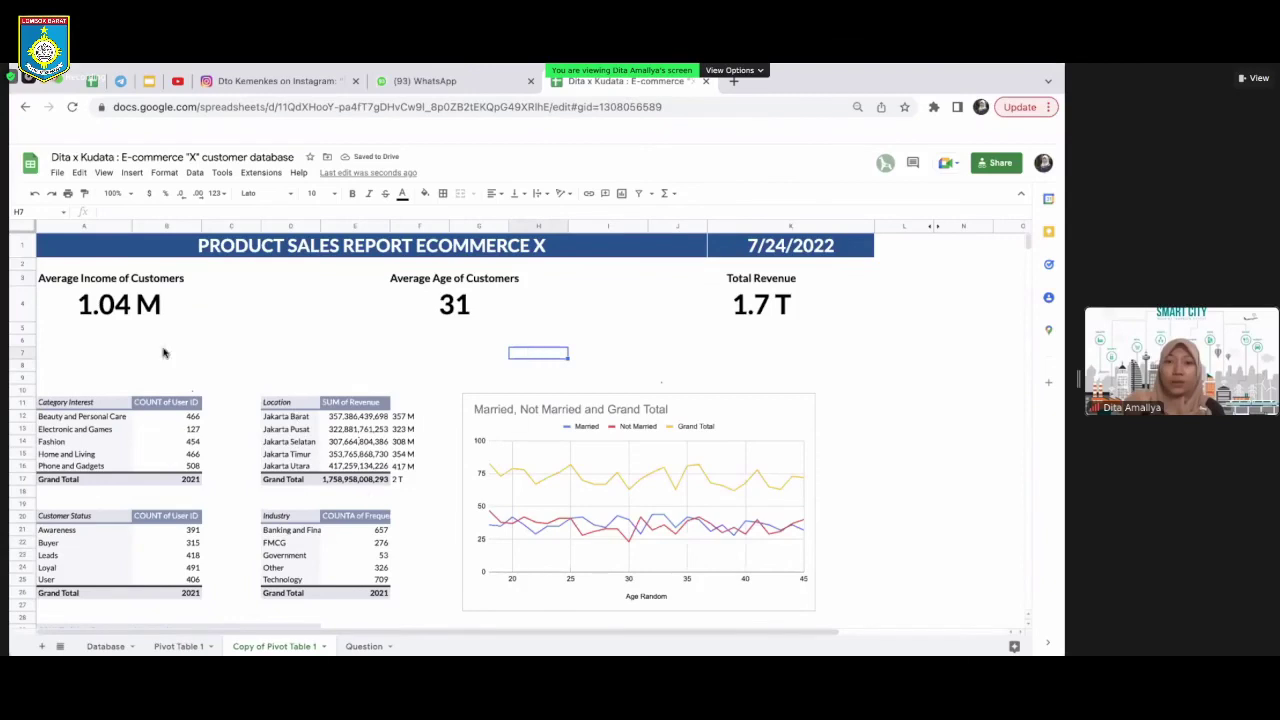
Delete the empty rows 5 to 9 between the key figures and the pivot tables
left_click(22, 328)
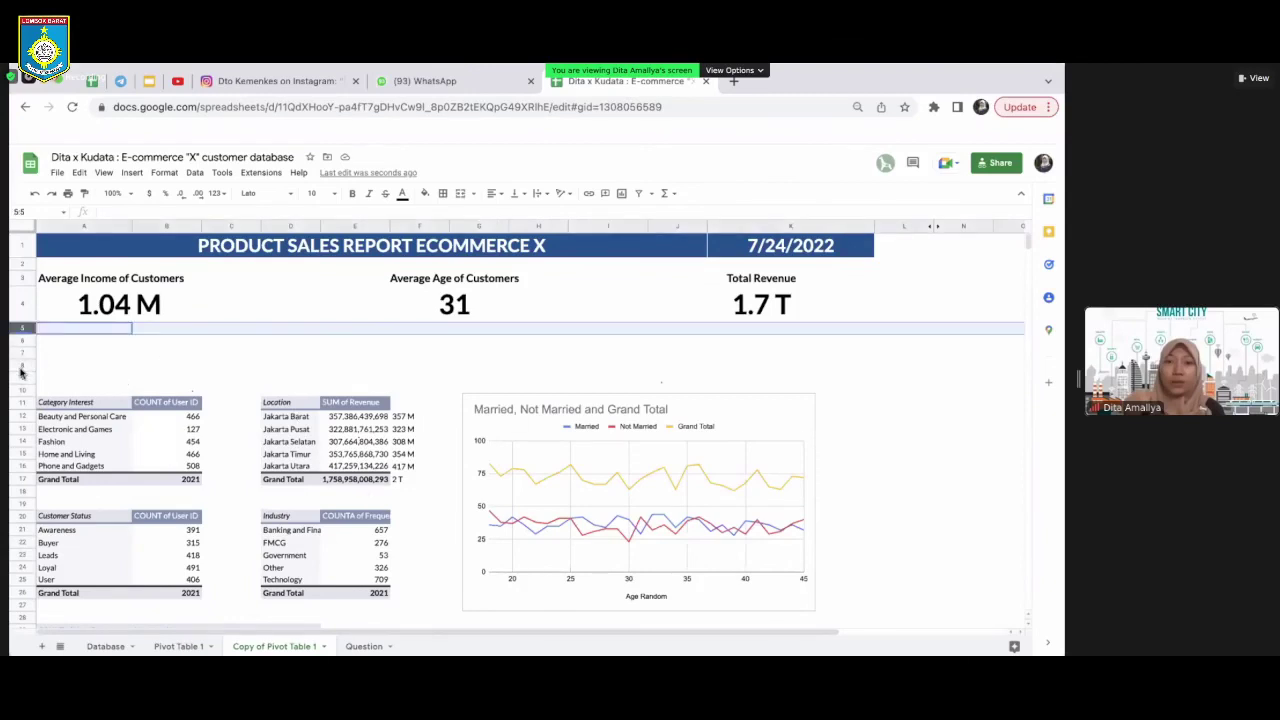
left_click(22, 378, "shift")
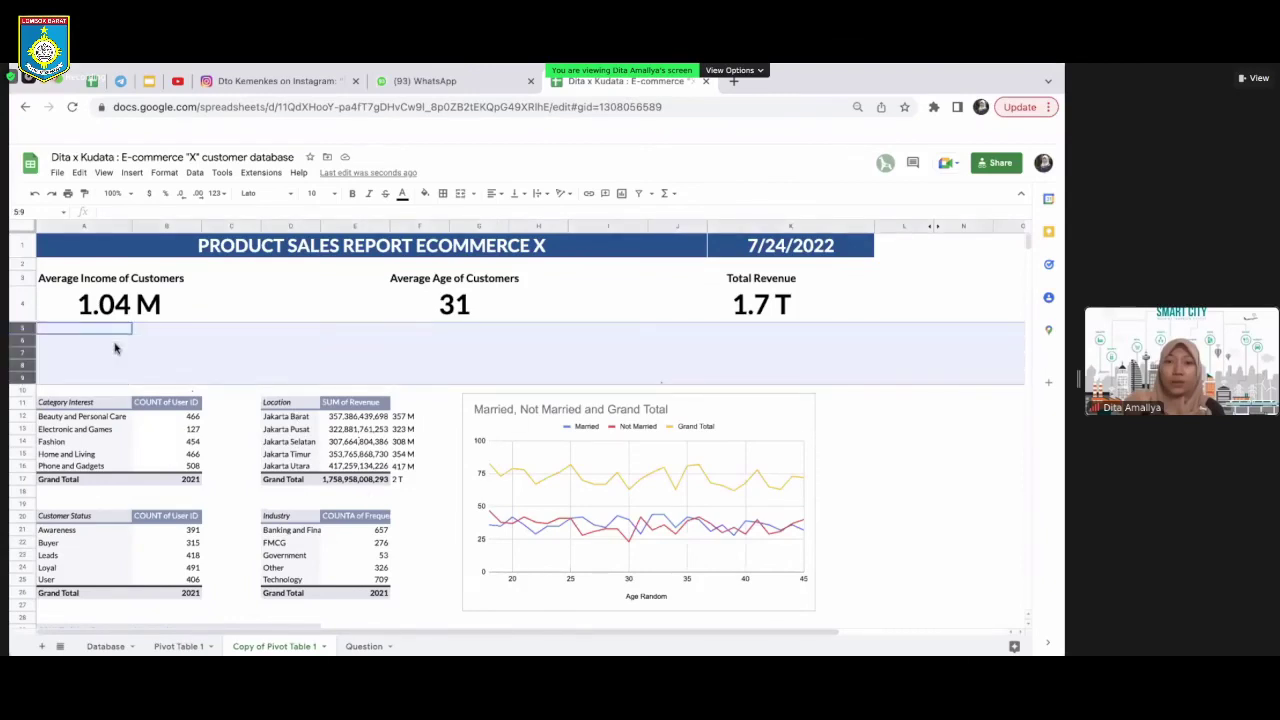
right_click(115, 347)
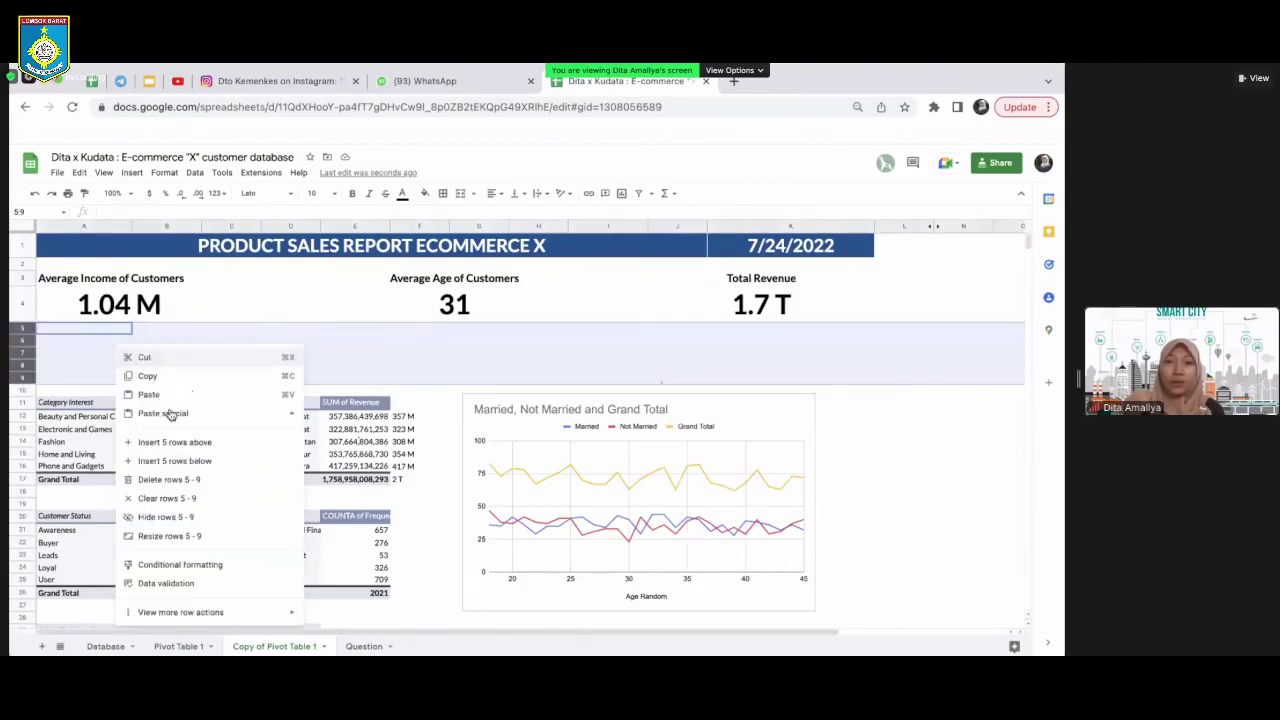
left_click(181, 483)
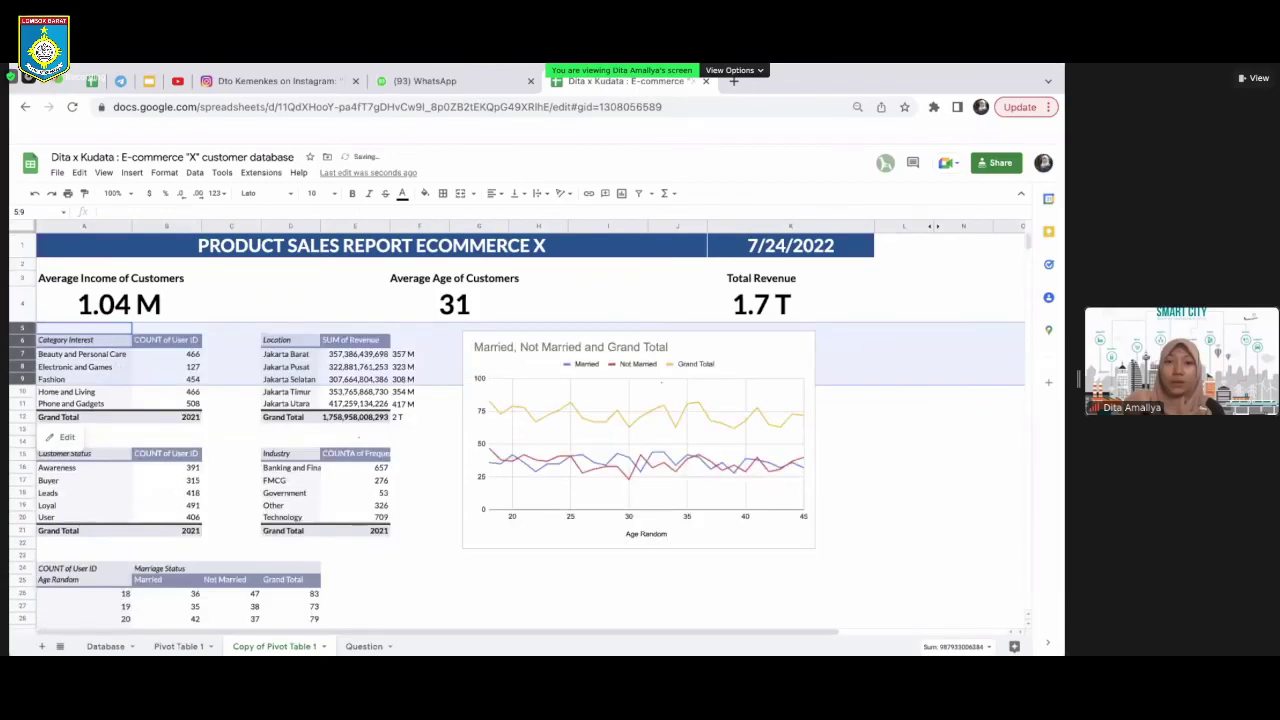
Insert one empty row below row 5 for spacing above the pivot tables
left_click(218, 393)
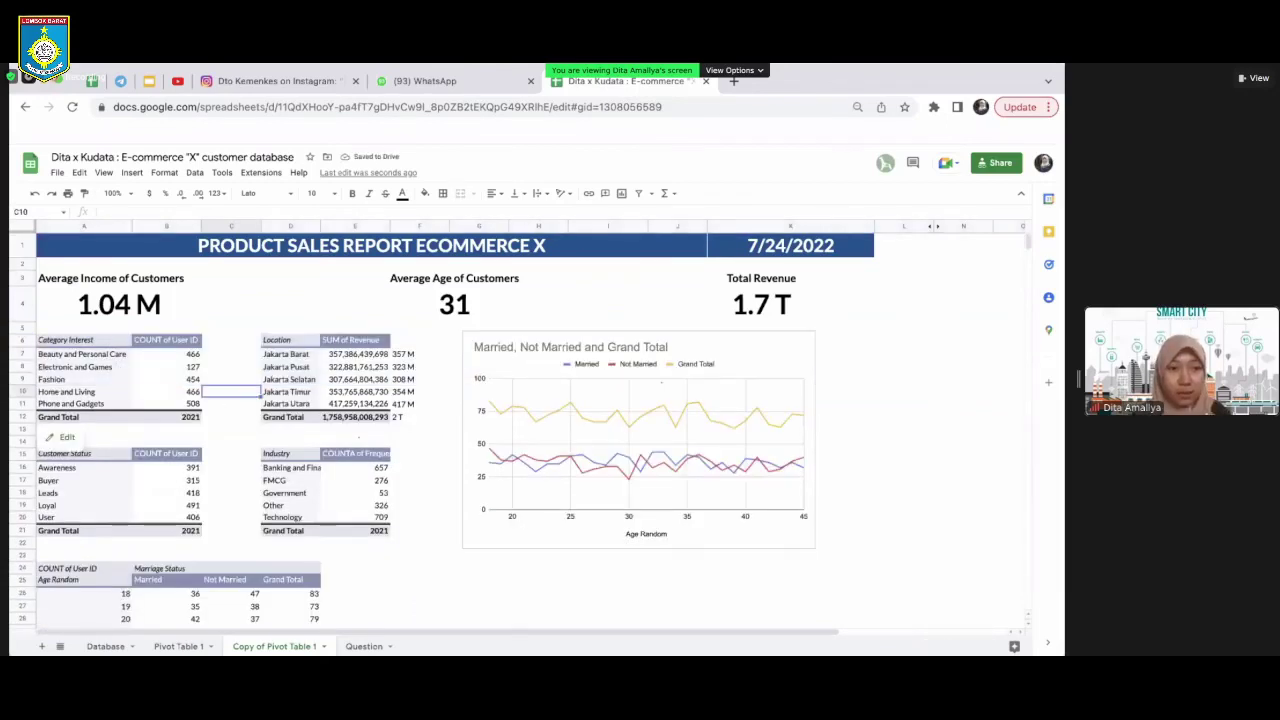
right_click(22, 328)
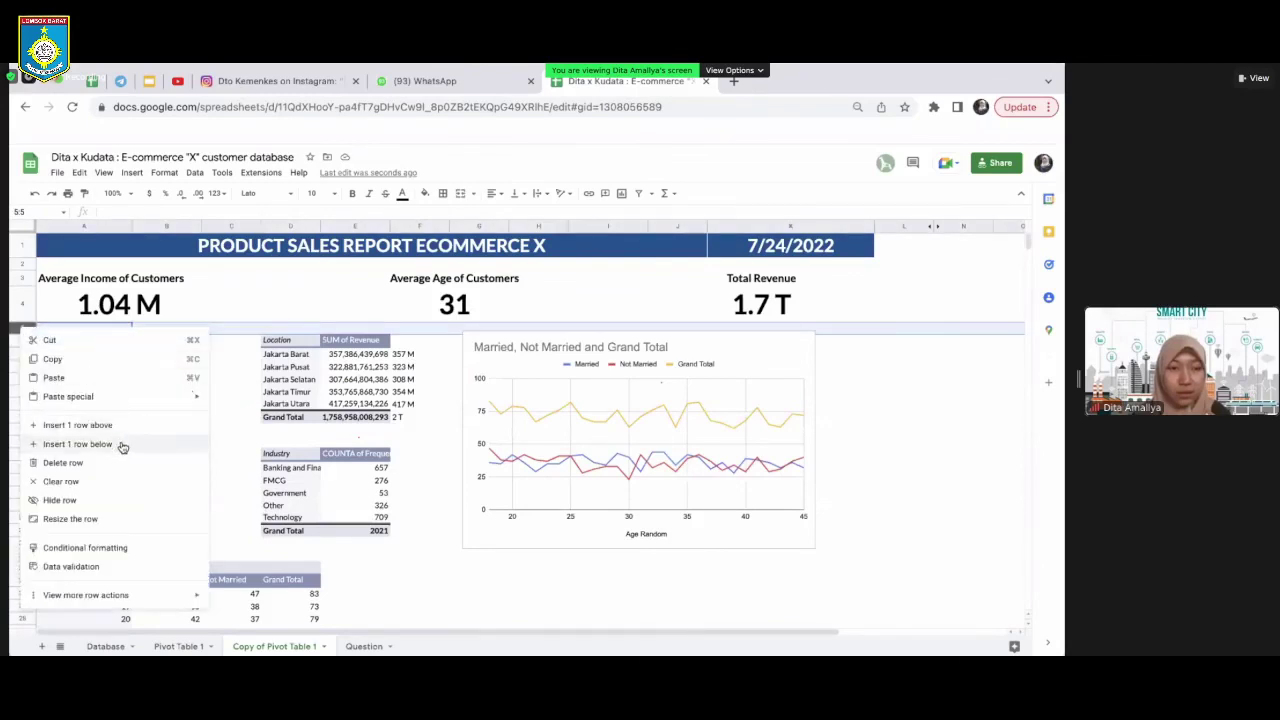
left_click(121, 446)
Move the marriage status line chart so its top meets row 7 and its right edge lines up with column K
left_click(546, 360)
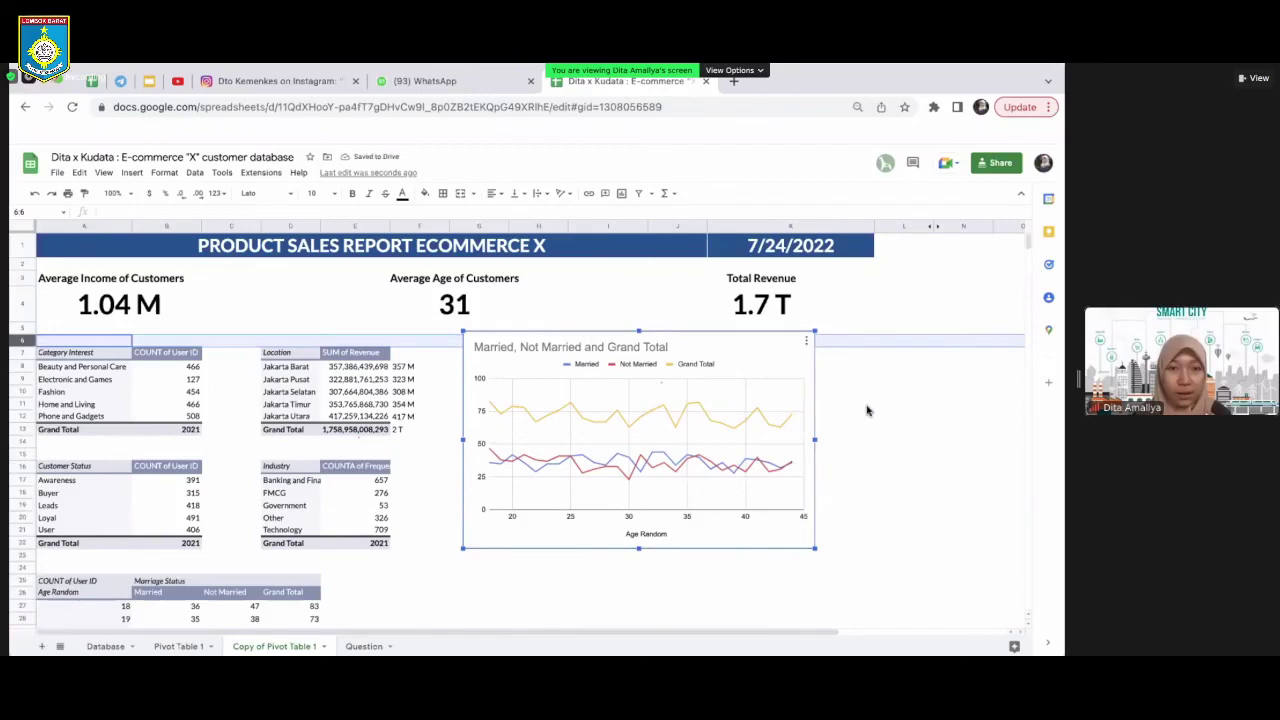
left_click_drag(686, 338, 689, 344)
left_click(927, 482)
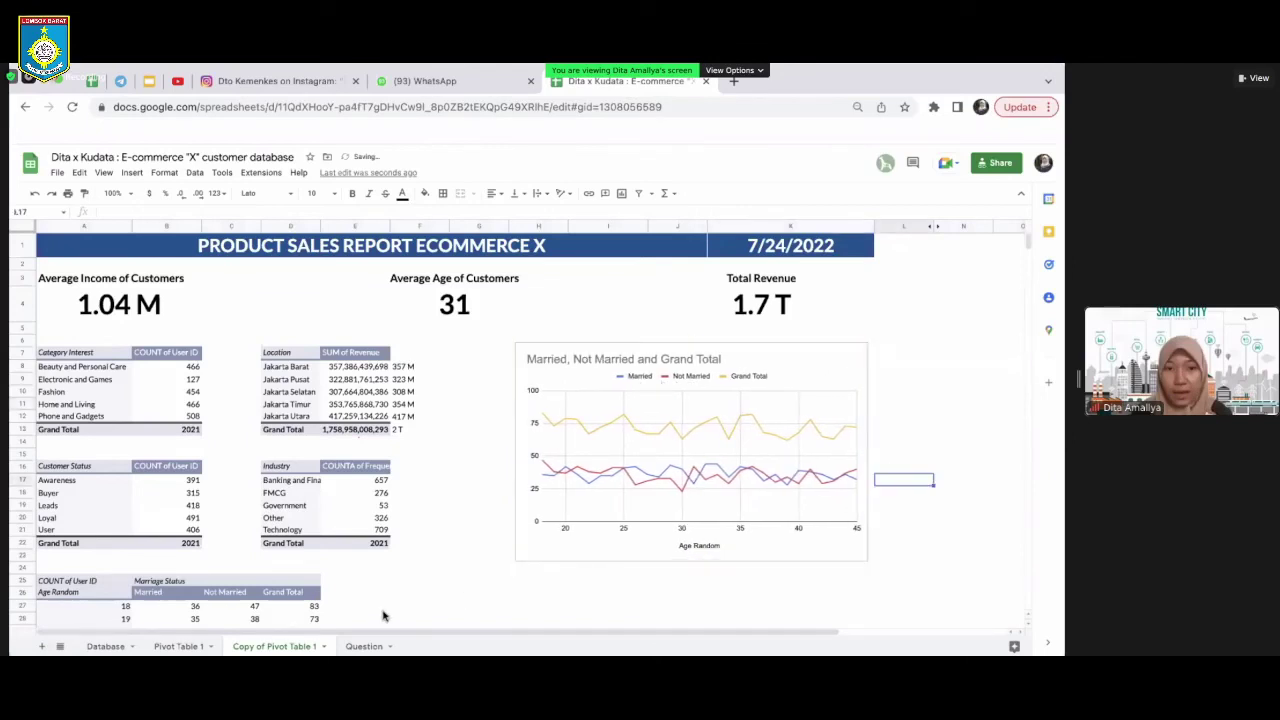
Try to hide rows 25 to 55 that contain the marriage status by age pivot table
scroll(308, 541, "down", 5)
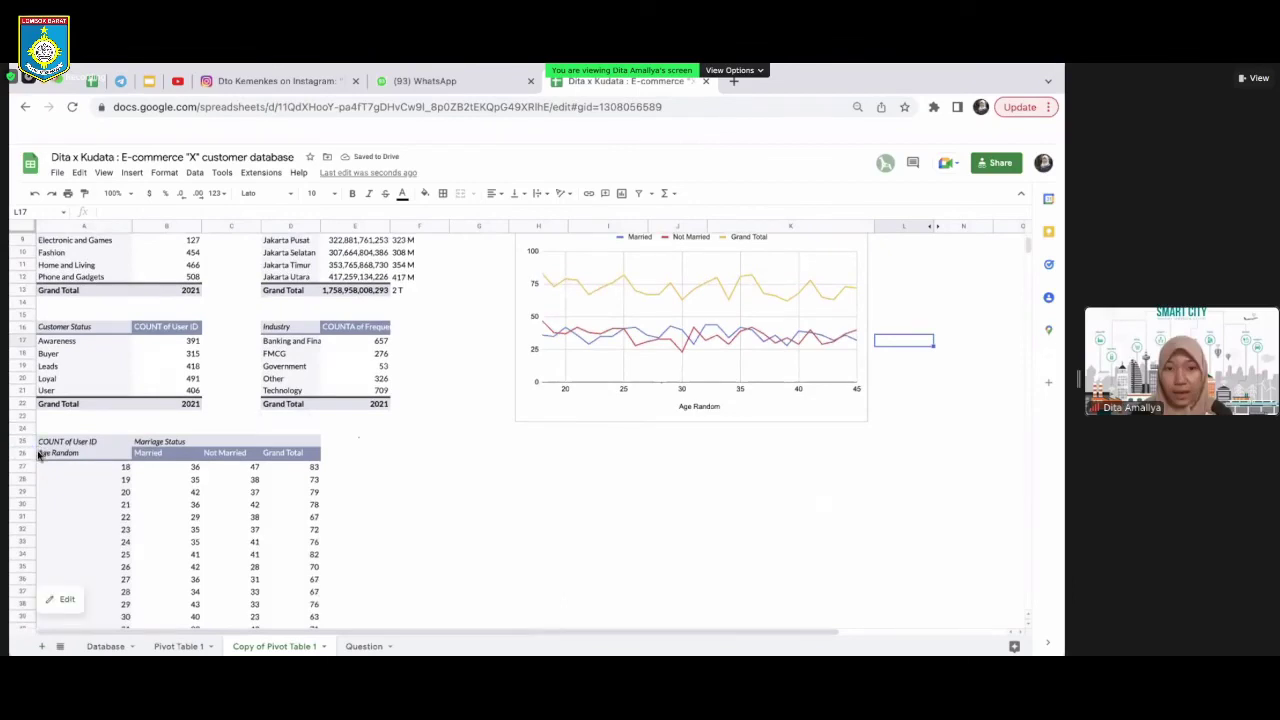
left_click(24, 443)
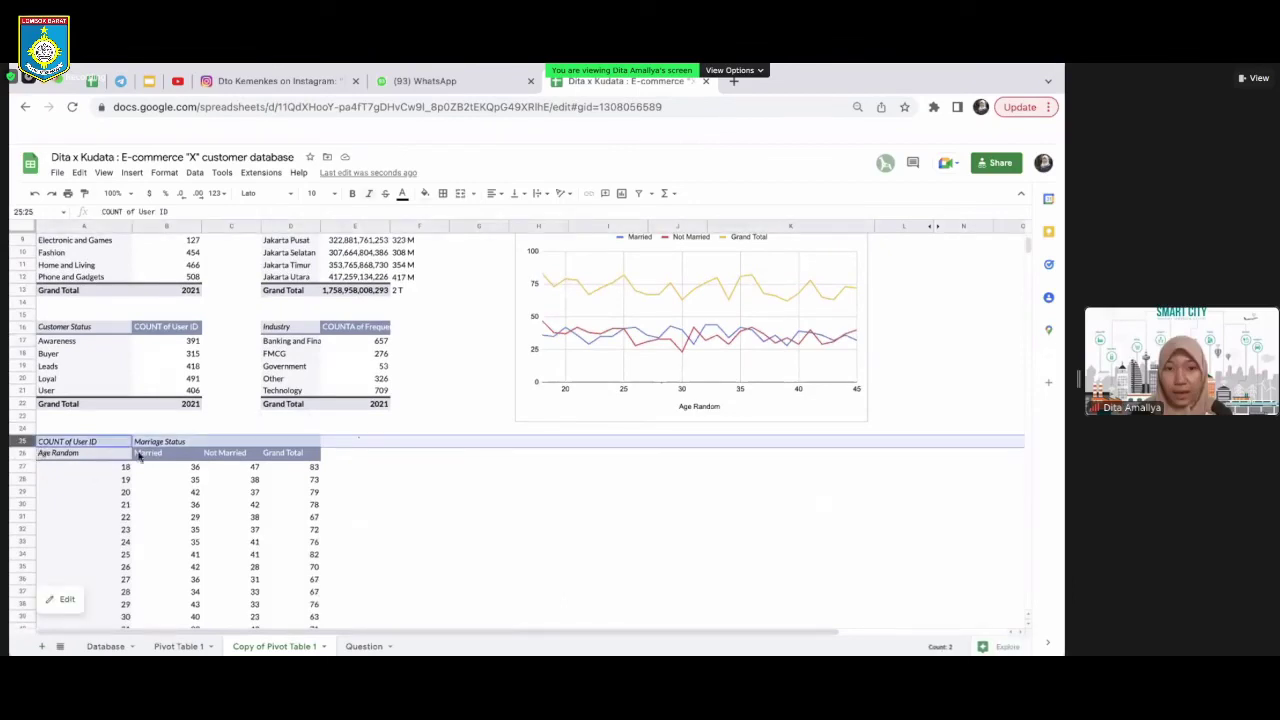
key("super+shift+Down")
right_click(197, 340)
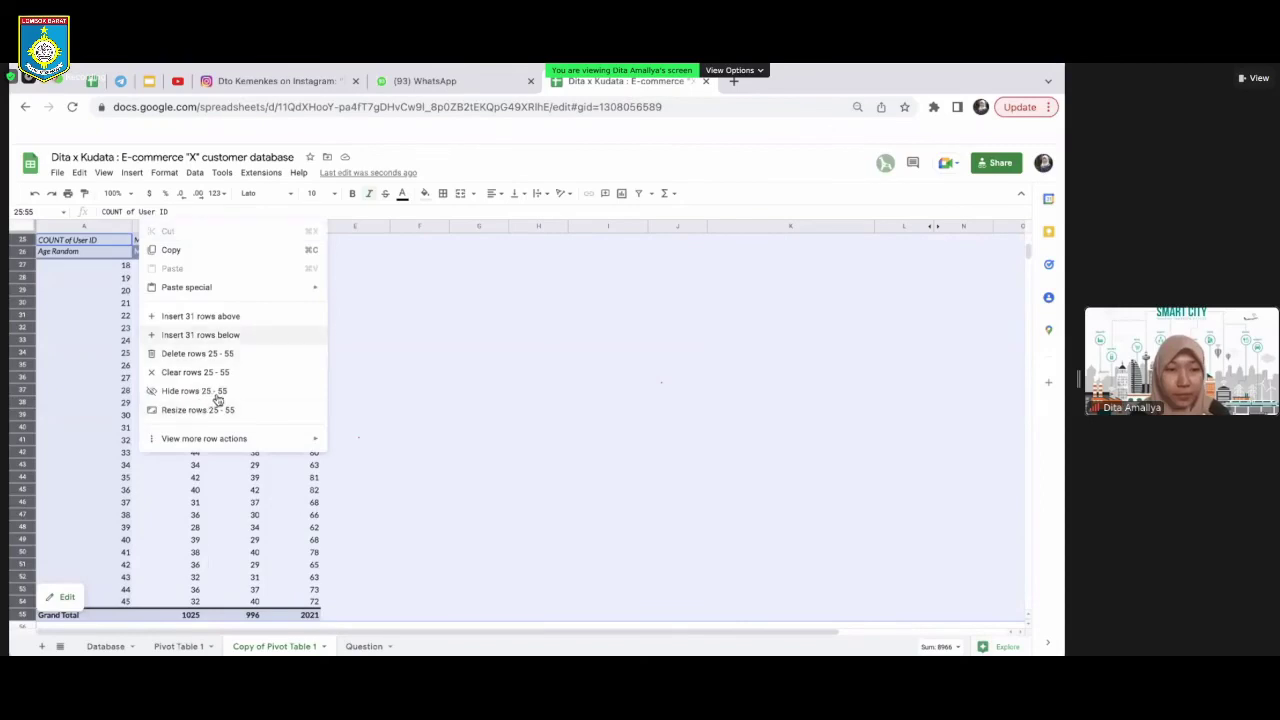
left_click(215, 394)
left_click(326, 402)
Undo the hiding of rows 25 to 55
scroll(328, 406, "up", 3)
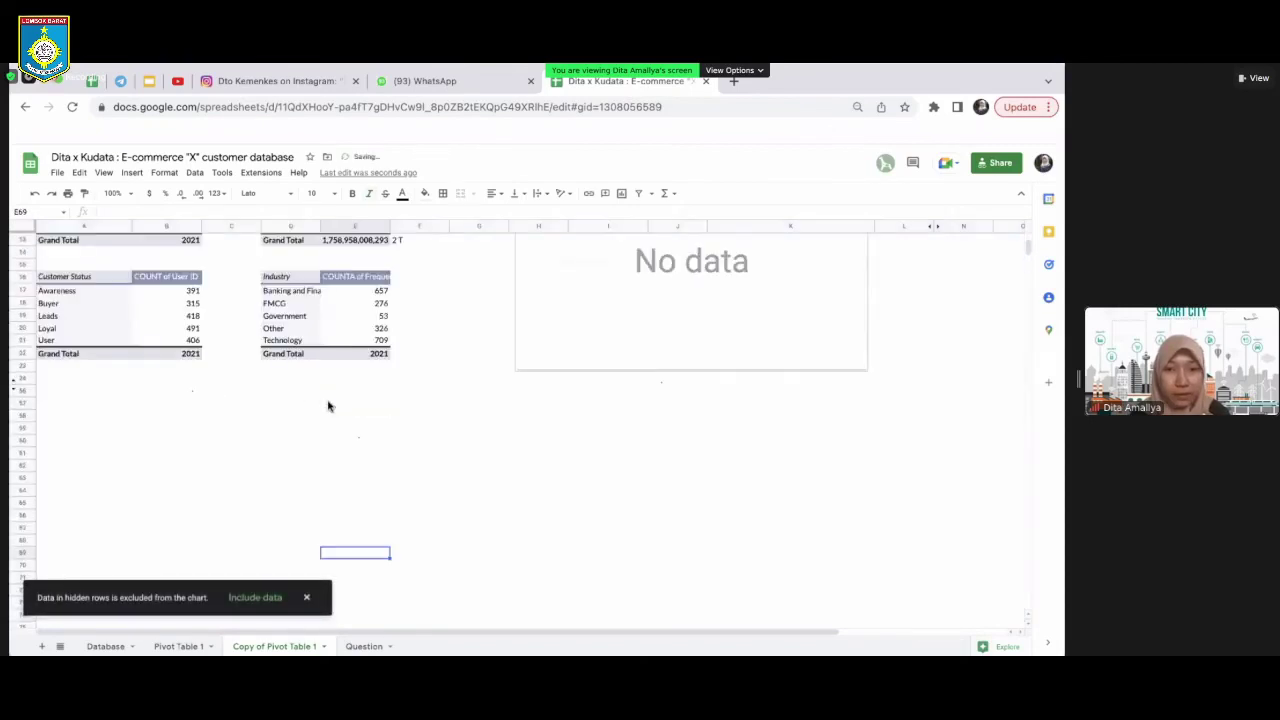
scroll(328, 406, "up", 3)
key("ctrl+z")
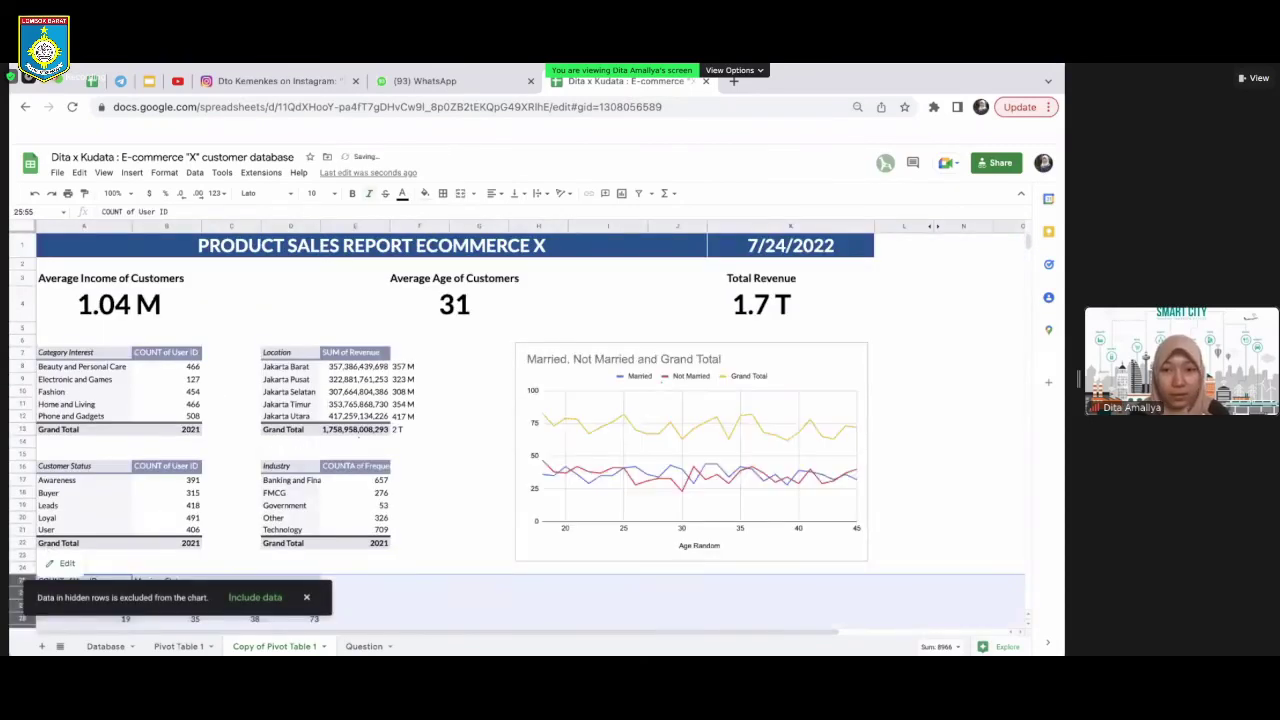
left_click(22, 556)
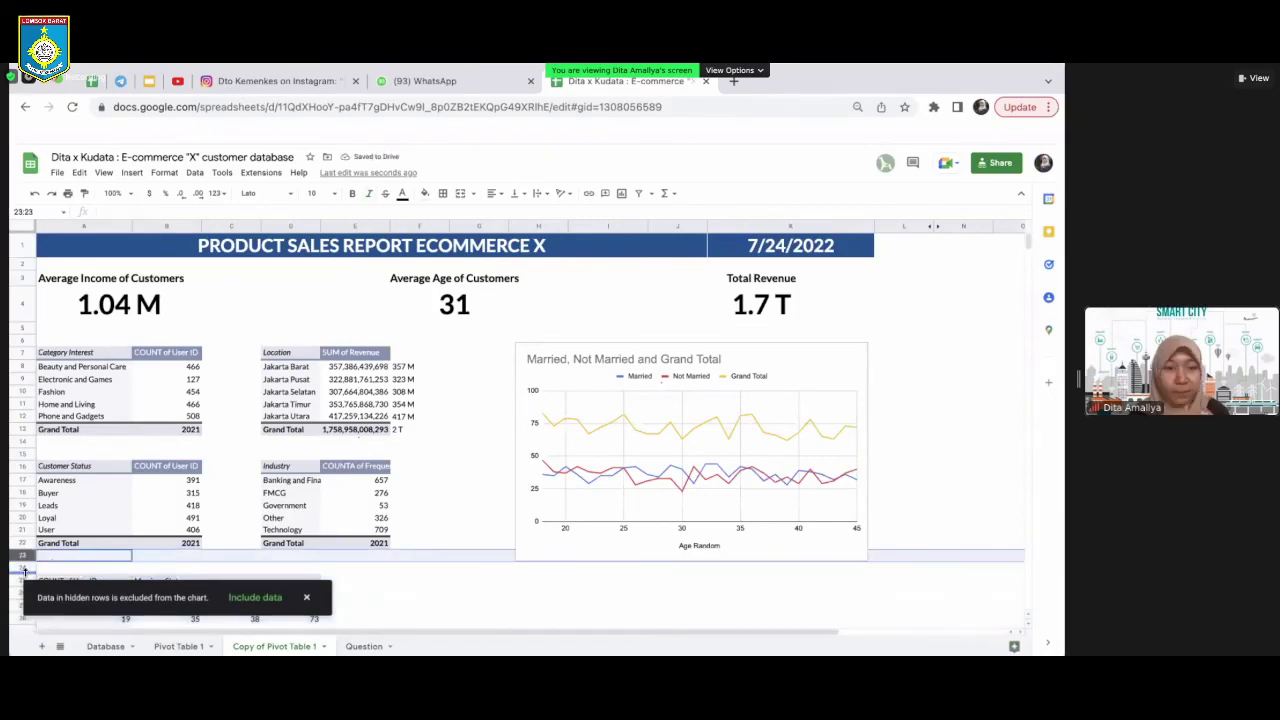
left_click(24, 568, "shift")
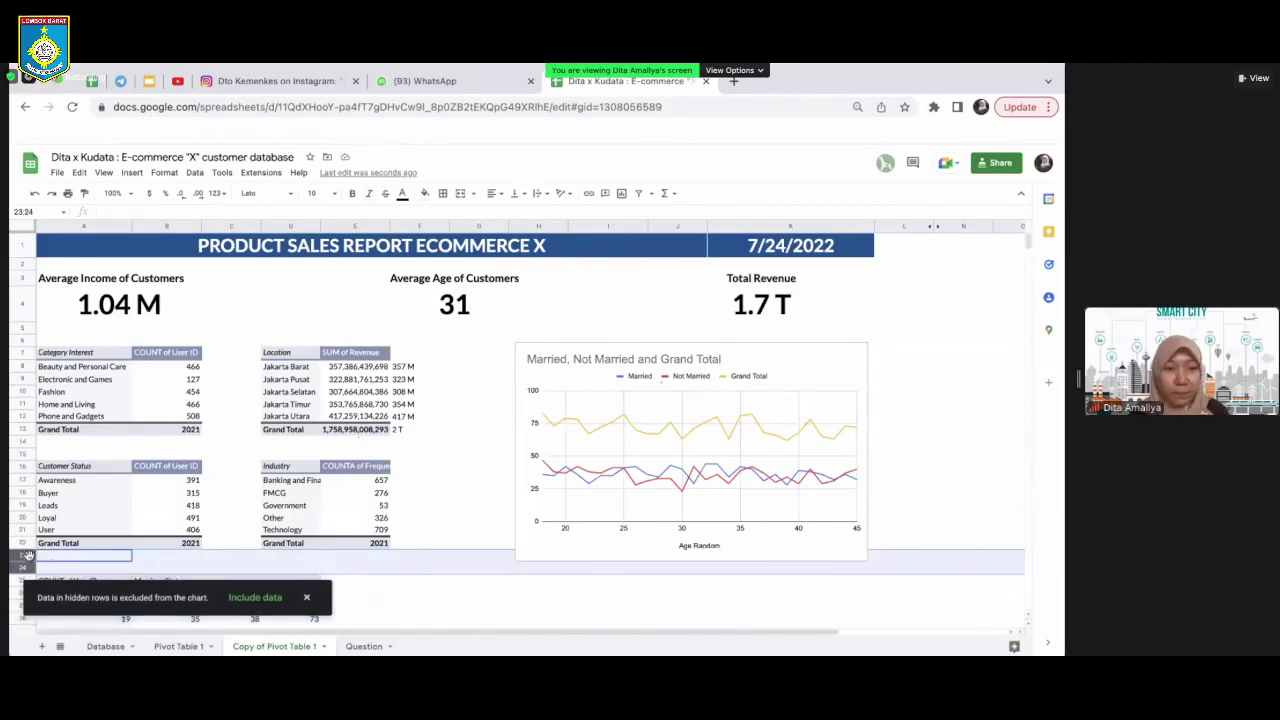
left_click(102, 571)
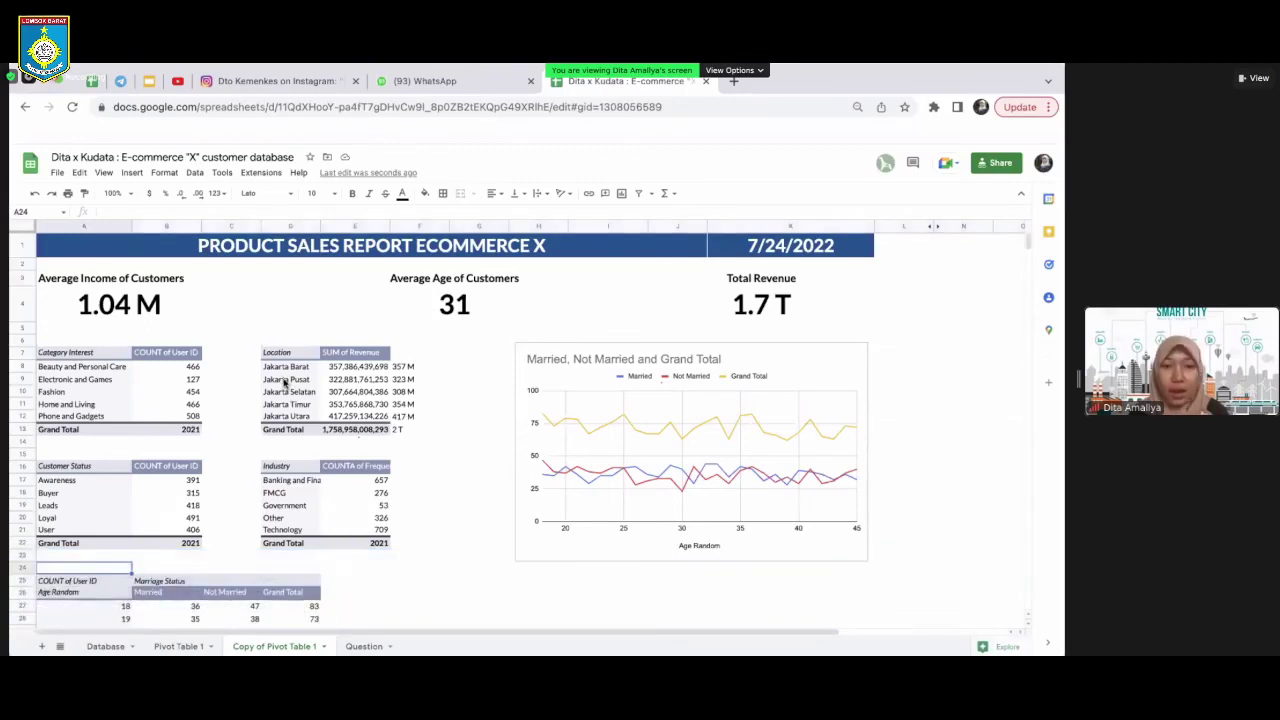
mouse_move(284, 385)
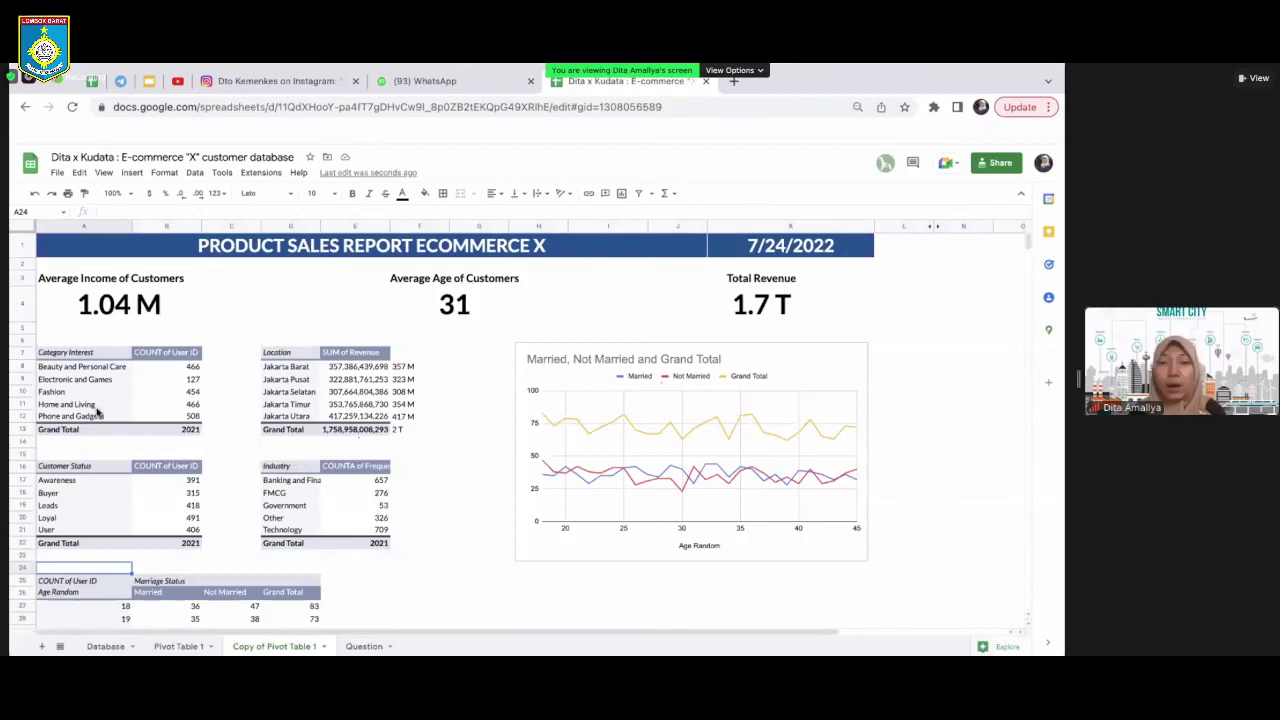